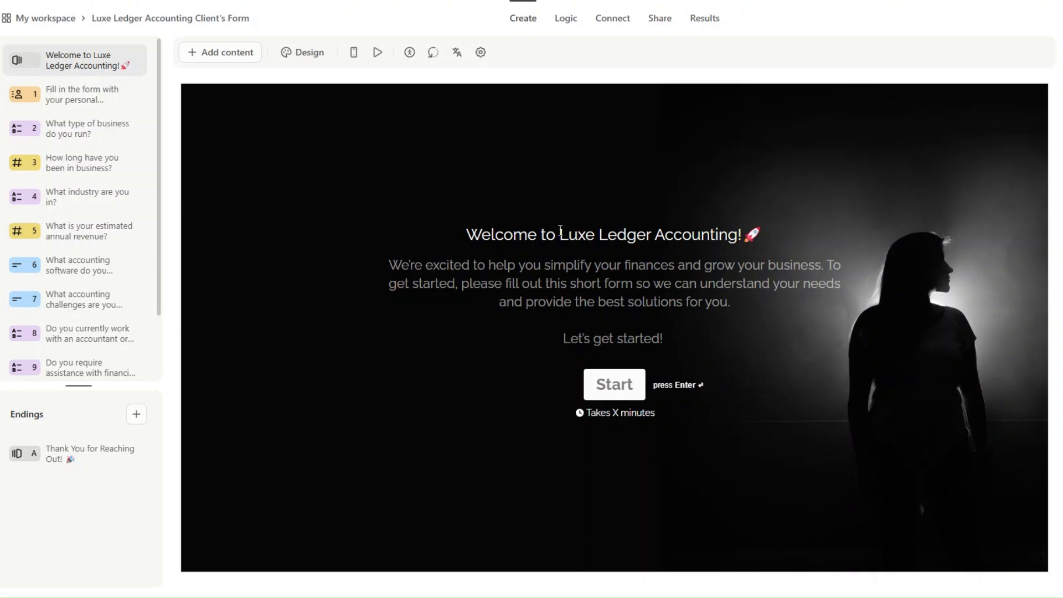
Check the company name in the welcome heading, then advance to the personal information question.
drag(559, 235, 745, 235)
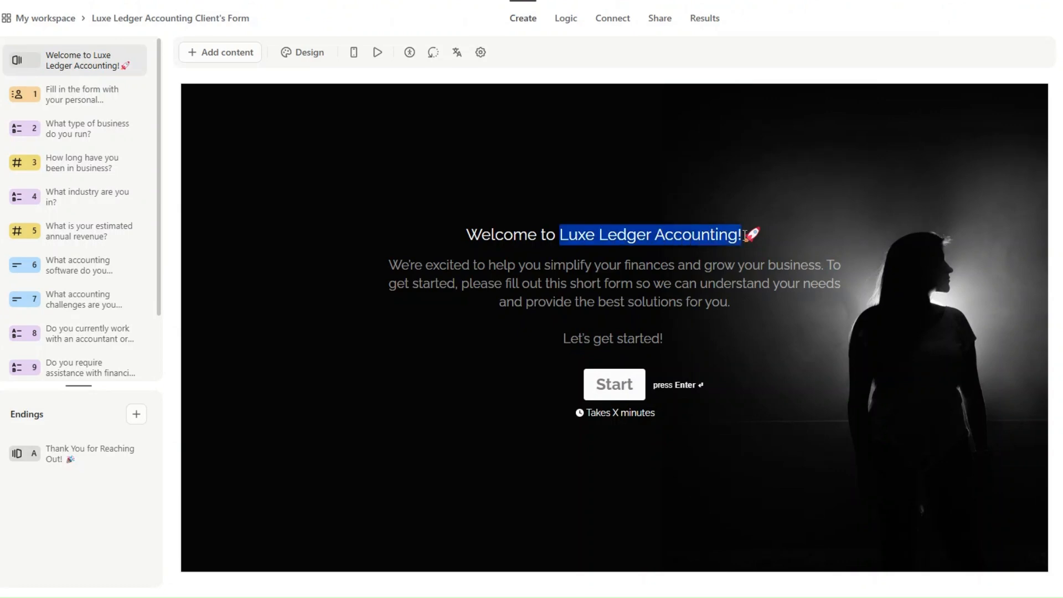
click(531, 224)
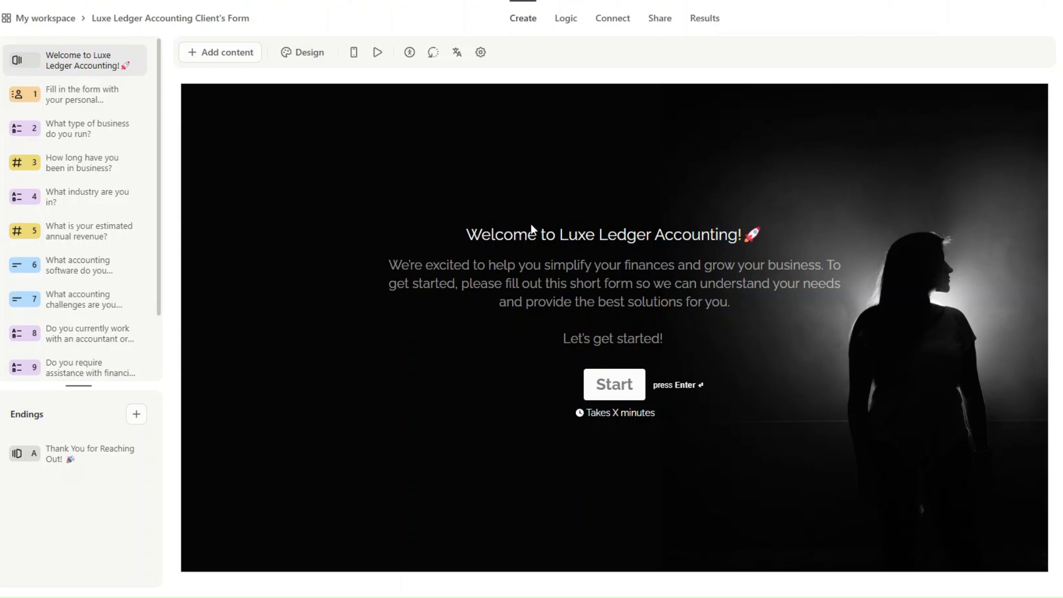
key(Return)
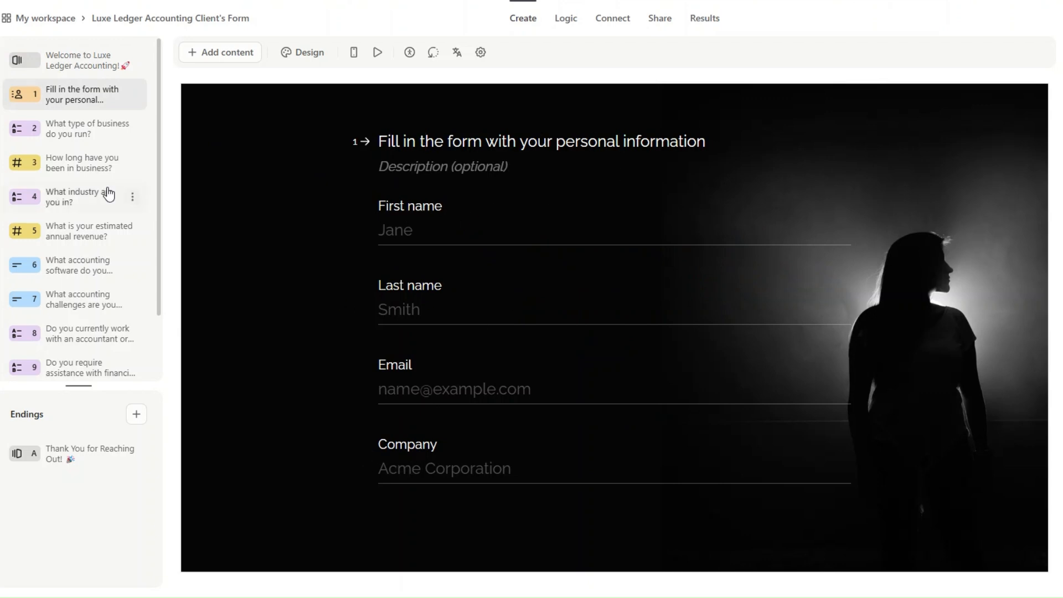
Review questions 2–7: business type, years in business, industry, revenue, accounting software, and accounting challenges.
click(85, 136)
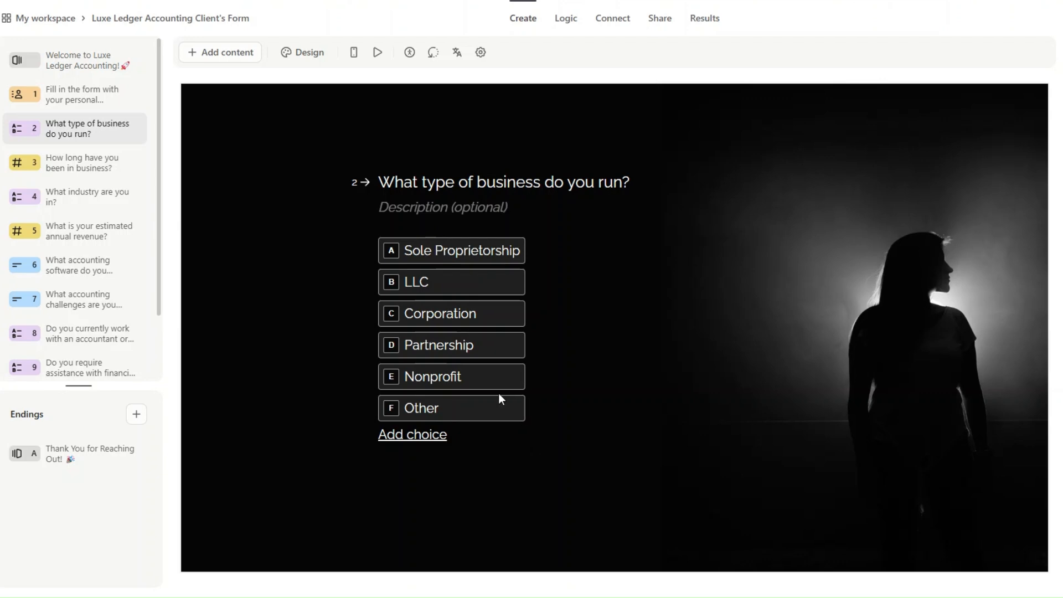
click(105, 165)
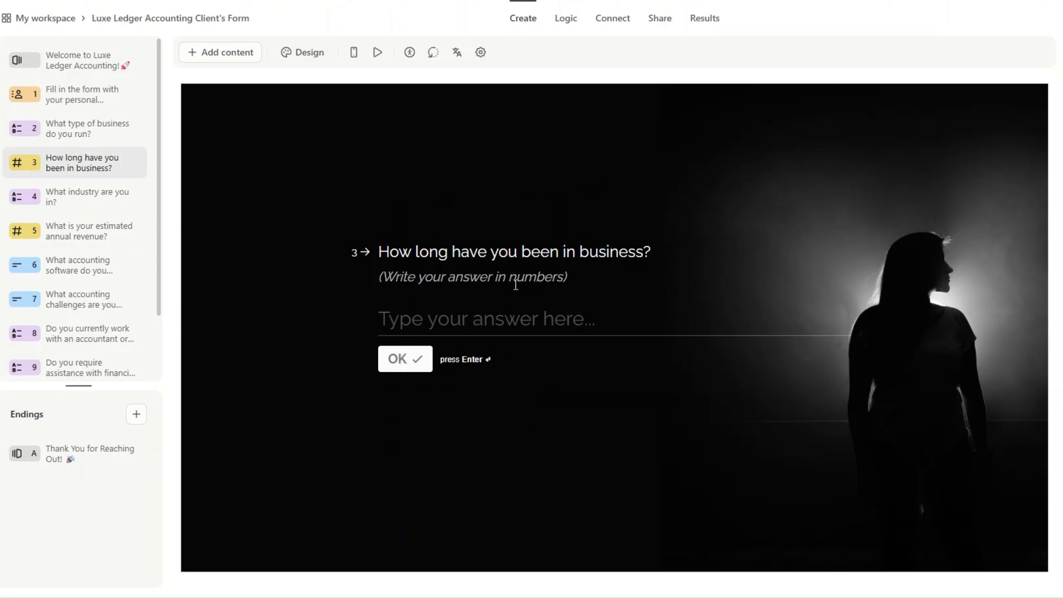
click(83, 195)
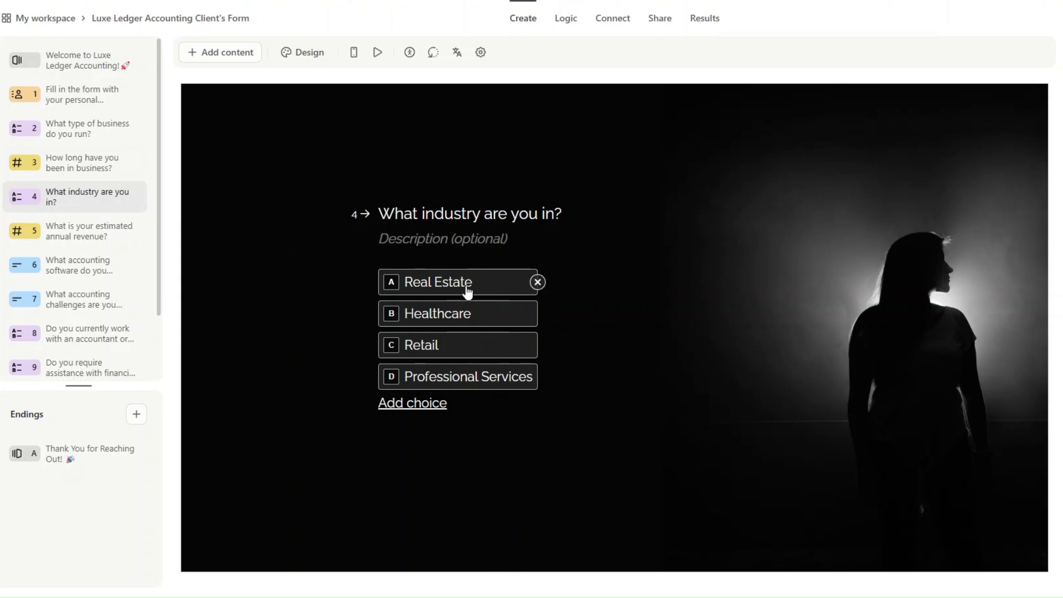
click(83, 231)
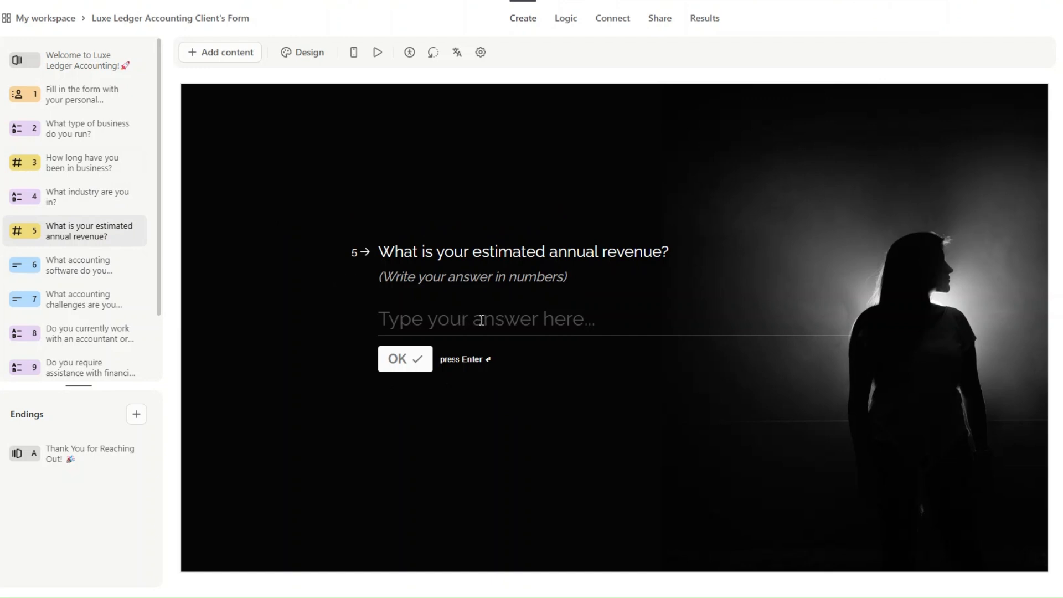
click(88, 269)
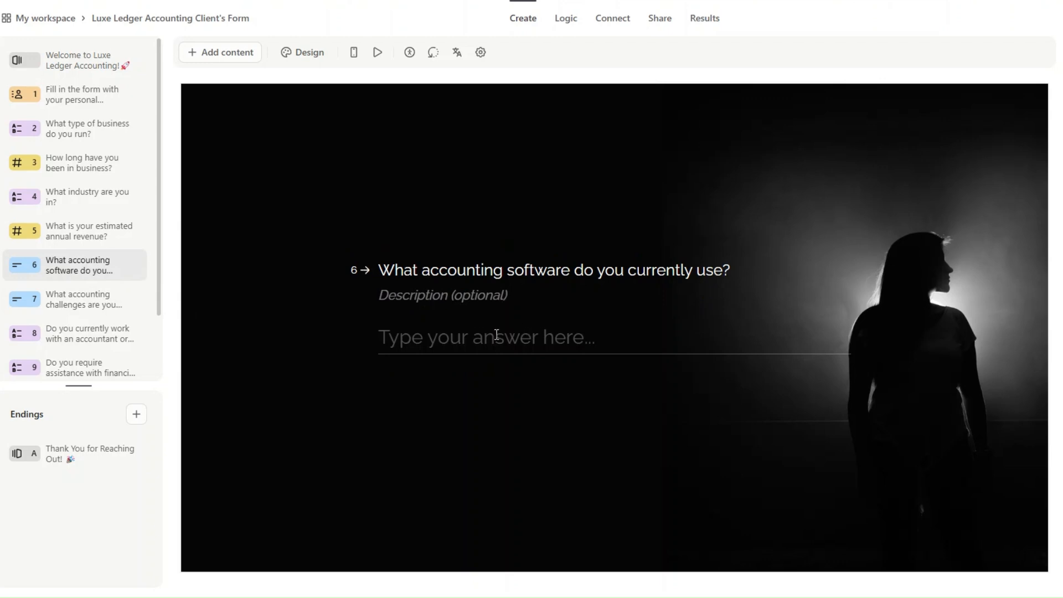
click(100, 296)
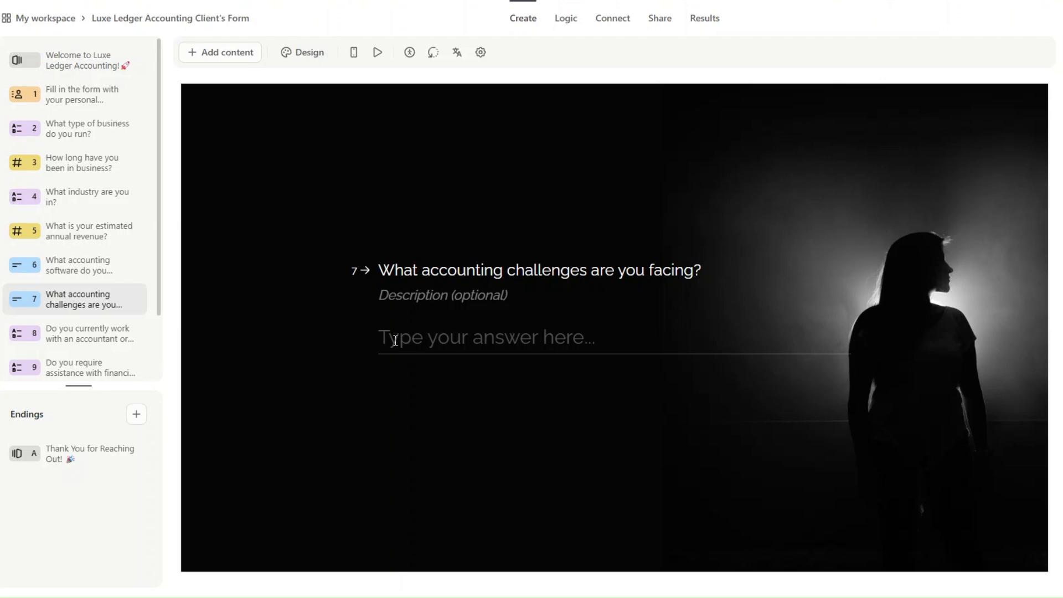
scroll(139, 270, down, 3)
Review questions 8–11: working with an accountant, financial reporting help, bookkeeping frequency, and referral source.
click(126, 259)
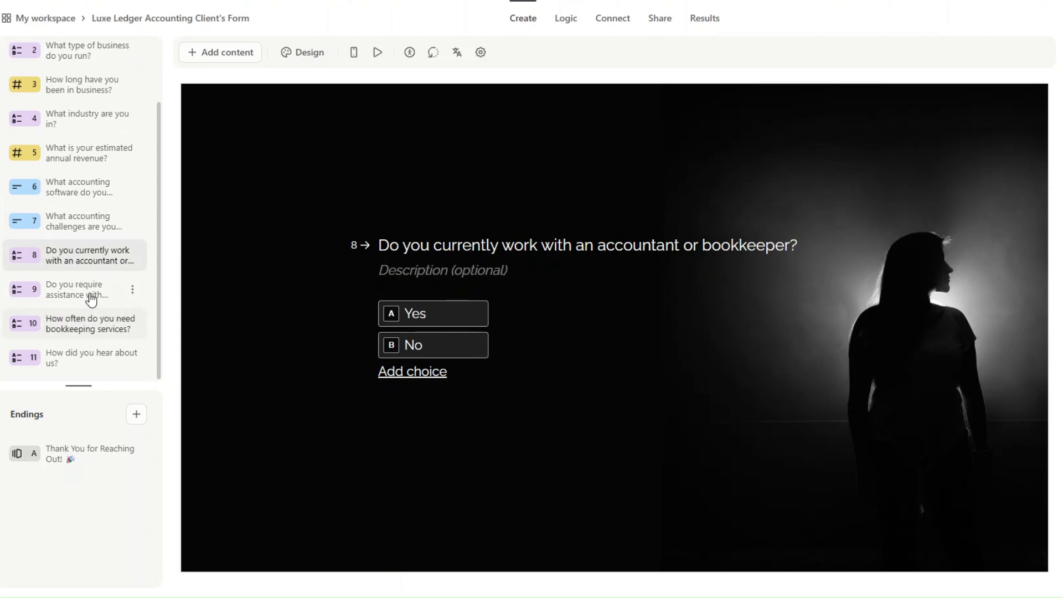
click(65, 292)
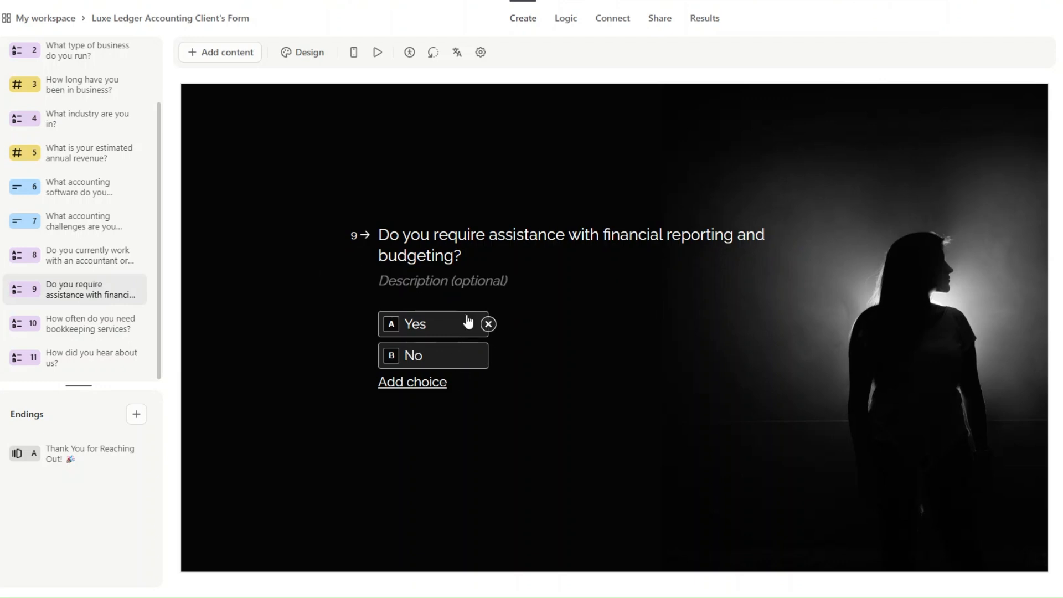
click(84, 332)
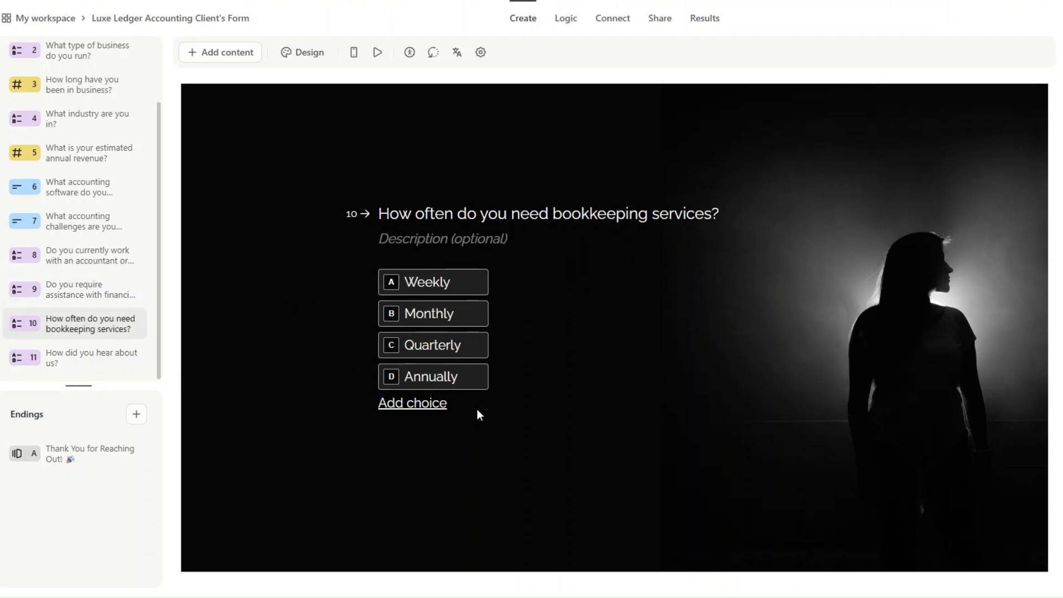
mouse_move(487, 285)
click(100, 348)
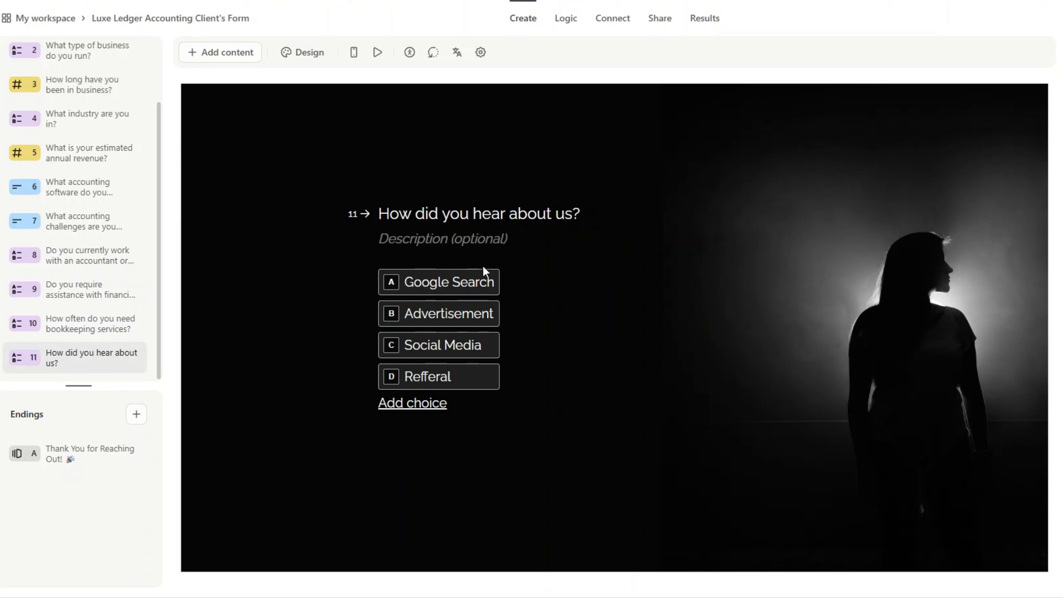
mouse_move(489, 293)
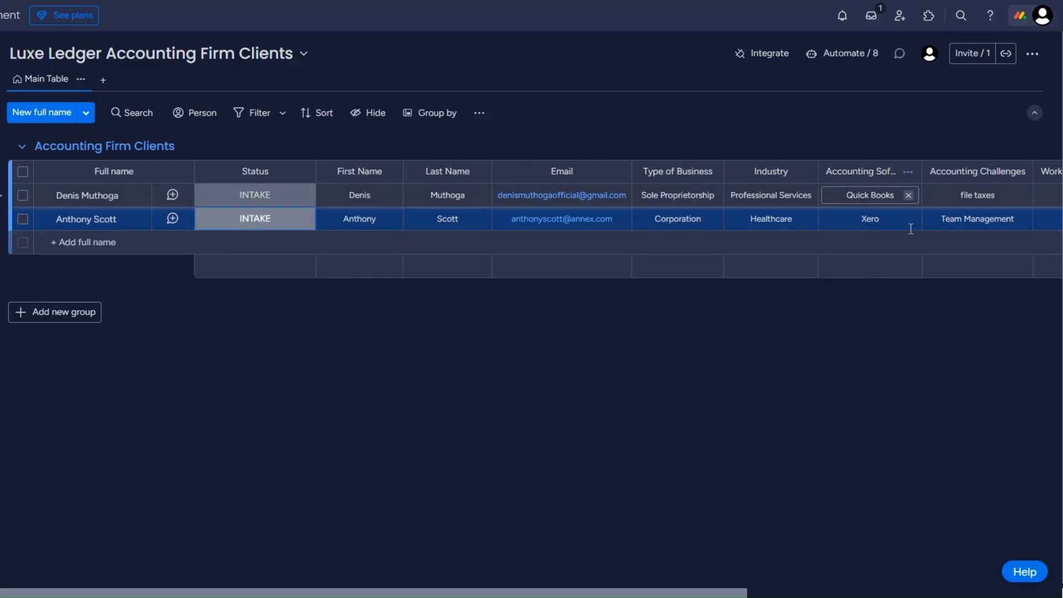
Scroll across the client board's columns, checking the Monthly bookkeeping frequency cell, then scroll back.
scroll(643, 194, right, 5)
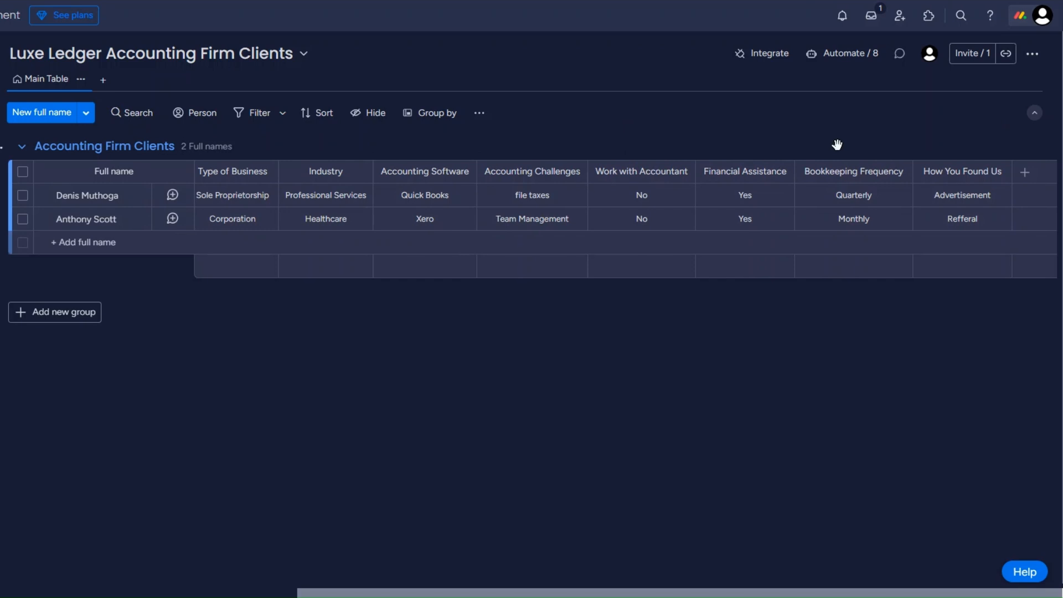
click(850, 218)
key(Return)
scroll(208, 306, left, 10)
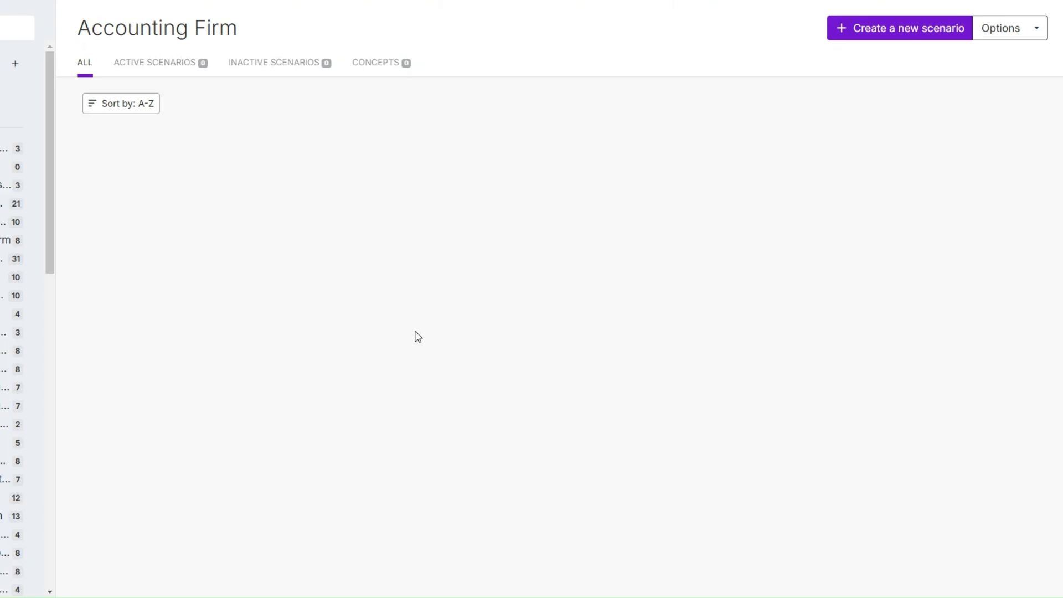
Create a new scenario, move its empty first module left, and choose Typeform as its app.
click(862, 36)
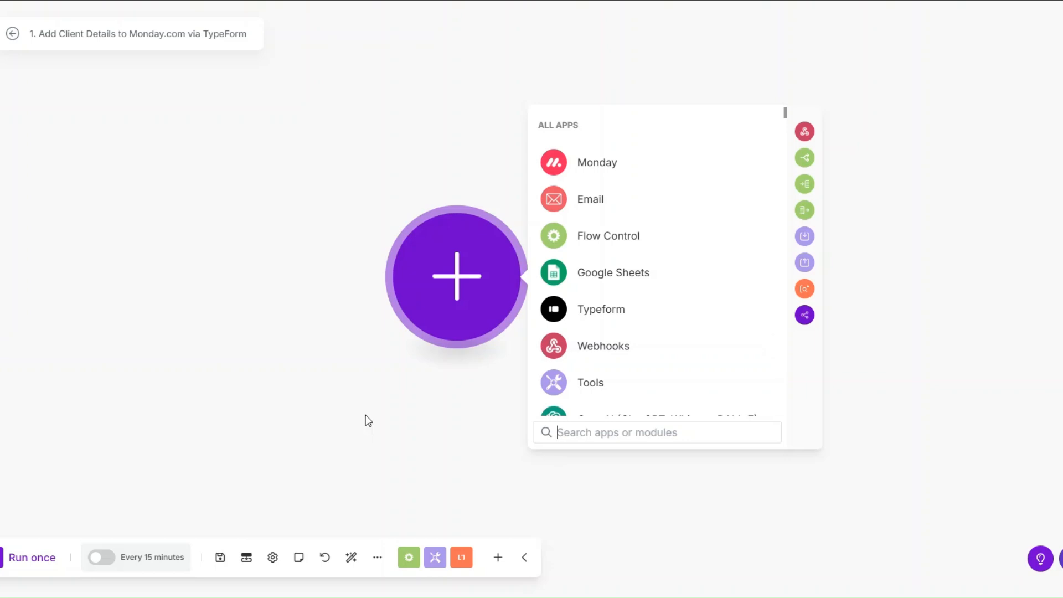
drag(460, 287, 263, 300)
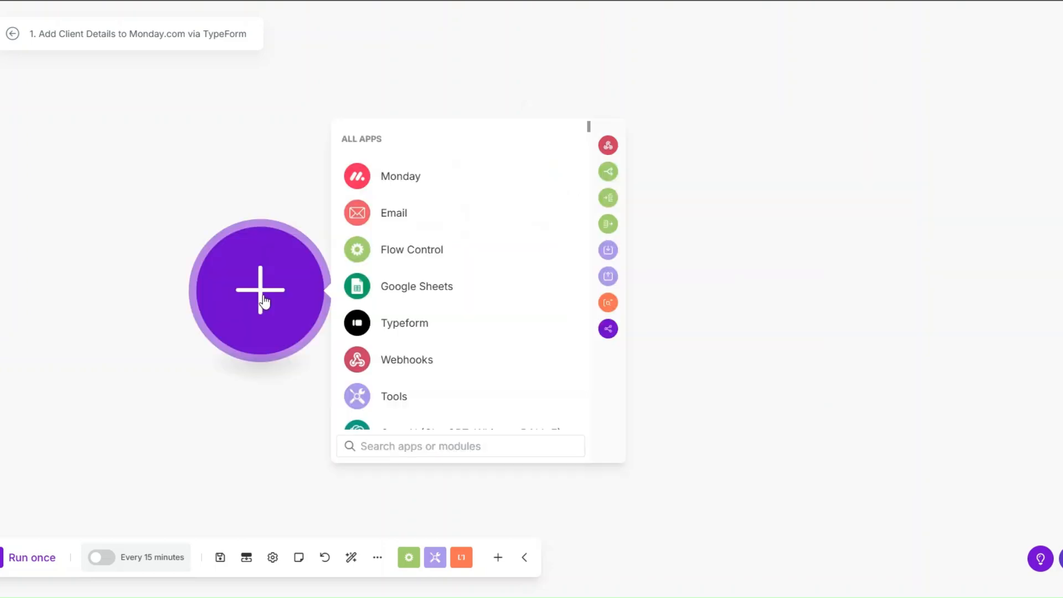
click(408, 323)
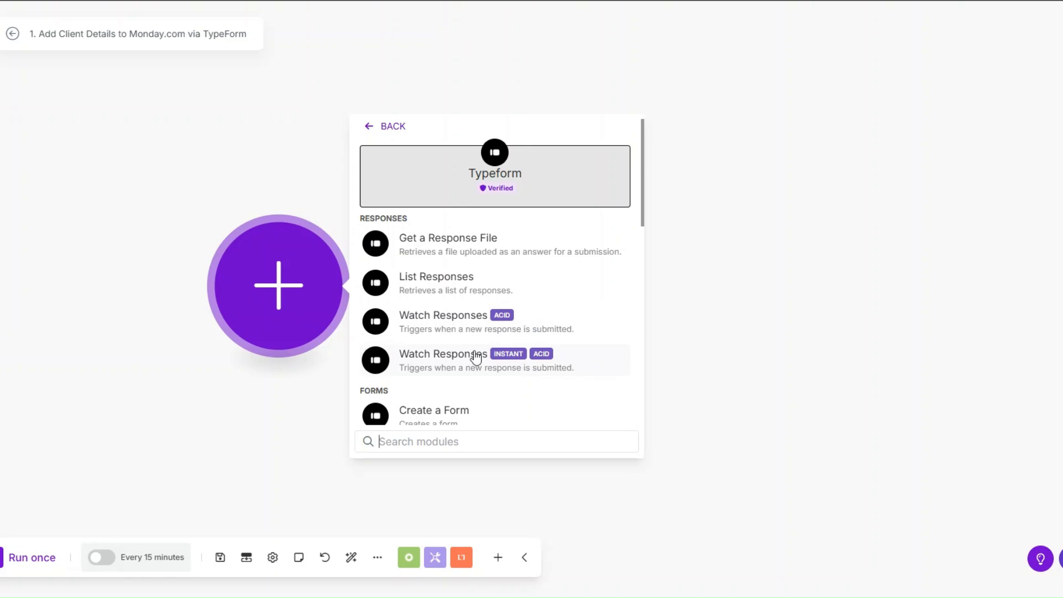
Add a Typeform Watch Responses trigger on Luxe Ledger Accounting Client's Form, processing from now on.
click(470, 328)
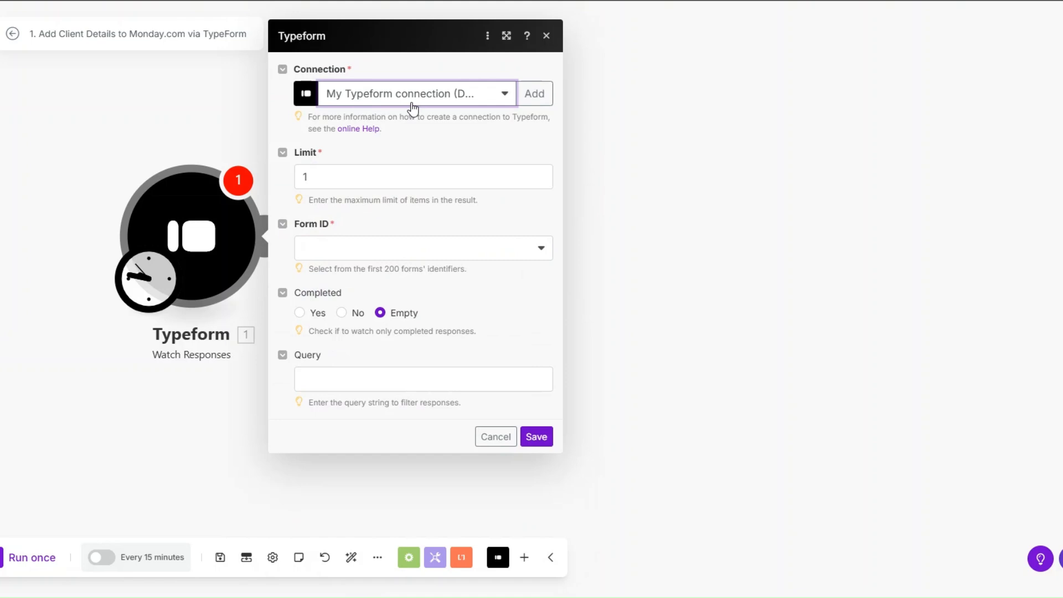
click(535, 93)
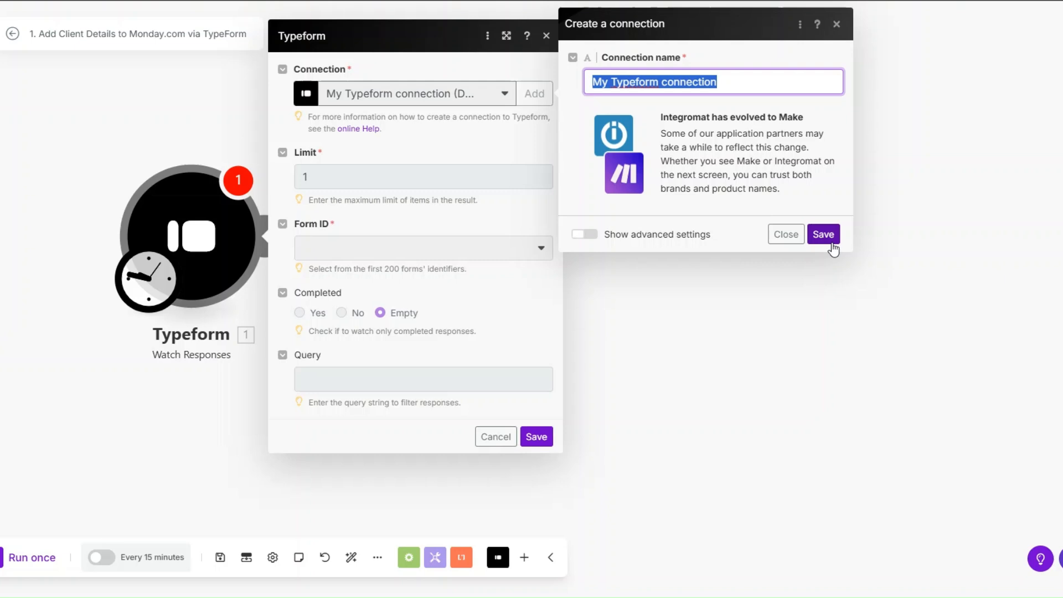
click(787, 237)
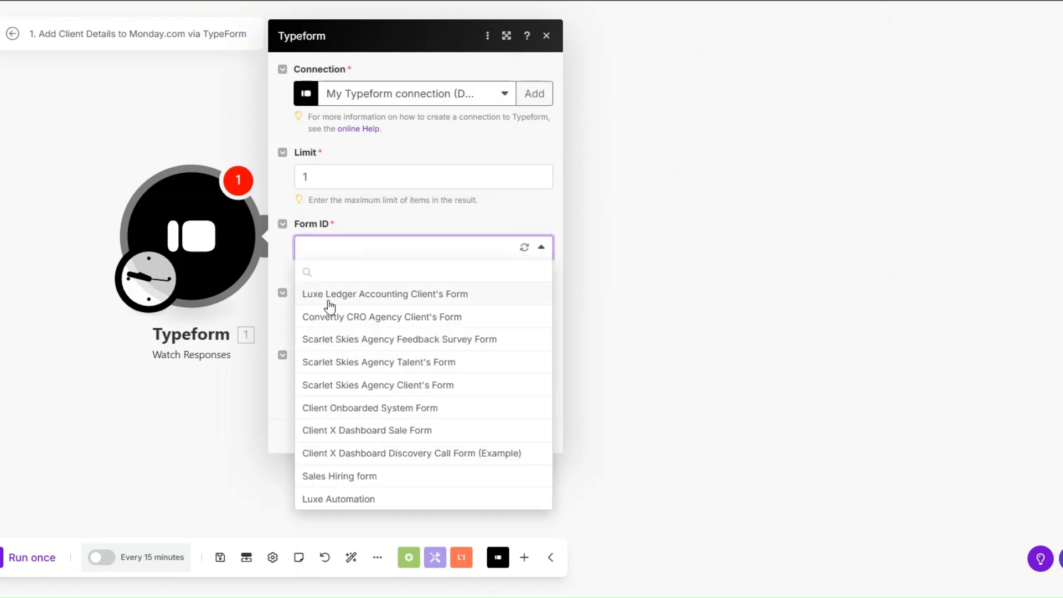
click(329, 299)
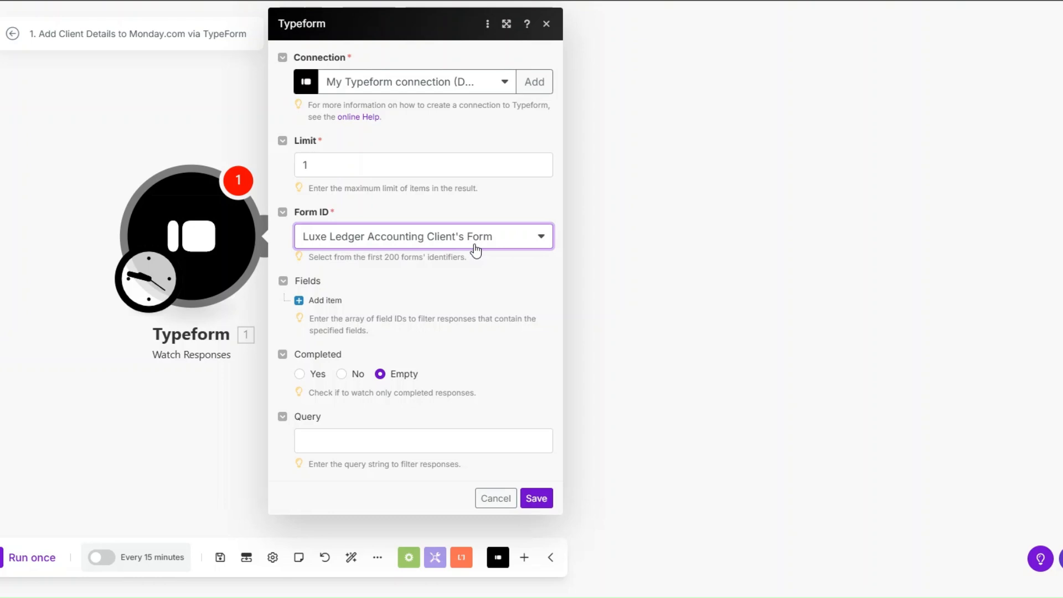
click(528, 497)
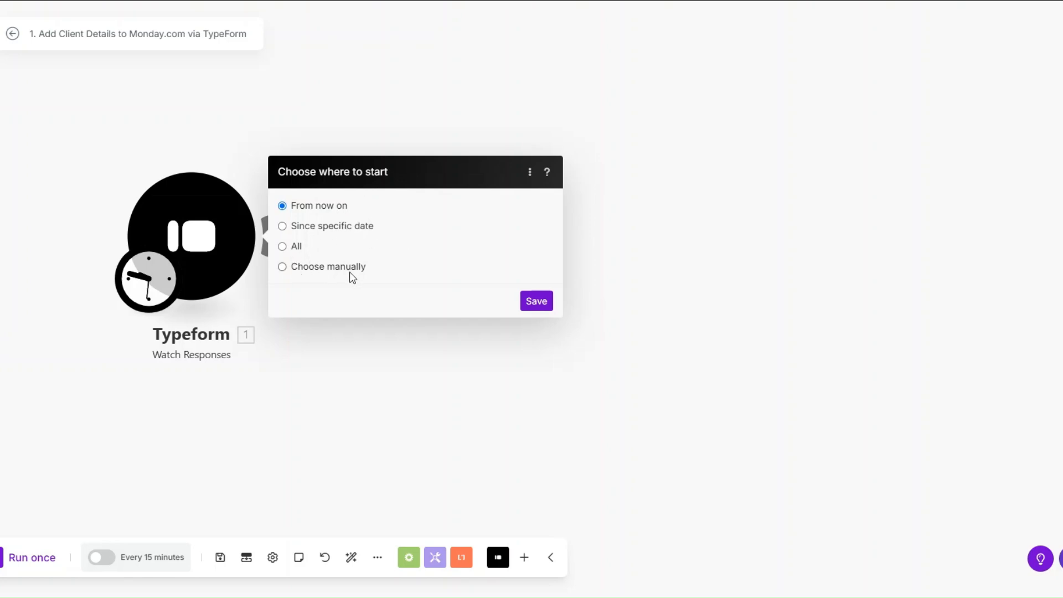
click(532, 302)
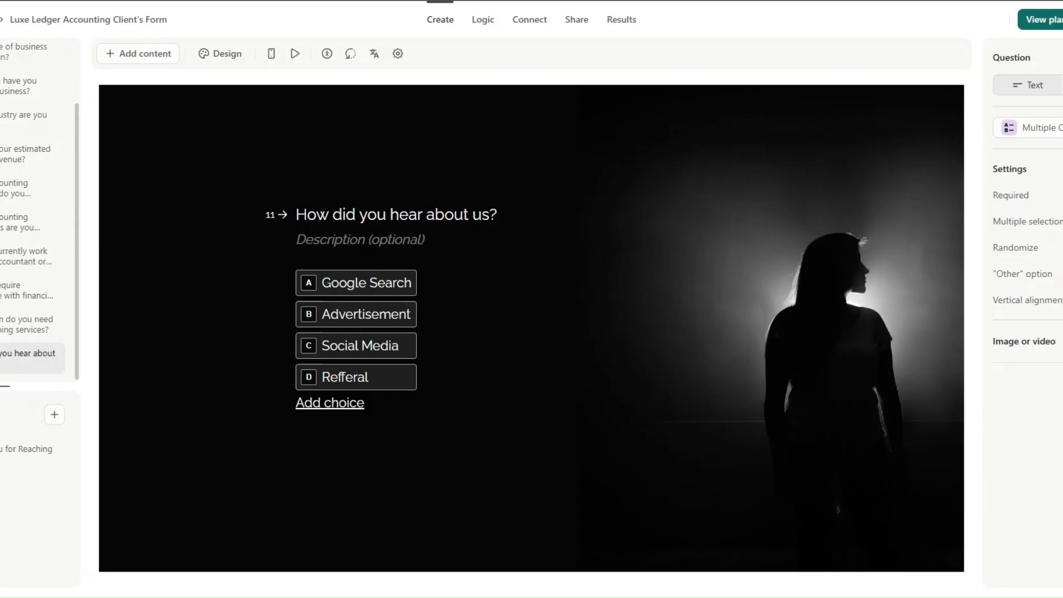
Copy the form's public link, open the live form, and submit the personal information answers.
click(577, 21)
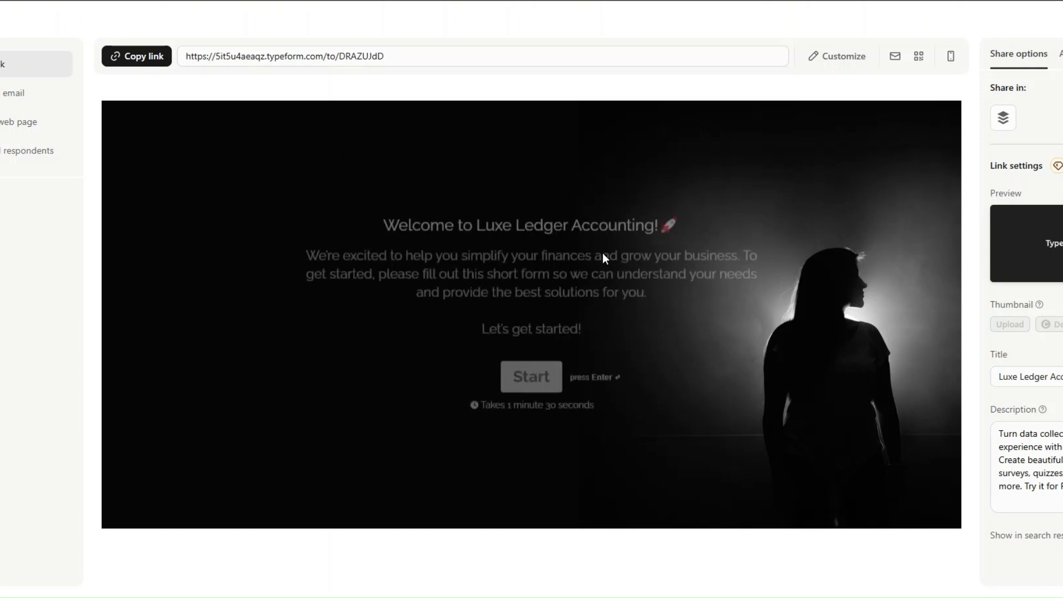
click(139, 57)
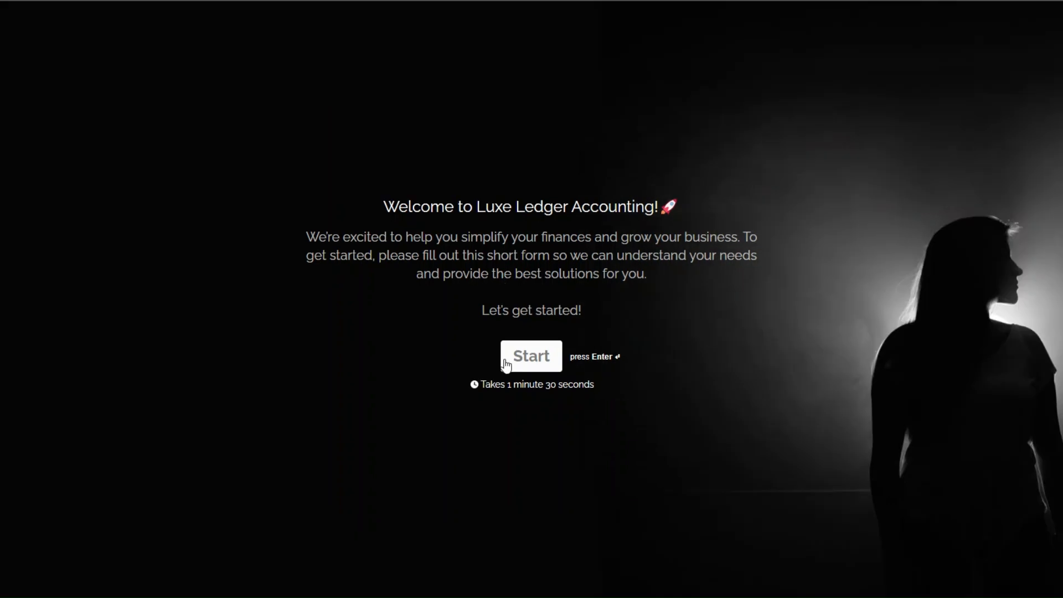
click(523, 357)
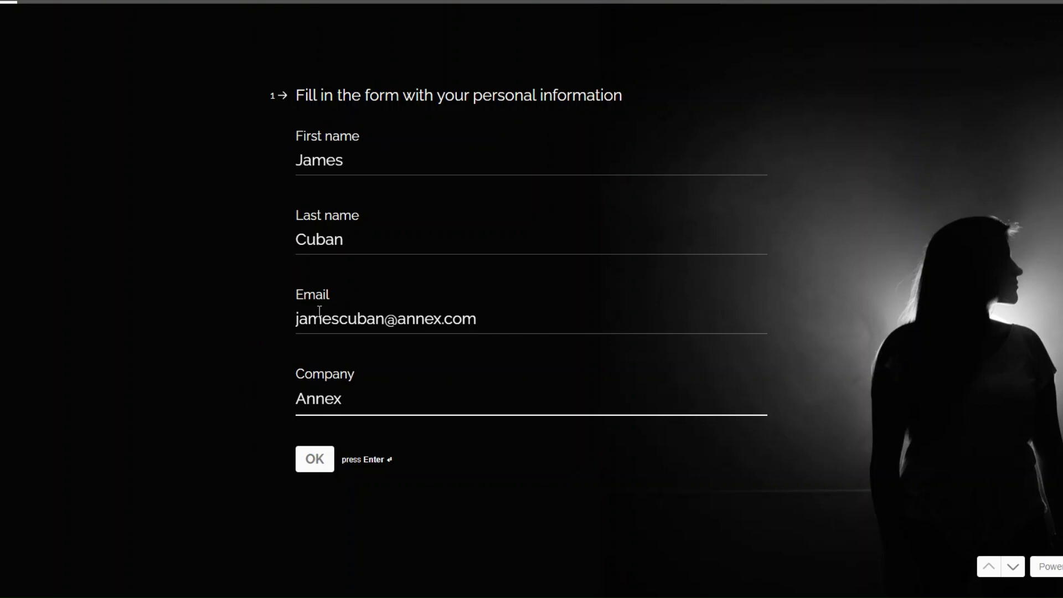
click(319, 464)
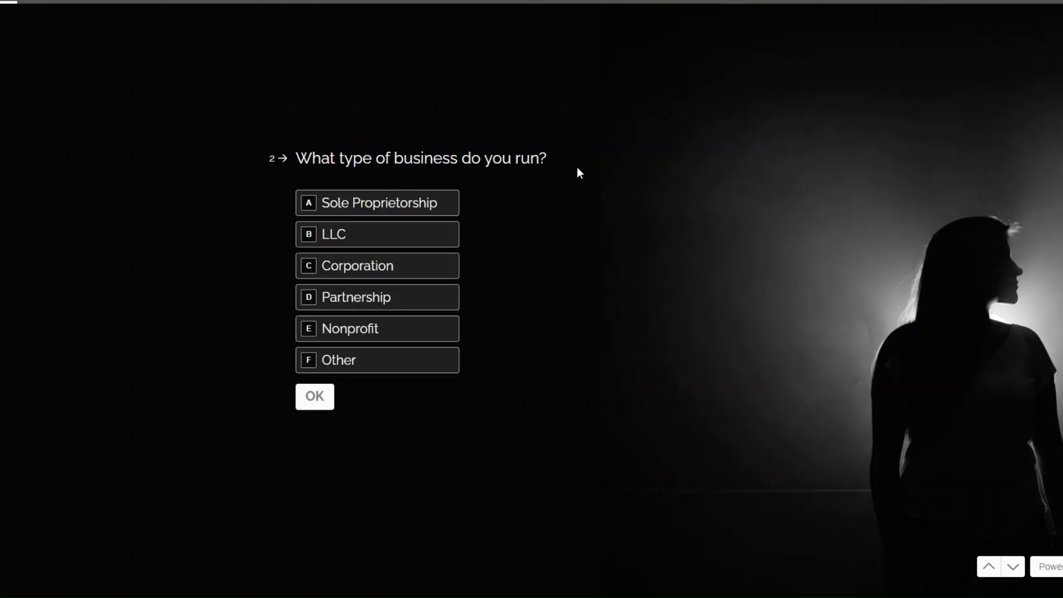
Answer Nonprofit, 12 years in business, Healthcare industry, and 250000 annual revenue.
click(386, 332)
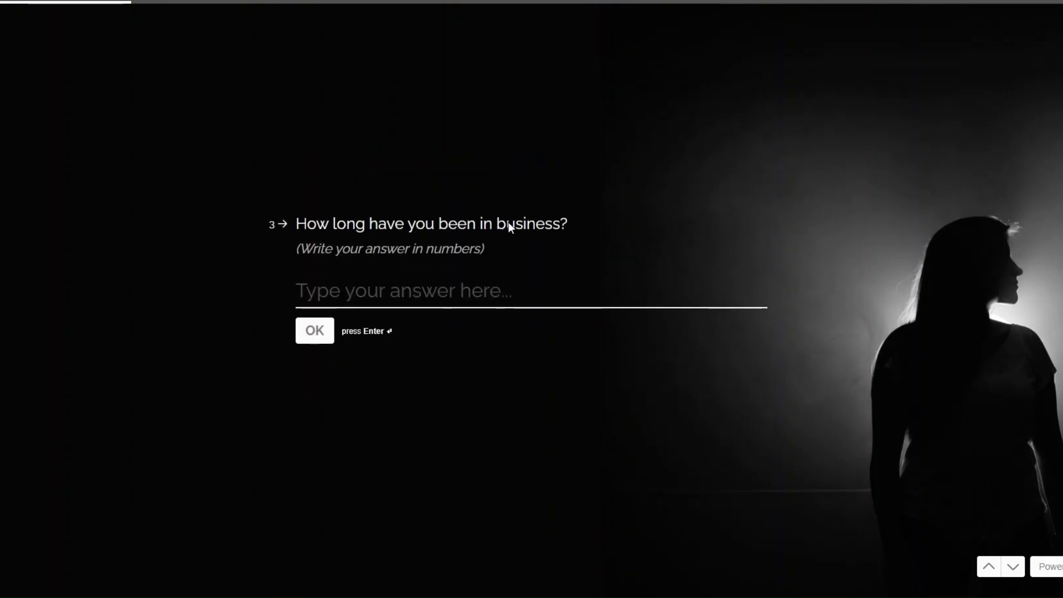
text(12)
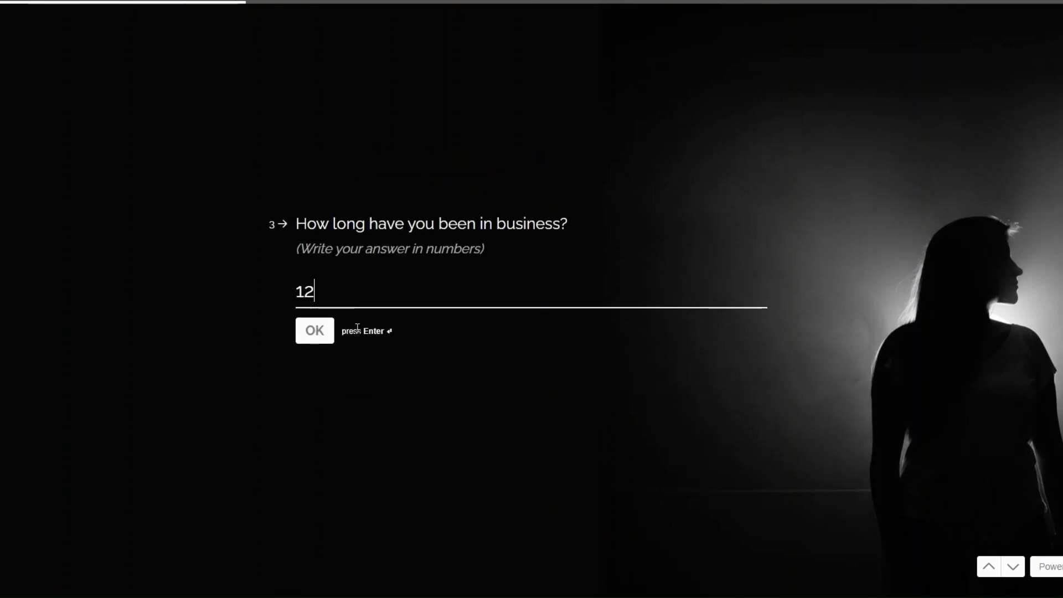
click(310, 335)
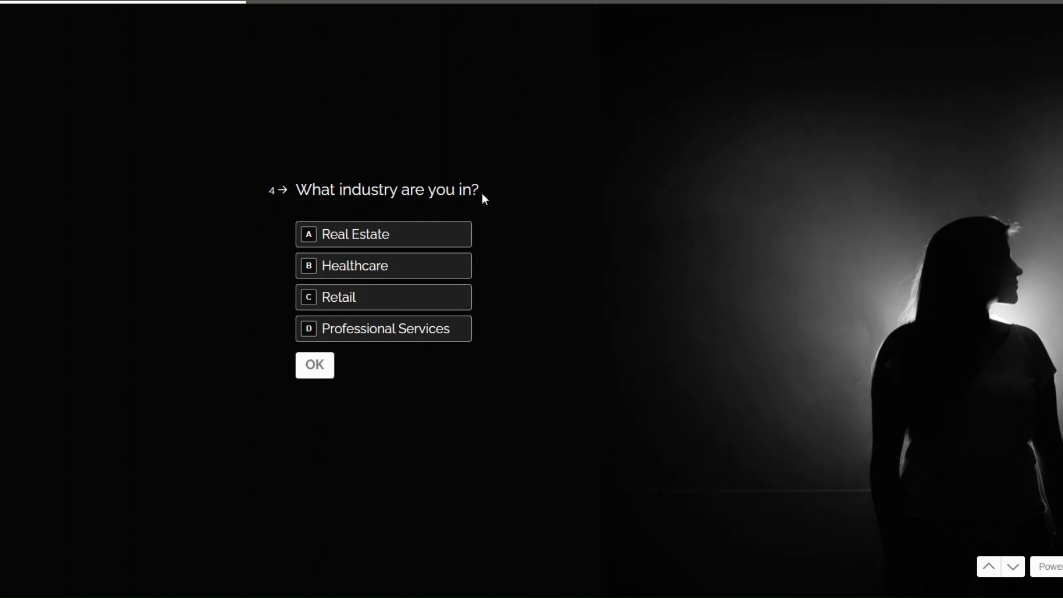
click(392, 271)
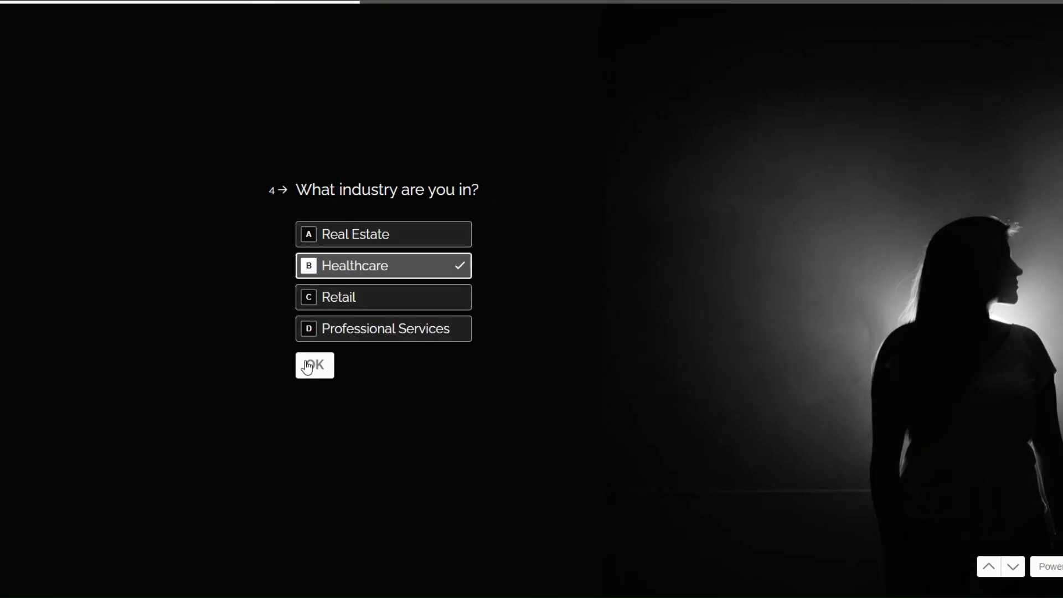
click(308, 365)
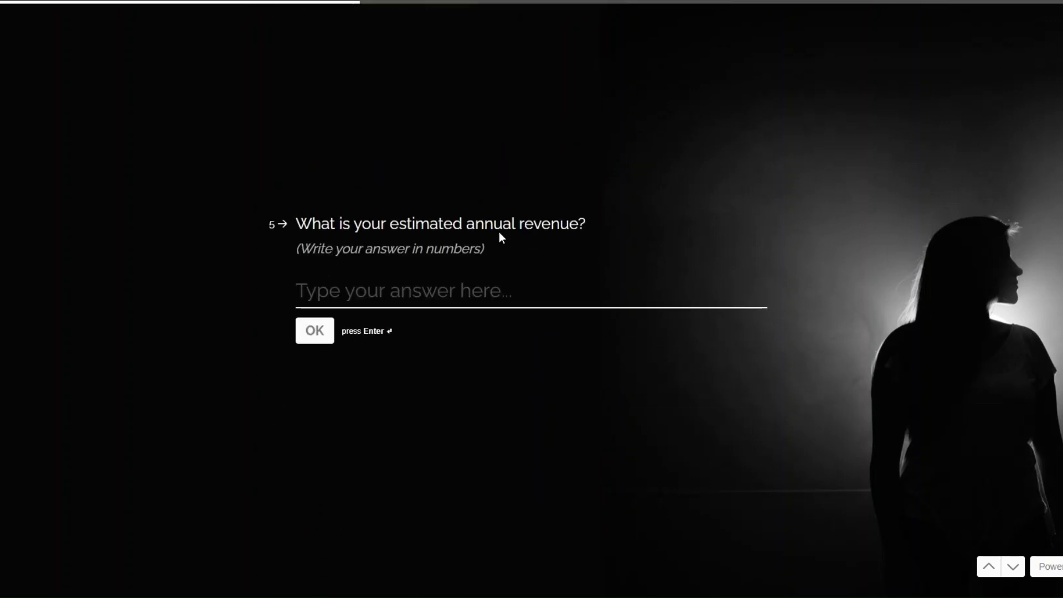
click(452, 291)
text(250000)
click(309, 335)
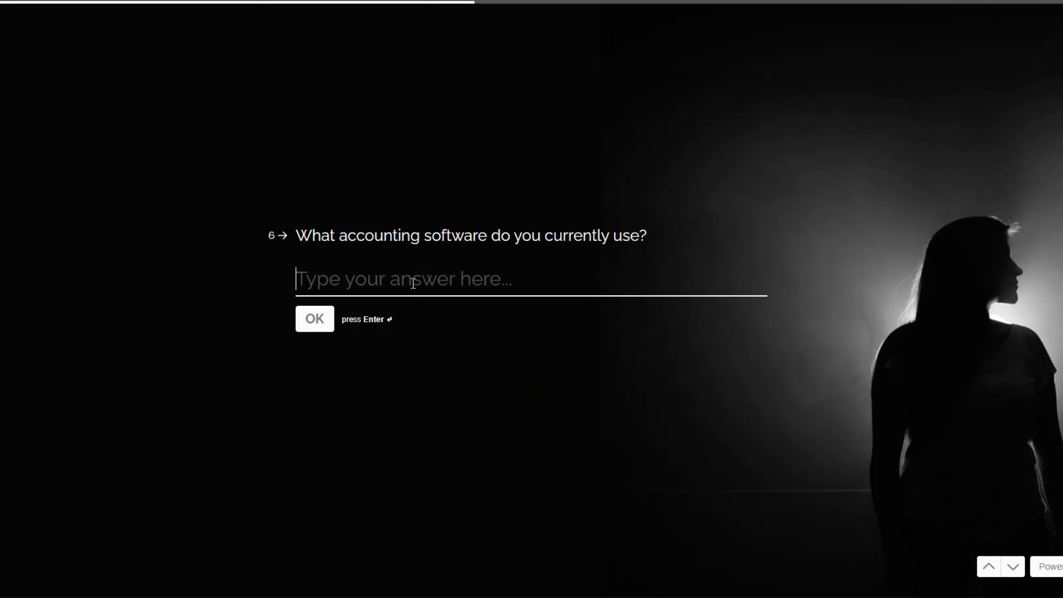
Answer Xero, Bookkeeping, No, Yes, Monthly, and Advertisement, then submit the form.
text(Xero)
click(305, 327)
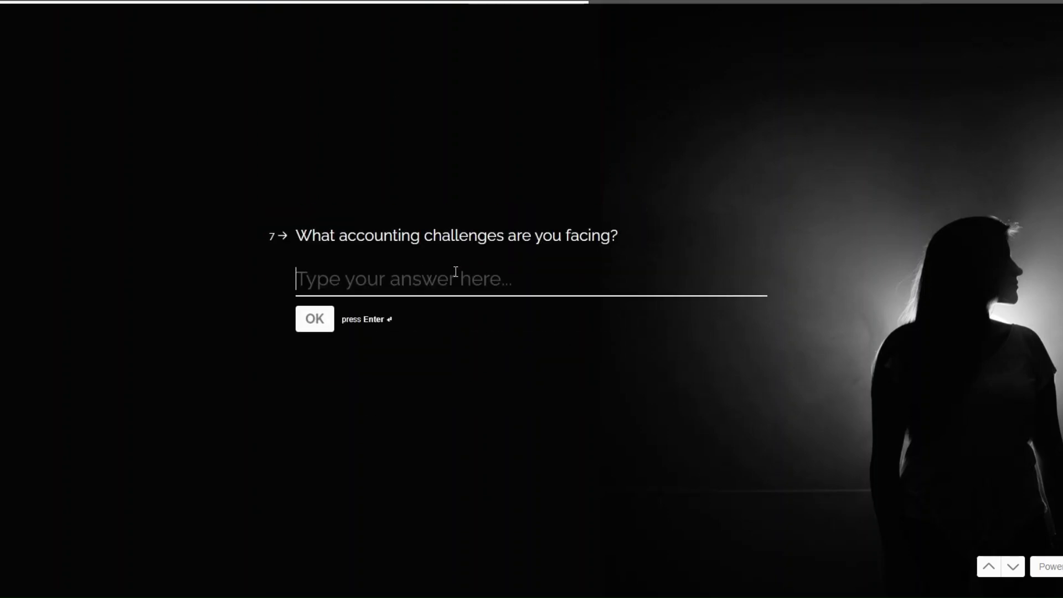
text(Bookkeeping)
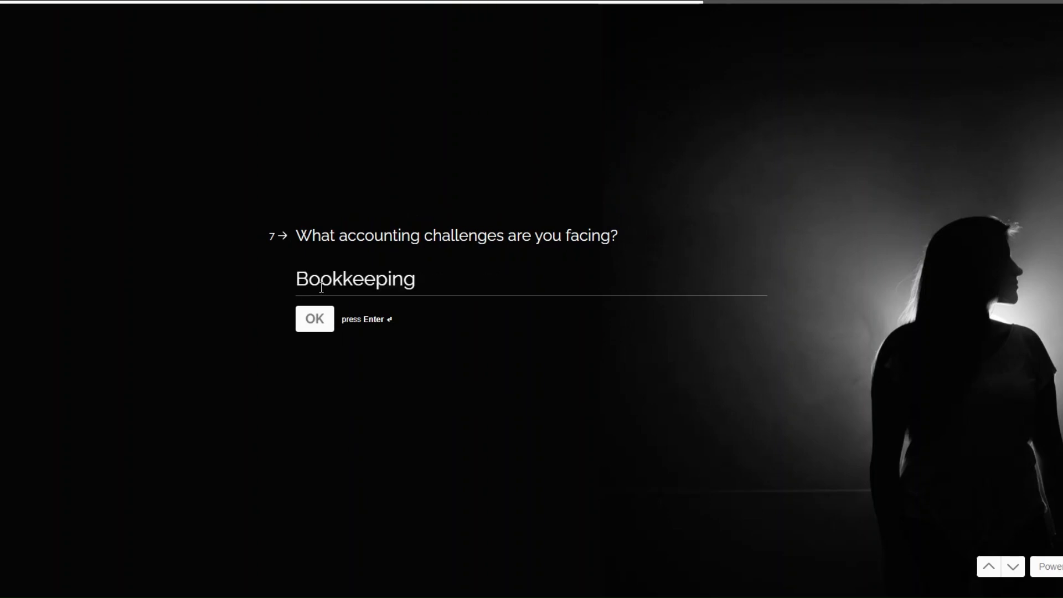
click(318, 319)
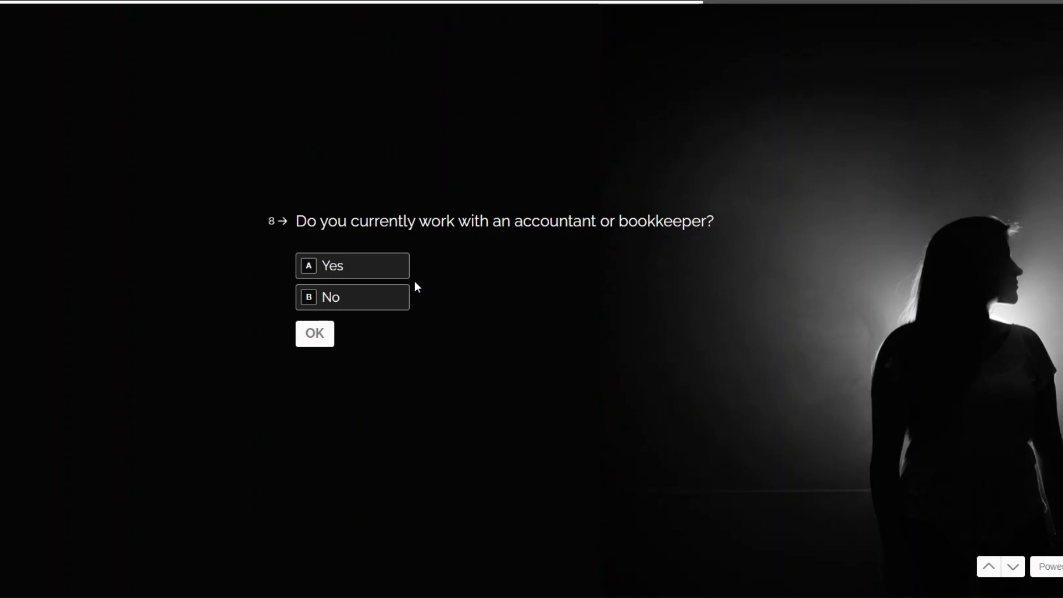
click(342, 297)
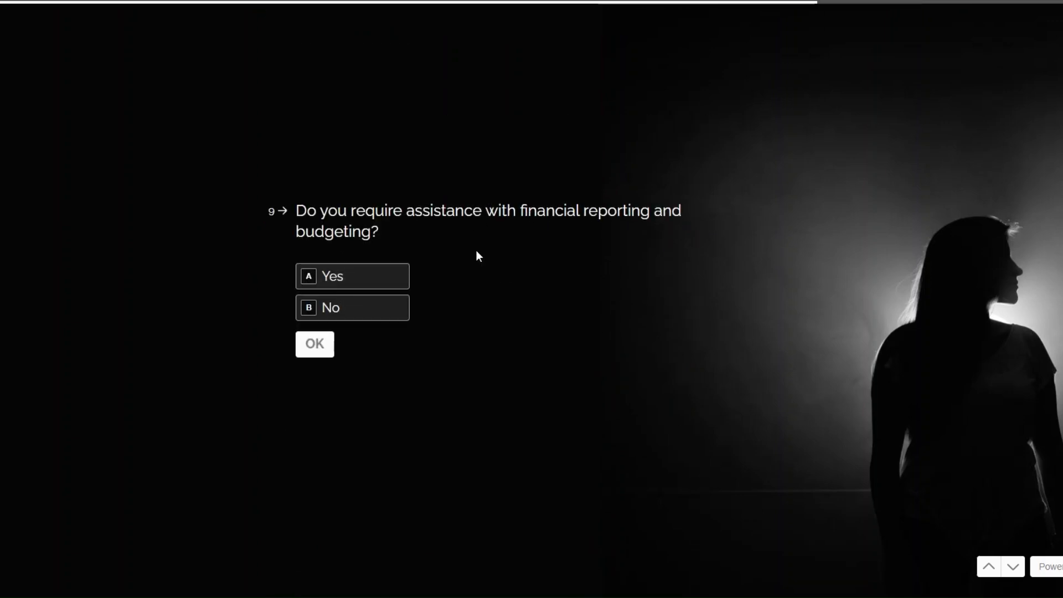
click(331, 277)
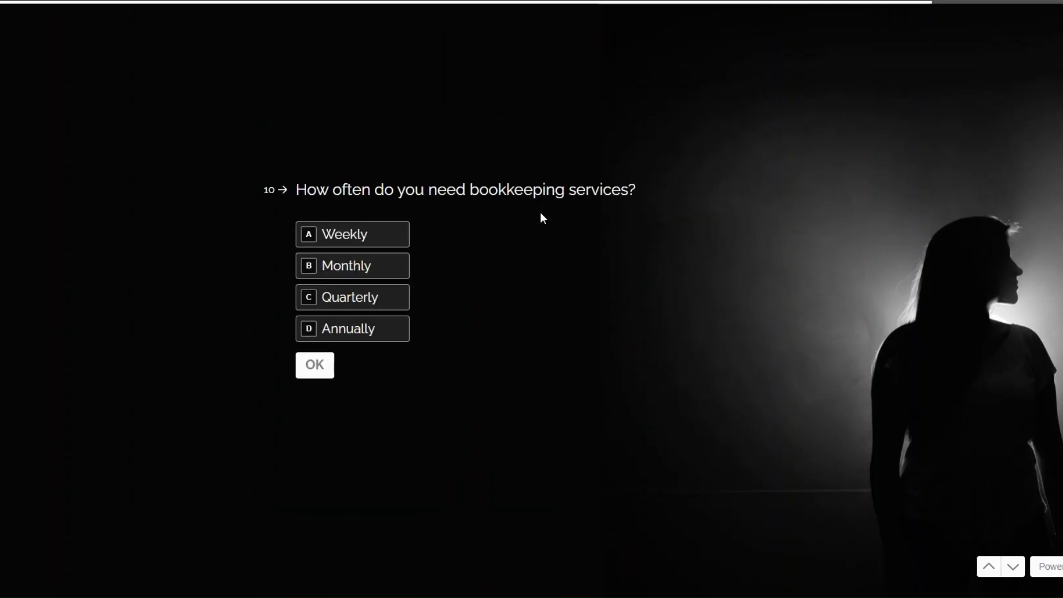
click(350, 271)
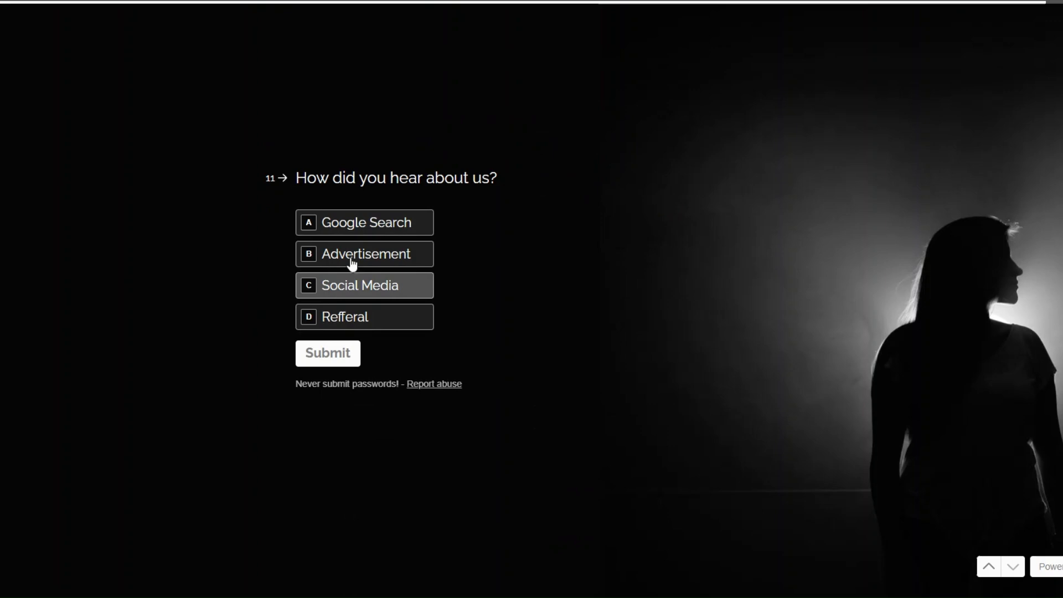
click(349, 260)
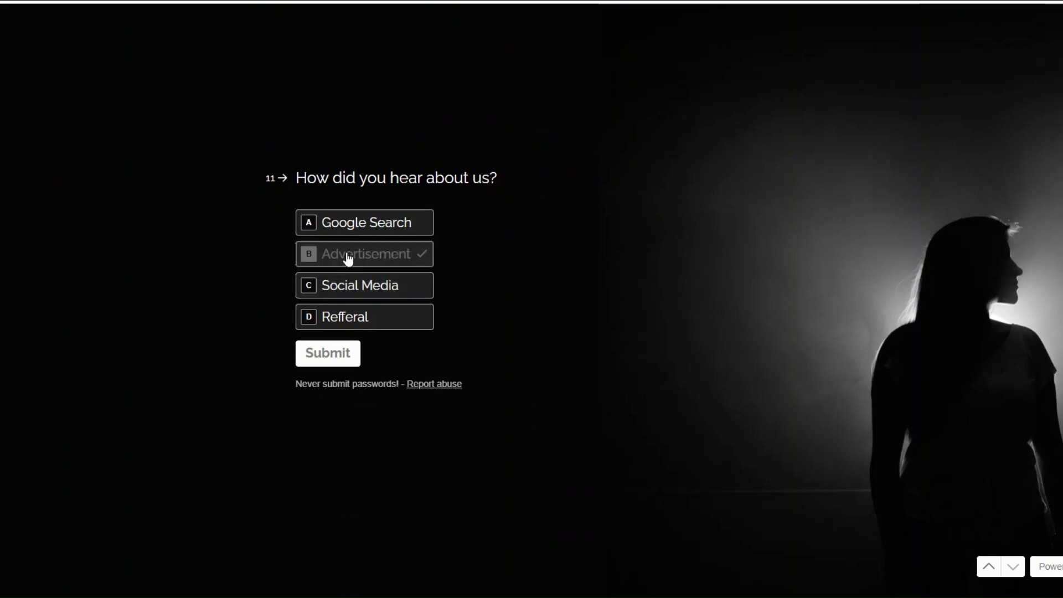
click(346, 354)
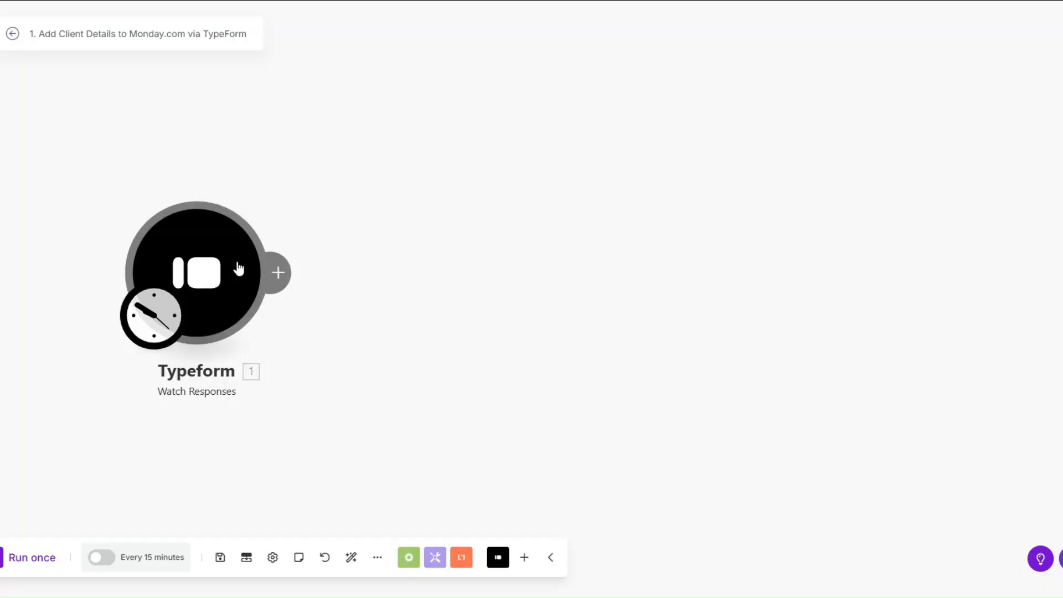
Run only the Typeform trigger to fetch the new test response.
drag(238, 268, 262, 262)
right_click(248, 261)
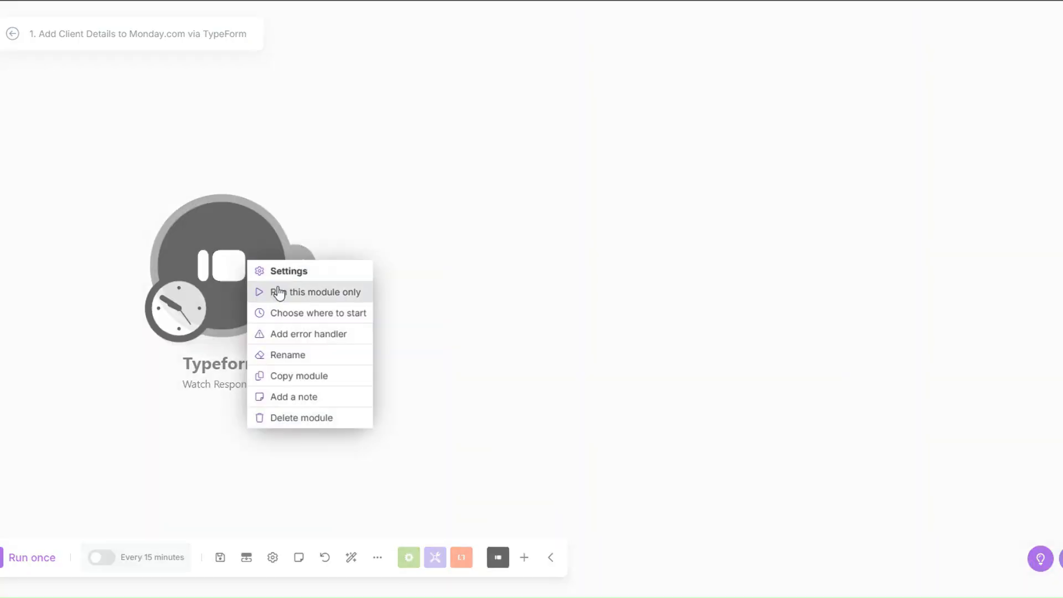
click(279, 293)
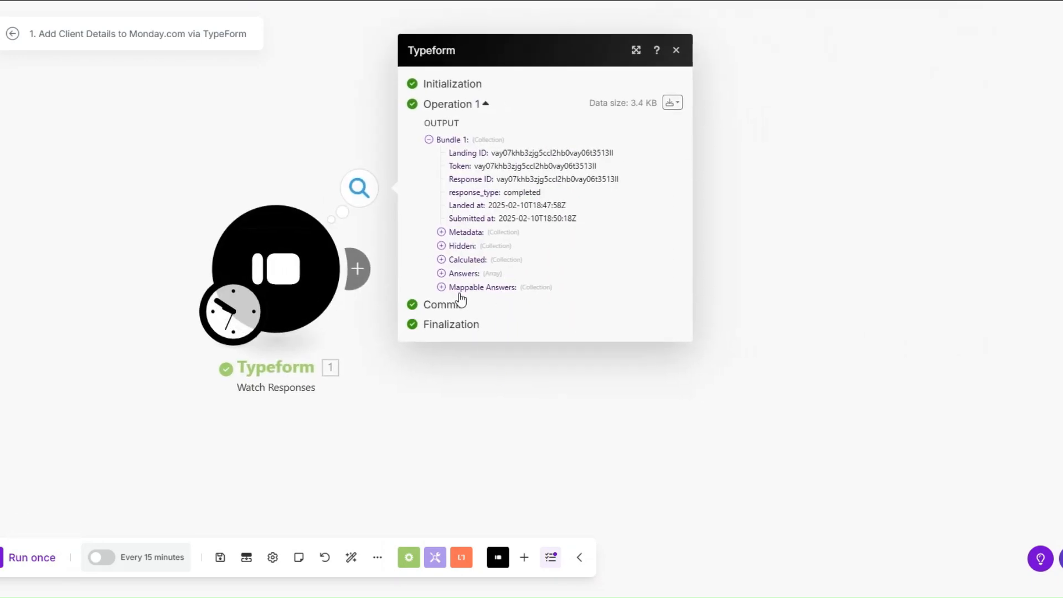
Expand Mappable Answers and look over the values from Nonprofit to Advertisement, then close the output.
click(442, 287)
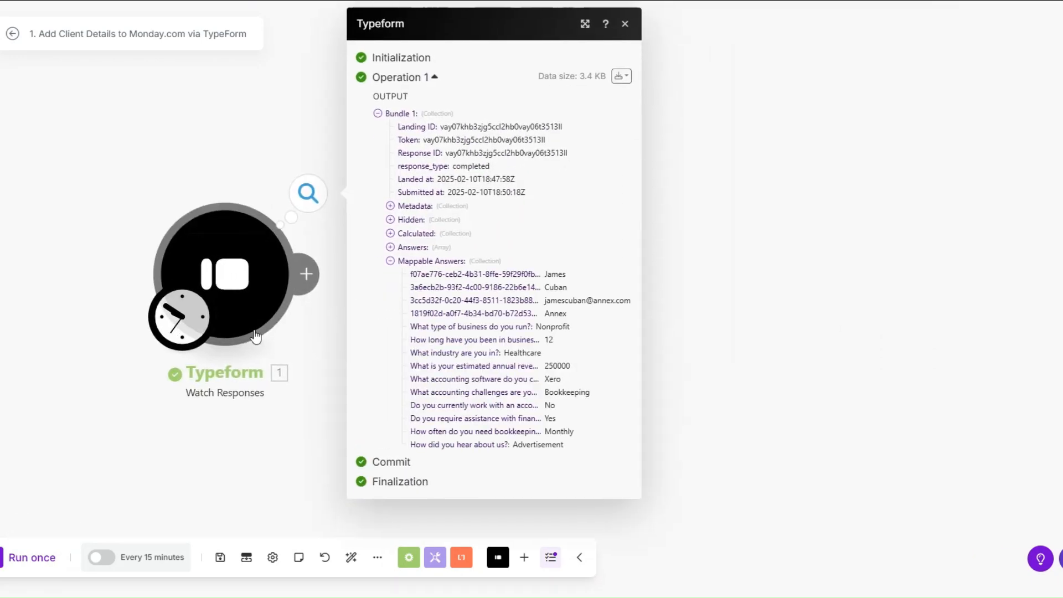
drag(507, 274, 572, 305)
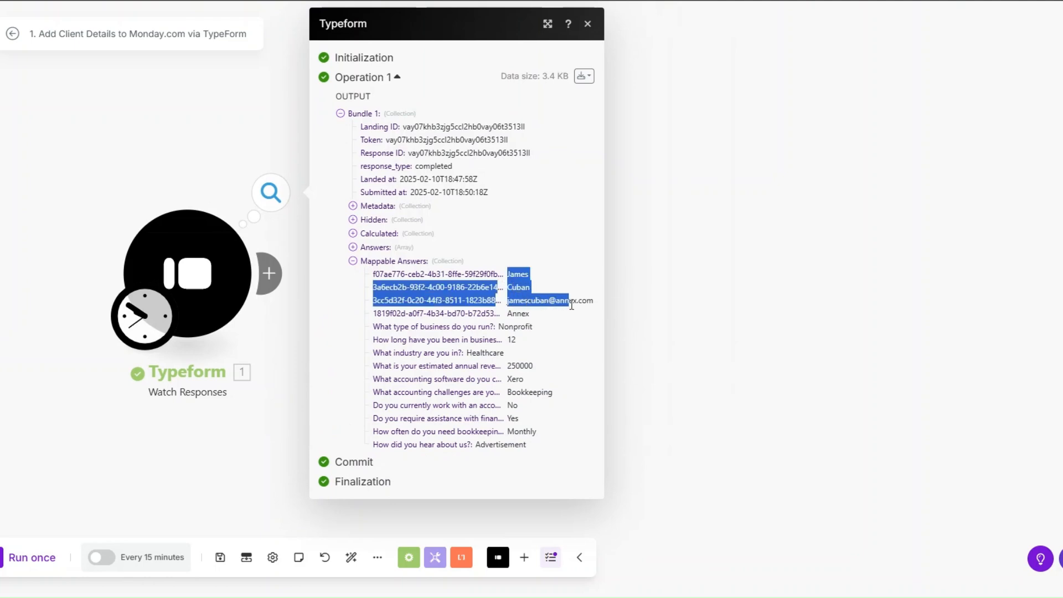
click(535, 318)
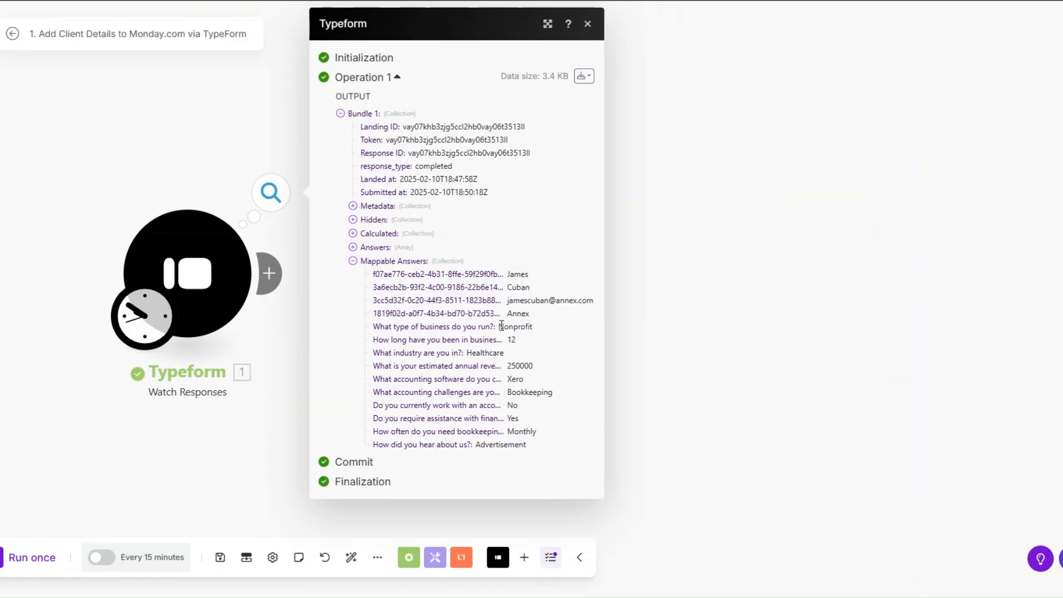
drag(498, 326, 557, 444)
click(536, 382)
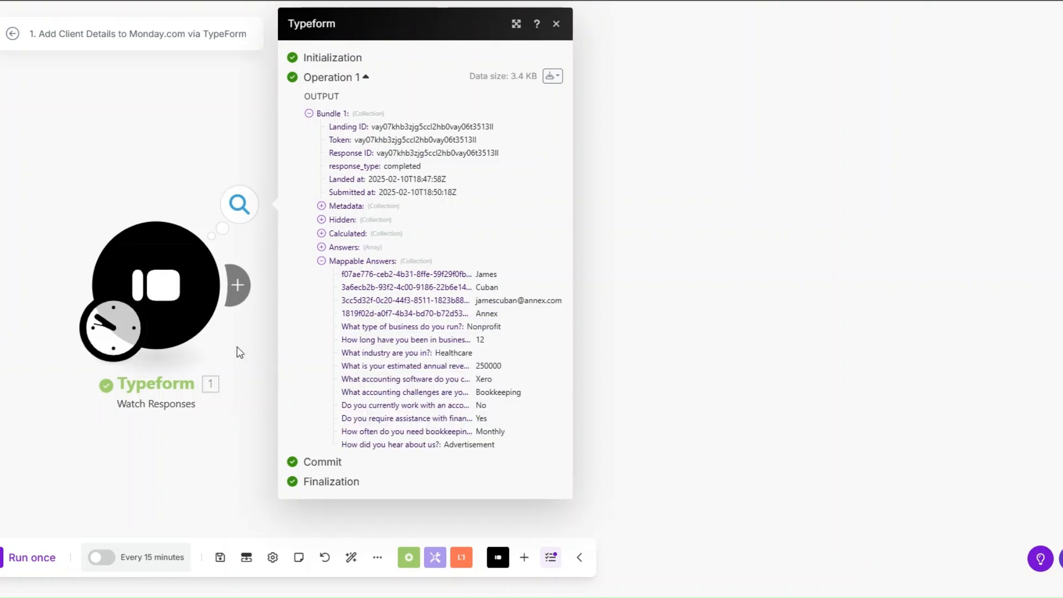
drag(270, 322, 238, 335)
Add a Tools Sleep step after the Typeform trigger with a 3-second delay.
click(237, 285)
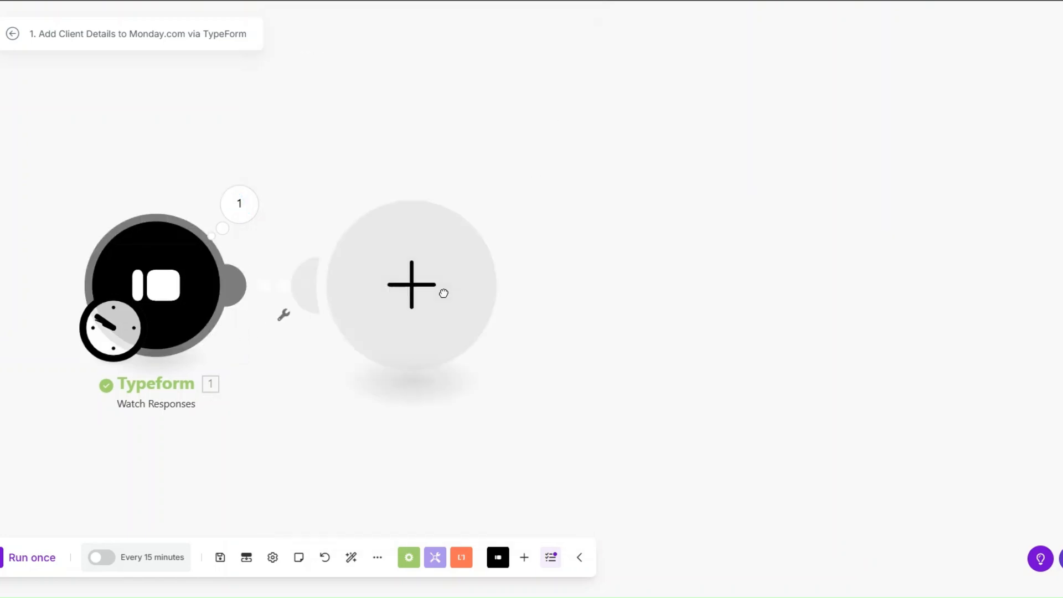
scroll(554, 275, down, 3)
click(551, 275)
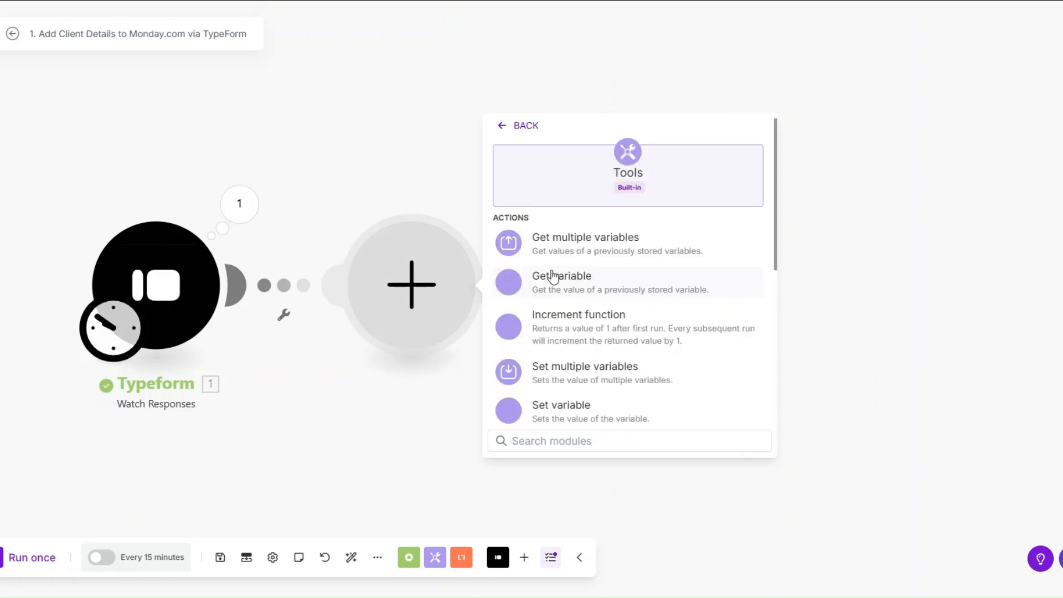
scroll(576, 320, down, 1)
click(588, 382)
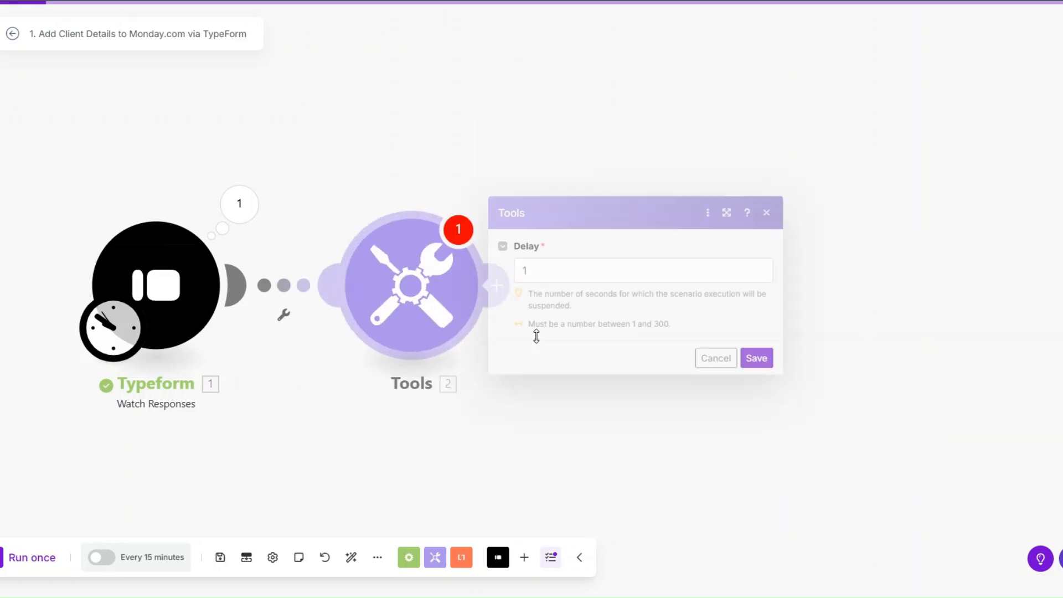
click(521, 272)
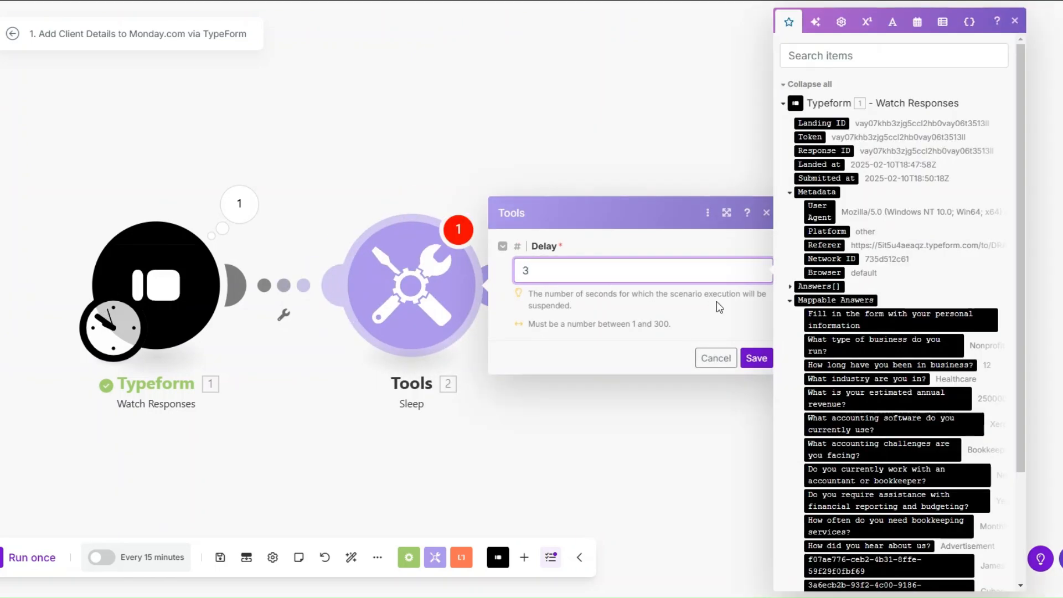
click(757, 358)
scroll(321, 349, down, 2)
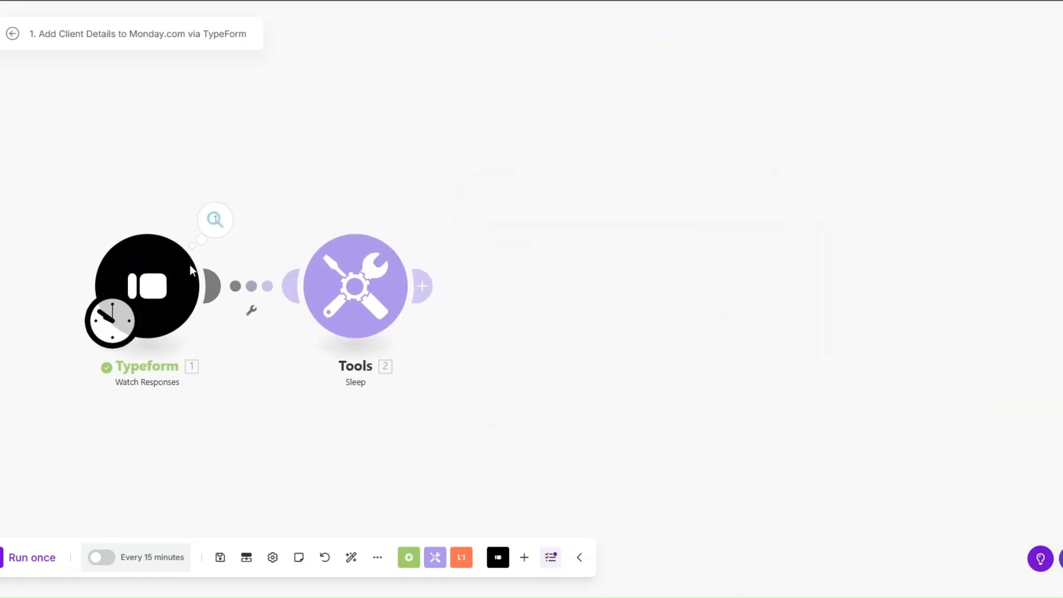
Add a Monday Create an Item module after the Sleep step and open its settings.
click(421, 288)
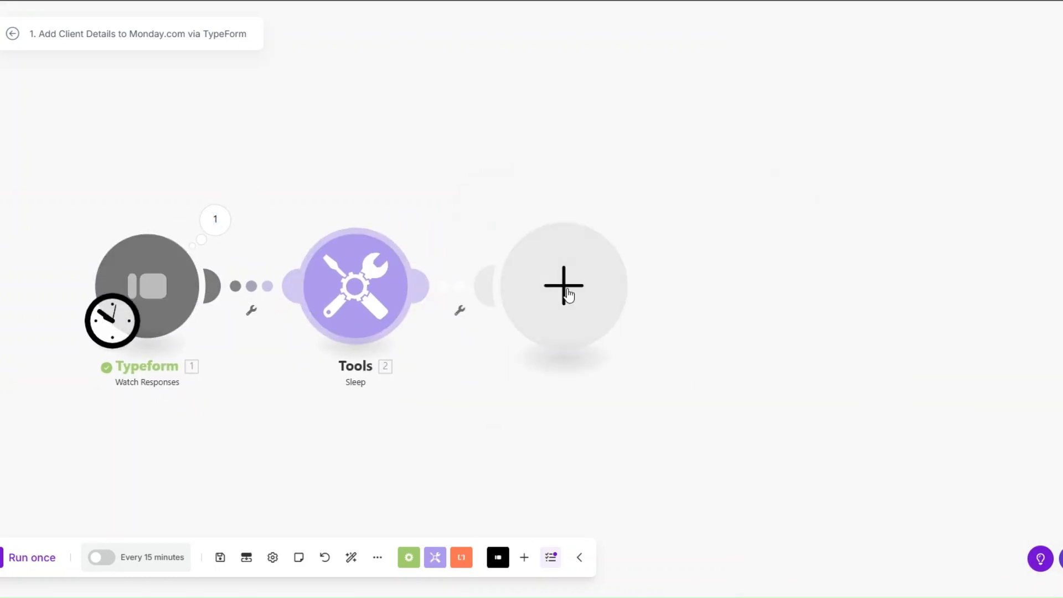
click(686, 245)
text(cr)
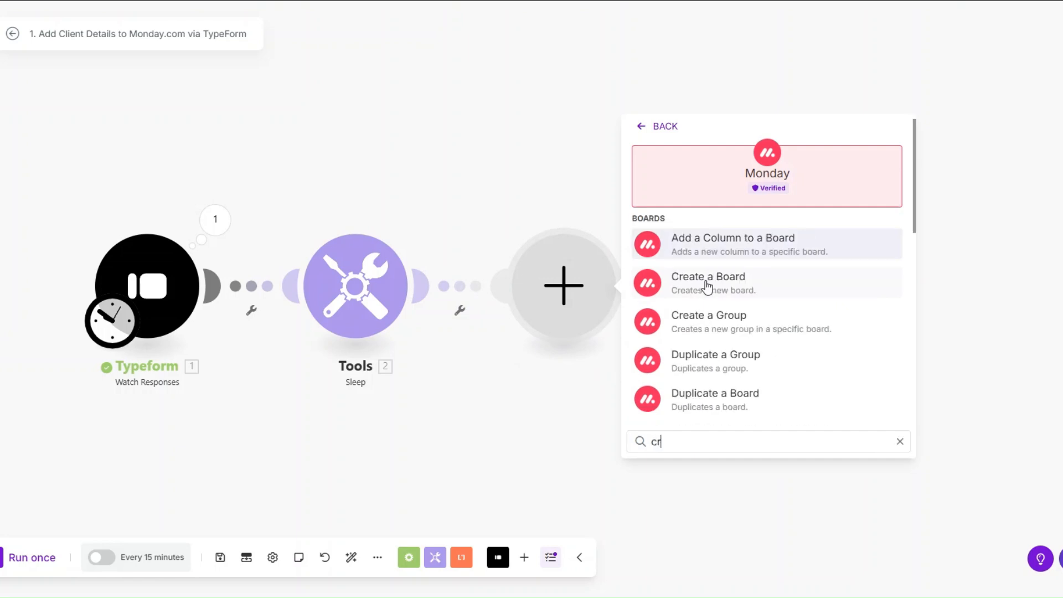
text(eate an)
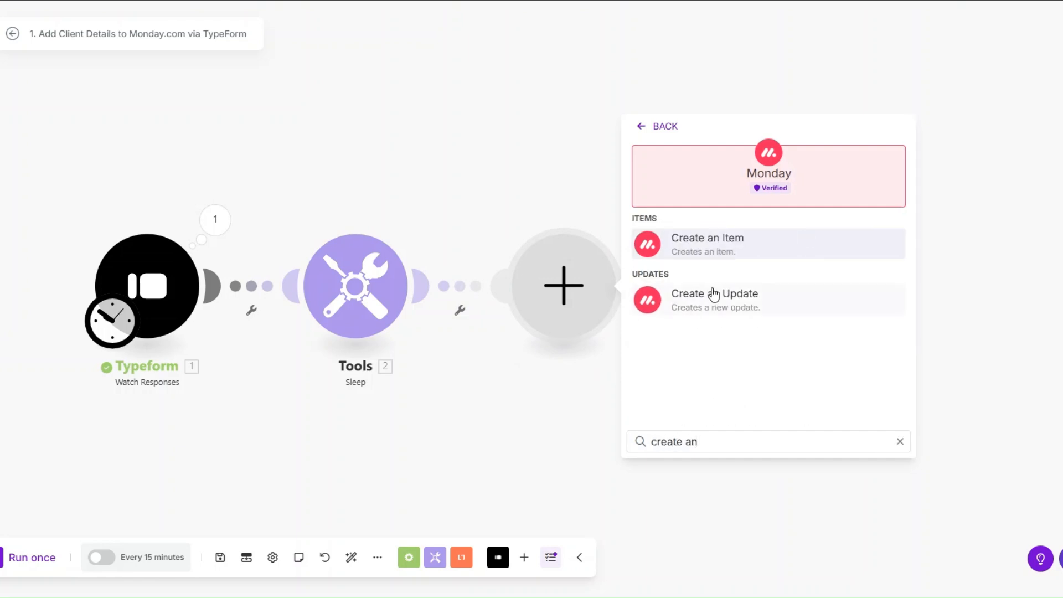
click(703, 243)
scroll(446, 372, down, 2)
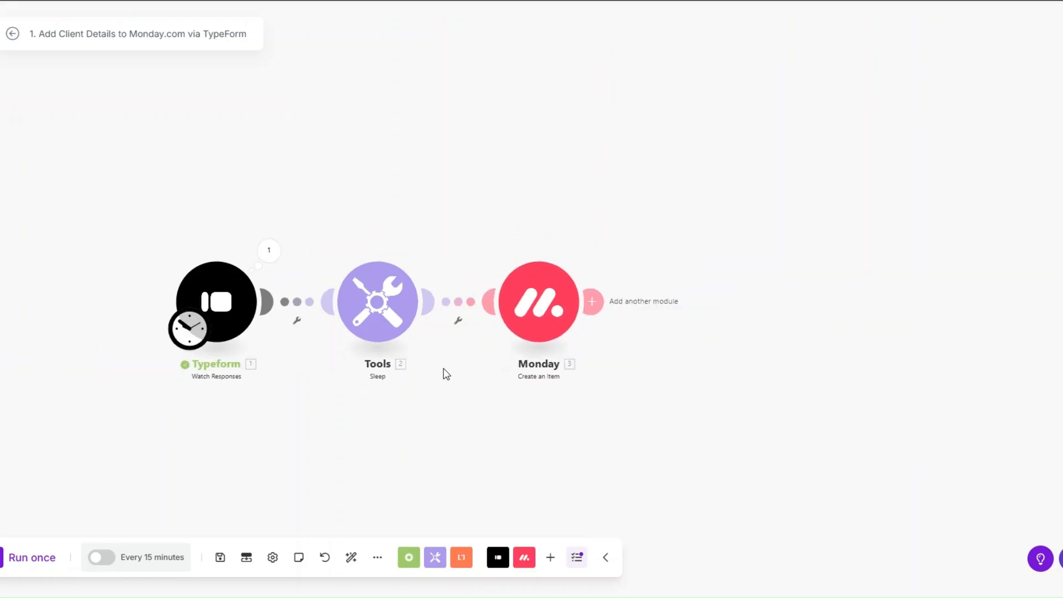
drag(443, 373, 309, 360)
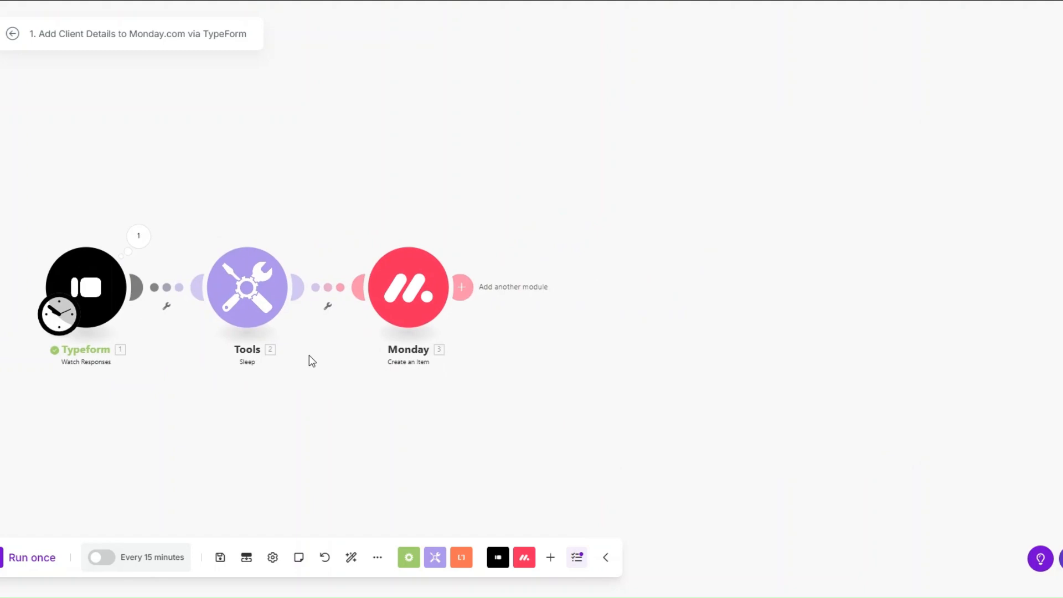
click(408, 287)
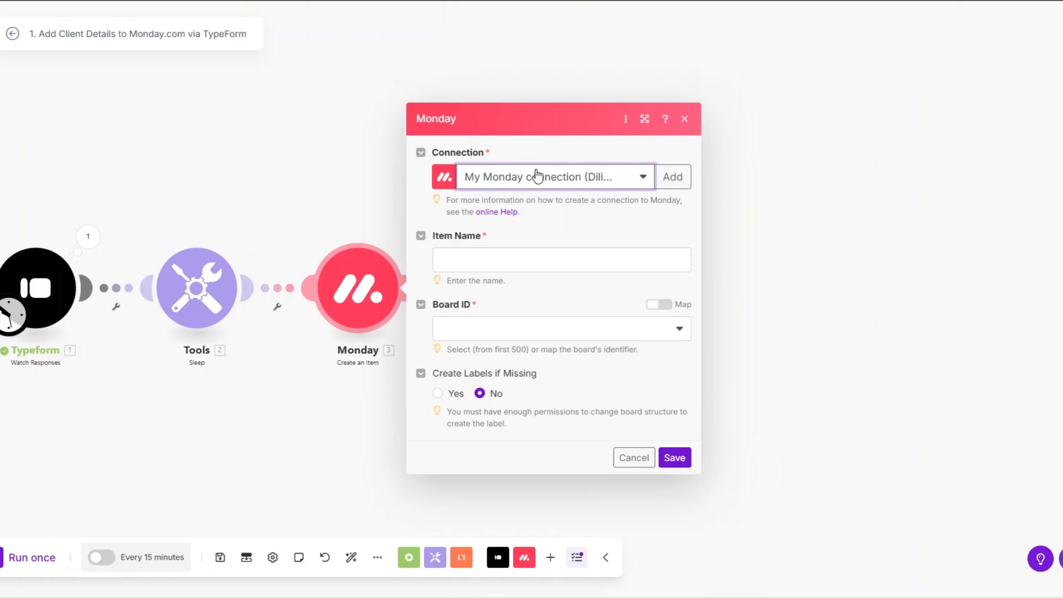
Start a new Monday connection named My Monday v2 connection and go to its API Key field.
click(672, 176)
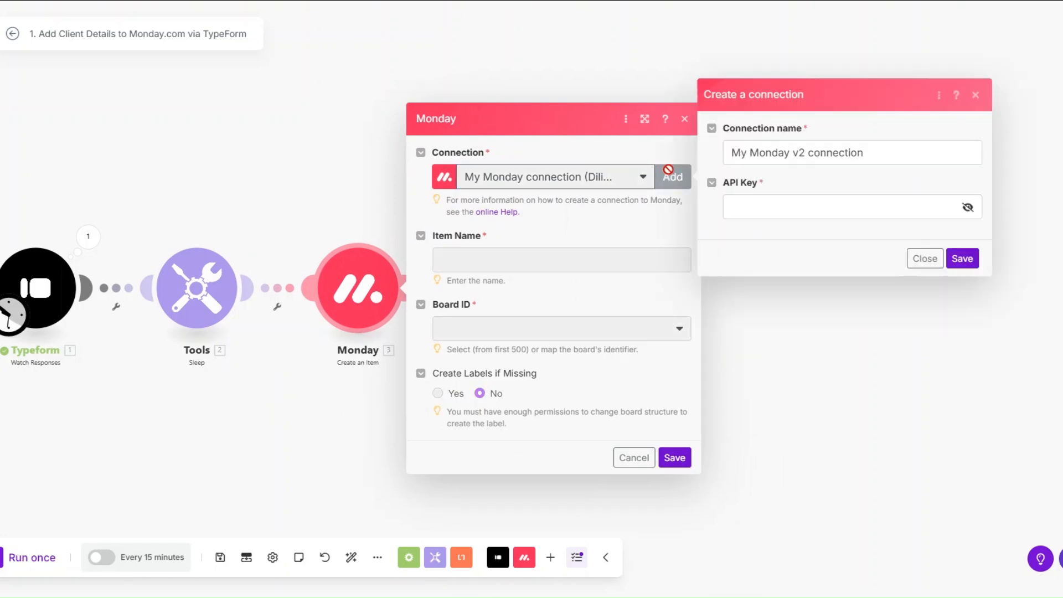
drag(858, 152, 724, 150)
click(739, 208)
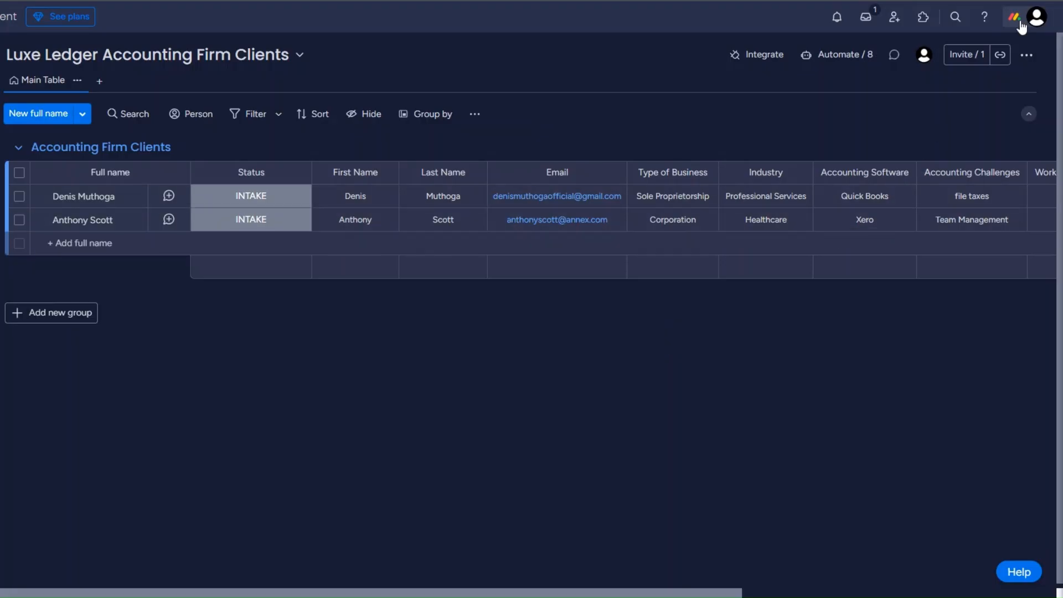
Copy the personal API token from monday.com's Administration > Connections > API settings.
click(1021, 23)
click(822, 238)
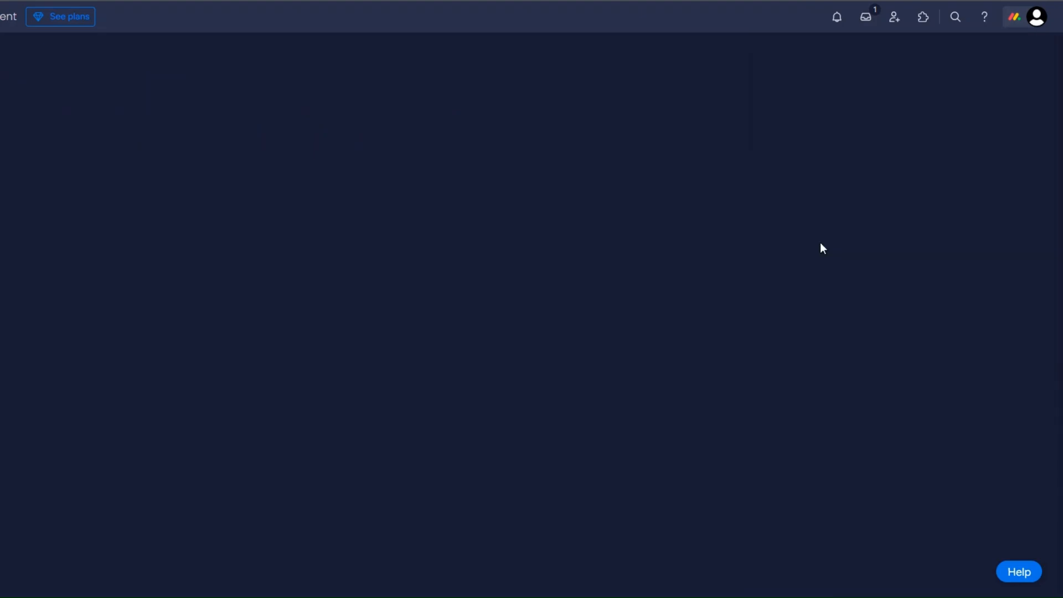
click(95, 196)
click(391, 64)
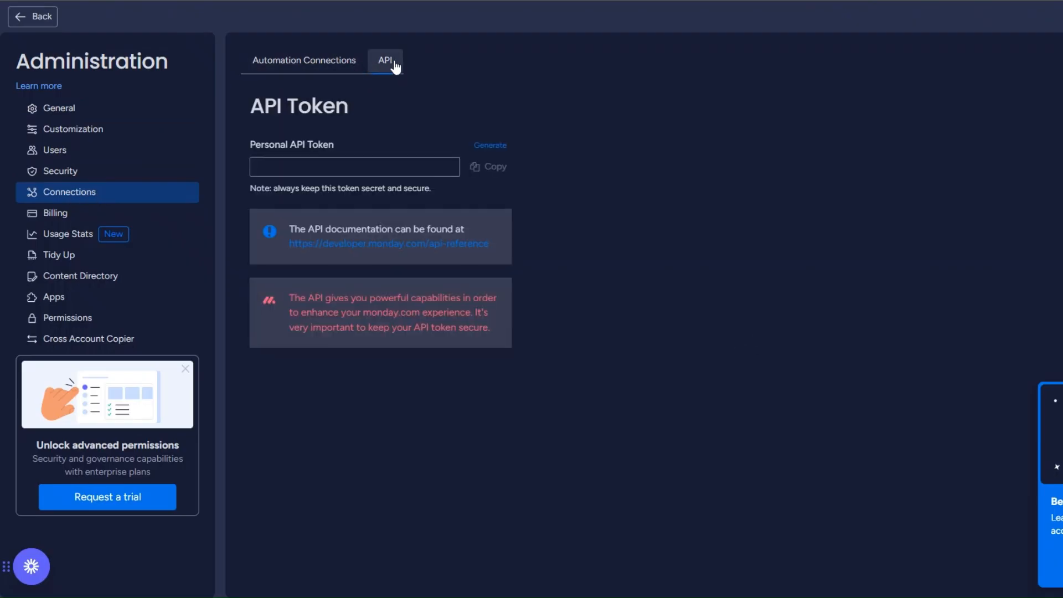
drag(258, 107, 365, 107)
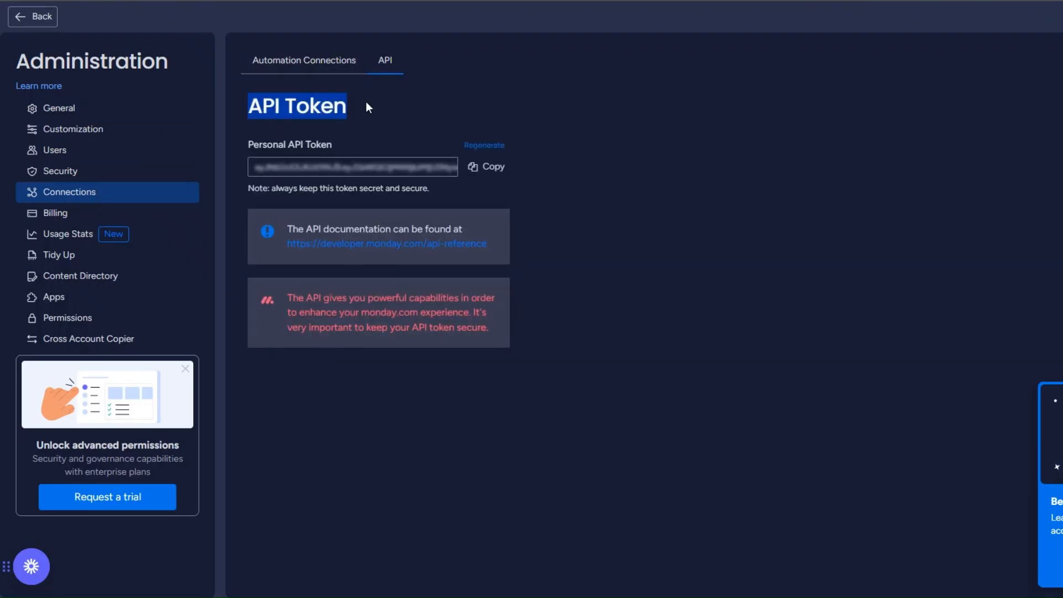
click(506, 158)
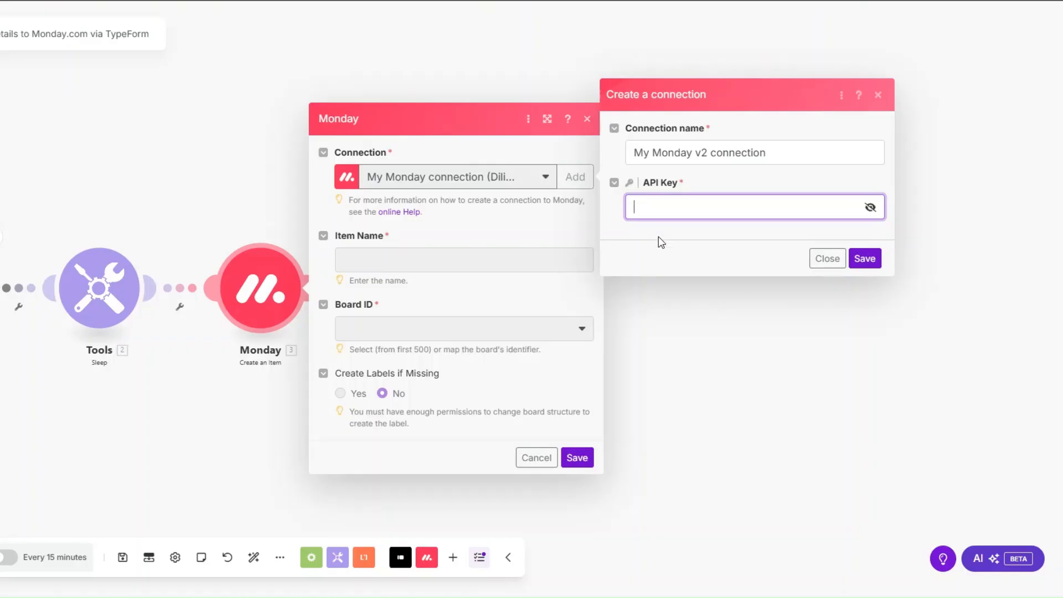
click(659, 237)
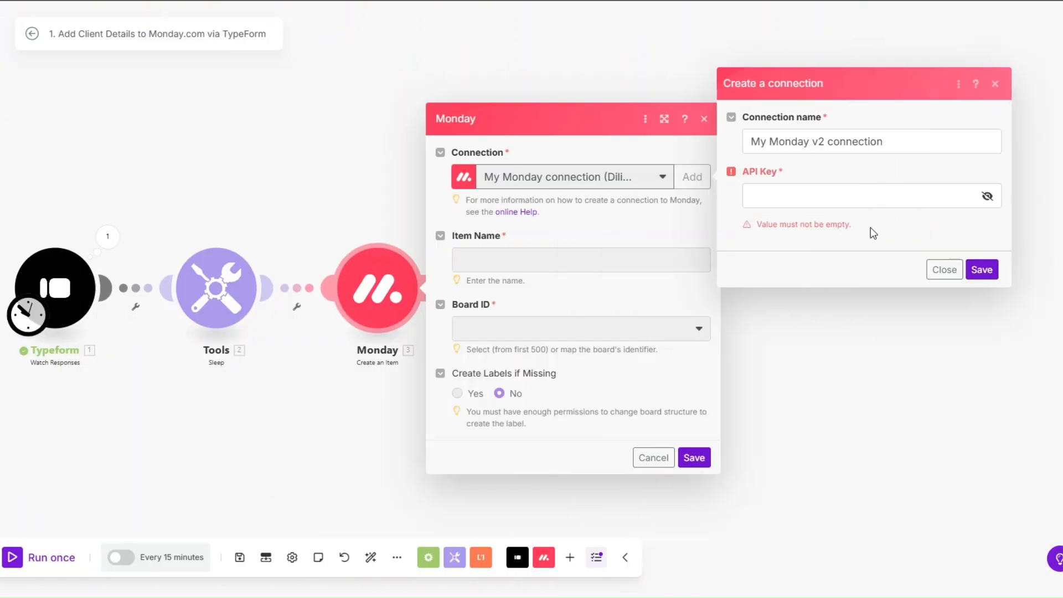
Discard the unsaved connection and map two personal-info Typeform answers into Item Name.
click(944, 270)
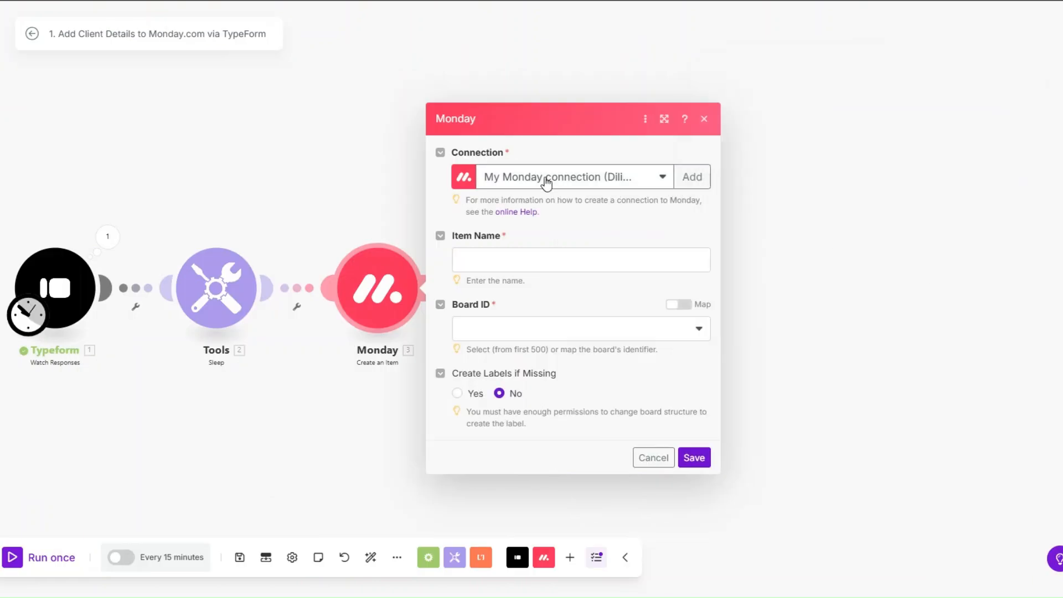
click(524, 261)
scroll(812, 287, down, 3)
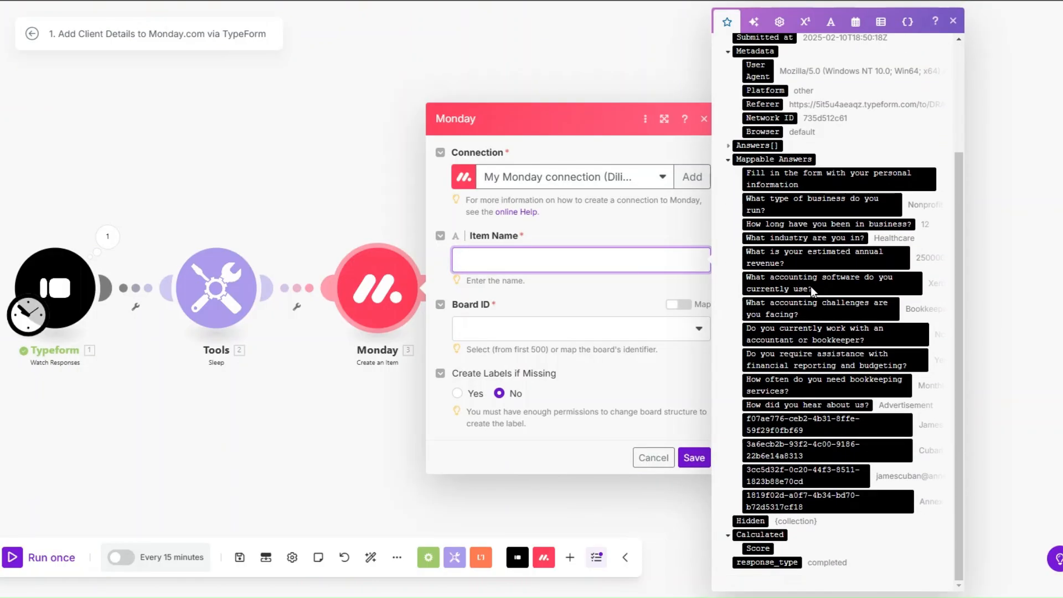
click(840, 427)
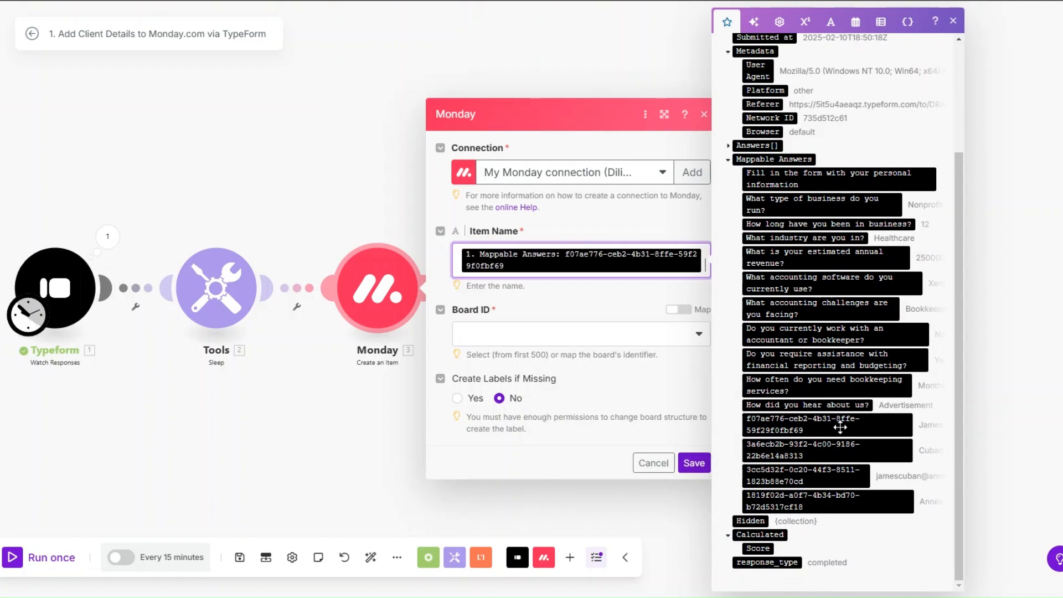
click(830, 449)
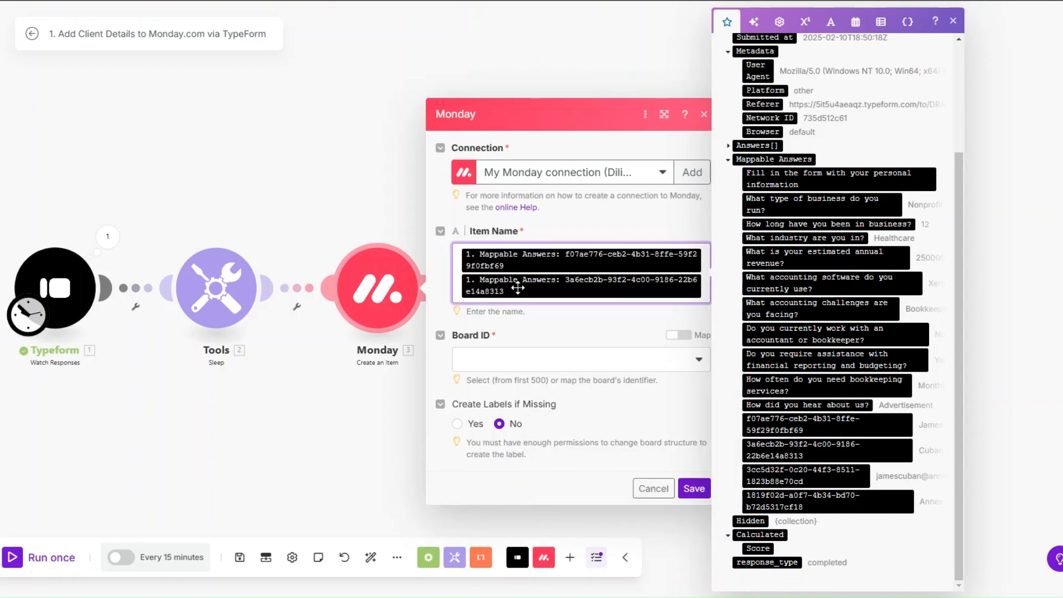
Target the Luxe Ledger Accounting Firm Clients board and its Accounting Firm Clients group.
click(510, 362)
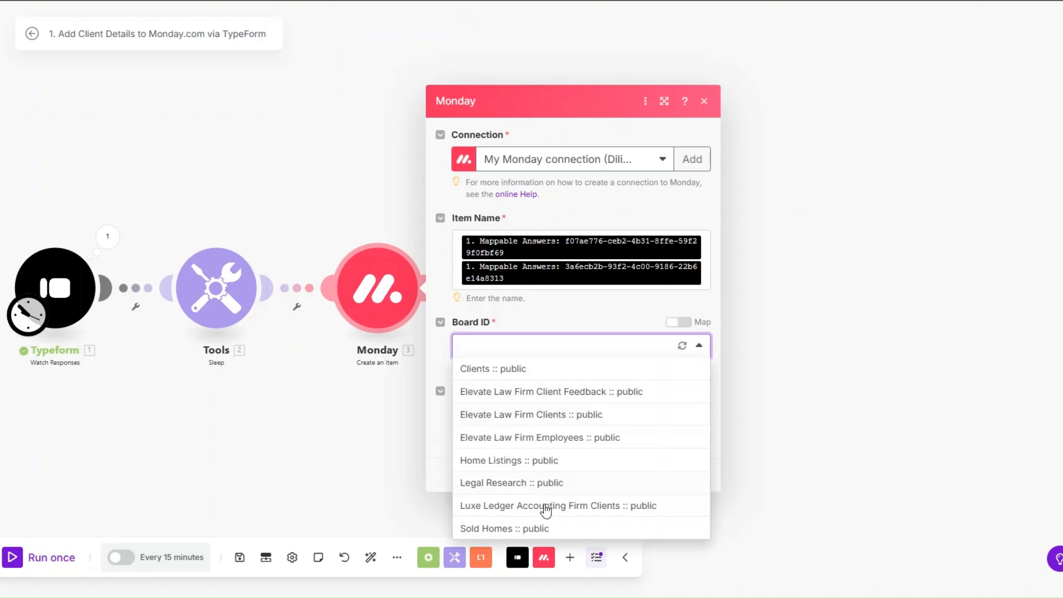
click(545, 506)
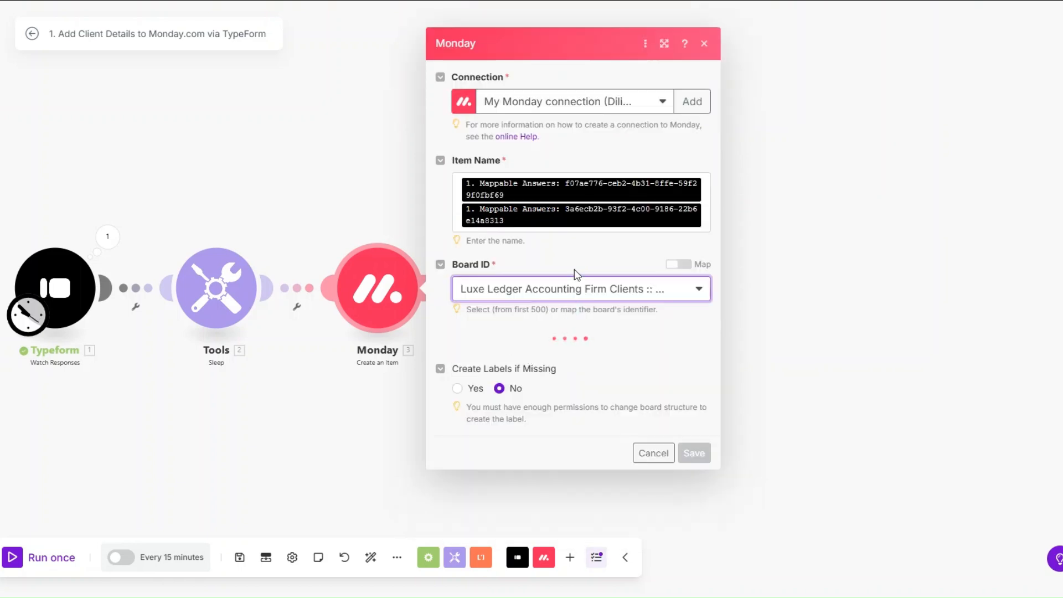
click(547, 348)
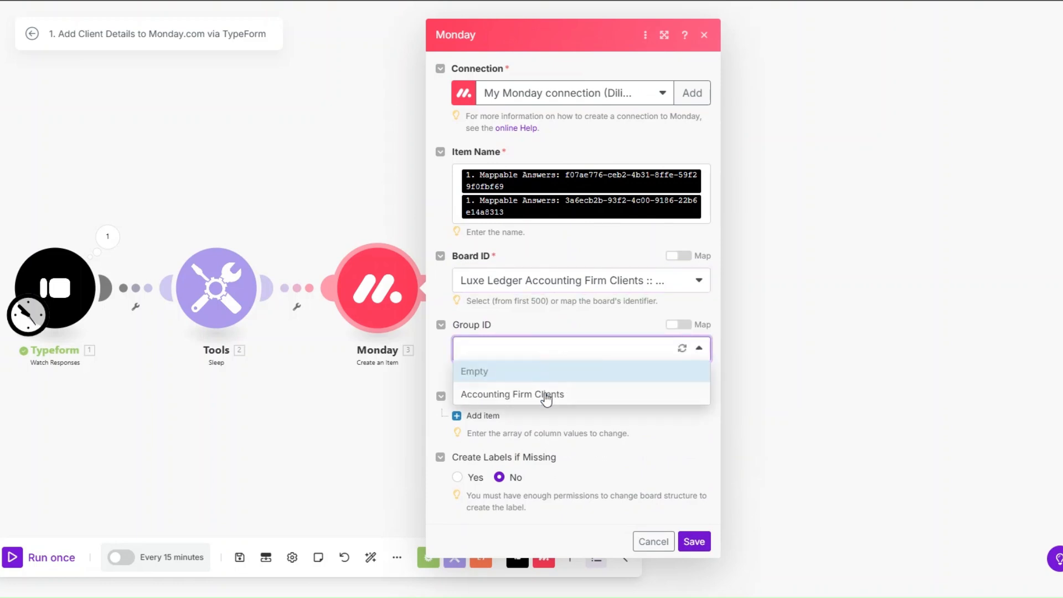
click(547, 395)
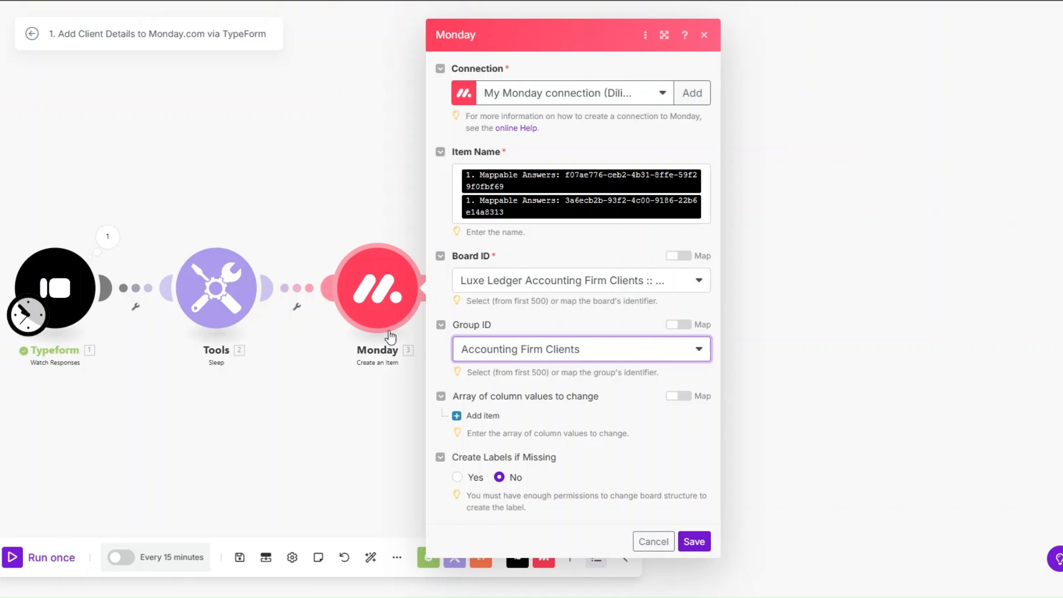
click(481, 416)
Map the accounting challenges answer into the Accounting Challenges column.
click(529, 415)
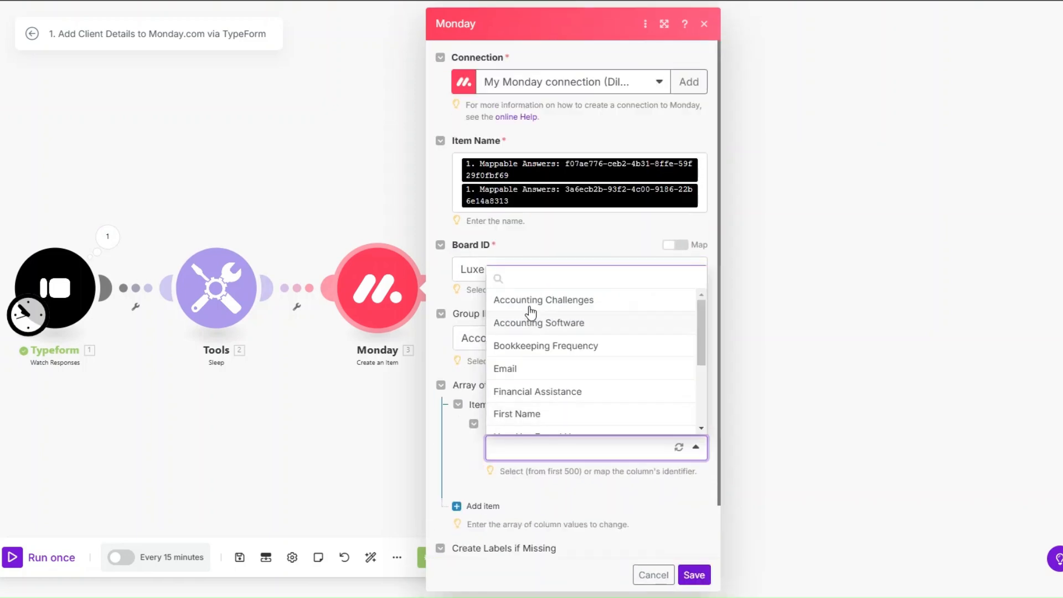
click(530, 301)
scroll(573, 360, down, 2)
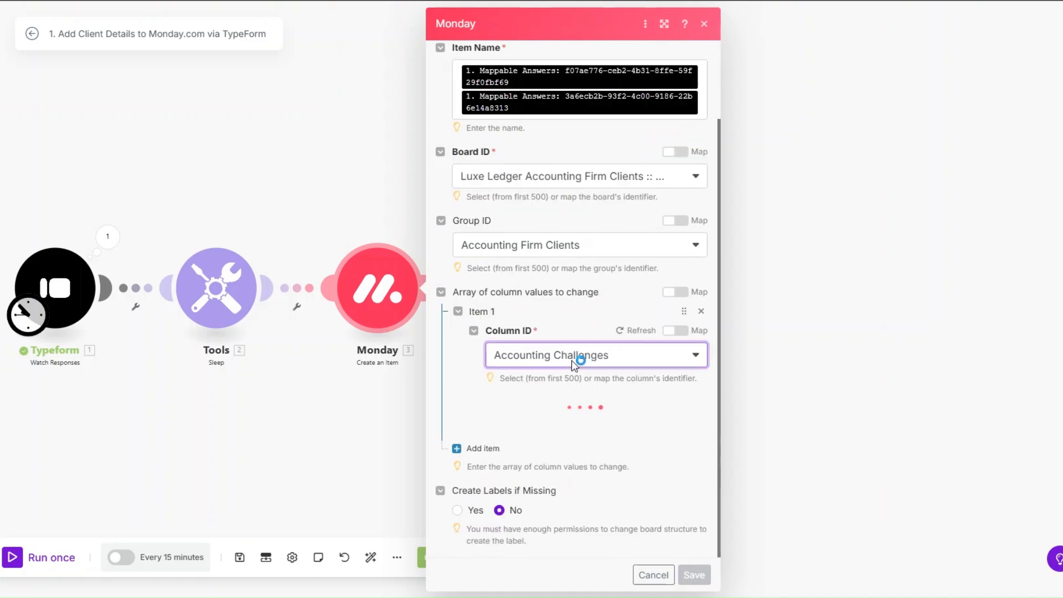
click(573, 424)
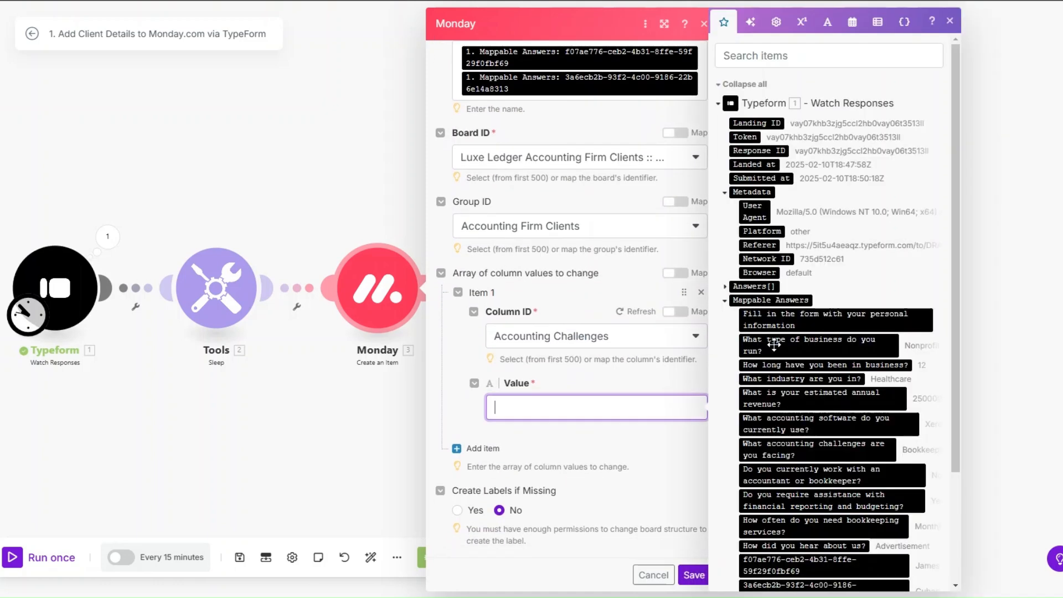
scroll(796, 388, down, 1)
click(796, 387)
Add a second column value mapping the accounting software answer to Accounting Software.
click(483, 448)
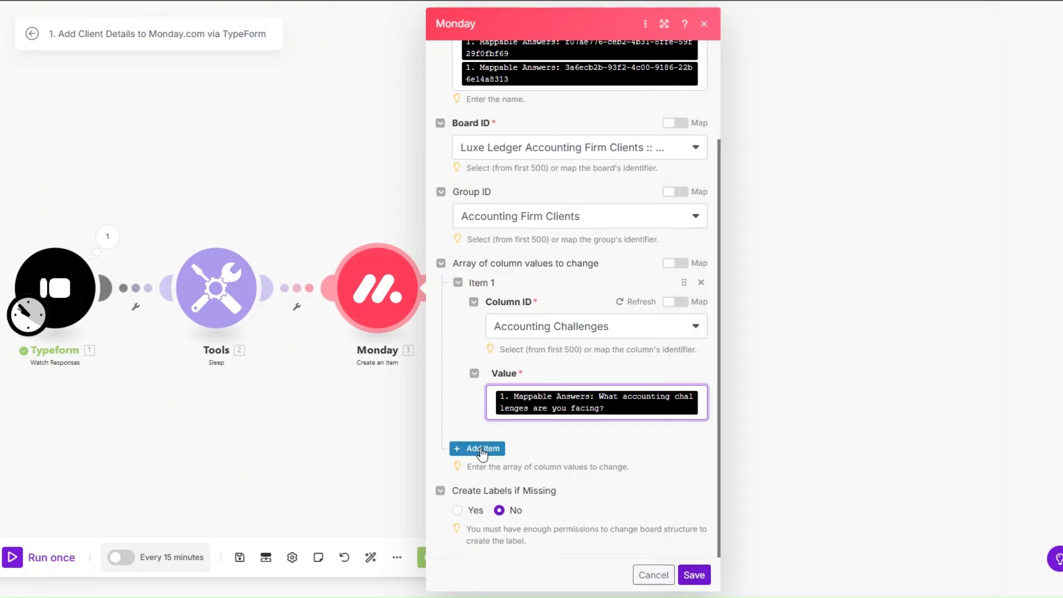
click(525, 393)
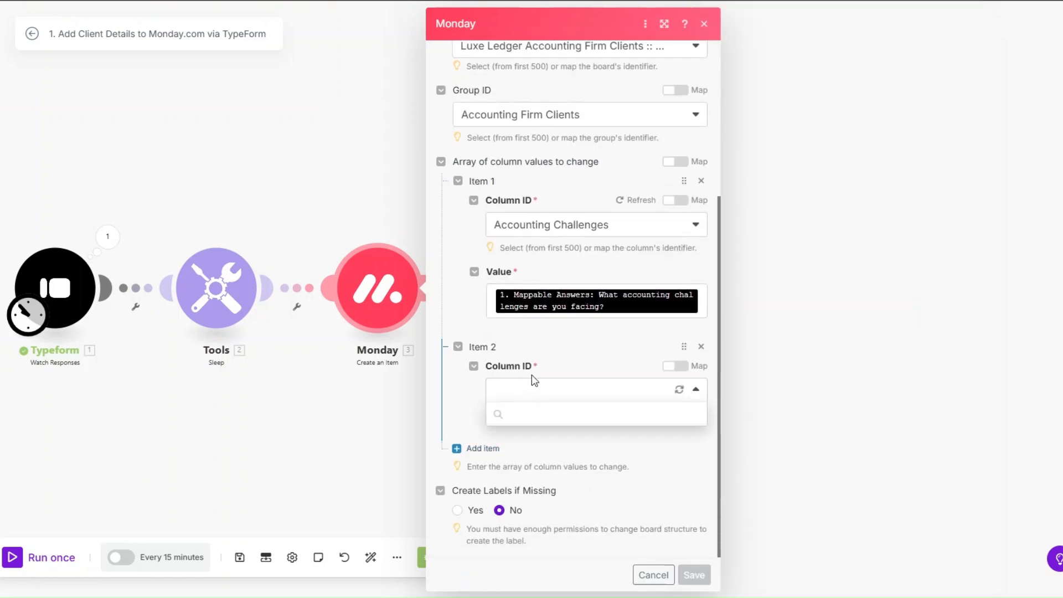
click(536, 455)
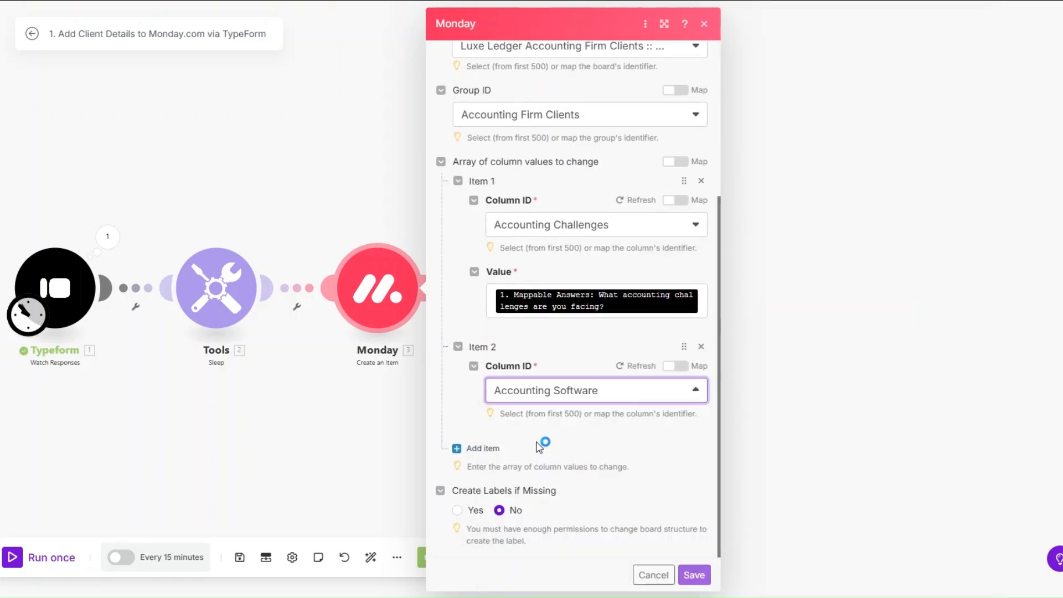
scroll(525, 288, down, 1)
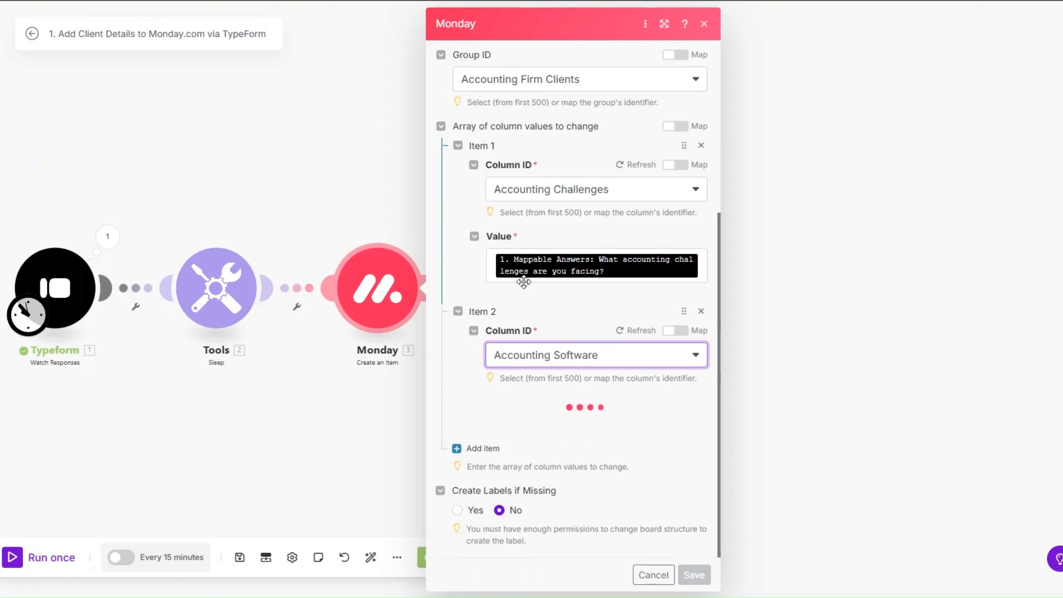
click(555, 432)
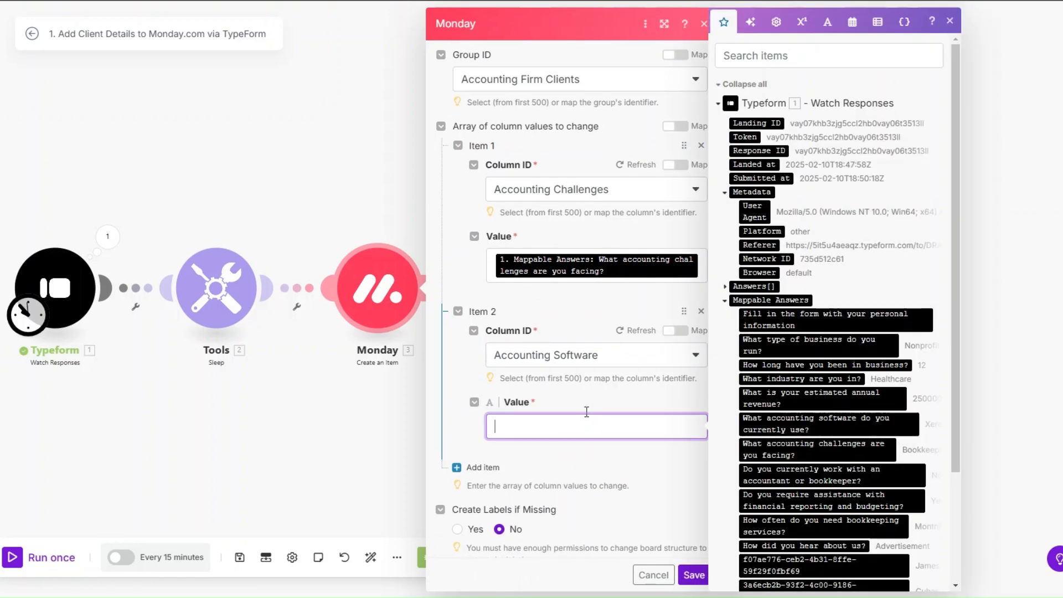
click(764, 420)
scroll(476, 331, down, 1)
Add a third column value mapping the bookkeeping frequency answer to Bookkeeping Frequency.
click(470, 448)
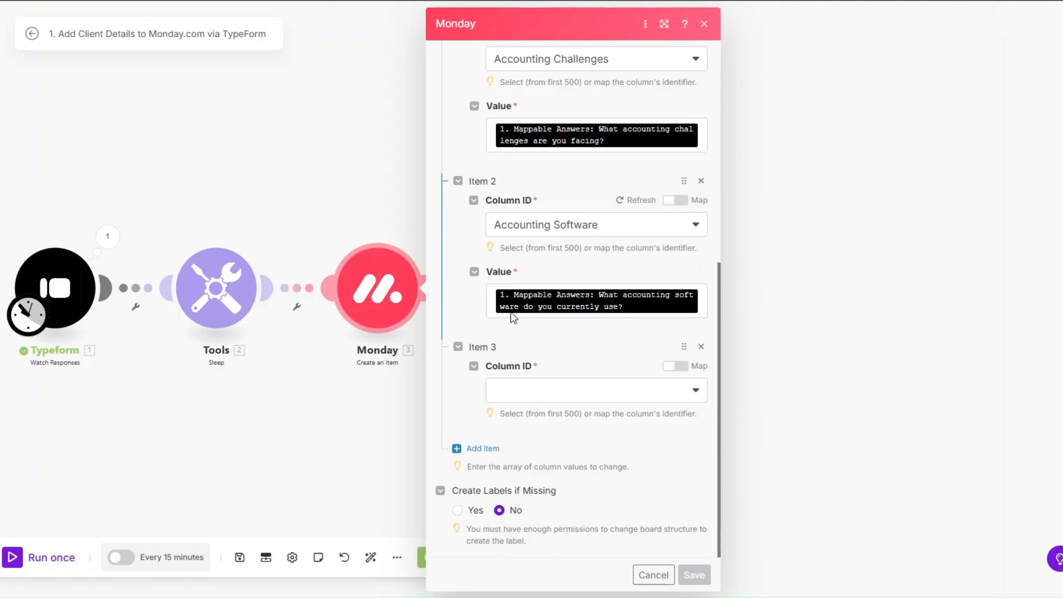
click(526, 395)
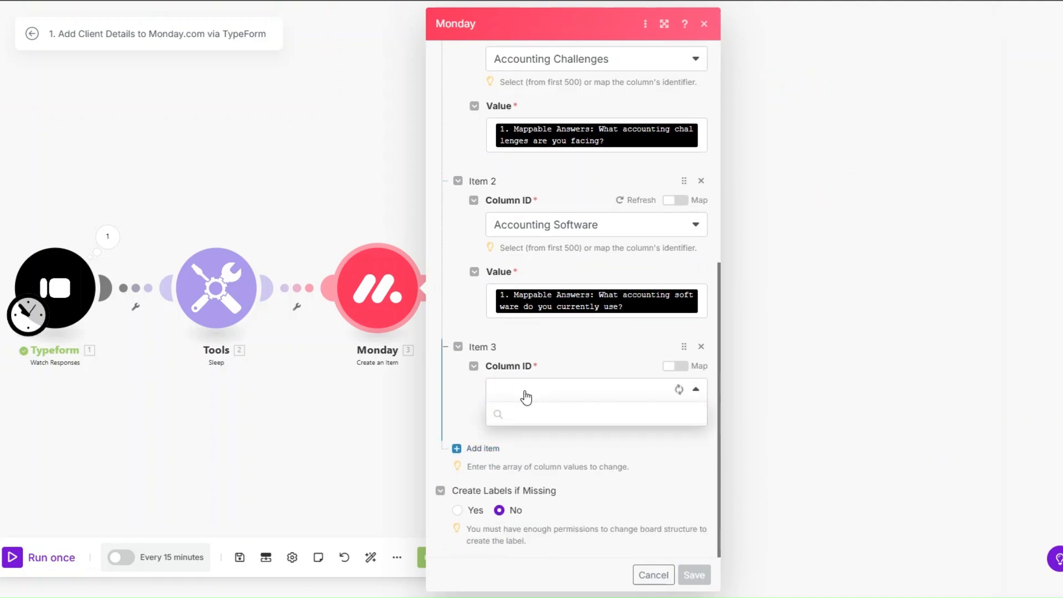
click(540, 482)
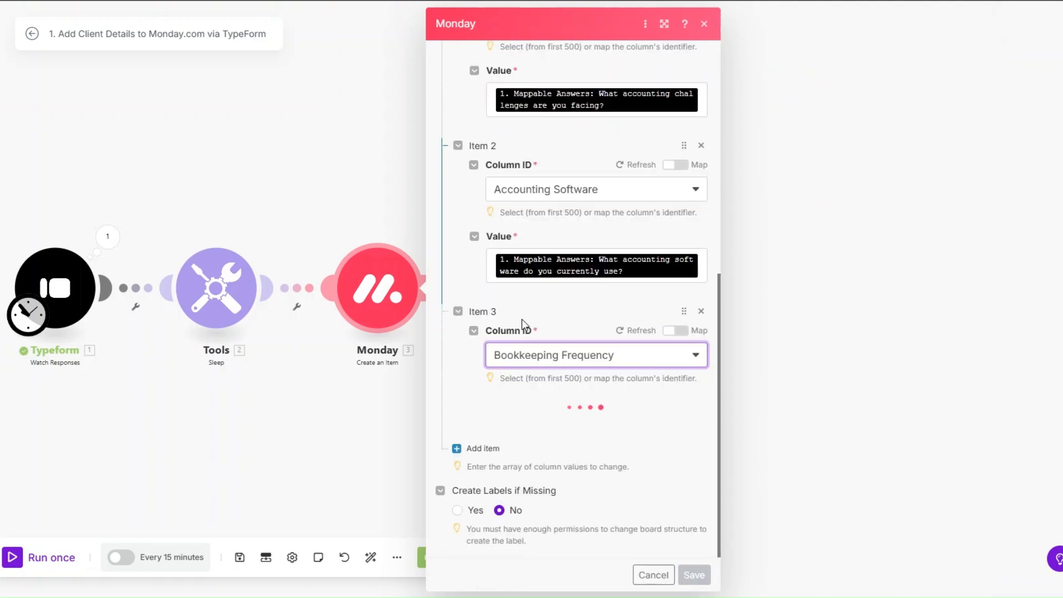
click(576, 426)
click(797, 457)
scroll(592, 337, down, 1)
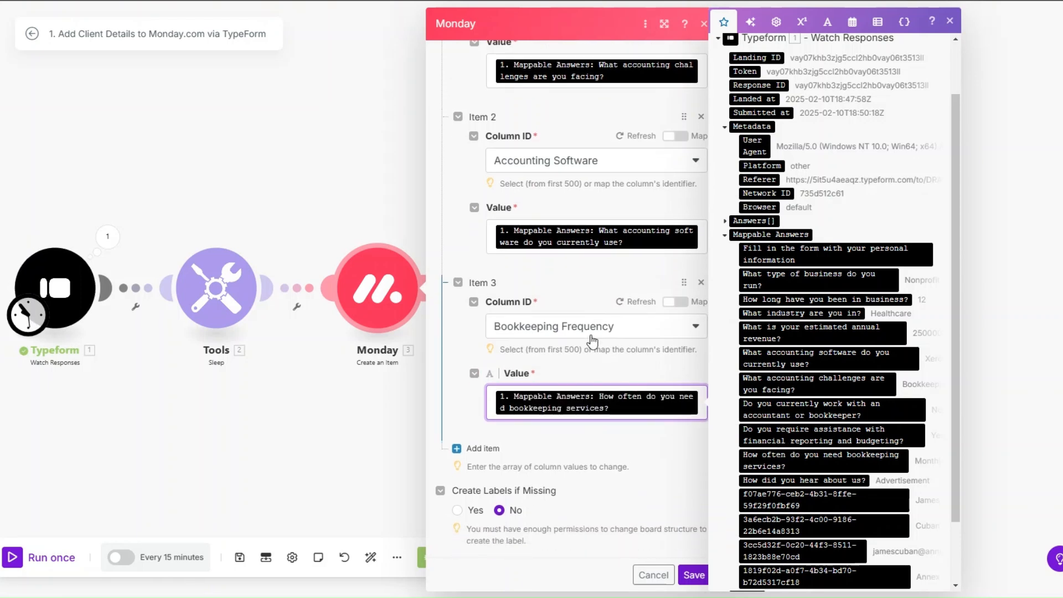
Add an Email column value, mapping the email answer into both Email and Text.
click(475, 448)
scroll(530, 305, down, 2)
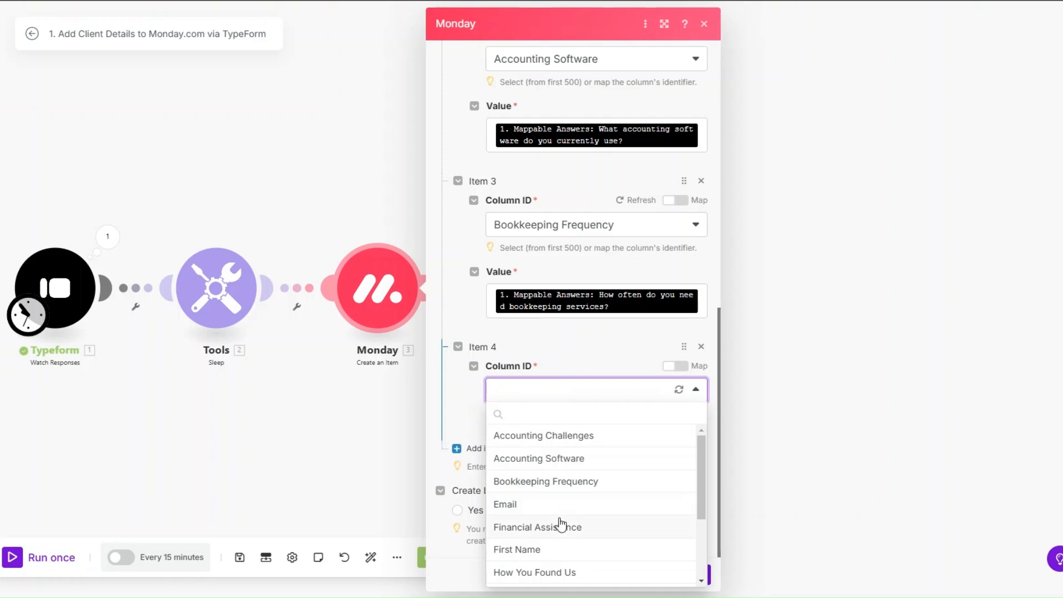
click(558, 504)
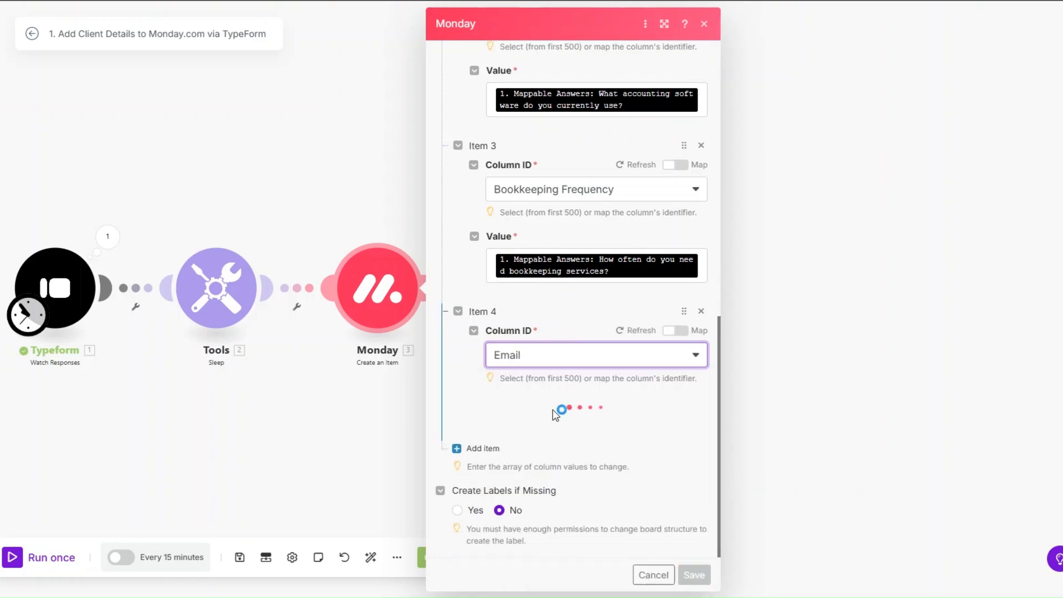
click(548, 444)
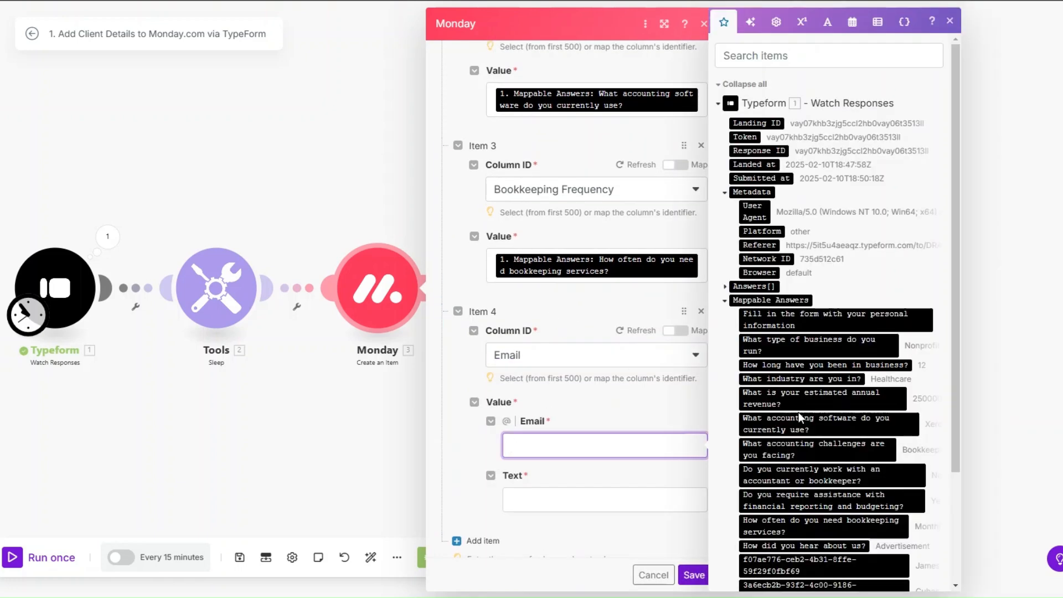
scroll(798, 412, down, 5)
click(807, 475)
scroll(660, 382, down, 2)
click(657, 410)
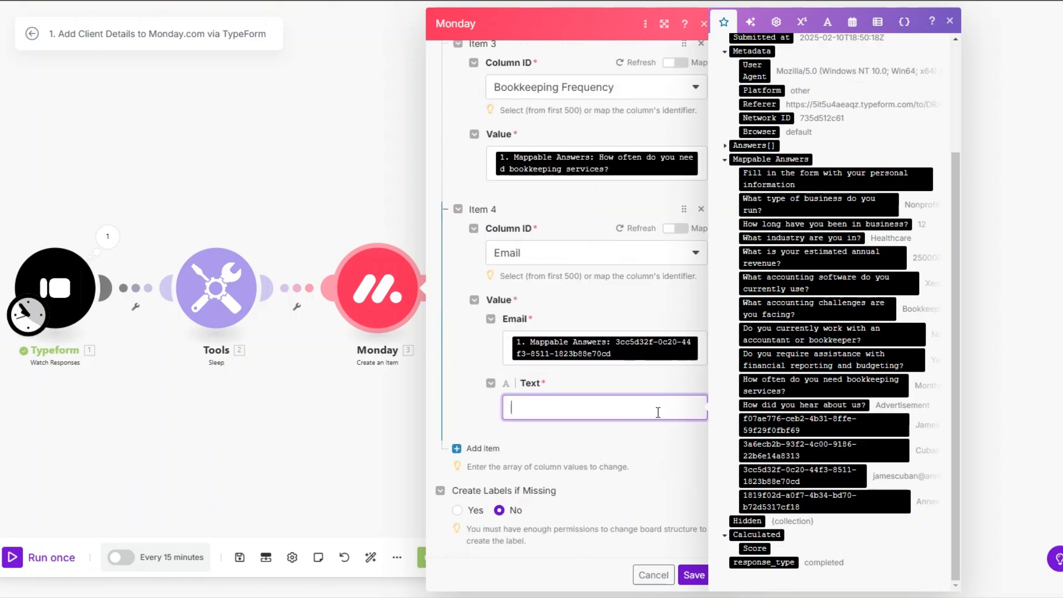
click(796, 475)
Map the financial reporting and budgeting answer to the Financial Assistance column.
click(480, 451)
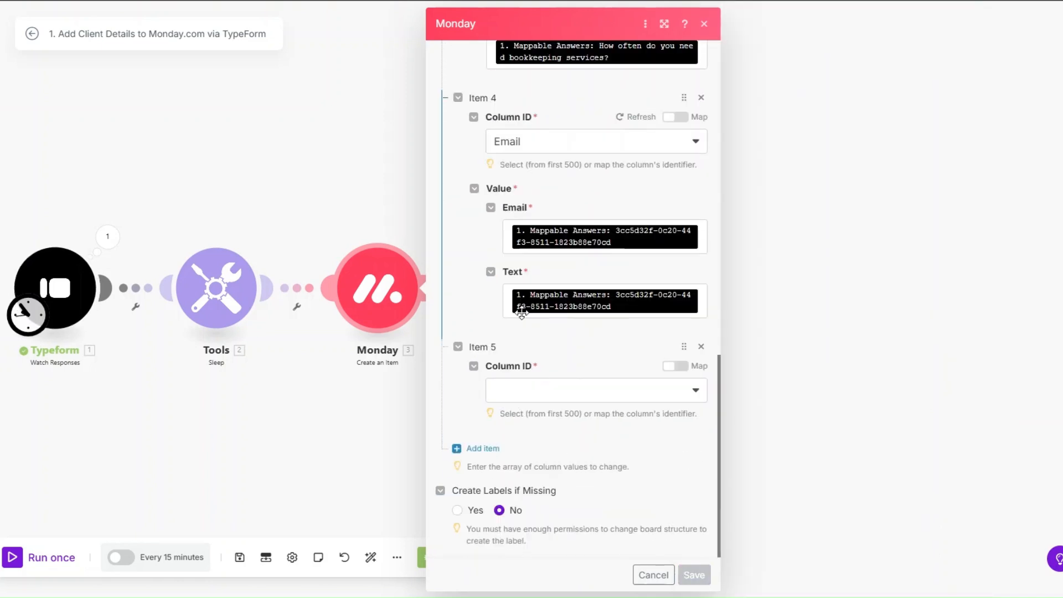
click(541, 391)
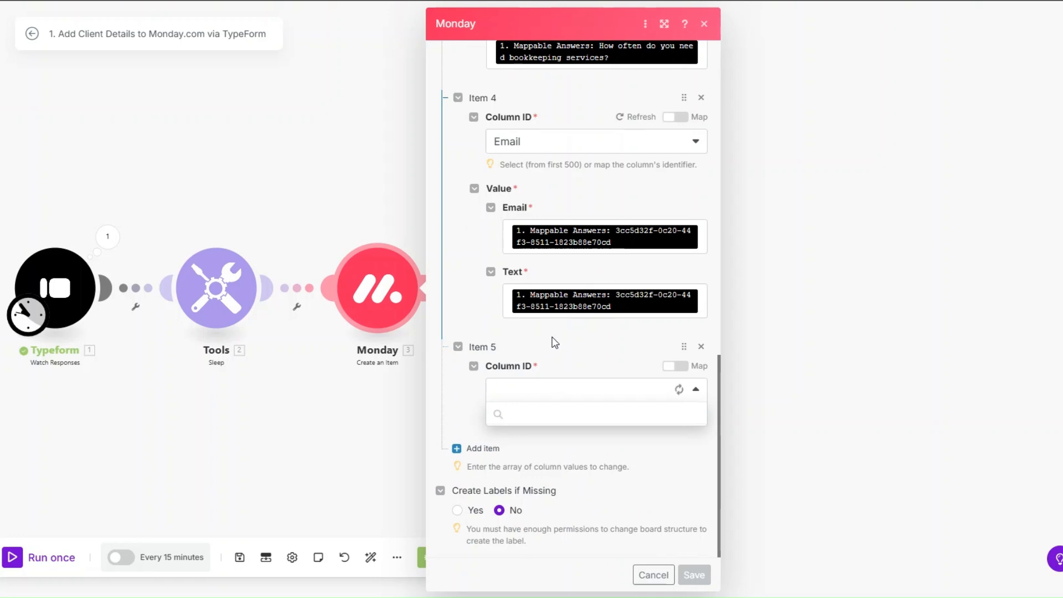
click(538, 525)
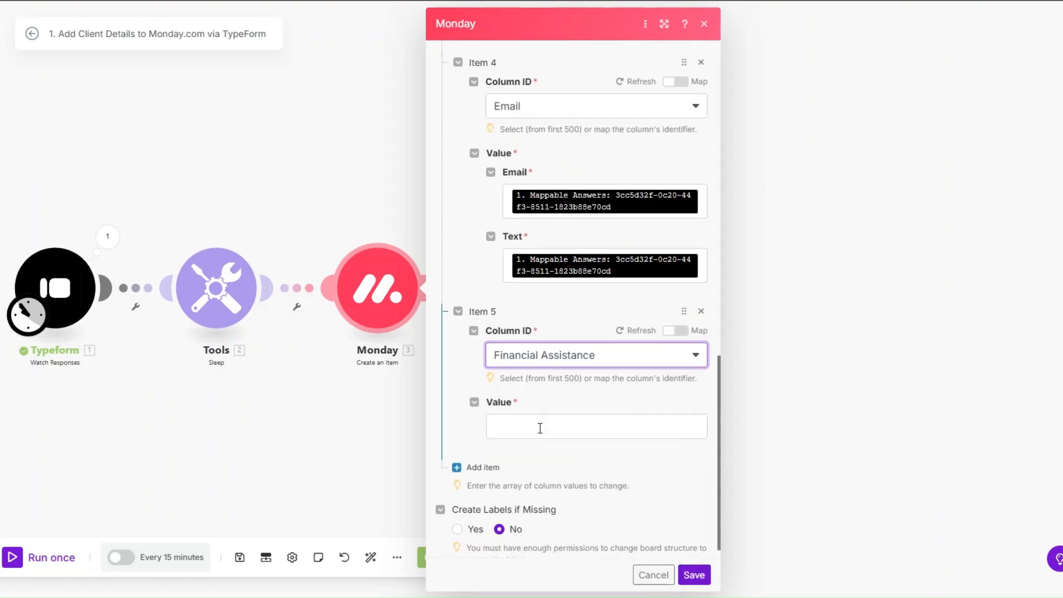
click(546, 425)
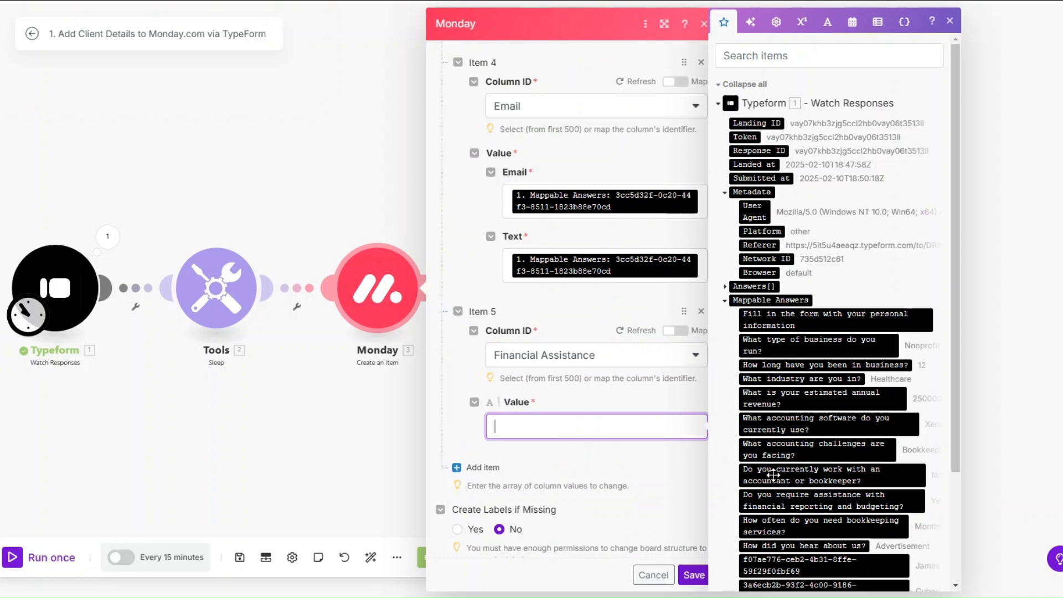
click(778, 506)
scroll(466, 333, down, 1)
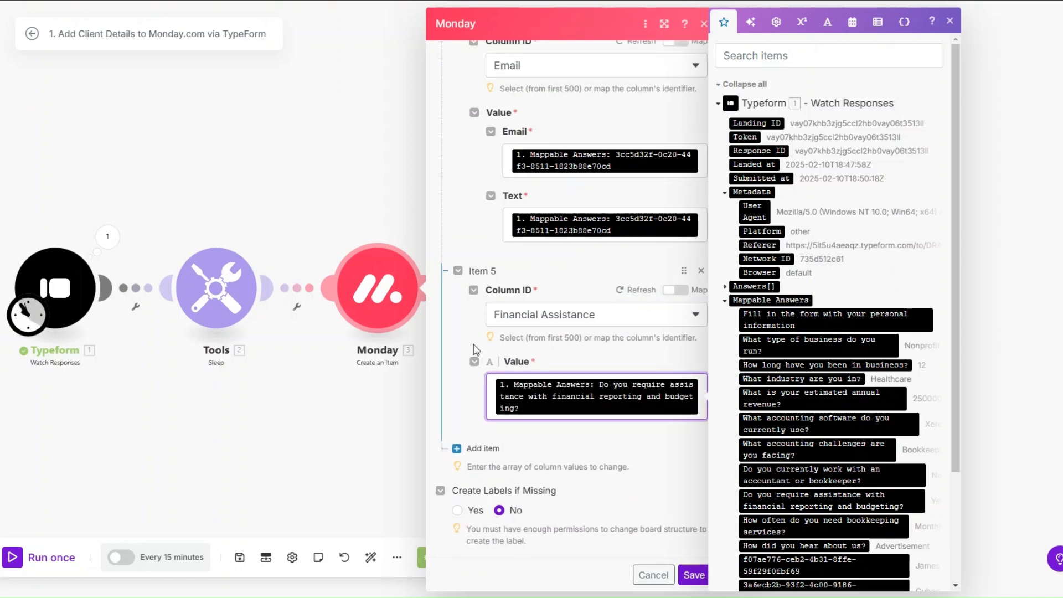
Add a sixth column value mapping the first name answer to First Name.
click(475, 444)
click(519, 390)
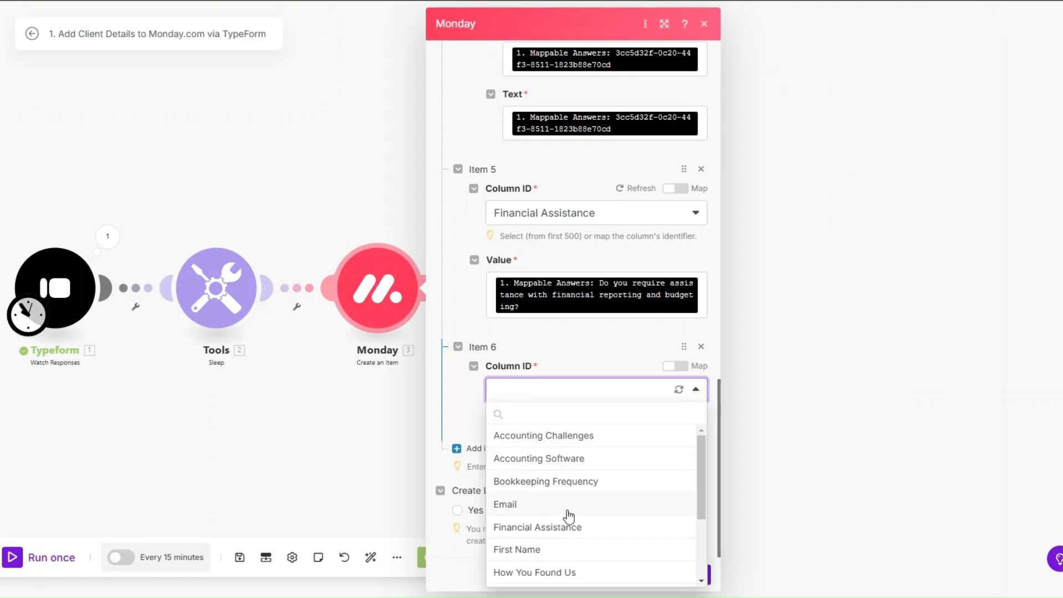
scroll(564, 509, down, 1)
click(557, 490)
scroll(537, 358, down, 1)
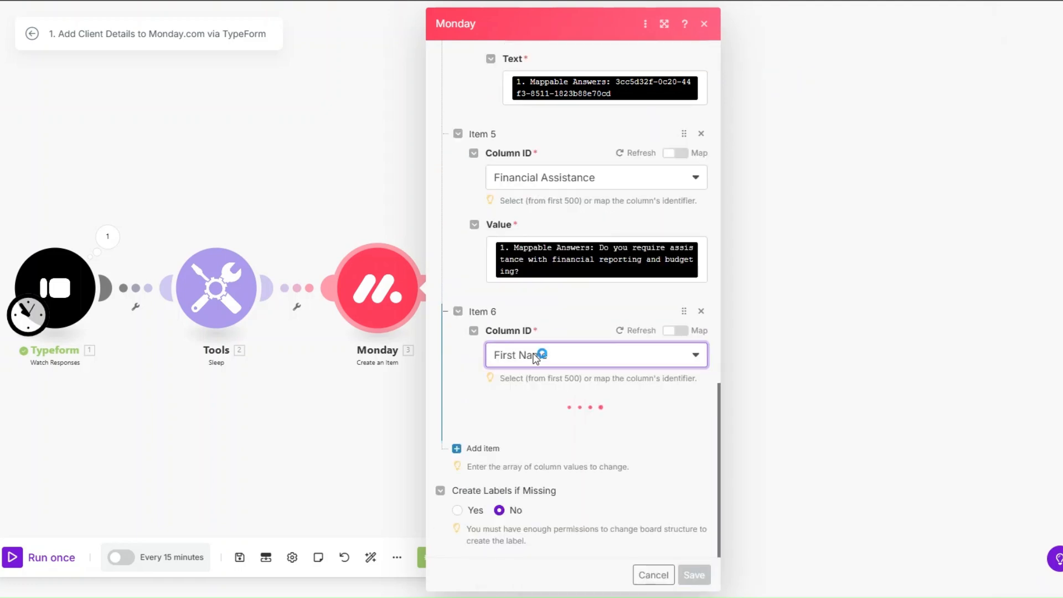
click(560, 427)
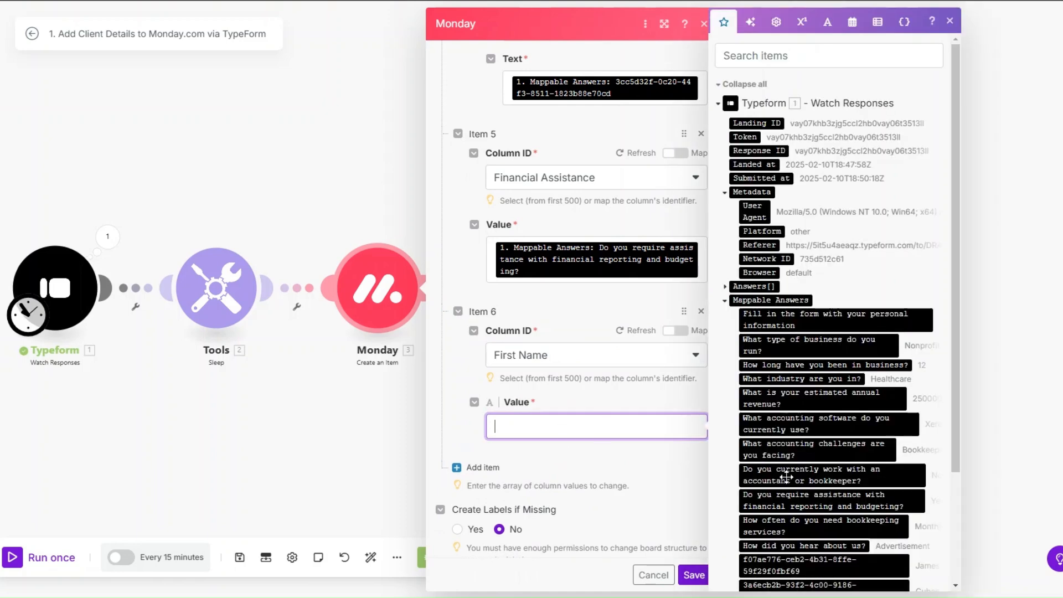
scroll(801, 500, down, 5)
click(798, 424)
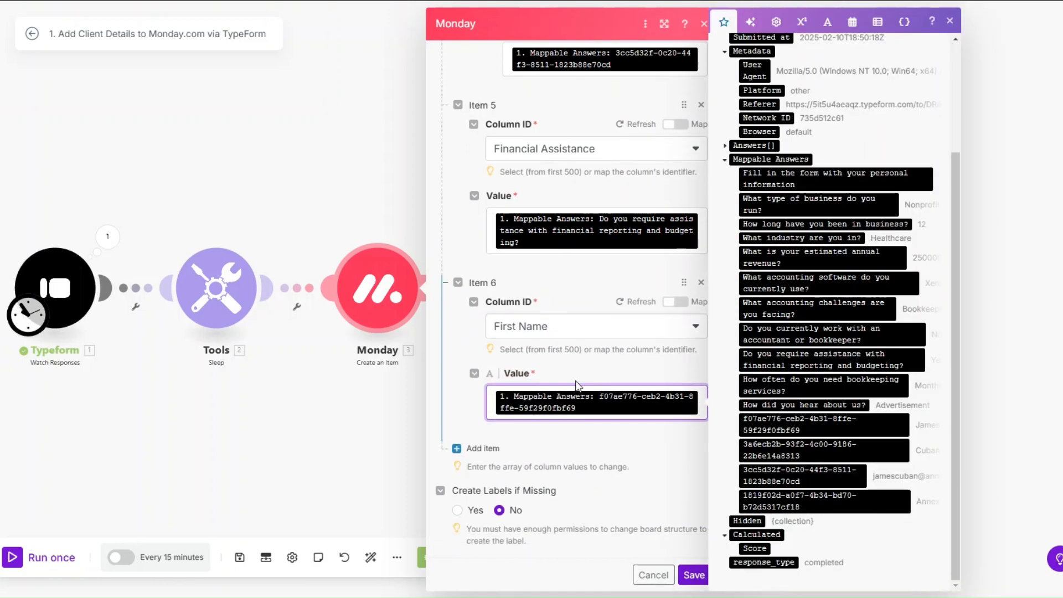
Map the 'How did you hear about us?' answer to the How You Found Us column.
click(476, 452)
scroll(582, 396, down, 3)
click(554, 388)
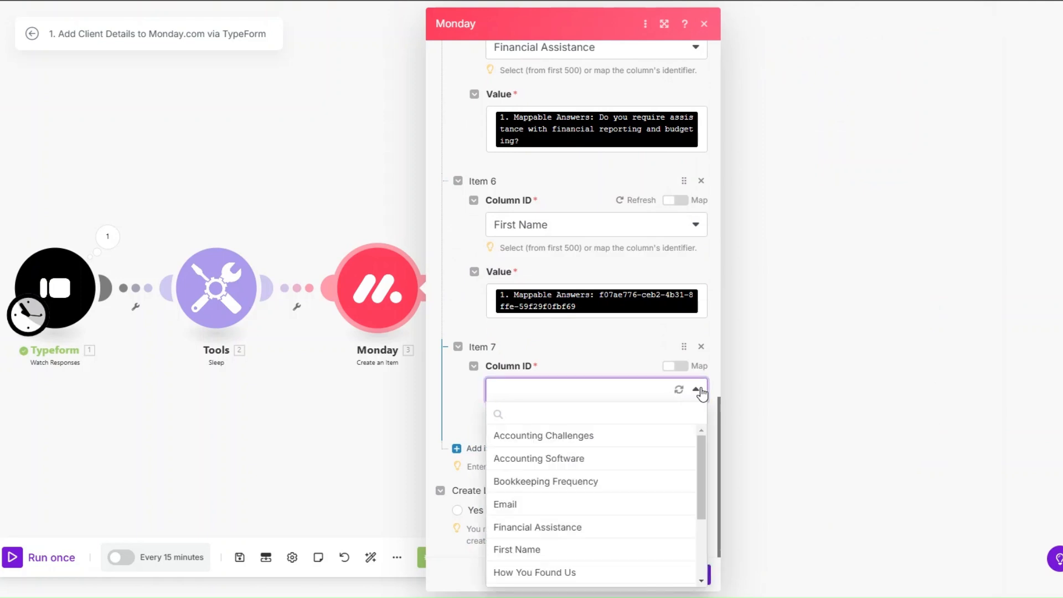
scroll(561, 510, down, 2)
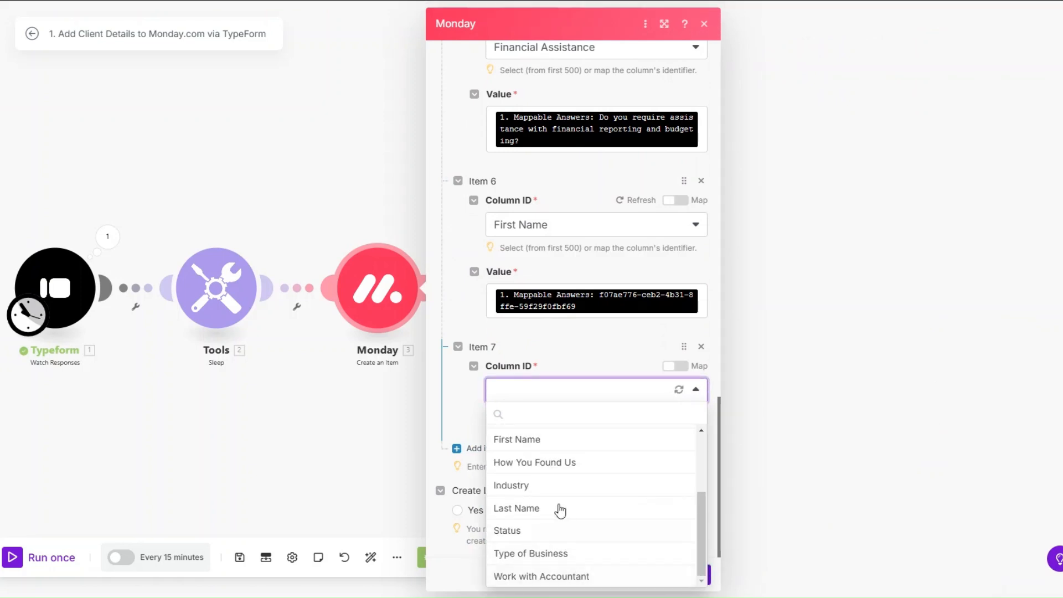
click(550, 463)
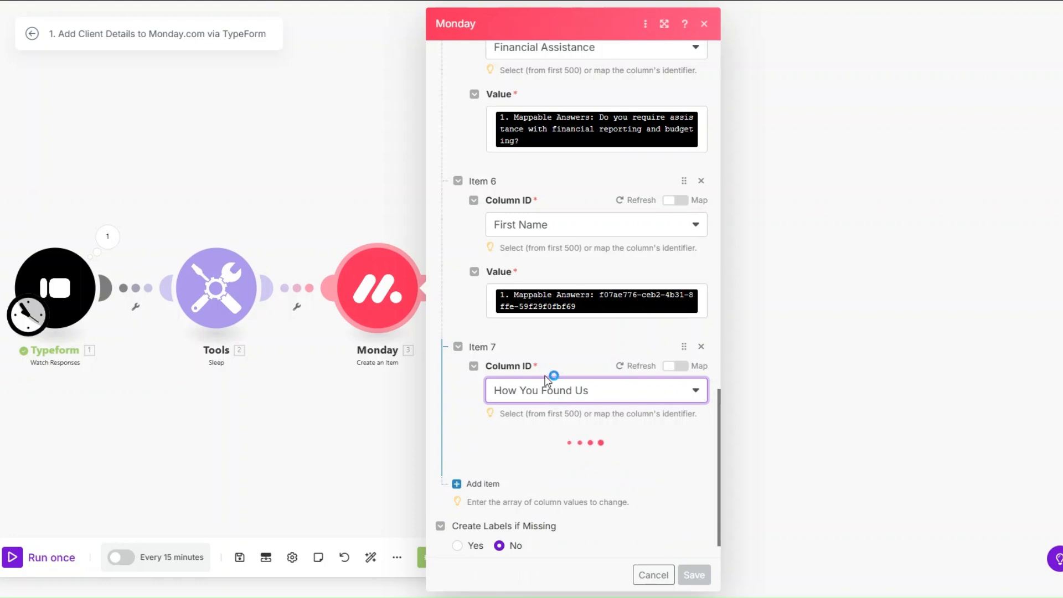
scroll(545, 401, down, 1)
click(537, 424)
scroll(755, 412, down, 2)
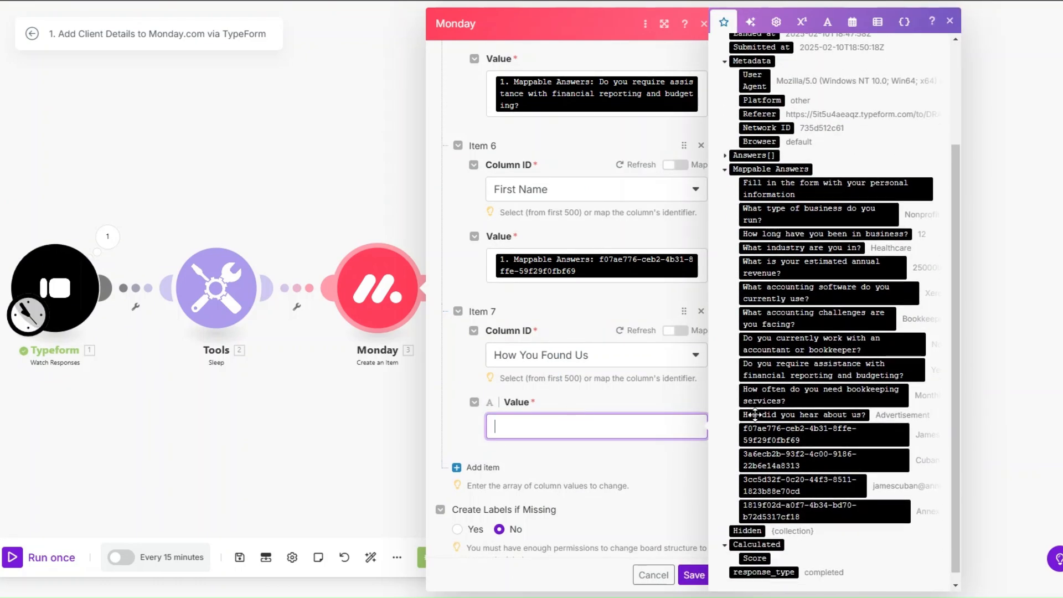
click(778, 415)
Map the 'What industry are you in?' answer to the Industry column.
click(476, 448)
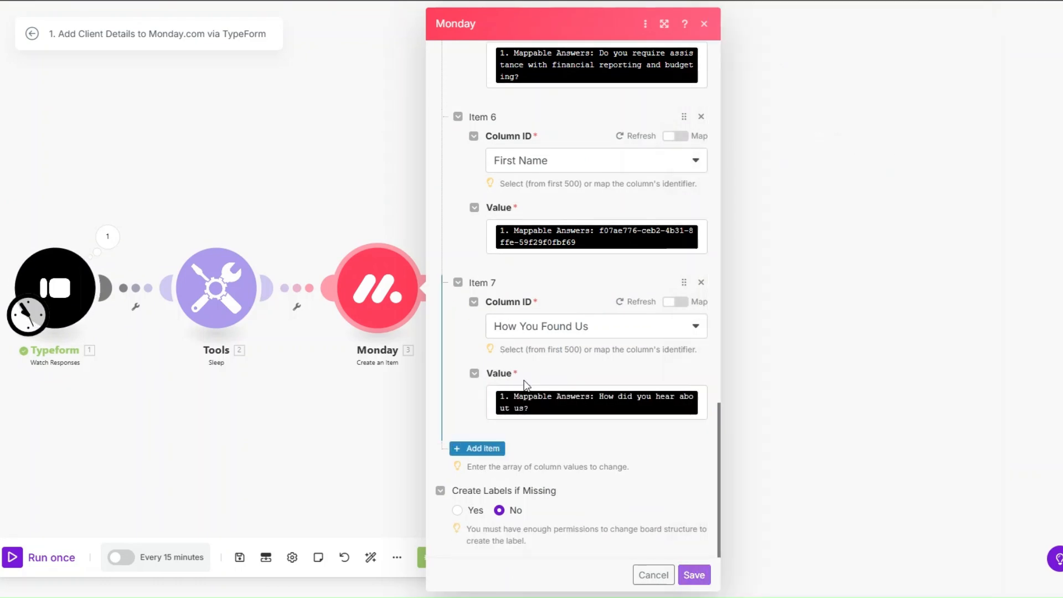
click(546, 400)
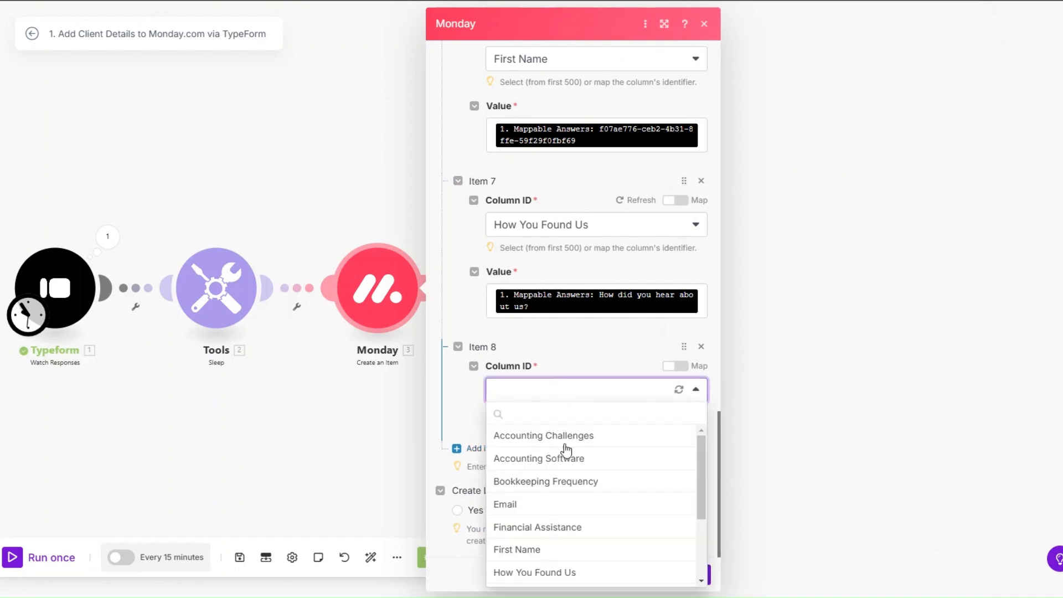
scroll(566, 459, down, 3)
click(564, 490)
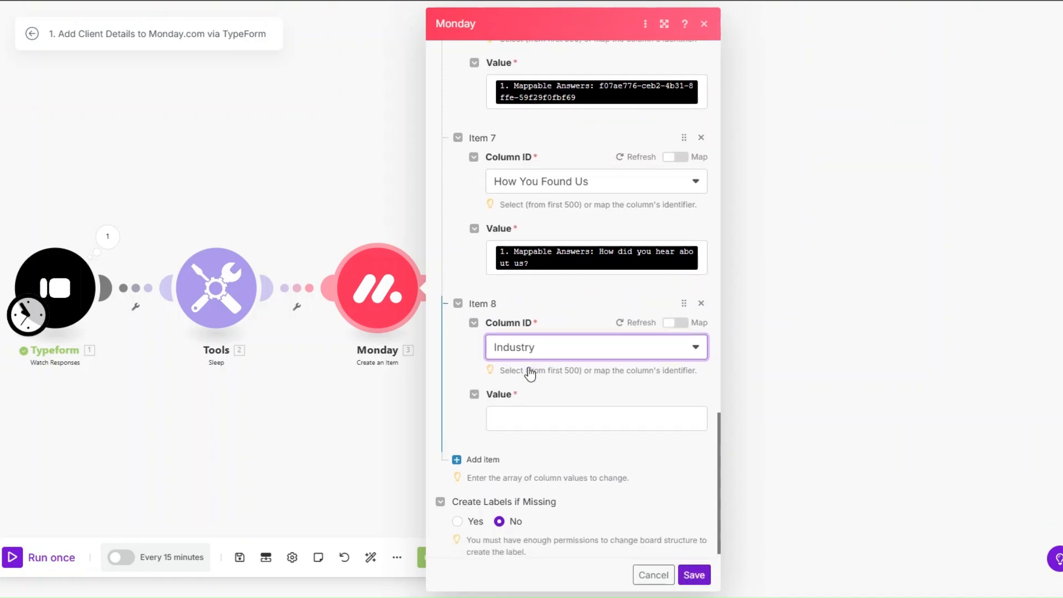
click(527, 412)
click(801, 379)
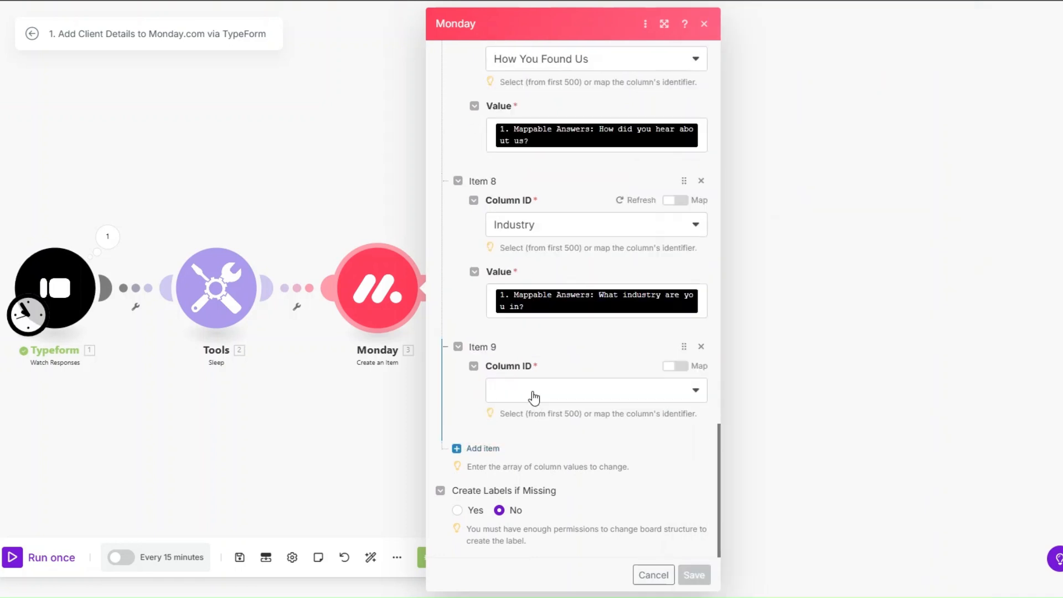
click(533, 398)
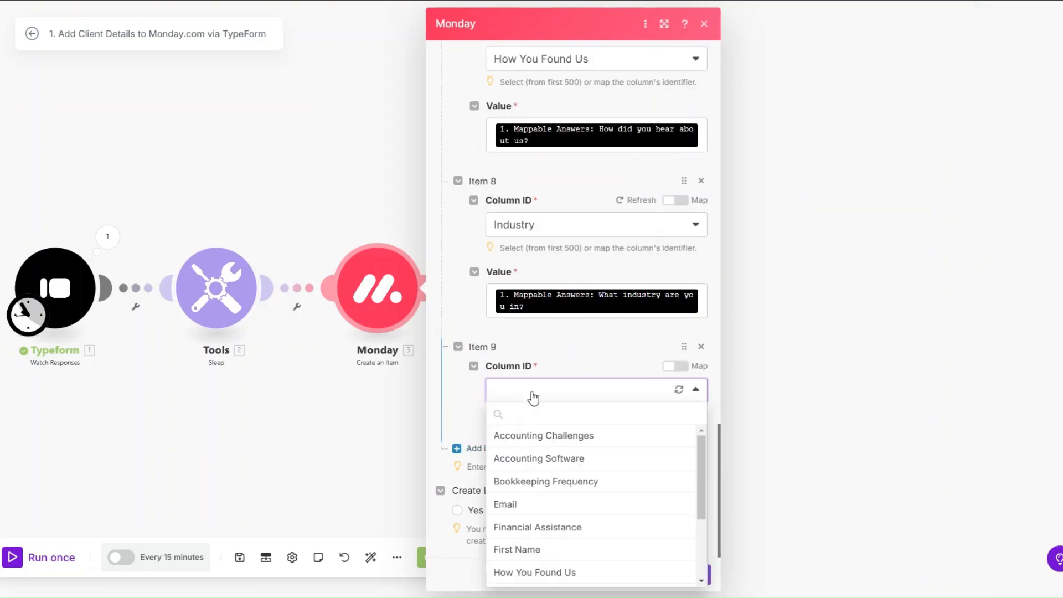
scroll(551, 496, down, 5)
Set Item 9 to the Last Name column with the last name answer.
click(516, 508)
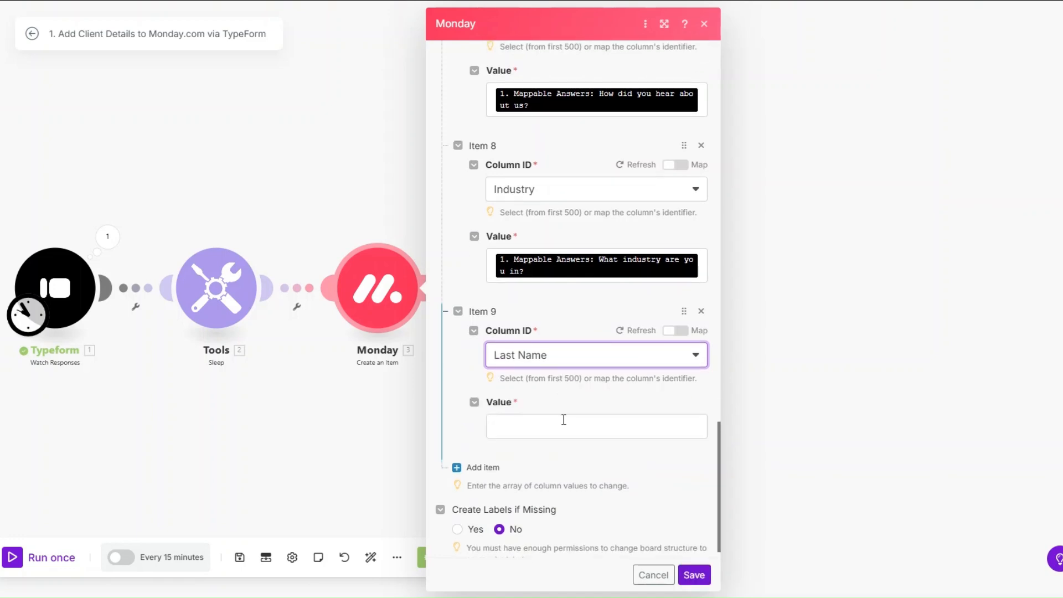
click(563, 423)
scroll(798, 405, down, 3)
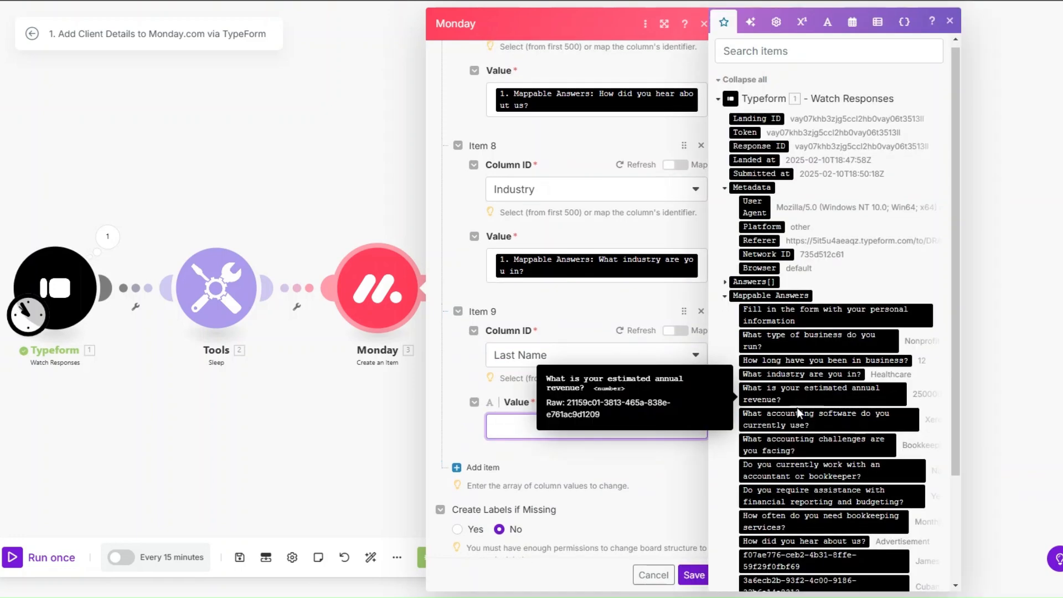
click(799, 462)
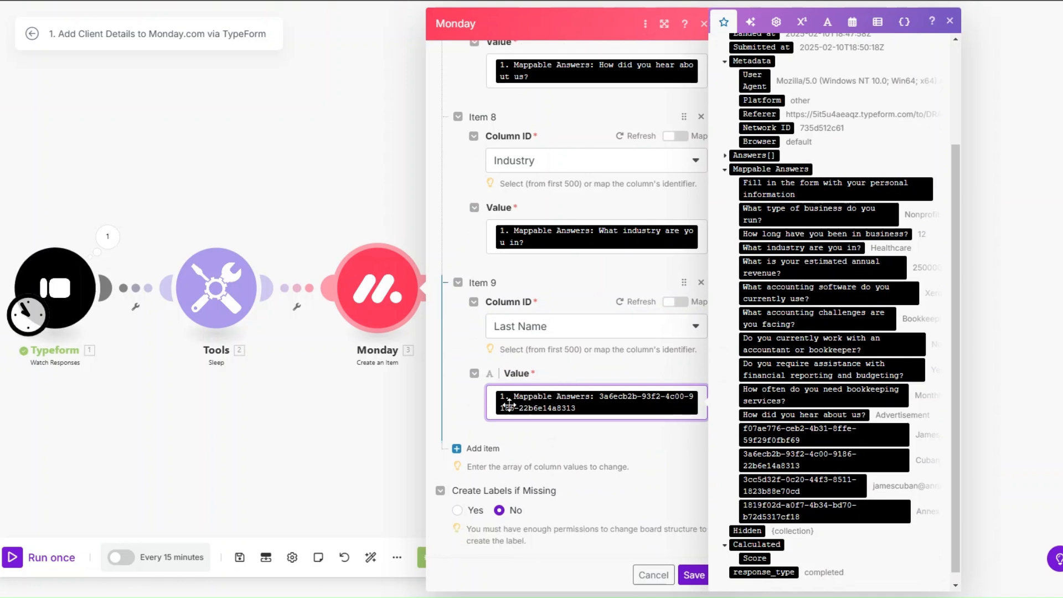
Map the 'What type of business do you run?' answer to Type of Business.
click(476, 447)
click(545, 395)
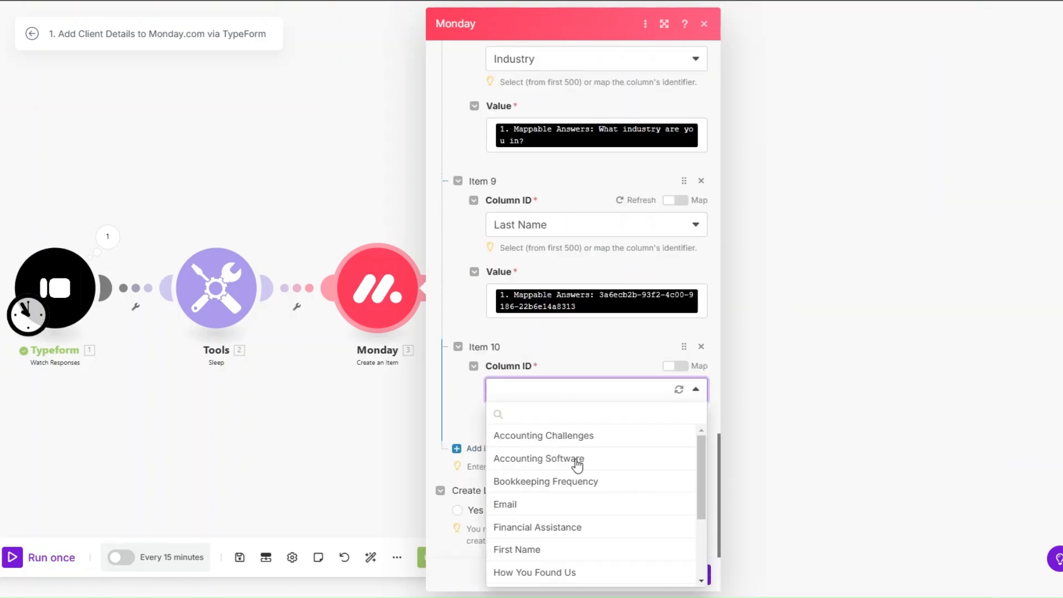
scroll(576, 493, down, 3)
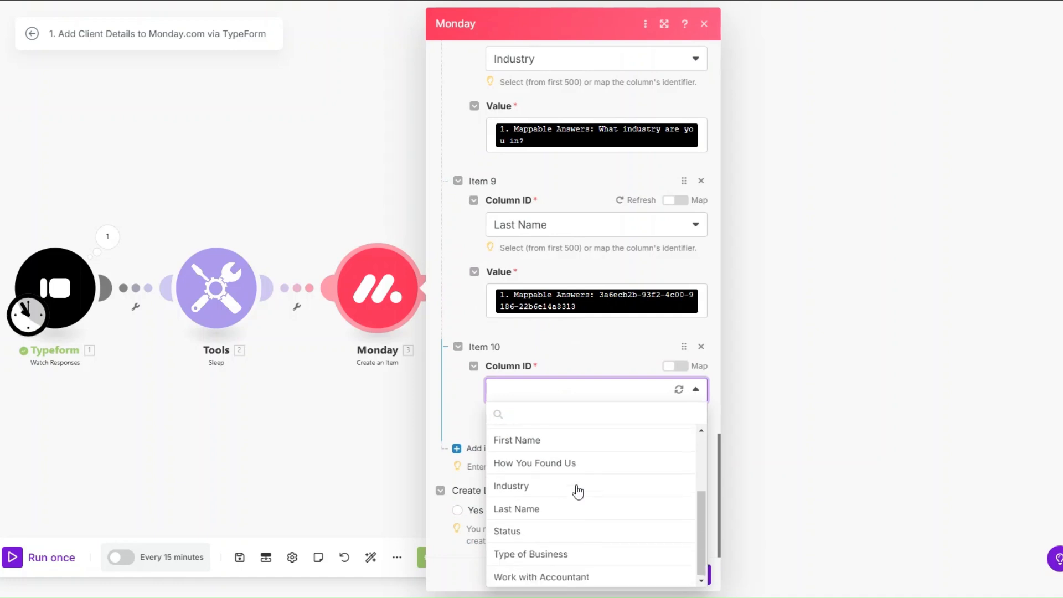
click(577, 553)
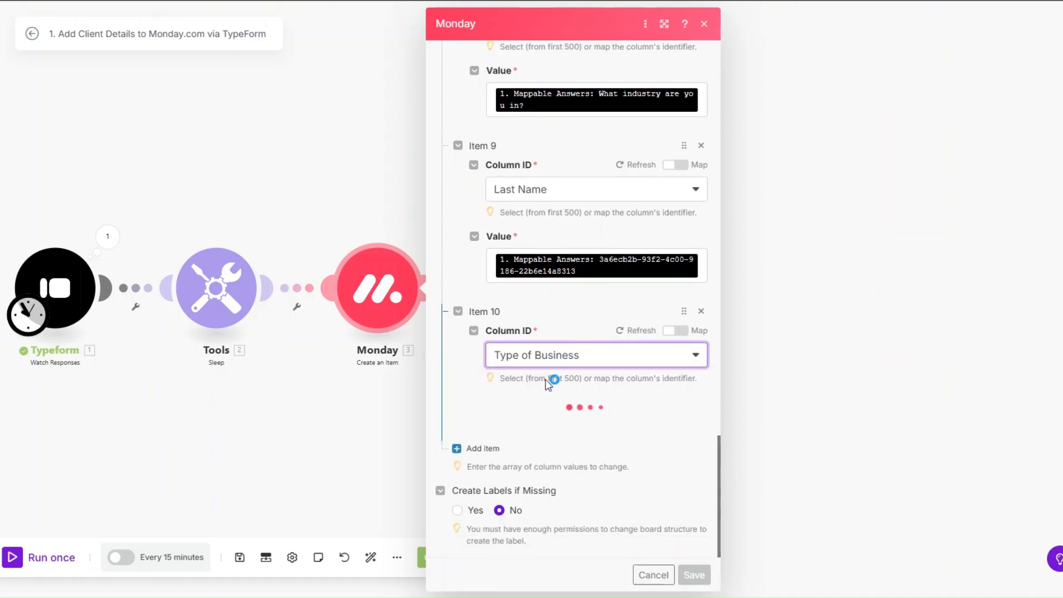
click(548, 427)
click(797, 346)
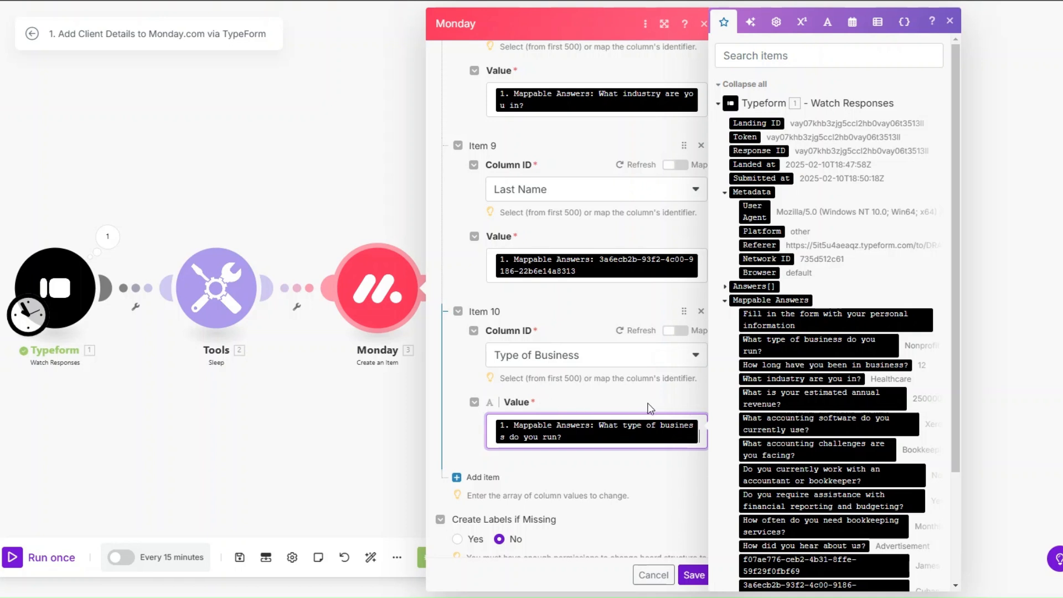
scroll(513, 368, down, 1)
Map the accountant-or-bookkeeper answer to the Work with Accountant column.
click(479, 449)
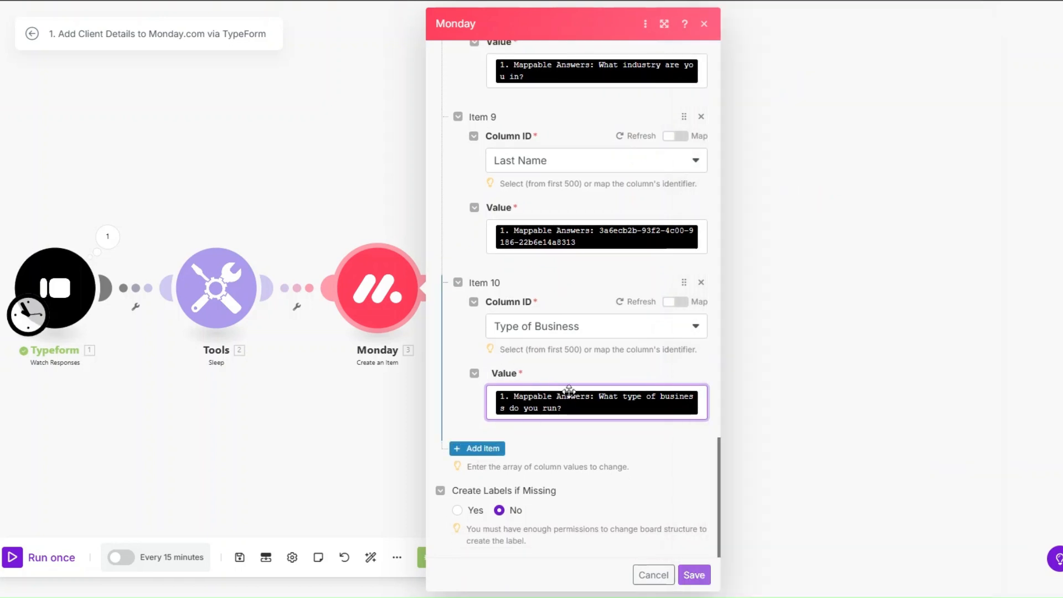
click(565, 392)
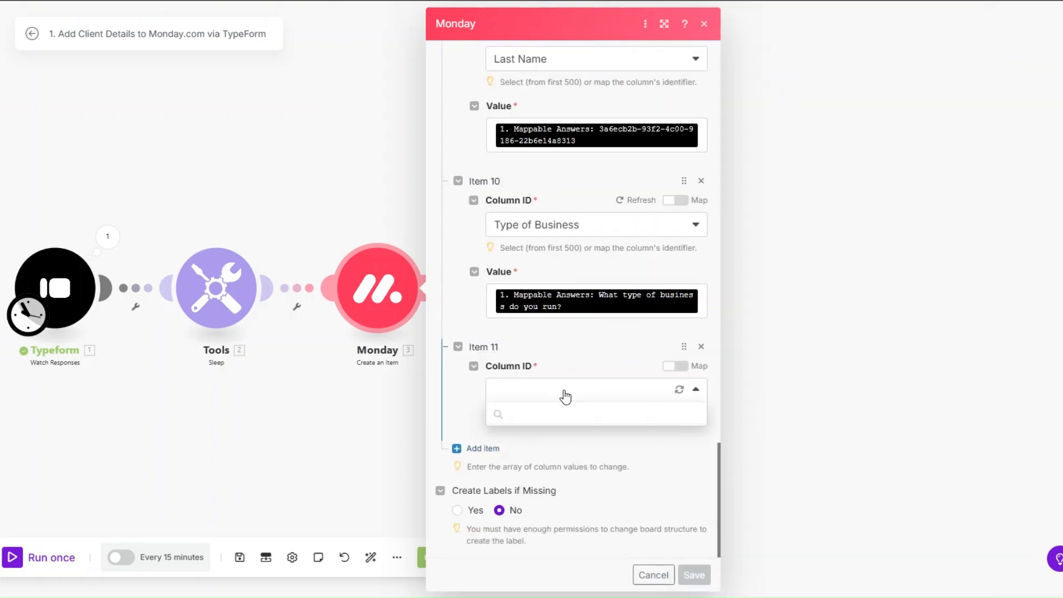
scroll(569, 490, down, 2)
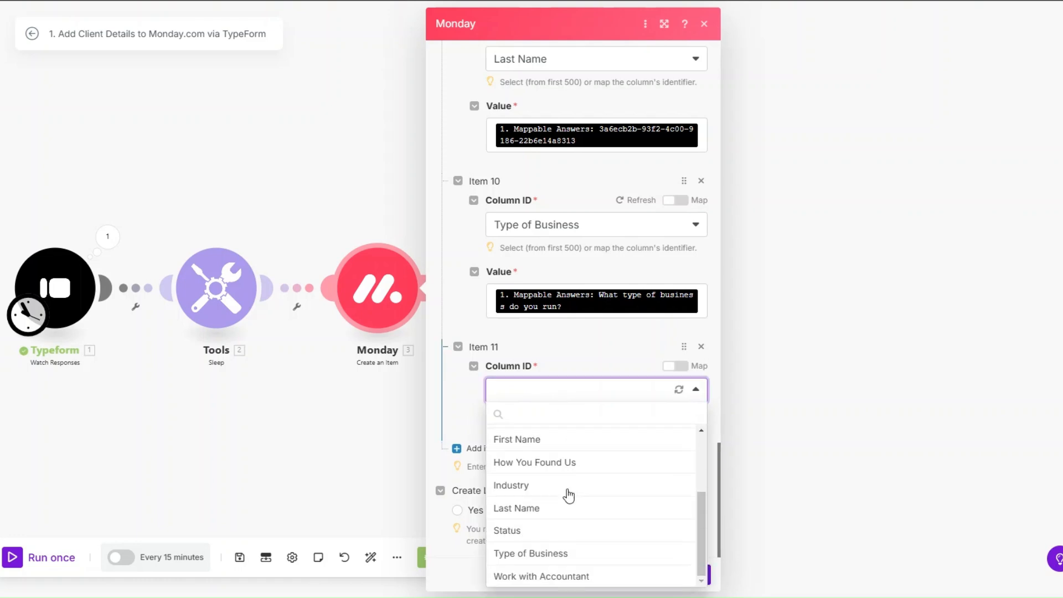
click(565, 579)
scroll(540, 399, down, 1)
click(541, 407)
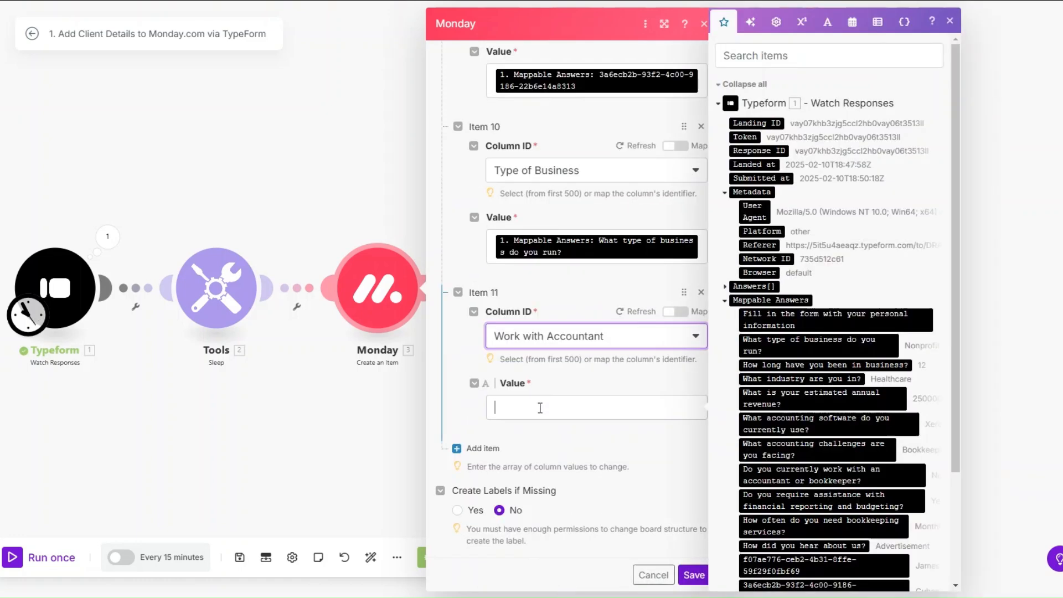
click(797, 475)
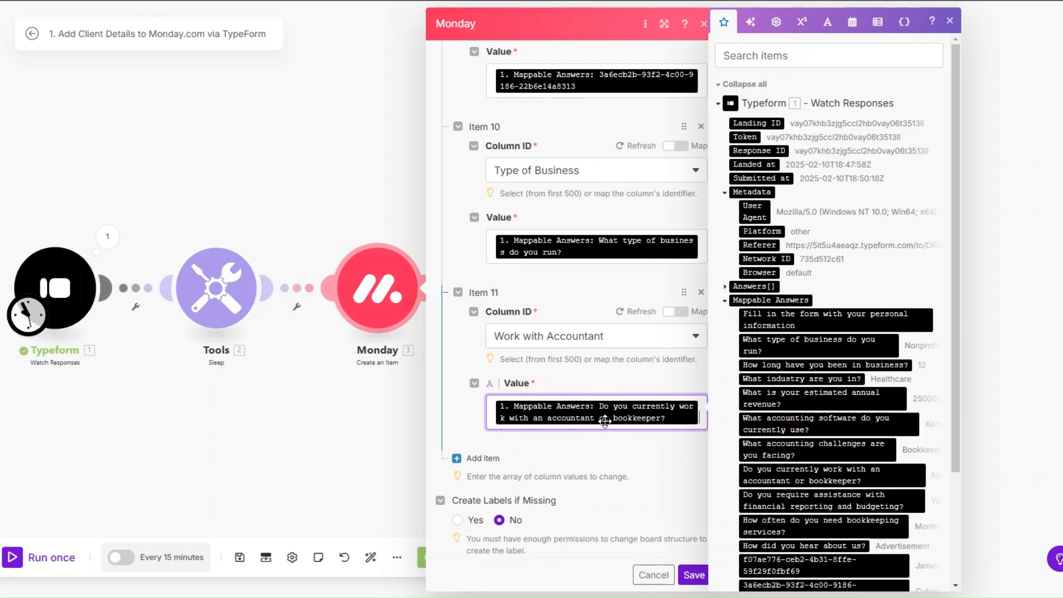
Add a Status column value set by label to INTAKE and save the Monday module.
click(478, 458)
click(558, 394)
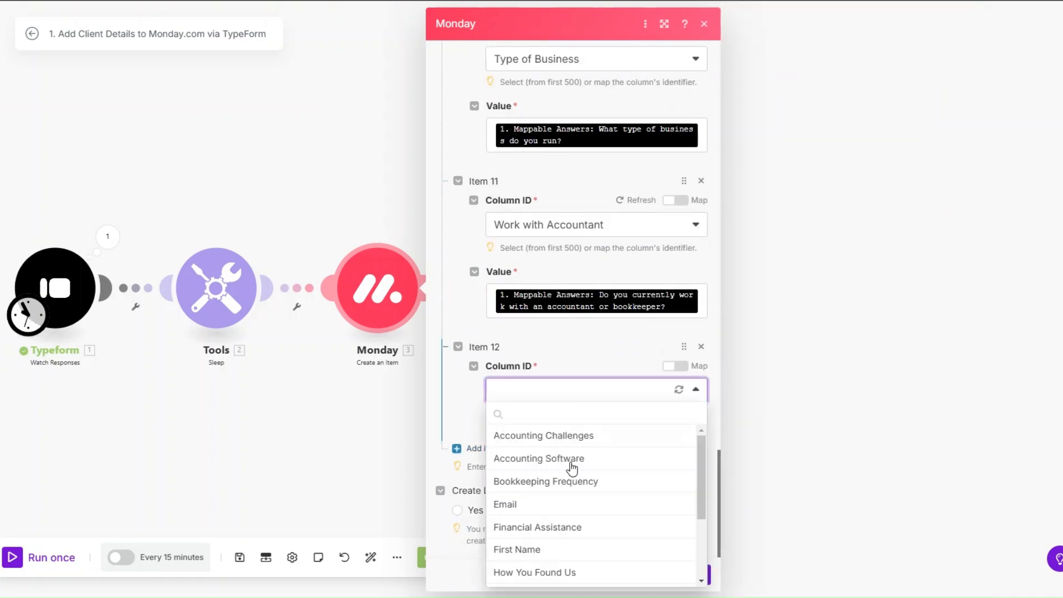
scroll(570, 491, down, 3)
click(568, 533)
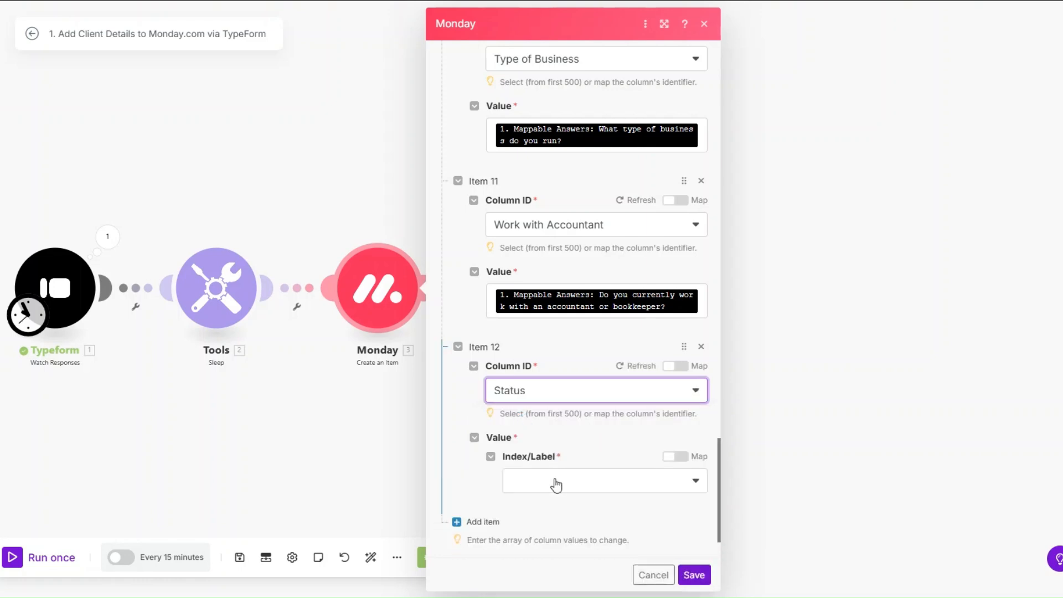
click(555, 484)
click(555, 502)
scroll(551, 407, down, 2)
click(553, 422)
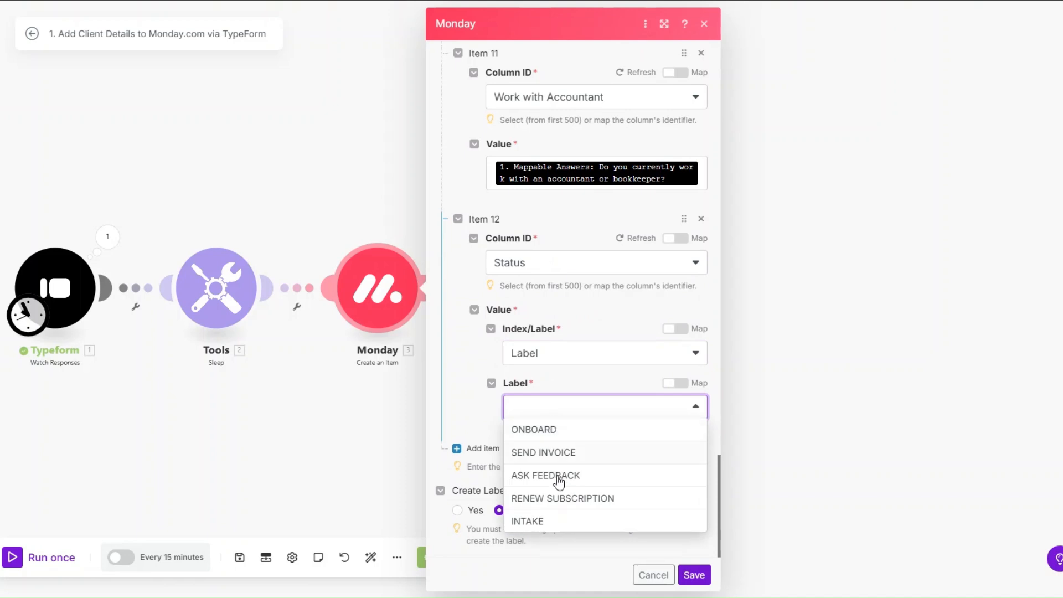
click(557, 515)
click(689, 576)
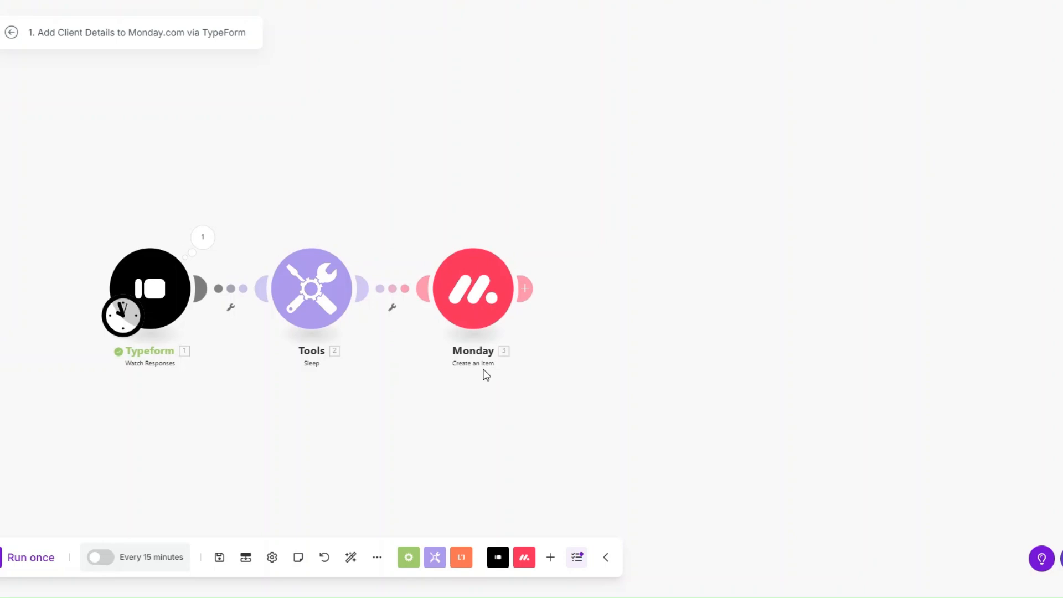
Add a Calendly Create a Scheduling Link module after Monday, abandoning the new-connection dialog.
click(525, 287)
scroll(718, 311, down, 3)
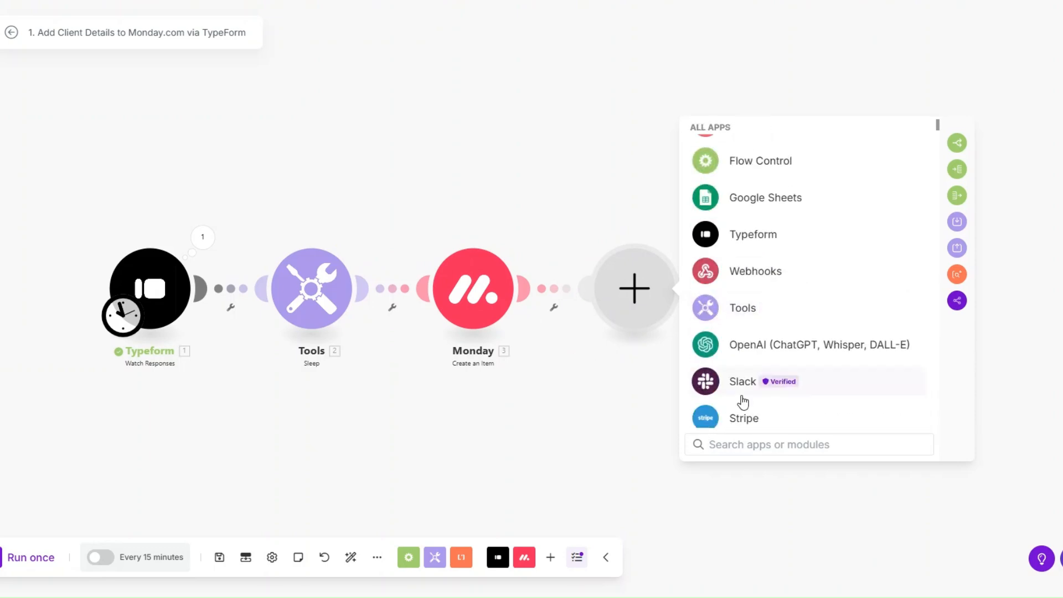
scroll(742, 402, down, 3)
click(730, 360)
scroll(749, 304, down, 3)
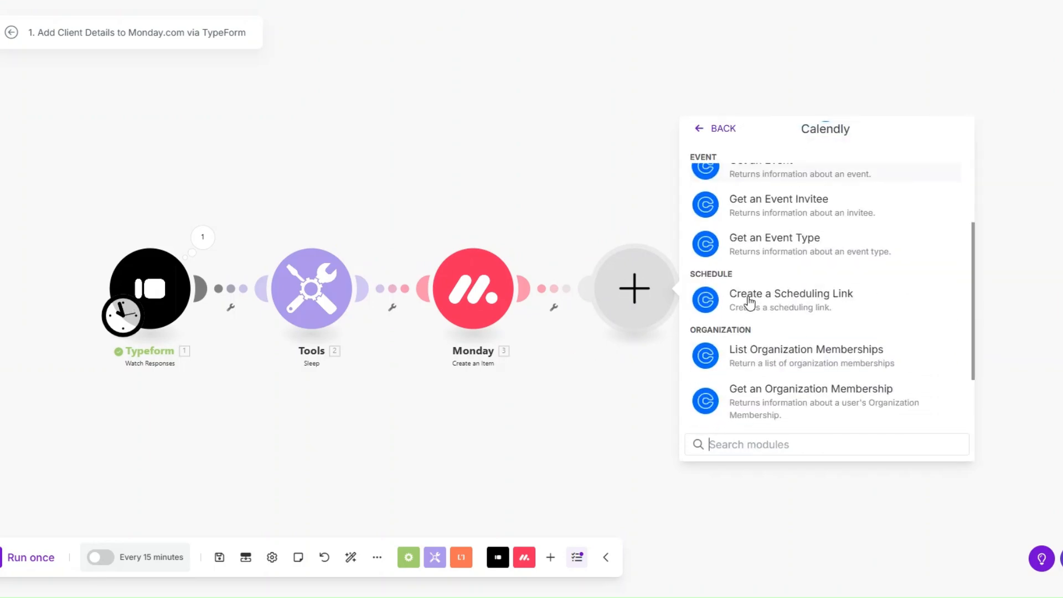
click(747, 296)
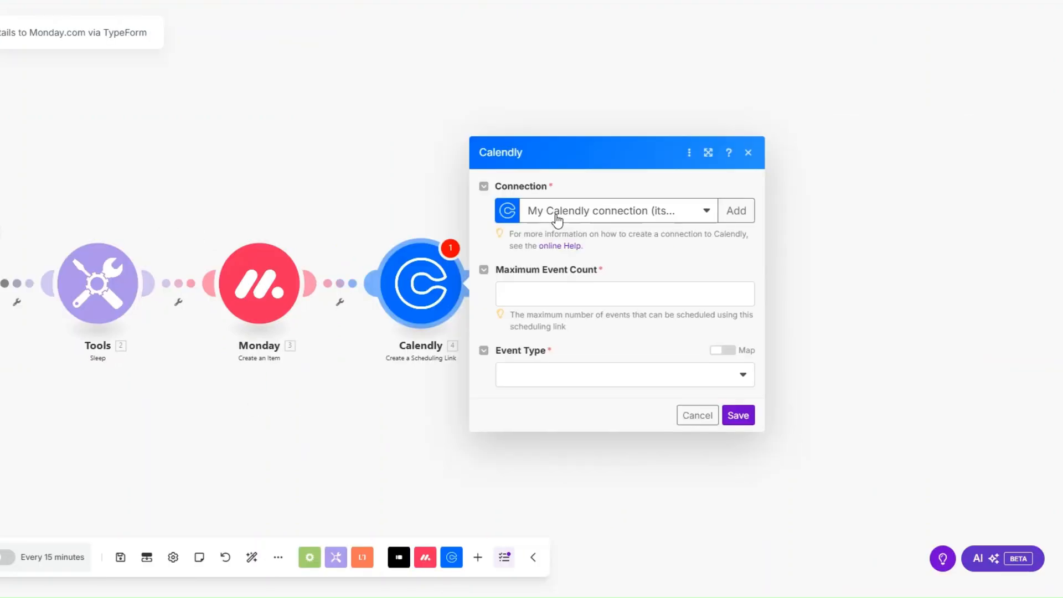
click(718, 211)
drag(910, 161, 764, 167)
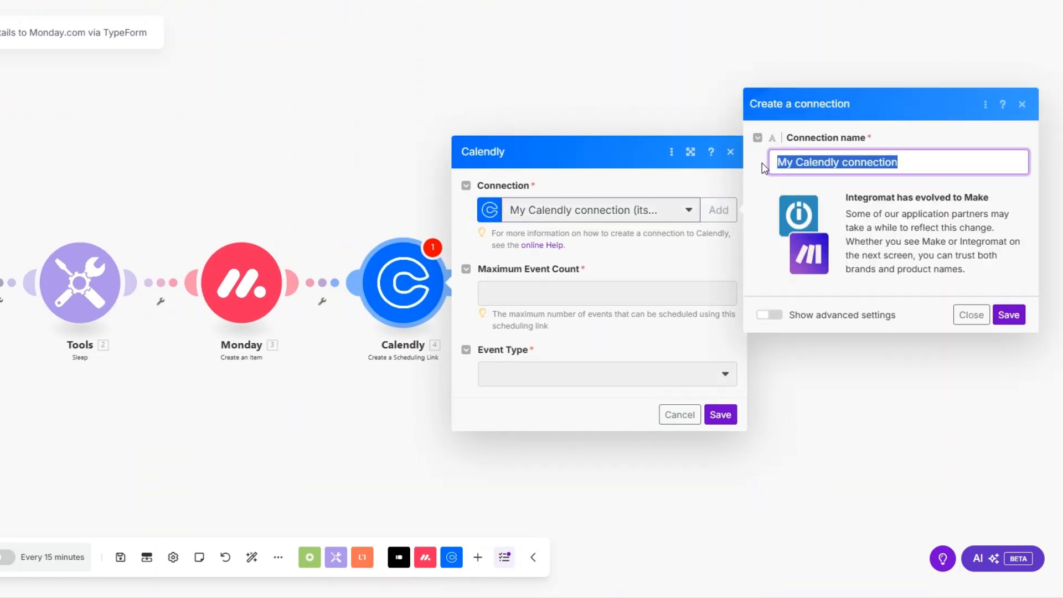
click(906, 284)
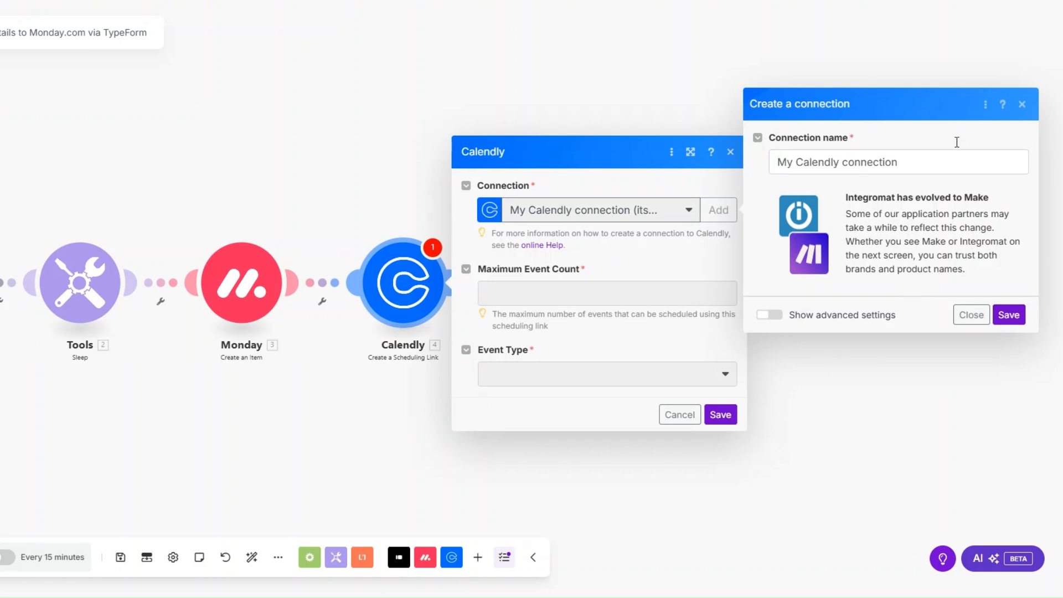
click(1022, 104)
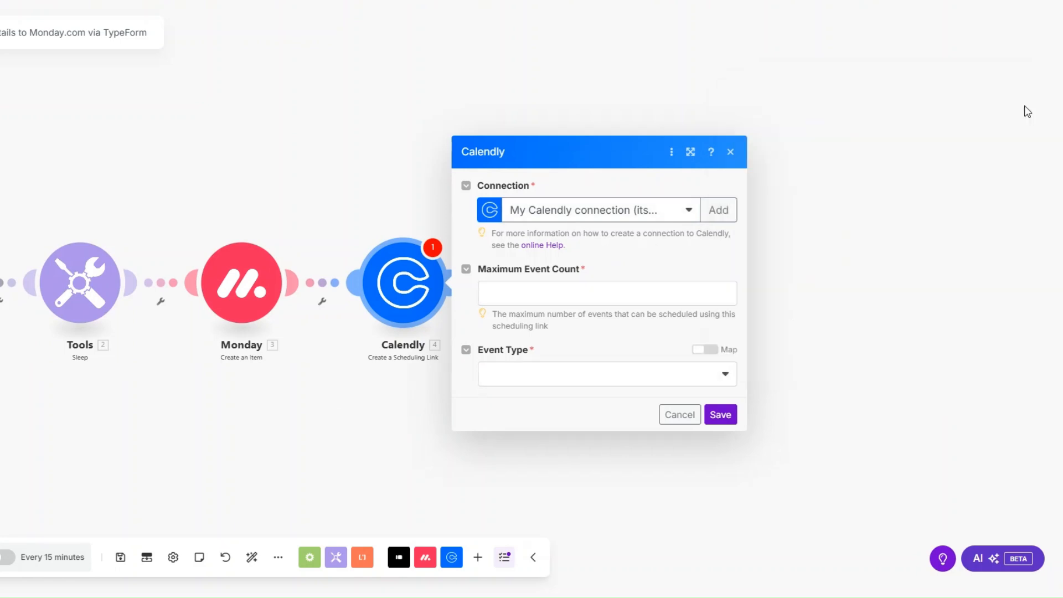
Set Max Event Count to 1 and Event Type to Strategy Session, then save.
click(508, 289)
text(1)
click(511, 376)
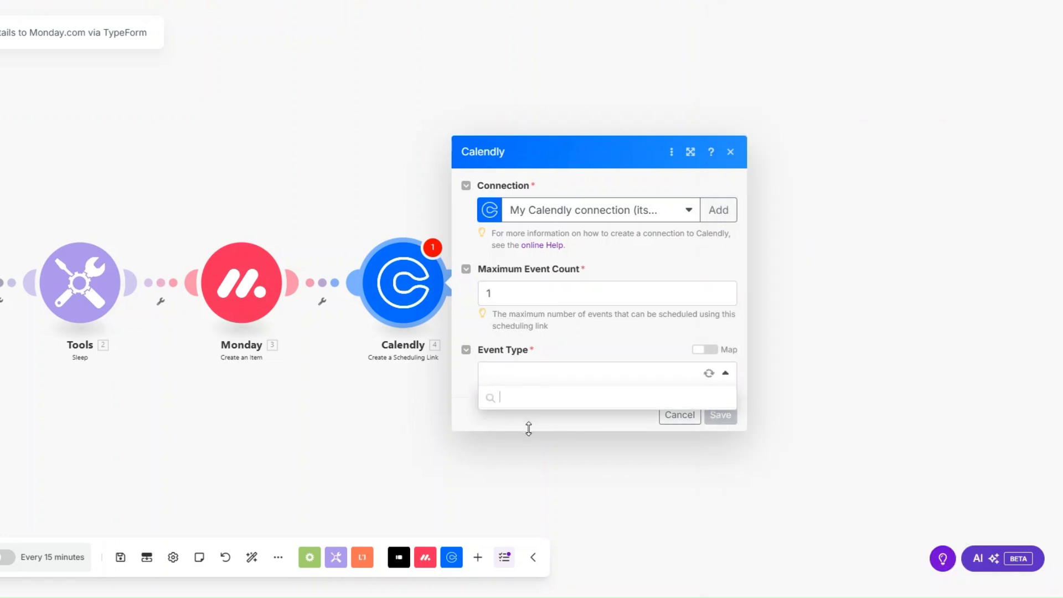
click(533, 464)
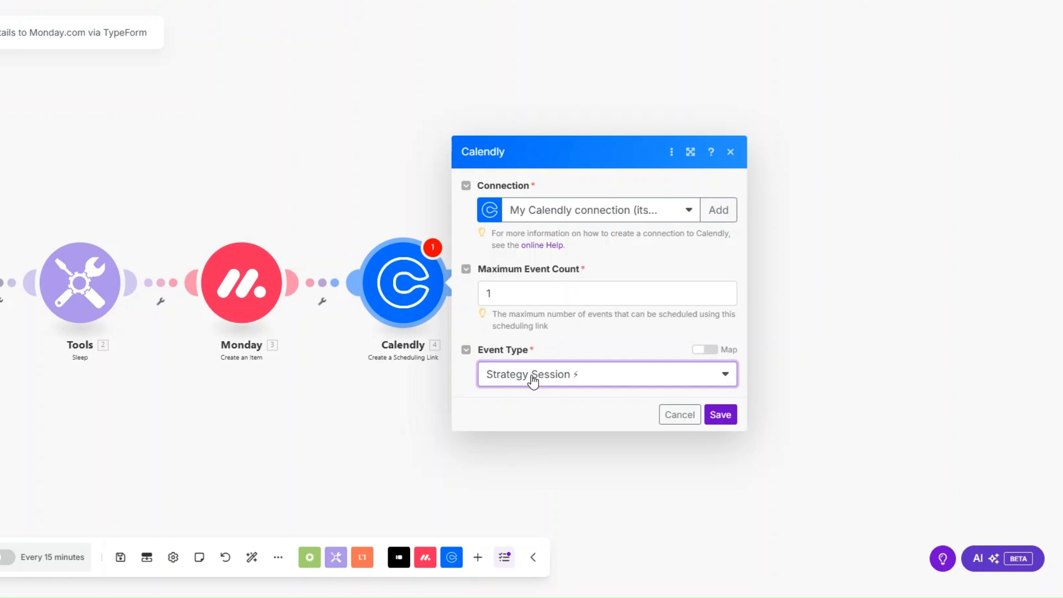
click(720, 415)
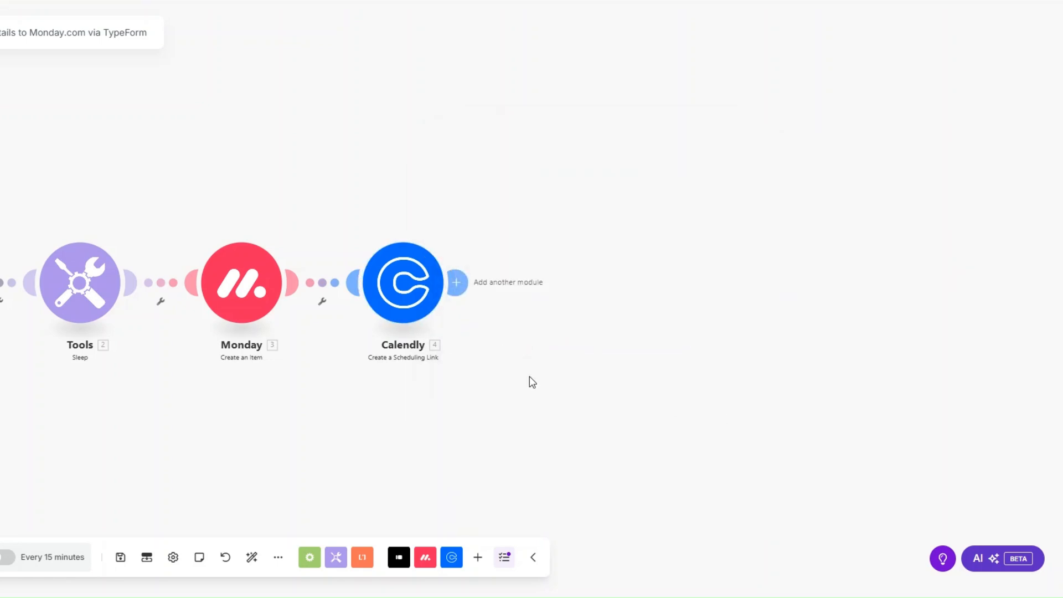
Rename the Calendly step to 'Consultation Call Link'.
right_click(414, 276)
click(463, 353)
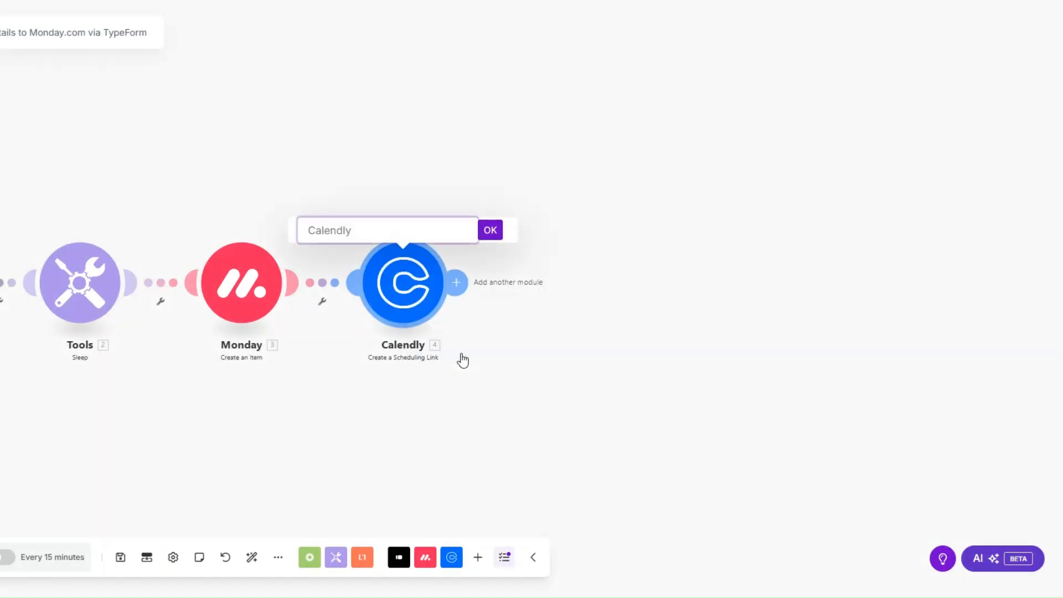
text(Consultation Call Link)
click(492, 231)
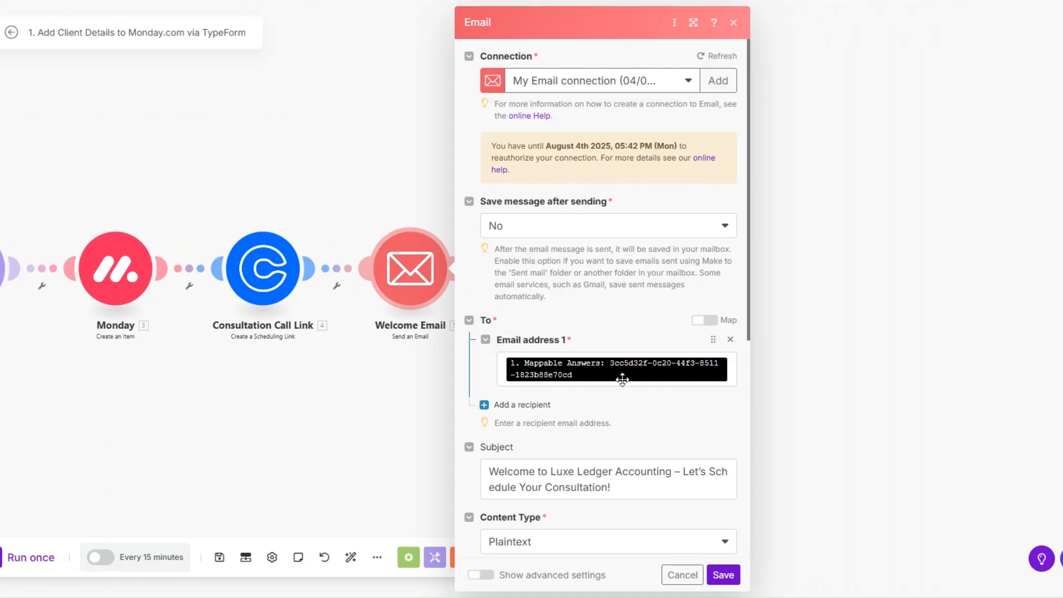
Review the Welcome Email's To mapping, Luxe Ledger subject and booking-link body, then save it.
click(622, 379)
scroll(713, 231, down, 1)
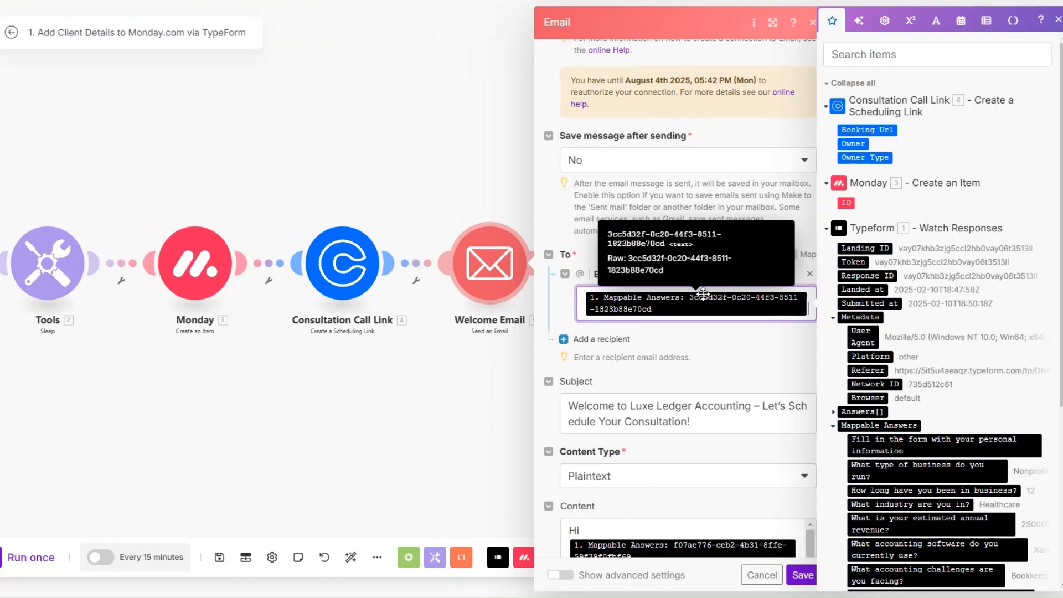
scroll(709, 288, down, 4)
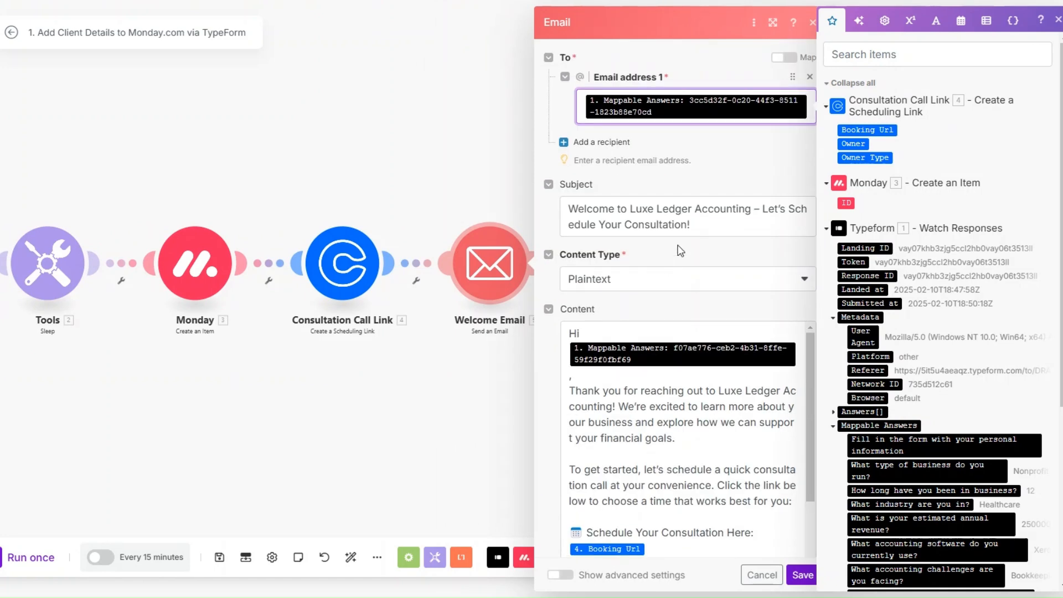
click(708, 228)
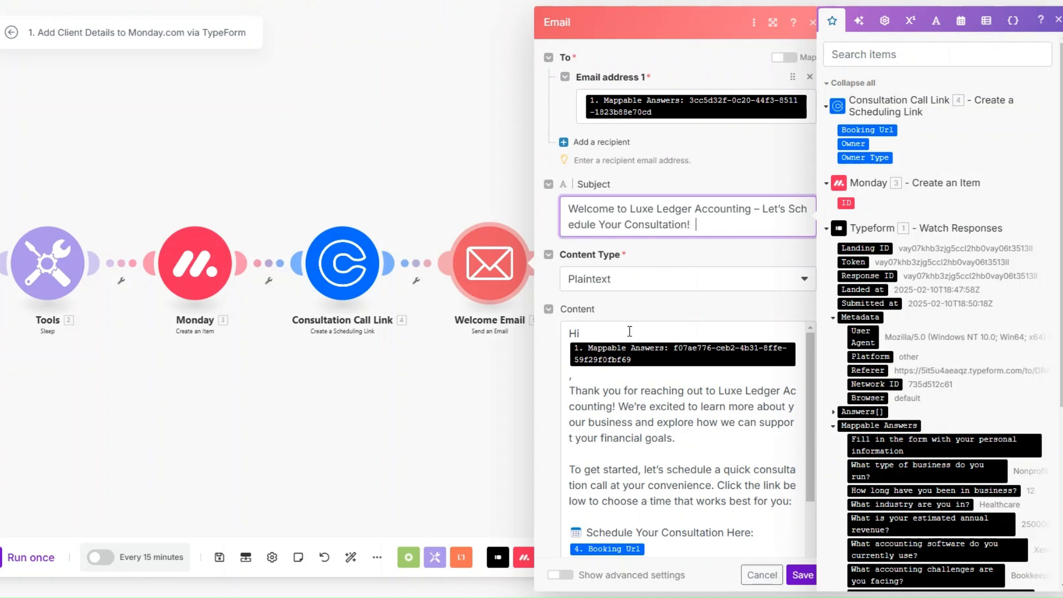
scroll(888, 372, down, 5)
scroll(605, 213, down, 1)
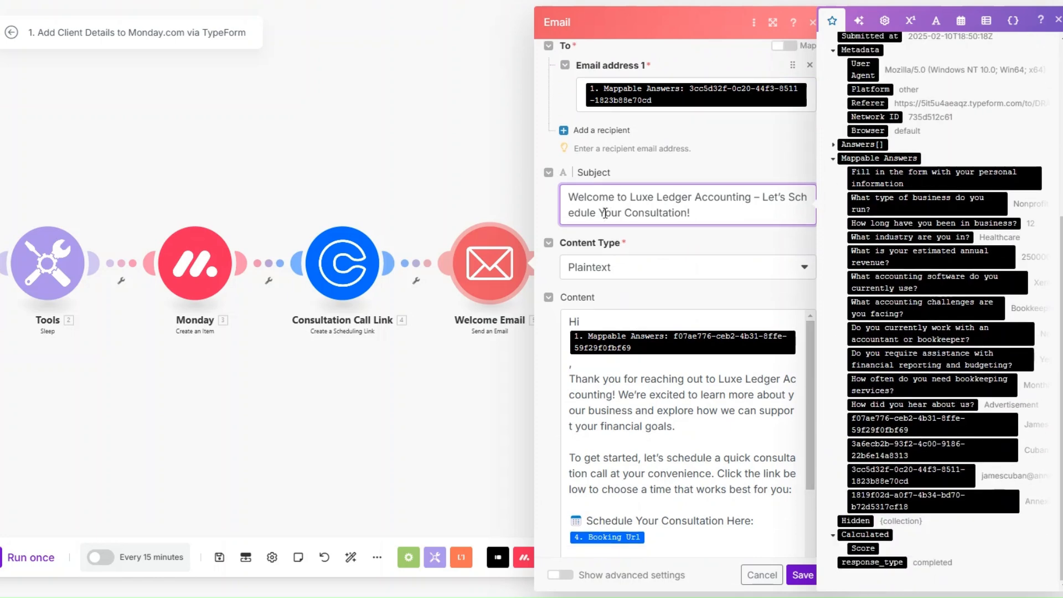
scroll(606, 213, down, 2)
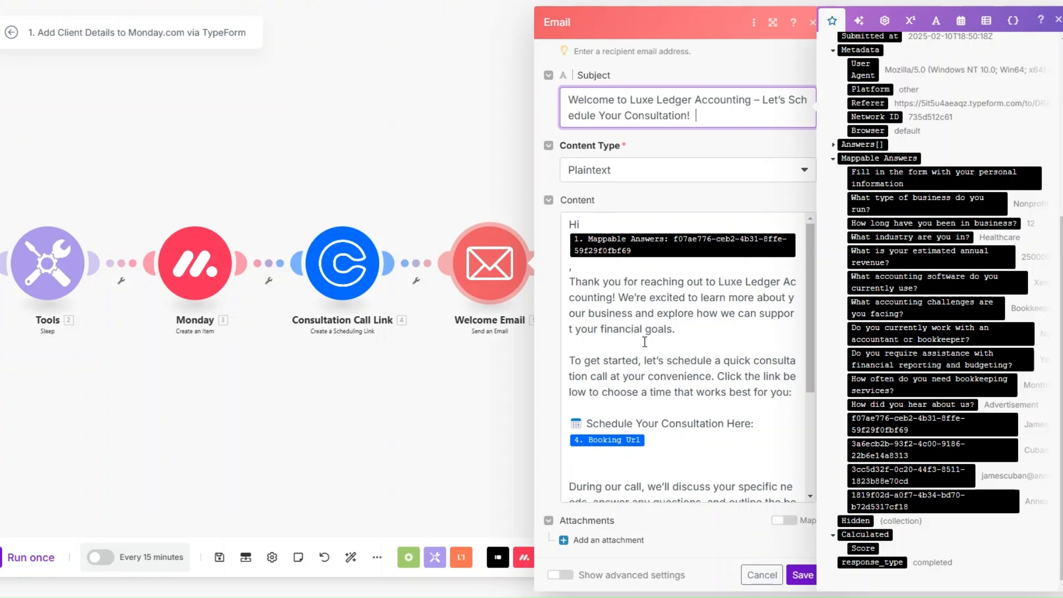
scroll(644, 341, down, 1)
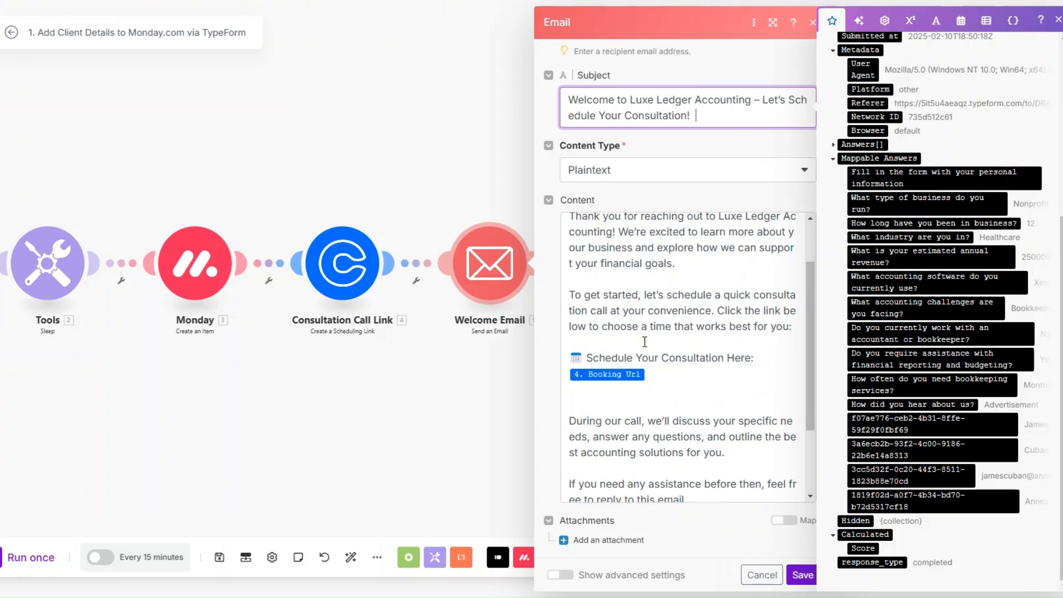
scroll(644, 341, down, 1)
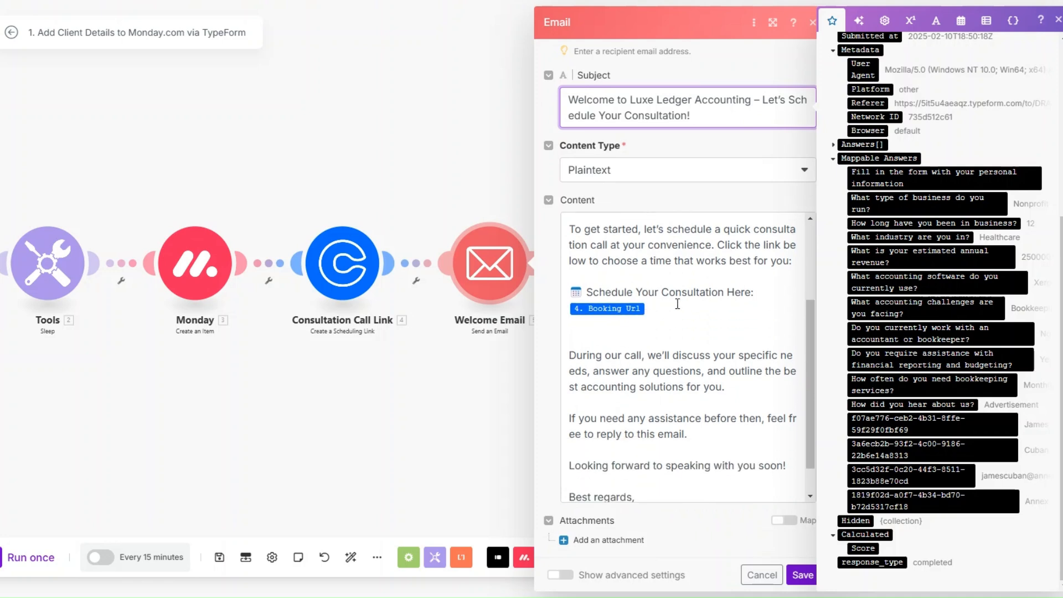
scroll(674, 306, down, 1)
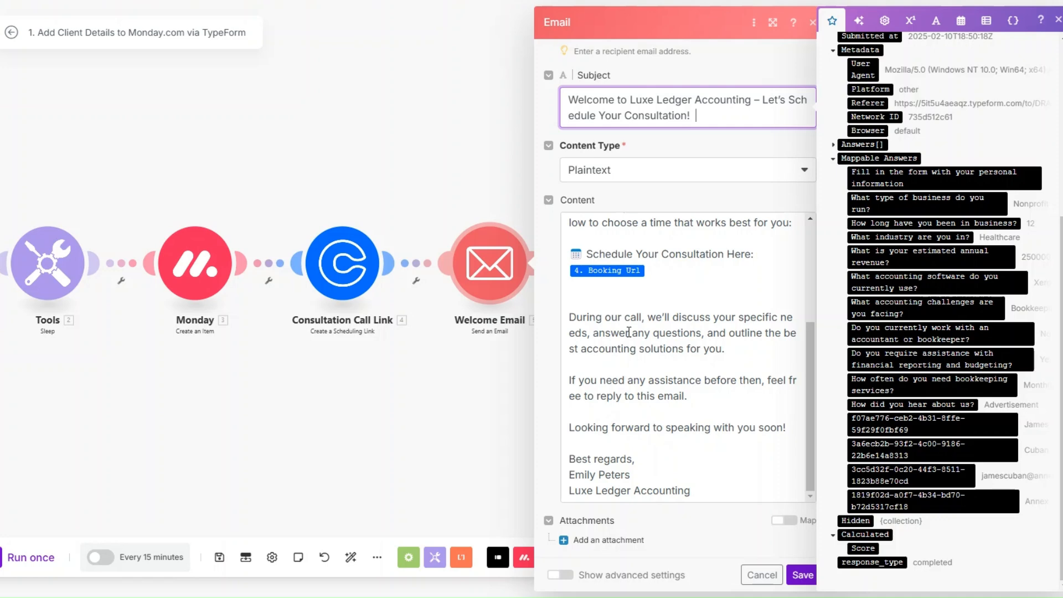
click(803, 577)
drag(347, 403, 570, 430)
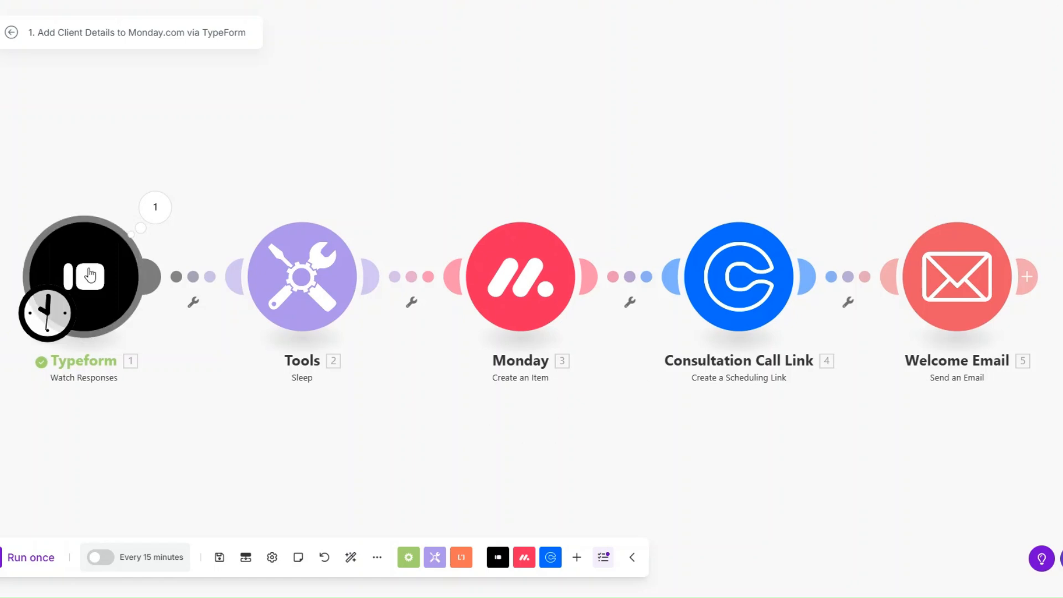
Set the Typeform trigger to start from a manually chosen response.
right_click(90, 273)
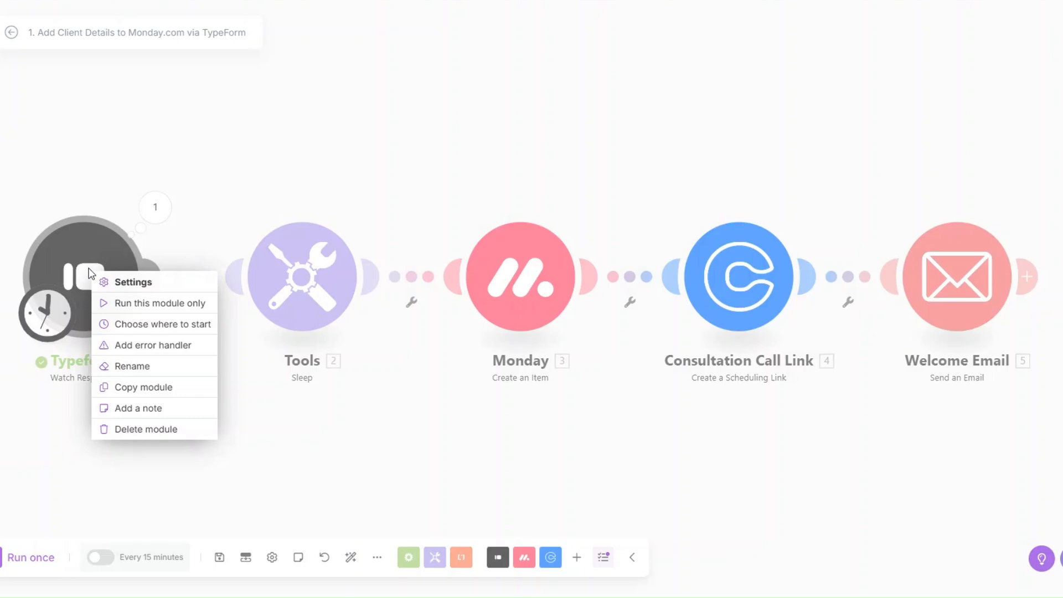
click(164, 326)
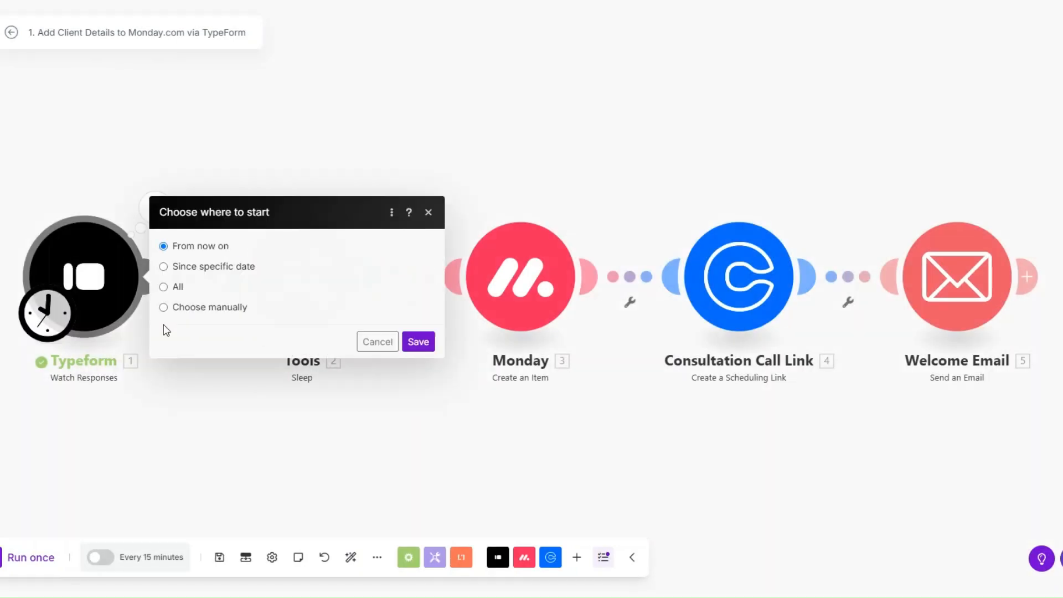
click(195, 308)
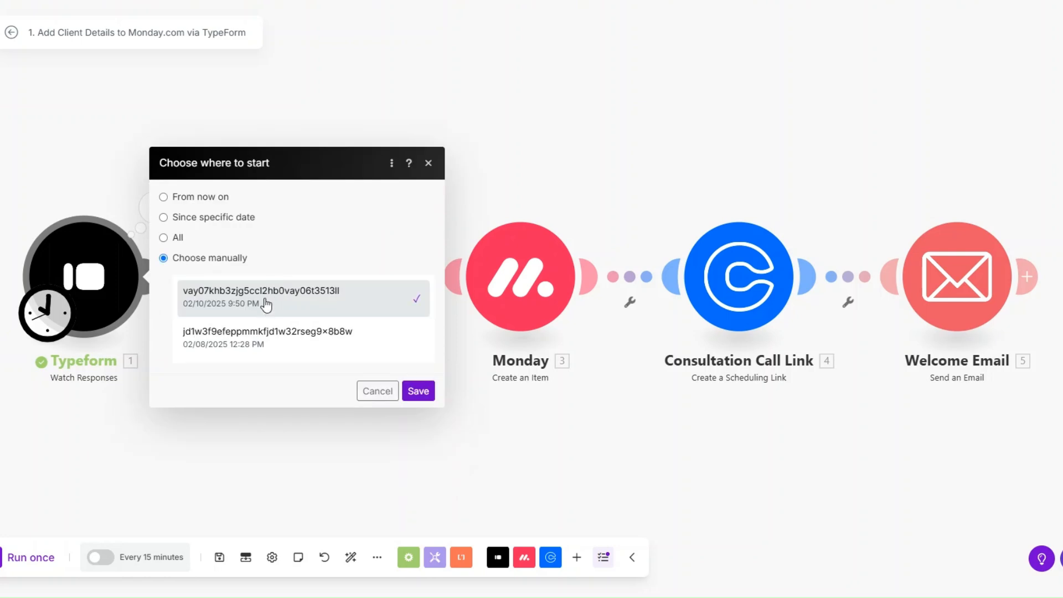
click(418, 391)
Run the scenario once and check every module processes one bundle.
click(48, 560)
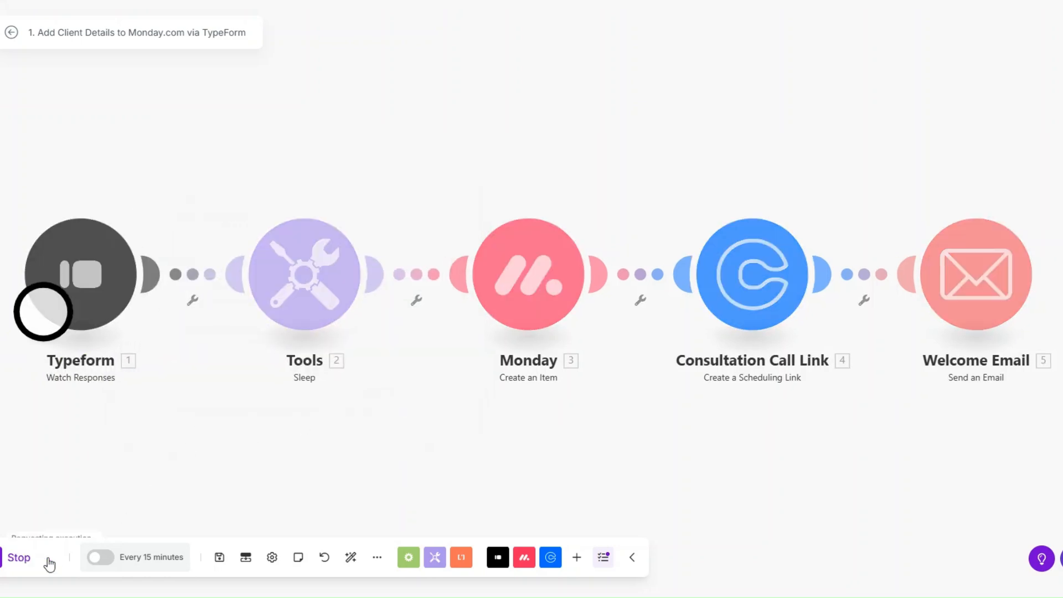
drag(255, 461, 251, 449)
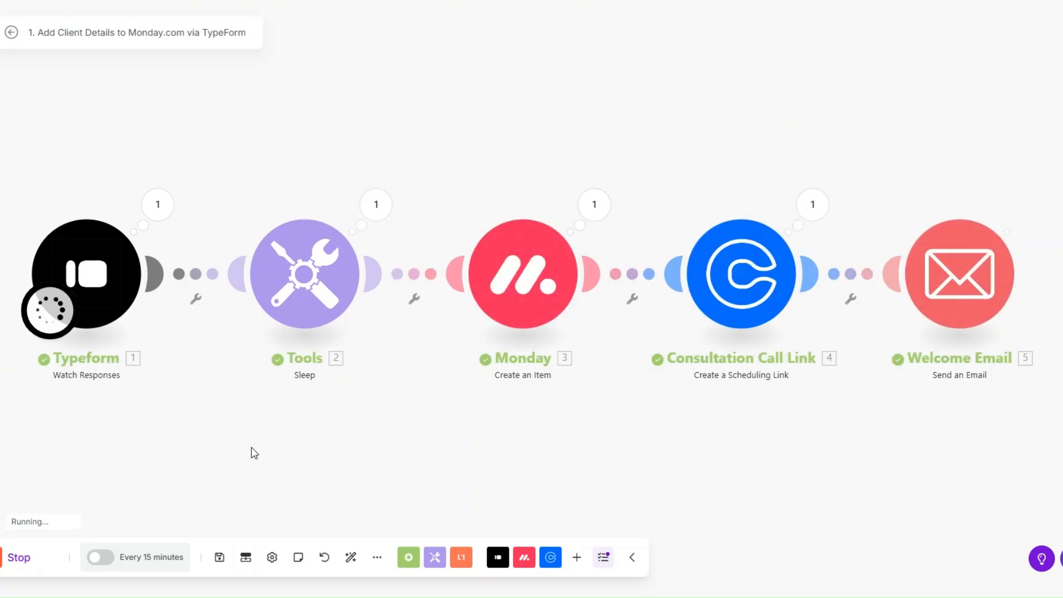
drag(251, 447, 250, 443)
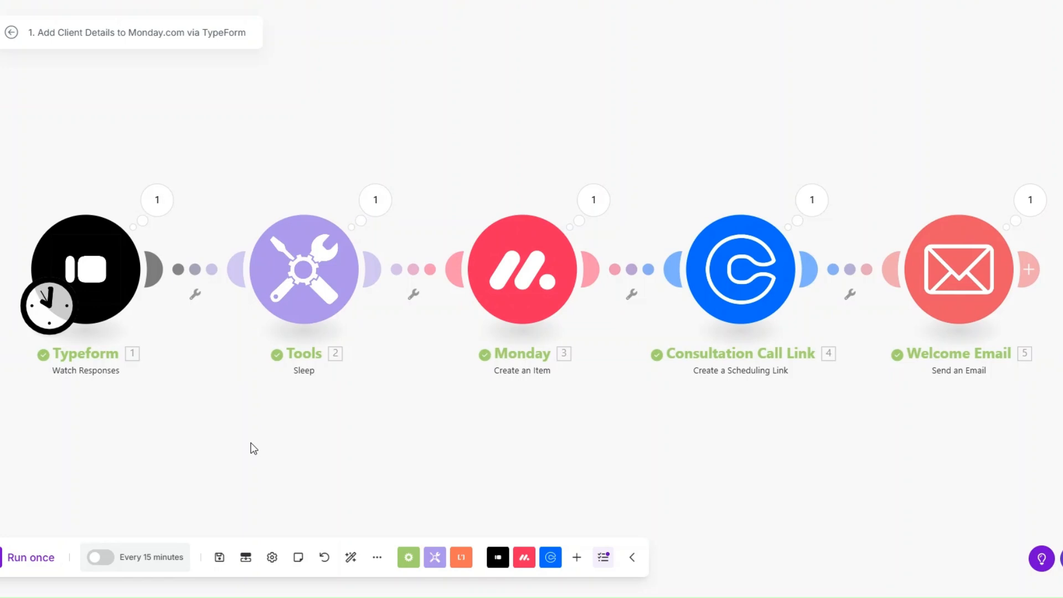
Inspect the Typeform trigger's output answers from the test run.
click(157, 200)
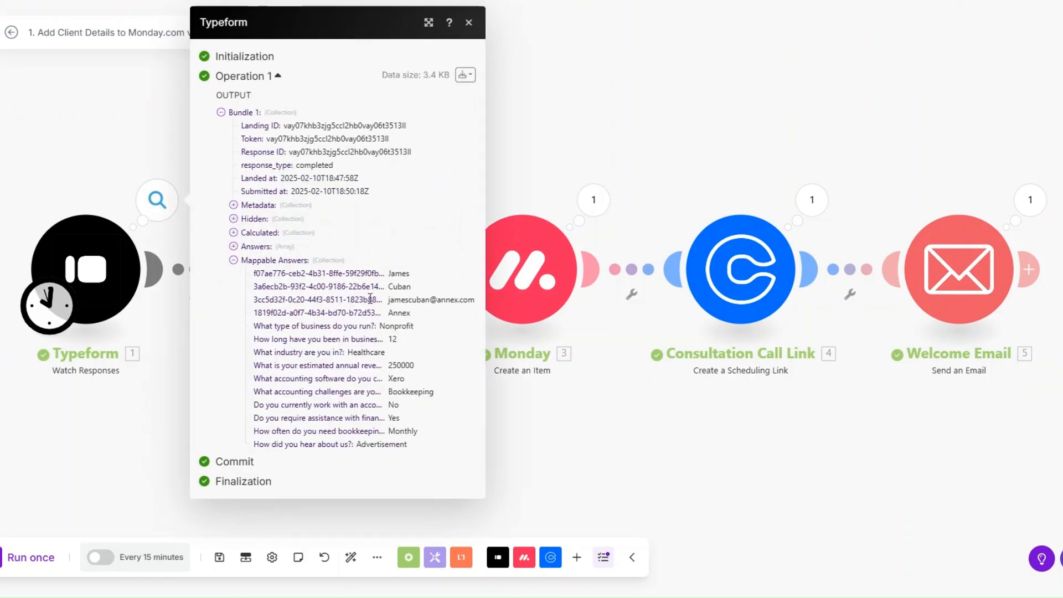
drag(390, 289, 456, 444)
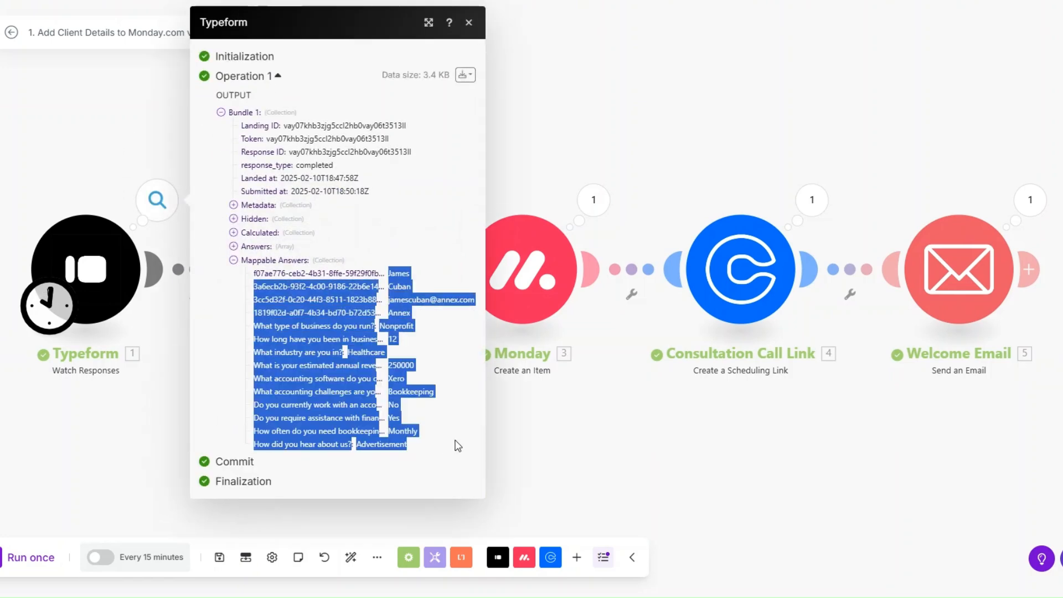
click(500, 443)
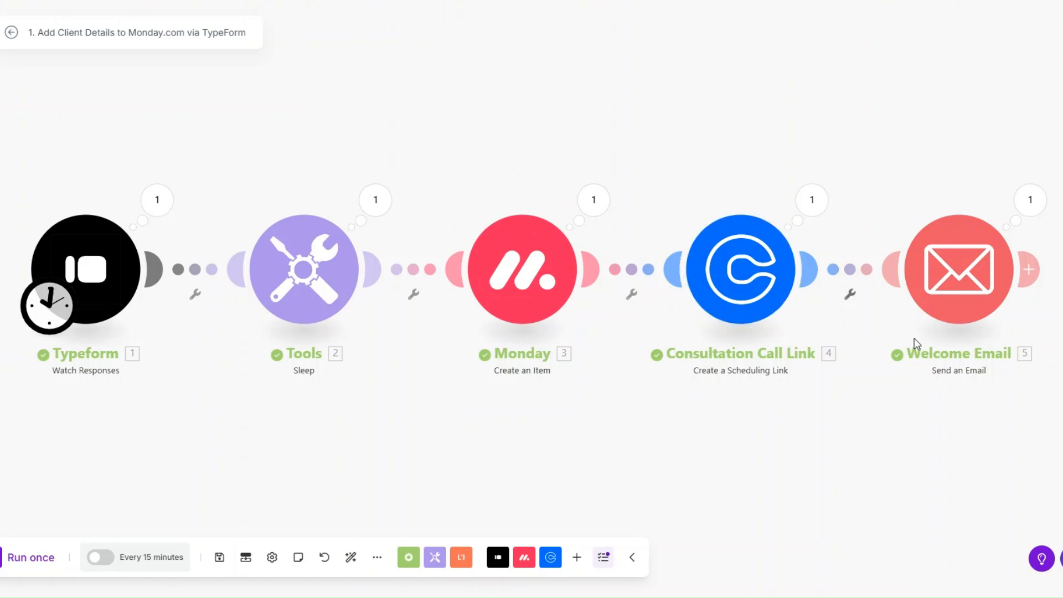
Review the sent welcome email's subject, body and scheduling link in its output.
click(1031, 200)
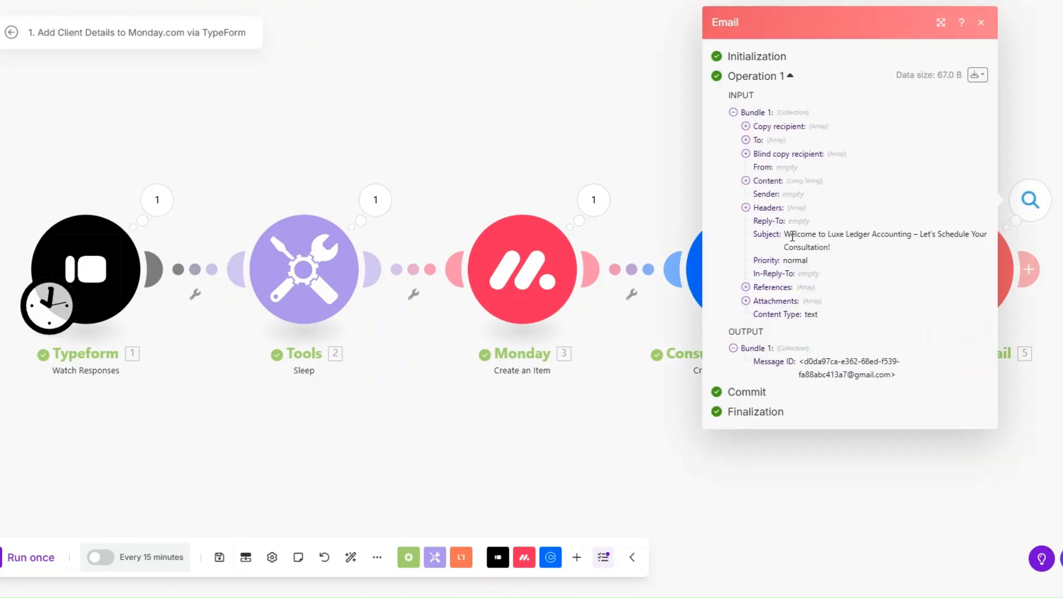
drag(784, 234, 853, 253)
click(746, 181)
mouse_move(758, 193)
mouse_down()
mouse_move(886, 238)
mouse_move(886, 497)
mouse_up()
drag(757, 327, 958, 331)
click(681, 436)
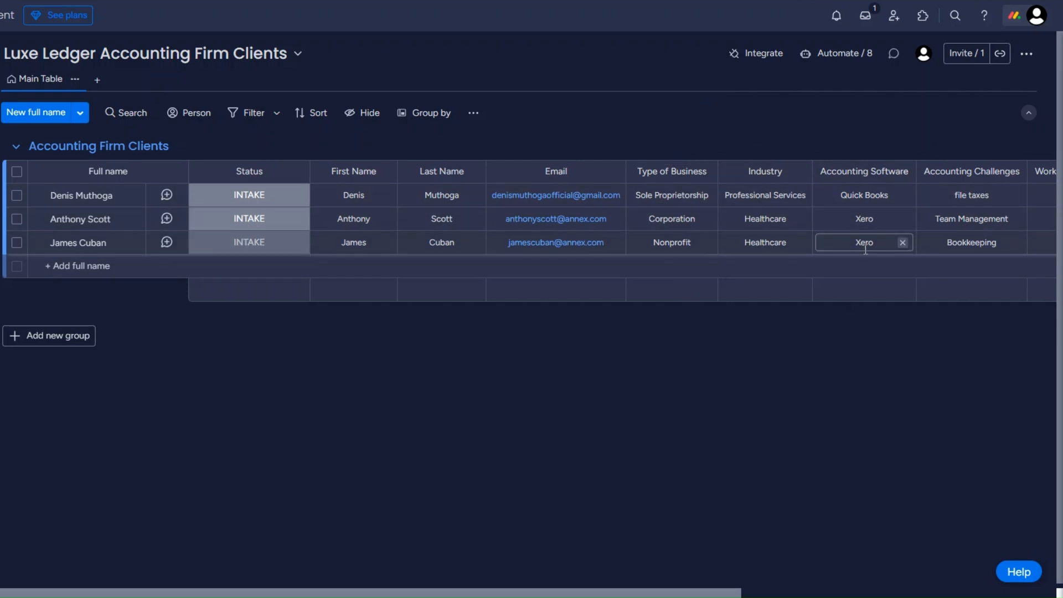
Start a new Make scenario and check the new client's status options, leaving it INTAKE.
scroll(702, 450, right, 8)
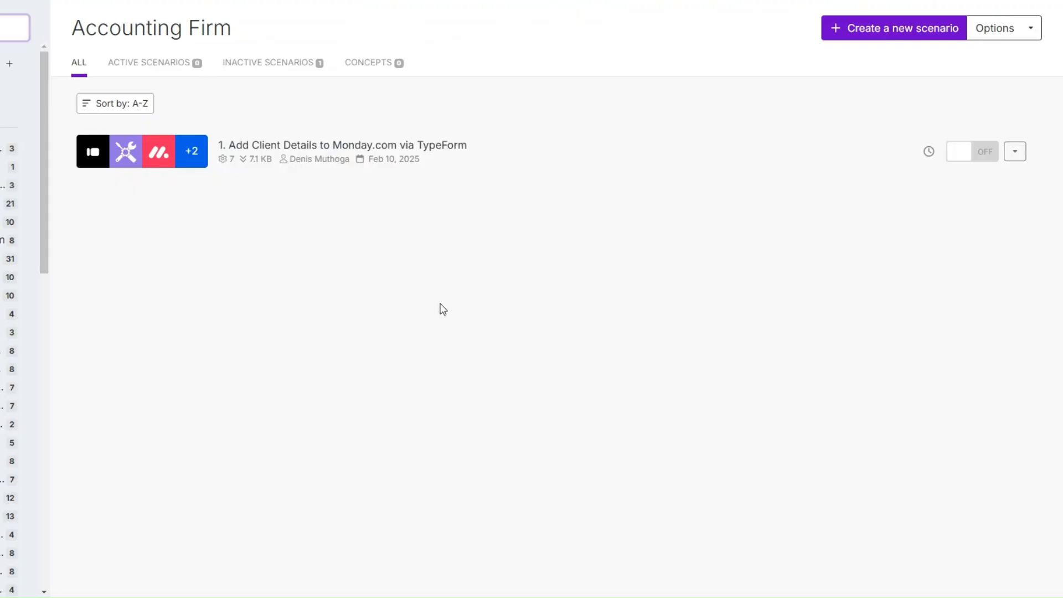
click(867, 28)
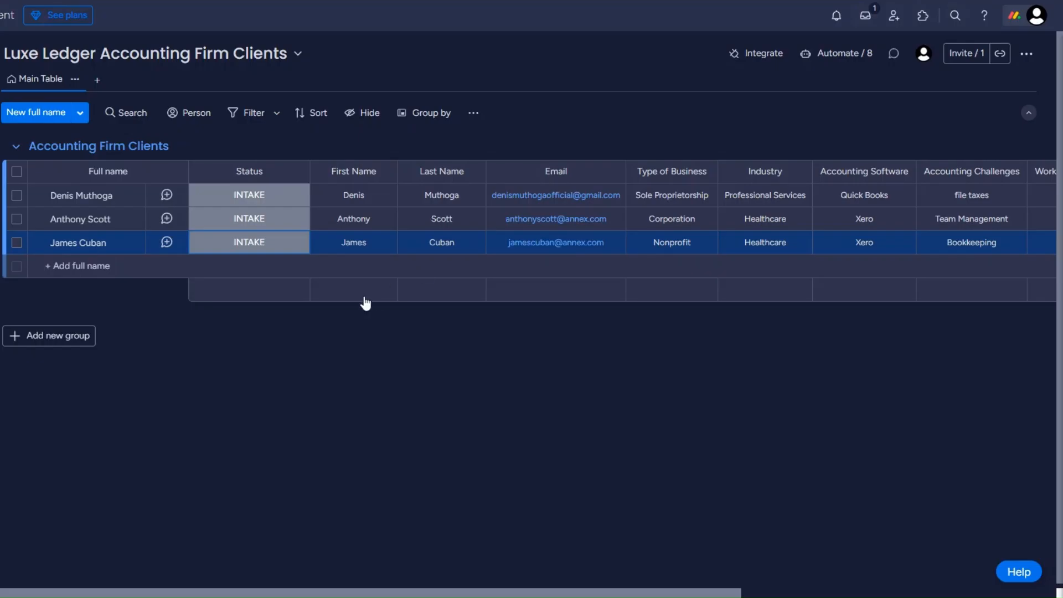
click(268, 244)
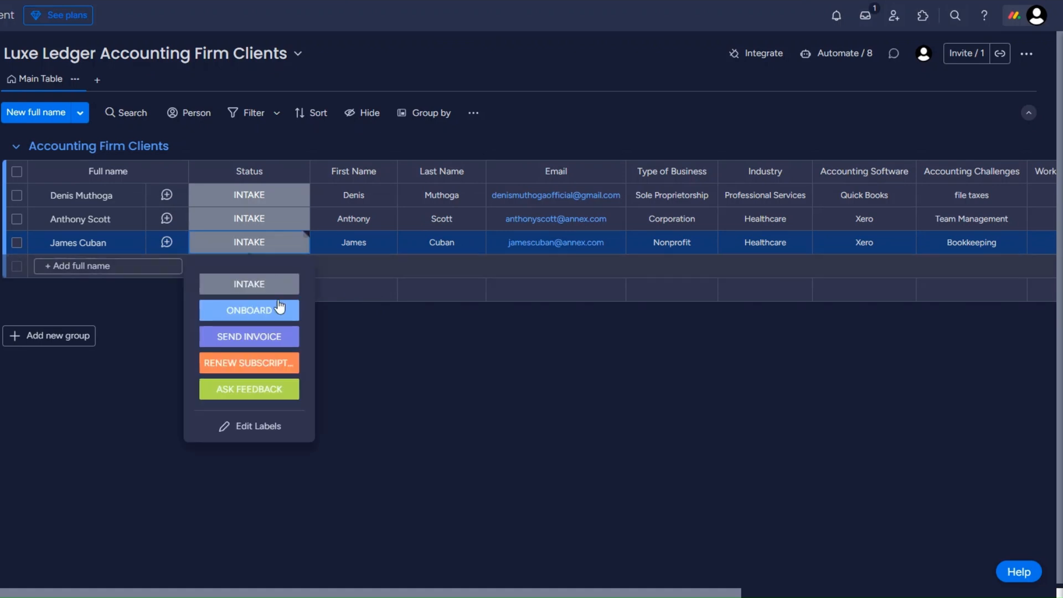
click(370, 323)
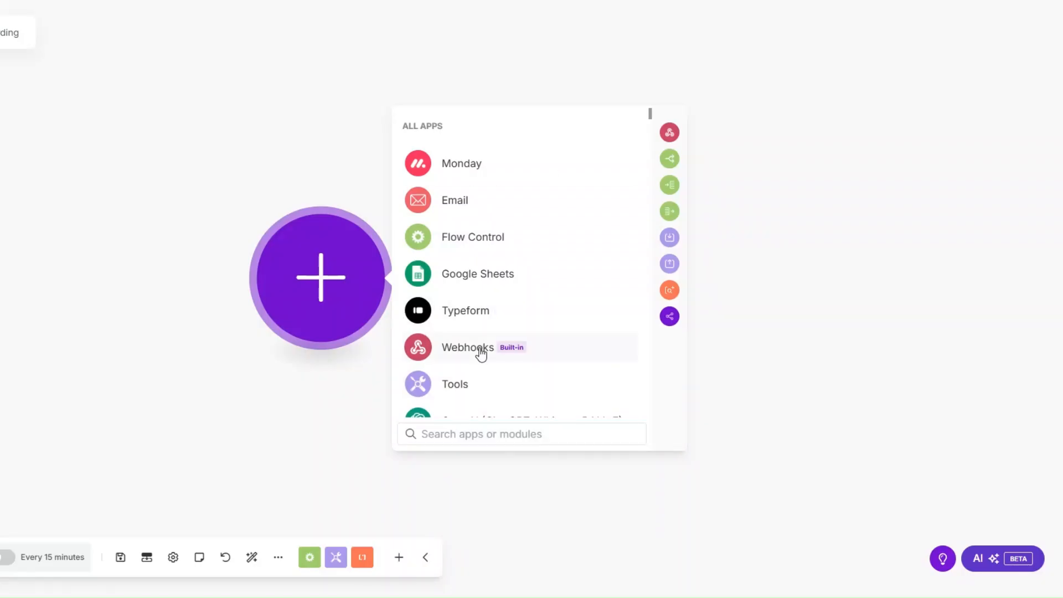
Add a Custom webhook trigger with a new webhook named 'Client Onboarding' and copy its address.
click(481, 350)
click(485, 270)
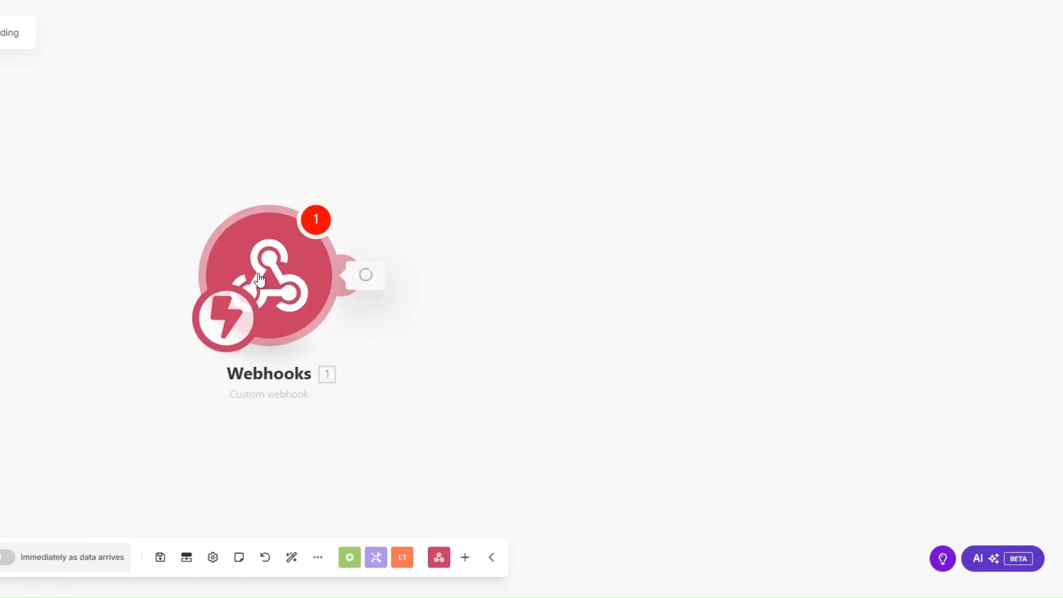
click(491, 263)
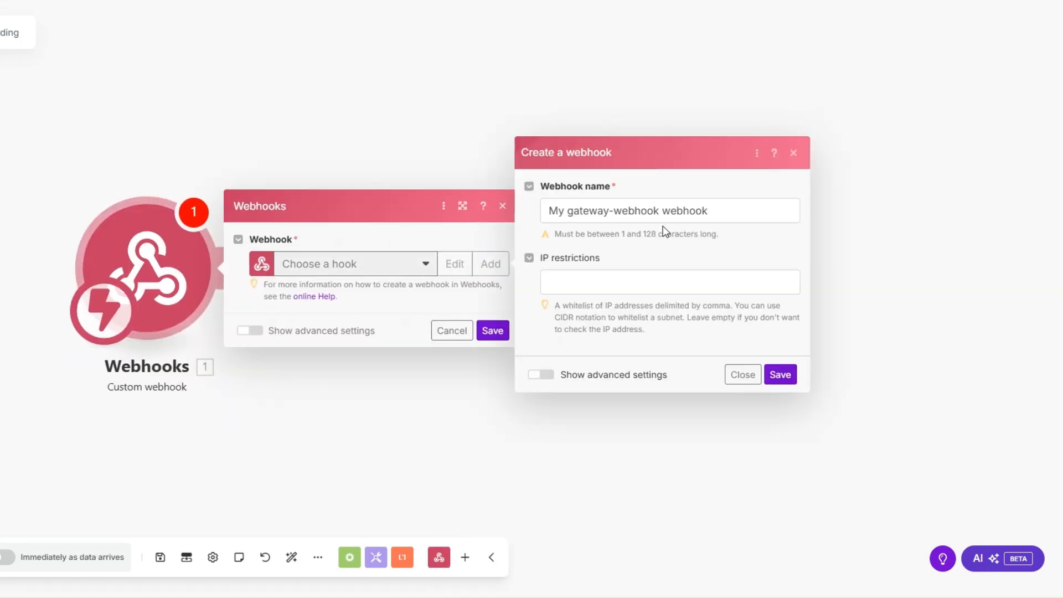
drag(660, 211, 545, 213)
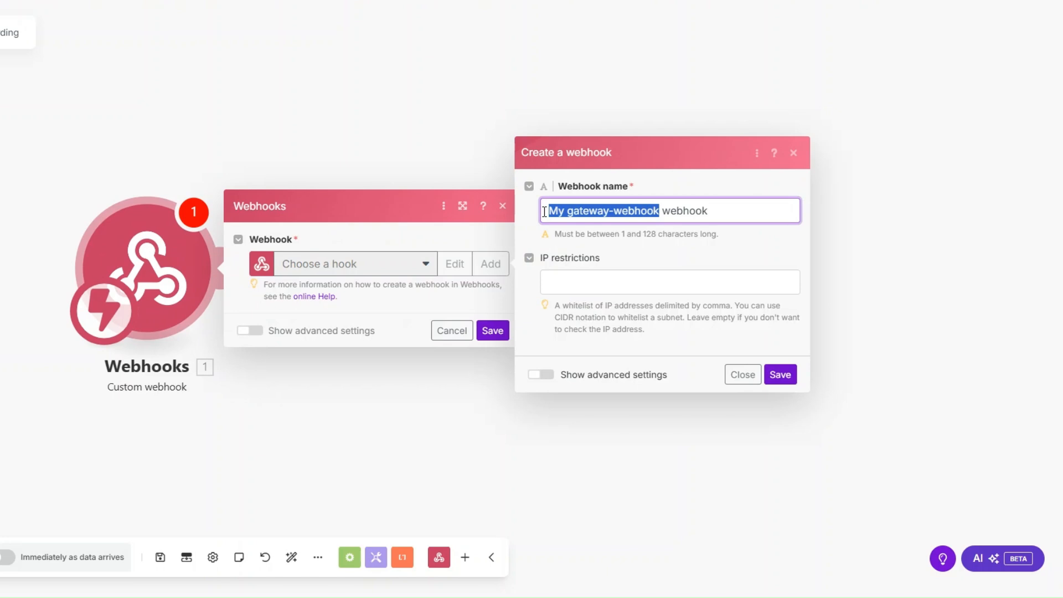
text(Client Onboarding)
click(781, 374)
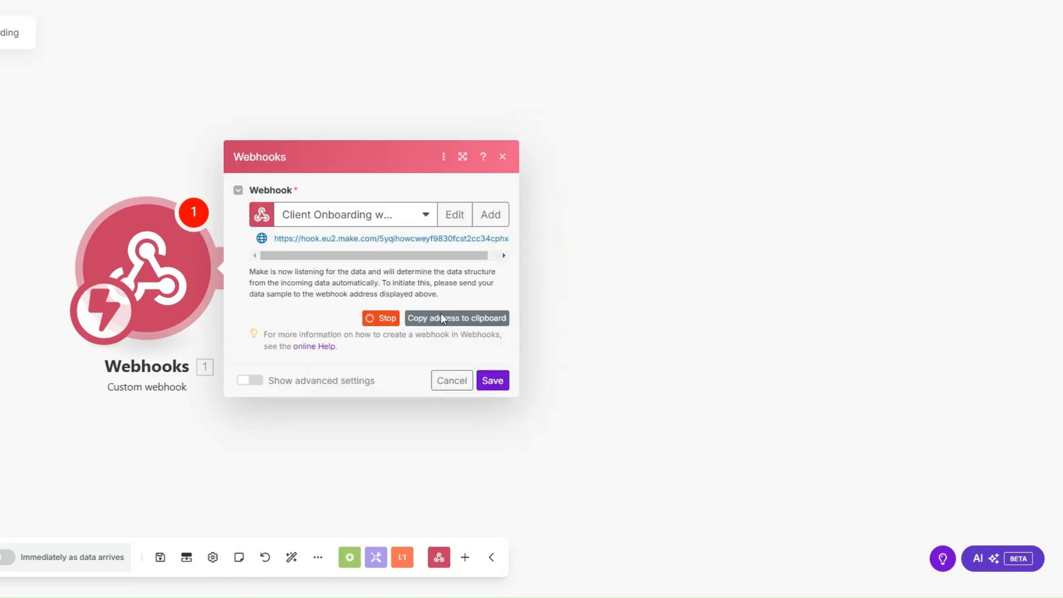
click(445, 323)
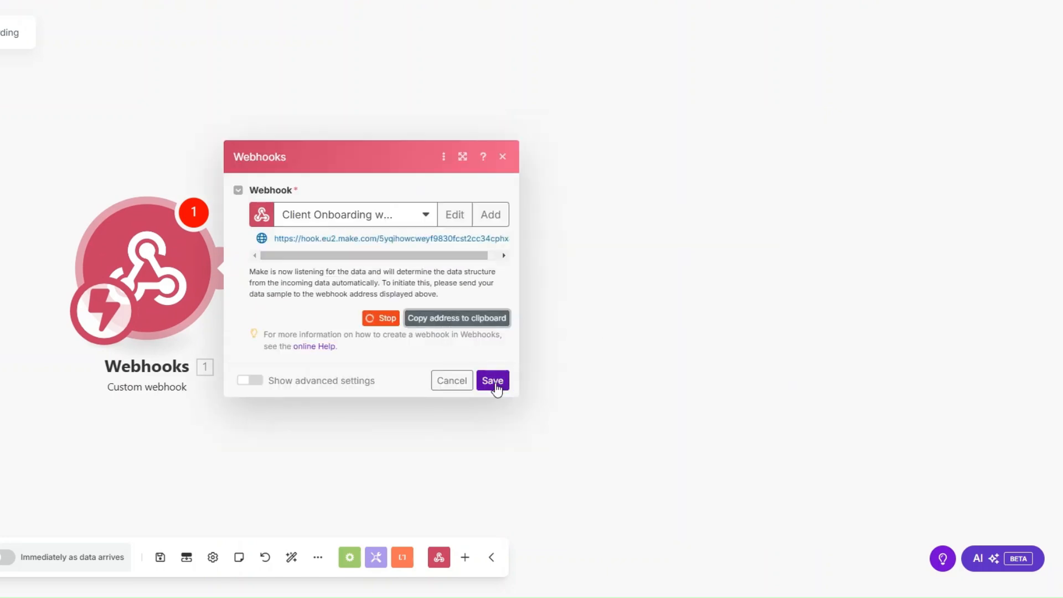
click(492, 381)
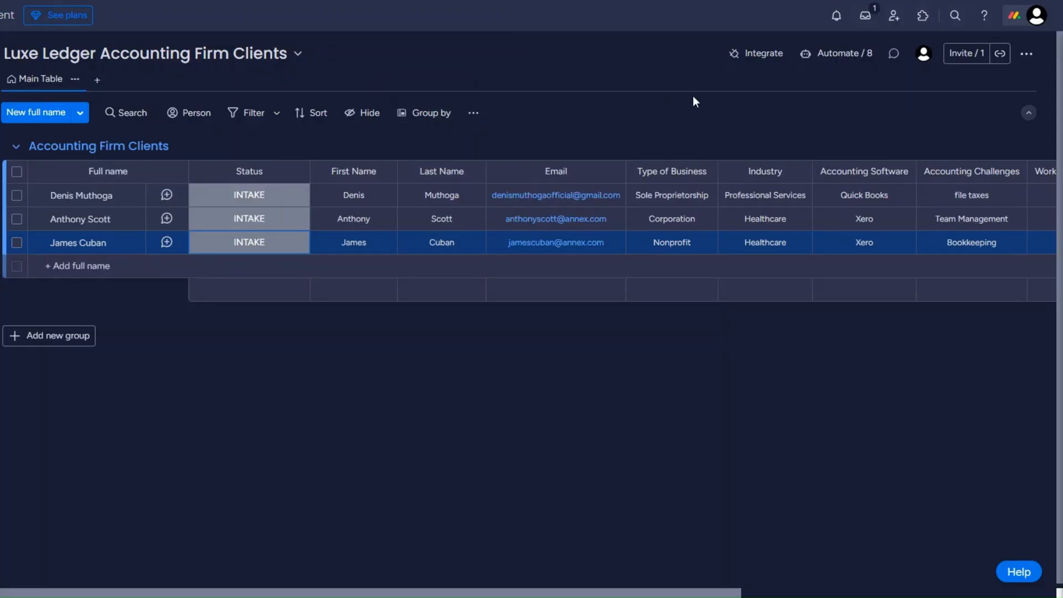
Connect monday.com's 'When a status changes' webhook template to the pasted Make webhook URL.
click(760, 53)
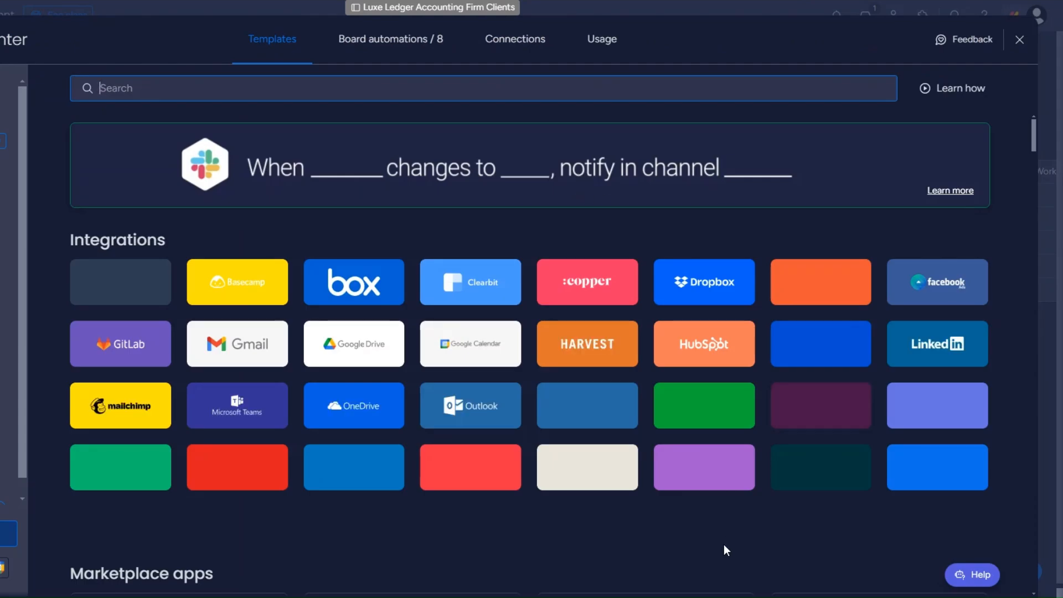
click(695, 473)
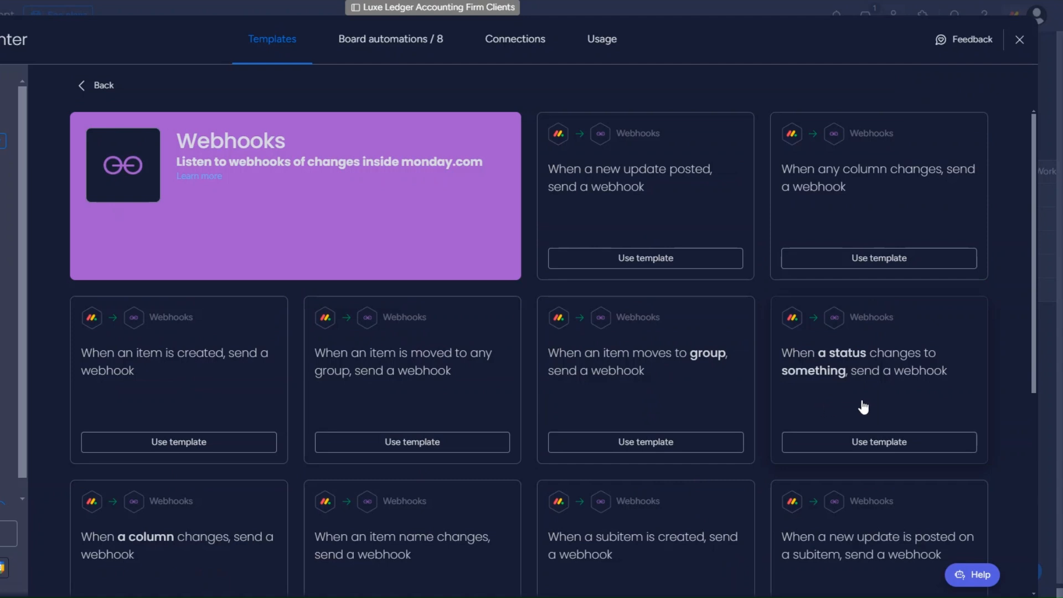
click(863, 443)
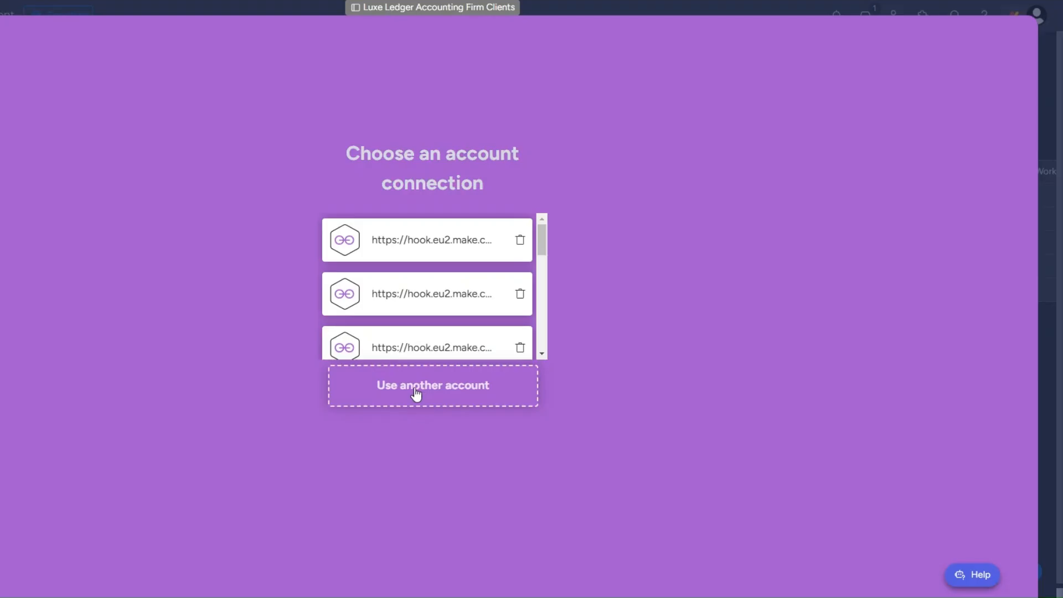
click(410, 388)
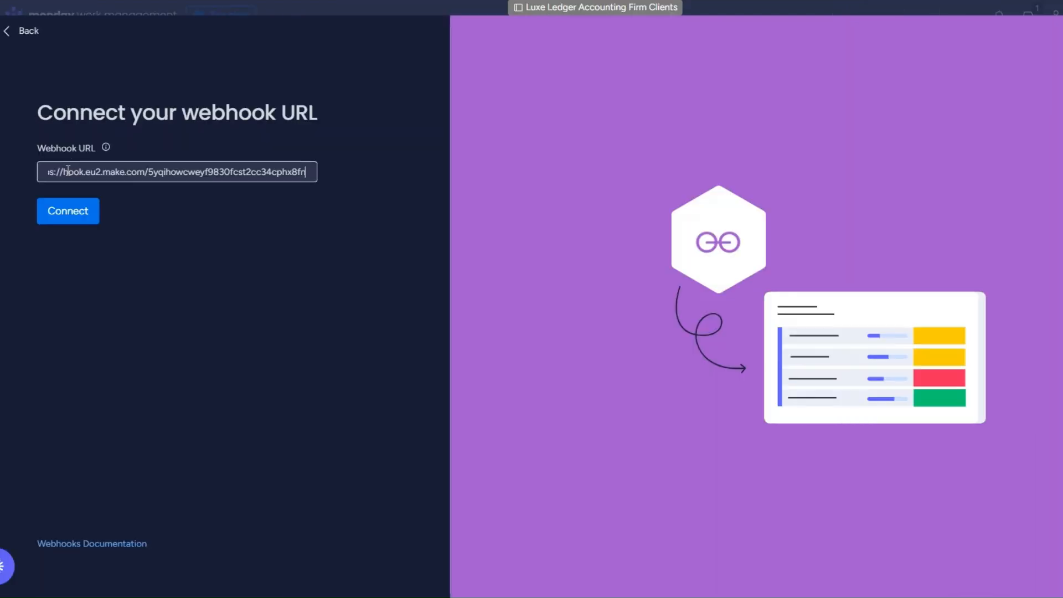
click(66, 220)
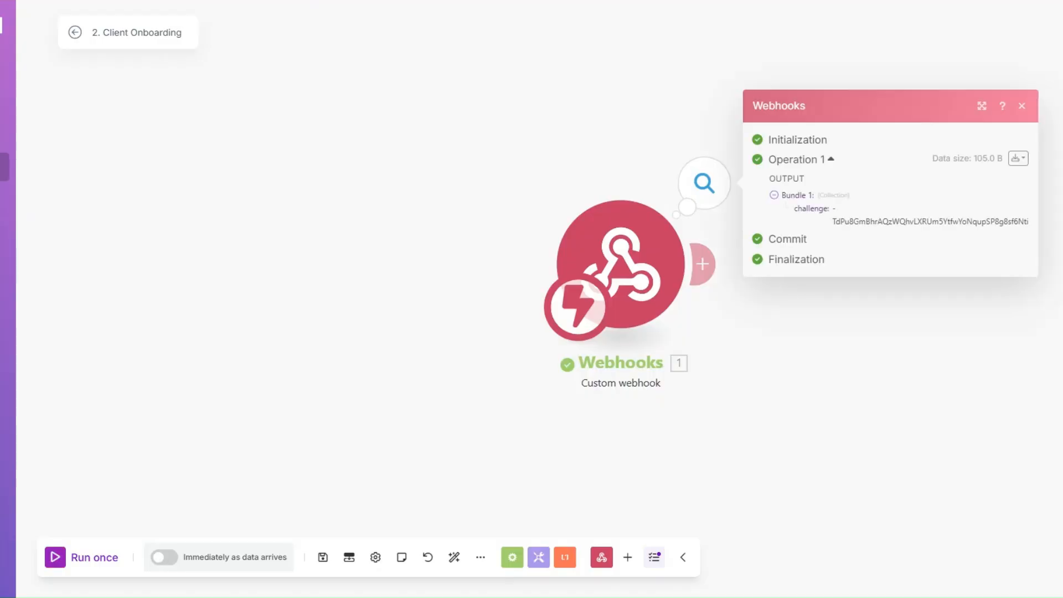
Inspect the challenge value received by the webhook trigger.
drag(332, 213, 494, 224)
click(494, 224)
drag(322, 225, 504, 227)
click(341, 338)
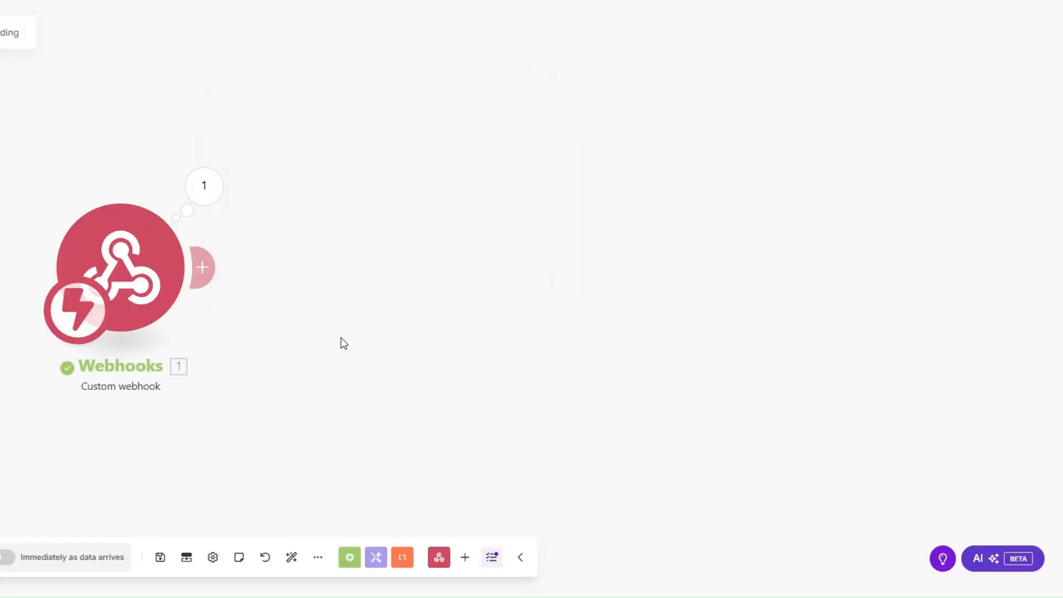
Add a Webhook response whose Body returns the mapped challenge, then retry the monday.com connection.
click(202, 268)
click(524, 160)
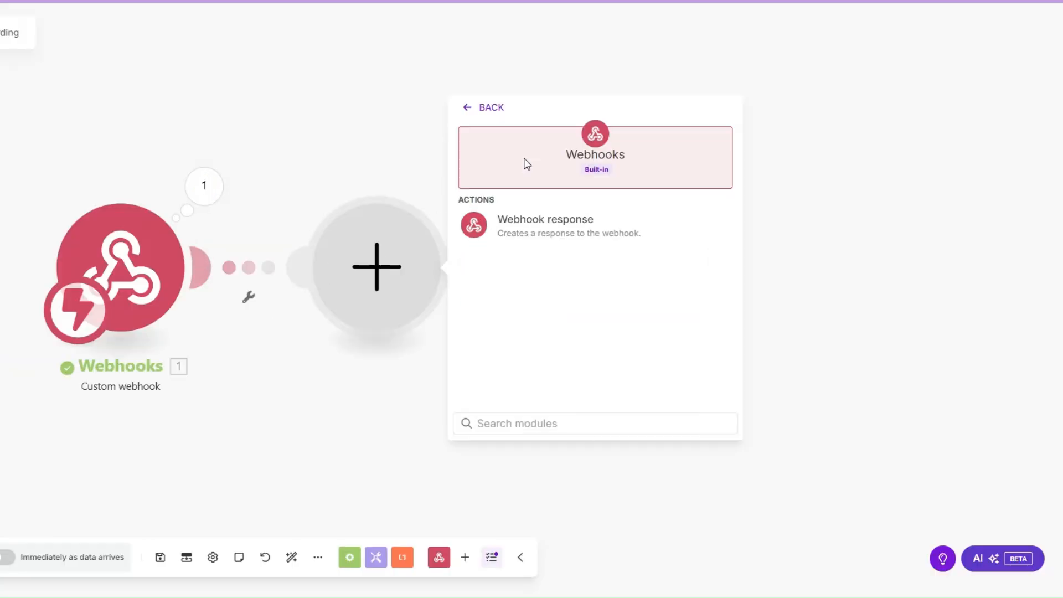
click(529, 235)
click(503, 315)
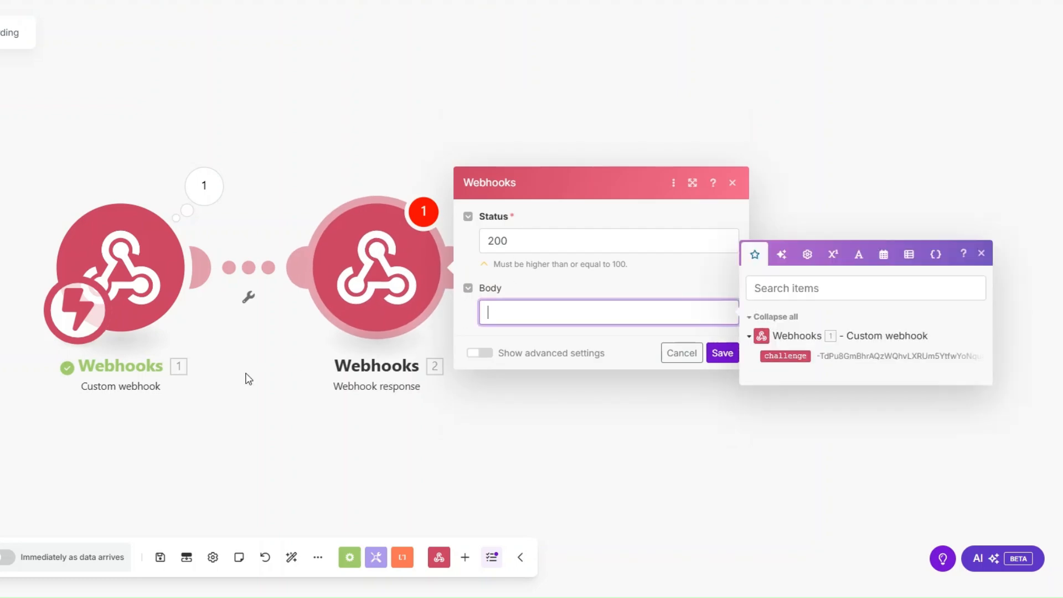
scroll(244, 375, down, 1)
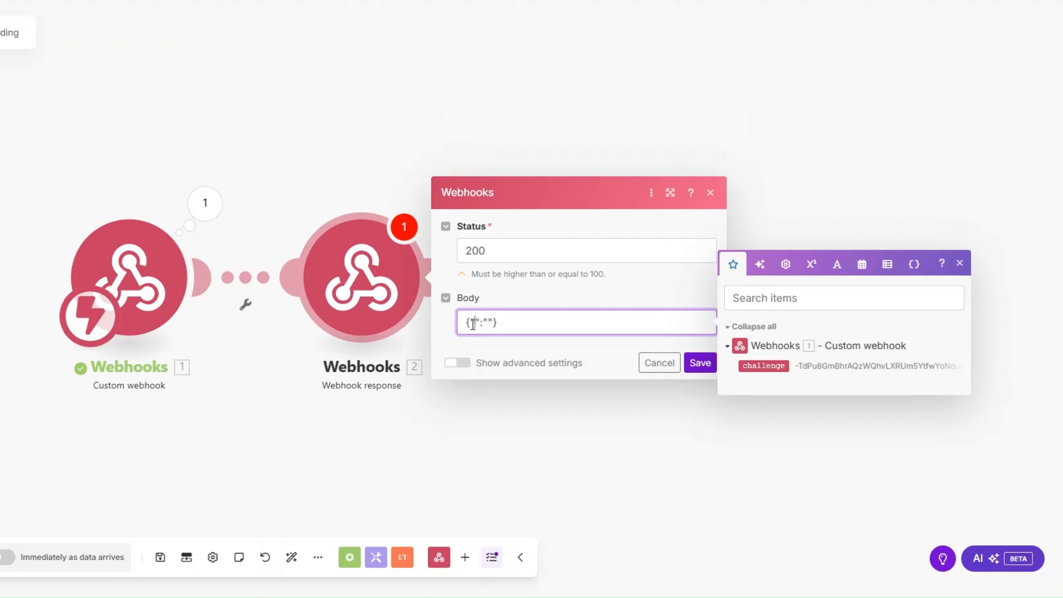
text(challenge)
click(763, 366)
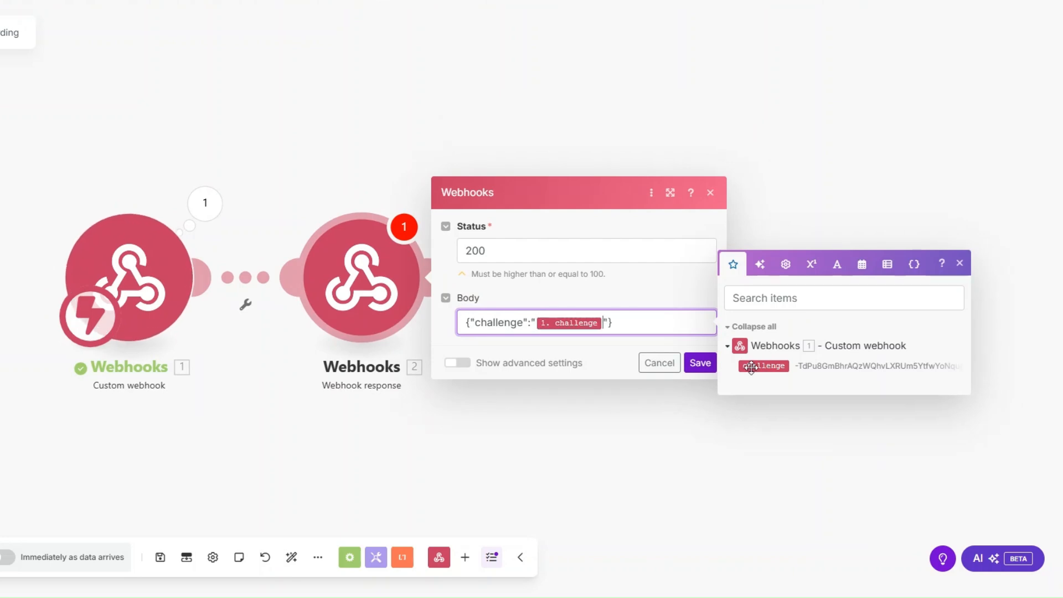
click(700, 363)
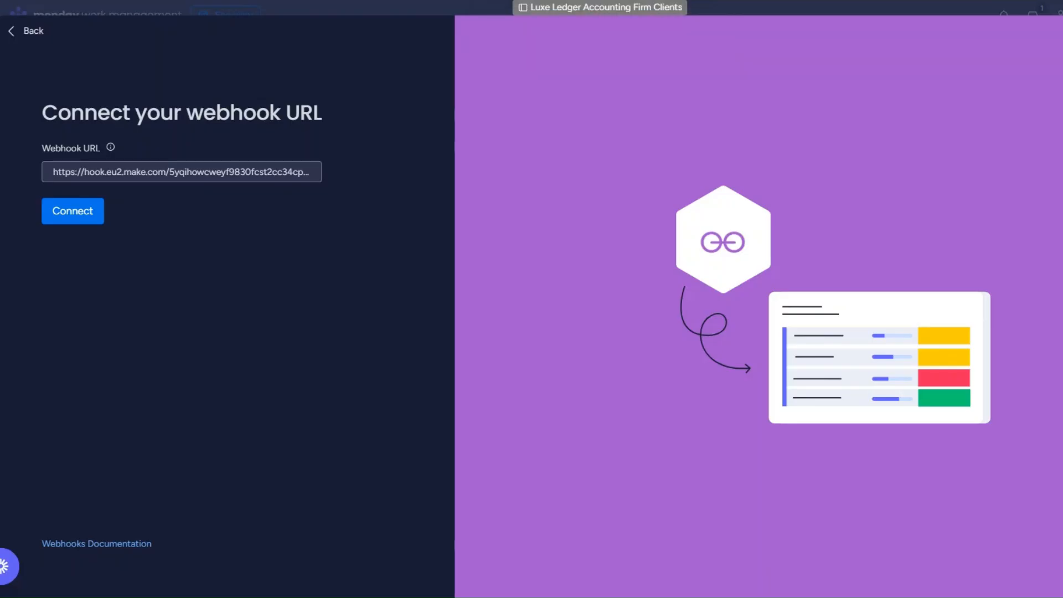
click(84, 218)
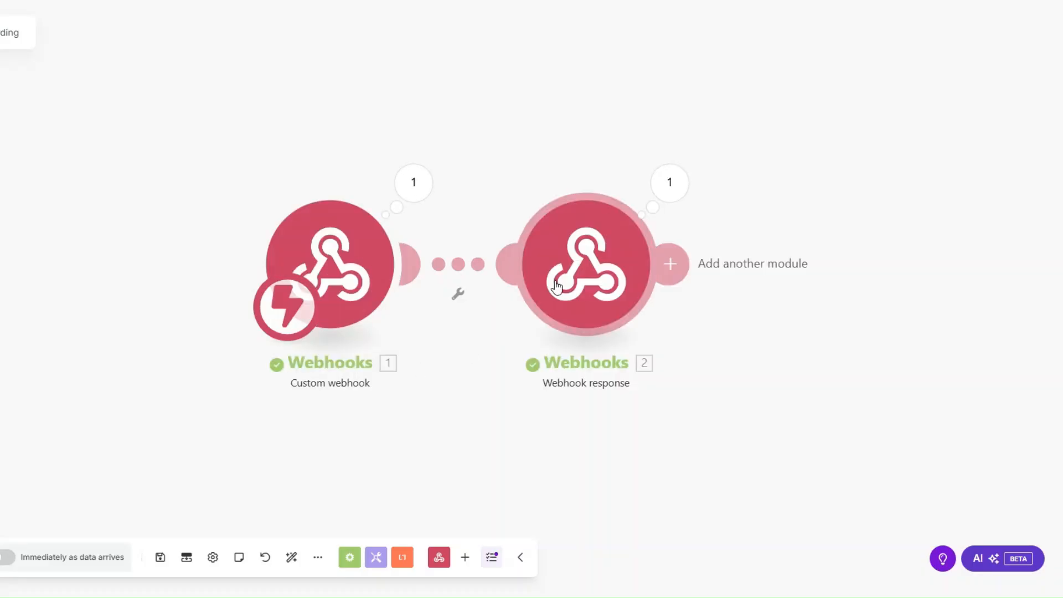
Delete the Webhook response module and run the scenario once to wait for data.
right_click(557, 287)
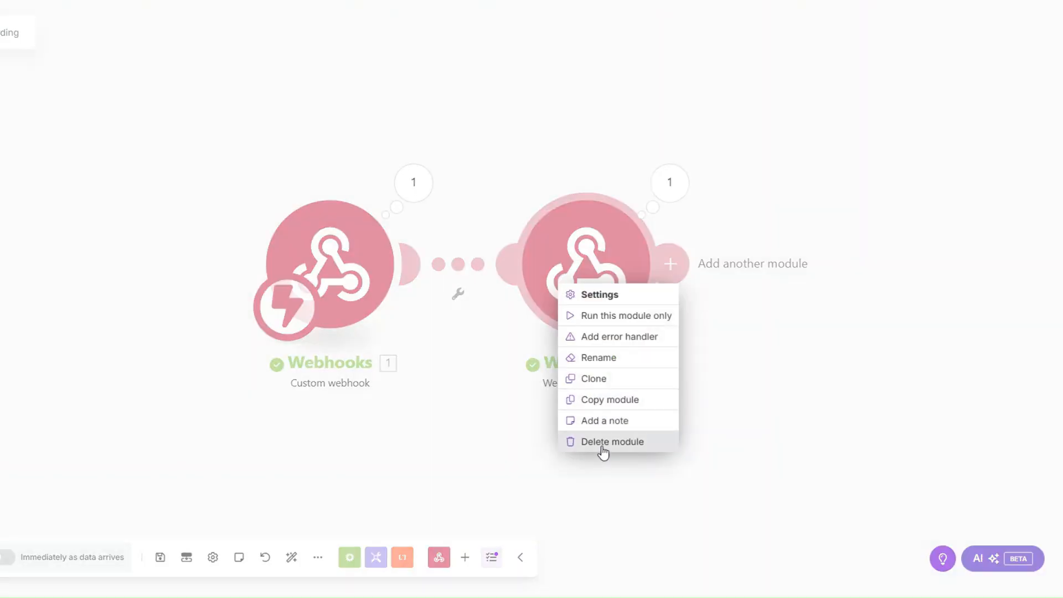
click(602, 442)
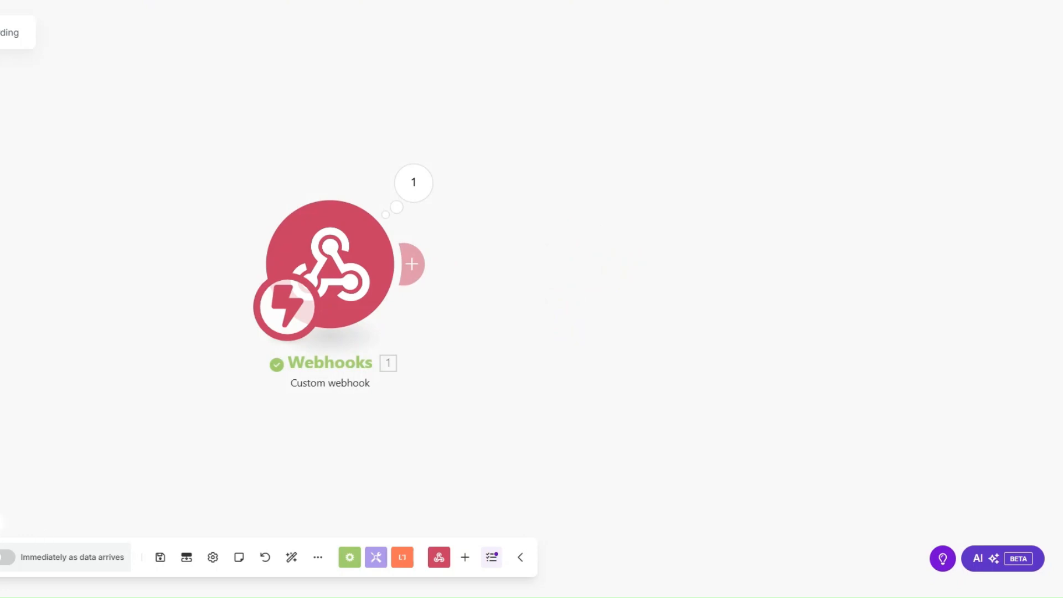
click(0, 558)
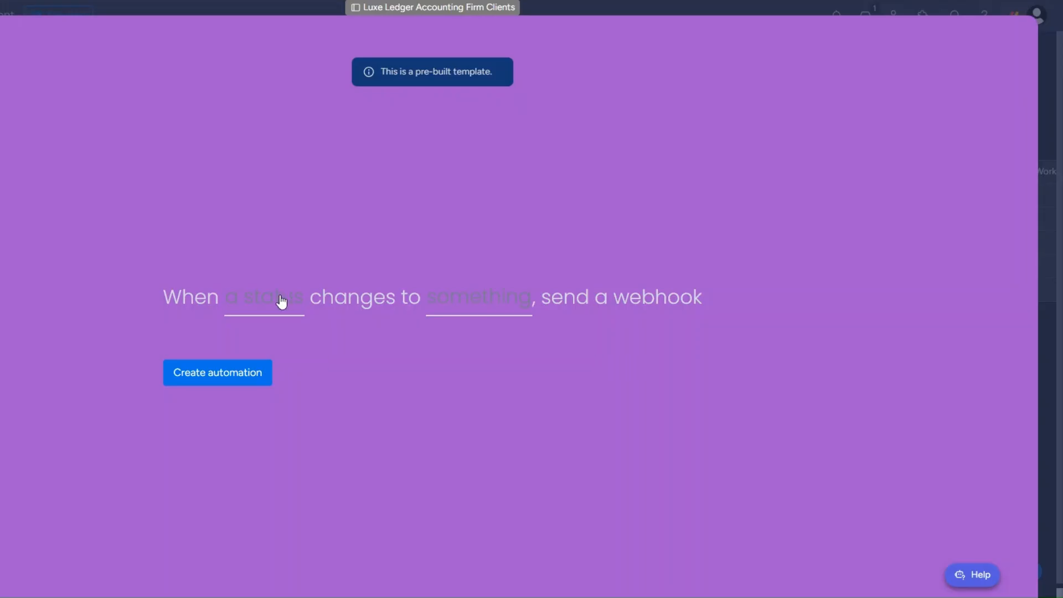
Create the monday.com automation sending a webhook when Status changes to ONBOARD.
click(279, 299)
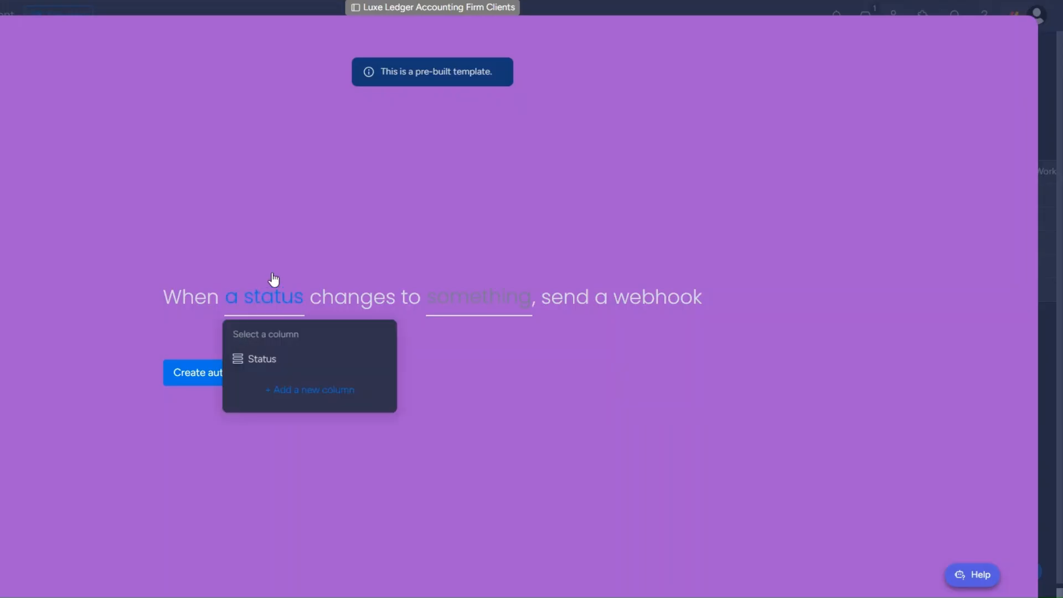
click(270, 360)
click(506, 293)
click(482, 404)
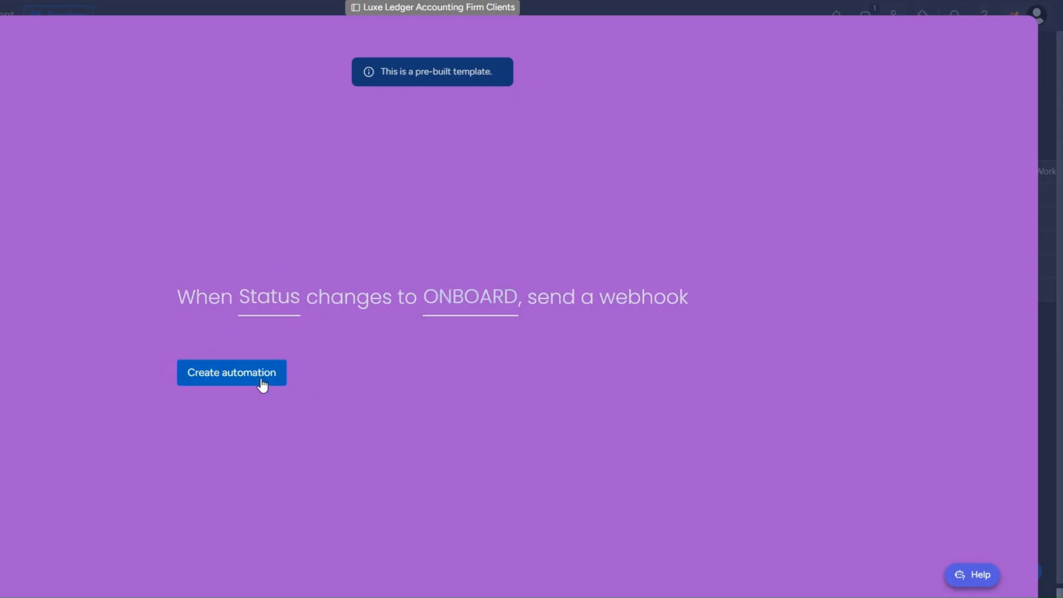
click(262, 385)
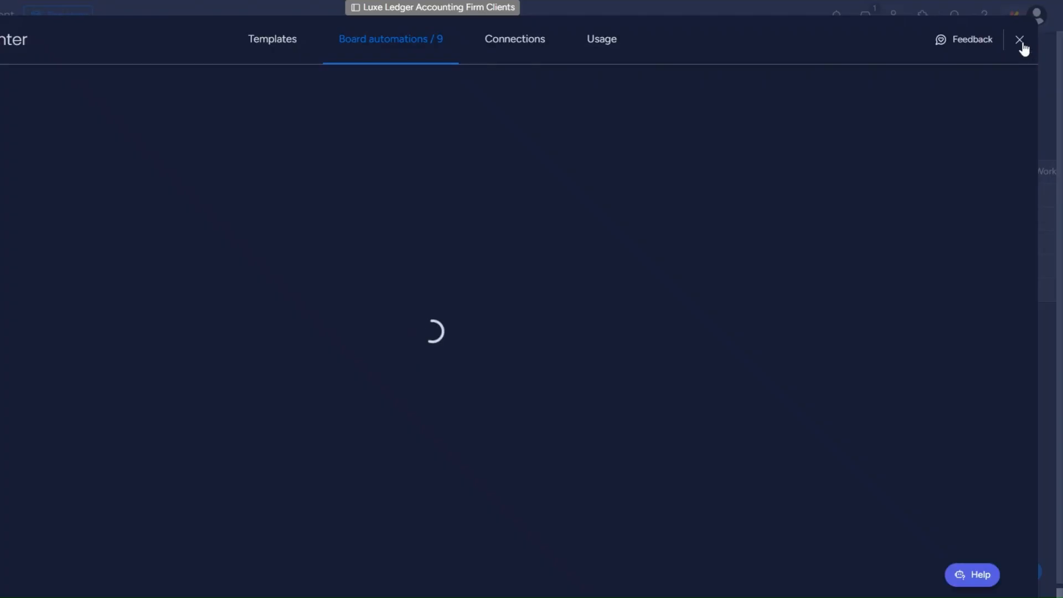
click(1025, 44)
click(277, 248)
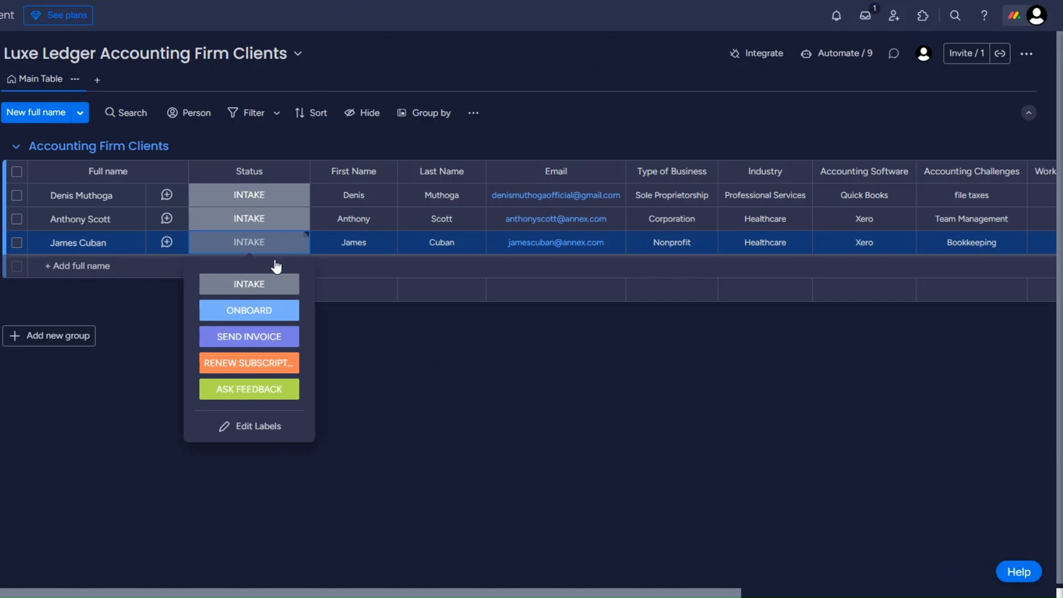
Set the last client's status to ONBOARD and inspect the webhook's event data, including pulseId.
click(267, 309)
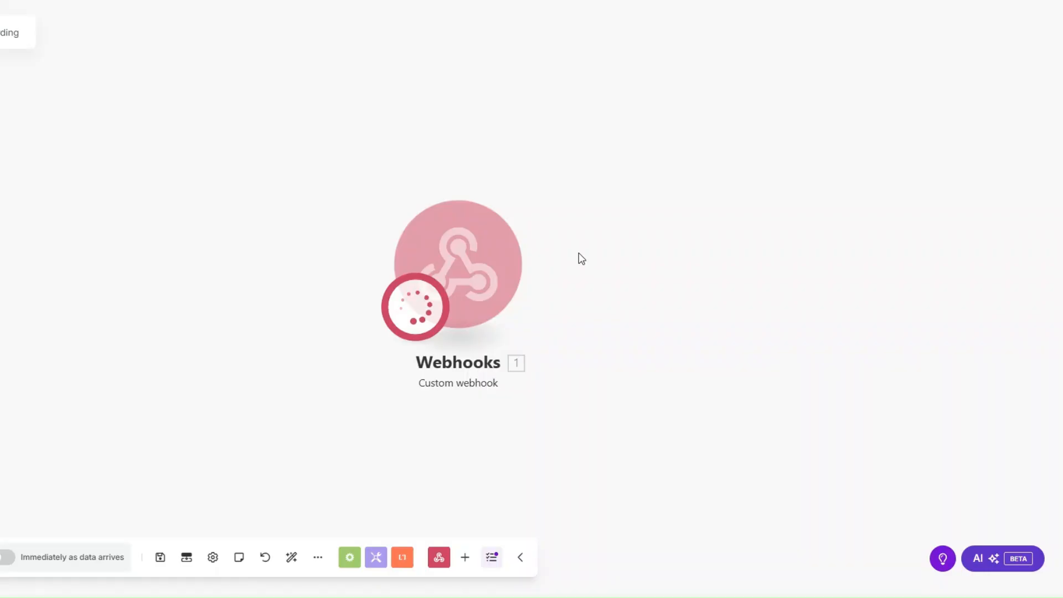
drag(484, 263, 204, 260)
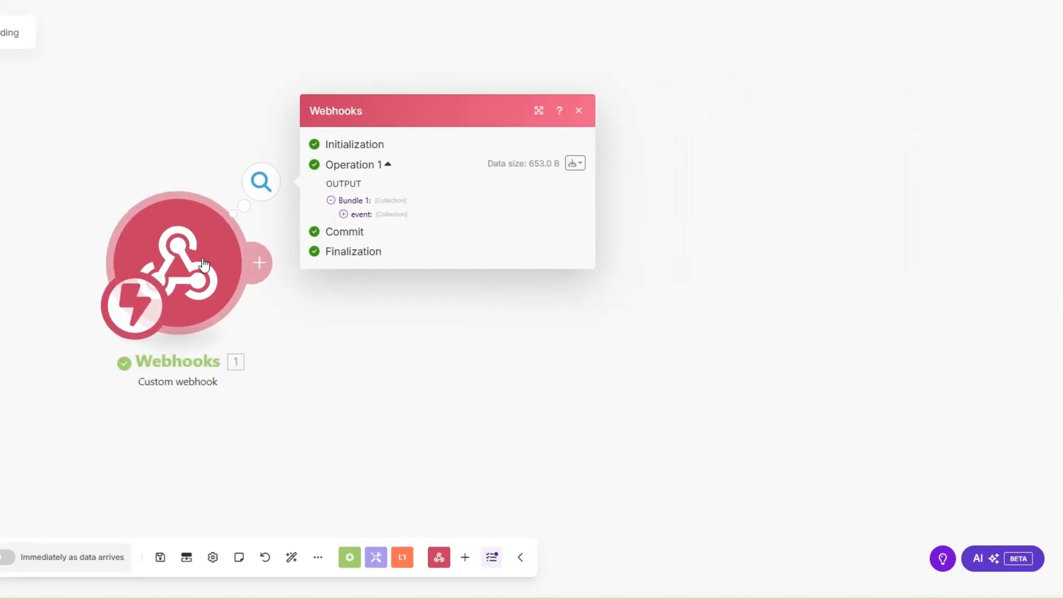
click(344, 214)
drag(408, 270, 483, 283)
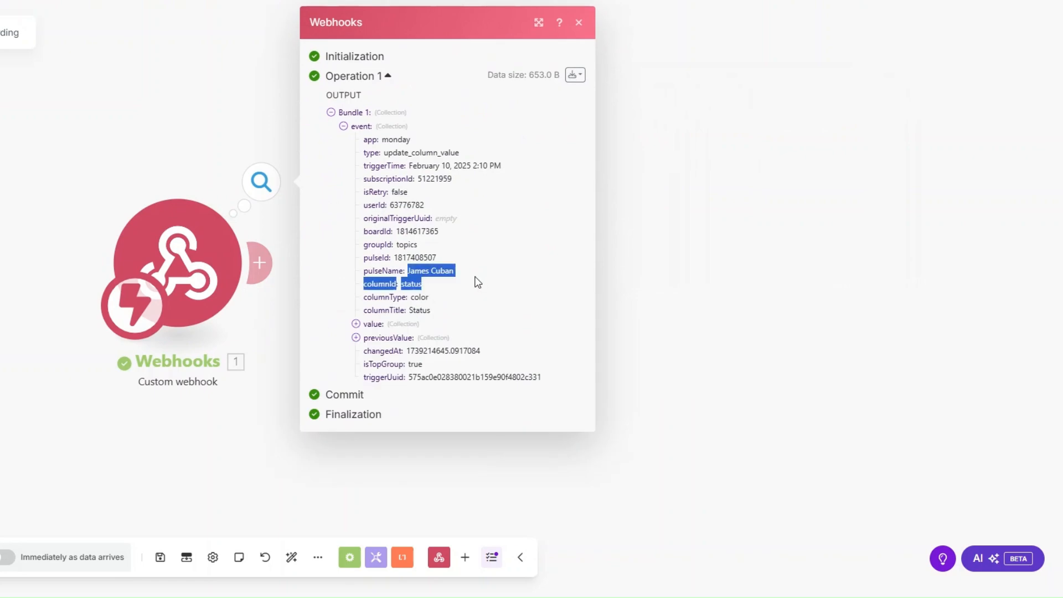
drag(392, 259, 435, 258)
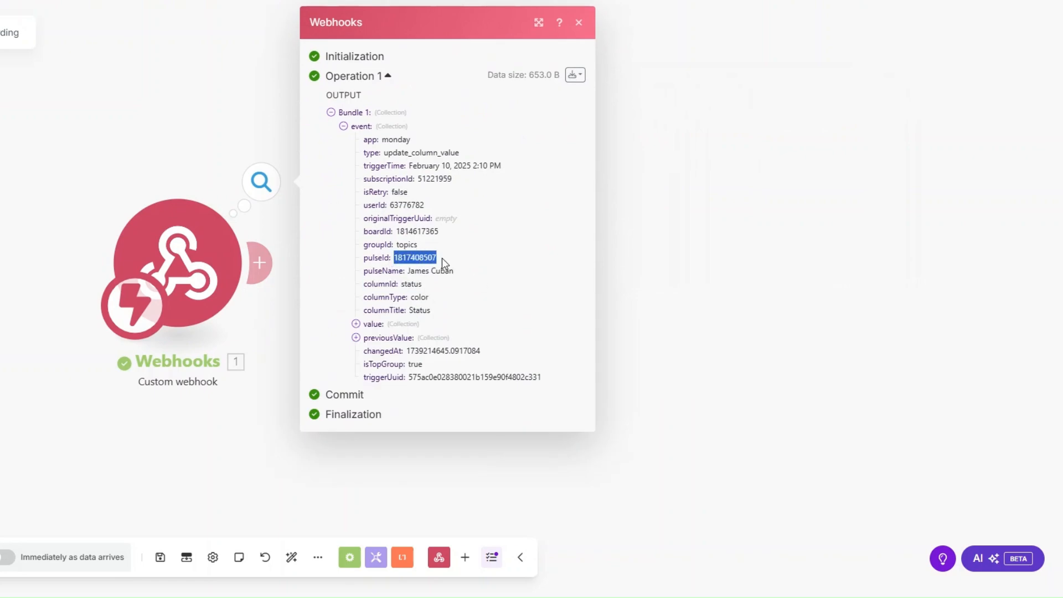
click(624, 292)
Add a Monday Get an Item step mapping pulseId to ID on the Luxe Ledger Accounting Firm Clients board.
click(425, 270)
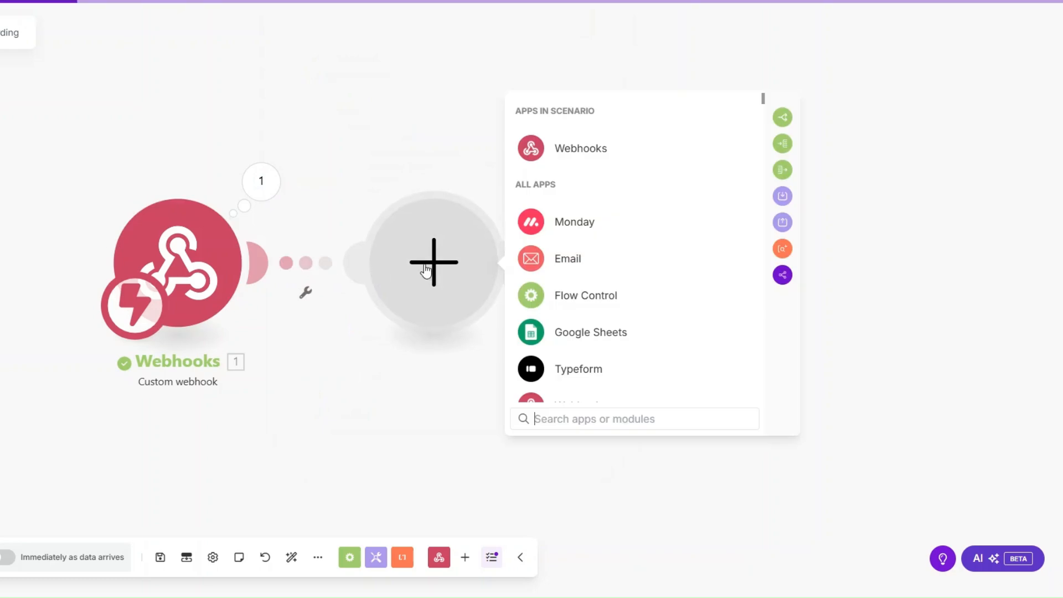
click(576, 229)
text(m)
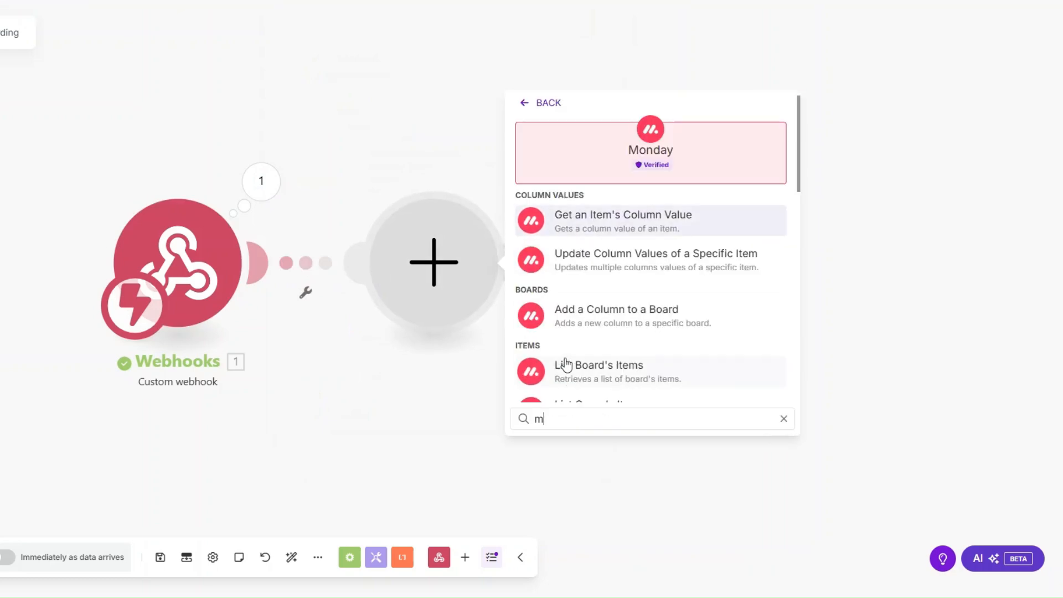
key(BackSpace)
text(get an)
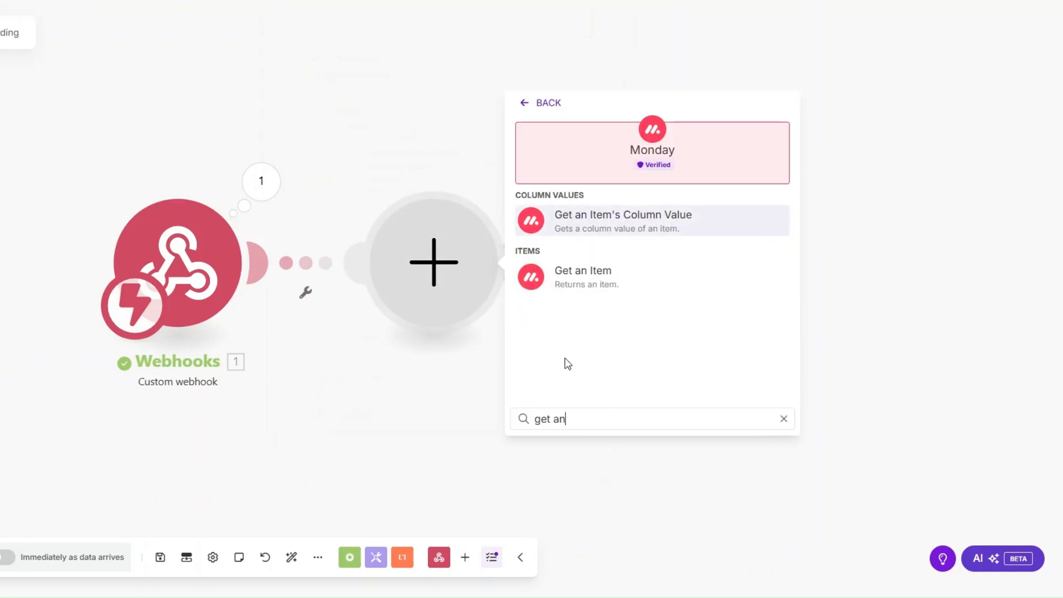
click(579, 271)
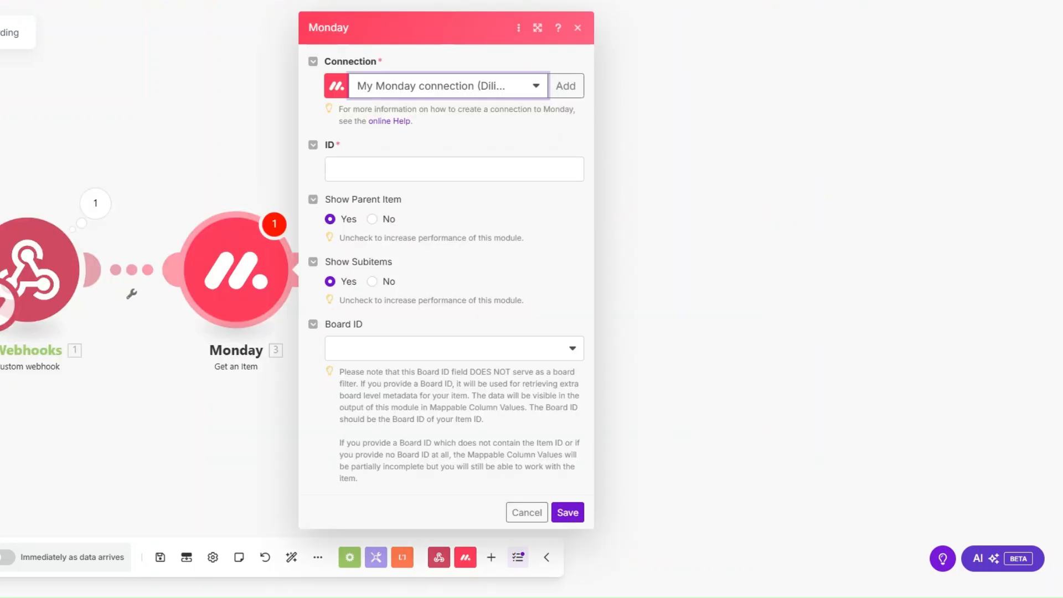
click(389, 168)
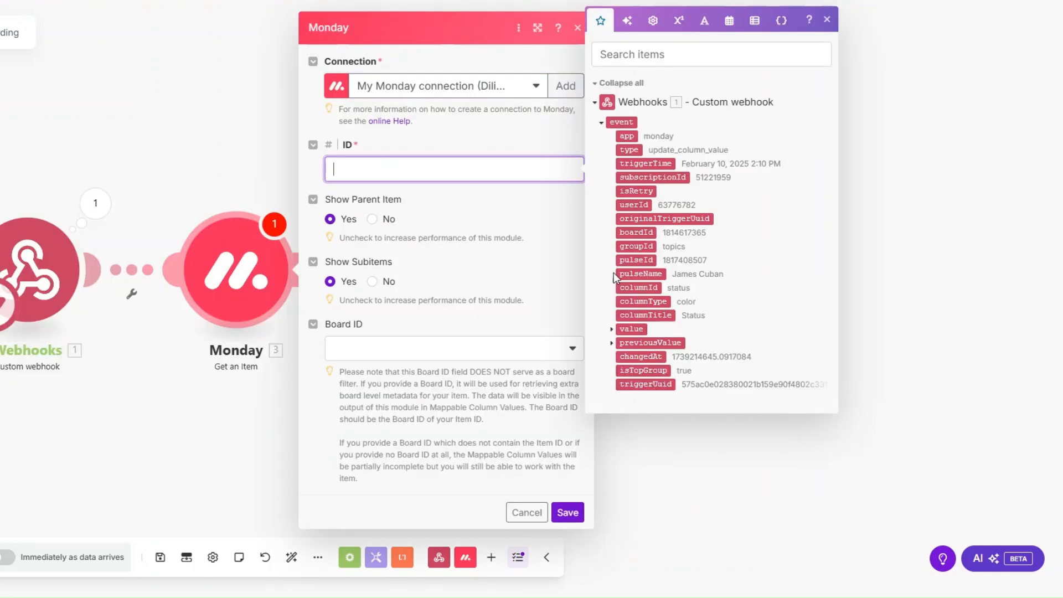
click(631, 261)
click(360, 348)
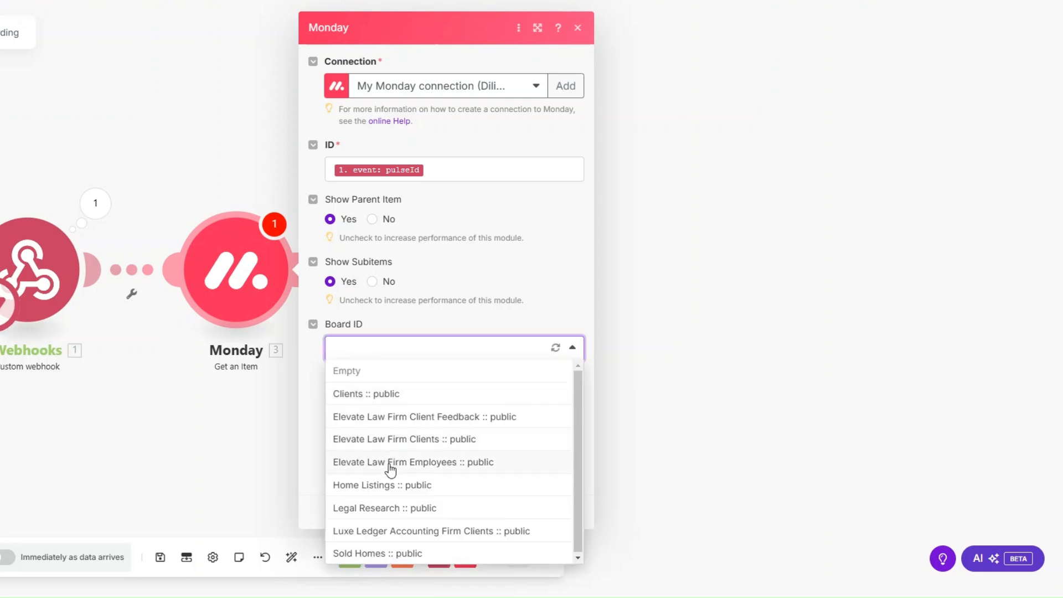
click(395, 526)
click(568, 508)
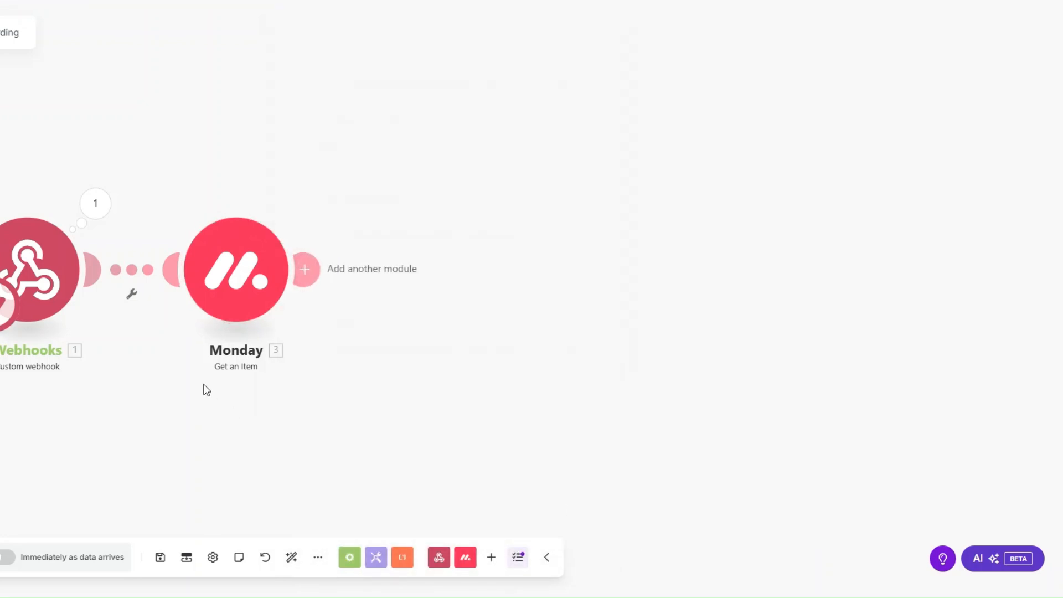
Run only the Monday Get an Item module using the pasted pulseId.
right_click(240, 282)
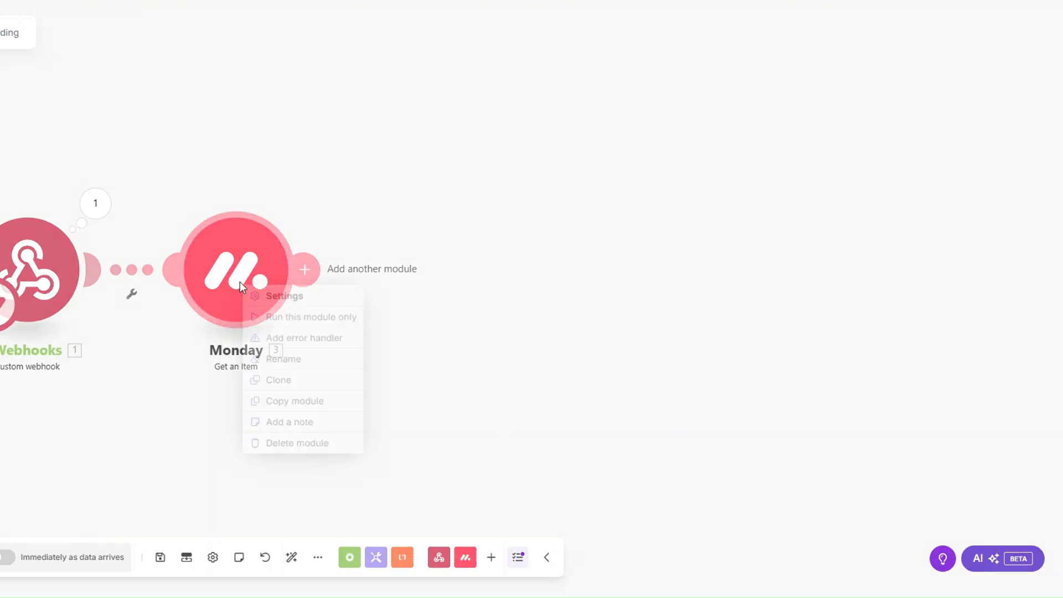
click(288, 318)
click(384, 347)
key(ctrl+v)
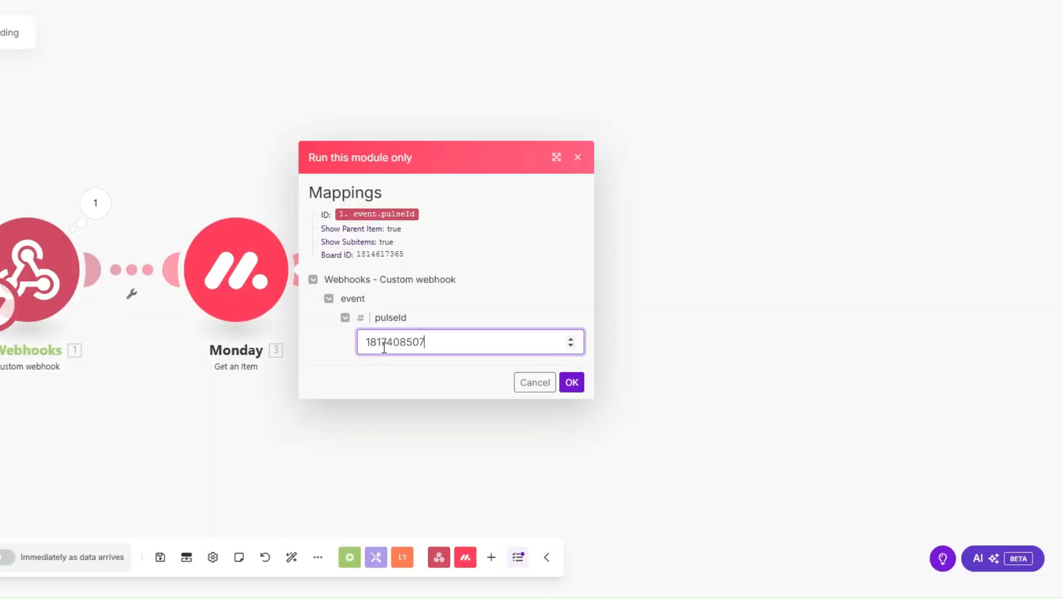
click(573, 387)
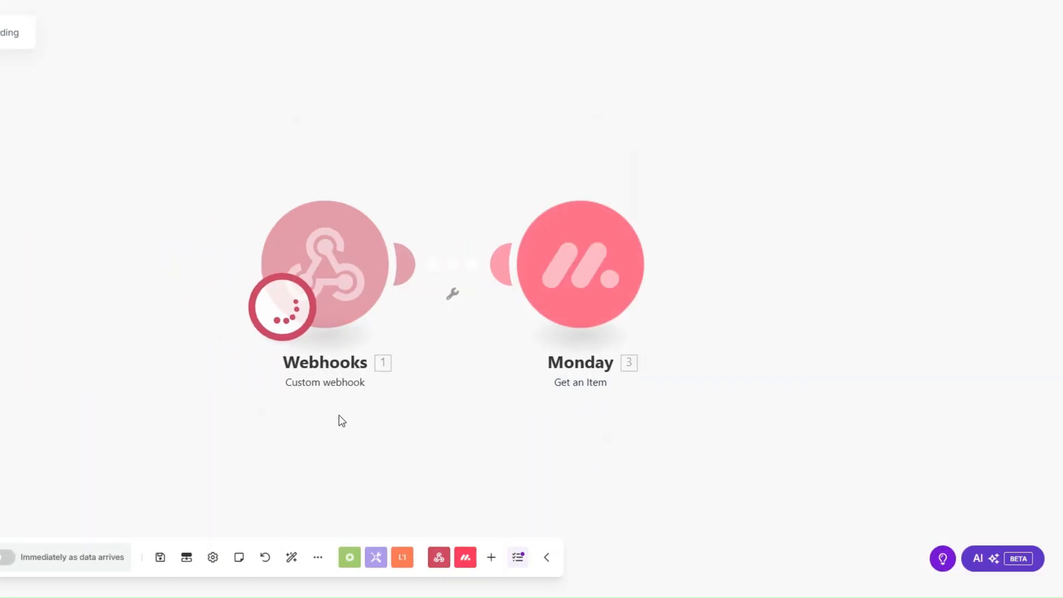
Review the returned client details, such as email and answers from Type of Business onward.
click(445, 400)
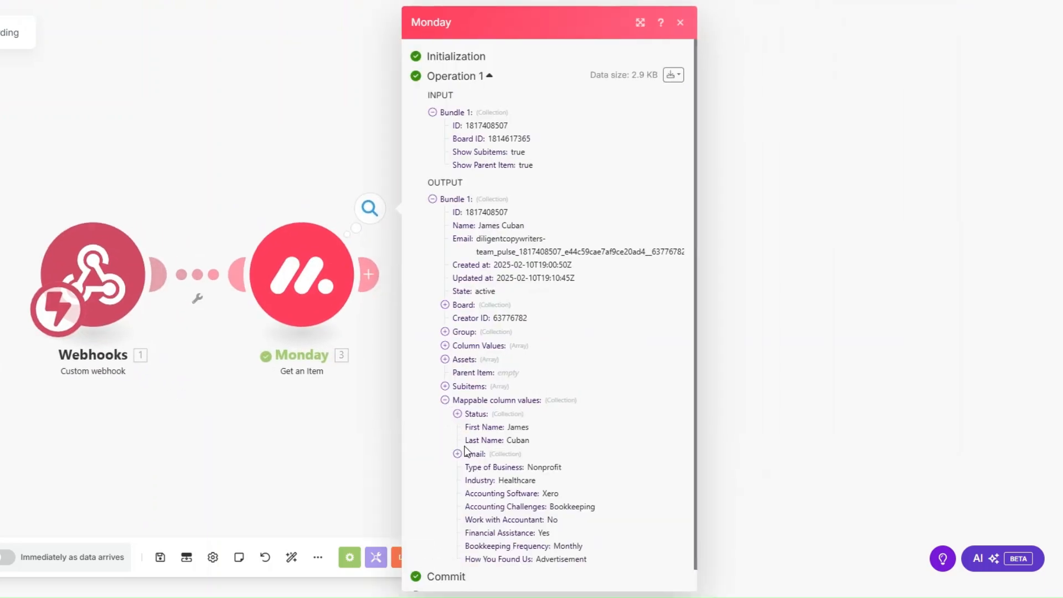
click(457, 453)
scroll(546, 387, down, 1)
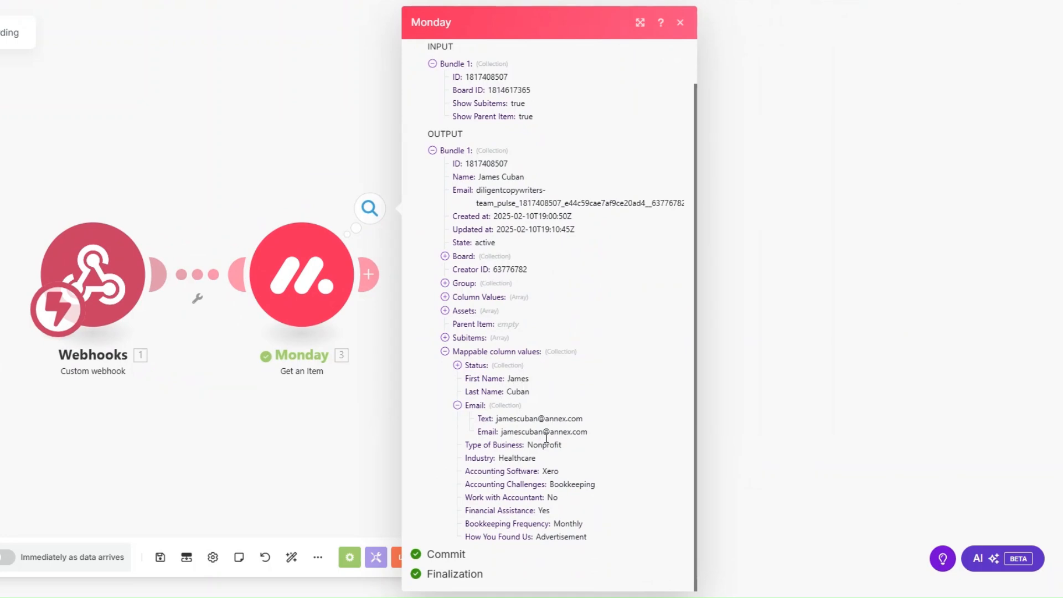
drag(527, 446, 589, 533)
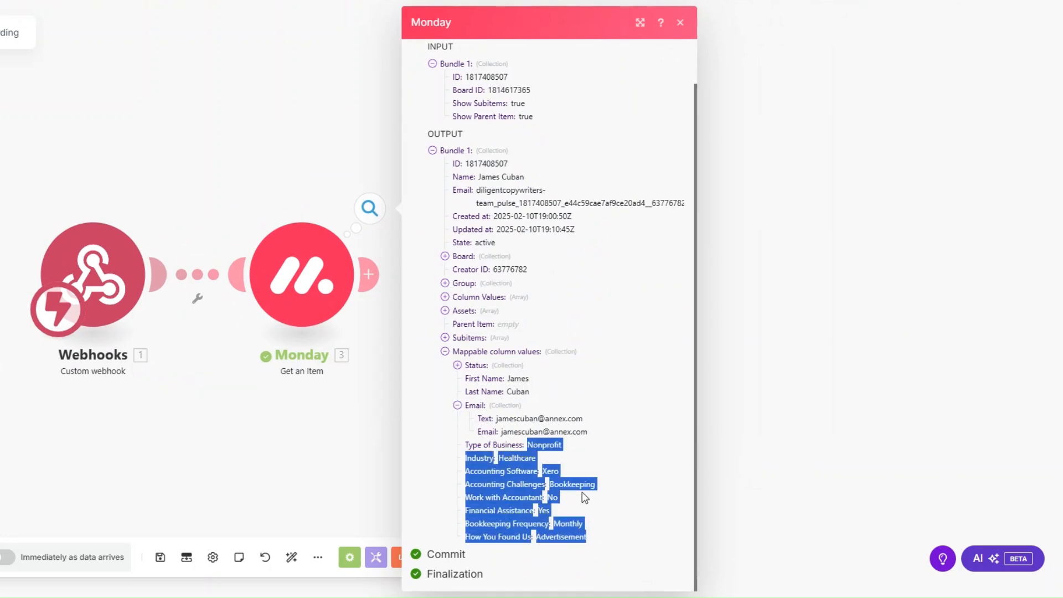
click(323, 454)
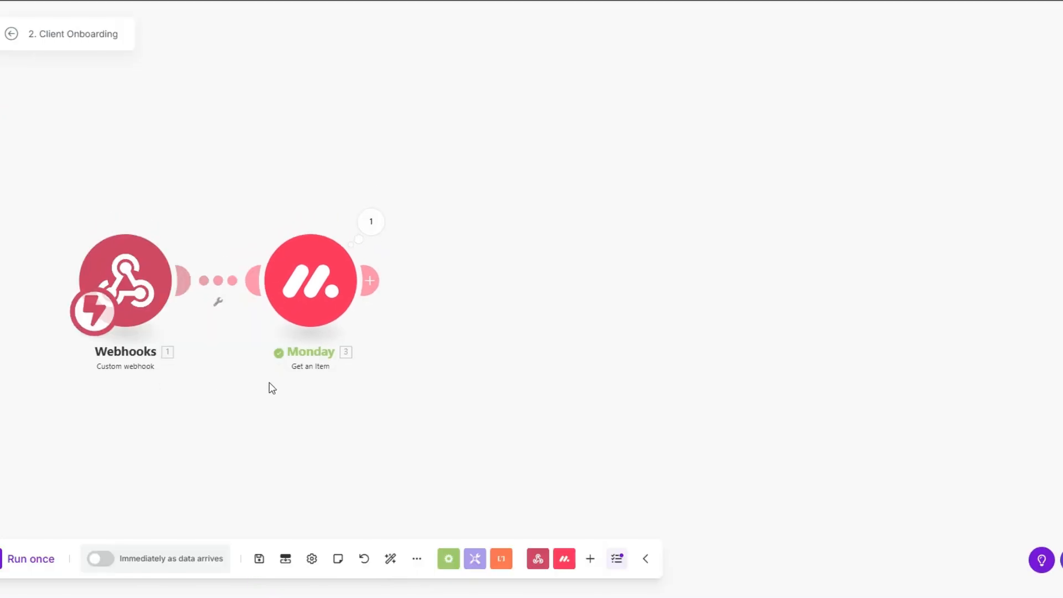
drag(370, 280, 445, 288)
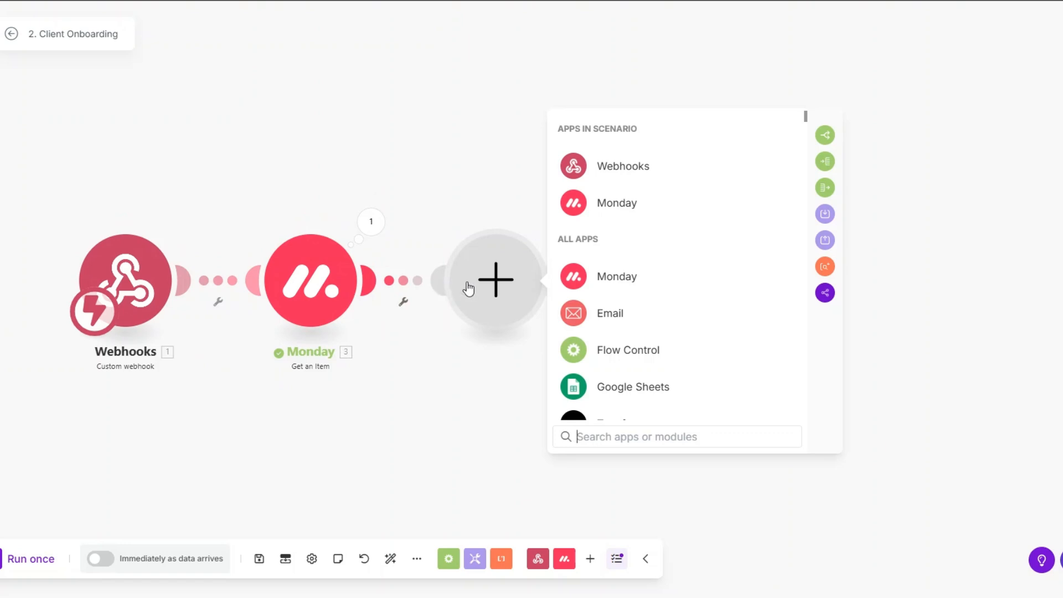
Add a Calendly Create a Scheduling Link step using the Onboarding Call event type.
scroll(604, 327, down, 5)
click(614, 313)
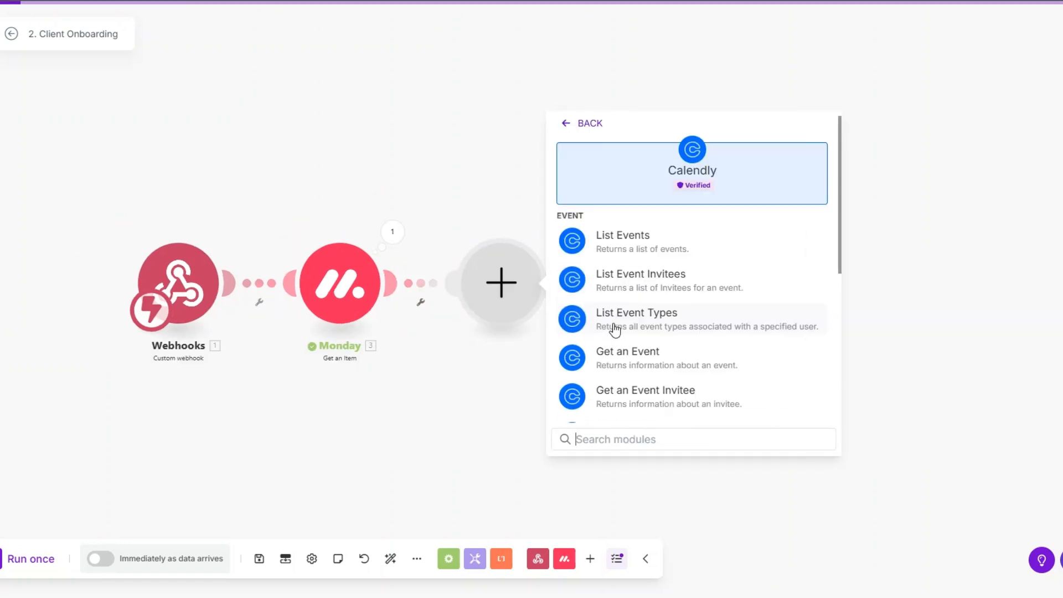
scroll(621, 343, down, 2)
key(Escape)
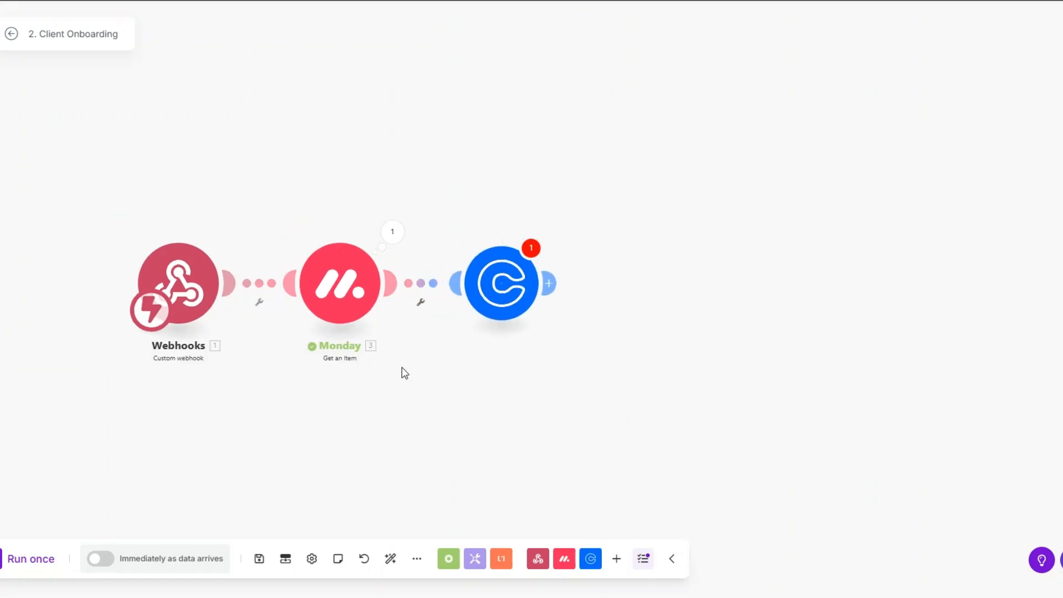
click(482, 295)
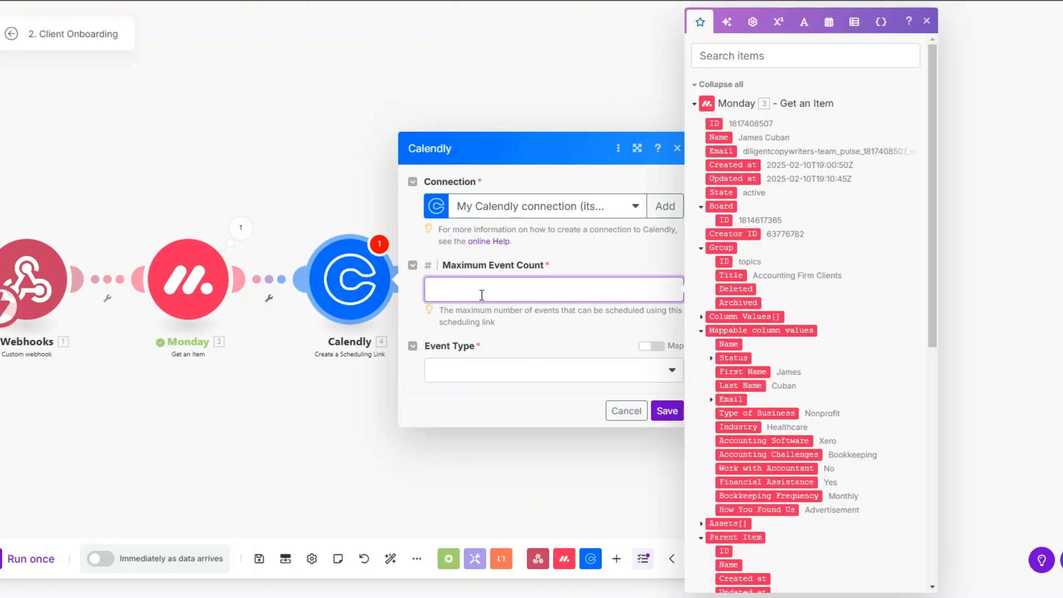
click(483, 372)
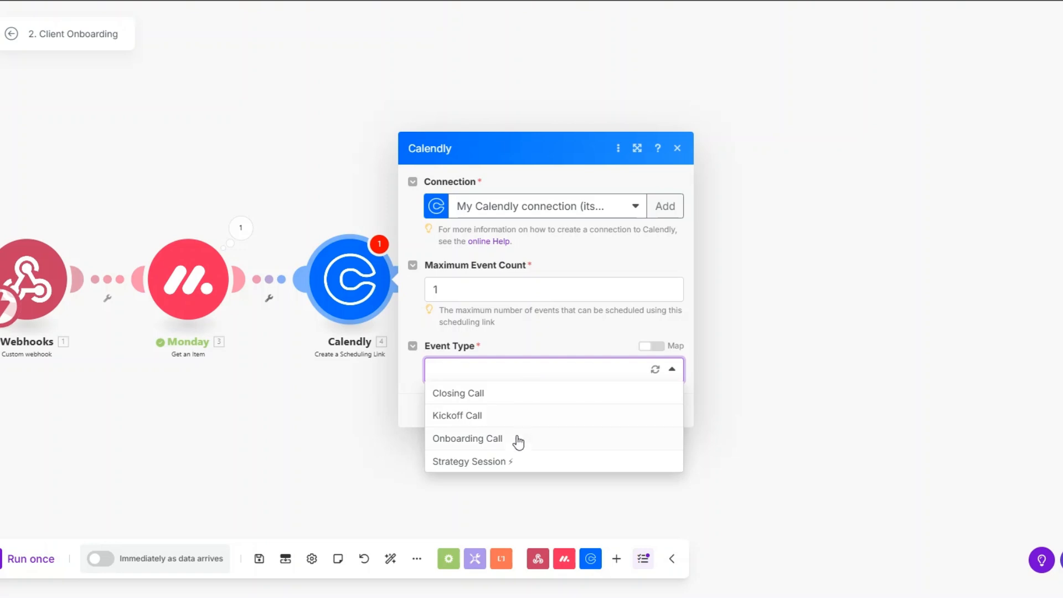
click(516, 441)
click(667, 411)
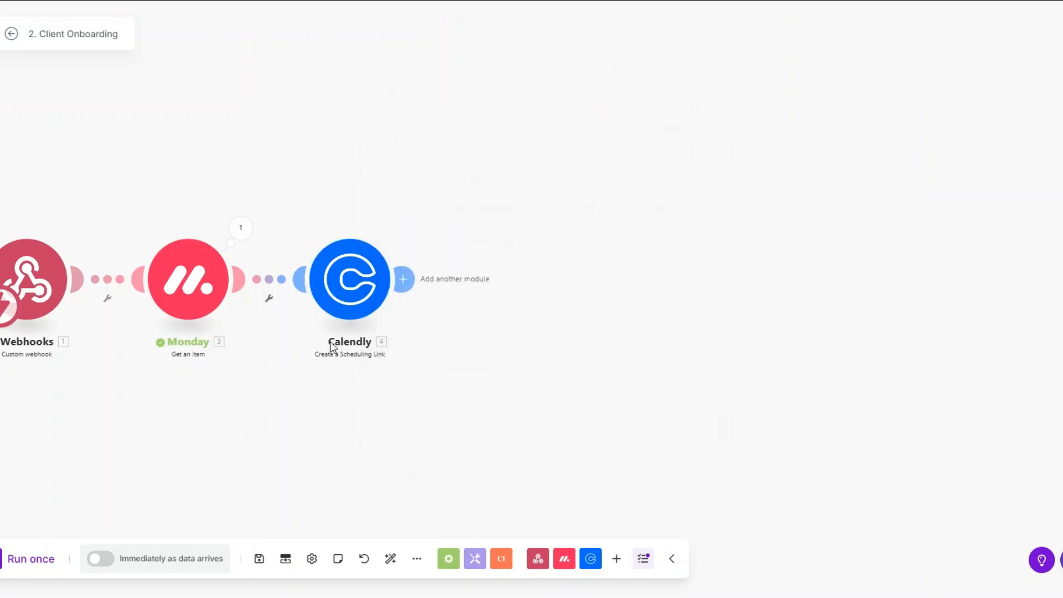
Rename the Calendly module to 'Onboarding Call'.
right_click(356, 272)
click(404, 346)
text(O)
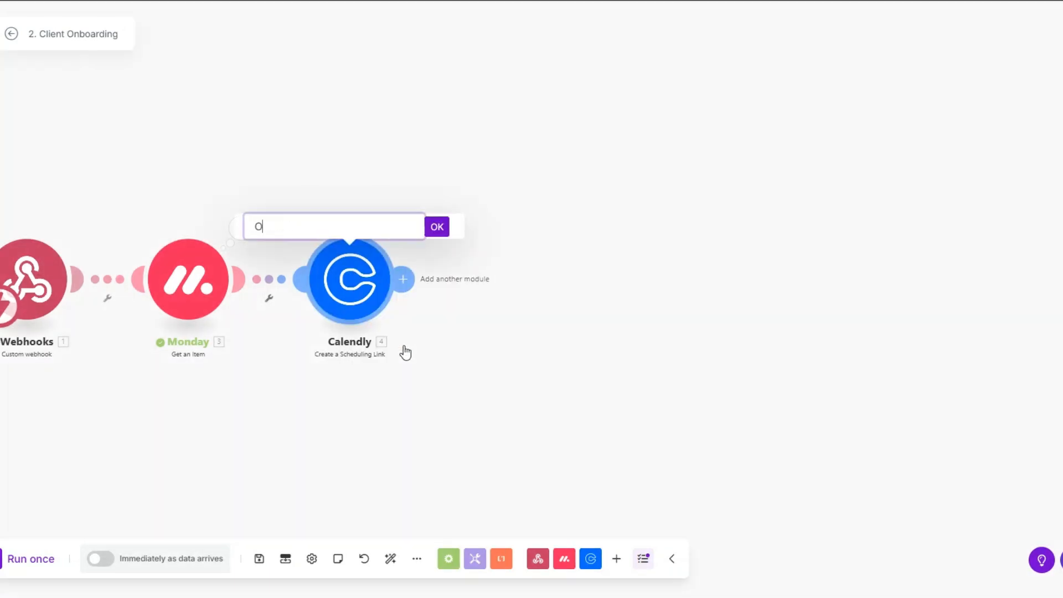
text(nboarding Call)
key(Return)
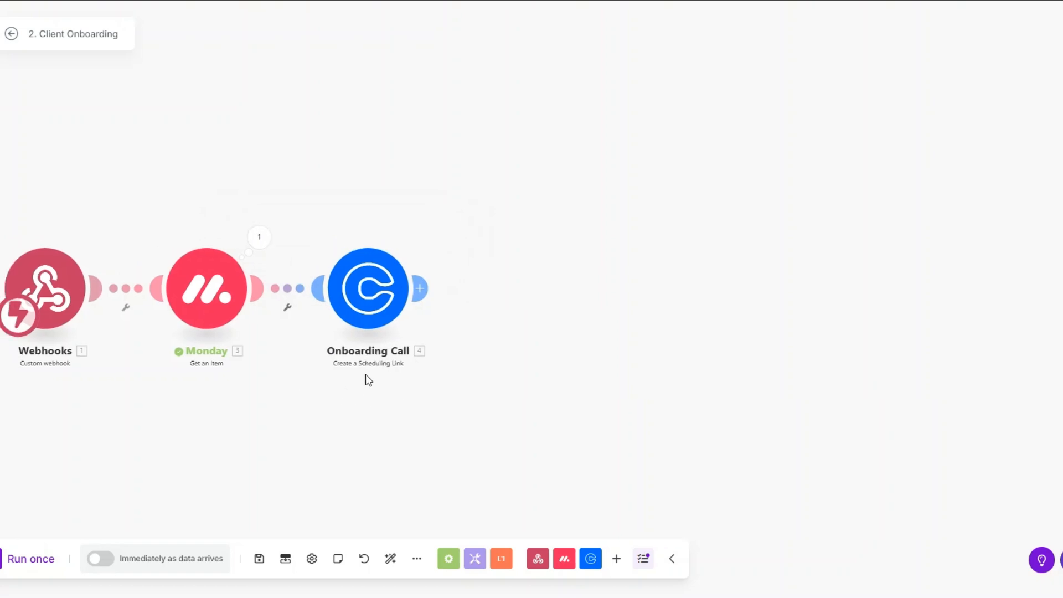
click(419, 288)
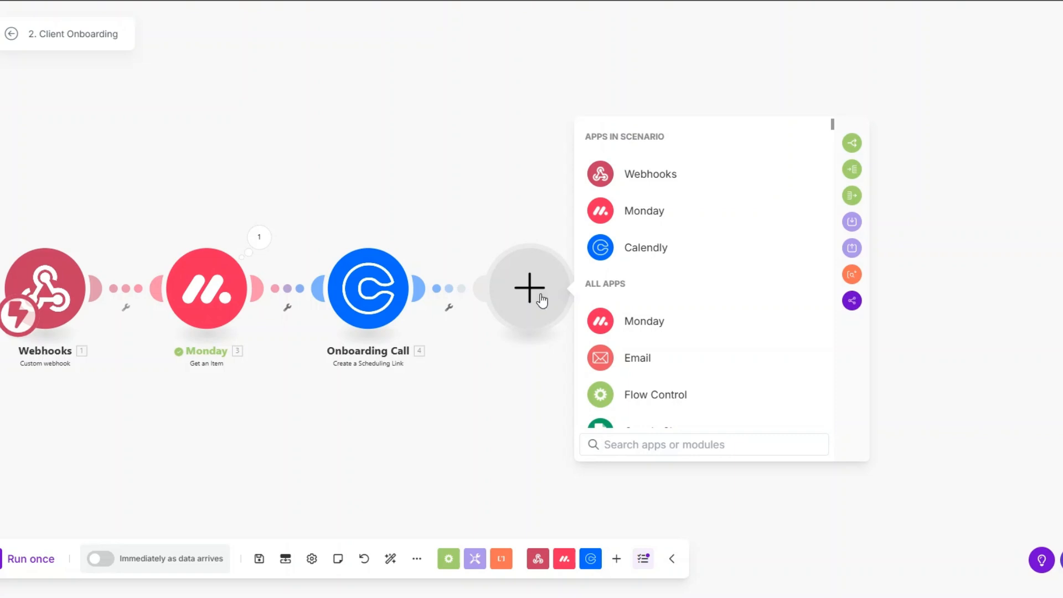
Add a Google Drive Create a Folder step in Files, named First Name plus "'s Folder".
scroll(587, 321, down, 8)
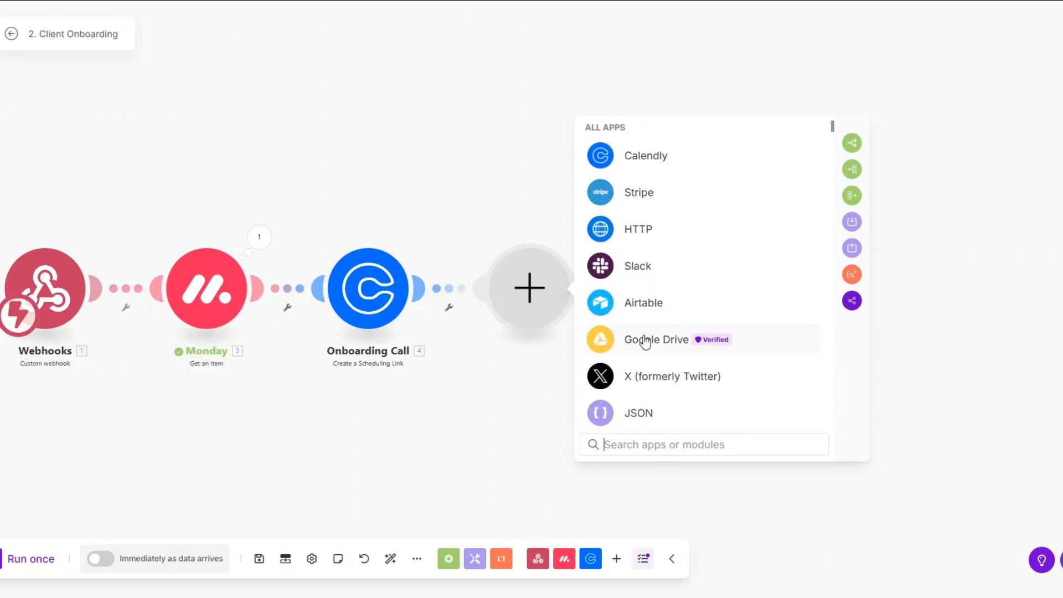
click(646, 339)
scroll(646, 332, down, 5)
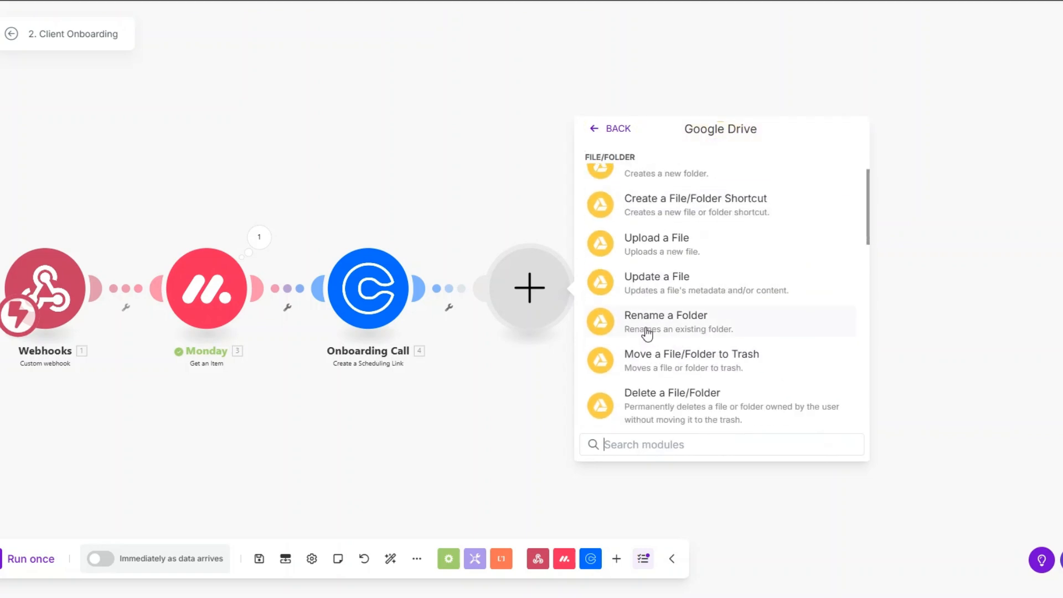
scroll(647, 334, down, 3)
scroll(647, 334, up, 8)
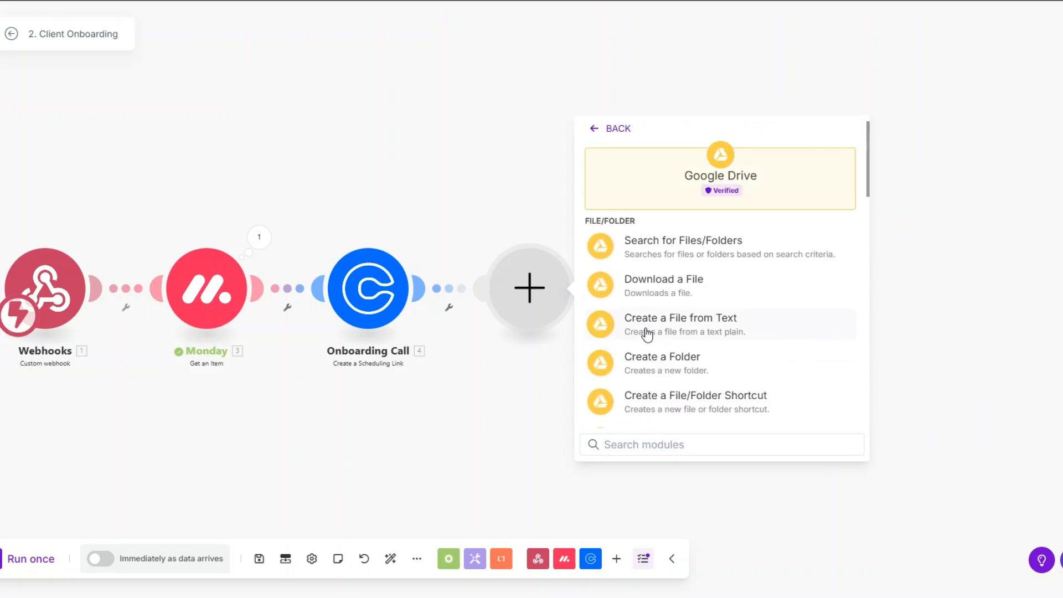
click(653, 363)
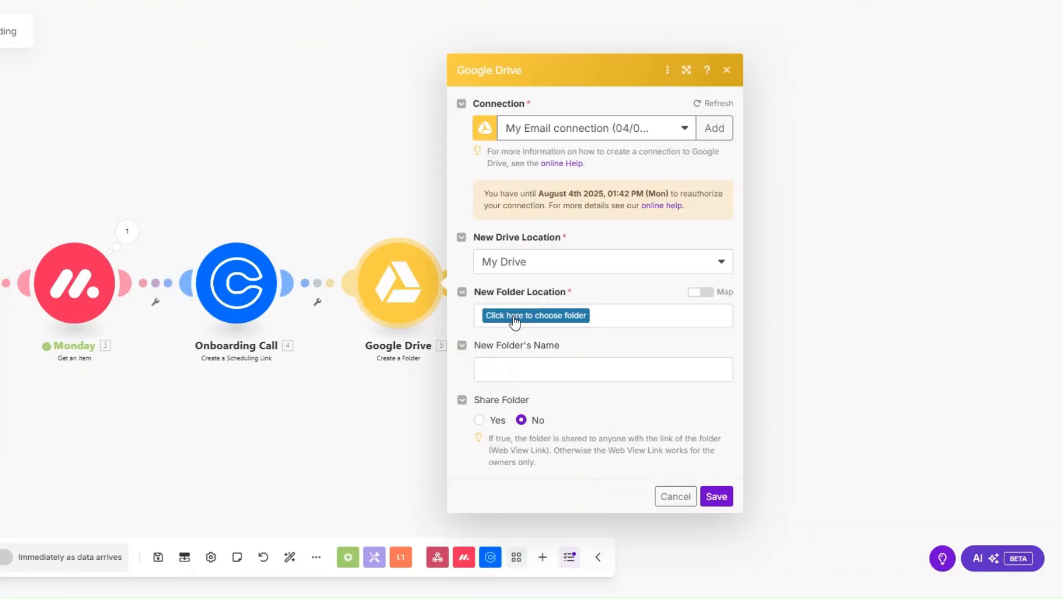
click(515, 318)
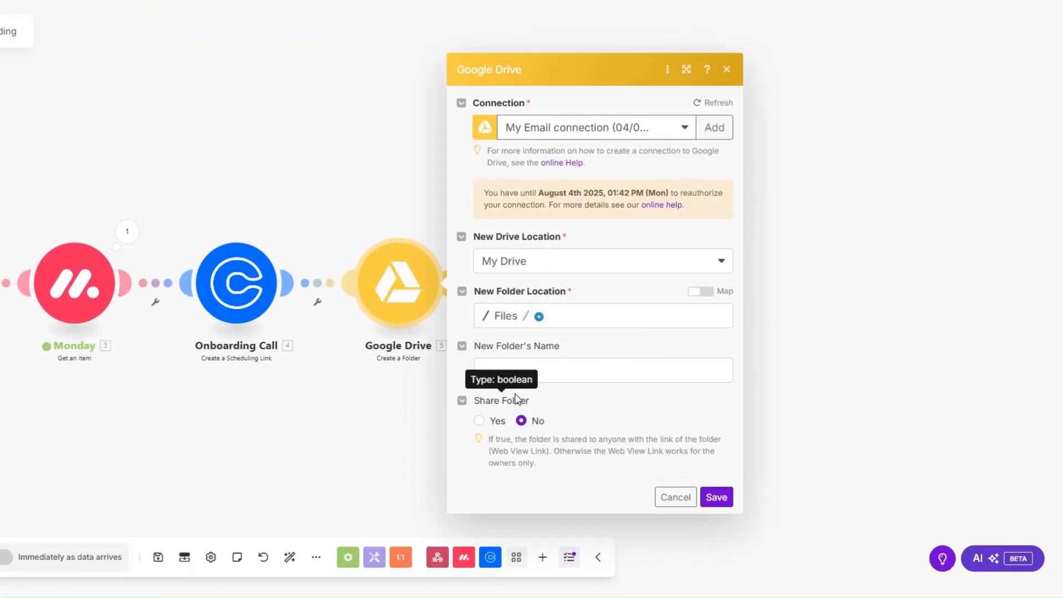
click(515, 374)
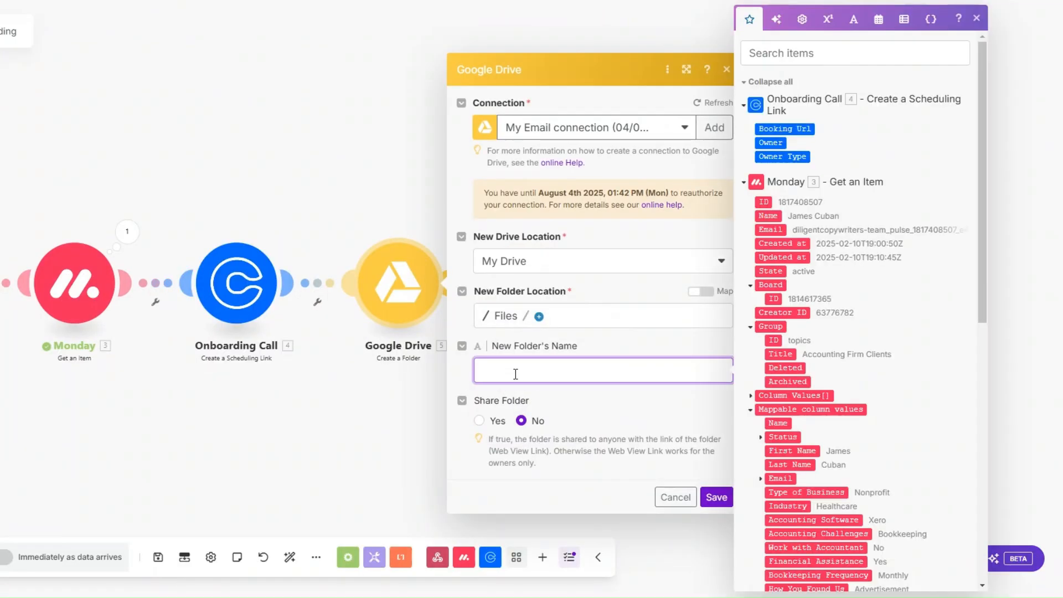
scroll(798, 232, down, 2)
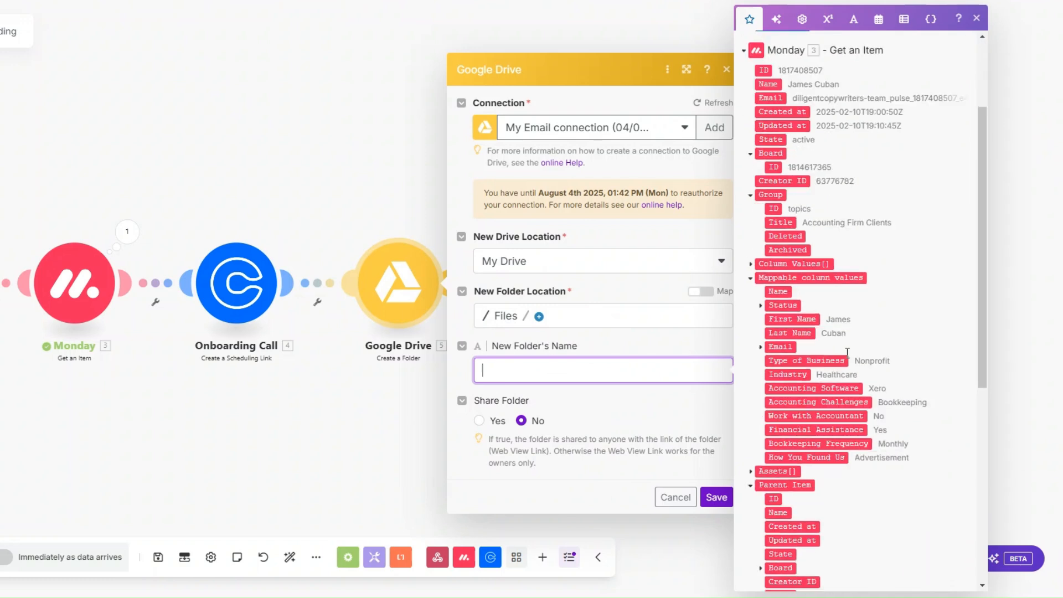
click(792, 320)
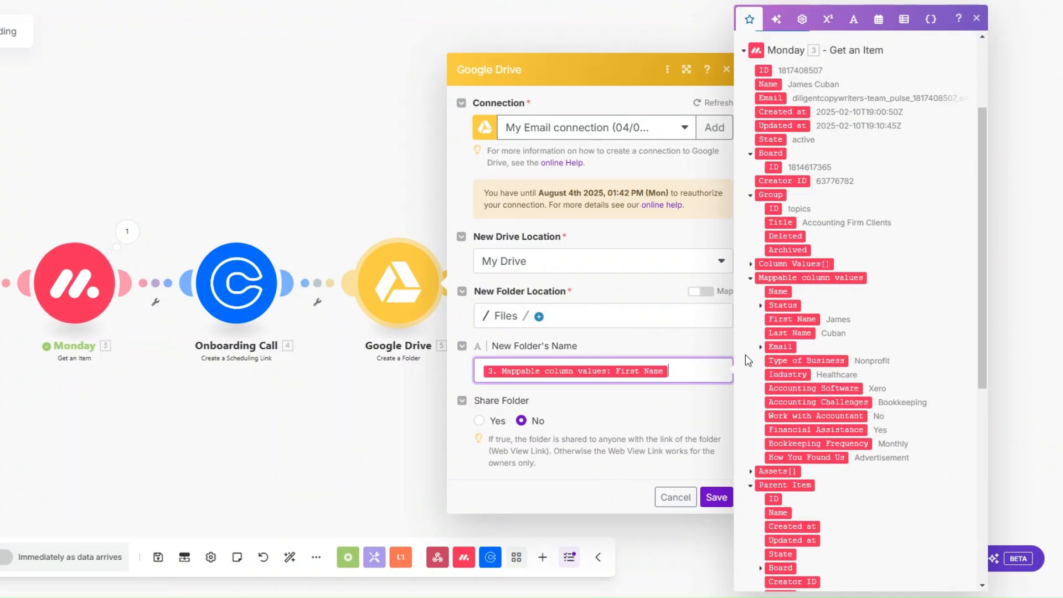
text('s Folder)
key(Escape)
Rename the Google Drive module to 'Client Folder'.
right_click(396, 280)
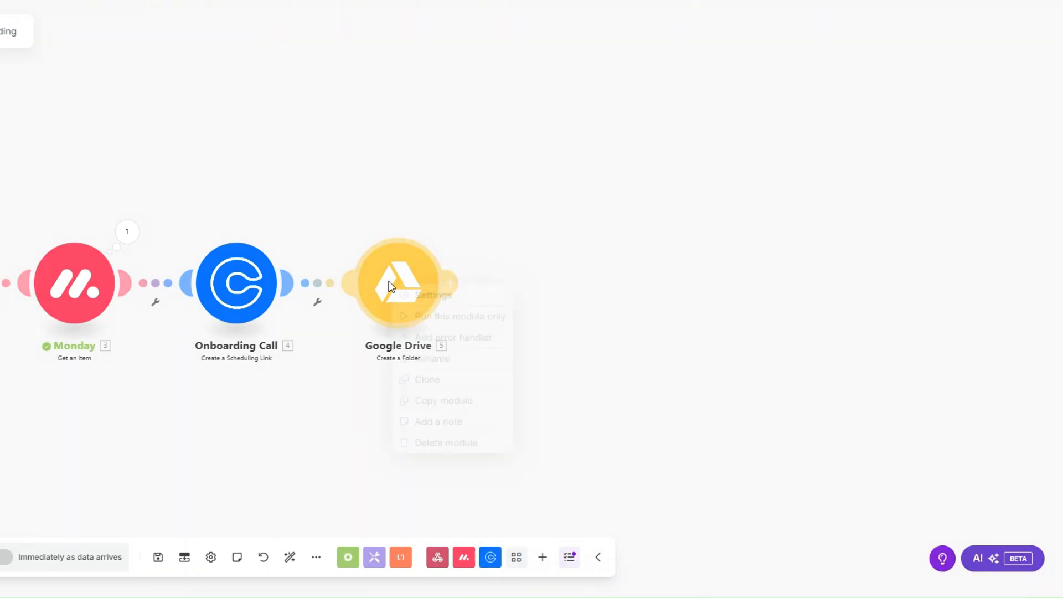
click(434, 356)
text(Cl)
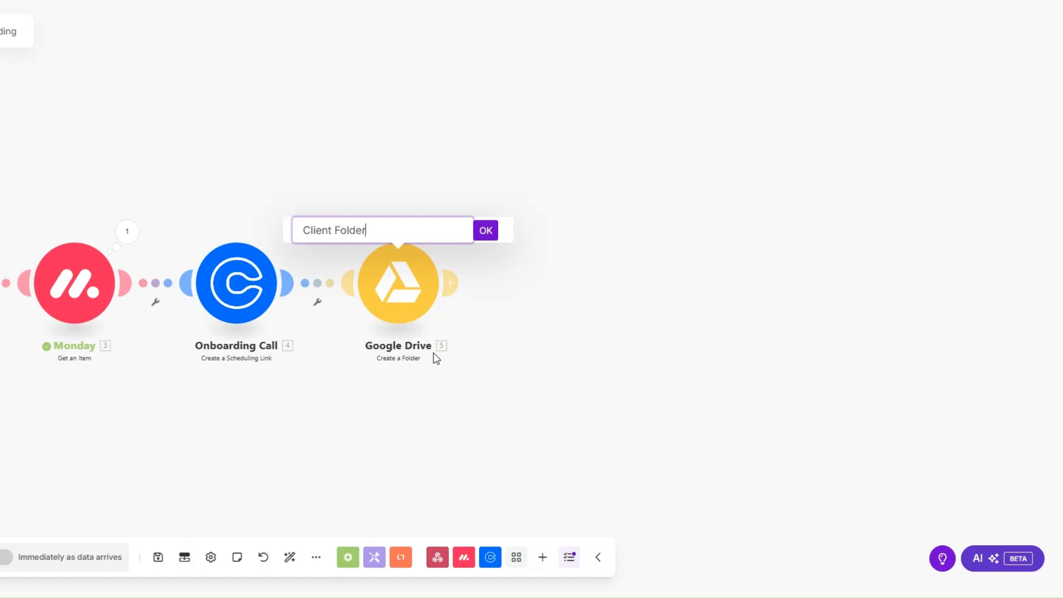
text(ient Folder)
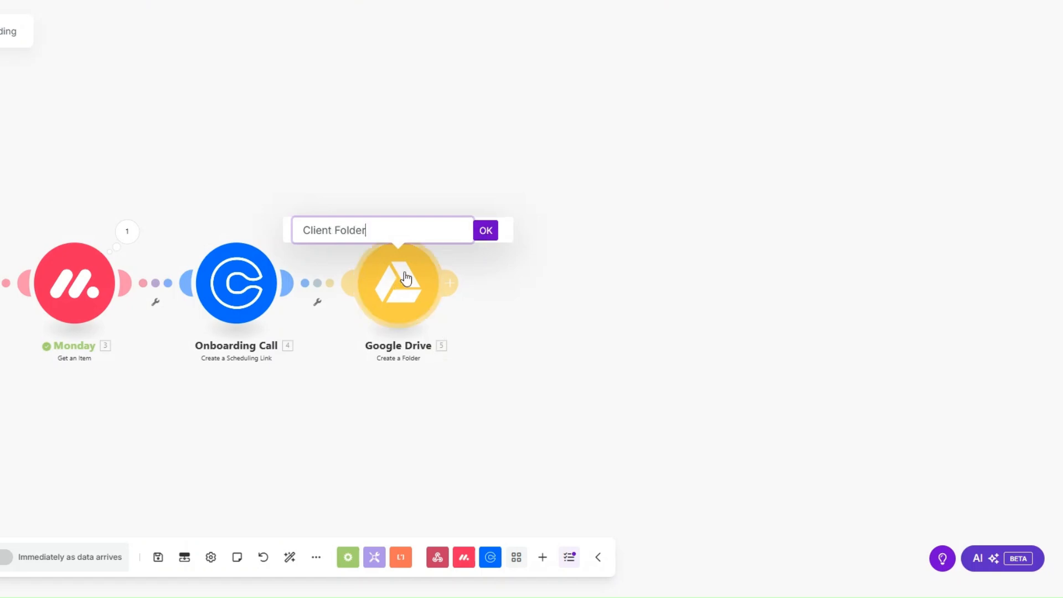
click(486, 232)
click(541, 292)
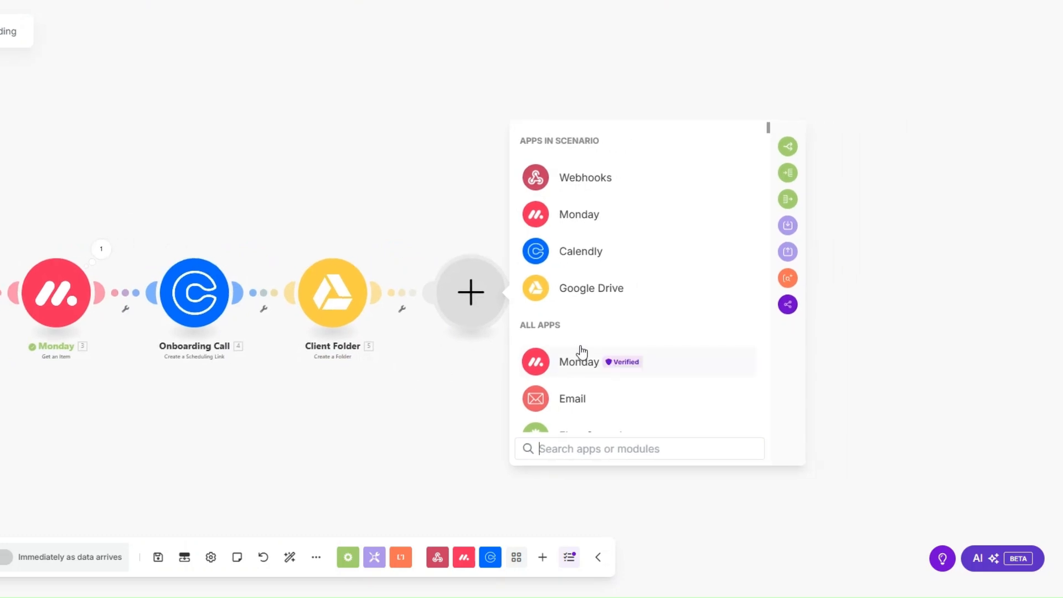
Add the PandaDoc Create a Document module, closing the new-connection setup without creating one.
scroll(581, 352, down, 3)
text(panda)
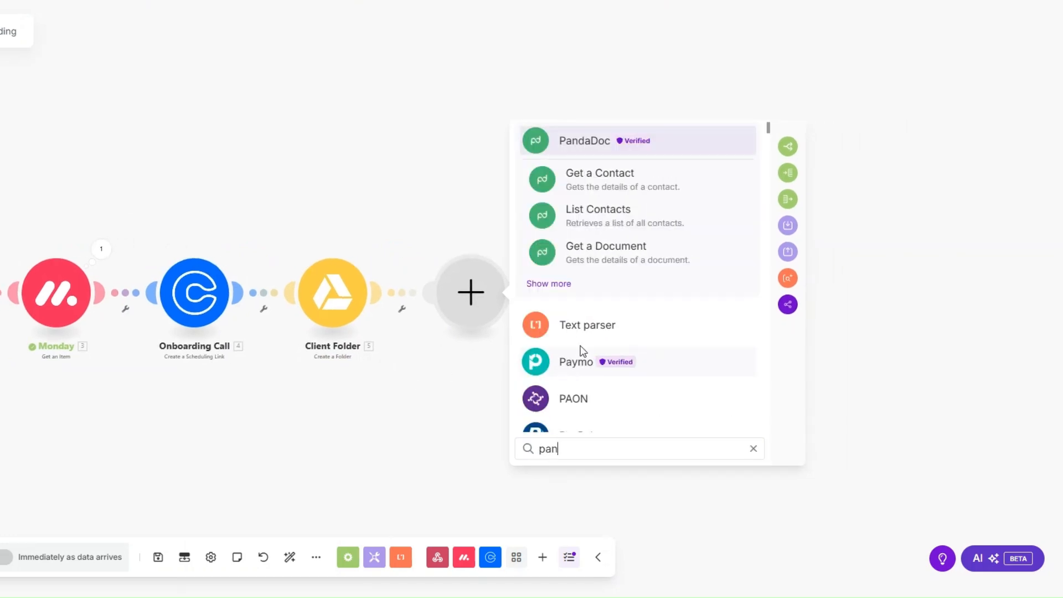
click(593, 154)
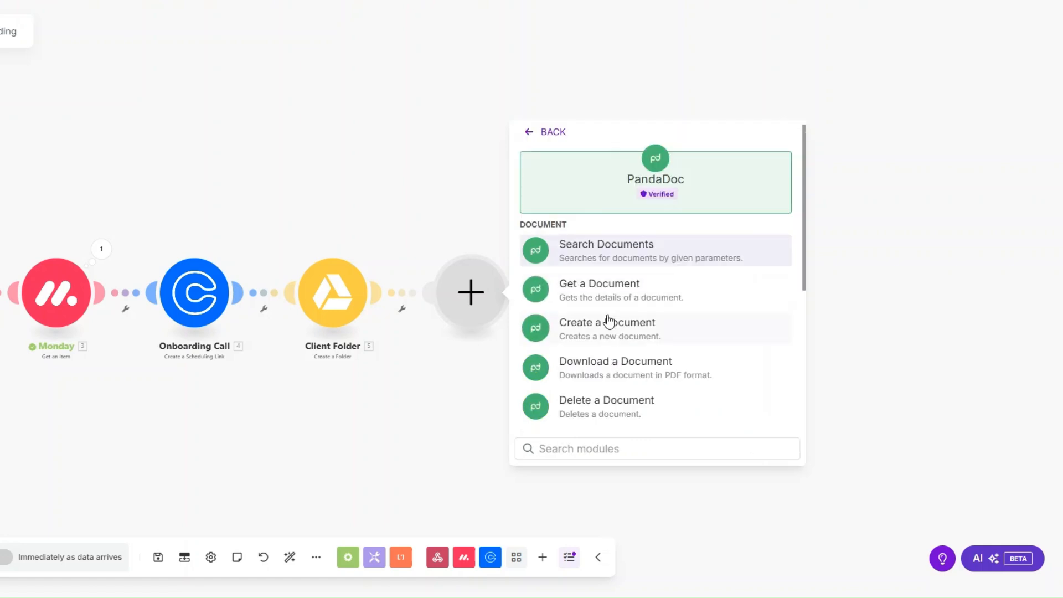
click(608, 323)
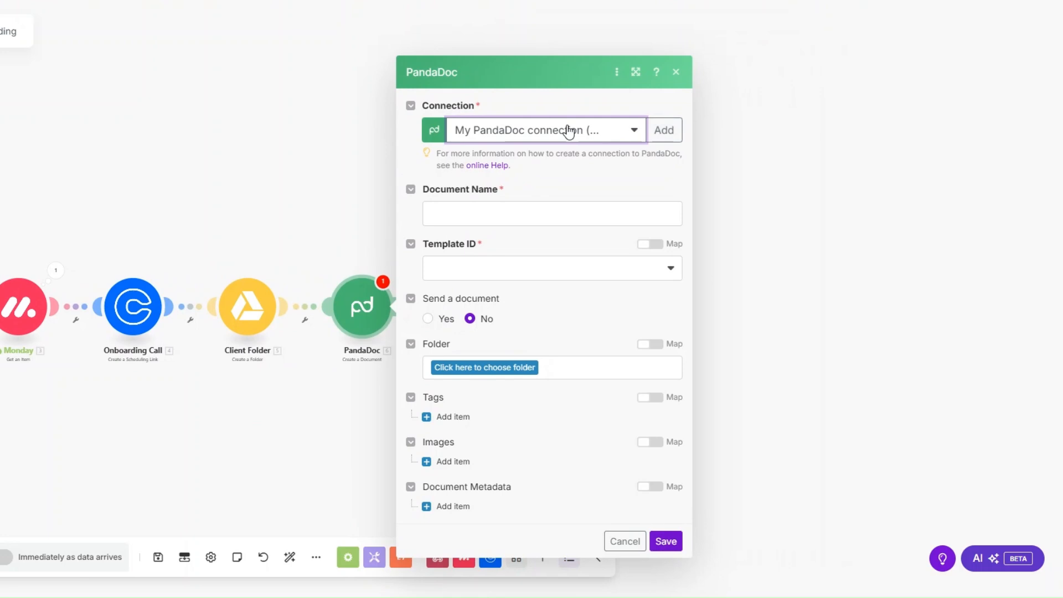
click(664, 130)
drag(870, 83, 716, 84)
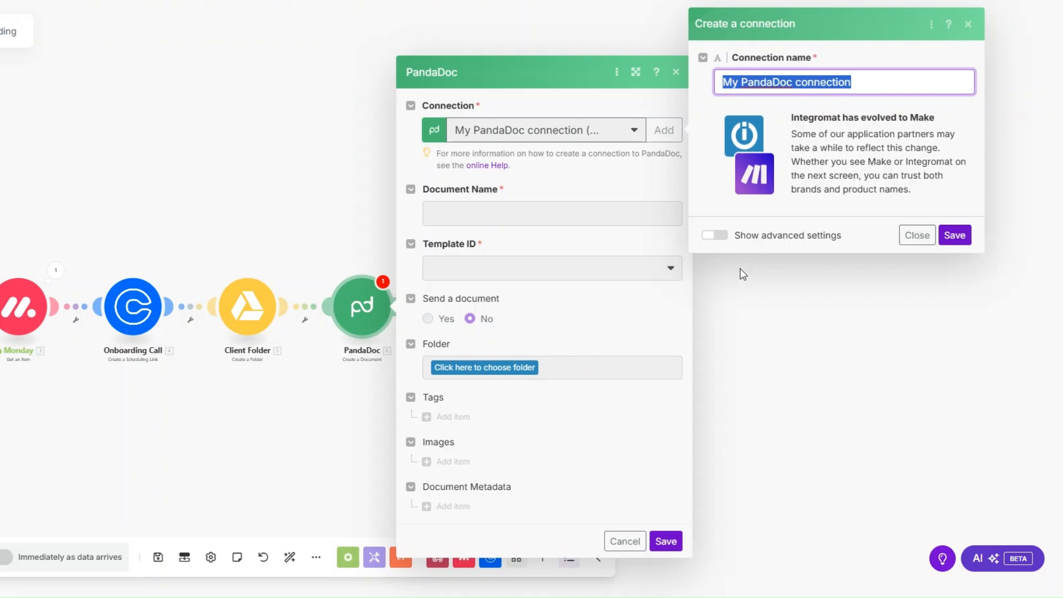
click(916, 238)
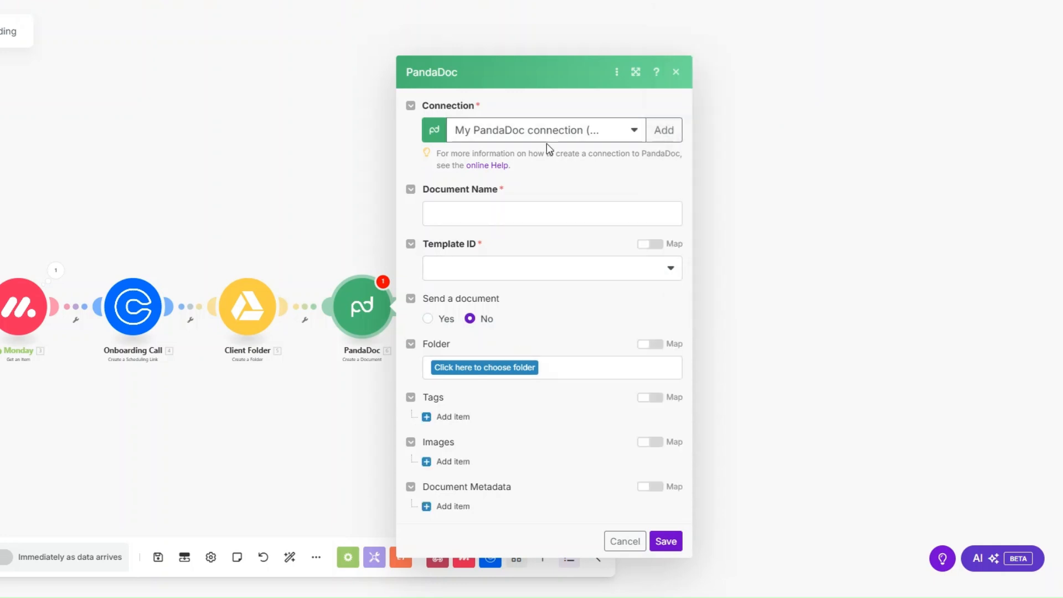
Set Document Name to First Name + "'s Contract" and check the empty Template ID list.
click(527, 218)
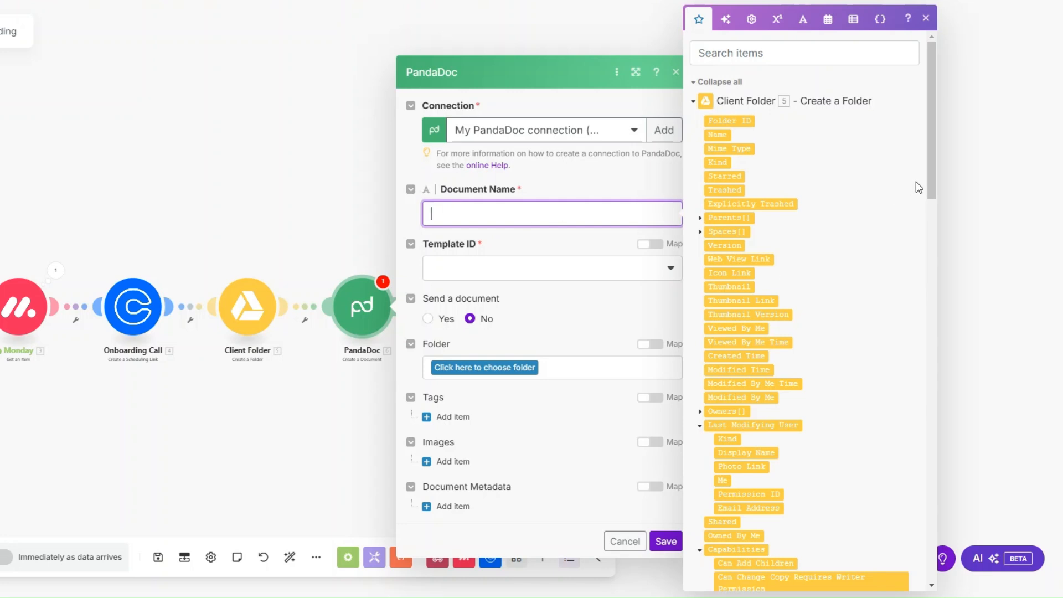
drag(931, 182, 931, 456)
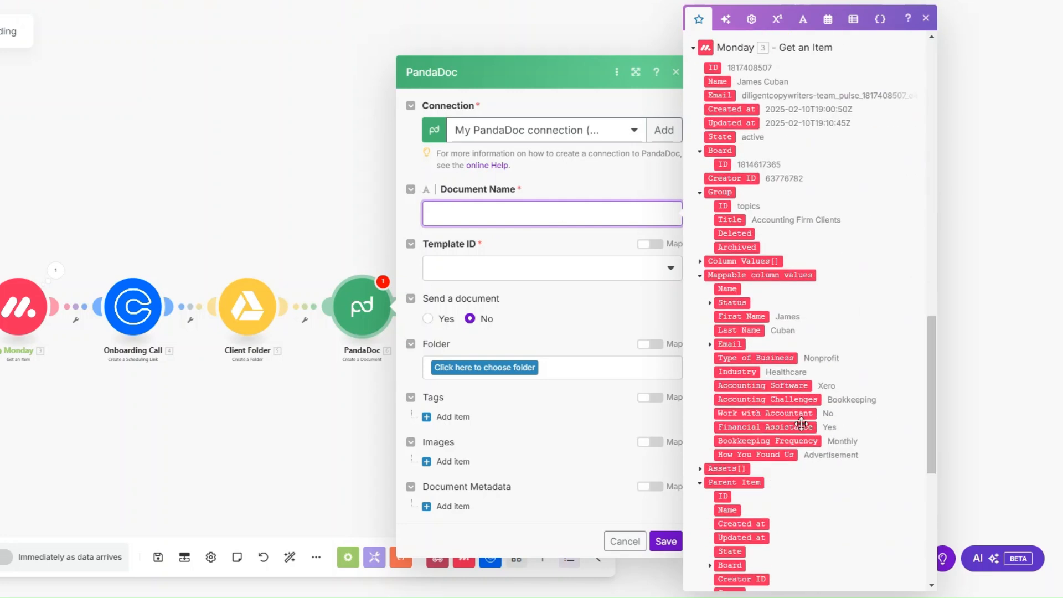
click(748, 318)
text(')
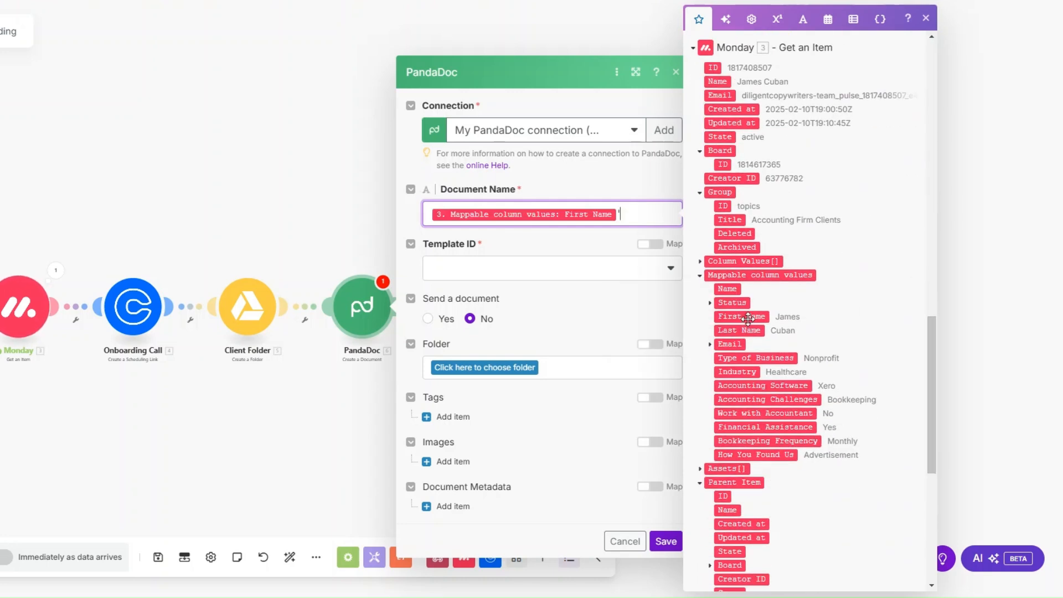
text(s Contract)
click(573, 274)
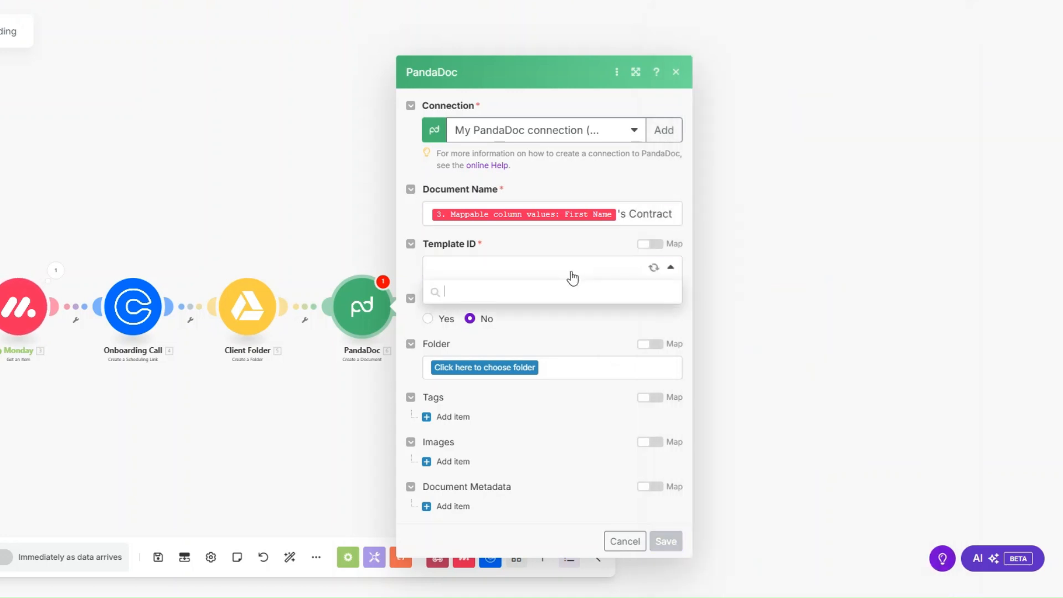
click(569, 239)
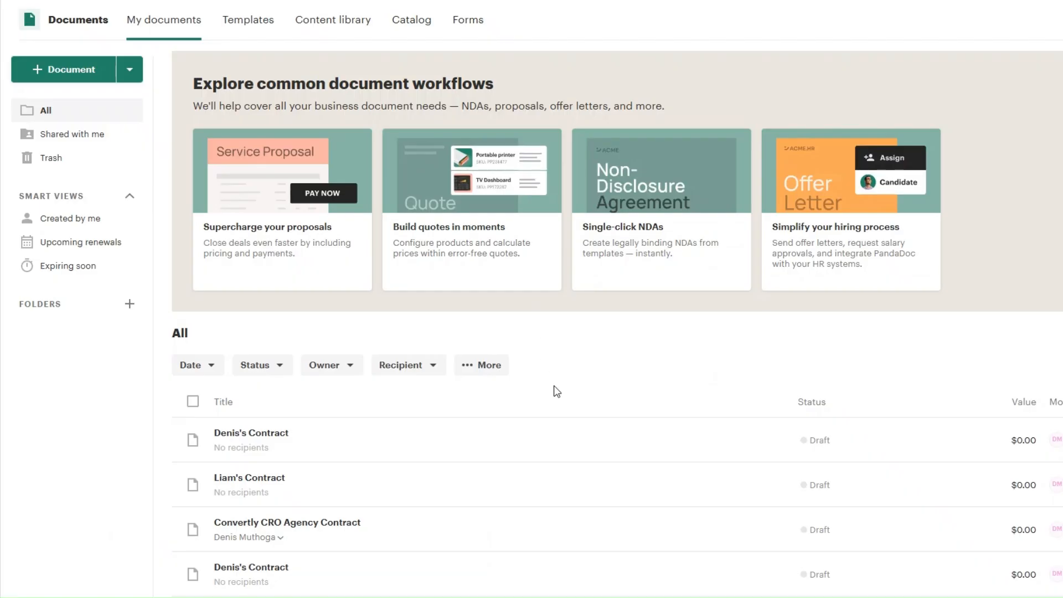
On PandaDoc's Templates page, start a new template and search the gallery for 'contract'.
click(261, 25)
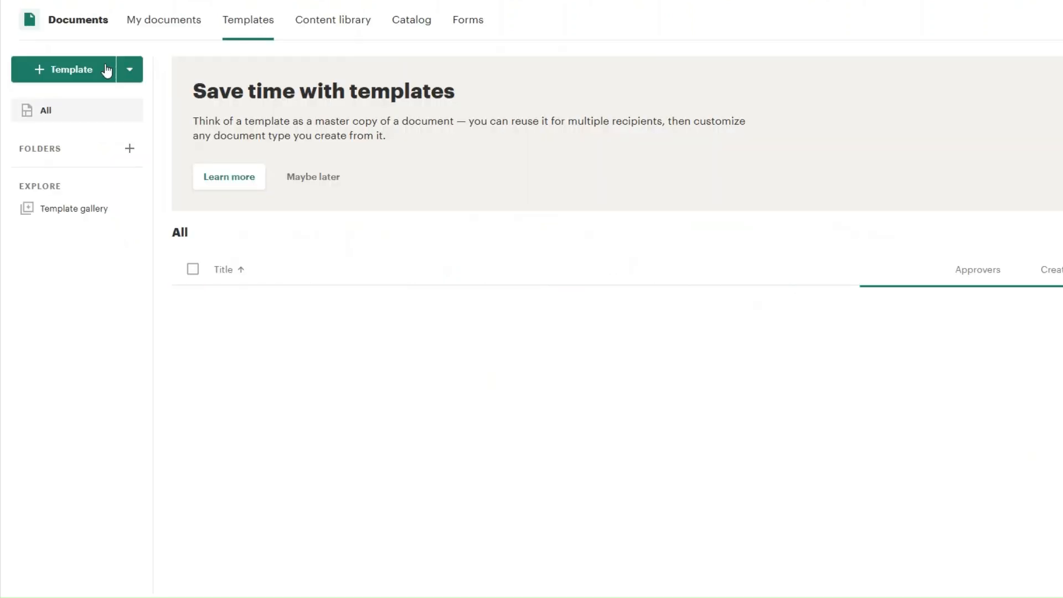
click(56, 71)
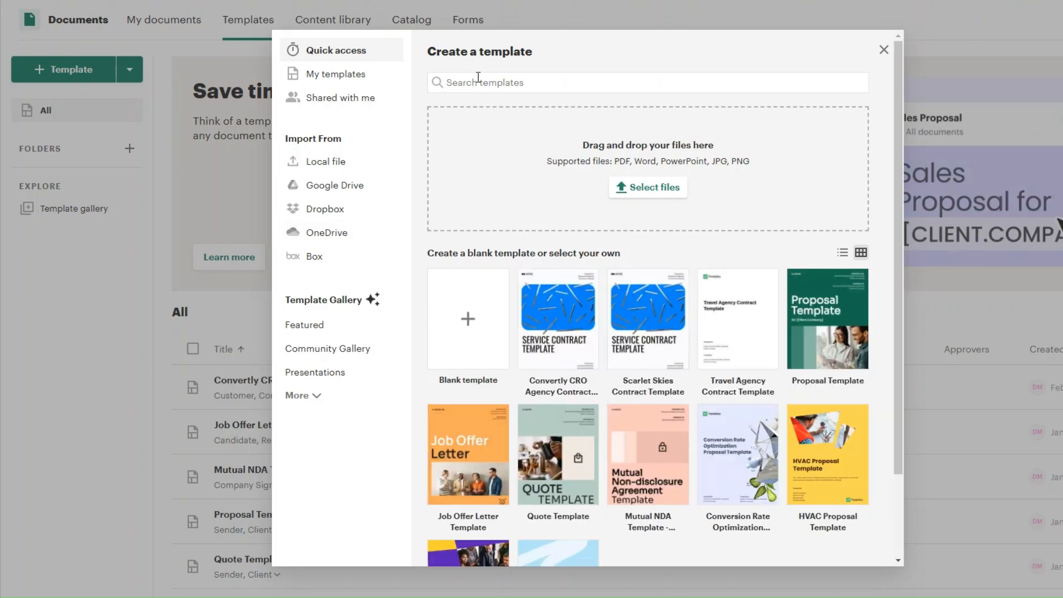
text(cont)
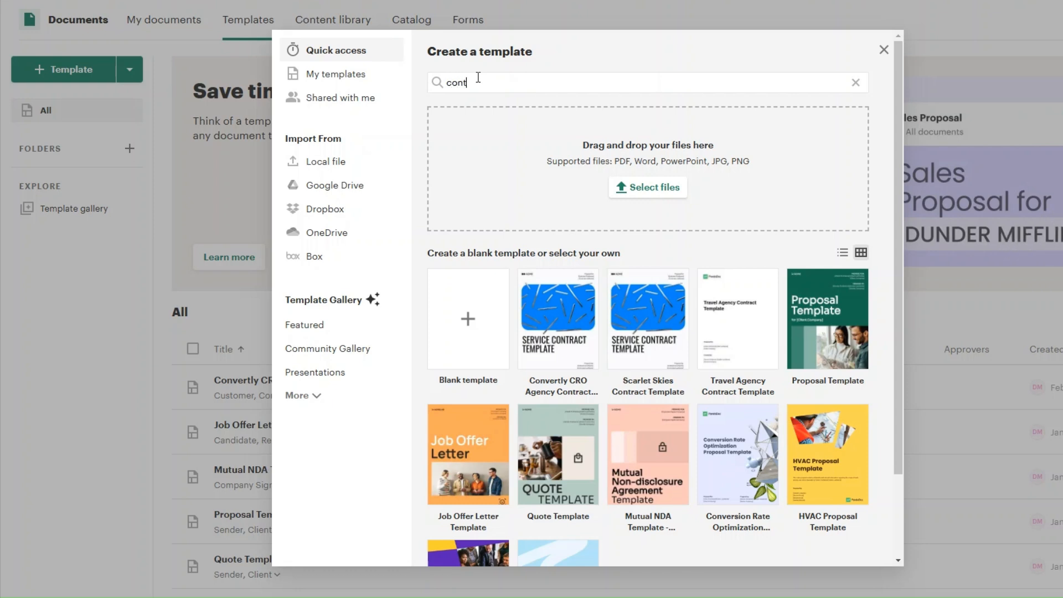
text(ract)
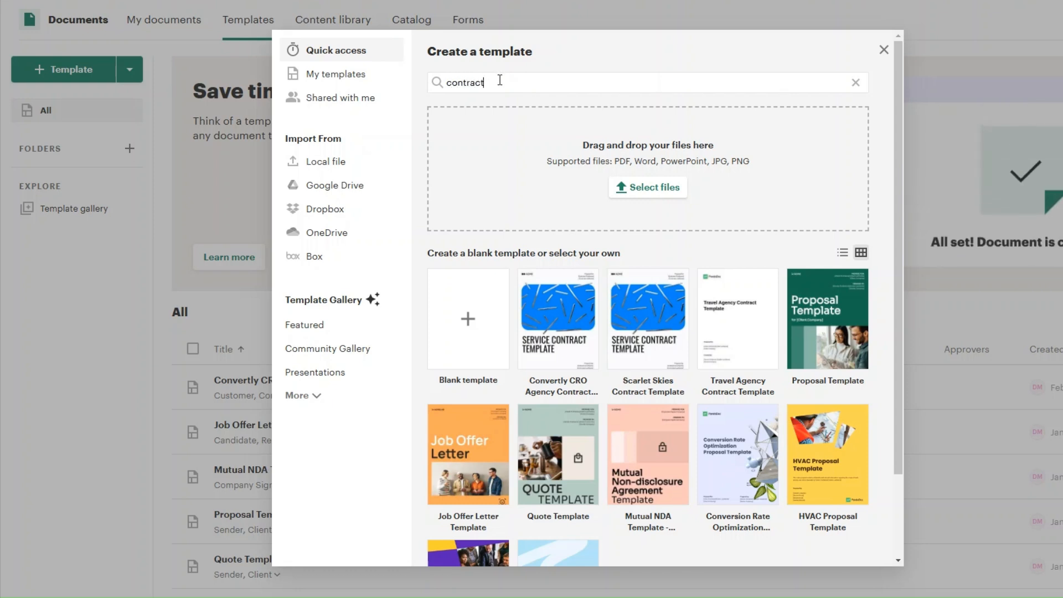
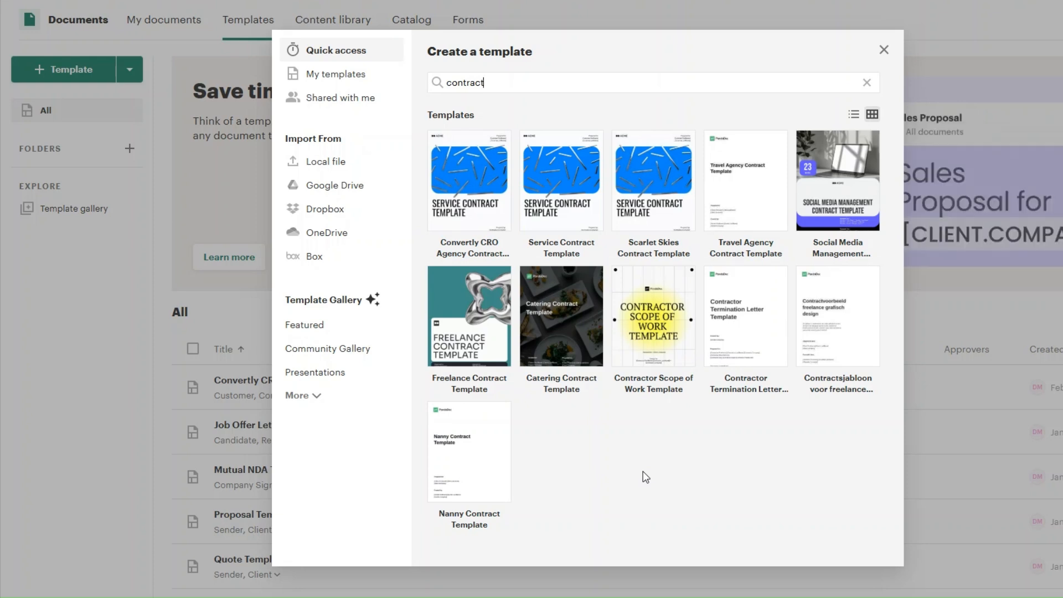
Add the Service Contract Template from the results as Luxe Ledger Contract Template.
click(564, 208)
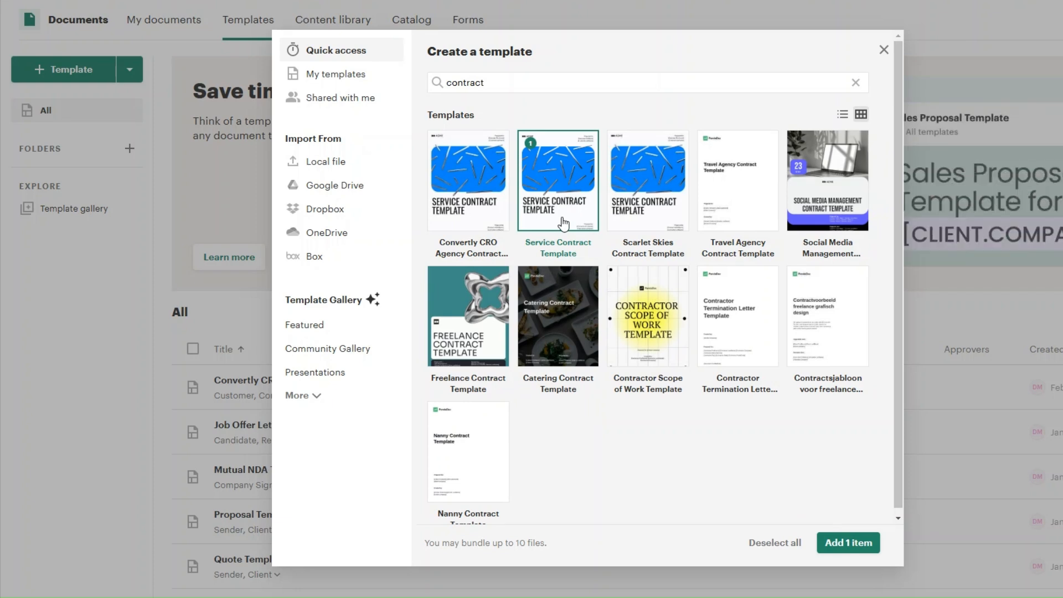
click(853, 542)
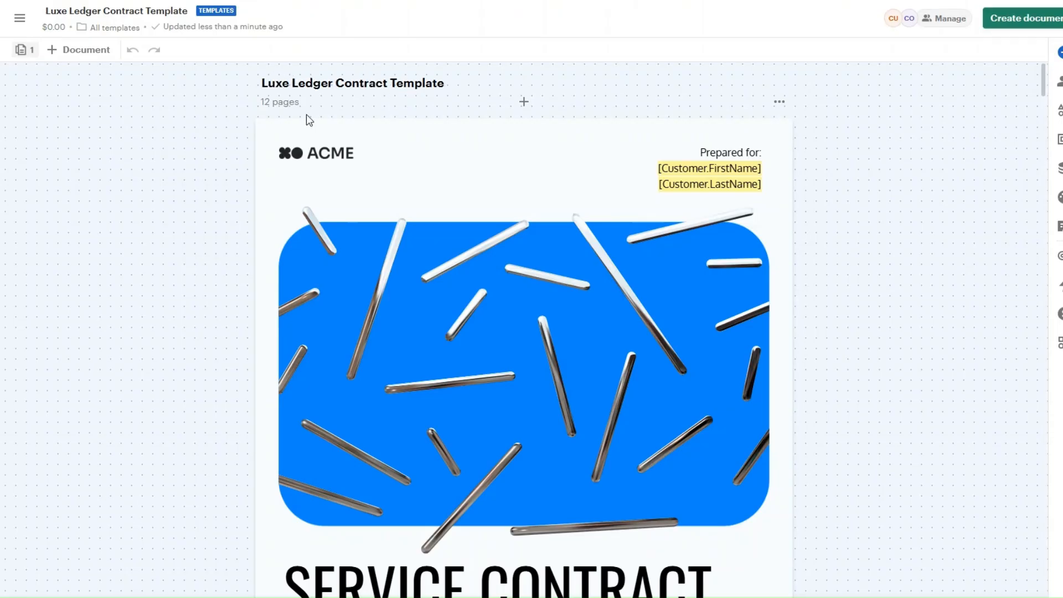
Review the Luxe Ledger Contract Template's pages in the PandaDoc editor.
click(445, 77)
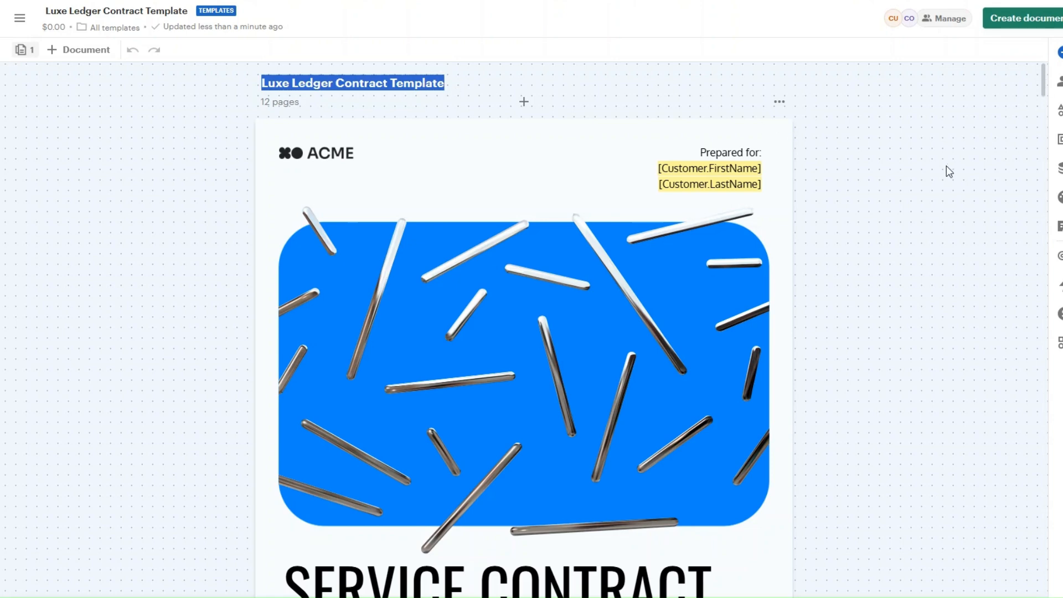
scroll(945, 166, down, 20)
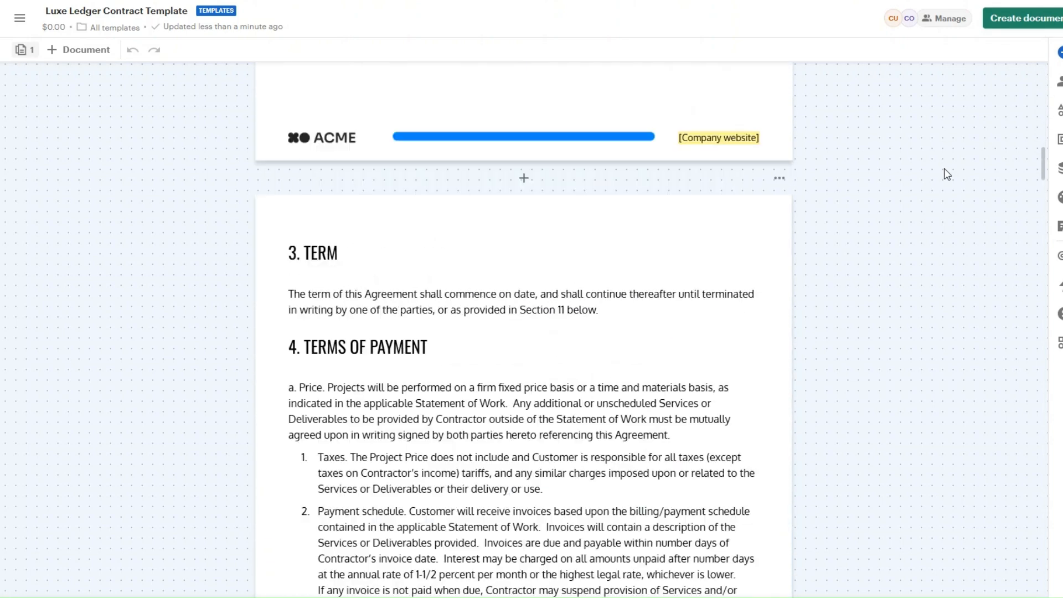
scroll(947, 175, down, 20)
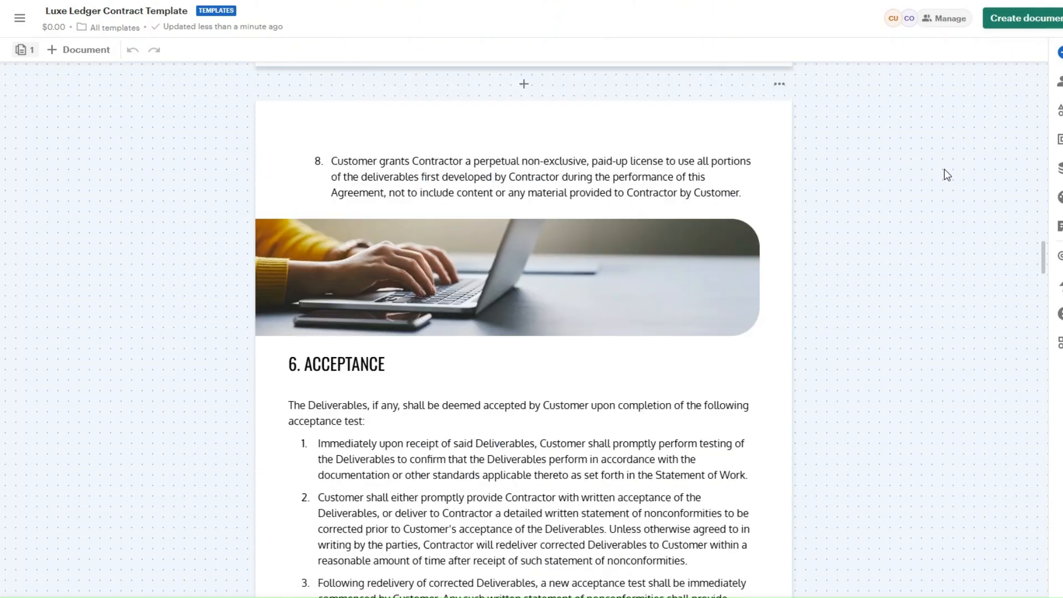
scroll(945, 175, down, 20)
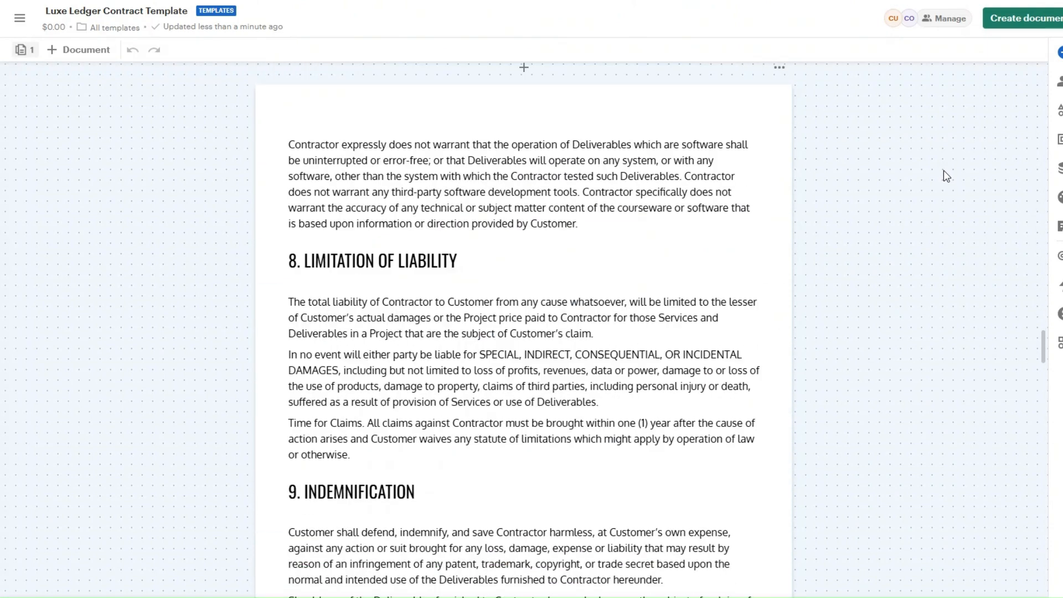
scroll(946, 176, down, 20)
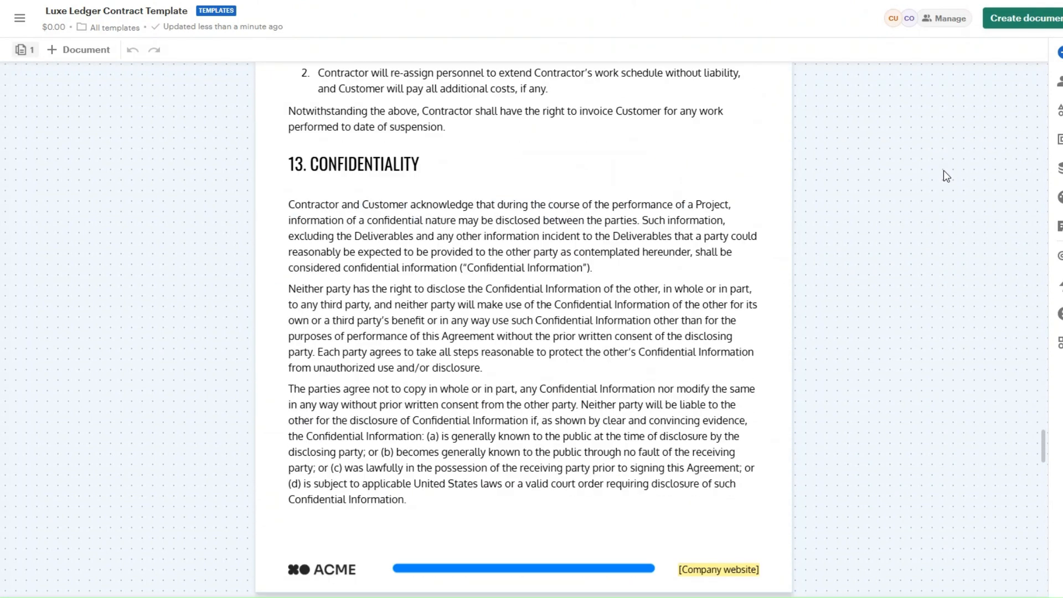
scroll(944, 176, down, 10)
scroll(945, 173, down, 20)
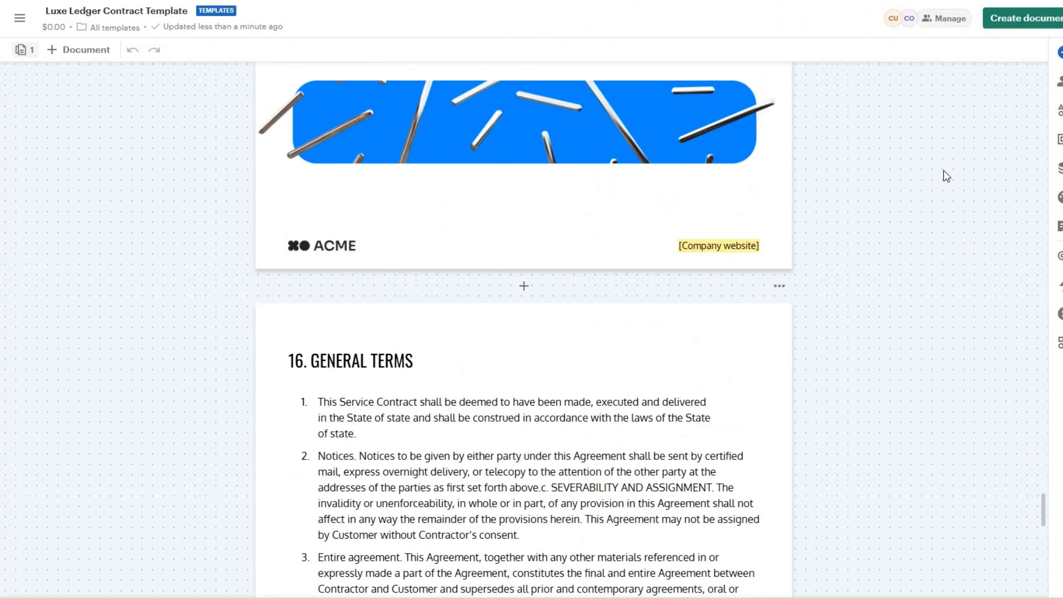
scroll(947, 176, down, 3)
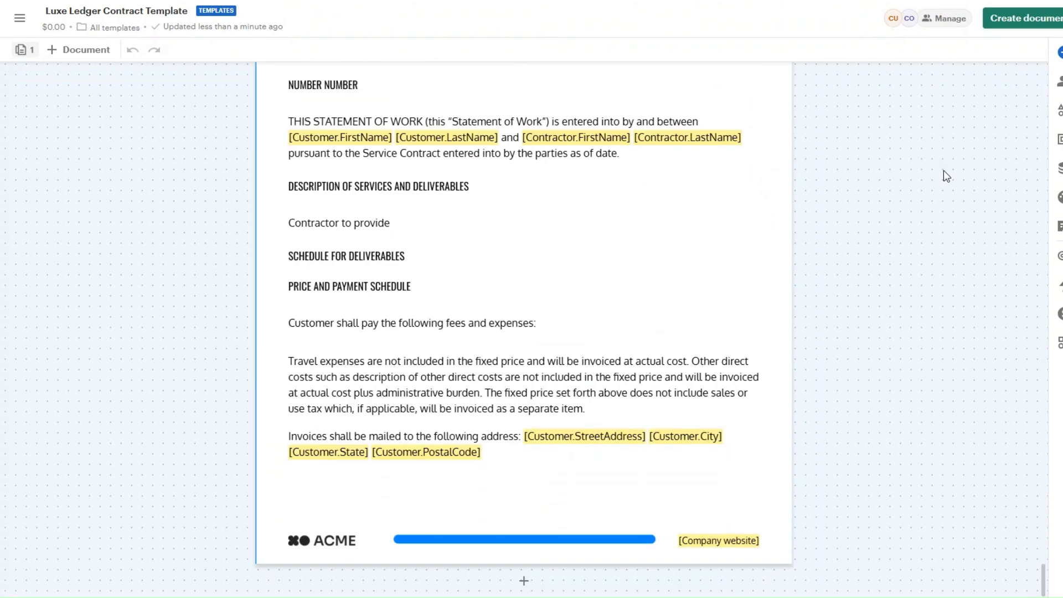
scroll(944, 171, up, 4)
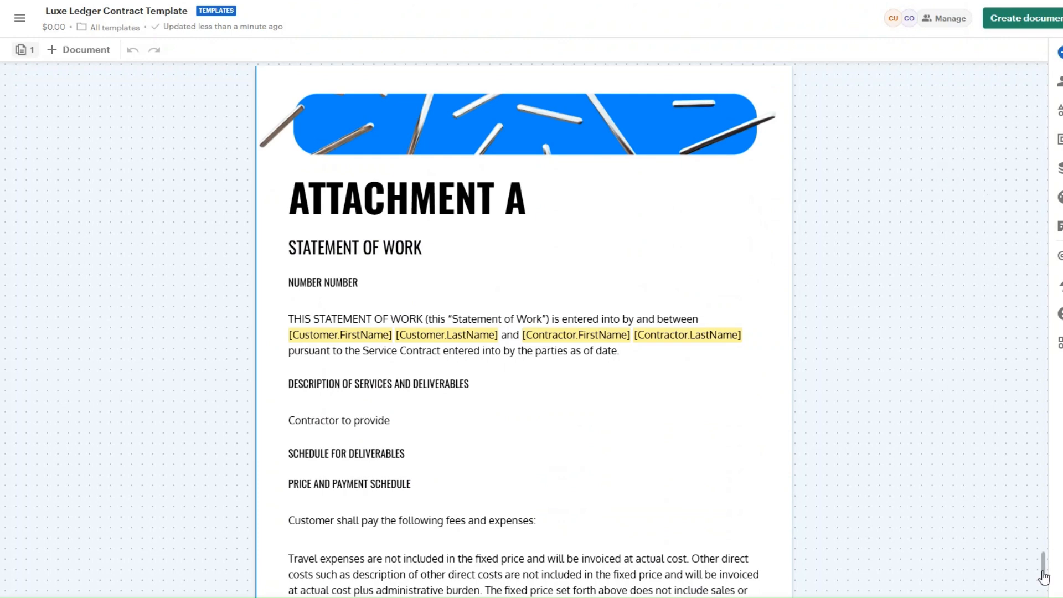
drag(1044, 573, 1049, 62)
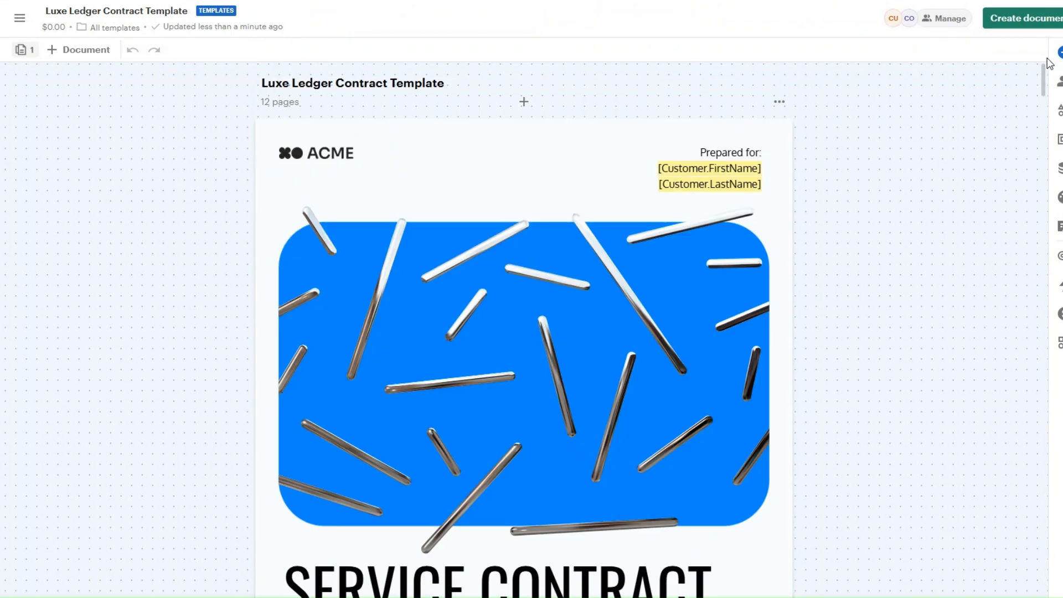
click(888, 219)
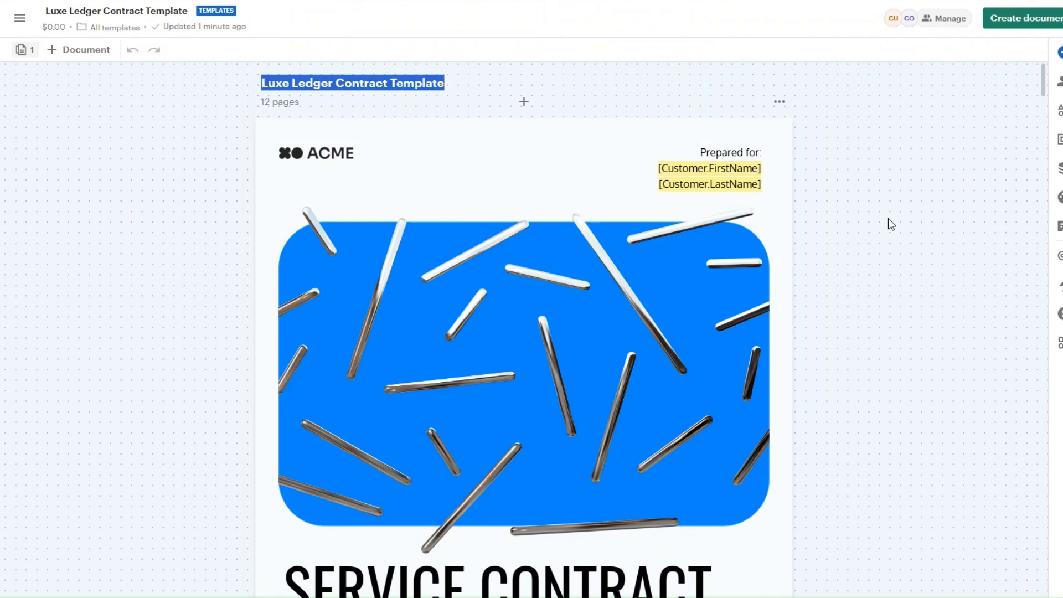
Create the draft document 'Luxe Ledger Contract' with the customer as recipient.
click(1022, 18)
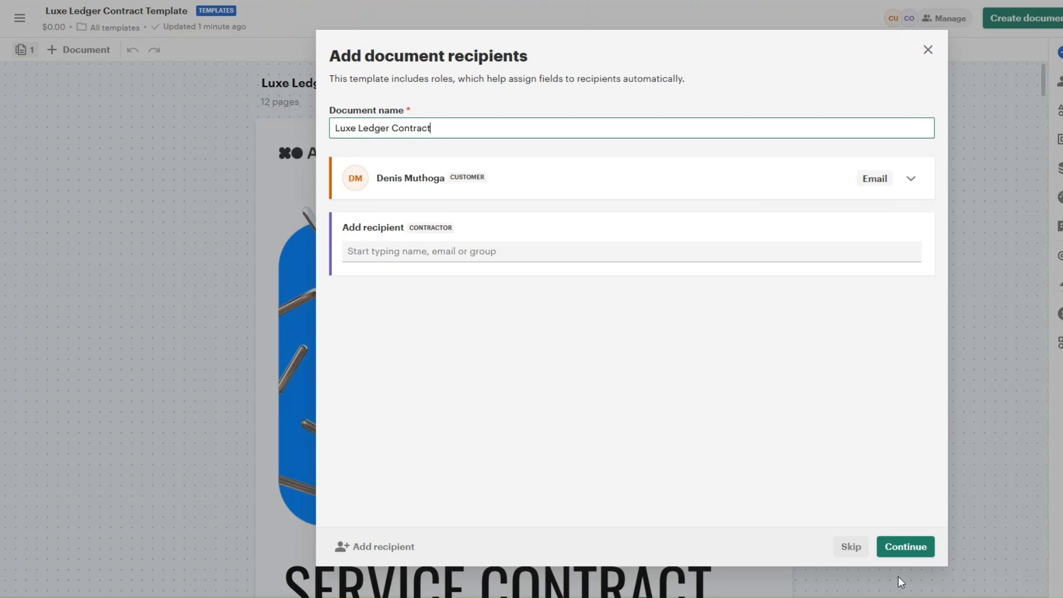
click(907, 548)
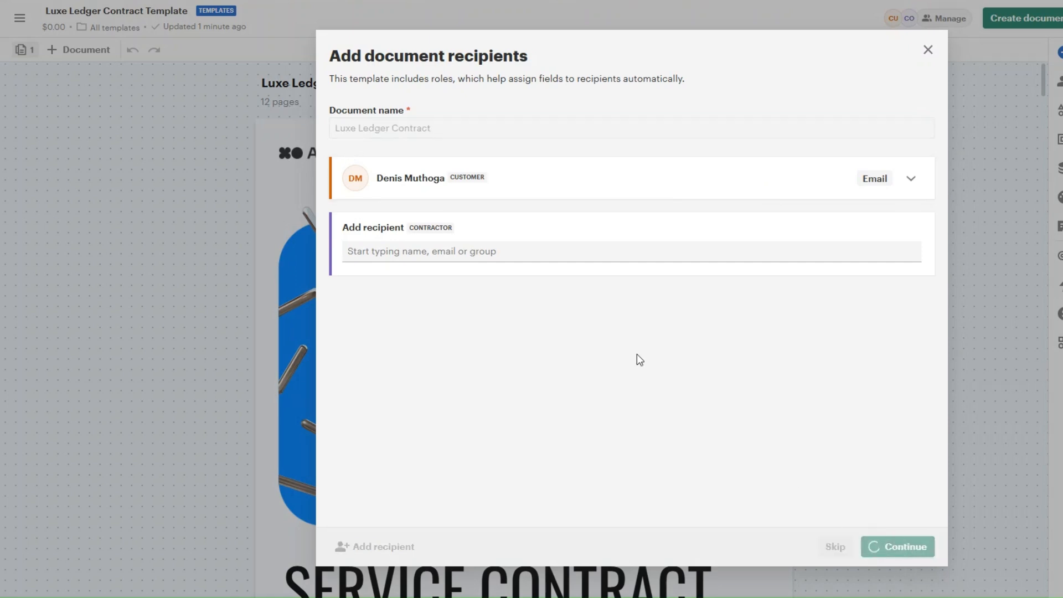
scroll(815, 213, down, 10)
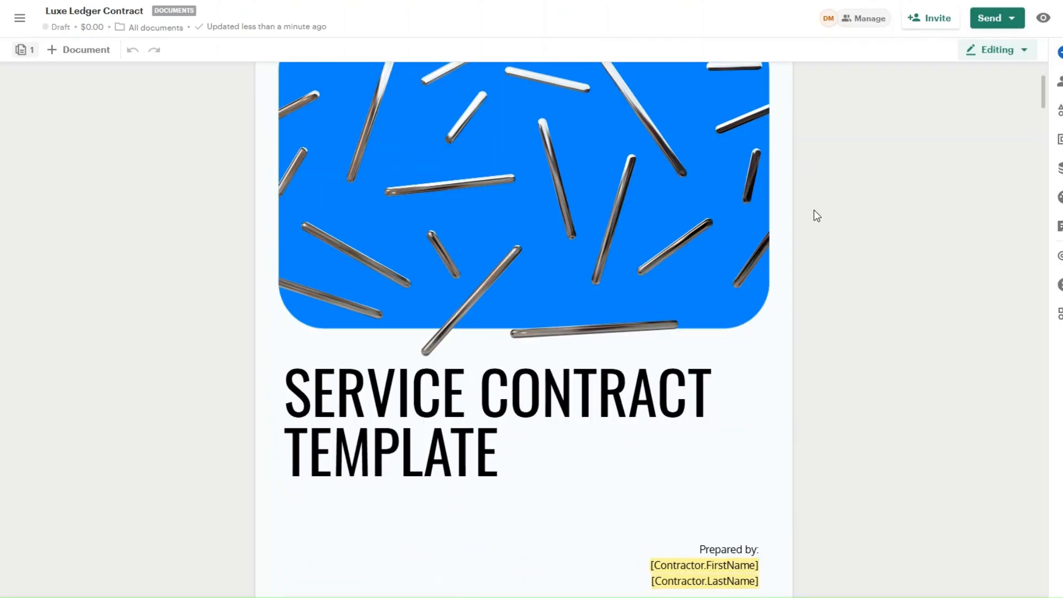
scroll(816, 215, down, 10)
scroll(815, 215, up, 15)
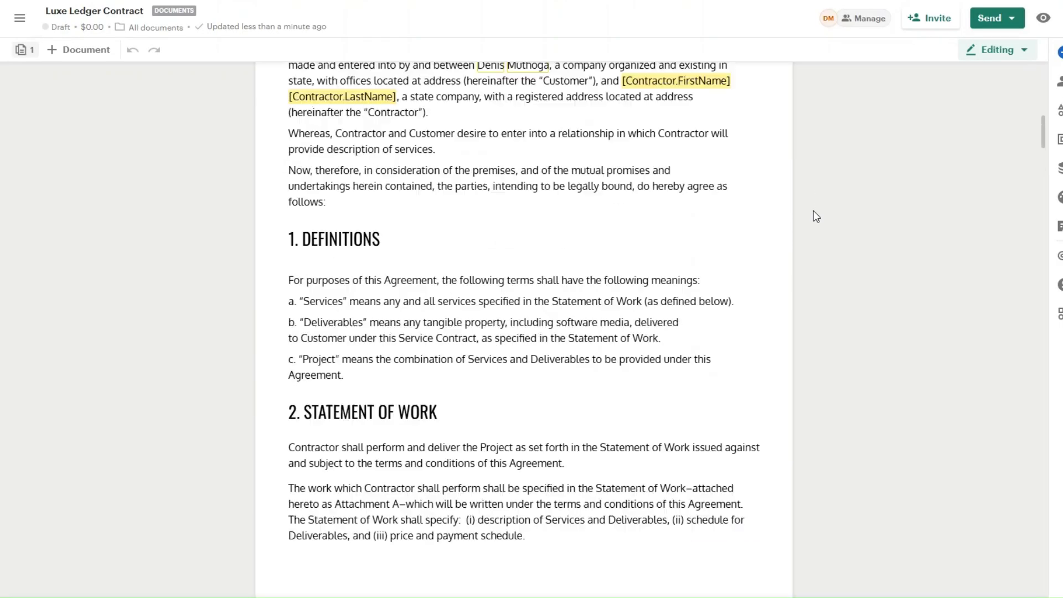
scroll(816, 216, up, 1)
scroll(835, 203, up, 3)
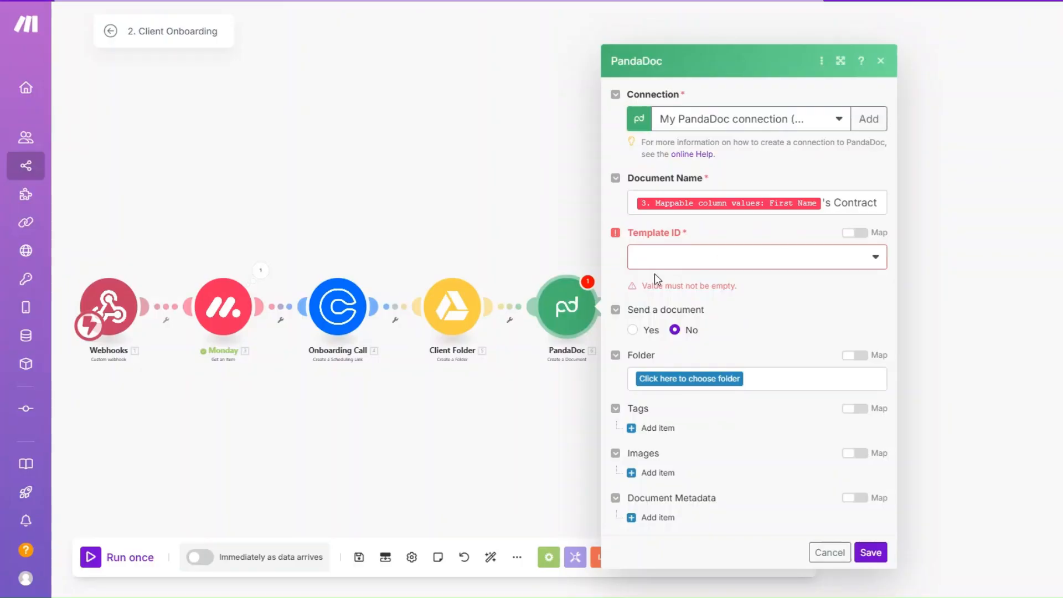
Select Luxe Ledger Contract Template as the module's Template ID.
click(677, 265)
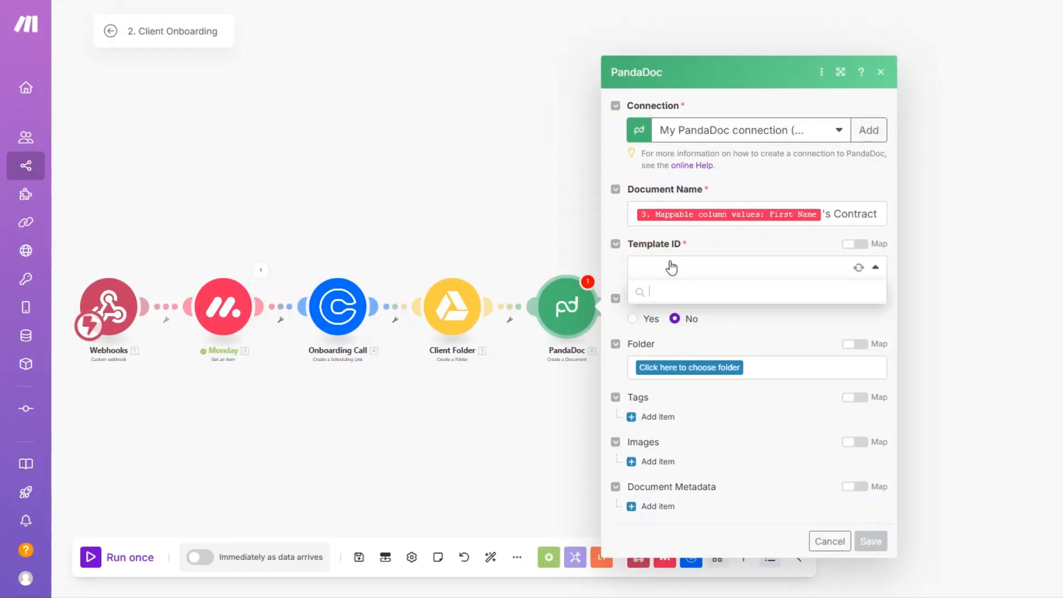
click(683, 289)
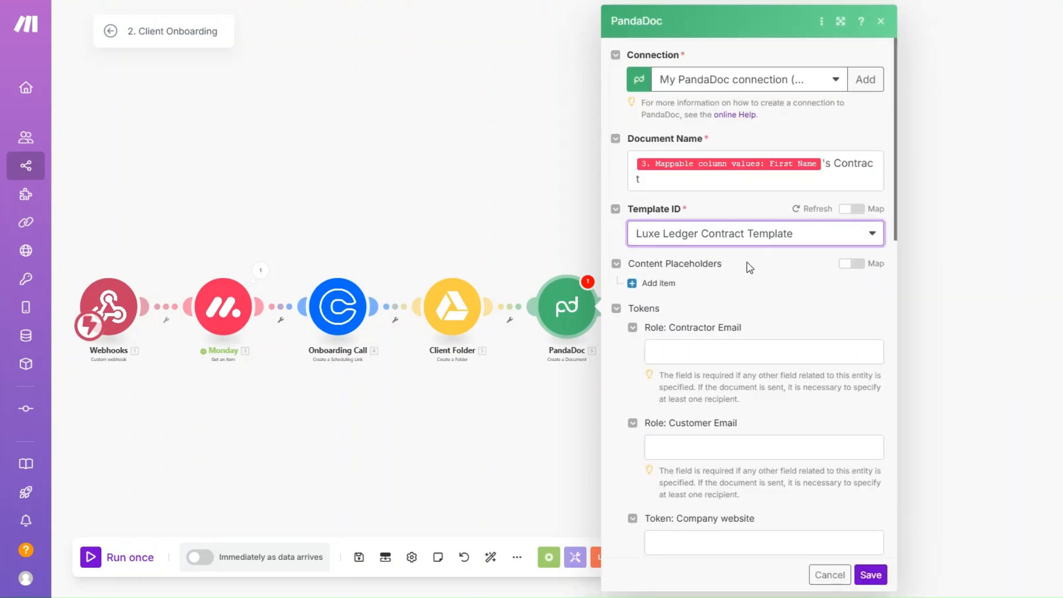
scroll(750, 268, down, 5)
scroll(535, 218, up, 5)
Review the Contractor and Customer Email token fields and save with sending left at No.
click(560, 355)
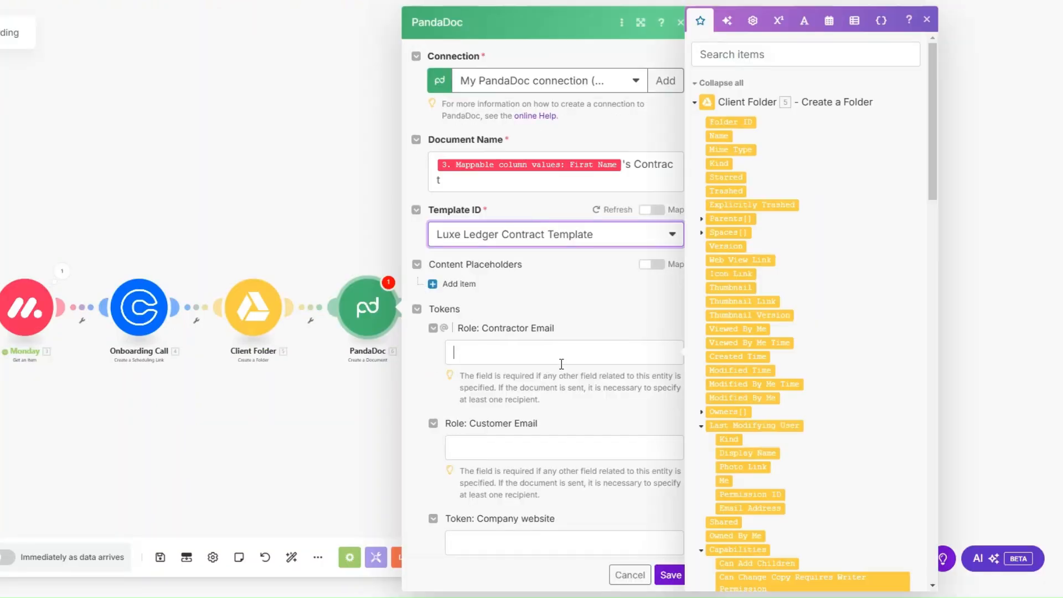
scroll(575, 317, down, 2)
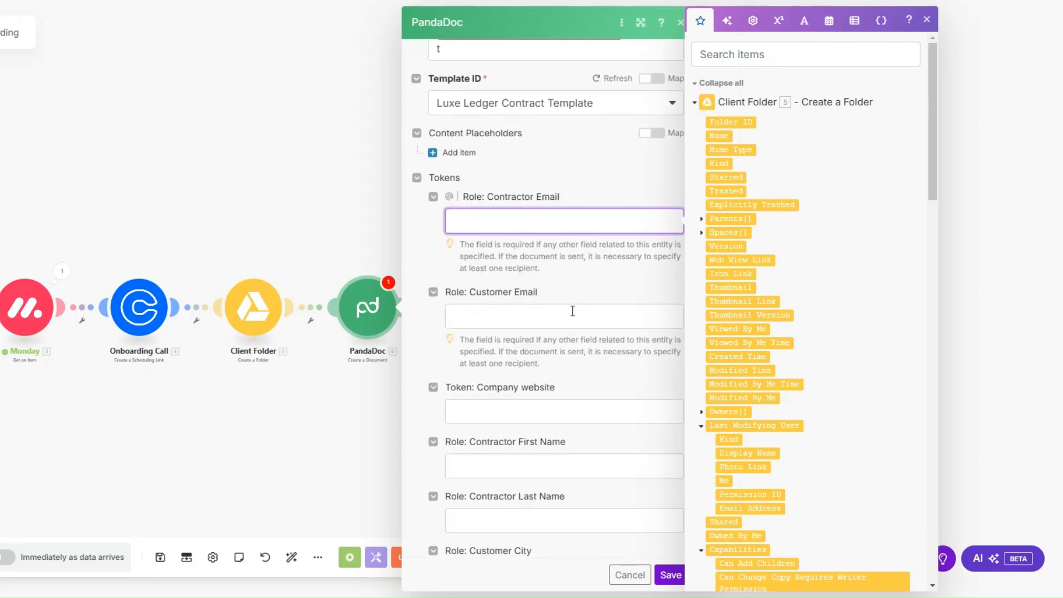
scroll(573, 311, down, 3)
scroll(573, 183, up, 2)
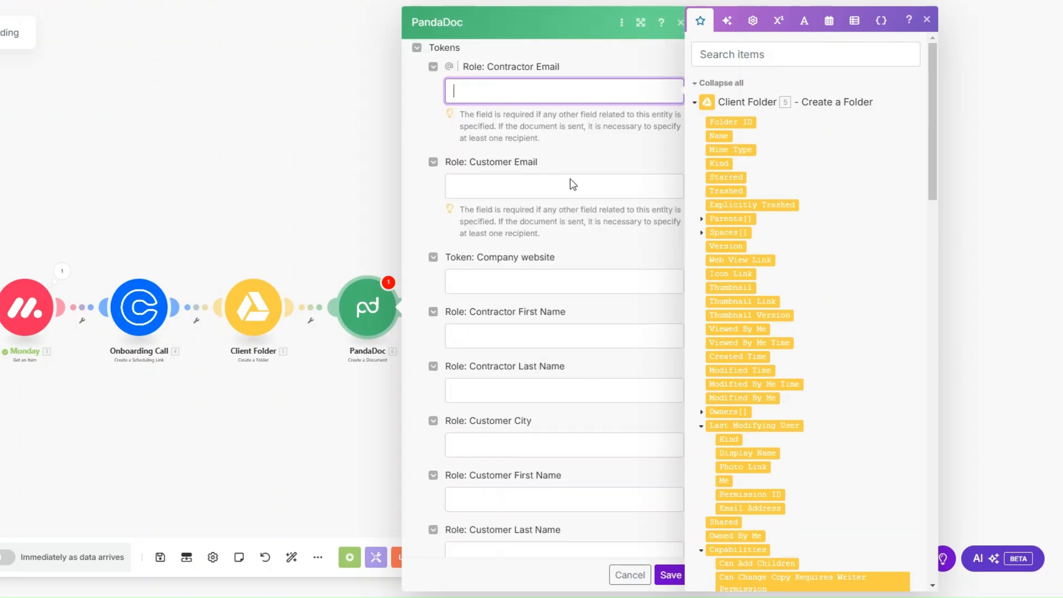
click(574, 250)
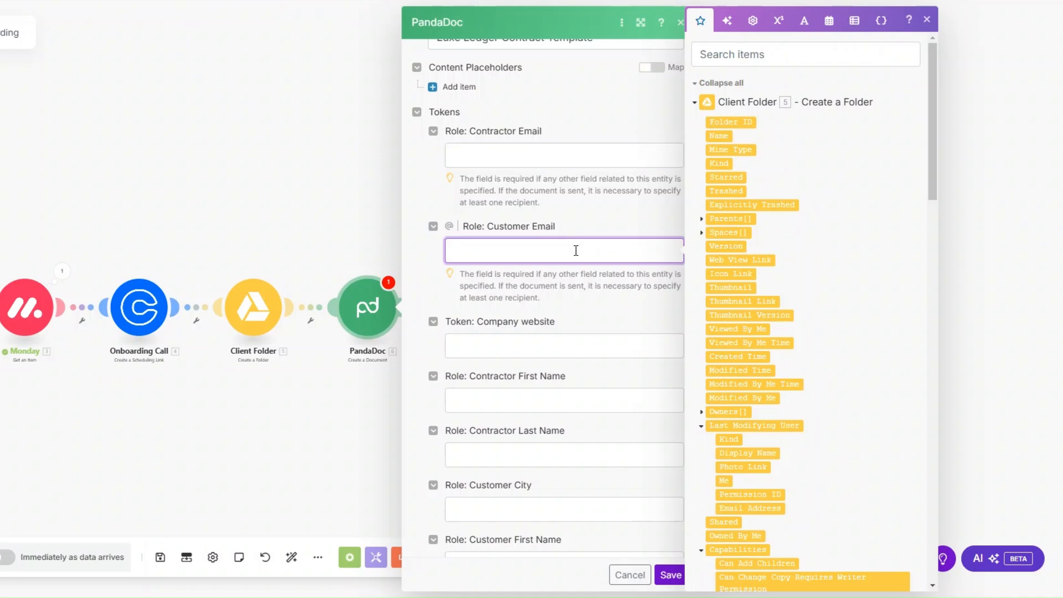
scroll(576, 252, down, 2)
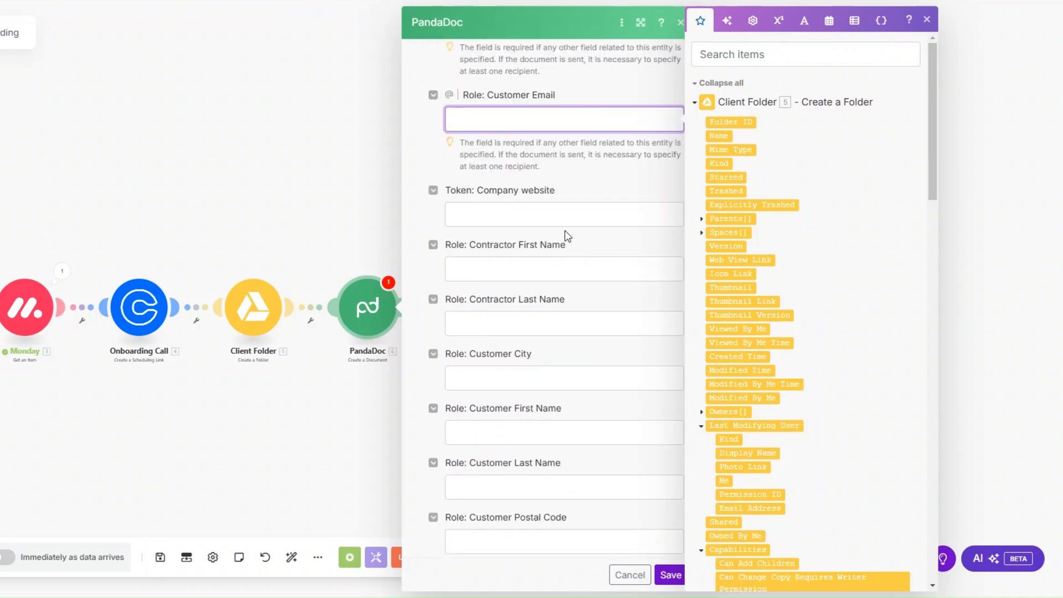
scroll(557, 212, down, 1)
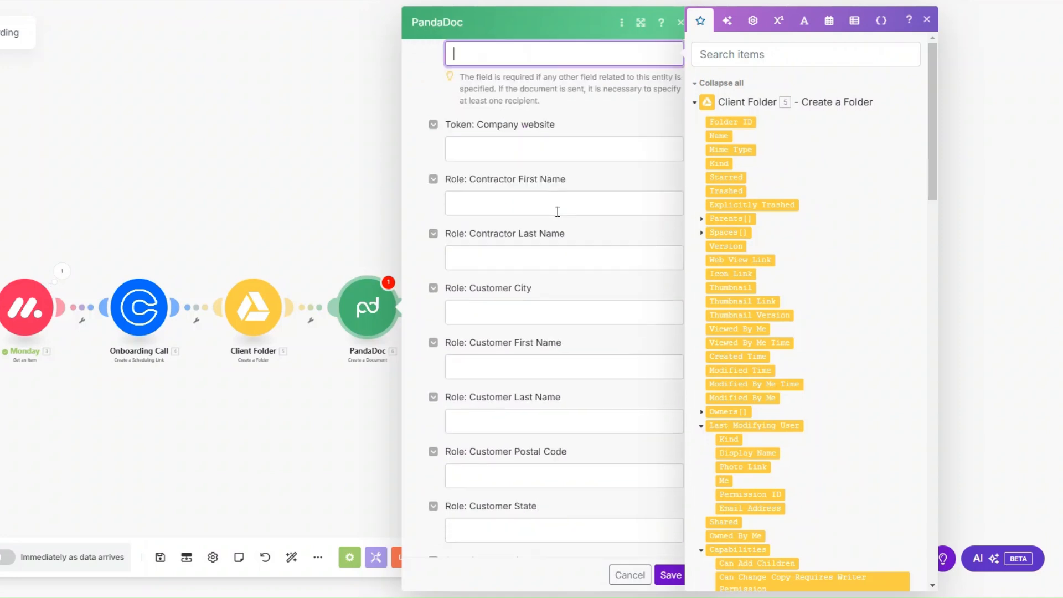
scroll(558, 211, down, 3)
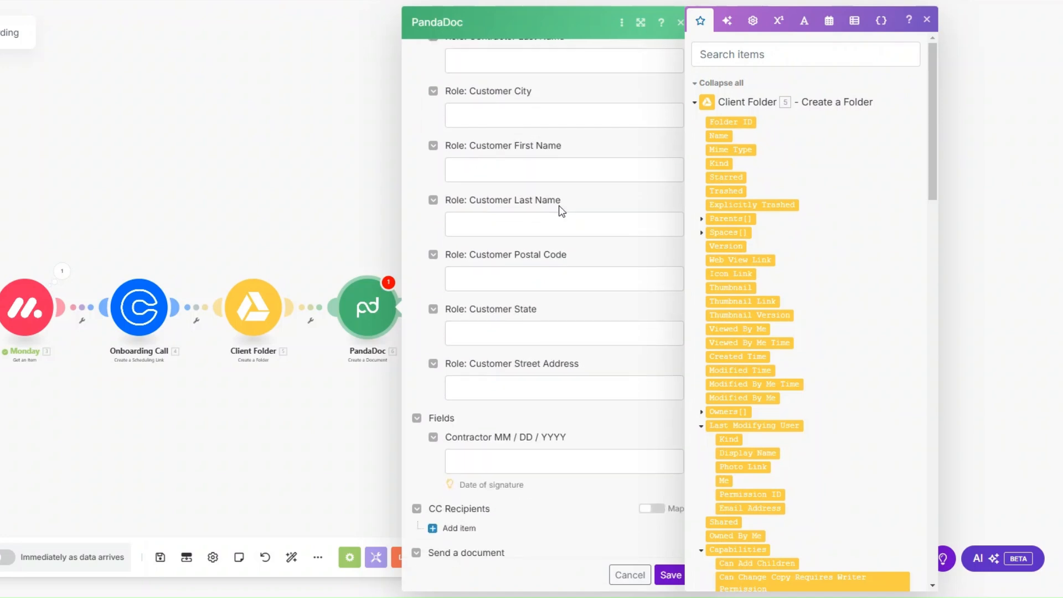
scroll(576, 194, down, 3)
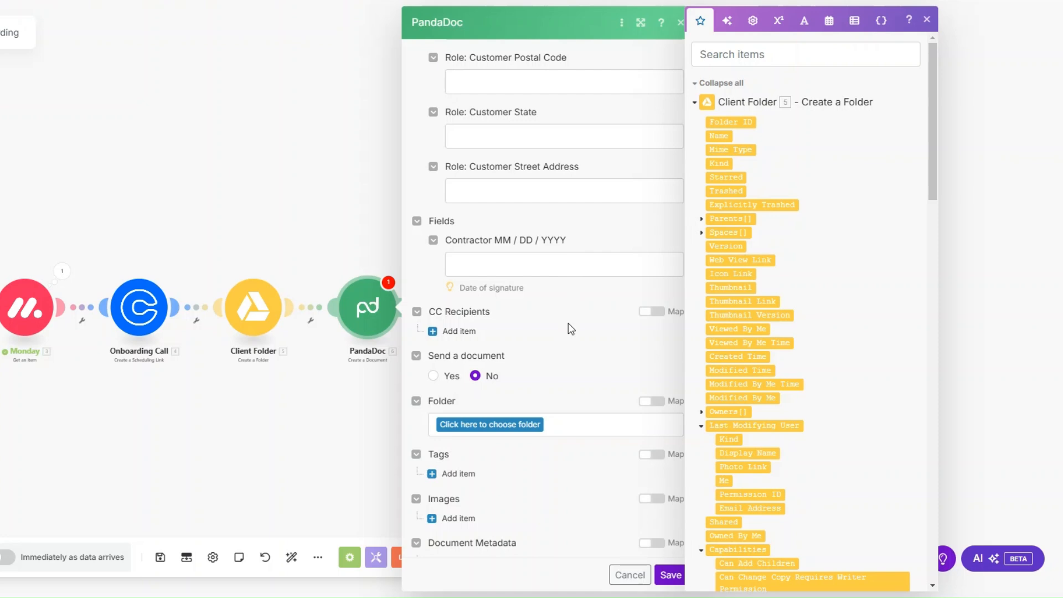
scroll(548, 321, up, 2)
click(667, 575)
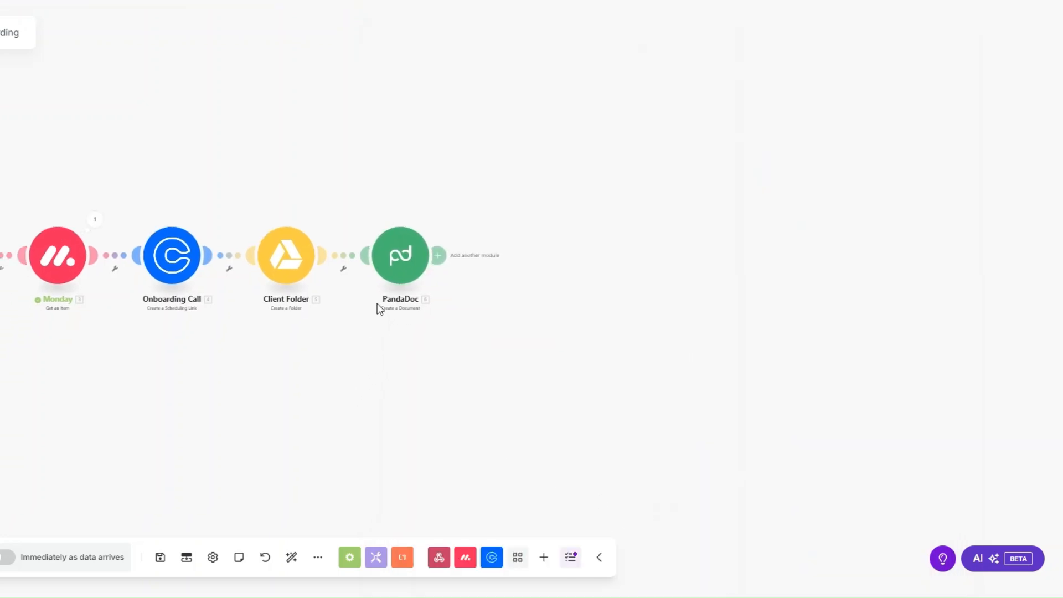
Rename the PandaDoc step to 'Create Contract'.
right_click(409, 269)
click(449, 341)
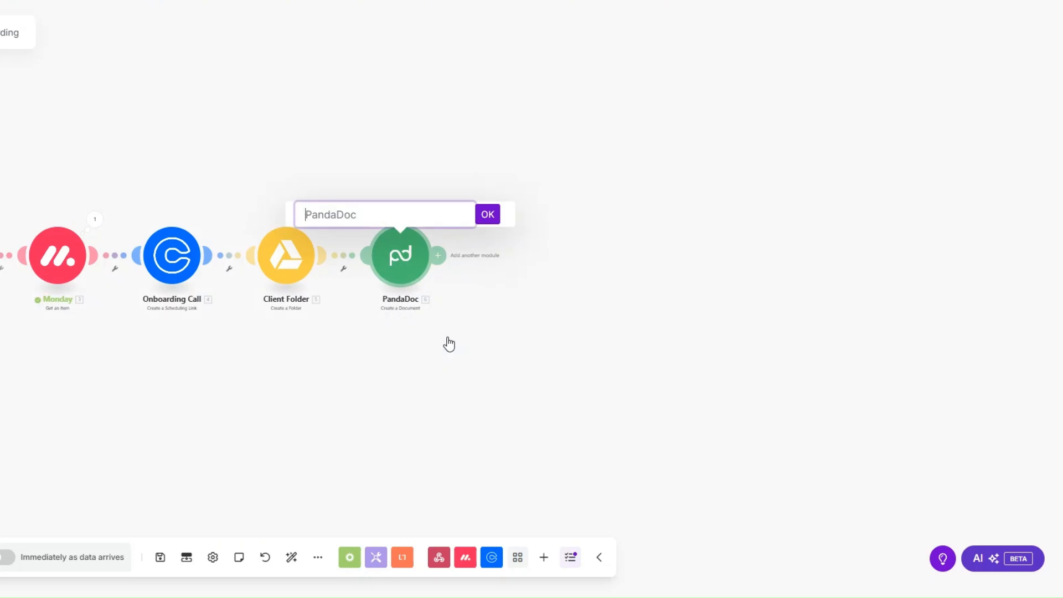
text(Create Contract)
click(488, 215)
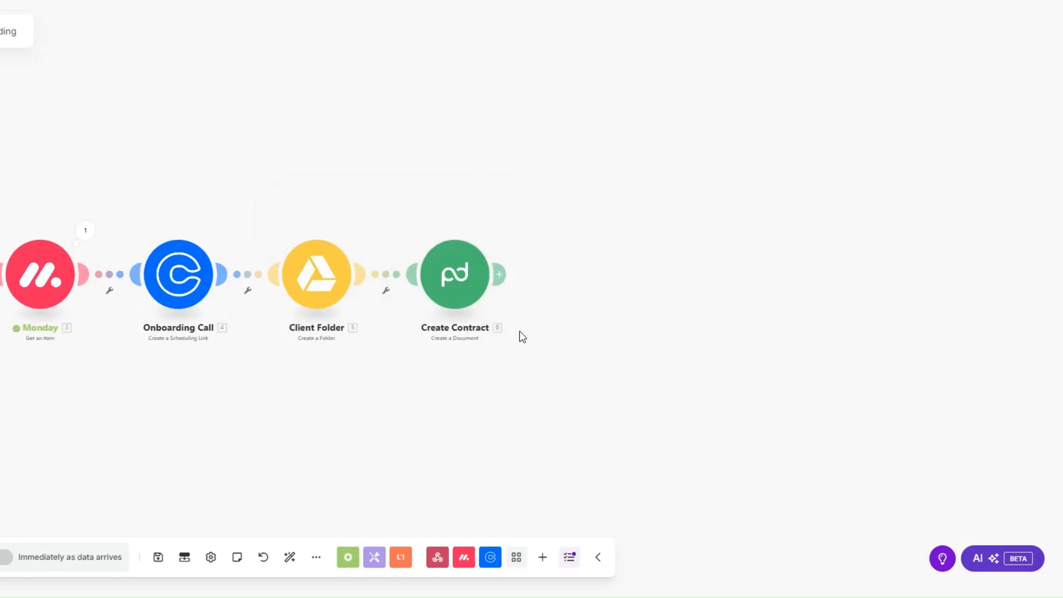
Run Create Contract alone with a sample First Name and check the created document ID.
right_click(464, 278)
click(502, 319)
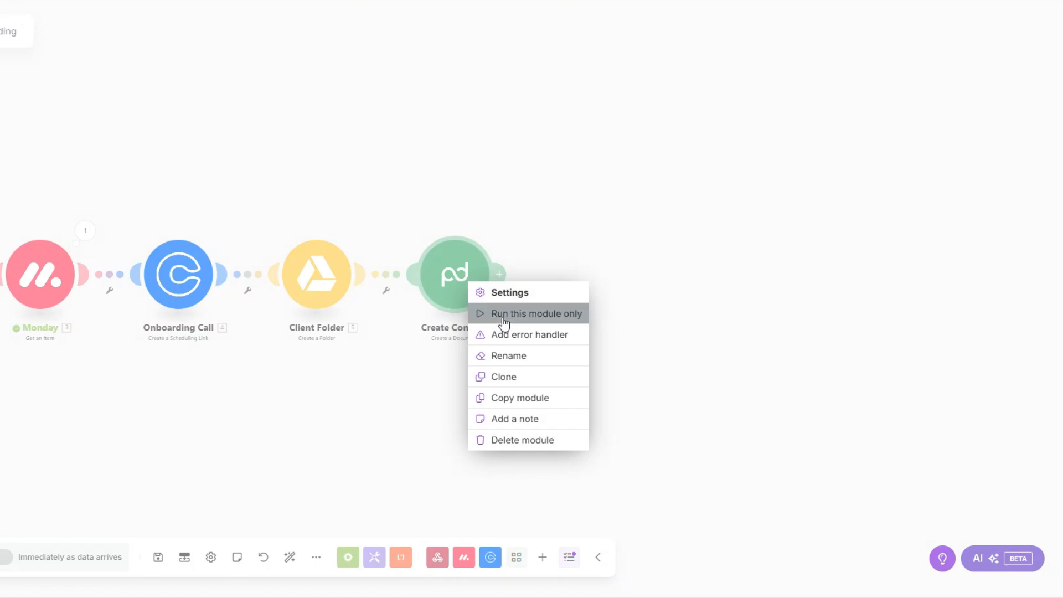
click(606, 356)
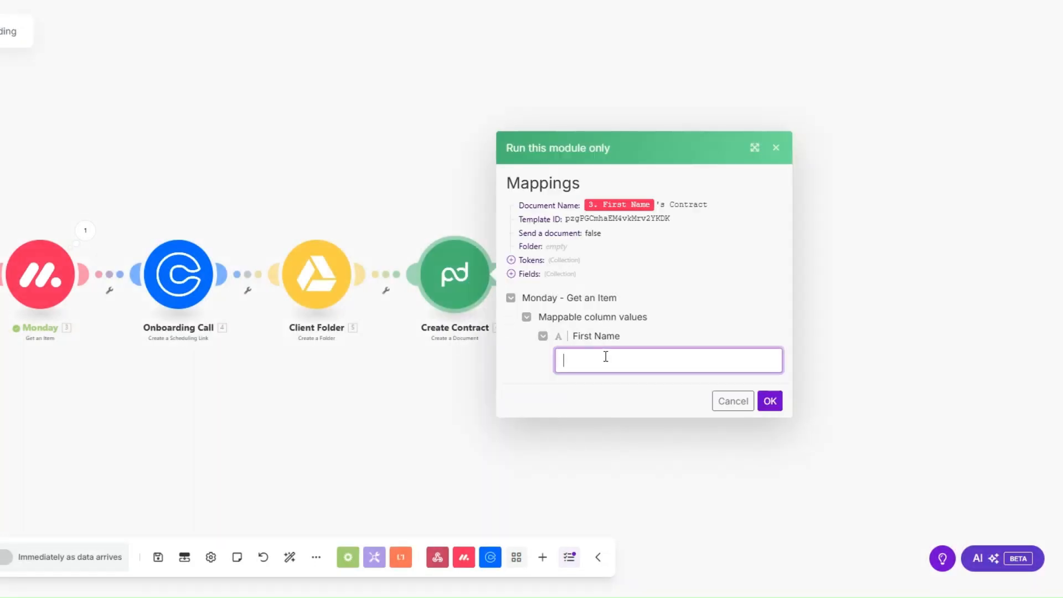
text(Liam)
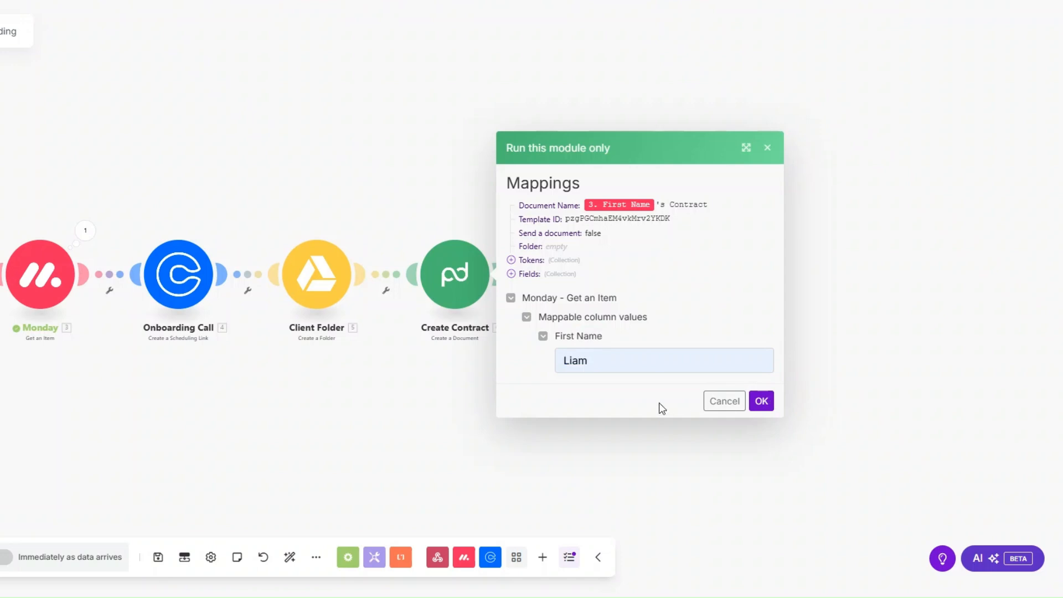
click(762, 401)
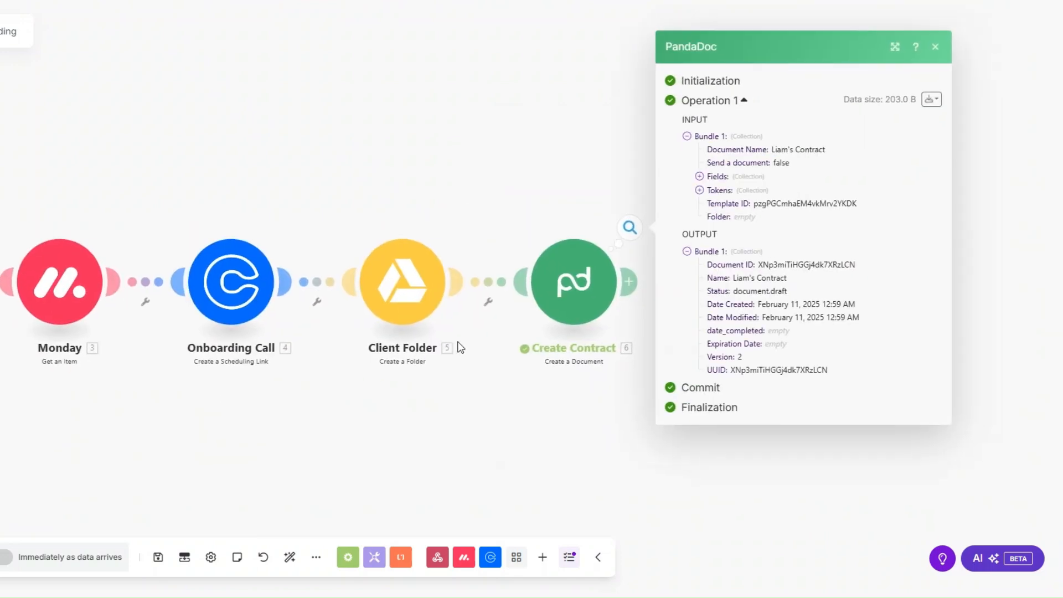
drag(732, 275, 859, 268)
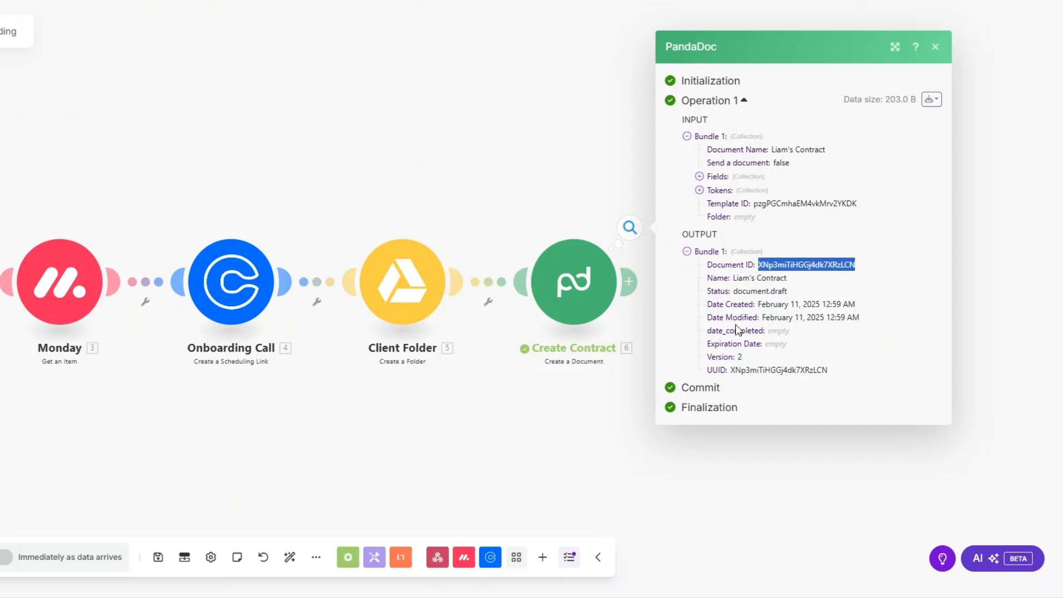
scroll(536, 409, down, 1)
drag(505, 424, 426, 425)
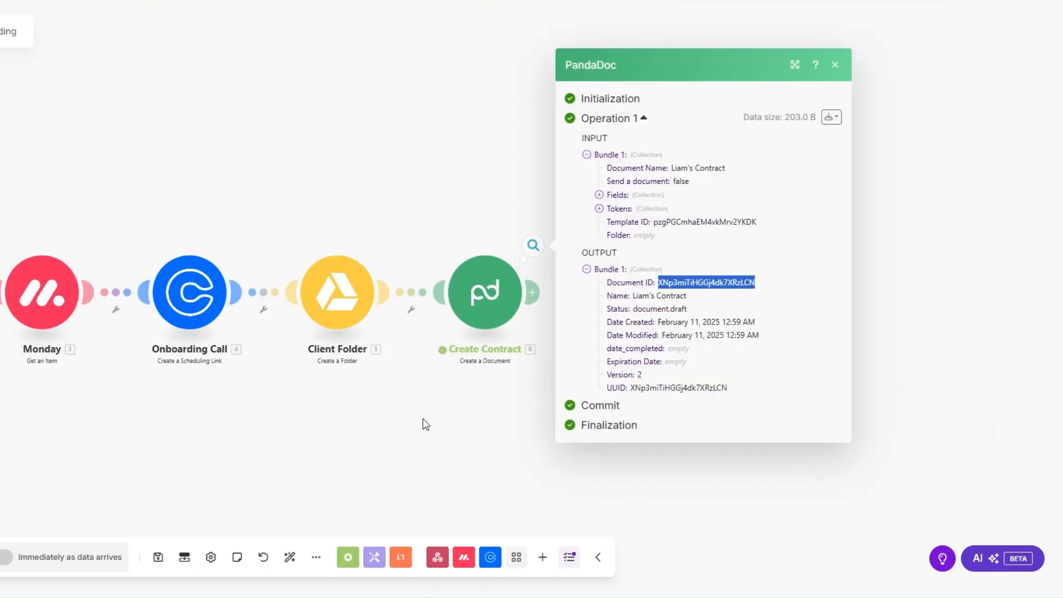
click(426, 424)
drag(541, 316, 619, 305)
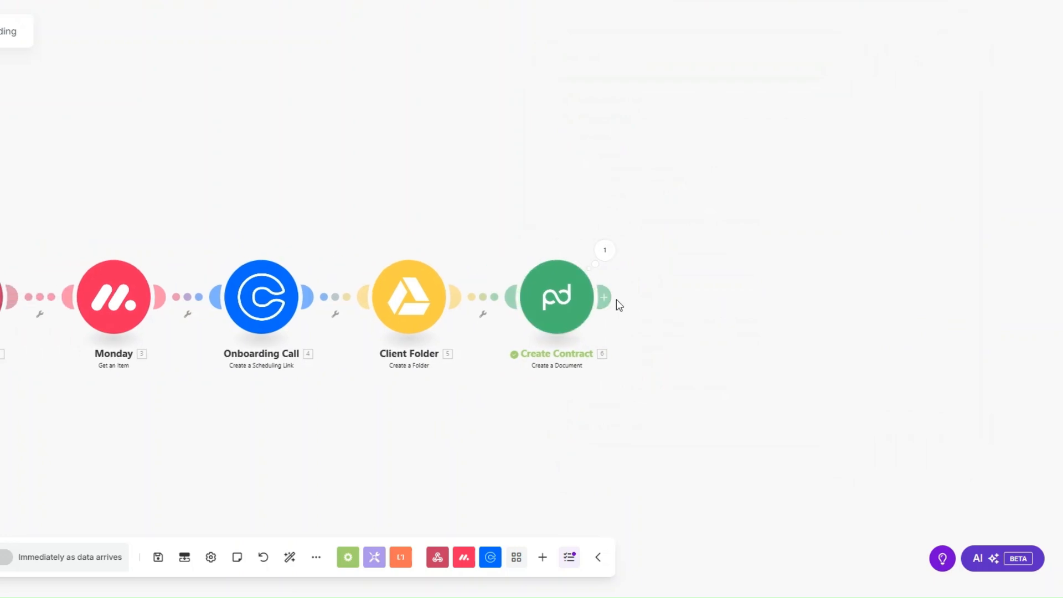
Add a PandaDoc Download a Document step using Create Contract's Document ID.
click(613, 299)
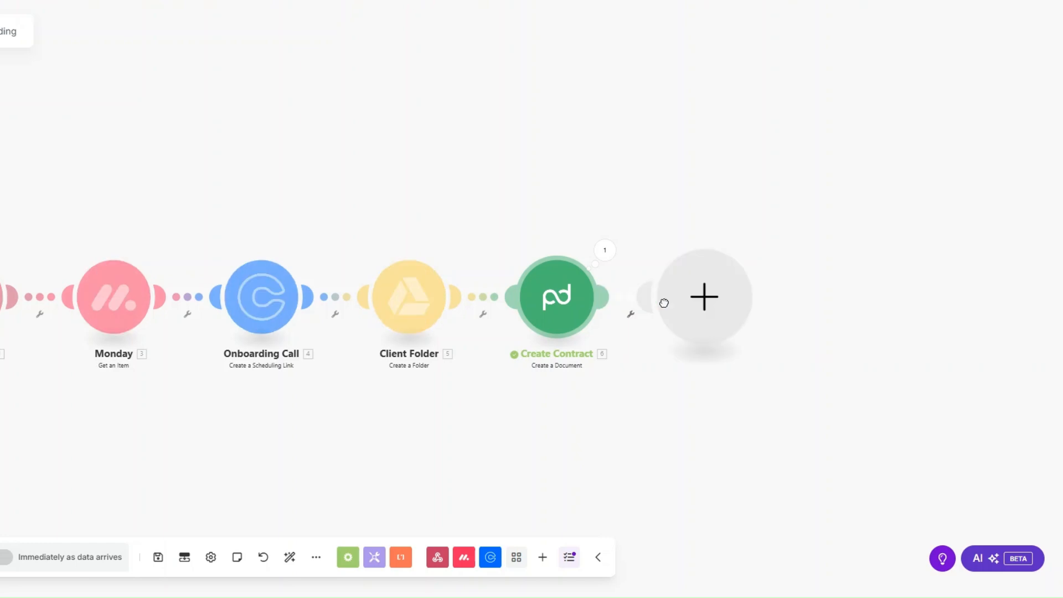
click(820, 328)
click(829, 368)
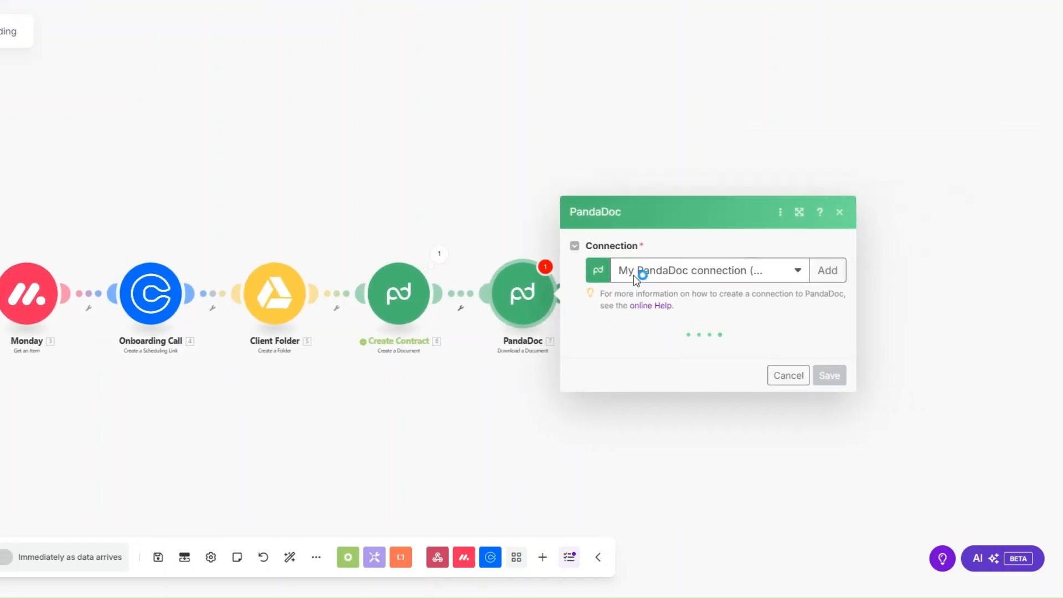
click(631, 345)
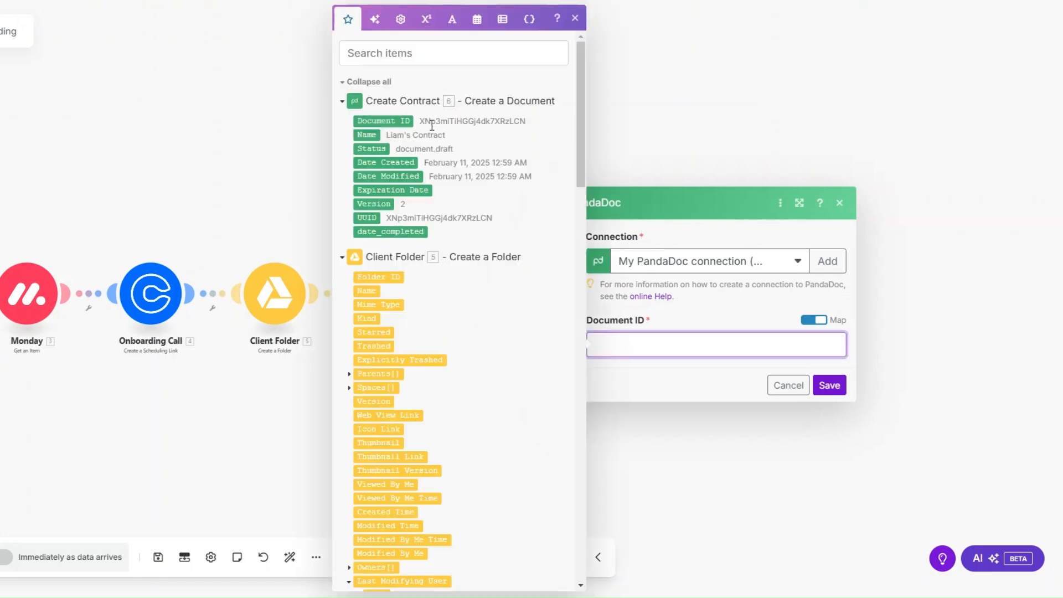
click(395, 123)
click(829, 386)
Rename the new download step to 'Download Contract'.
right_click(525, 297)
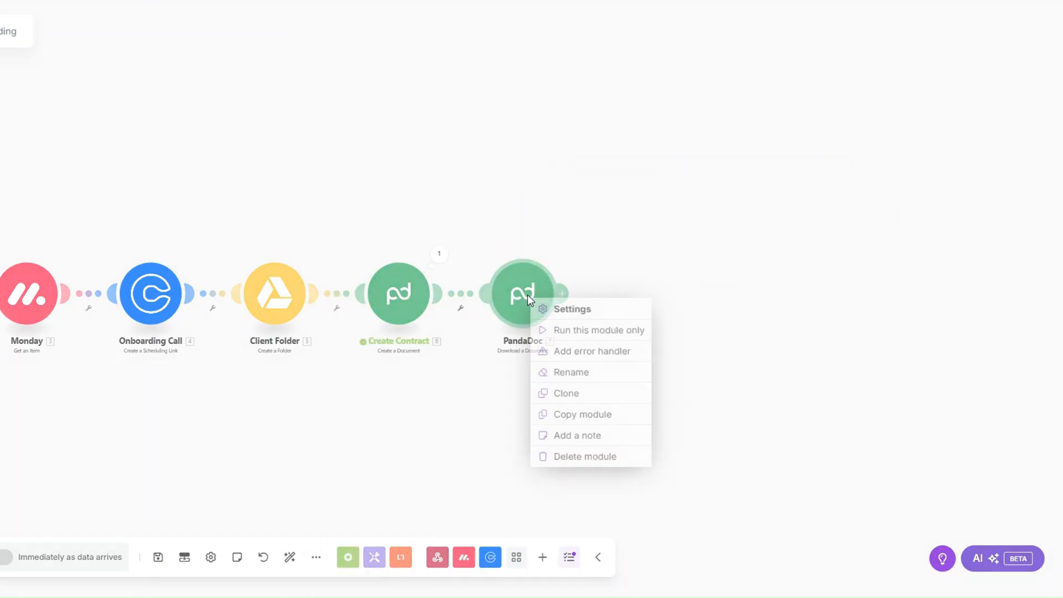
click(573, 373)
text(Dow)
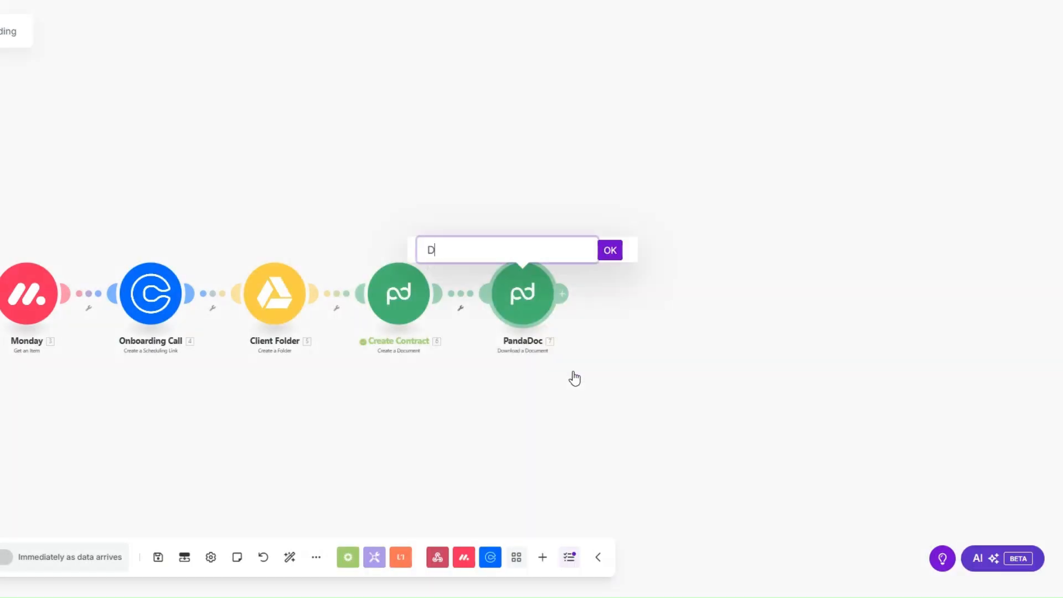
text(nload Contract)
click(619, 254)
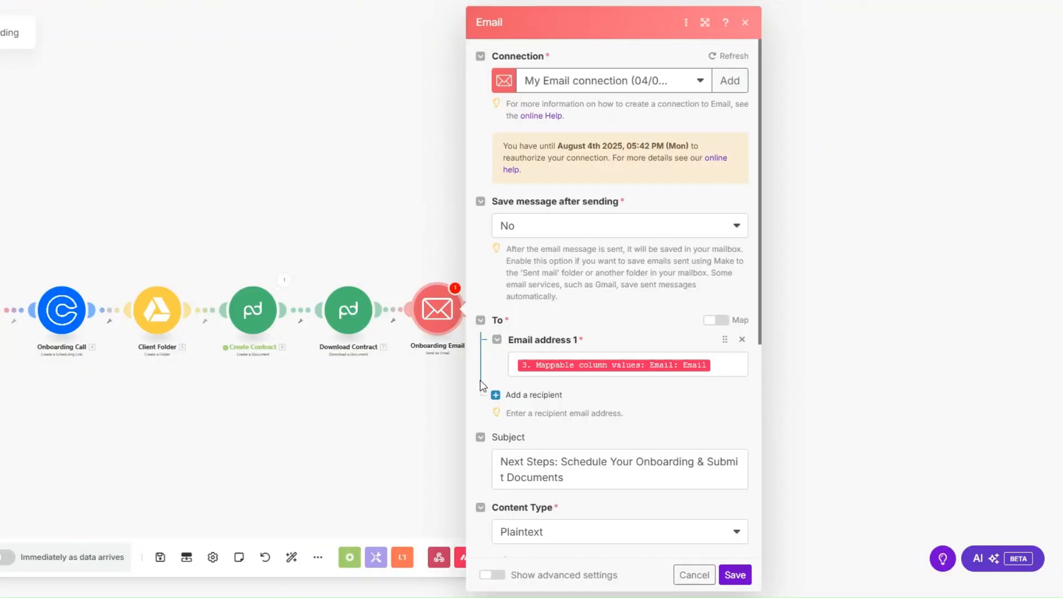
Map the recipient to the client's Monday Email and fill in the email subject.
click(723, 365)
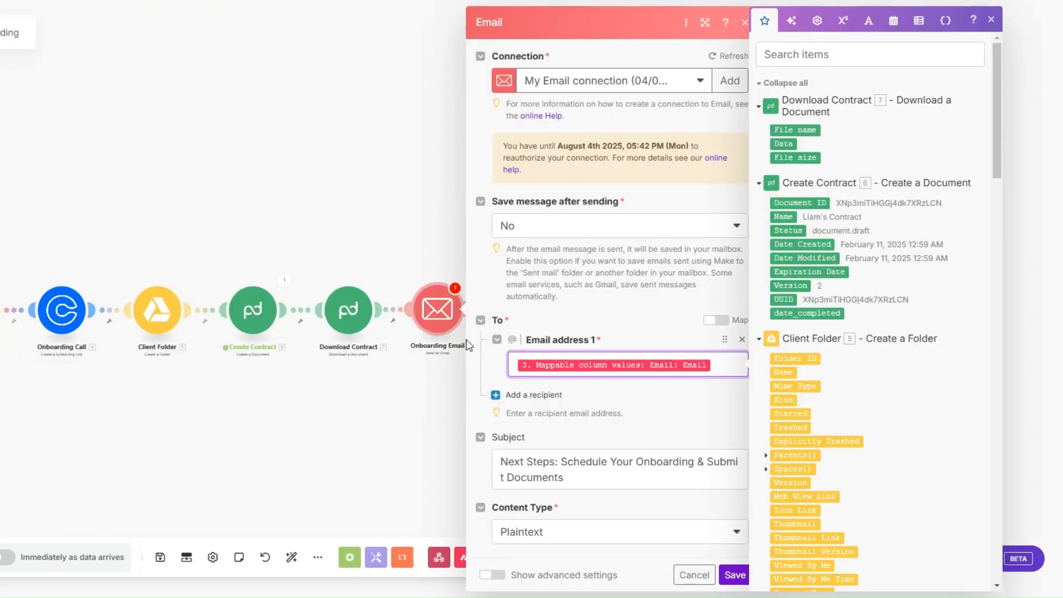
scroll(682, 321, down, 1)
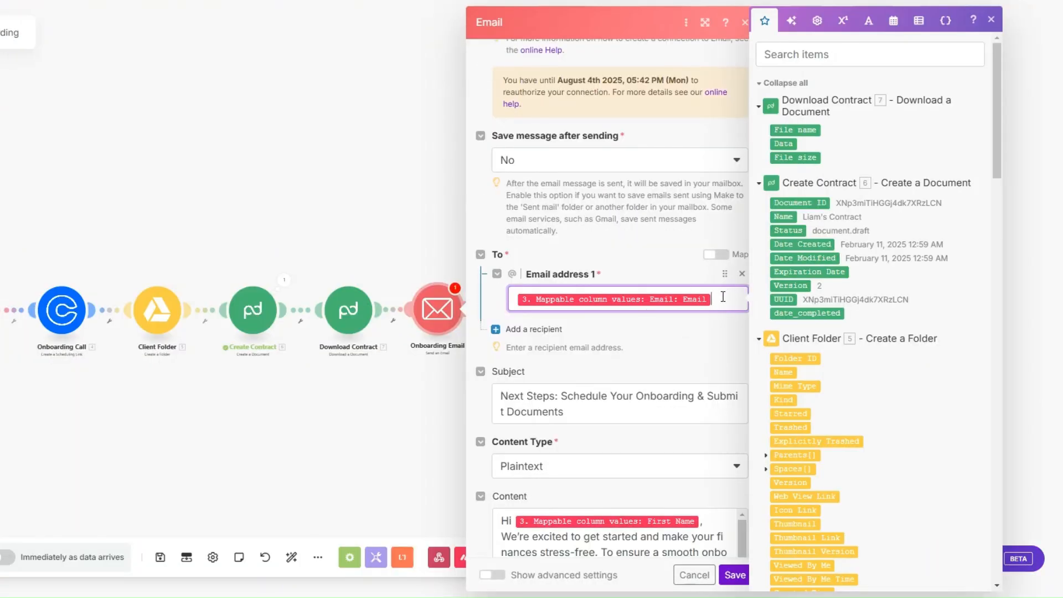
scroll(892, 272, down, 12)
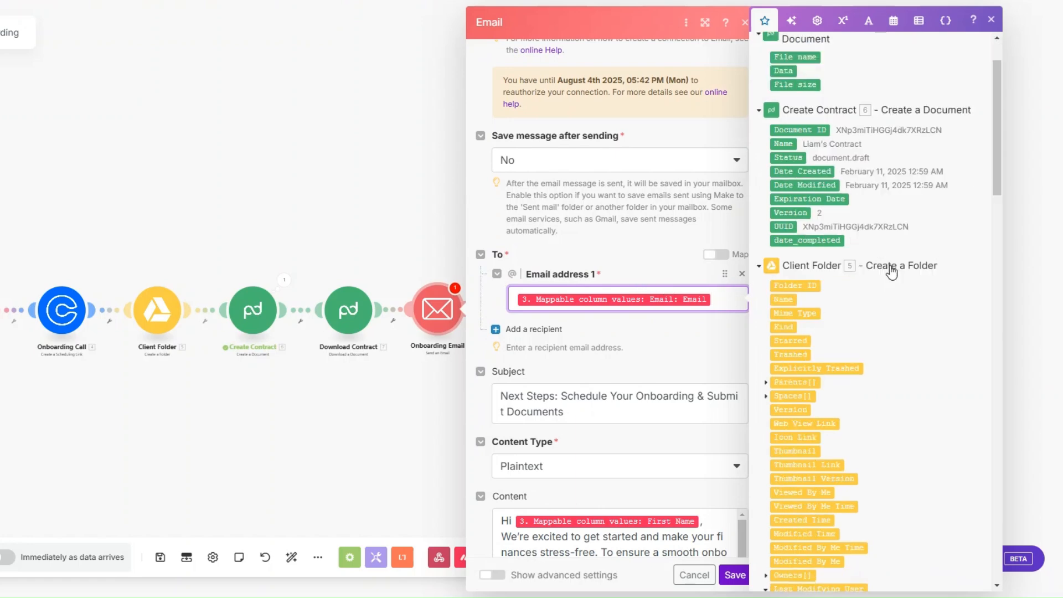
scroll(886, 271, down, 7)
scroll(684, 289, down, 4)
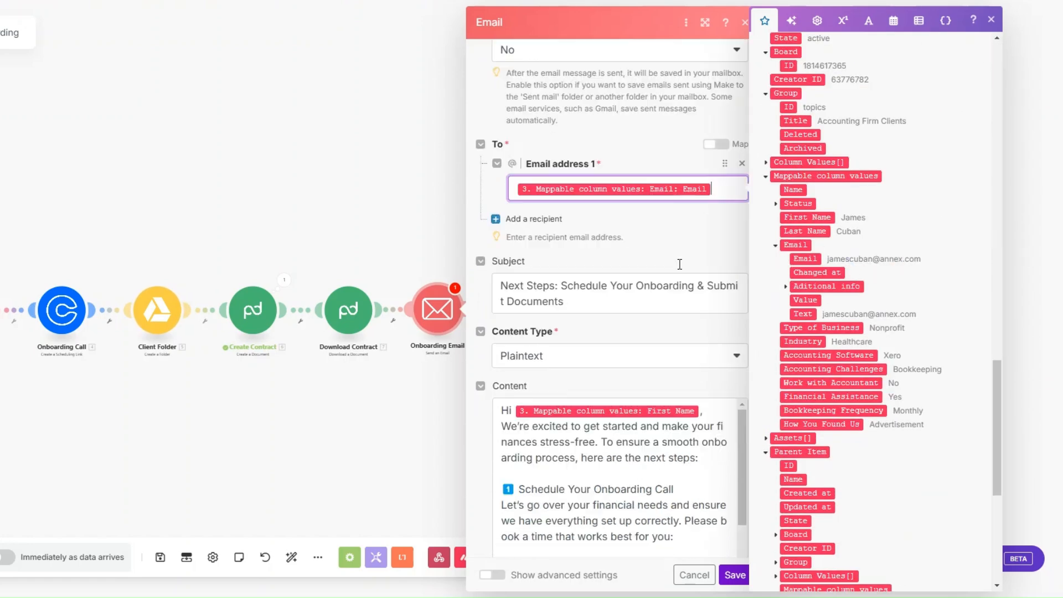
click(585, 143)
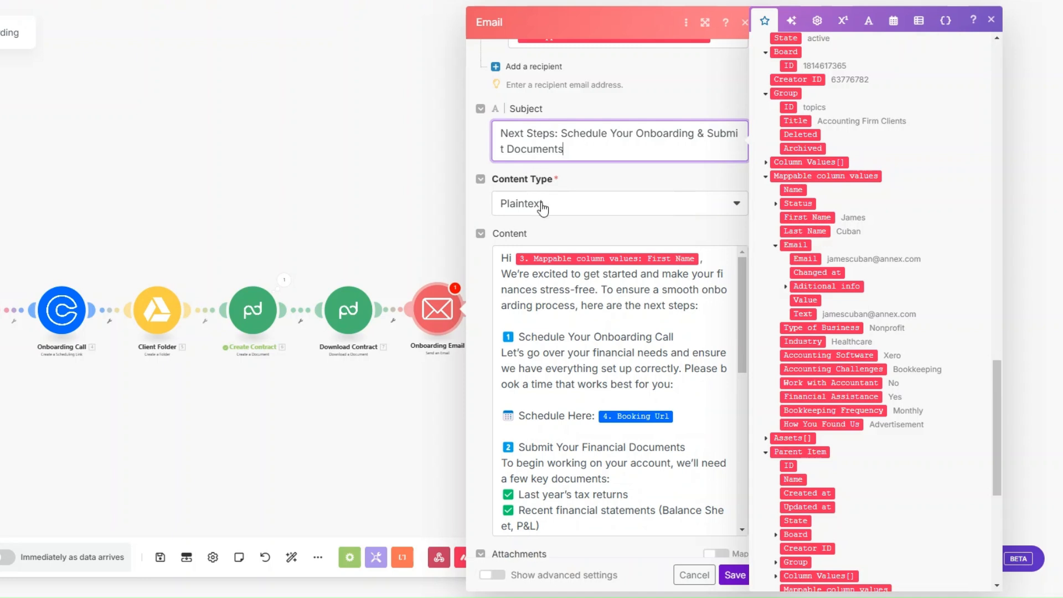
scroll(543, 210, down, 1)
Write the plaintext body with the folder's Web View Link and contract File name, then save.
click(705, 270)
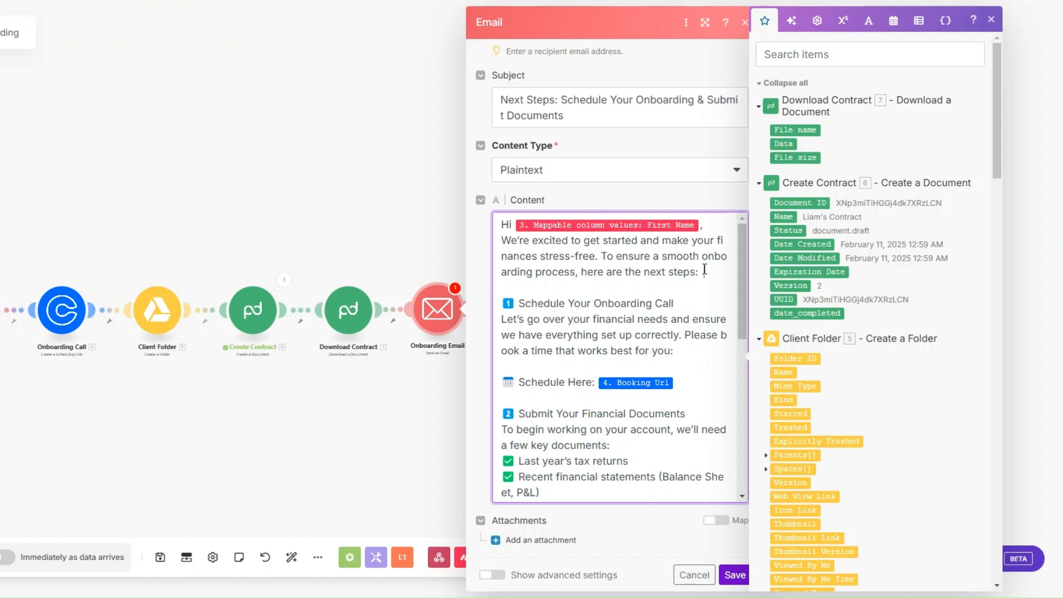
scroll(705, 269, down, 3)
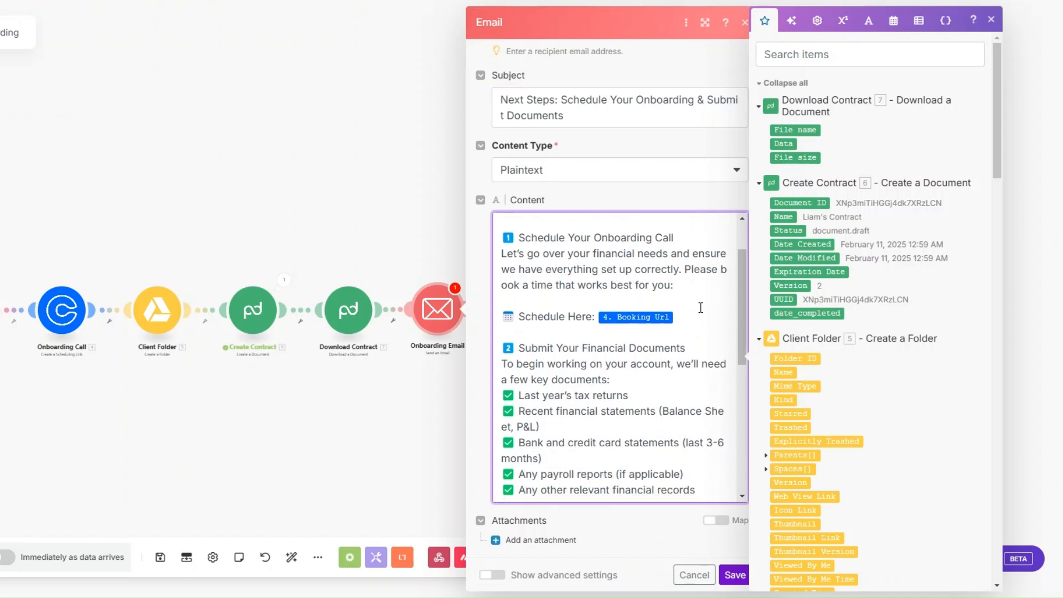
scroll(694, 310, down, 2)
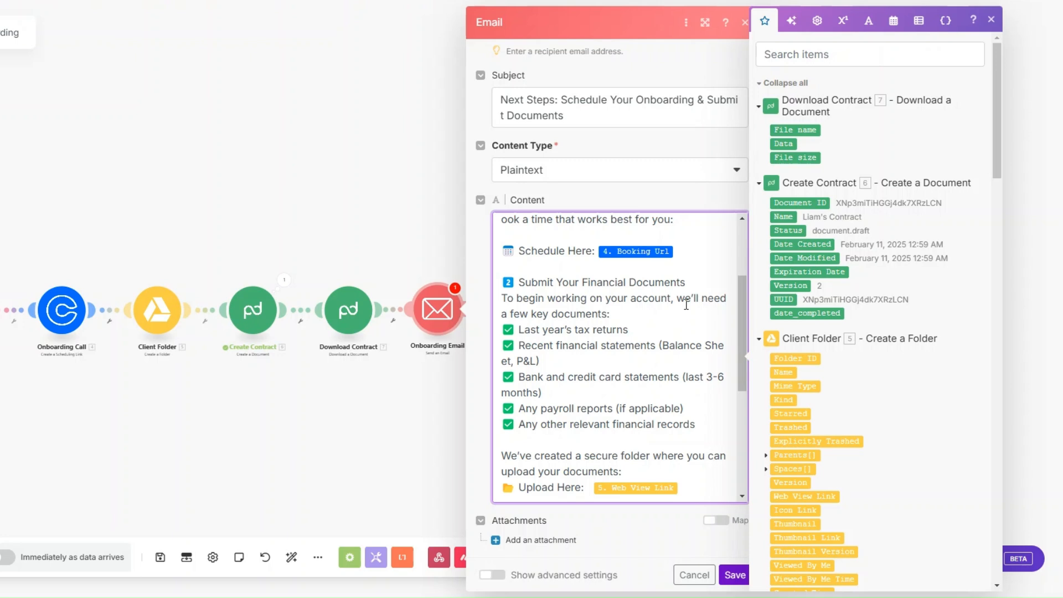
scroll(637, 316, down, 1)
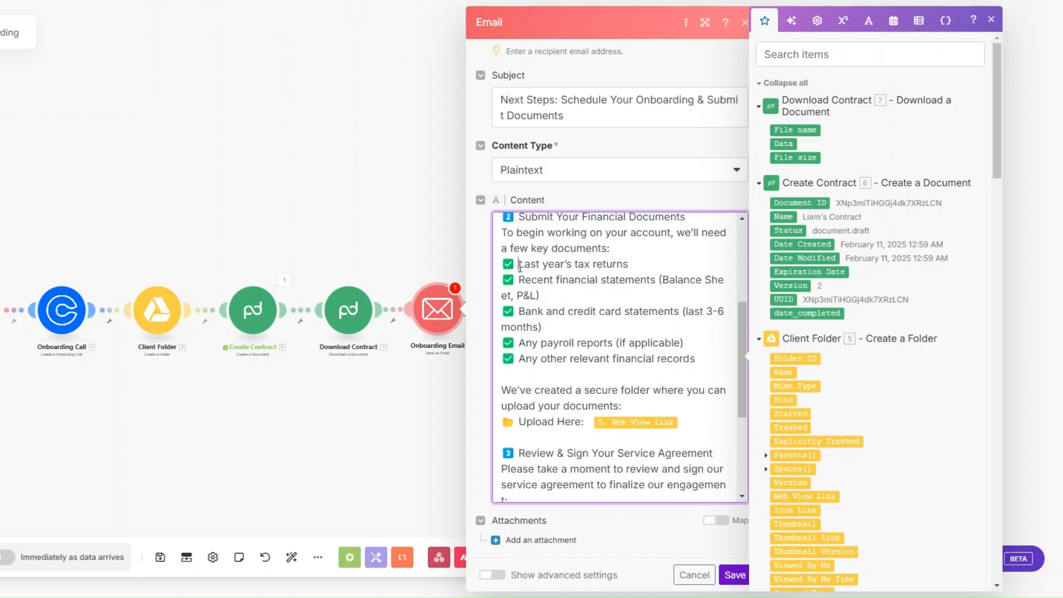
drag(518, 265, 699, 361)
click(683, 341)
scroll(686, 310, down, 2)
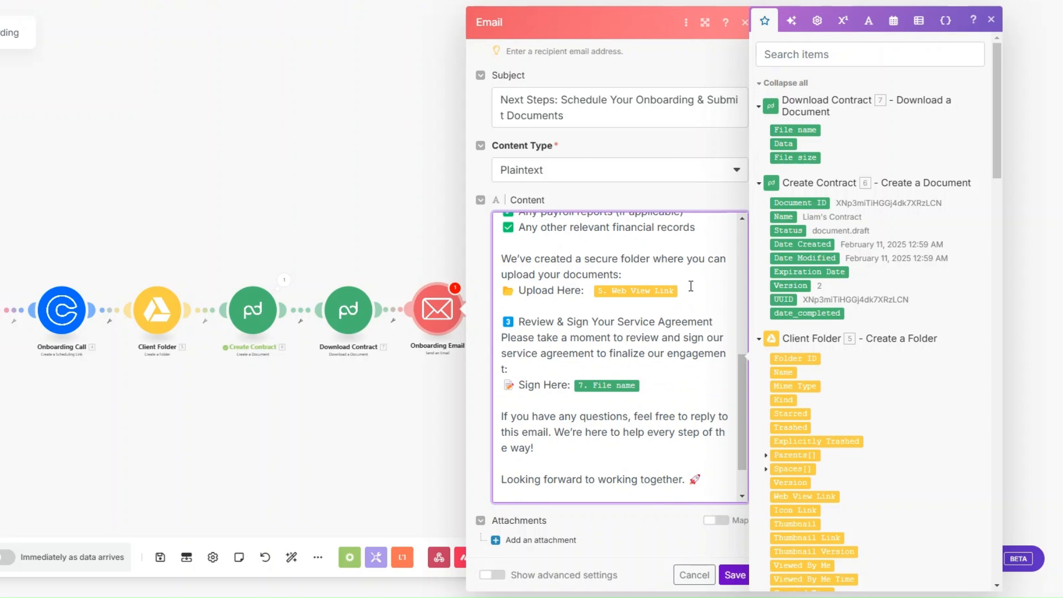
scroll(690, 286, up, 2)
drag(510, 248, 681, 314)
scroll(681, 313, down, 2)
click(698, 308)
scroll(694, 290, down, 1)
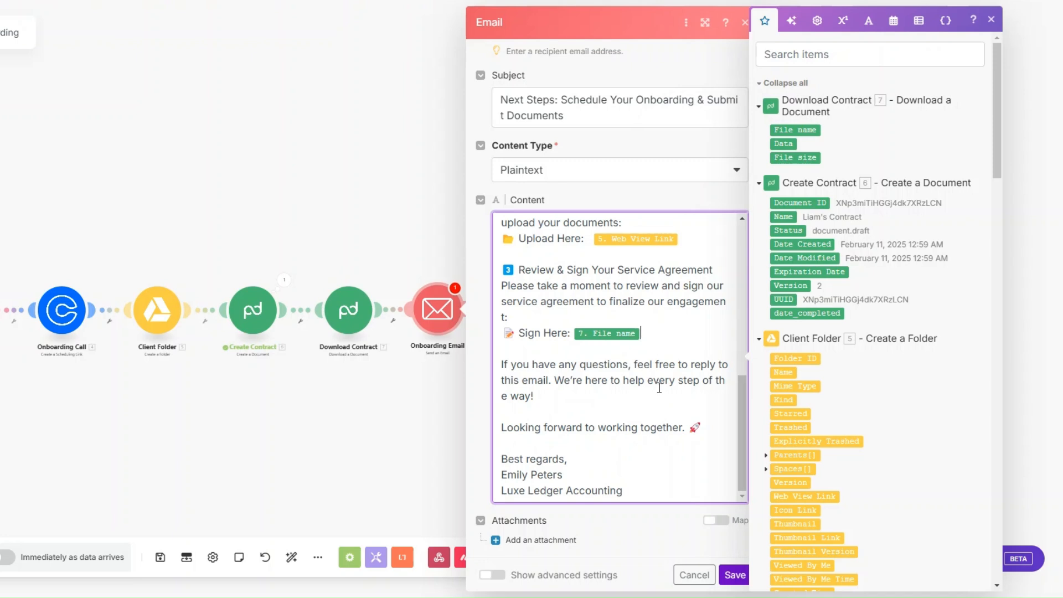
click(735, 575)
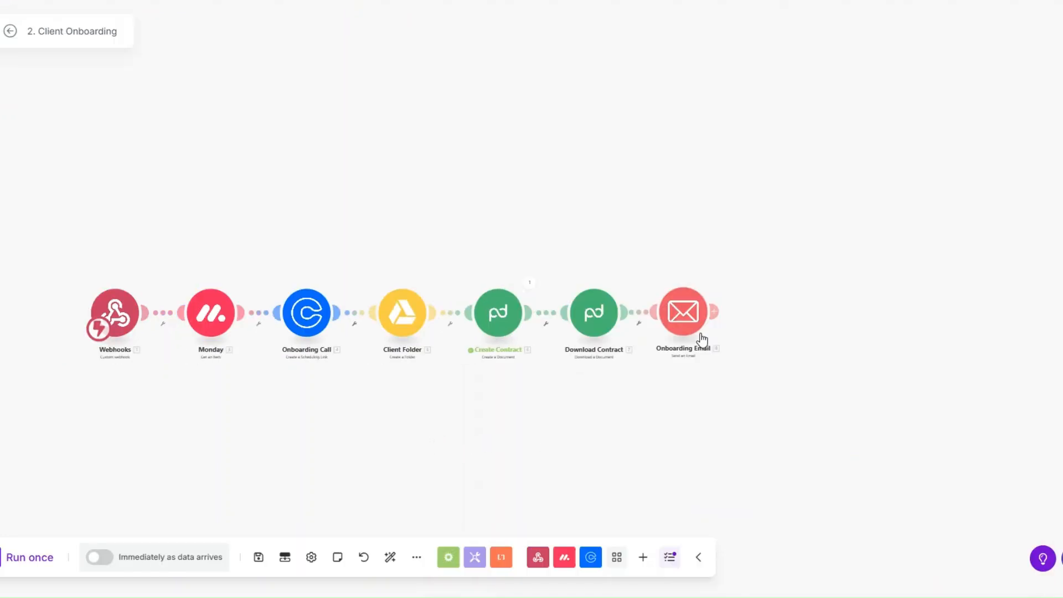
Add a Slack Create a Message step after Onboarding Email.
drag(634, 406, 565, 394)
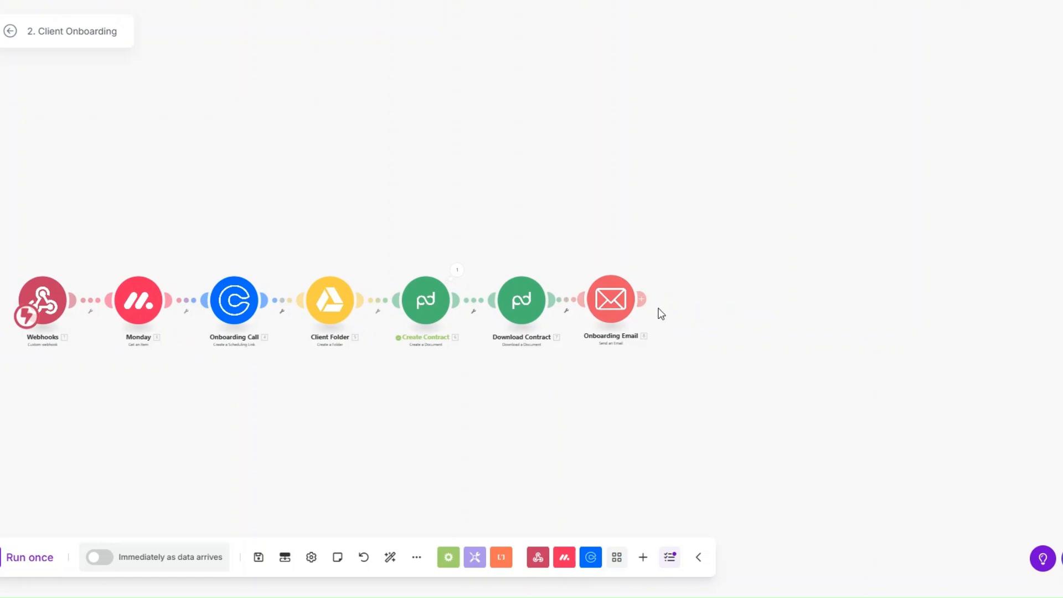
click(642, 299)
click(719, 305)
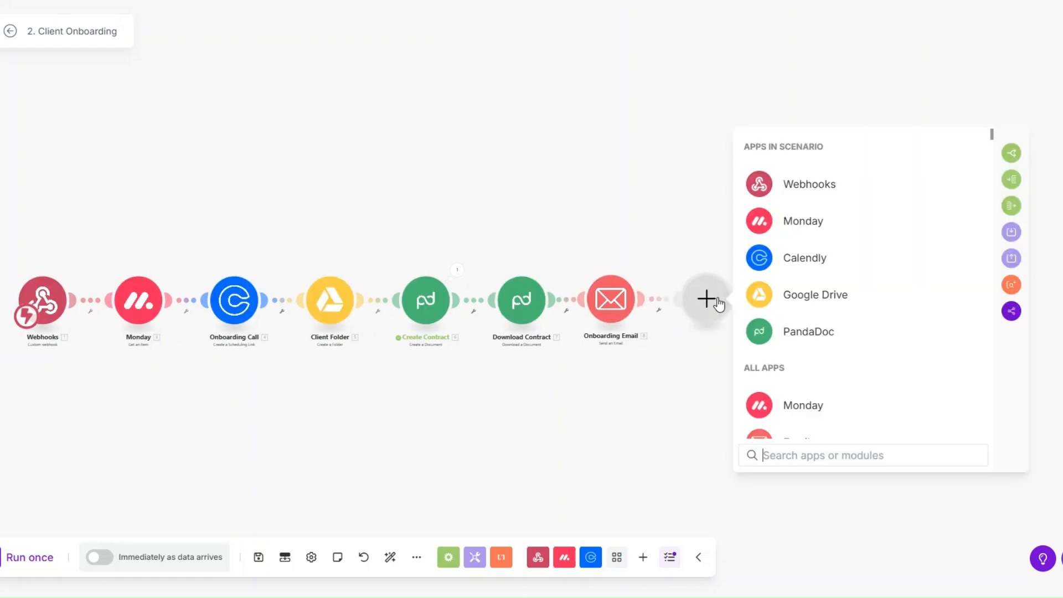
click(707, 352)
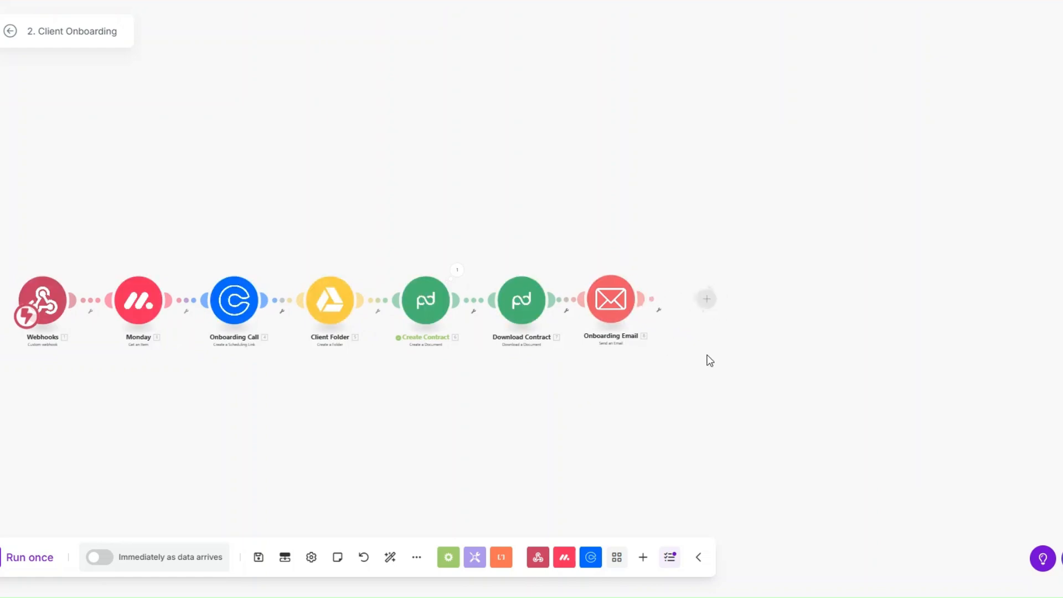
click(713, 298)
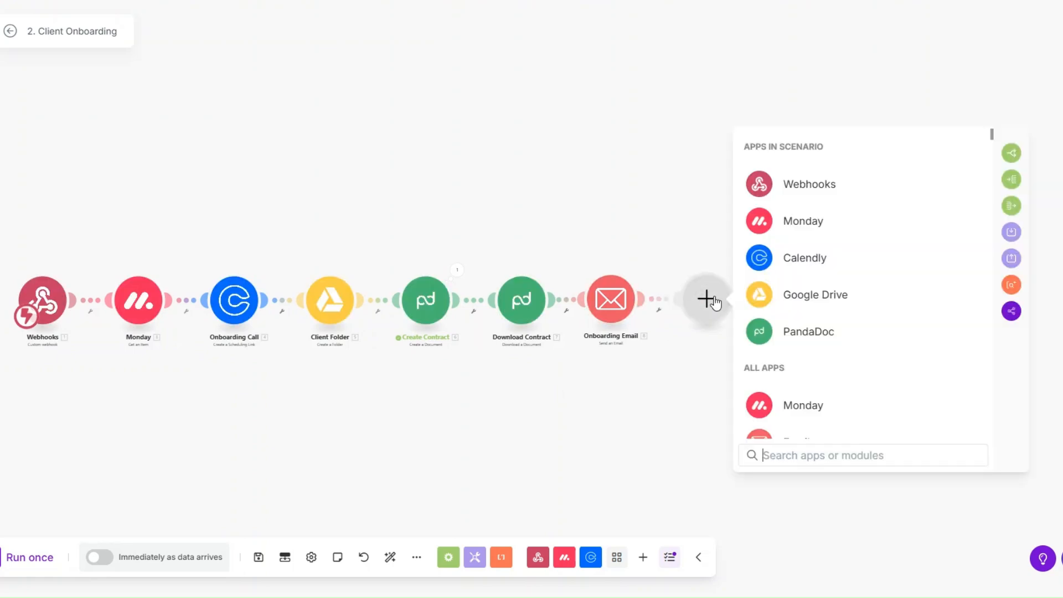
click(779, 456)
text(slack)
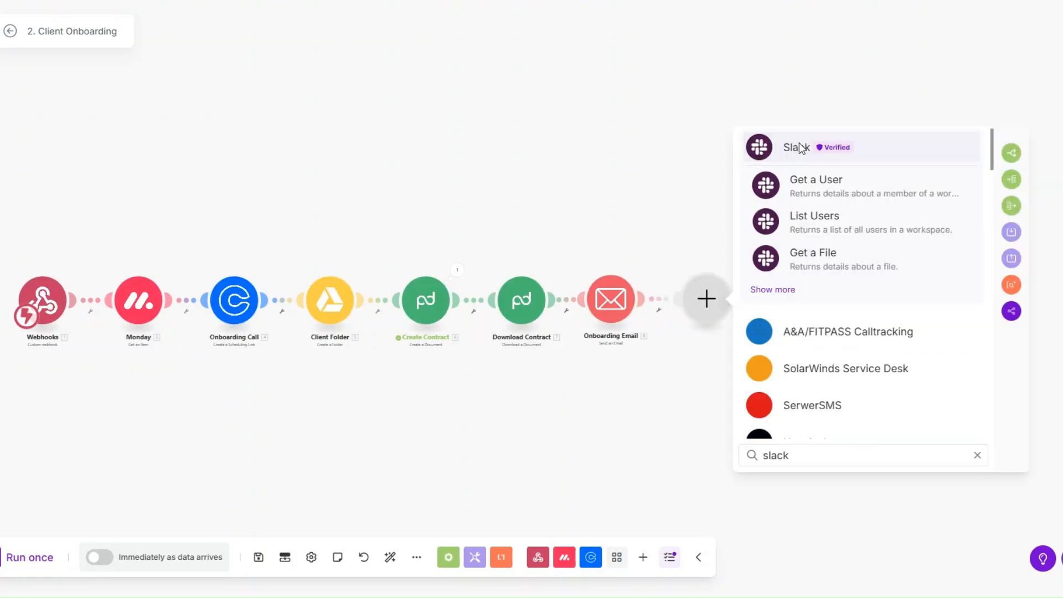
key(Return)
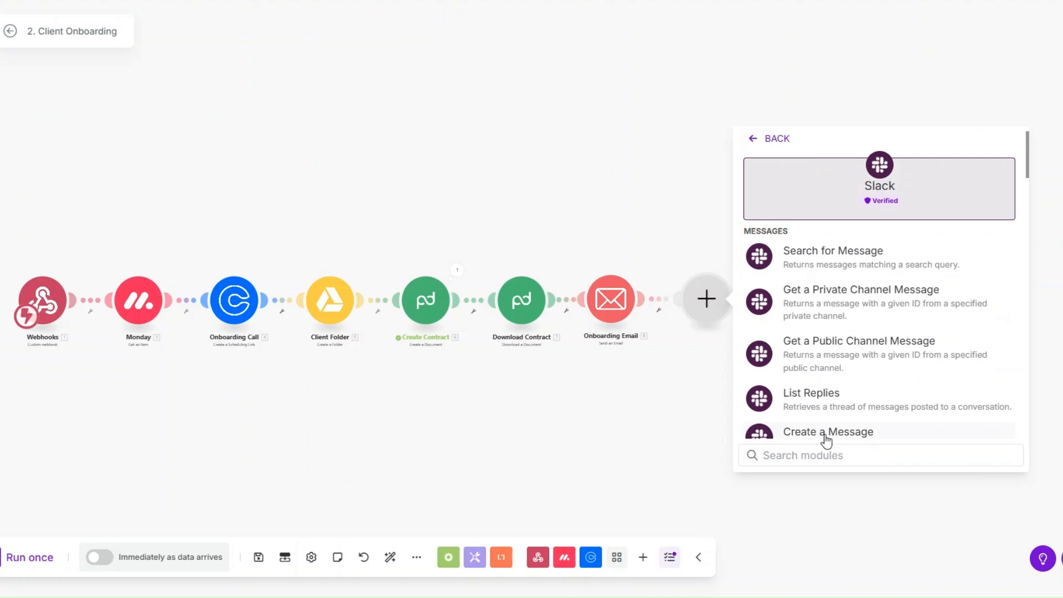
click(827, 437)
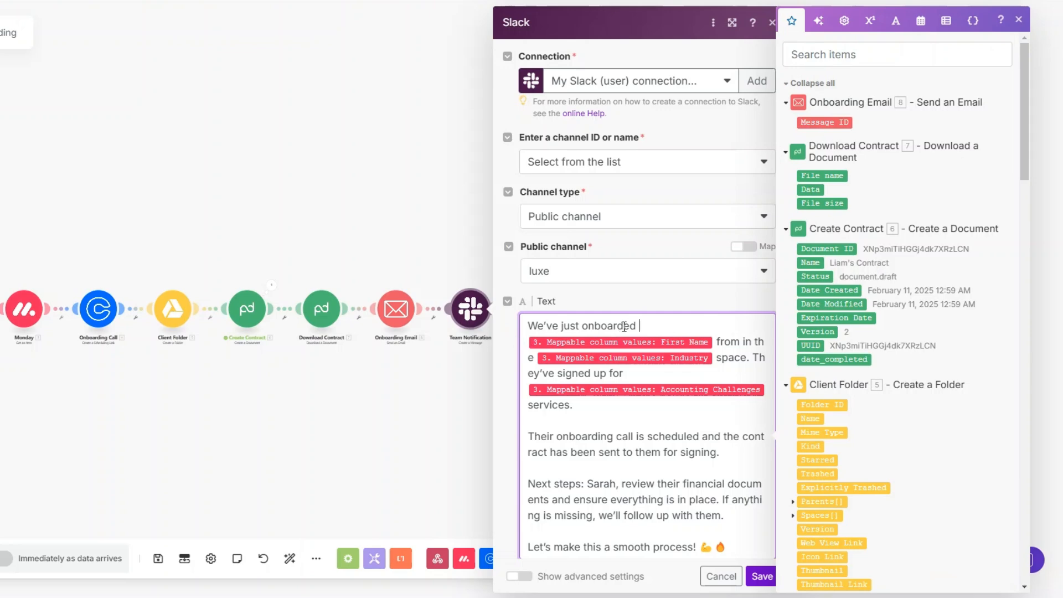
Complete the message text with First Name, Industry and Accounting Challenges, then save.
scroll(974, 398, down, 15)
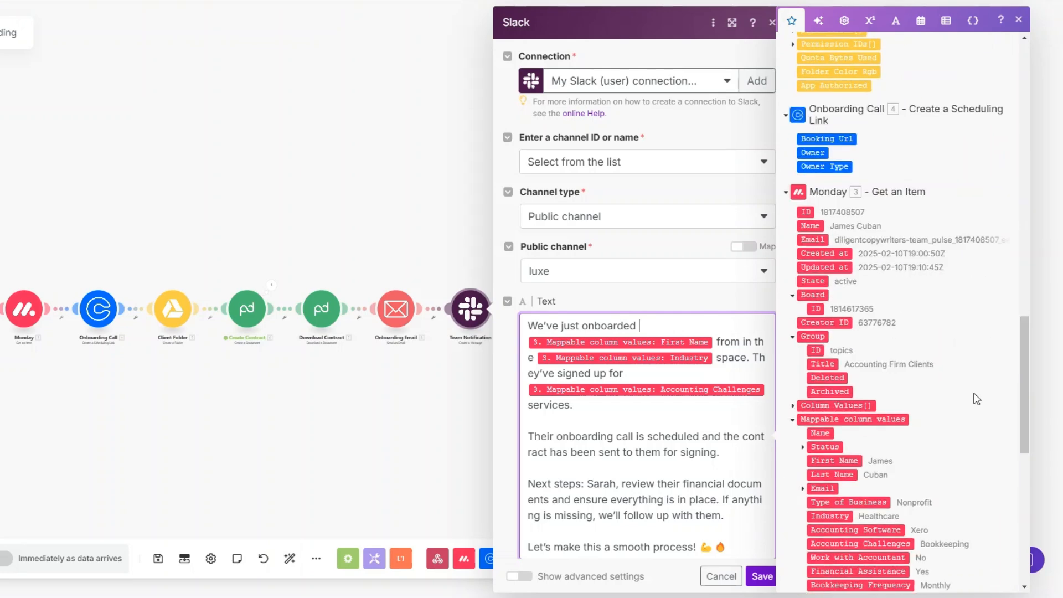
scroll(977, 398, down, 3)
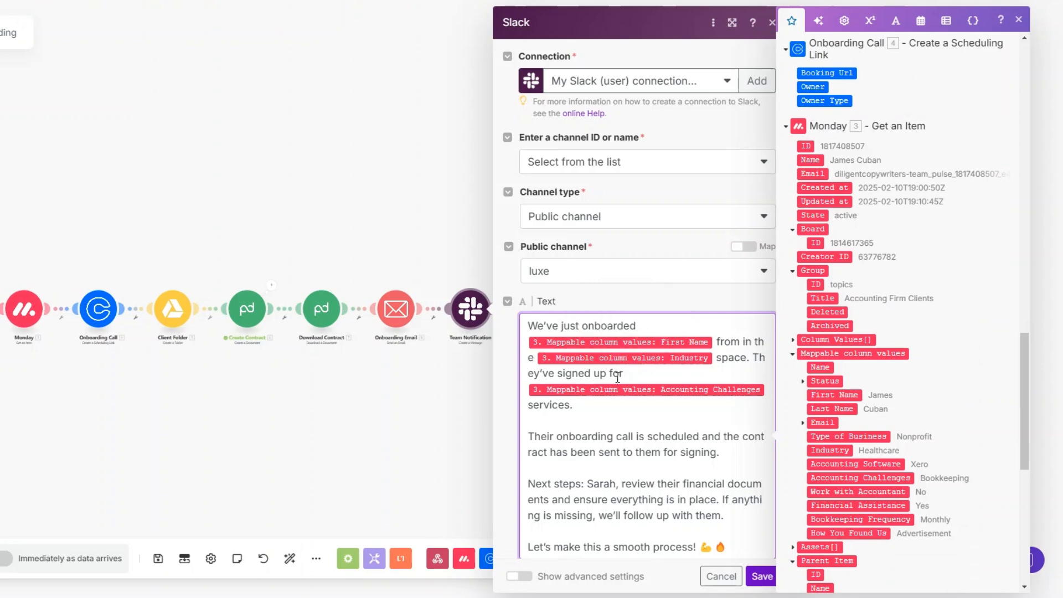
scroll(676, 386, down, 3)
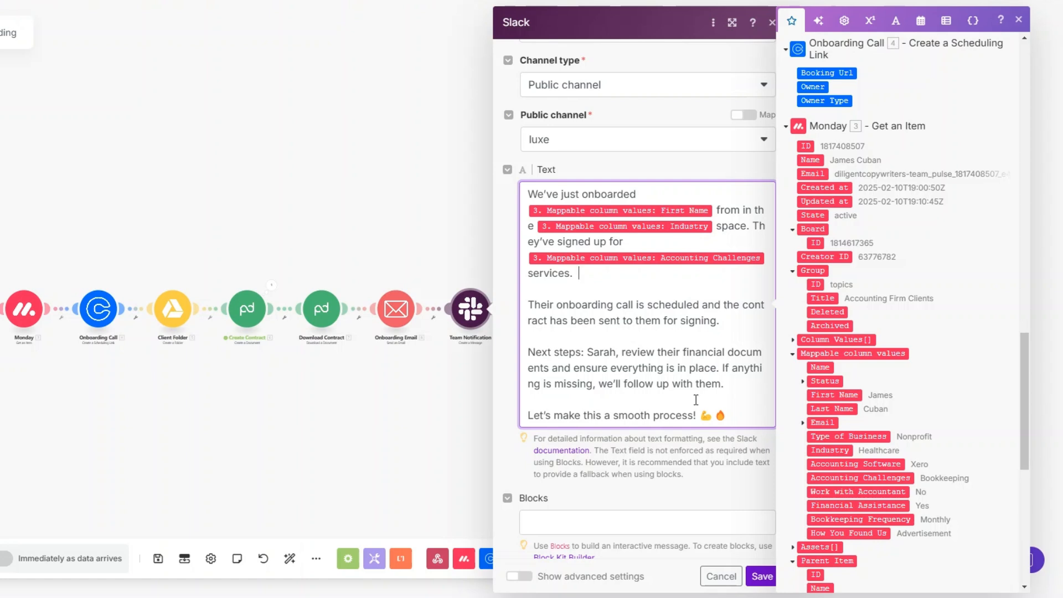
click(761, 576)
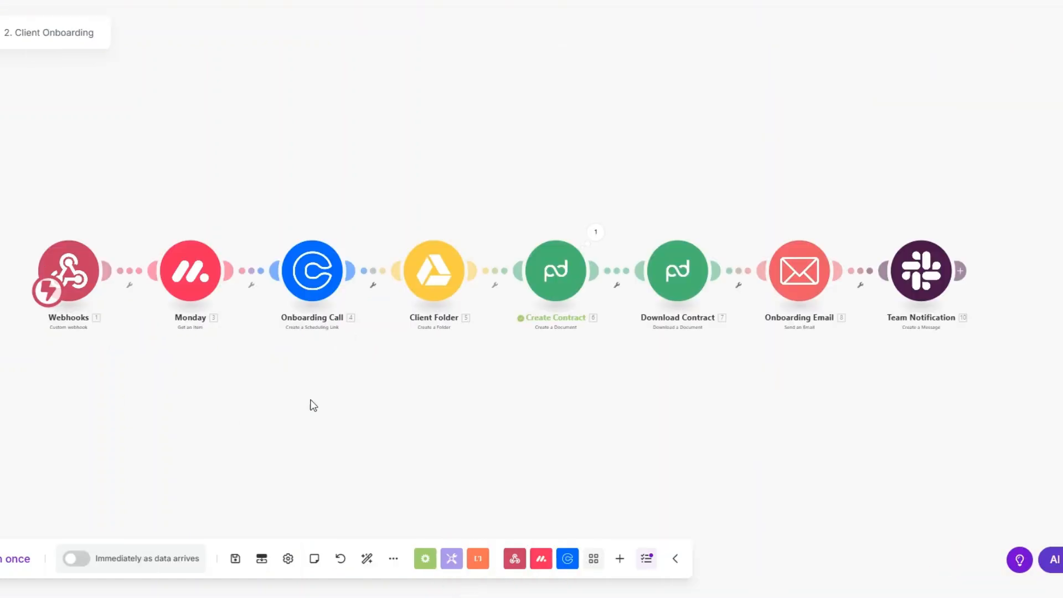
Run the scenario once and set the first monday.com client's Status to ONBOARD.
click(18, 559)
scroll(296, 225, up, 1)
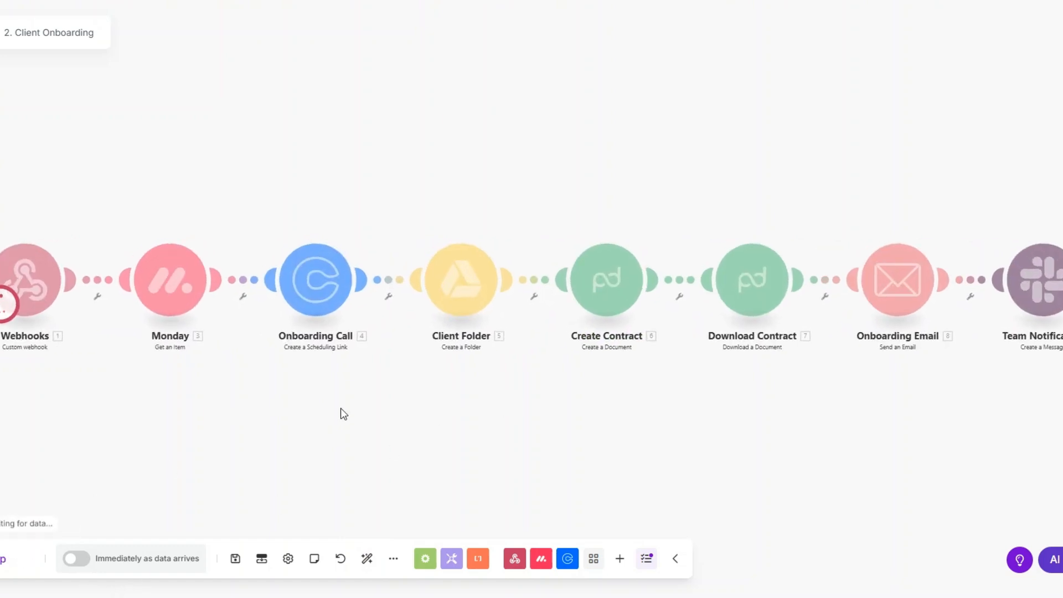
scroll(342, 408, down, 1)
drag(341, 407, 337, 393)
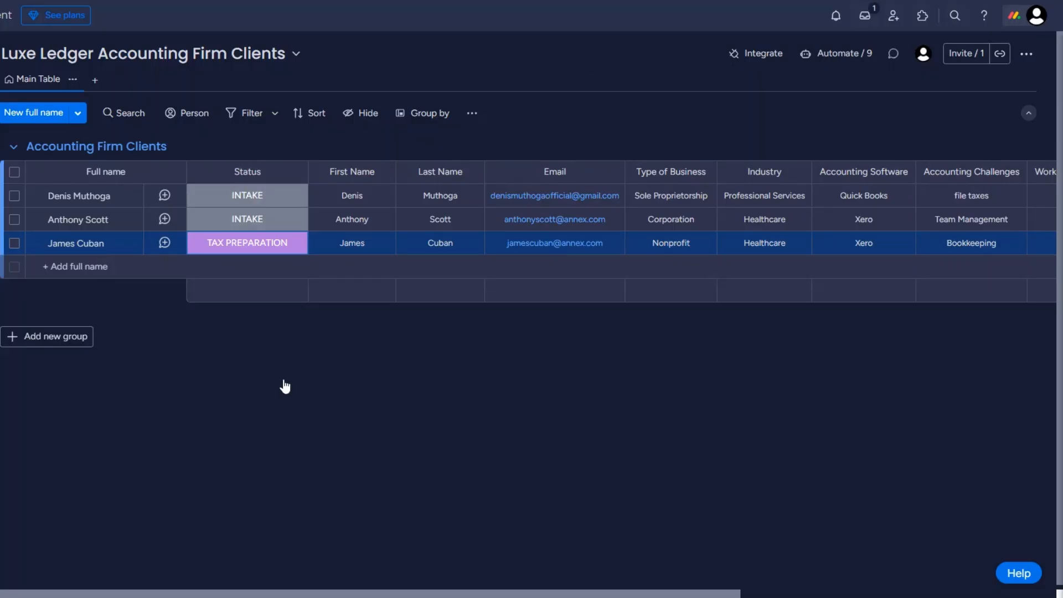
click(238, 202)
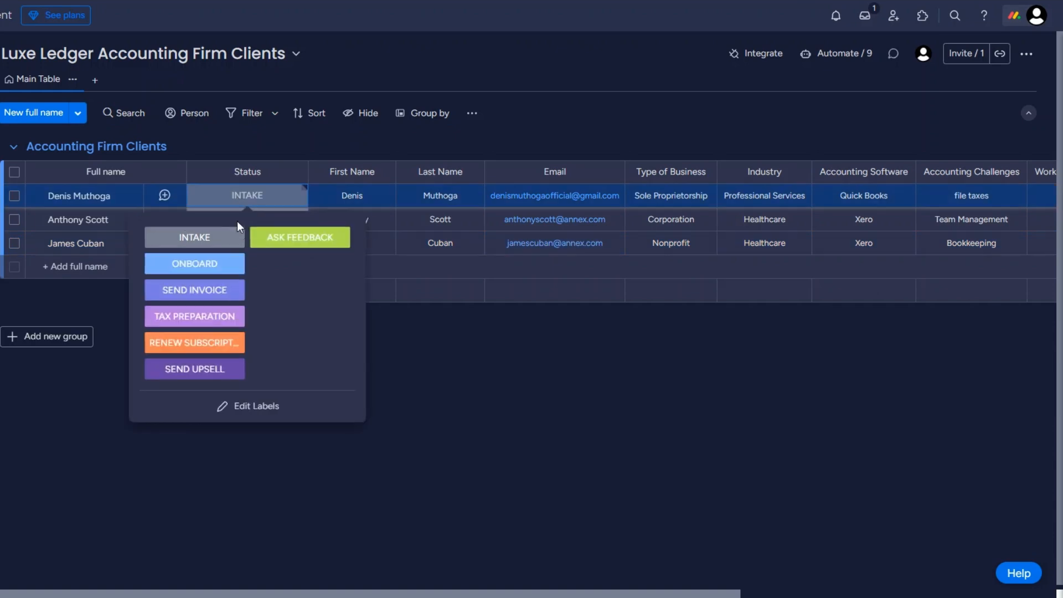
click(215, 269)
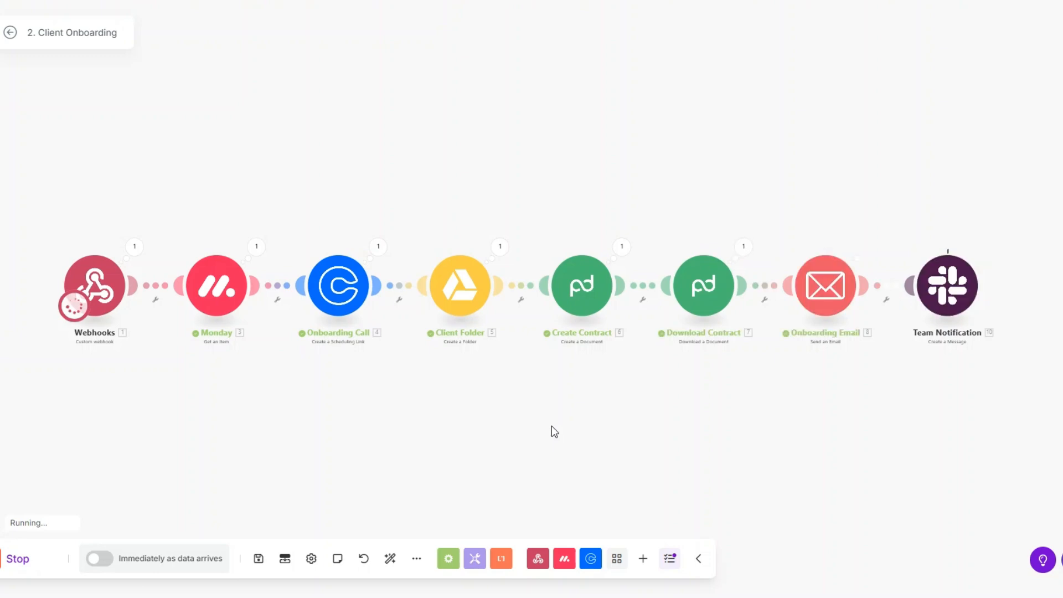
Inspect the sent onboarding email's subject, Google Drive folder link and contract file name.
drag(522, 420, 513, 423)
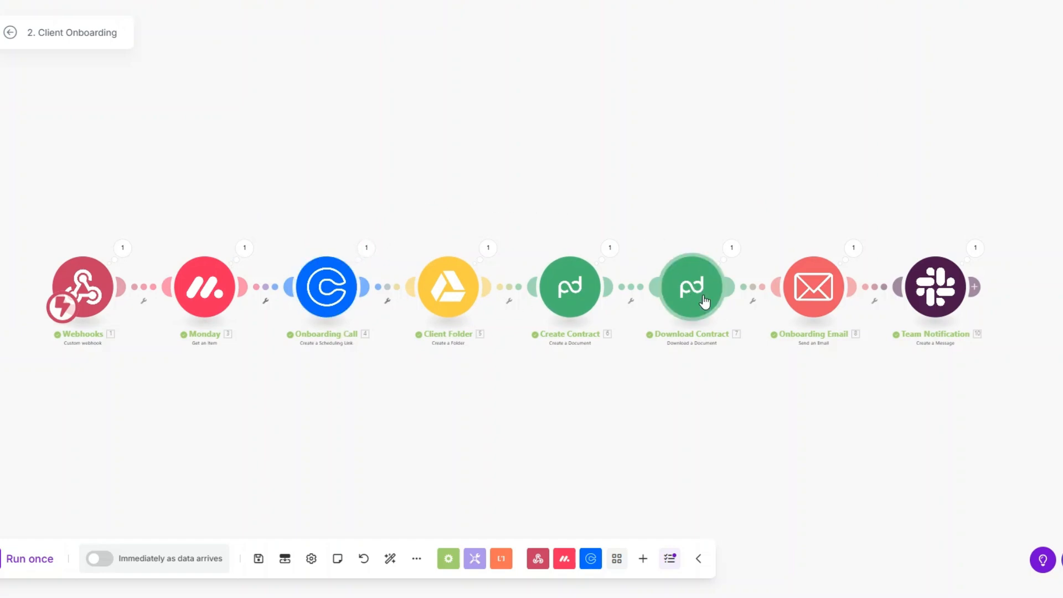
click(854, 252)
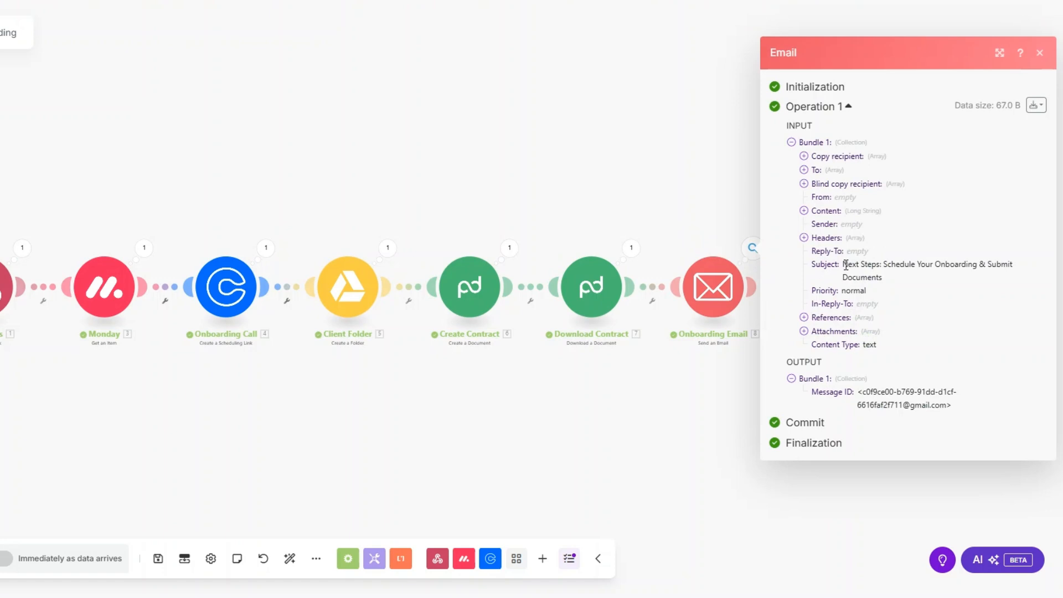
triple_click(848, 264)
click(804, 211)
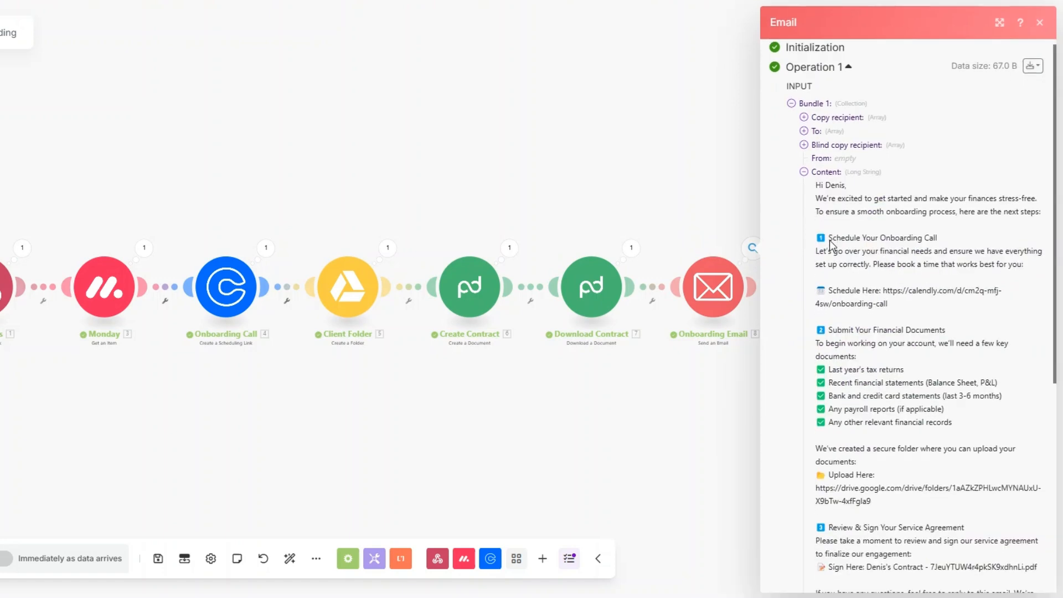
scroll(829, 240, down, 2)
drag(885, 234, 906, 252)
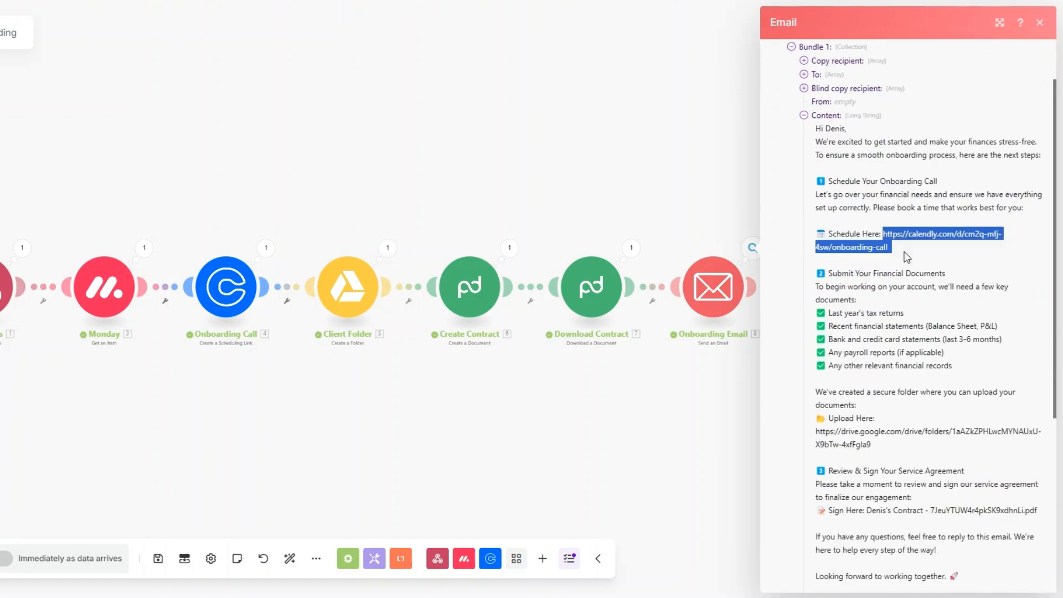
scroll(892, 266, down, 4)
drag(818, 306, 911, 320)
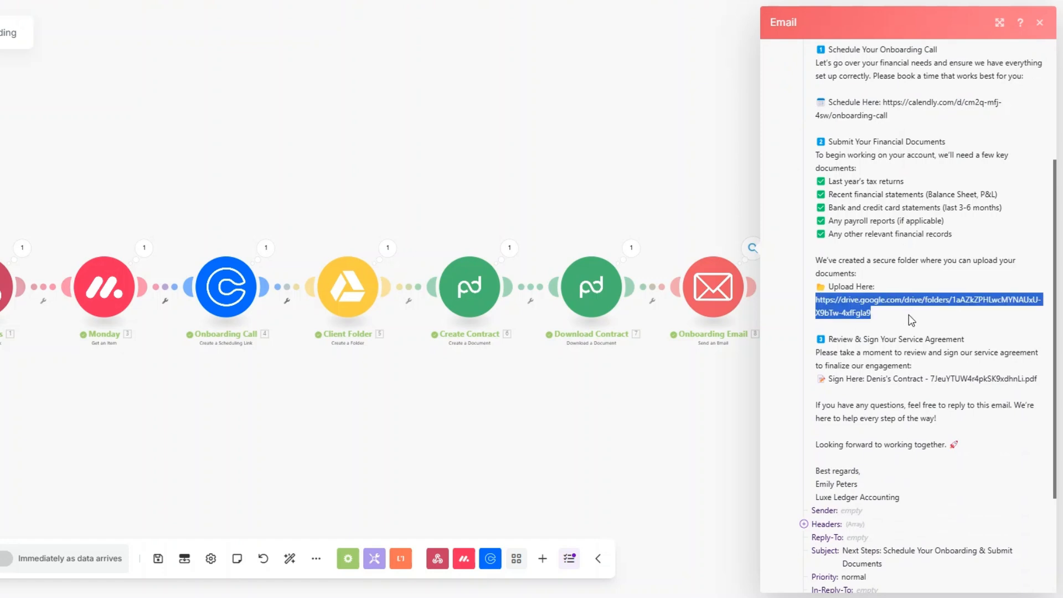
drag(932, 379, 1039, 380)
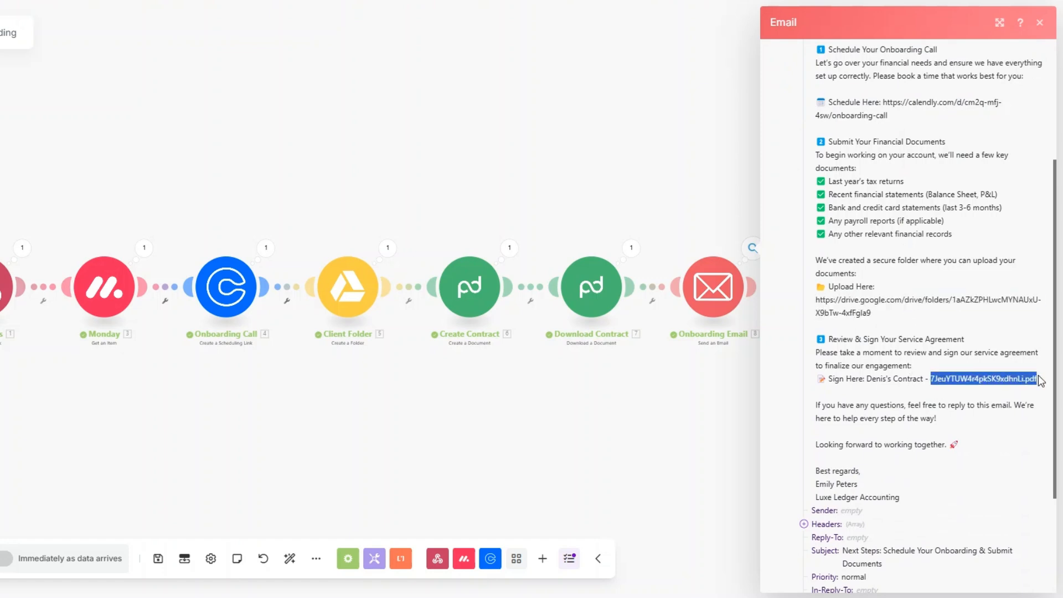
click(677, 445)
Inspect the Team Notification output showing the posted Slack message.
click(875, 249)
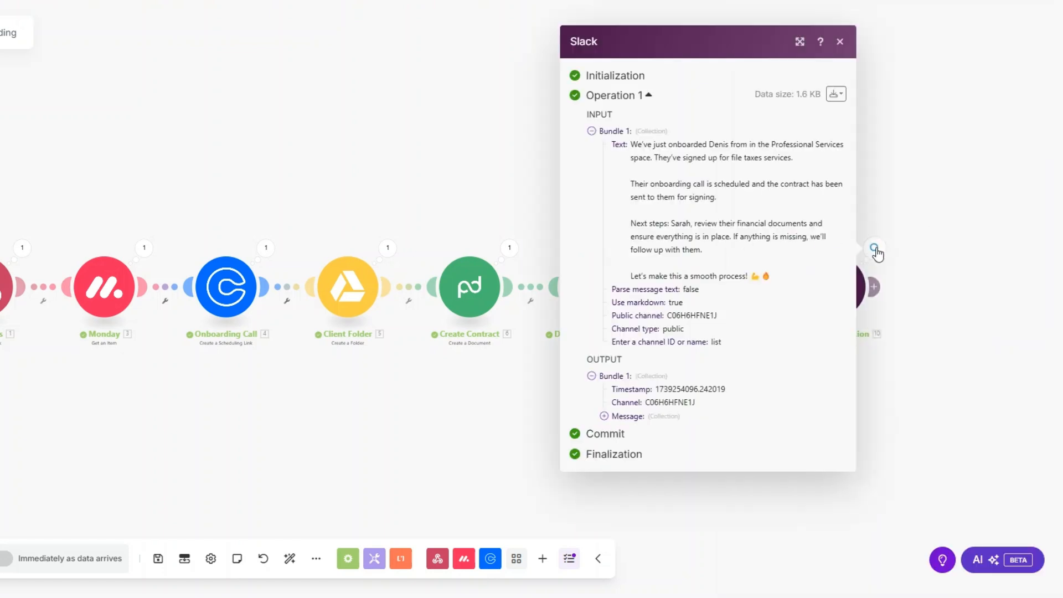
click(604, 416)
scroll(659, 377, down, 3)
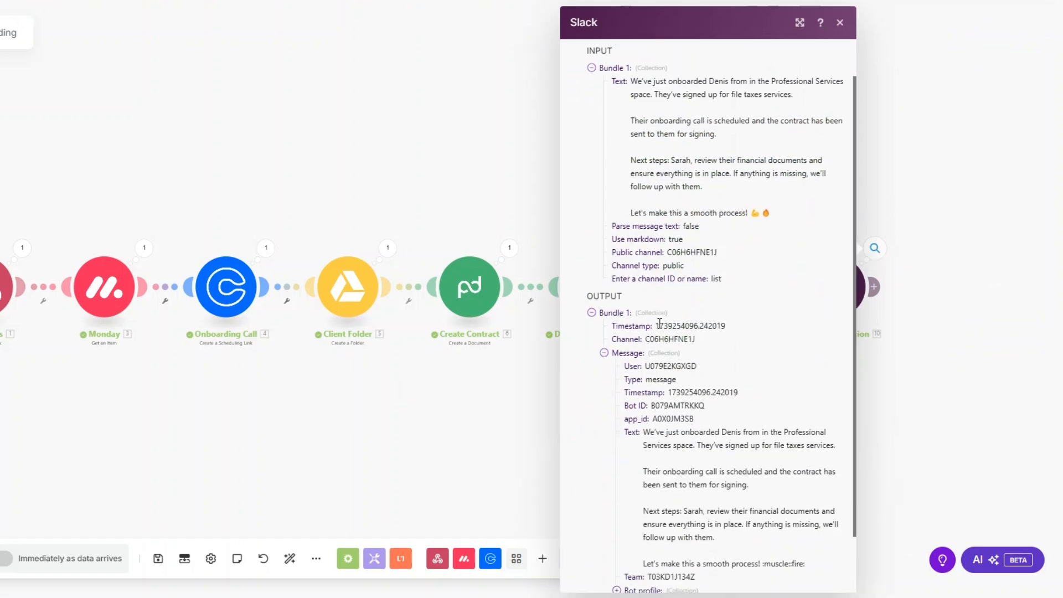
drag(644, 366, 809, 506)
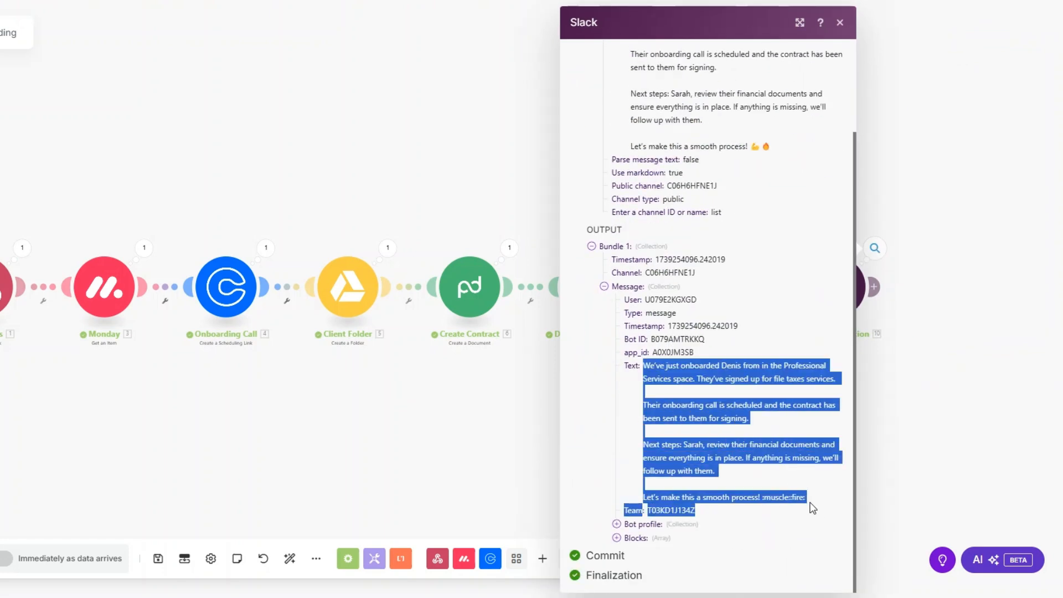
click(559, 457)
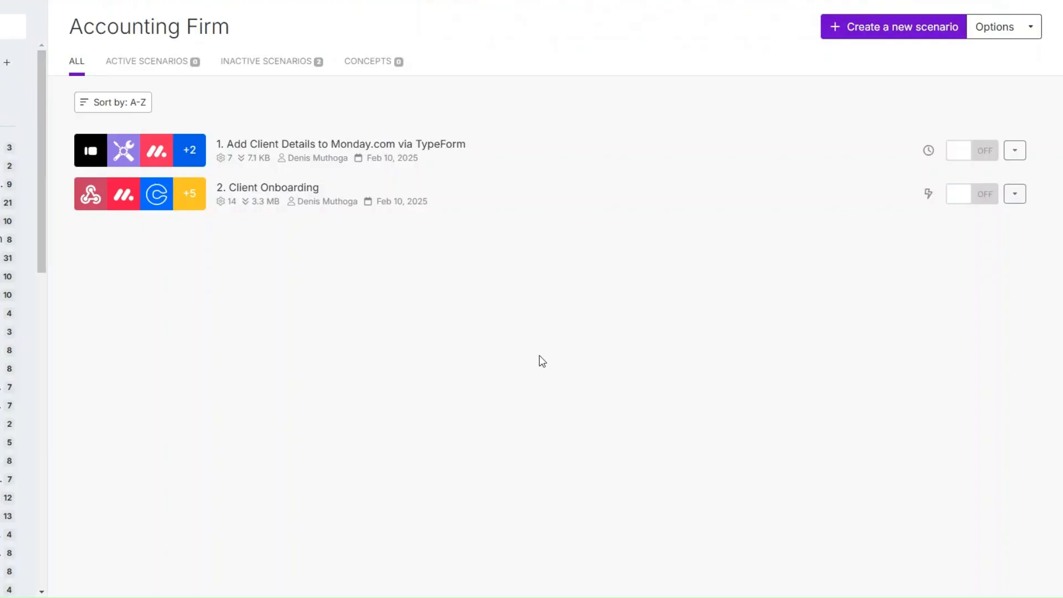
Create a new scenario with a Webhooks Custom webhook trigger.
click(859, 32)
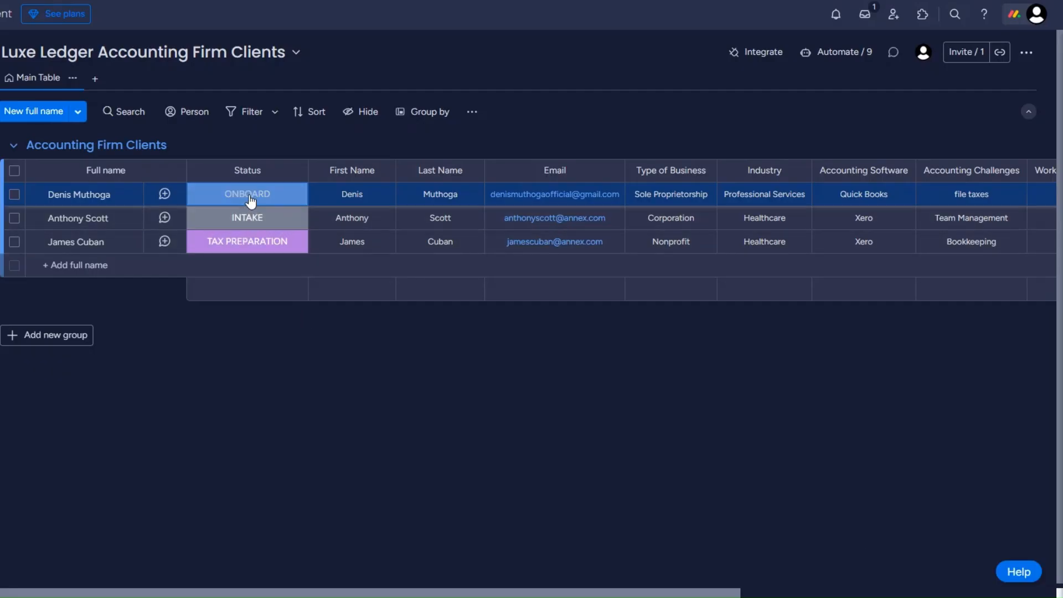
click(249, 199)
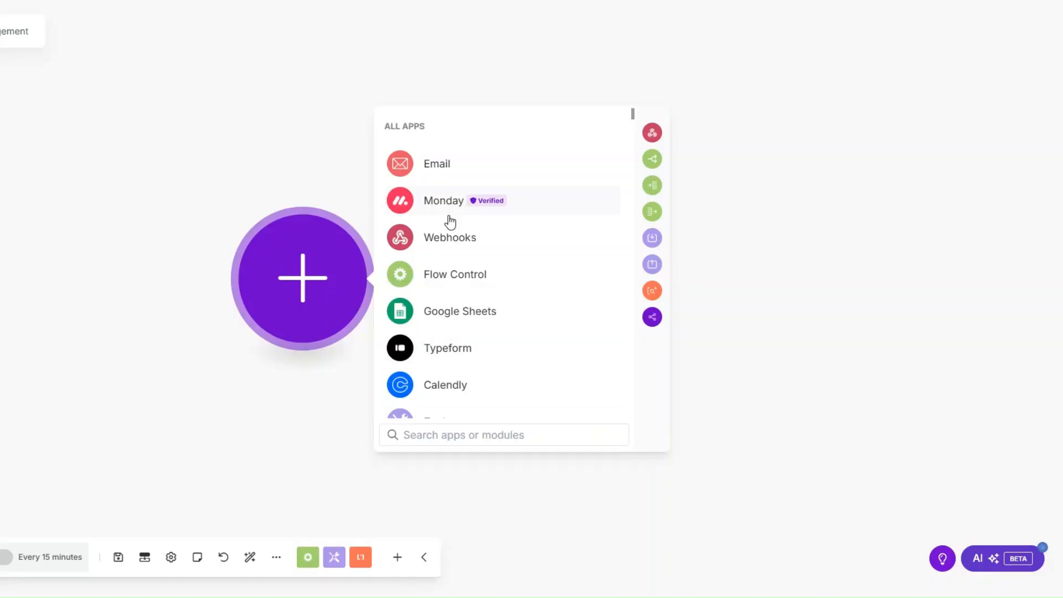
click(445, 237)
click(465, 277)
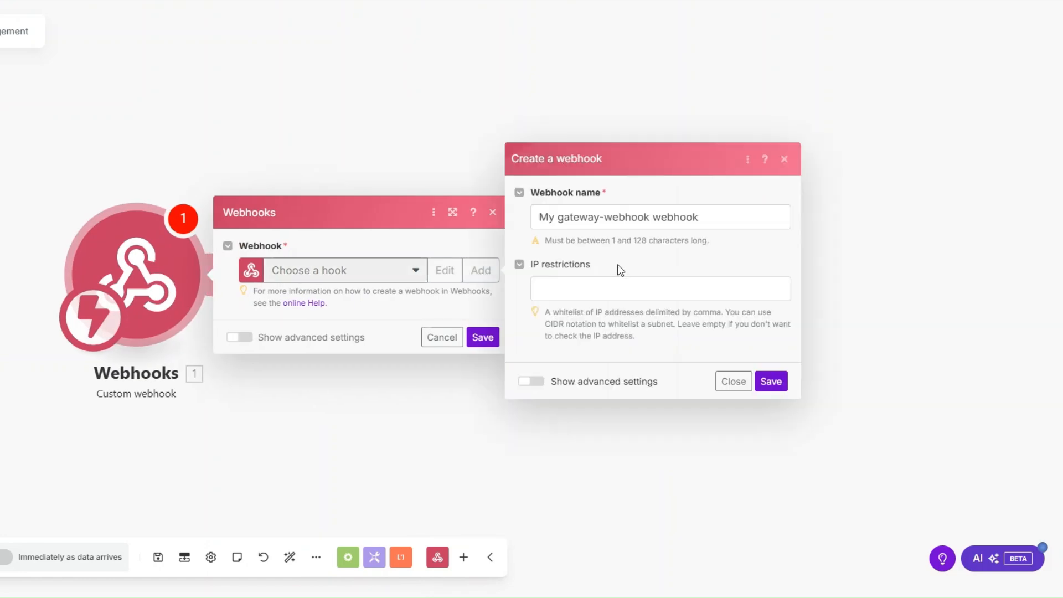
Name the hook 'Invoice Management webhook', save it and copy its address.
drag(650, 217, 523, 217)
text(Invoice Management)
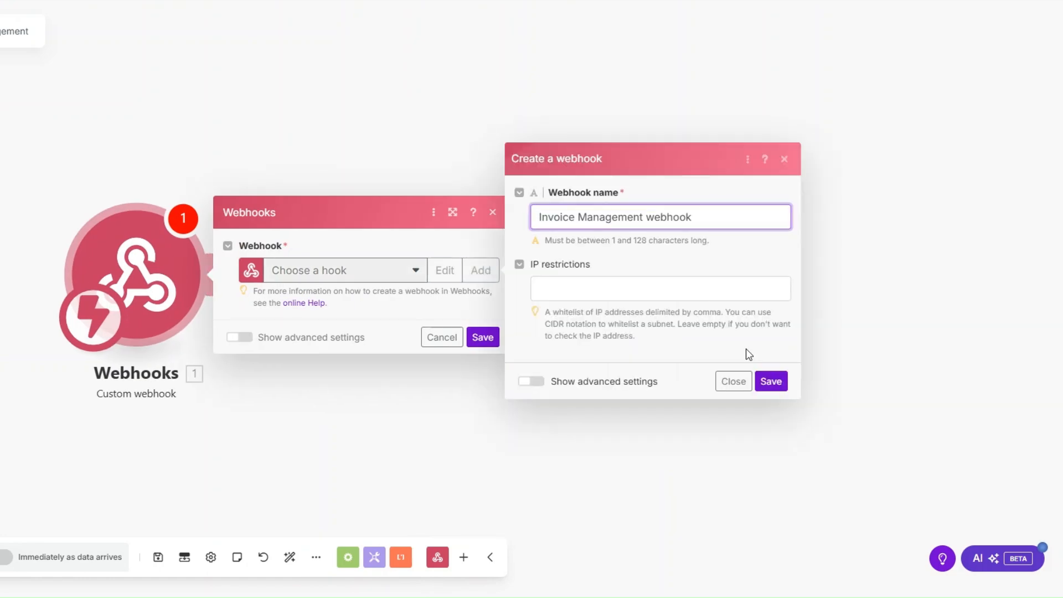
click(771, 381)
click(492, 327)
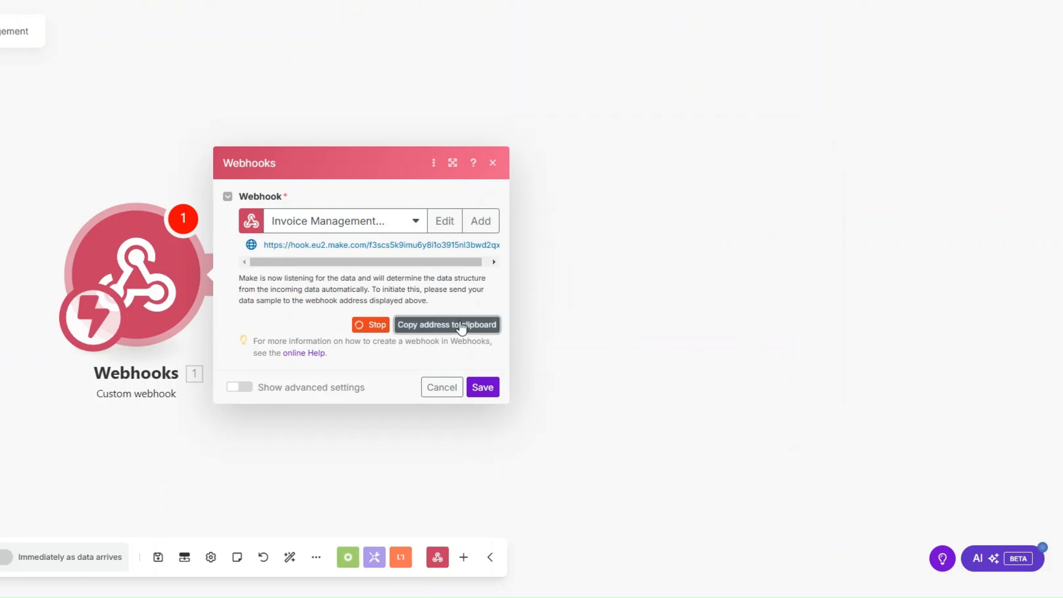
click(483, 387)
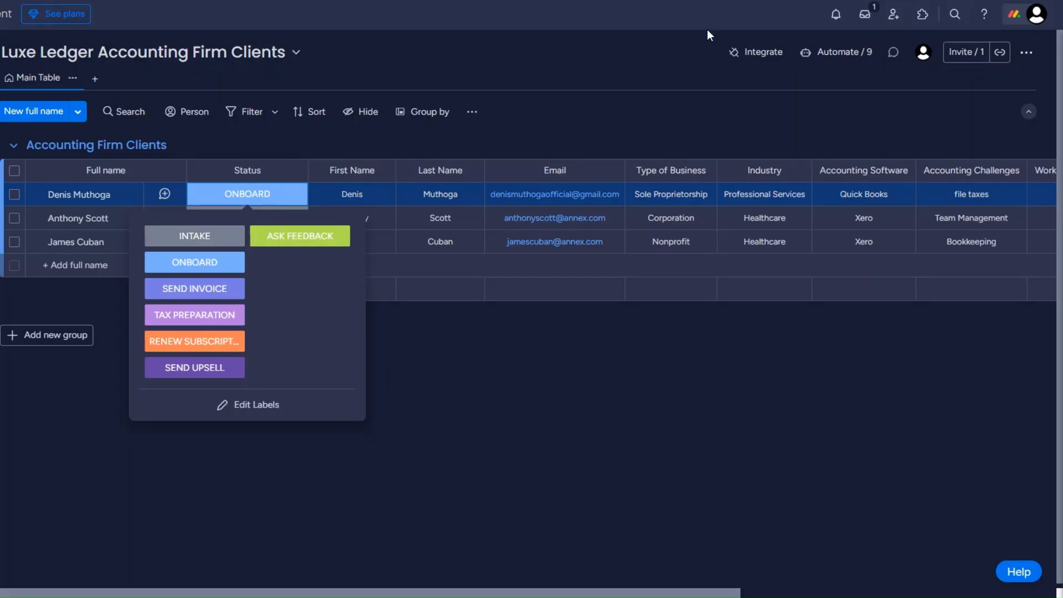
Point monday.com's status-change webhook template at the pasted Make webhook URL; the connection fails.
click(762, 51)
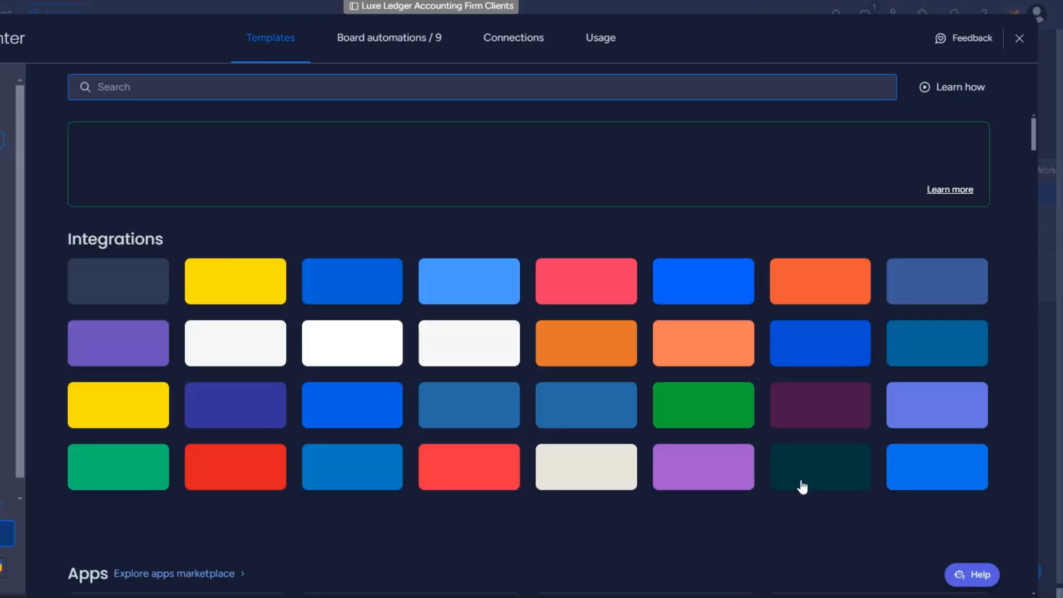
click(699, 486)
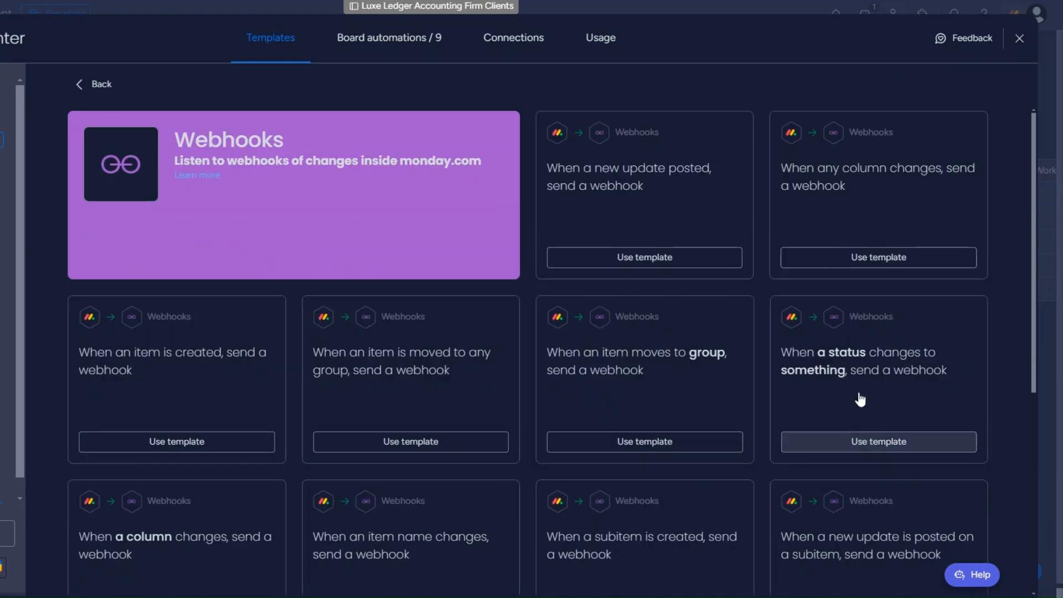
click(876, 441)
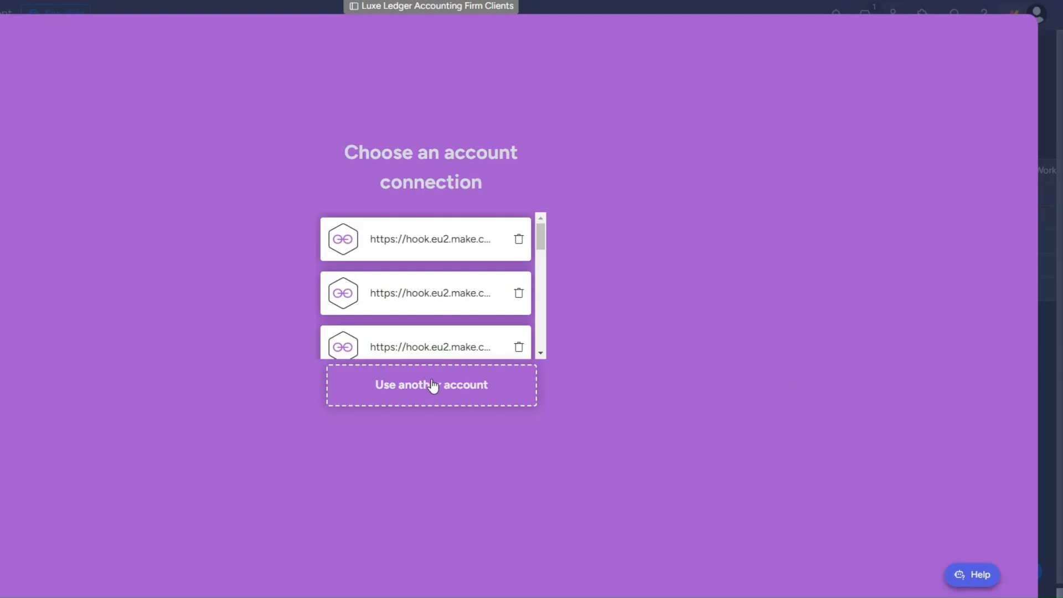
click(434, 386)
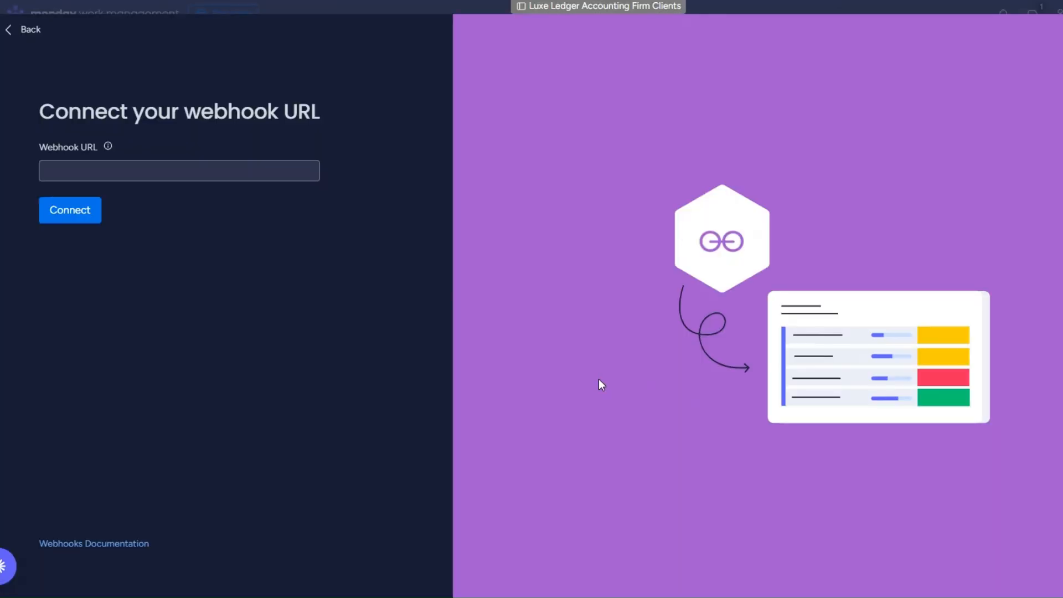
click(205, 168)
key(ctrl+v)
click(82, 219)
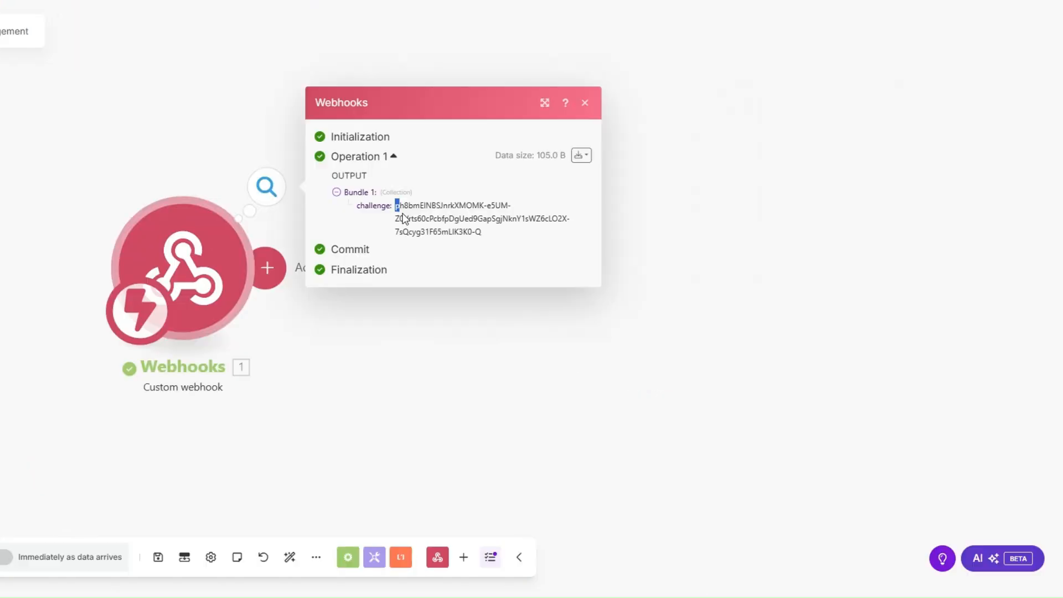
drag(398, 206, 451, 308)
Answer with a Webhook response returning the challenge value, connect the URL, delete the duplicate module.
click(451, 308)
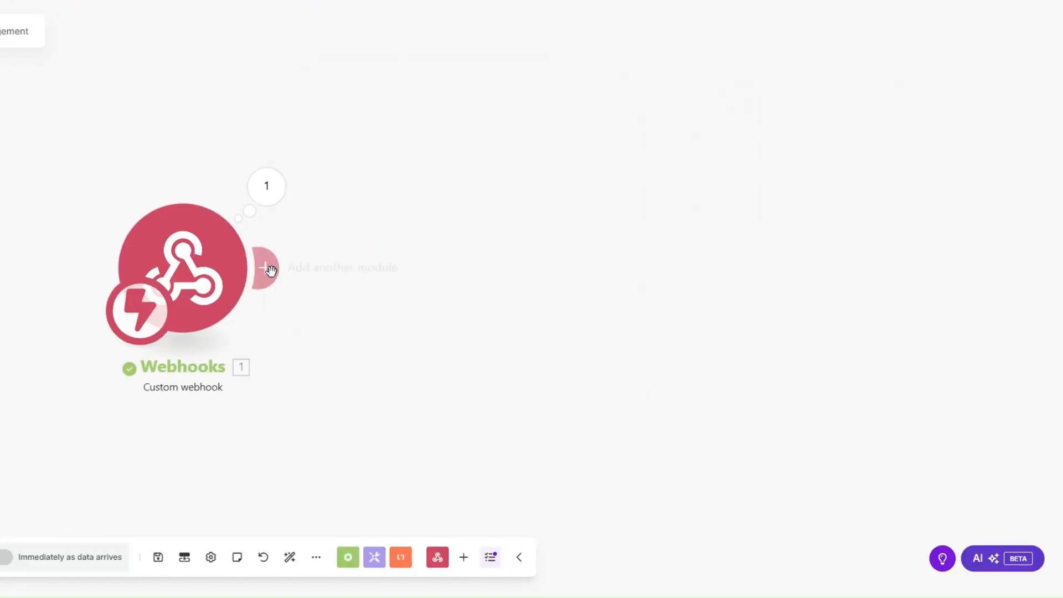
click(271, 270)
click(579, 299)
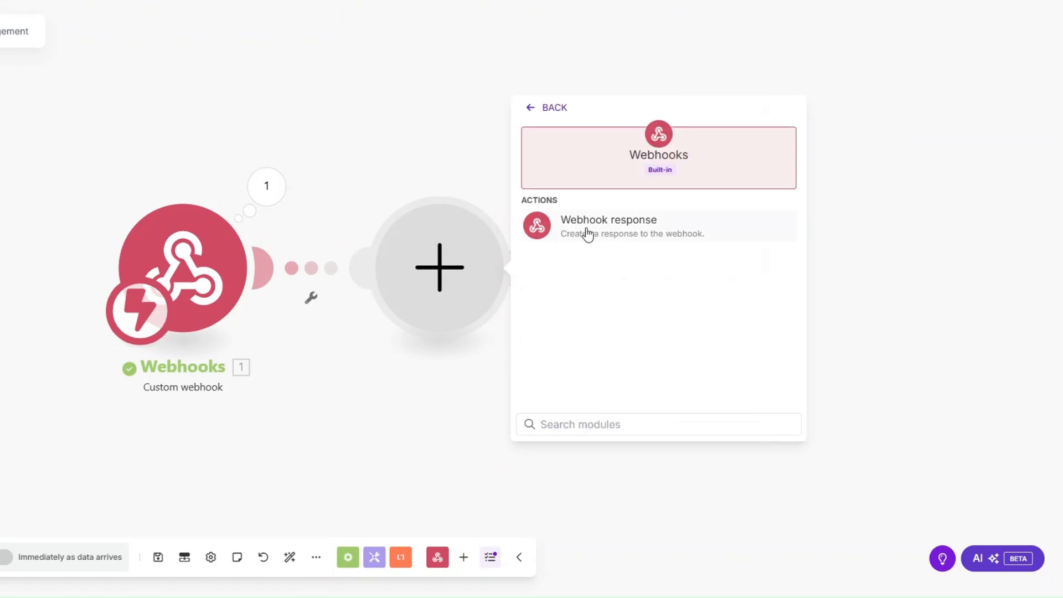
click(588, 235)
click(580, 316)
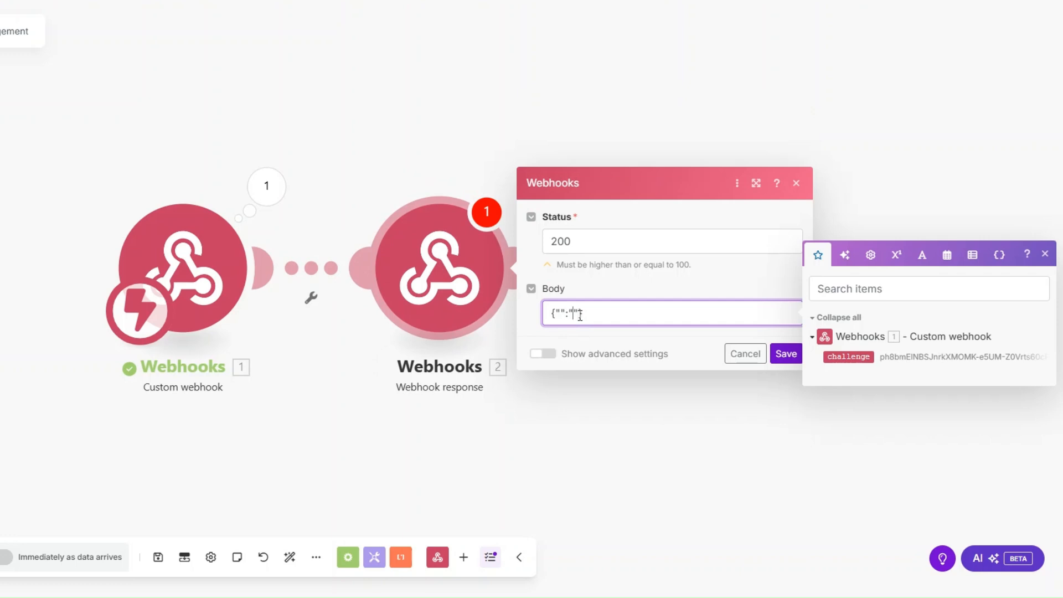
text(challenge)
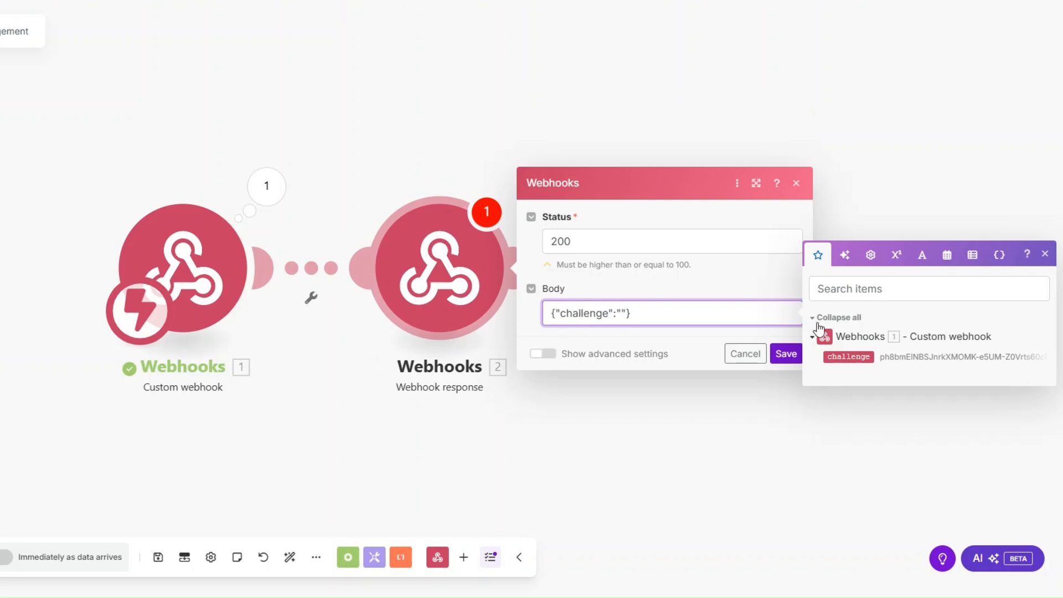
click(849, 357)
click(786, 353)
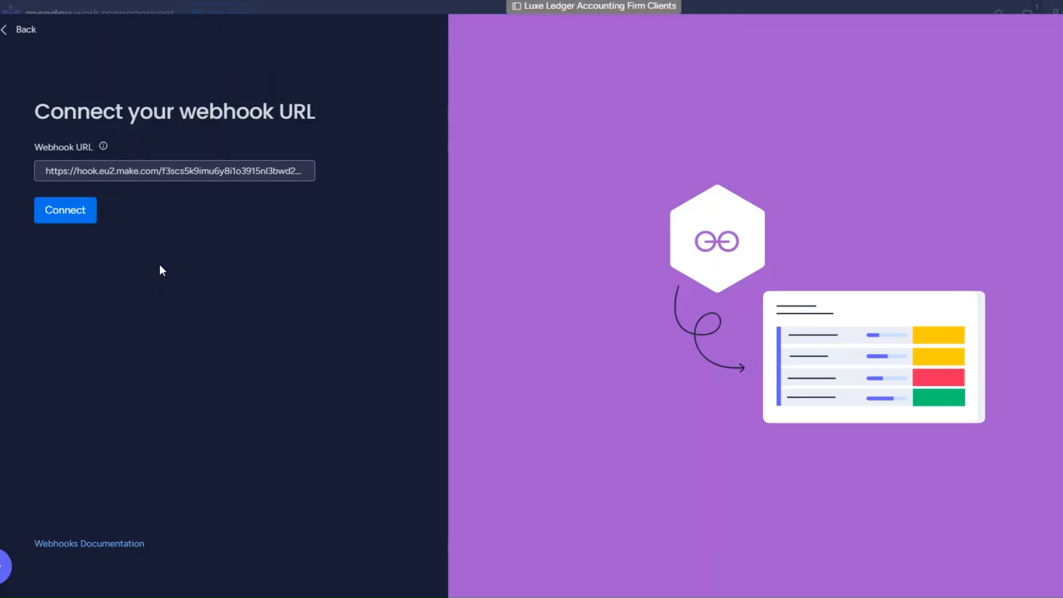
click(72, 213)
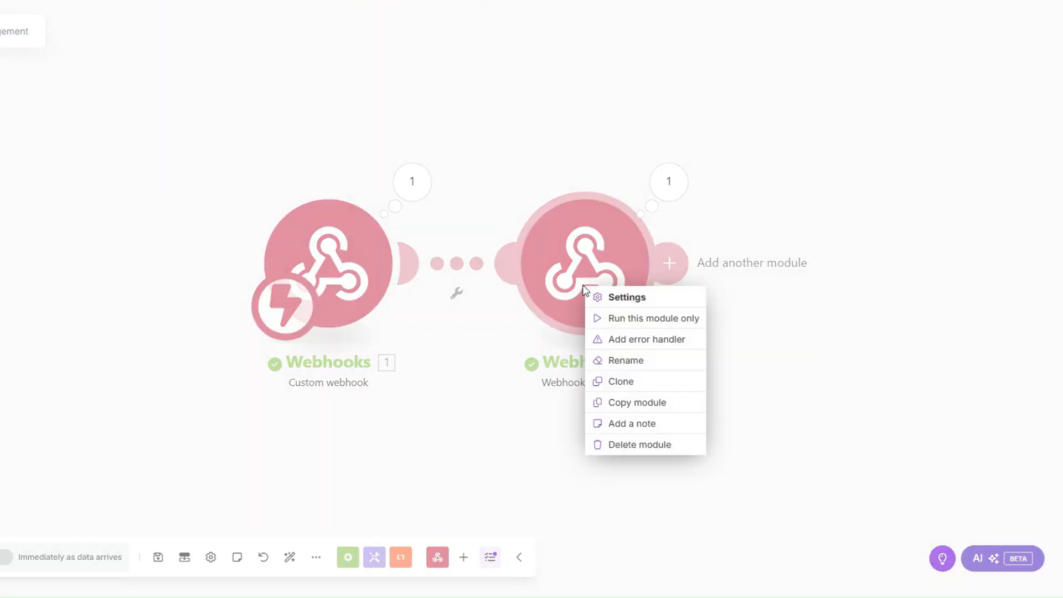
click(636, 444)
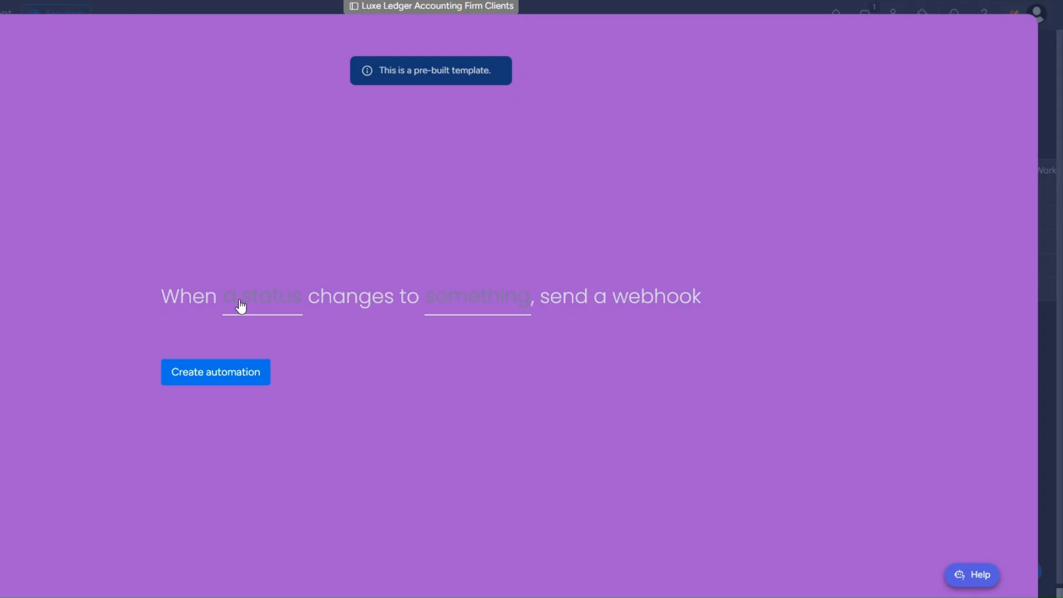
Create the automation to send the webhook when Status changes to SEND INVOICE.
click(241, 305)
click(238, 356)
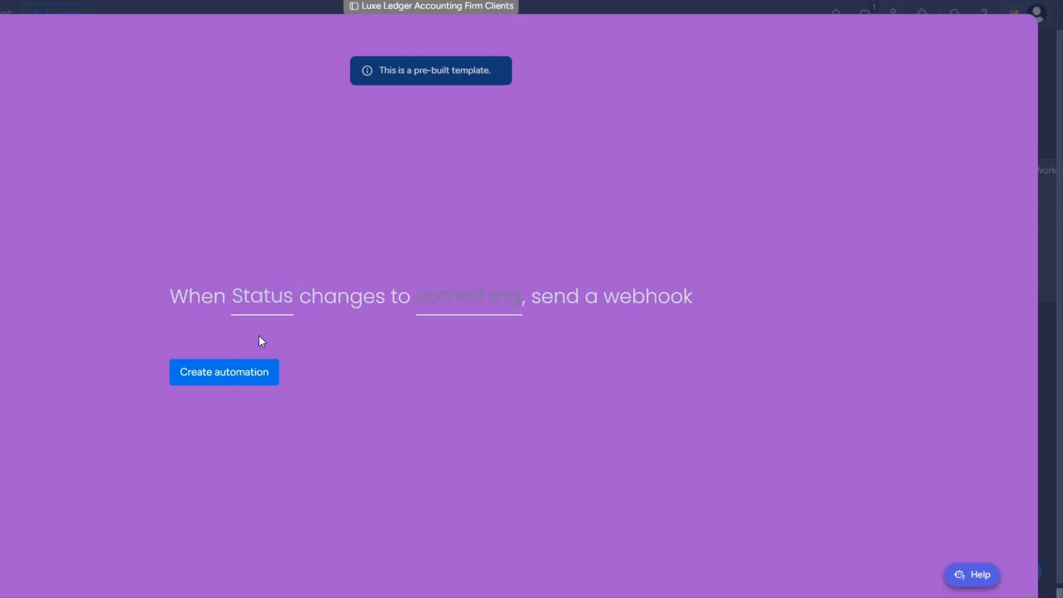
click(465, 299)
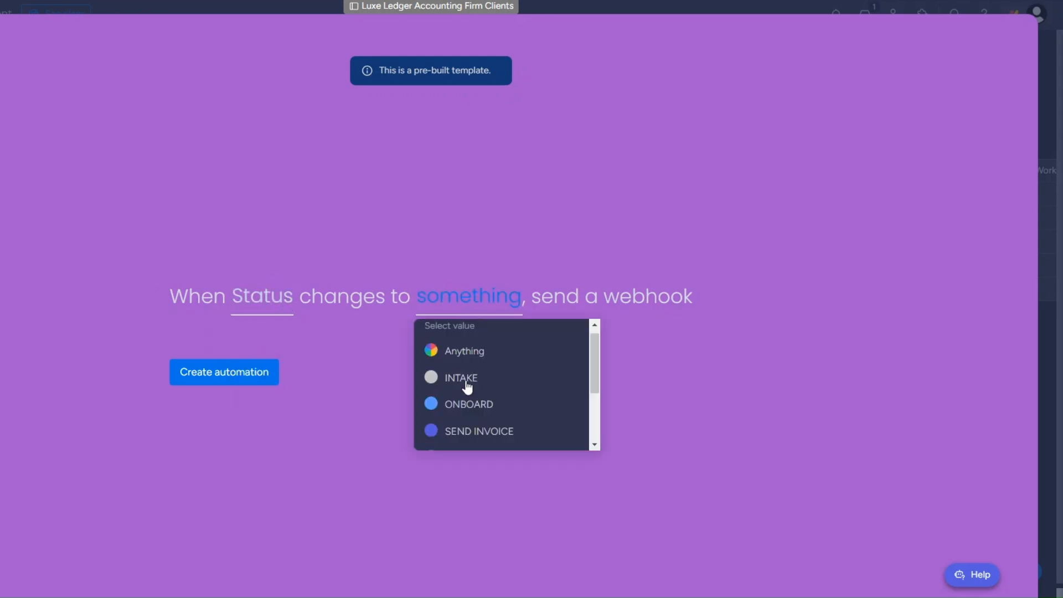
click(464, 434)
click(222, 373)
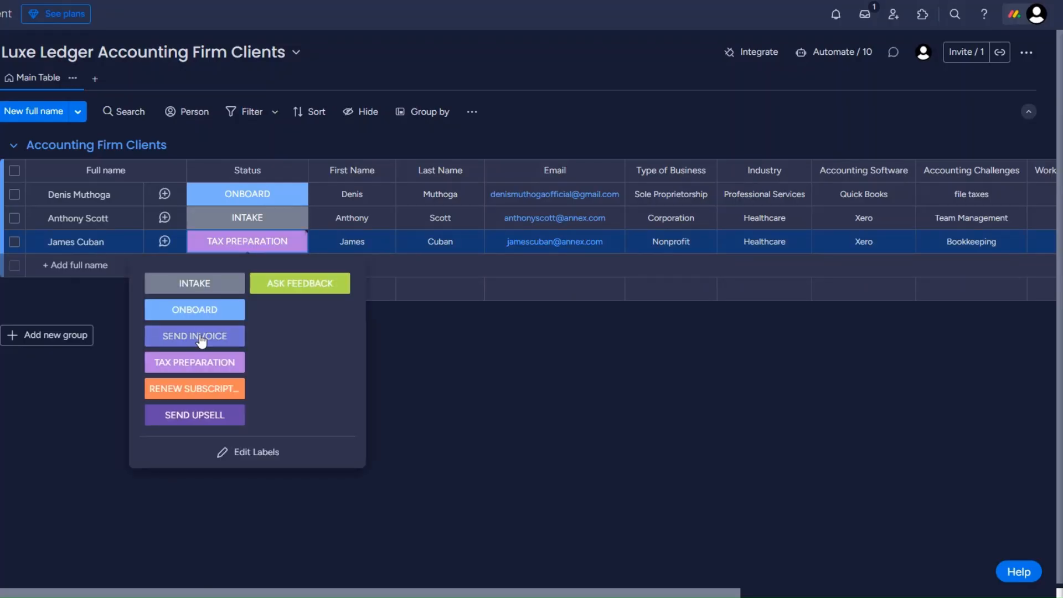
Fire the webhook by setting a client's status to SEND INVOICE and copy its pulseId.
click(189, 335)
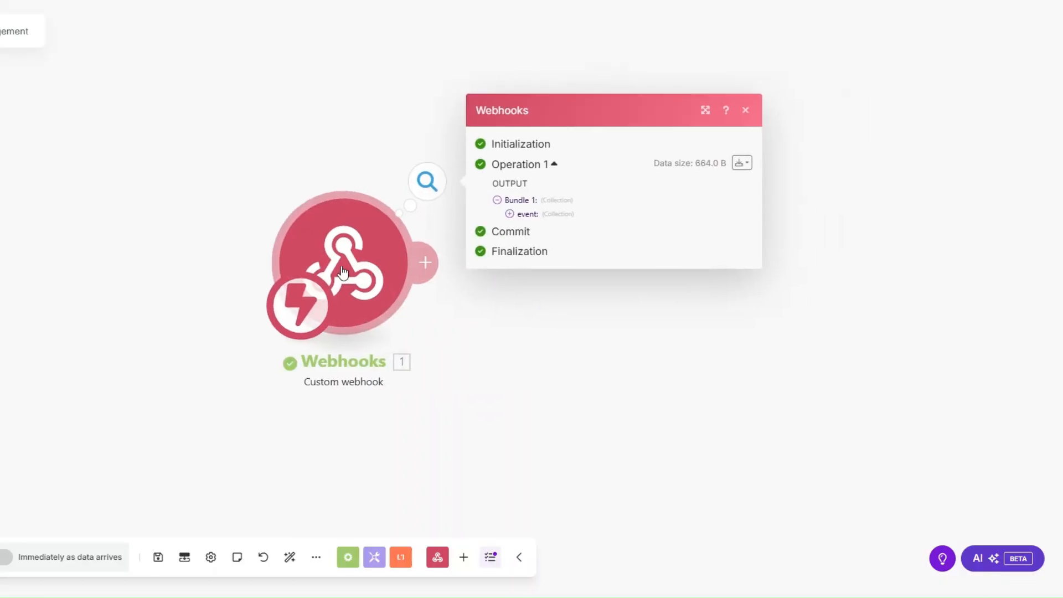
click(384, 218)
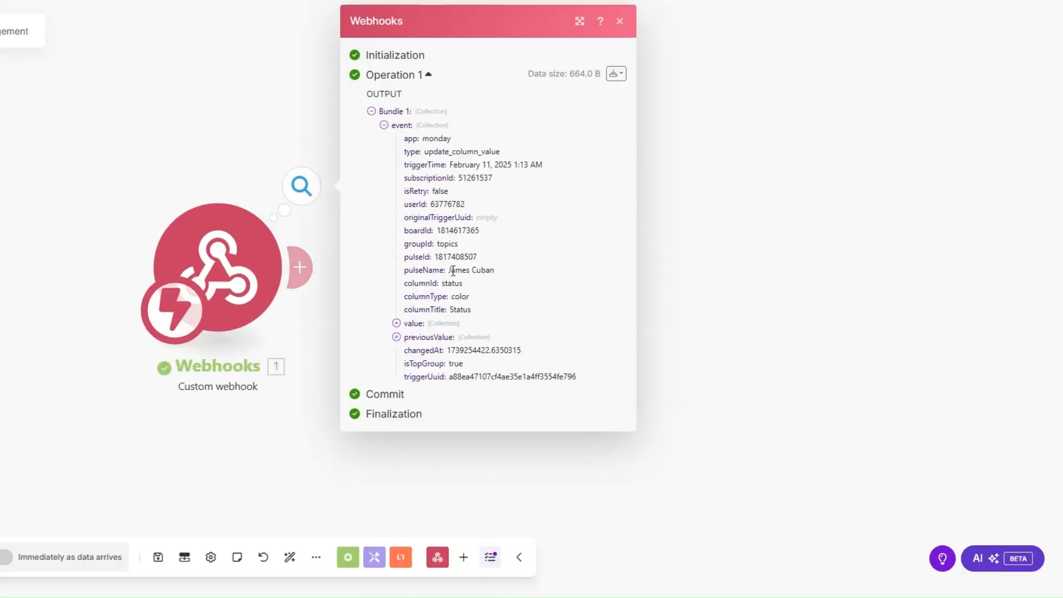
drag(449, 270, 538, 275)
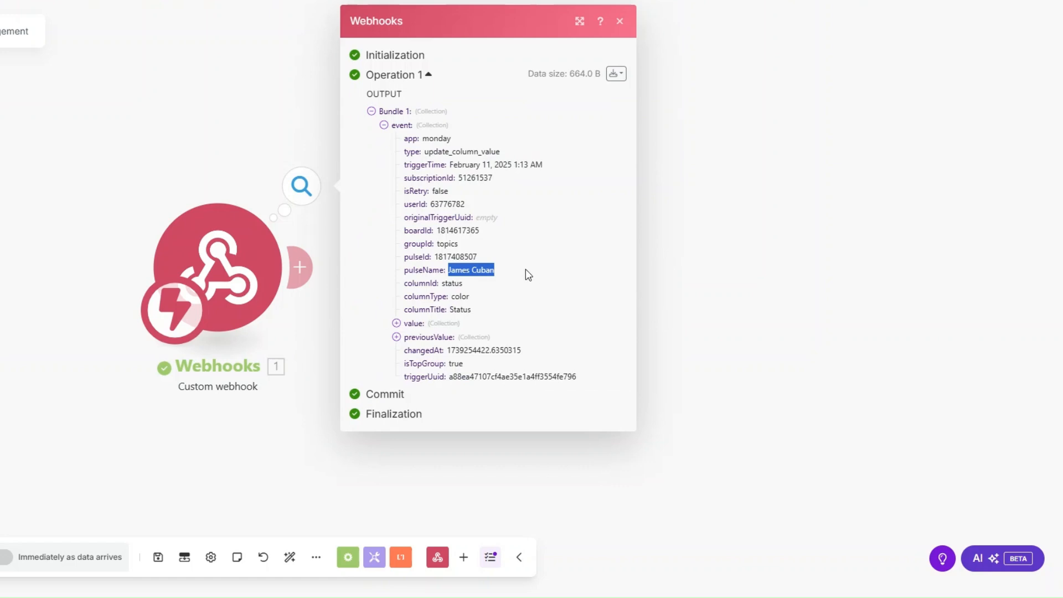
drag(434, 257, 494, 255)
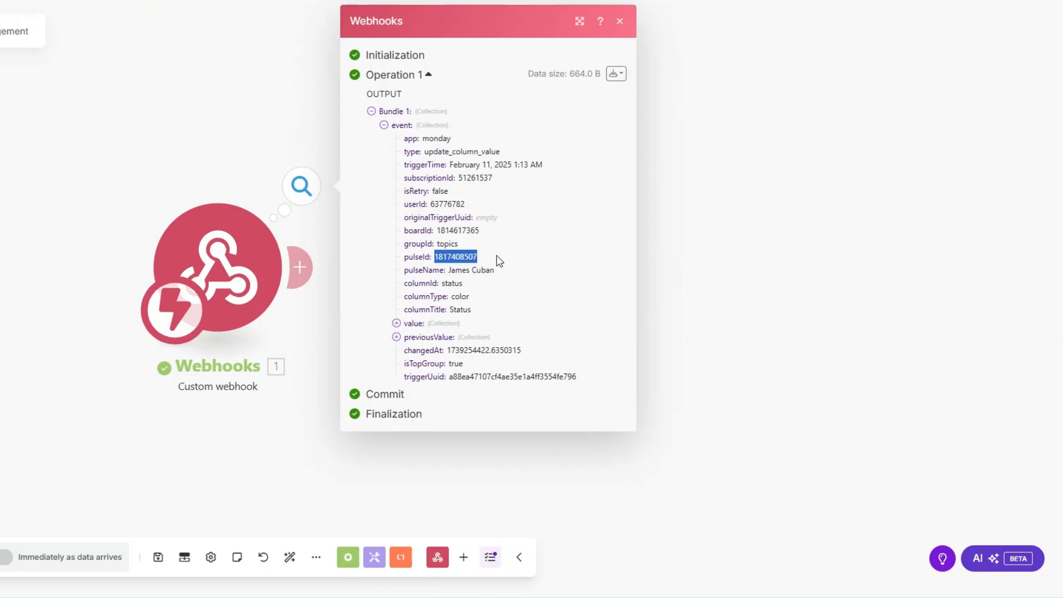
key(Escape)
Add a Monday Get an Item module mapping pulseId on the Luxe Ledger Accounting Firm Clients board.
click(307, 265)
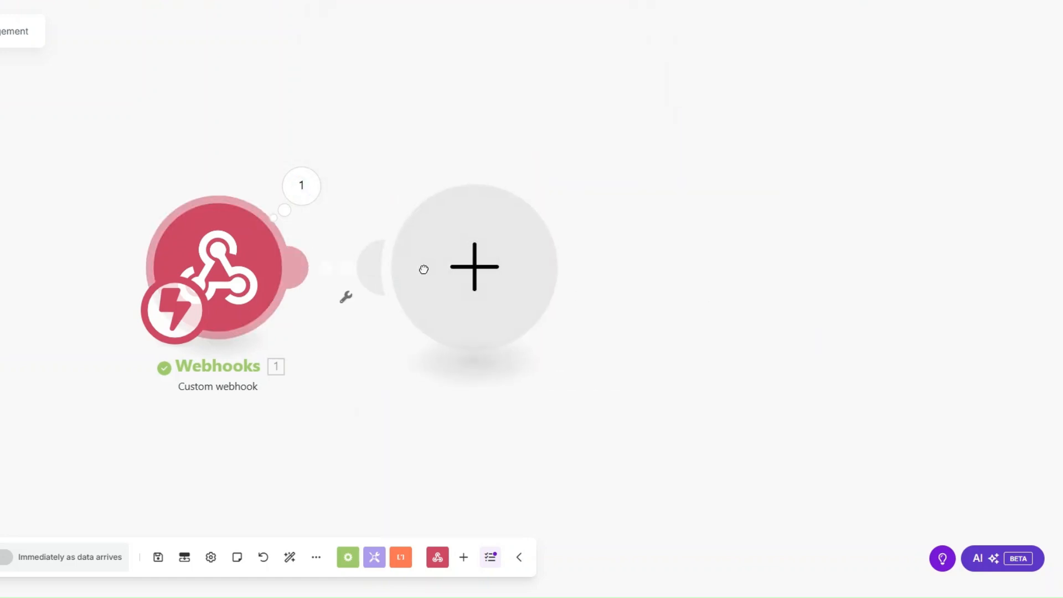
click(600, 267)
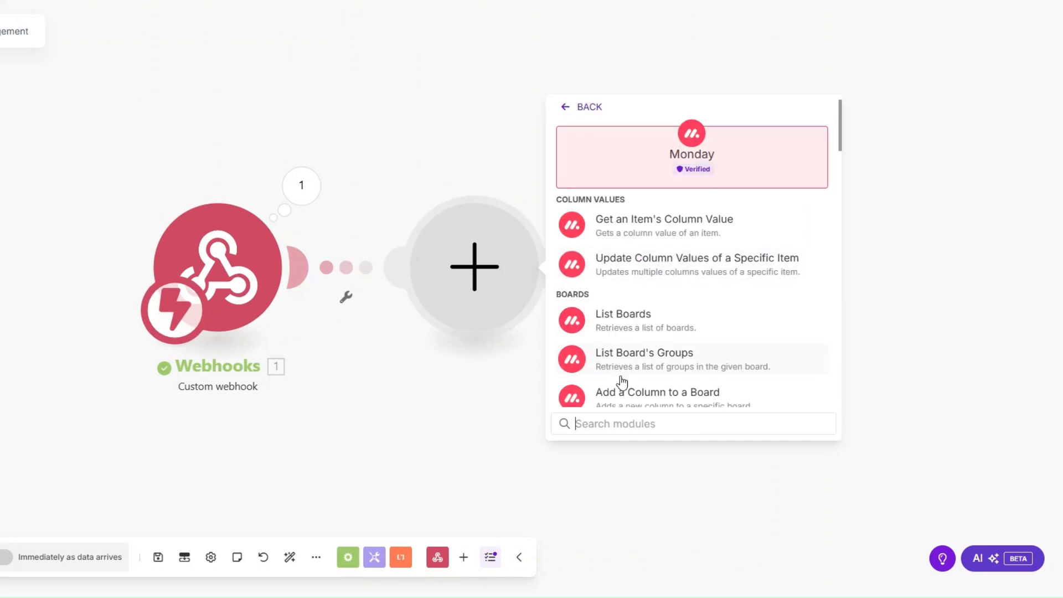
text(get an)
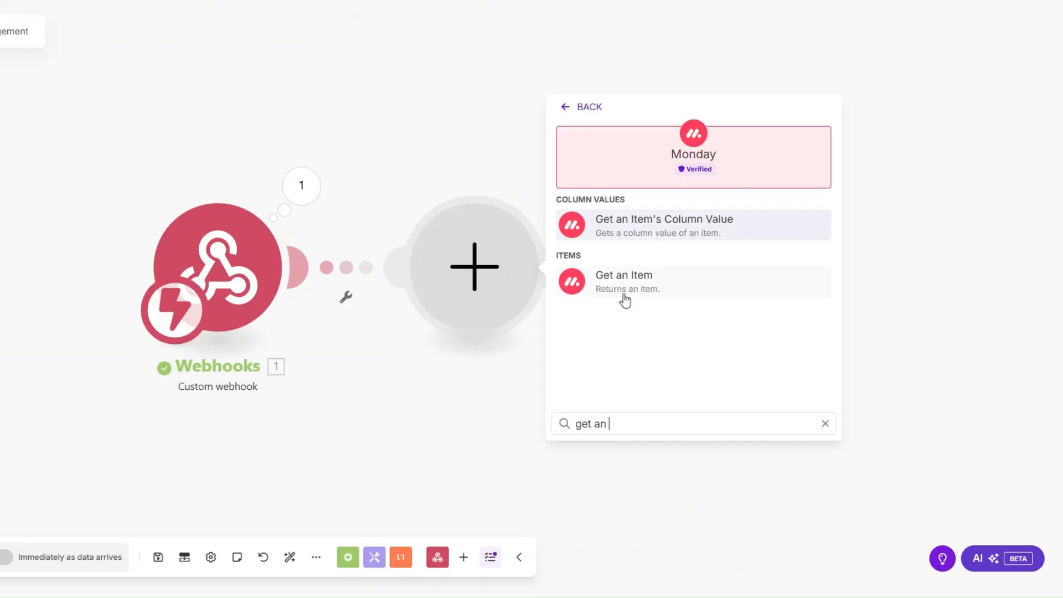
click(624, 297)
click(604, 176)
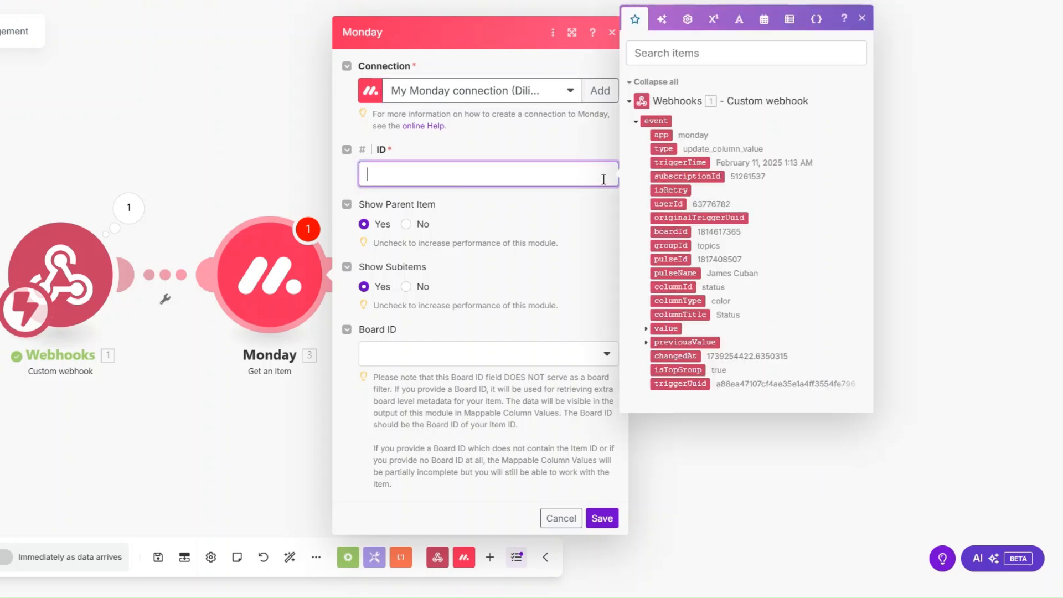
click(652, 262)
click(446, 355)
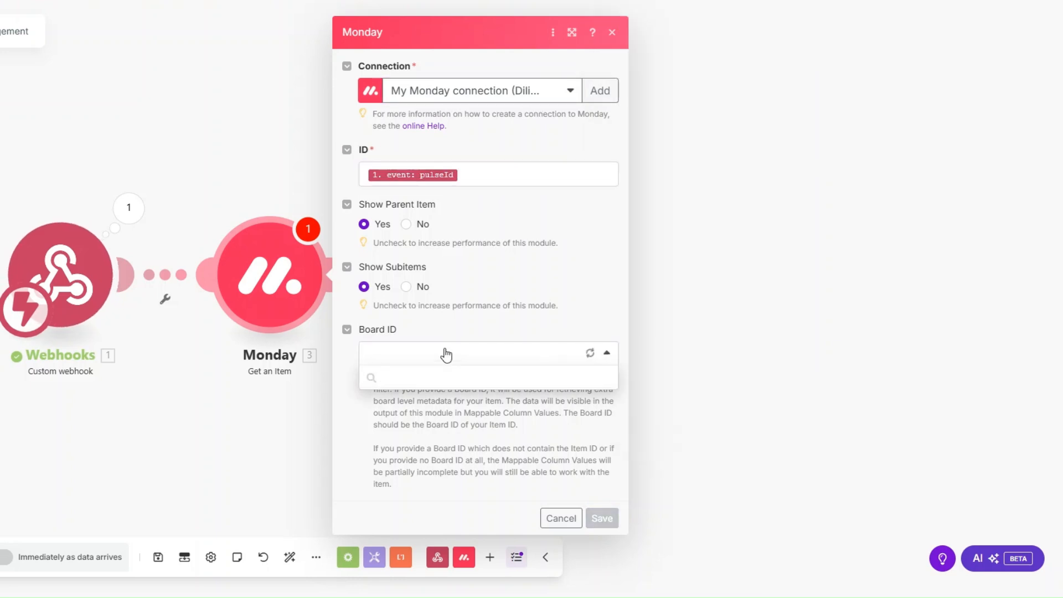
scroll(443, 475, down, 1)
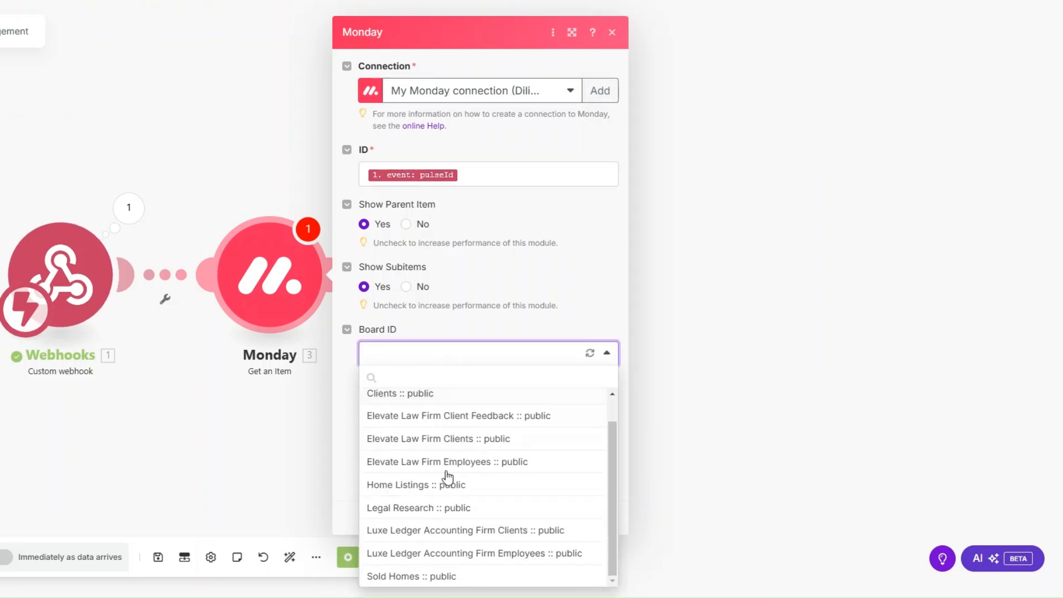
click(452, 532)
click(602, 518)
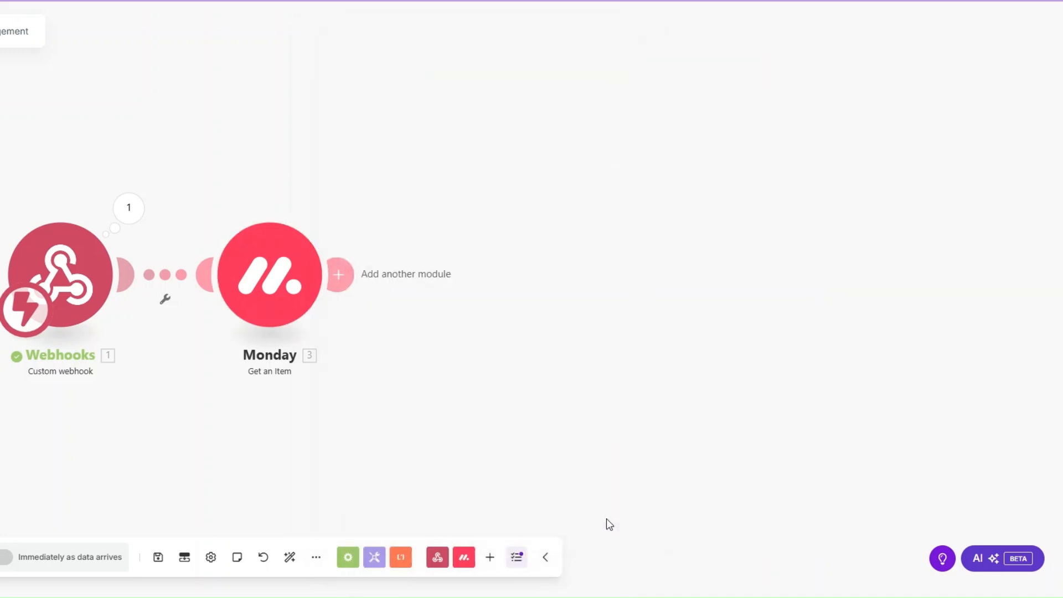
Run only the Get an Item module with the copied item ID and inspect the returned email details.
right_click(267, 282)
click(305, 312)
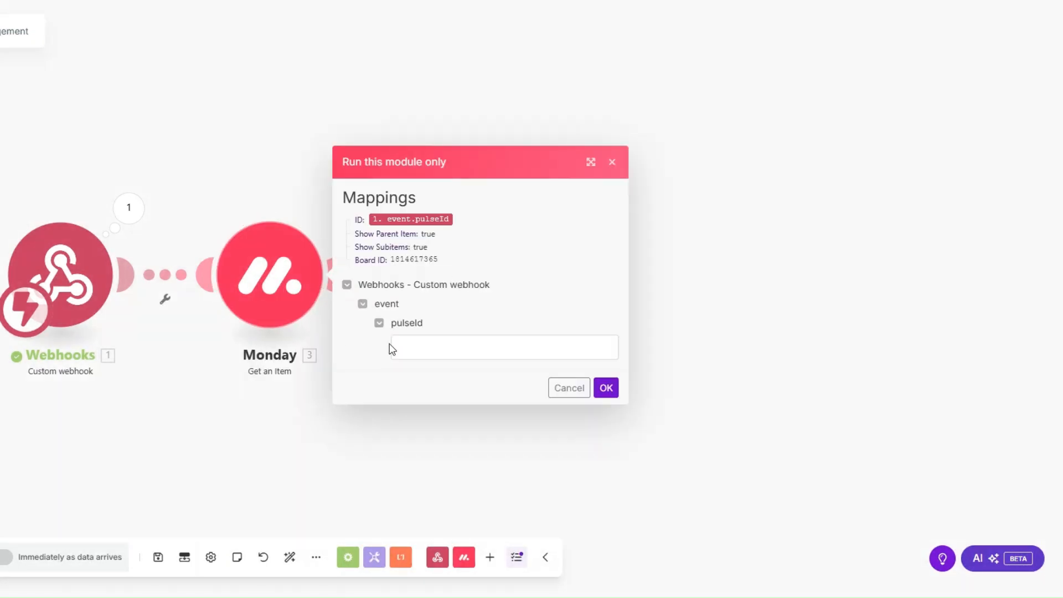
click(419, 347)
key(ctrl+v)
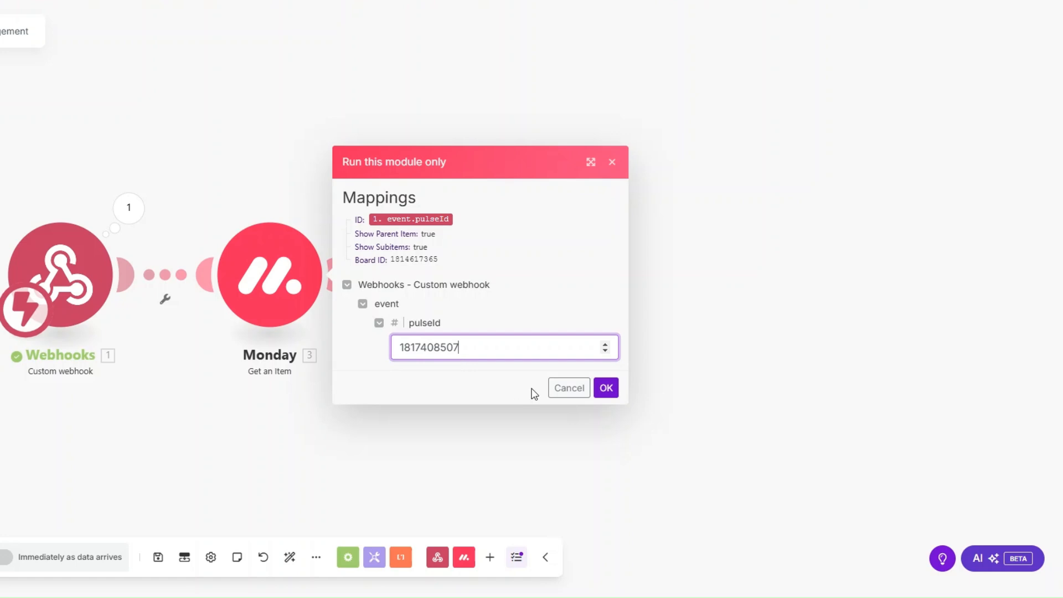
click(606, 388)
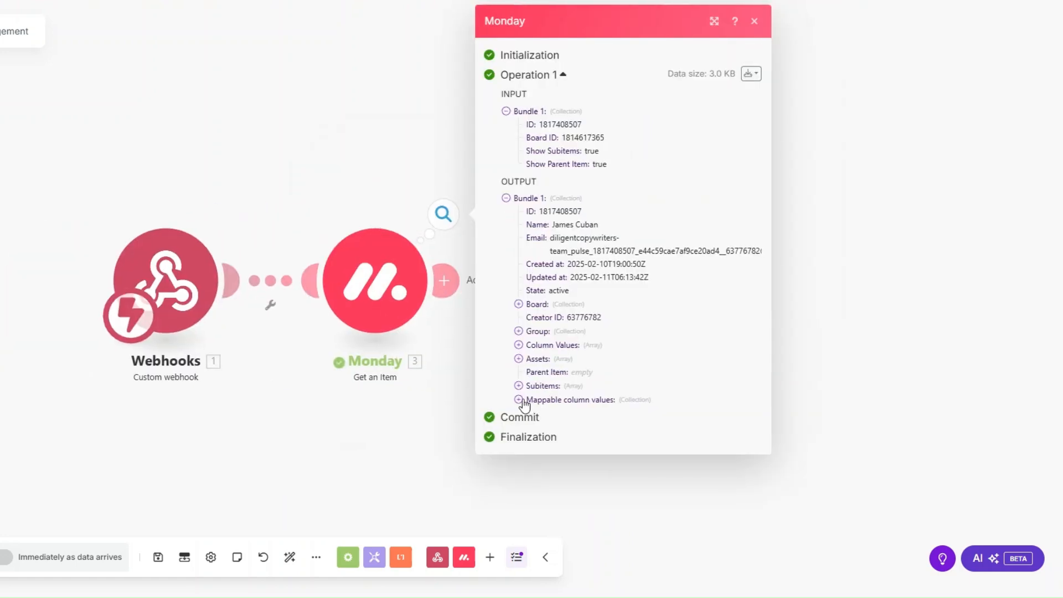
click(518, 399)
click(532, 454)
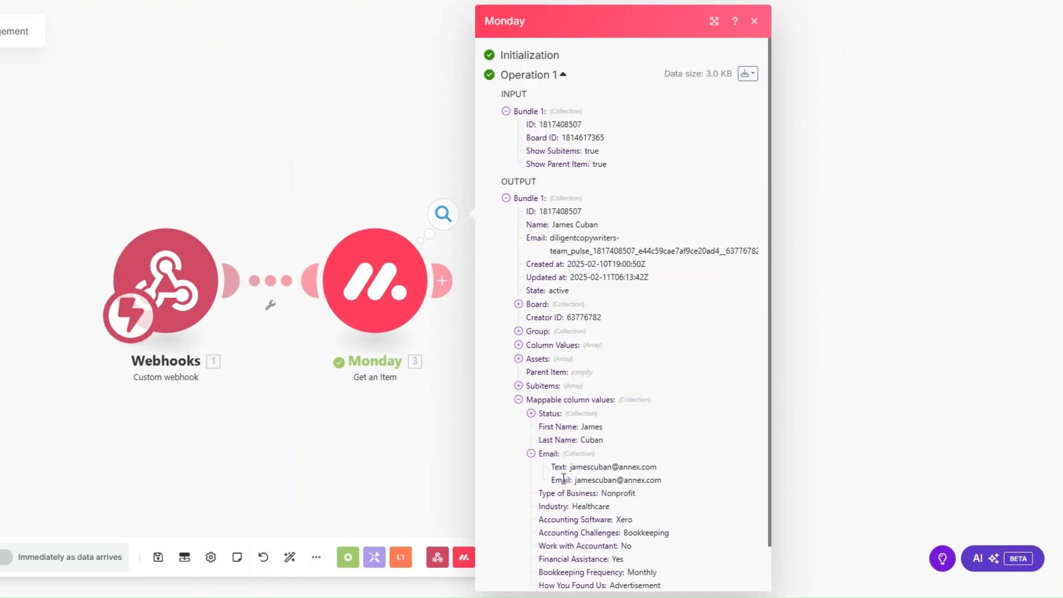
drag(553, 480, 664, 535)
click(280, 361)
Pan the scenario canvas and nudge the Monday module into position.
drag(241, 364, 104, 365)
mouse_move(230, 299)
mouse_down()
mouse_move(225, 316)
mouse_move(231, 304)
mouse_up()
scroll(132, 339, down, 1)
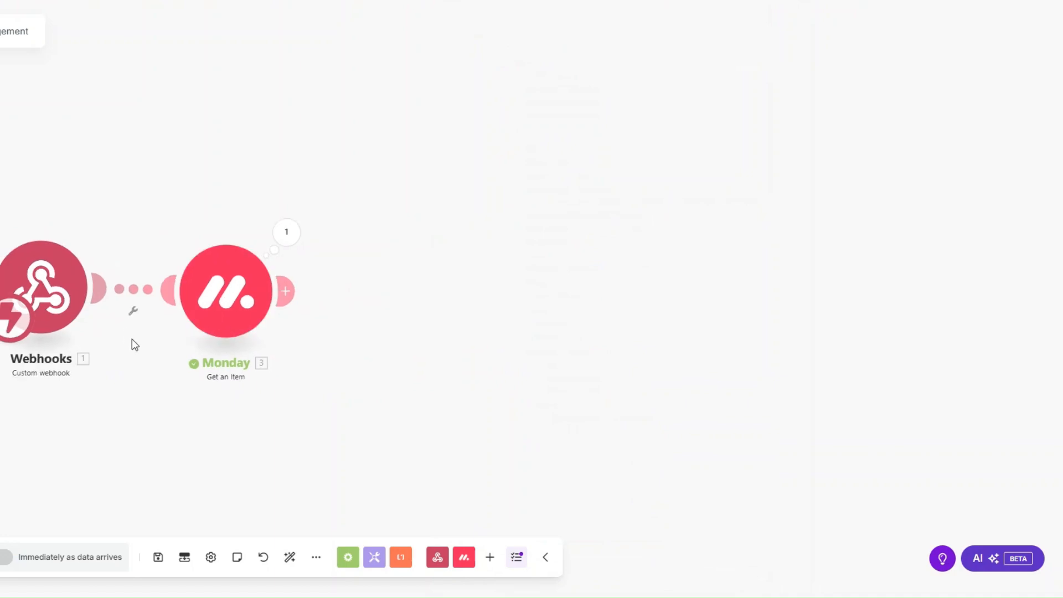
drag(132, 339, 46, 328)
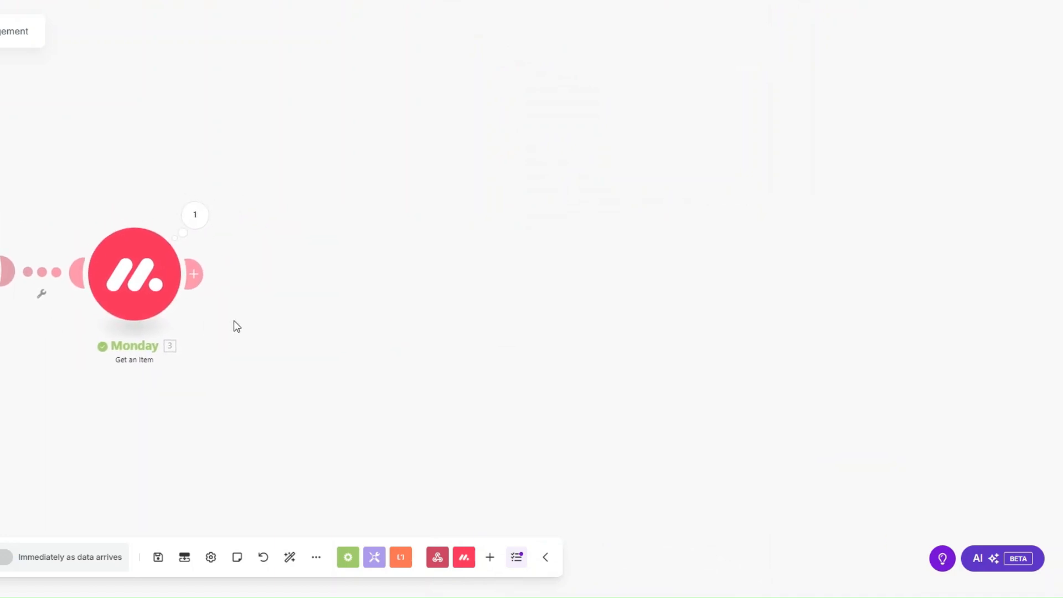
scroll(234, 326, down, 1)
Add a Stripe Create a Customer module after the Monday step.
drag(233, 325, 169, 314)
click(138, 273)
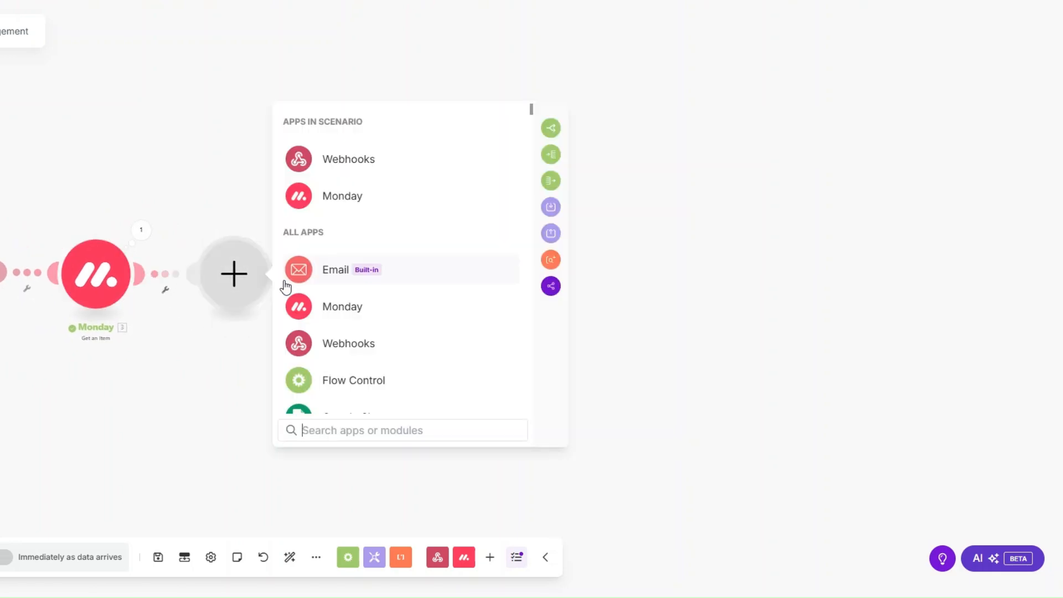
text(strip)
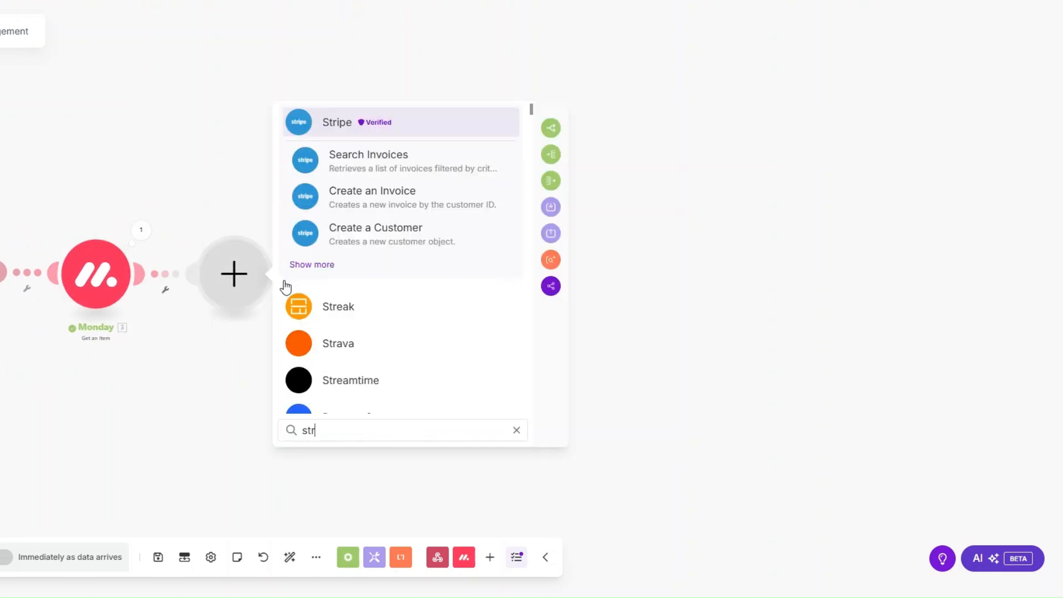
click(342, 127)
scroll(403, 318, down, 4)
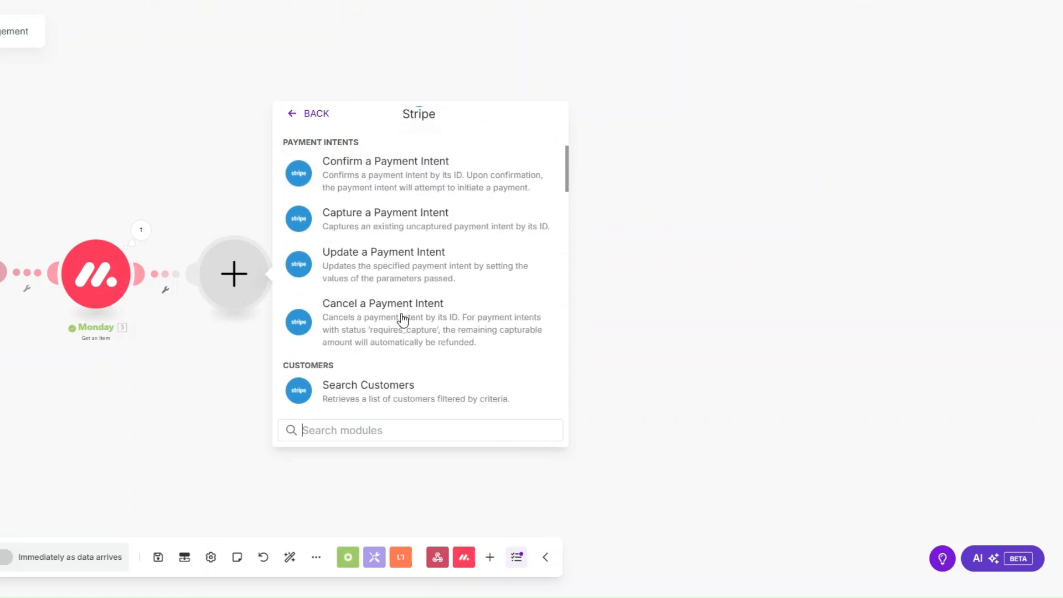
scroll(403, 319, down, 2)
scroll(403, 320, down, 1)
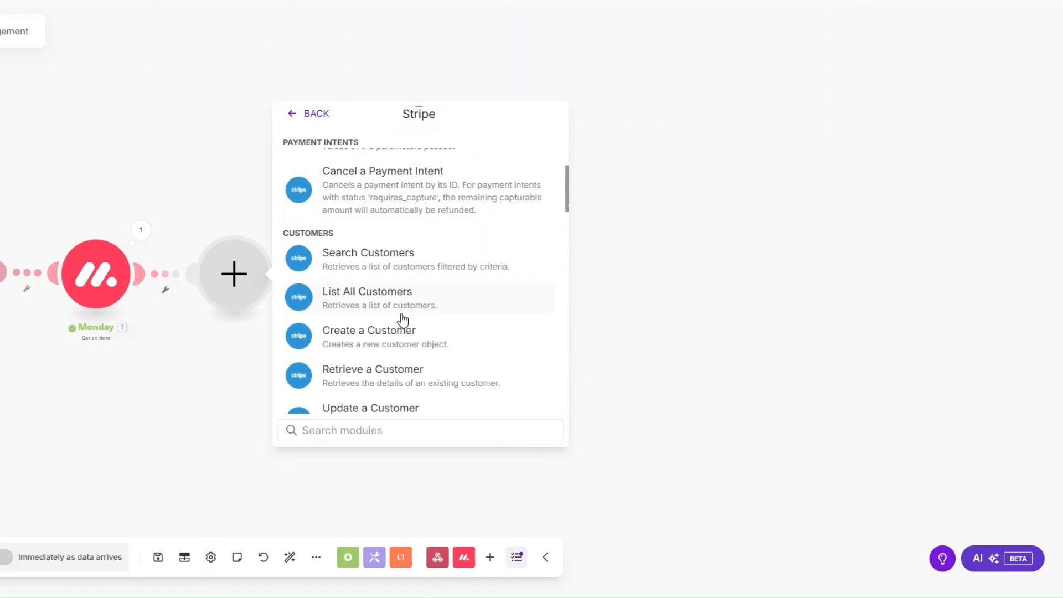
click(391, 332)
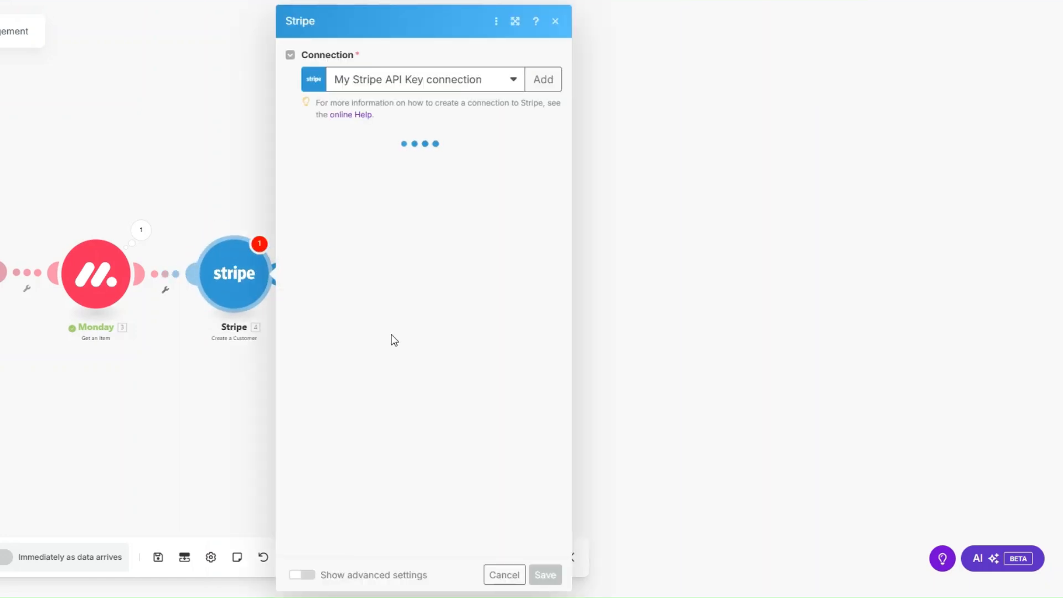
Describe the customer as Accounting services, map the client's email and first name, and save.
click(355, 160)
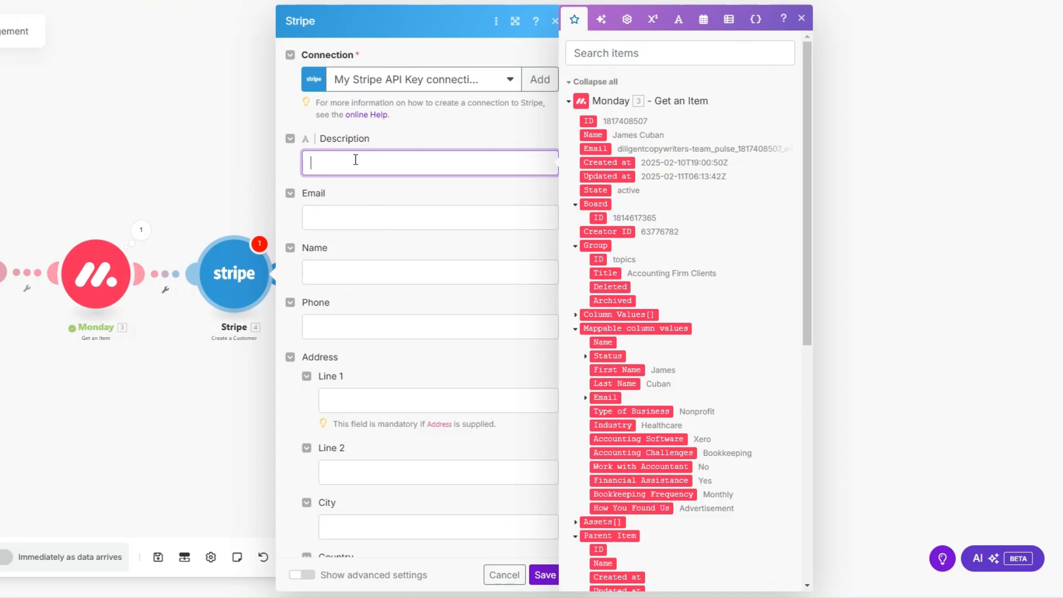
text(Accounting services)
click(369, 215)
scroll(686, 344, down, 3)
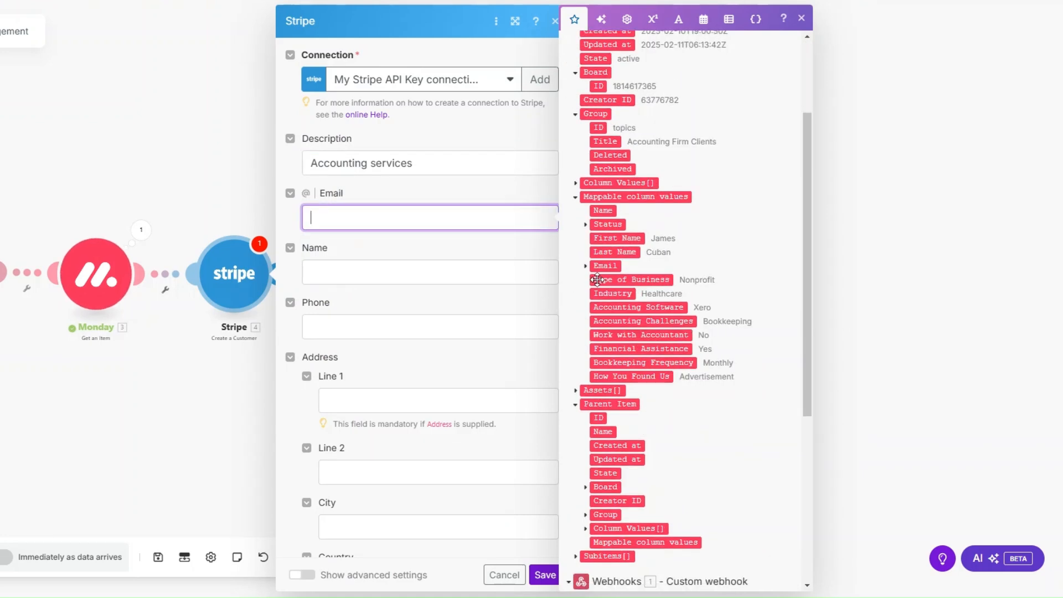
click(585, 266)
click(612, 279)
click(387, 273)
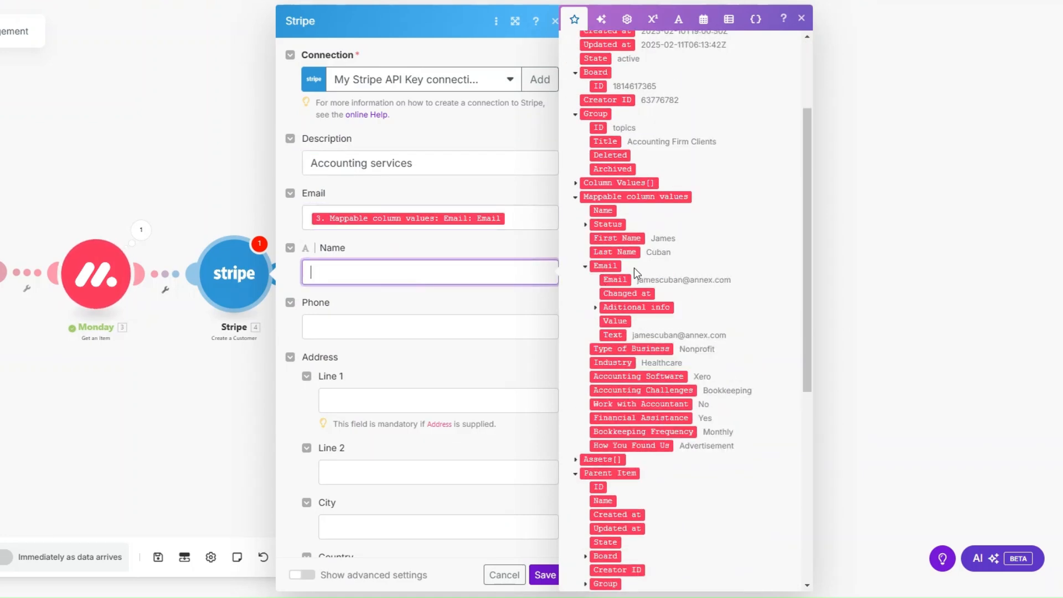
click(617, 238)
click(458, 338)
scroll(461, 339, down, 3)
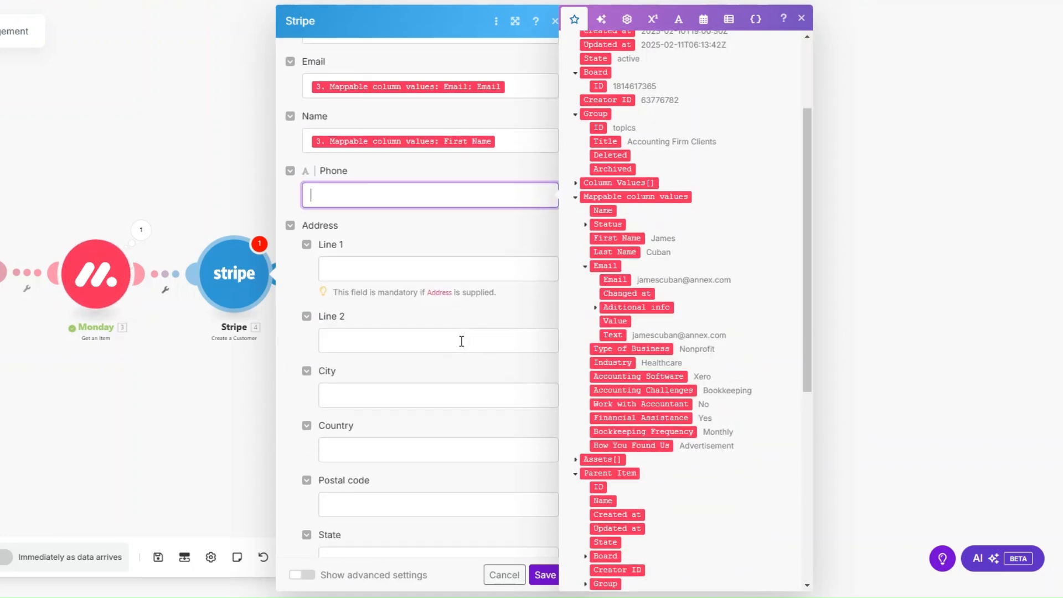
scroll(447, 277, down, 5)
click(544, 575)
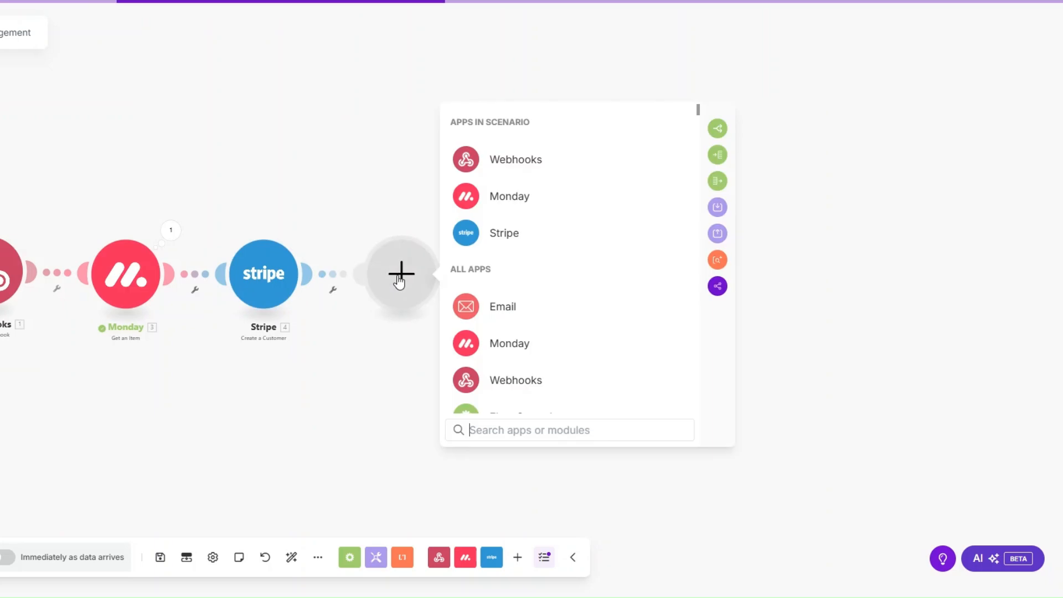
Add a Stripe Create an Invoice Item step mapped to Customer ID, charged by total amount.
click(506, 234)
text(c)
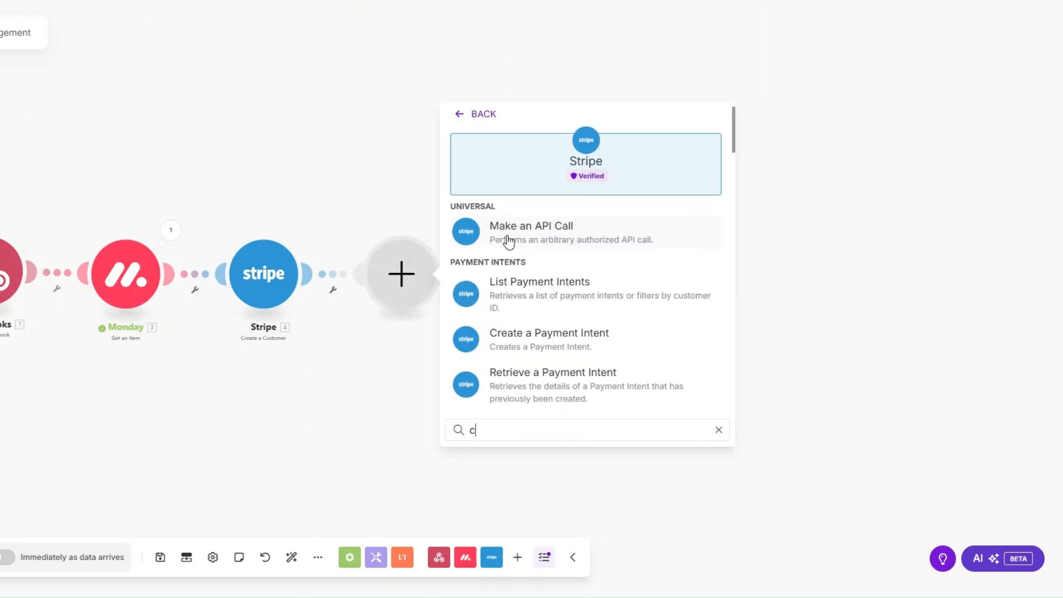
text(rea)
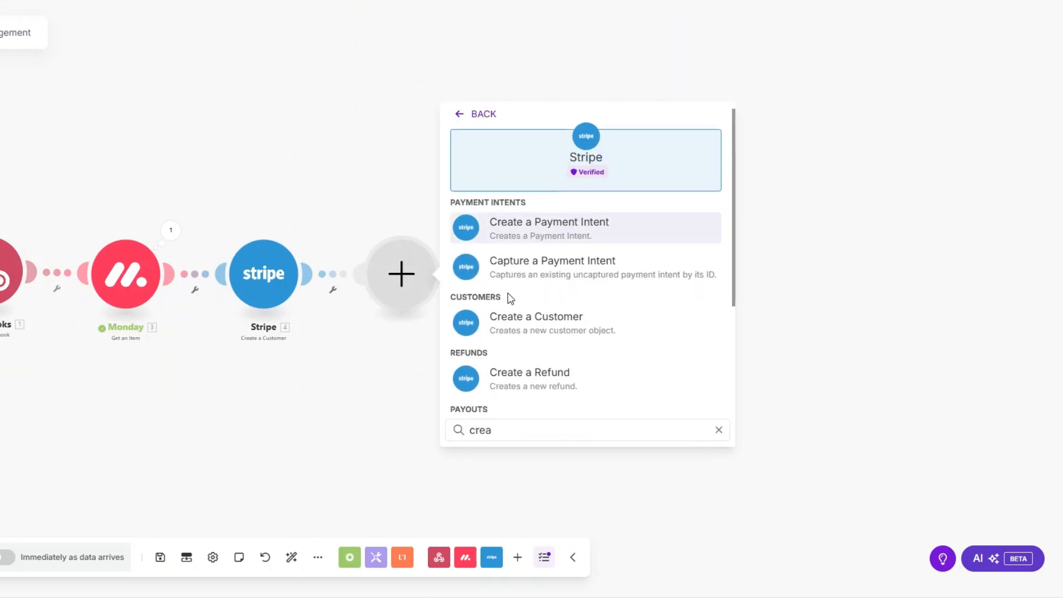
scroll(508, 299, down, 3)
click(540, 397)
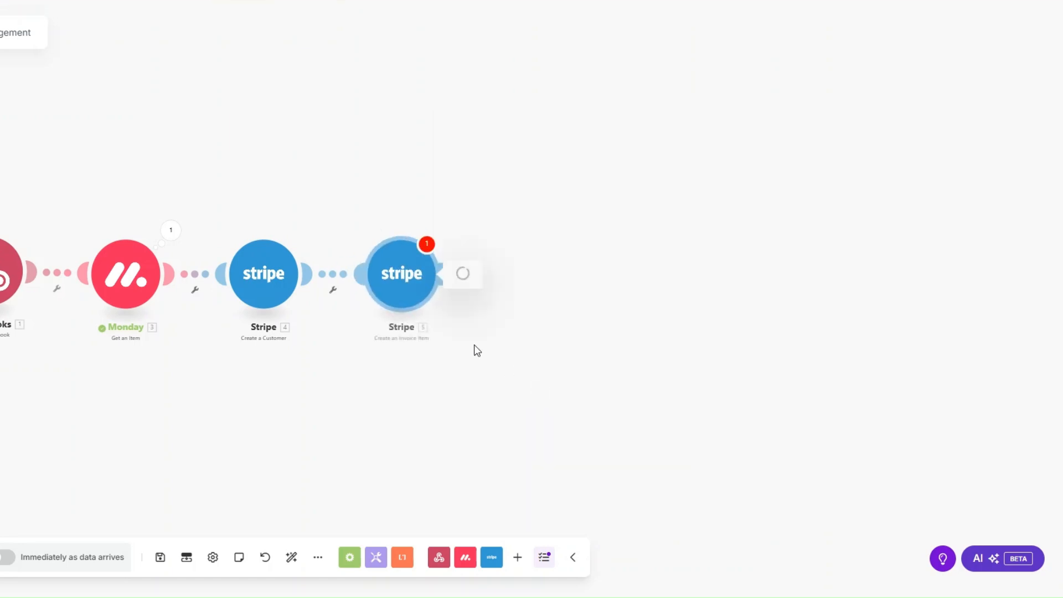
click(516, 164)
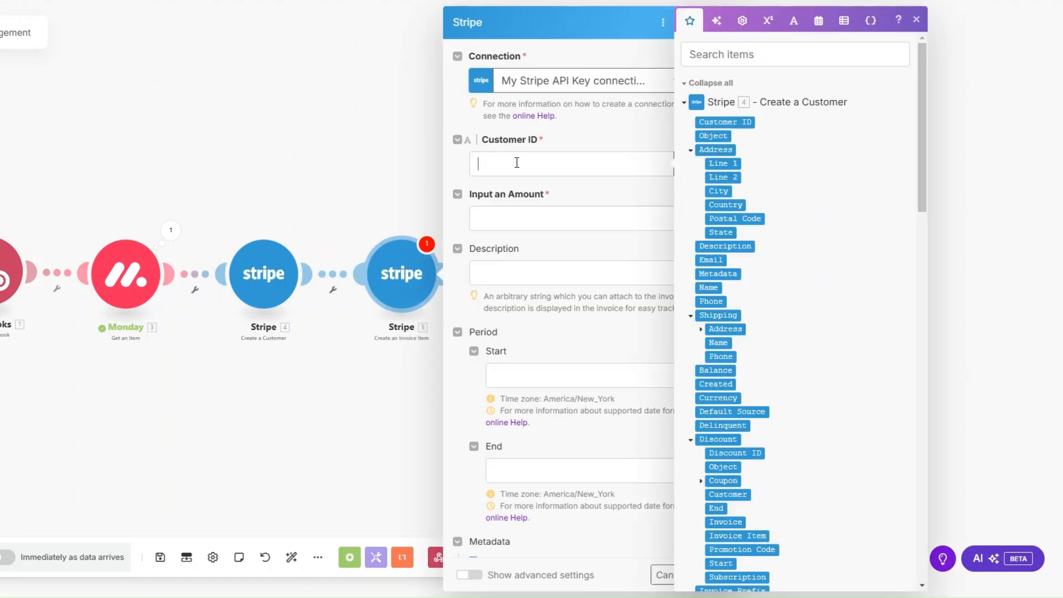
click(735, 121)
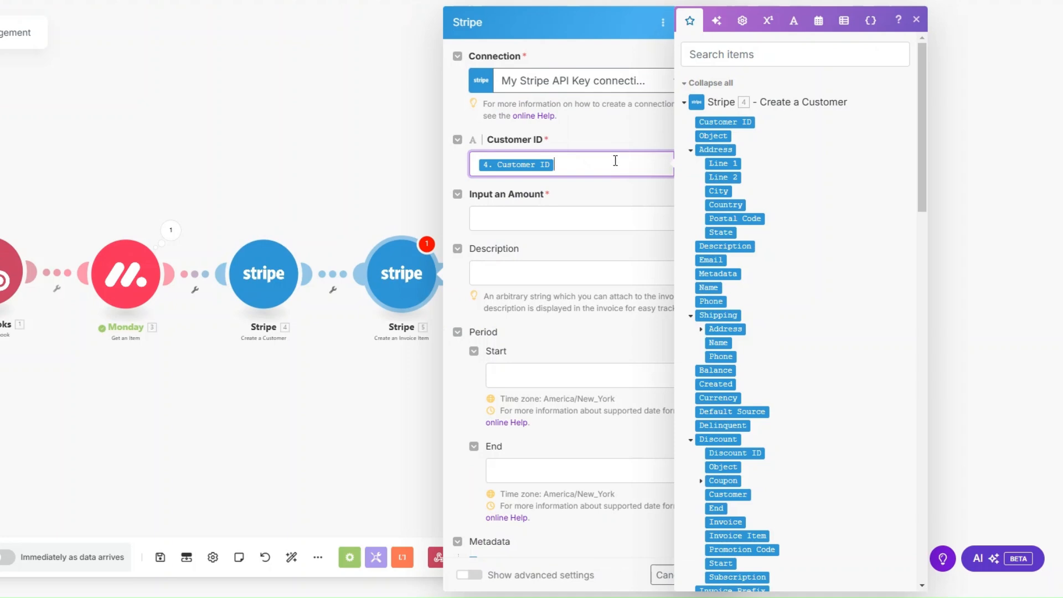
click(573, 217)
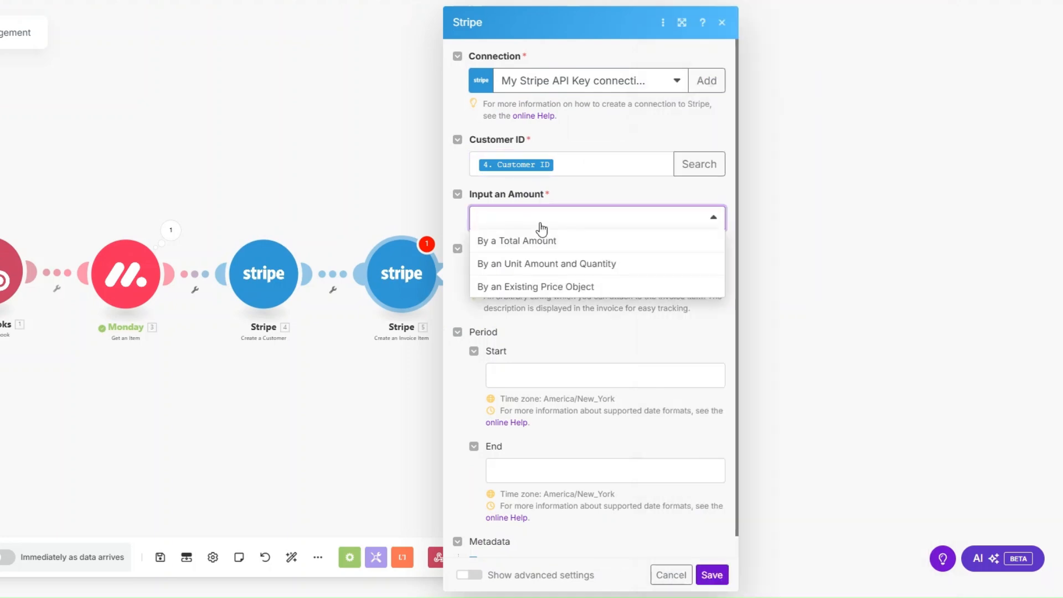
click(540, 240)
Set the amount to 200000 cents, currency usd, description Accounting services, and save.
click(534, 273)
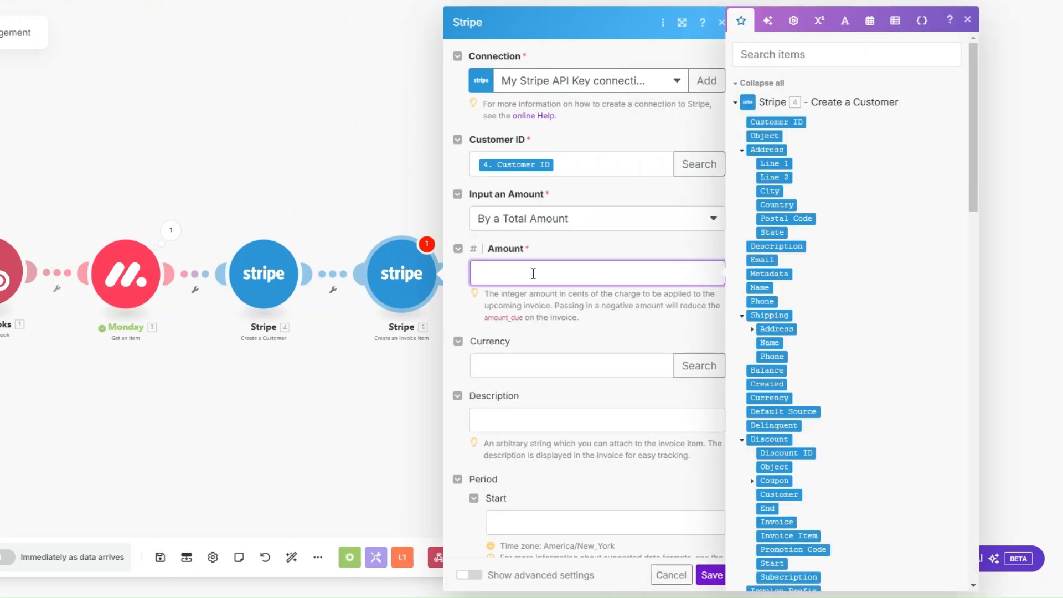
text(2000)
drag(528, 294, 605, 296)
click(519, 272)
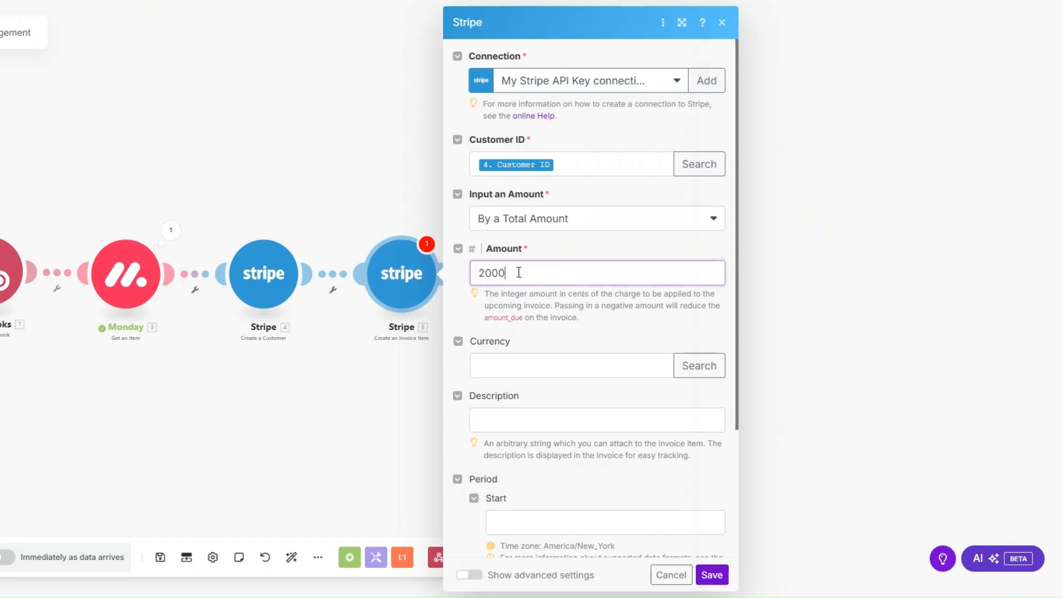
text(00)
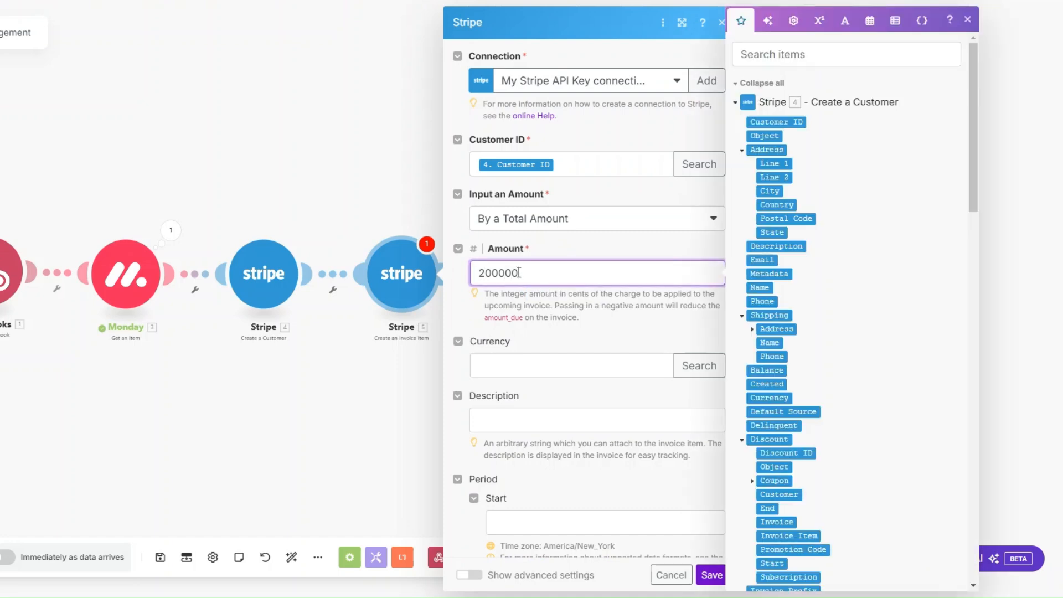
click(523, 366)
text(u)
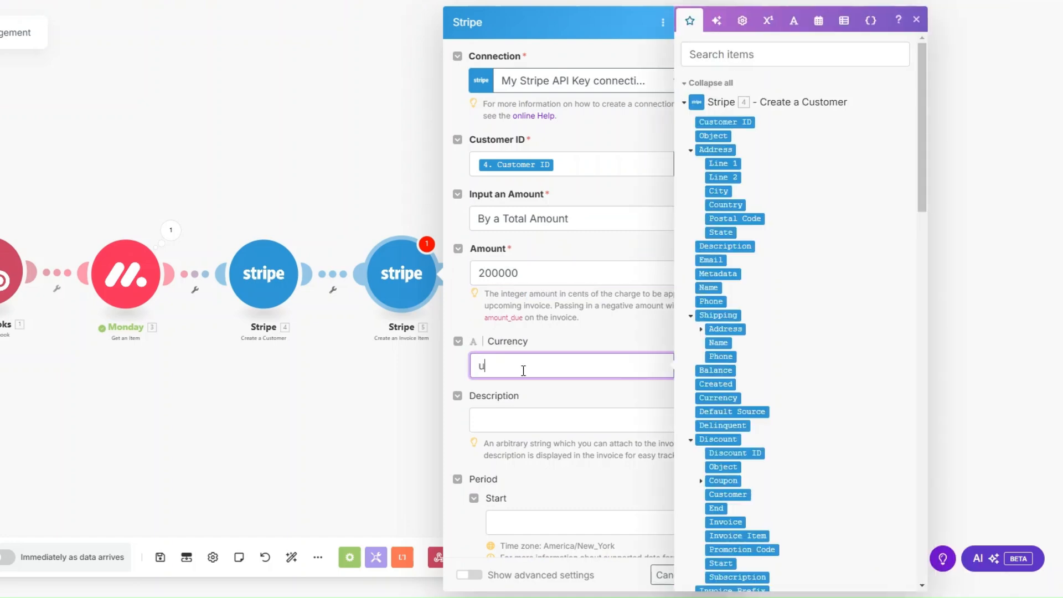
text(sd)
scroll(523, 371, down, 3)
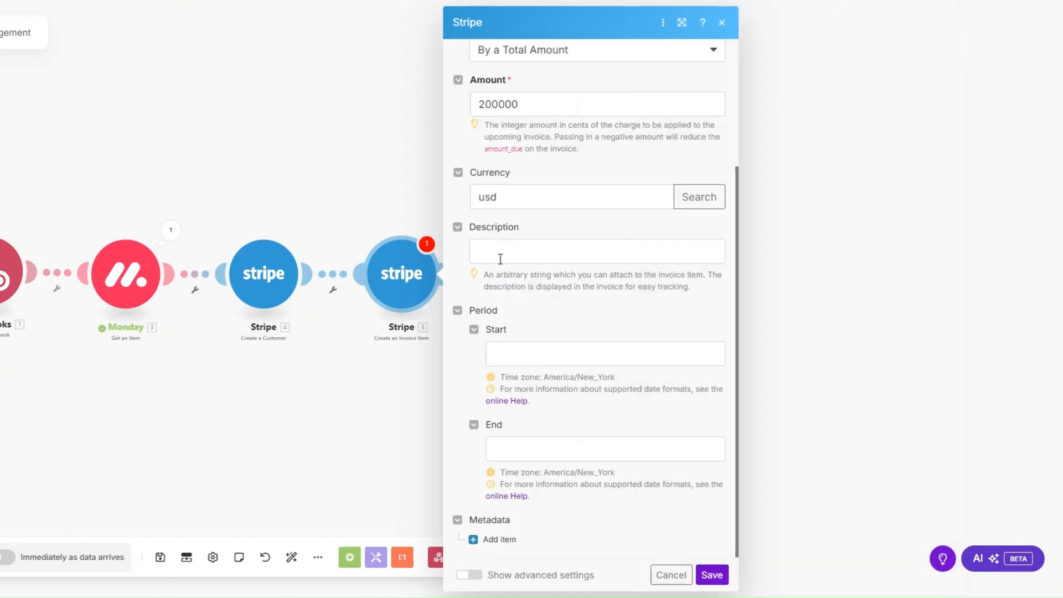
click(501, 254)
text(Accou)
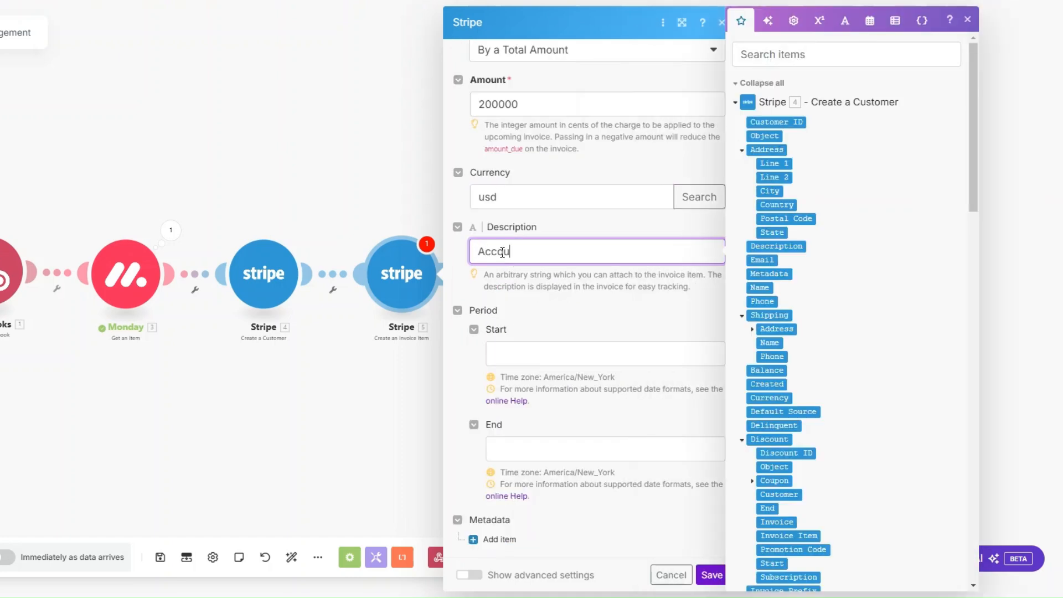
text(nting services)
click(710, 576)
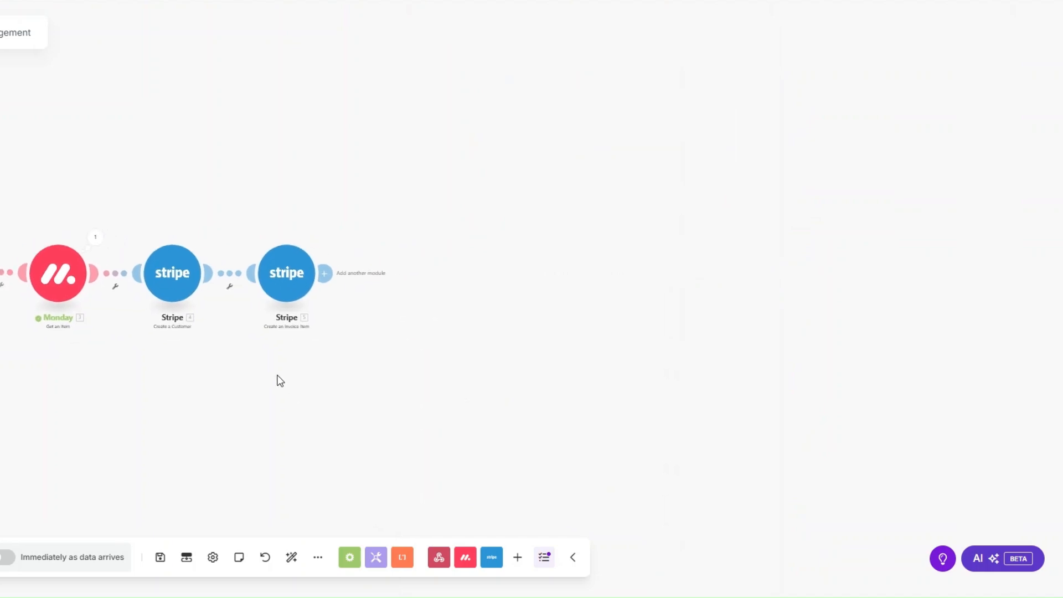
Add a Stripe Create an Invoice step mapped to the new customer's Customer ID.
click(333, 275)
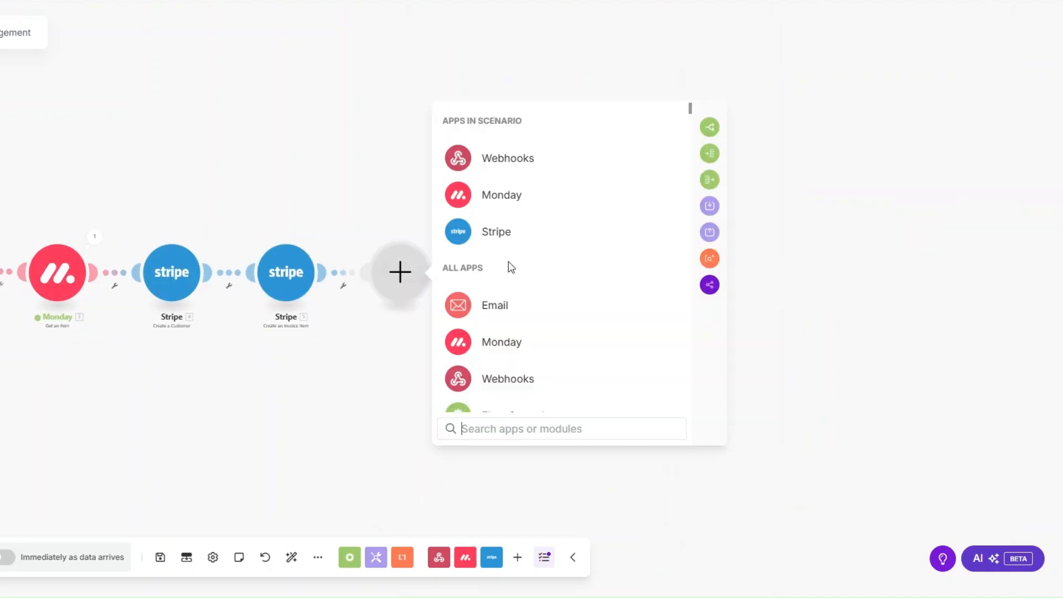
click(494, 230)
text(invo)
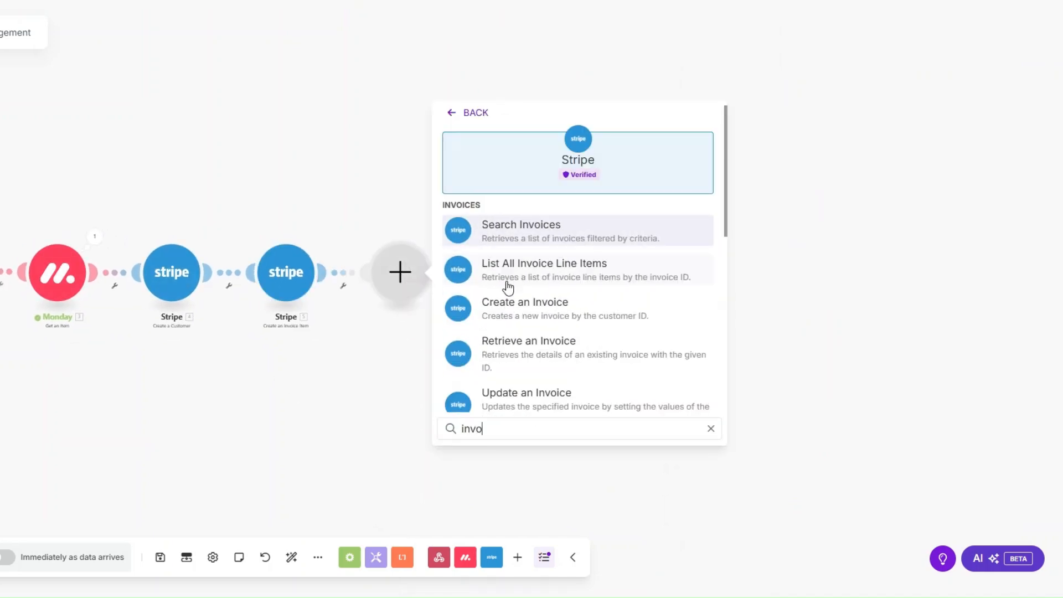
text(ice)
click(540, 261)
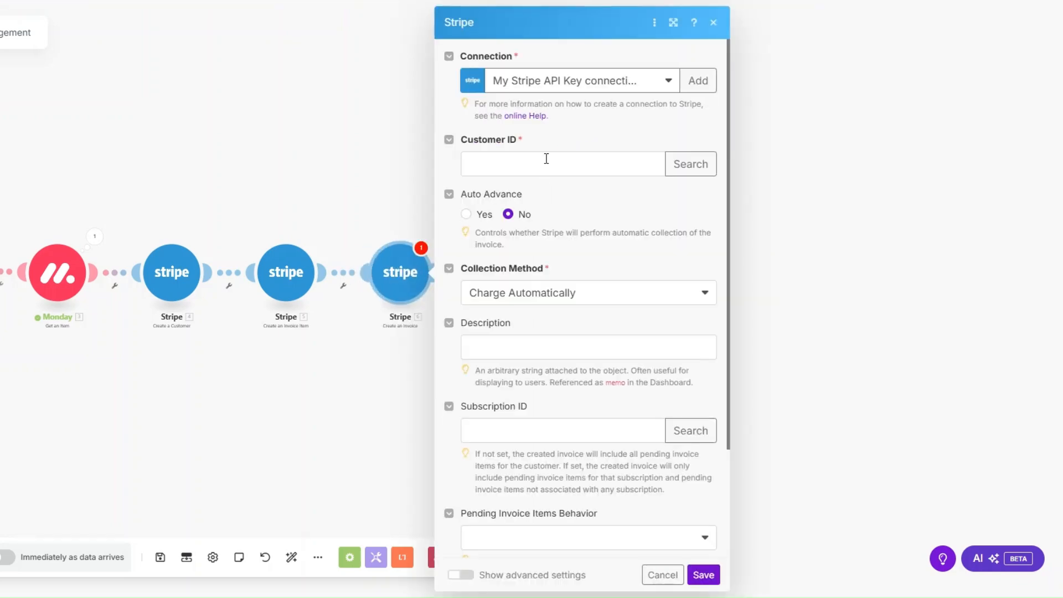
click(546, 159)
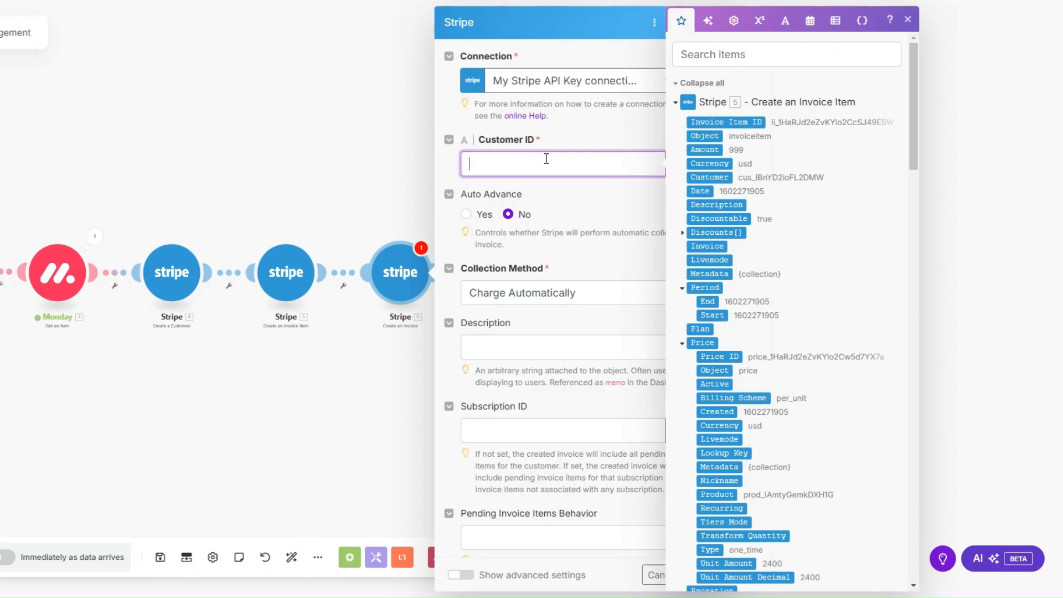
scroll(780, 251, down, 5)
click(736, 309)
click(545, 206)
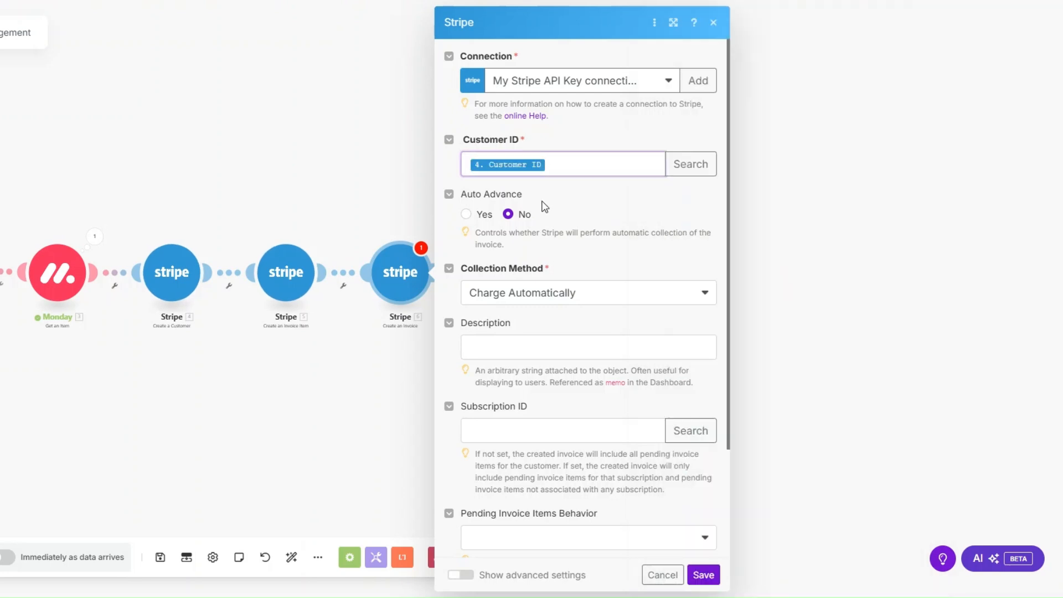
Set collection to Send Invoice, due in 3 days, described Accounting services, and save.
scroll(555, 268, down, 1)
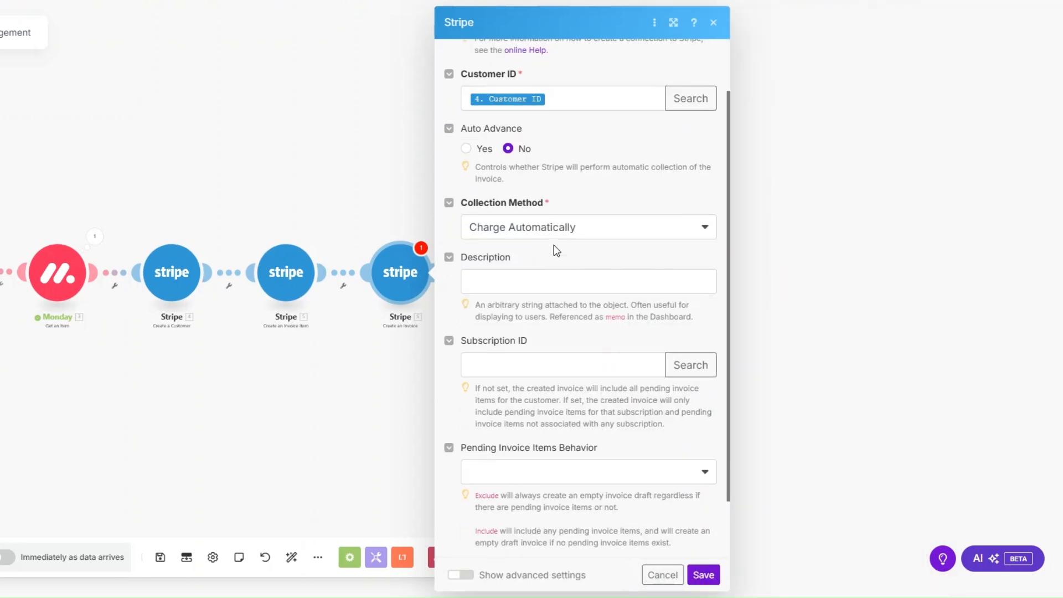
click(545, 227)
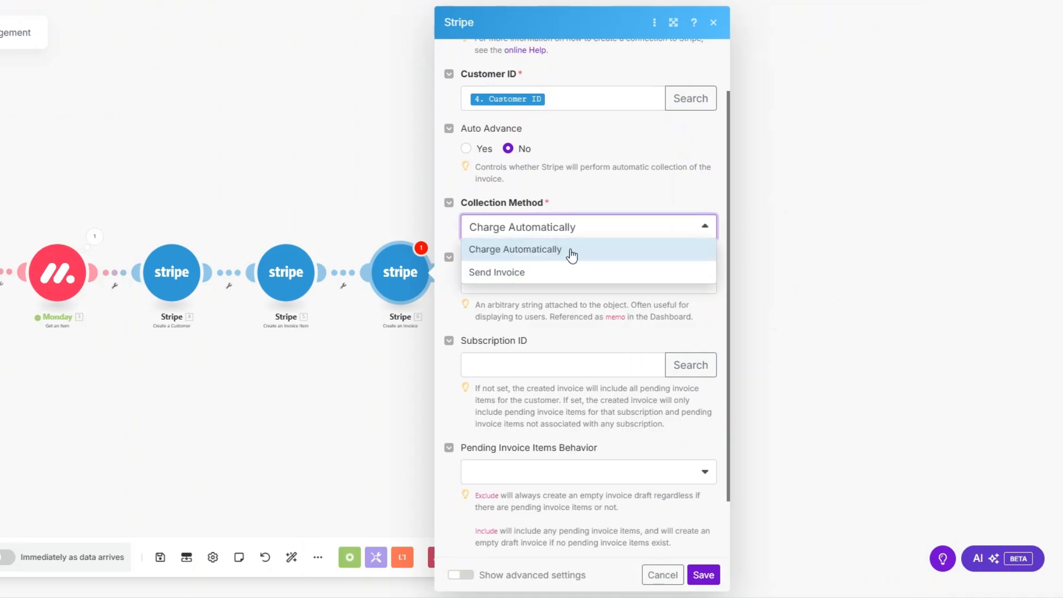
click(512, 273)
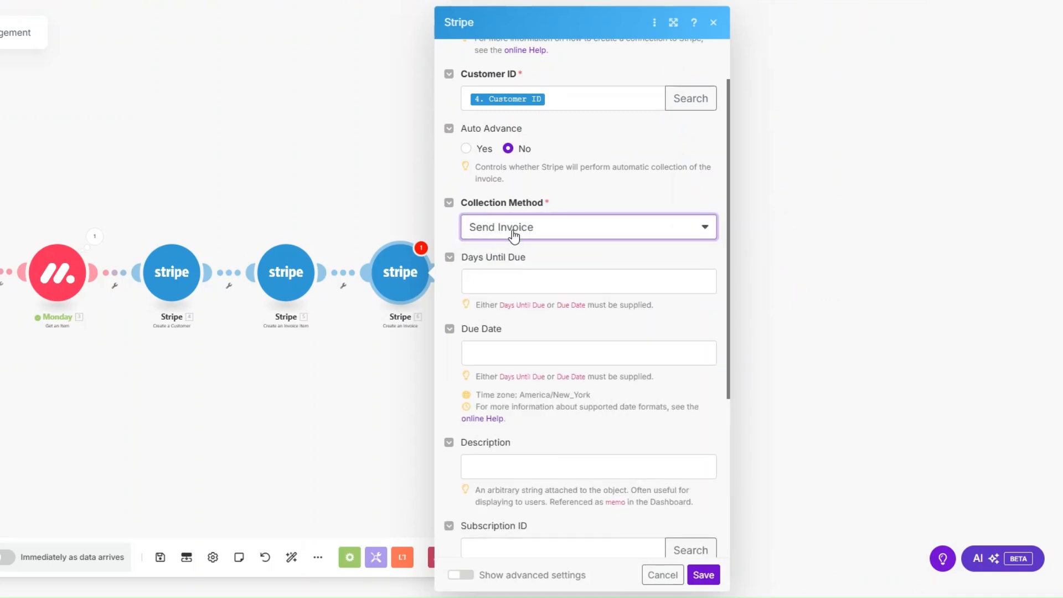
click(506, 283)
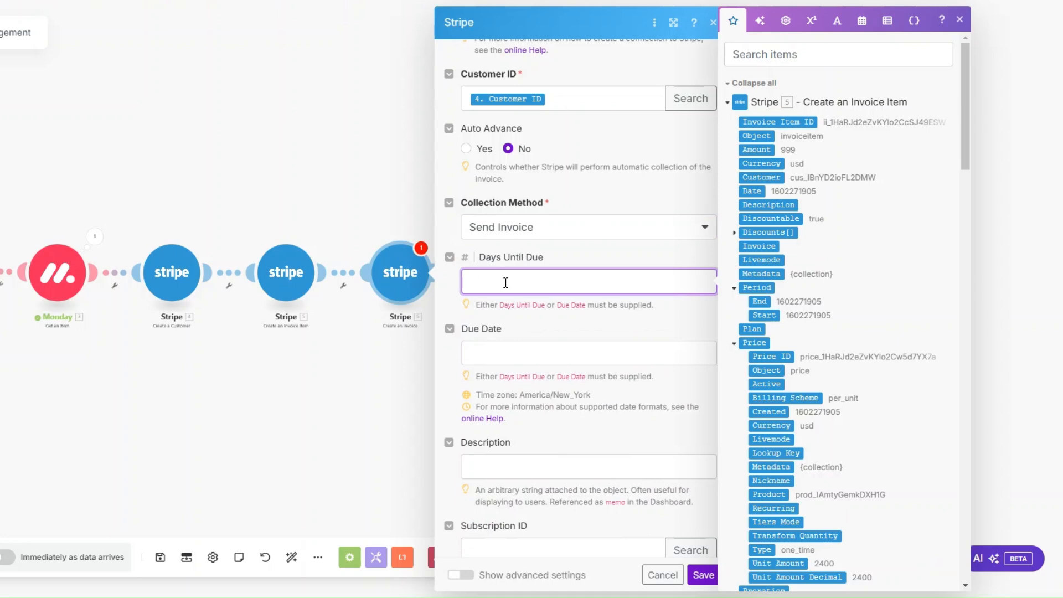
scroll(505, 283, down, 3)
click(506, 266)
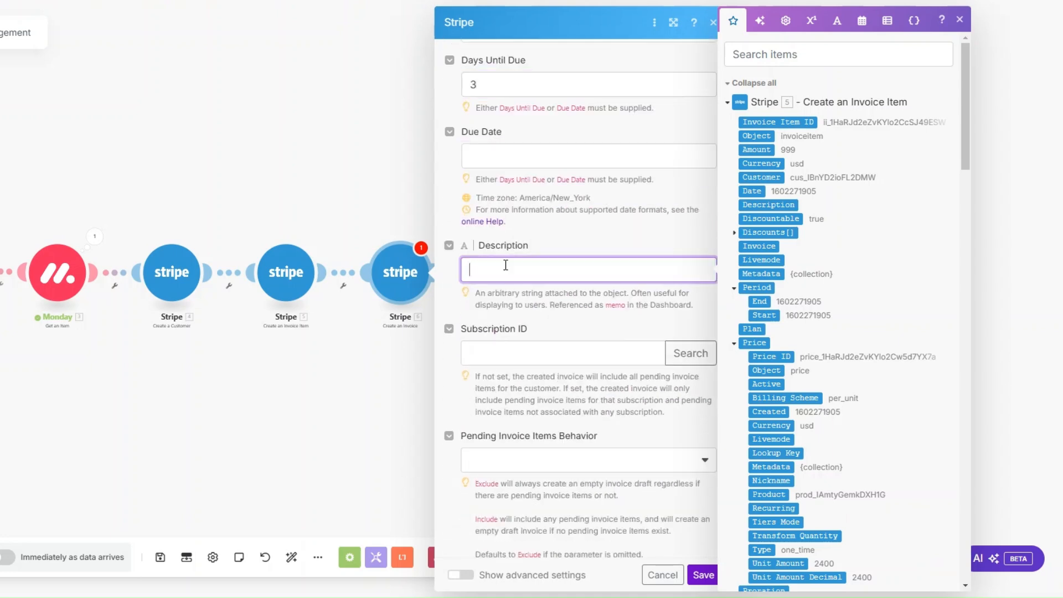
text(Accounting services)
click(702, 575)
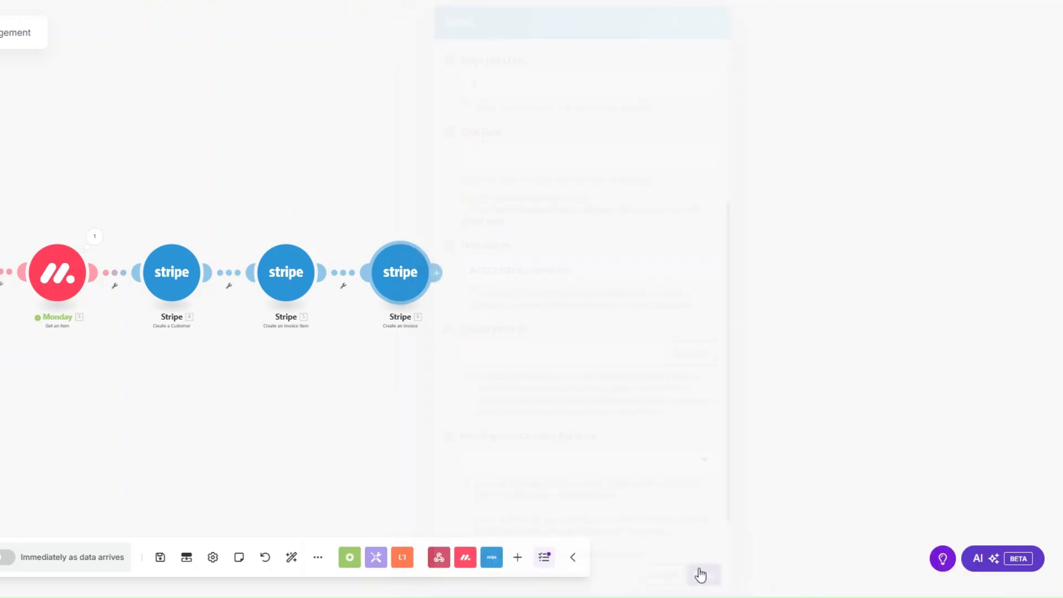
Add a Stripe Finalize a Draft Invoice step using step 6's Invoice ID and save it.
click(437, 272)
click(599, 232)
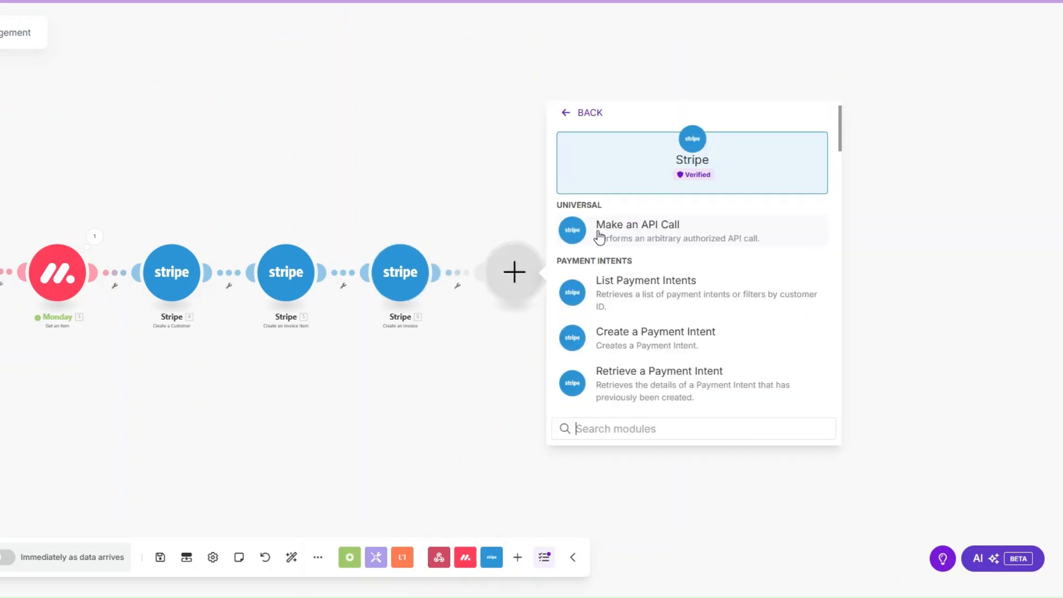
text(fi)
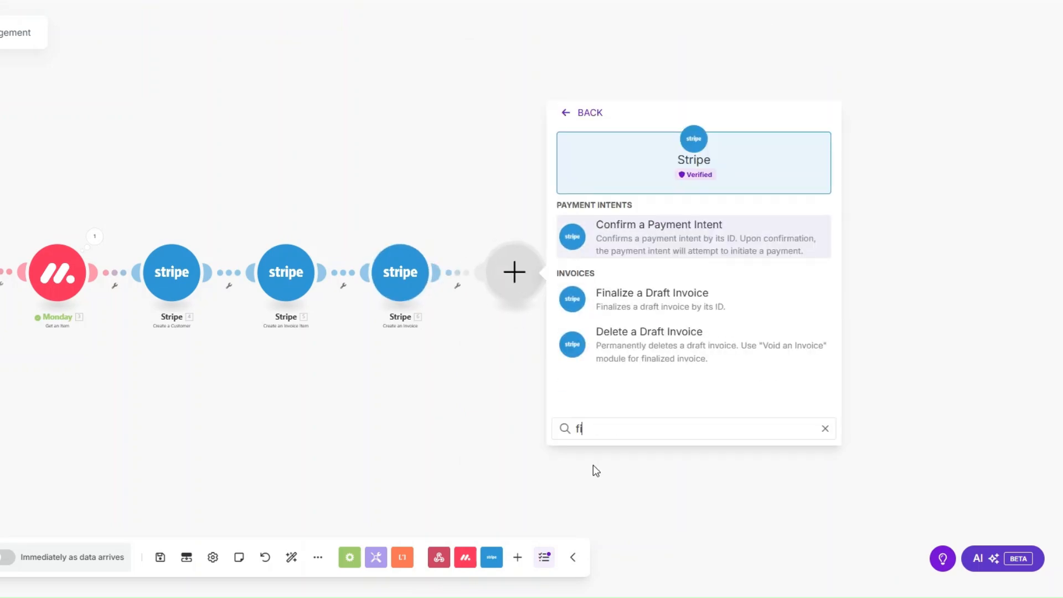
click(628, 295)
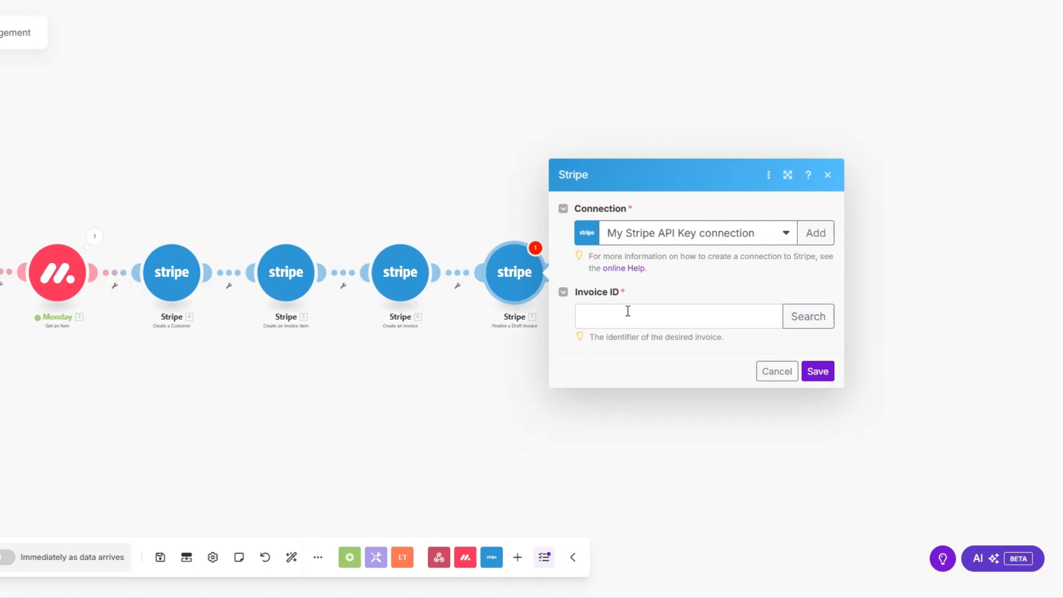
click(628, 311)
click(831, 138)
click(754, 367)
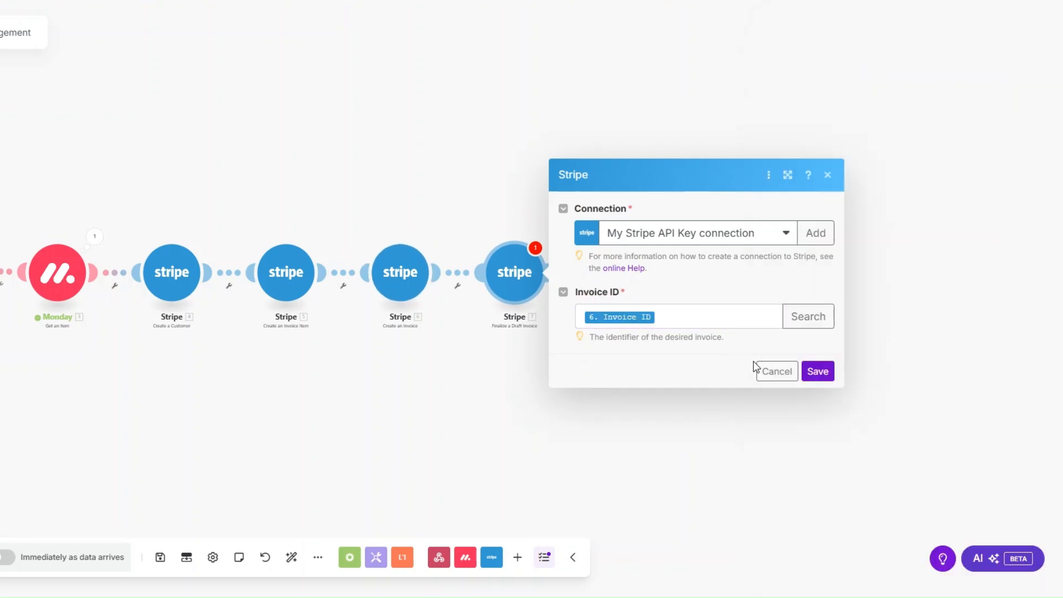
click(819, 370)
drag(325, 374, 274, 383)
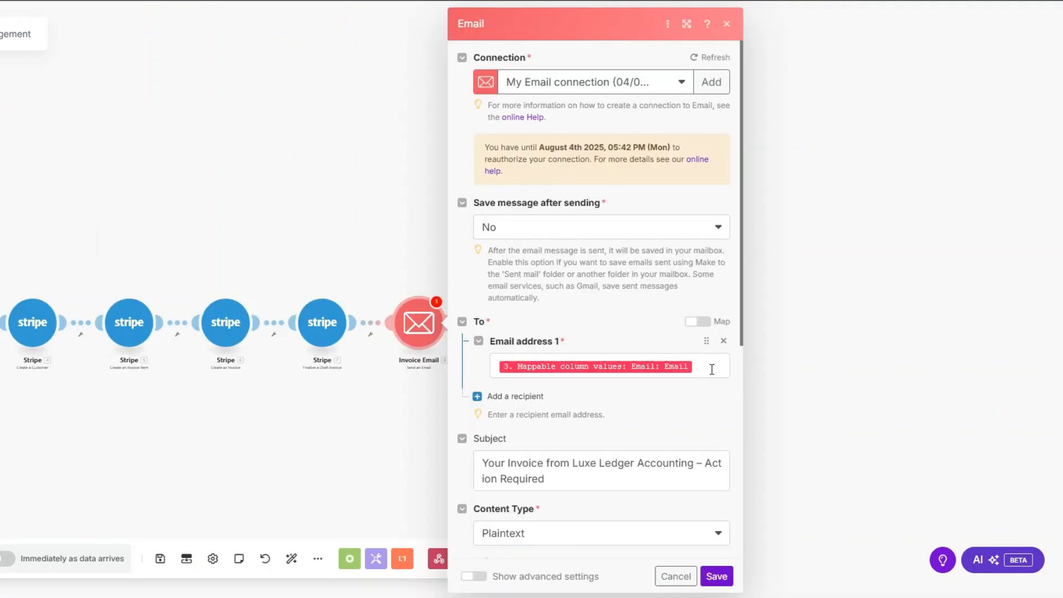
Review the email's recipient address, invoice subject and payment-link message, then save the step.
click(712, 369)
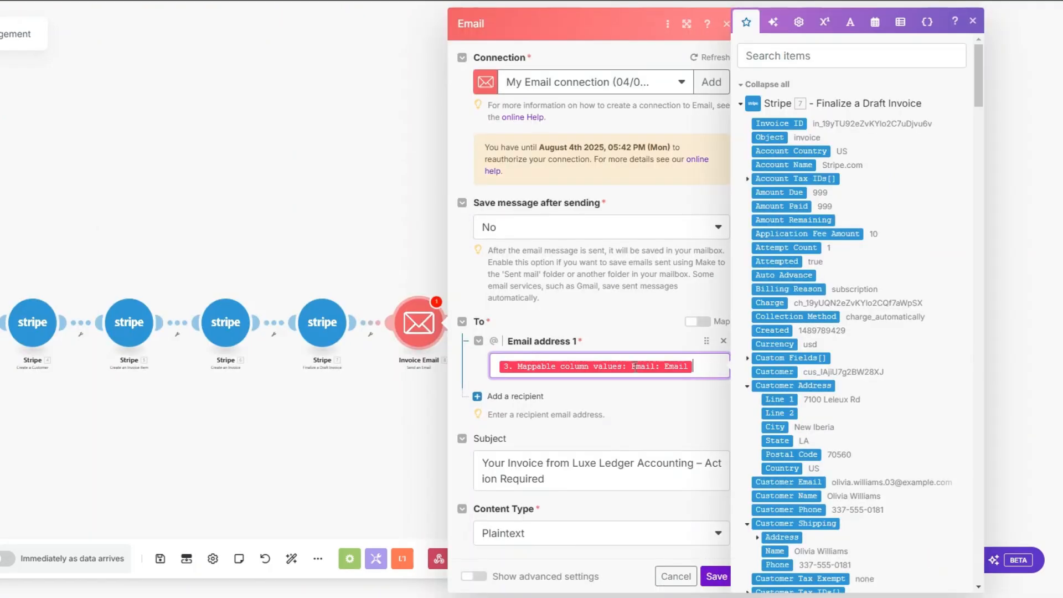
scroll(697, 169, down, 4)
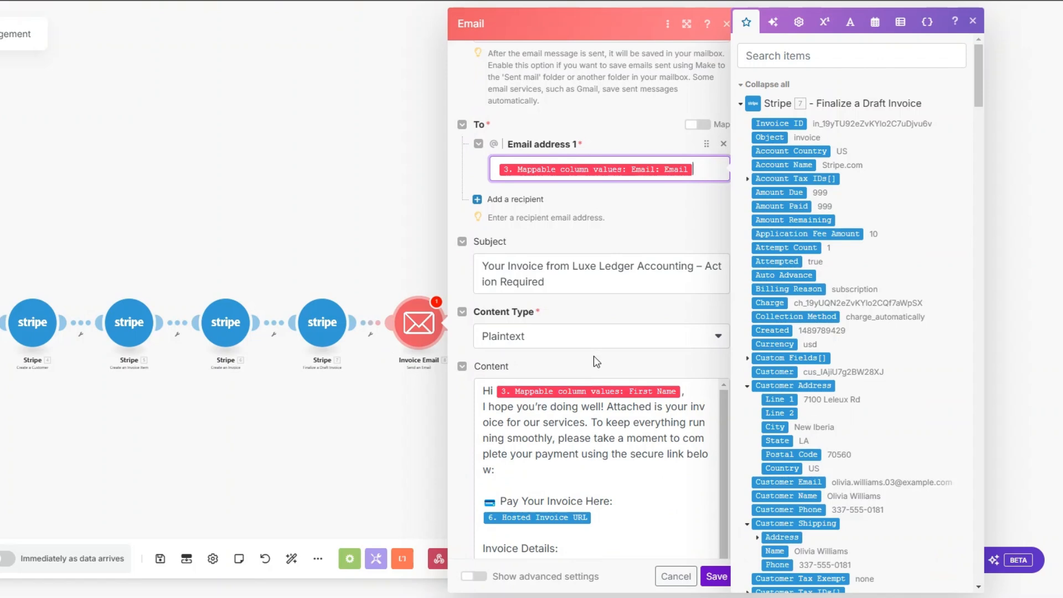
scroll(843, 238, down, 15)
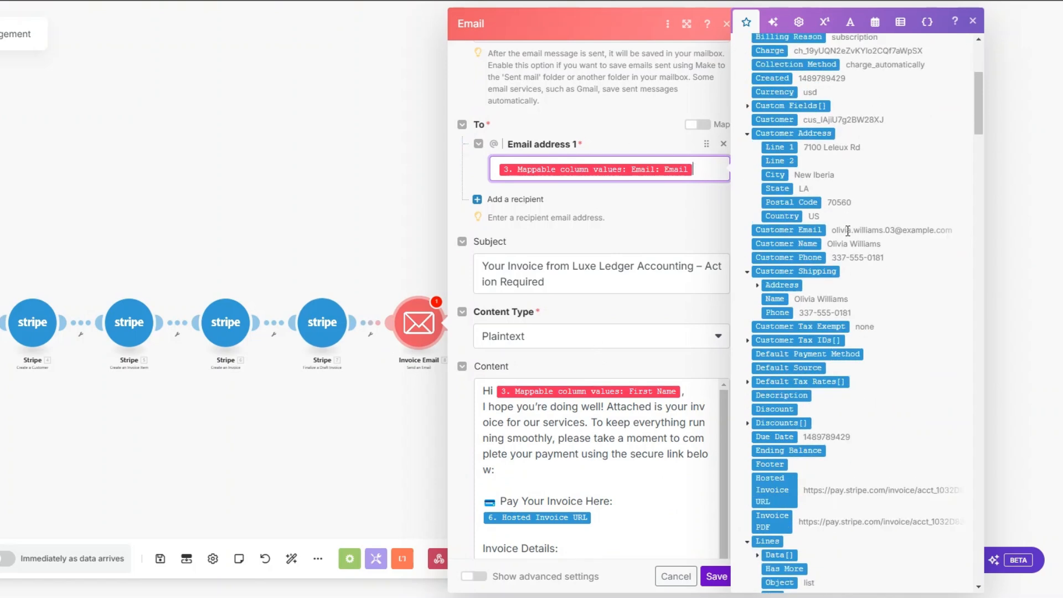
scroll(844, 238, up, 10)
scroll(844, 238, down, 10)
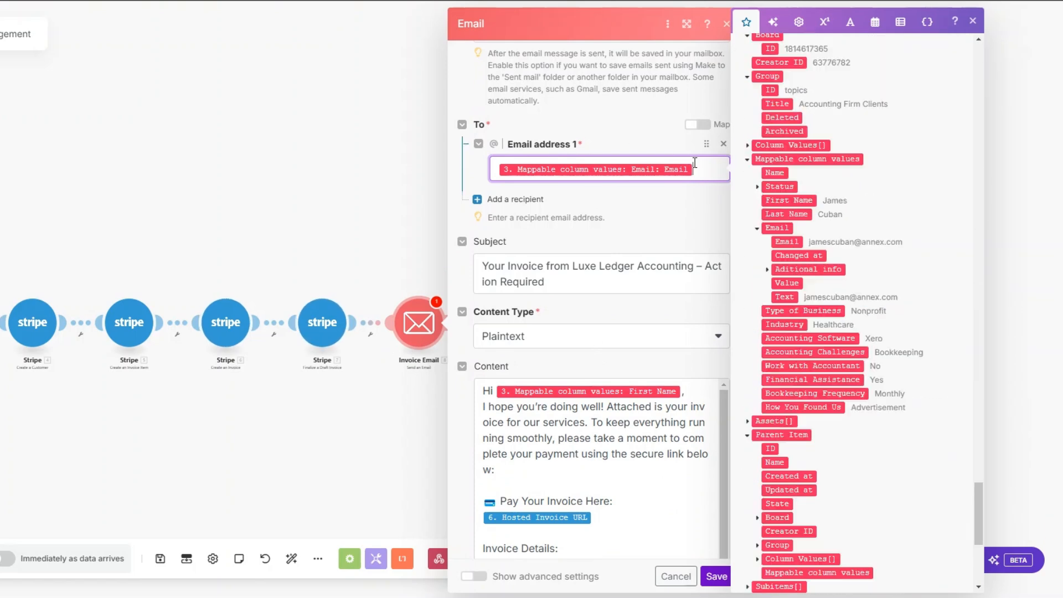
scroll(602, 277, down, 3)
click(577, 121)
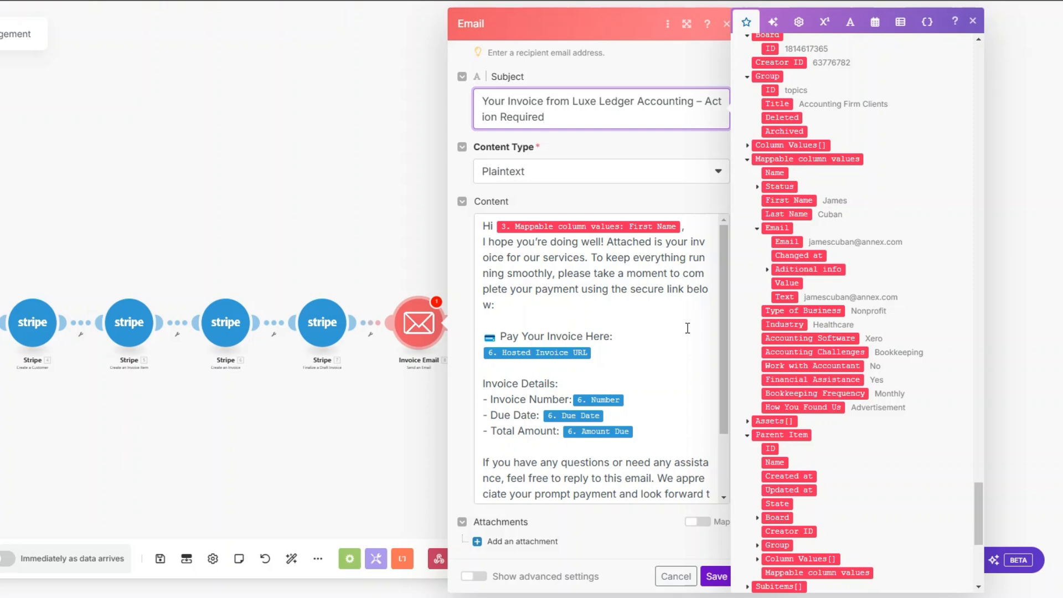
click(608, 355)
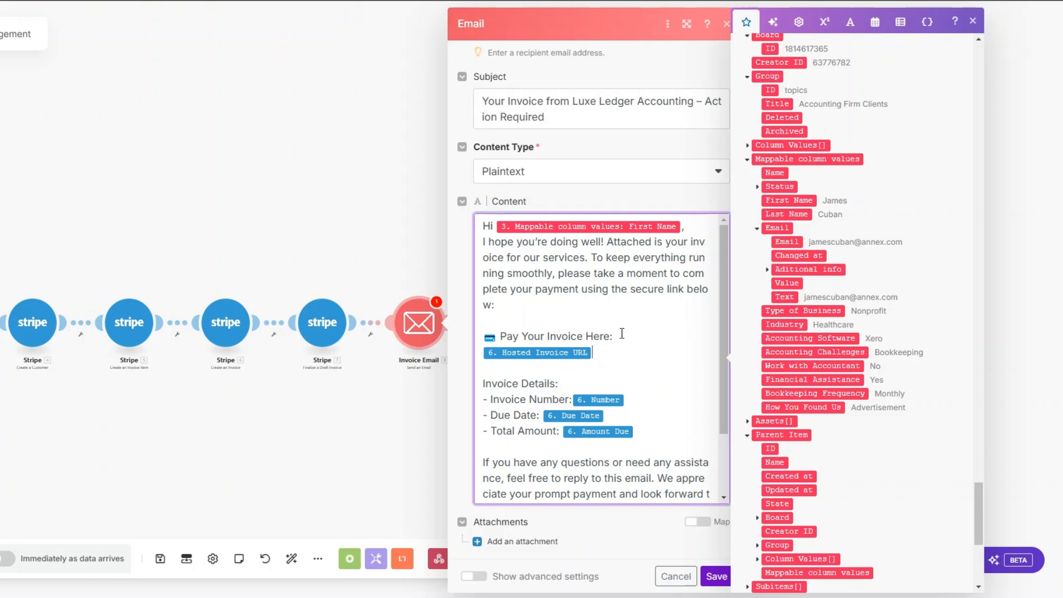
drag(978, 523, 978, 83)
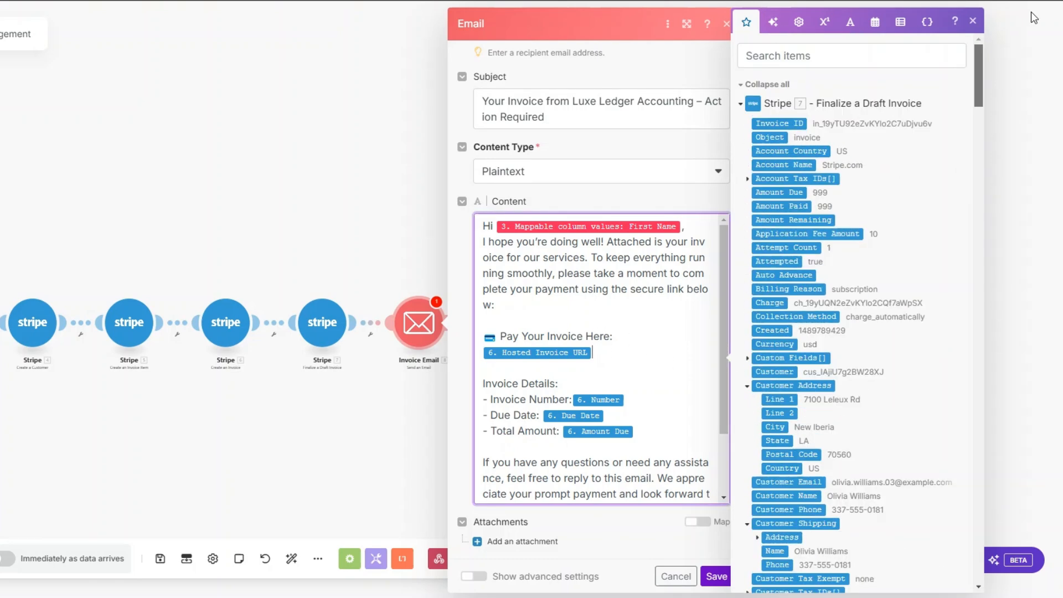
scroll(773, 412, down, 1)
scroll(580, 377, down, 3)
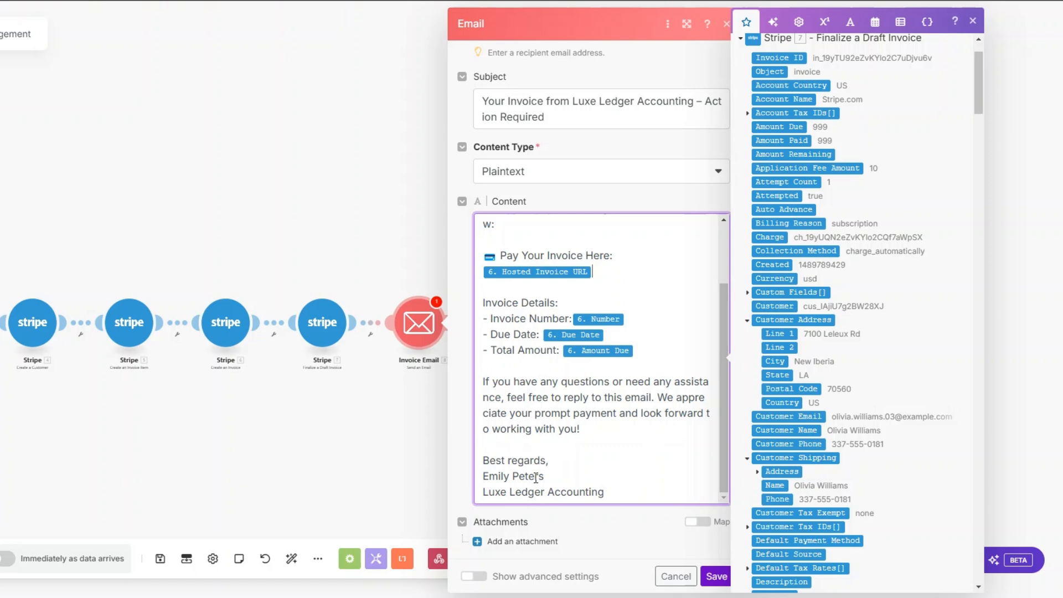
click(717, 576)
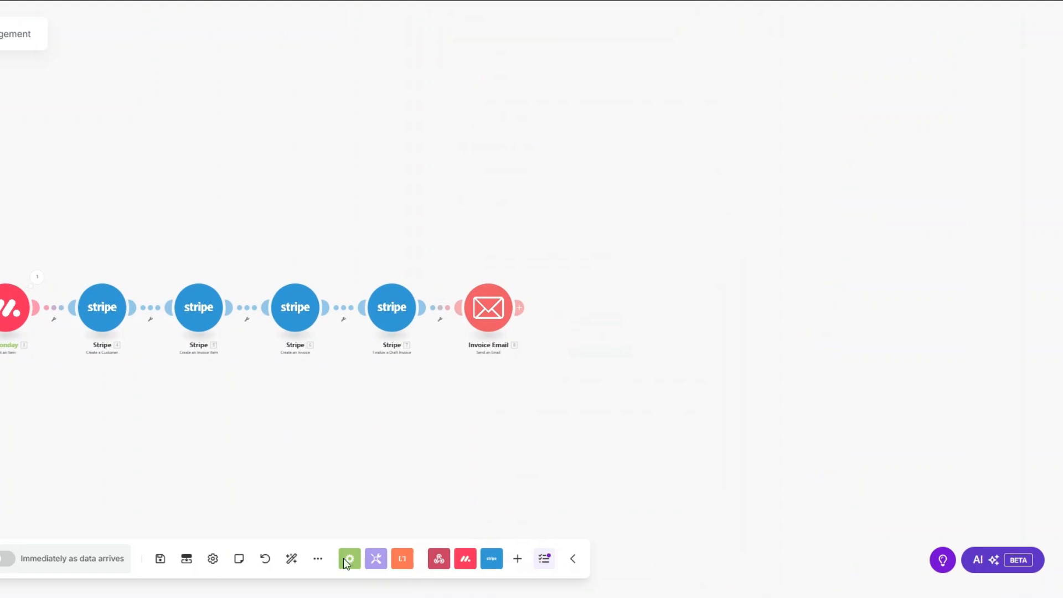
Add a Tools Set variable step named Date holding the current time (now).
click(519, 308)
scroll(654, 288, down, 3)
click(689, 398)
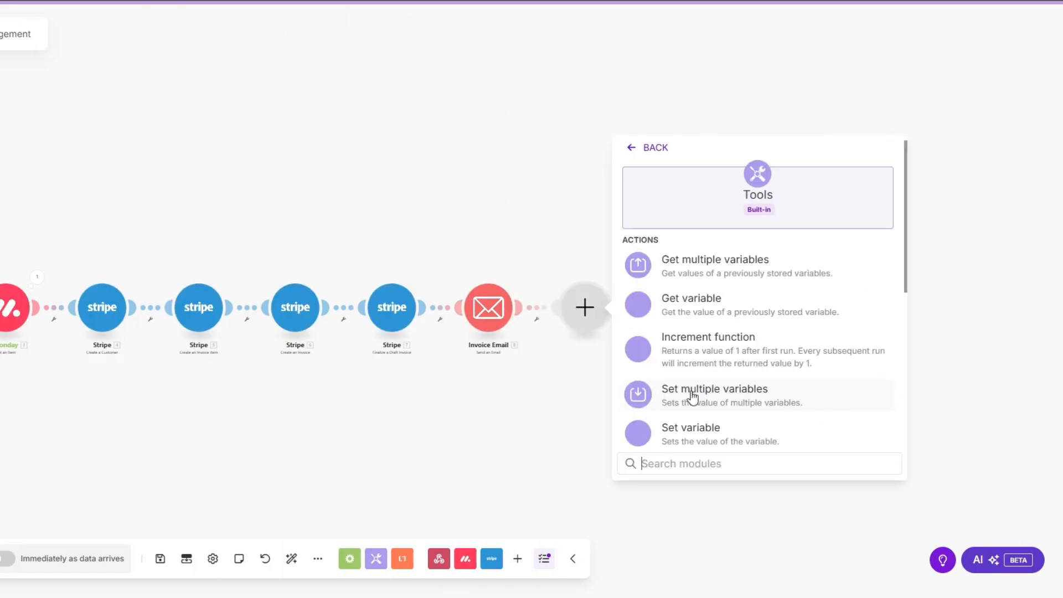
click(699, 429)
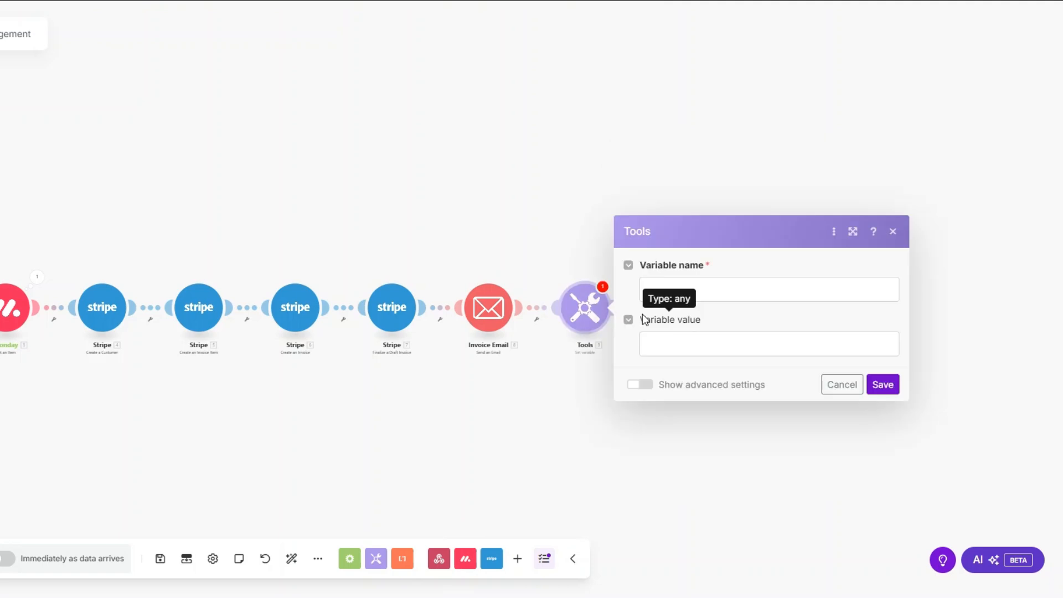
click(700, 287)
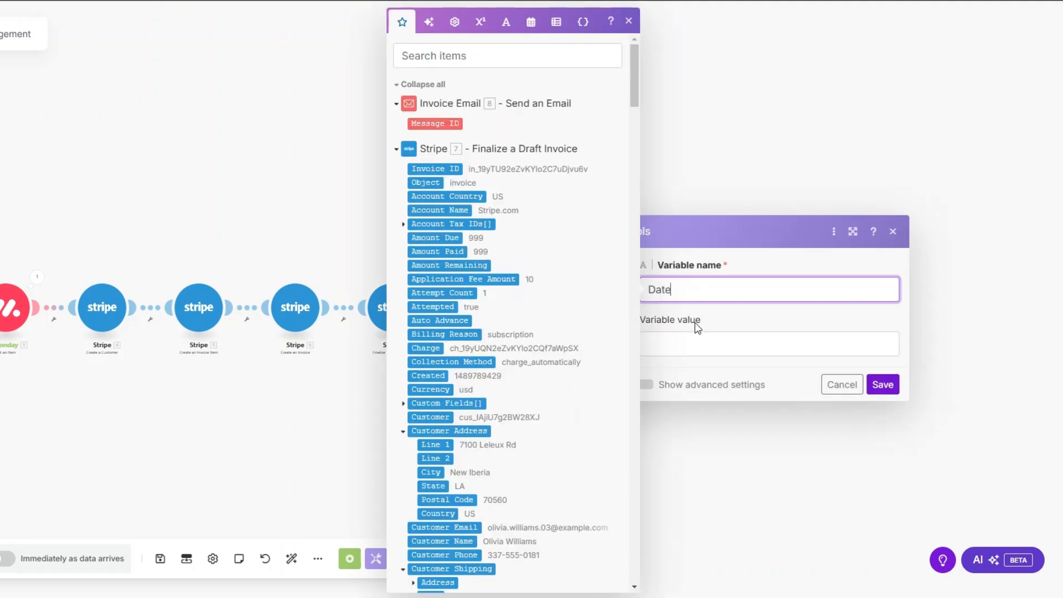
click(696, 324)
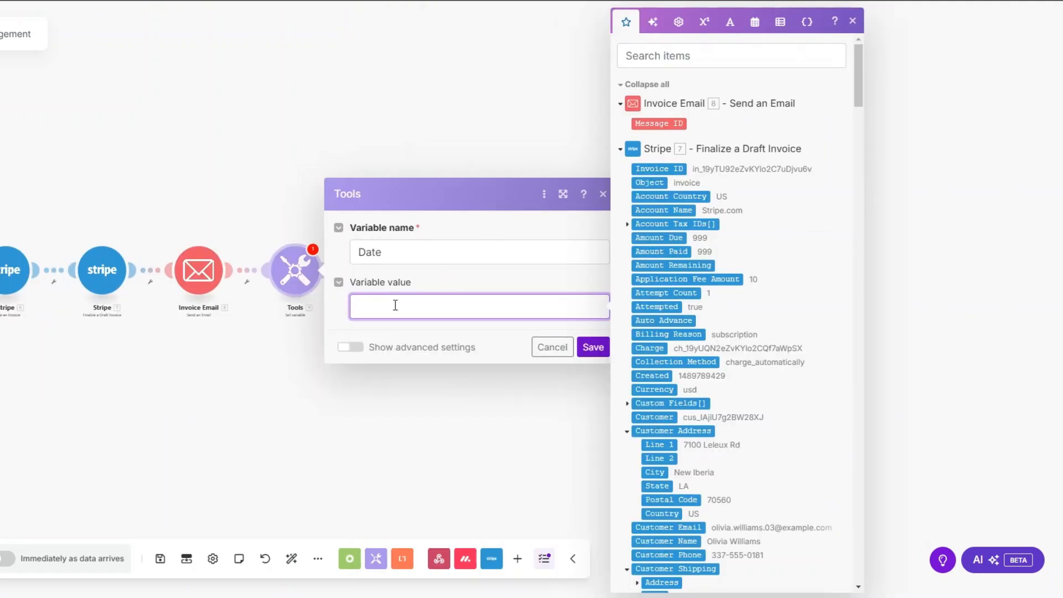
click(754, 27)
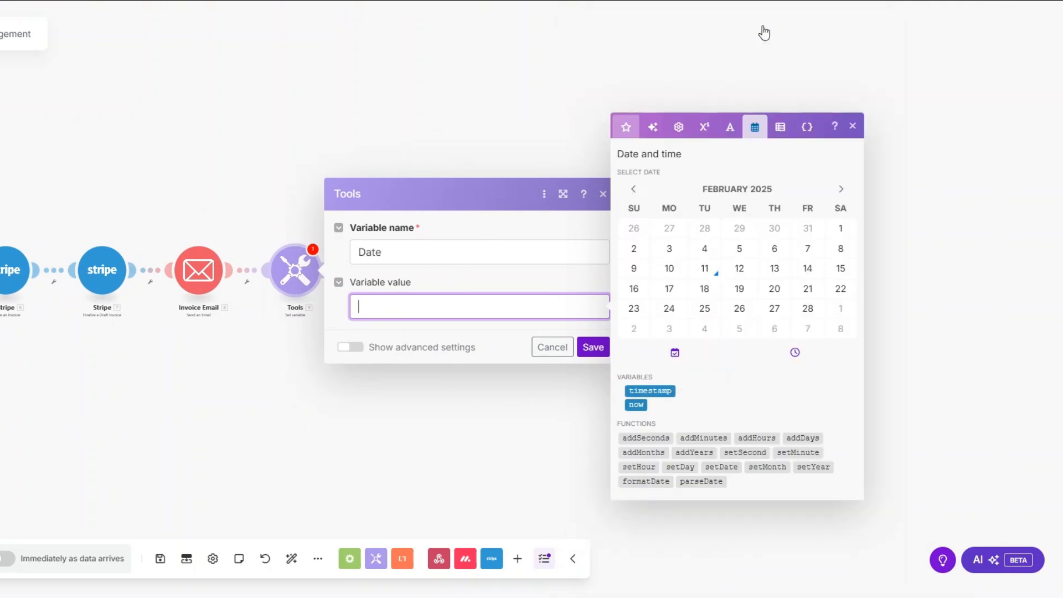
click(636, 405)
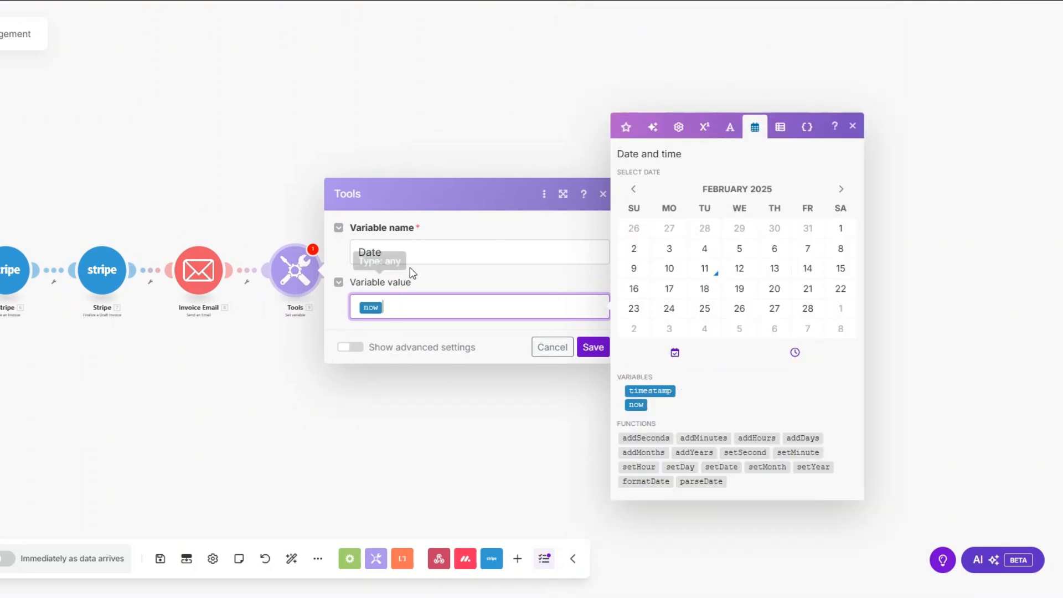
click(593, 346)
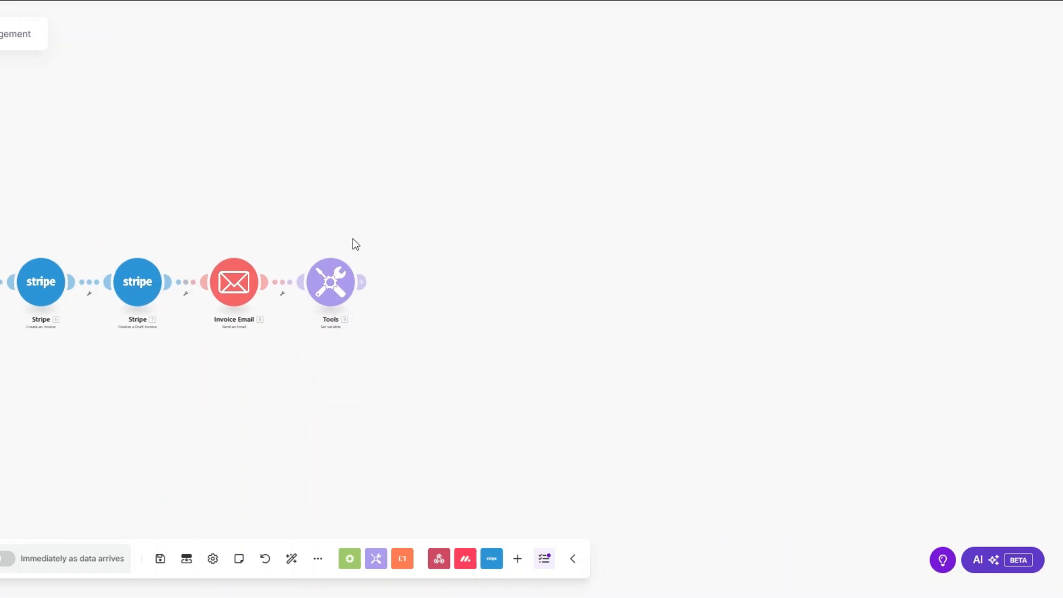
Add a Stripe Search Invoices module after Tools and map the created customer's ID.
click(363, 280)
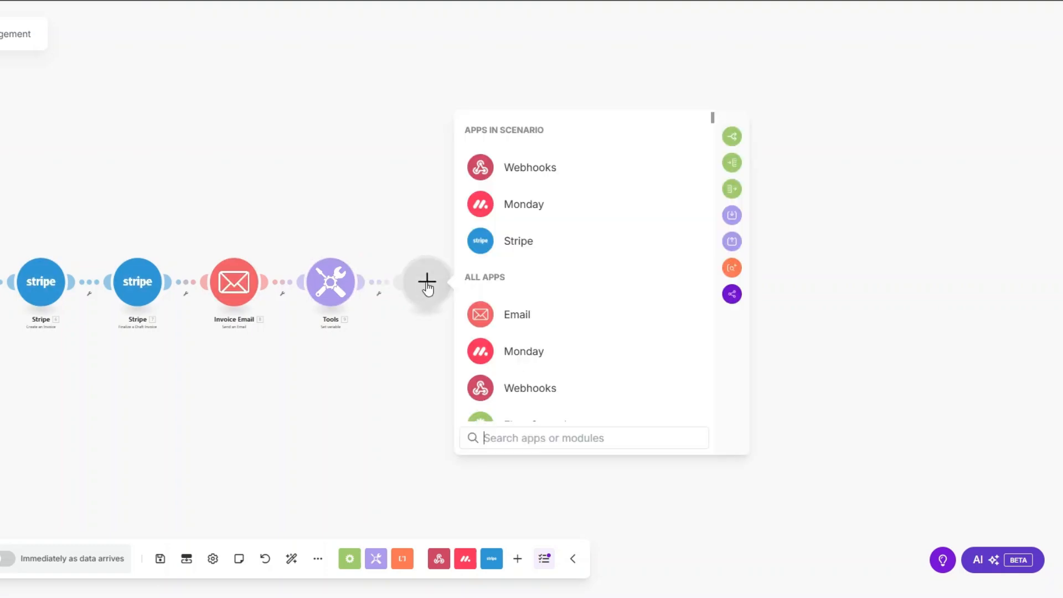
click(517, 244)
text(sear)
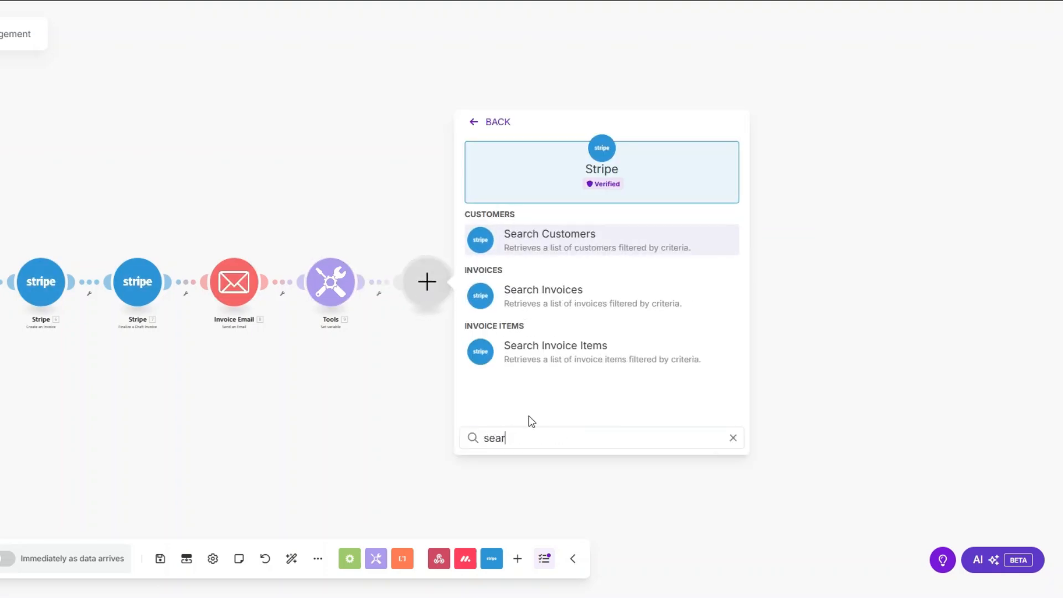
click(531, 301)
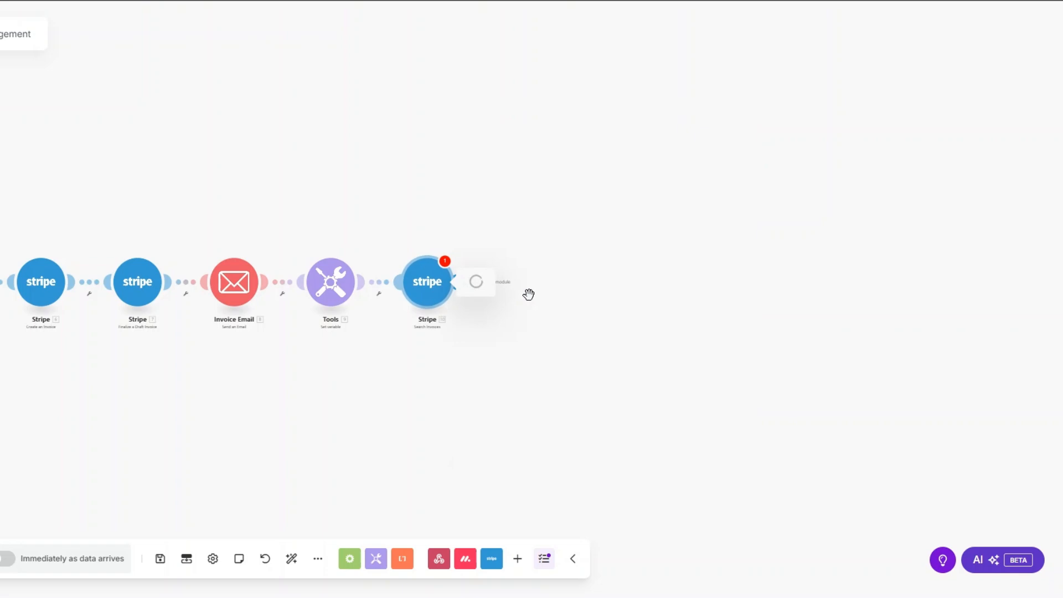
click(517, 164)
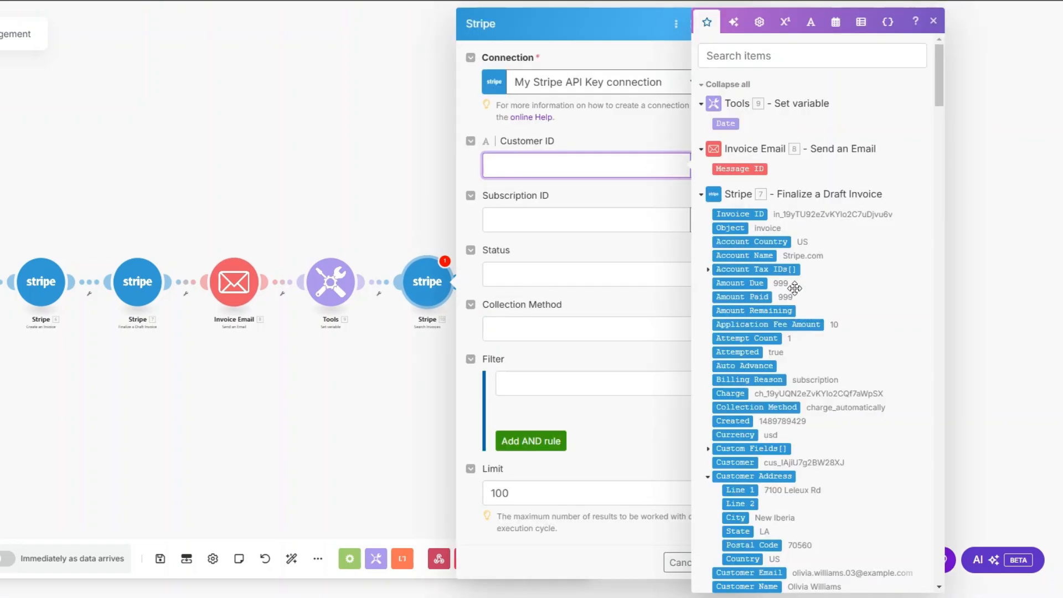
scroll(942, 94, down, 1)
drag(941, 94, 926, 430)
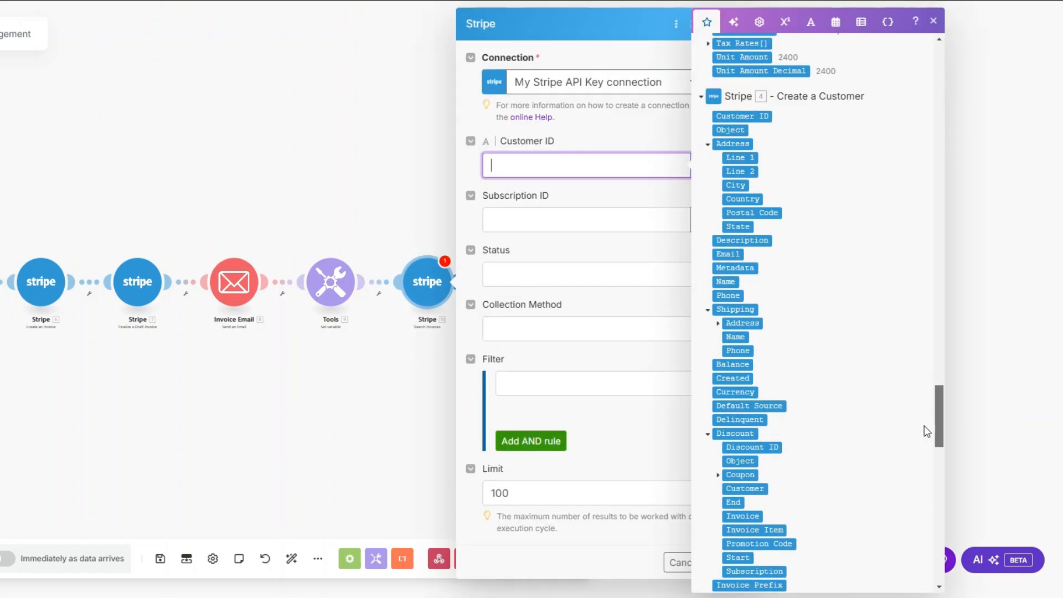
click(748, 118)
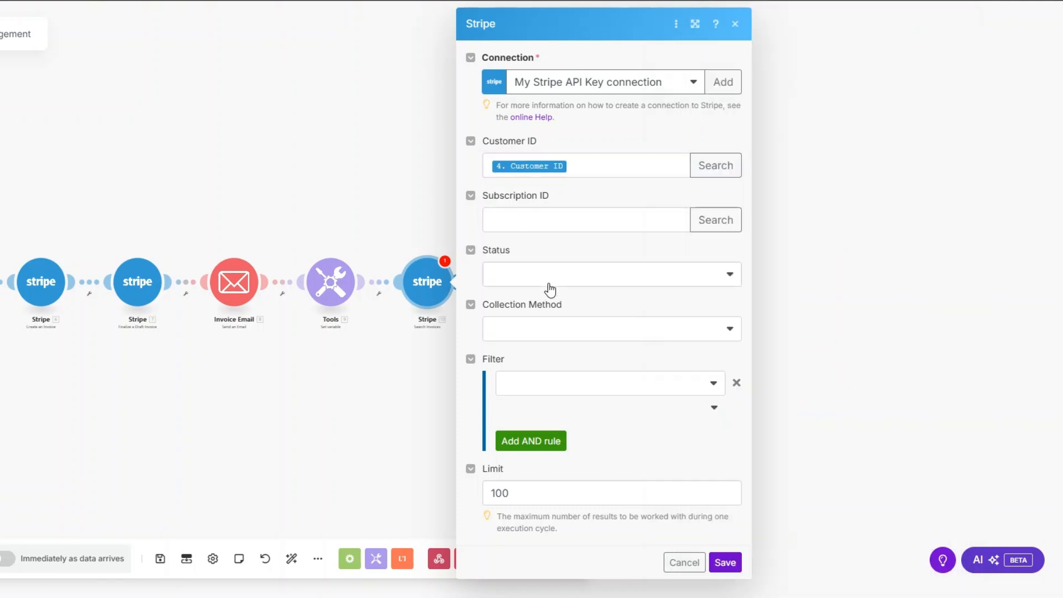
Restrict the search to Open, automatically charged invoices, limit it to 1 result, and save.
click(550, 290)
click(535, 343)
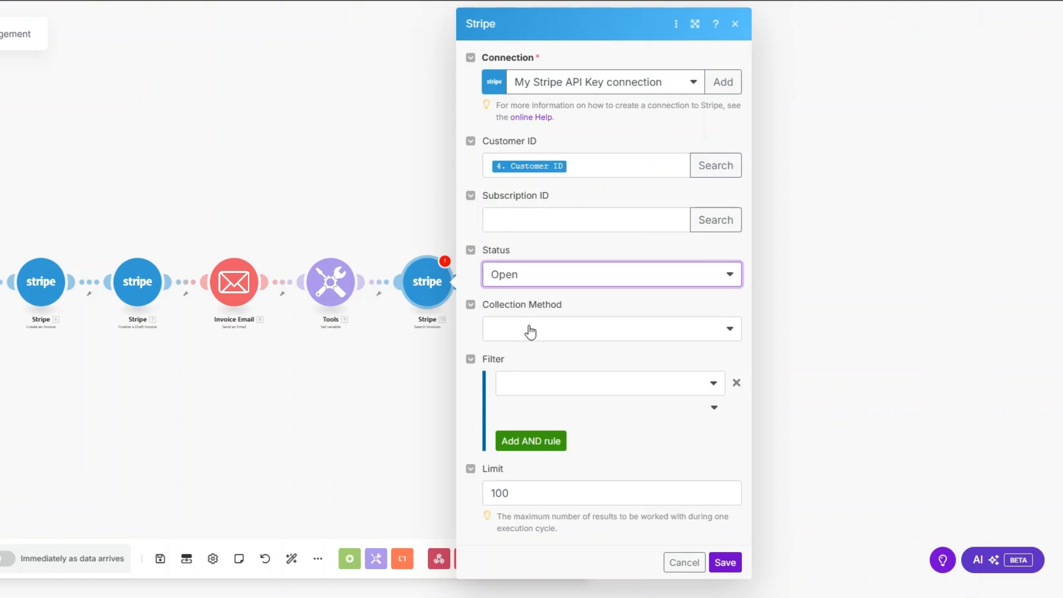
click(531, 331)
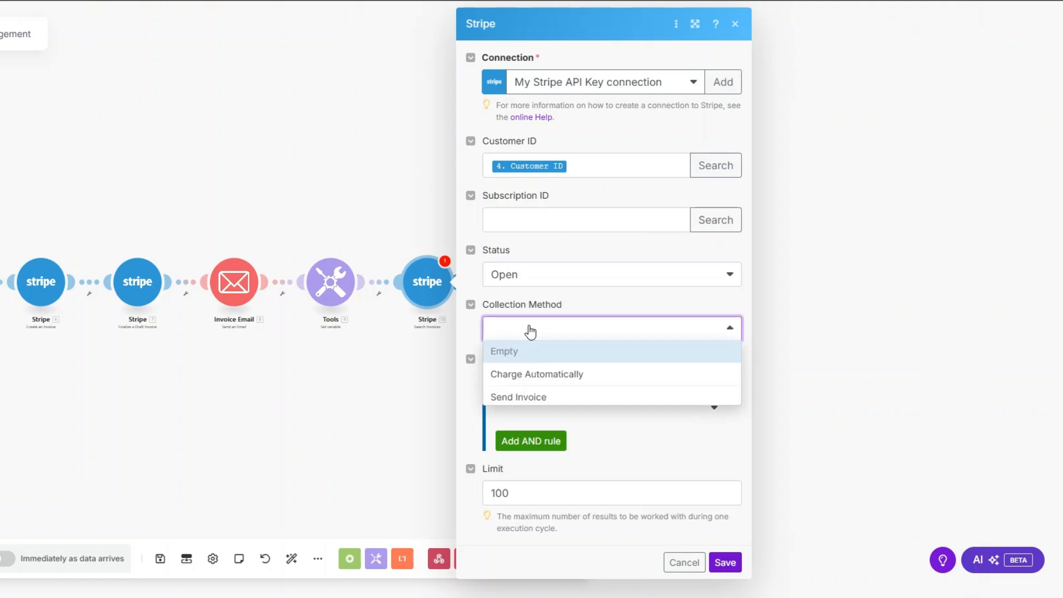
click(533, 379)
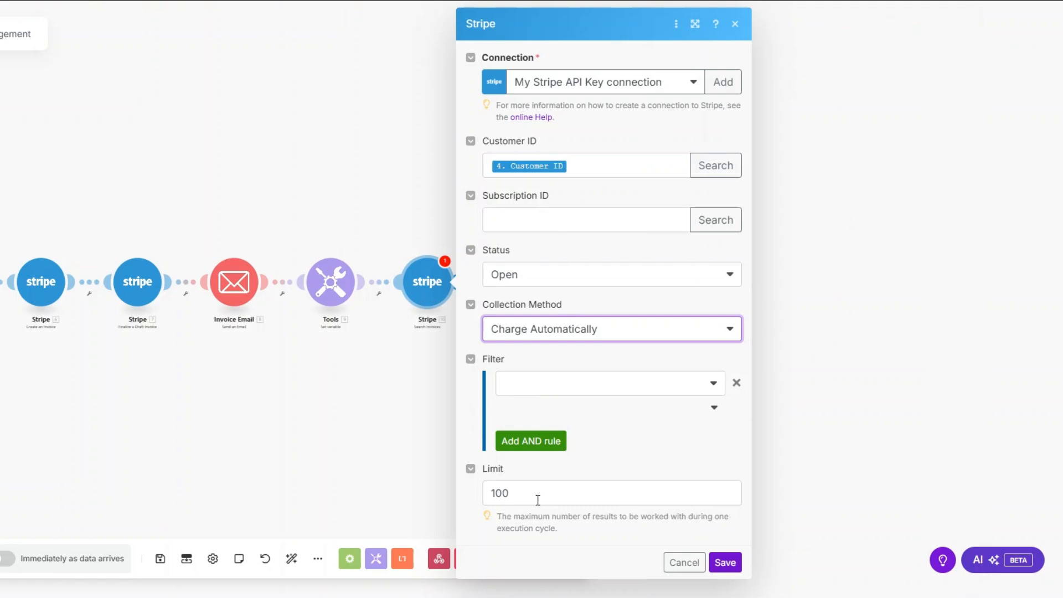
click(538, 500)
key(BackSpace)
key(BackSpace)
click(720, 564)
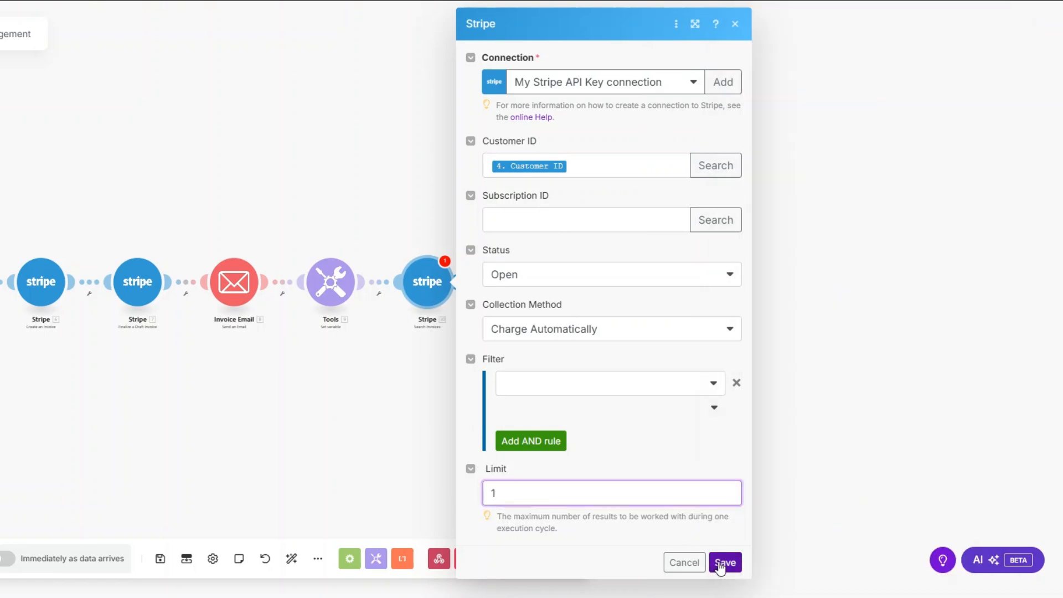
click(380, 295)
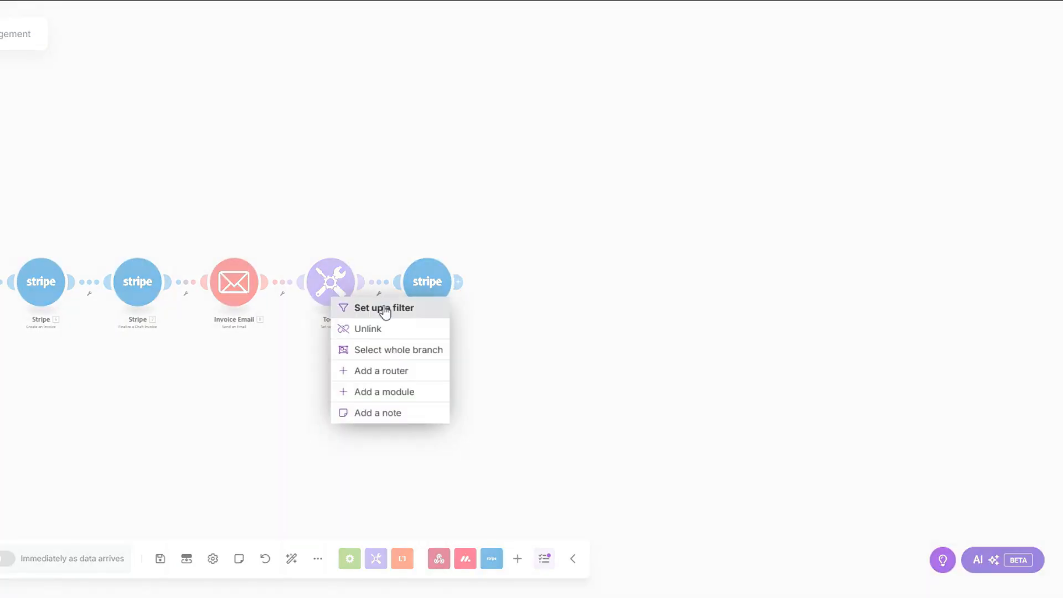
Set up a filter on the link into the Stripe search, labelled 'Due Date?'.
click(385, 308)
click(447, 224)
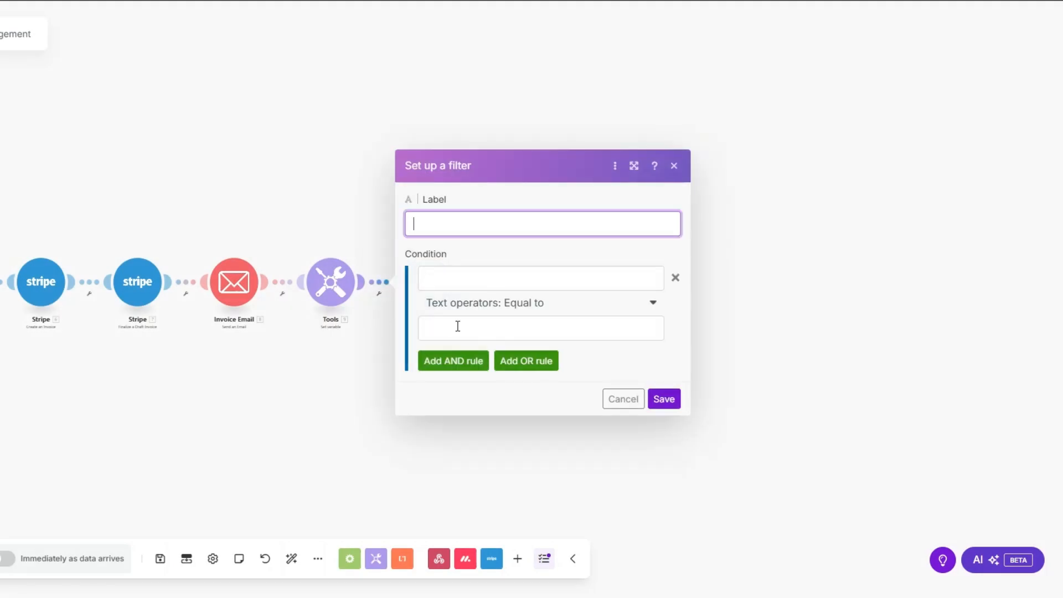
text(Due Date?)
drag(484, 226, 389, 229)
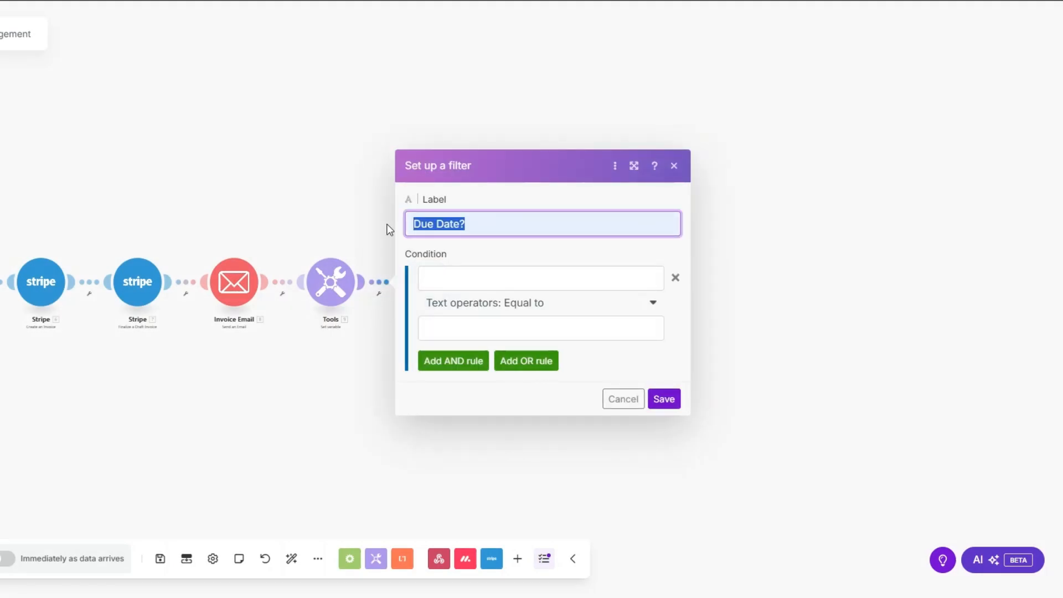
Make the filter condition Date datetime-equal to the invoice's Due Date and save it.
click(446, 279)
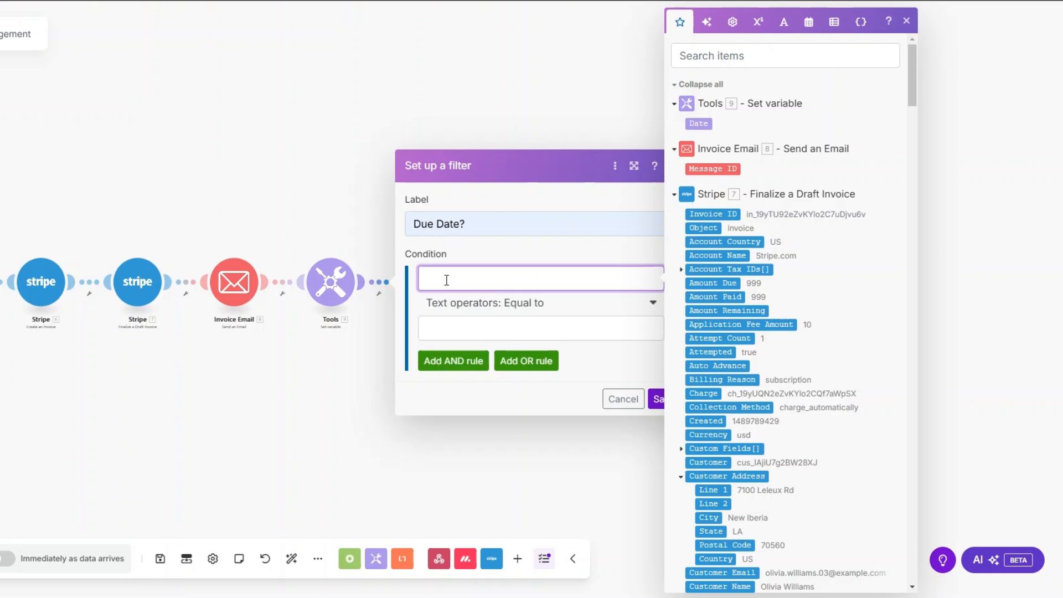
click(699, 123)
click(502, 303)
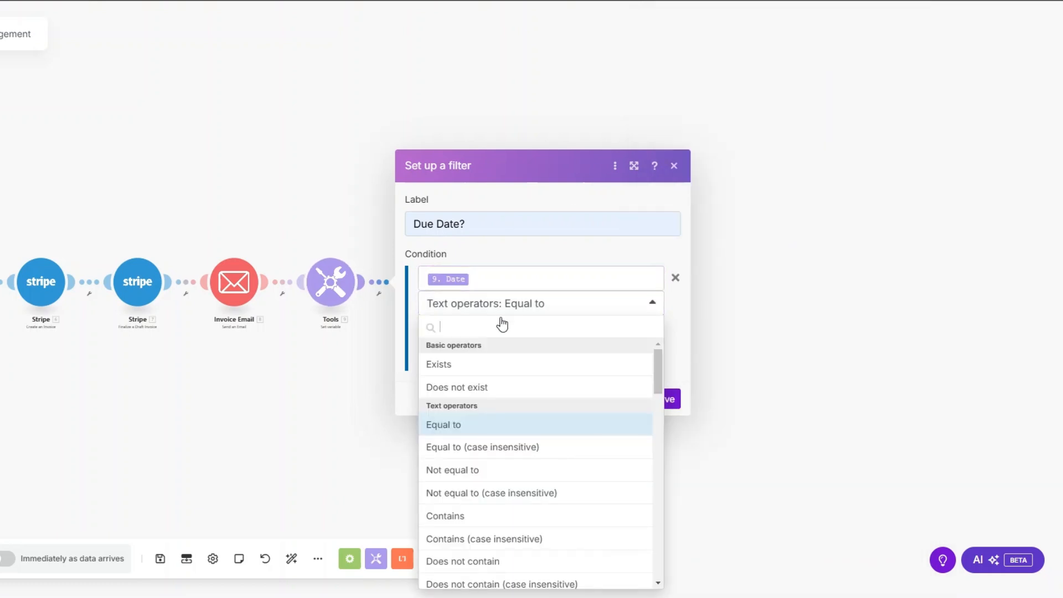
scroll(491, 472, down, 12)
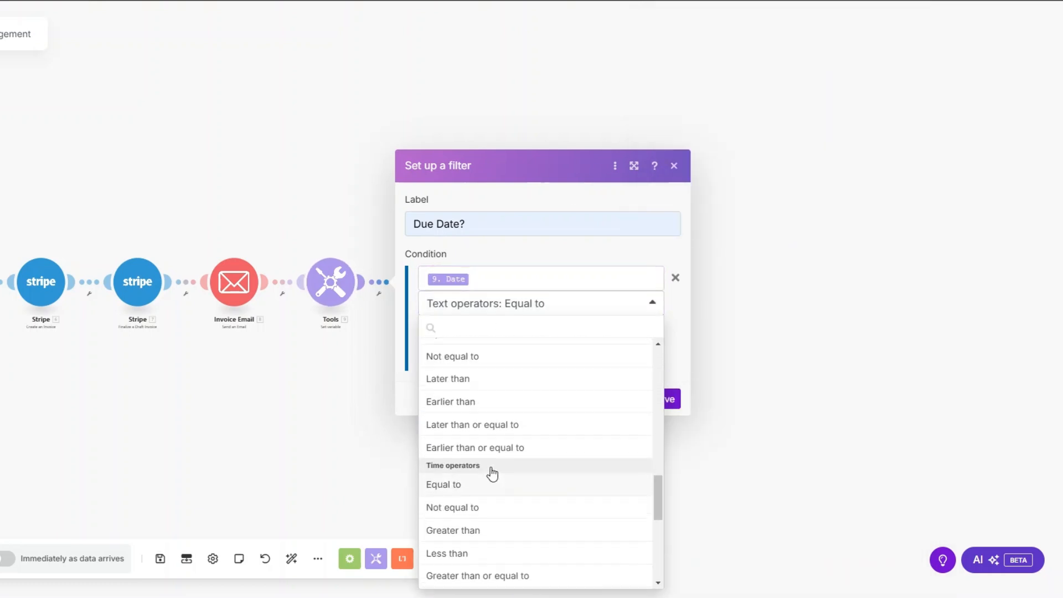
scroll(491, 473, up, 3)
click(467, 392)
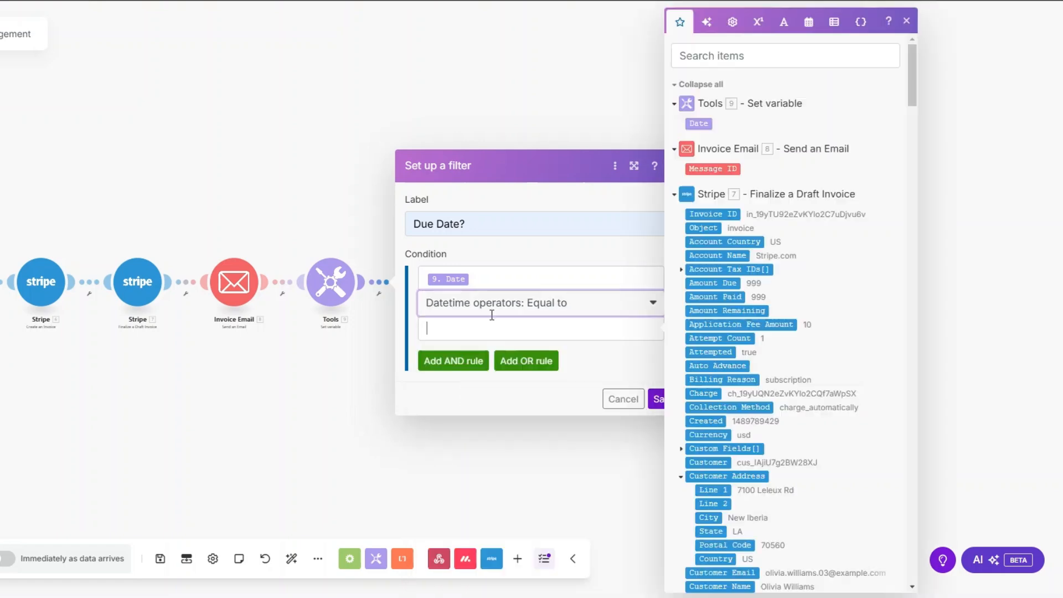
scroll(717, 556, down, 5)
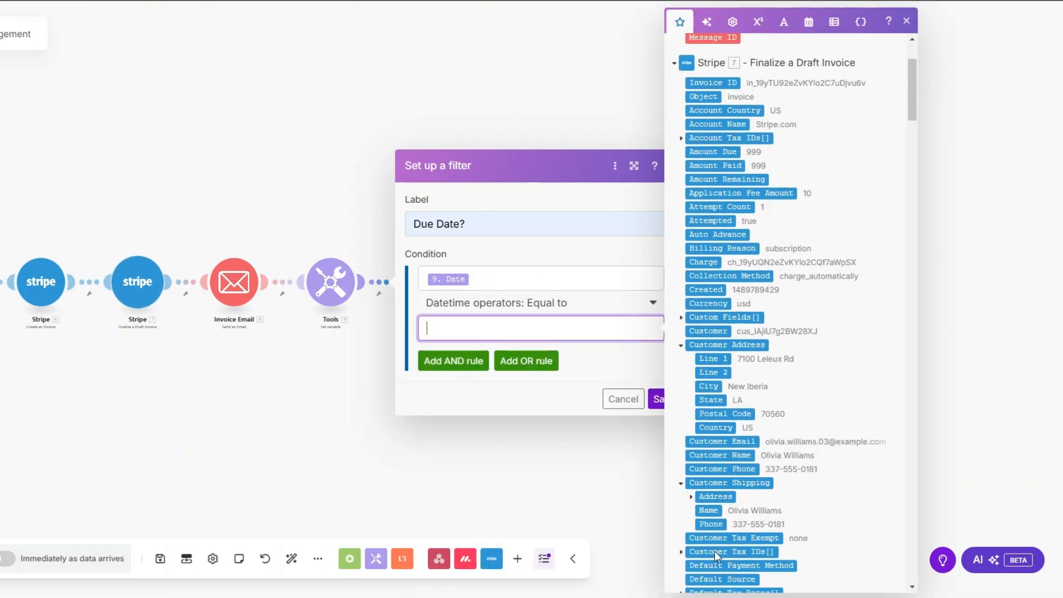
scroll(717, 556, down, 5)
click(707, 518)
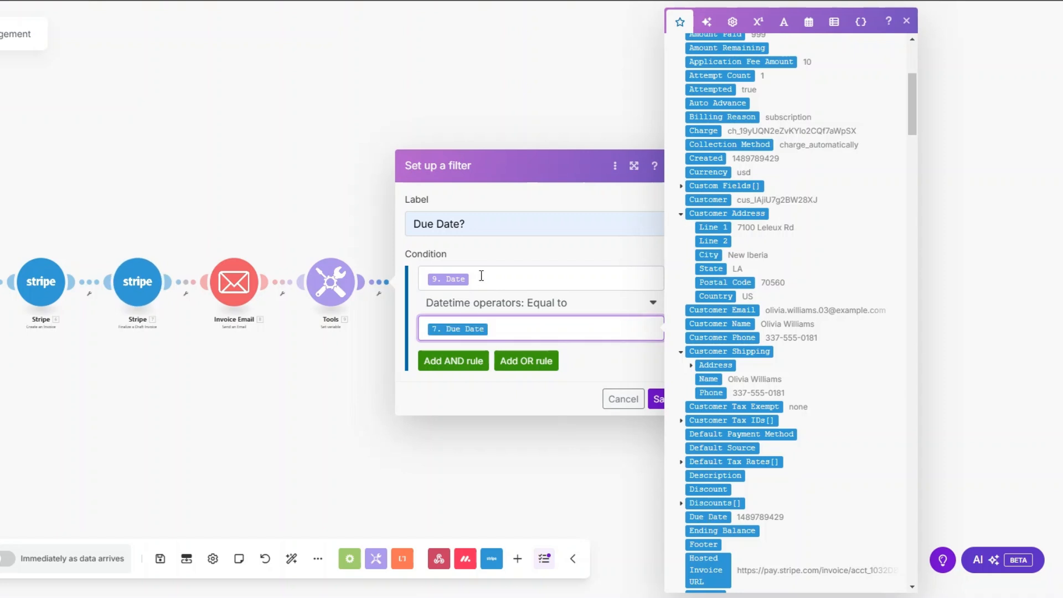
click(657, 398)
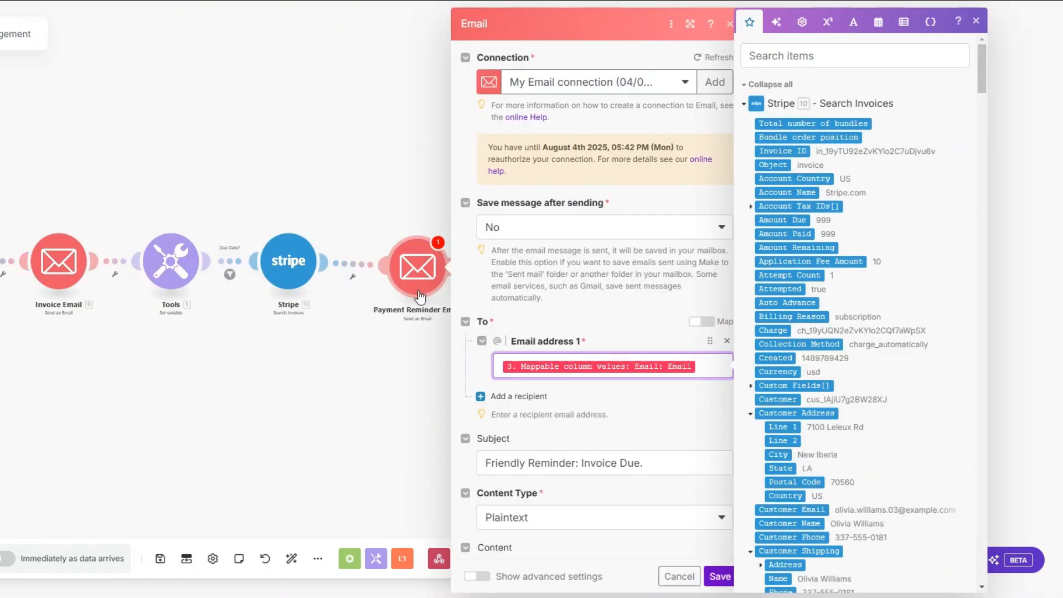
Check the reminder email's subject and Invoice Details body lines, then save the Payment Reminder Email.
scroll(699, 167, down, 4)
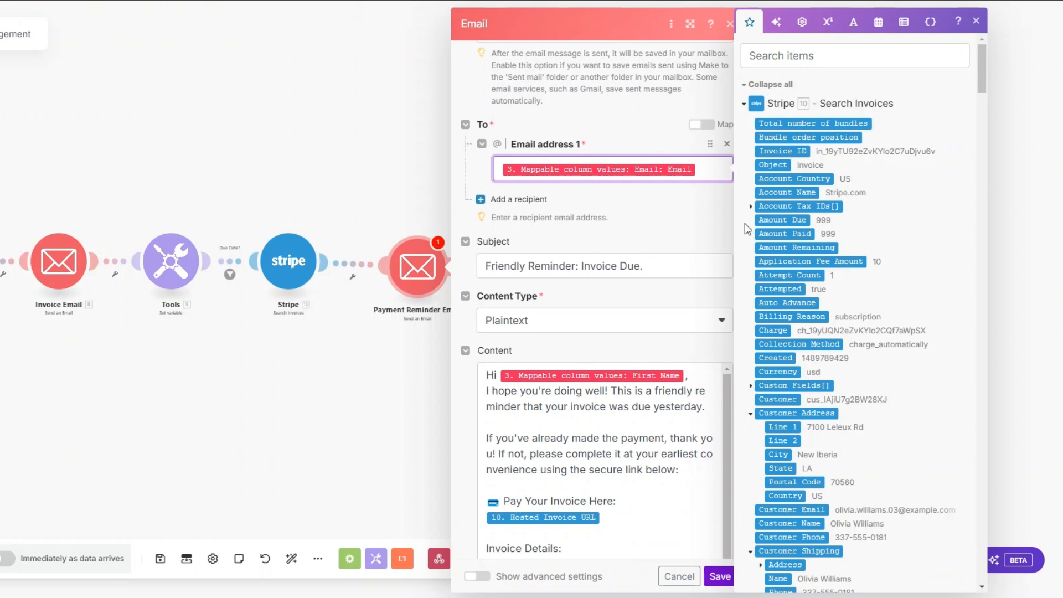
click(678, 276)
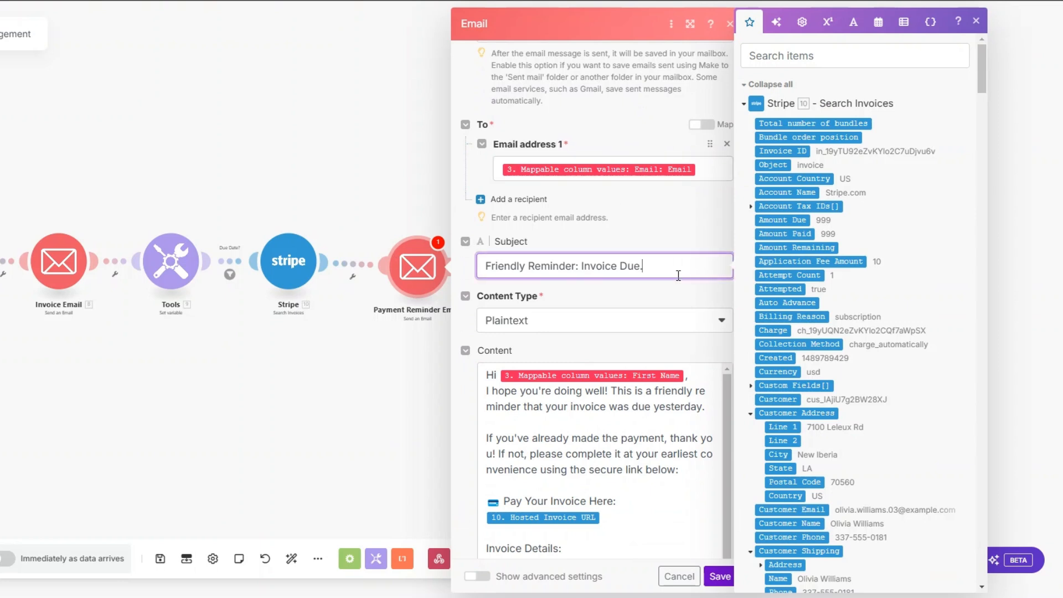
scroll(569, 286, down, 3)
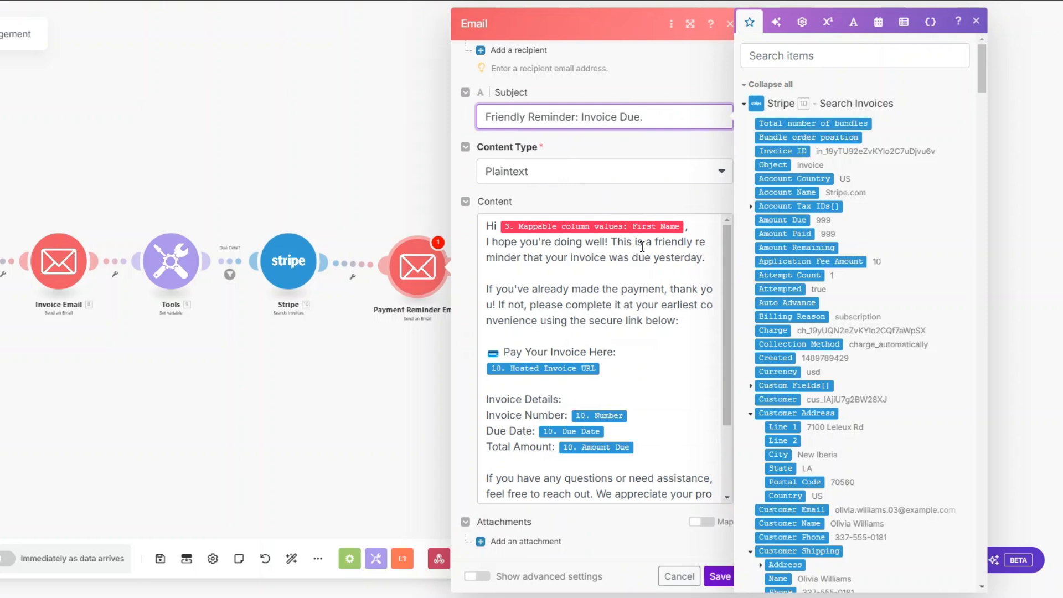
click(618, 367)
scroll(619, 366, down, 2)
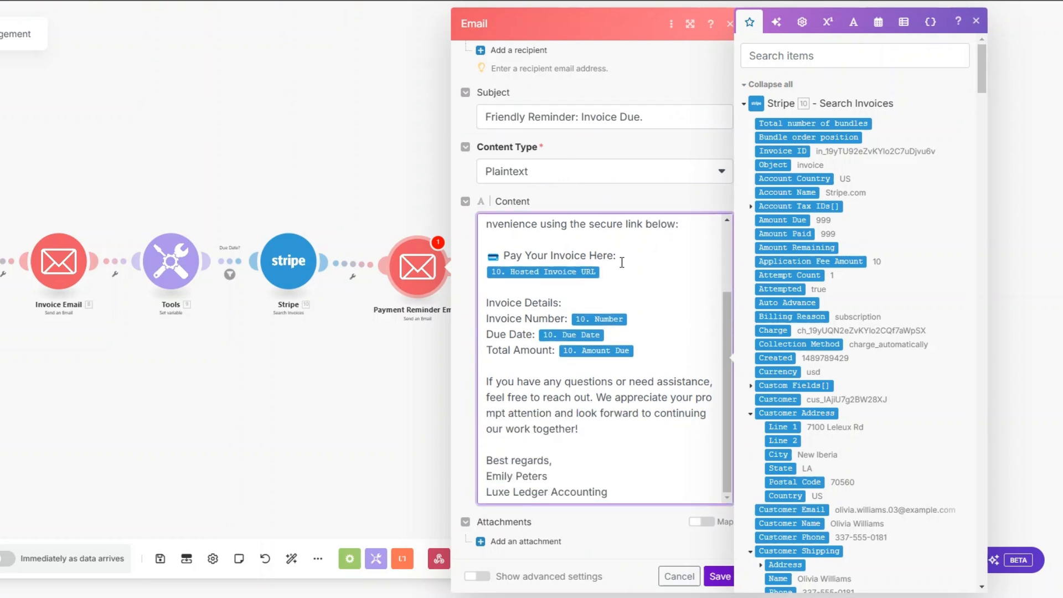
drag(562, 302, 486, 303)
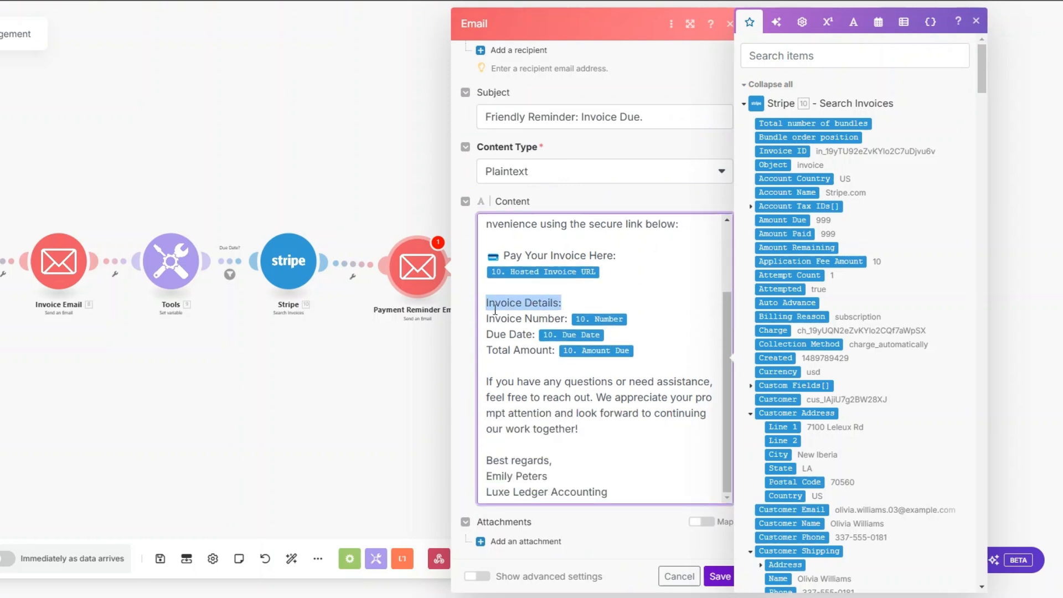
click(644, 350)
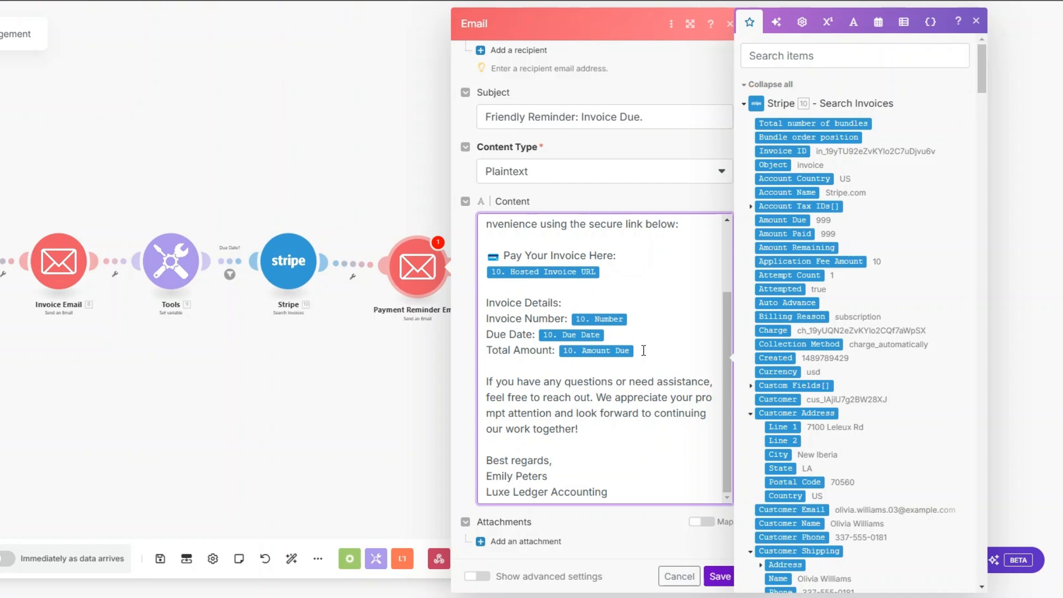
click(720, 576)
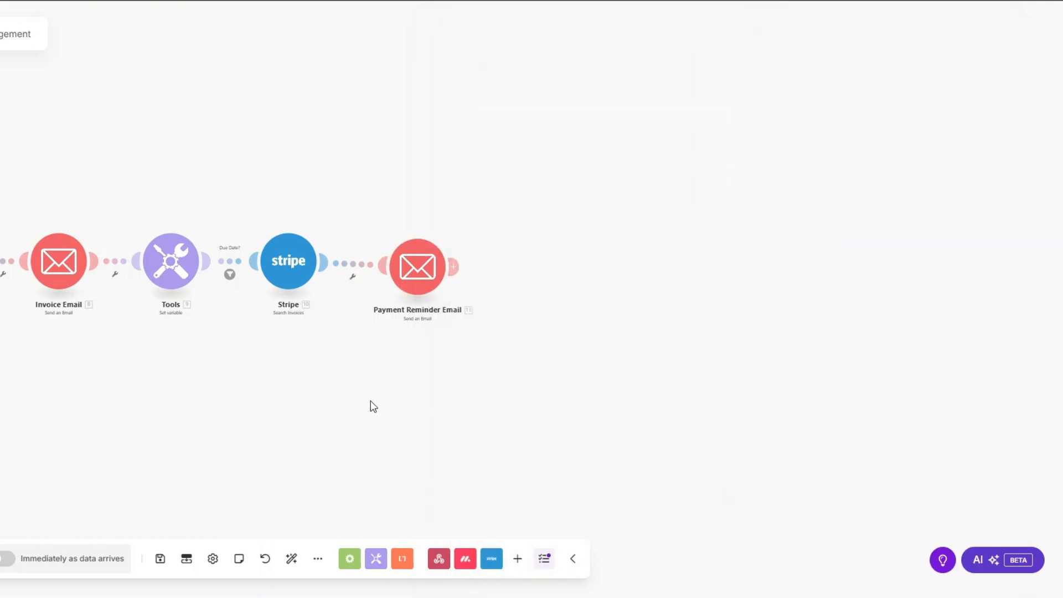
Add a filter labelled 'Payment Reminder?' on the Stripe-to-email link.
click(502, 292)
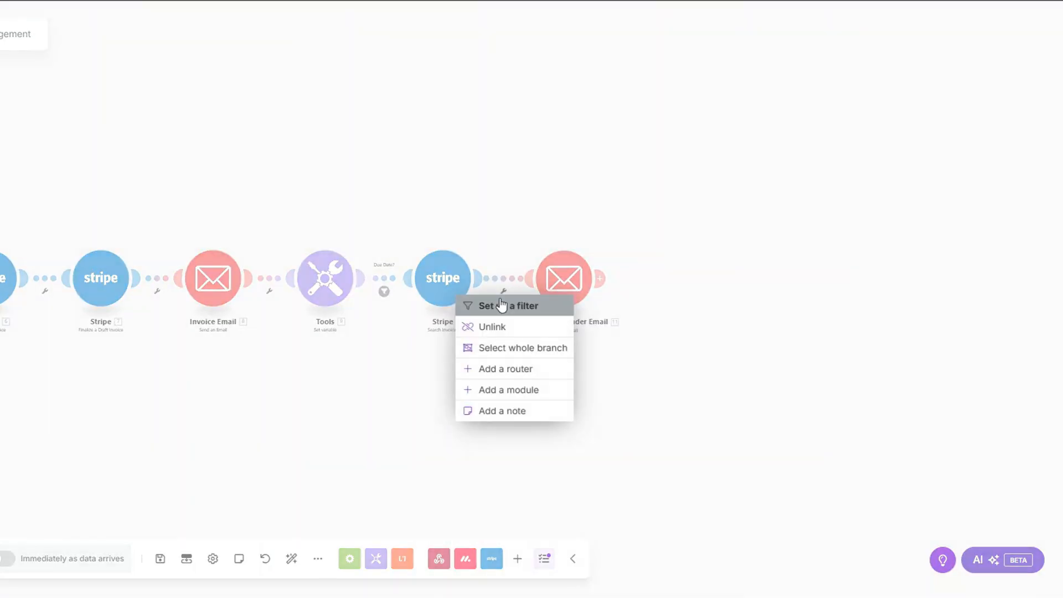
click(501, 305)
click(556, 220)
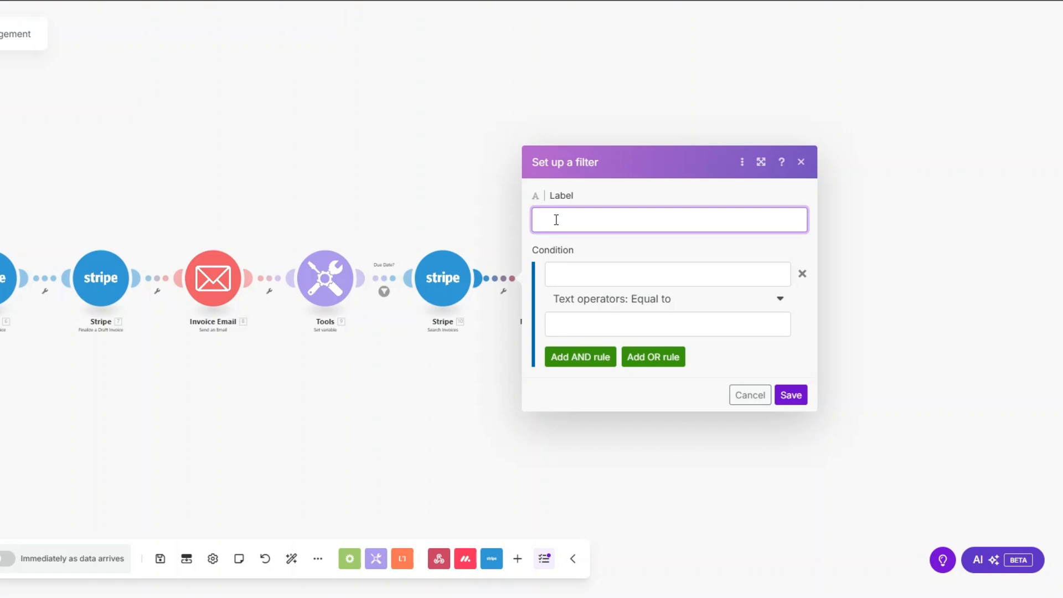
text(Payment Reminder?)
key(ctrl+a)
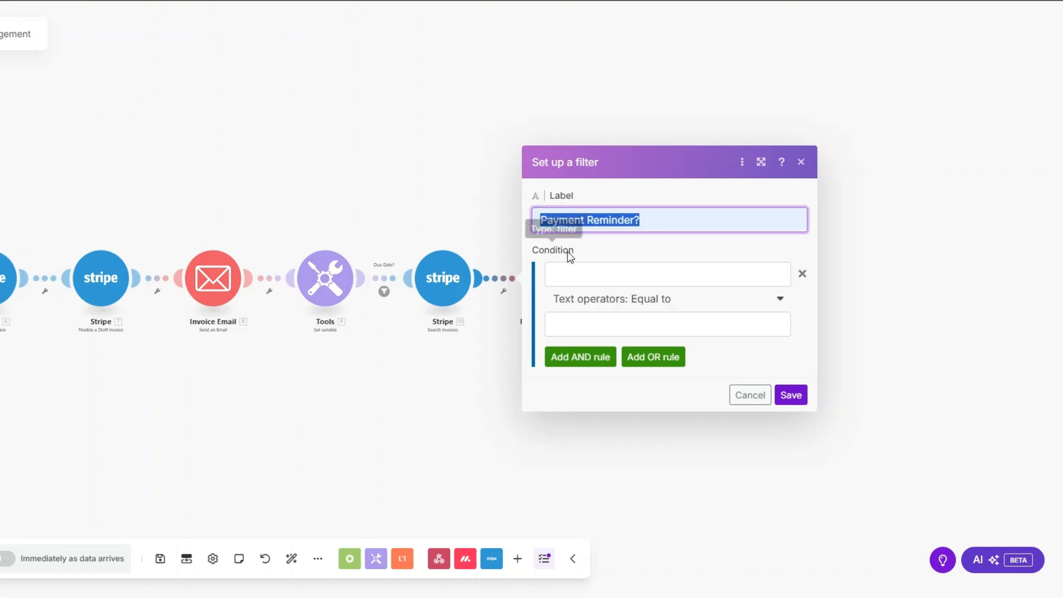
Require Amount Due to exist as the first condition, then add a second AND condition.
click(568, 273)
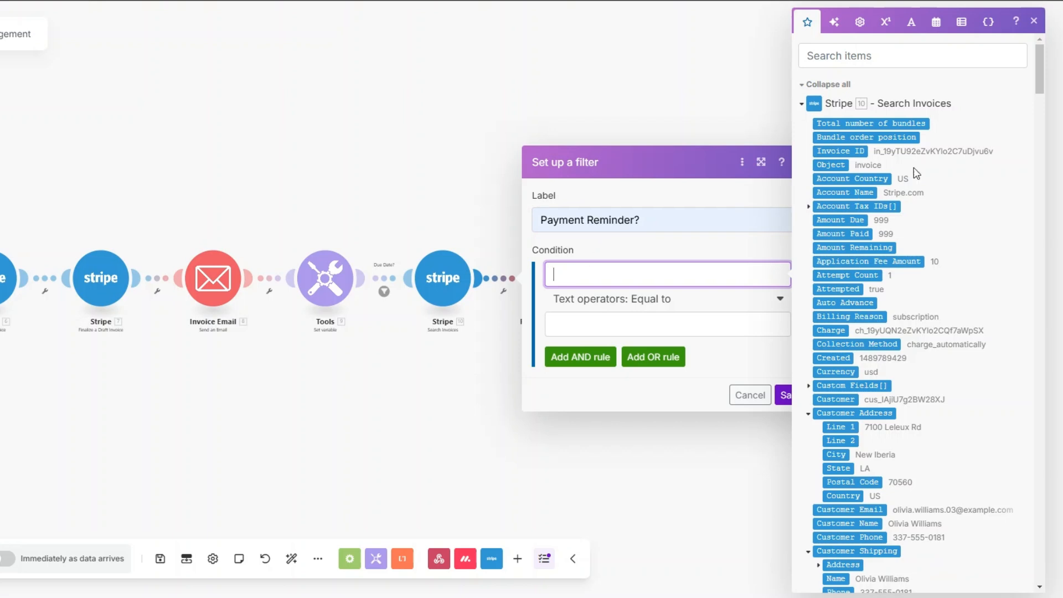
click(839, 219)
click(628, 305)
click(619, 360)
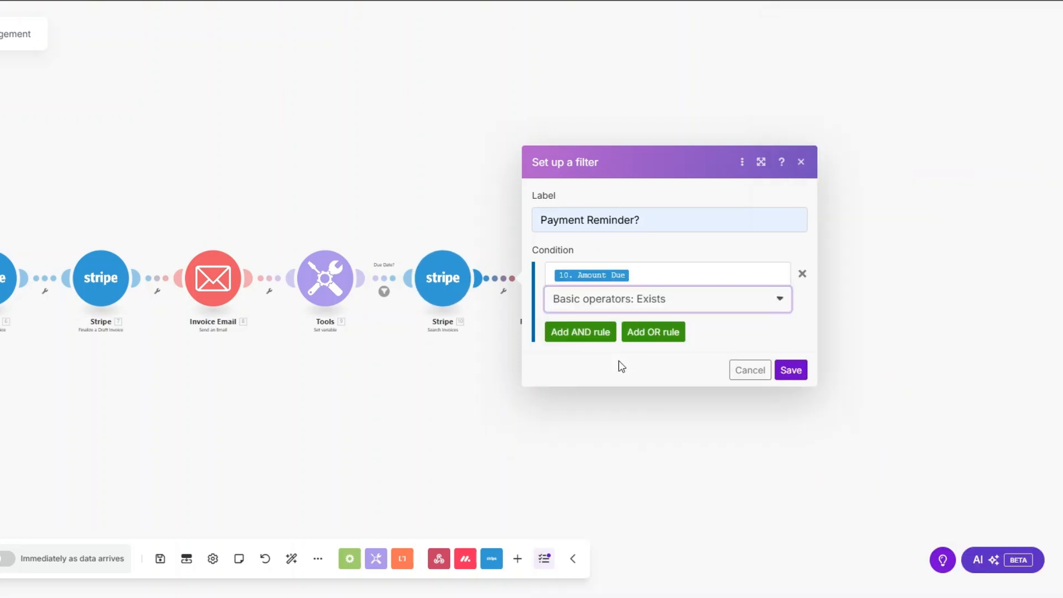
click(587, 334)
Make the second condition compare the Date variable using Datetime Equal to.
click(601, 316)
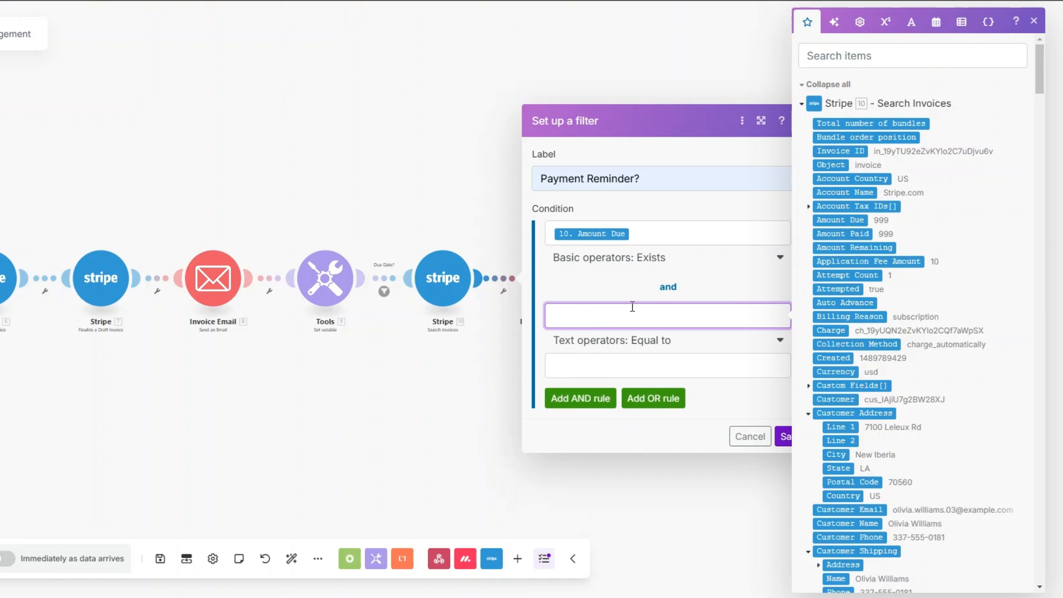
scroll(836, 306, down, 12)
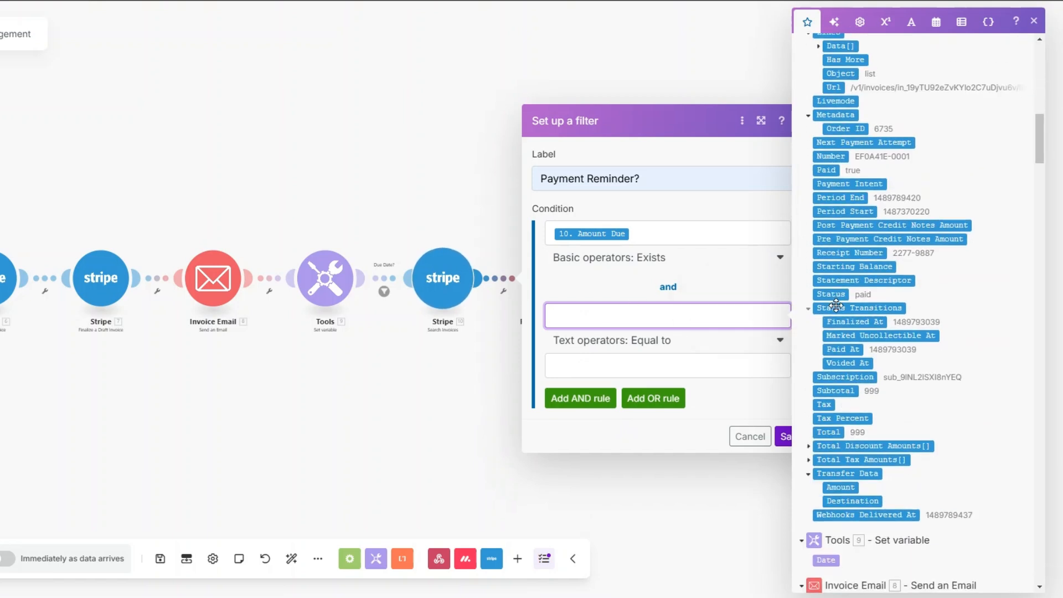
scroll(837, 306, down, 4)
click(826, 360)
click(628, 343)
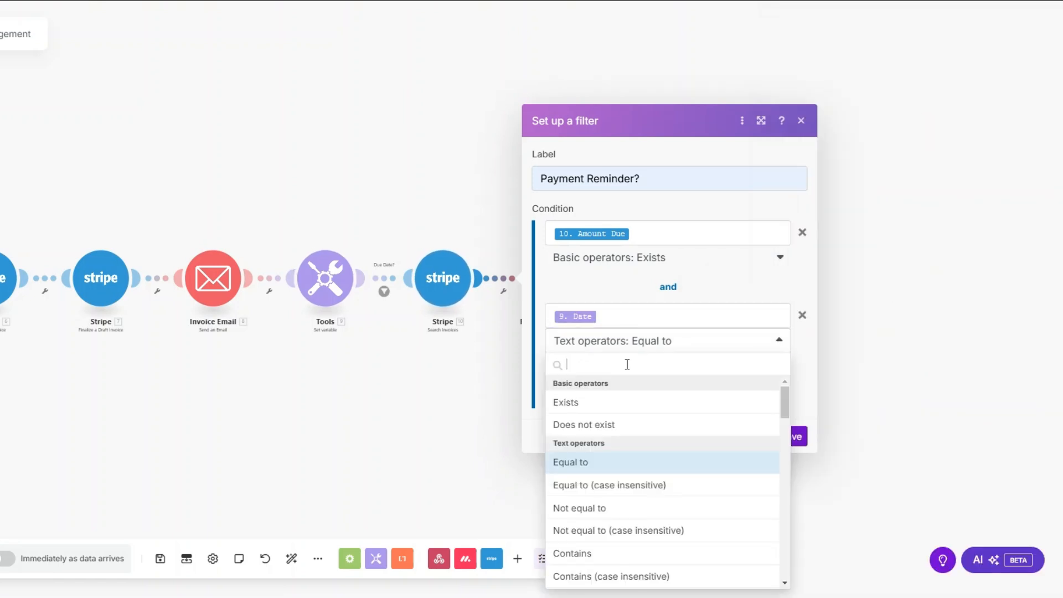
scroll(635, 454, down, 8)
click(609, 557)
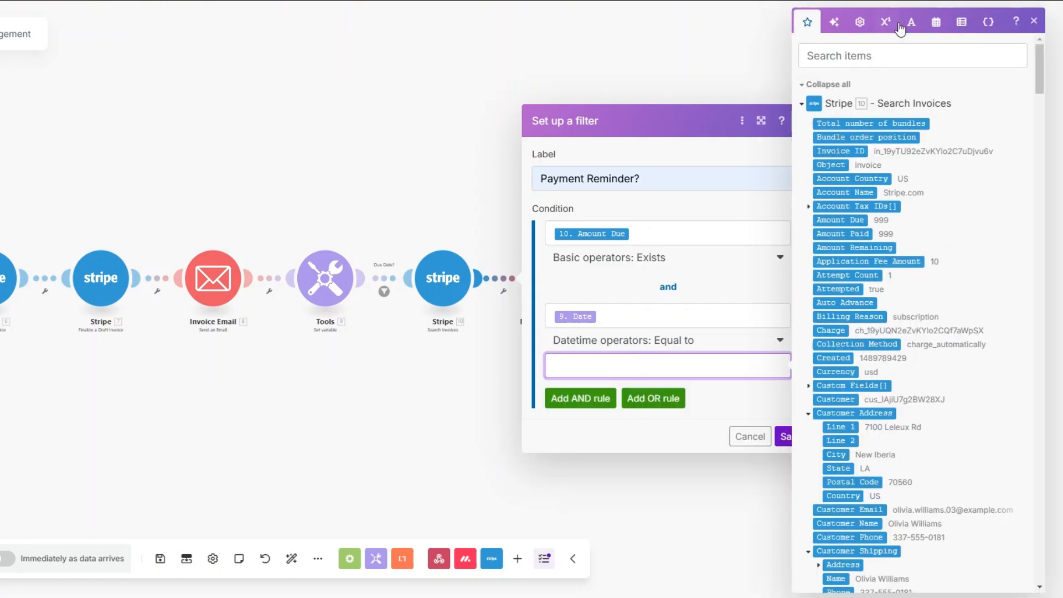
Set the comparison value to addDays(Due Date; 1) and save the filter.
click(936, 21)
click(984, 498)
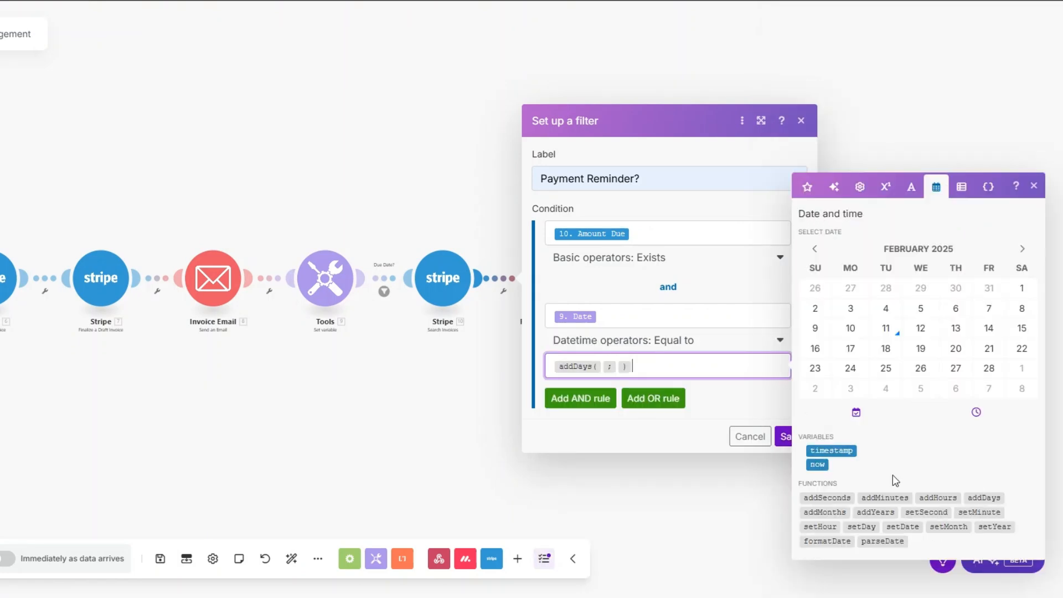
click(603, 366)
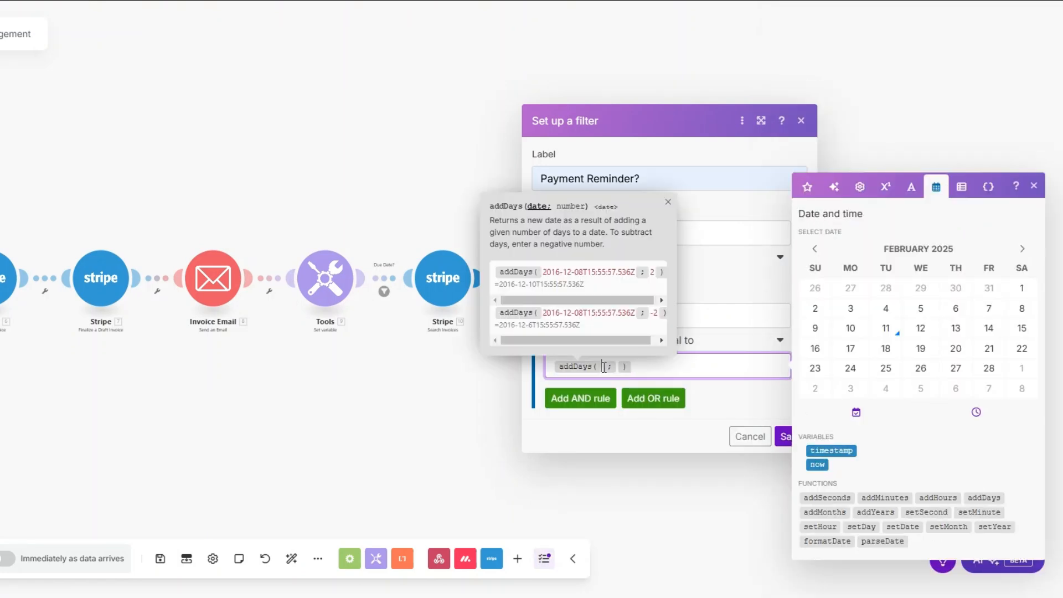
click(807, 187)
scroll(826, 323, down, 5)
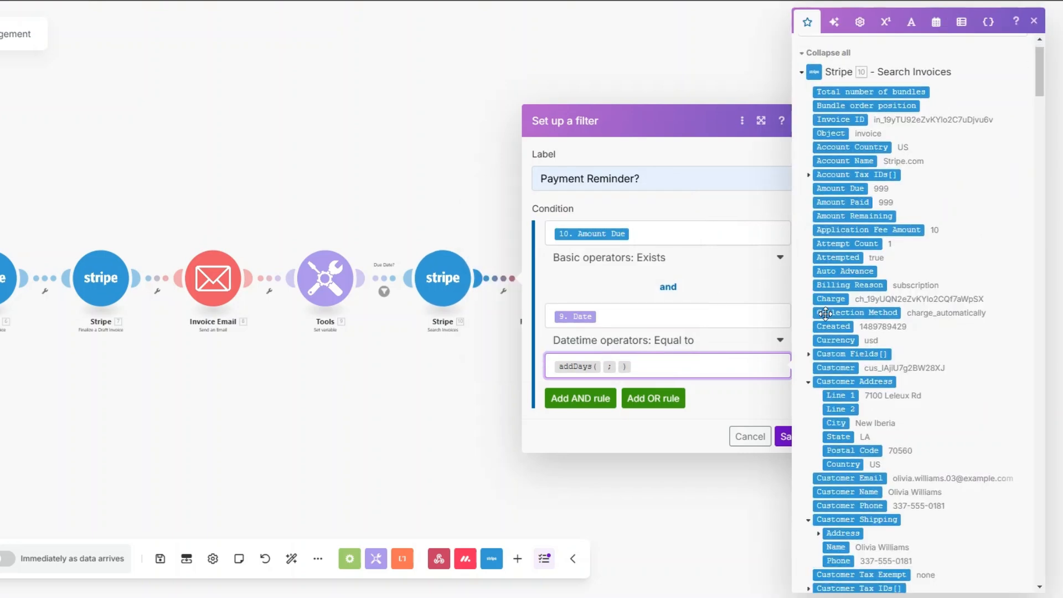
scroll(826, 323, down, 3)
click(837, 388)
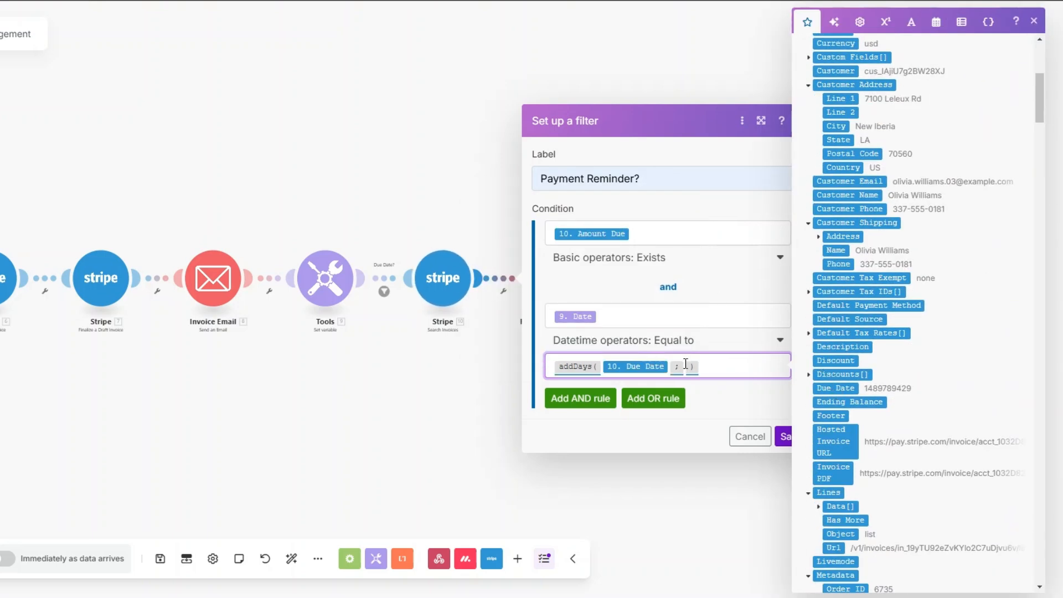
click(686, 365)
text(7)
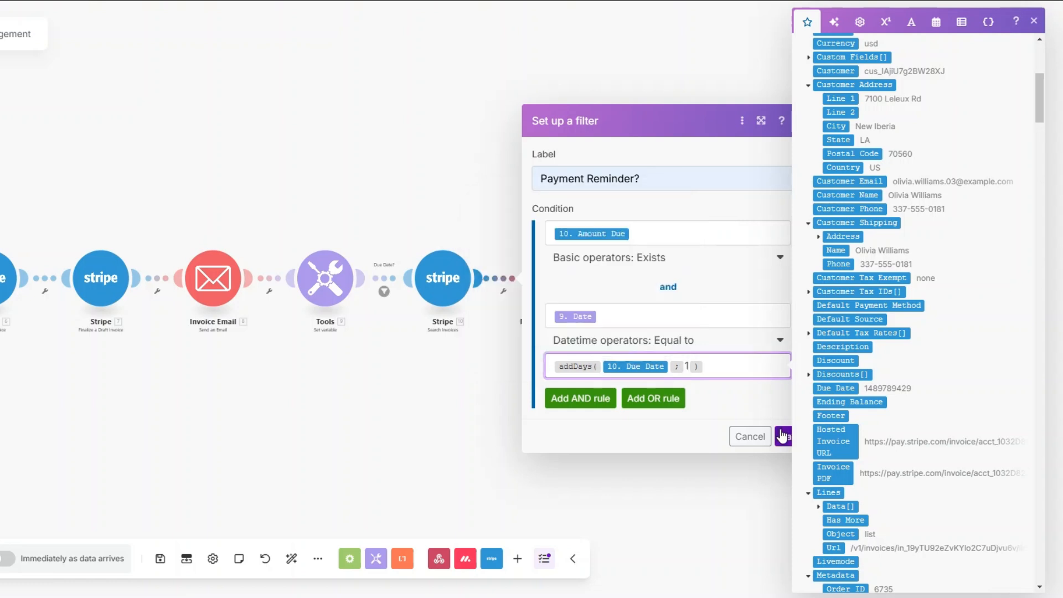
click(782, 436)
drag(565, 289, 570, 290)
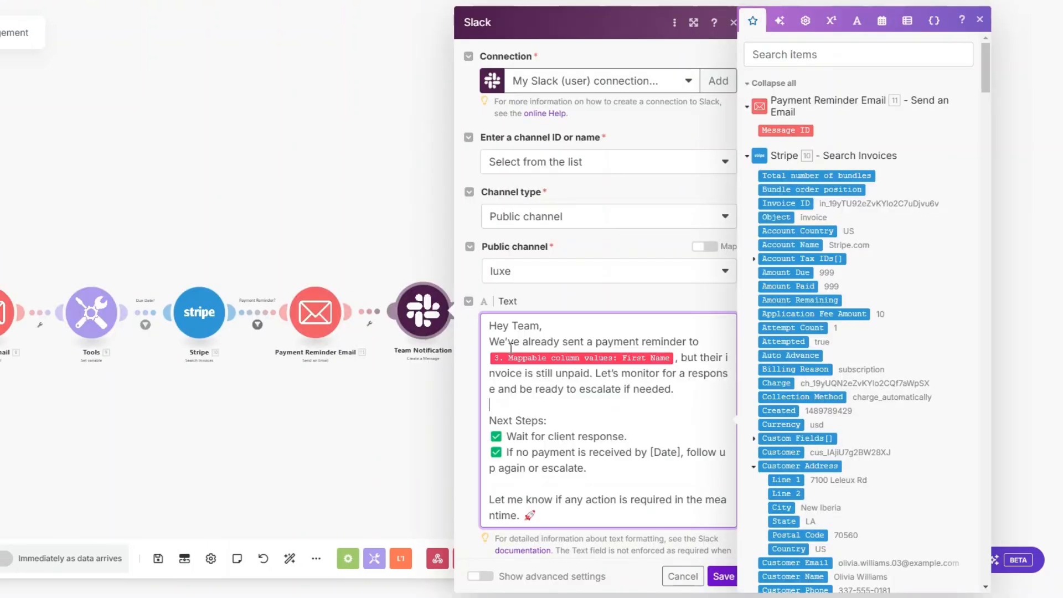
Review the luxe channel Slack message and its Next Steps, then save the Team Notification.
scroll(537, 250, down, 2)
click(537, 288)
scroll(538, 288, up, 1)
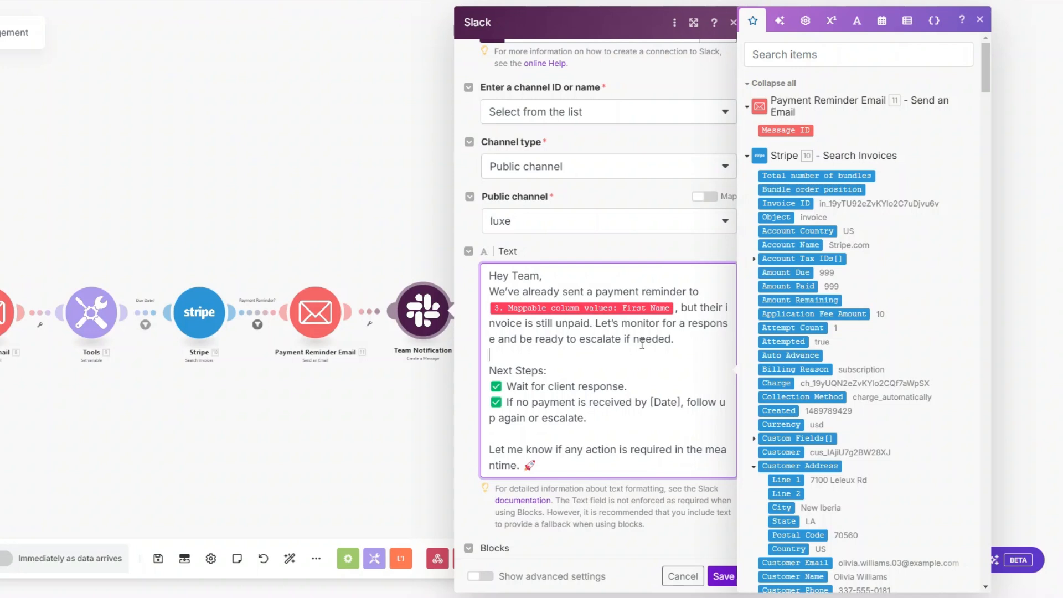
scroll(678, 341, down, 1)
drag(489, 305, 549, 304)
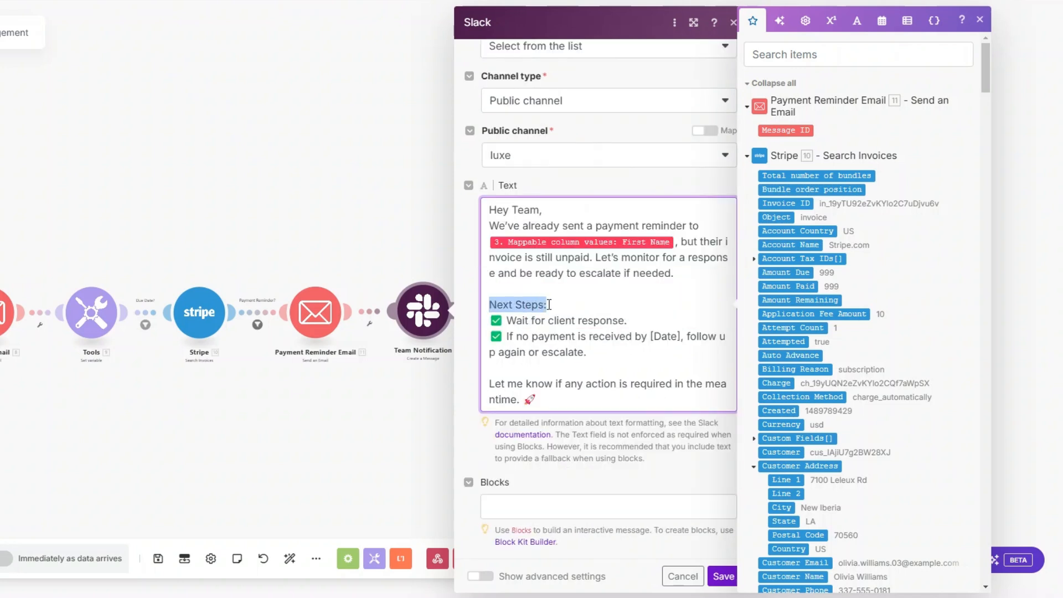
click(533, 321)
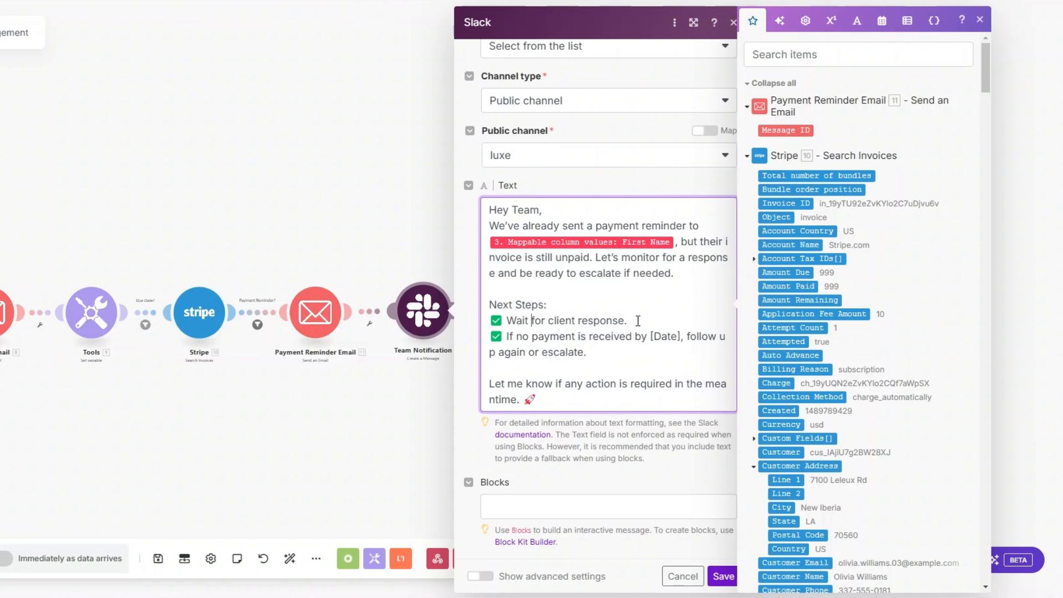
drag(648, 336, 682, 336)
click(611, 351)
click(718, 576)
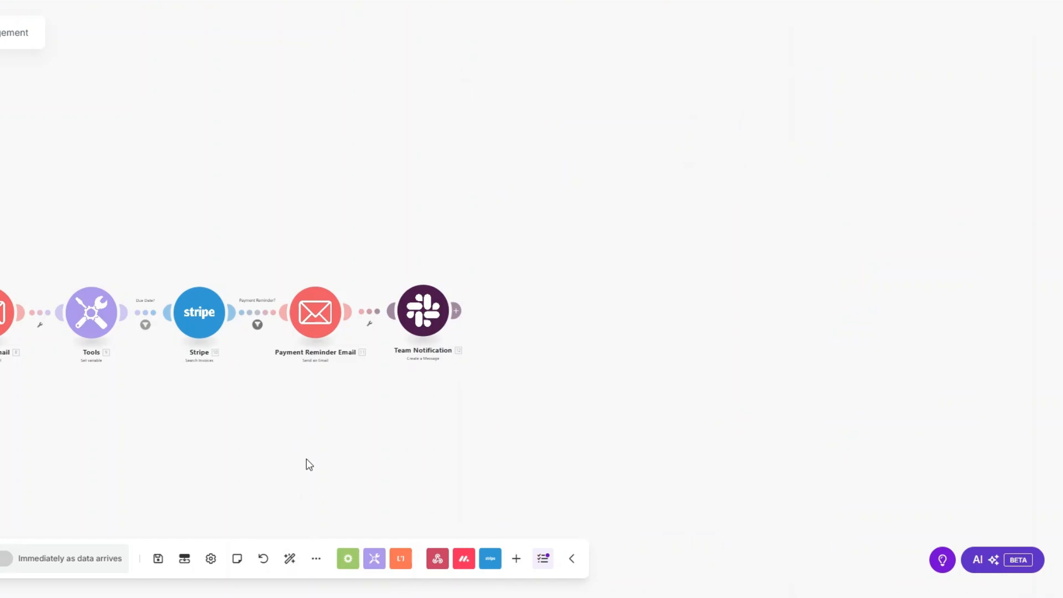
Auto-align the modules, run the scenario once, and set the first client's status to SEND INVOICE.
click(290, 559)
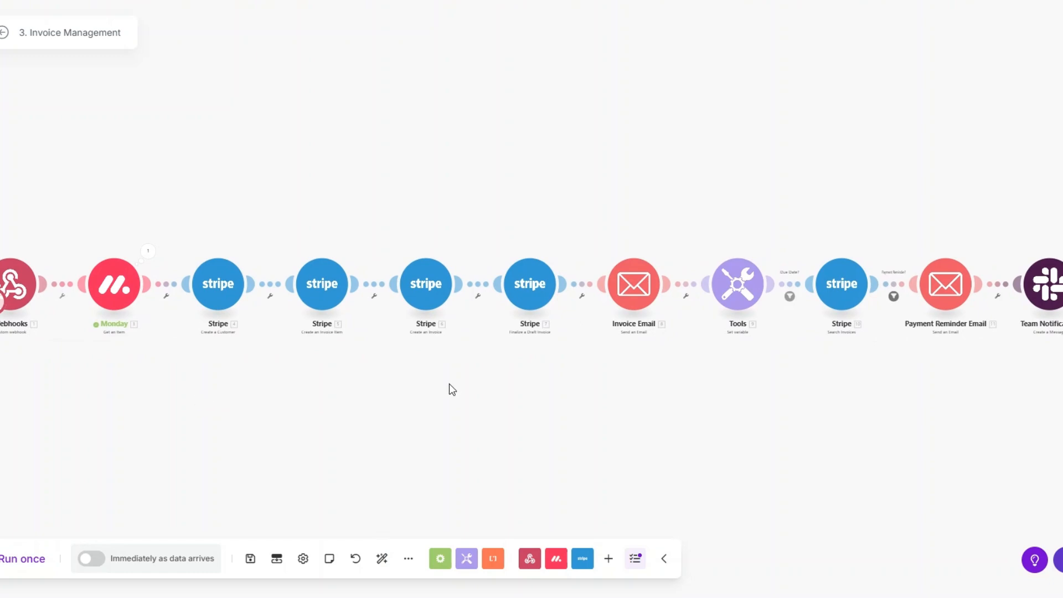
click(34, 559)
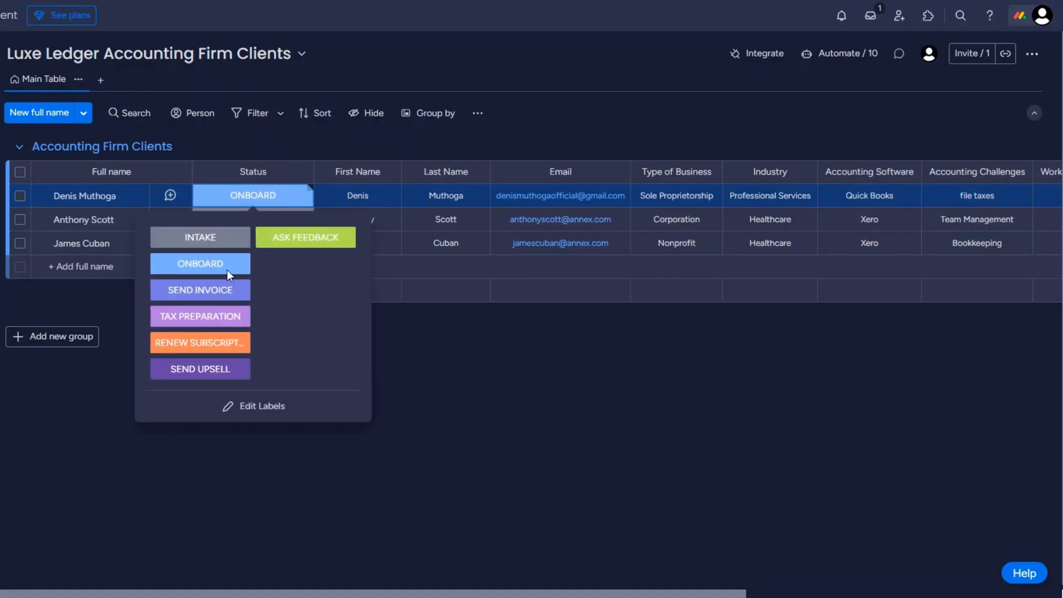
click(224, 293)
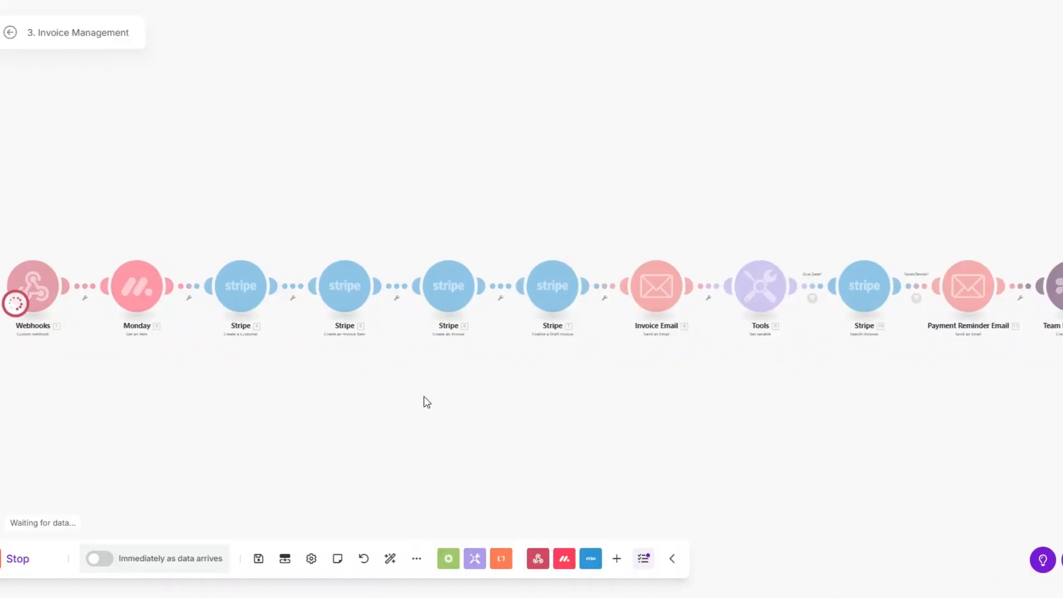
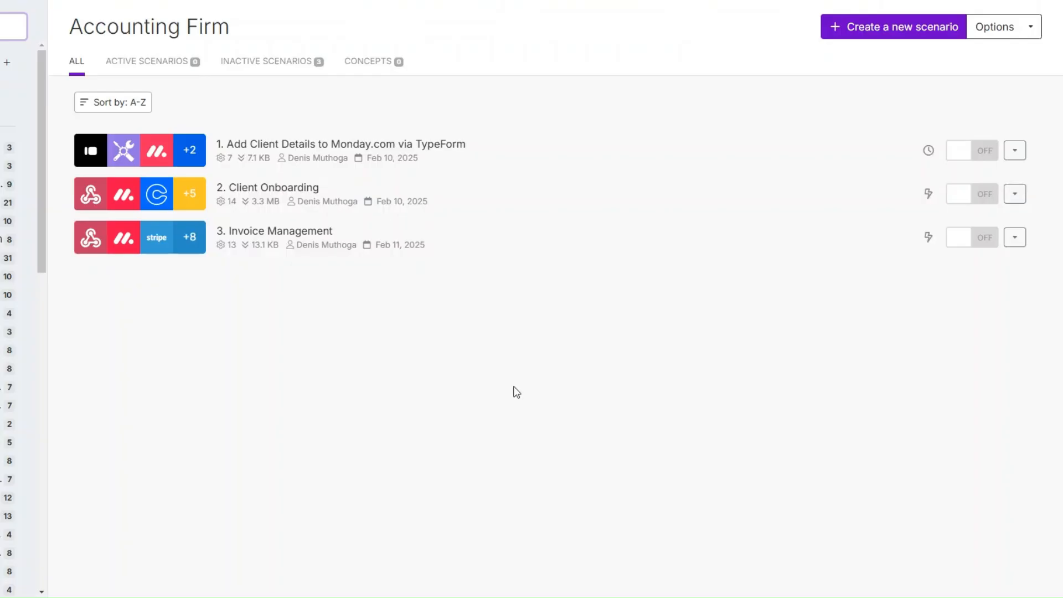
Create a new scenario, open its first module's app picker, and view a client's status labels.
click(893, 27)
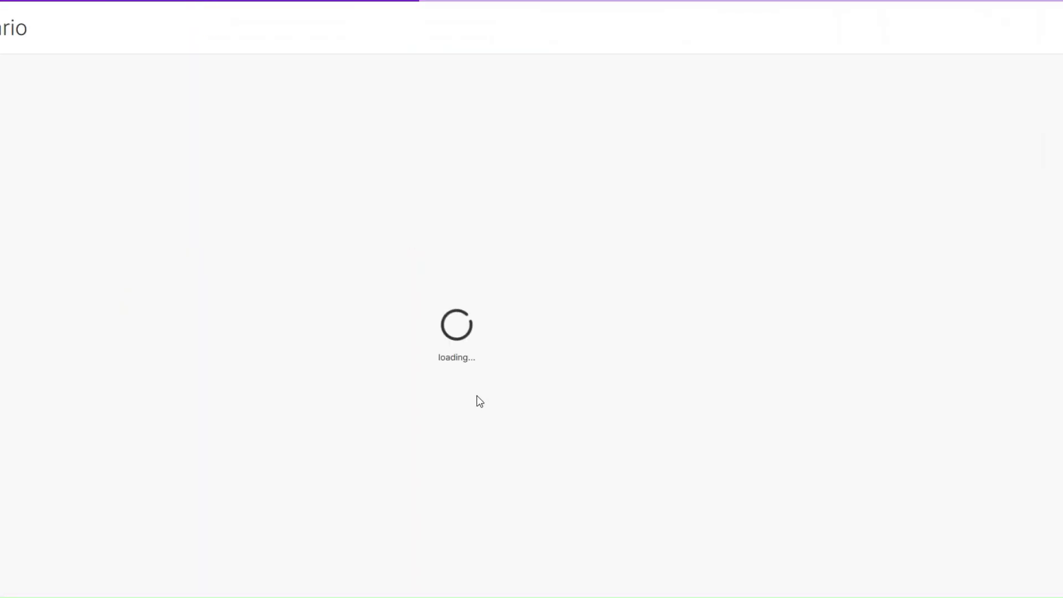
click(294, 241)
click(439, 270)
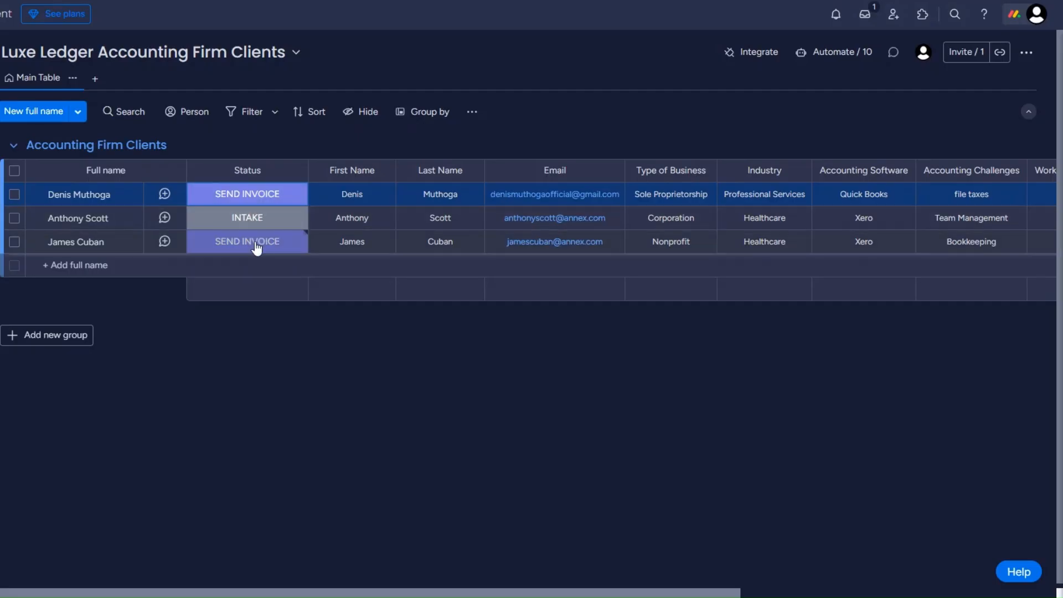
click(256, 246)
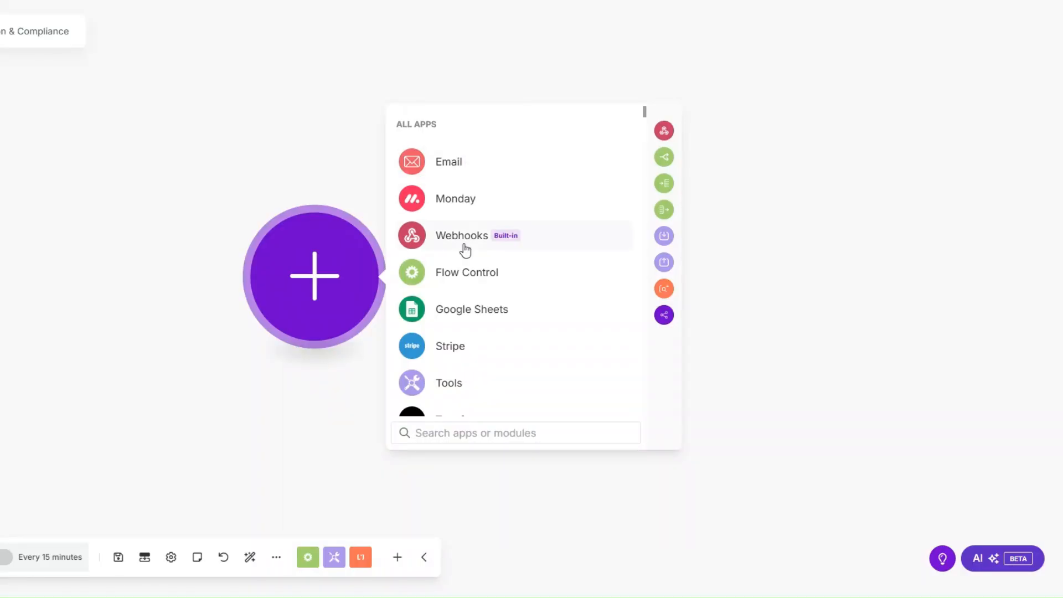
Add a Custom webhook trigger with a new, renamed Tax Preparation webhook and save it.
click(464, 251)
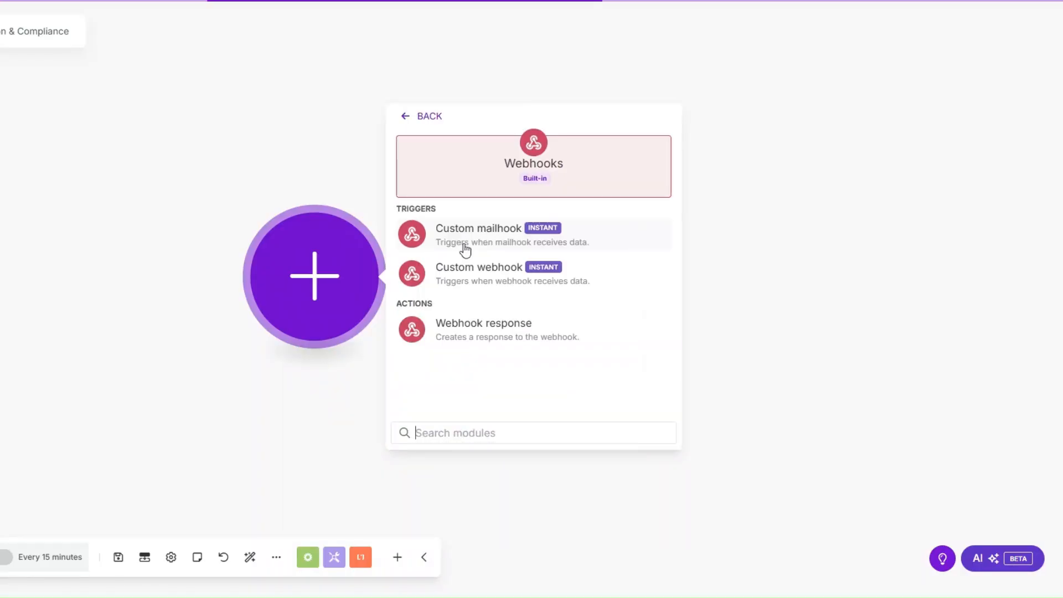
click(472, 280)
click(332, 287)
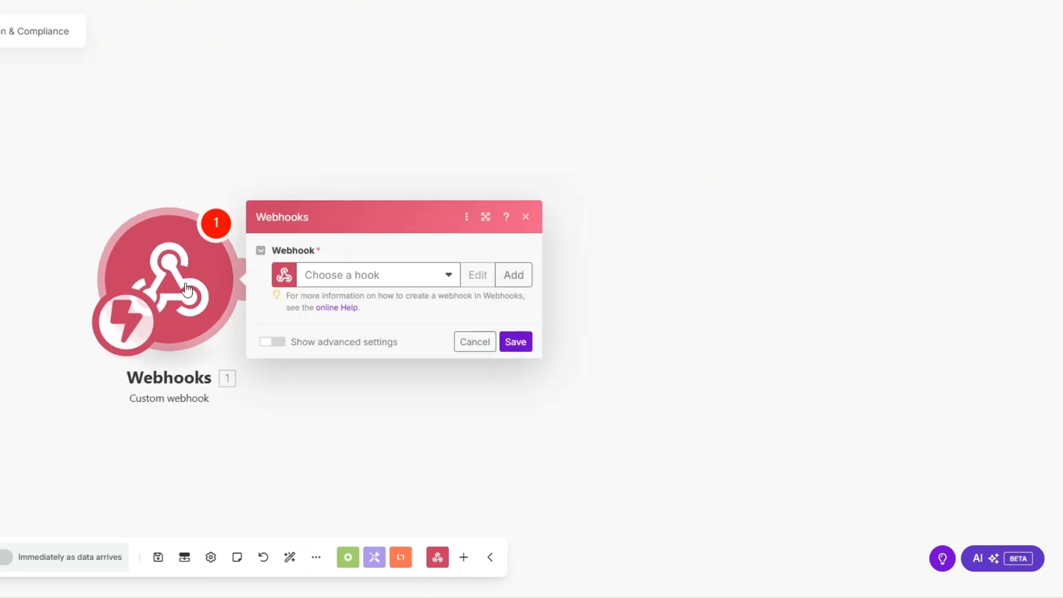
click(512, 274)
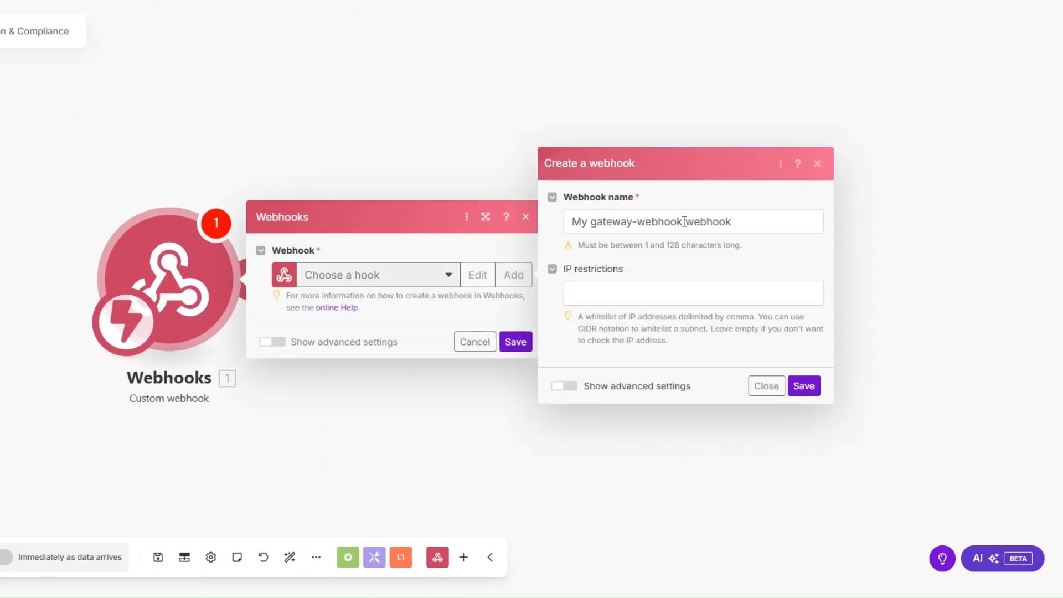
drag(684, 222, 557, 222)
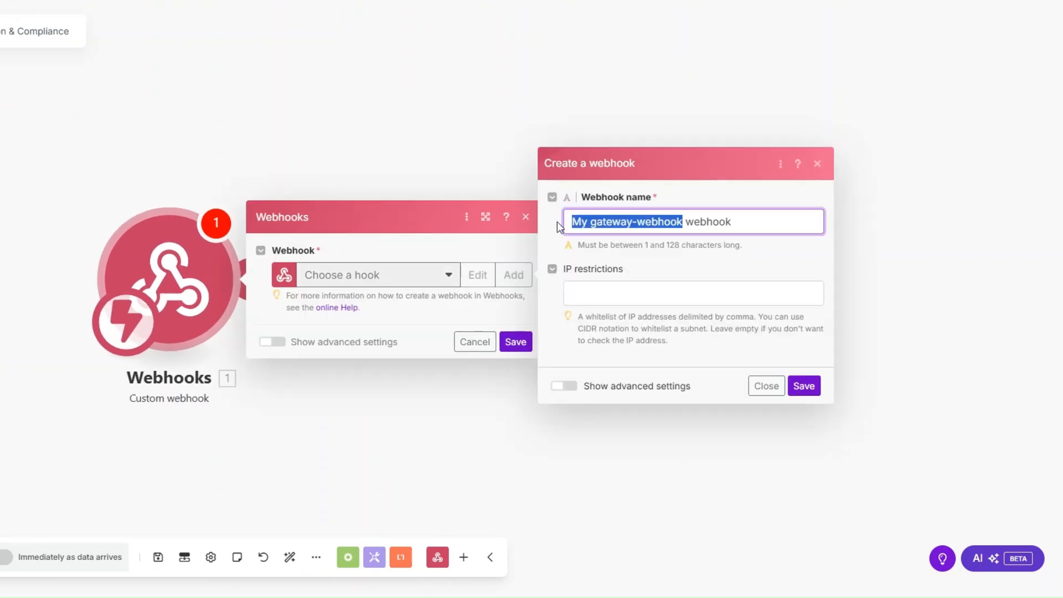
text(Tax Preparation & Compliance)
key(Return)
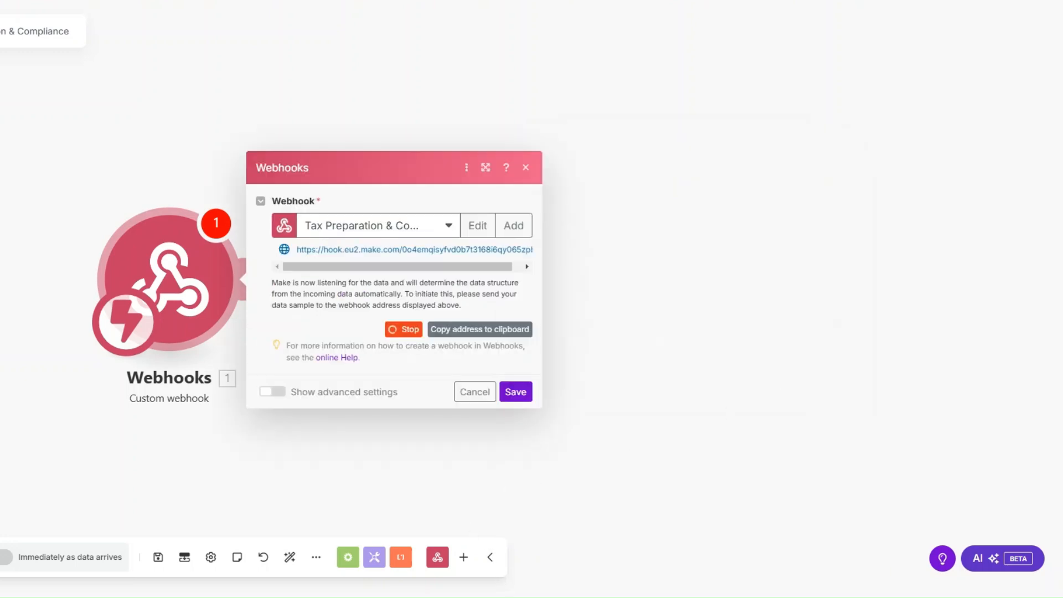
click(515, 392)
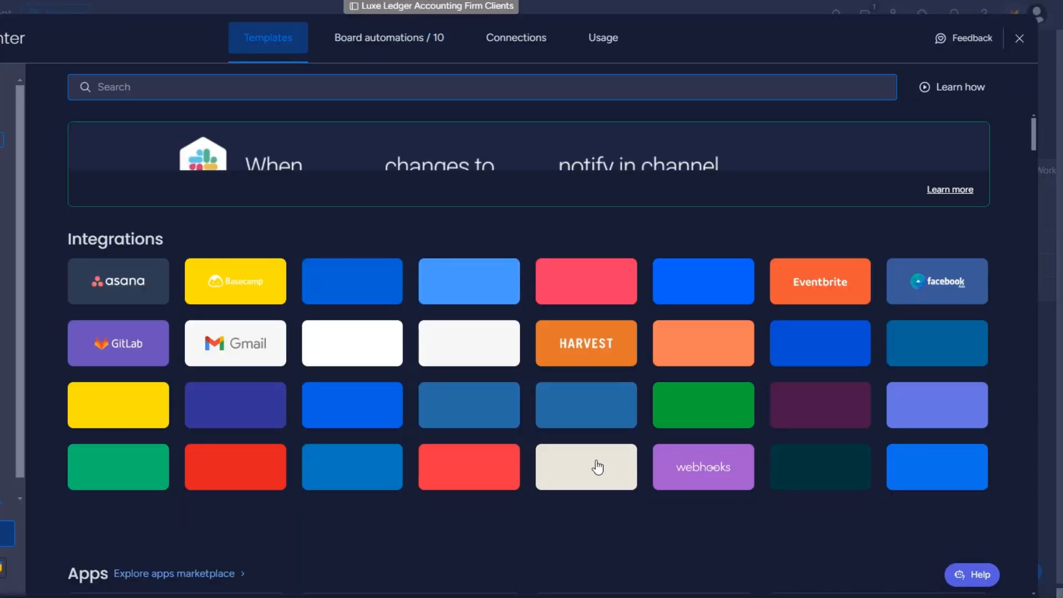
Use monday.com's status-change webhook template with the pasted Make address and connect it.
click(695, 468)
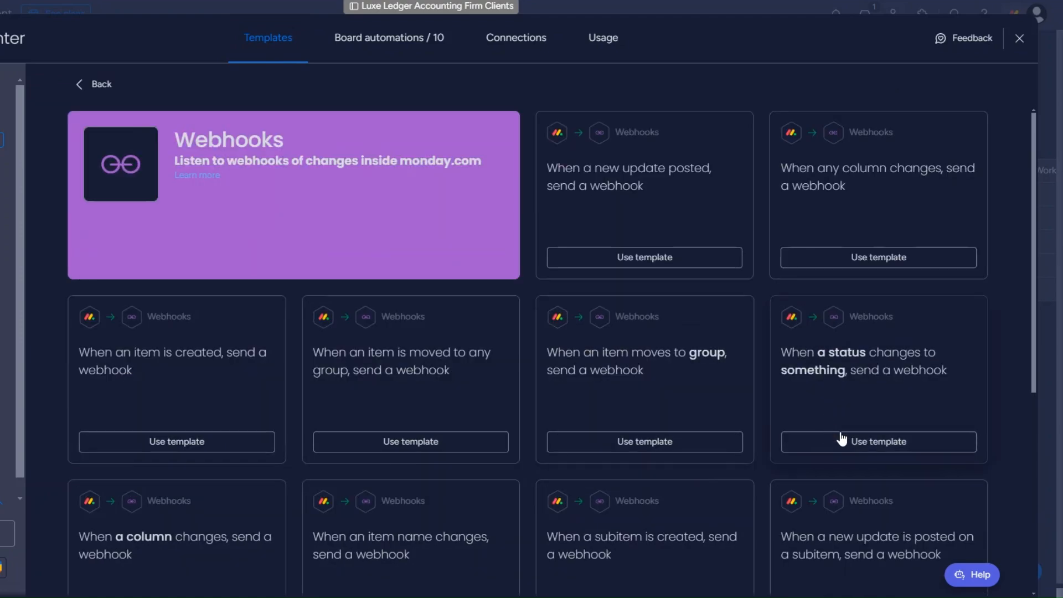
click(842, 441)
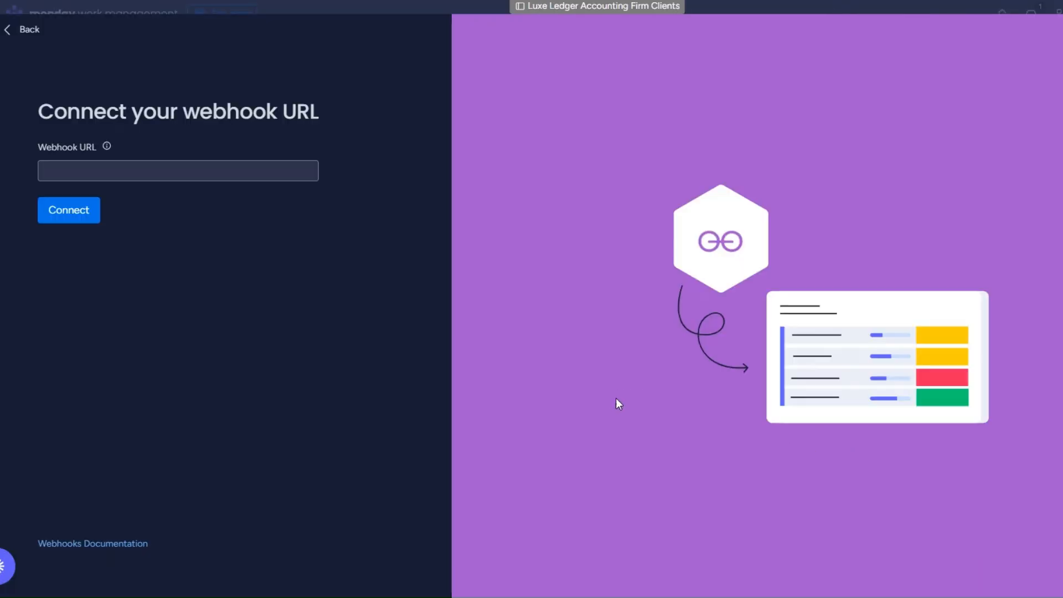
click(207, 165)
key(ctrl+v)
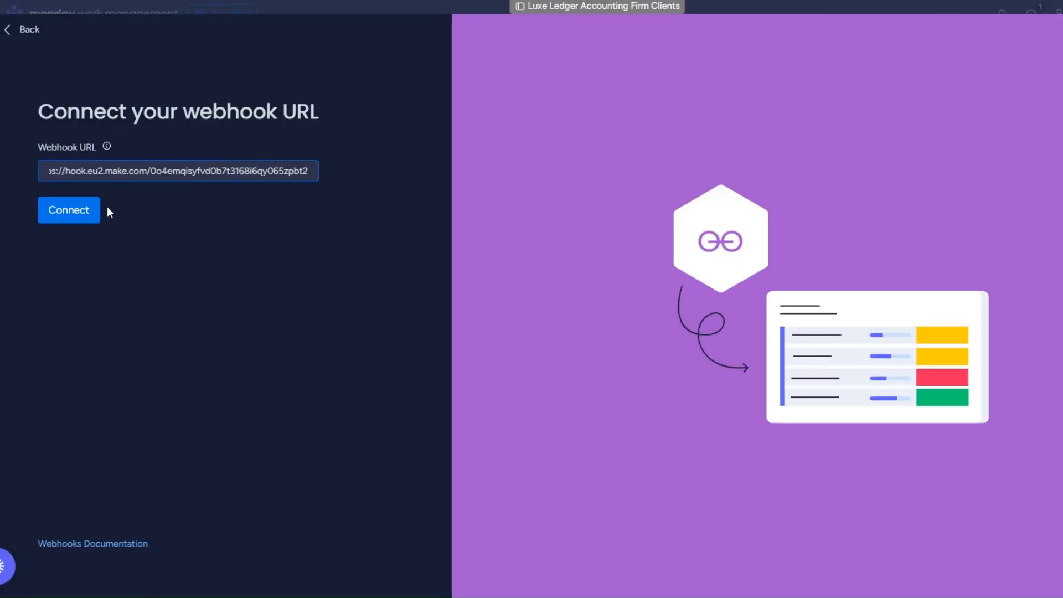
click(85, 212)
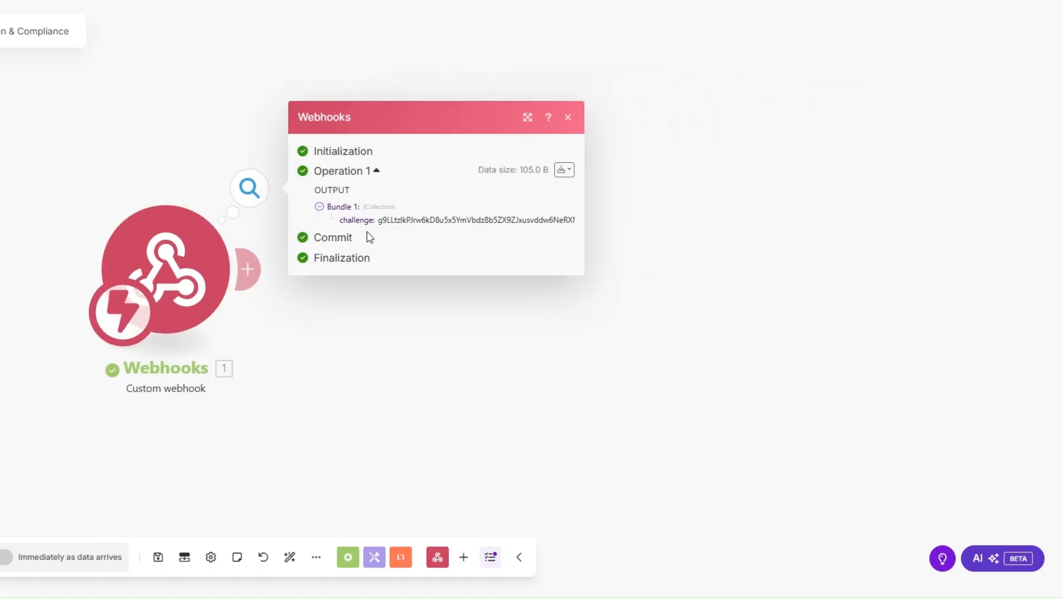
Add a Webhook response module with body {"challenge": challenge} and save it.
click(247, 269)
click(618, 154)
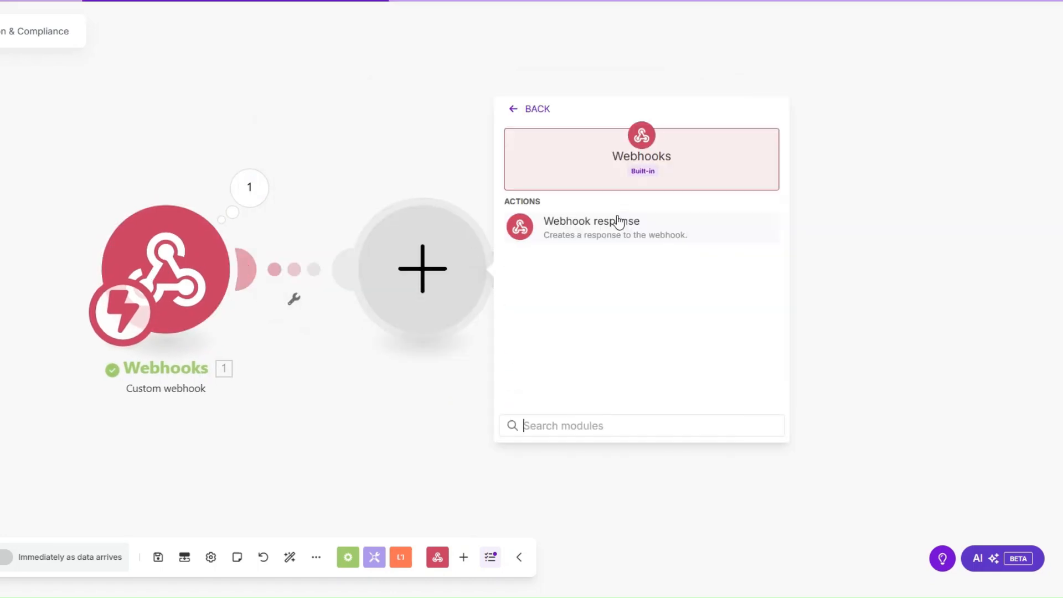
click(618, 221)
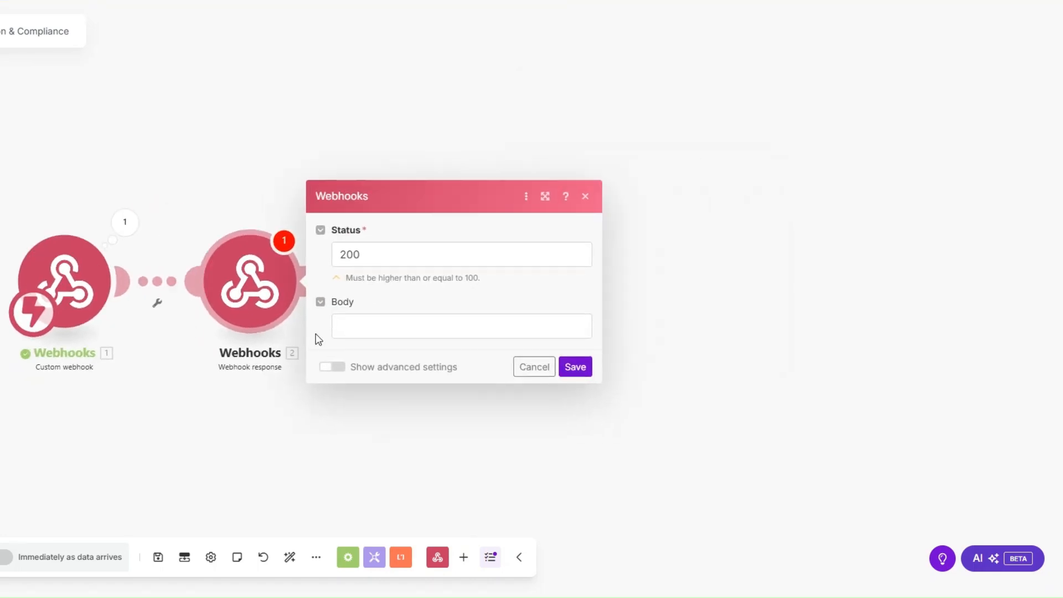
click(380, 329)
text({})
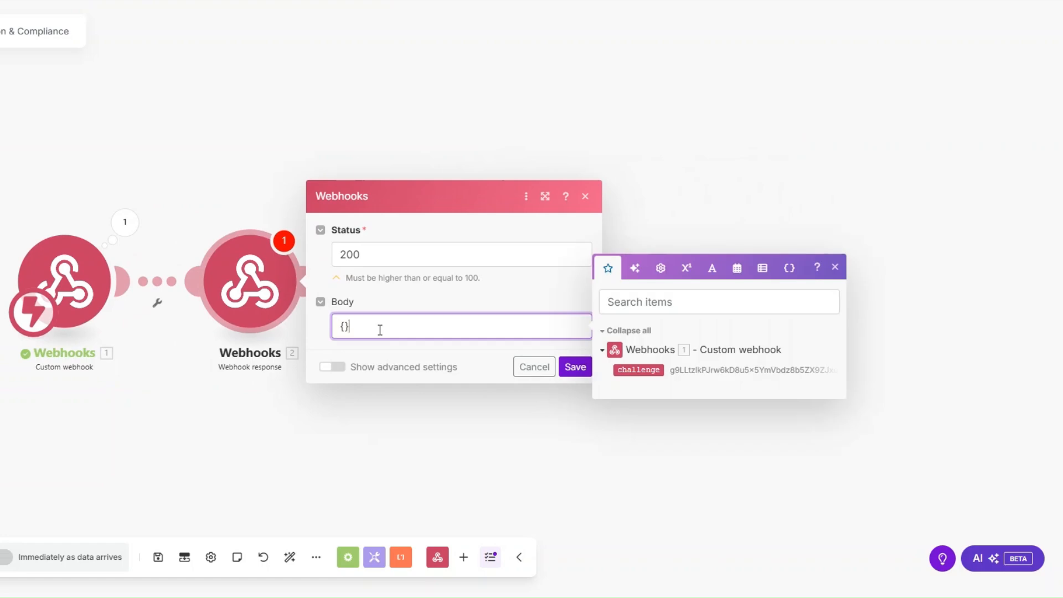
text("":"")
text(challenge)
click(639, 369)
click(575, 367)
Run the scenario once, connect the URL in monday.com, then delete the response module.
click(1, 557)
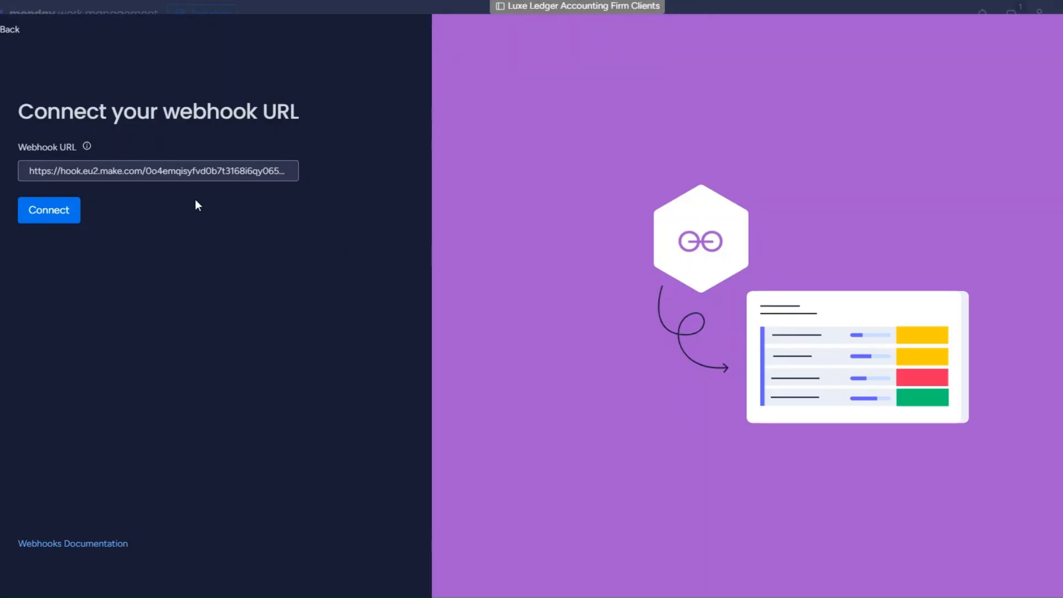
click(65, 217)
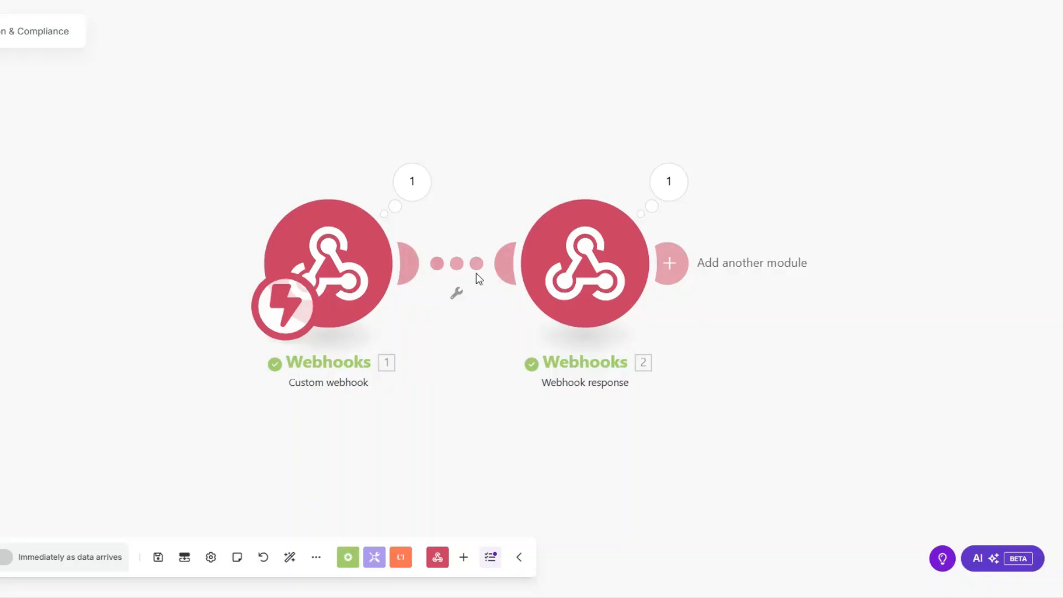
right_click(555, 287)
click(609, 447)
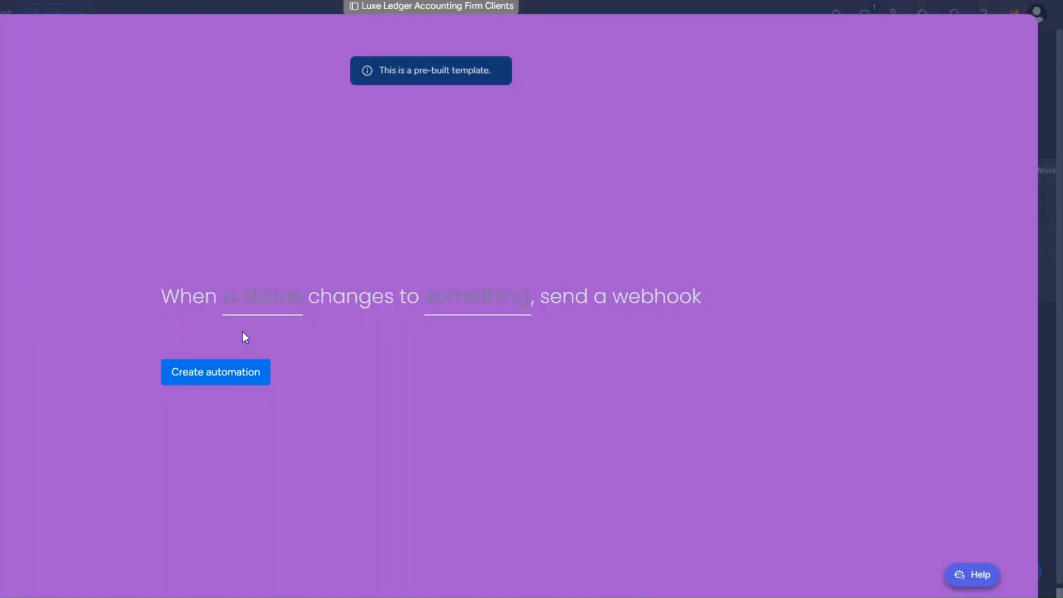
Create an automation triggered when Status changes to TAX PREPARATION.
click(252, 299)
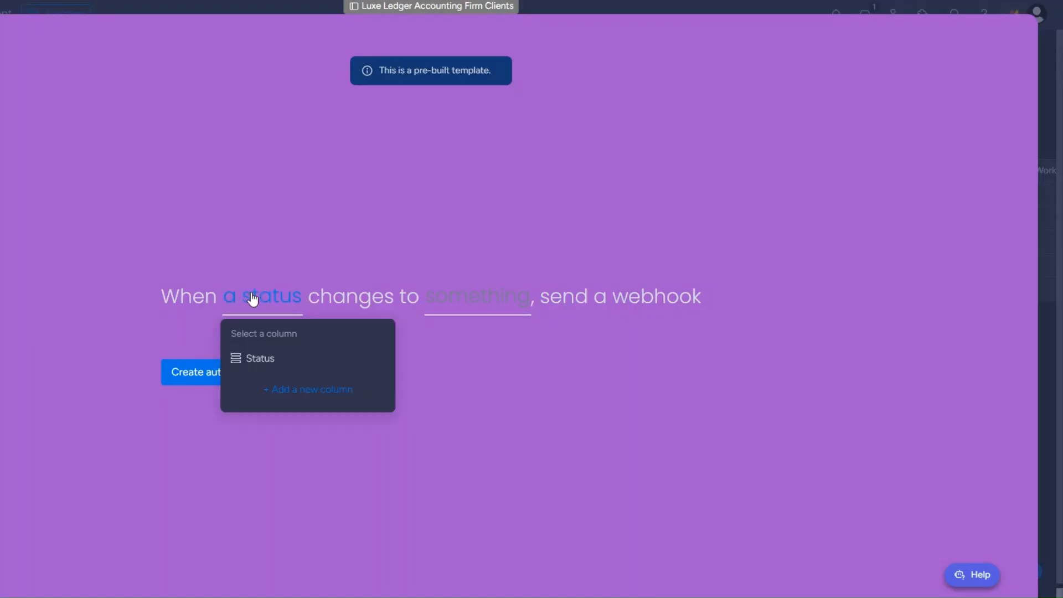
click(247, 360)
click(459, 314)
scroll(469, 418, down, 3)
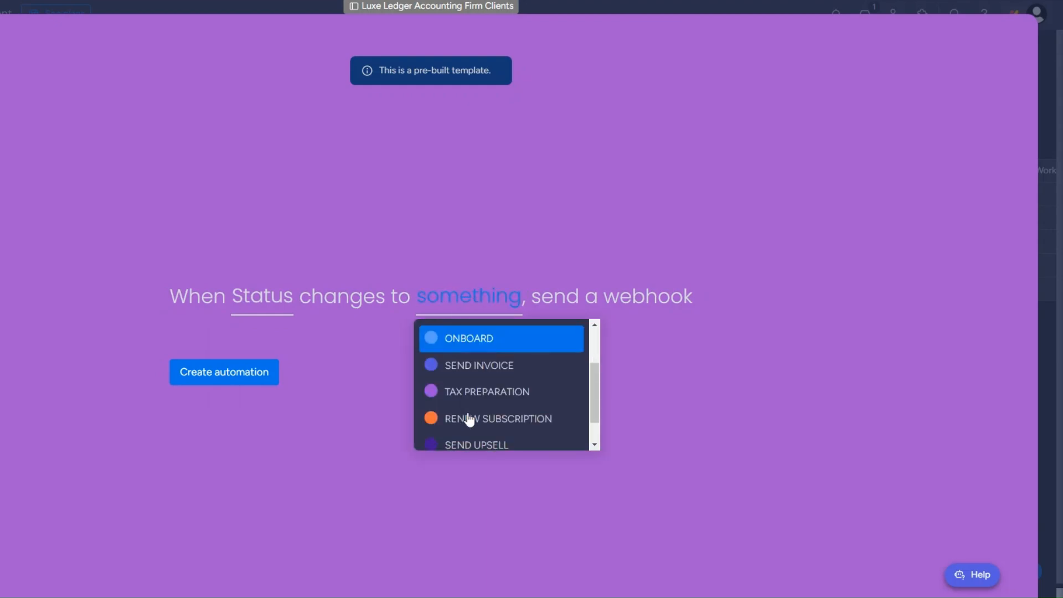
click(457, 394)
click(195, 382)
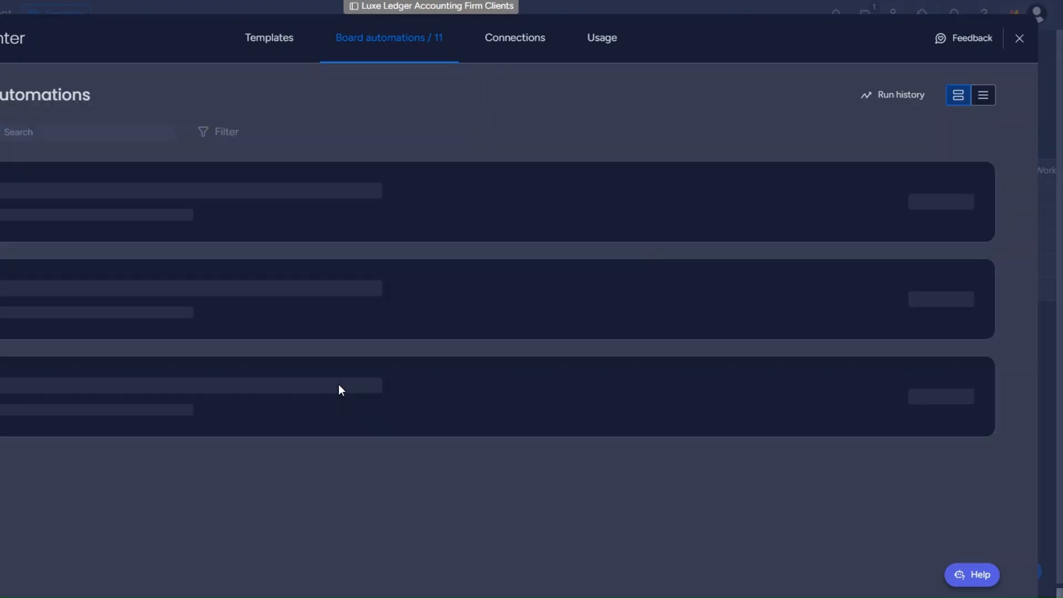
Back on the board, set the last client's status to TAX PREPARATION.
key(Escape)
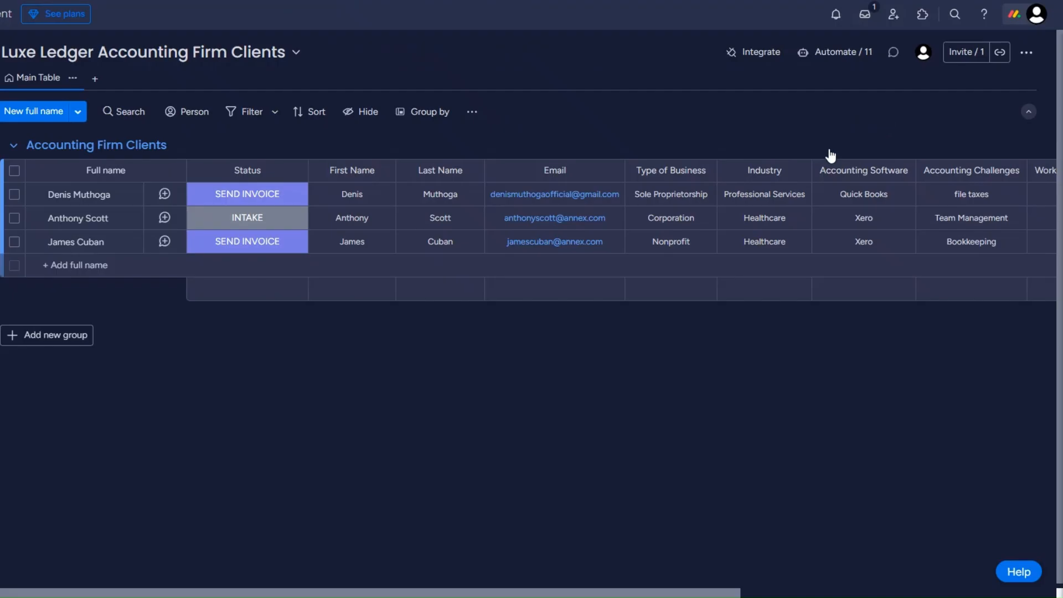
click(233, 248)
click(211, 363)
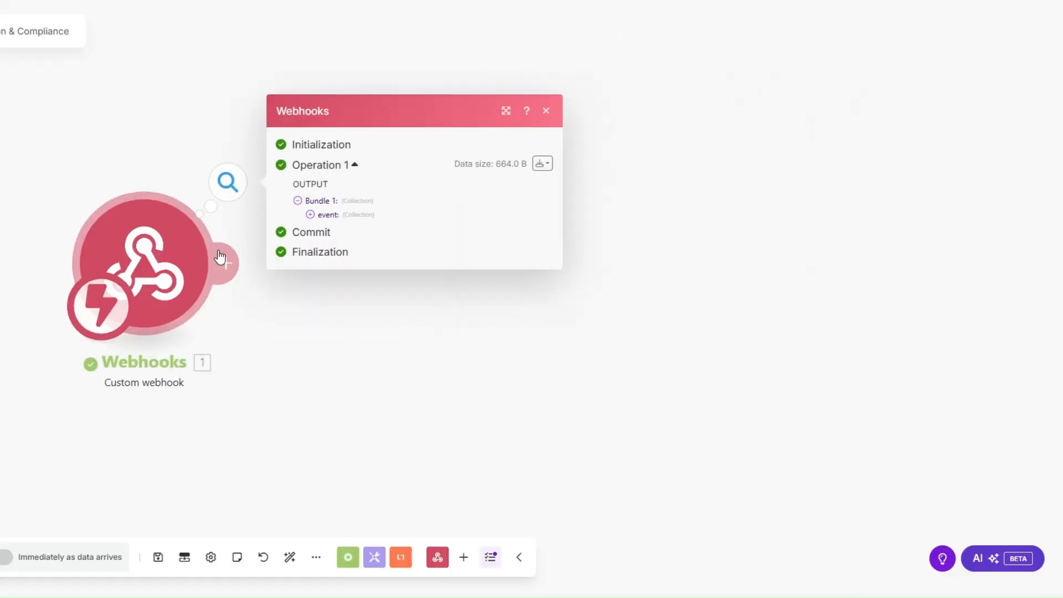
Inspect the webhook's received data, noting the pulseName and pulseId values.
click(312, 220)
drag(374, 271, 428, 274)
drag(361, 257, 407, 258)
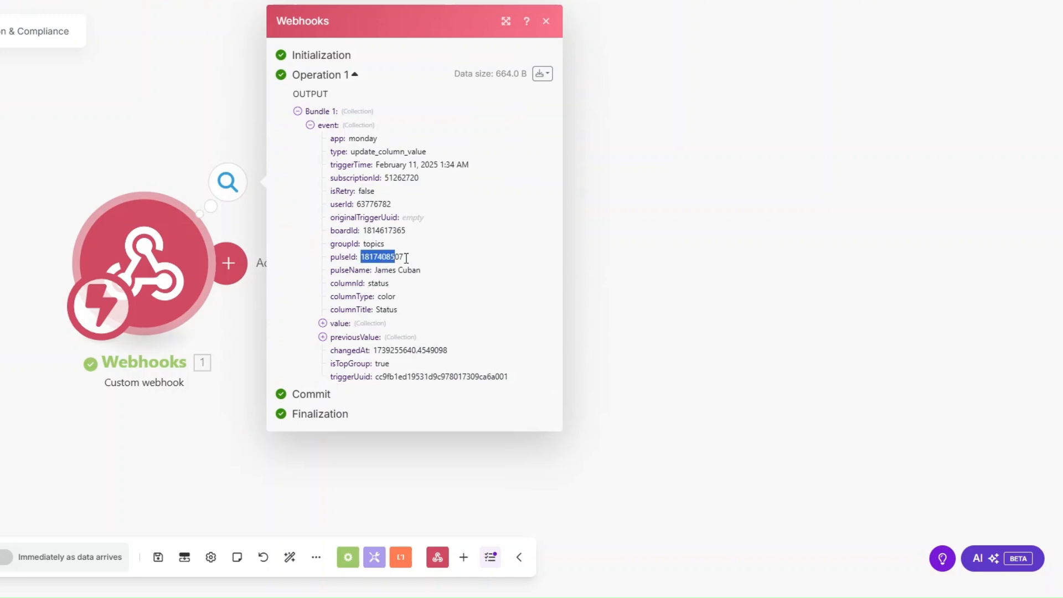
click(419, 257)
click(613, 287)
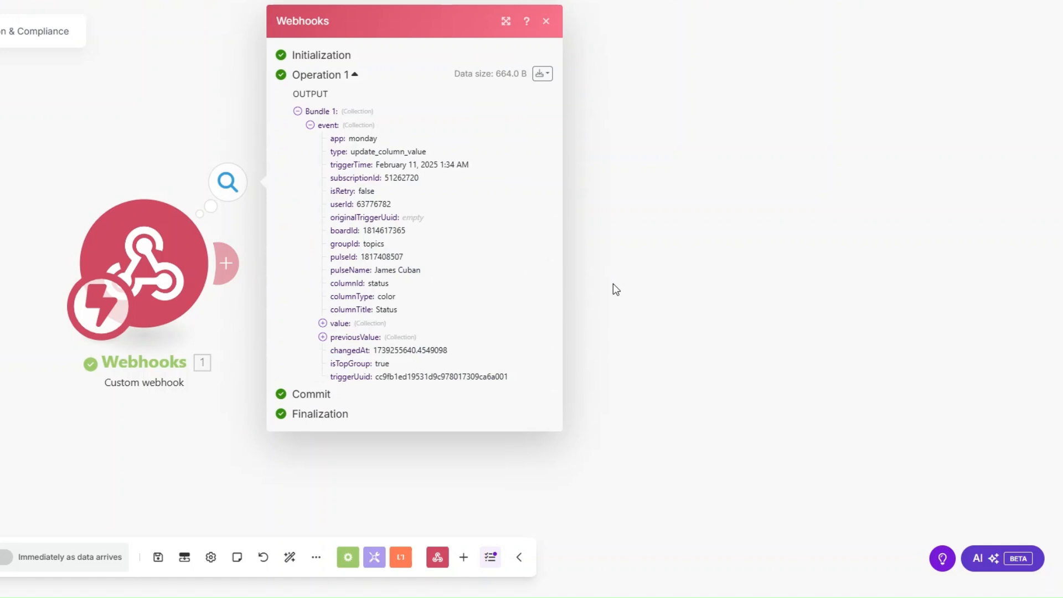
Add a Monday Get an Item module using pulseId on the Luxe Ledger Accounting Firm Clients board.
click(226, 263)
click(518, 221)
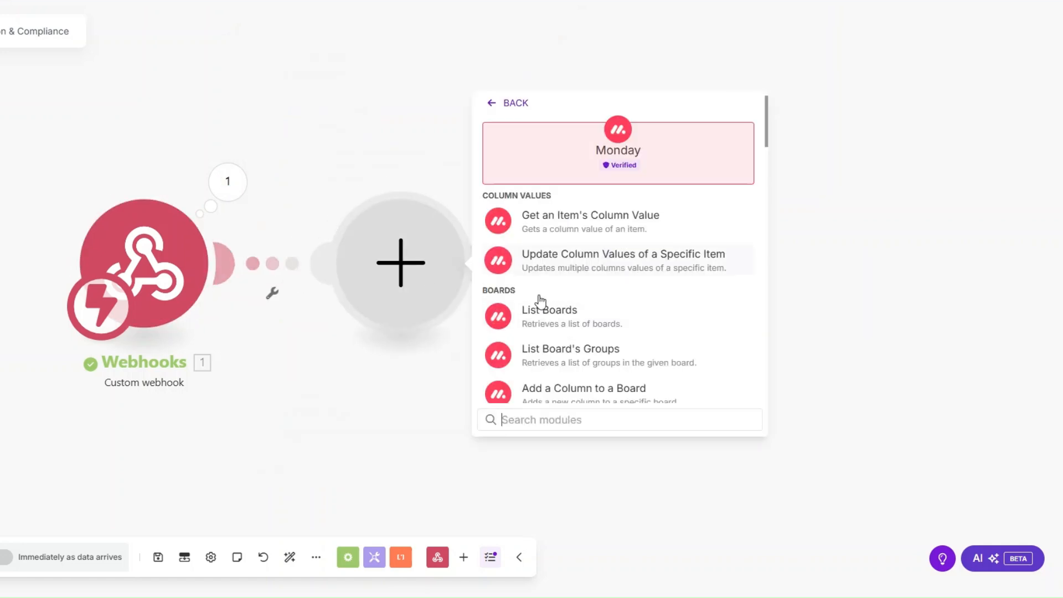
text(get an)
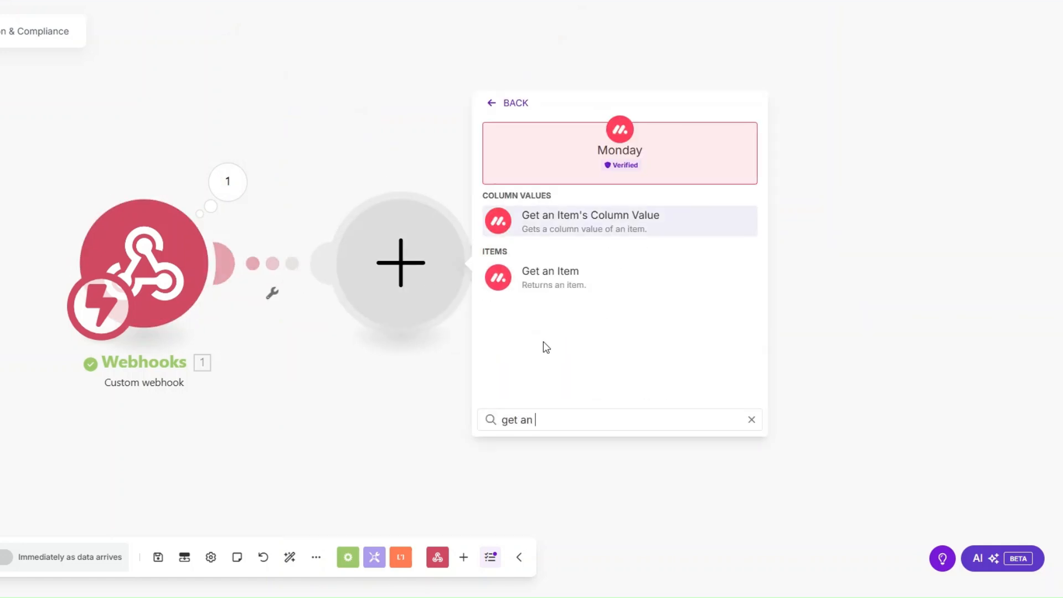
click(538, 267)
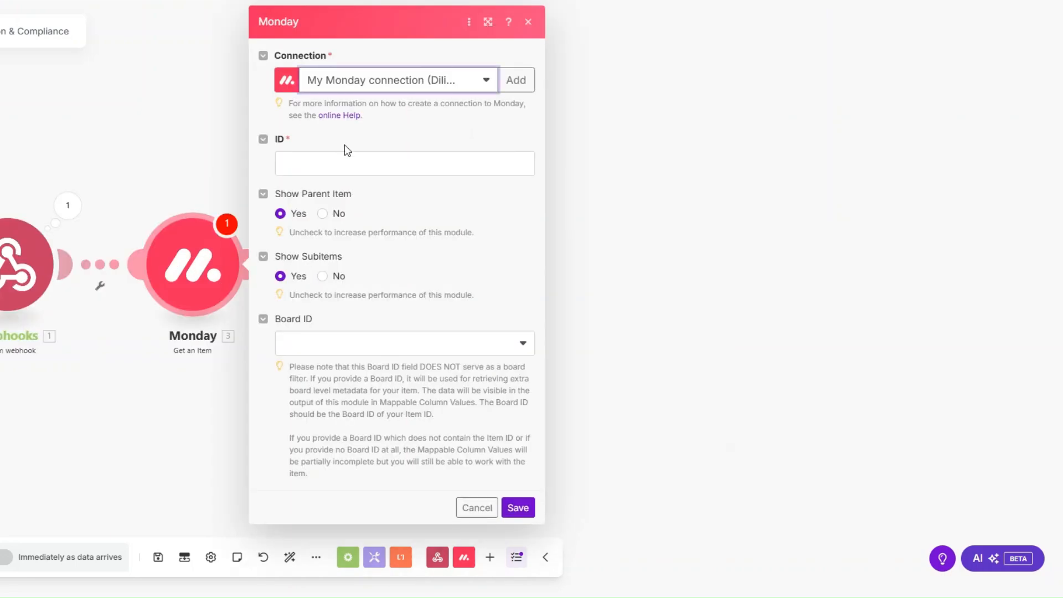
click(371, 162)
click(589, 255)
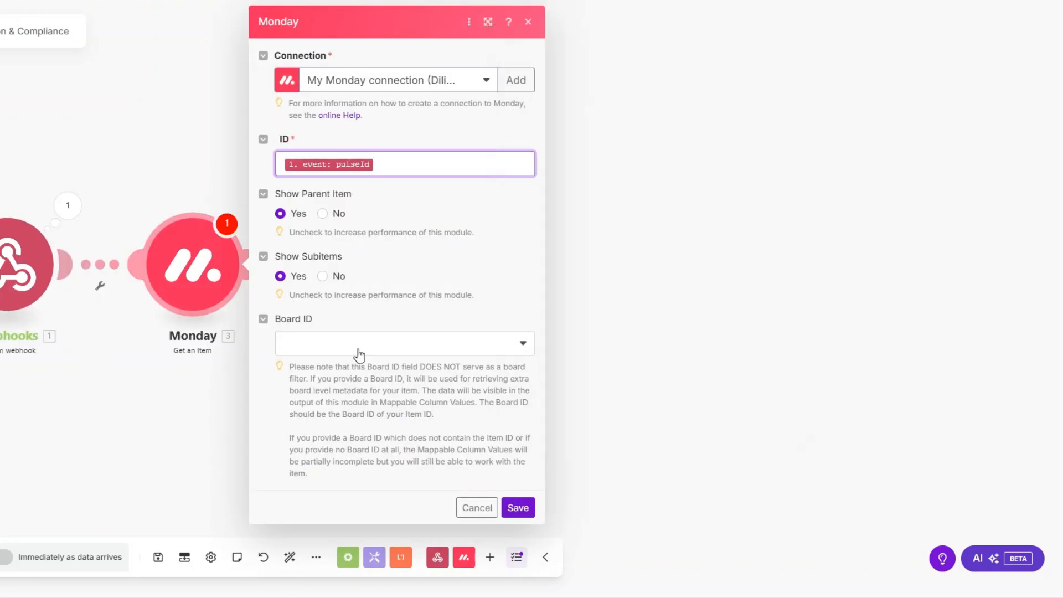
click(359, 354)
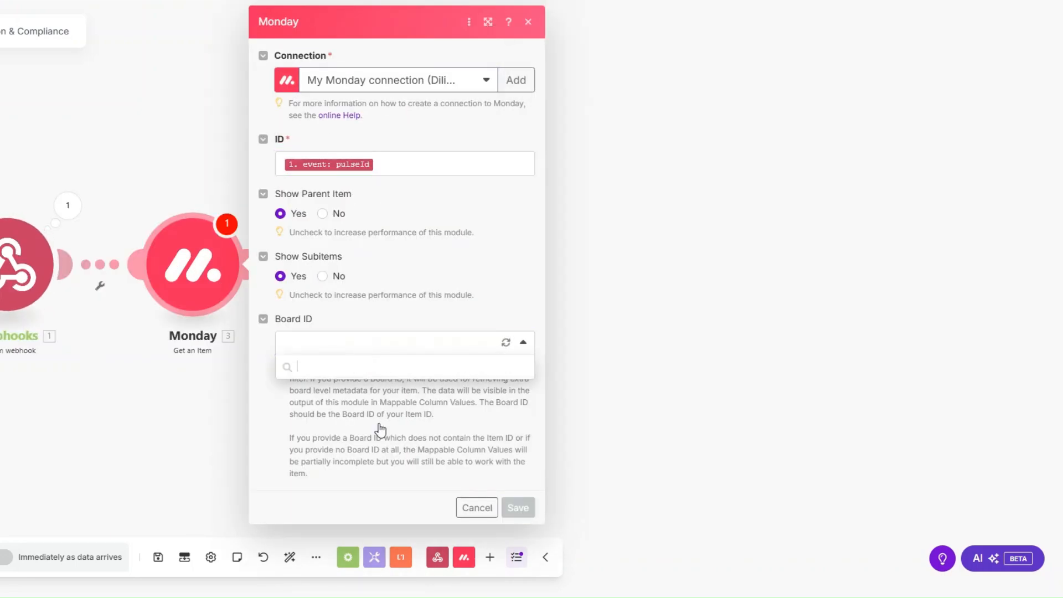
scroll(380, 432, down, 1)
click(394, 531)
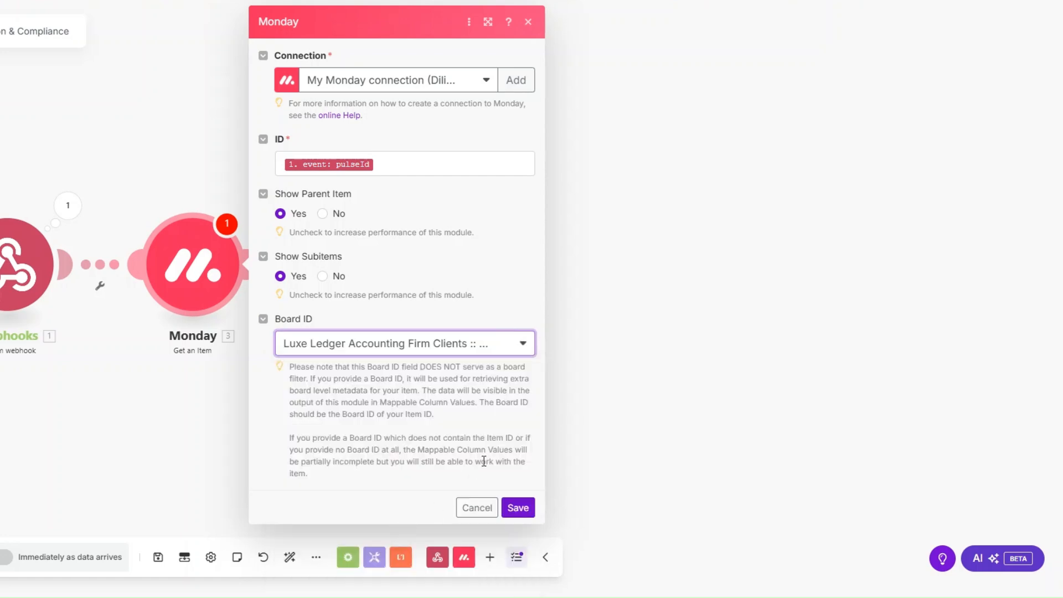
click(517, 506)
Run only the Monday module with a sample item ID and review the client's column values.
drag(143, 392, 179, 431)
right_click(223, 307)
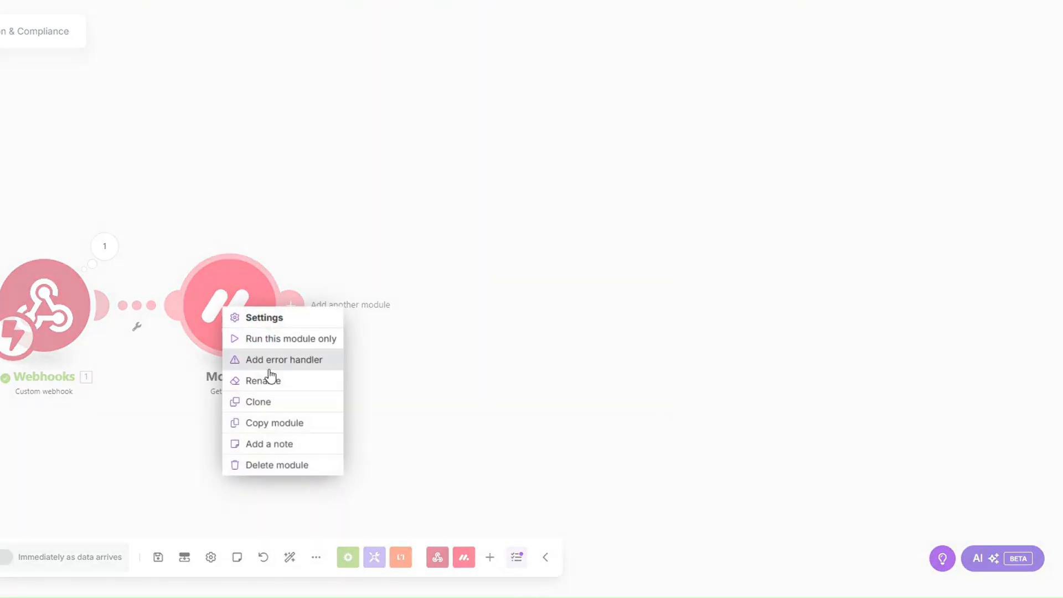
click(272, 339)
click(394, 370)
key(ctrl+v)
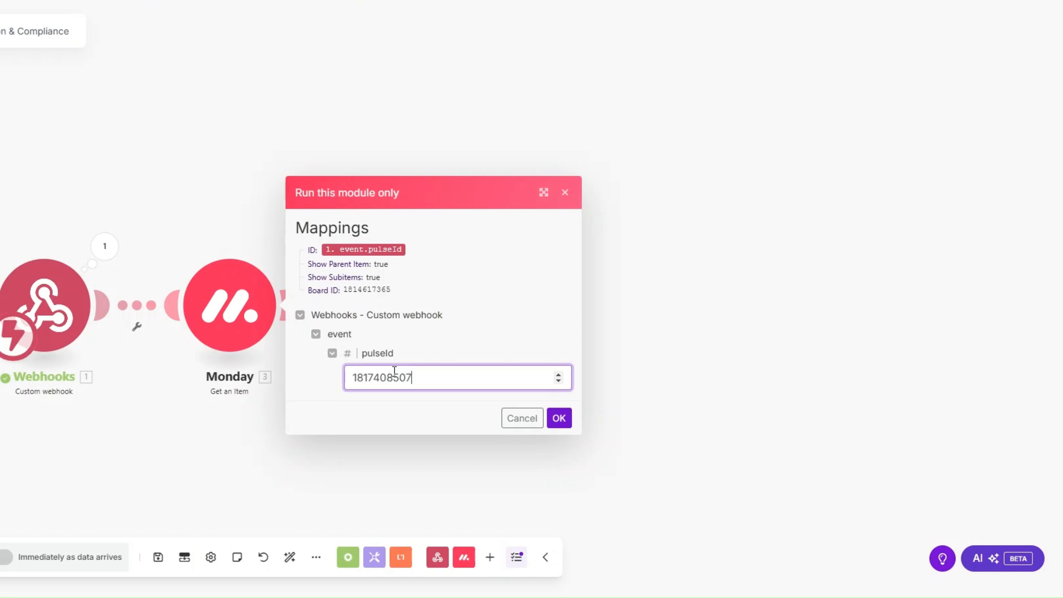
click(557, 418)
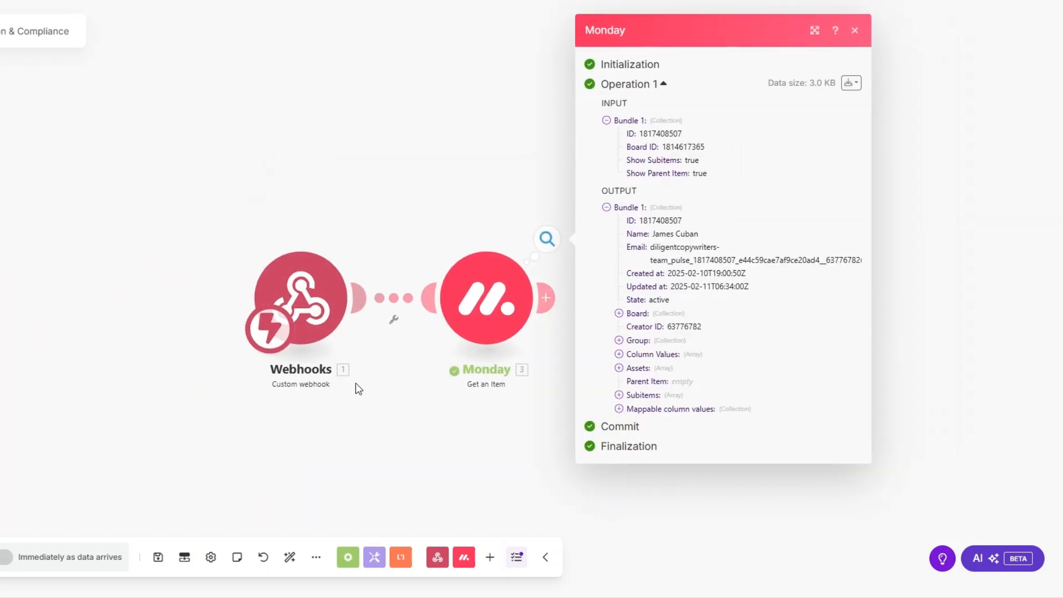
click(398, 406)
scroll(471, 415, down, 1)
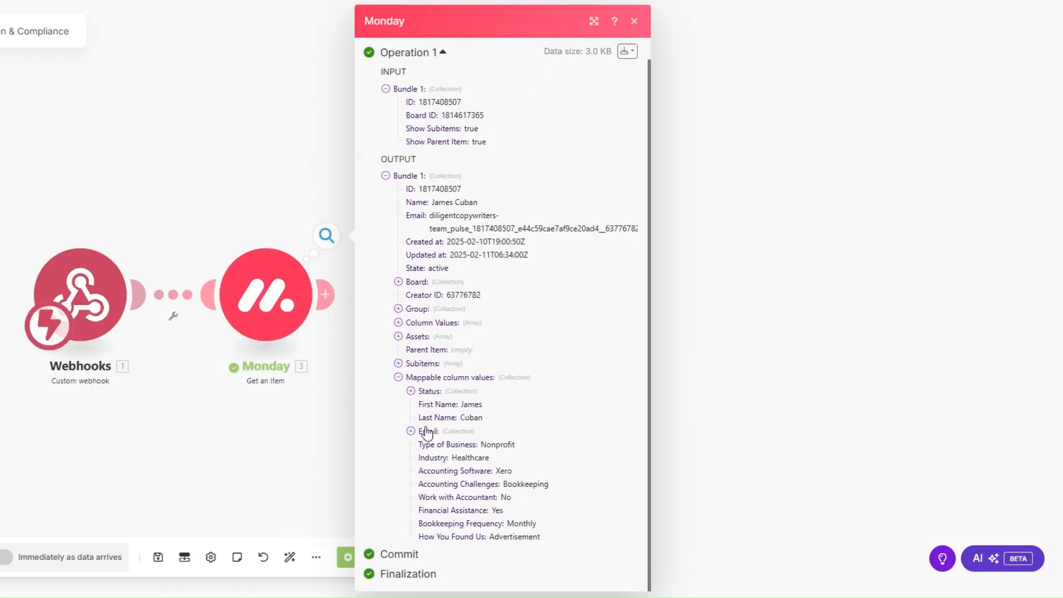
click(427, 436)
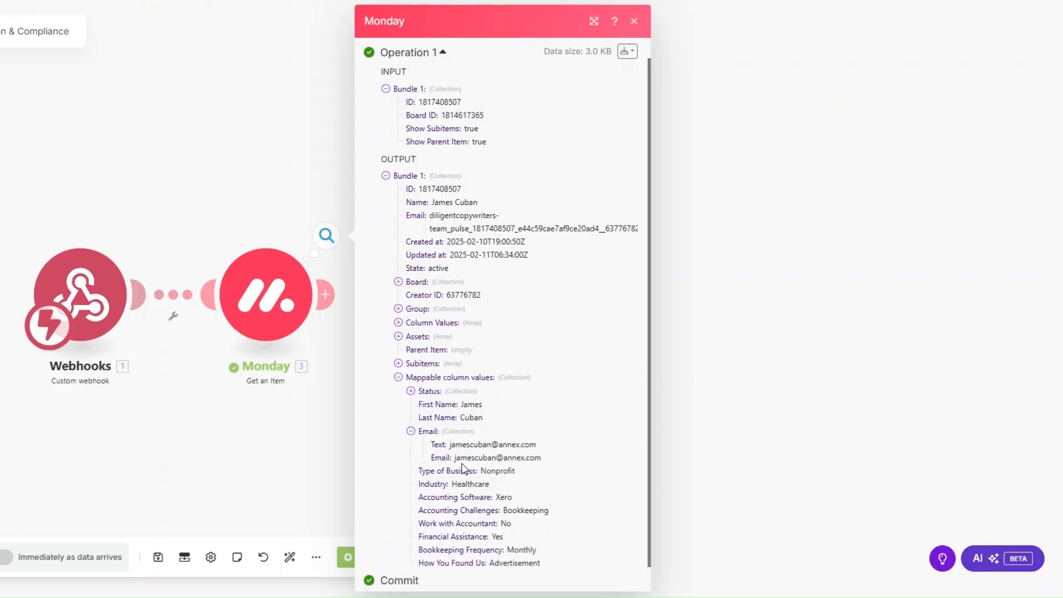
drag(416, 470, 579, 566)
click(230, 406)
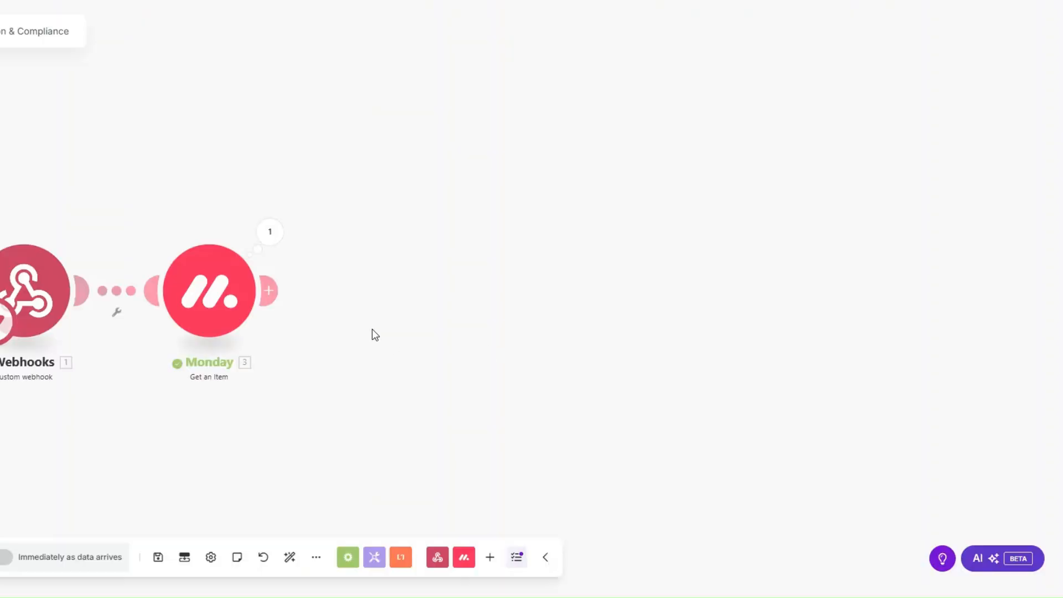
Add a Google Drive Search for Files/Folders module from root, retrieving folders with fulltext search.
click(402, 294)
scroll(526, 311, down, 8)
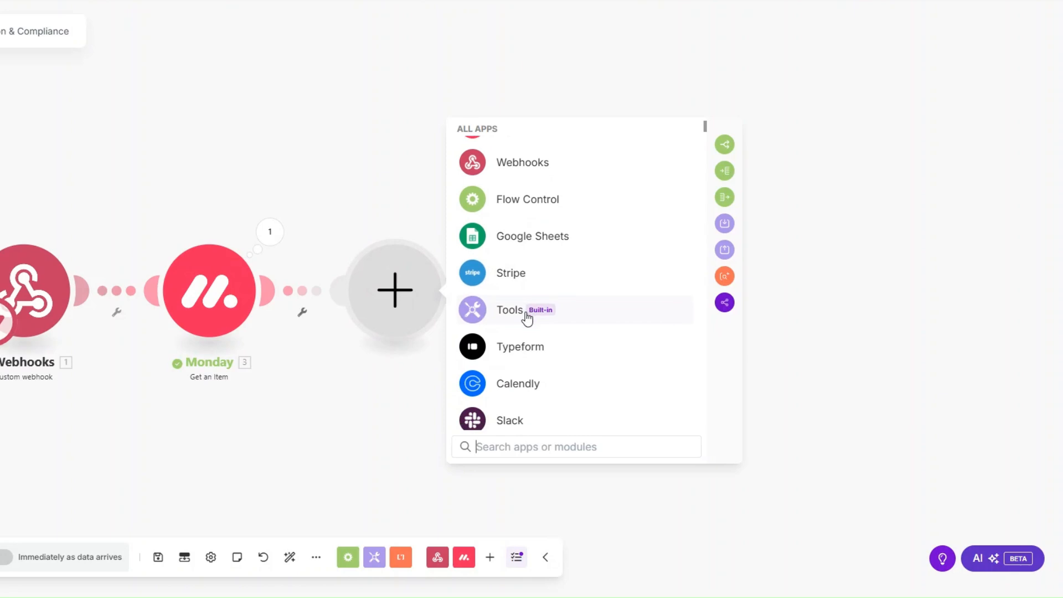
click(516, 272)
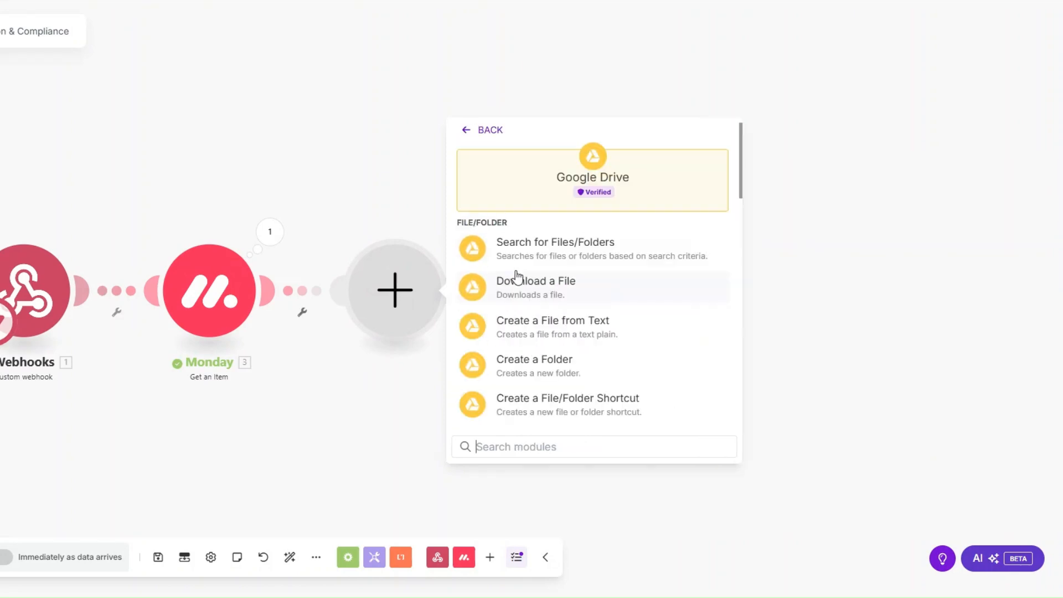
click(525, 243)
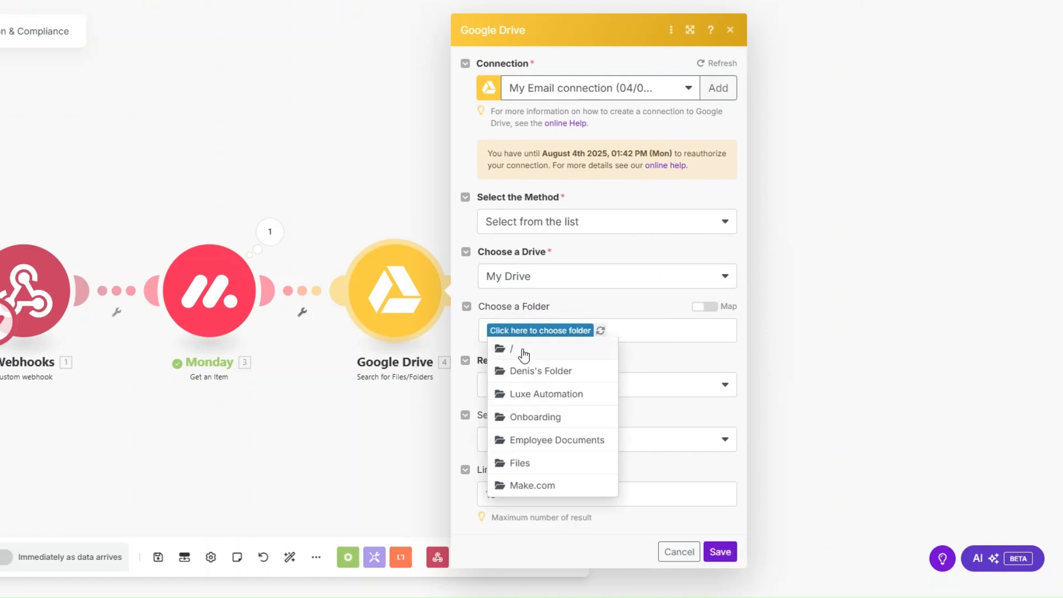
click(523, 351)
click(536, 386)
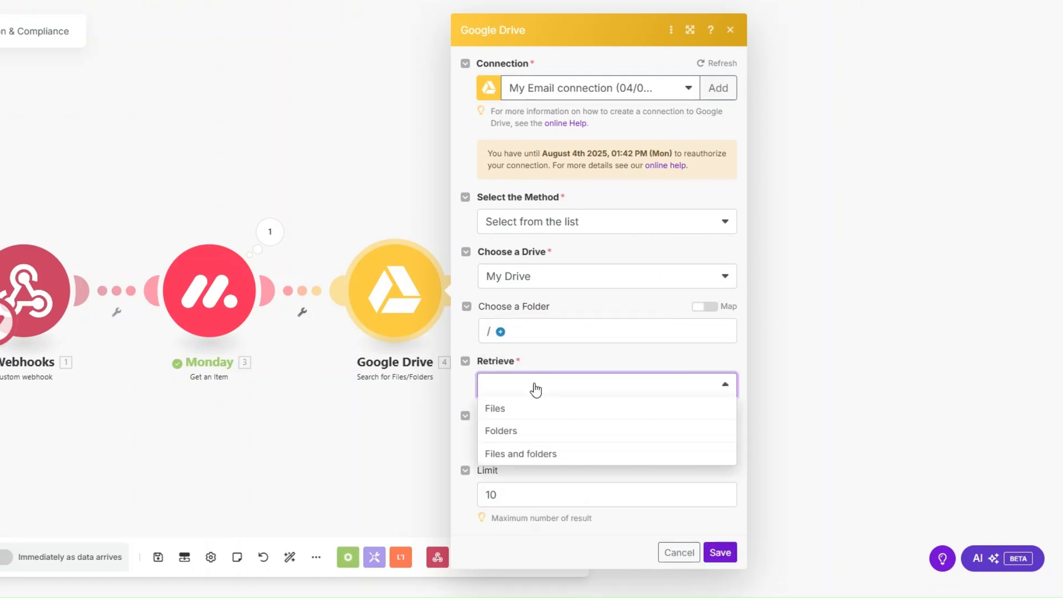
click(522, 438)
click(519, 451)
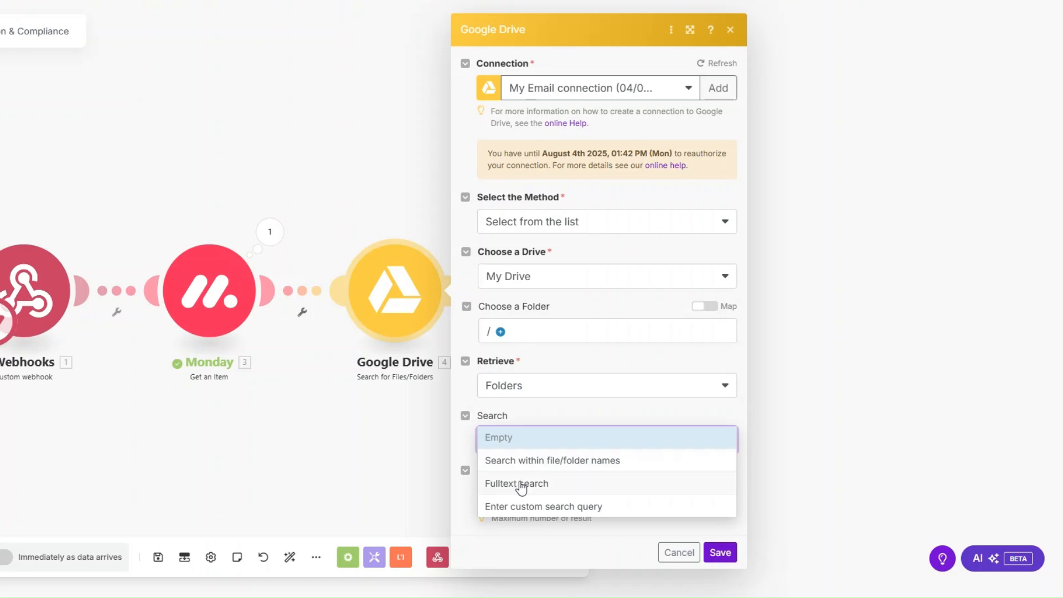
click(519, 484)
Set the search query to First Name + 's Folder and save the module.
scroll(523, 388, down, 1)
click(536, 432)
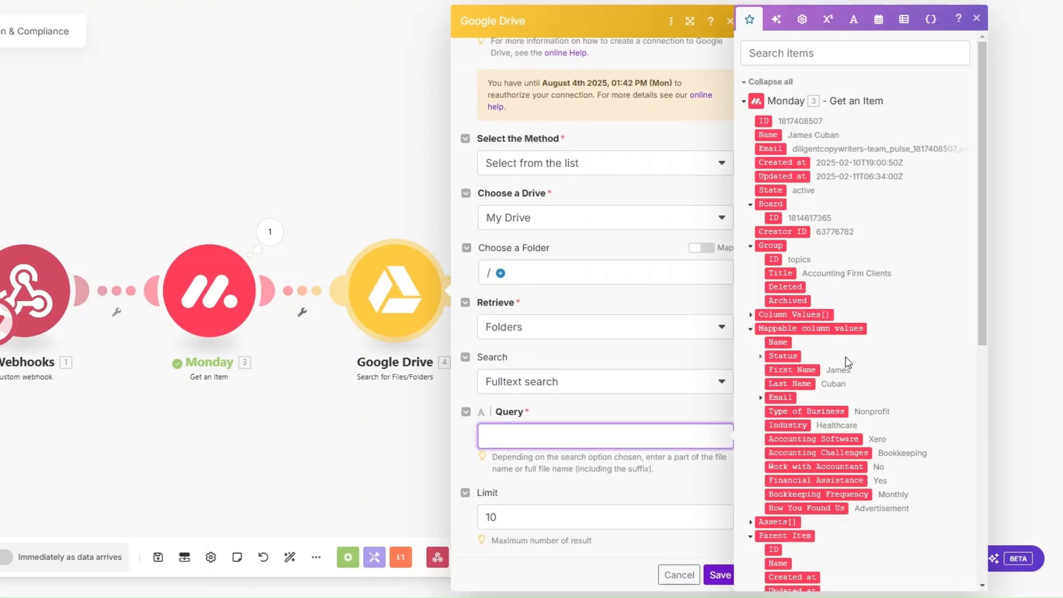
click(816, 369)
text('s )
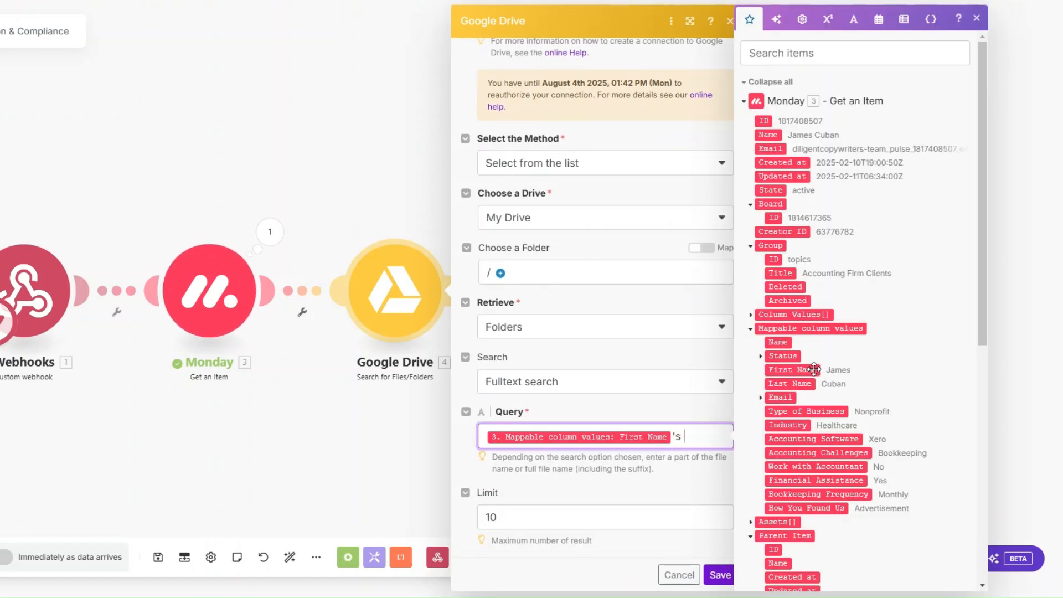
text(f)
key(BackSpace)
text(Folder)
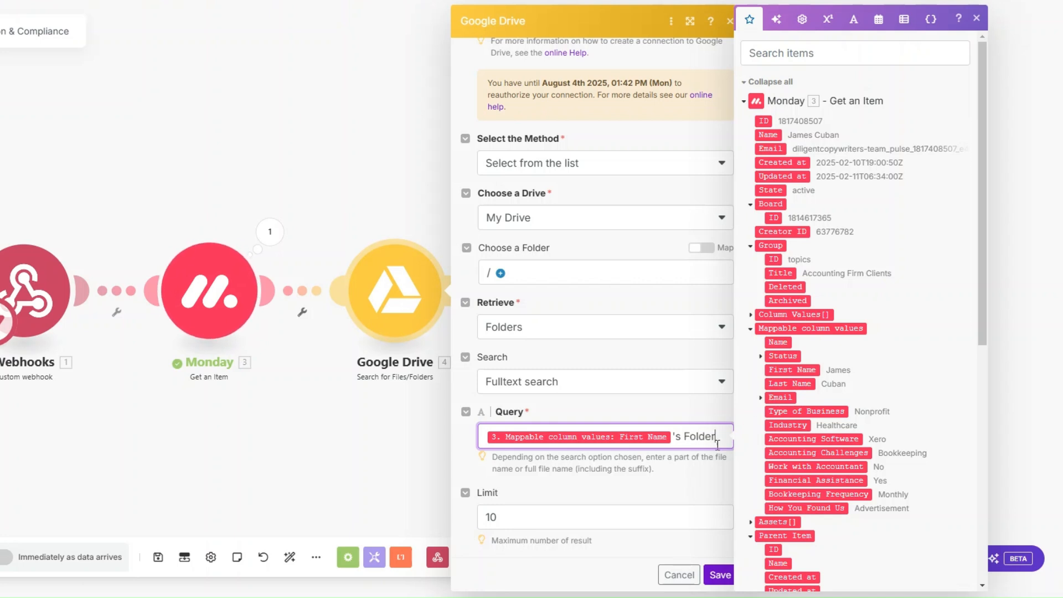
click(630, 519)
click(720, 575)
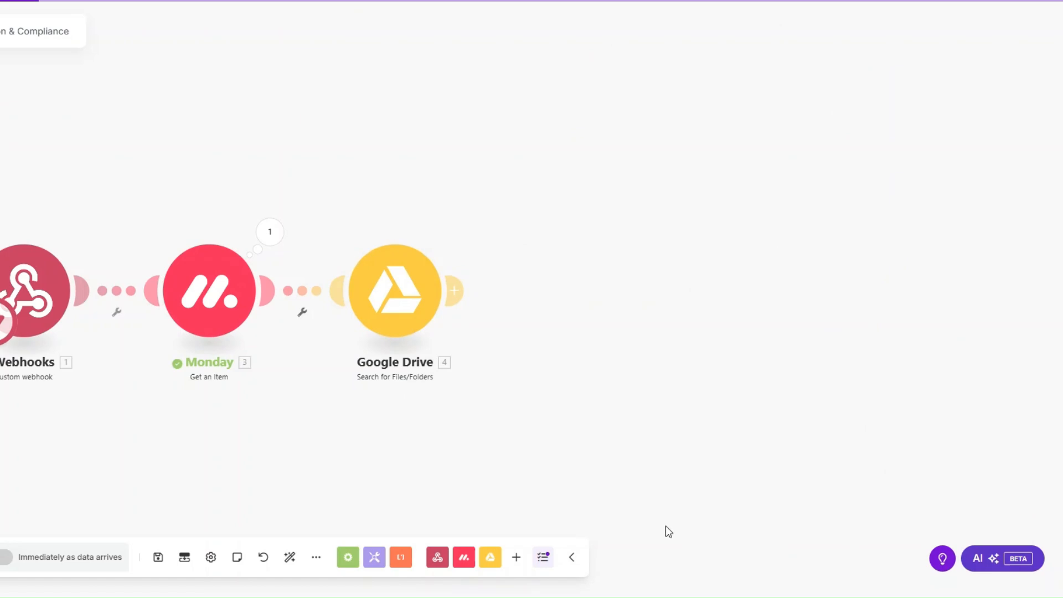
Test-run only the Google Drive search with the sample first name Denis.
right_click(387, 291)
click(411, 321)
click(544, 384)
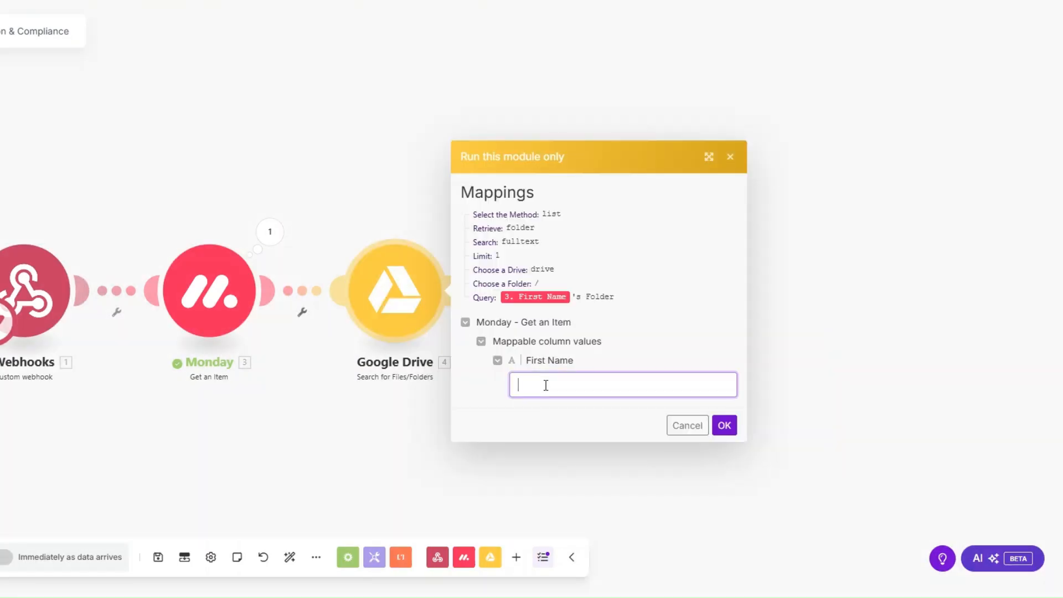
text(Denis)
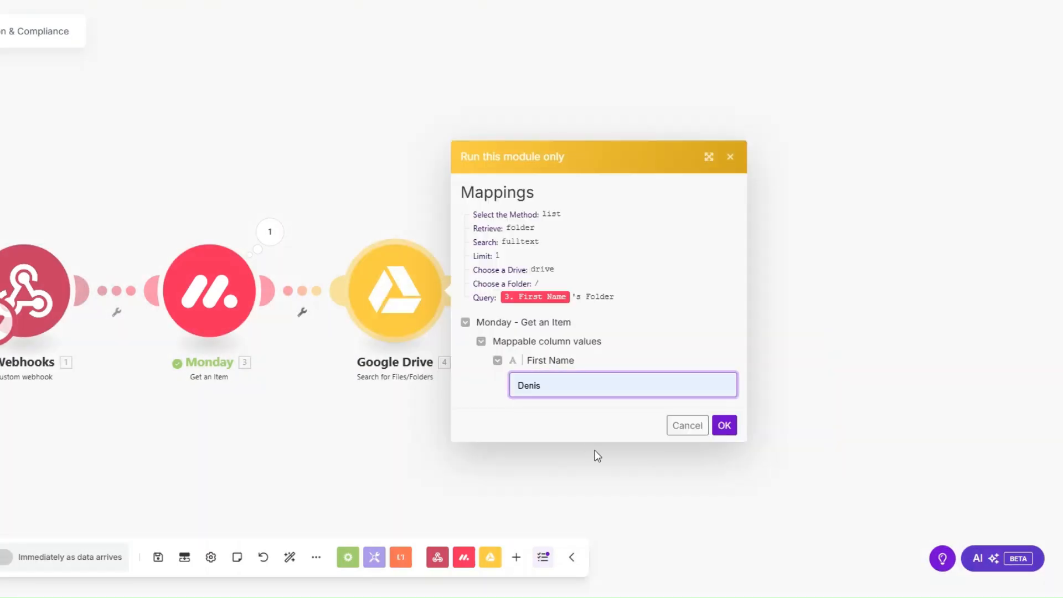
click(724, 425)
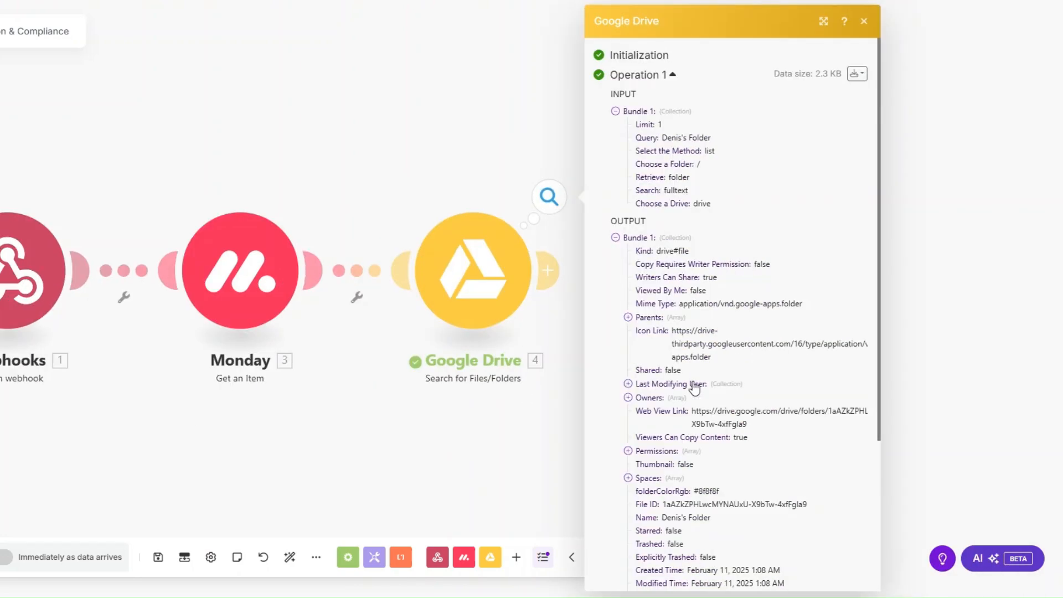
click(436, 439)
Rename the Google Drive module to Client Folder.
right_click(475, 282)
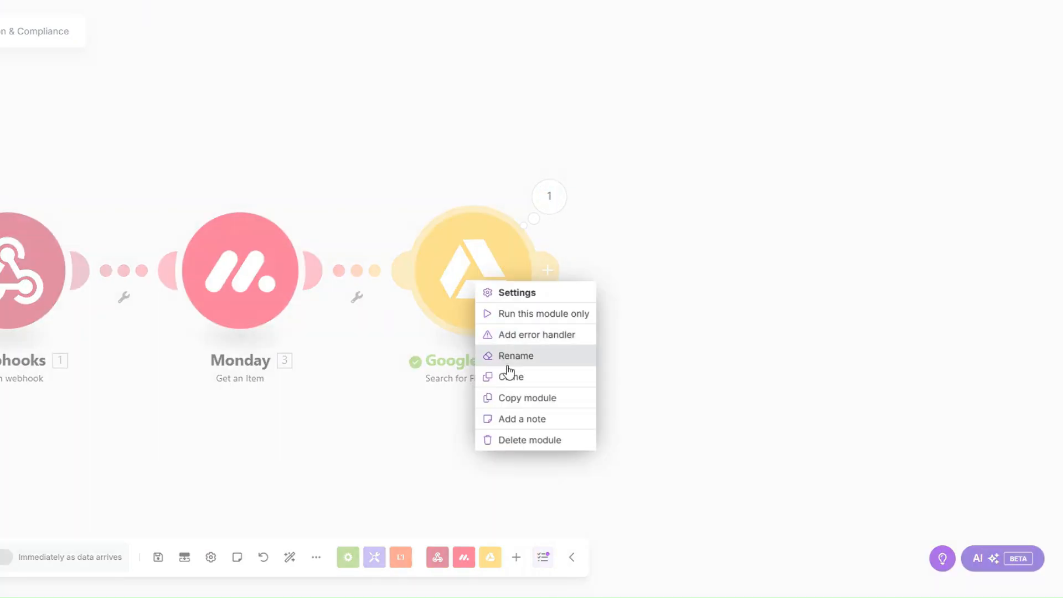
click(509, 356)
text(Client Folder)
click(561, 200)
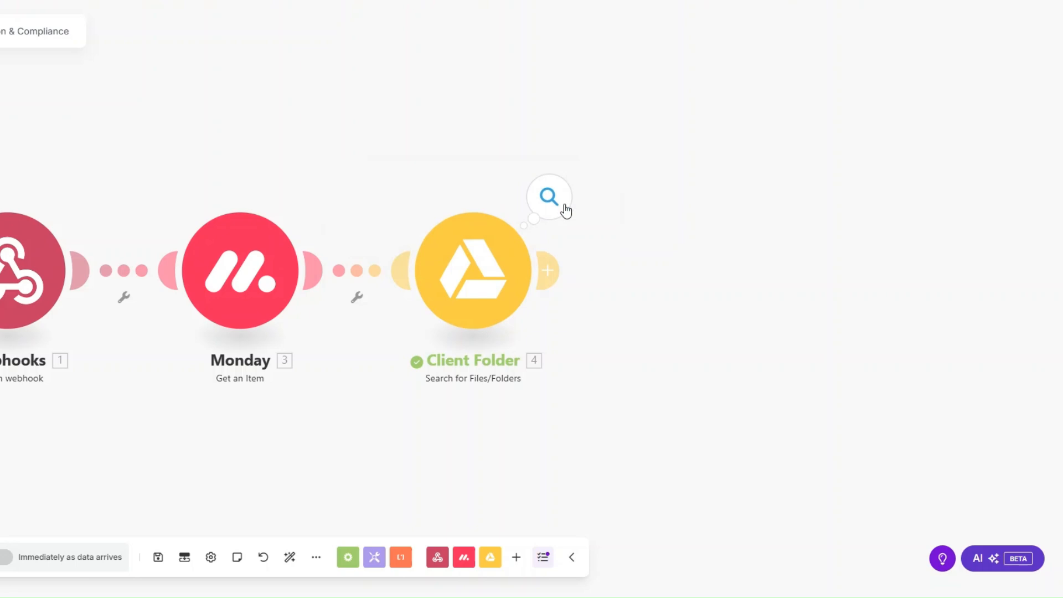
scroll(498, 380, down, 1)
drag(559, 281, 441, 281)
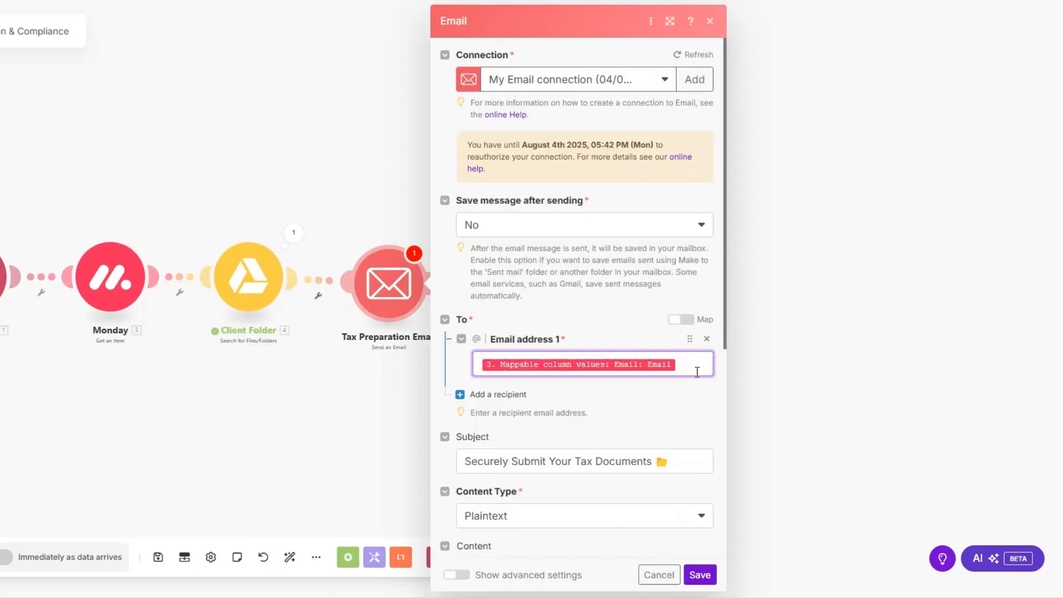
Edit the Tax Preparation Email's recipient, subject "Securely Submit Your Tax Documents" and body, then save.
click(697, 371)
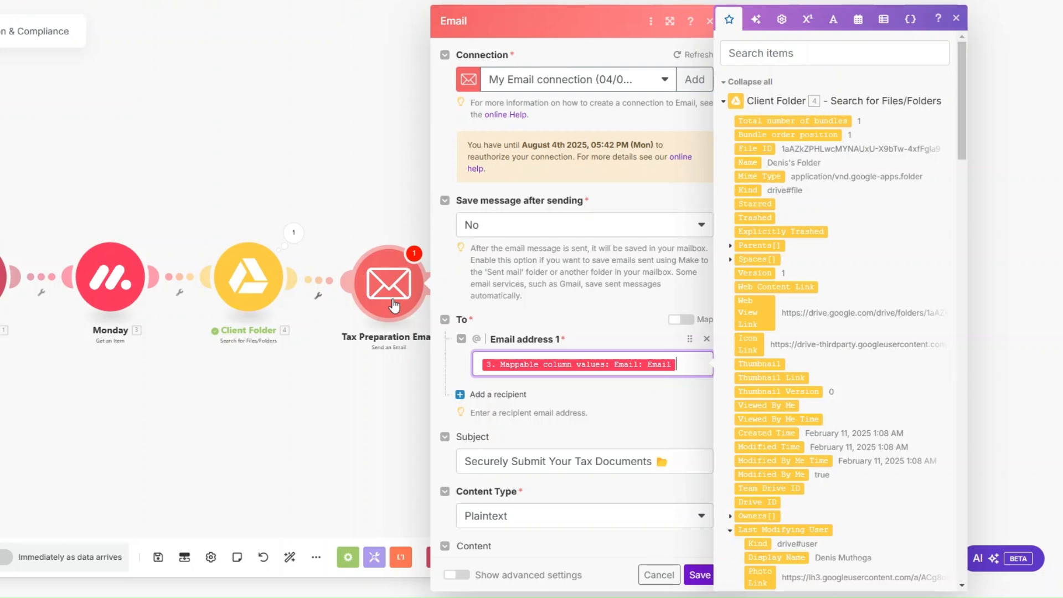
drag(963, 142, 969, 494)
scroll(609, 236, down, 5)
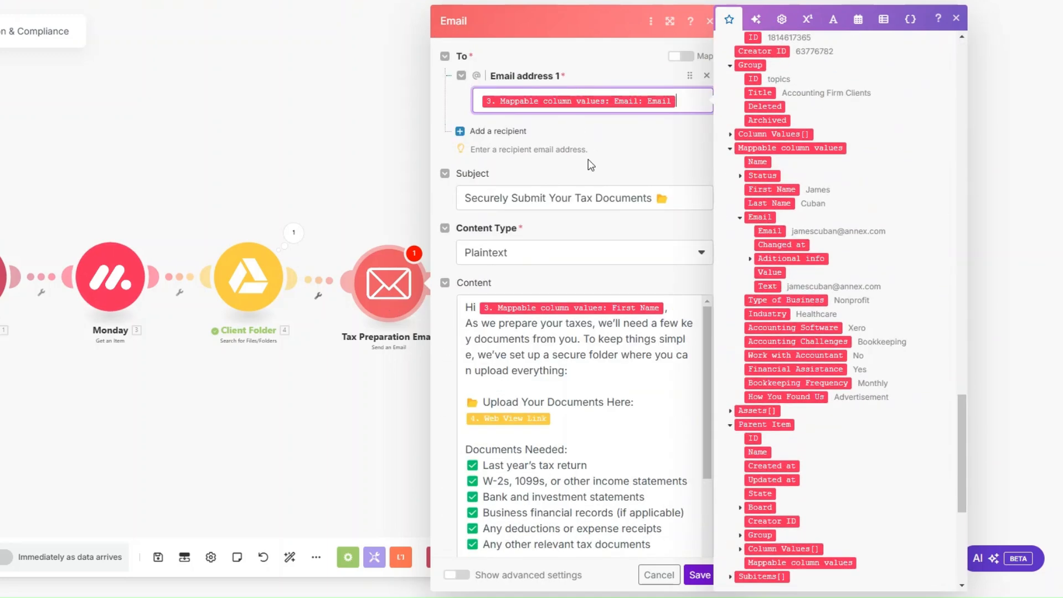
click(679, 197)
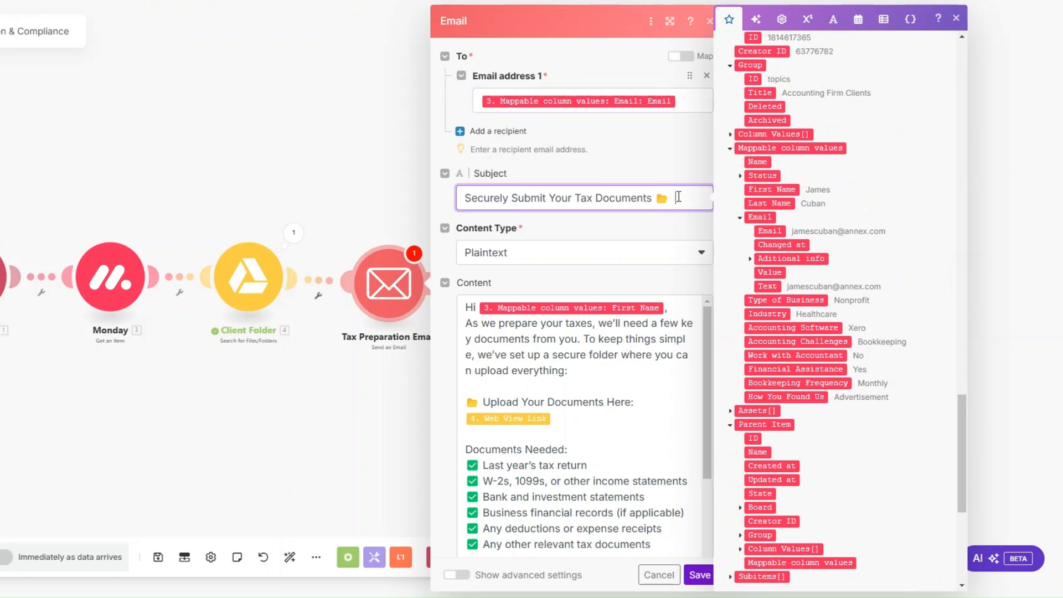
scroll(678, 197, down, 1)
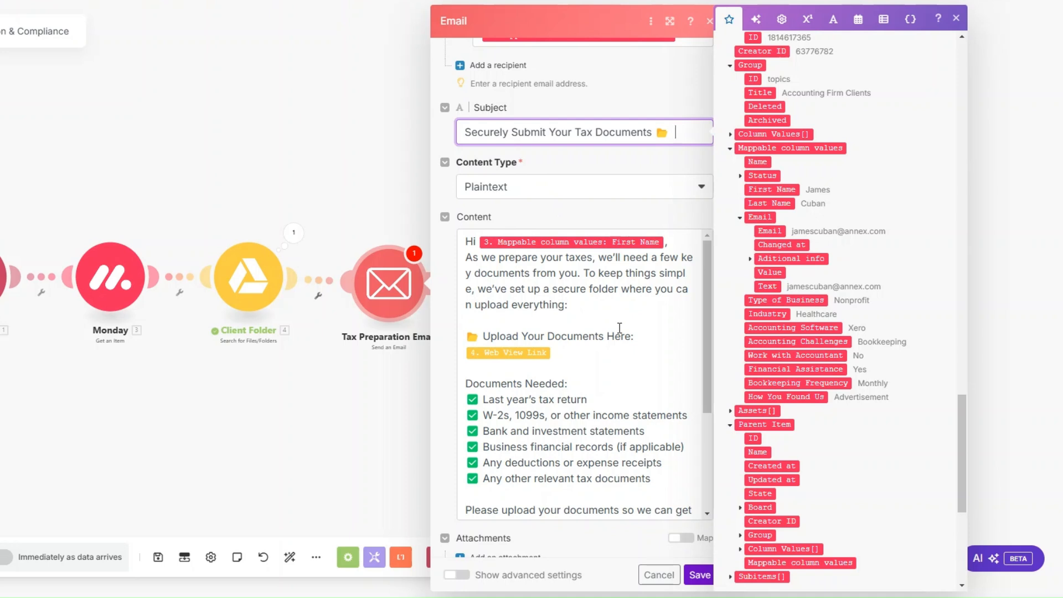
click(597, 352)
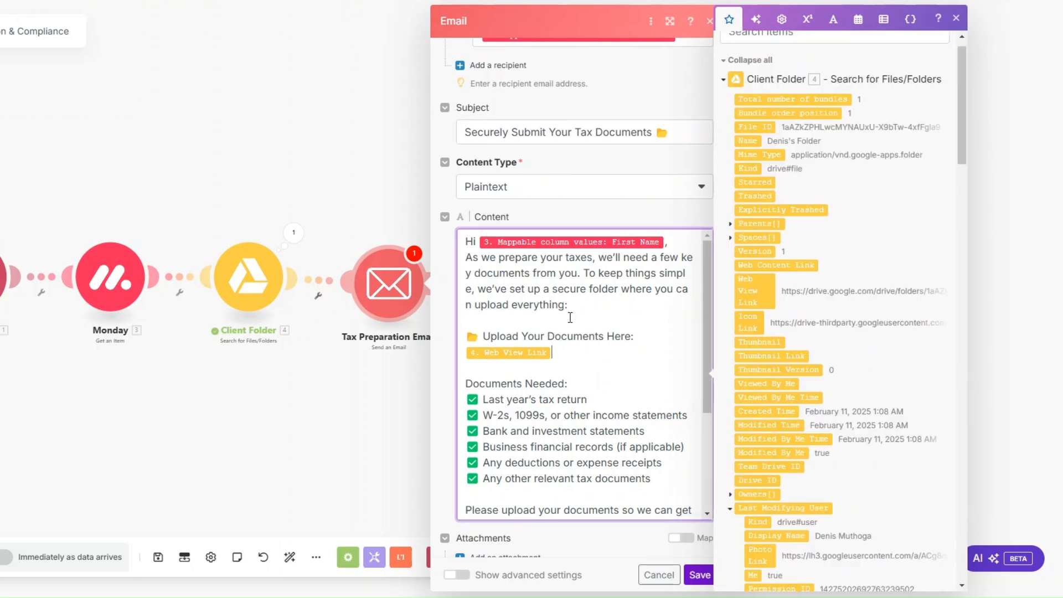
scroll(573, 281, down, 3)
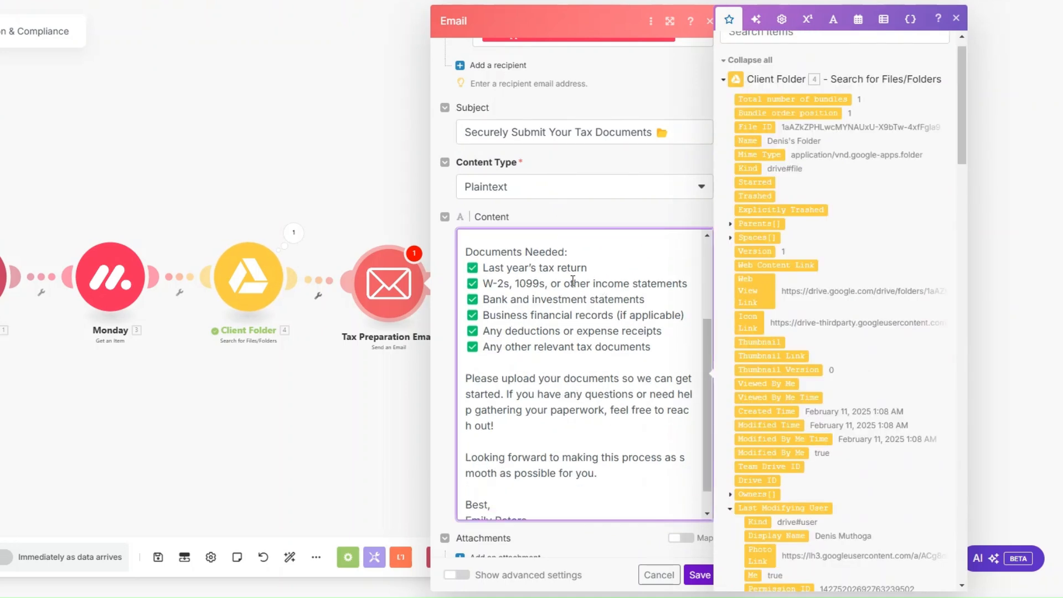
drag(467, 254, 662, 347)
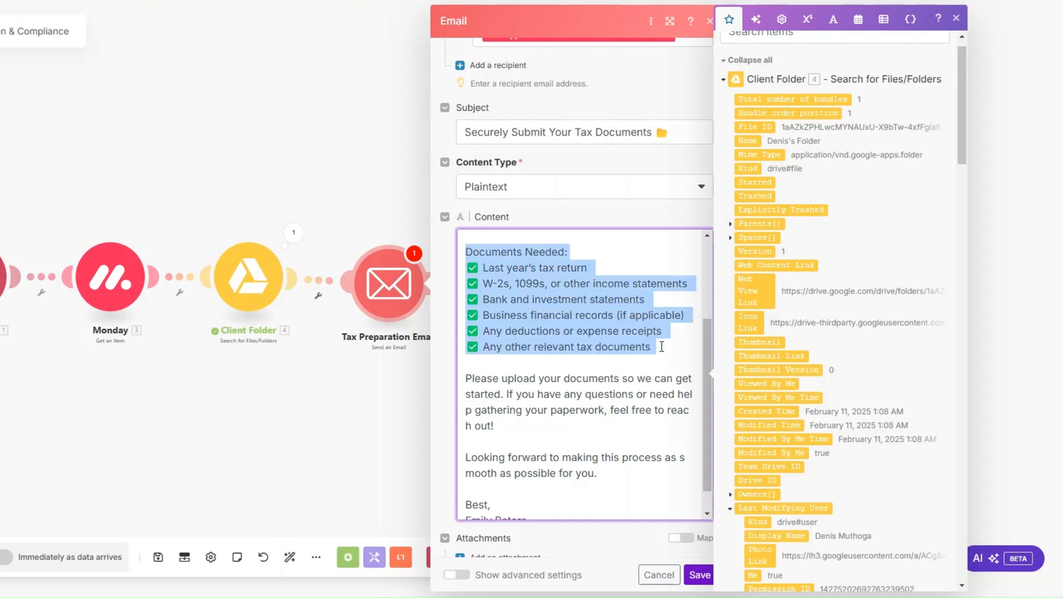
scroll(662, 347, down, 1)
click(599, 392)
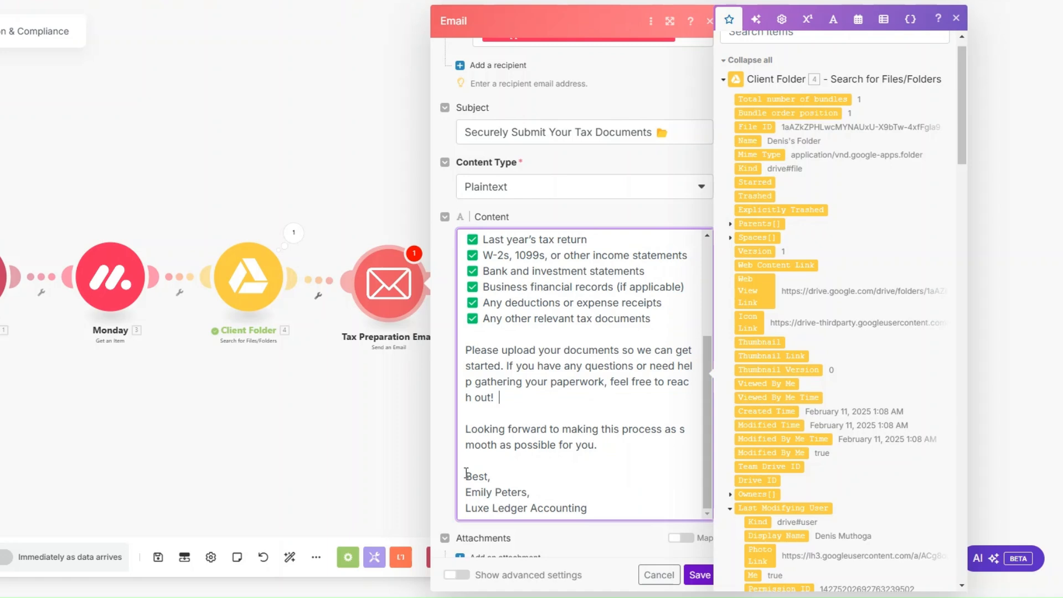
click(699, 574)
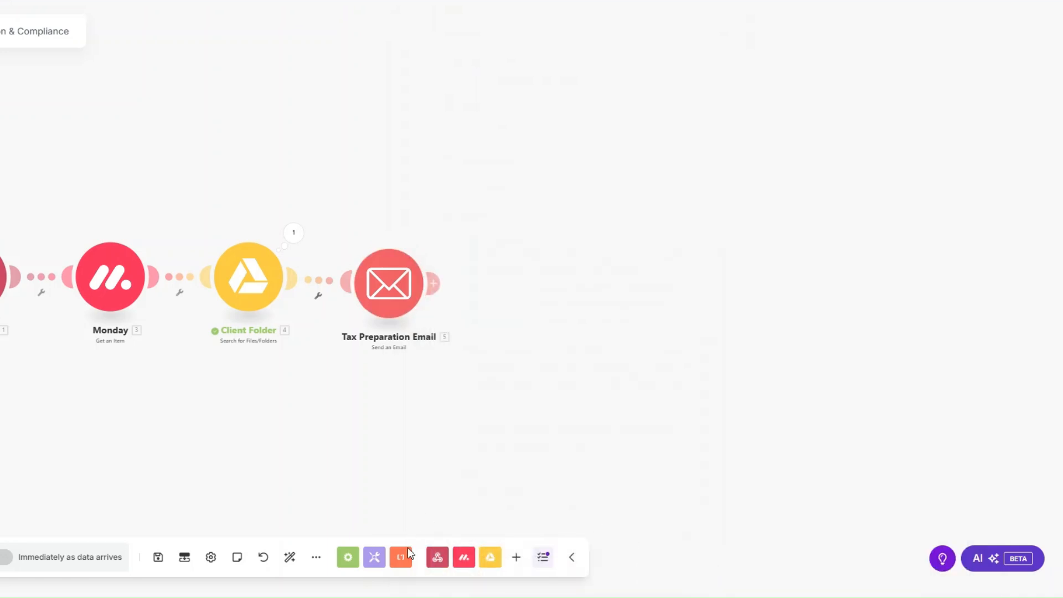
Auto-align the modules and start a Run once test of the scenario.
click(288, 559)
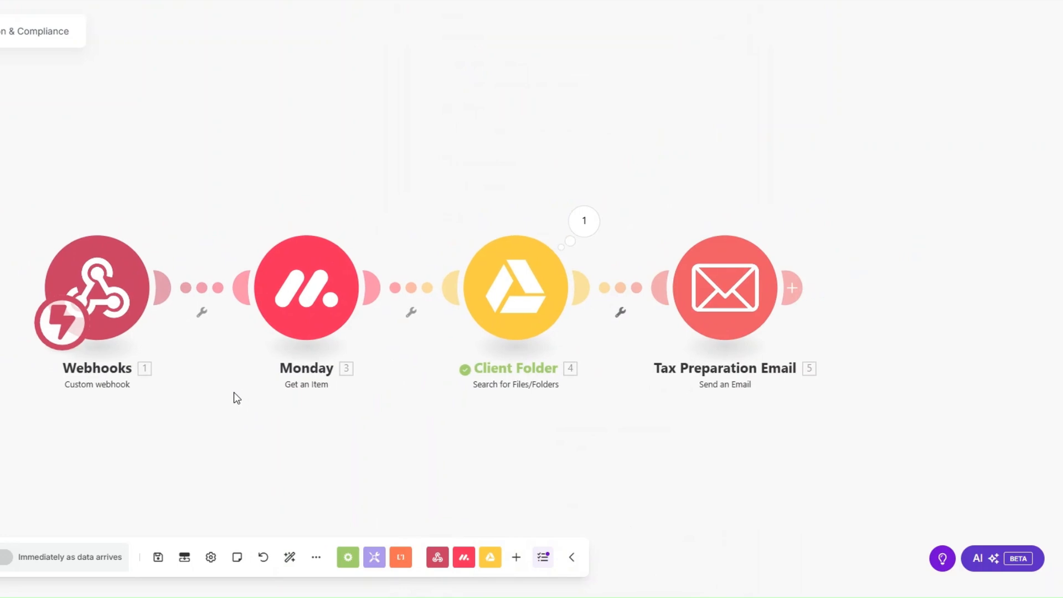
drag(321, 328, 375, 315)
scroll(335, 314, up, 1)
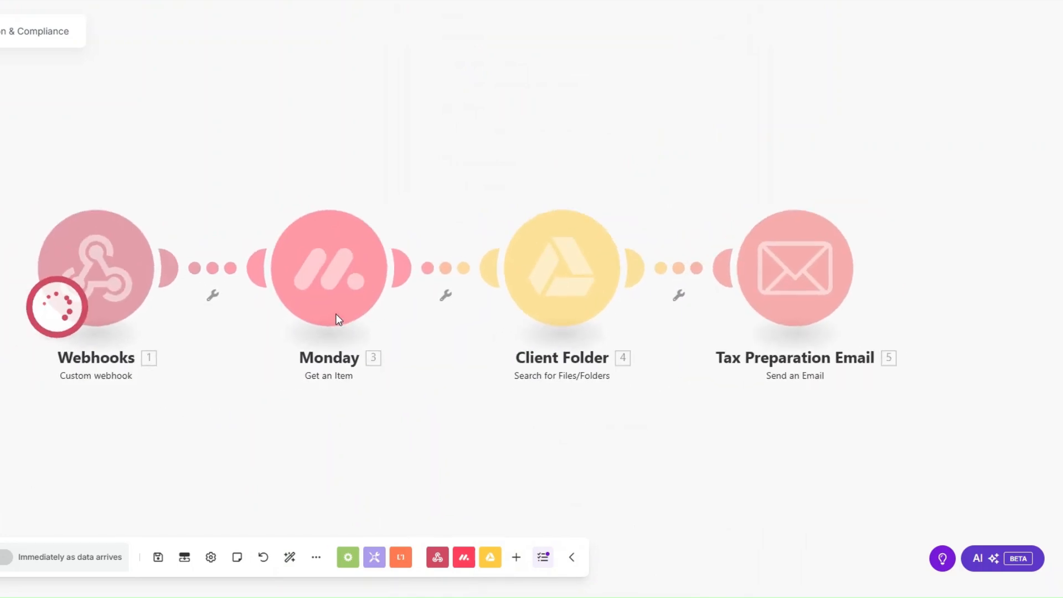
scroll(335, 313, down, 1)
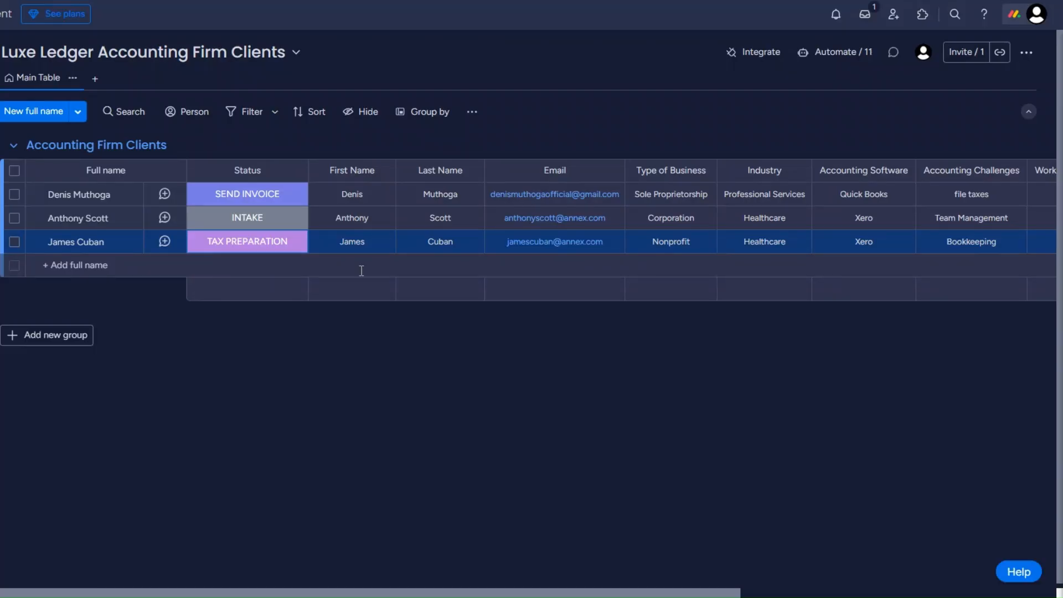
Change the first client's Status label to TAX PREPARATION on the monday.com board.
click(262, 202)
click(211, 313)
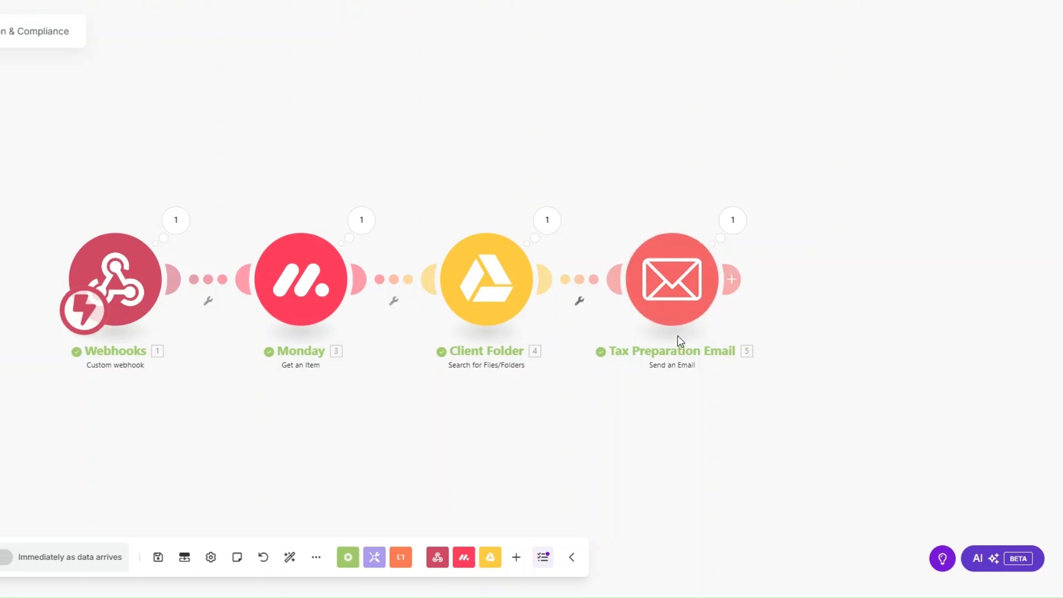
Inspect the sent email's subject, body and documents-needed checklist in the run details.
click(733, 221)
drag(838, 242, 970, 243)
click(806, 190)
drag(816, 310, 957, 397)
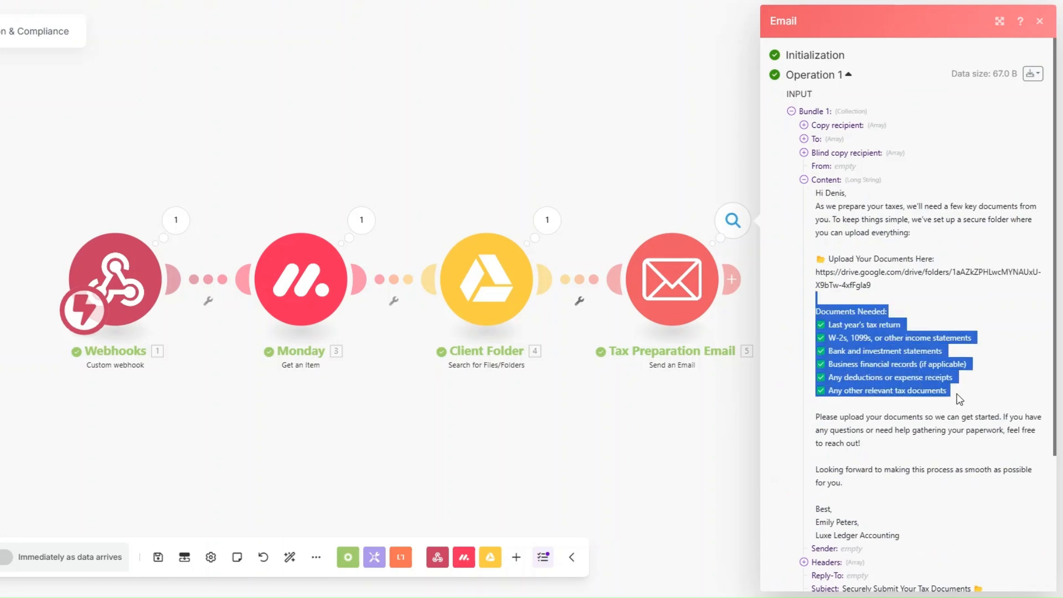
click(620, 434)
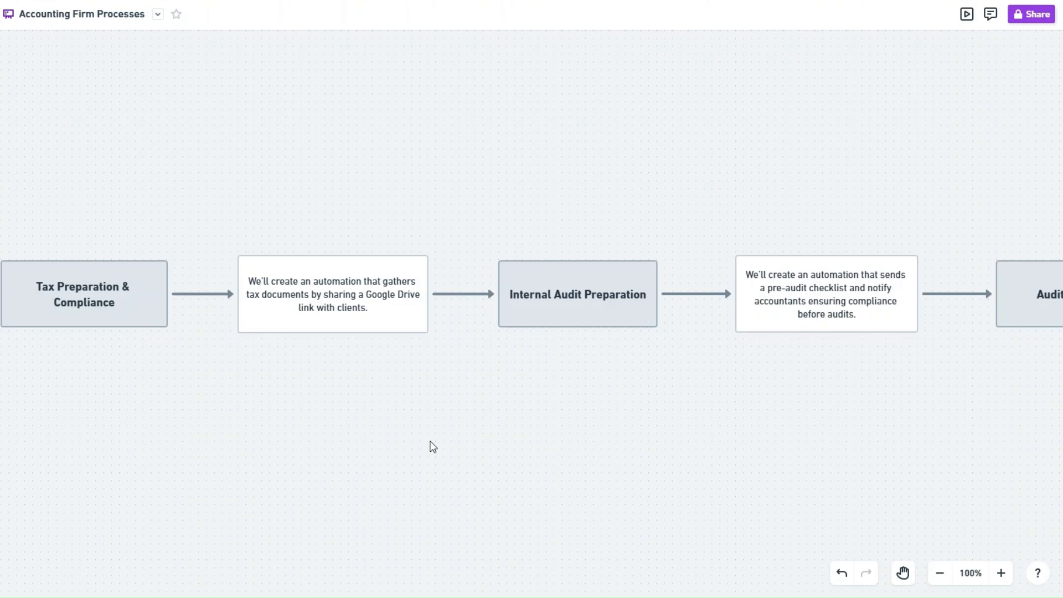
Start a new scenario whose first module is a Webhooks custom webhook trigger.
scroll(544, 392, right, 9)
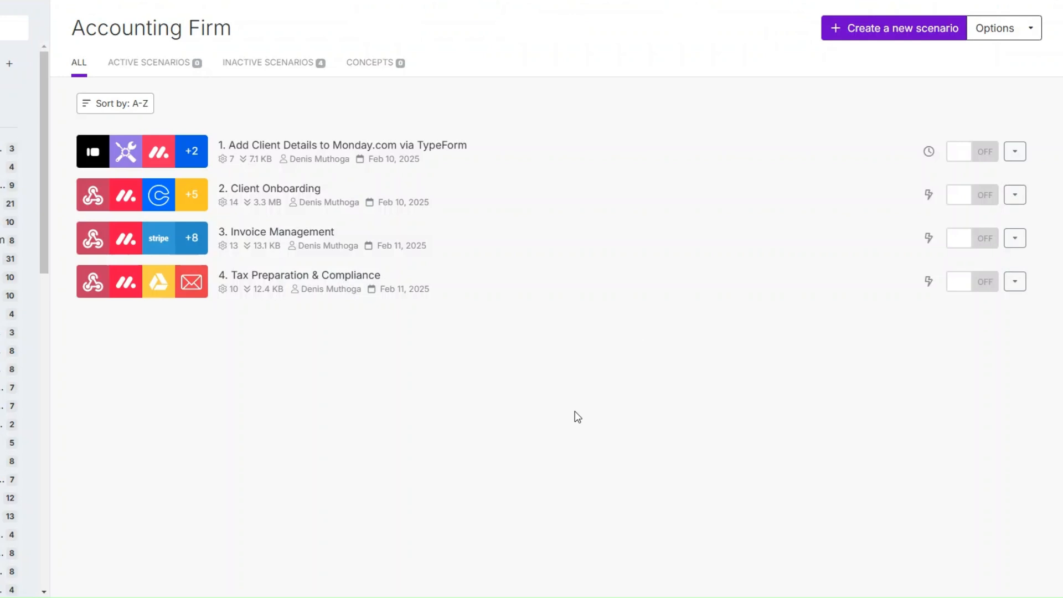
click(849, 32)
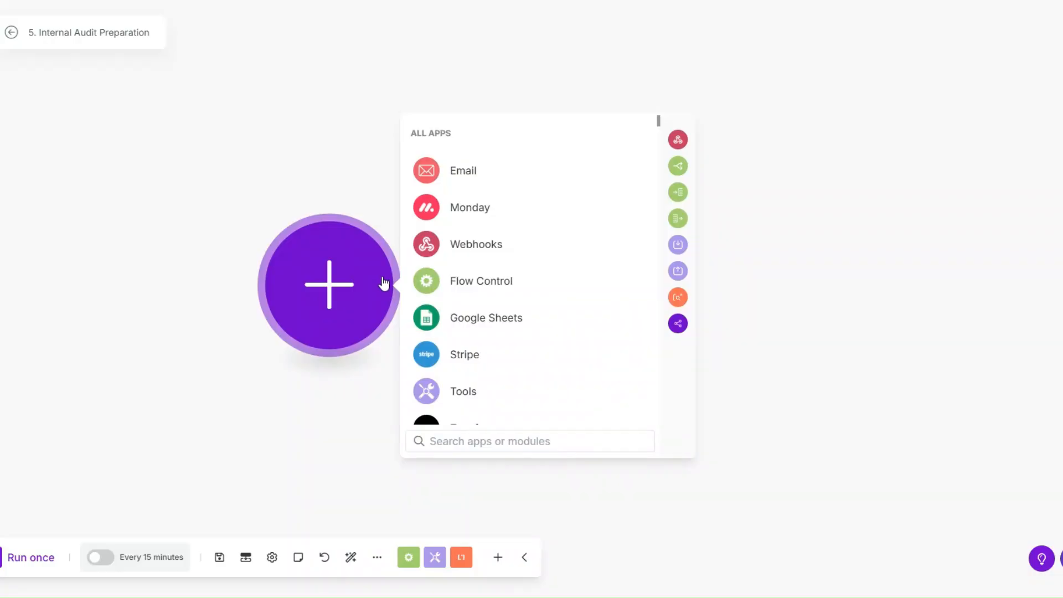
click(481, 249)
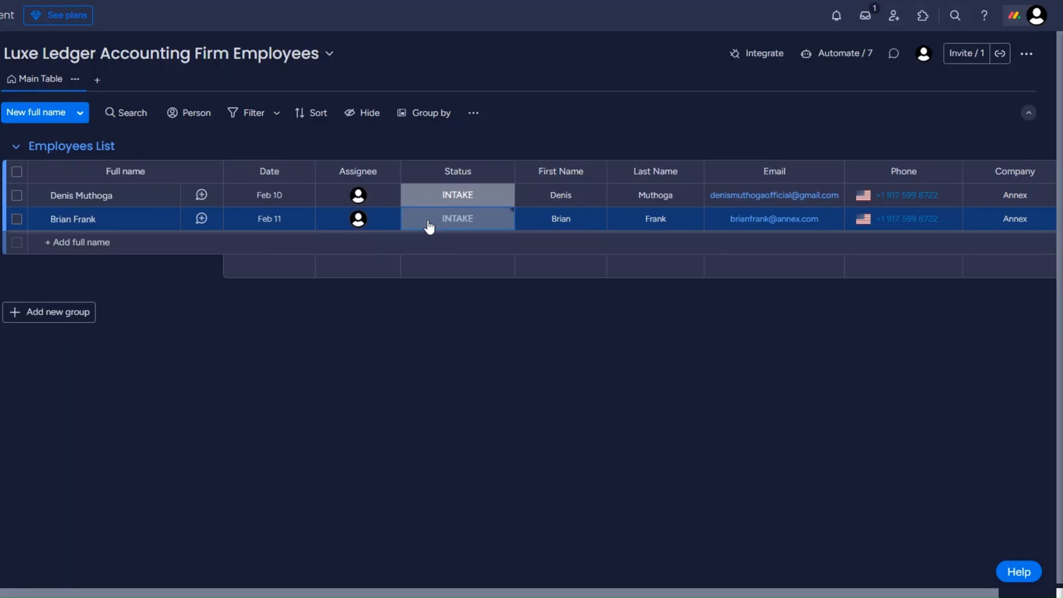
click(429, 226)
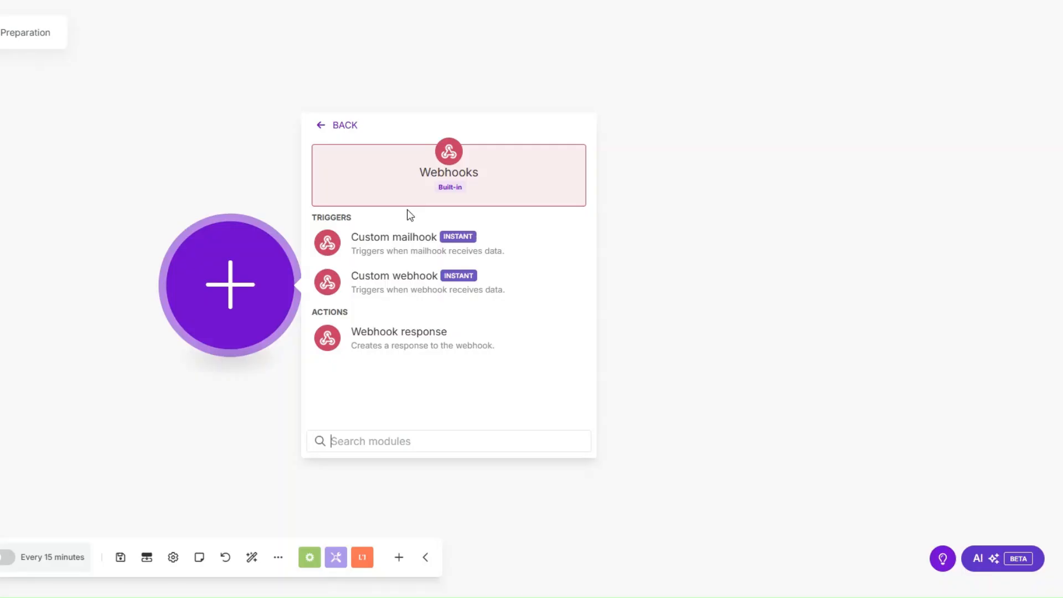
key(Escape)
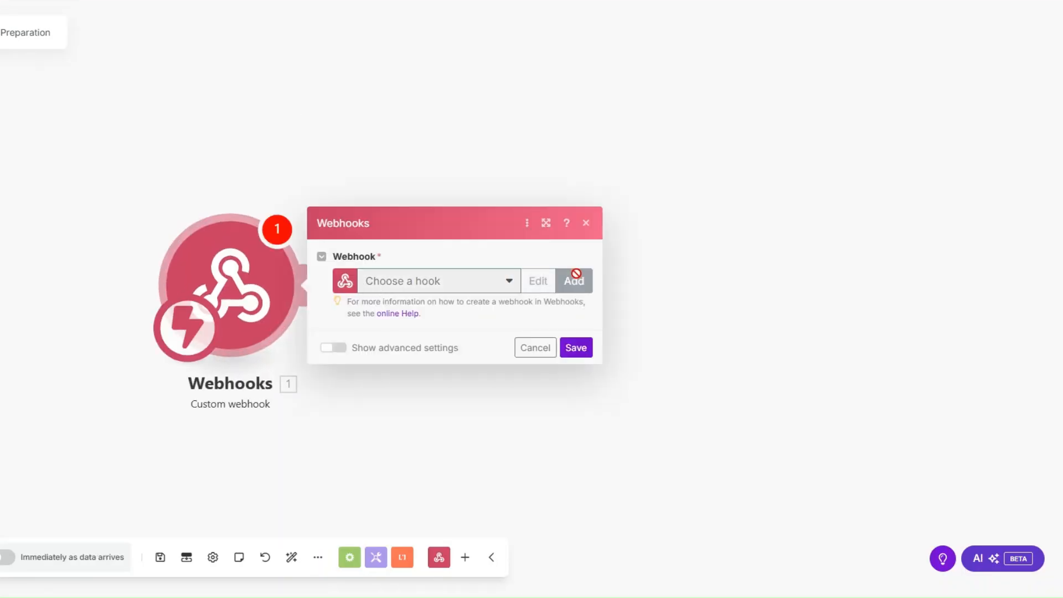
Add a new webhook named 'Internal Audit Preparation' and save the trigger settings.
click(575, 277)
drag(744, 228, 578, 240)
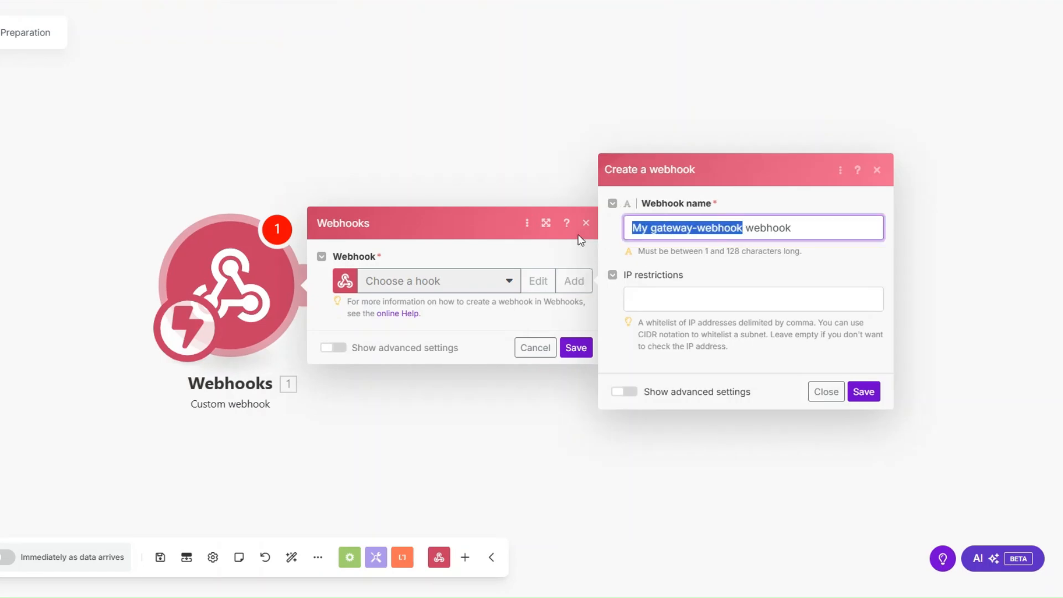
text(Internal Audit Preparation)
click(865, 393)
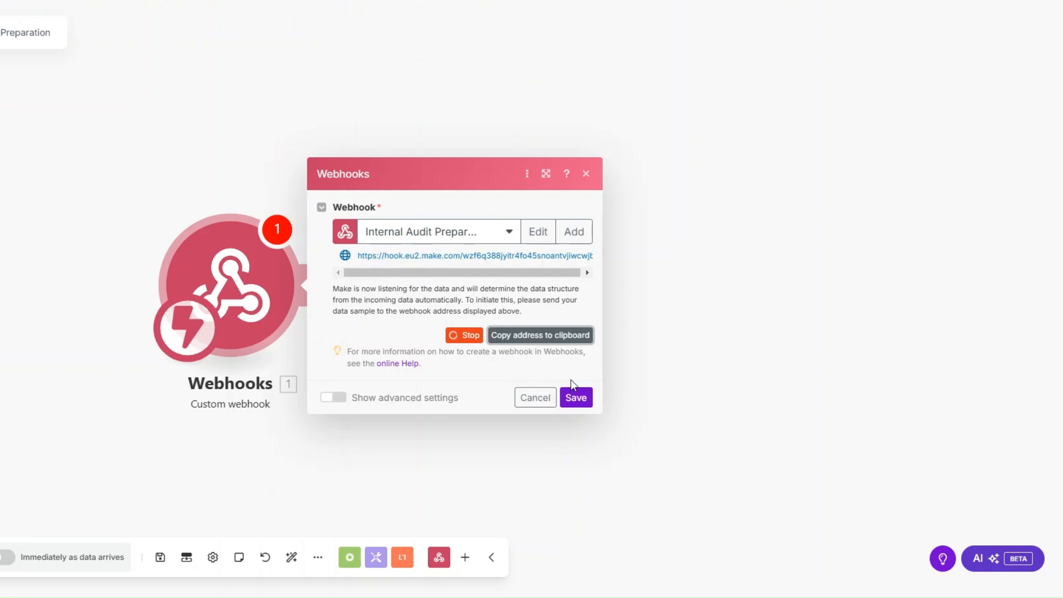
click(576, 397)
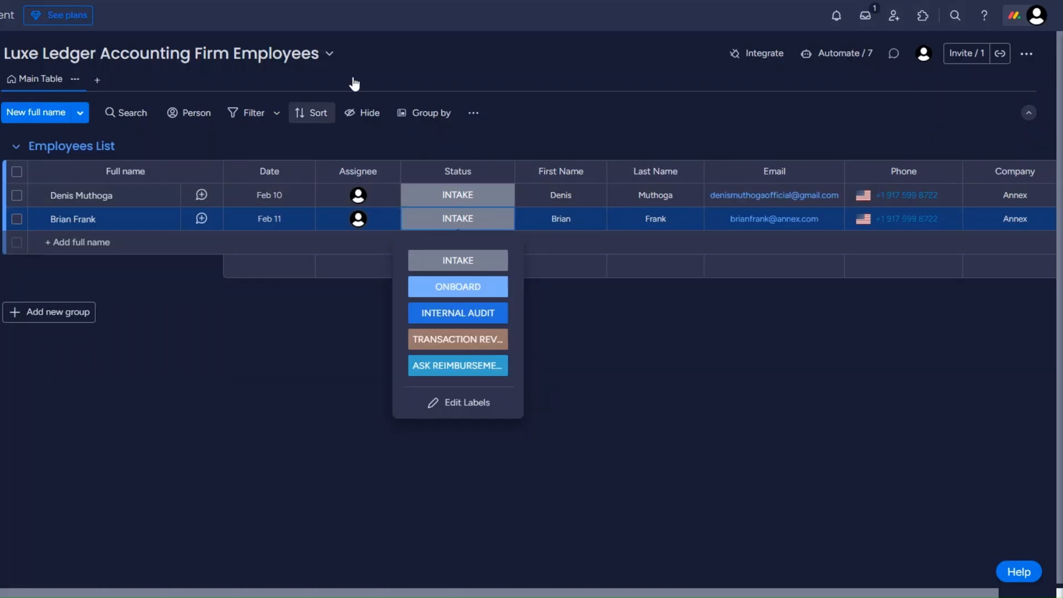
Apply monday.com's status-change webhook template and submit the pasted Make webhook URL.
click(733, 56)
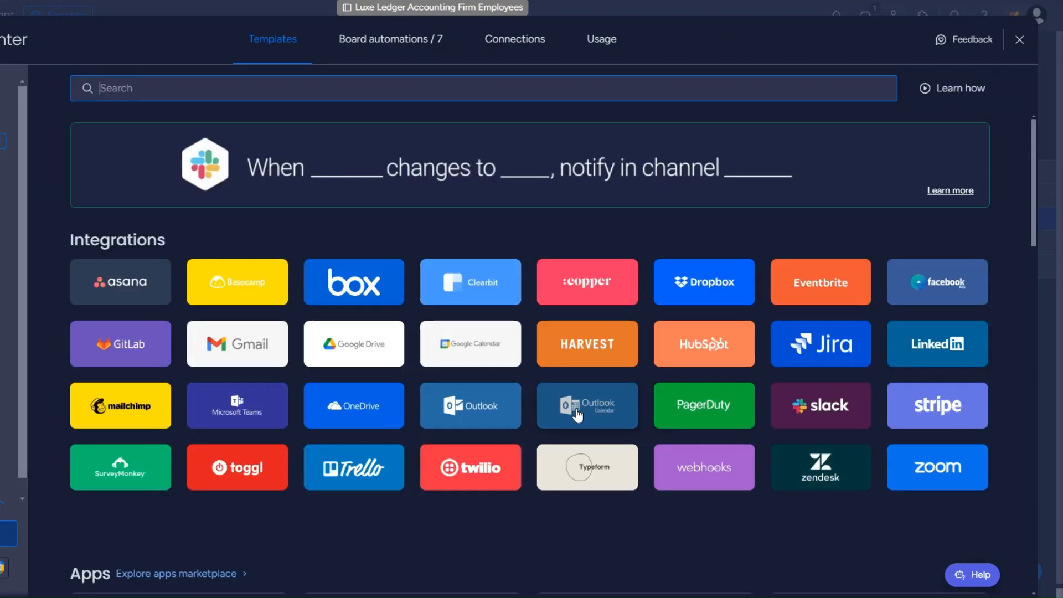
click(706, 480)
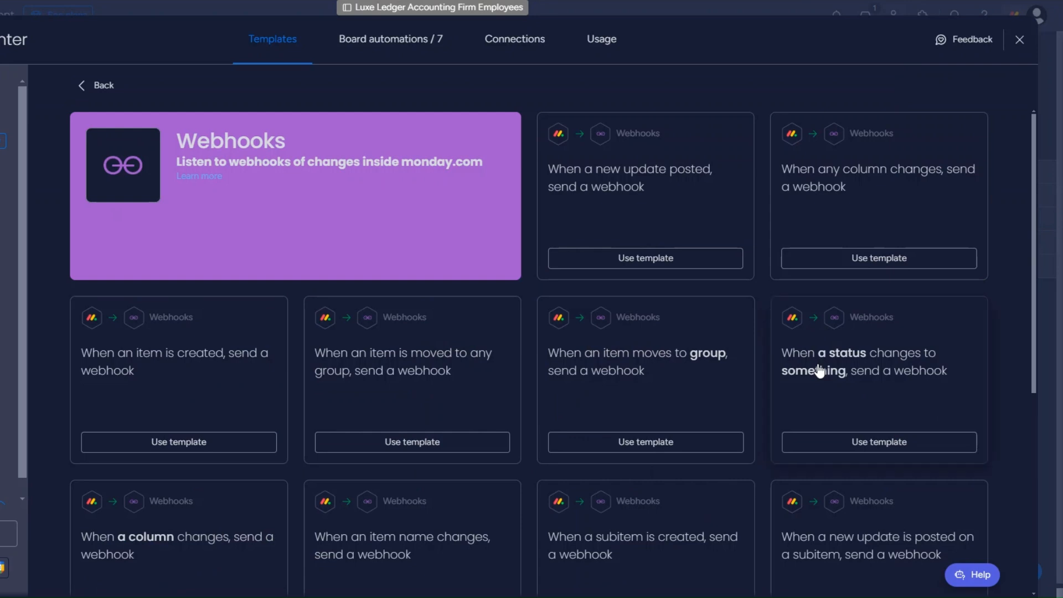
click(865, 442)
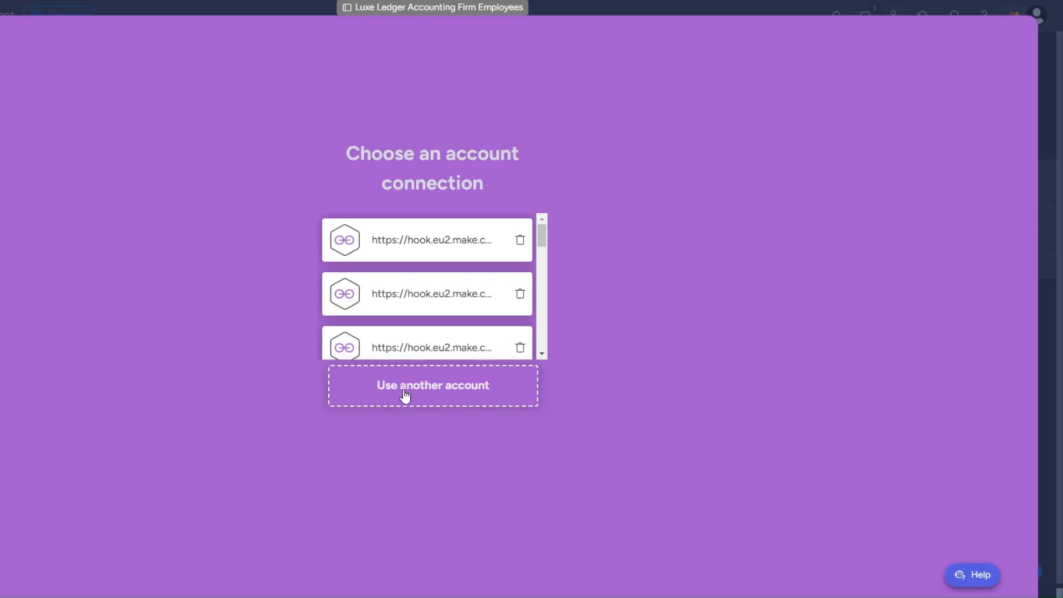
click(404, 396)
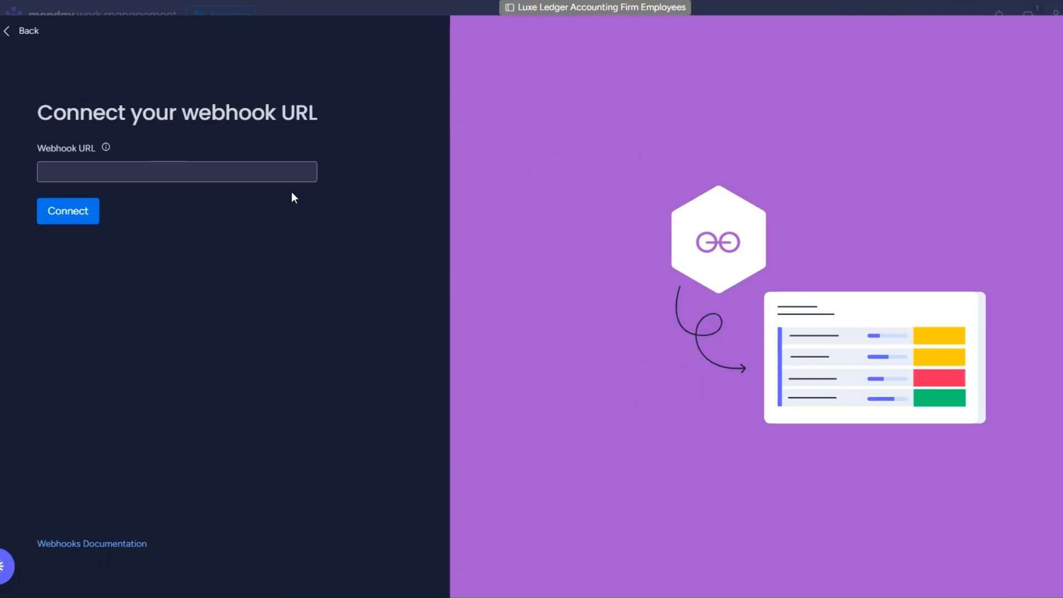
click(227, 166)
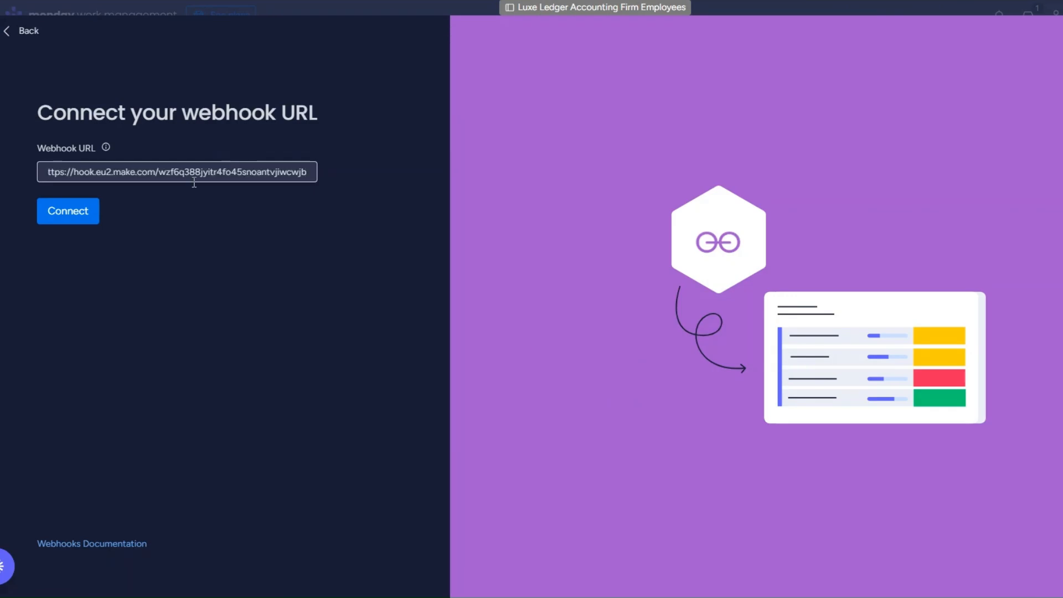
click(74, 218)
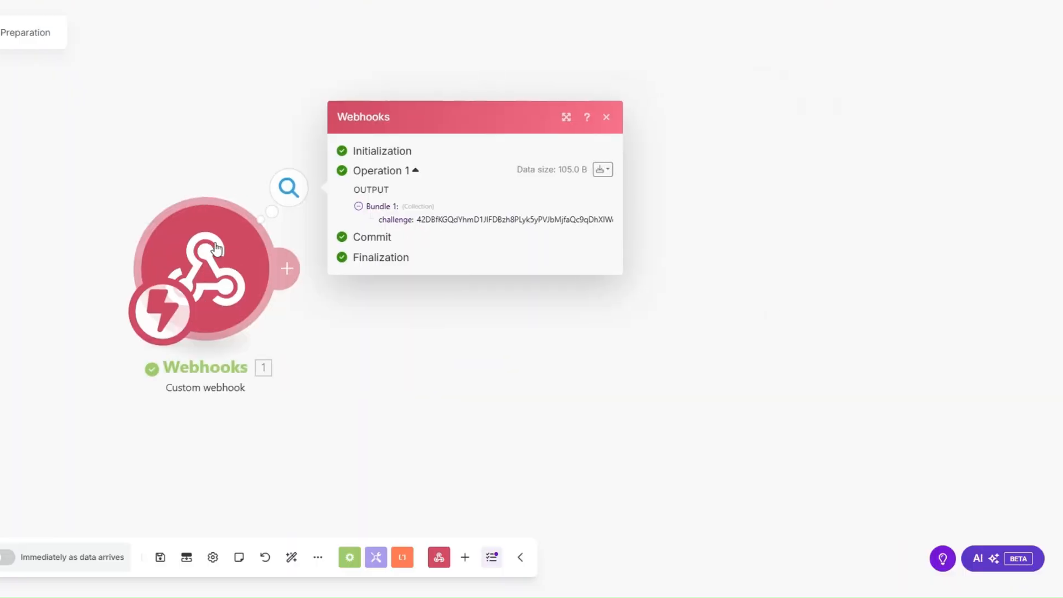
Add a Webhook response module whose body echoes the received challenge value, and save it.
click(288, 268)
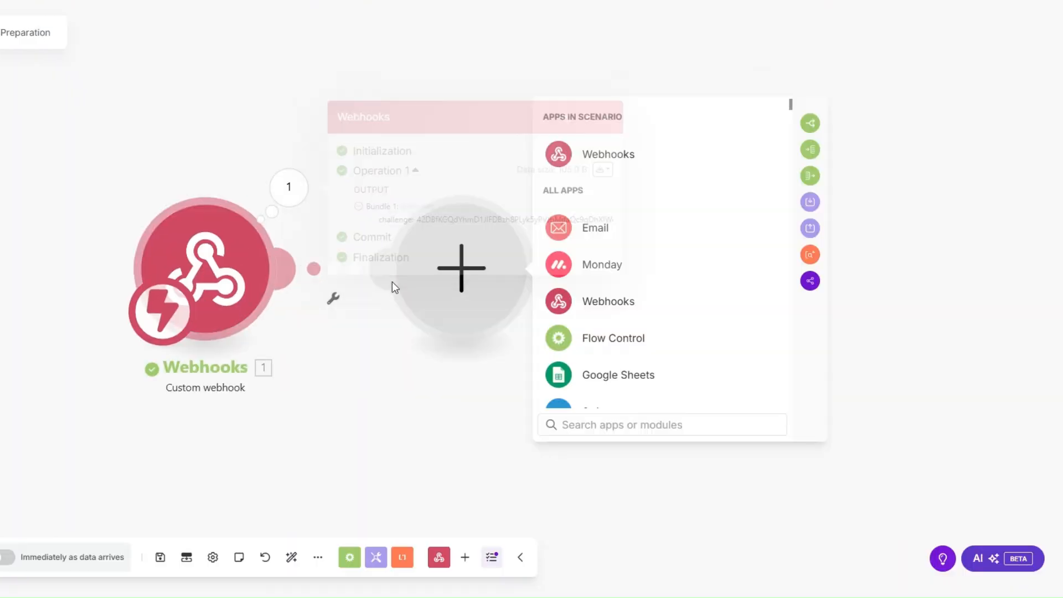
click(590, 152)
click(625, 235)
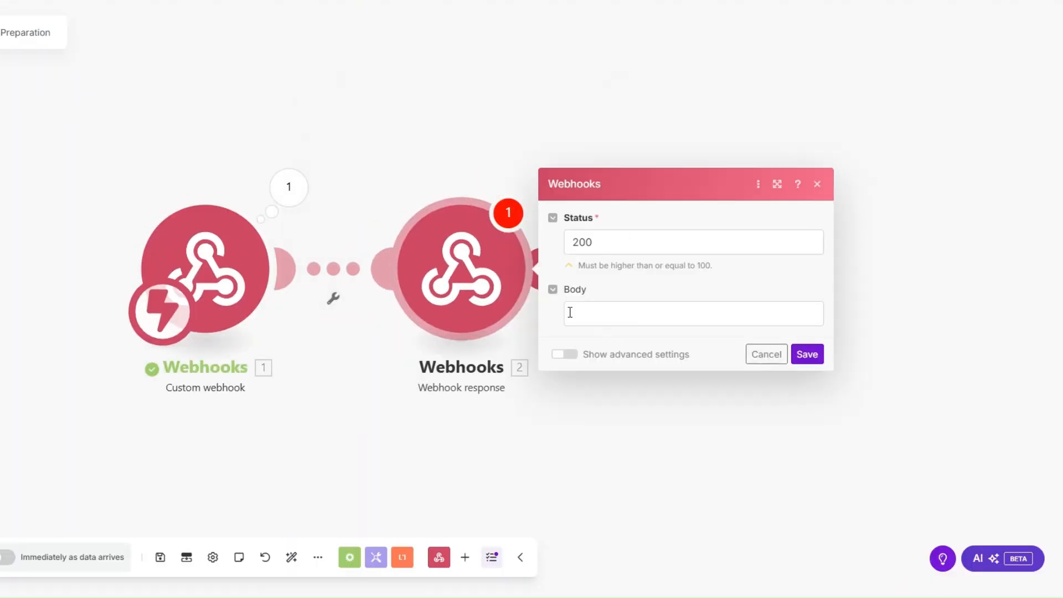
click(571, 313)
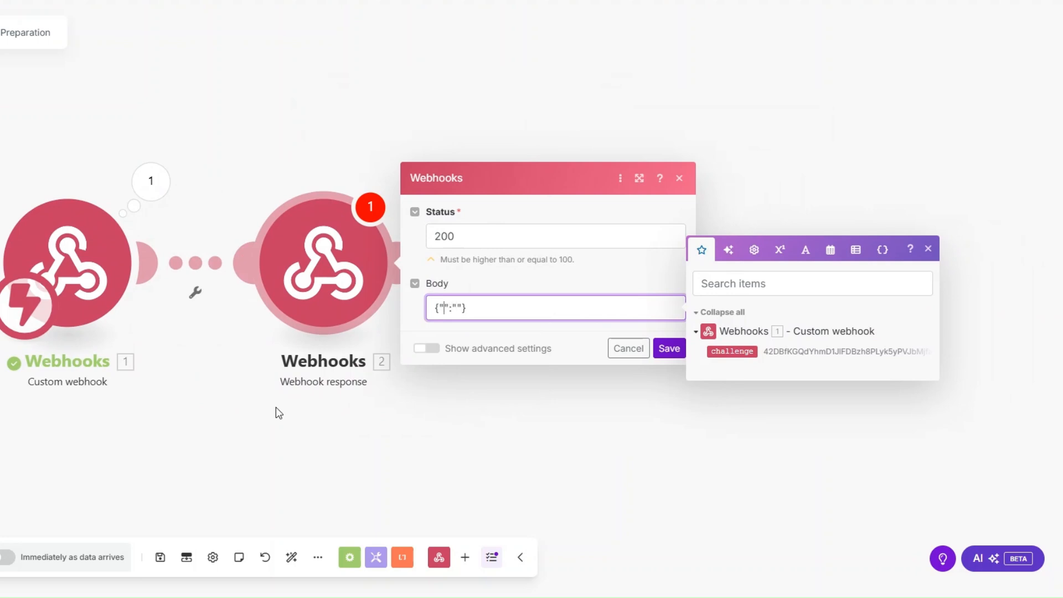
text(challenge)
key(Right)
click(754, 349)
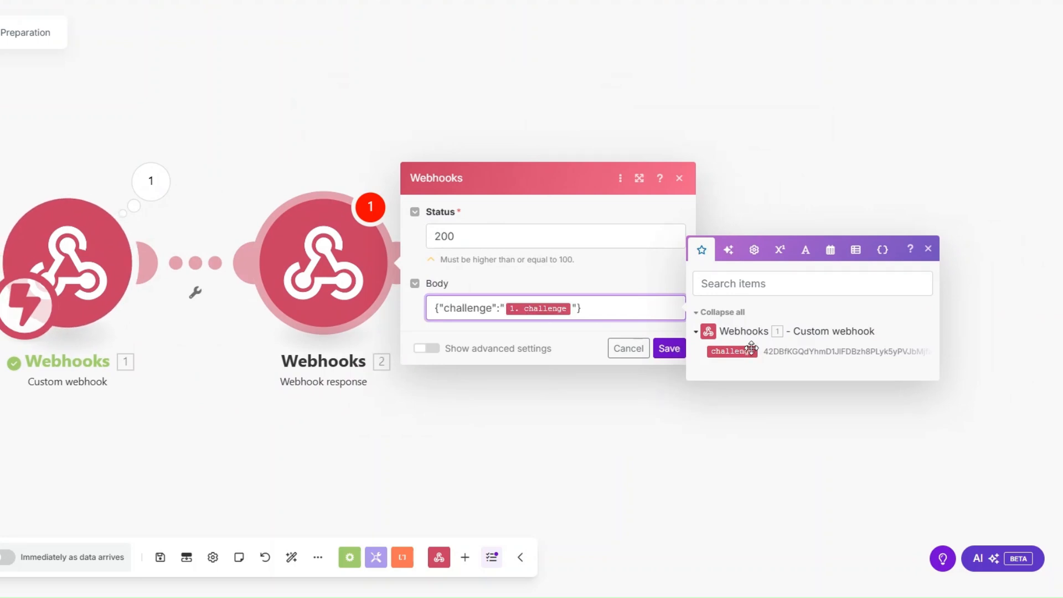
click(372, 462)
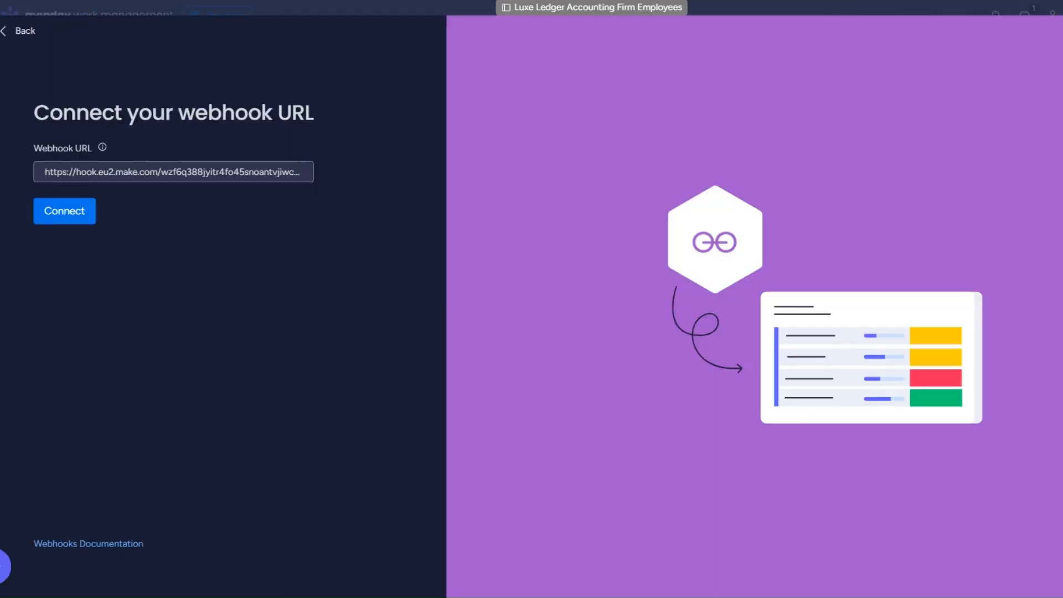
Retry the webhook connection and remove the Webhook response module from the scenario.
click(66, 219)
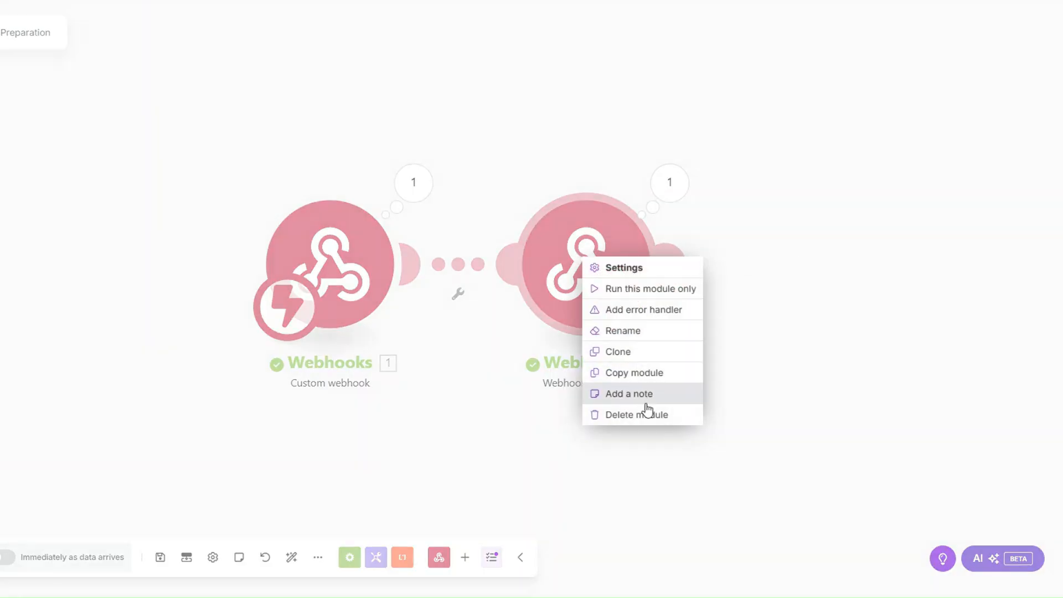
click(640, 413)
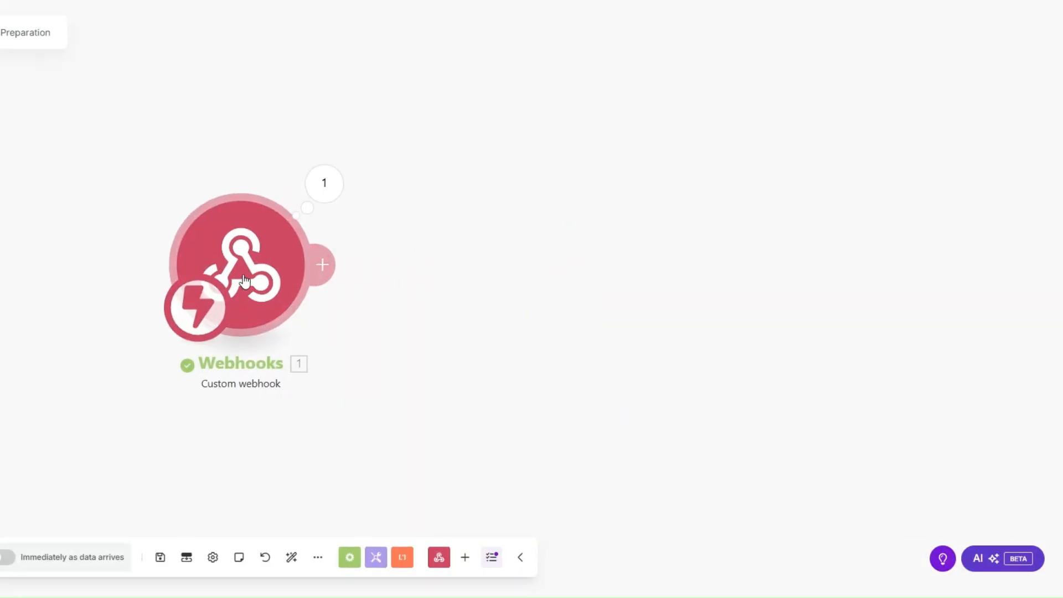
drag(244, 276, 209, 277)
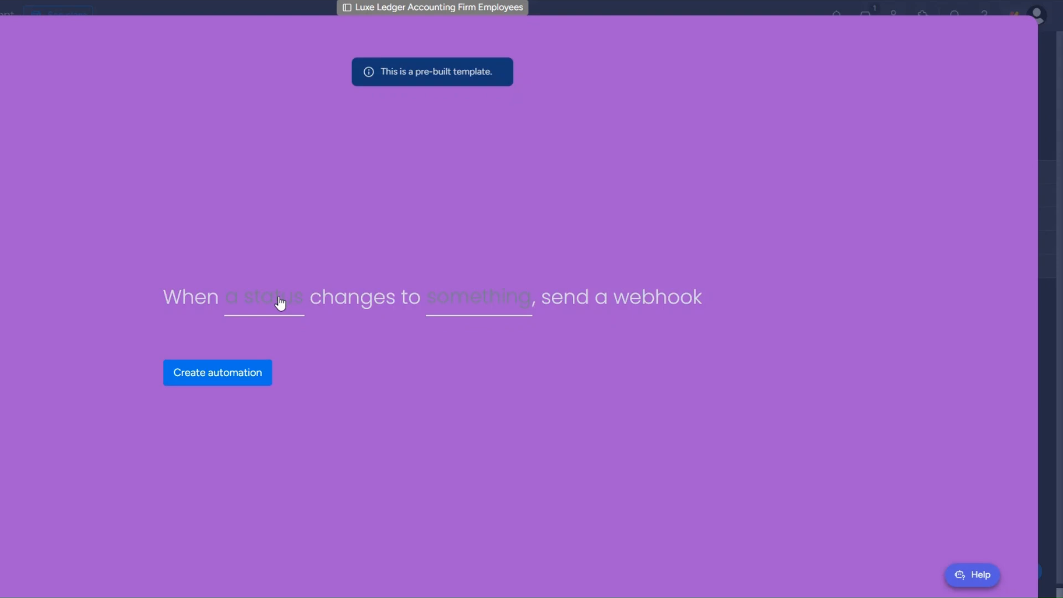
Create the monday.com automation that fires when Status changes to INTERNAL AUDIT.
click(281, 303)
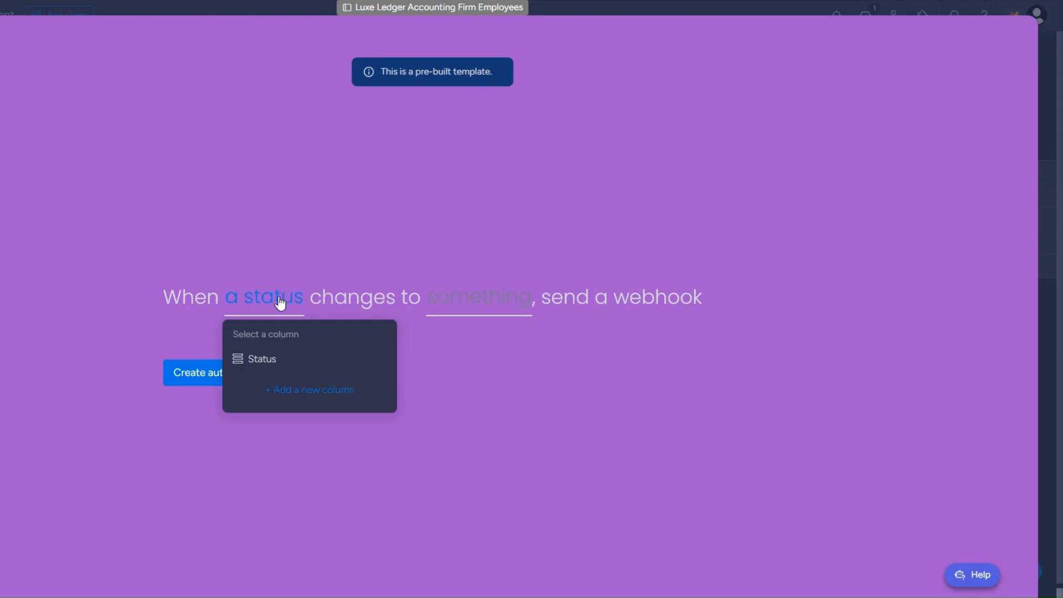
click(271, 359)
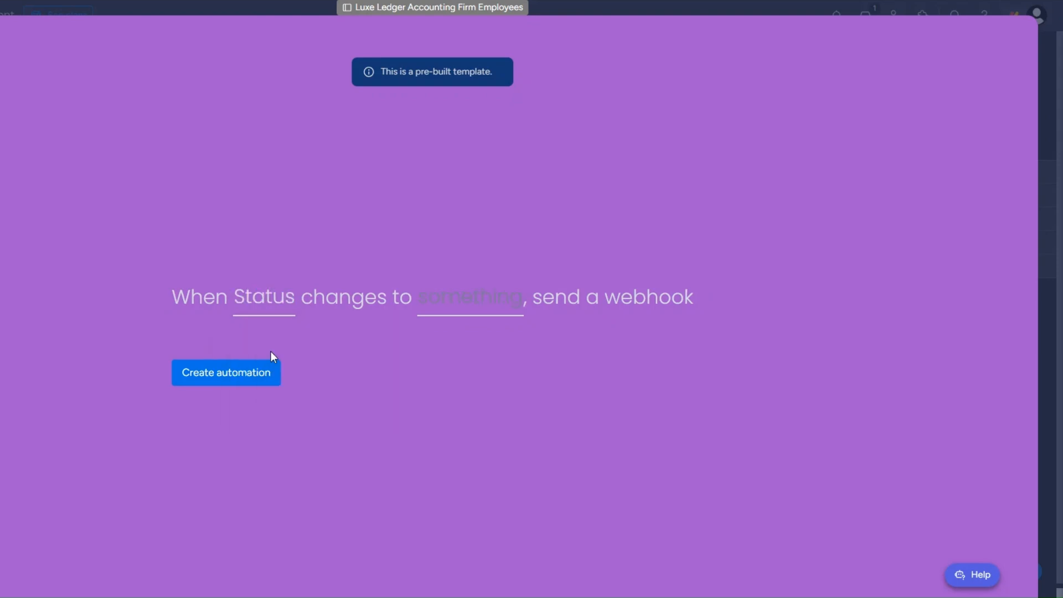
click(461, 308)
click(477, 429)
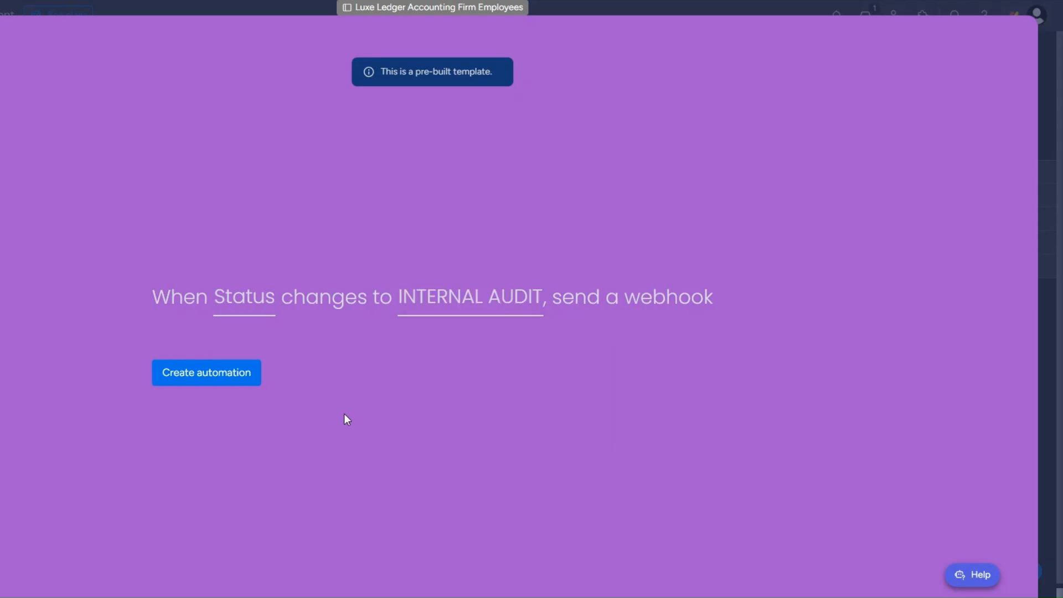
click(219, 375)
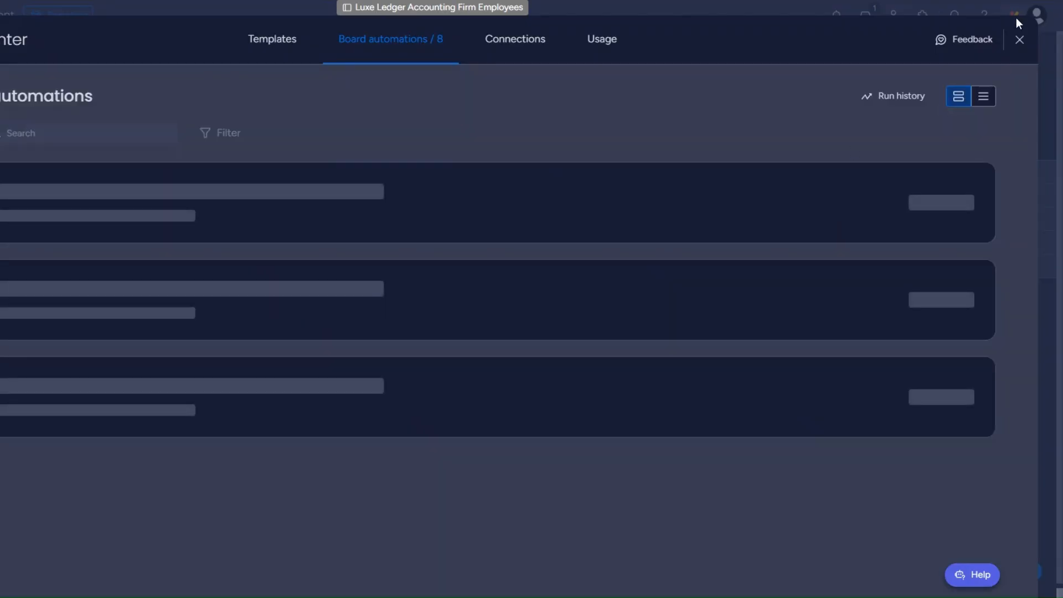
Set the second employee's Status to INTERNAL AUDIT and view the webhook's captured data.
click(1020, 37)
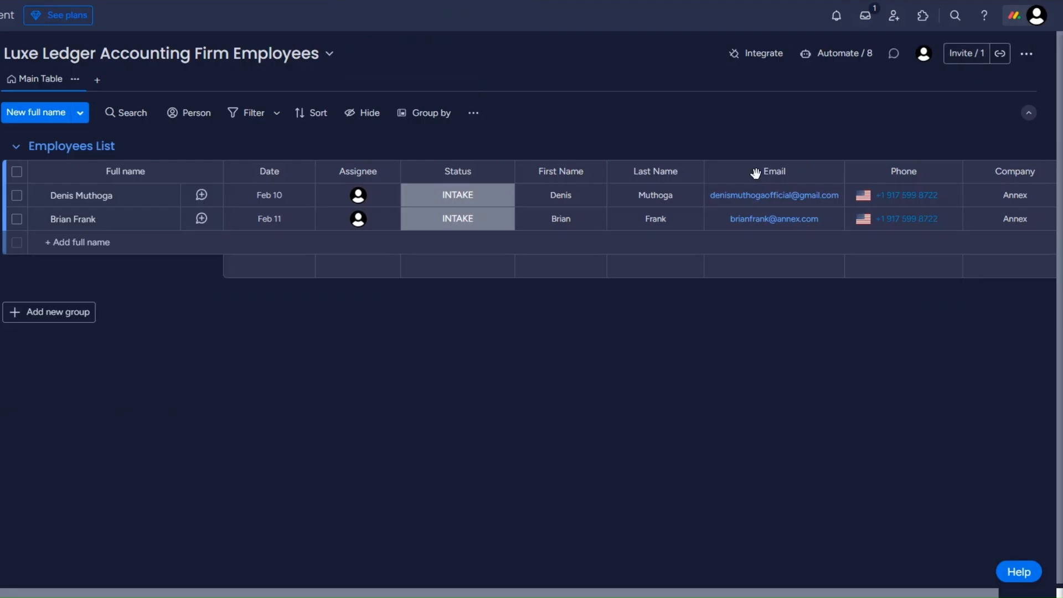
click(458, 224)
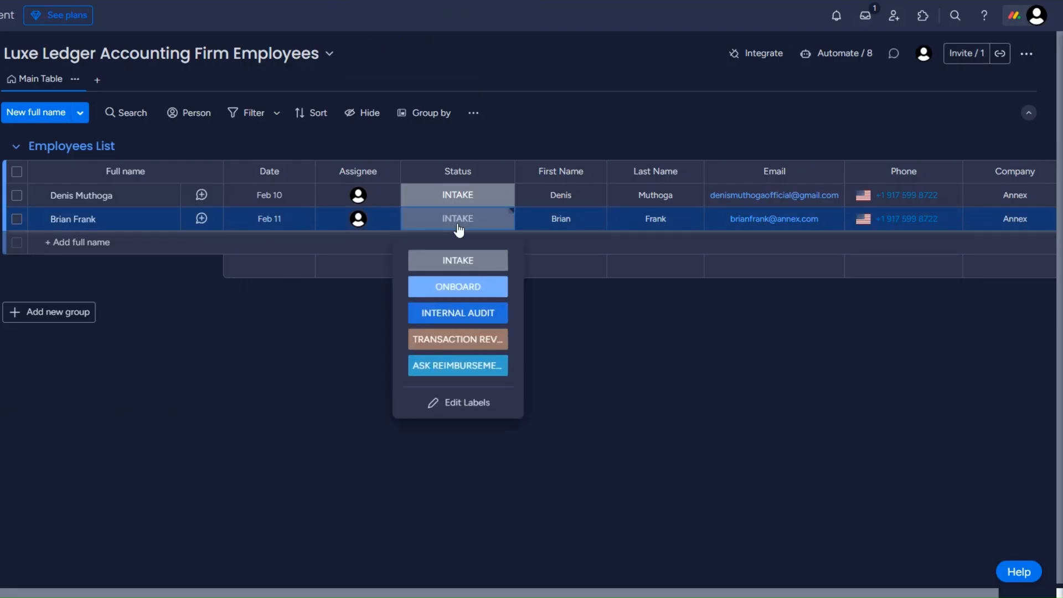
click(464, 321)
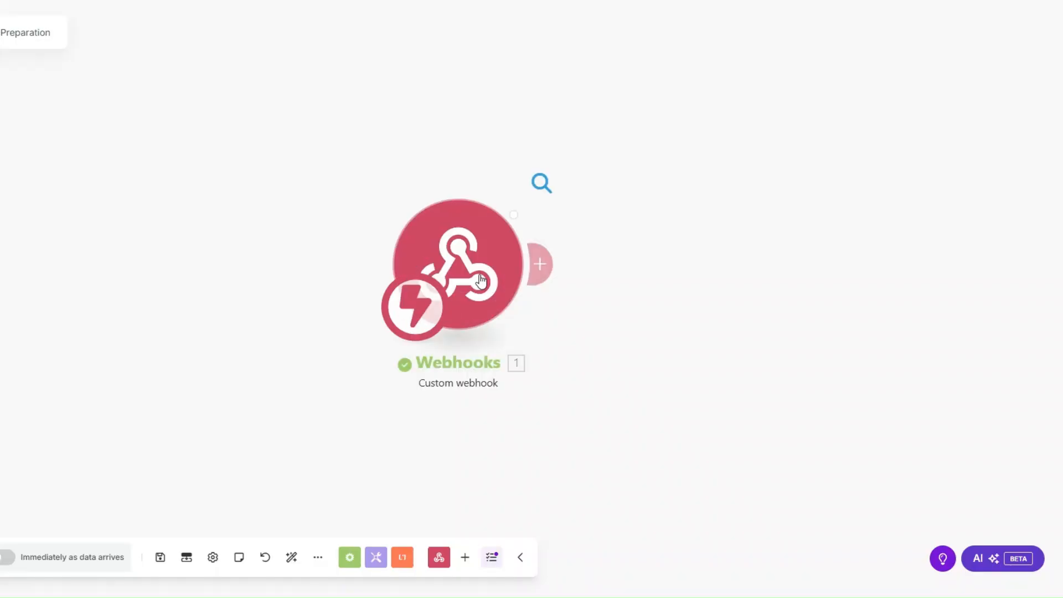
click(541, 183)
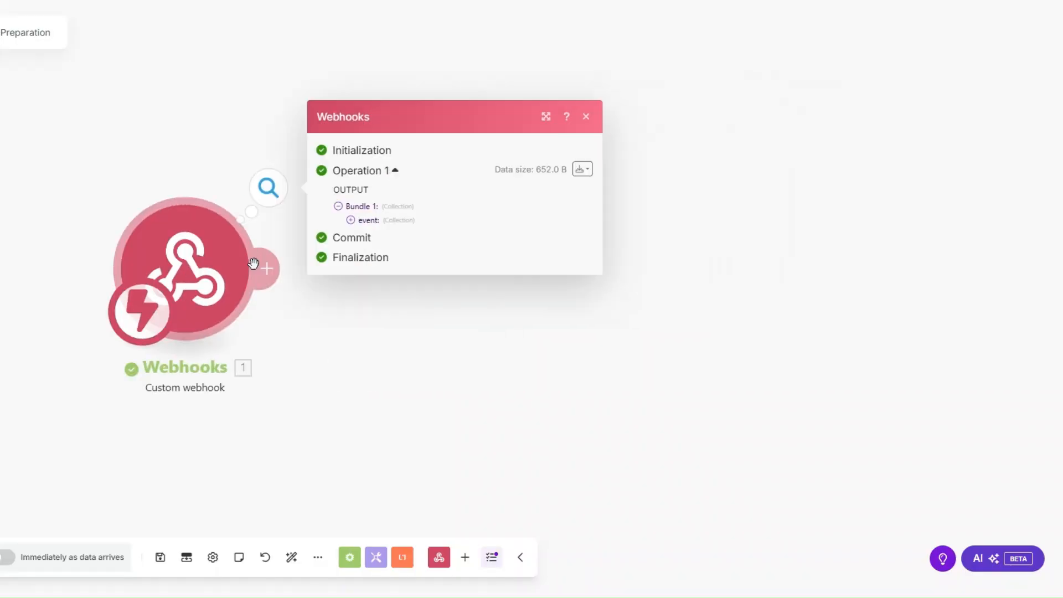
click(350, 221)
drag(414, 271, 482, 273)
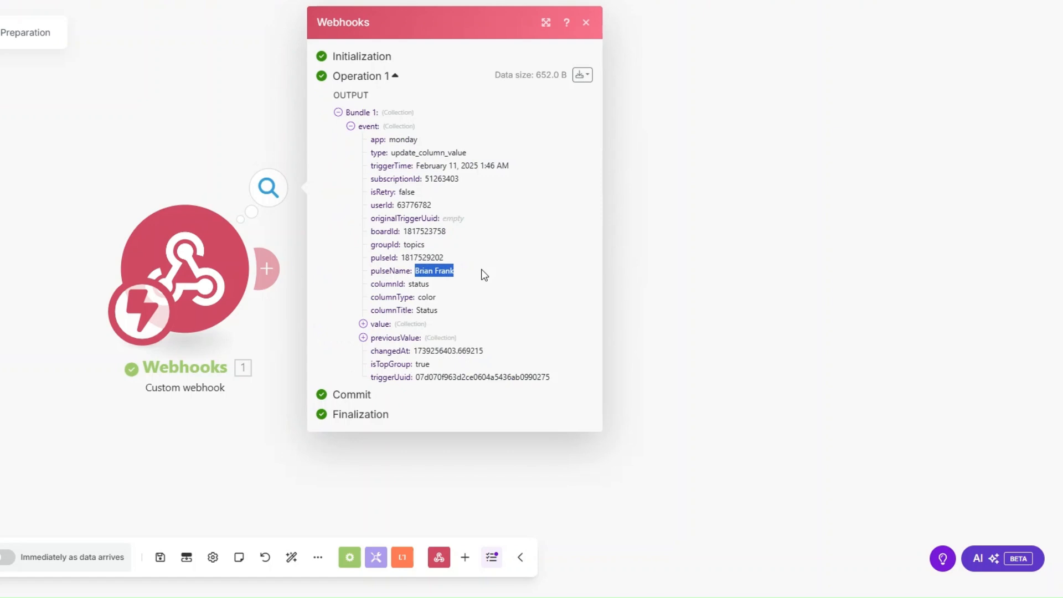
drag(403, 258, 488, 264)
key(ctrl+c)
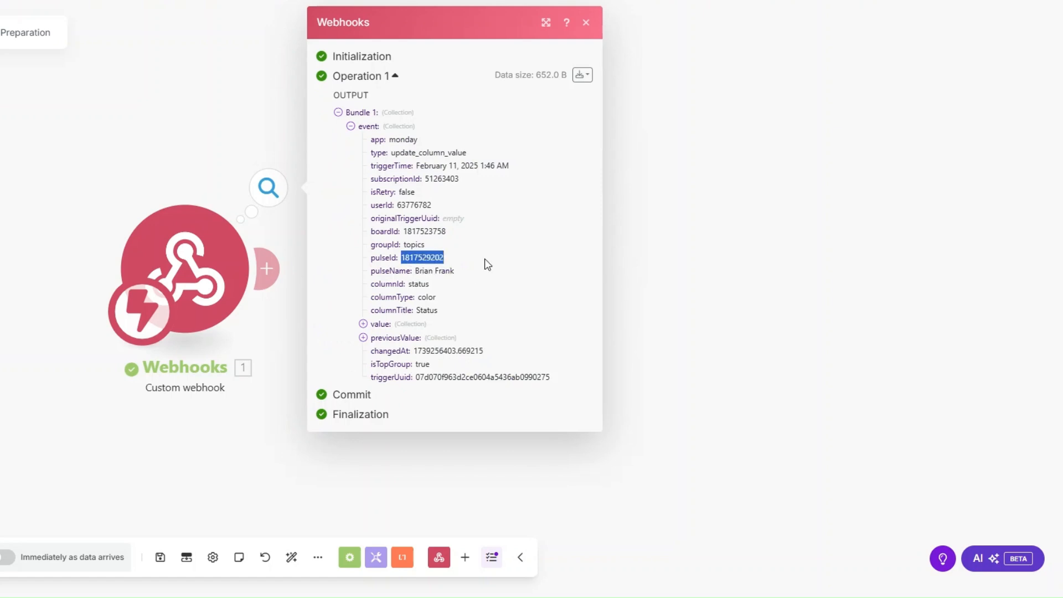
click(299, 289)
Add a Monday 'Get an Item' module after the webhook.
click(270, 273)
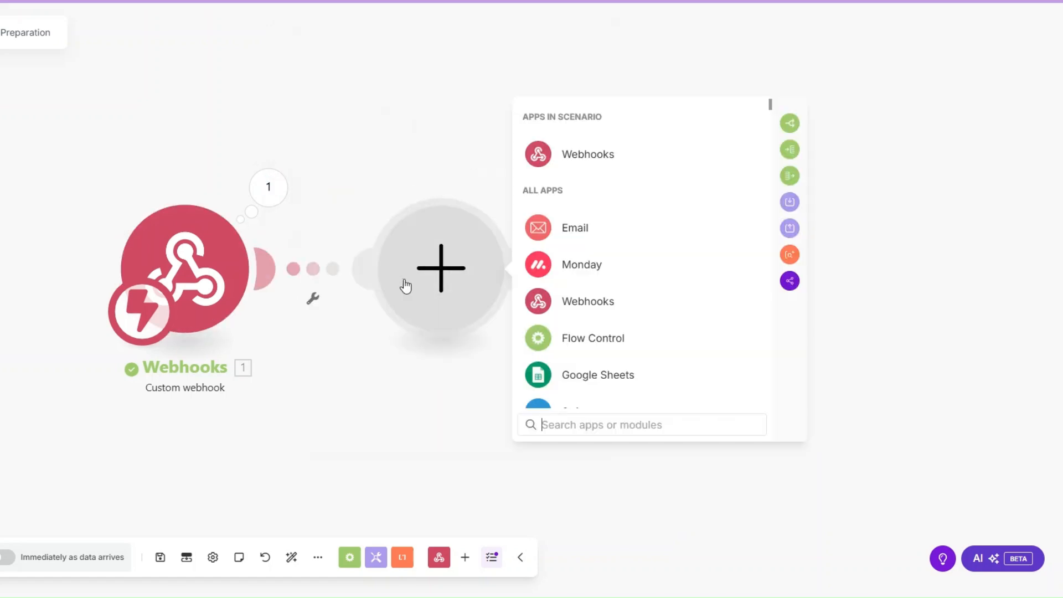
click(570, 267)
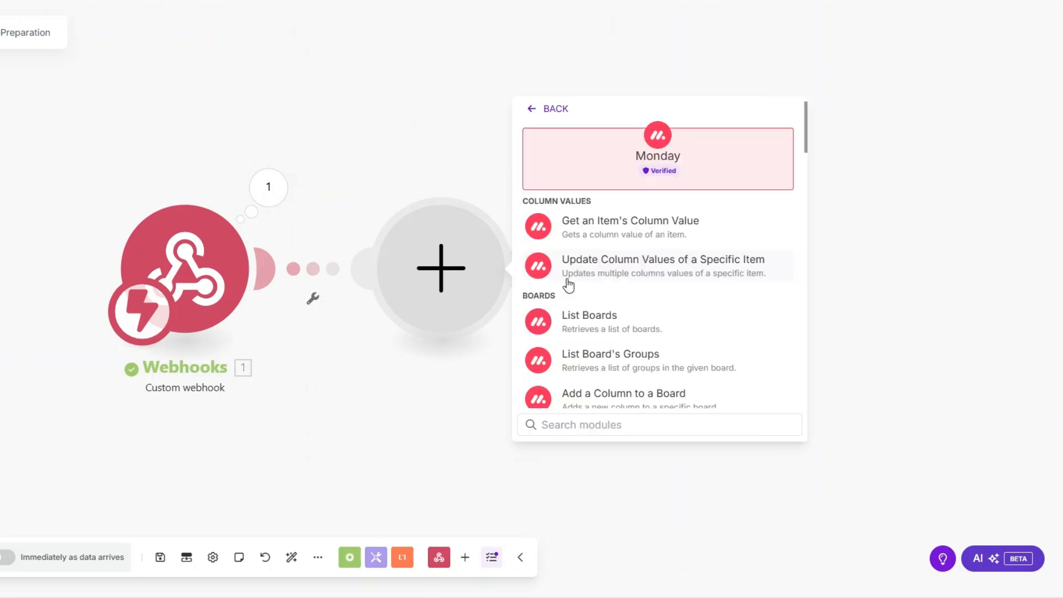
click(563, 424)
text(get an)
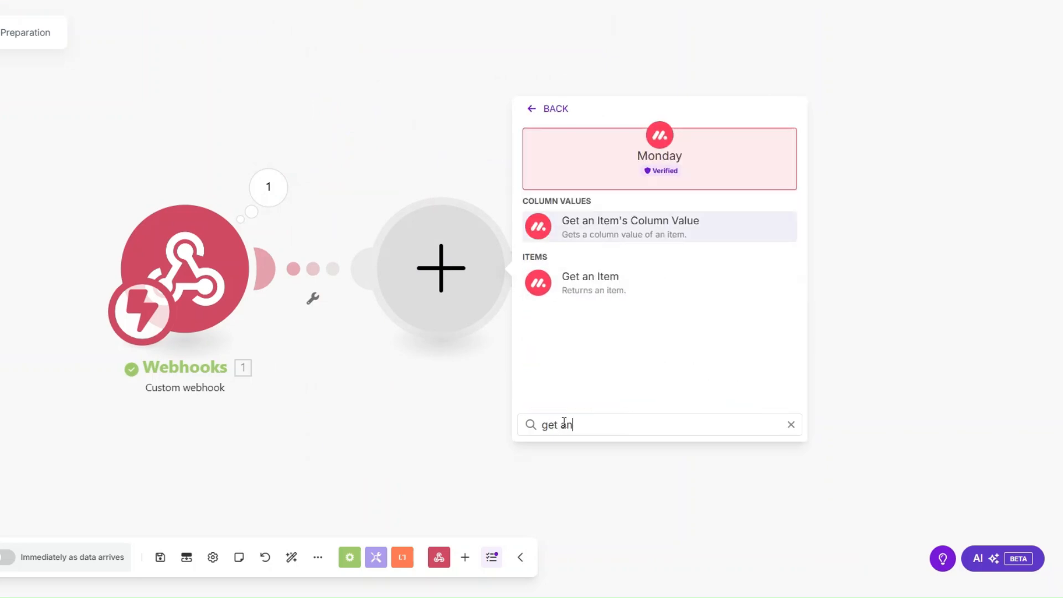
click(598, 279)
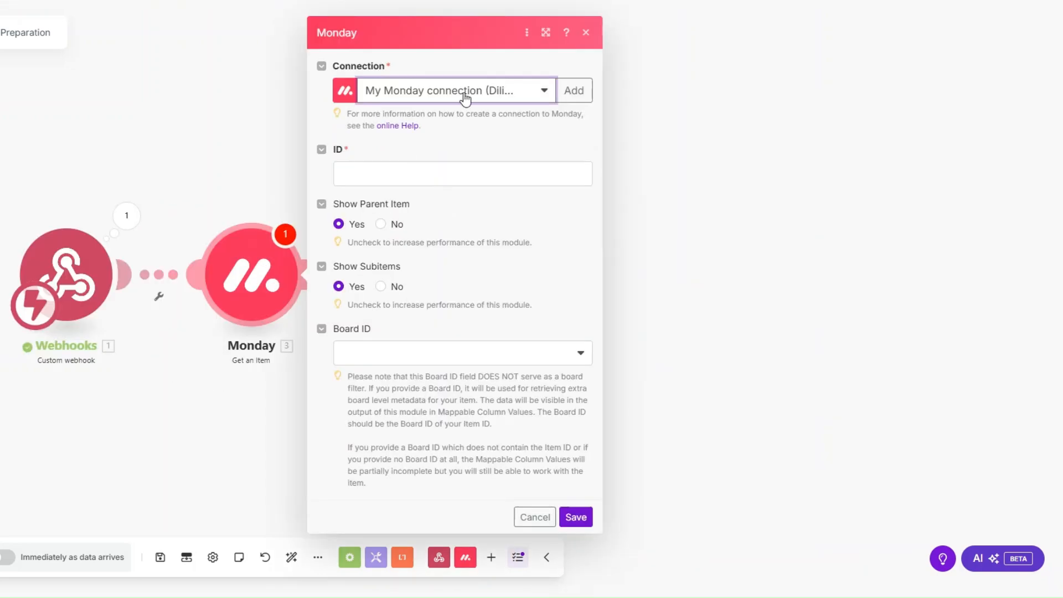
Map pulseId into ID, choose the Luxe Ledger Accounting Firm Employees board, and save.
click(462, 173)
click(647, 257)
click(453, 357)
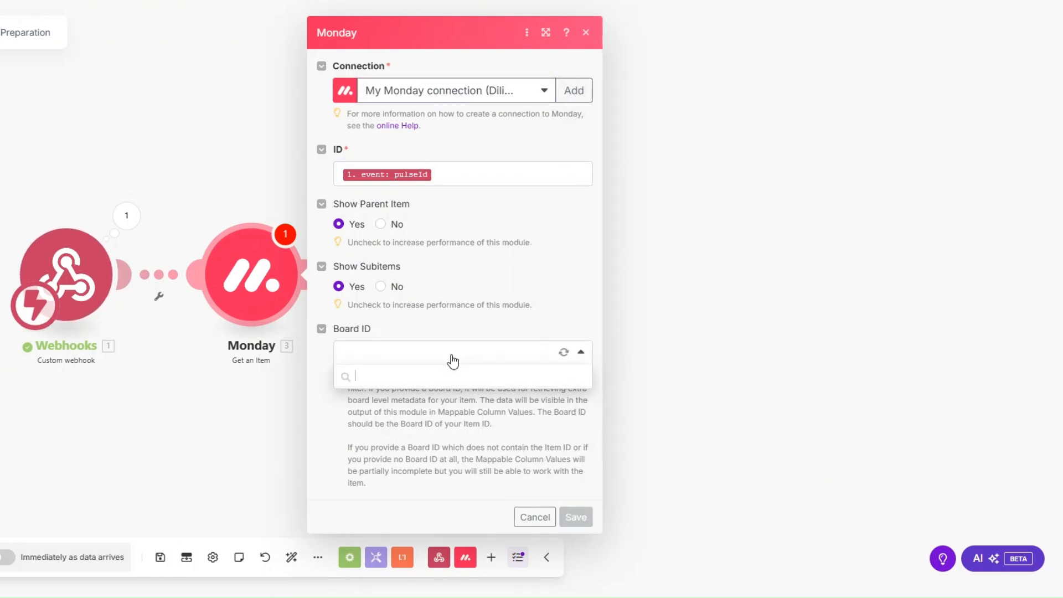
scroll(491, 556, down, 1)
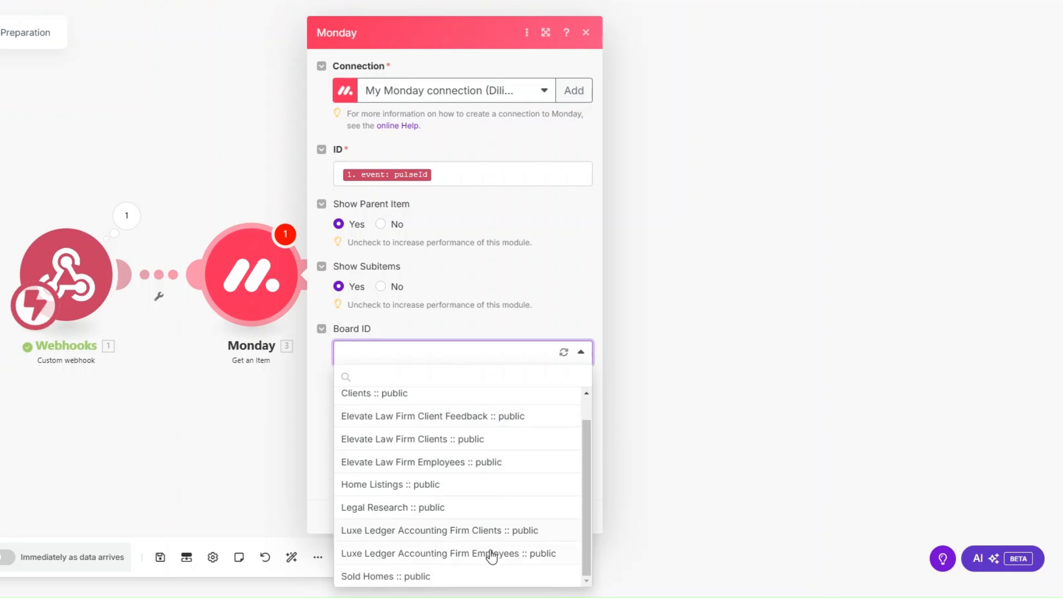
click(492, 553)
click(574, 515)
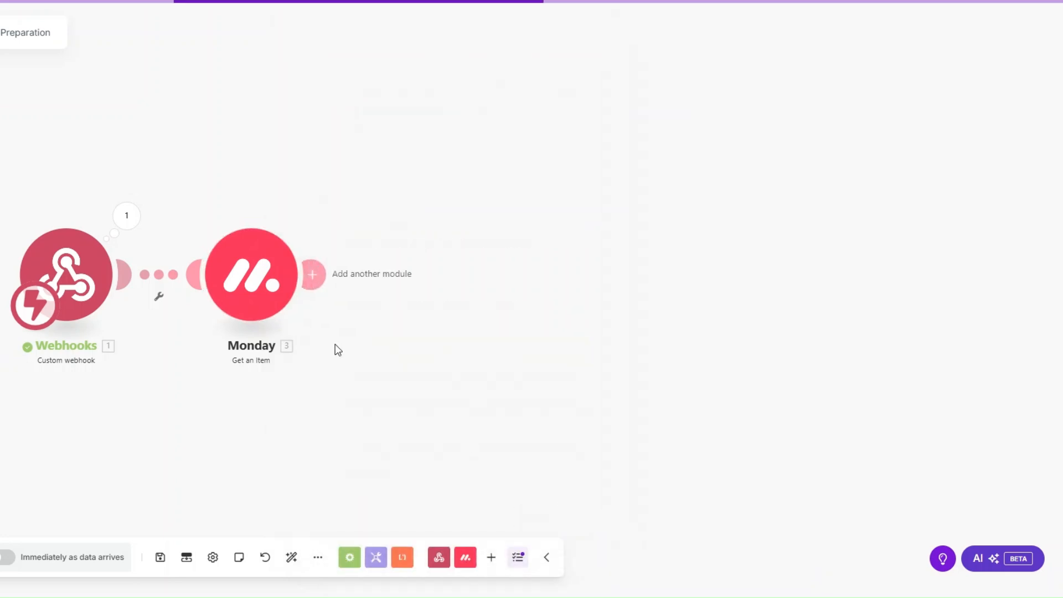
right_click(268, 314)
click(297, 327)
click(394, 344)
key(ctrl+v)
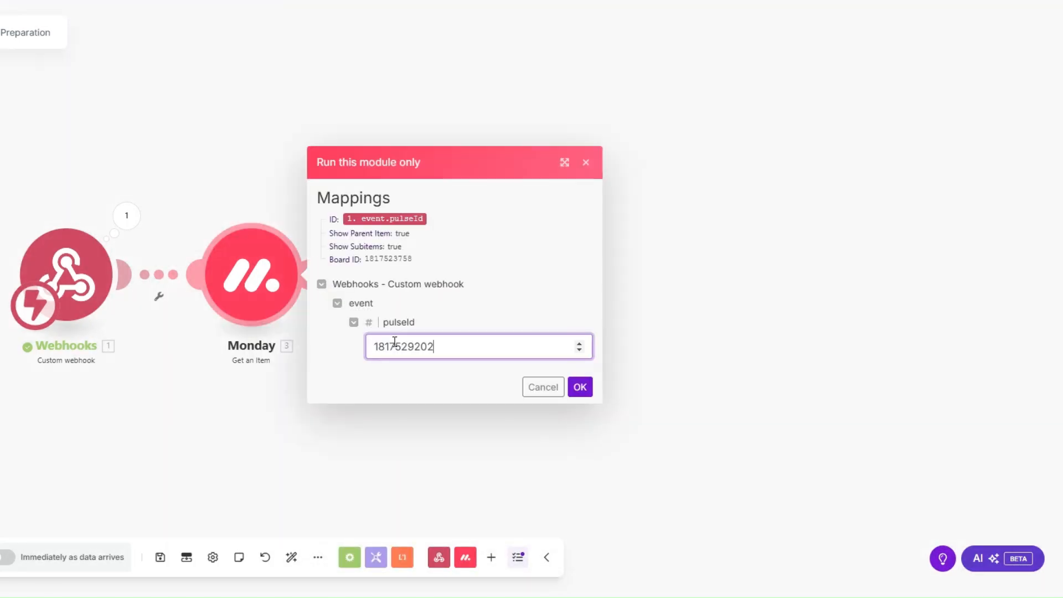
click(579, 386)
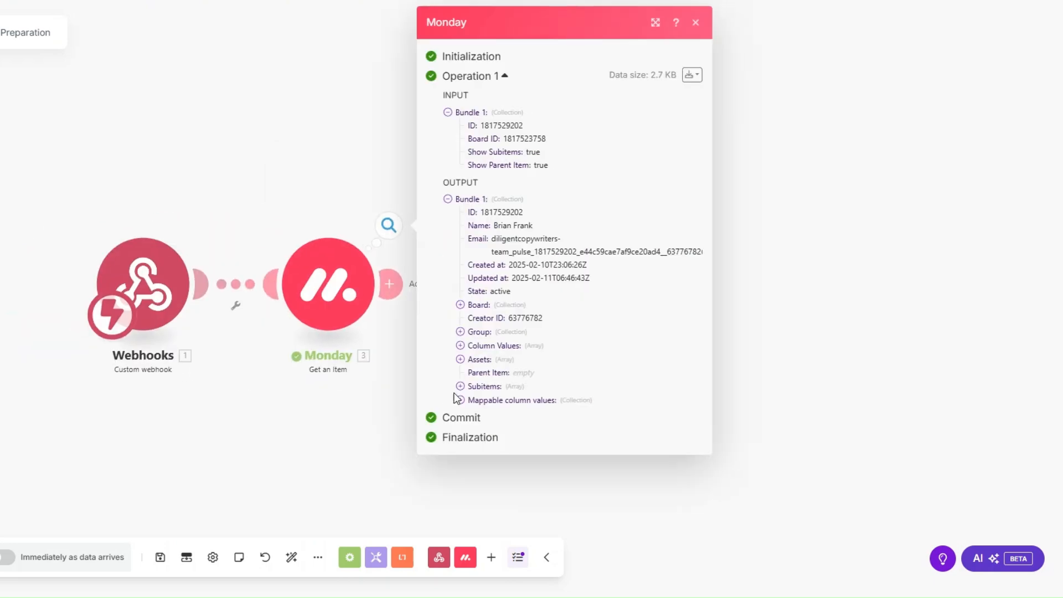
click(460, 400)
click(472, 481)
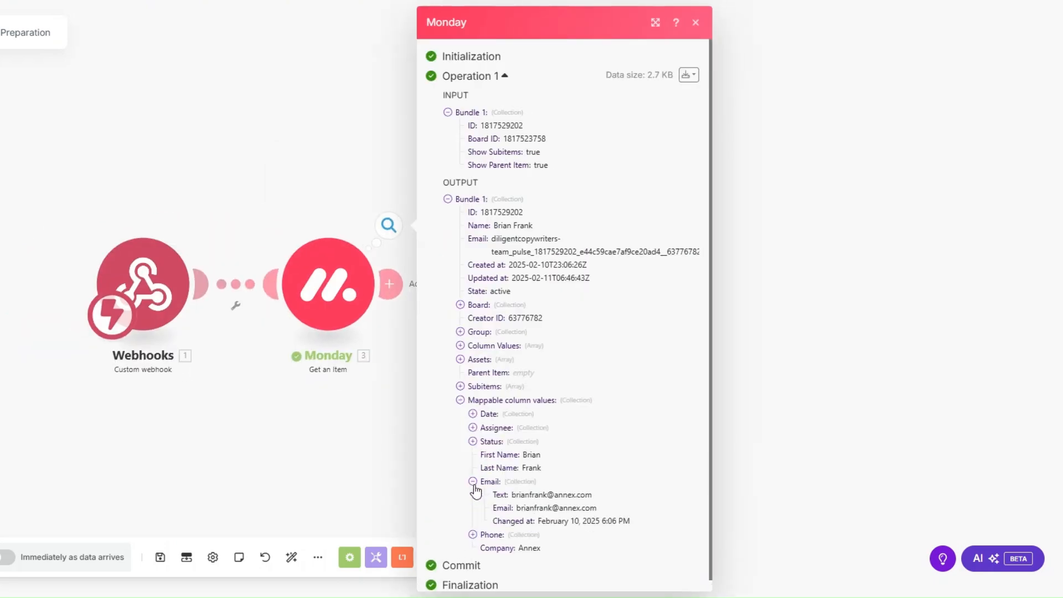
click(473, 534)
scroll(490, 424, down, 1)
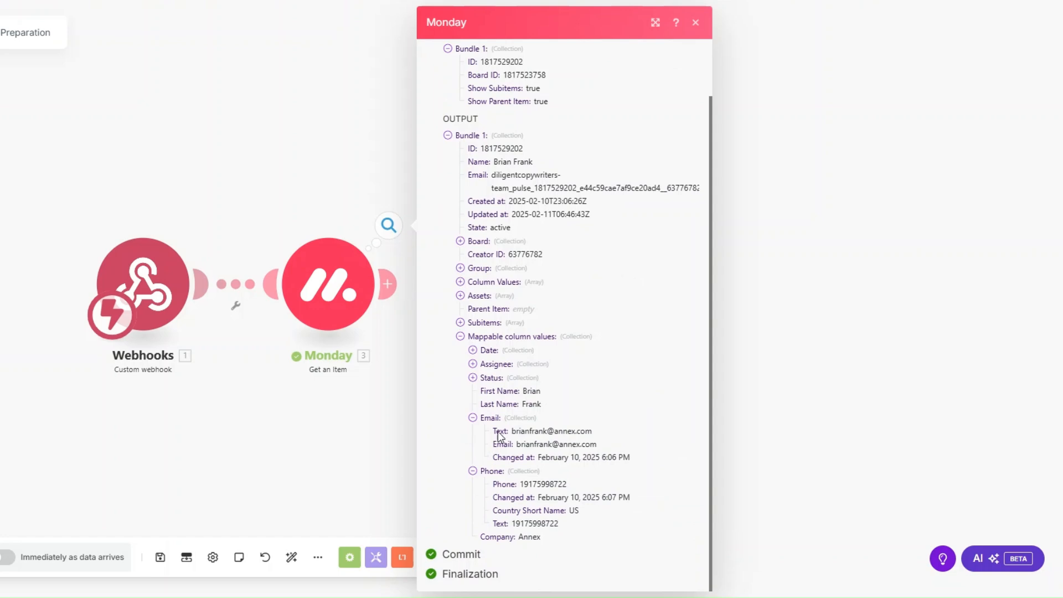
click(330, 457)
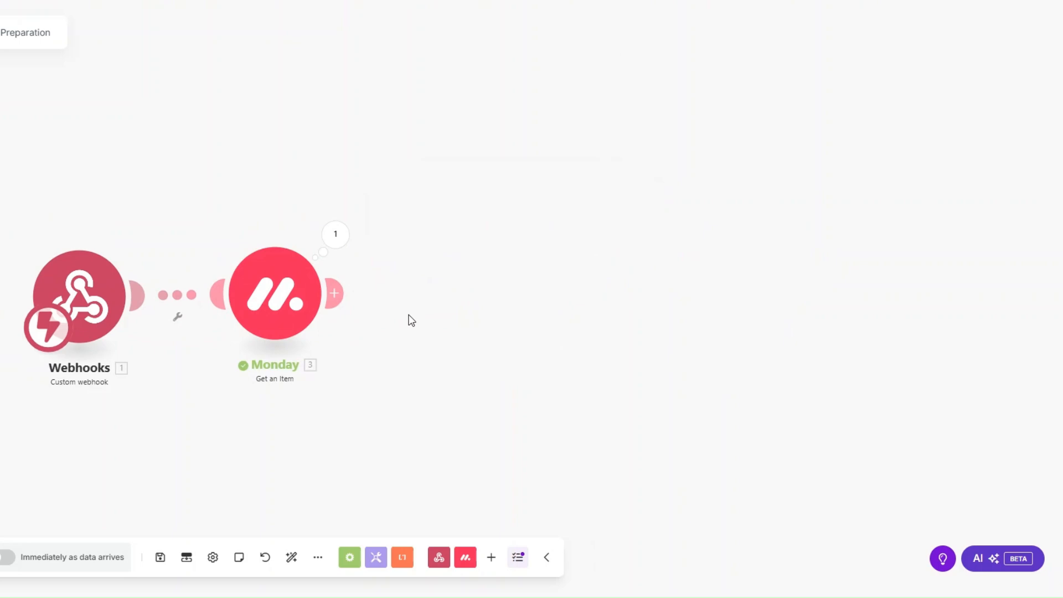
Add a Google Drive 'Search for Files/Folders' module after the Monday module.
click(334, 293)
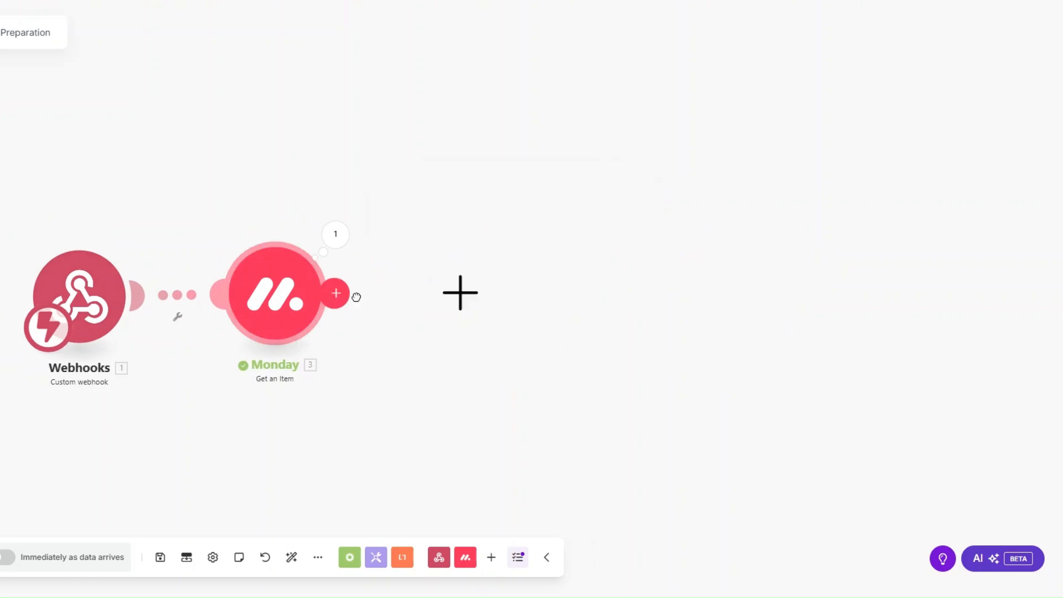
scroll(612, 325, down, 5)
scroll(583, 377, down, 2)
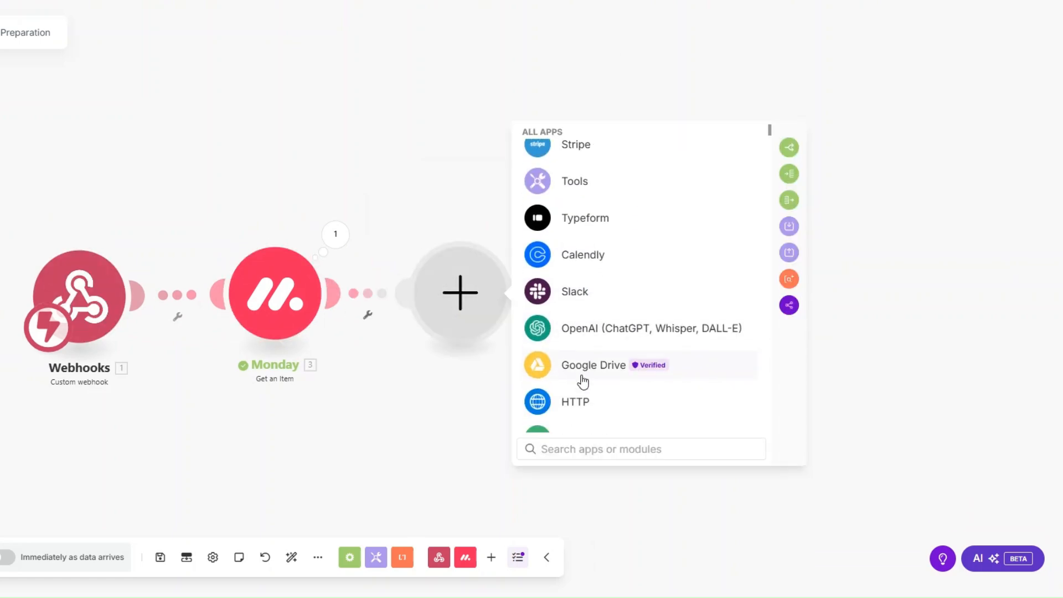
click(582, 367)
click(593, 246)
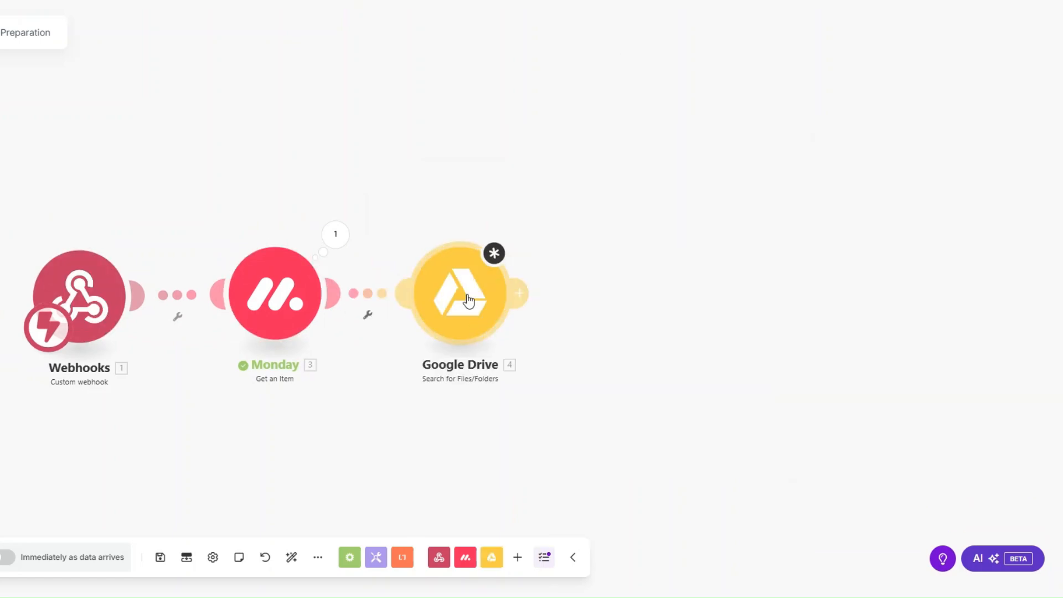
Search the Files folder for files only, using Fulltext search with query 'Pre-audit Checklist'.
click(596, 332)
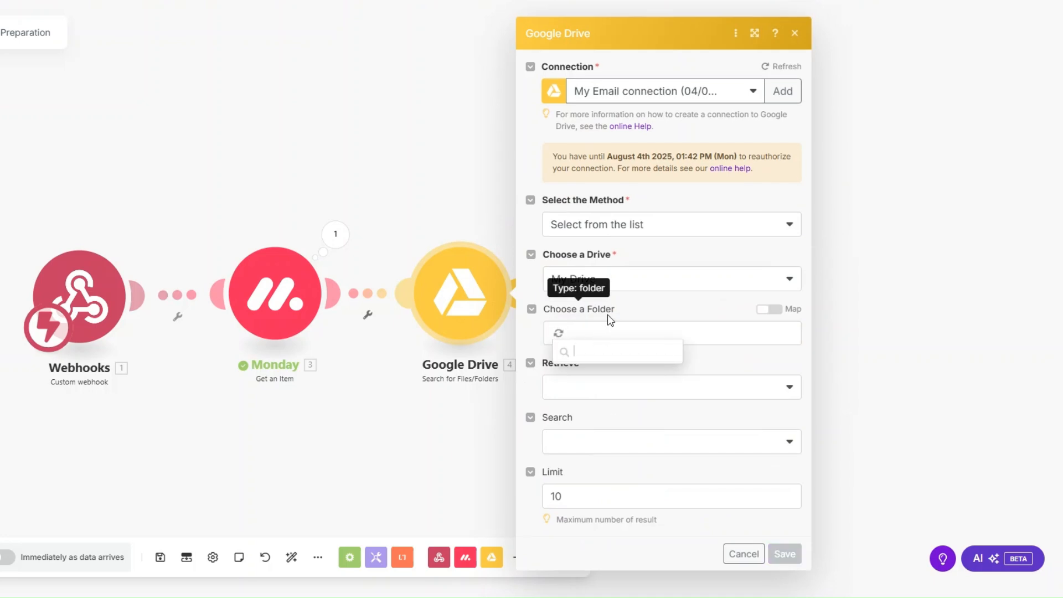
click(587, 465)
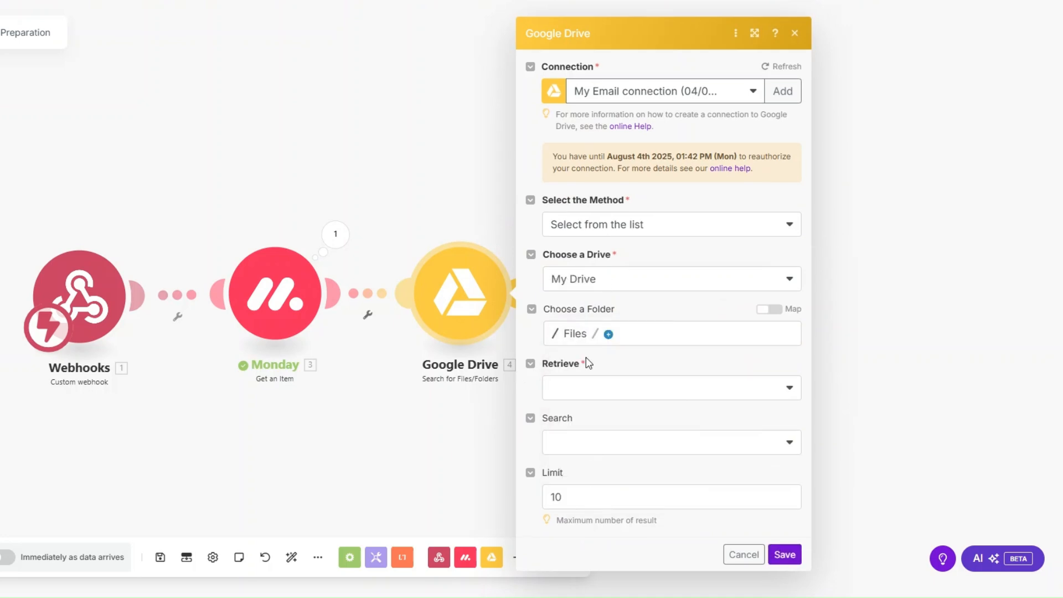
click(572, 388)
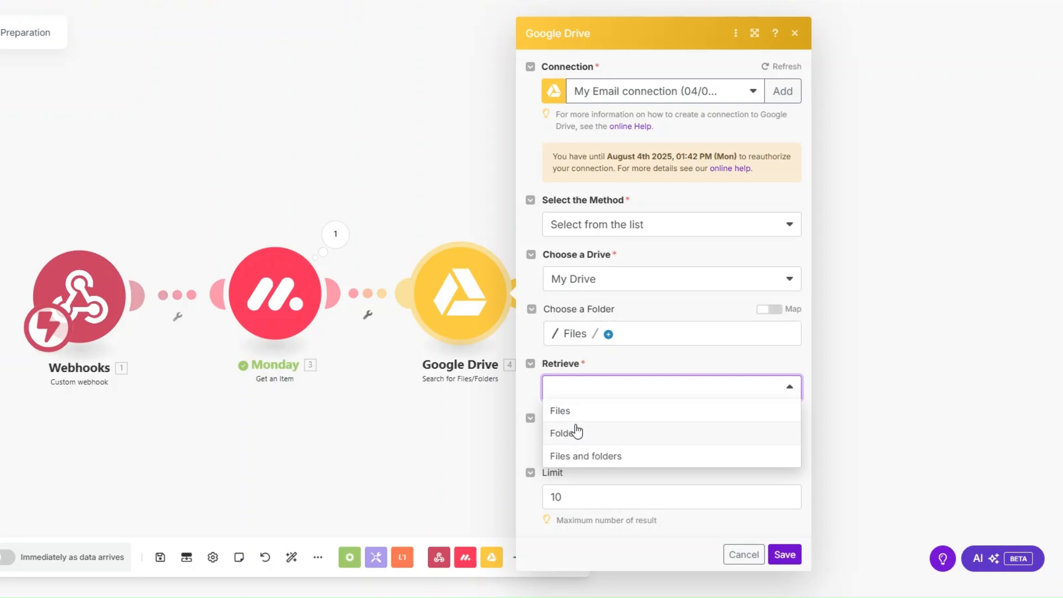
click(572, 414)
click(588, 447)
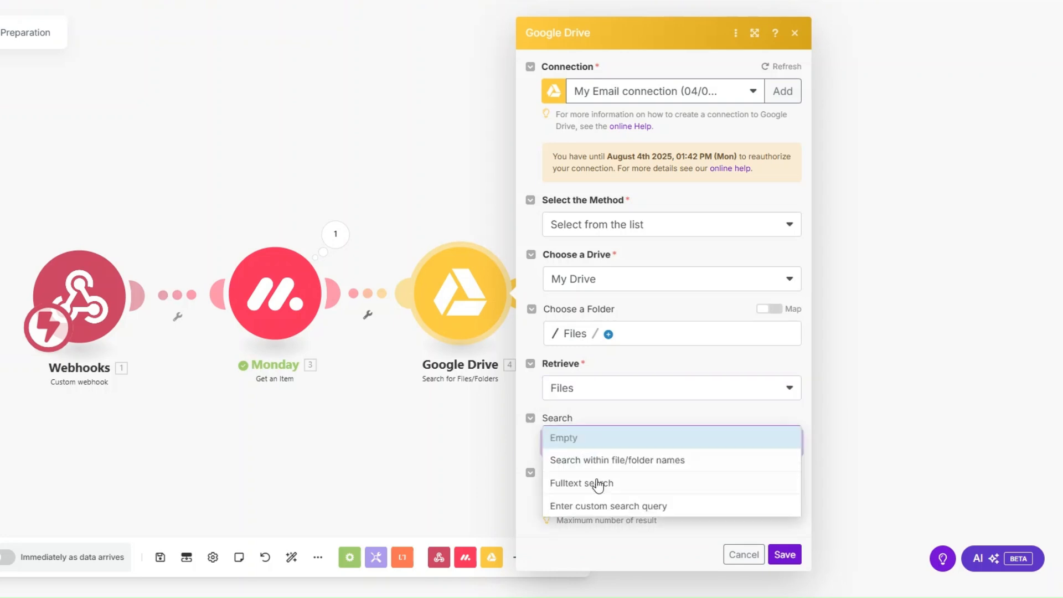
click(595, 481)
click(598, 495)
text(Pre-audit Checklist)
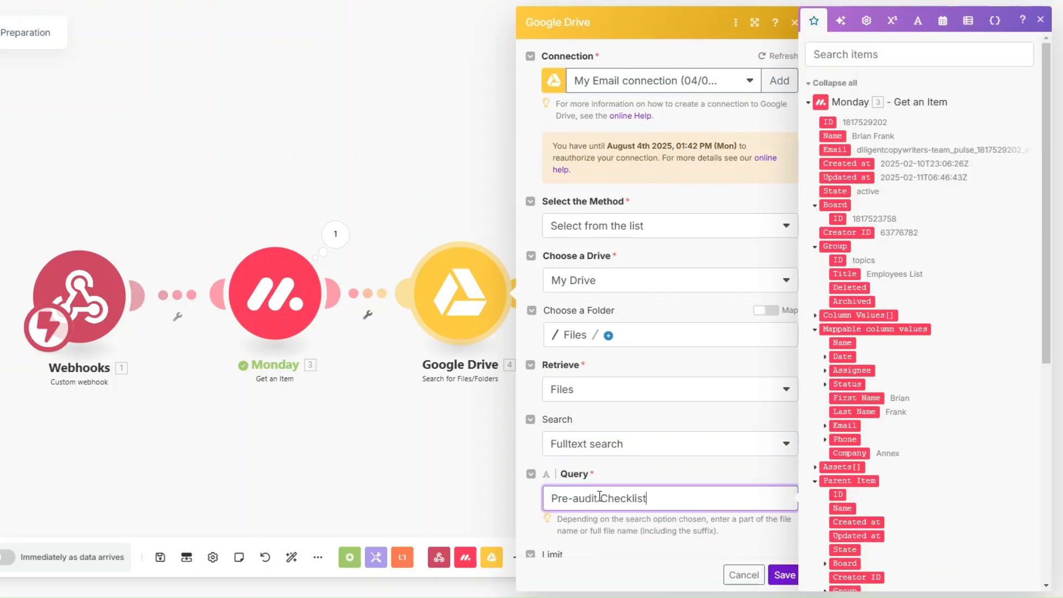
drag(653, 499, 552, 513)
key(ctrl+c)
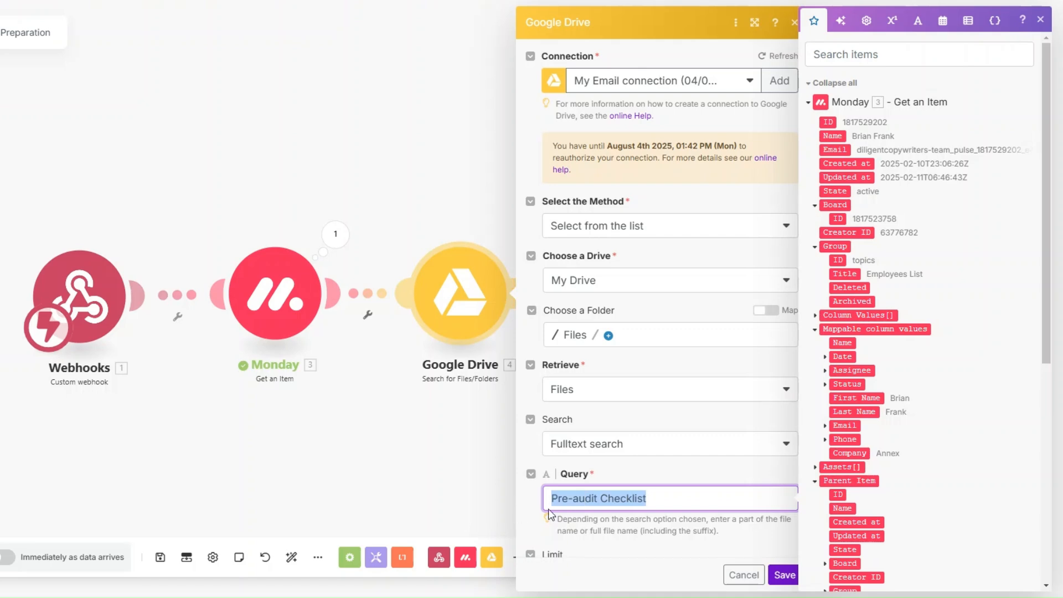
click(784, 575)
Rename the Google Drive module to 'Pre-audit Checklist'.
right_click(471, 316)
click(521, 387)
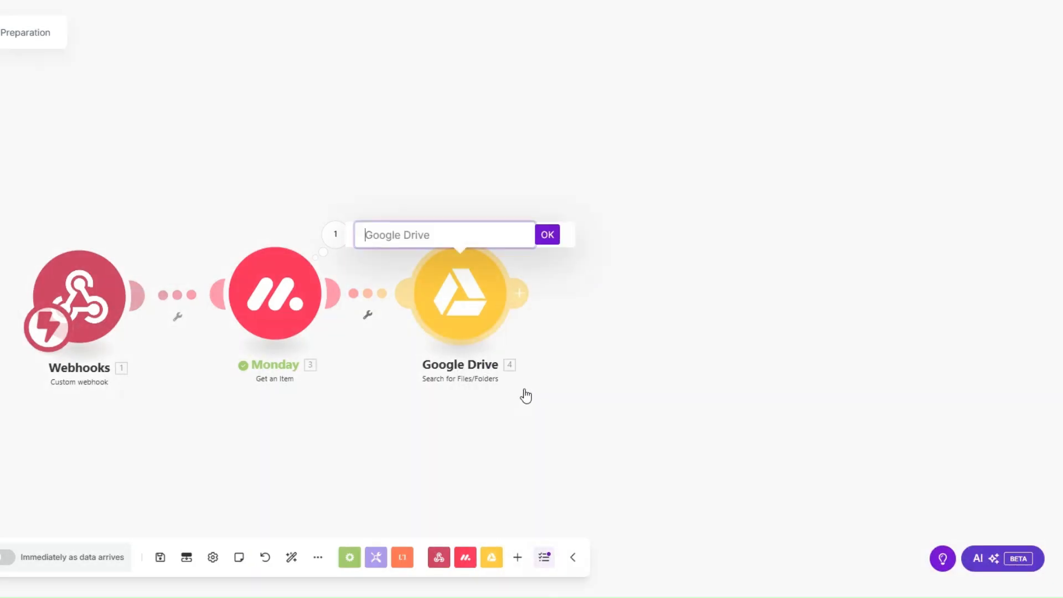
key(ctrl+v)
click(552, 235)
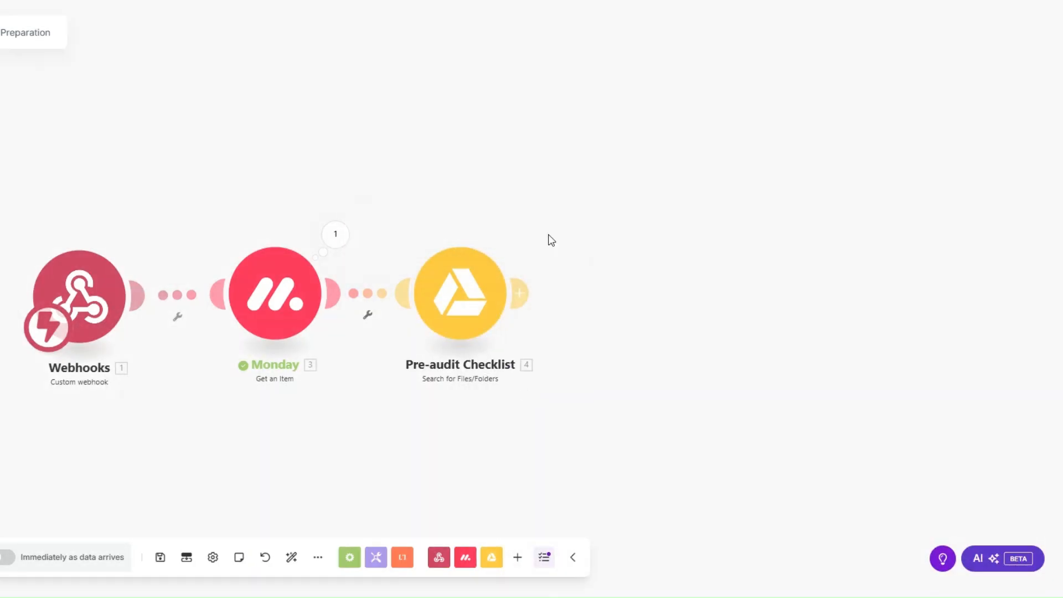
Run the Pre-audit Checklist module on its own and review the found file.
right_click(466, 317)
click(499, 346)
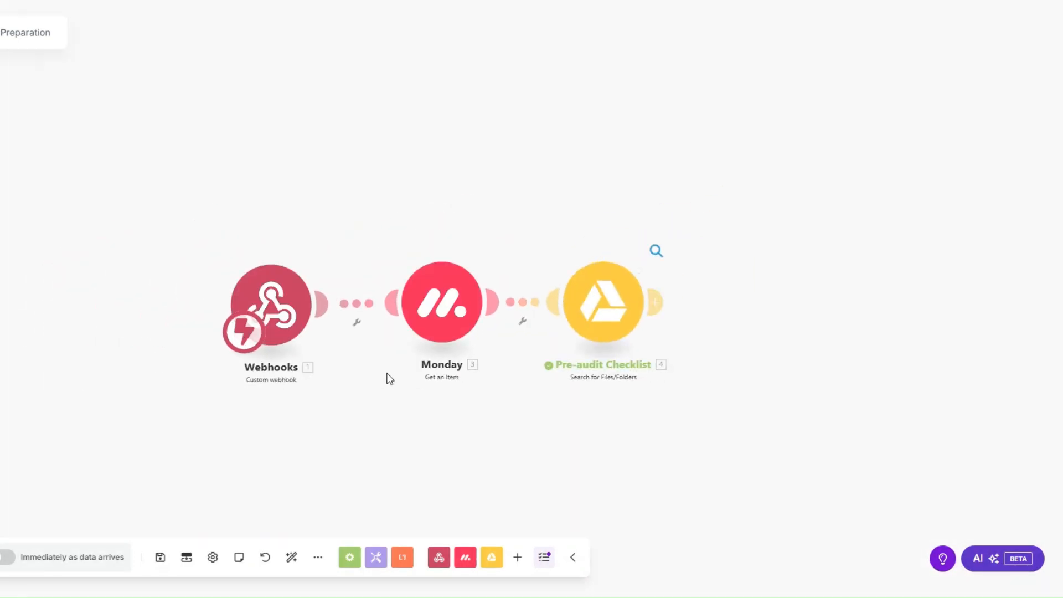
scroll(714, 339, down, 5)
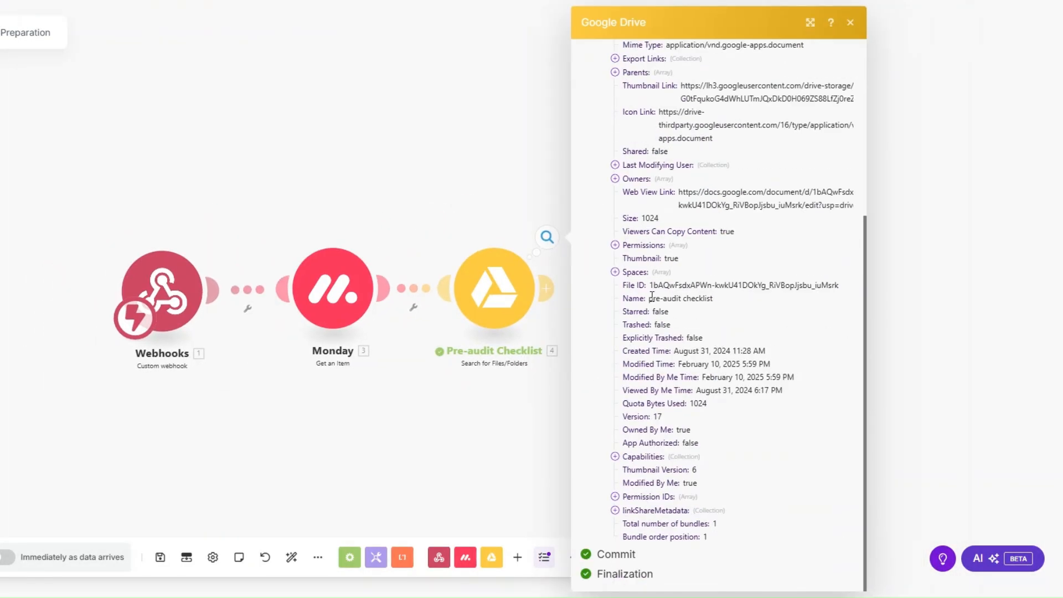
drag(649, 298, 722, 298)
click(510, 392)
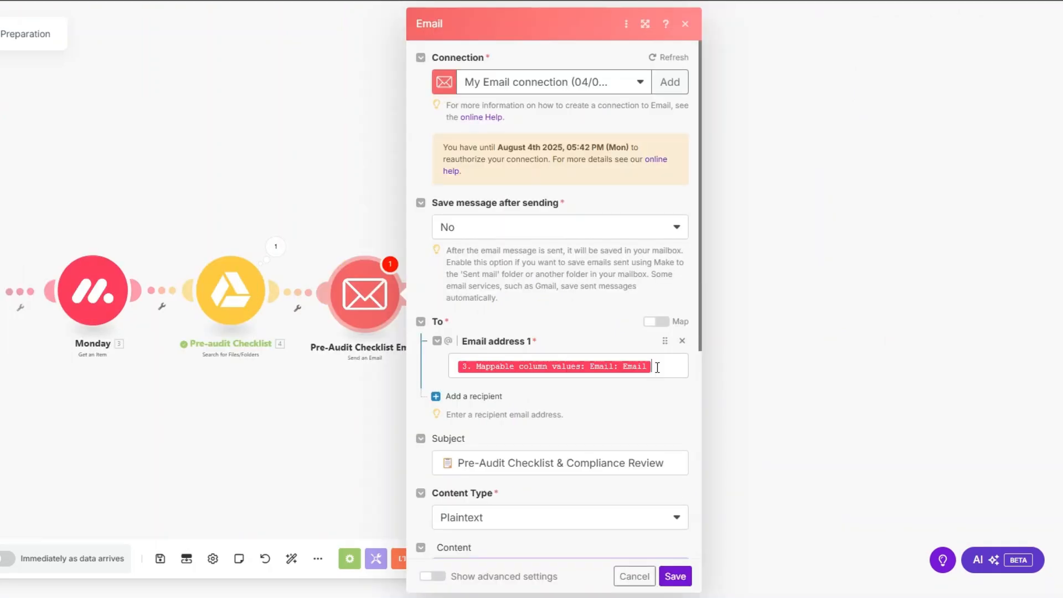
Review the Pre-Audit Checklist Email's recipient and checklist body, then save the email module.
click(657, 368)
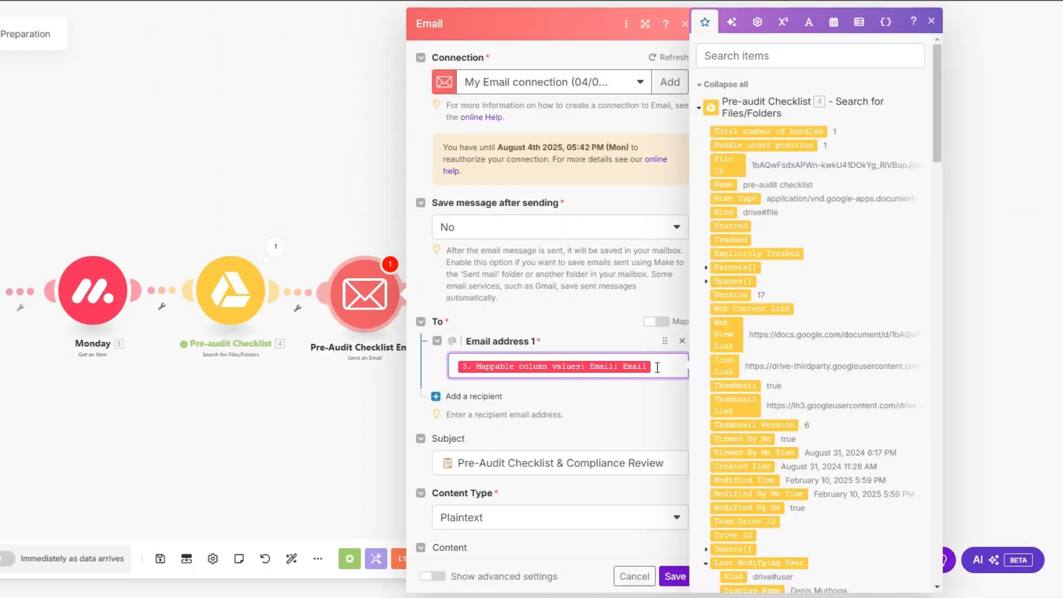
scroll(928, 148, down, 15)
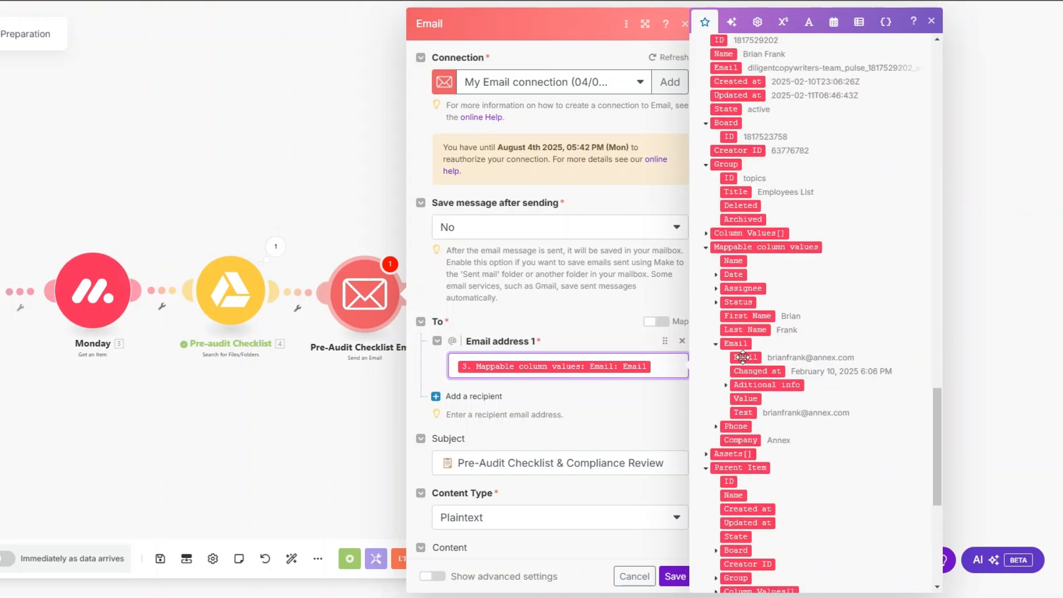
scroll(534, 265, down, 6)
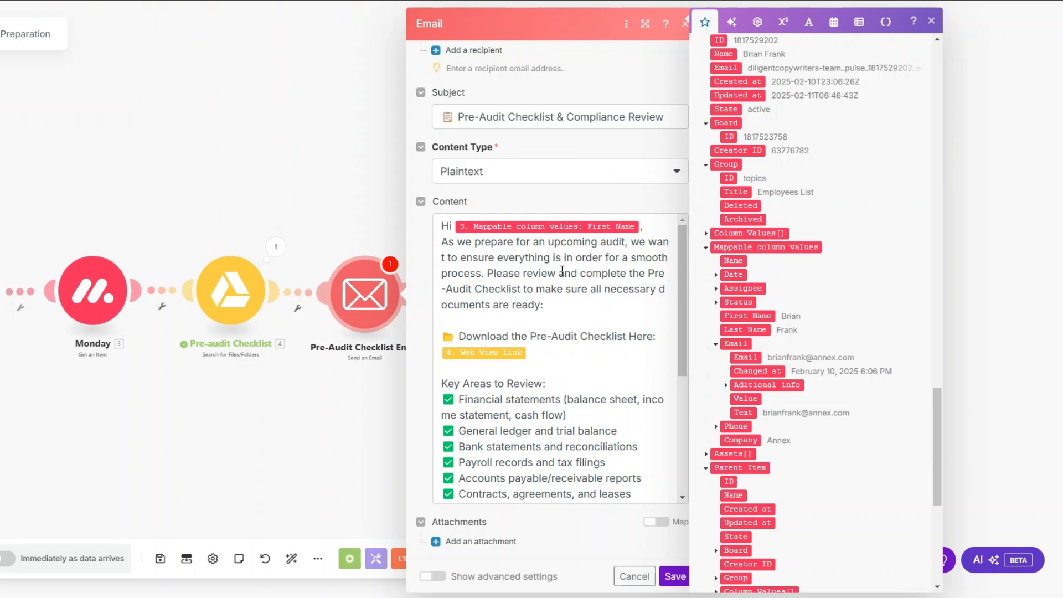
scroll(537, 284, down, 2)
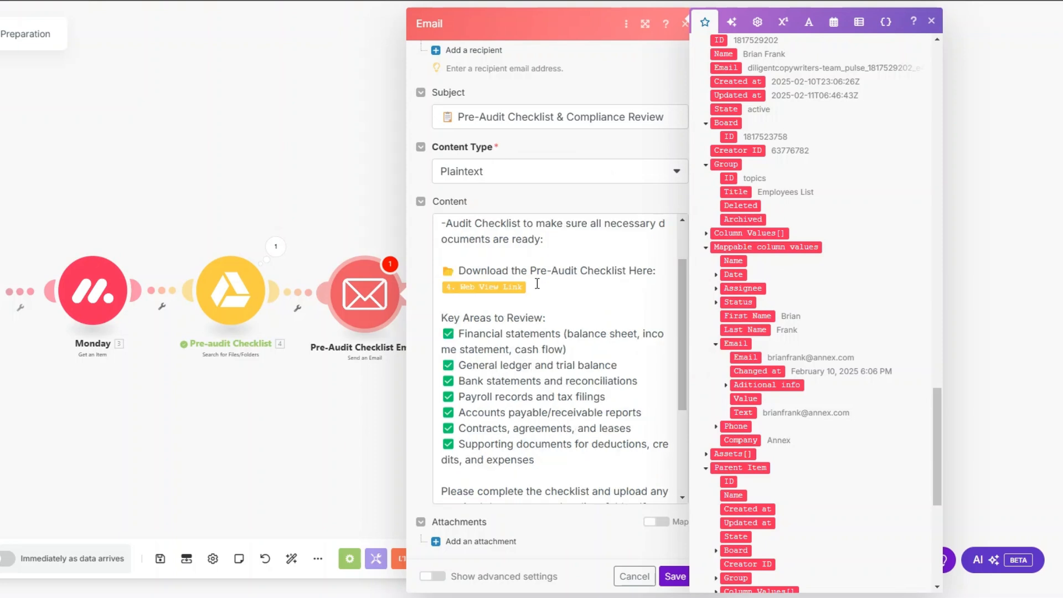
scroll(538, 284, down, 2)
drag(548, 253, 573, 297)
scroll(573, 297, down, 3)
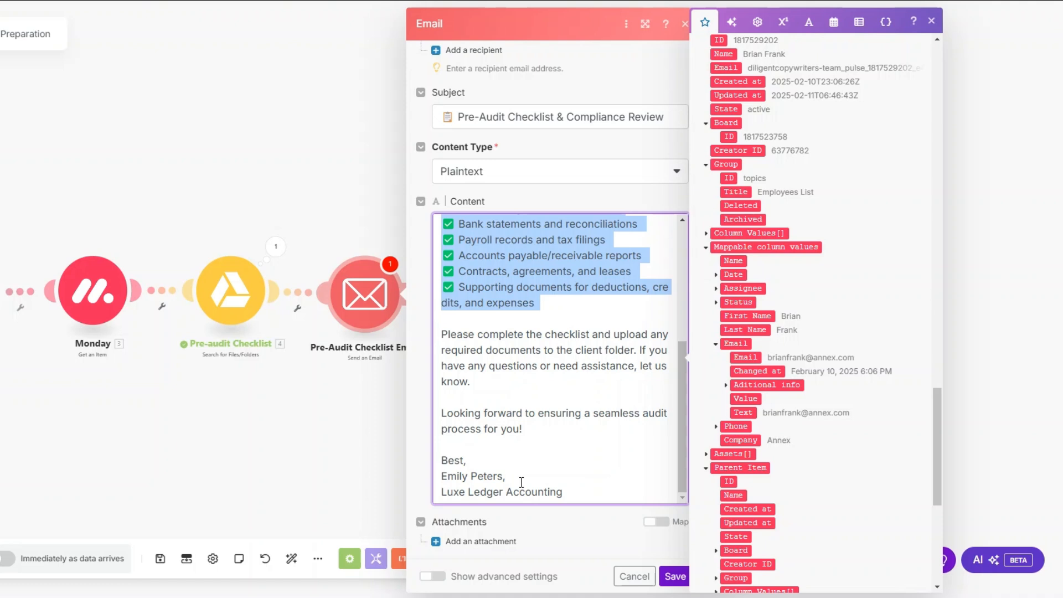
click(674, 576)
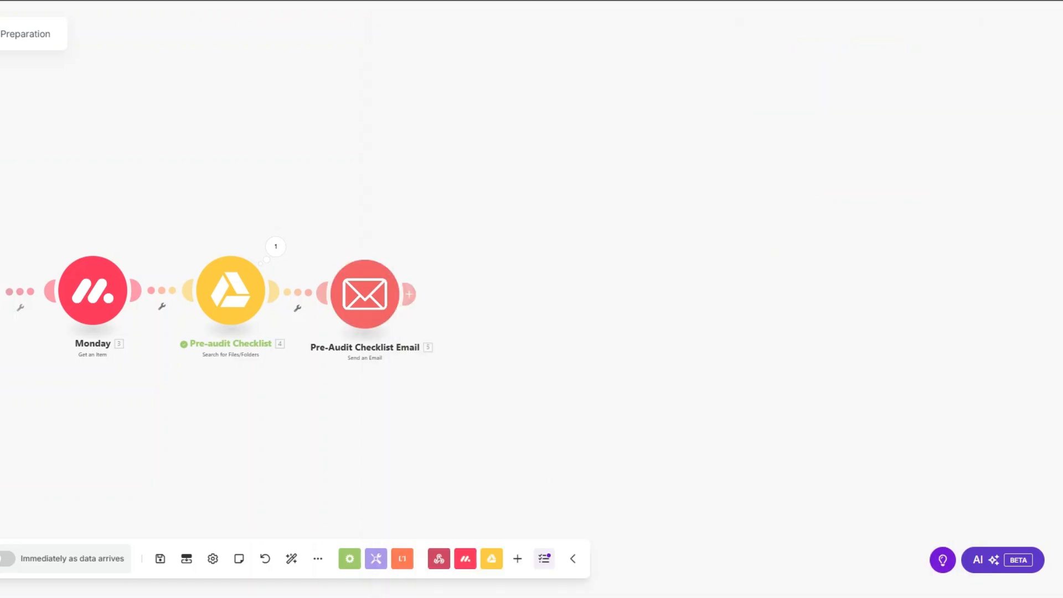
Auto-align the modules, run once, and trigger it by setting the first employee's Status to INTERNAL AUDIT.
click(291, 559)
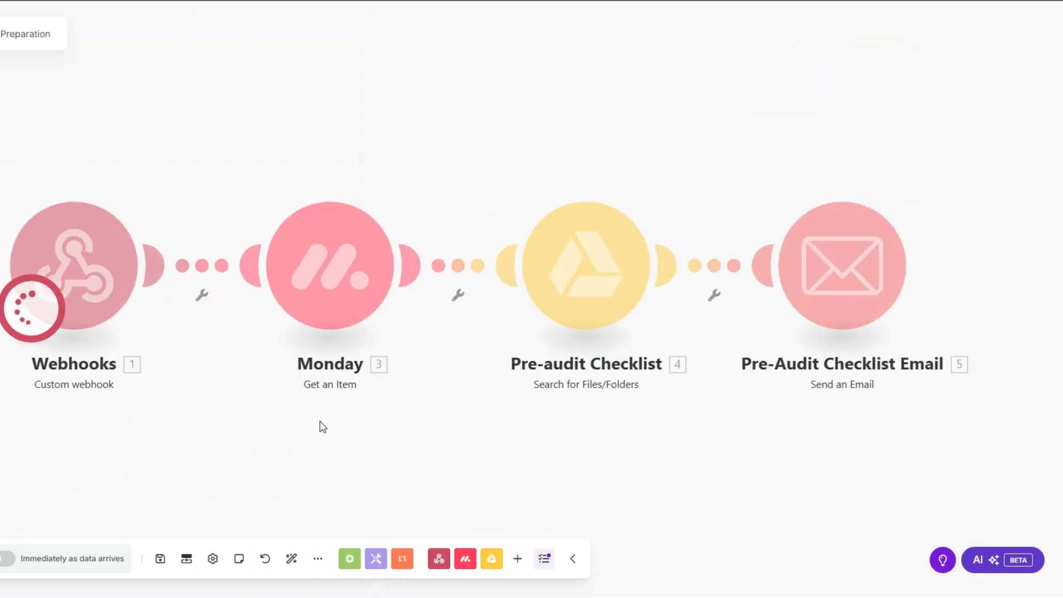
scroll(321, 427, down, 1)
drag(272, 434, 242, 436)
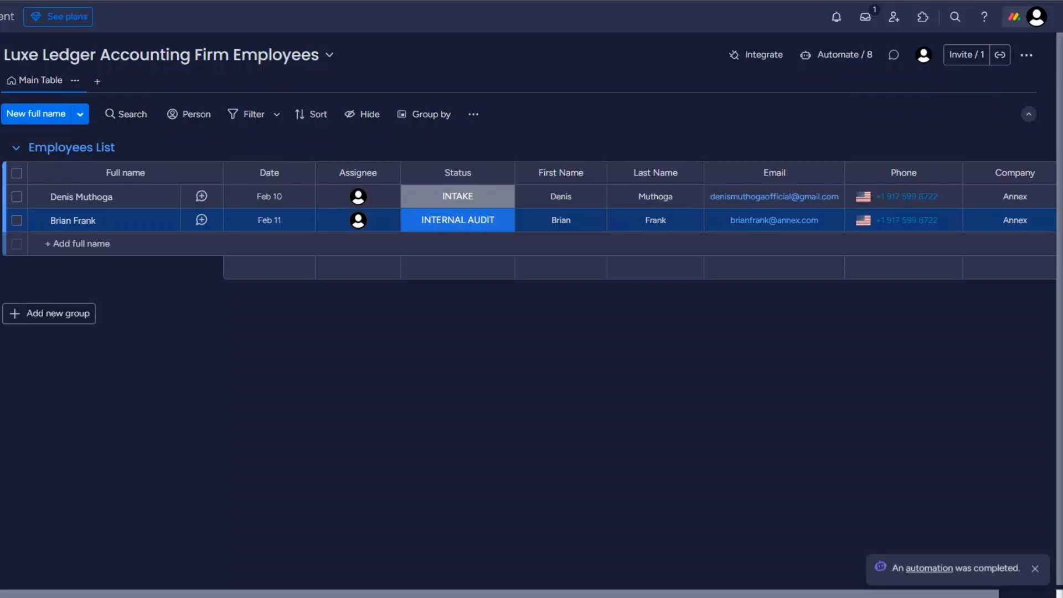
click(441, 199)
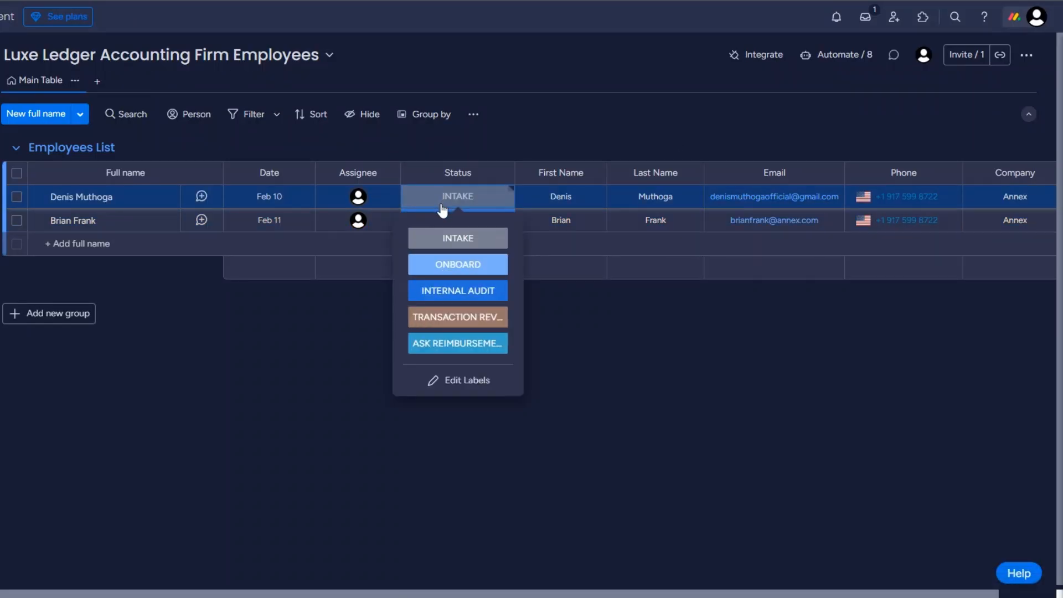
click(458, 291)
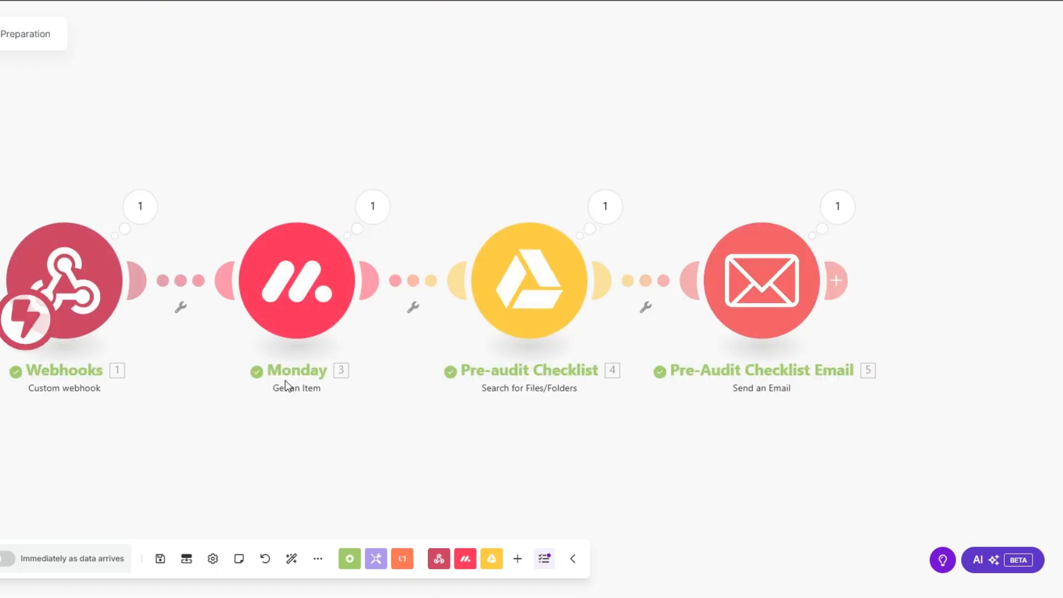
scroll(195, 269, down, 1)
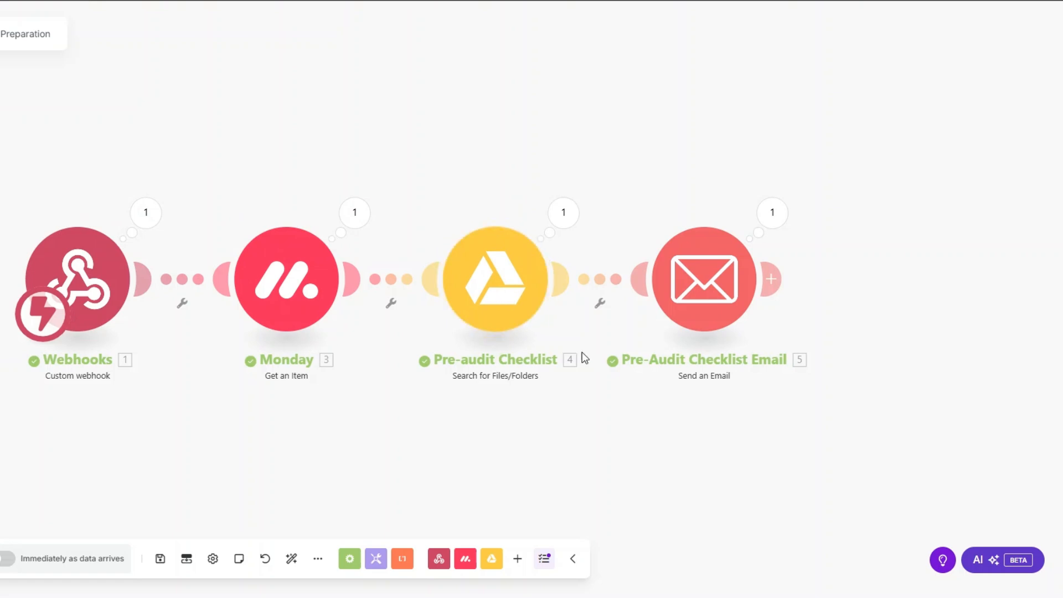
click(773, 213)
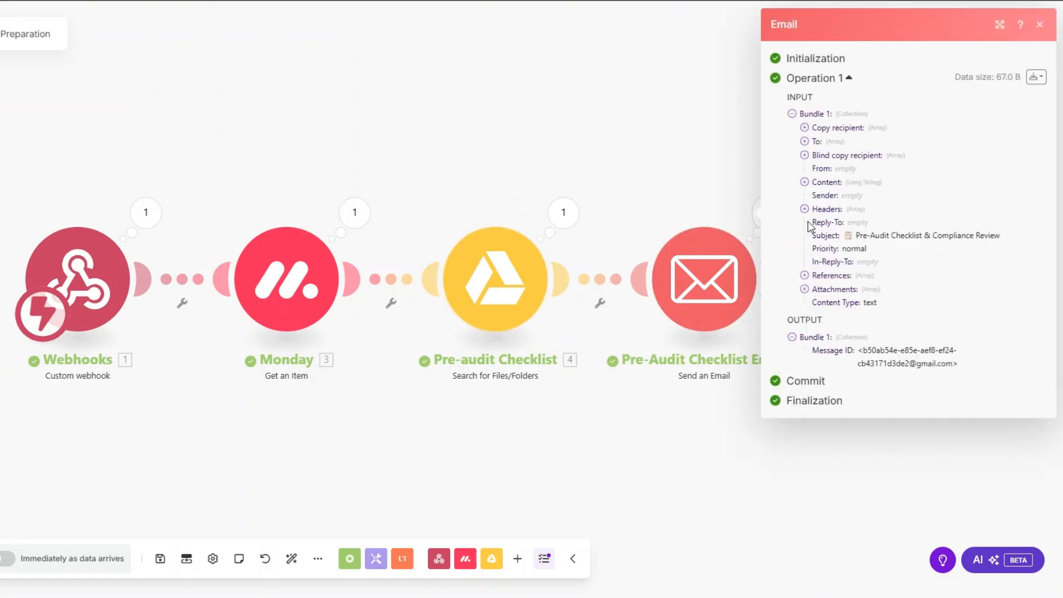
Read the sent email's subject and full checklist content in the run details, then close them.
drag(854, 235, 900, 235)
click(804, 182)
drag(816, 195, 994, 497)
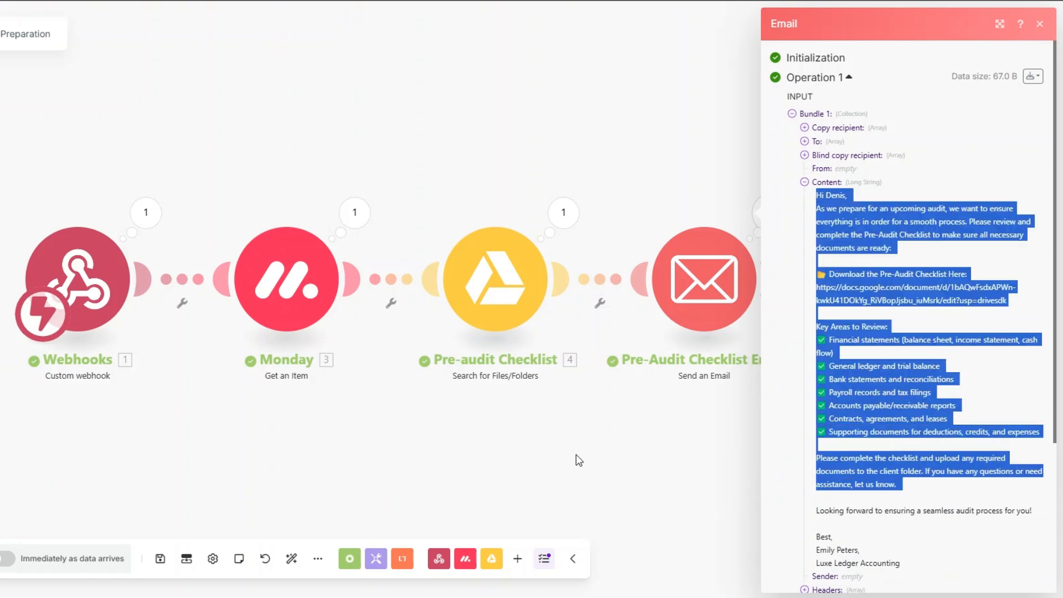
click(576, 454)
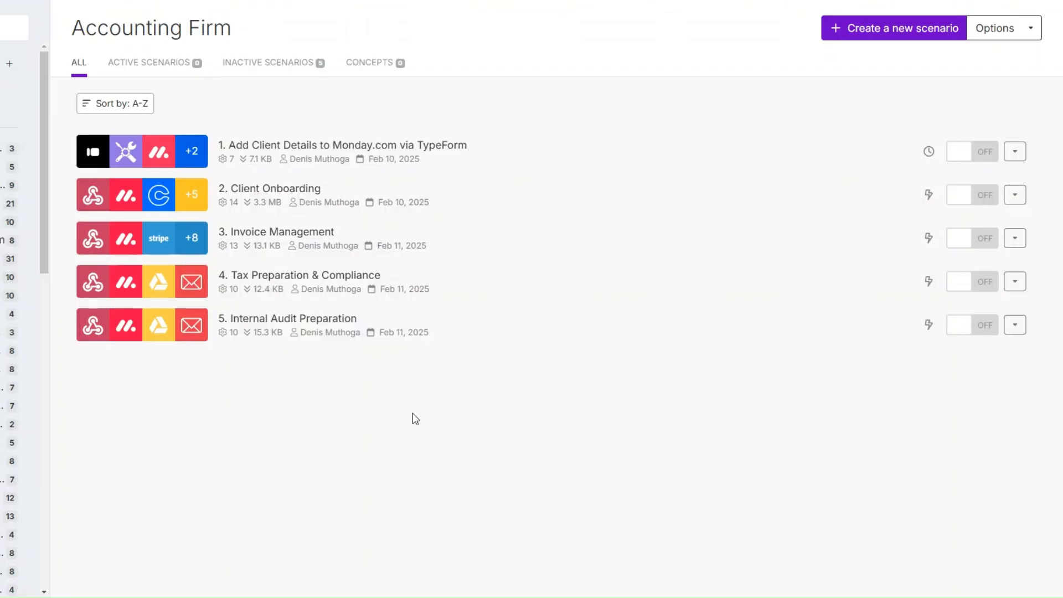
Start the new '6. Transaction Review' scenario and pick Webhooks as its first module's app.
click(878, 33)
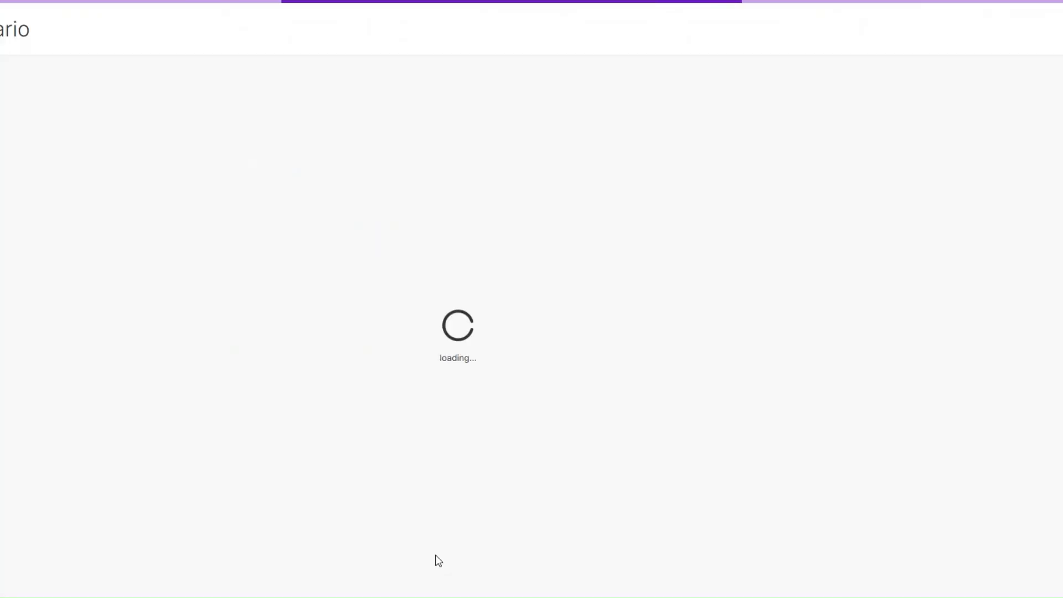
click(40, 54)
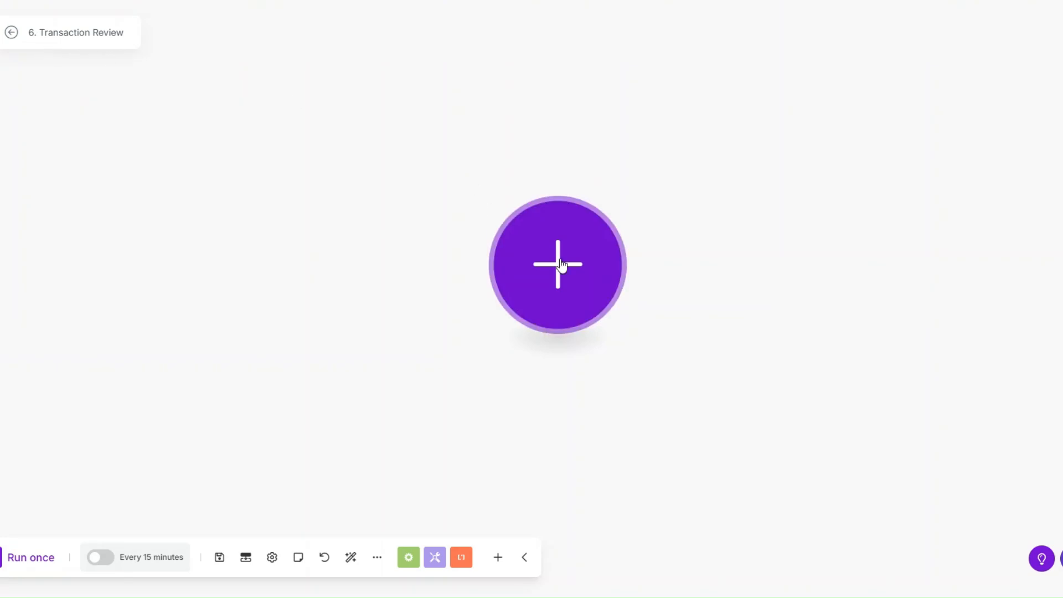
drag(553, 265, 492, 291)
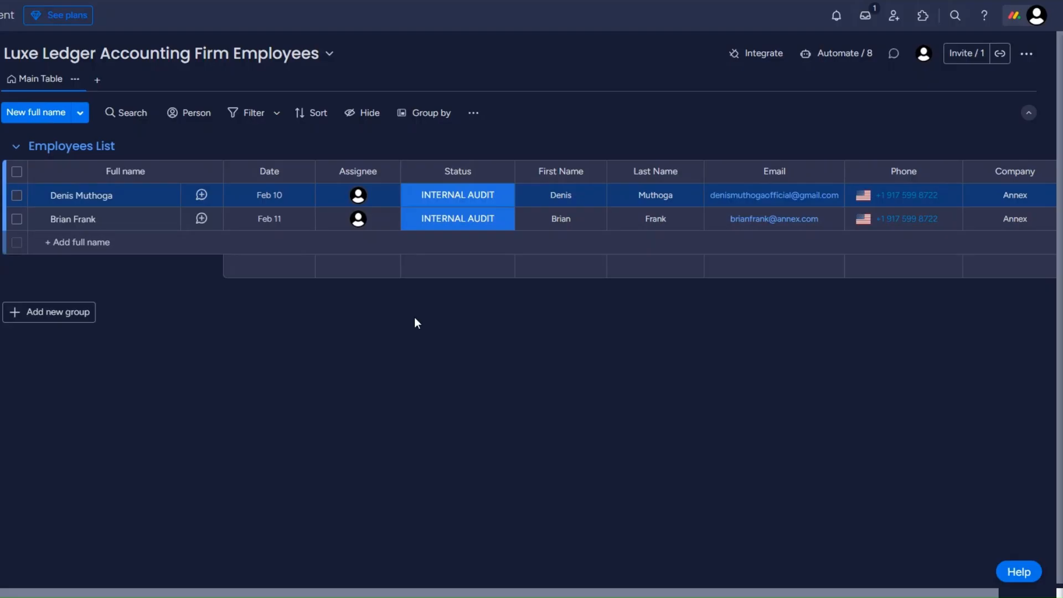
click(435, 222)
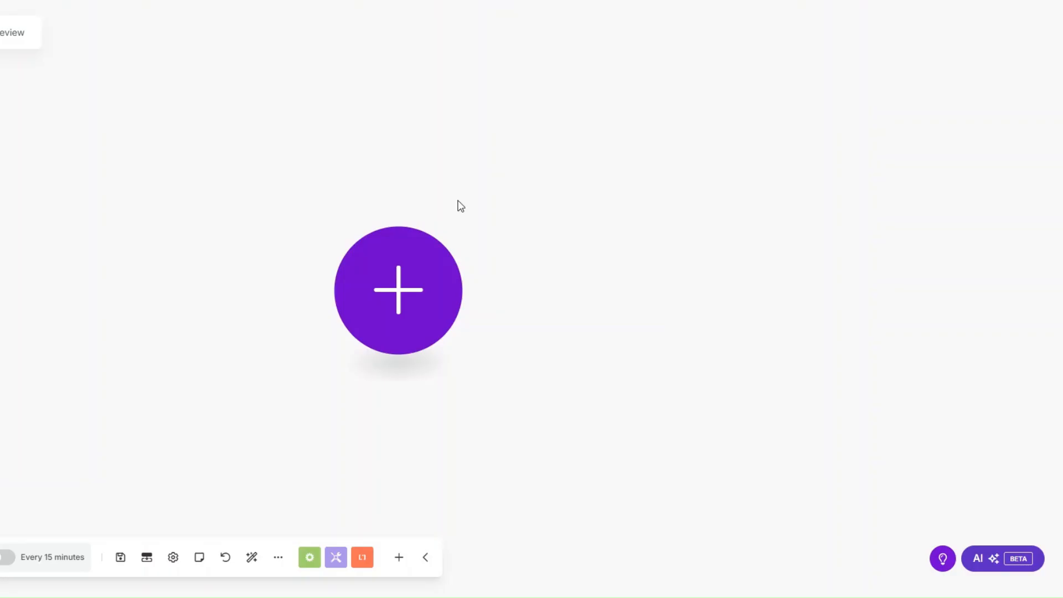
click(399, 297)
Make the trigger a Custom webhook with a new hook named 'Transaction Review webhook'.
click(537, 247)
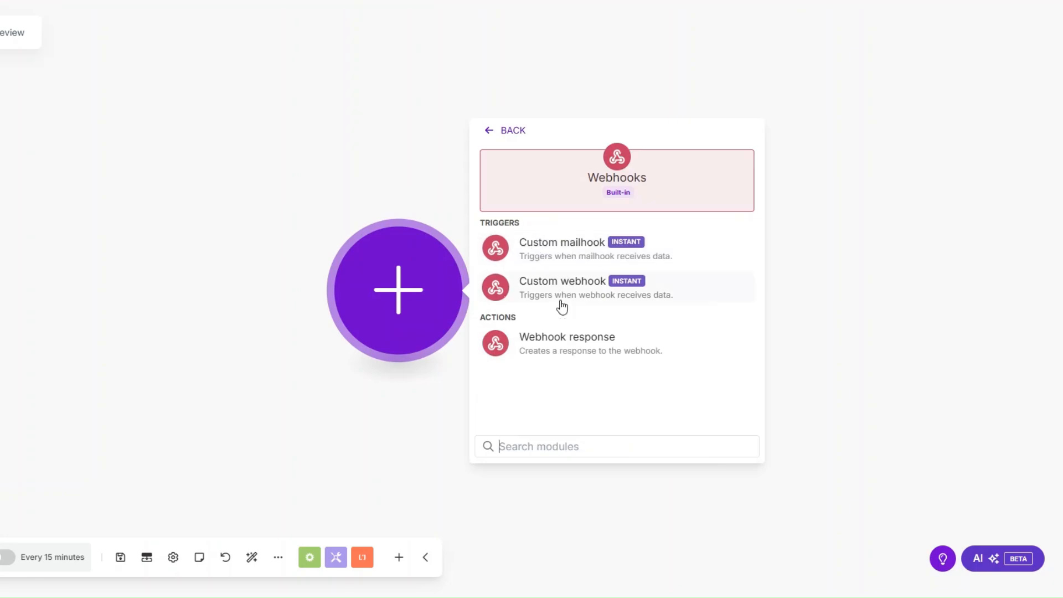
click(562, 291)
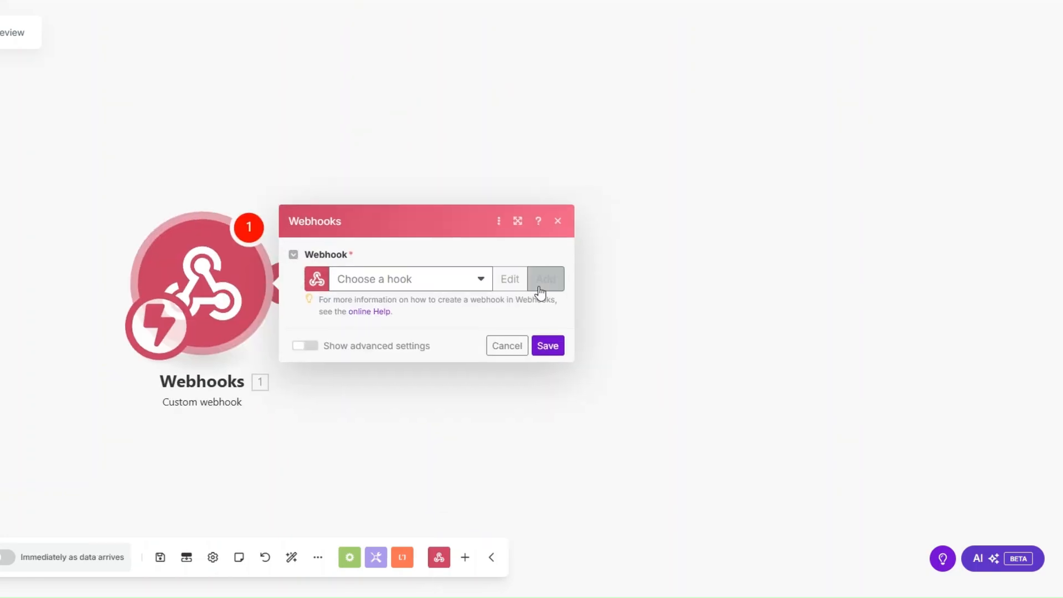
click(545, 279)
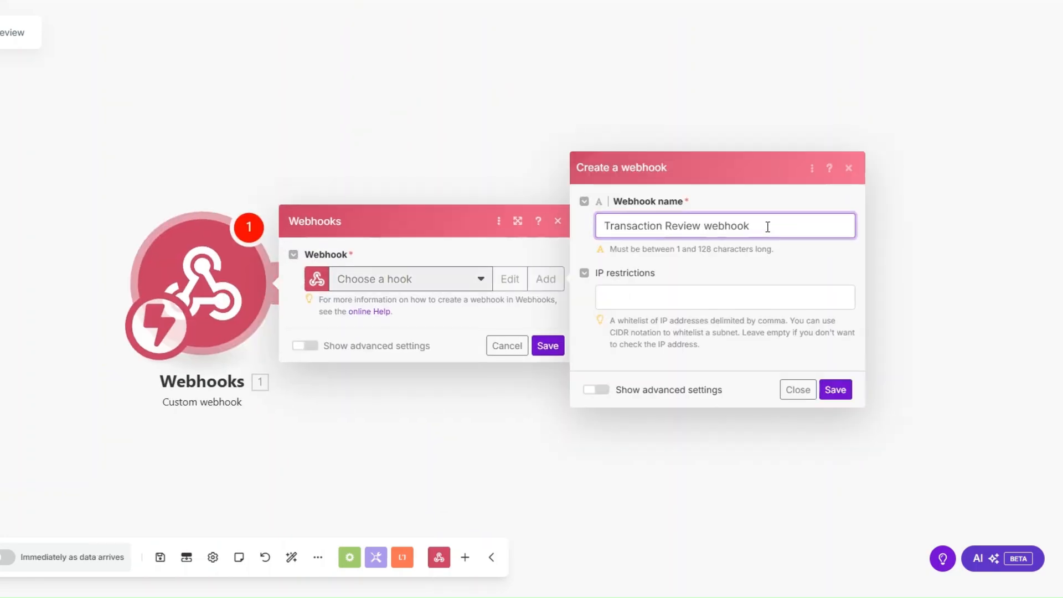
drag(768, 226, 503, 232)
click(836, 389)
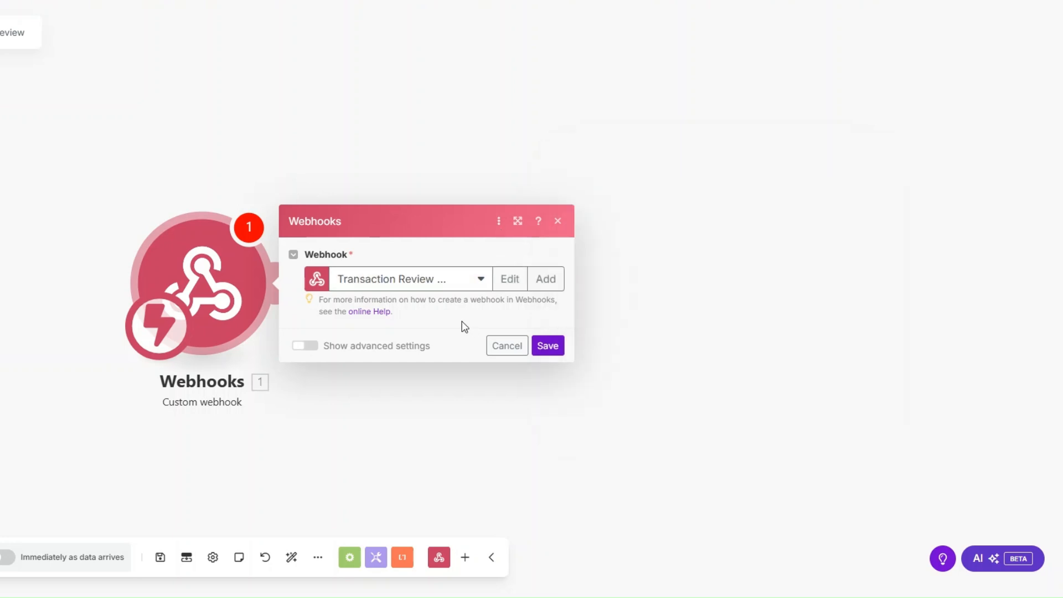
Copy the webhook address to the clipboard and save the trigger module.
click(466, 333)
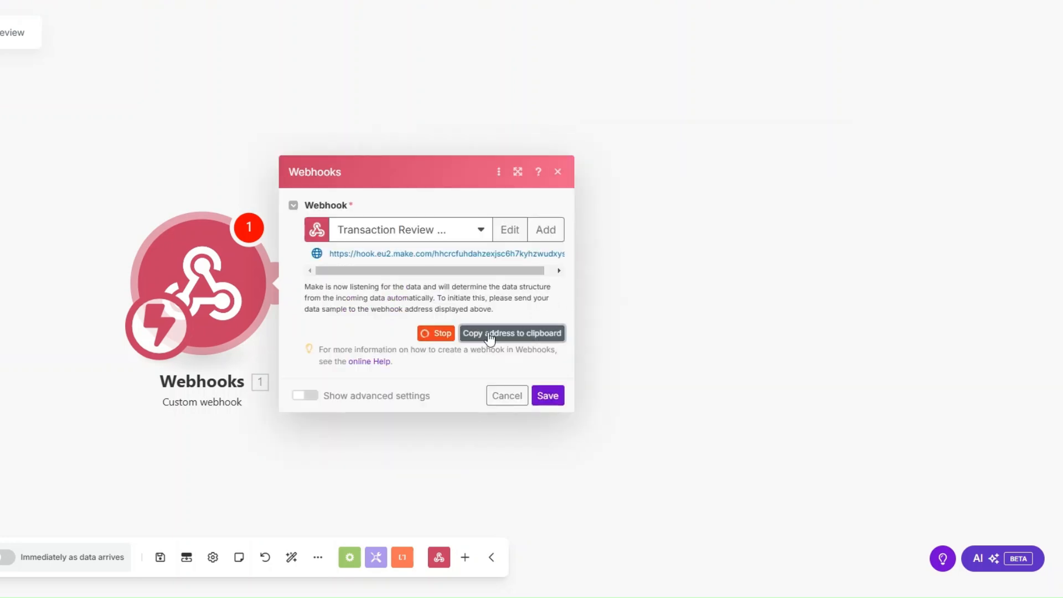
click(548, 397)
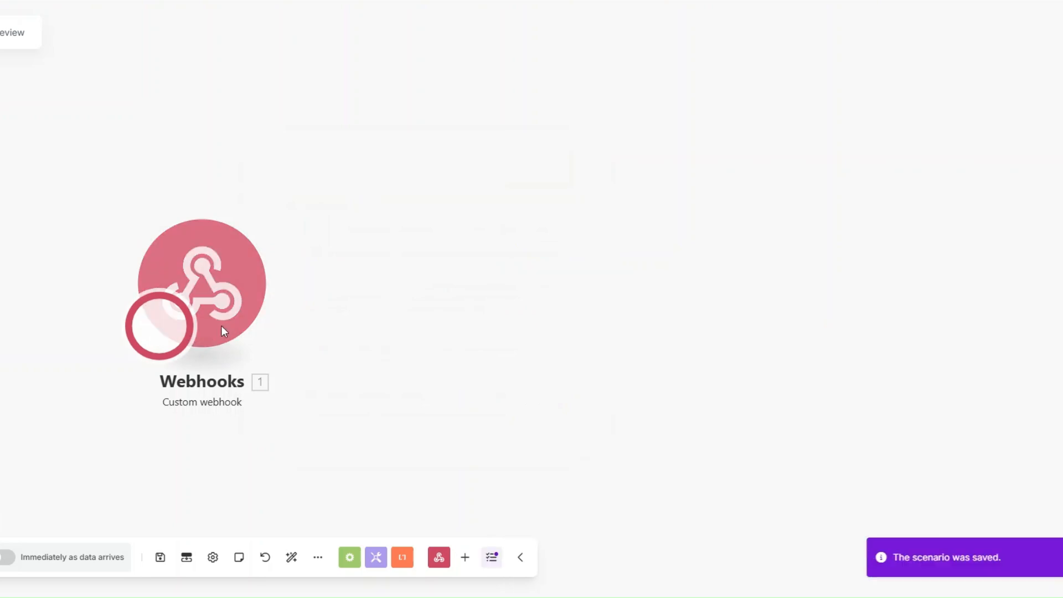
drag(221, 325, 477, 307)
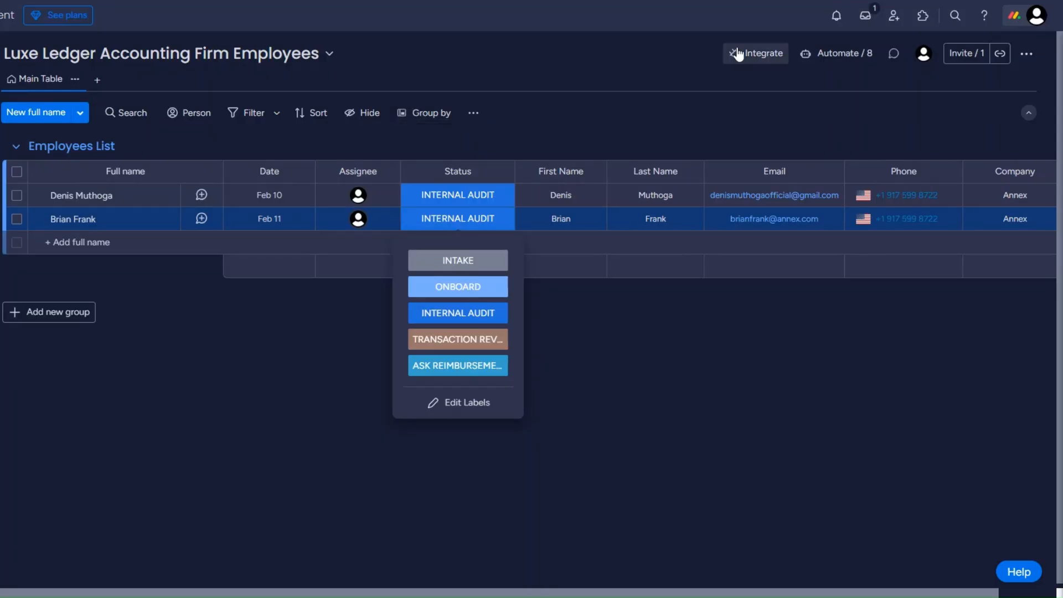
Paste the Make webhook address into monday.com's status-change webhook template and connect it.
click(755, 53)
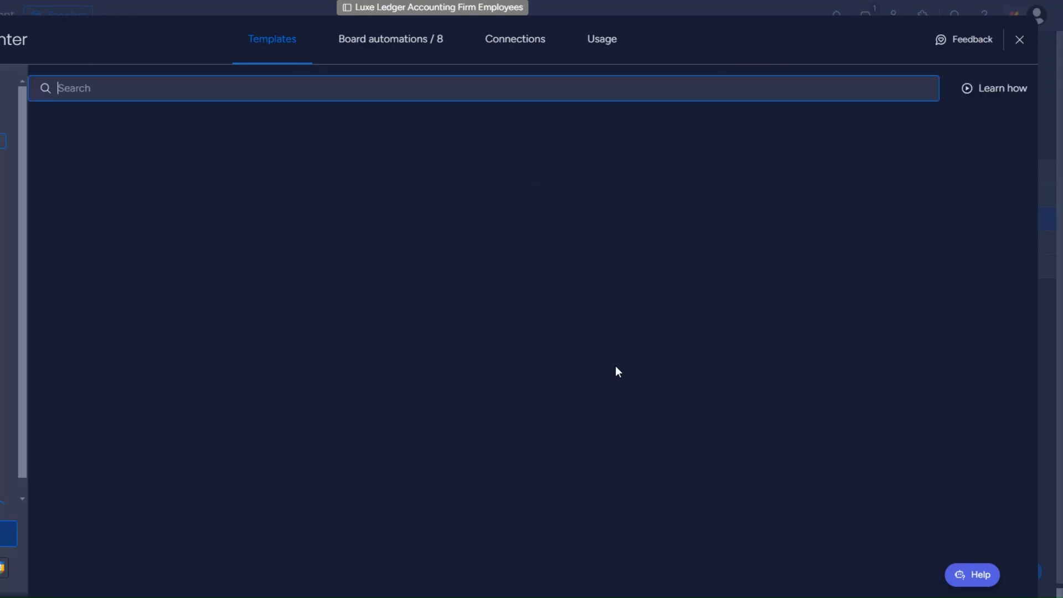
click(707, 475)
click(814, 377)
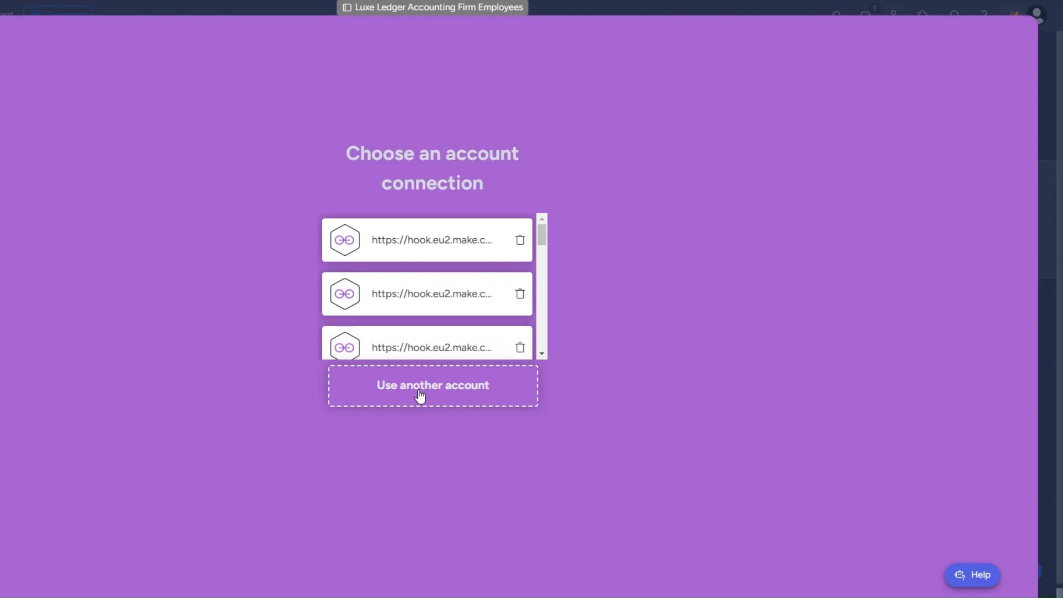
click(421, 398)
key(ctrl+v)
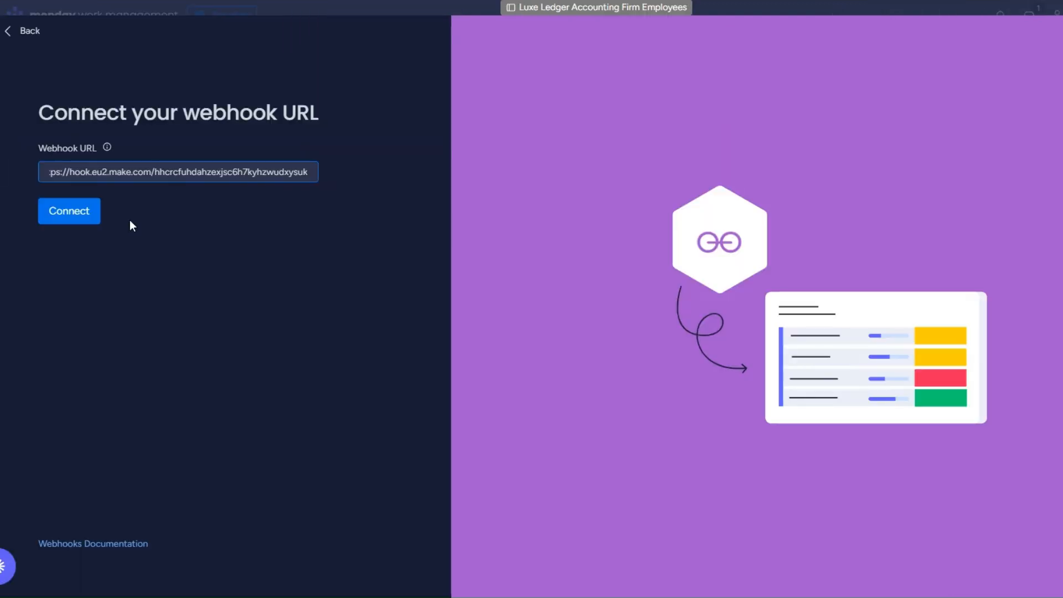
click(79, 211)
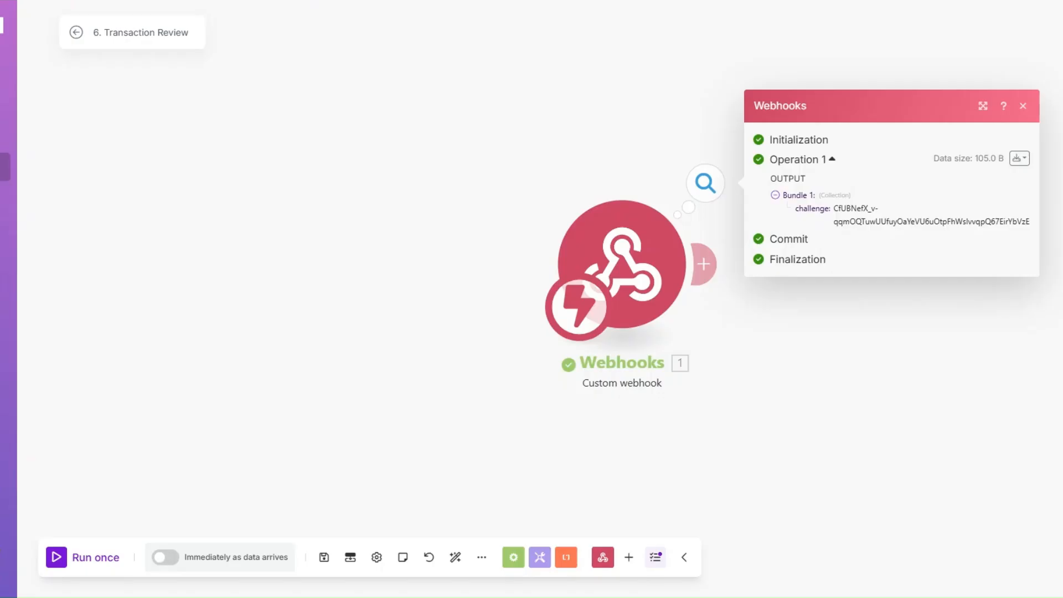
Add a Webhook response module returning the body {"challenge": challenge} after the trigger.
drag(465, 261, 173, 266)
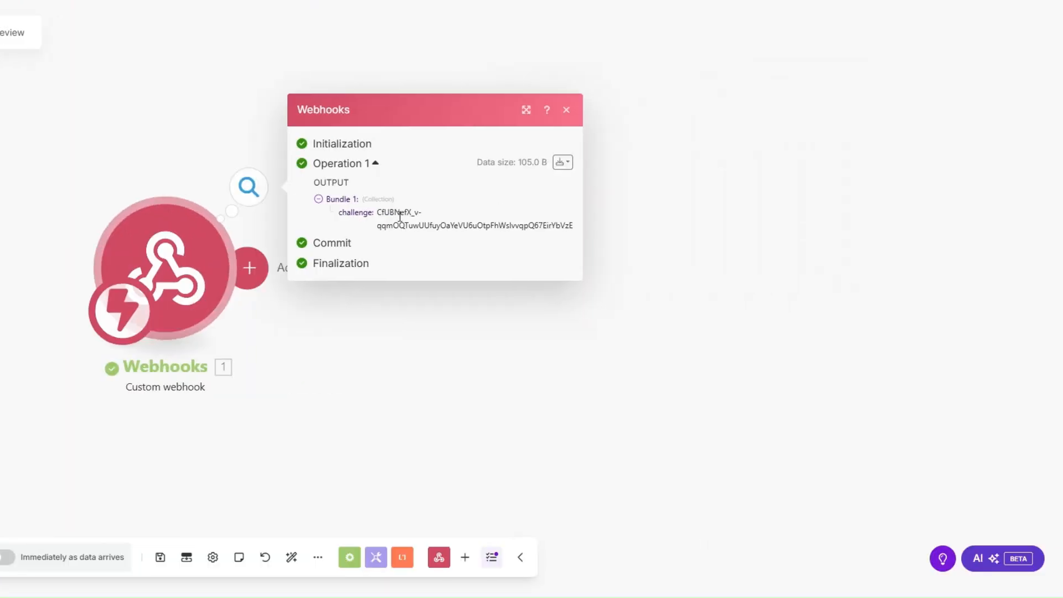
click(262, 319)
click(252, 279)
click(570, 152)
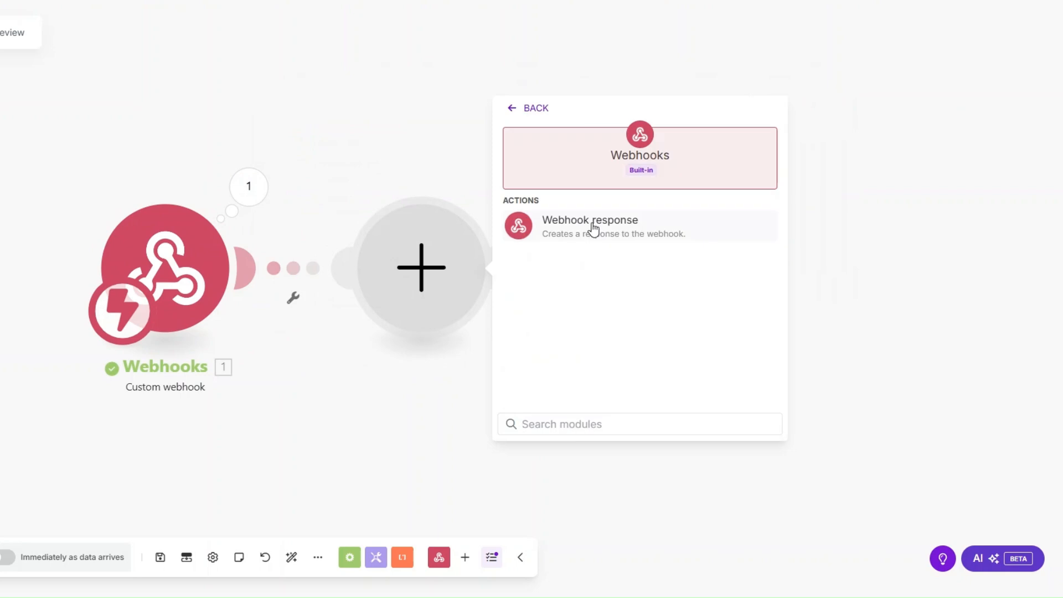
click(593, 229)
click(555, 315)
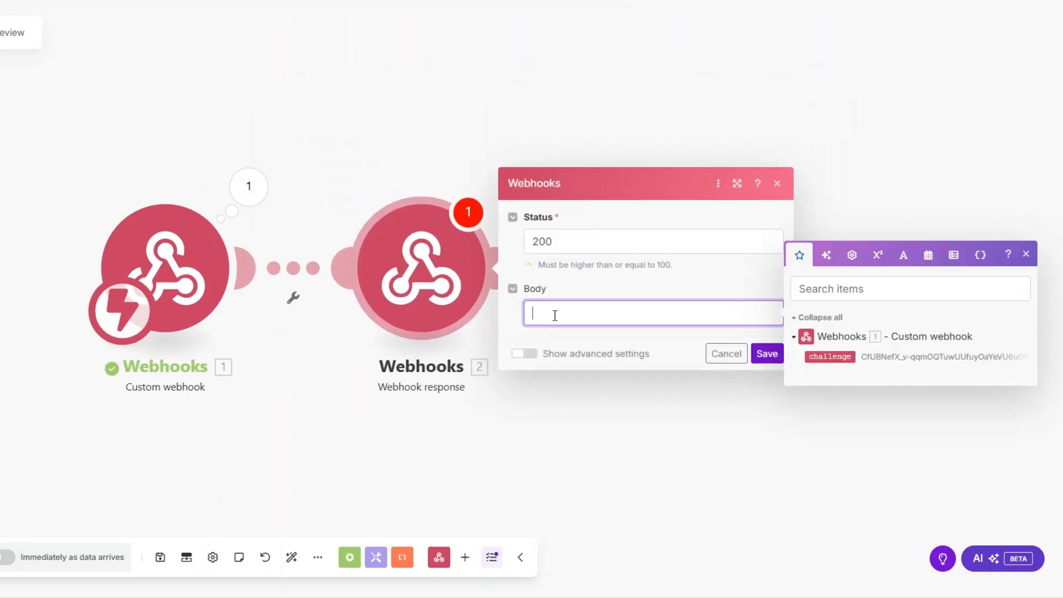
text({})
text("":"")
text(challenge)
key(Right)
key(Right)
key(Right)
click(829, 356)
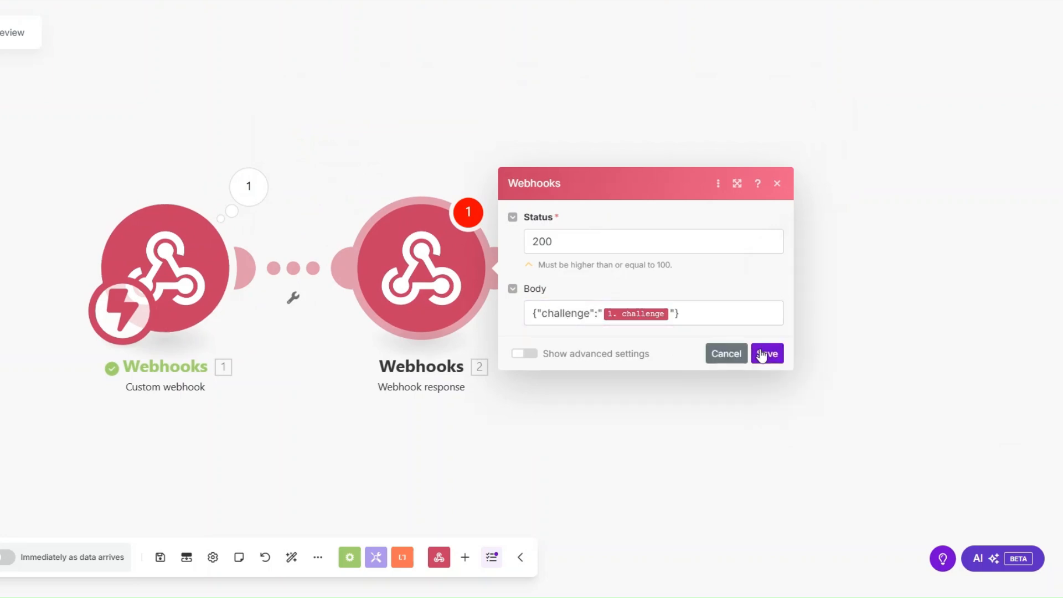
click(767, 354)
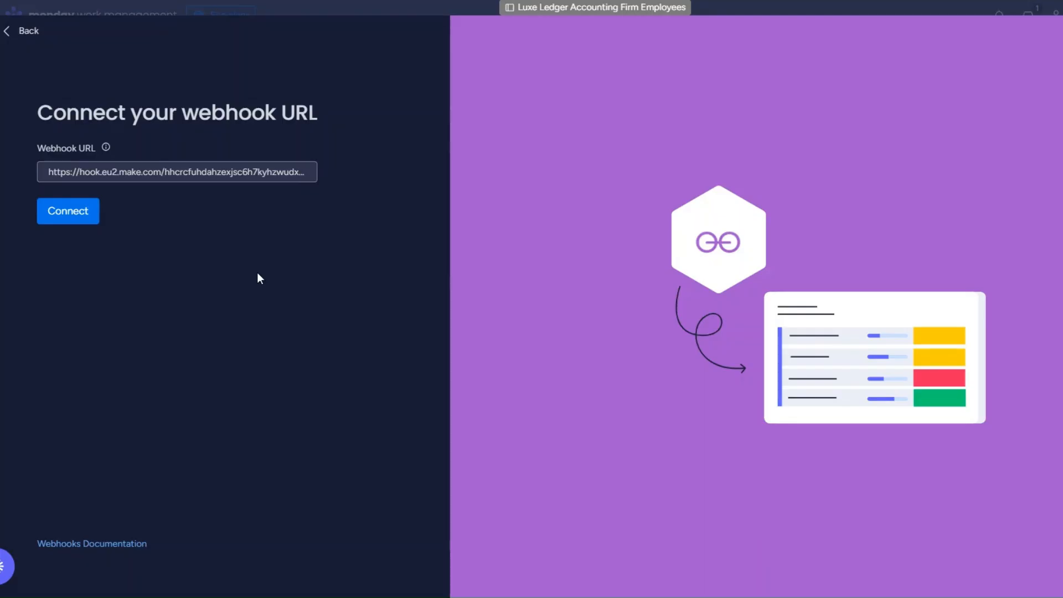
Connect the webhook URL in monday.com, then delete the Webhook response module.
click(67, 211)
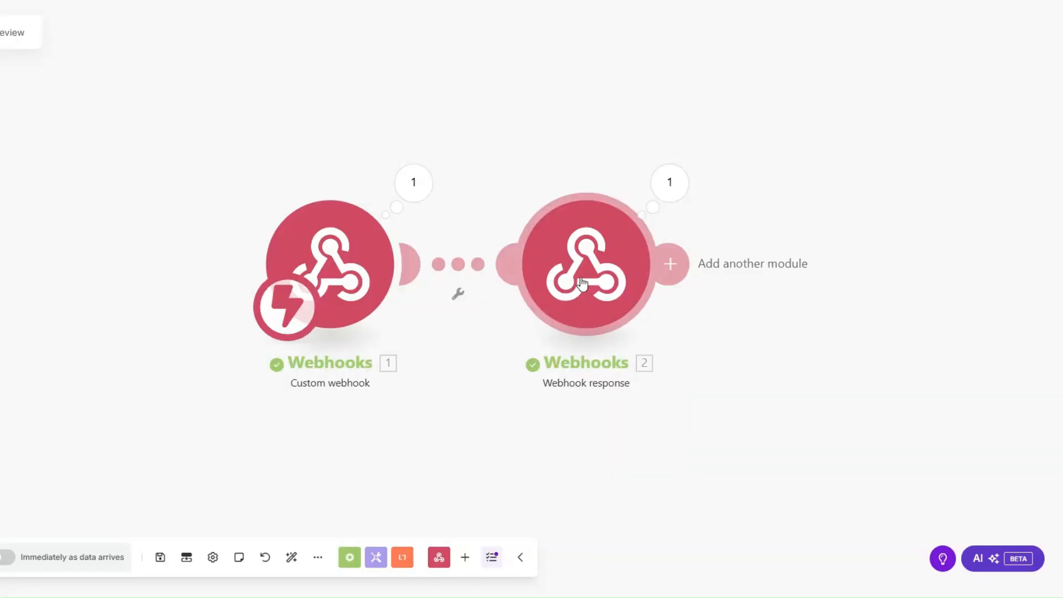
right_click(584, 278)
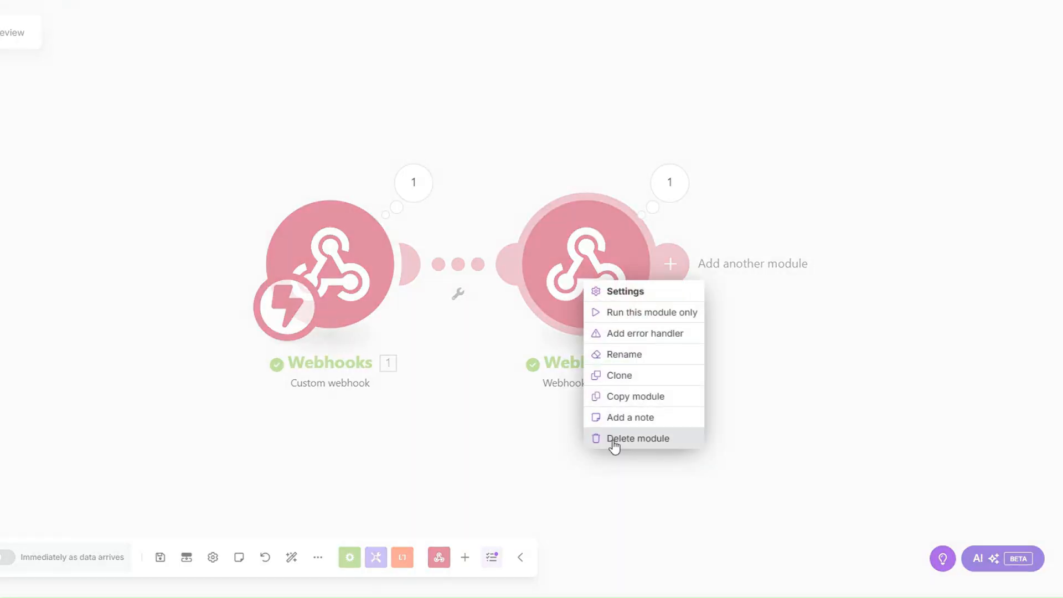
click(615, 437)
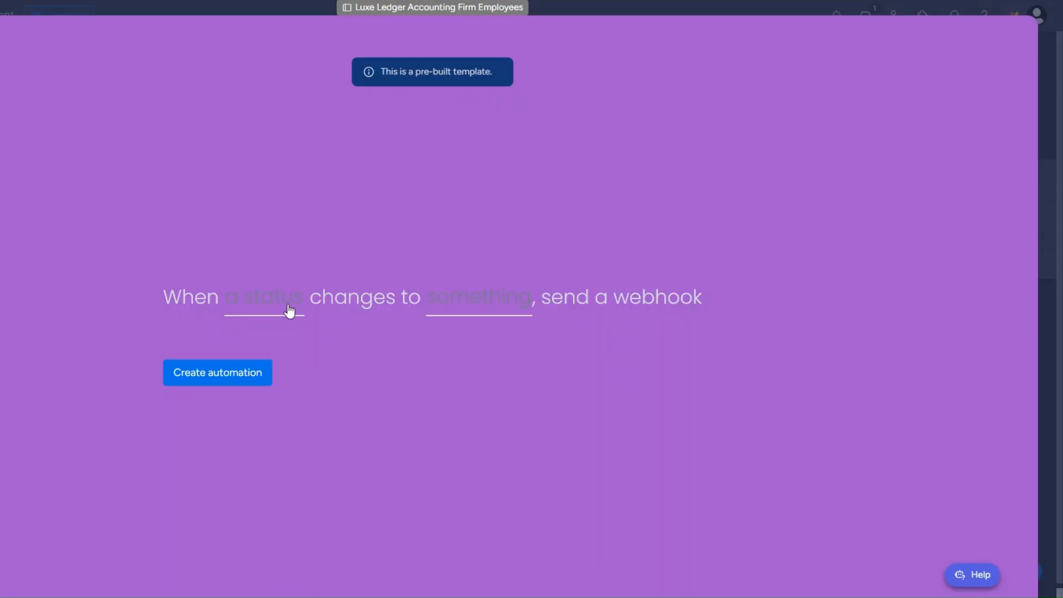
Create an automation sending a webhook when Status changes to TRANSACTION REVIEW.
click(289, 311)
click(288, 361)
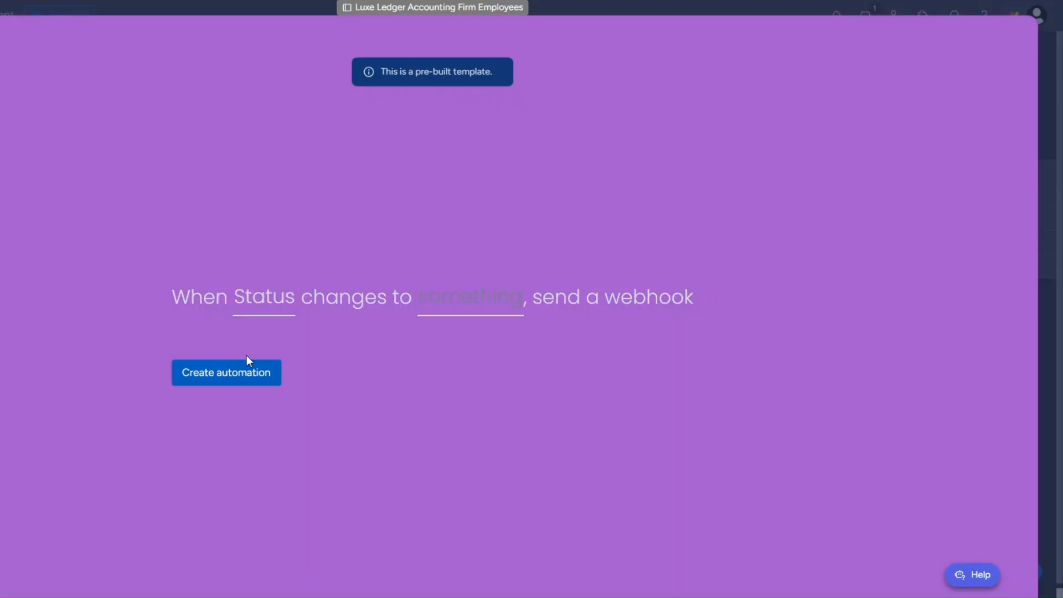
click(512, 302)
scroll(506, 418, down, 2)
click(504, 418)
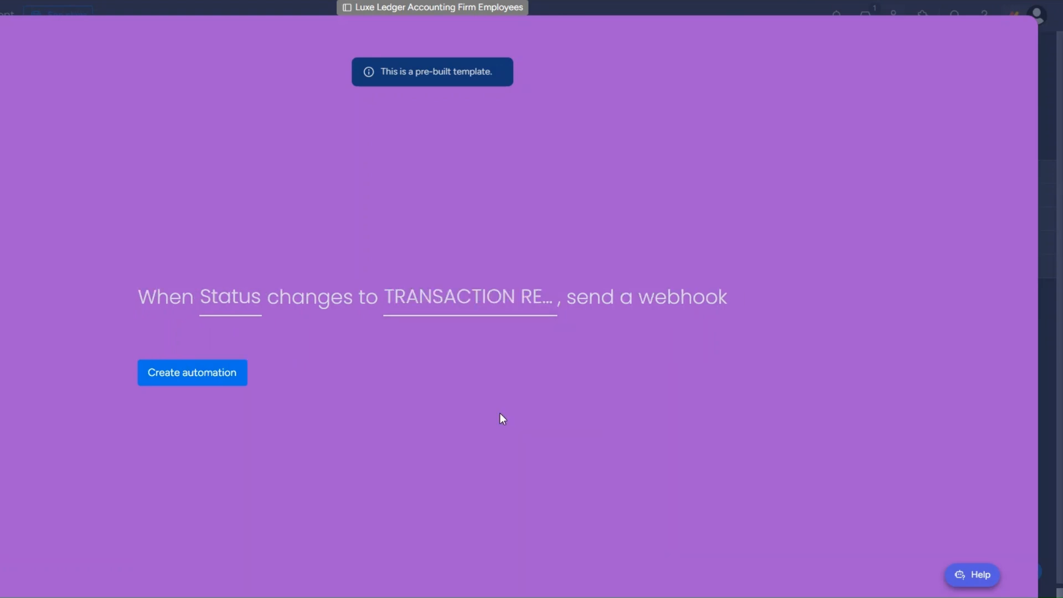
click(164, 377)
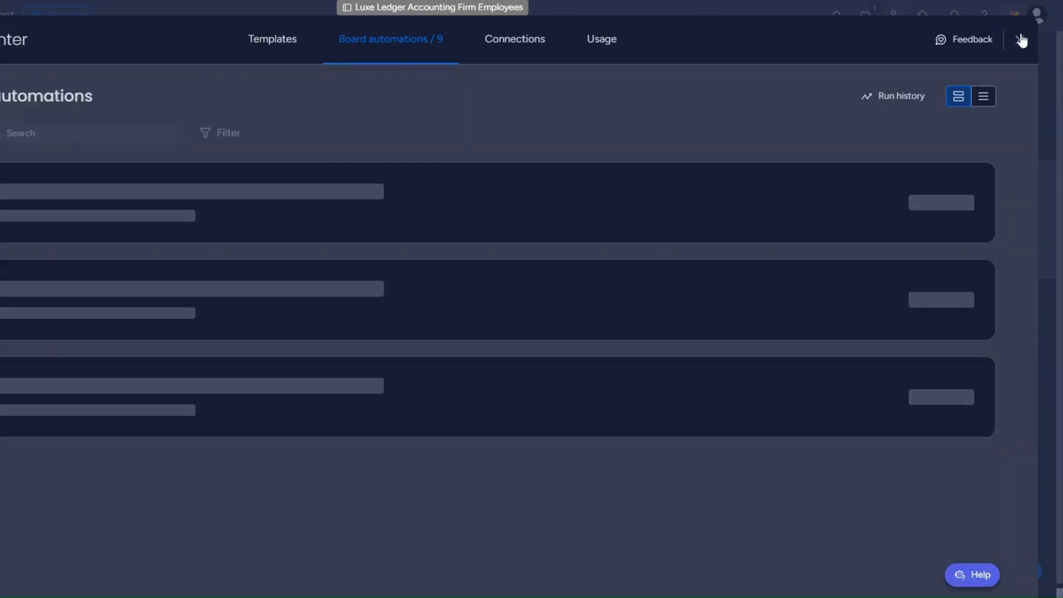
Set the second employee's status to TRANSACTION REVIEW on the board.
click(1022, 40)
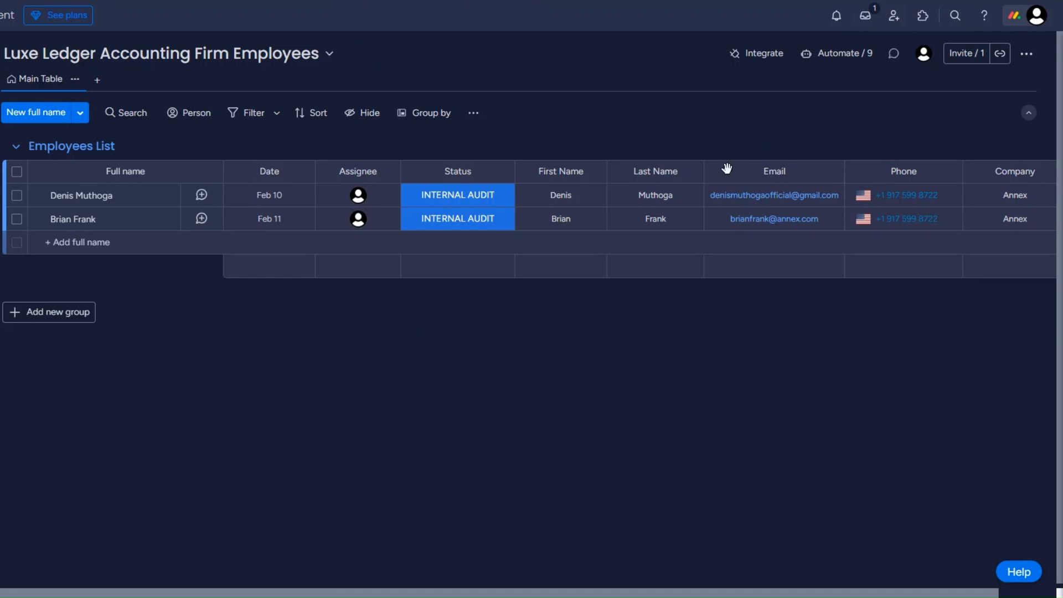
click(443, 224)
click(454, 344)
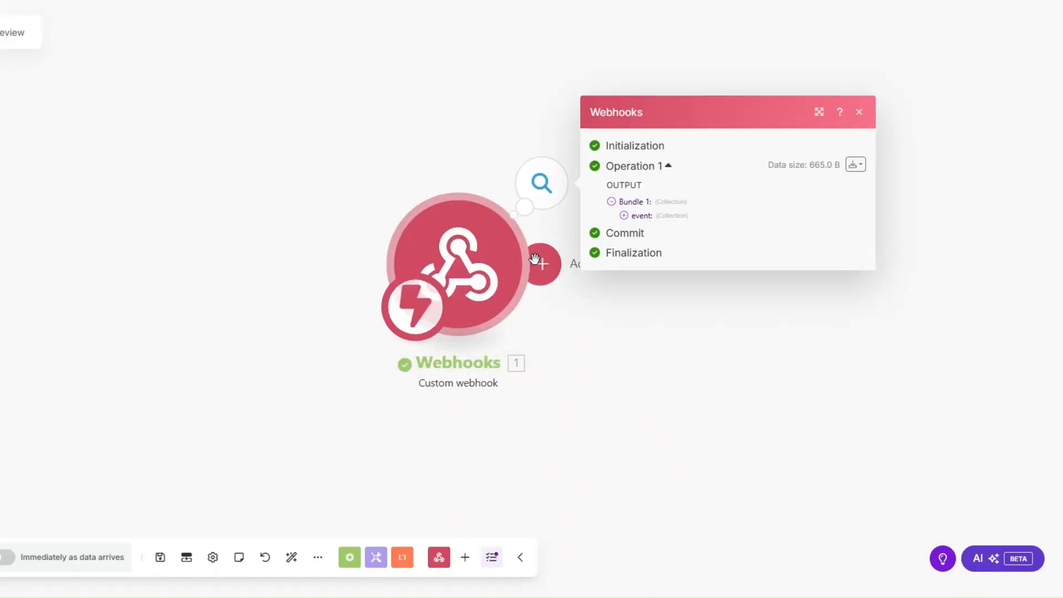
Inspect the webhook's received event data, including its pulseId value.
drag(535, 258, 277, 271)
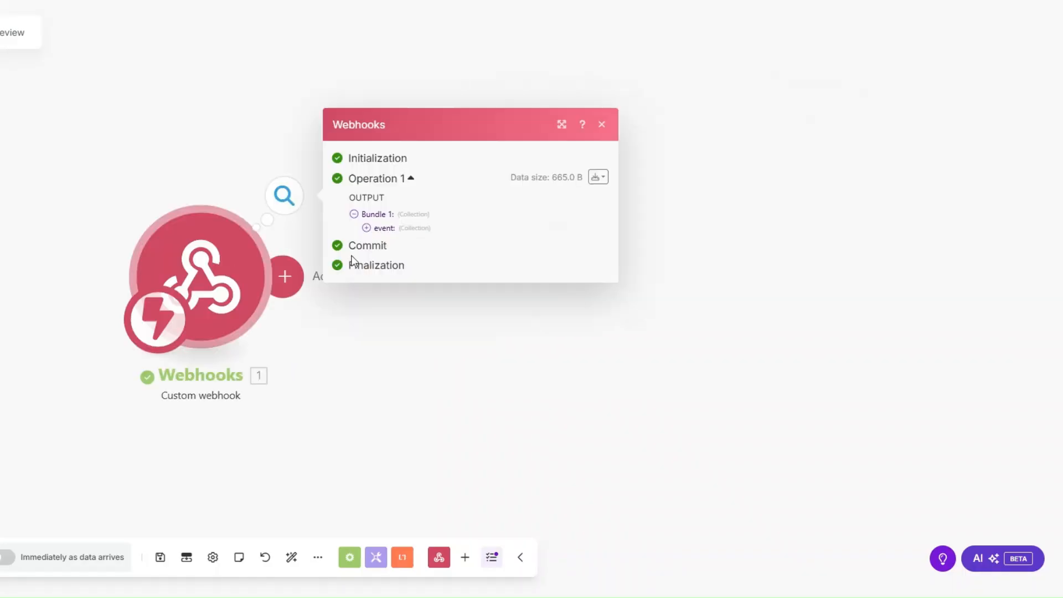
click(366, 227)
drag(436, 285, 489, 261)
key(ctrl+c)
click(427, 258)
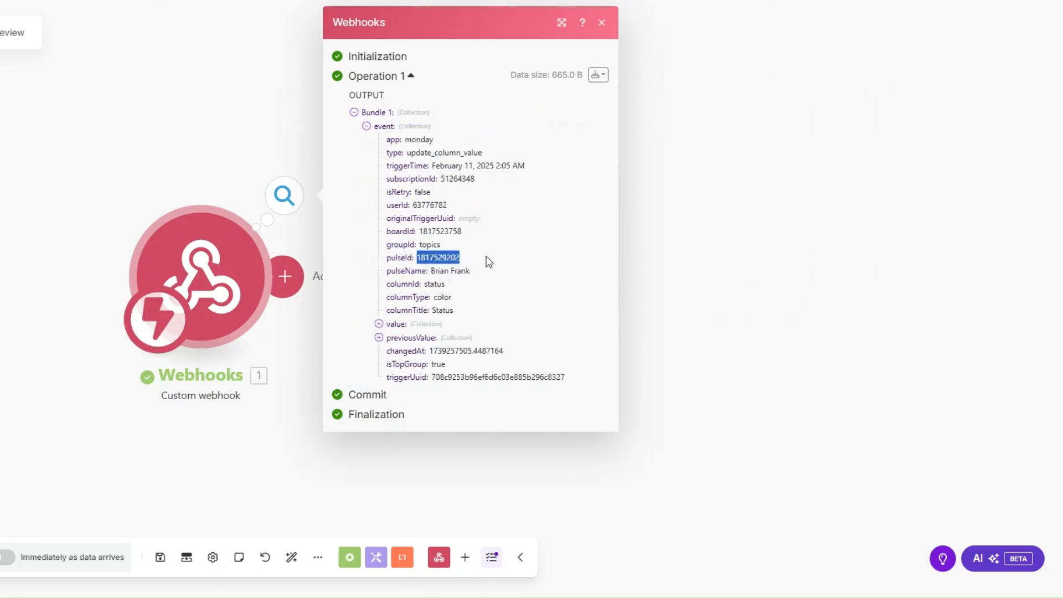
click(653, 337)
Add a Monday 'Get an Item' module after the webhook.
click(284, 276)
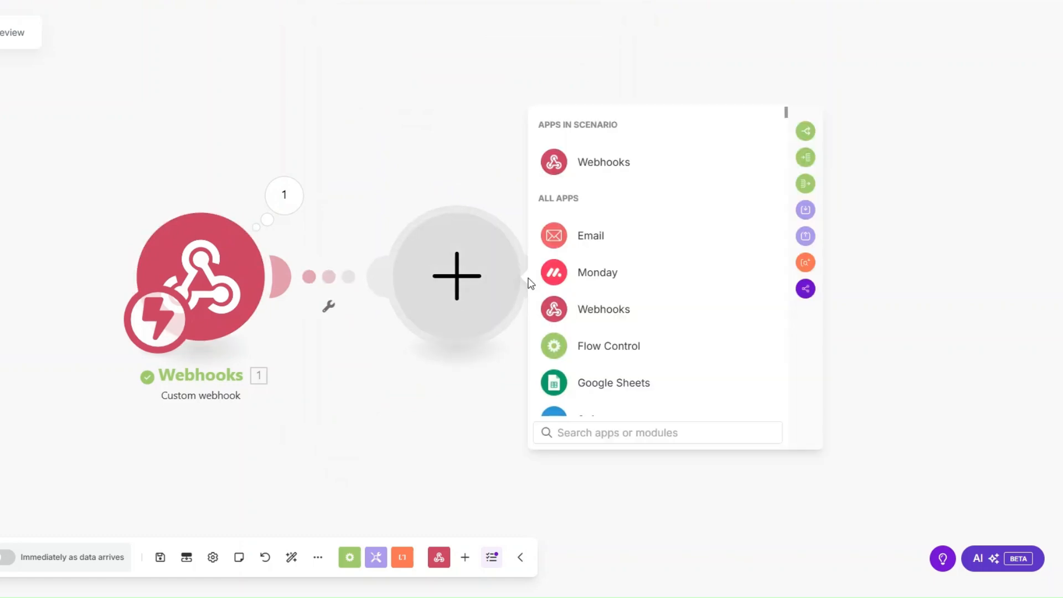
click(586, 276)
text(ge)
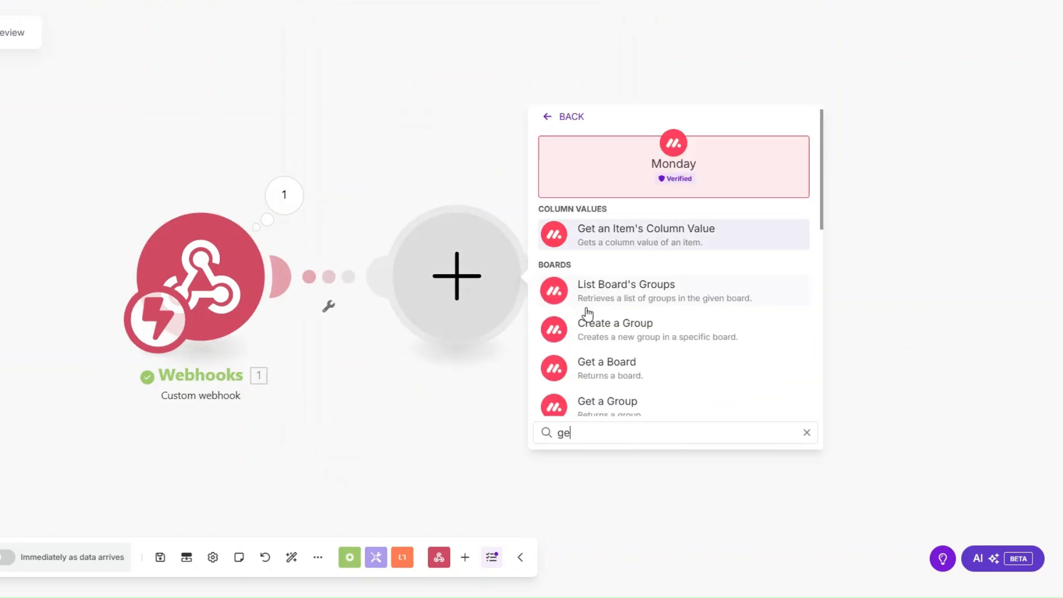
text(t an)
click(587, 290)
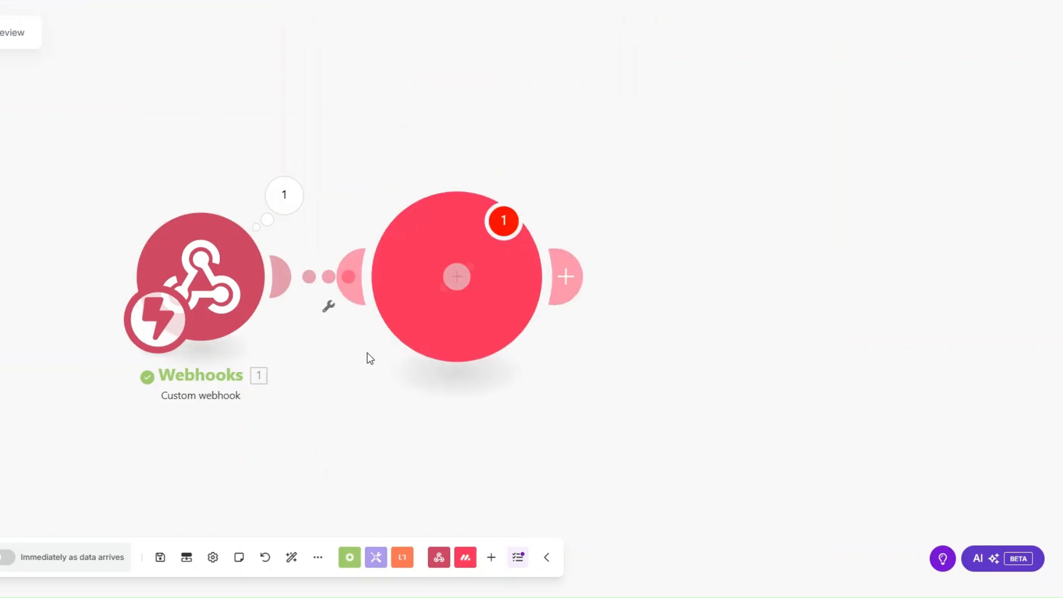
Map event pulseId into the item ID and set Board ID to Luxe Ledger Accounting Firm Employees.
click(491, 161)
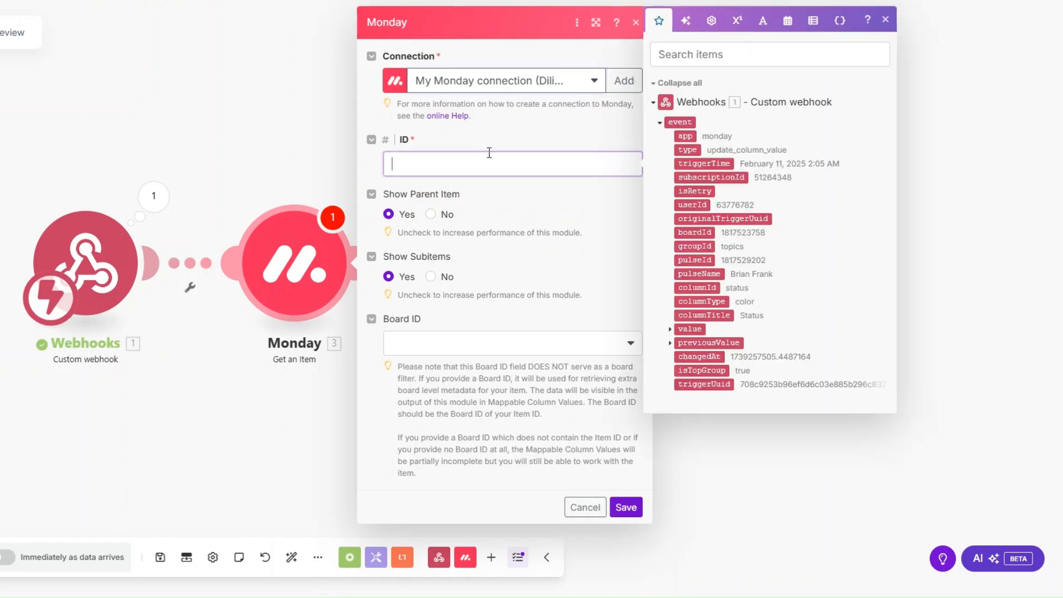
click(695, 260)
click(496, 350)
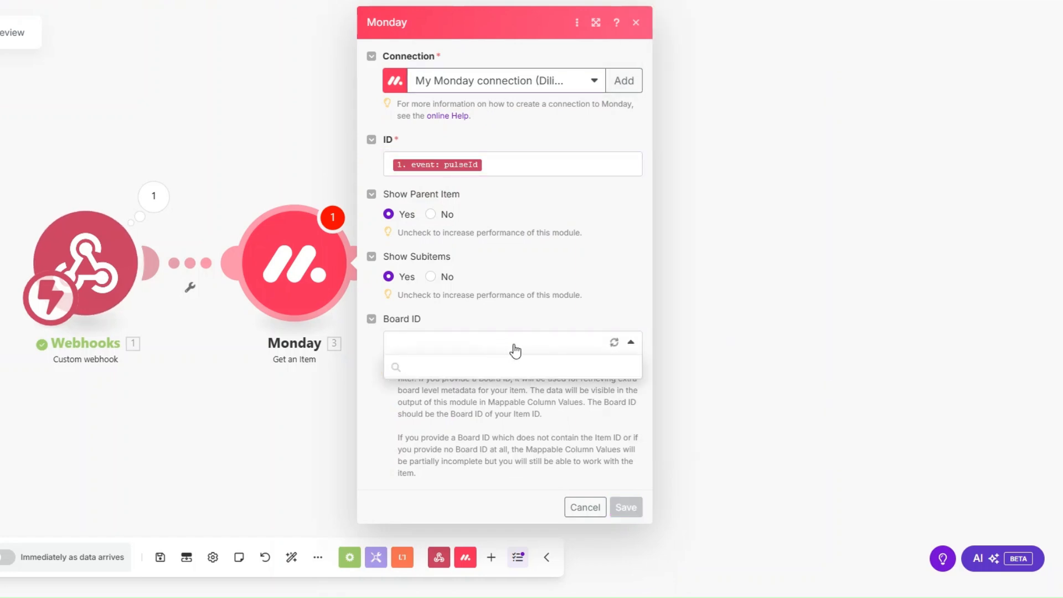
scroll(506, 409, down, 1)
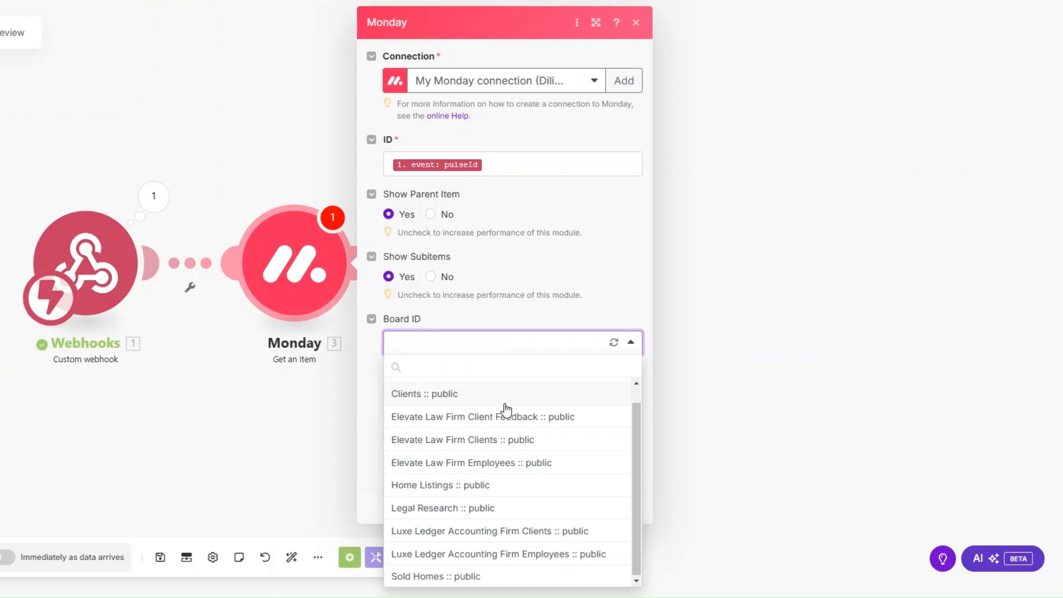
click(527, 553)
click(626, 507)
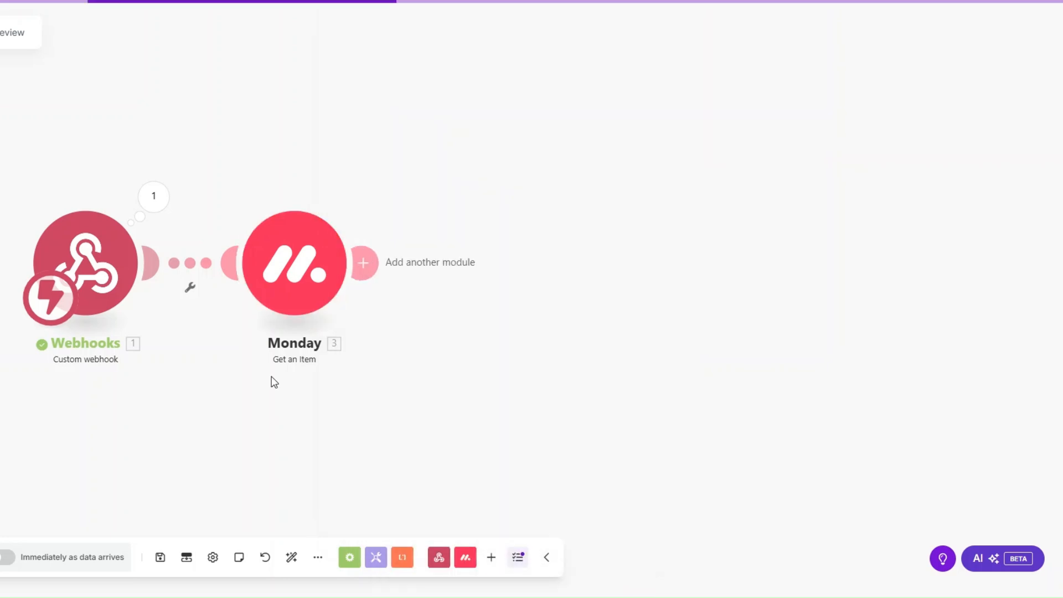
Run only the Monday module with a pasted test pulseId.
right_click(286, 289)
click(325, 319)
click(458, 347)
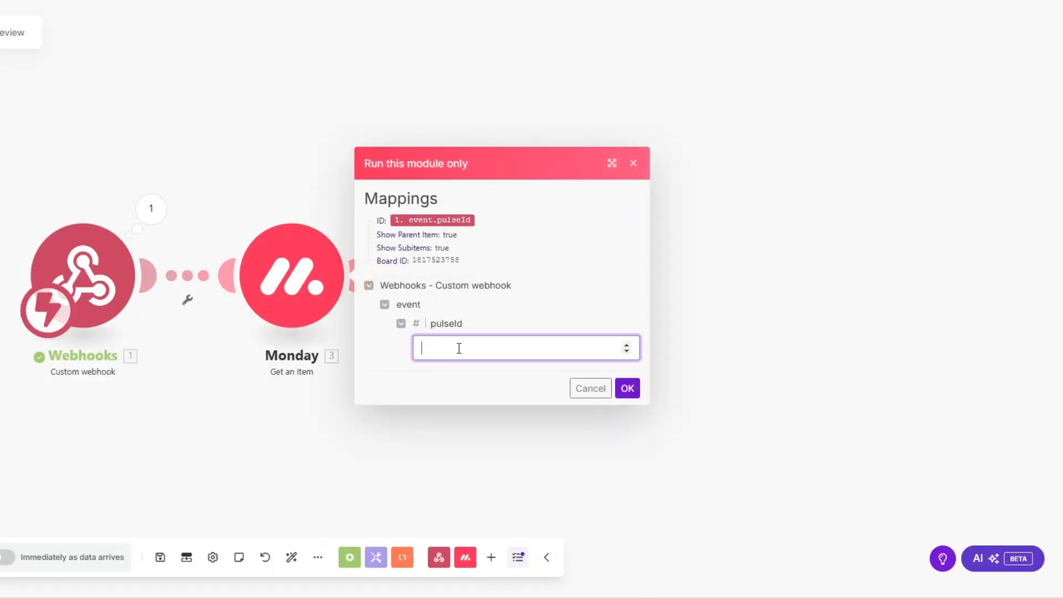
key(ctrl+v)
click(628, 390)
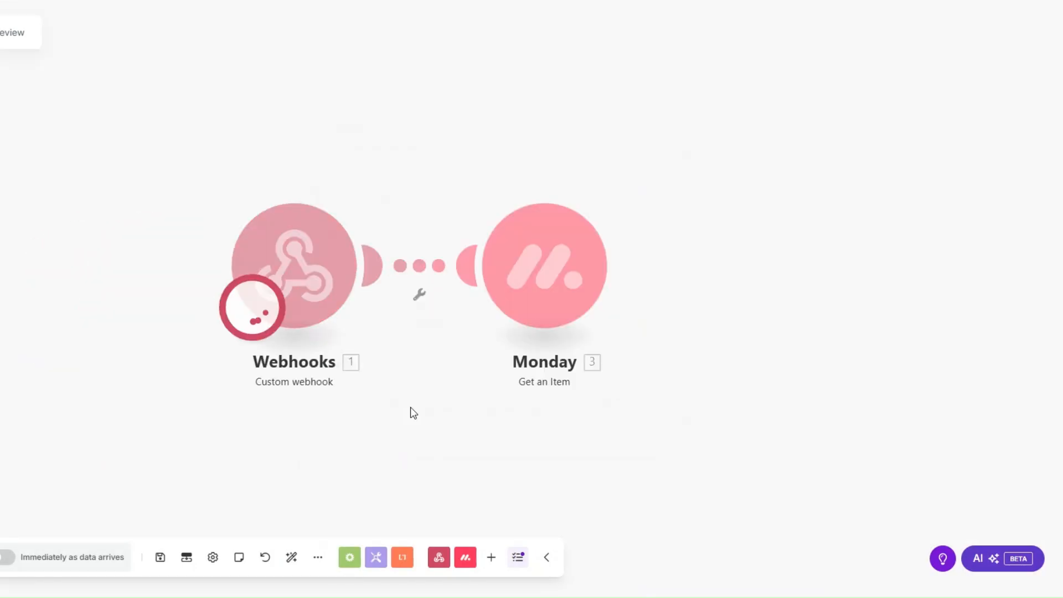
Review the fetched item's column values, including Email and Phone details.
click(489, 400)
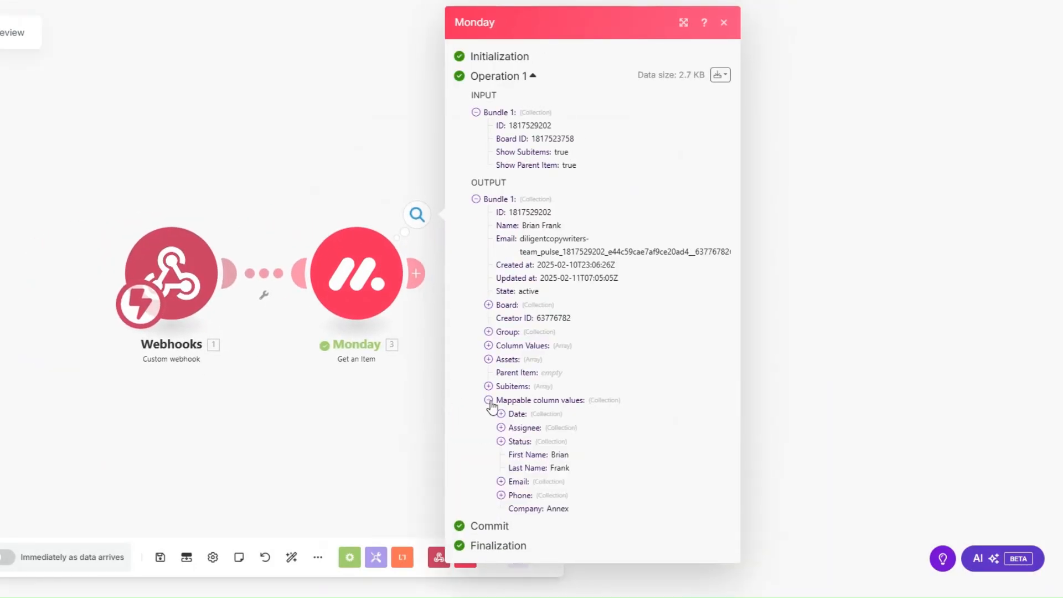
click(507, 484)
click(501, 535)
scroll(541, 415, down, 1)
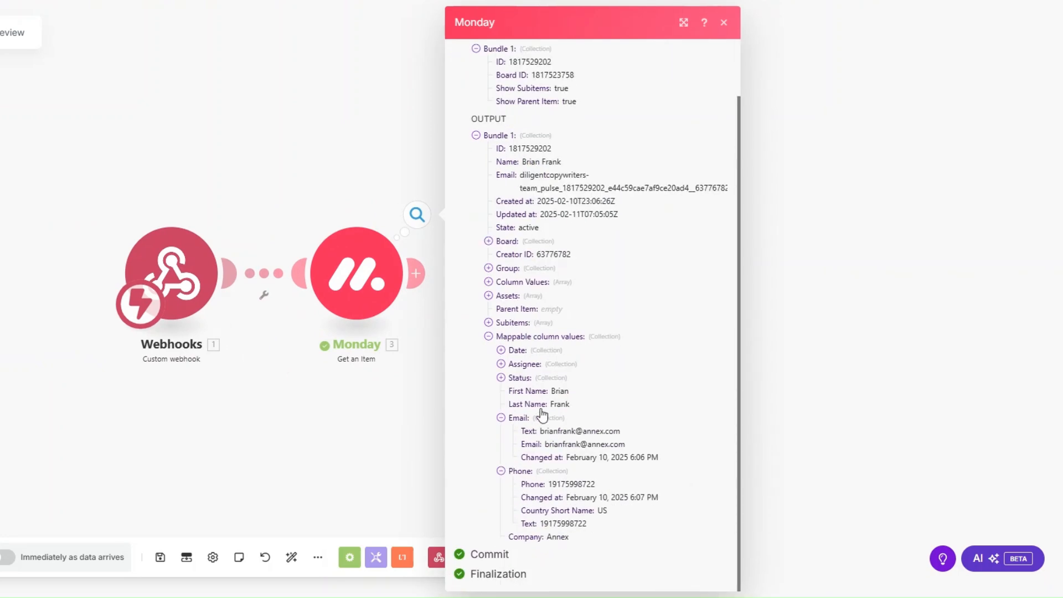
drag(553, 392, 577, 403)
click(287, 380)
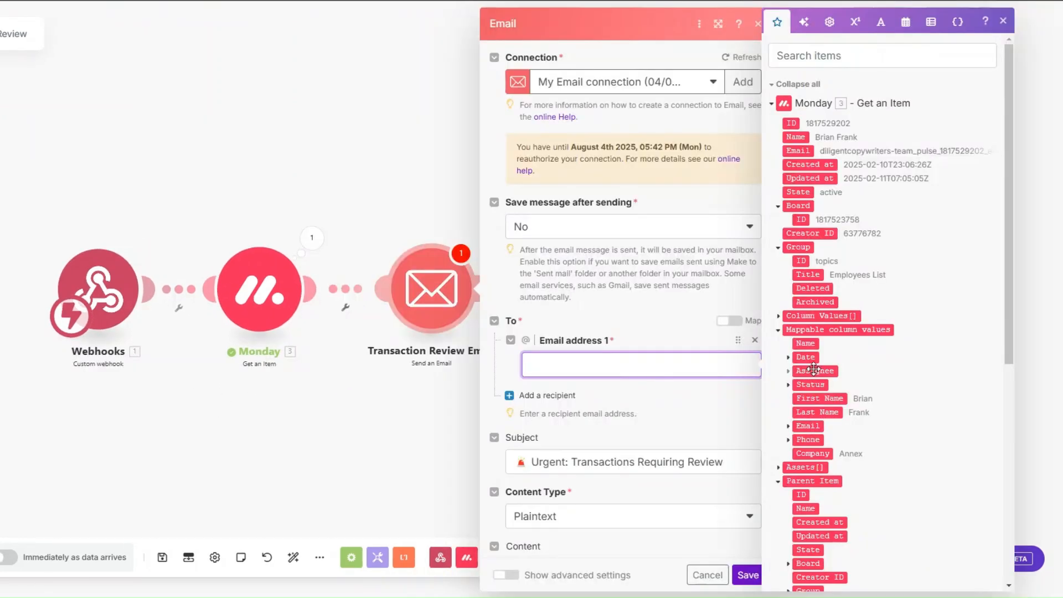
Map the Monday item's Email value into Email address 1.
click(788, 426)
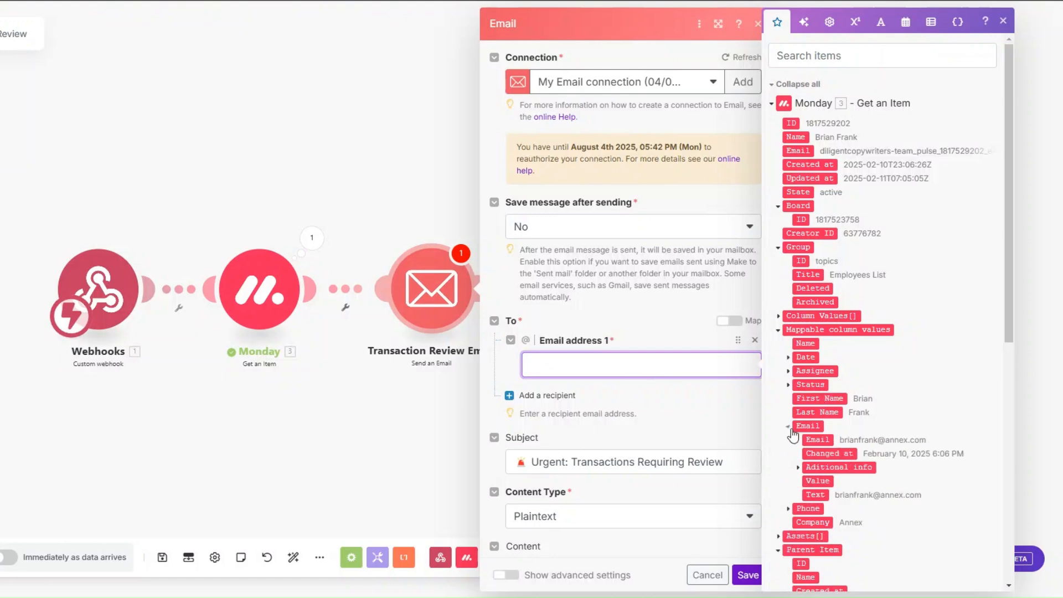
click(817, 439)
scroll(665, 332, down, 5)
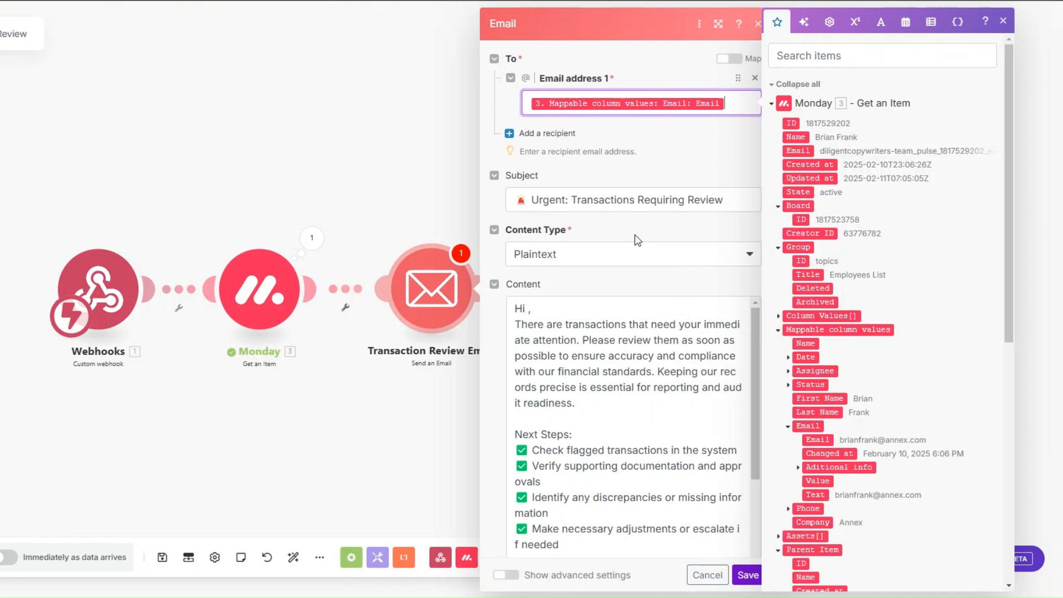
Insert the item's First Name after 'Hi' in the Content, review the body, and save.
click(528, 308)
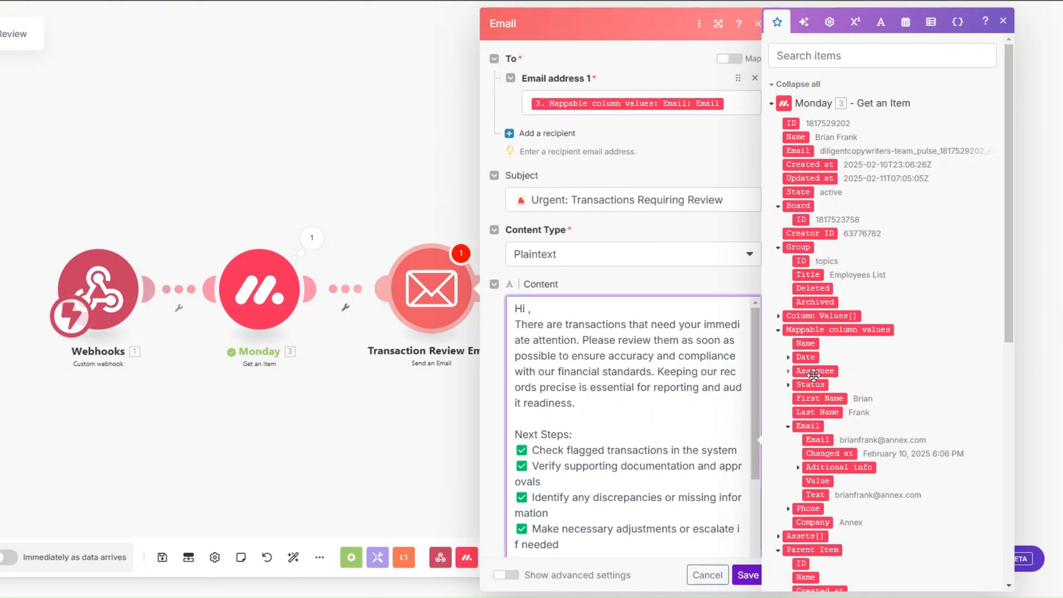
click(818, 398)
scroll(654, 308, down, 2)
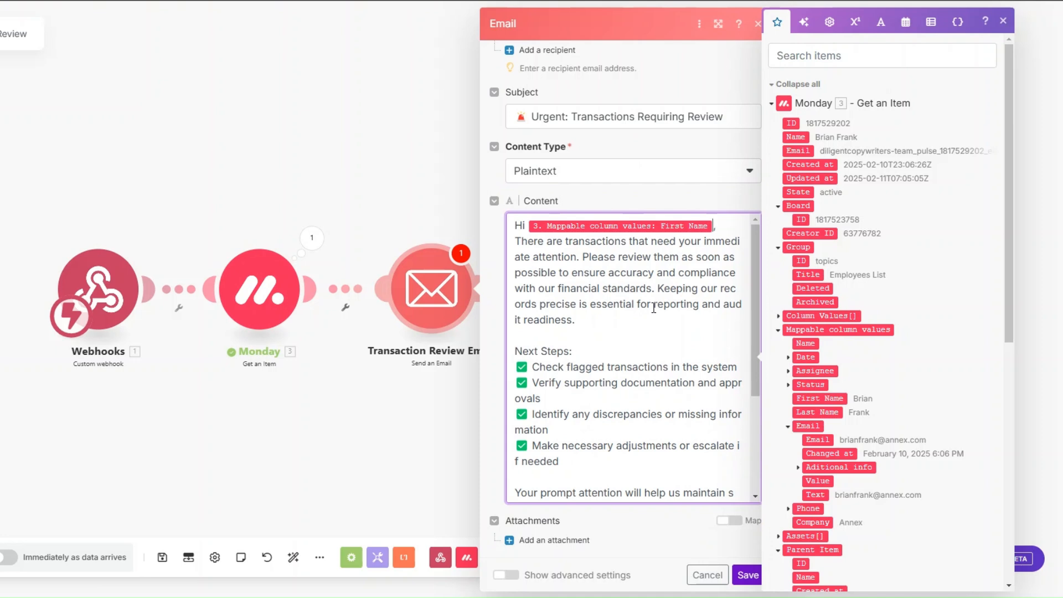
scroll(654, 308, down, 1)
drag(516, 285, 599, 285)
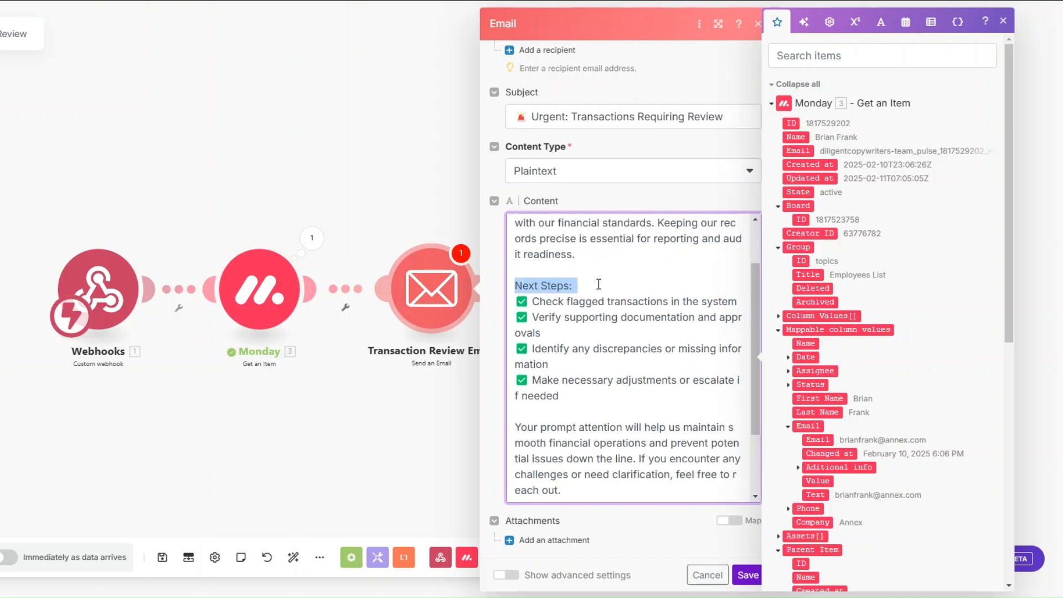
scroll(675, 233, down, 1)
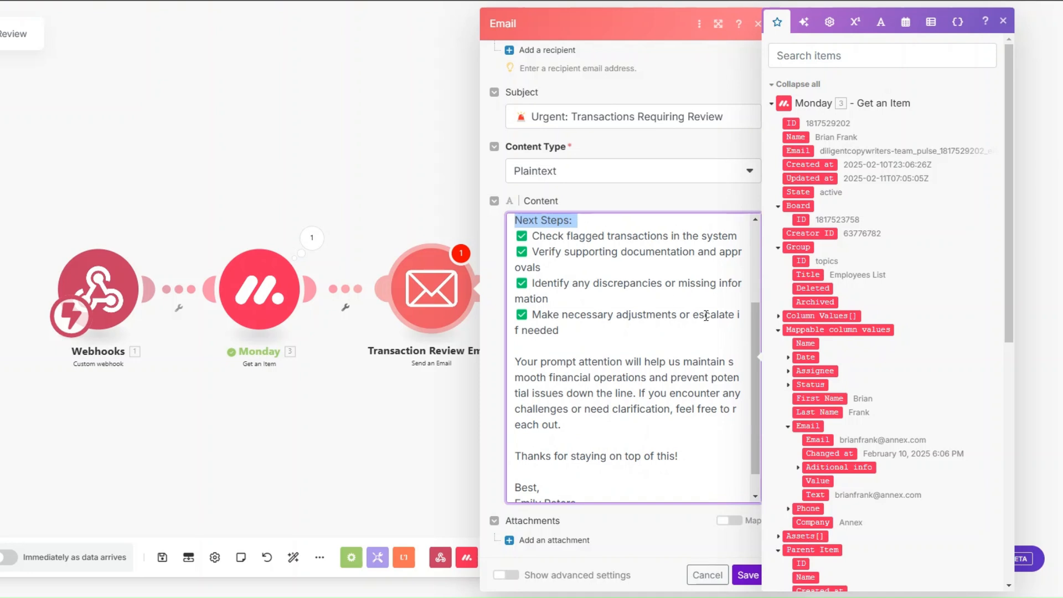
scroll(706, 314, down, 1)
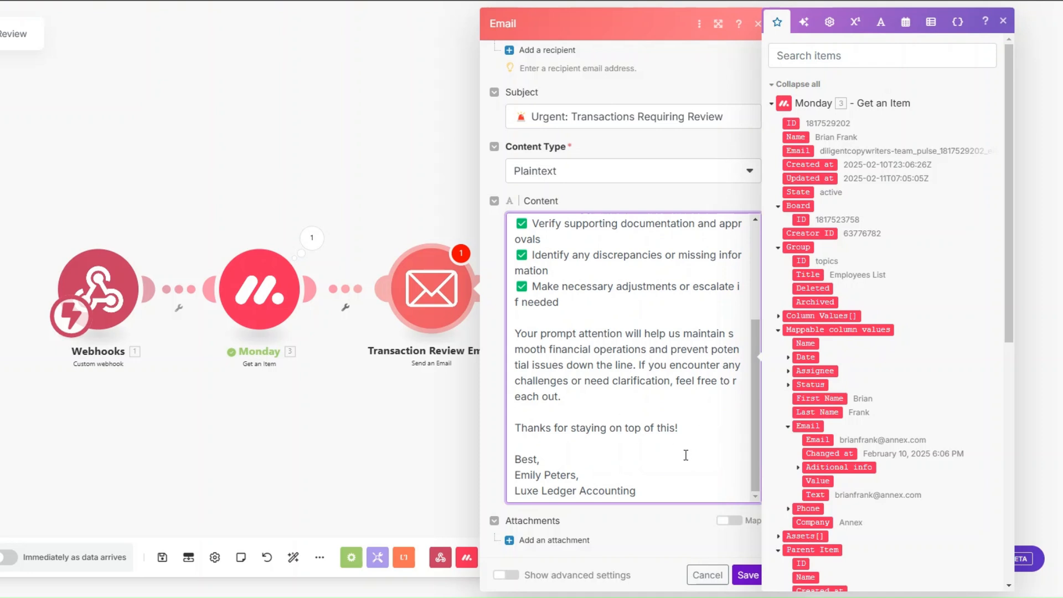
click(748, 575)
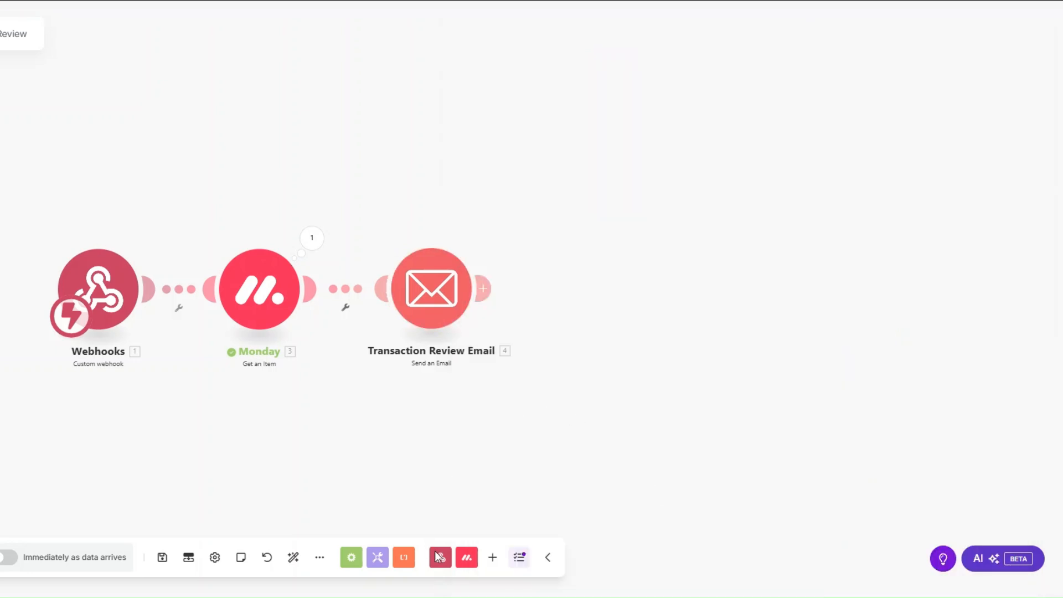
Auto-align the modules and trigger the run by setting the first employee's status to TRANSACTION REVIEW.
click(293, 557)
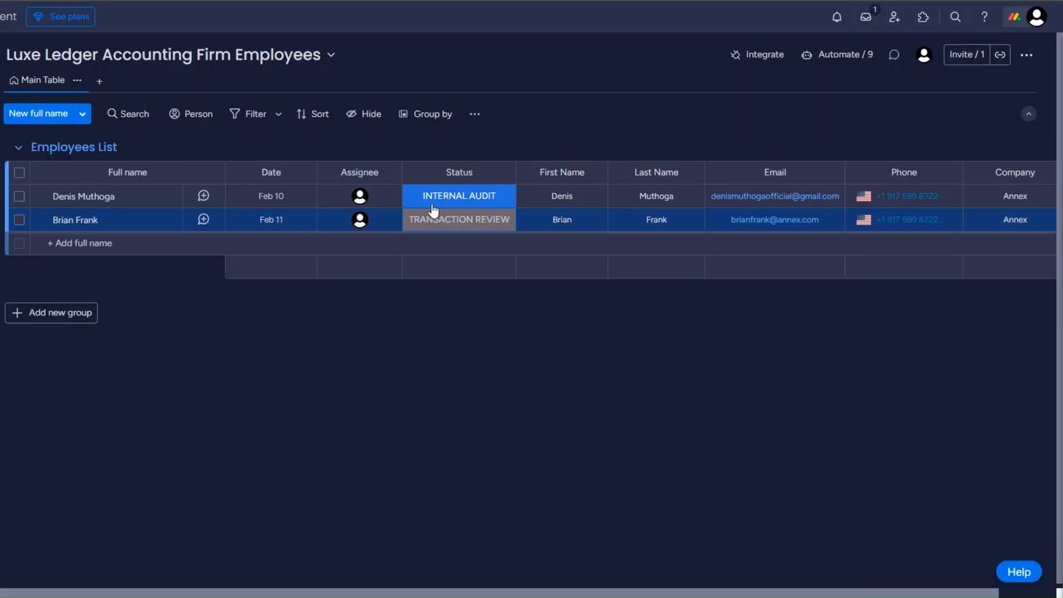
click(450, 196)
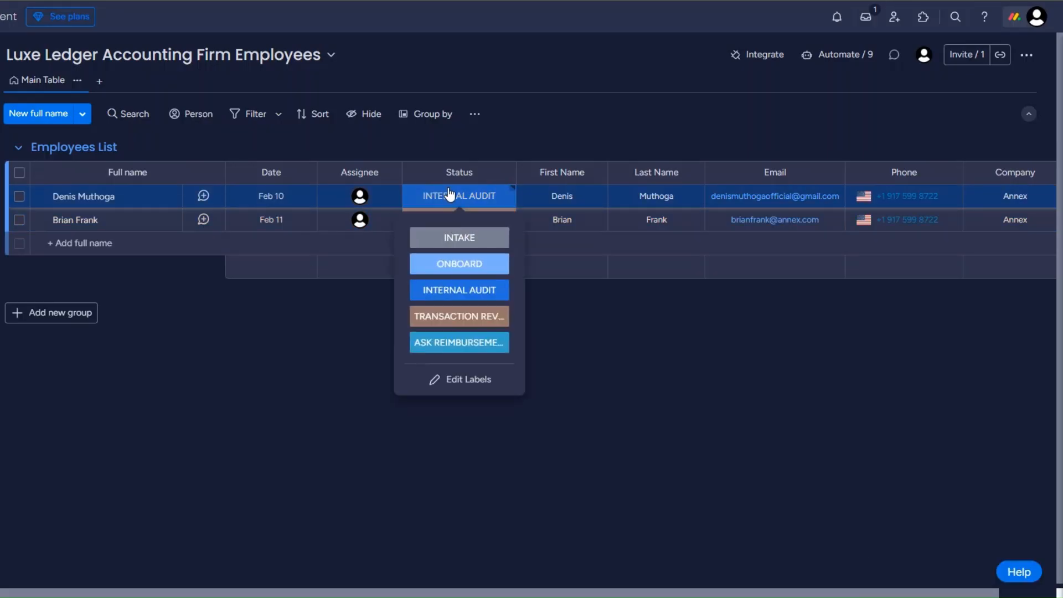
click(449, 316)
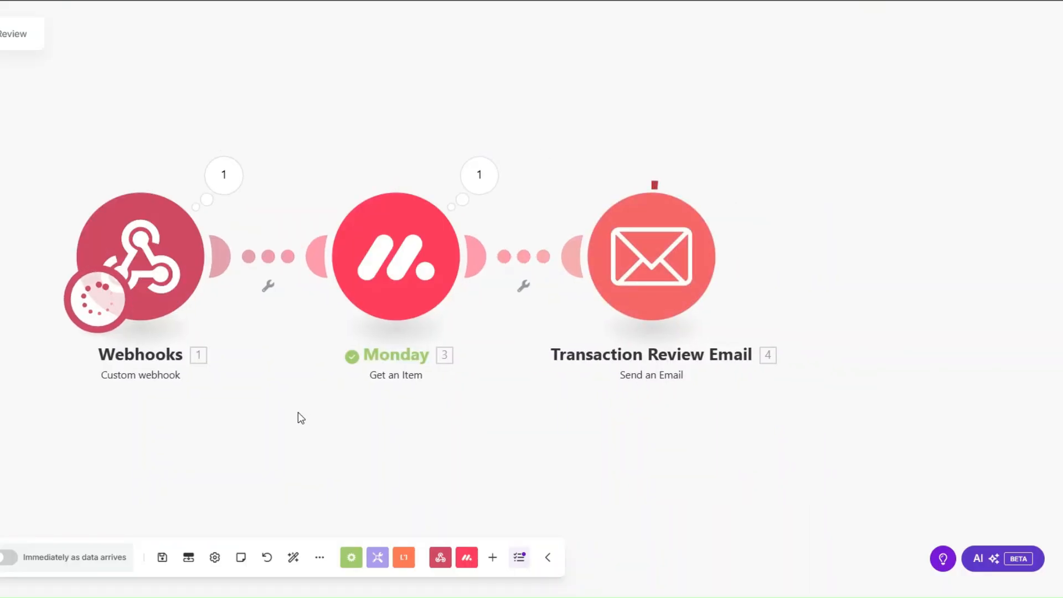
Review the sent email's subject and body in the Email module's run details.
drag(305, 412, 304, 434)
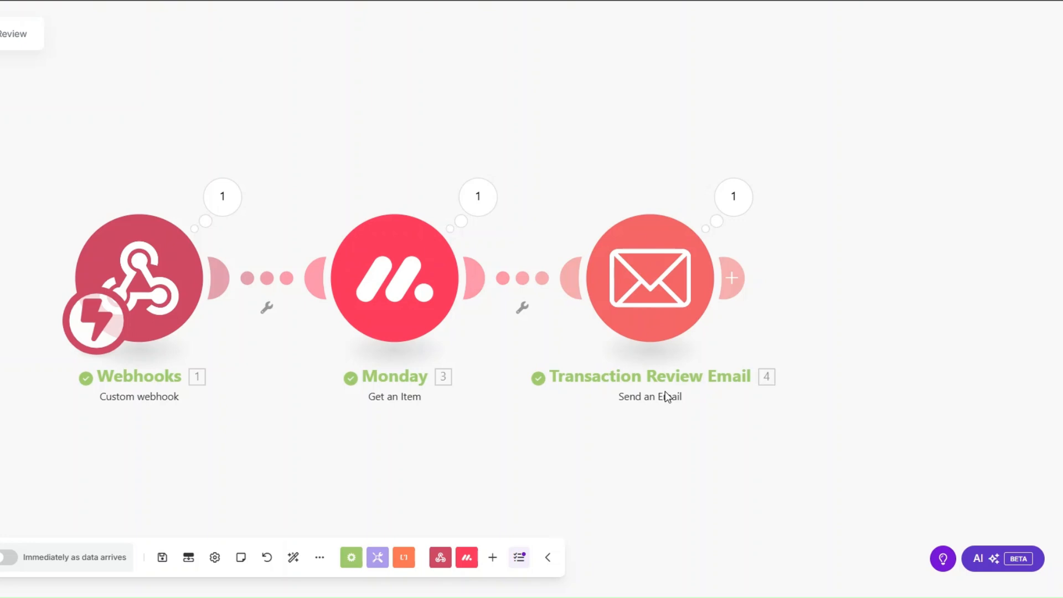
click(732, 196)
drag(825, 230, 994, 235)
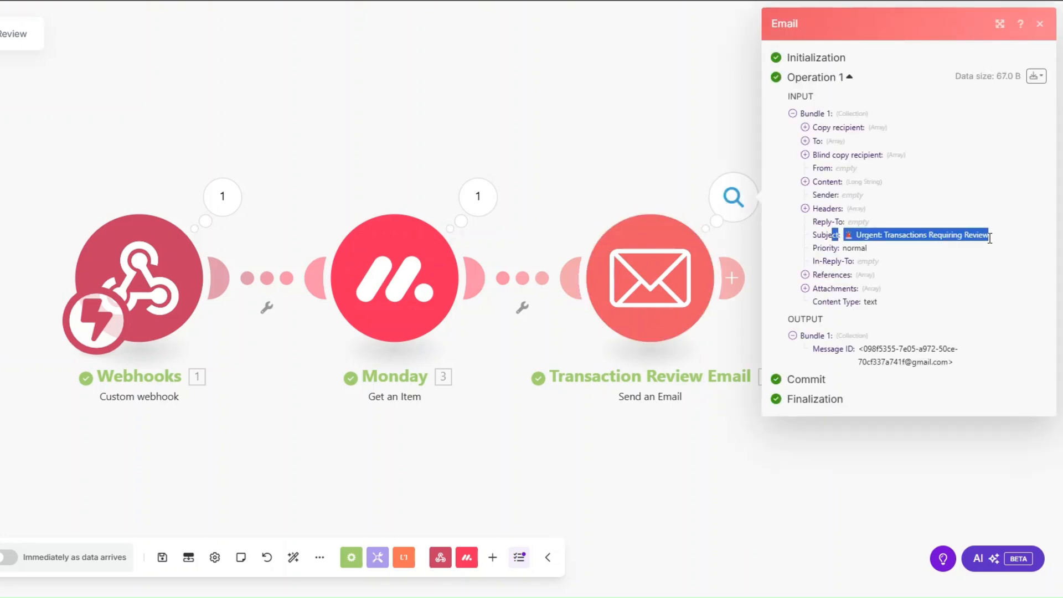
click(824, 183)
drag(817, 183, 916, 460)
drag(401, 485, 375, 479)
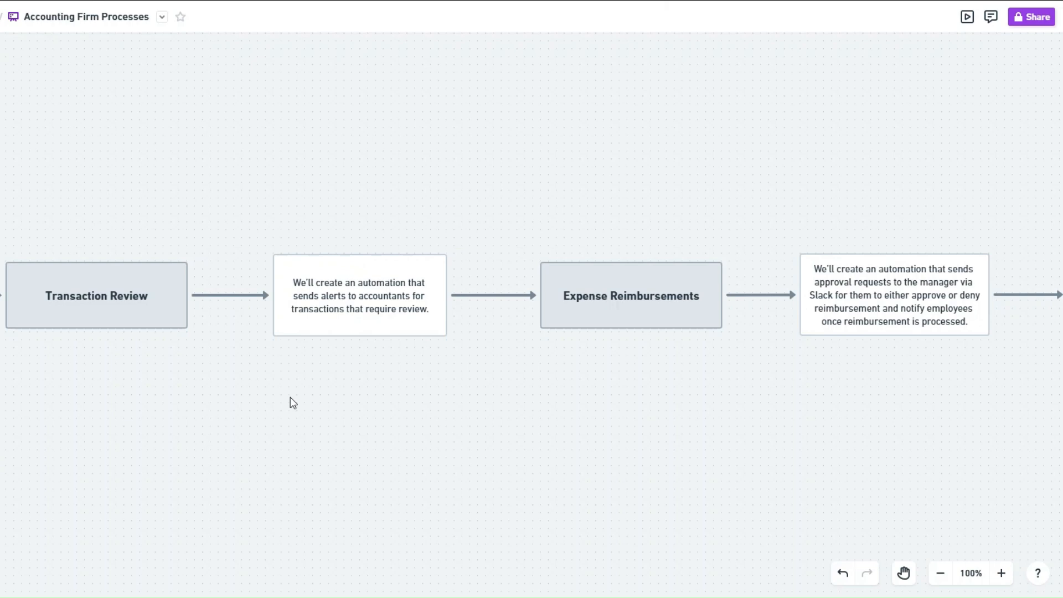
Scroll the Whimsical board right to show the Expense Reimbursements box and its note.
scroll(554, 275, right, 10)
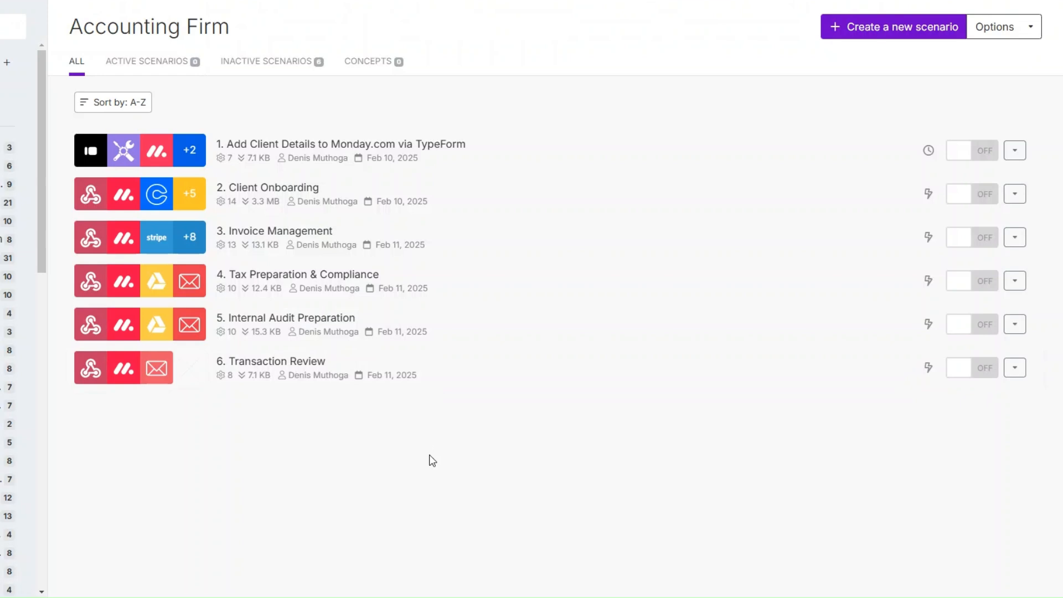
Create a new scenario with a Custom webhook trigger named 'Expense Reimbursements webhook' and save it.
click(867, 32)
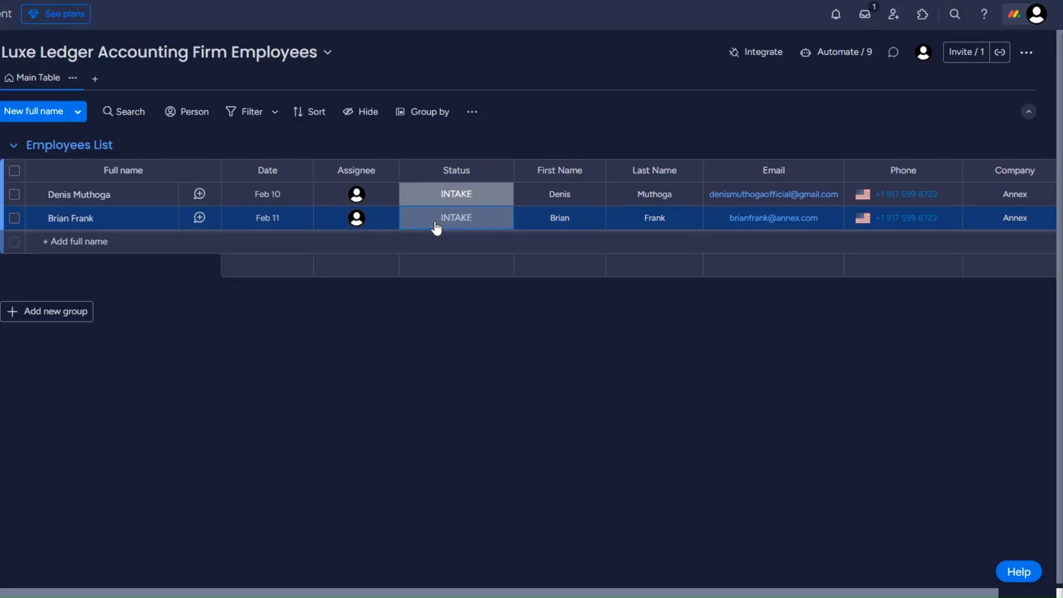
click(435, 225)
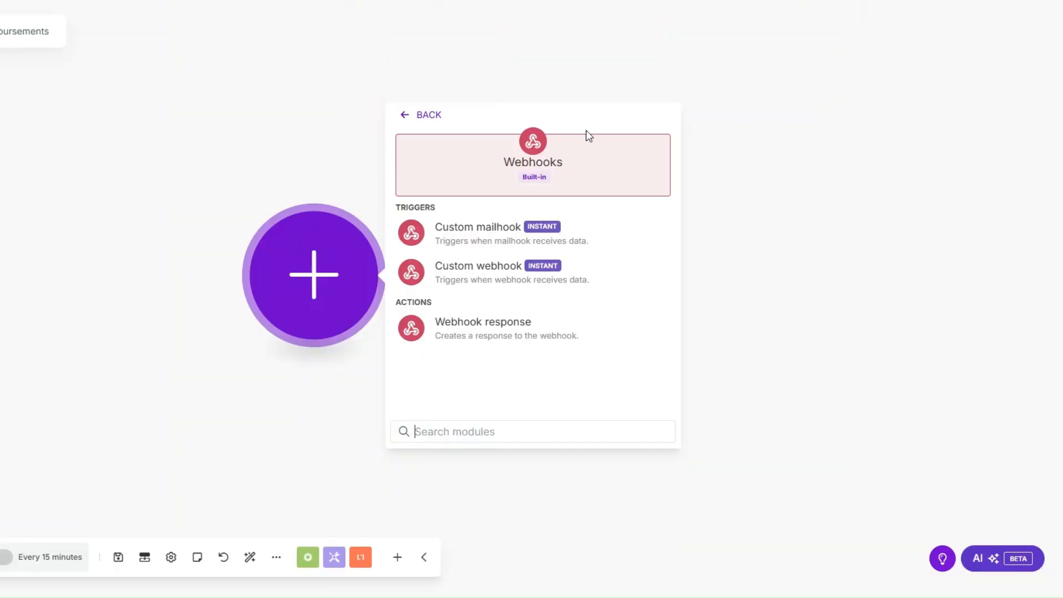
click(458, 280)
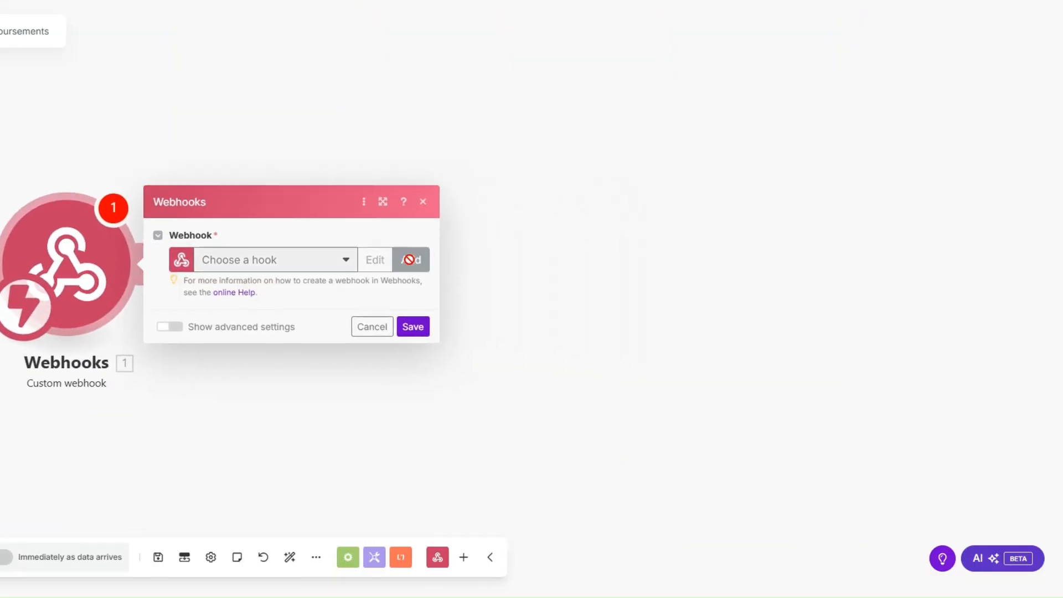
click(409, 259)
drag(578, 208, 457, 212)
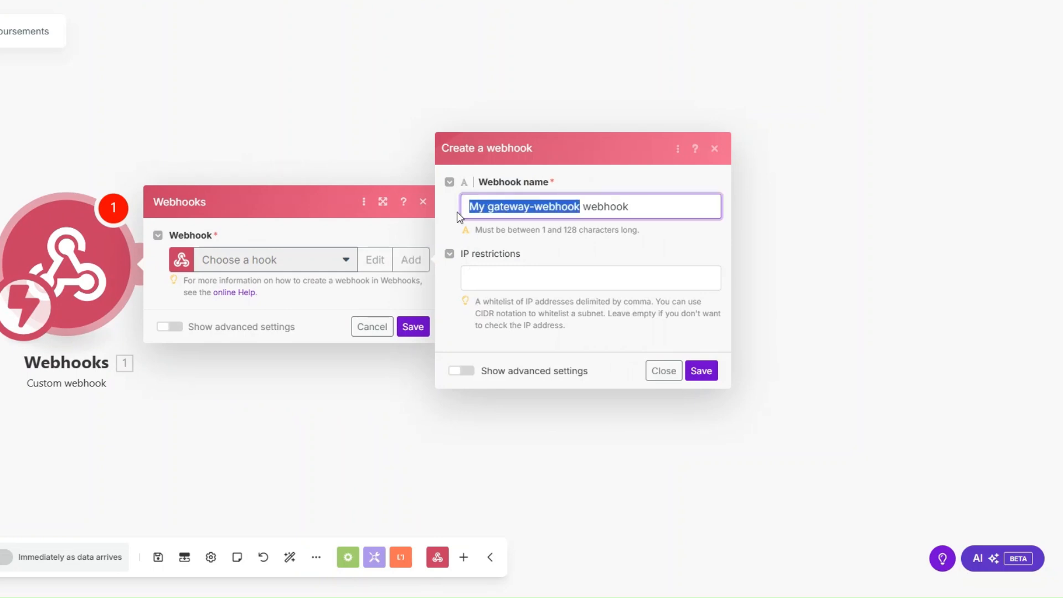
text(Expense Reimbursements)
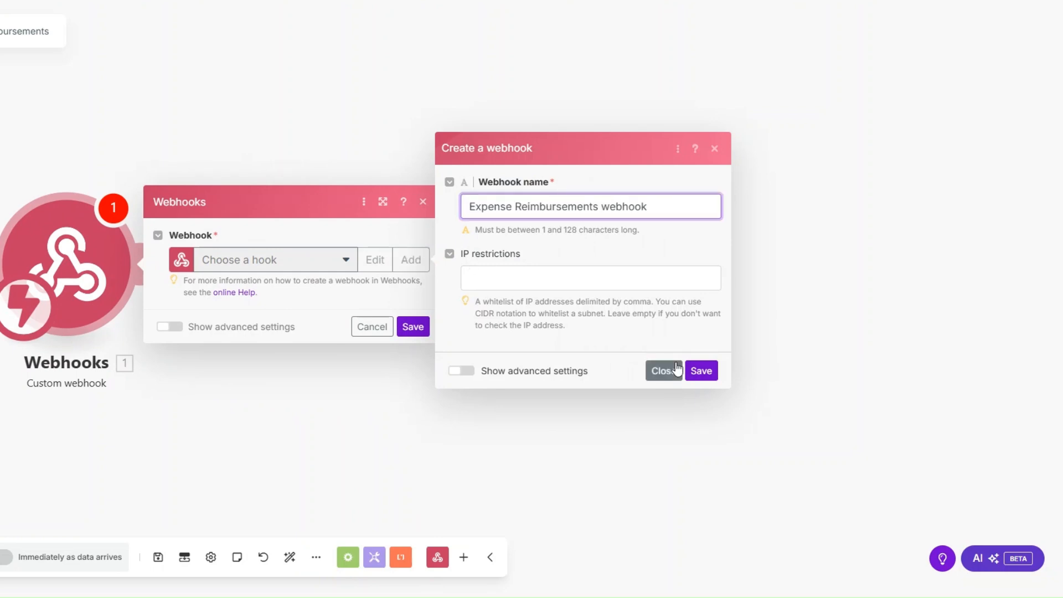
click(694, 370)
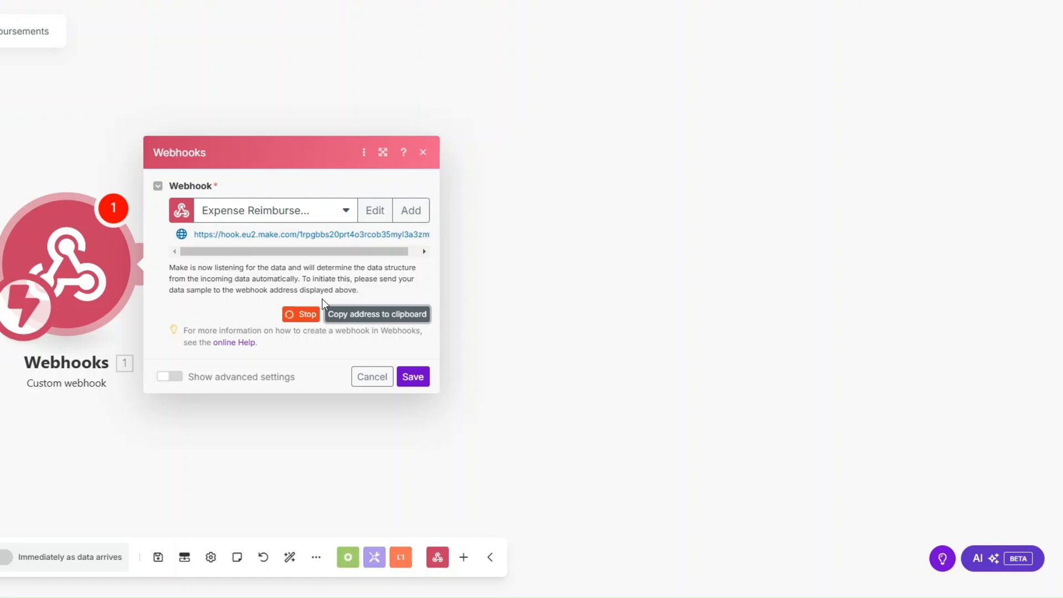
click(413, 376)
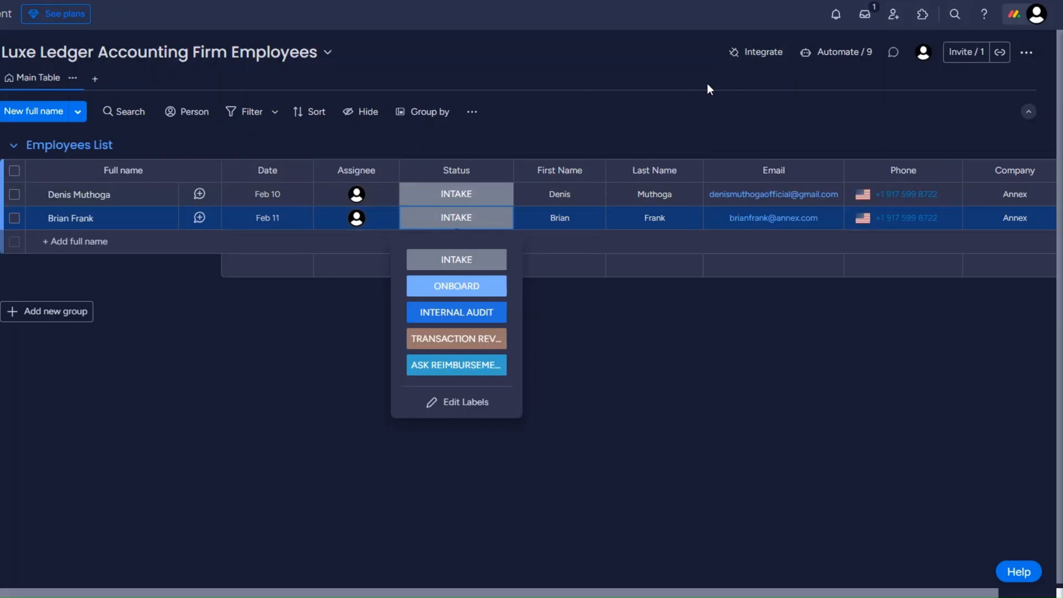
Set up the Employees board's webhook integration template with the pasted Make webhook URL and connect it.
click(742, 59)
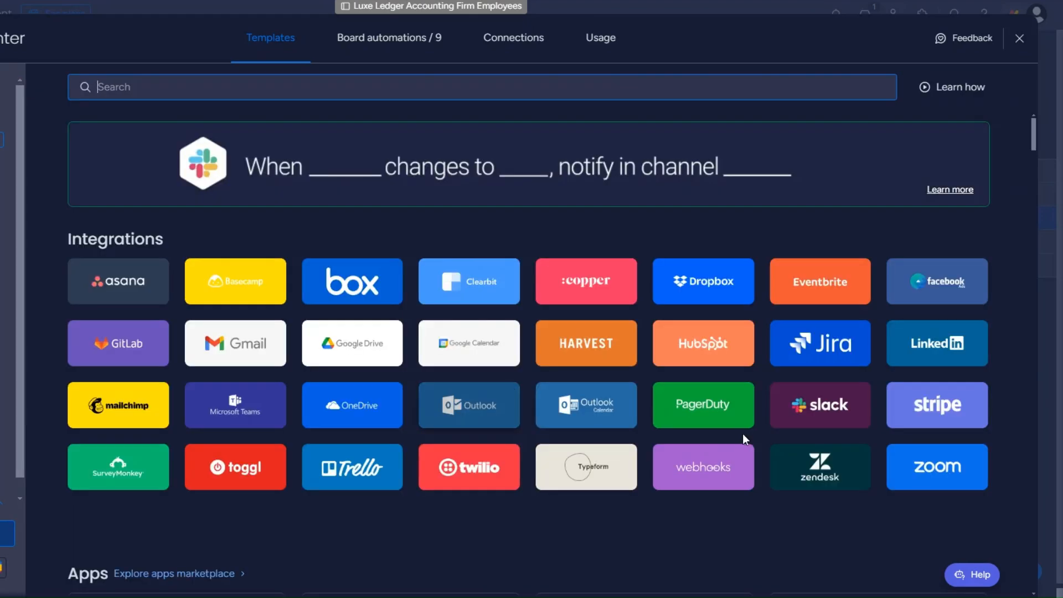
click(720, 463)
click(954, 380)
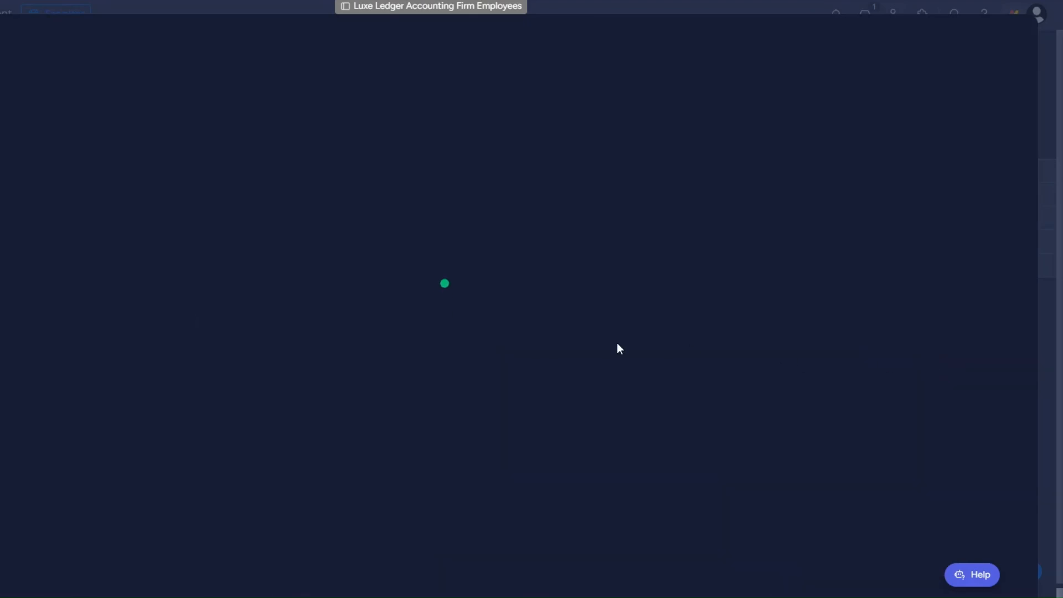
click(421, 383)
click(2, 169)
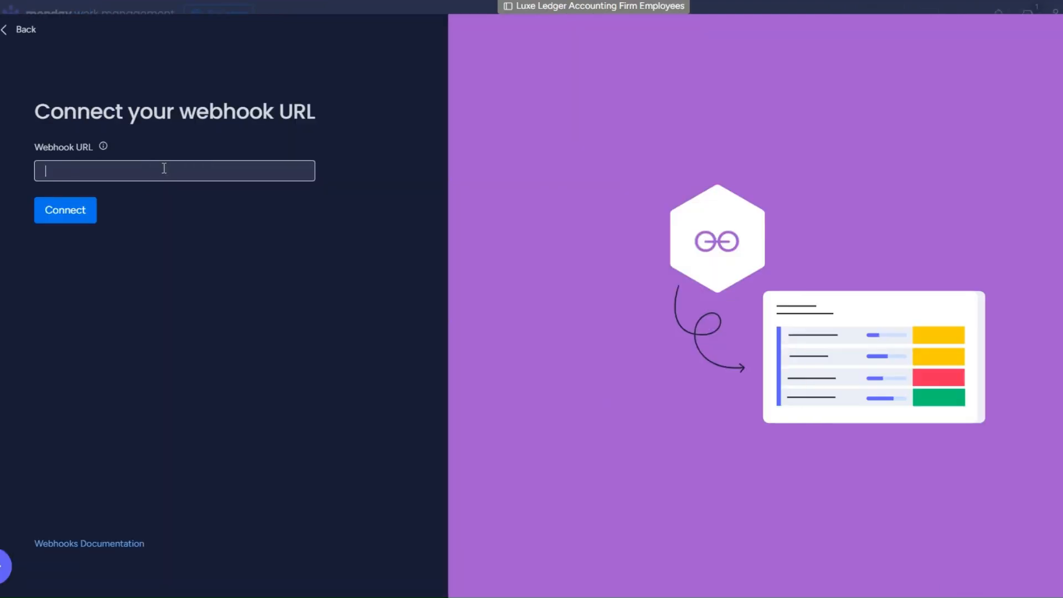
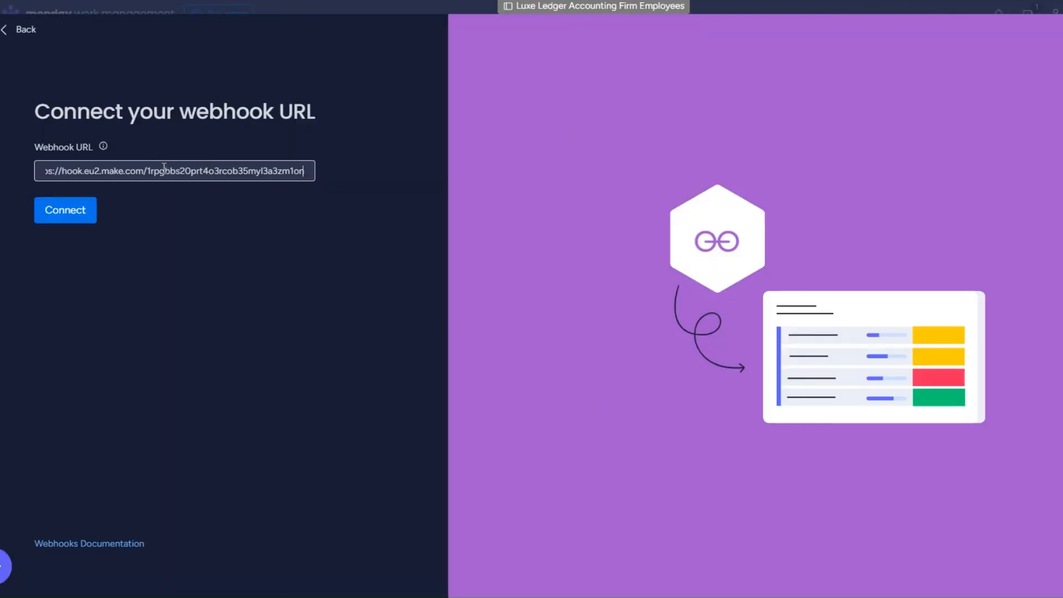
click(77, 223)
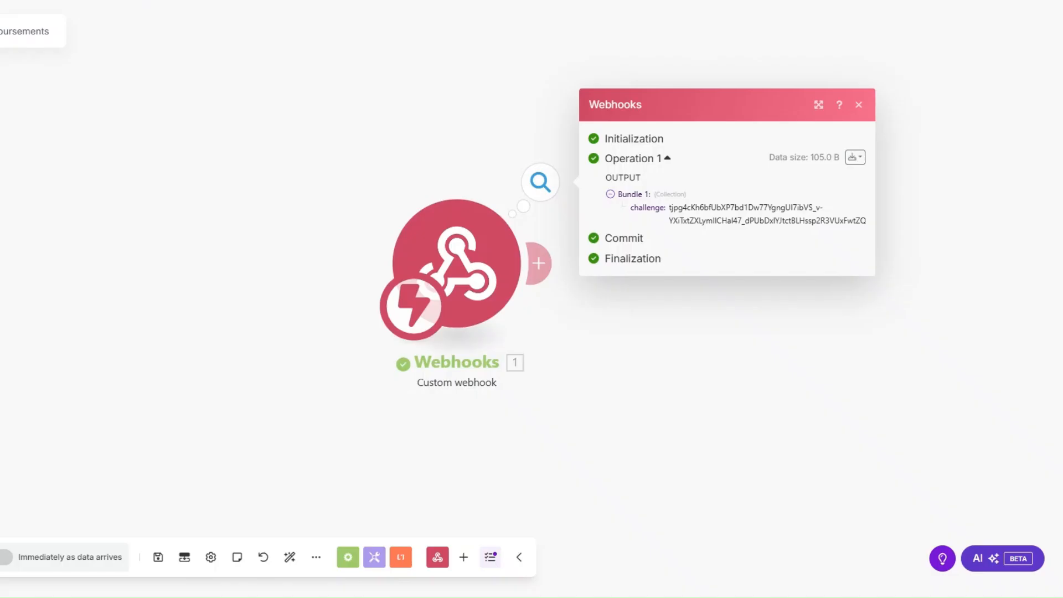
Add a Webhook response with status 200 and body {"challenge": challenge}, then run the scenario once.
drag(710, 212, 375, 194)
click(208, 251)
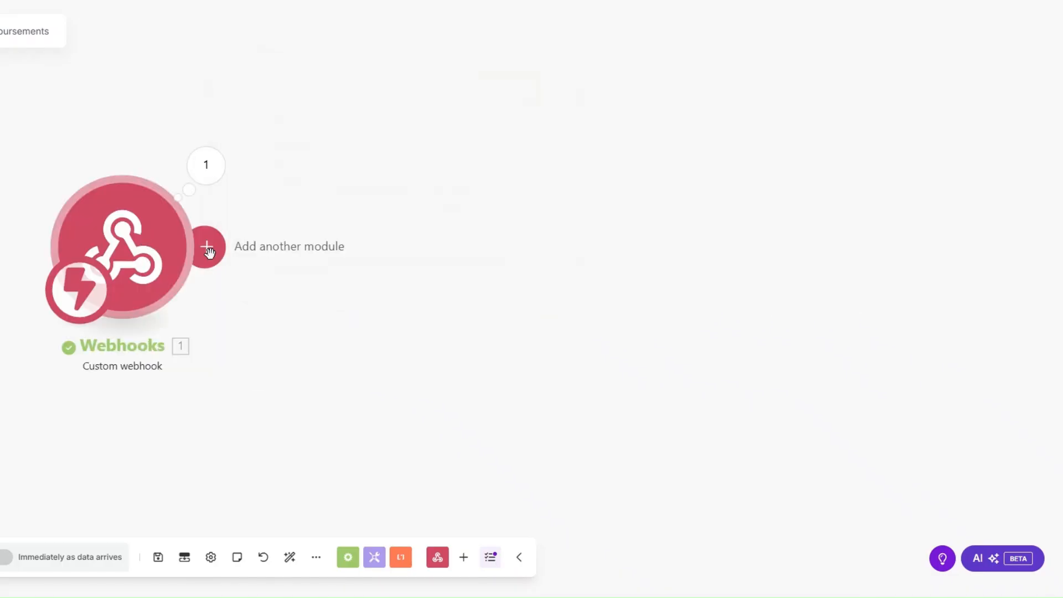
click(209, 251)
click(531, 133)
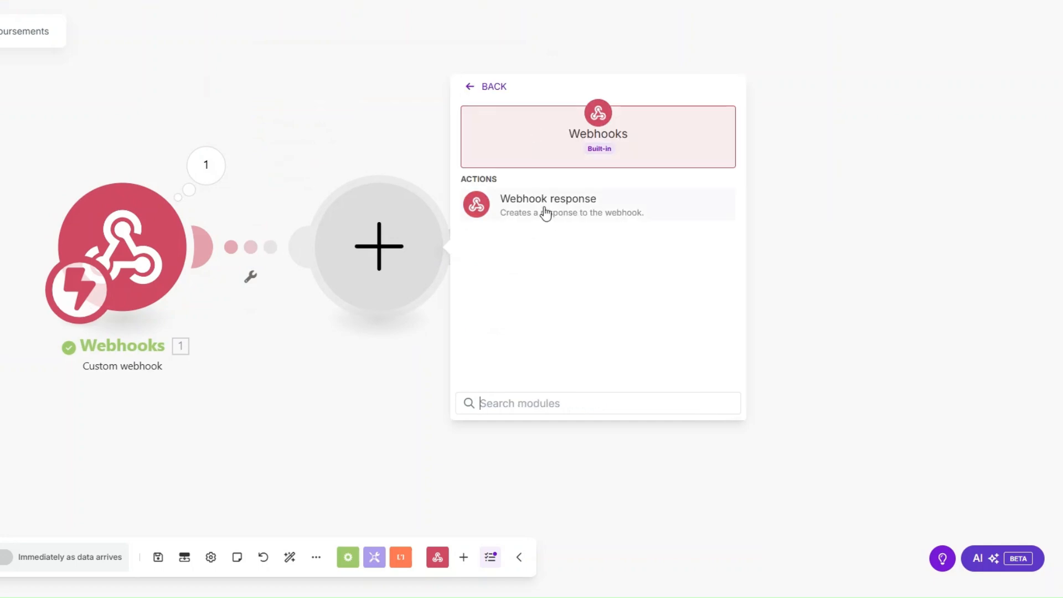
click(547, 210)
click(527, 293)
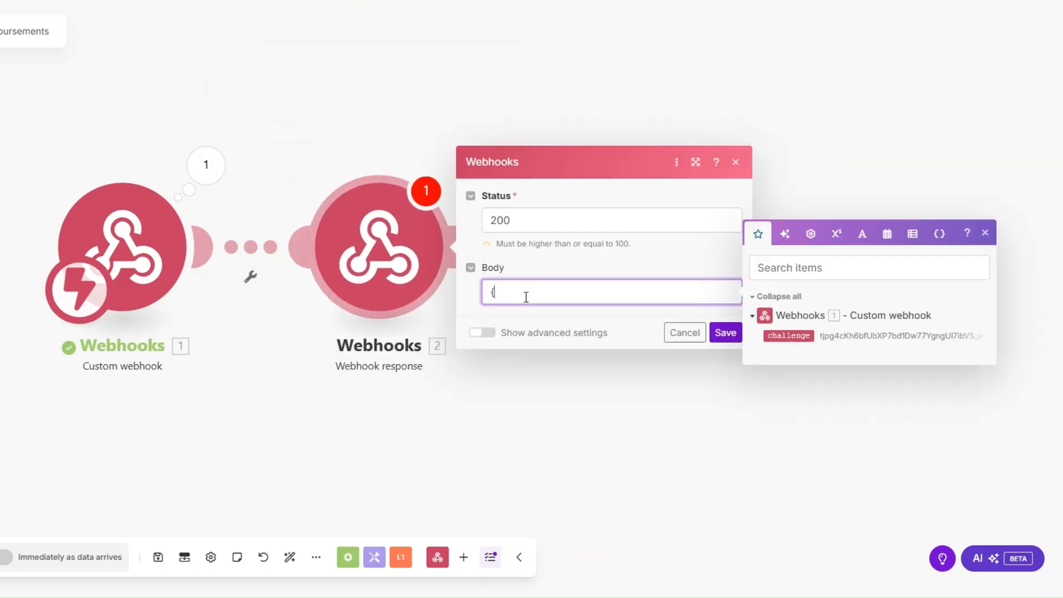
text("":"")
key(Left)
key(Left)
key(Left)
key(Left)
text(challenge)
click(792, 335)
click(725, 332)
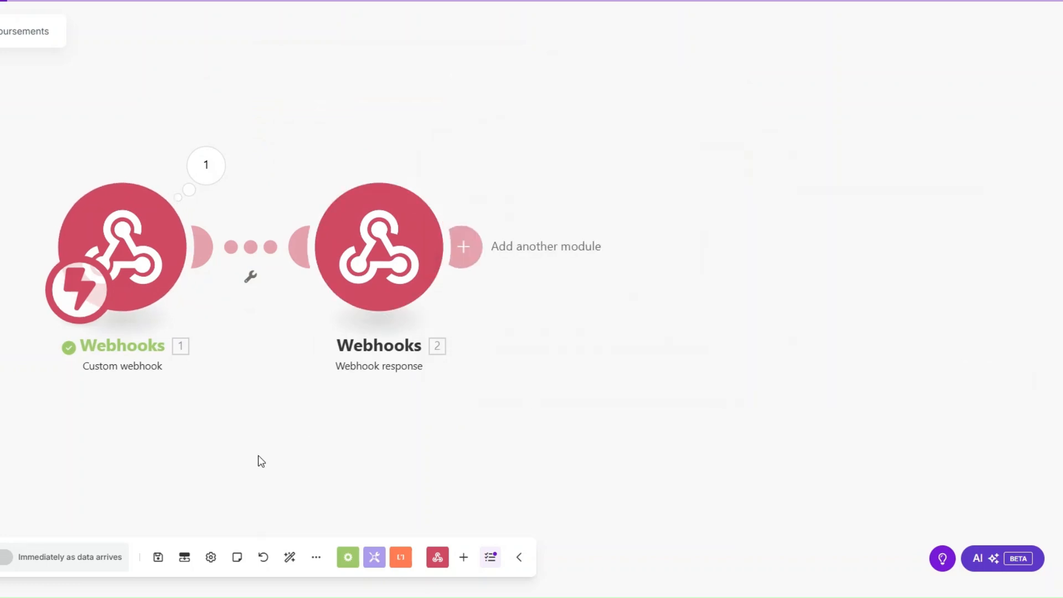
click(71, 557)
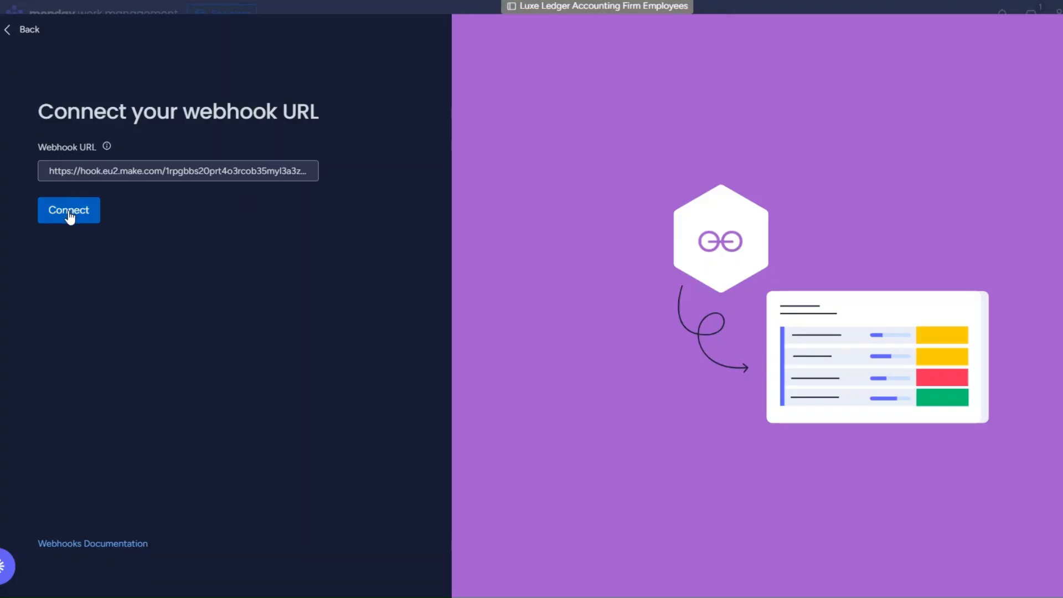
Retry the monday.com connection, delete the webhook response module, and run the scenario once more.
click(69, 213)
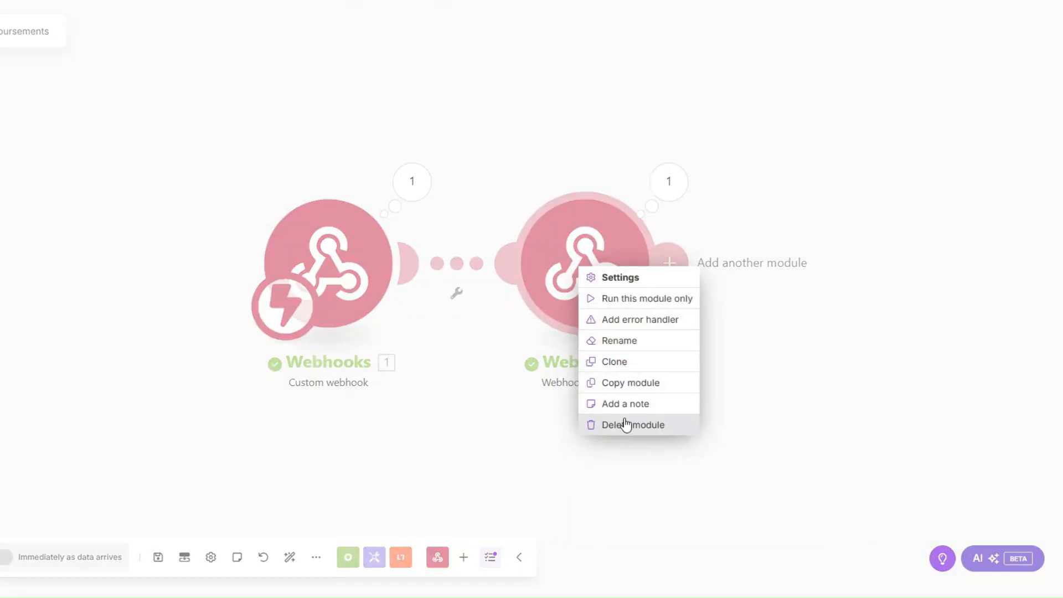
click(622, 423)
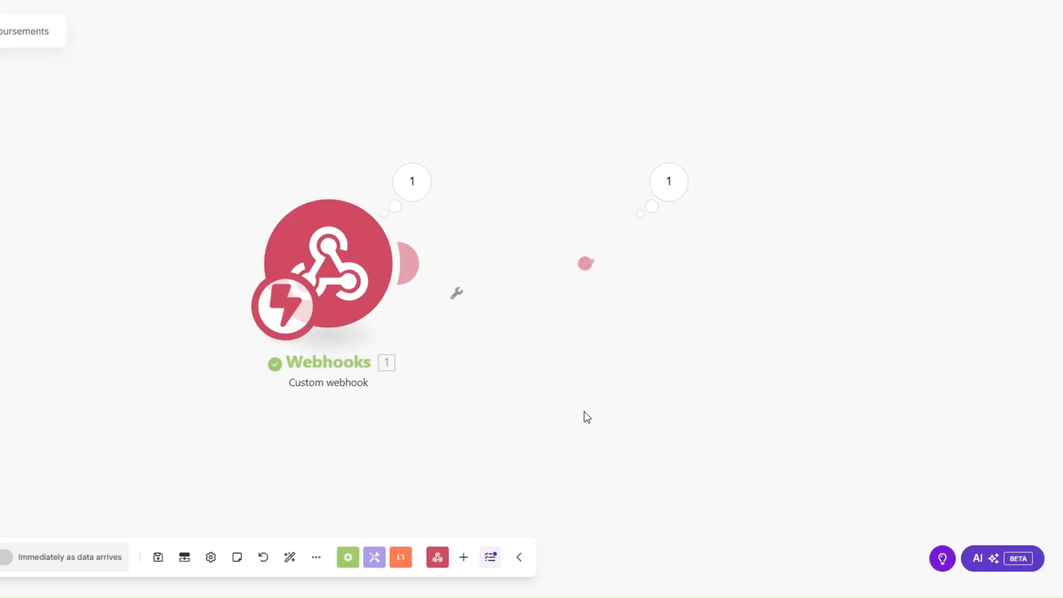
click(76, 563)
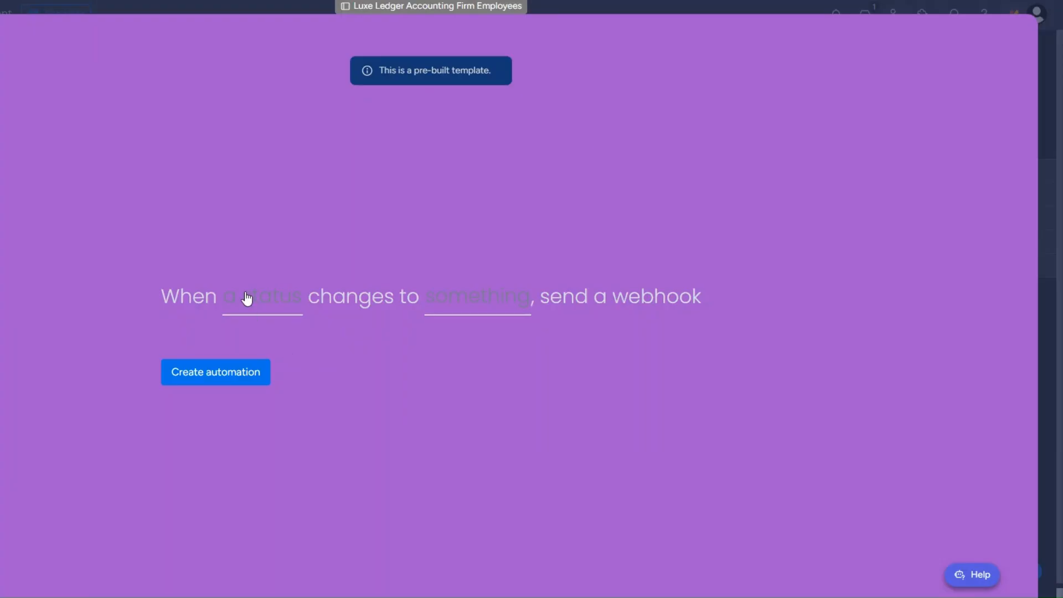
click(245, 299)
Create the Status-changes-to-ASK REIMBURSEMENT webhook automation and set the second employee's status to ASK REIMBURSEMENT.
click(261, 357)
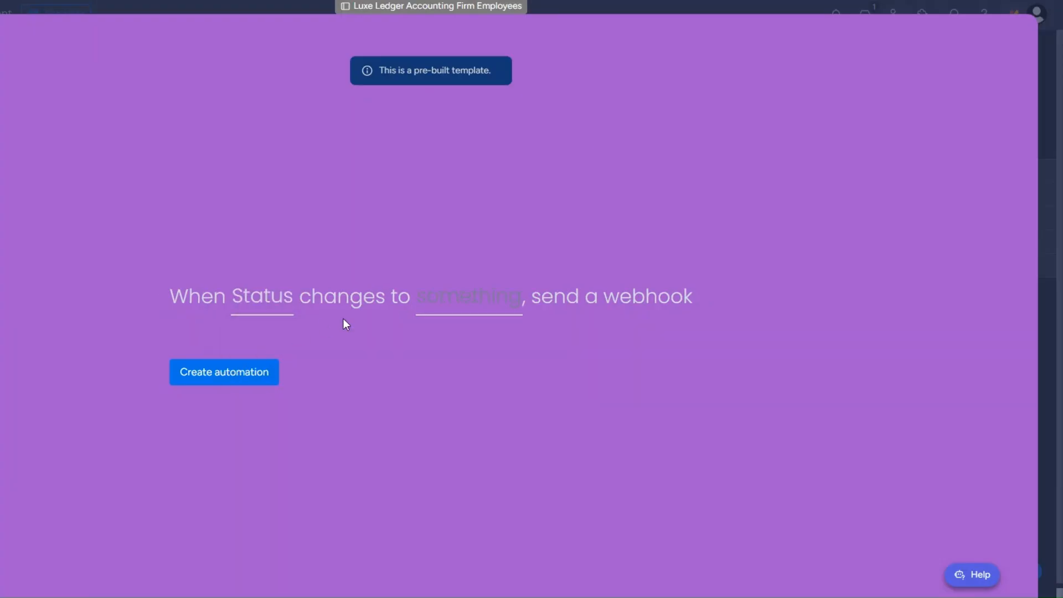
click(468, 296)
scroll(458, 410, down, 2)
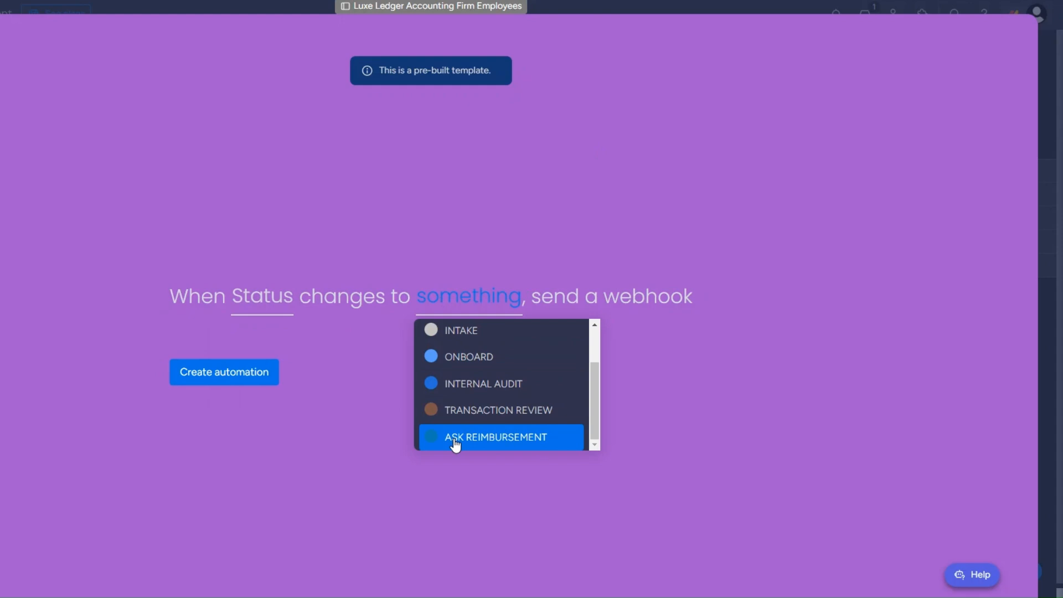
click(455, 437)
click(208, 379)
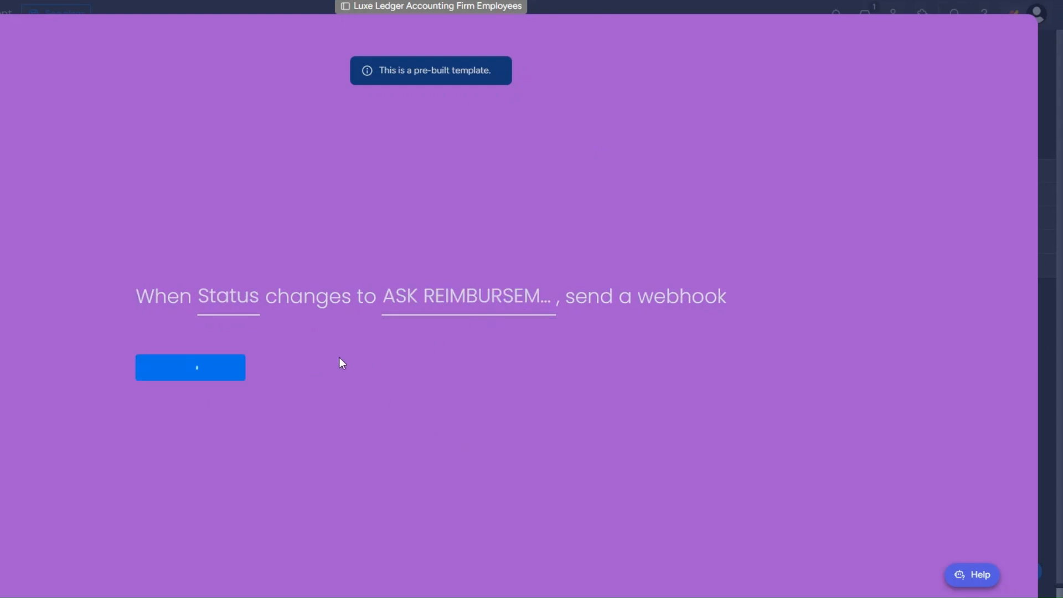
click(1015, 40)
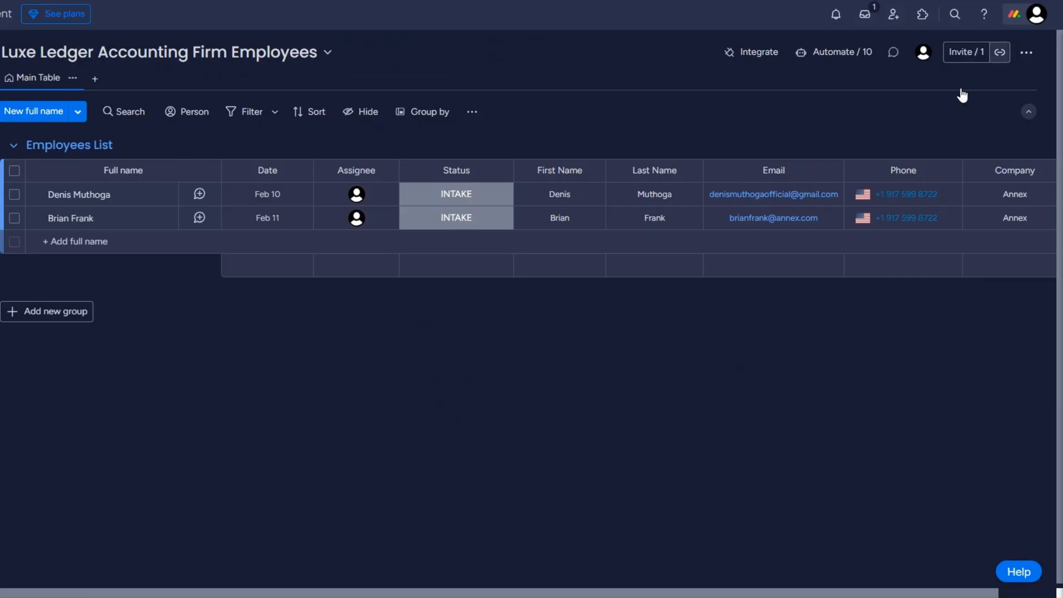
click(443, 222)
click(455, 365)
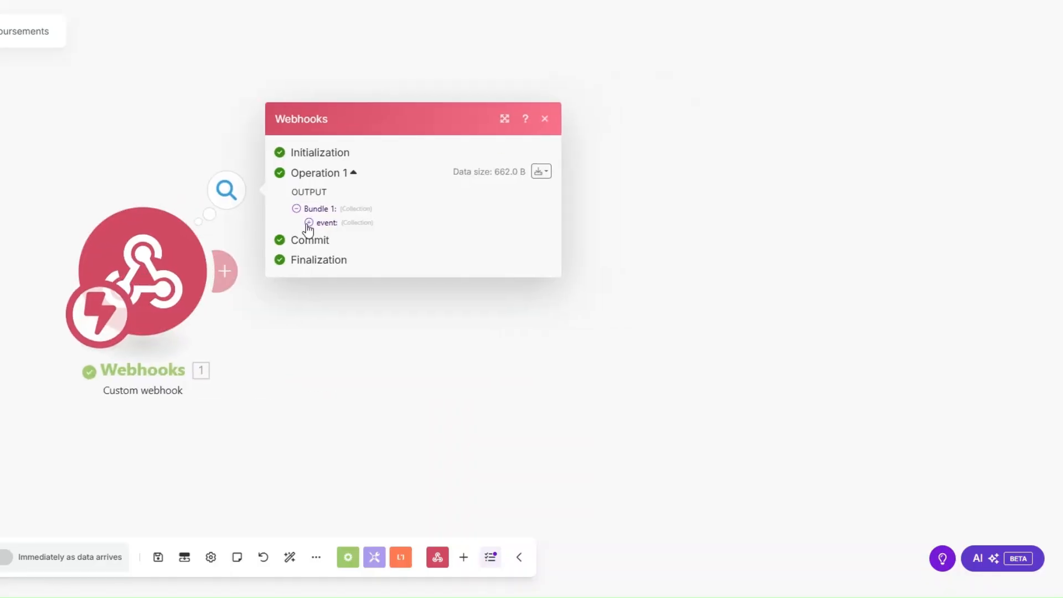
Inspect the received webhook event, selecting its pulseName and pulseId values.
click(309, 222)
drag(373, 270, 443, 281)
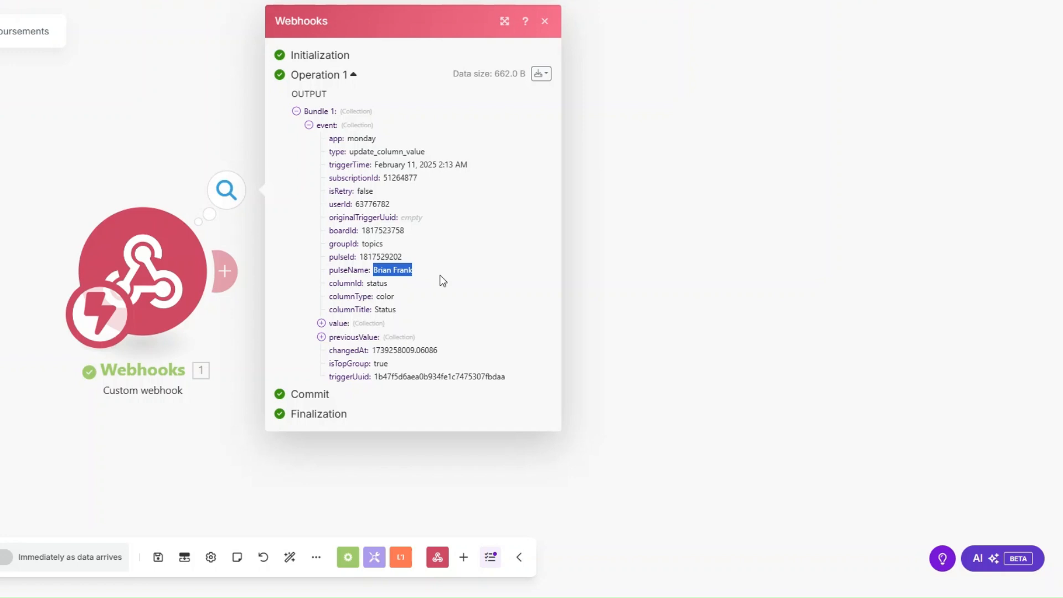
drag(359, 257, 408, 261)
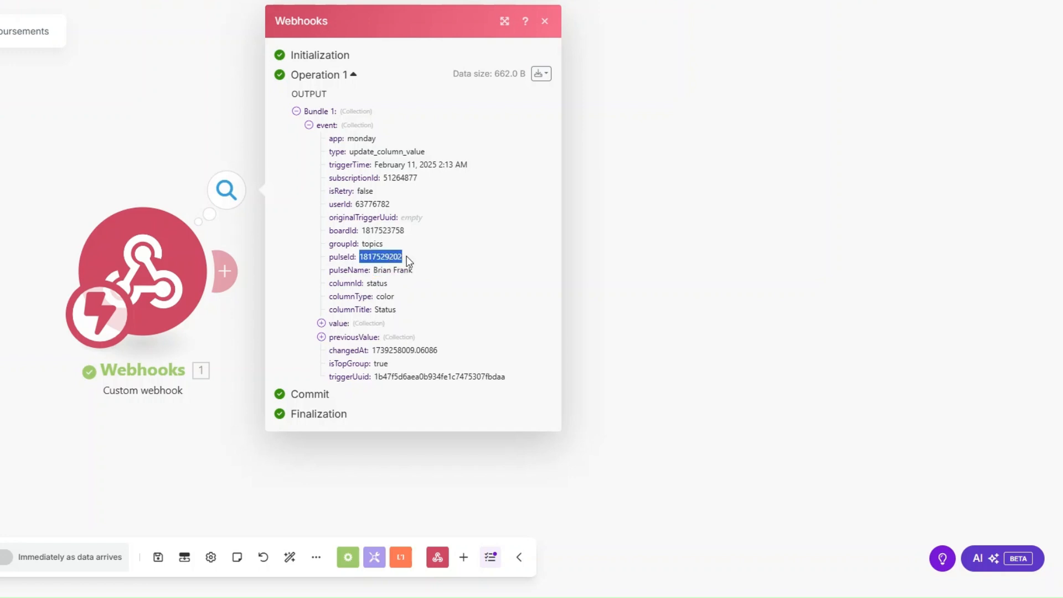
click(662, 294)
Add a Monday Get an Item step using pulseId on the Luxe Ledger Accounting Firm Employees board.
click(244, 279)
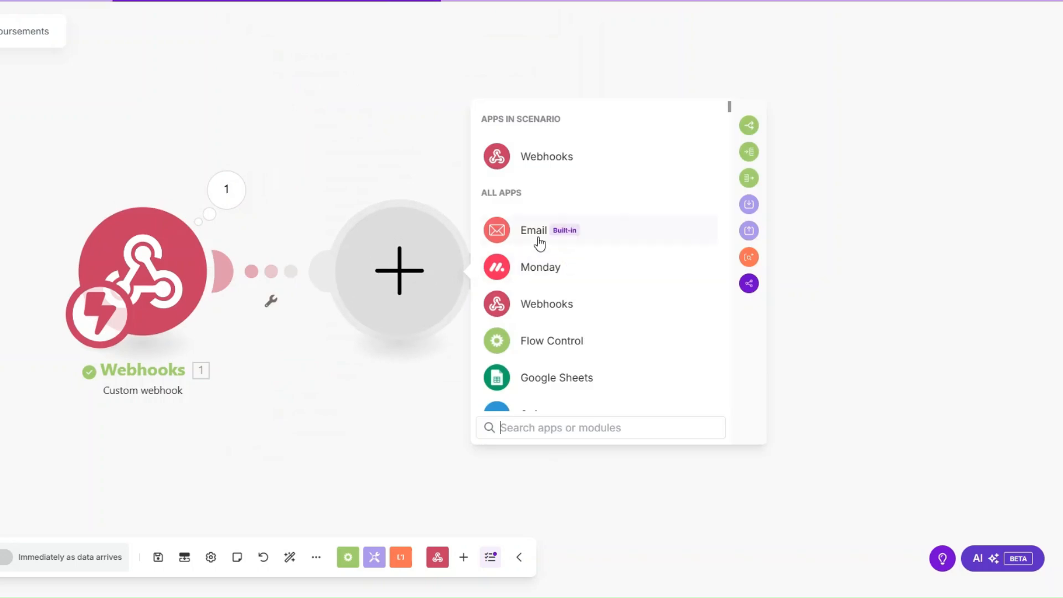
click(529, 270)
text(get an)
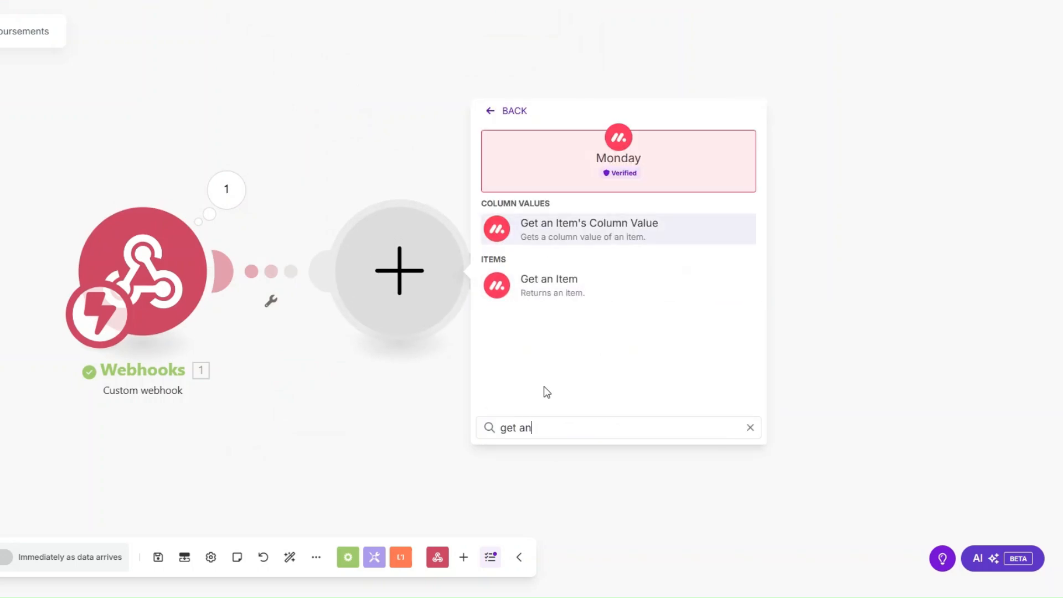
click(548, 276)
click(415, 163)
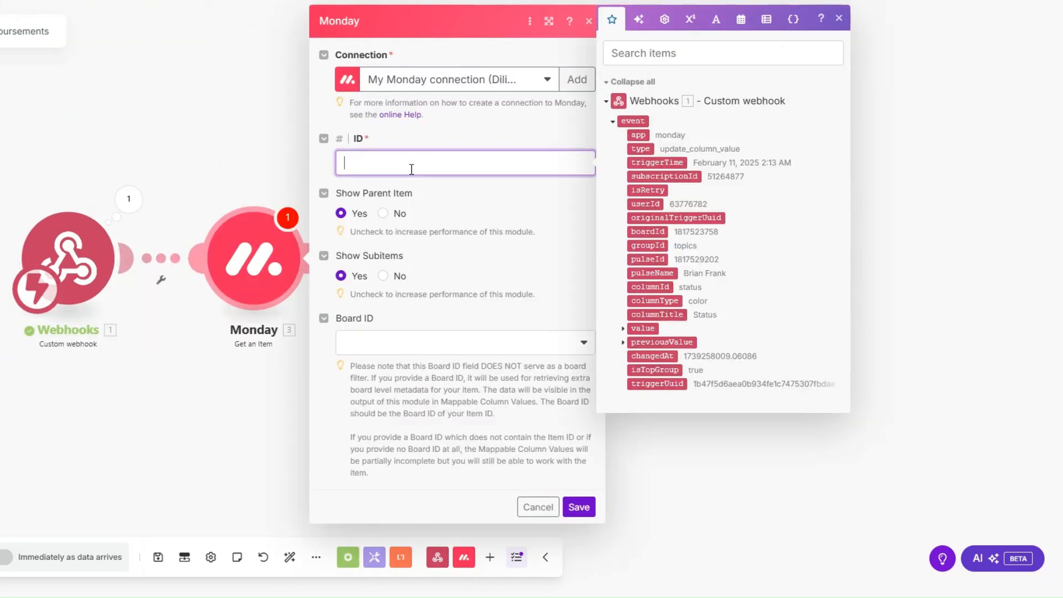
click(658, 262)
click(392, 335)
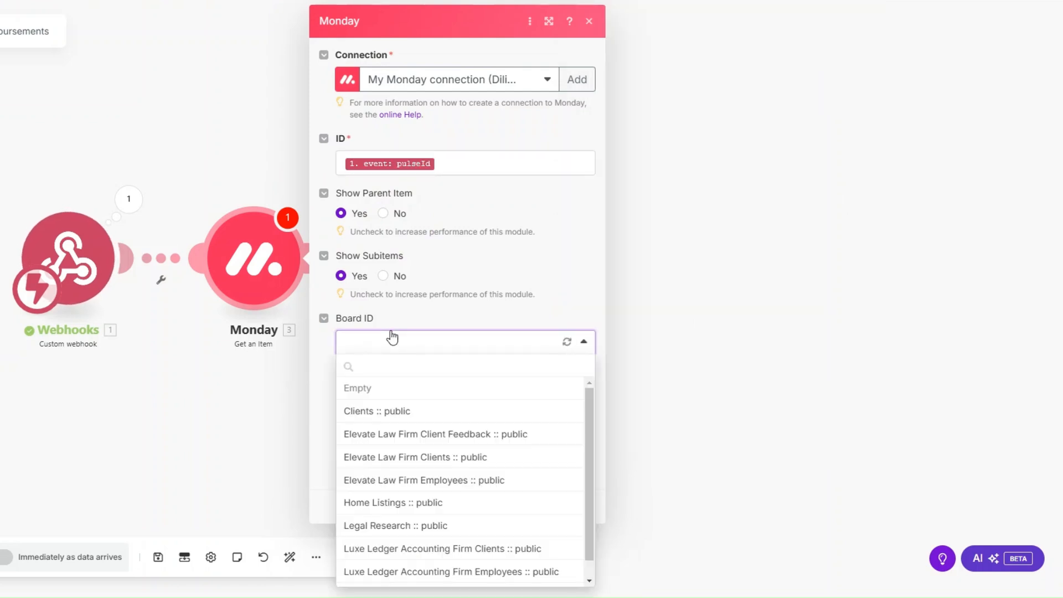
click(446, 569)
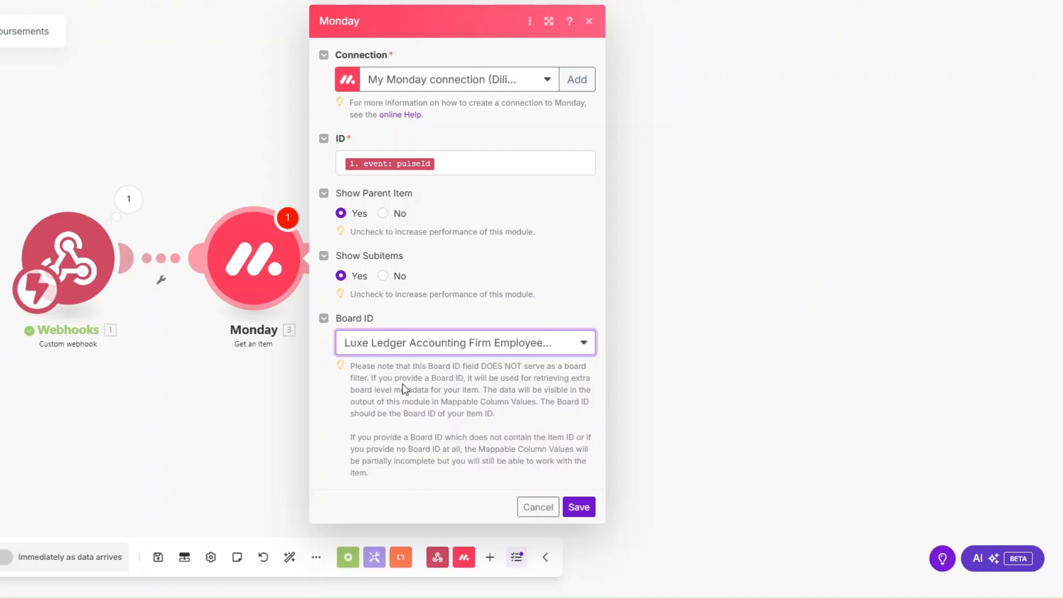
click(579, 507)
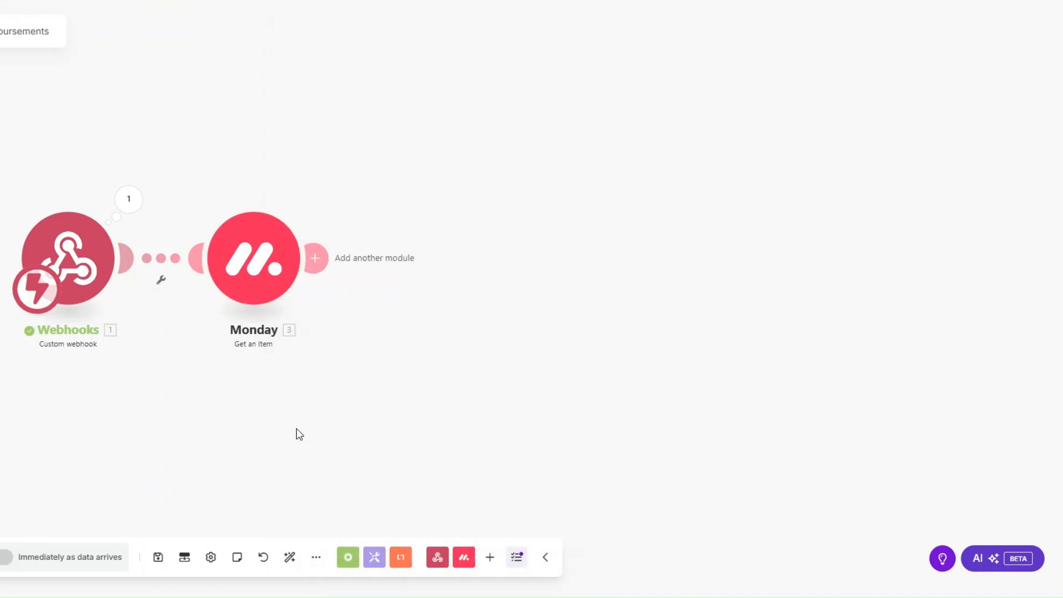
right_click(260, 270)
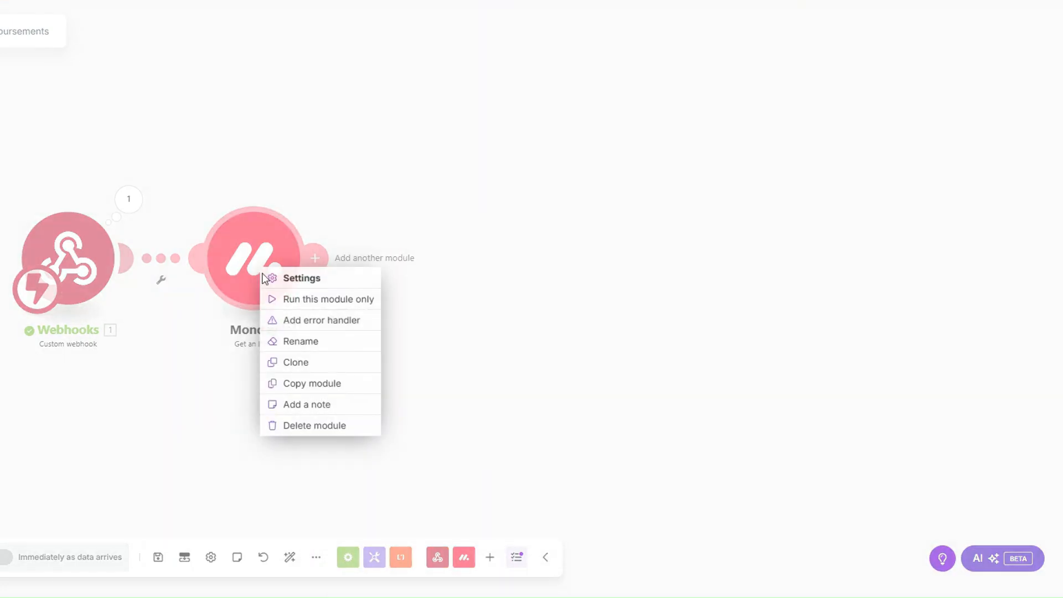
click(299, 306)
click(391, 327)
key(ctrl+v)
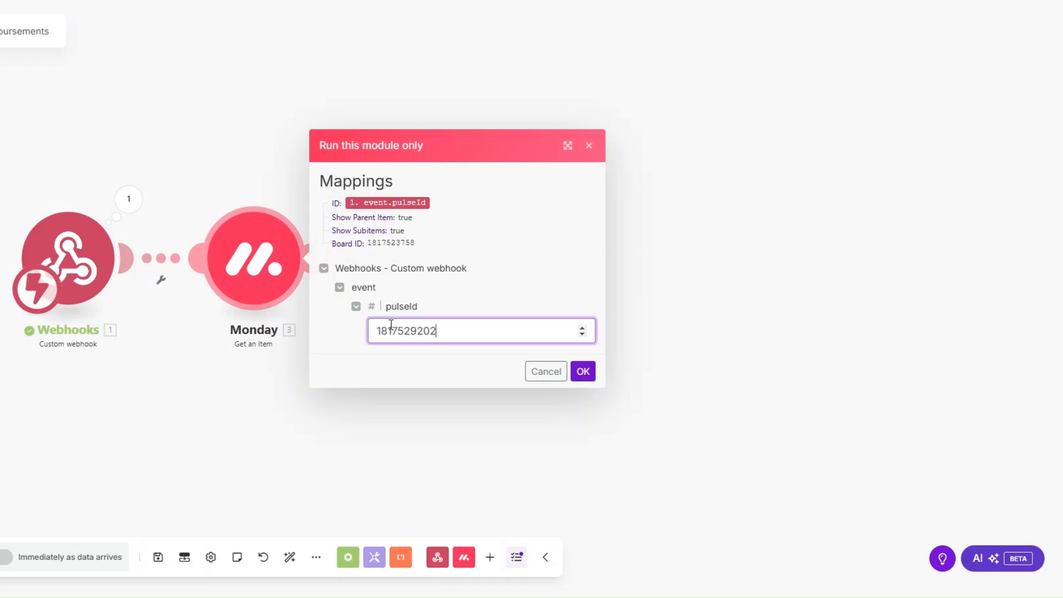
click(583, 371)
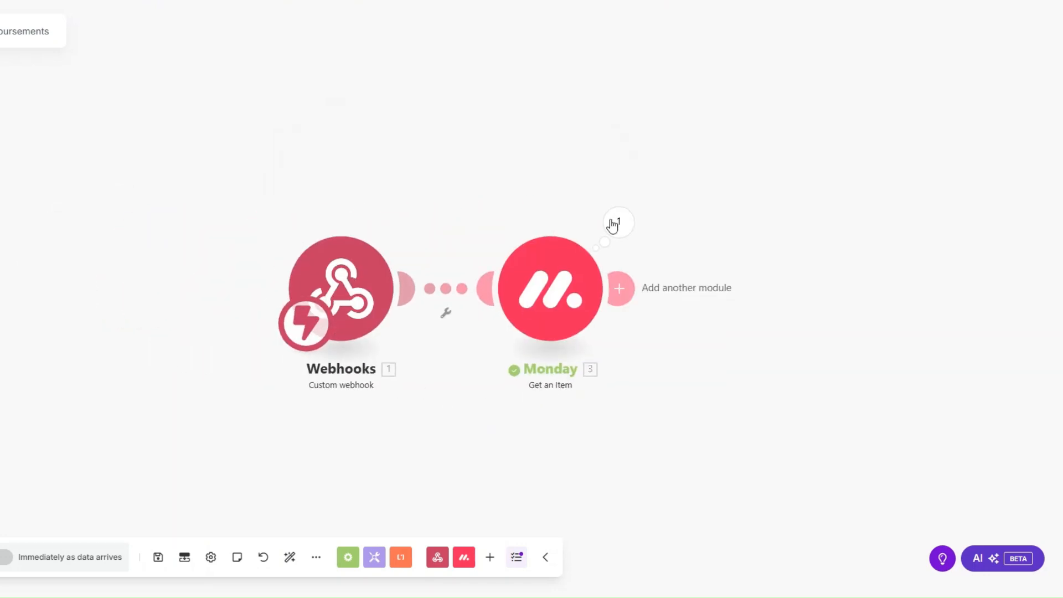
Review the Monday results, expanding the mappable column values including Email and Phone.
click(640, 206)
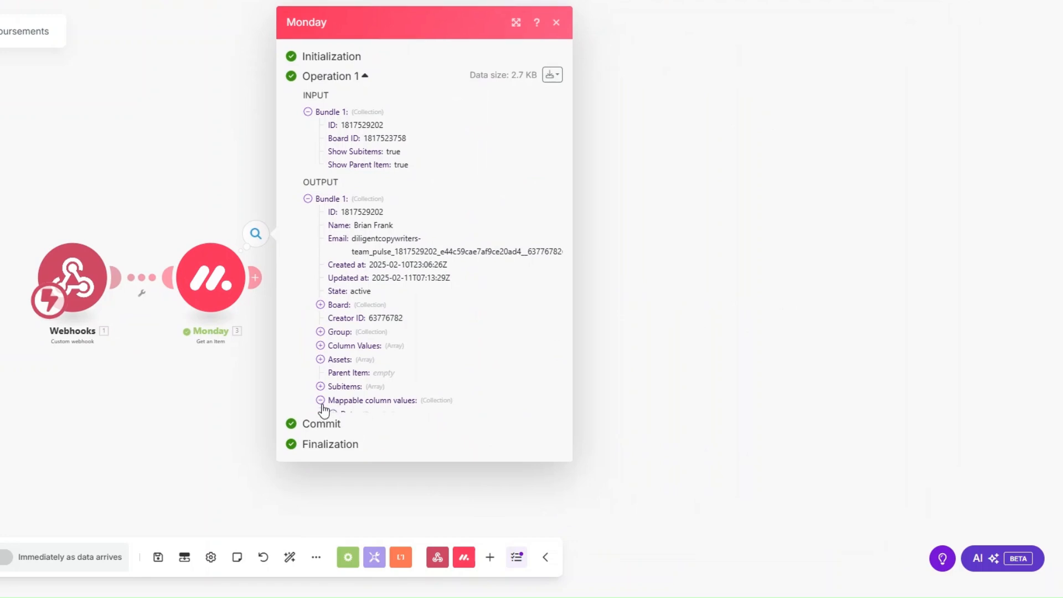
click(320, 403)
click(333, 479)
click(333, 534)
drag(175, 407, 274, 404)
scroll(278, 401, up, 3)
scroll(288, 387, up, 1)
scroll(537, 393, down, 2)
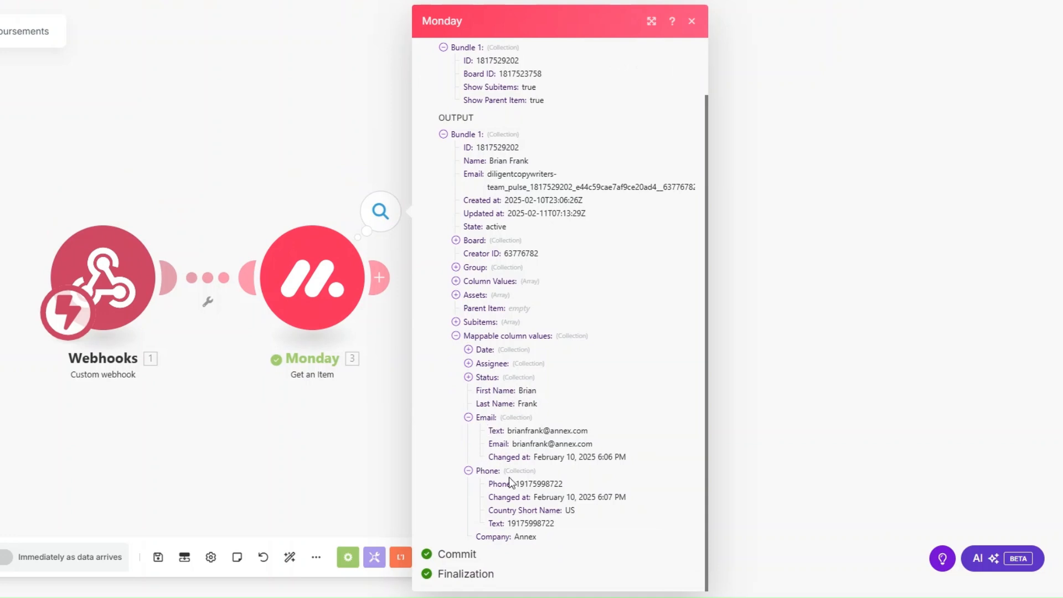
click(340, 472)
drag(265, 434, 223, 451)
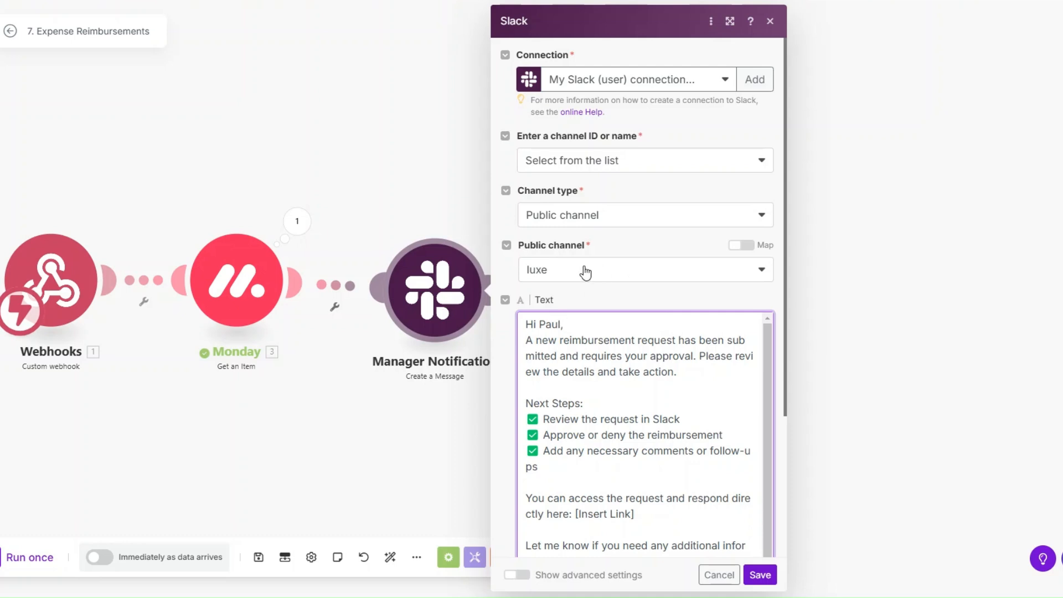
Review the Slack message's Next Steps and [Insert Link] parts, then save Manager Notification.
click(598, 356)
scroll(608, 260, down, 3)
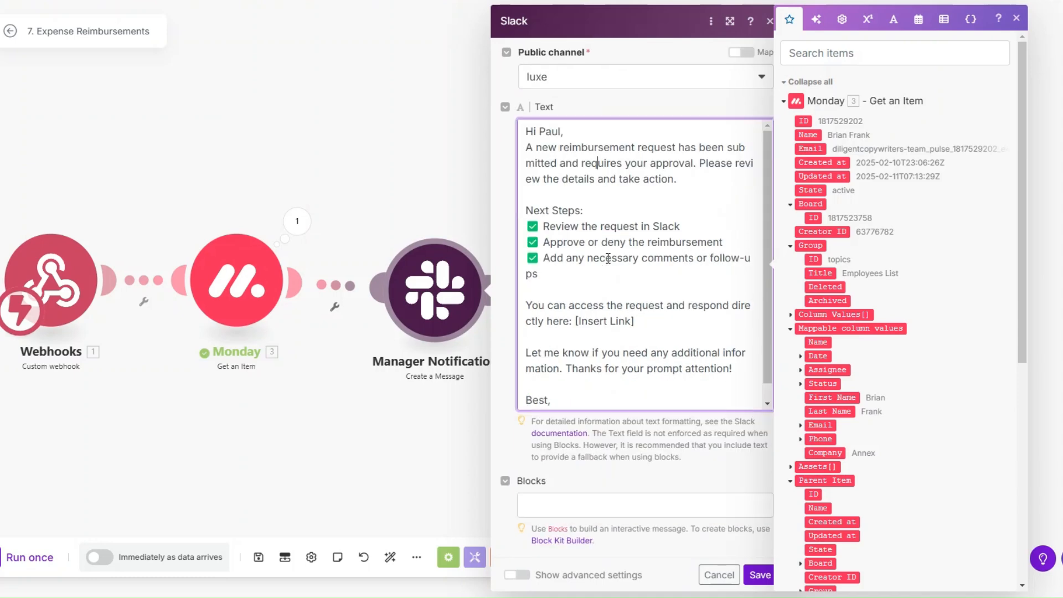
scroll(608, 258, up, 1)
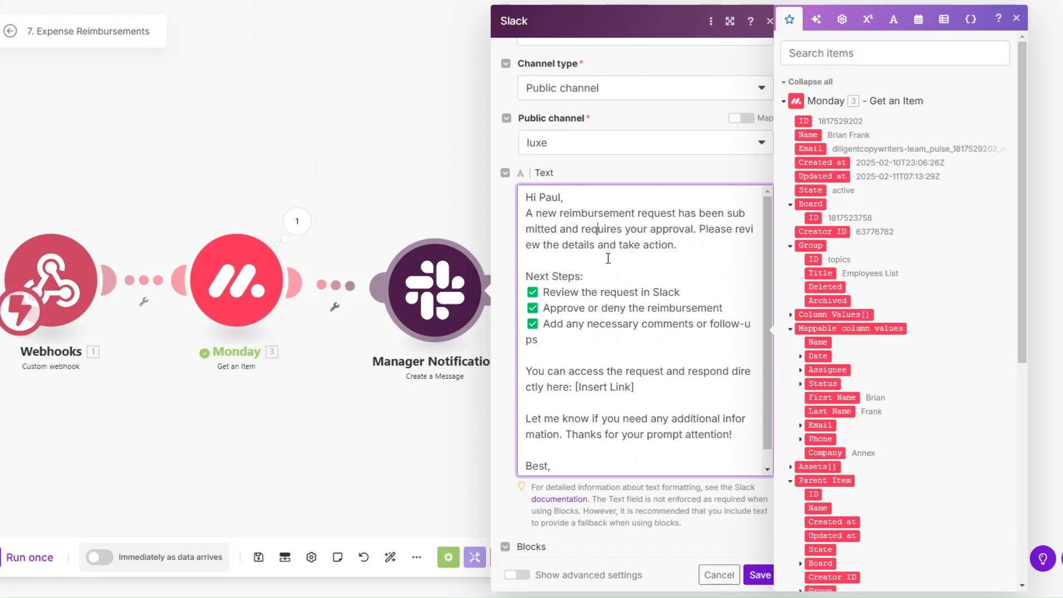
drag(586, 277, 523, 277)
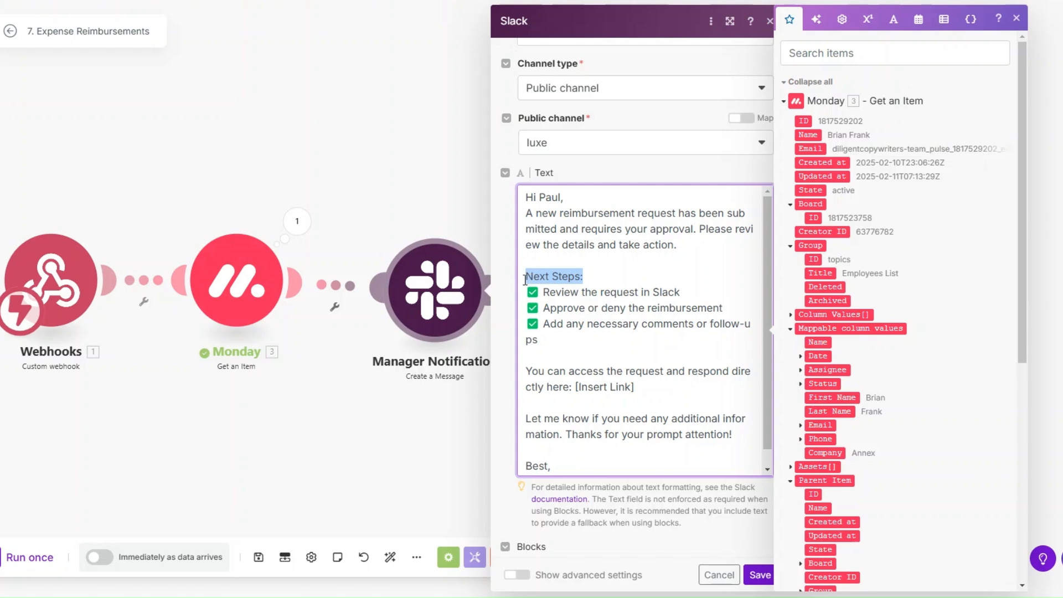
click(528, 370)
drag(529, 368, 571, 388)
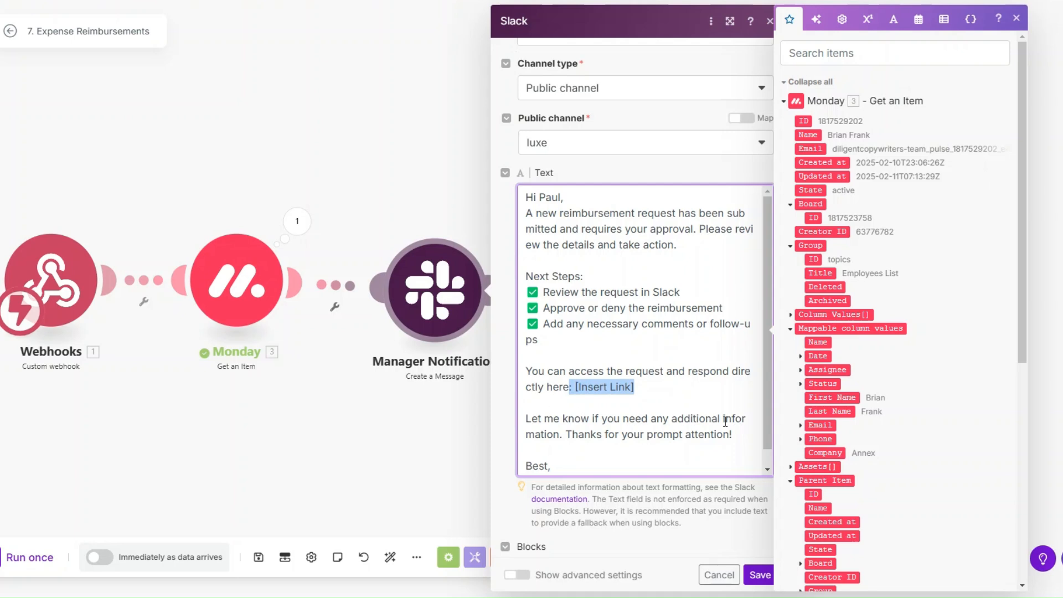
scroll(585, 432, down, 1)
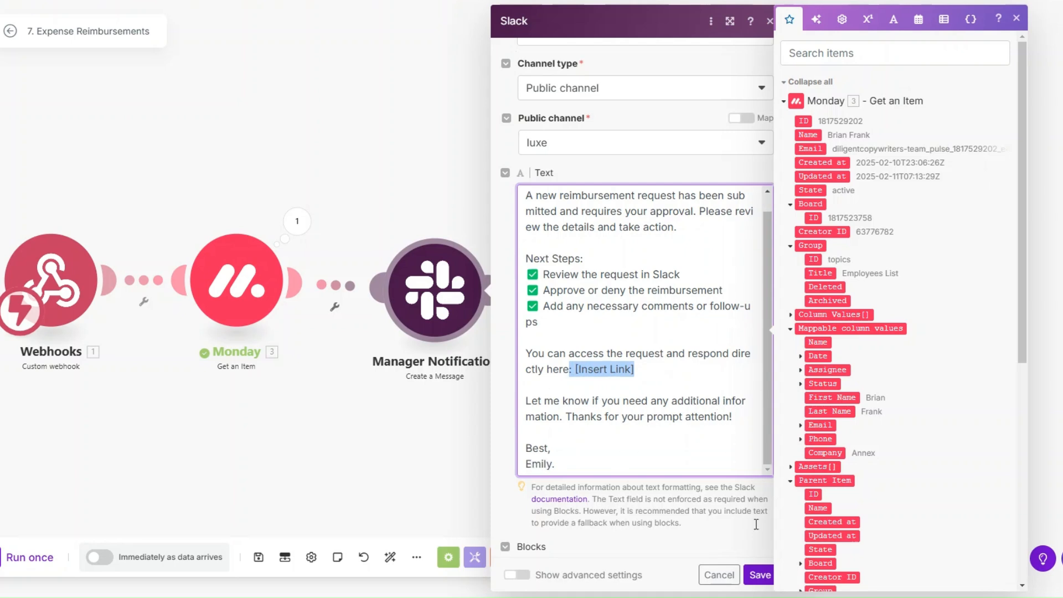
click(759, 575)
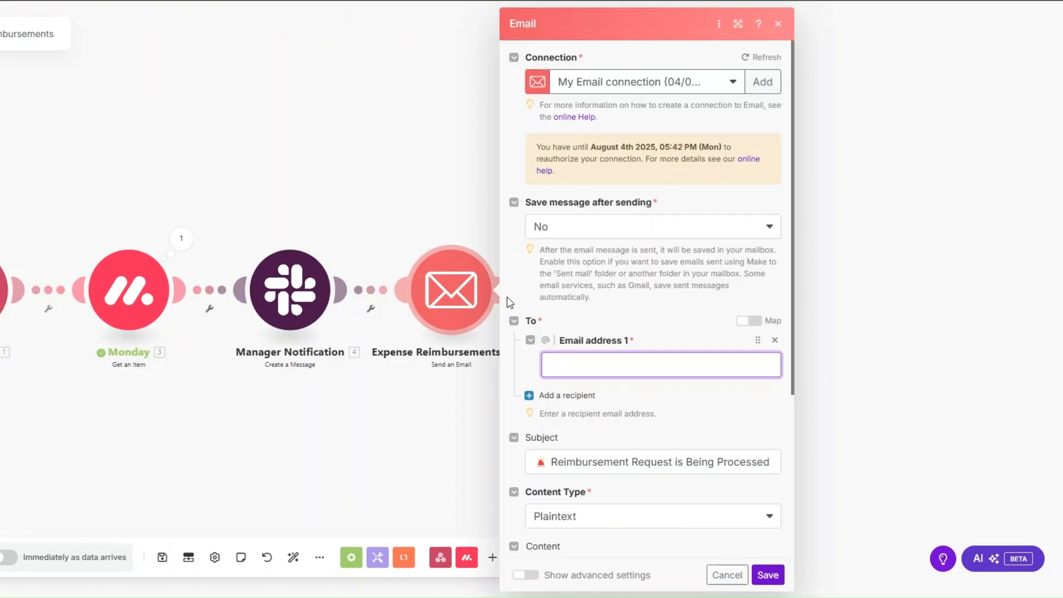
Map the Monday item's Email as recipient and insert First Name after 'Hi' in the content.
click(562, 364)
scroll(879, 351, down, 5)
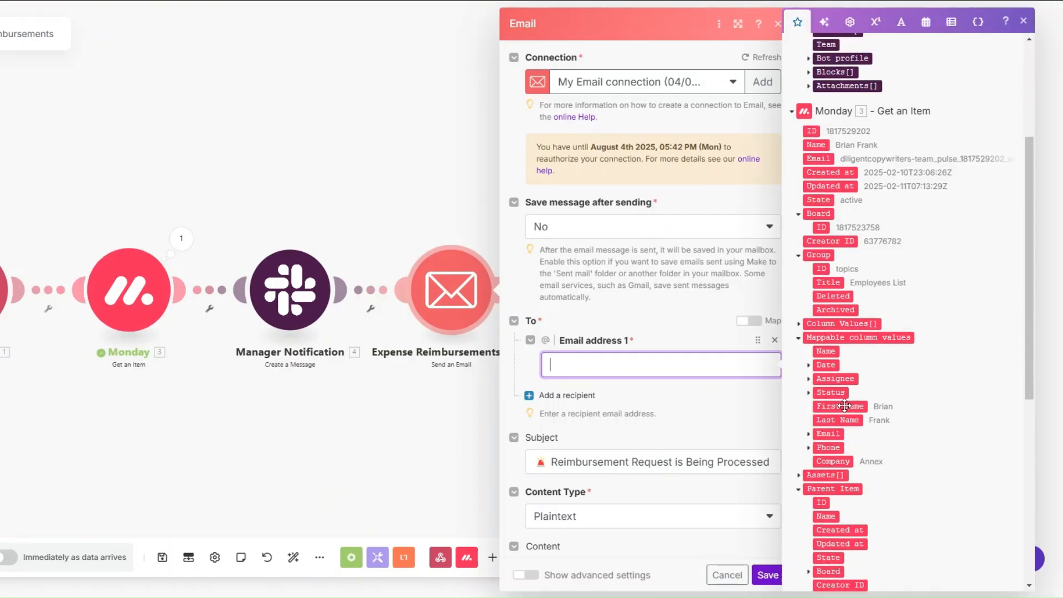
click(808, 434)
click(838, 448)
scroll(659, 259, down, 4)
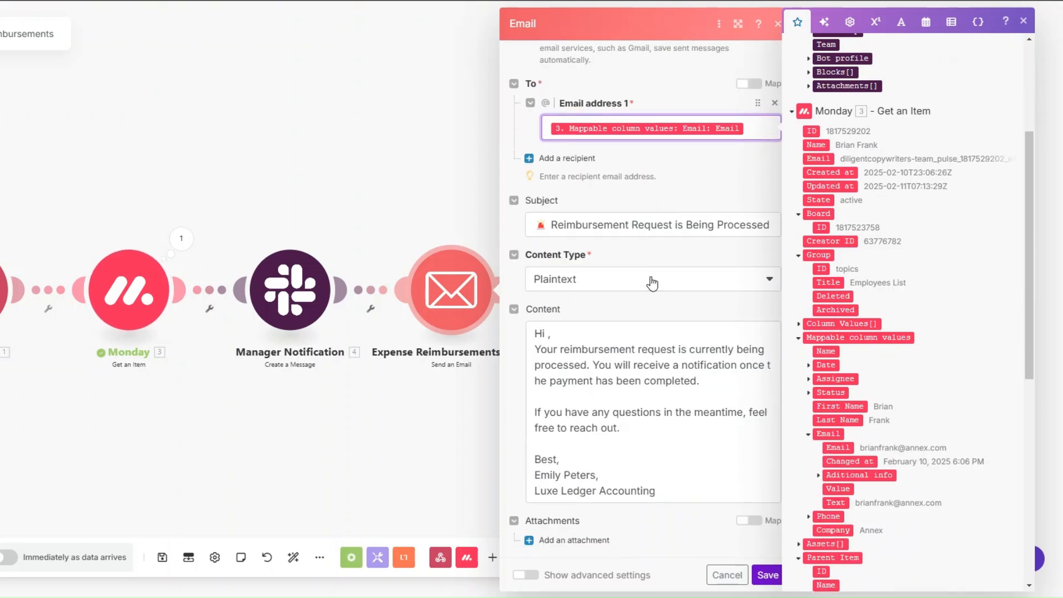
click(547, 334)
click(822, 407)
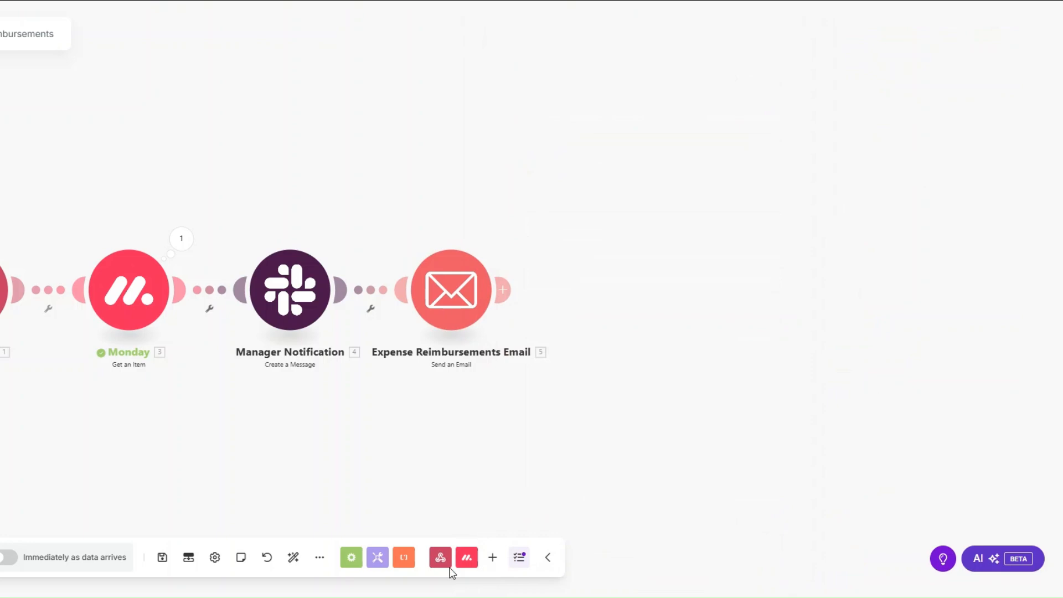
Run the scenario once and set an employee's Status to ASK REIMBURSEMENT in monday.com.
click(293, 557)
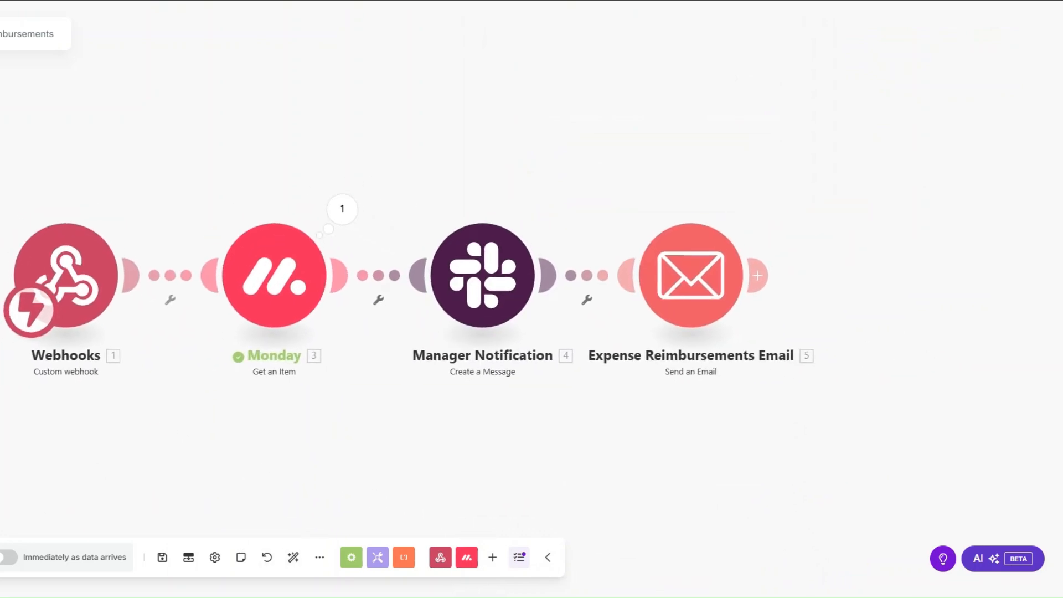
scroll(354, 326, down, 1)
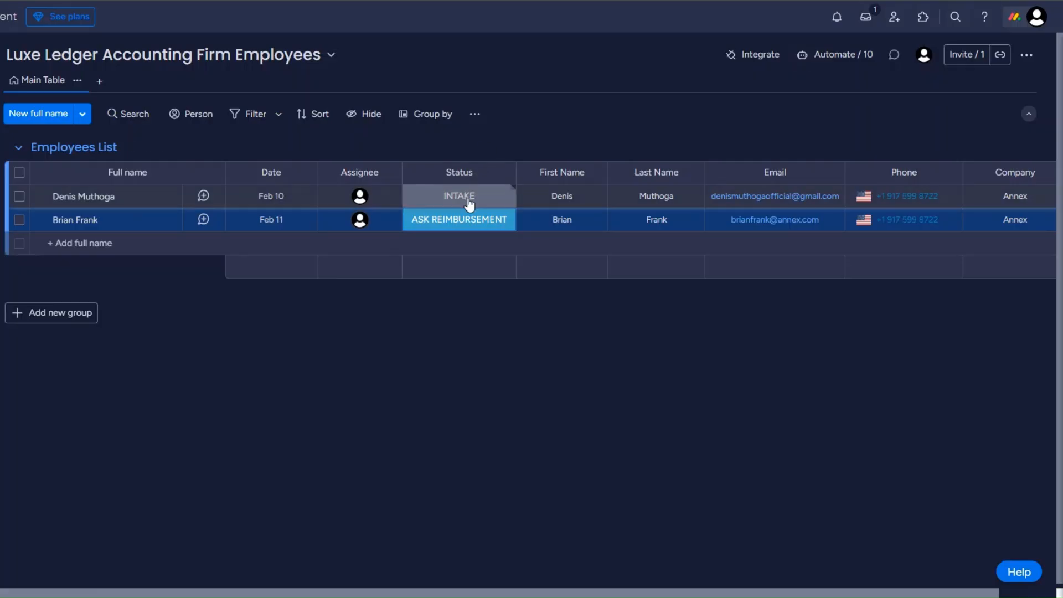
click(468, 201)
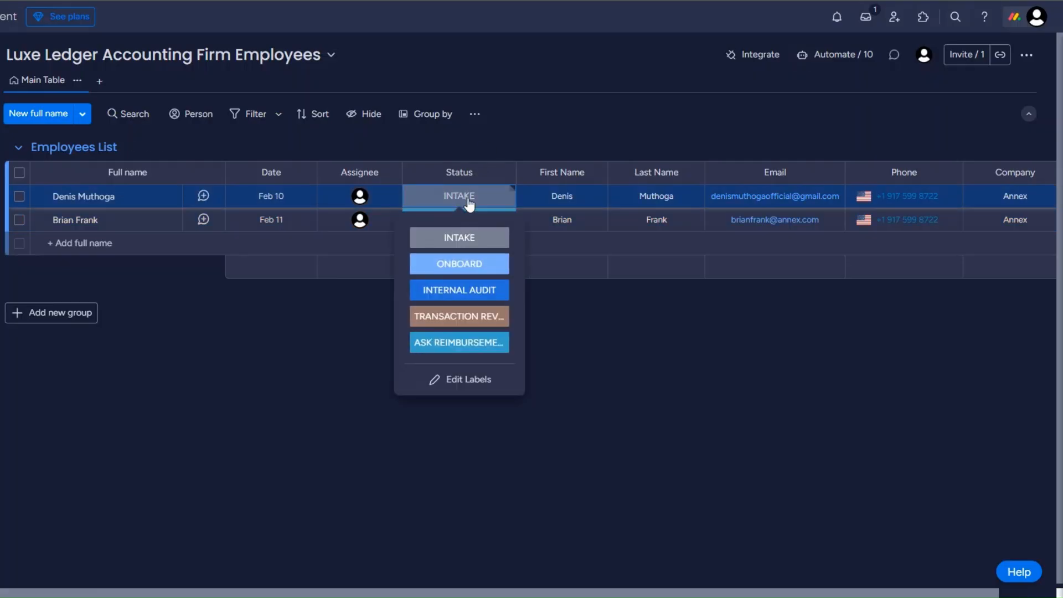
click(468, 344)
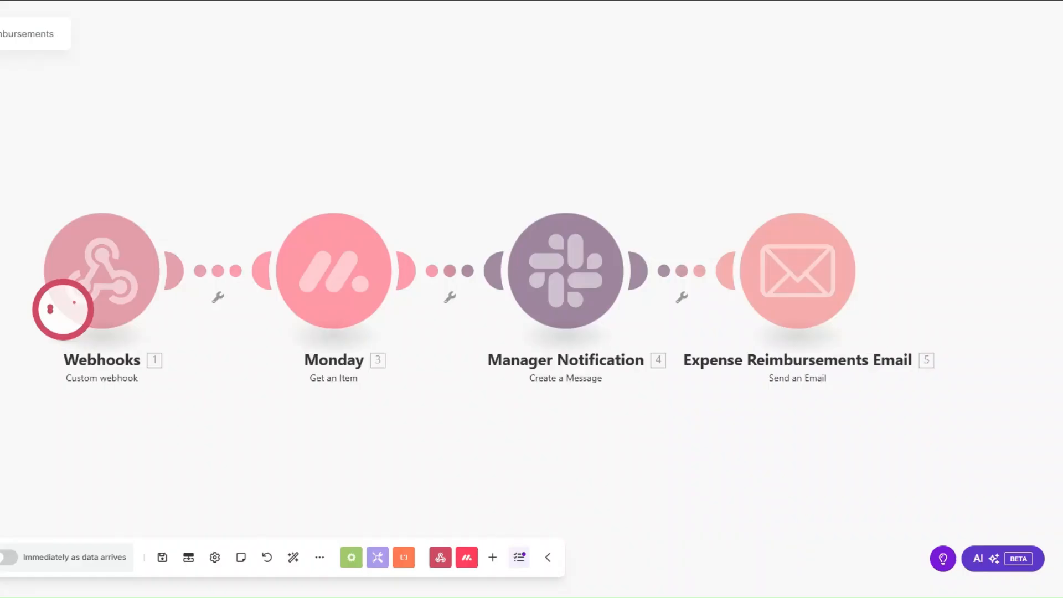
drag(386, 428, 354, 424)
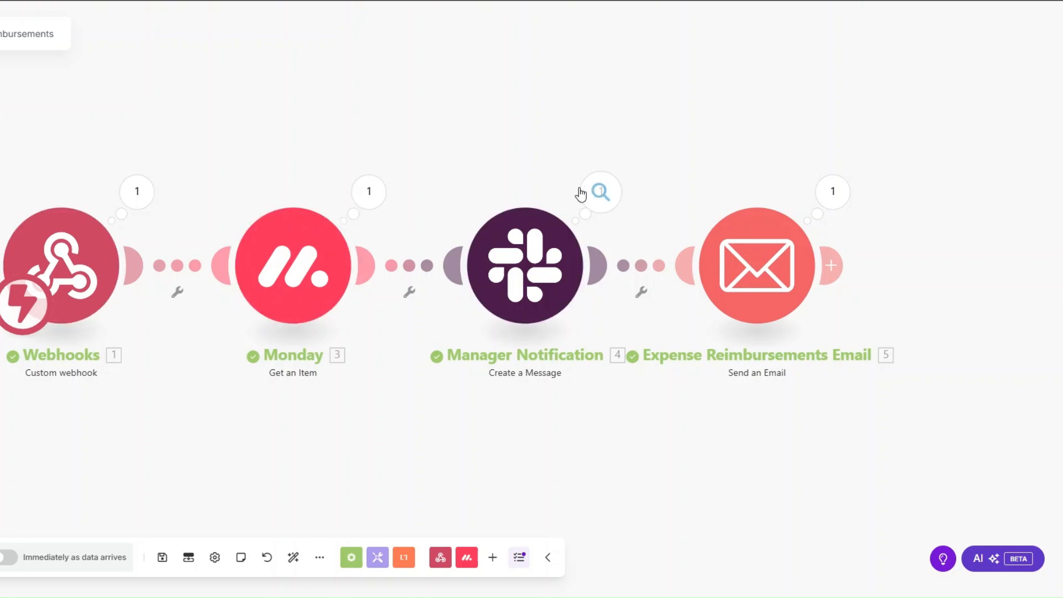
Check the Slack and email results, reviewing the sent message and email content.
click(601, 191)
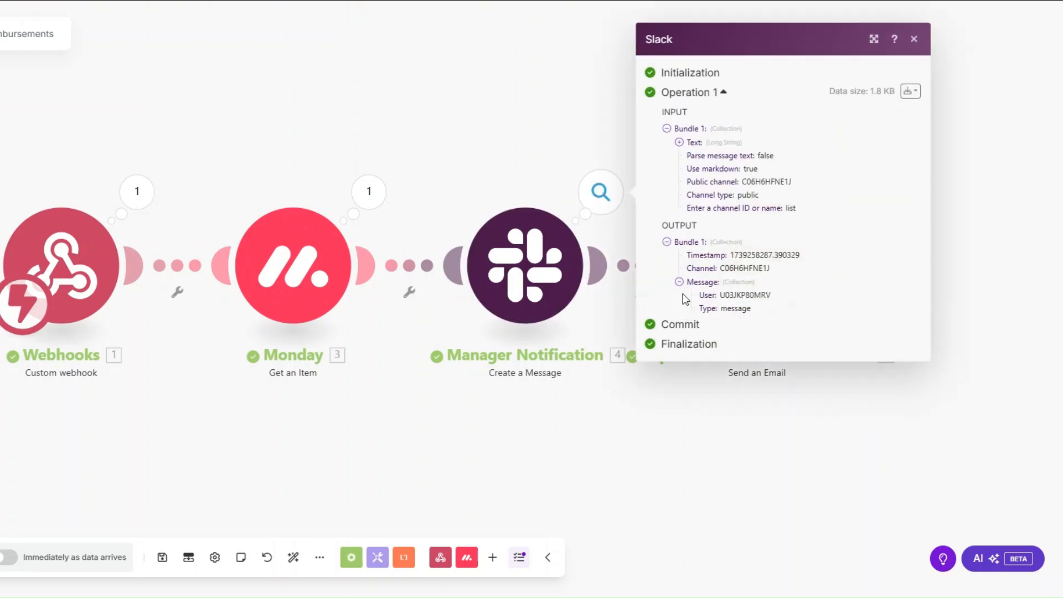
click(691, 346)
drag(704, 357, 811, 542)
click(553, 449)
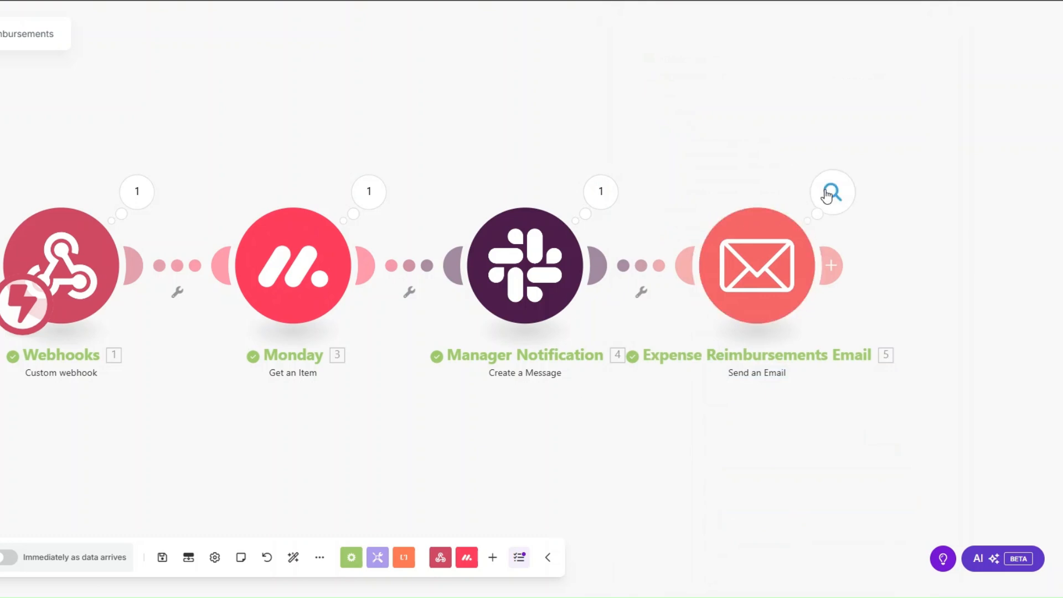
click(826, 195)
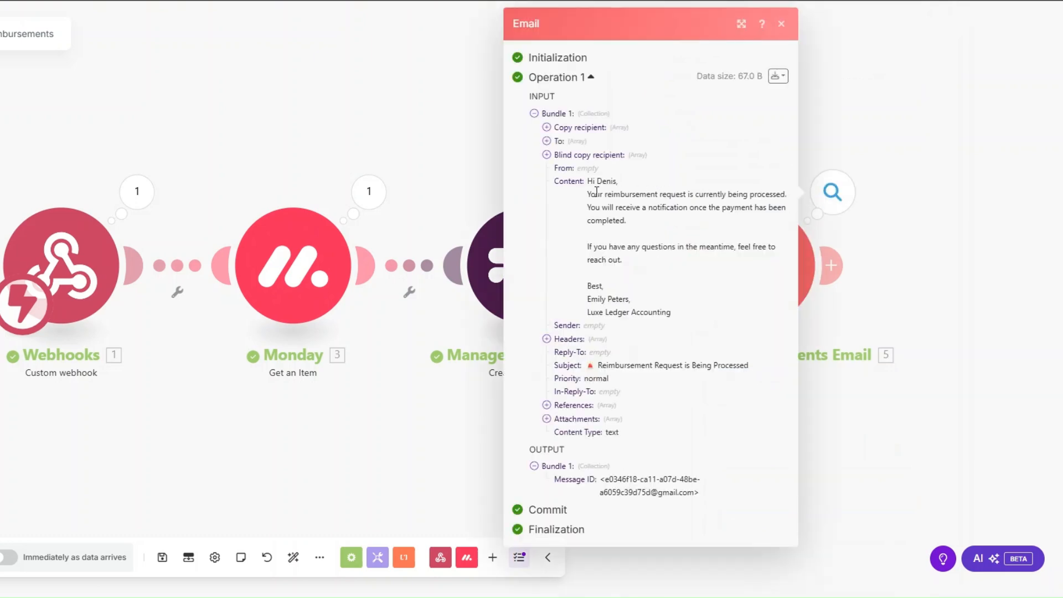
drag(591, 181, 719, 351)
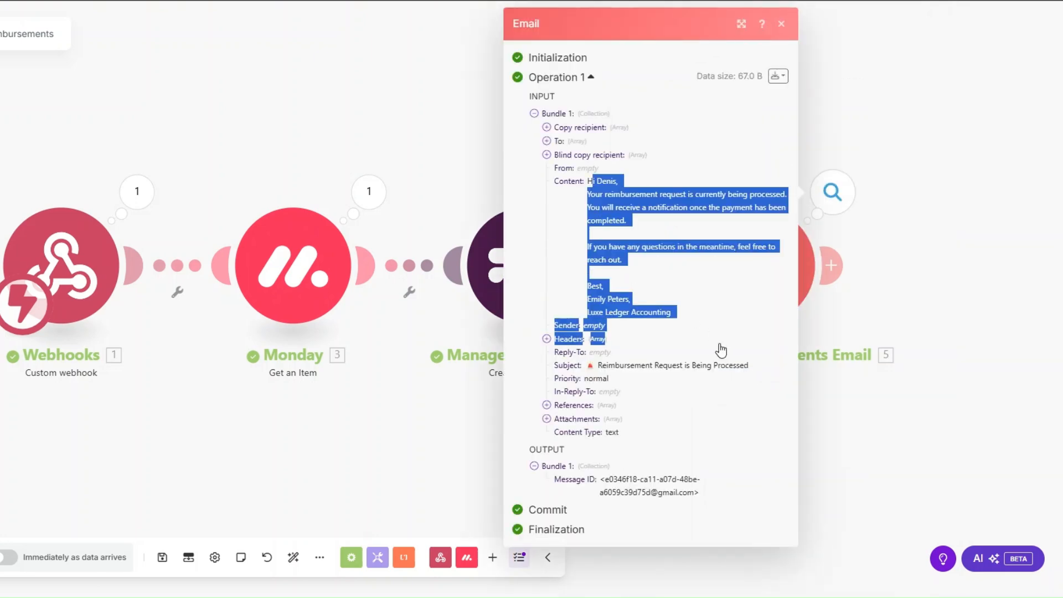
click(490, 430)
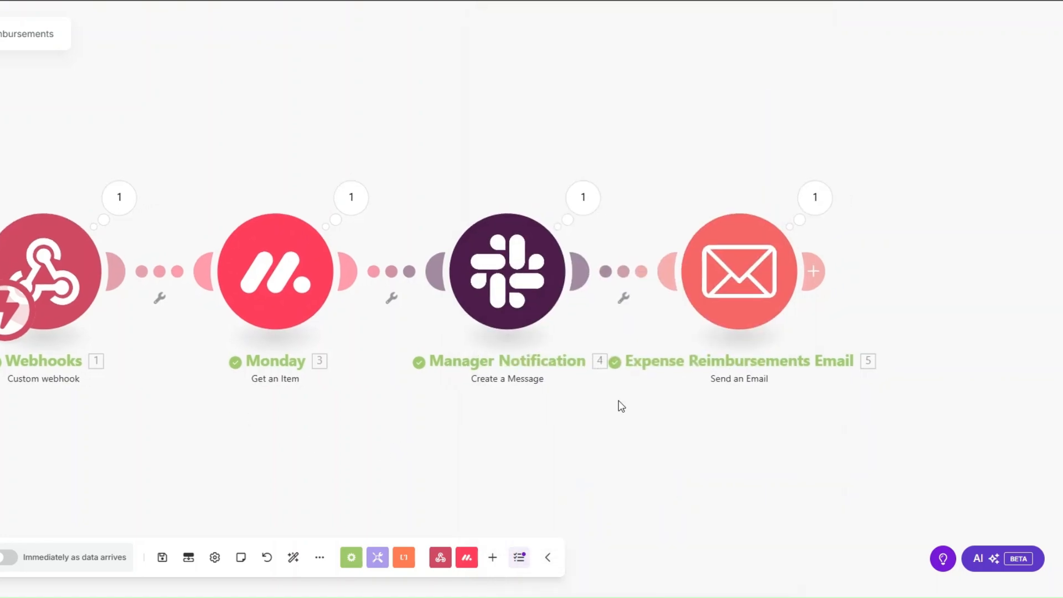
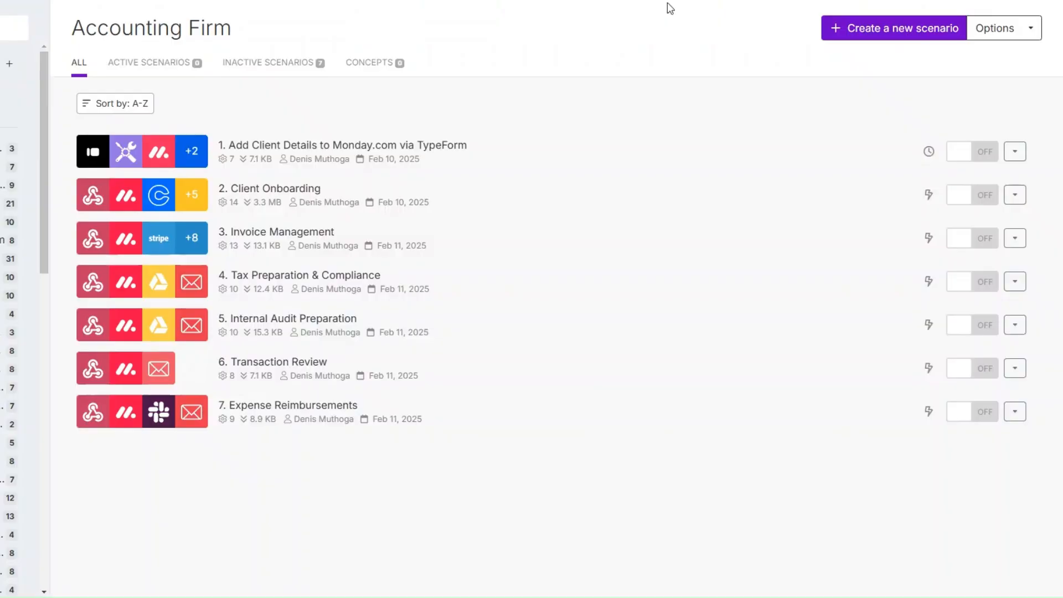
Start a new Make scenario with a Webhooks trigger.
click(888, 30)
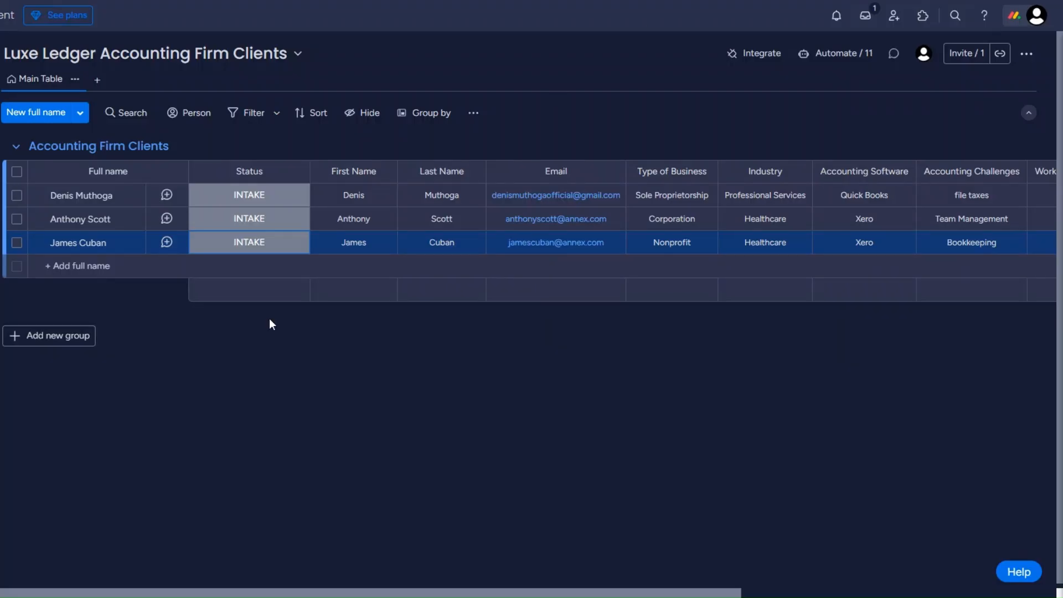
click(238, 246)
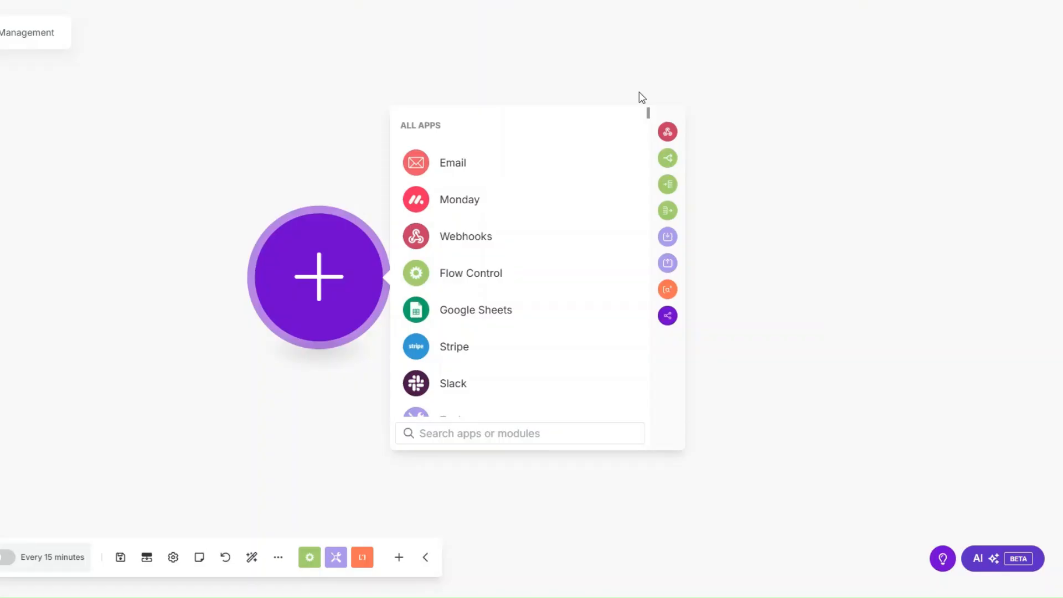
click(466, 235)
key(Escape)
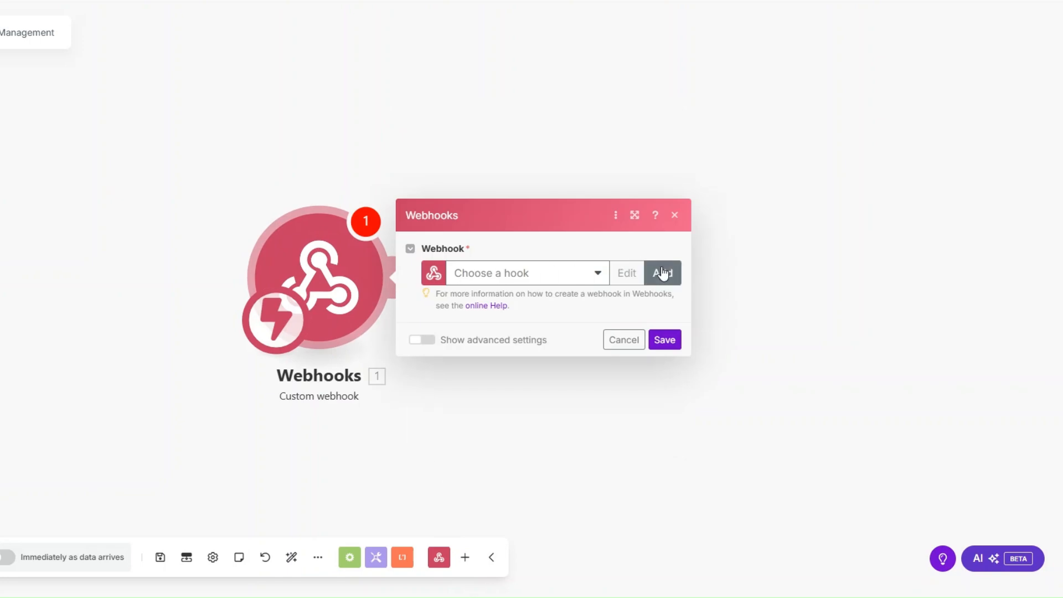
Create a custom webhook named Subscription Management, copy its address, and save the trigger.
click(663, 272)
drag(831, 222, 707, 231)
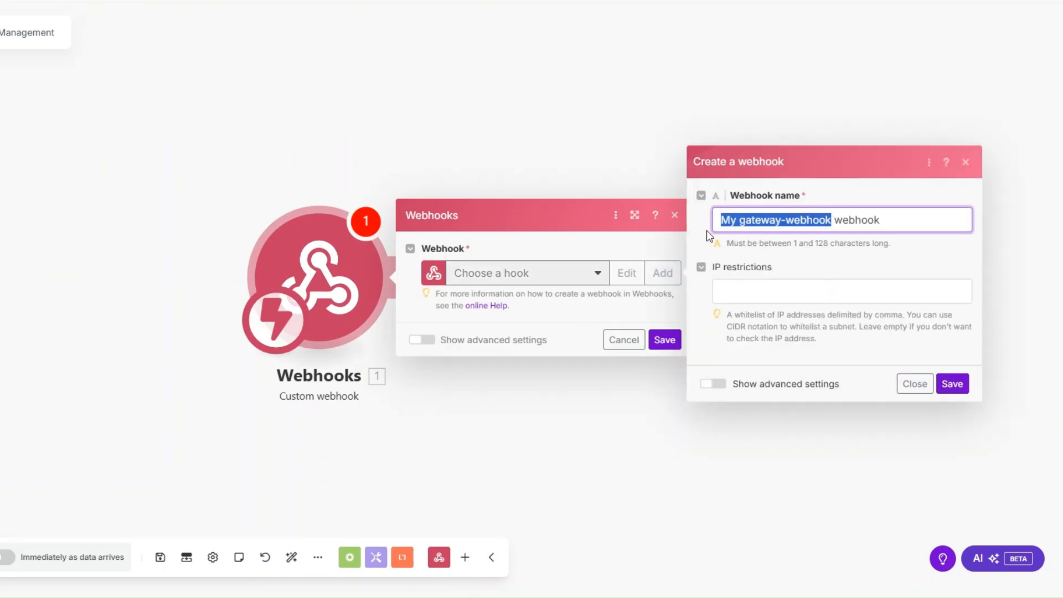
text(Subscription Management)
click(952, 384)
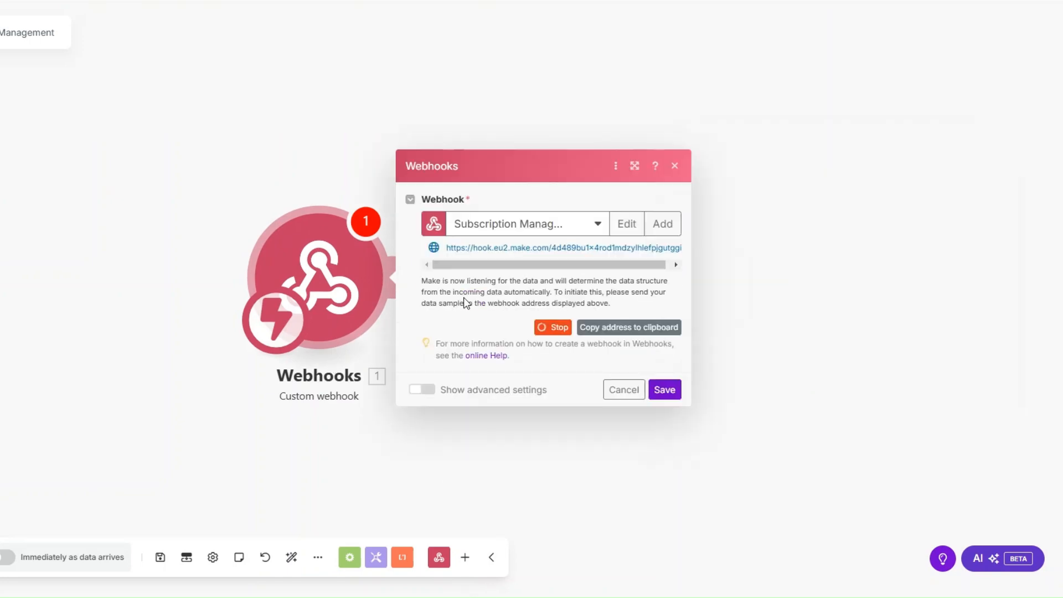
click(603, 327)
click(664, 390)
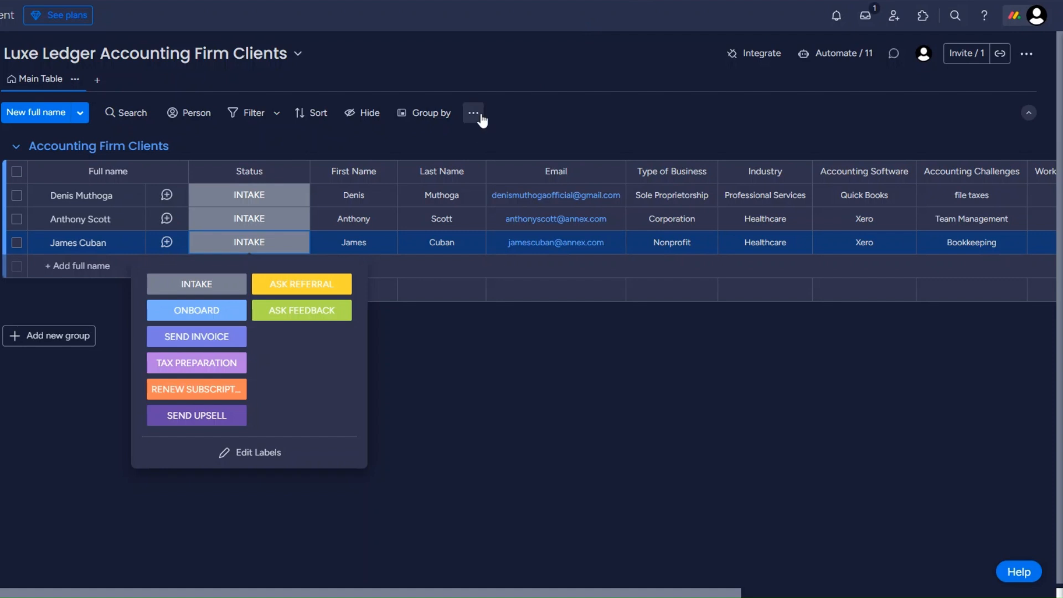
Use monday.com's 'When a status changes…' Webhooks template and connect it to the pasted Make URL.
click(728, 61)
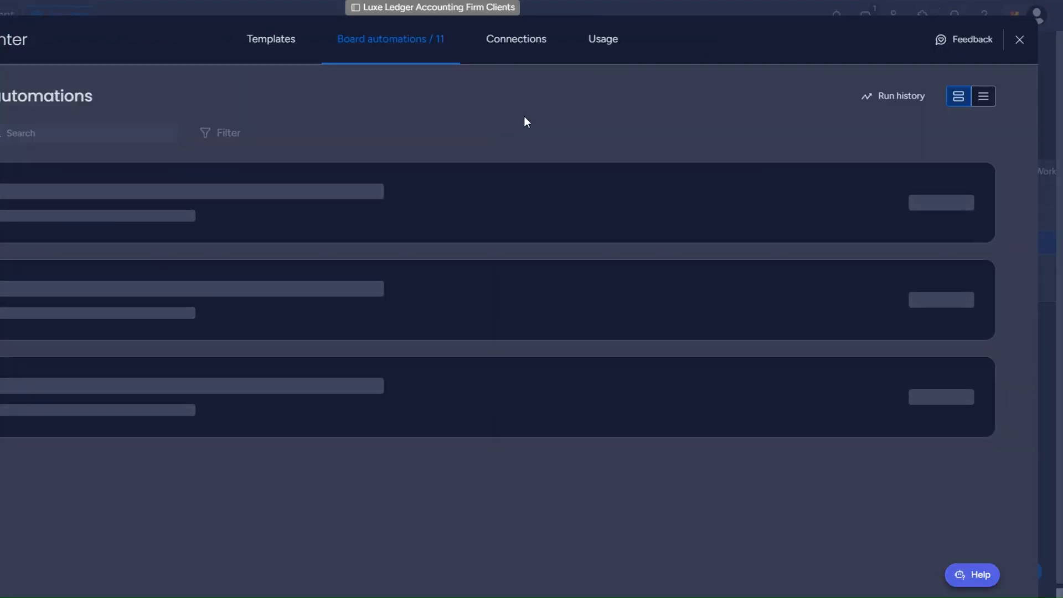
click(300, 41)
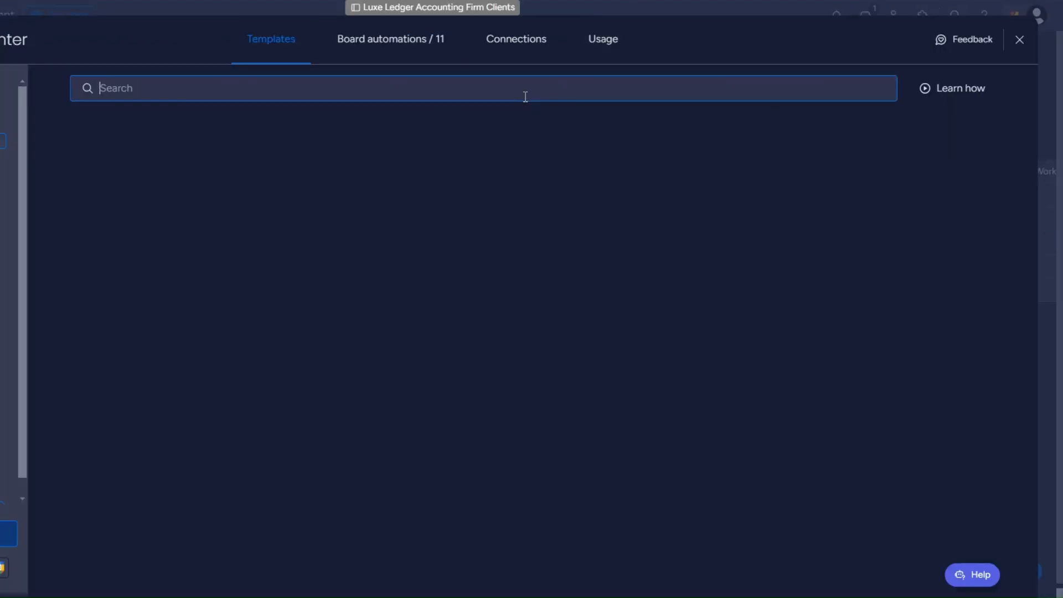
click(702, 468)
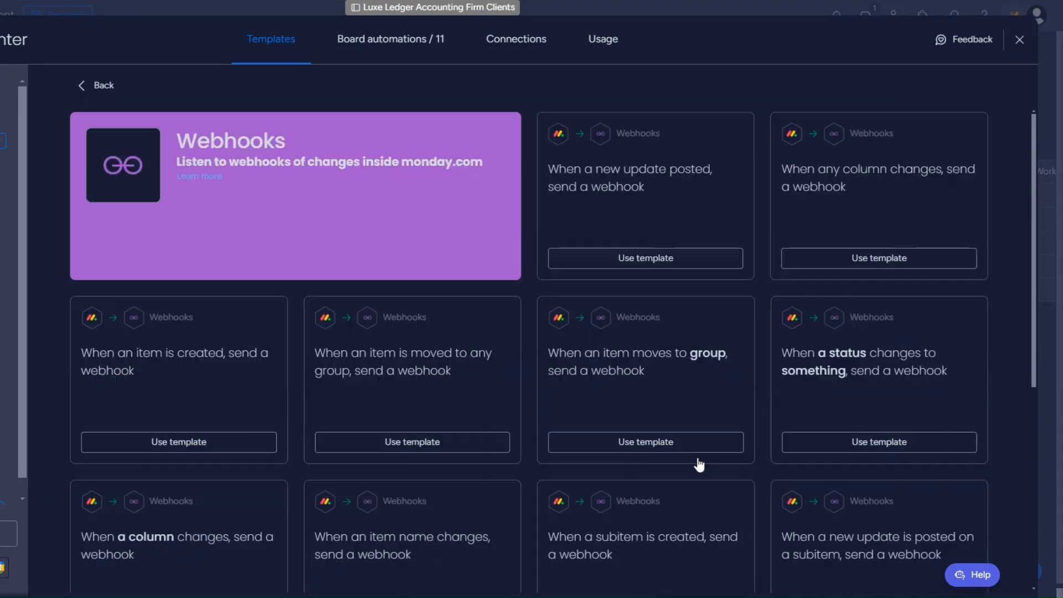
click(857, 442)
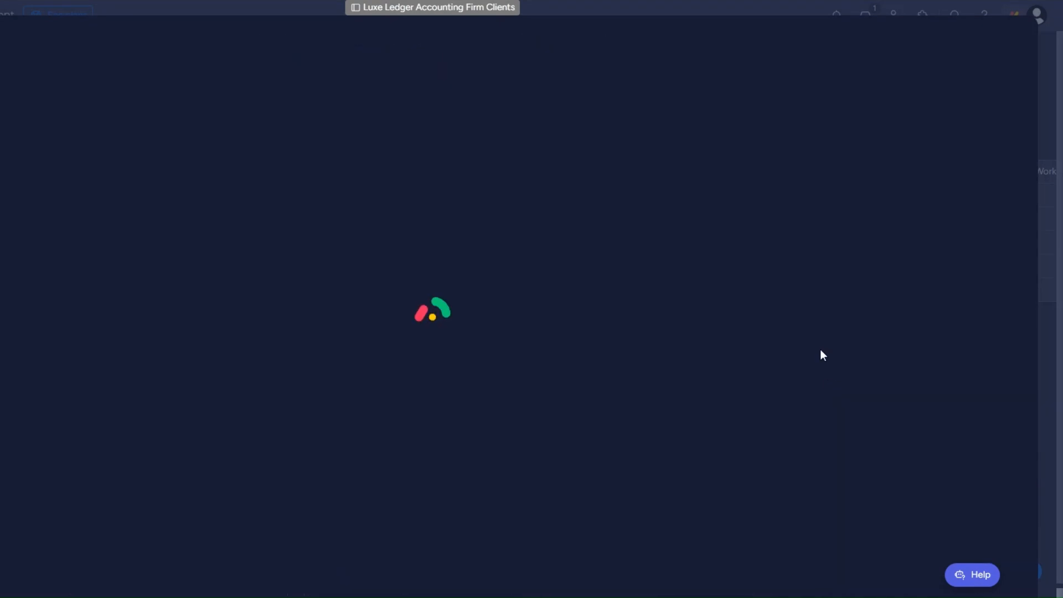
click(421, 398)
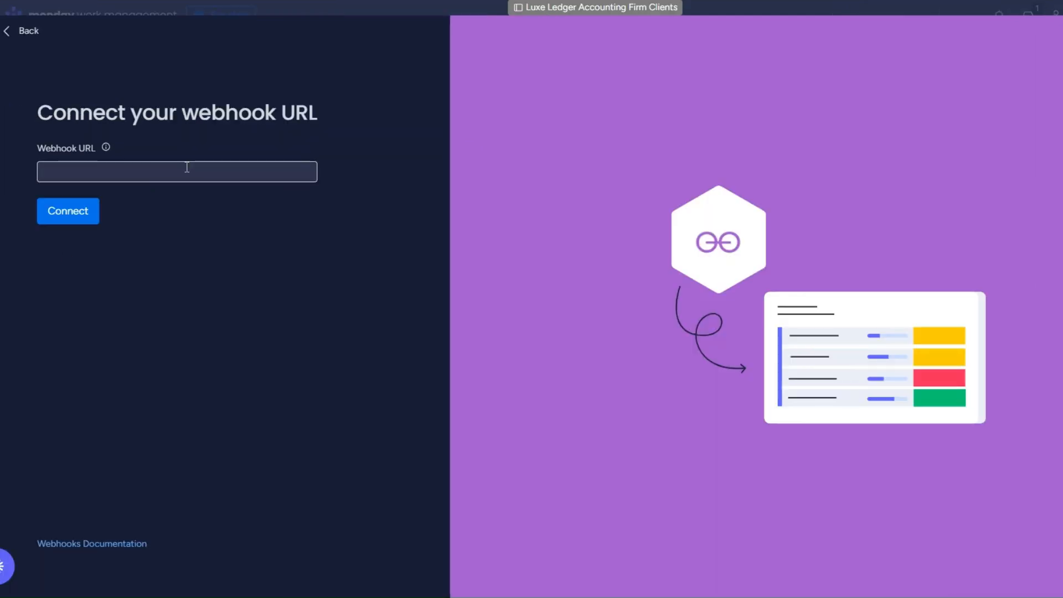
key(ctrl+v)
click(95, 221)
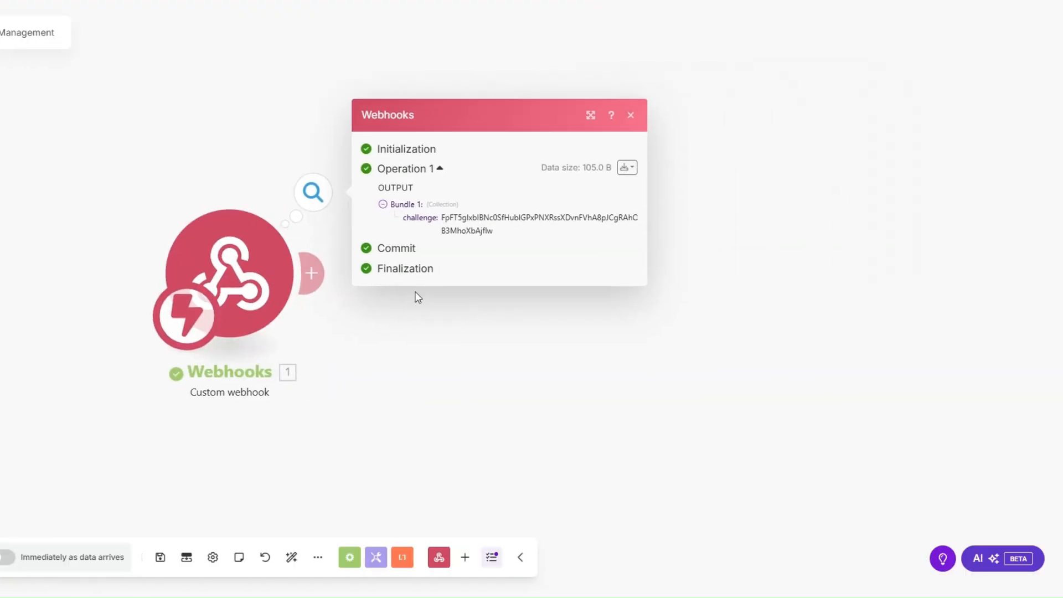
Add a Webhook response module returning {"challenge":"<challenge>"} and save it.
click(311, 273)
click(612, 164)
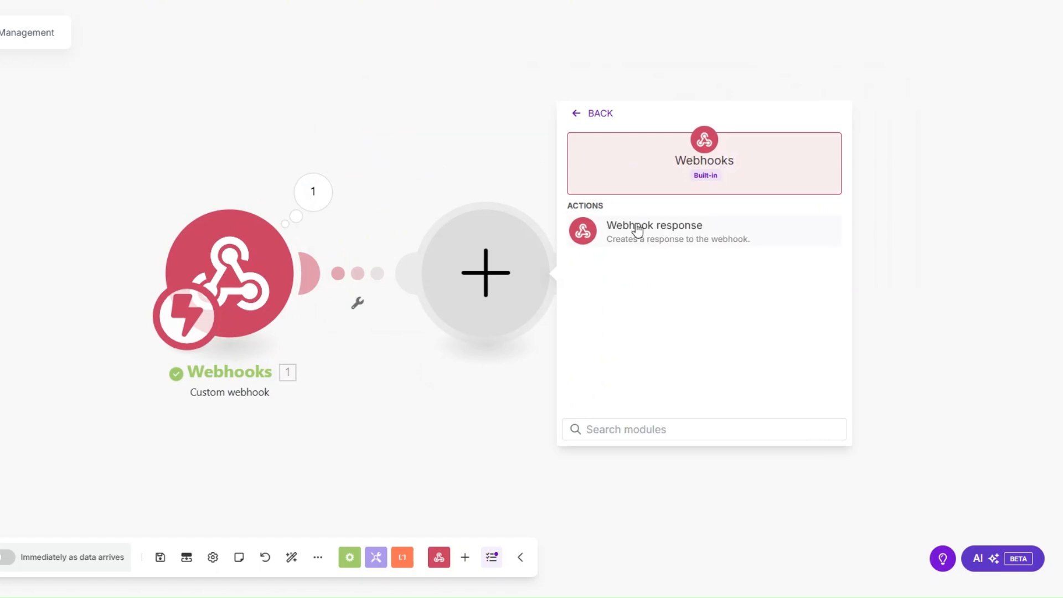
click(637, 230)
click(446, 313)
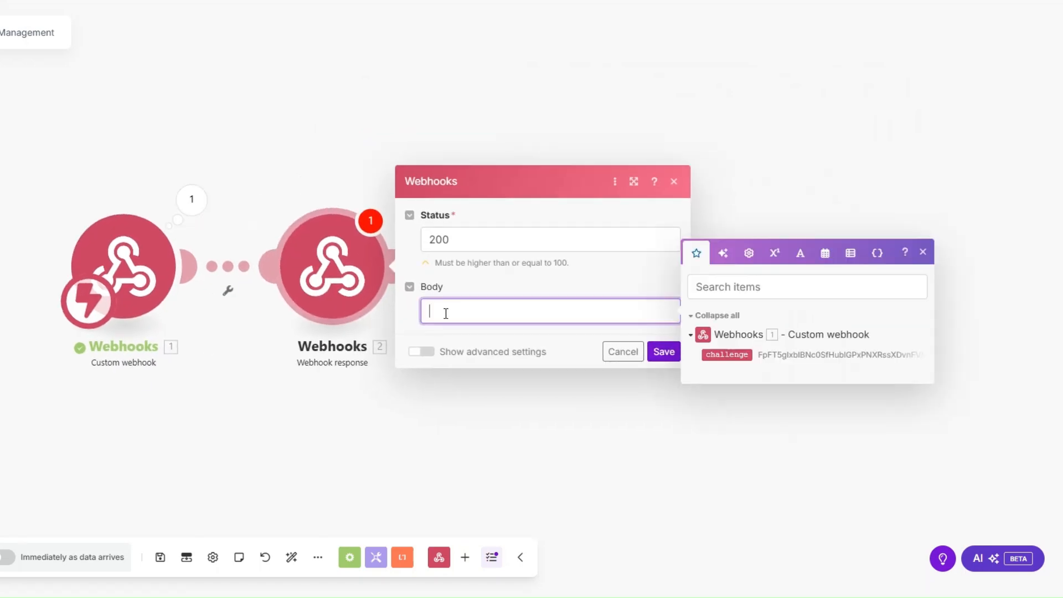
text({"challenge":""})
click(708, 354)
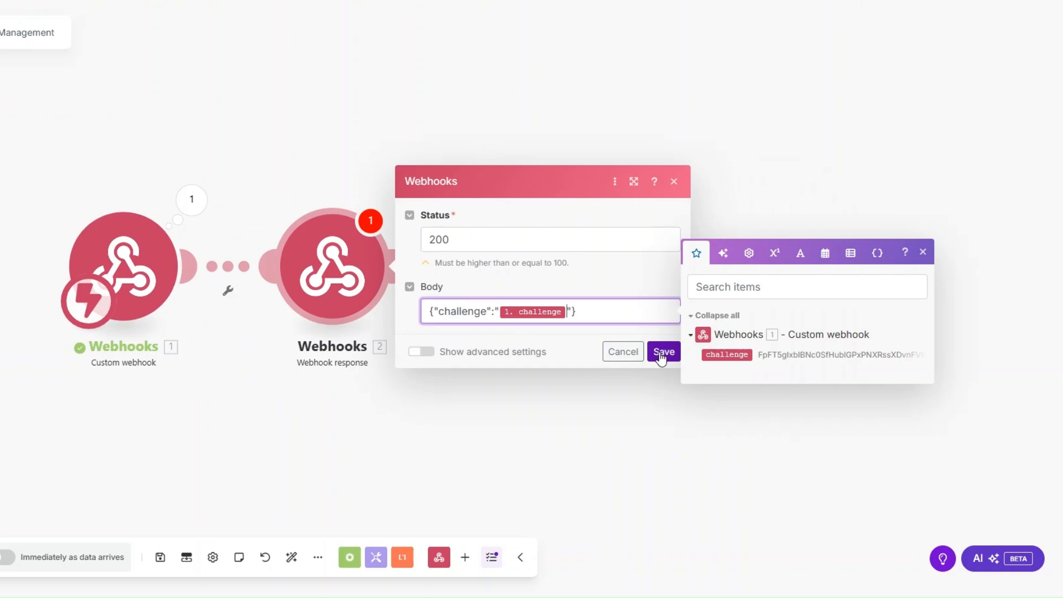
click(662, 352)
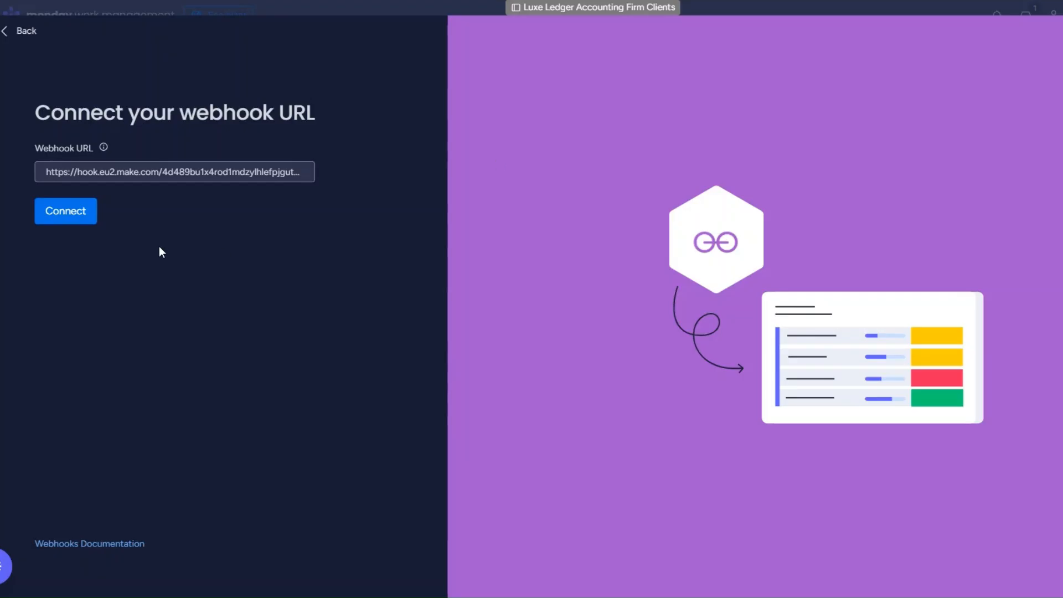
Verify the webhook connection in monday.com, then delete the Webhook response module.
click(88, 214)
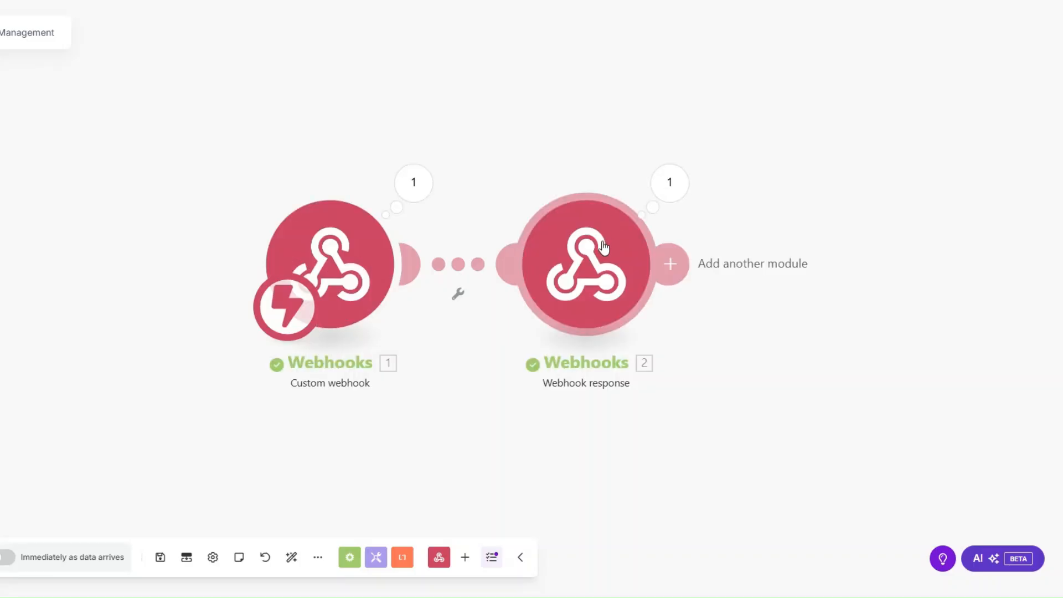
right_click(606, 244)
click(637, 402)
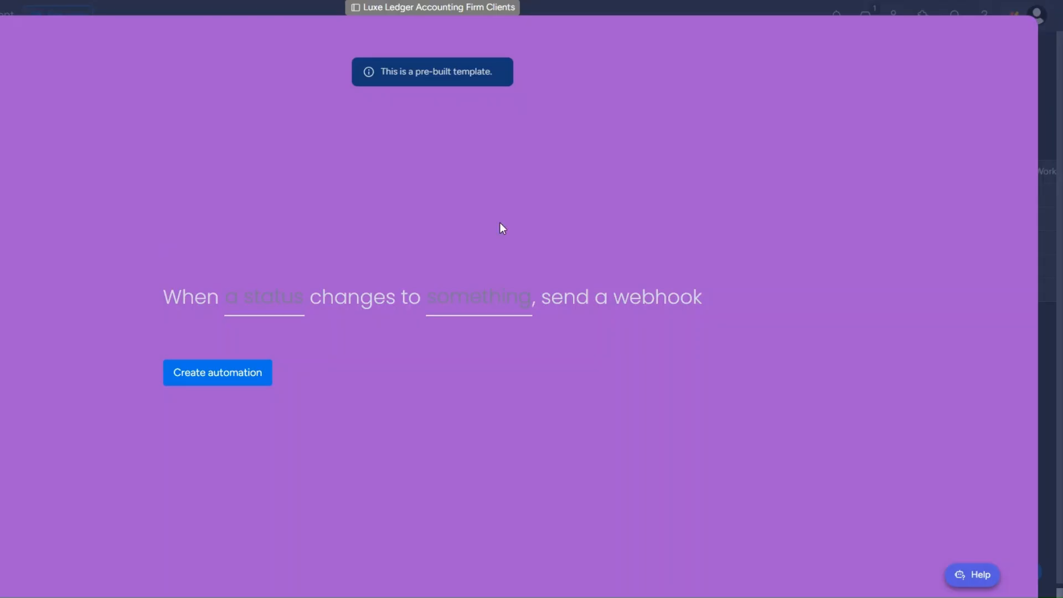
Create the automation sending a webhook when Status changes to RENEW SUBSCRIPTION.
click(285, 302)
click(280, 355)
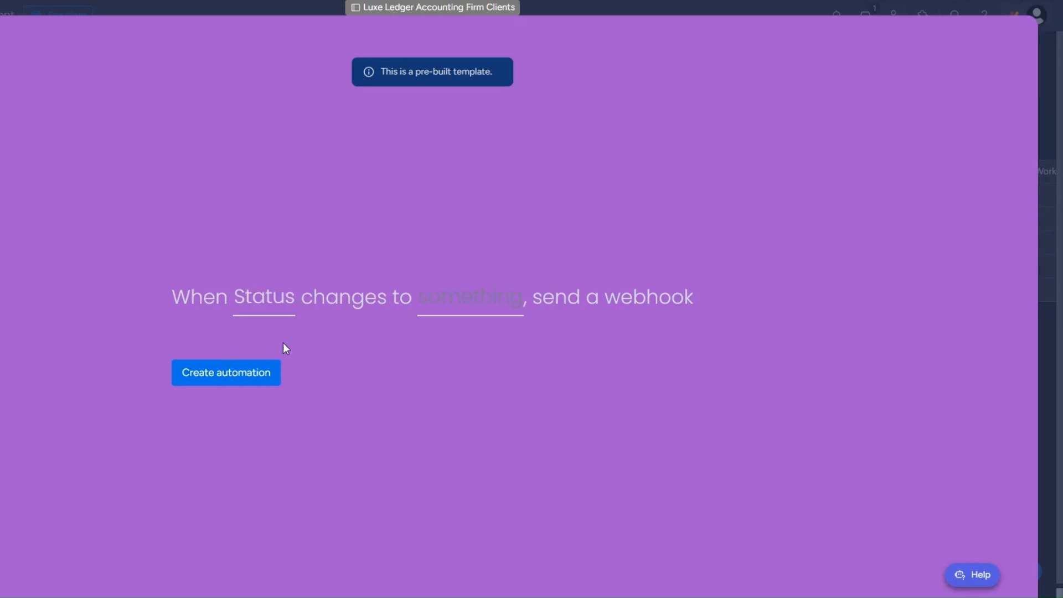
click(455, 311)
scroll(475, 406, down, 3)
click(475, 359)
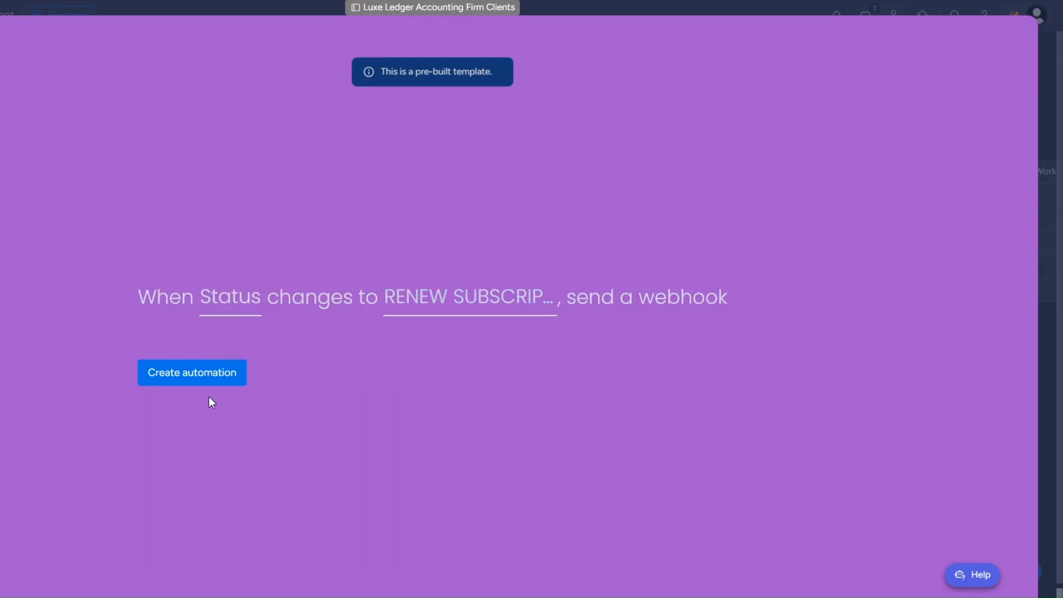
click(199, 379)
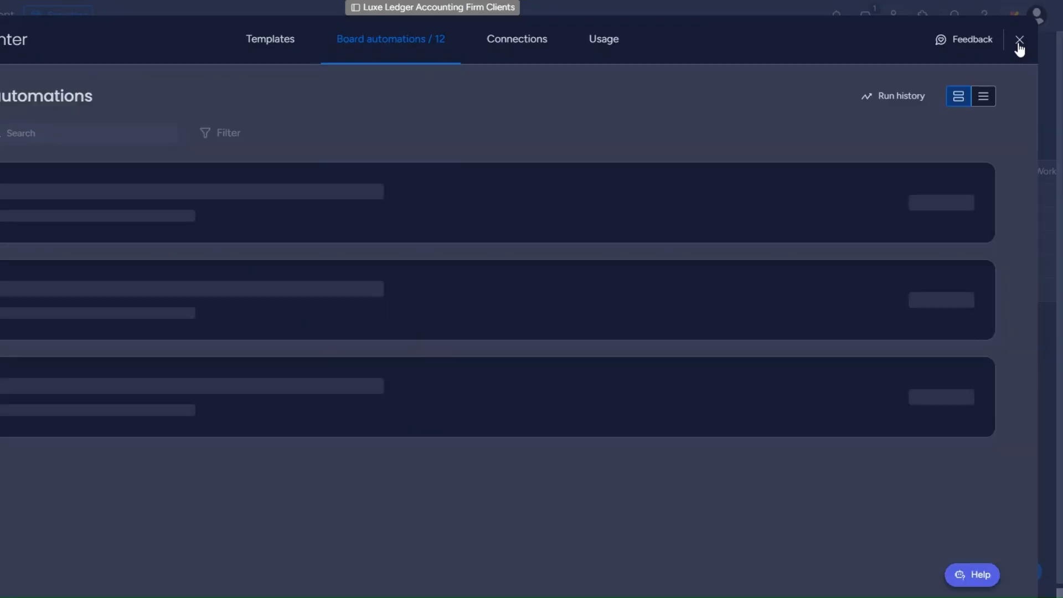
Change the third client's Status to RENEW SUBSCRIPTION on the board.
click(1021, 41)
click(237, 252)
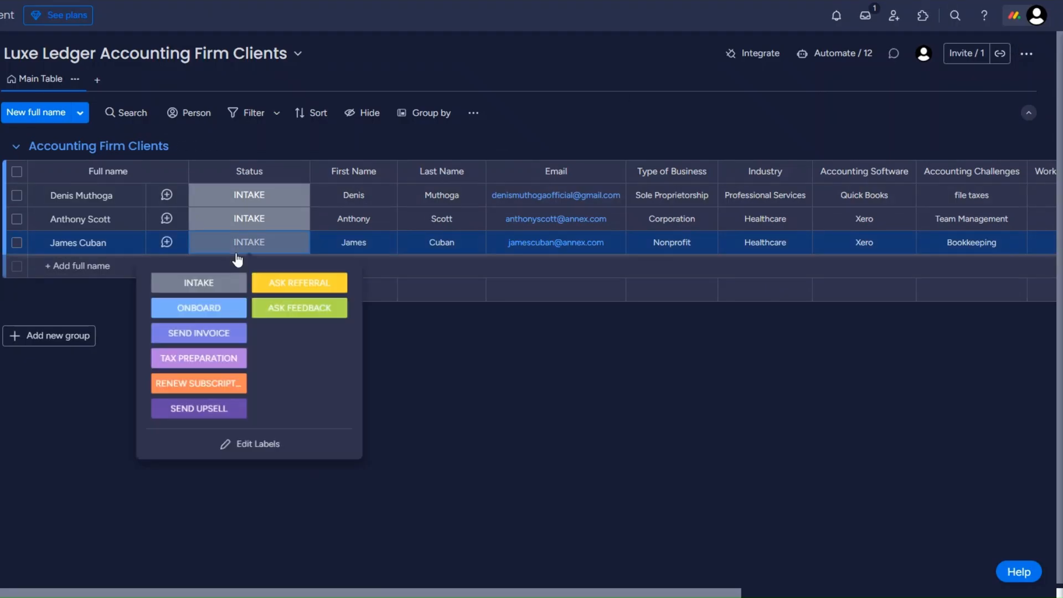
click(211, 384)
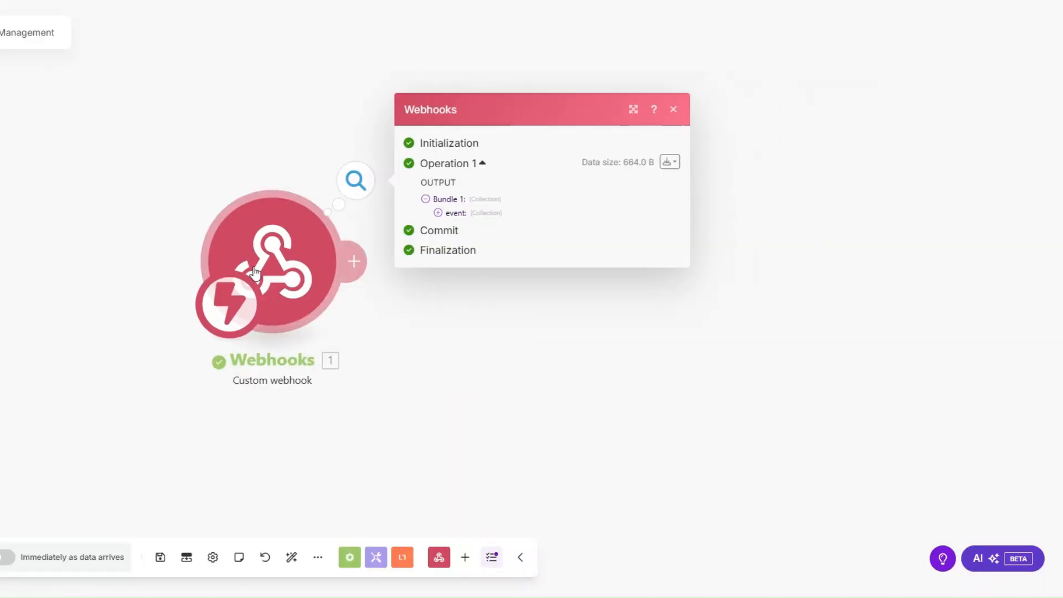
Inspect the received webhook bundle's item name and pulseId.
click(369, 213)
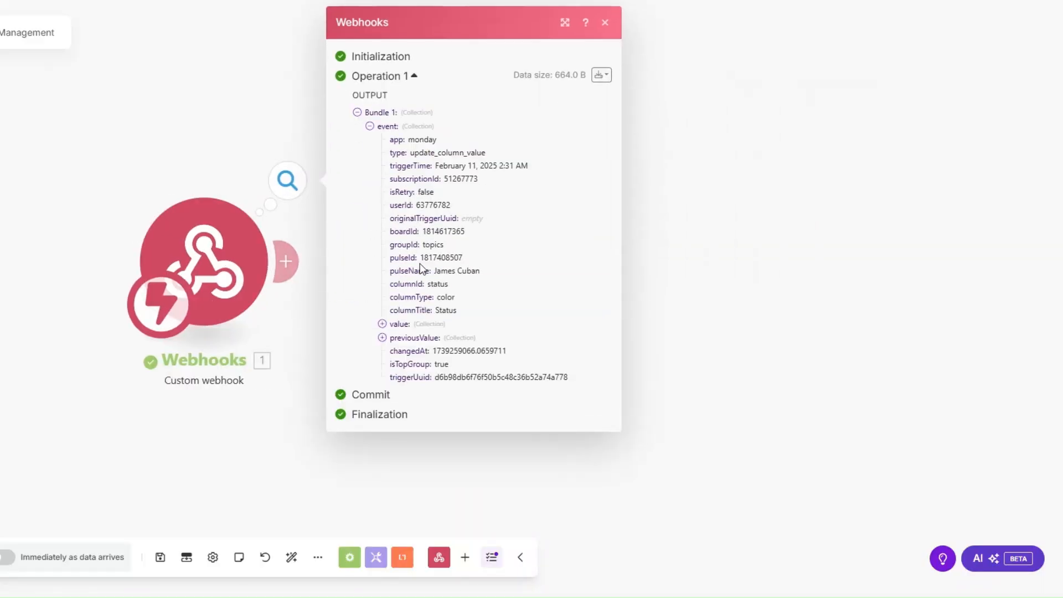
drag(436, 272, 483, 273)
double_click(440, 258)
click(297, 303)
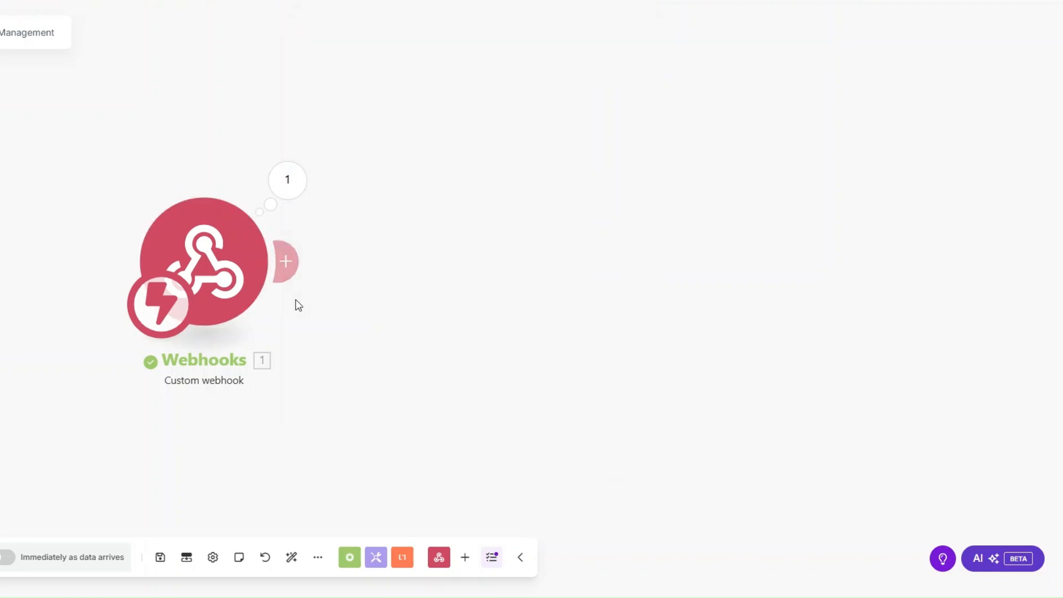
Add a monday.com Get an Item module using pulseId on the Luxe Ledger Accounting Firm Clients board.
click(294, 273)
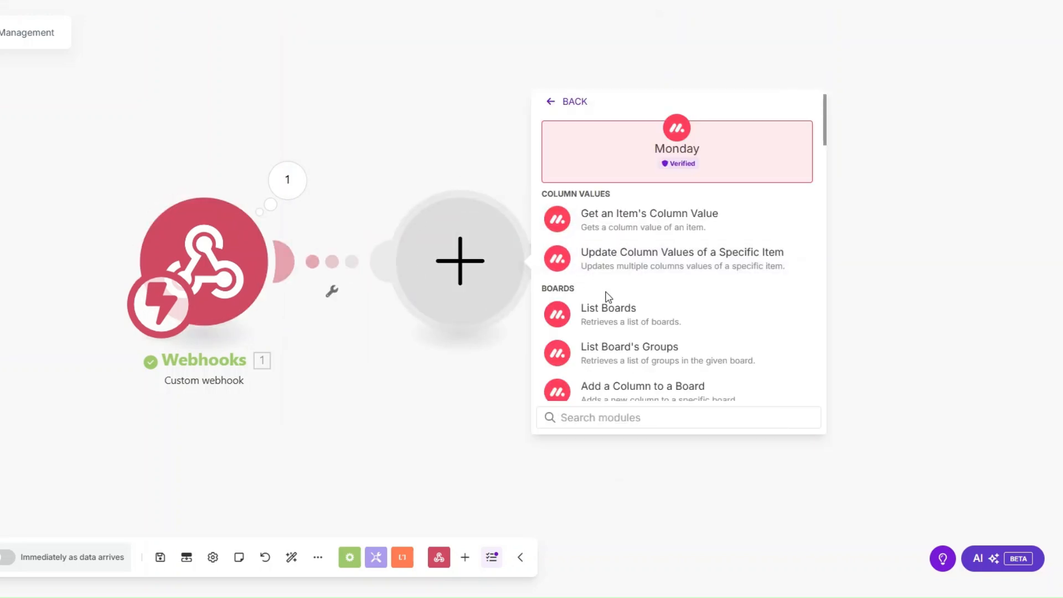
text(get an)
click(608, 283)
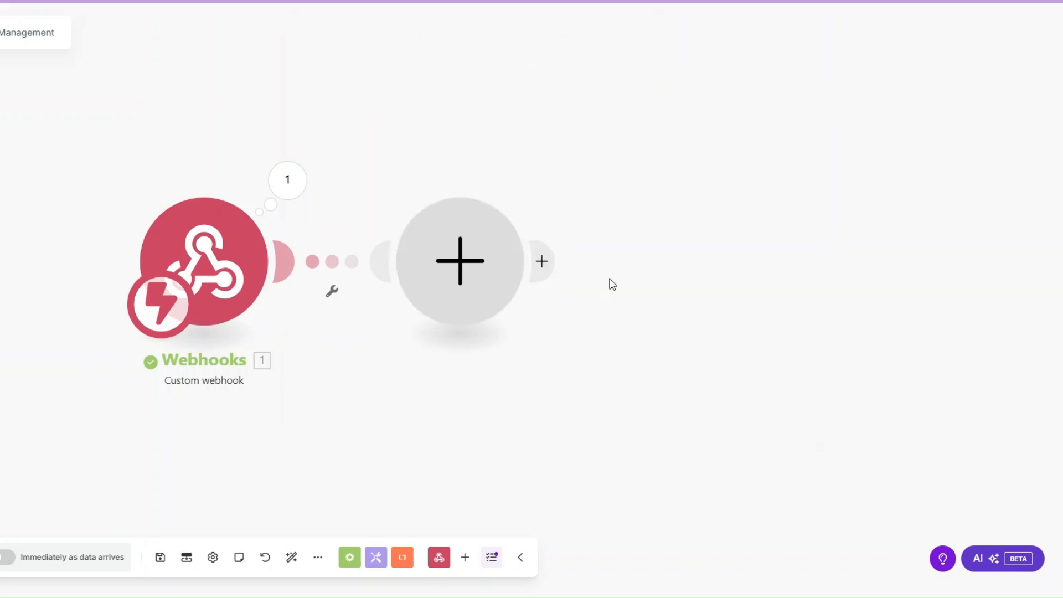
click(403, 169)
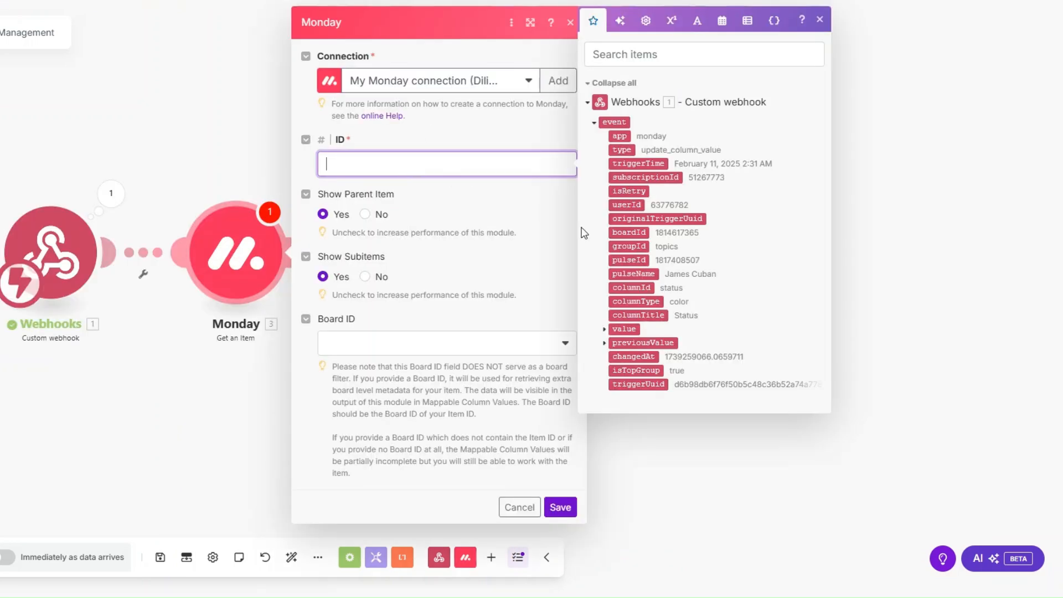
click(620, 256)
click(416, 342)
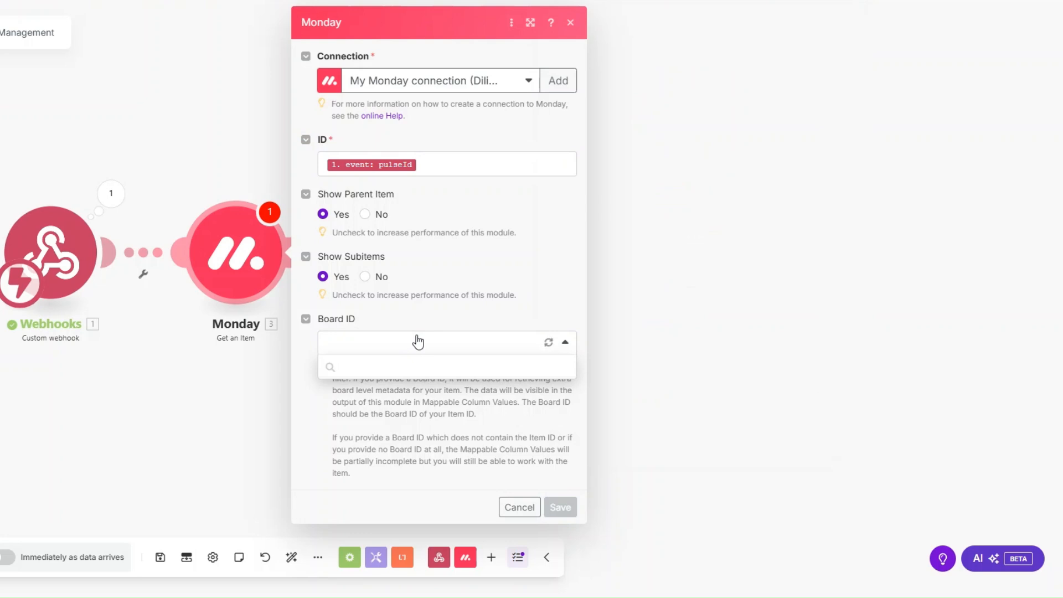
scroll(422, 465, down, 1)
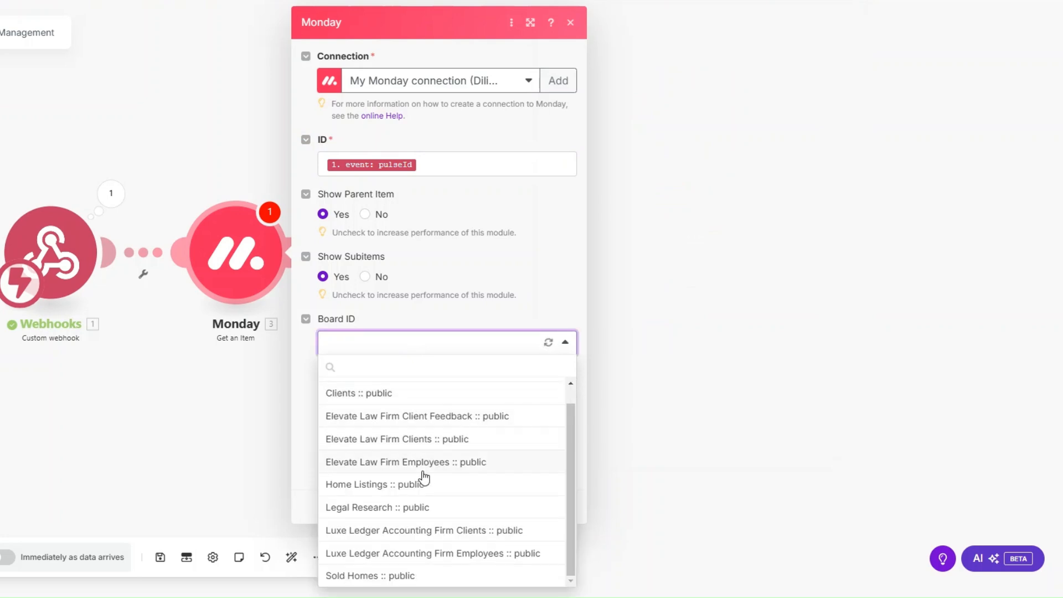
click(435, 535)
click(561, 506)
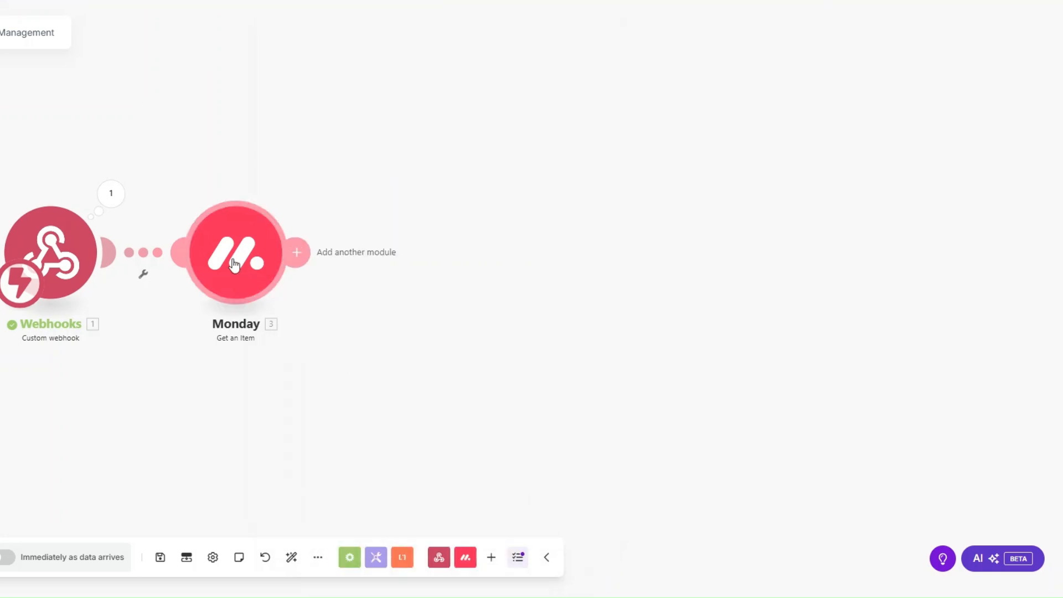
Test-run only the Get an Item module with a pasted pulse ID and review its Email column output.
right_click(238, 265)
click(304, 293)
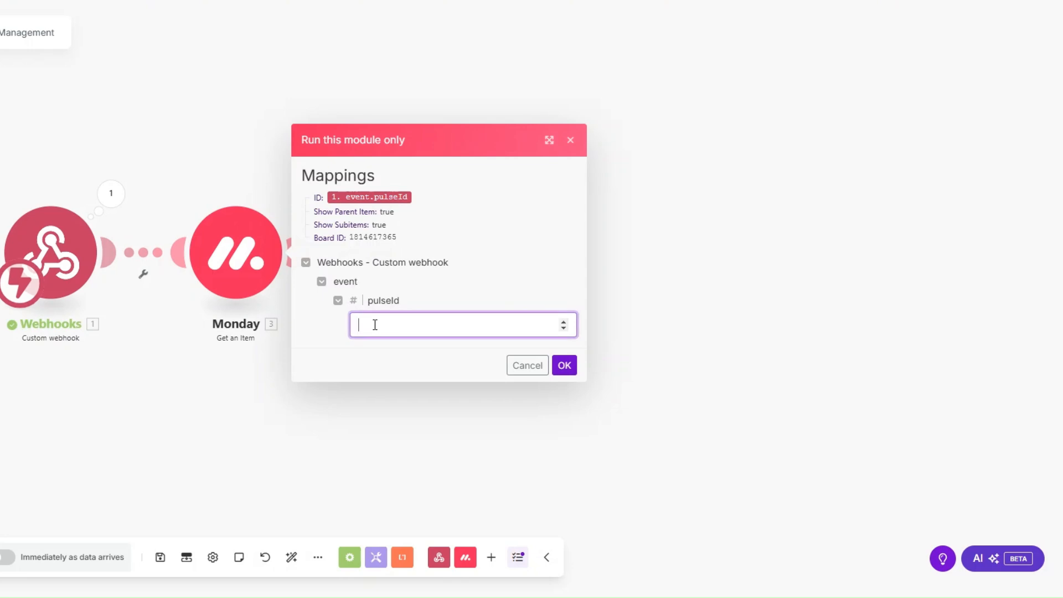
key(ctrl+v)
click(564, 365)
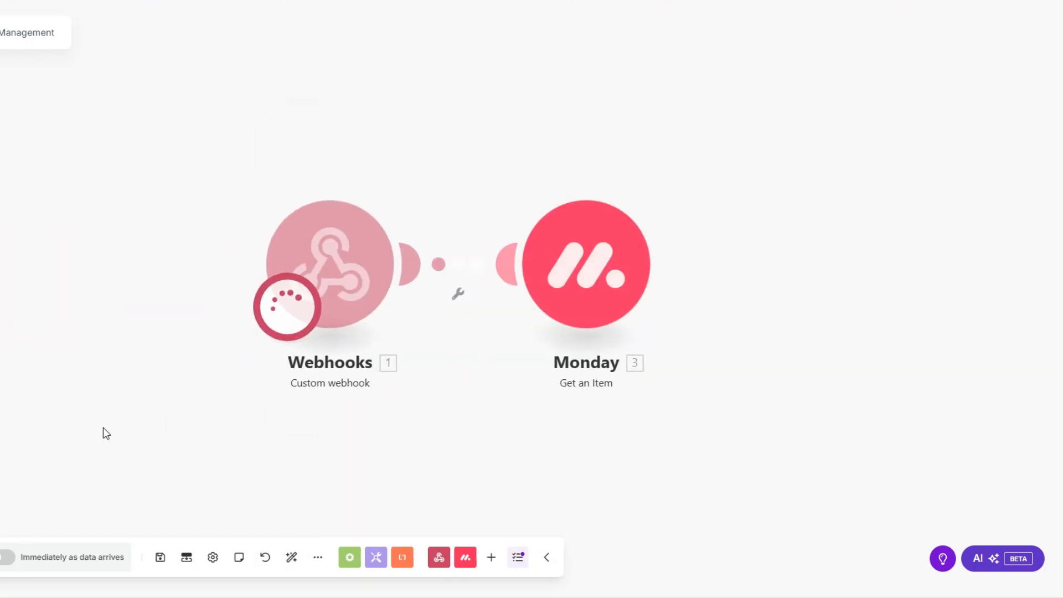
click(582, 400)
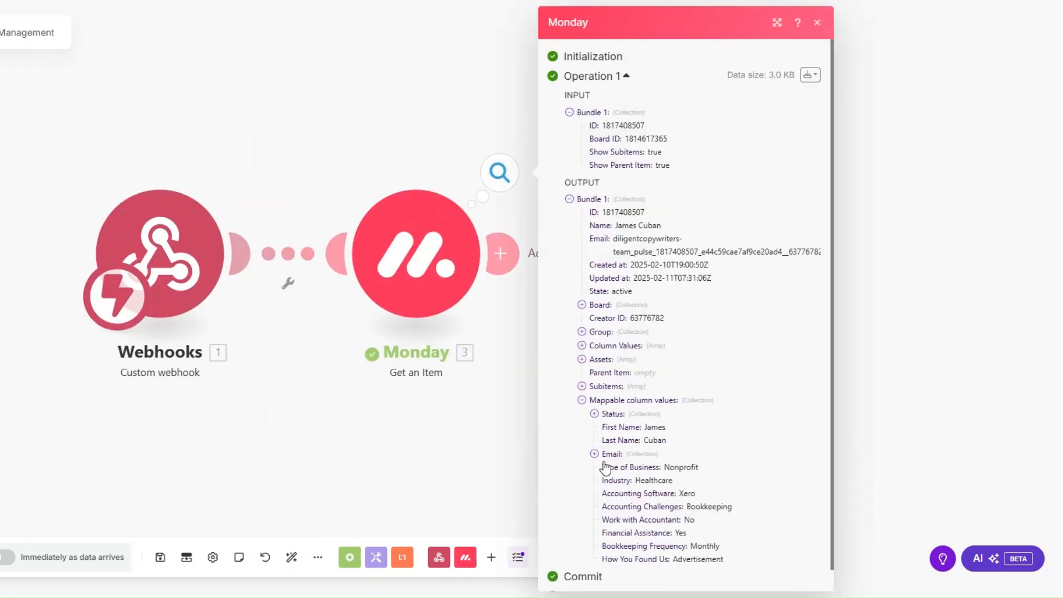
click(603, 450)
scroll(625, 412, down, 1)
scroll(625, 413, down, 1)
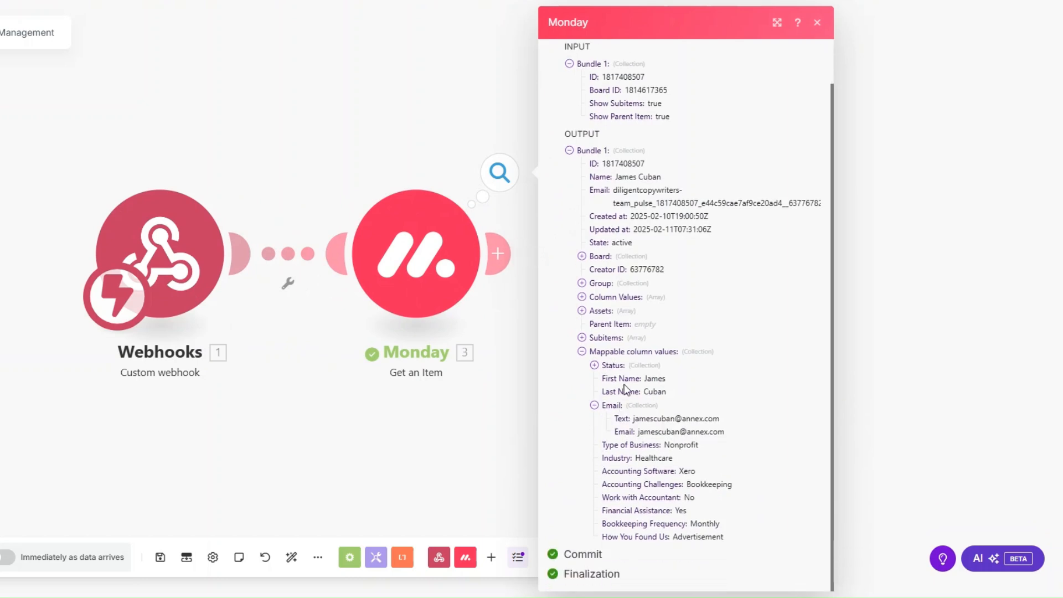
drag(651, 432, 742, 544)
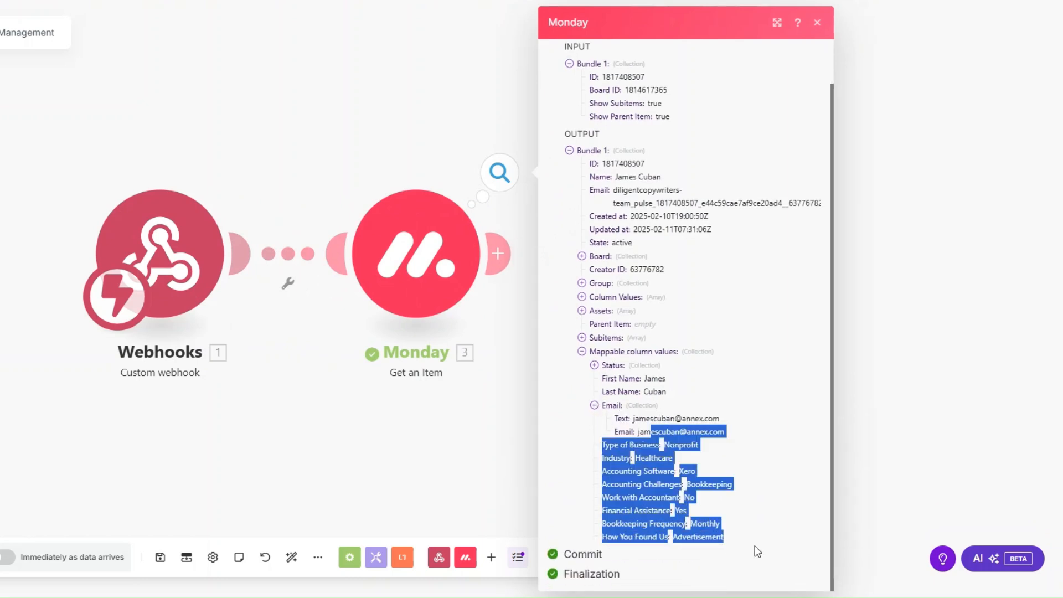
click(299, 384)
scroll(296, 382, down, 1)
drag(289, 374, 212, 384)
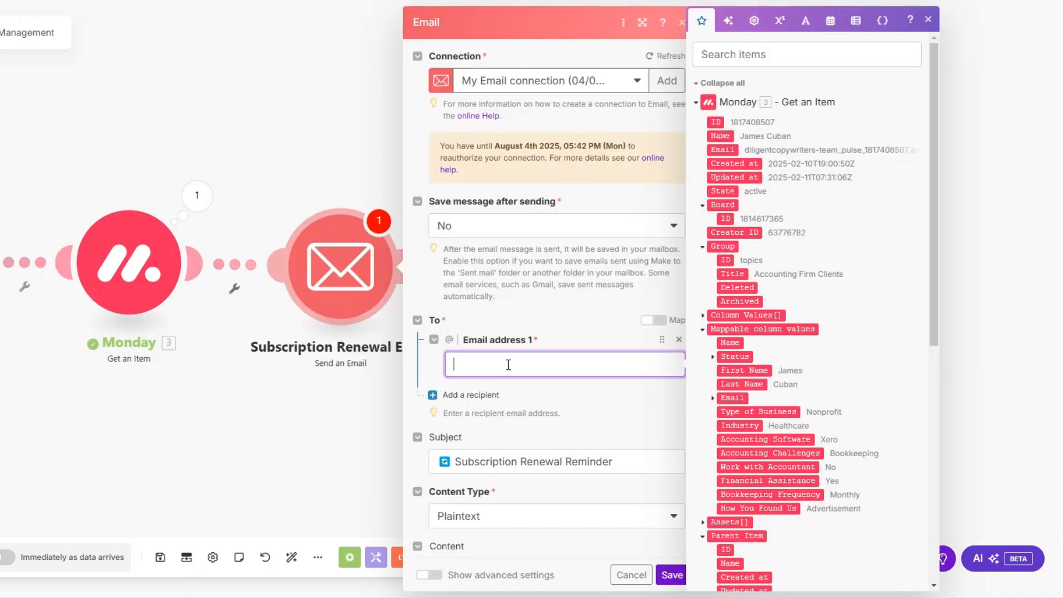
Map the item's Email into Email address 1 and add First Name after 'Hi' in the renewal email.
scroll(847, 274, down, 3)
click(713, 267)
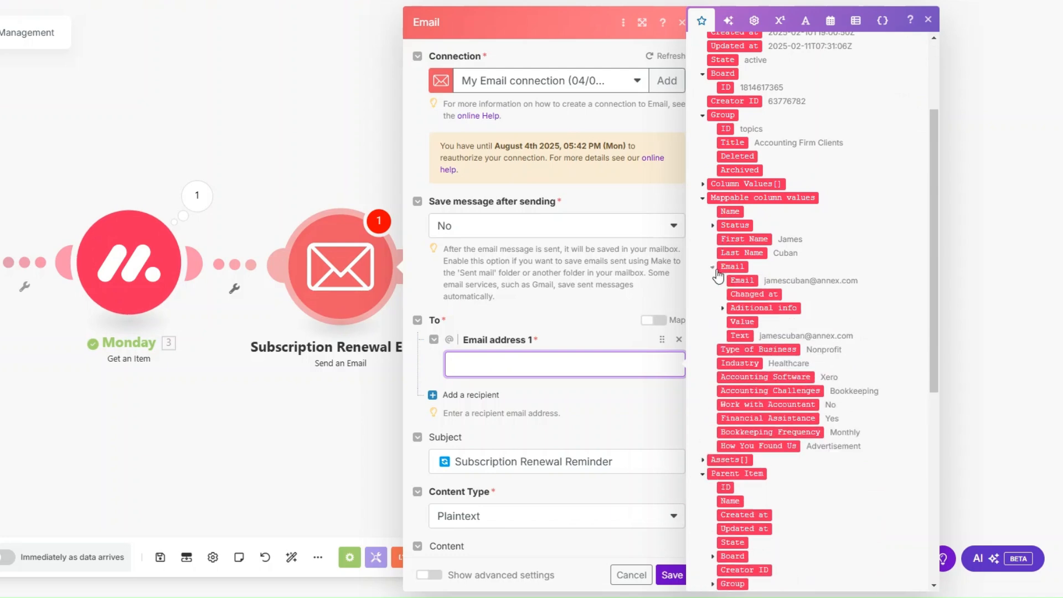
click(743, 281)
scroll(552, 155, down, 4)
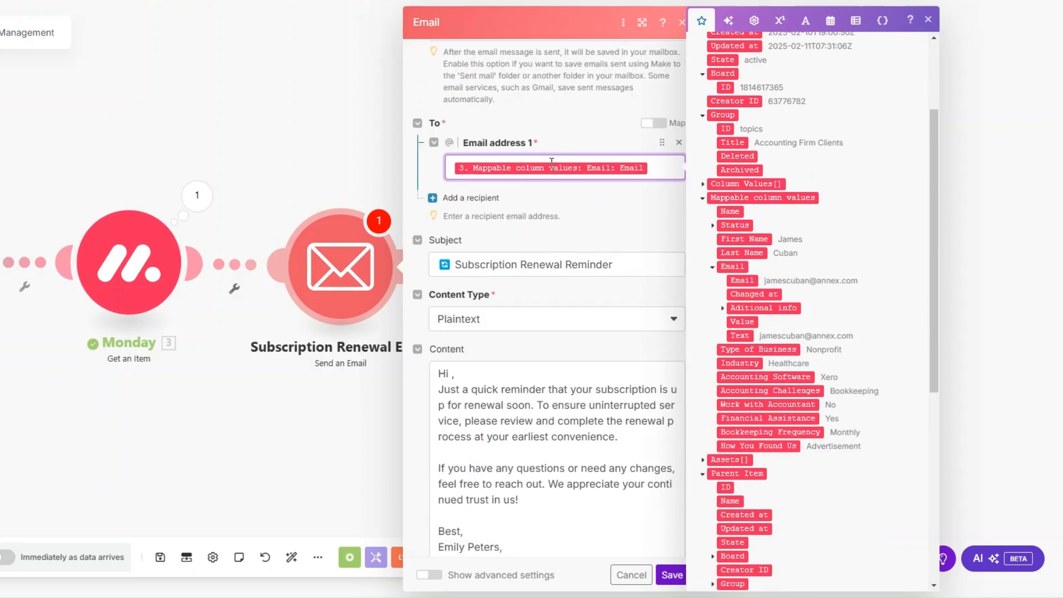
click(628, 261)
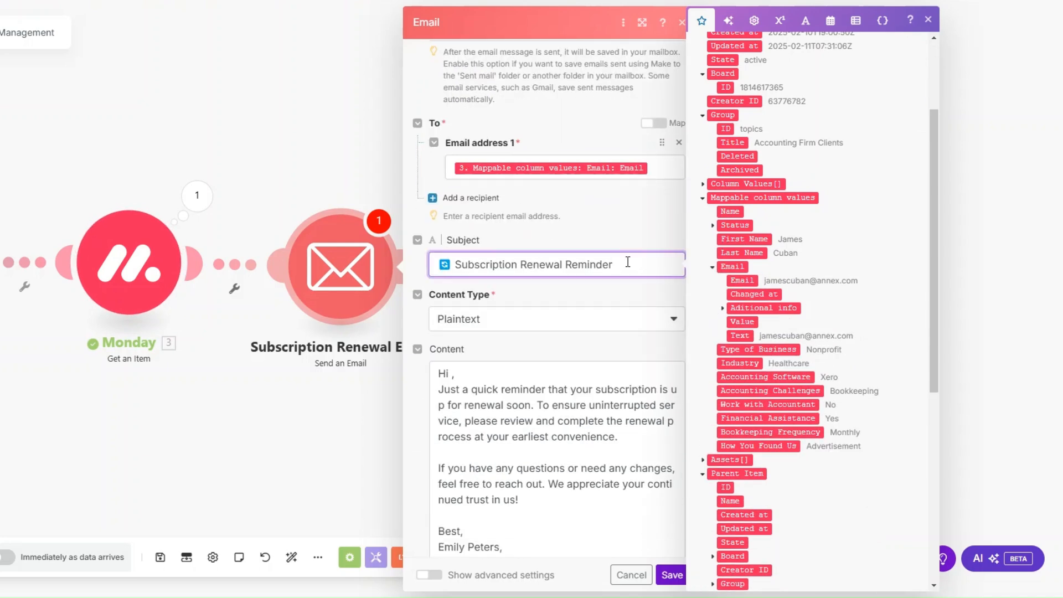
scroll(628, 262, down, 2)
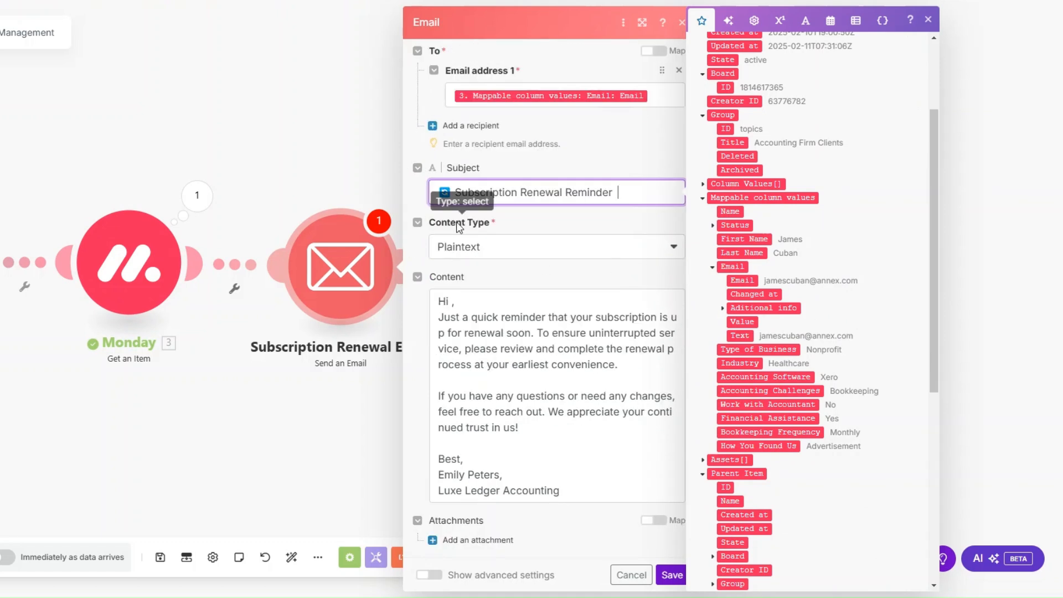
click(454, 304)
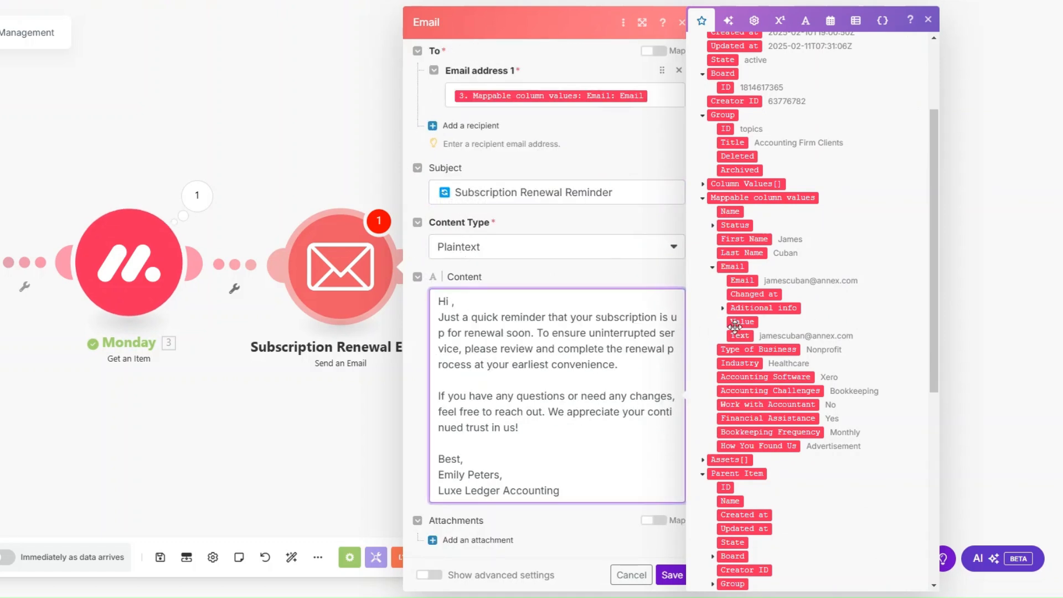
click(745, 239)
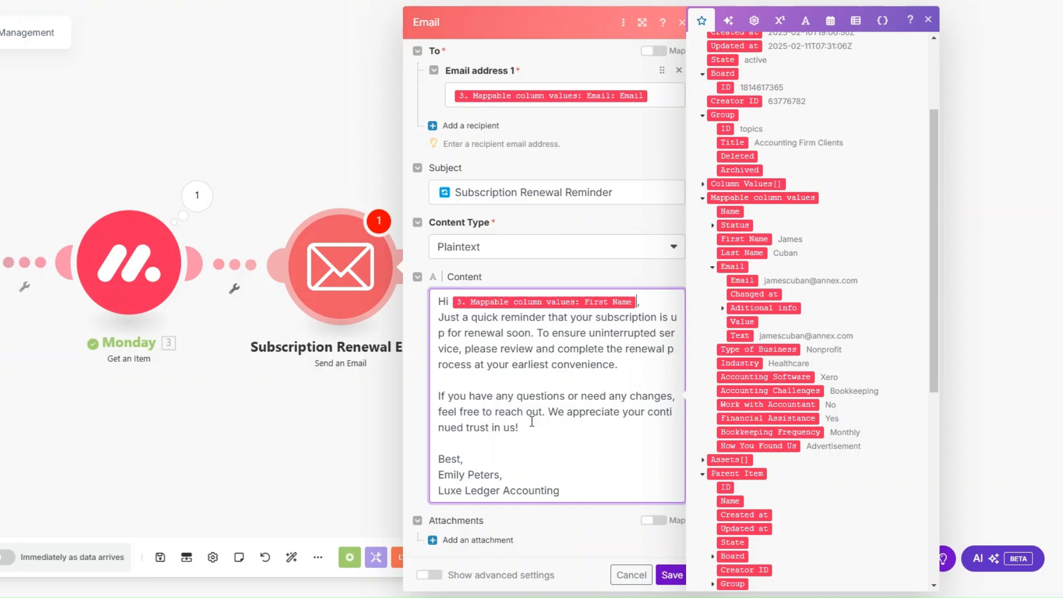
click(668, 576)
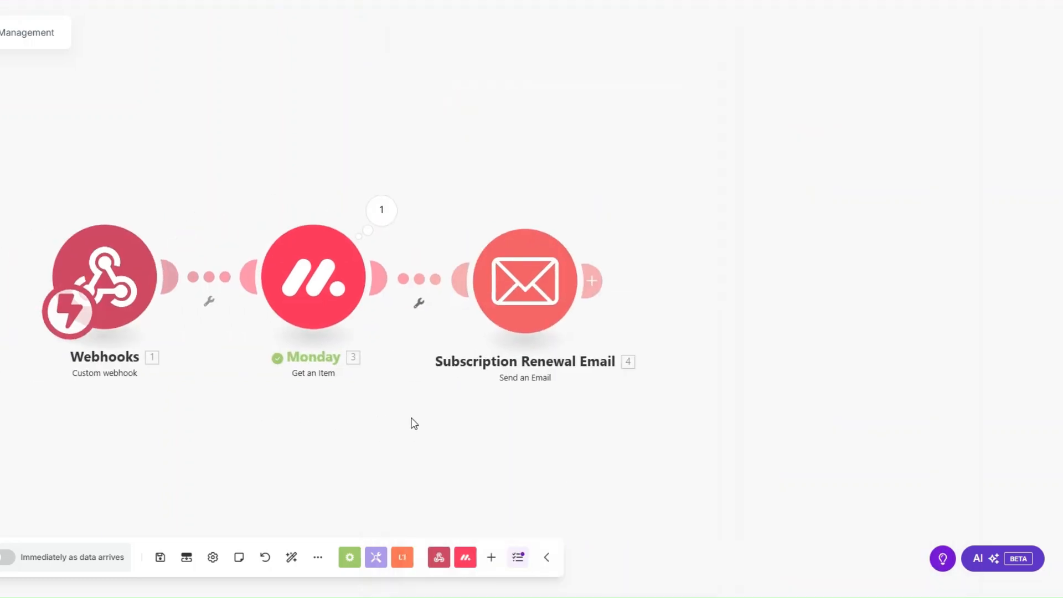
Auto-align the modules, run the scenario, and set the first client's Status to RENEW SUBSCRIPTION.
click(290, 559)
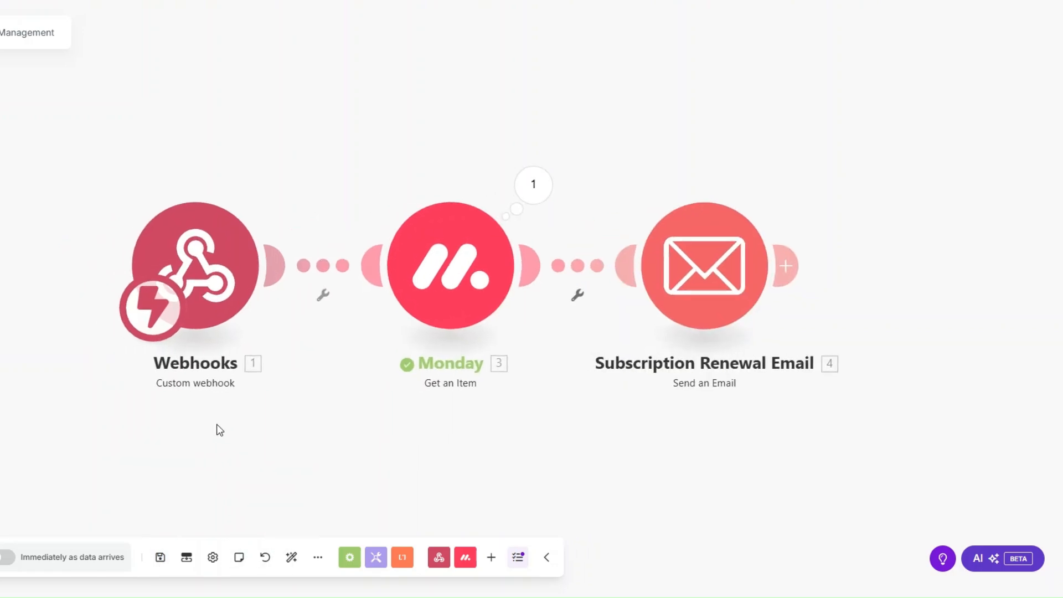
mouse_move(211, 425)
mouse_down()
mouse_move(93, 423)
mouse_move(225, 436)
mouse_move(198, 436)
mouse_up()
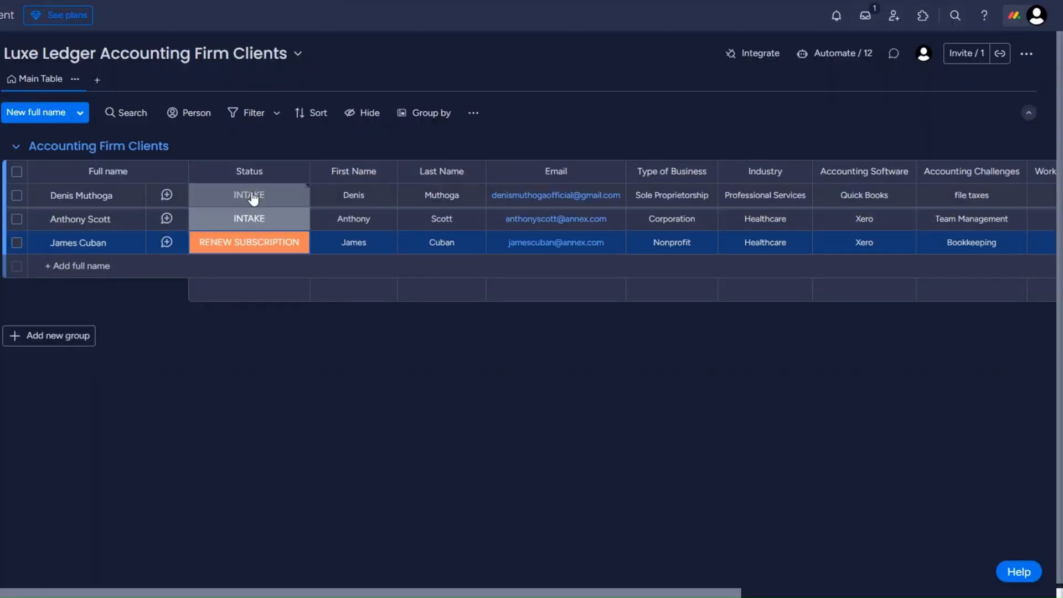
click(253, 199)
click(203, 341)
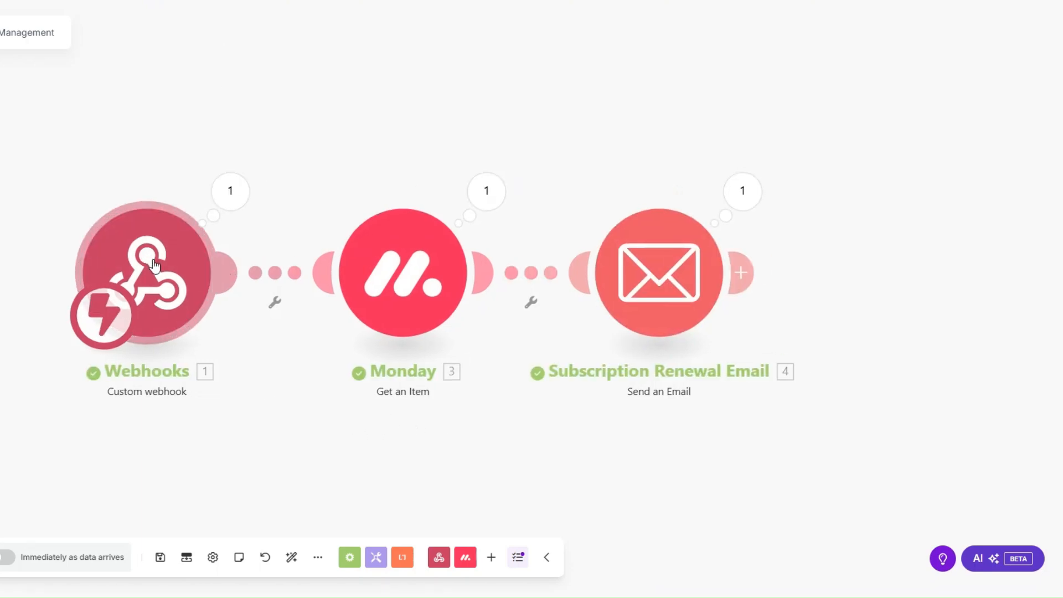
drag(304, 410, 260, 406)
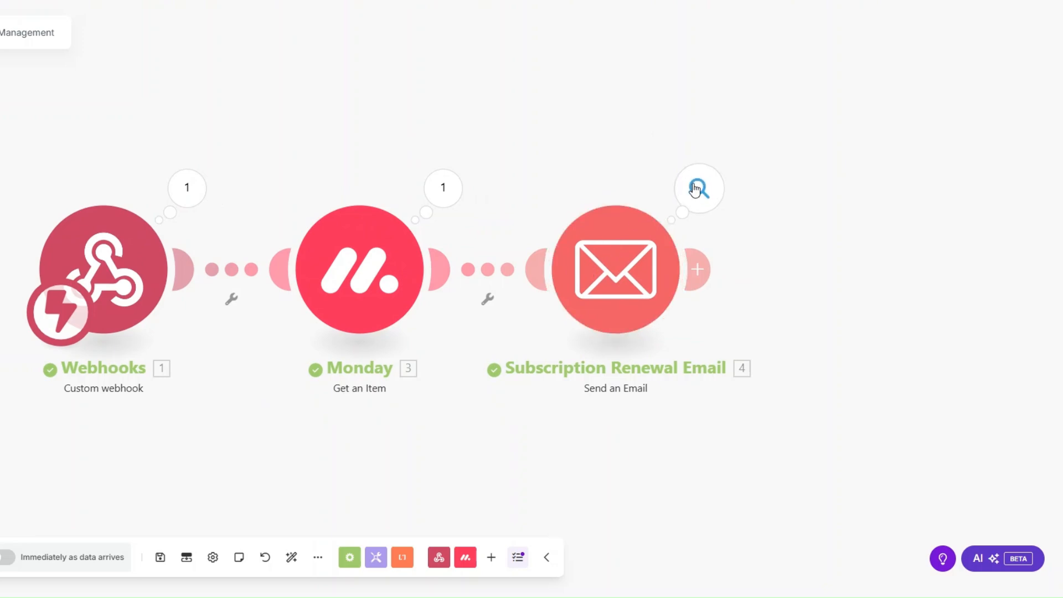
Review the subject and body of the email the scenario sent.
click(698, 188)
triple_click(835, 377)
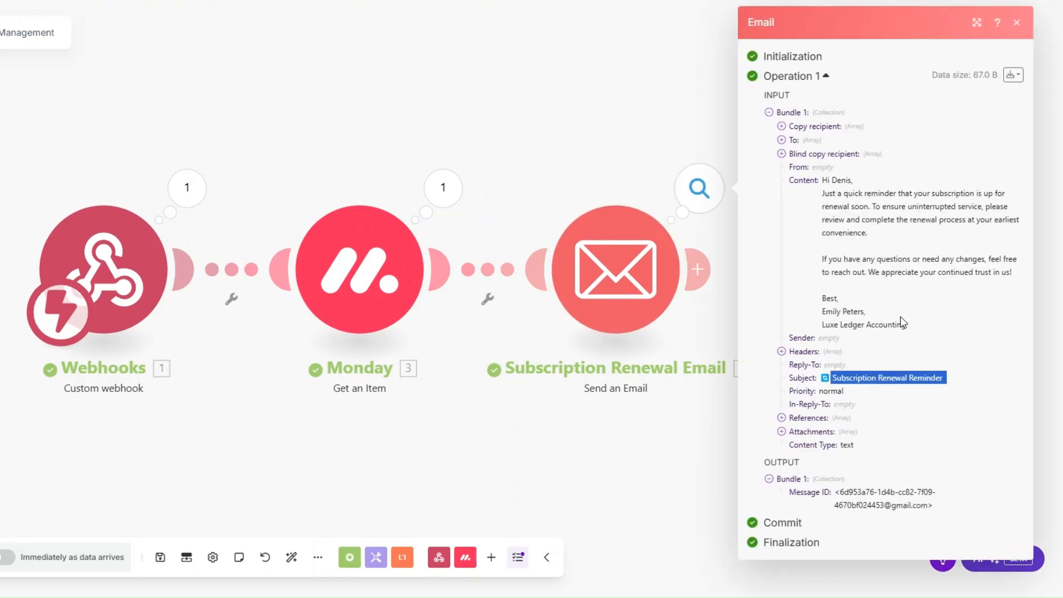
drag(826, 181, 935, 346)
click(405, 411)
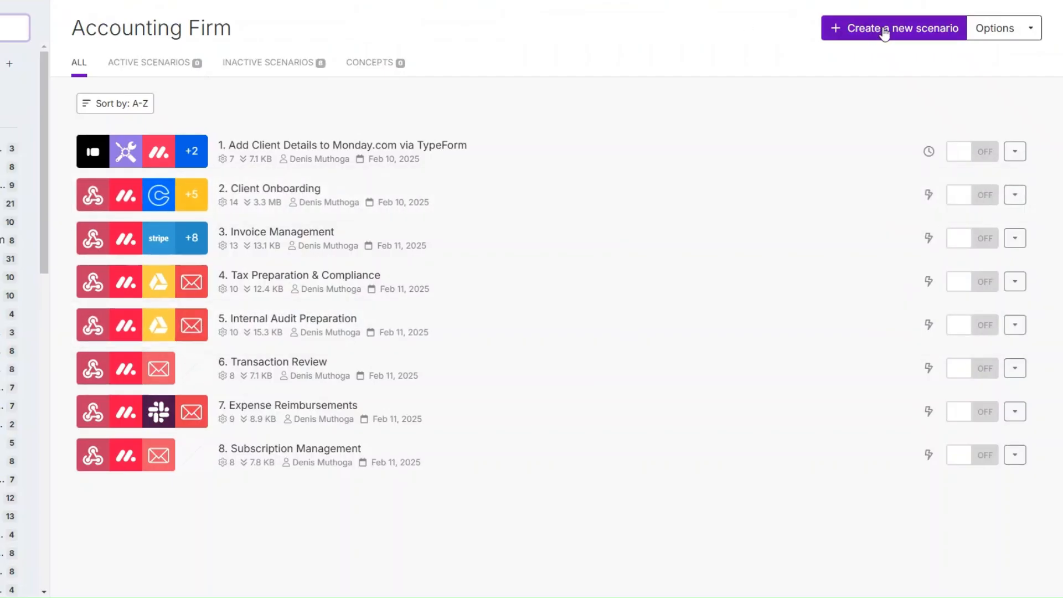
Start a new scenario with a Webhooks custom webhook trigger.
click(886, 31)
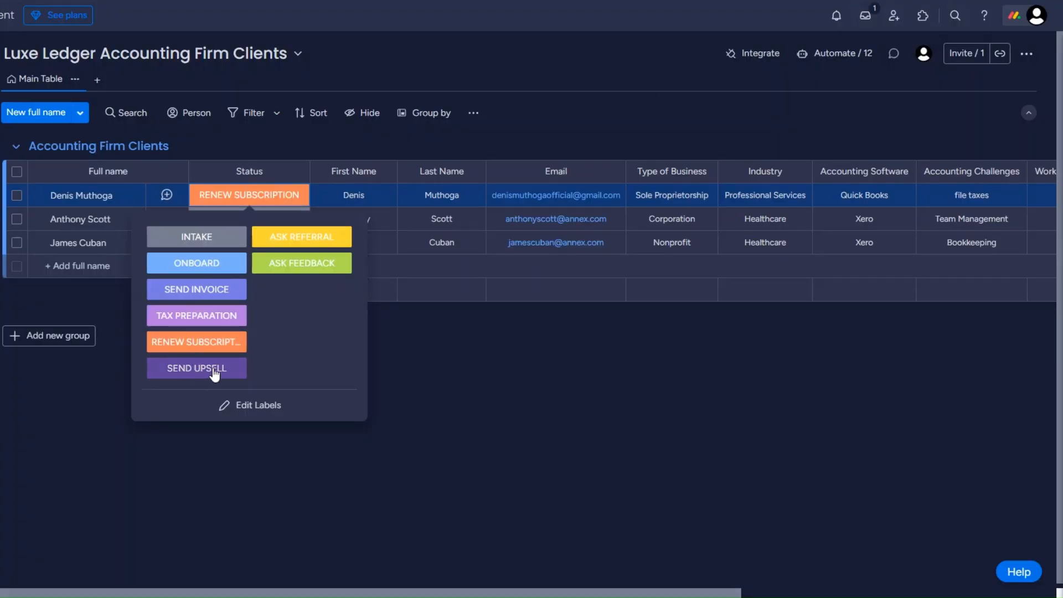
click(400, 386)
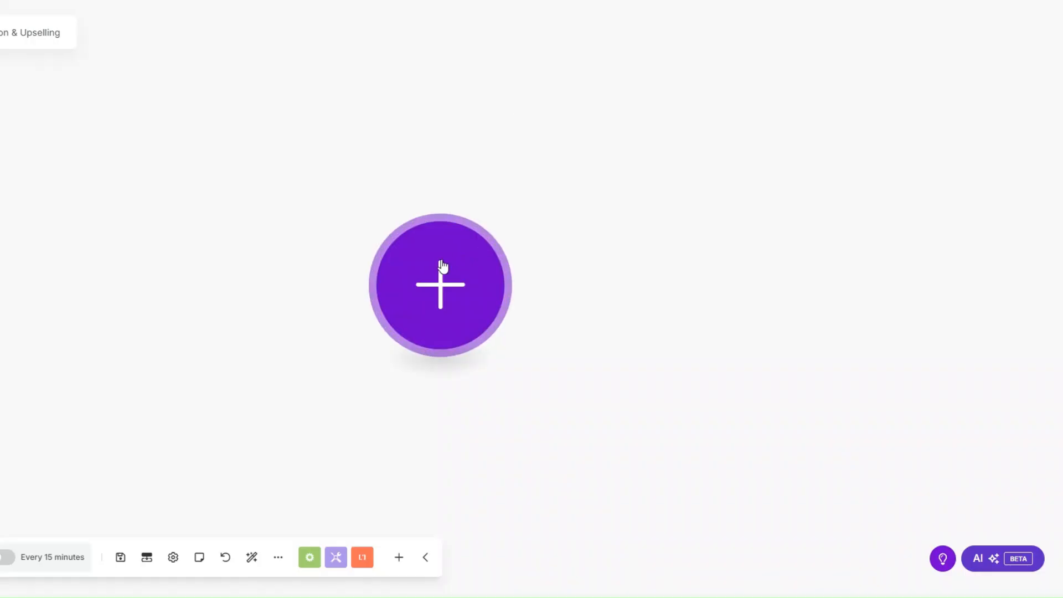
click(439, 268)
click(605, 240)
click(604, 276)
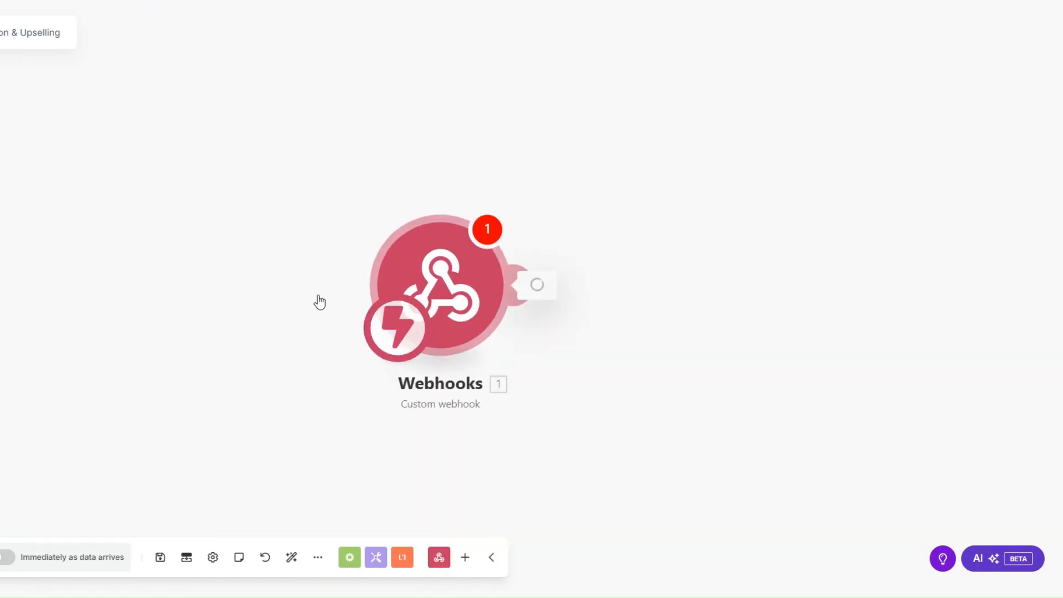
Create a hook named Client Retention & Upselling webhook, copy its address, and save the trigger.
click(483, 274)
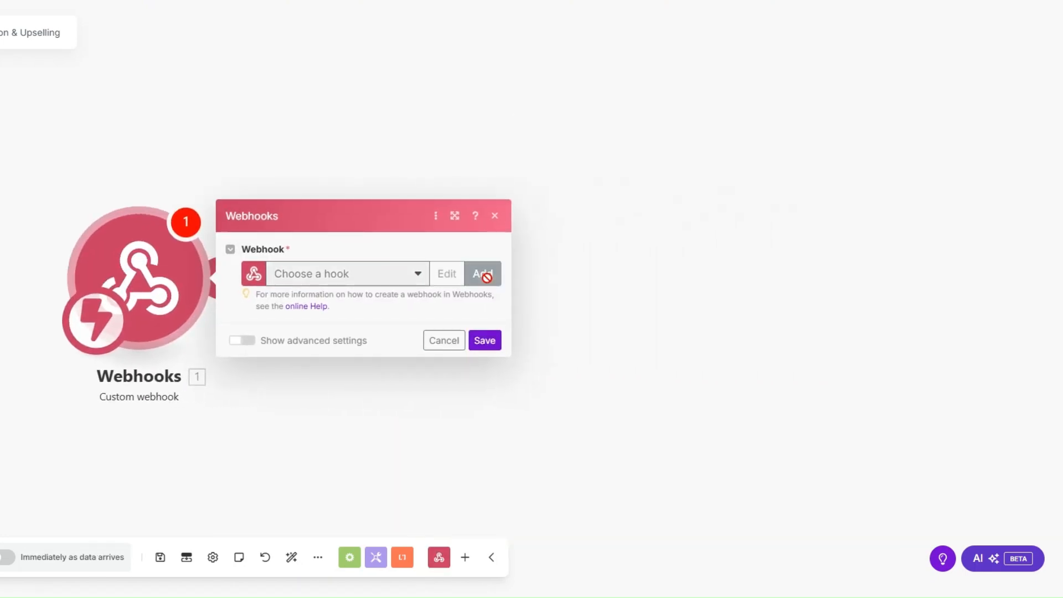
click(650, 216)
drag(650, 221, 507, 220)
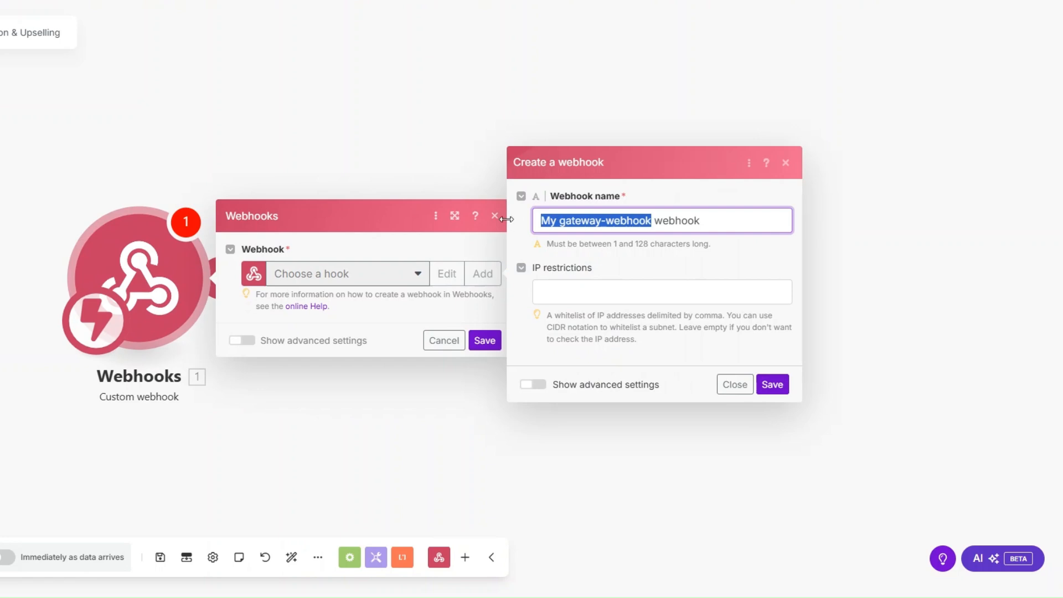
text(Client Retention & Upselling)
click(771, 384)
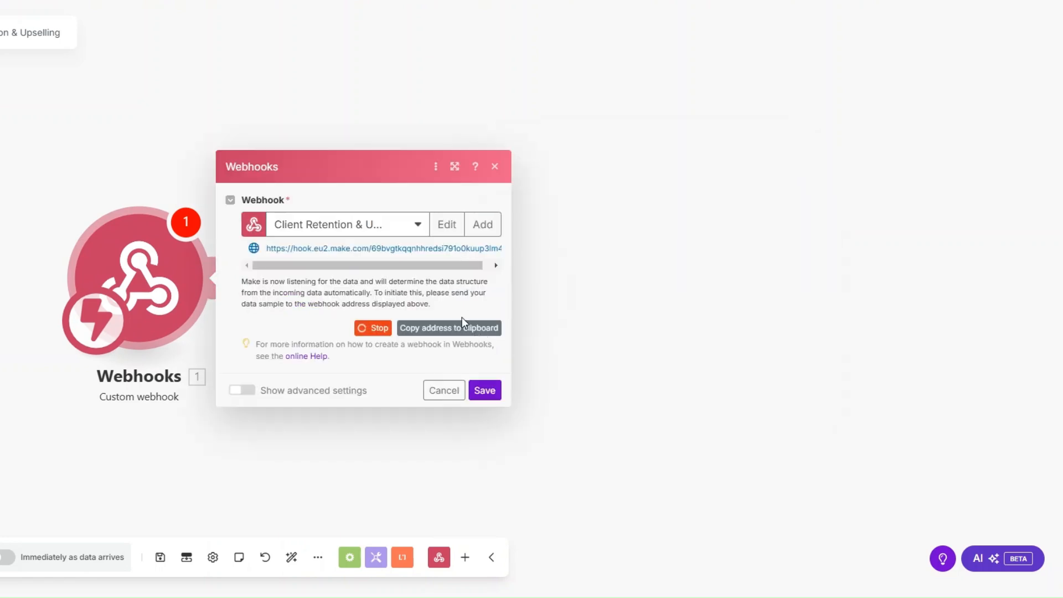
click(464, 331)
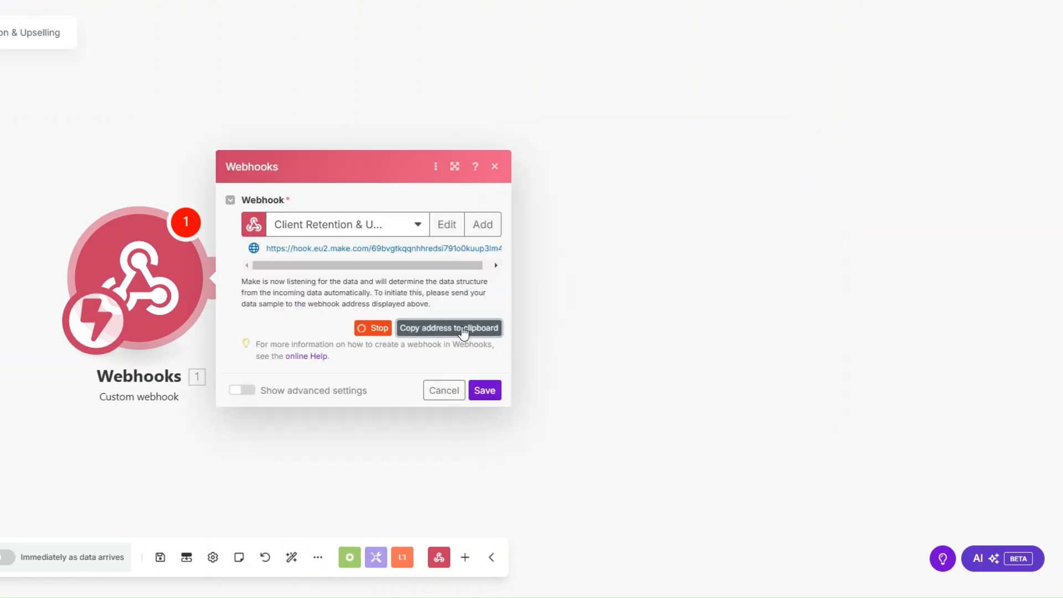
click(483, 392)
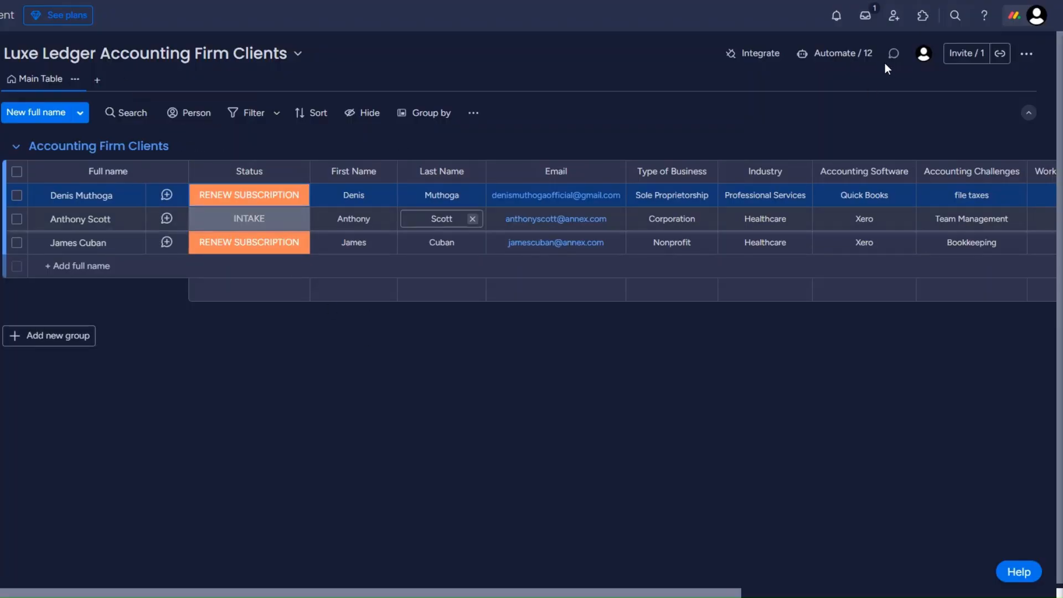
Apply monday.com's status-change webhook template and try connecting it to the pasted Make URL.
click(762, 59)
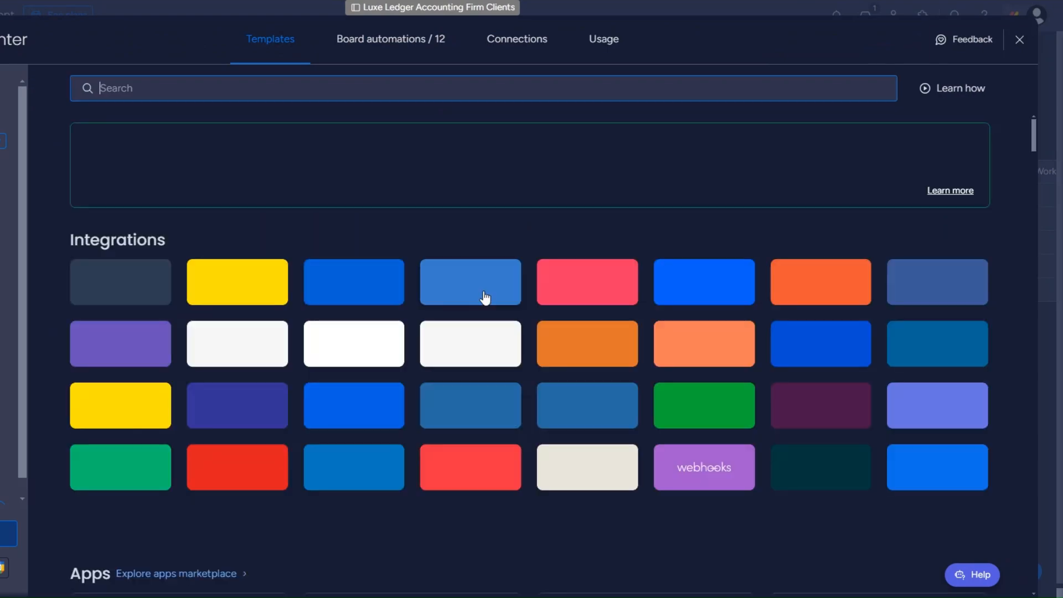
click(730, 474)
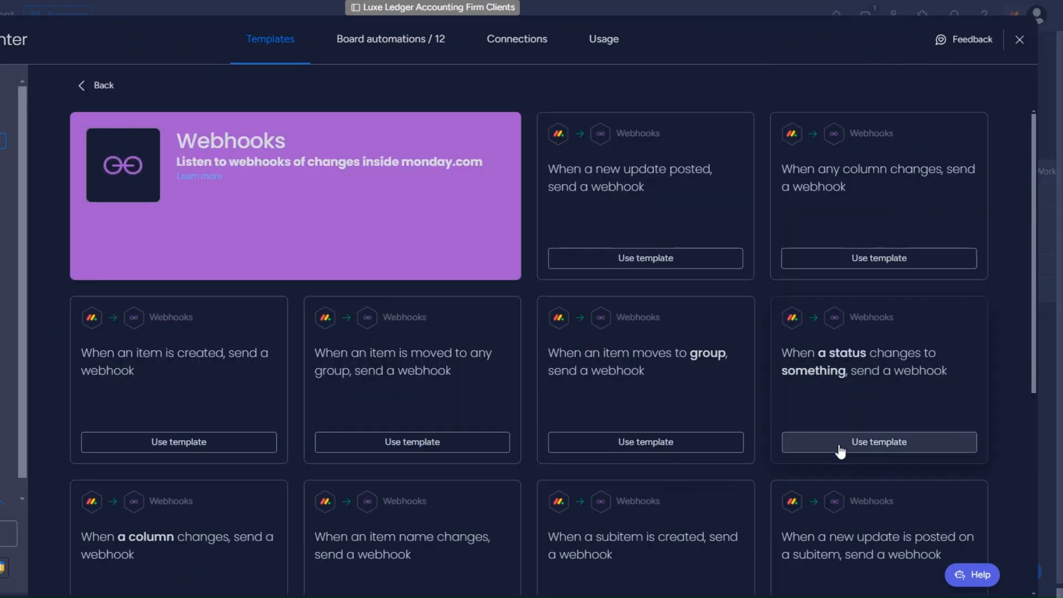
click(792, 445)
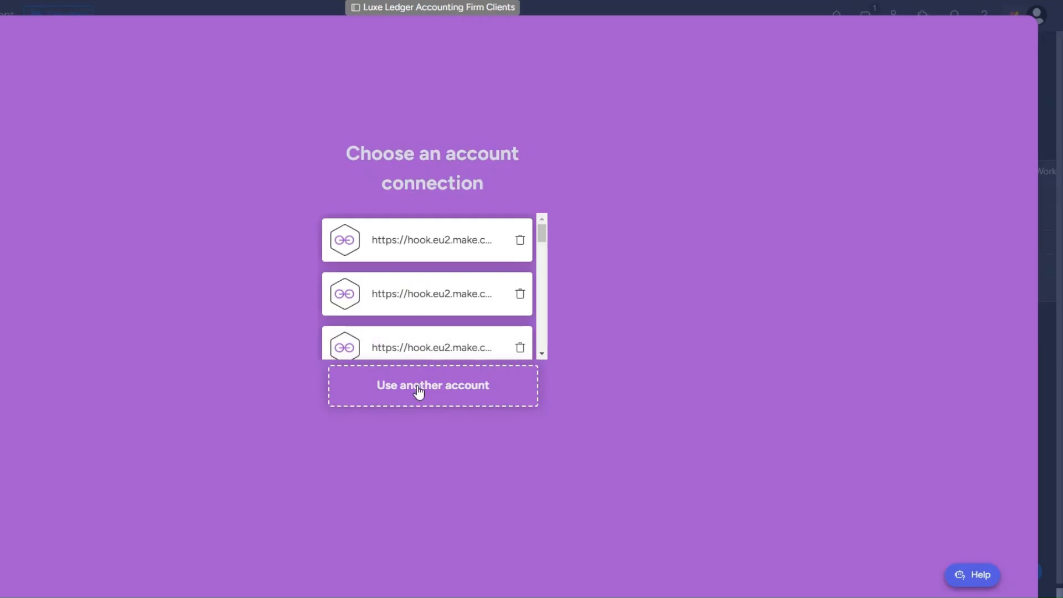
click(419, 391)
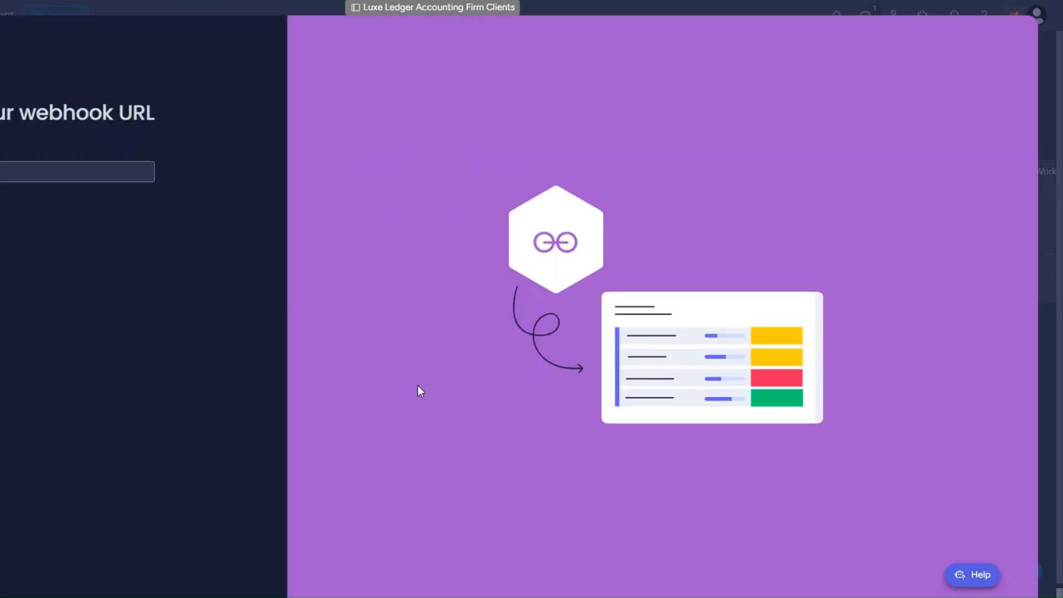
key(ctrl+v)
click(81, 219)
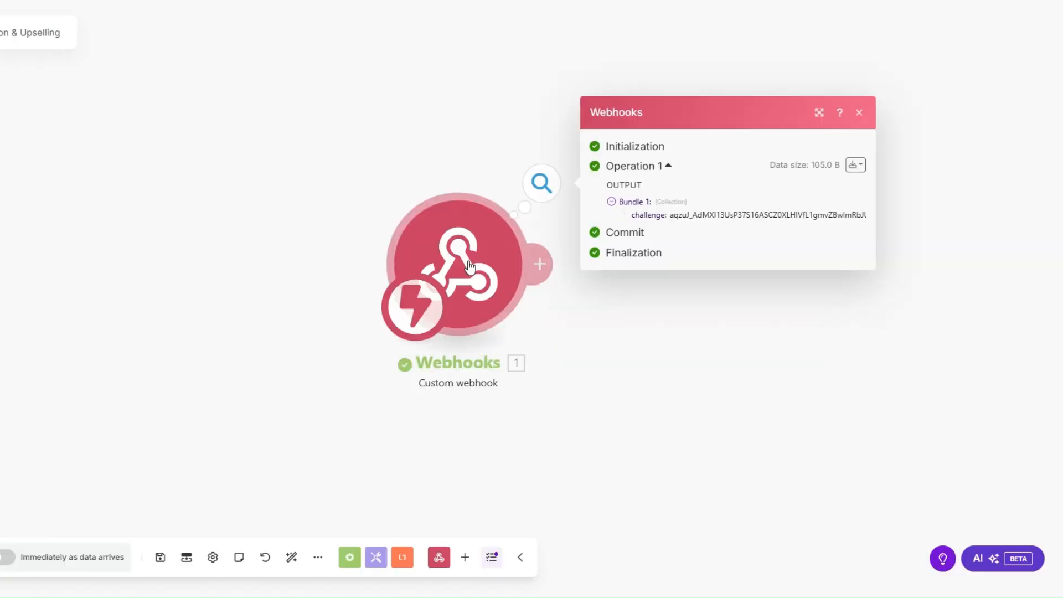
click(327, 277)
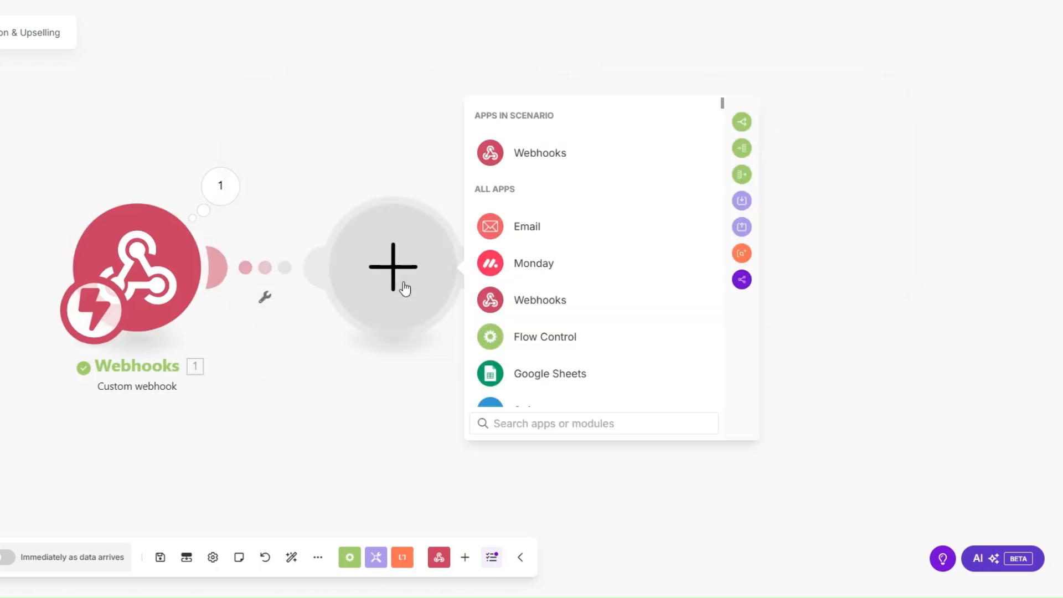
Add a Webhook response module returning the challenge value in its body and save it.
click(540, 153)
click(544, 228)
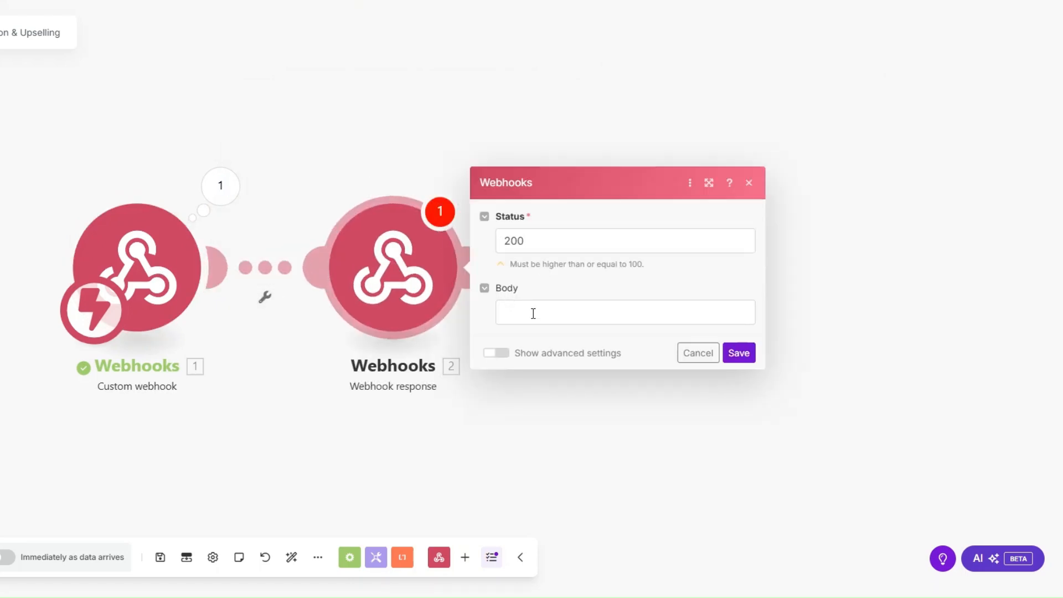
click(535, 314)
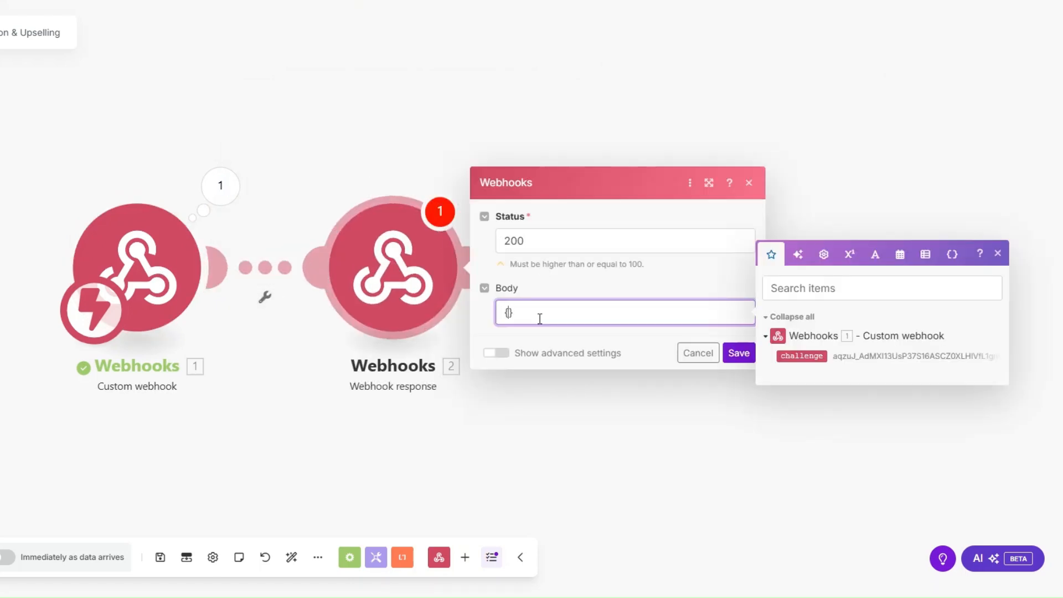
text({"":"")
text(challenge)
click(576, 313)
click(801, 355)
click(739, 353)
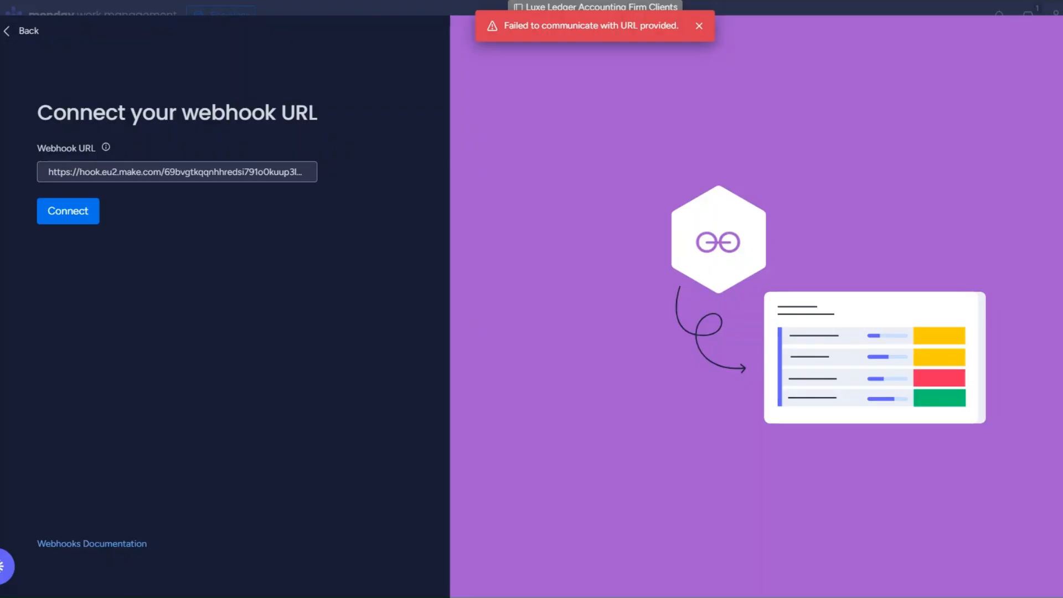
Retry the monday.com connection successfully, then delete the Webhook response module.
click(78, 211)
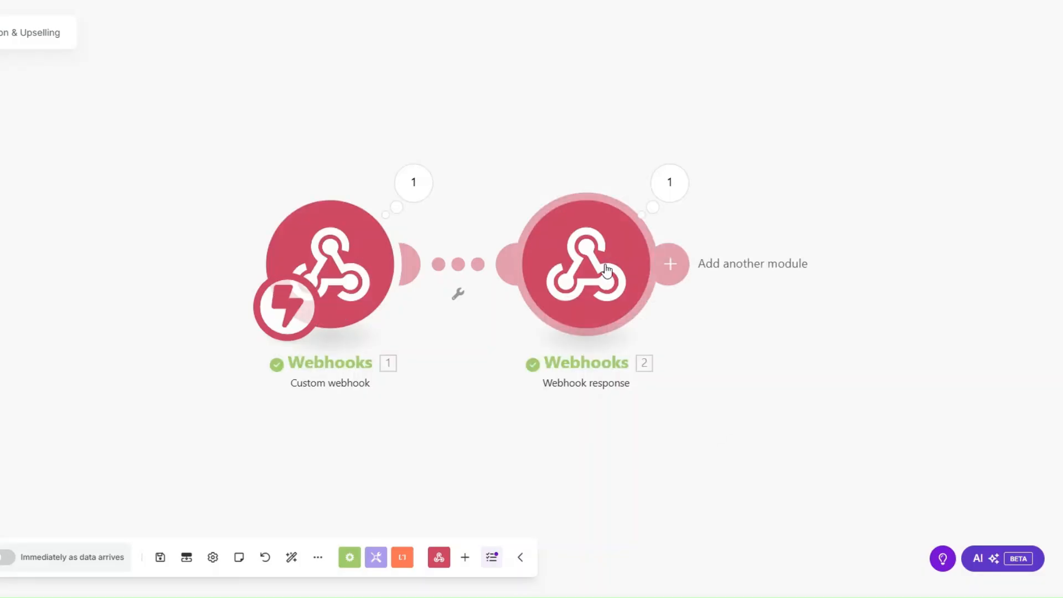
right_click(608, 268)
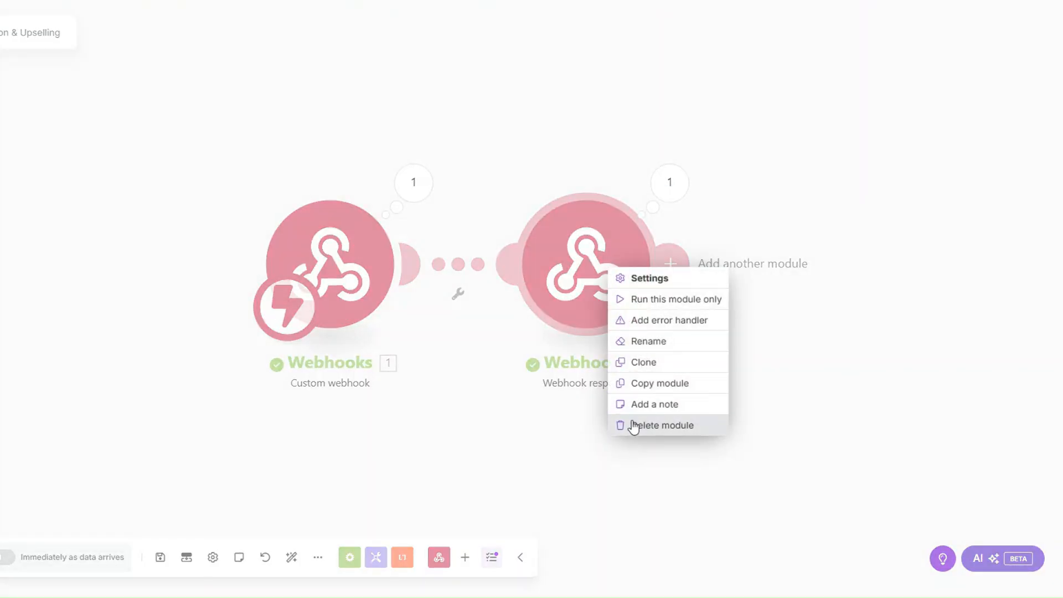
click(633, 427)
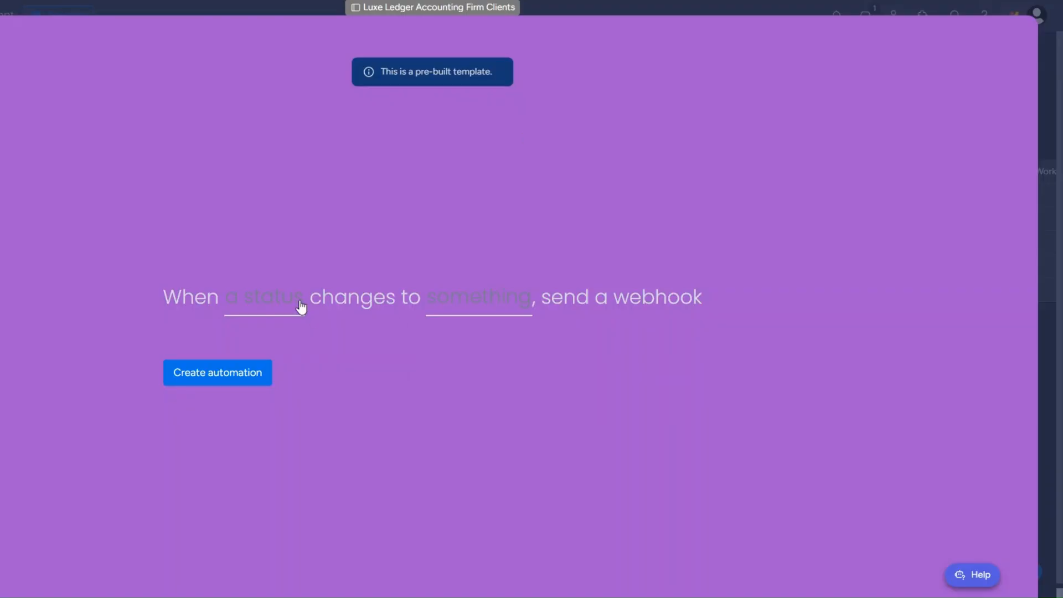
Create a monday.com automation that sends a webhook when Status changes to SEND UPSELL.
click(301, 308)
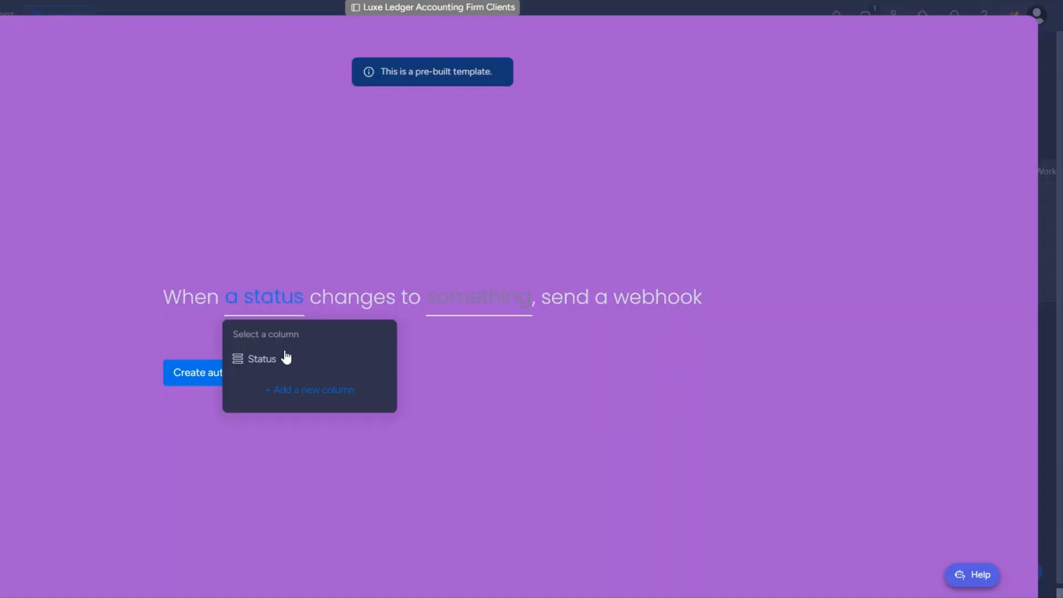
click(262, 359)
click(464, 309)
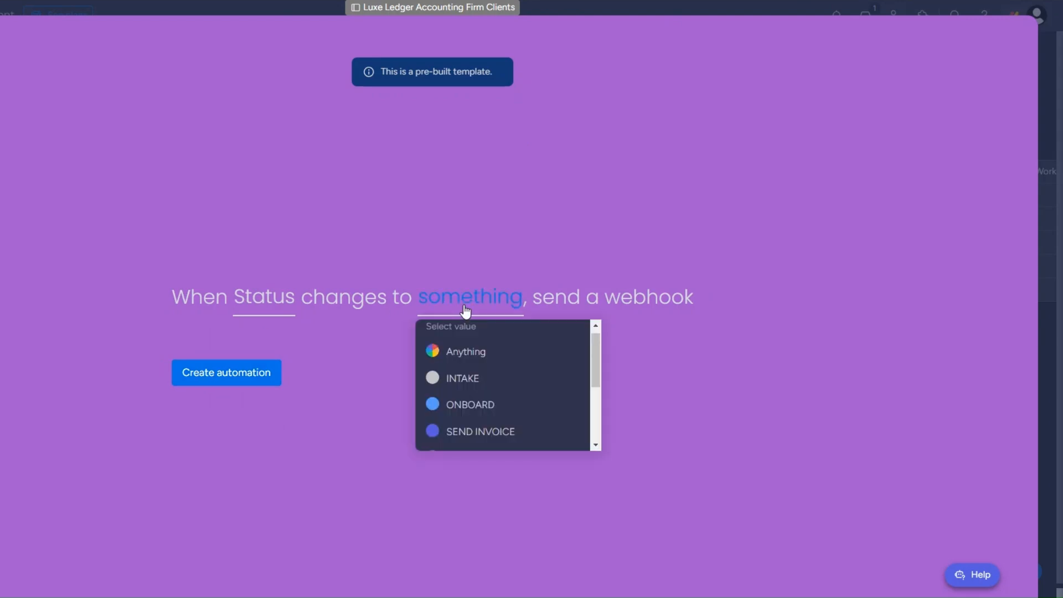
scroll(458, 398, down, 5)
click(465, 388)
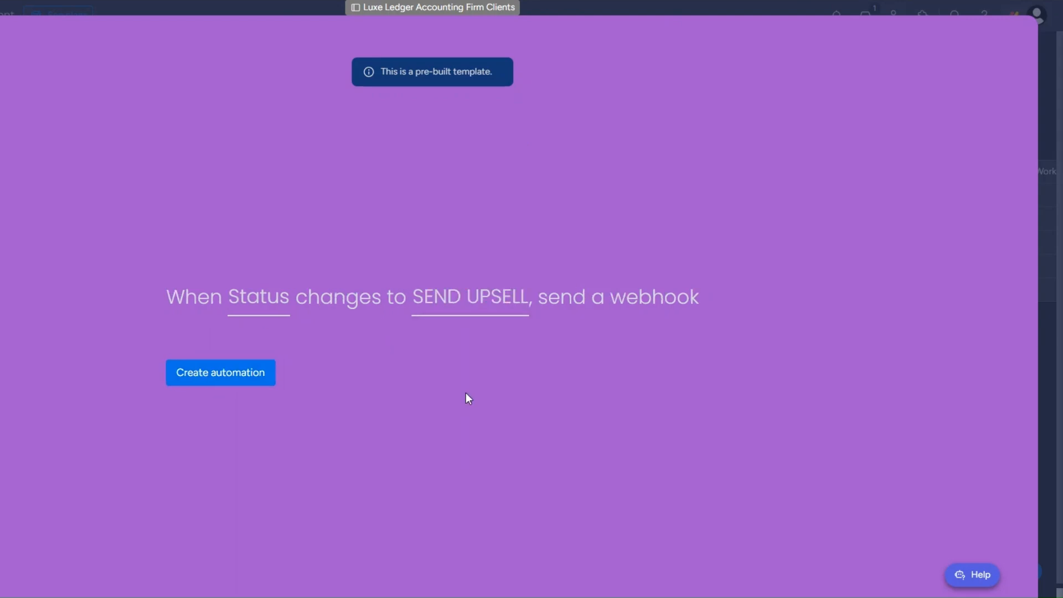
click(240, 372)
Set the third client's Status to SEND UPSELL on the board.
click(1021, 41)
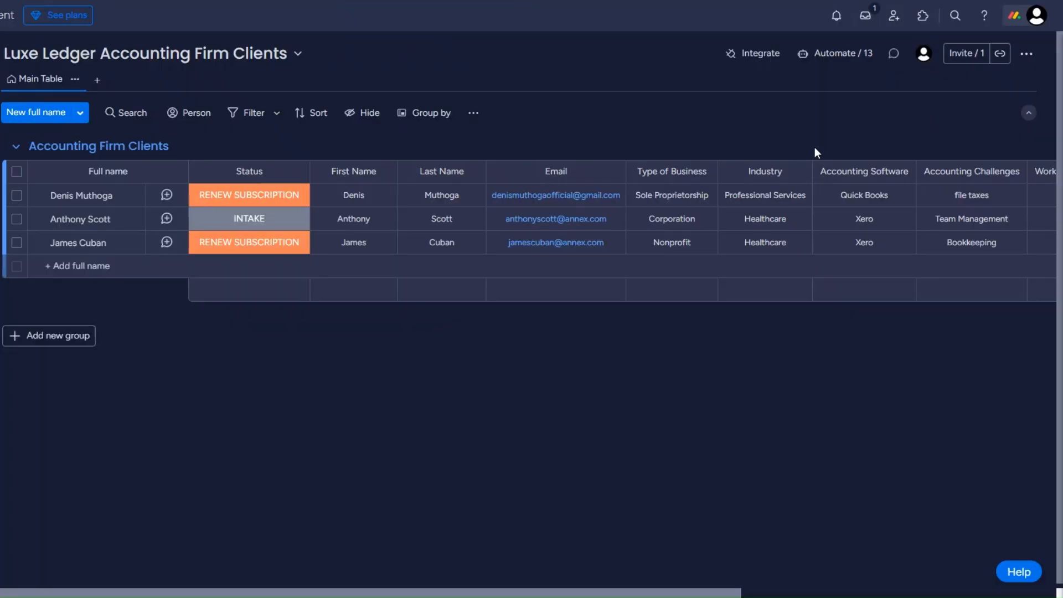
click(222, 248)
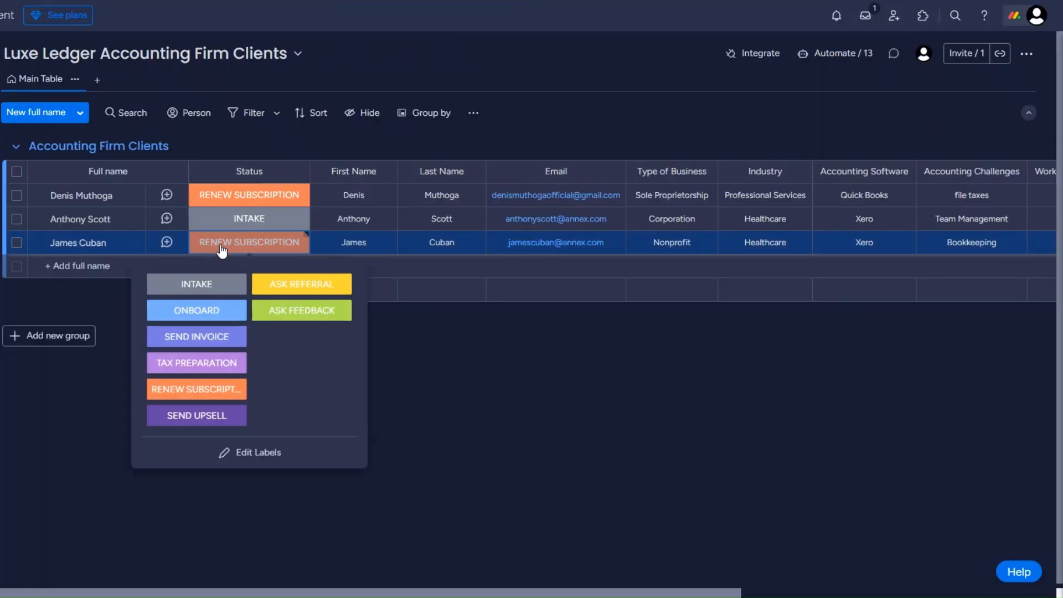
click(199, 414)
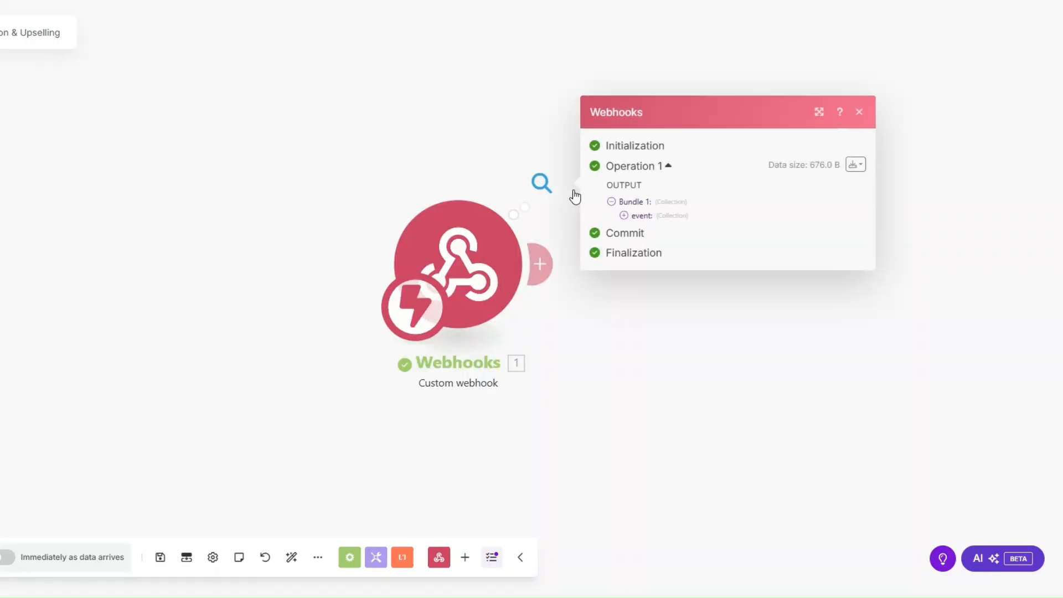
Inspect the received webhook bundle in Make, checking the pulseName and pulseId values.
drag(469, 263, 136, 258)
click(287, 205)
click(275, 207)
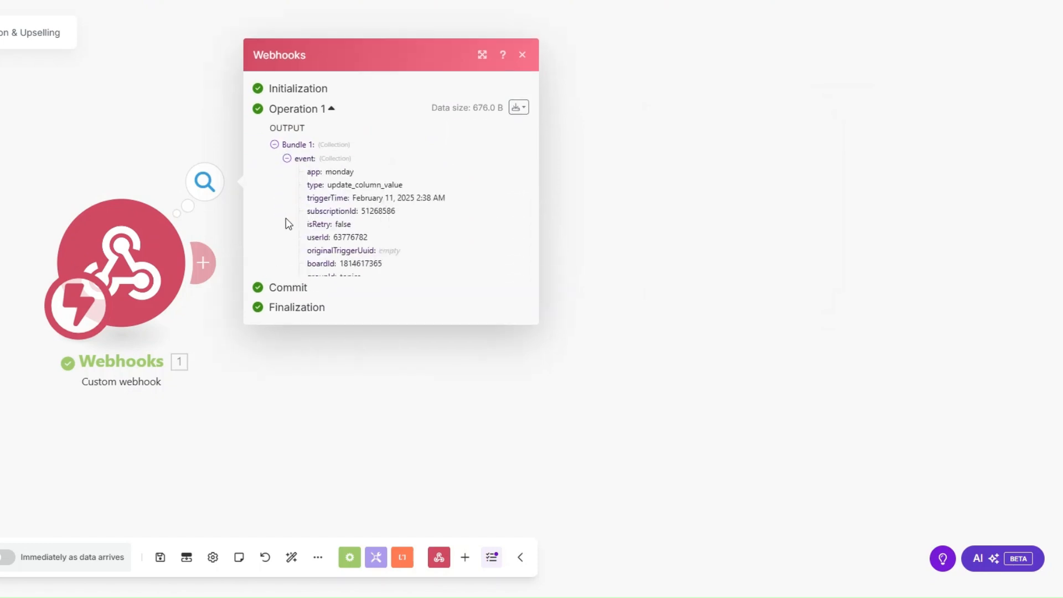
drag(351, 271, 442, 275)
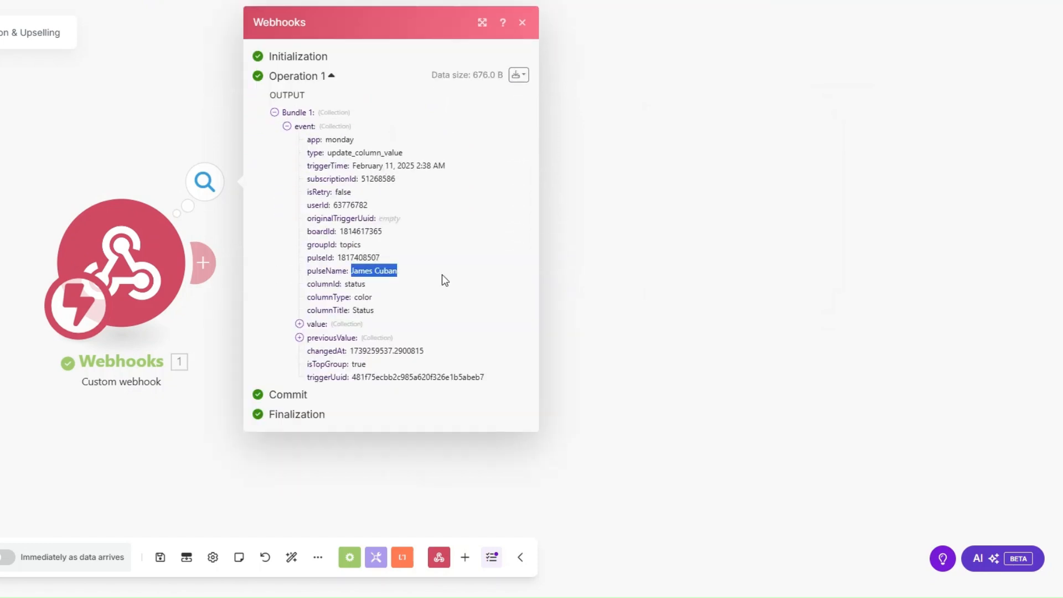
drag(338, 258, 390, 260)
key(ctrl+c)
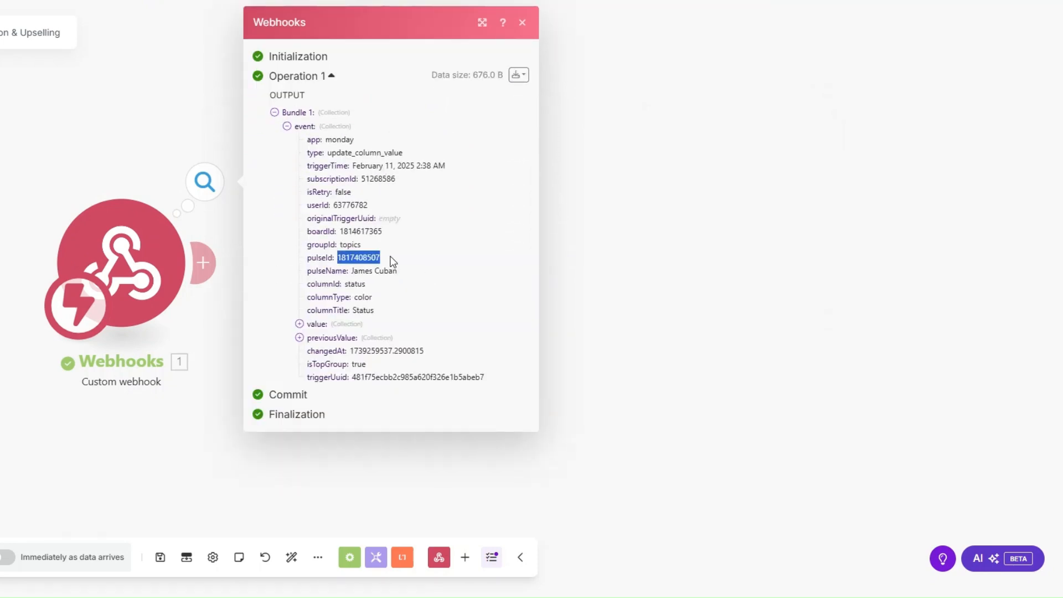
click(204, 263)
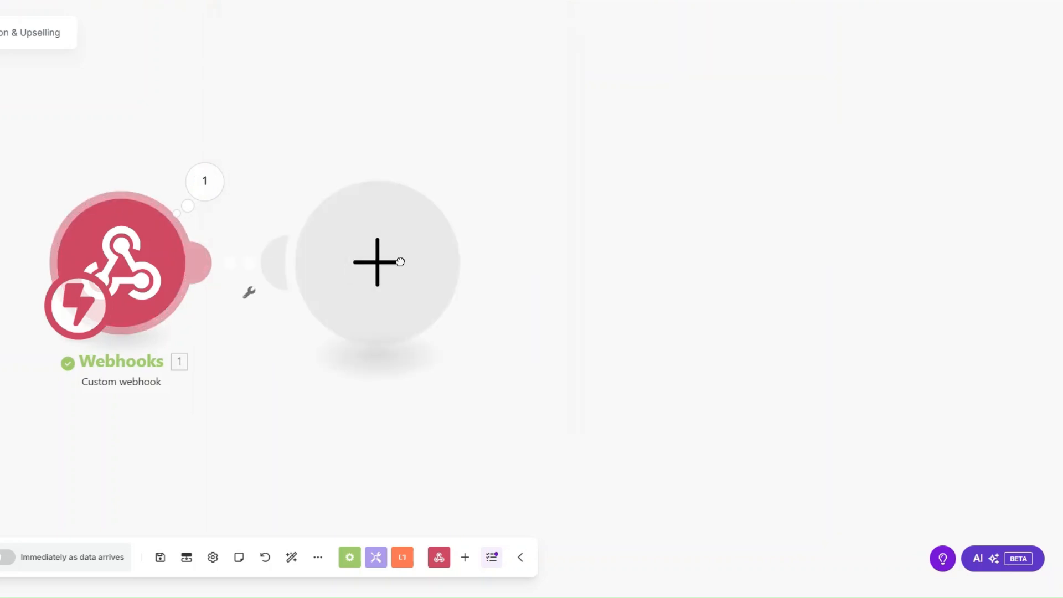
Add a Monday Get an Item step with ID mapped to pulseId and the Luxe Ledger Accounting Firm Clients board.
click(519, 265)
scroll(523, 283, down, 3)
text(g)
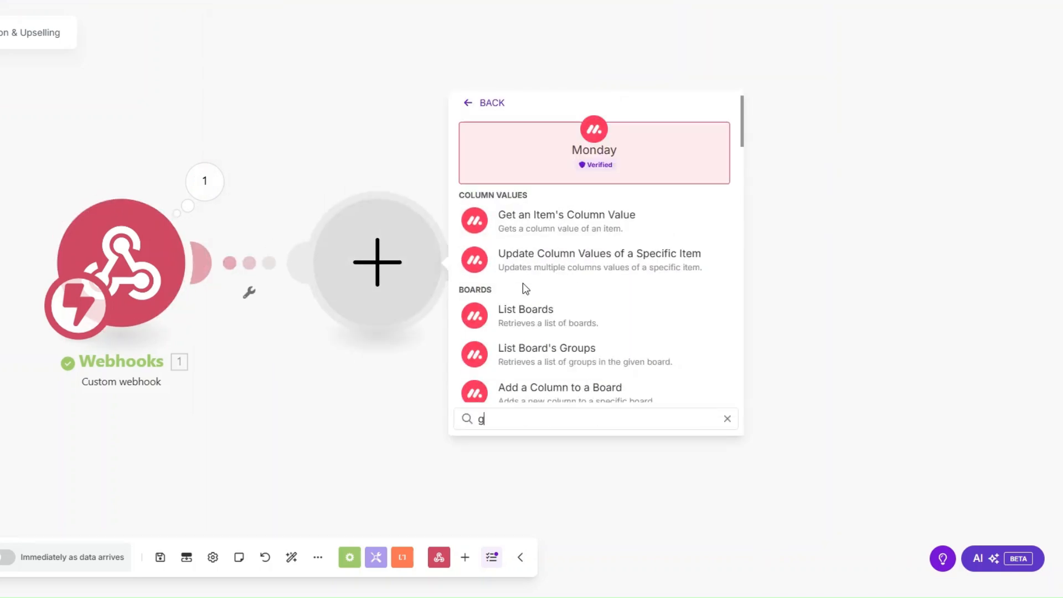
text(et an)
click(524, 284)
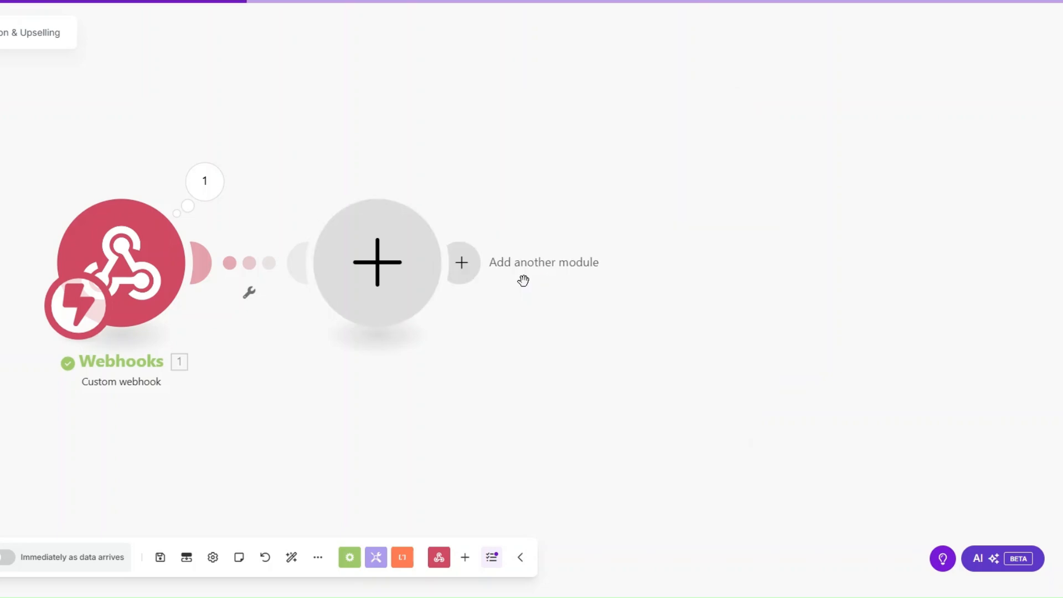
click(543, 160)
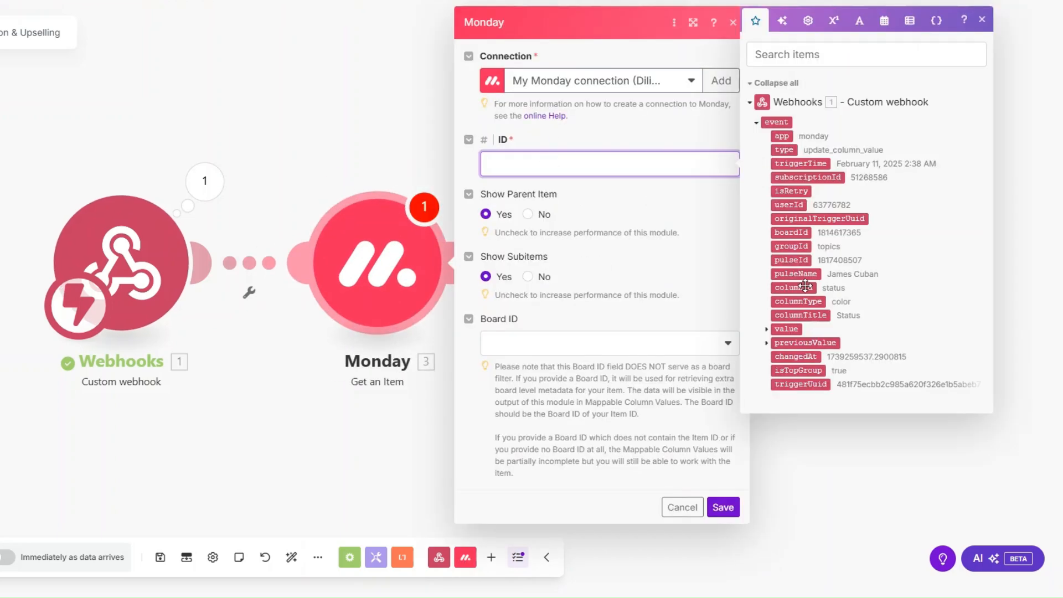
click(800, 260)
click(570, 344)
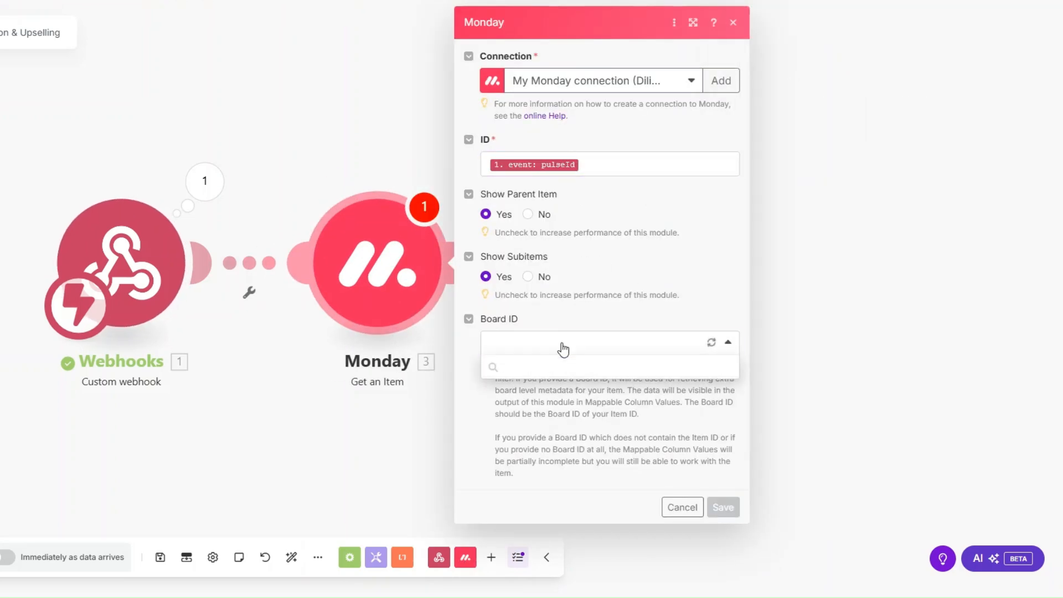
scroll(541, 403, down, 1)
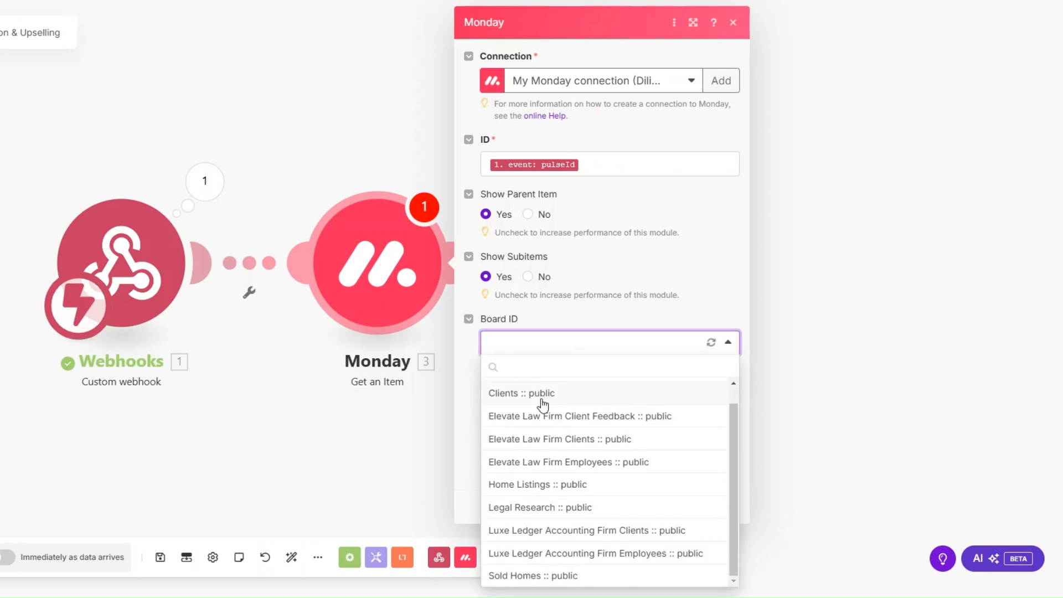
click(563, 556)
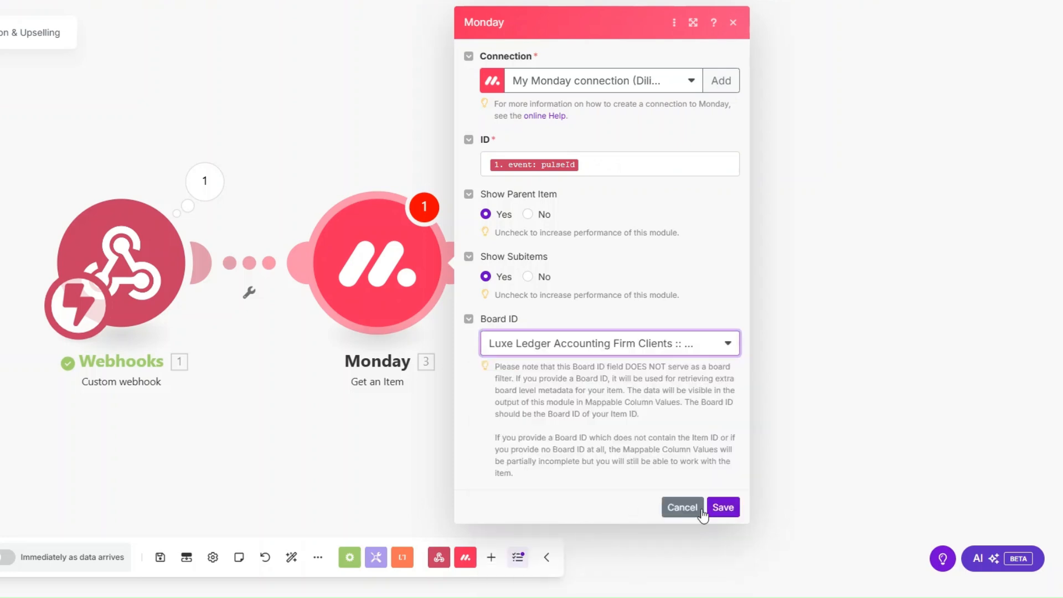
click(722, 506)
right_click(385, 295)
click(421, 326)
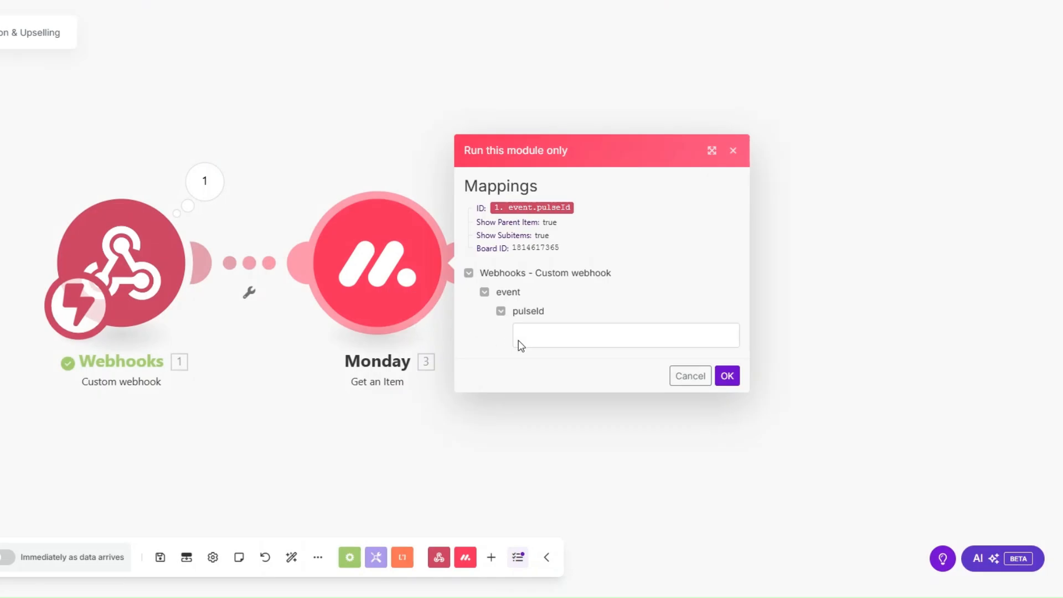
click(519, 339)
key(ctrl+v)
click(729, 380)
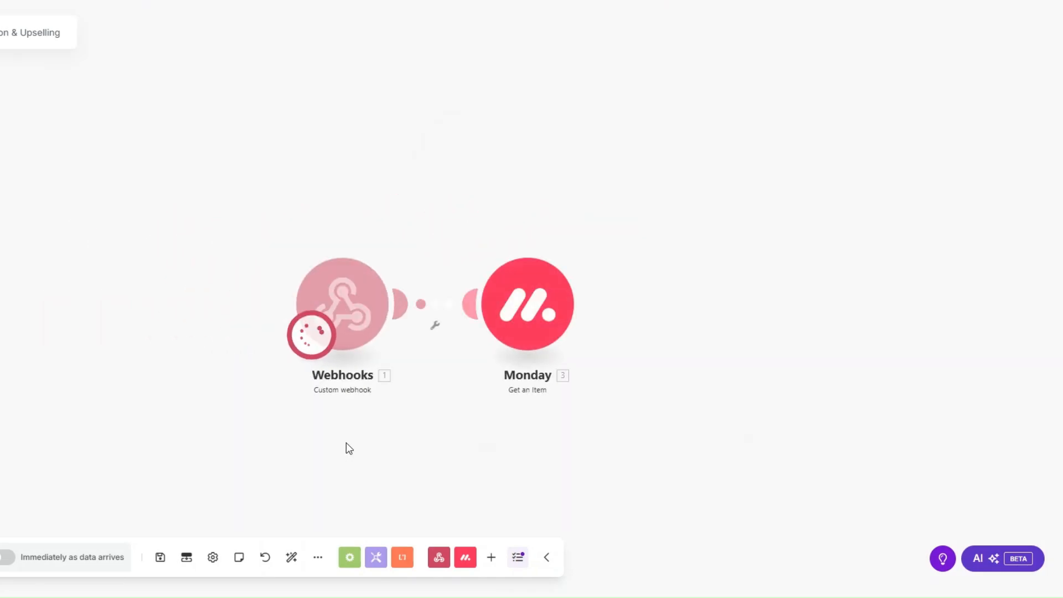
click(423, 403)
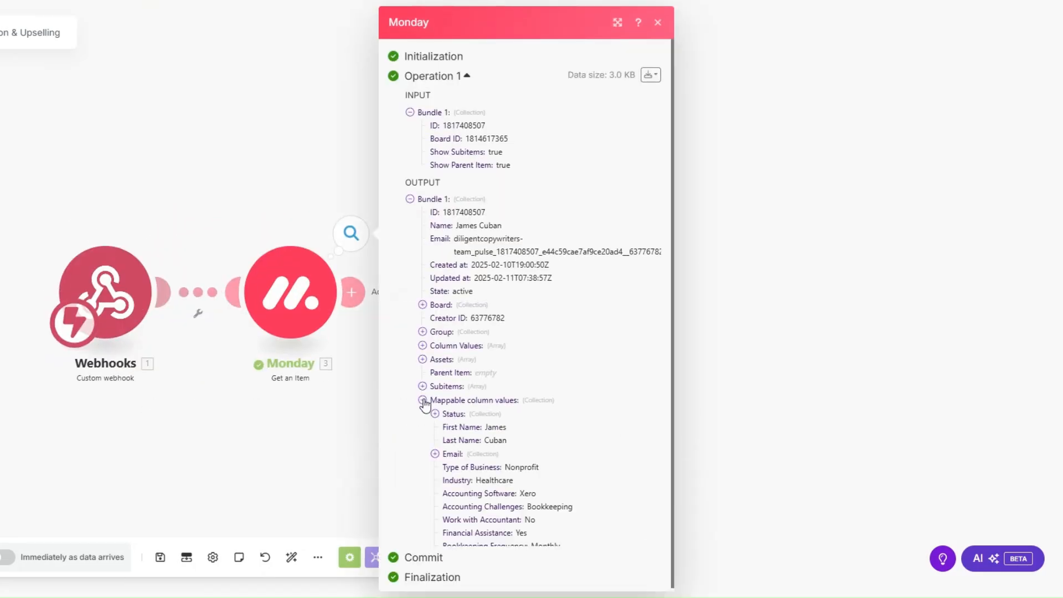
click(435, 451)
scroll(478, 411, down, 1)
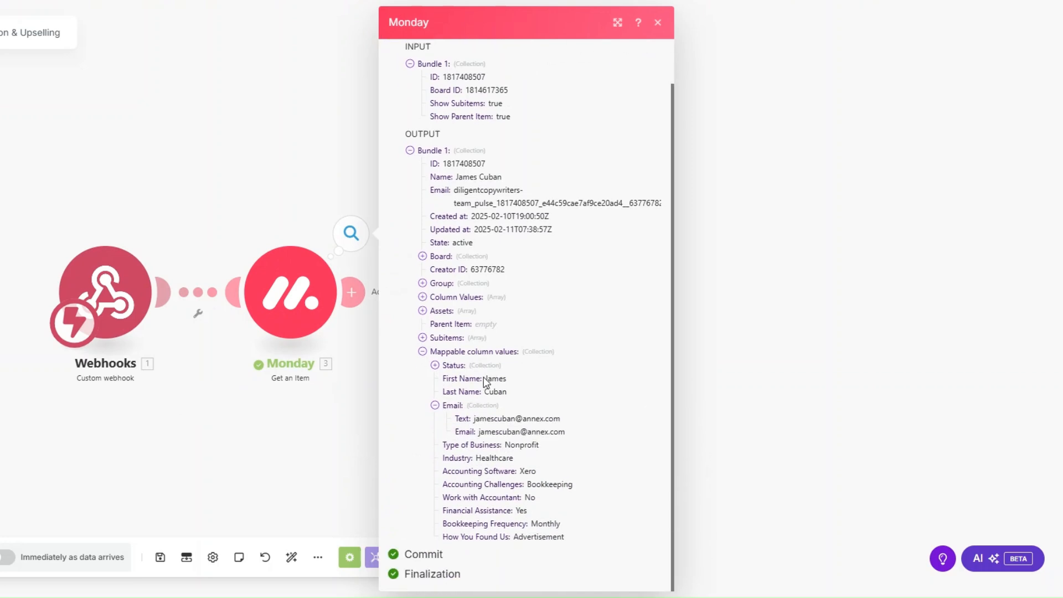
drag(484, 445, 597, 543)
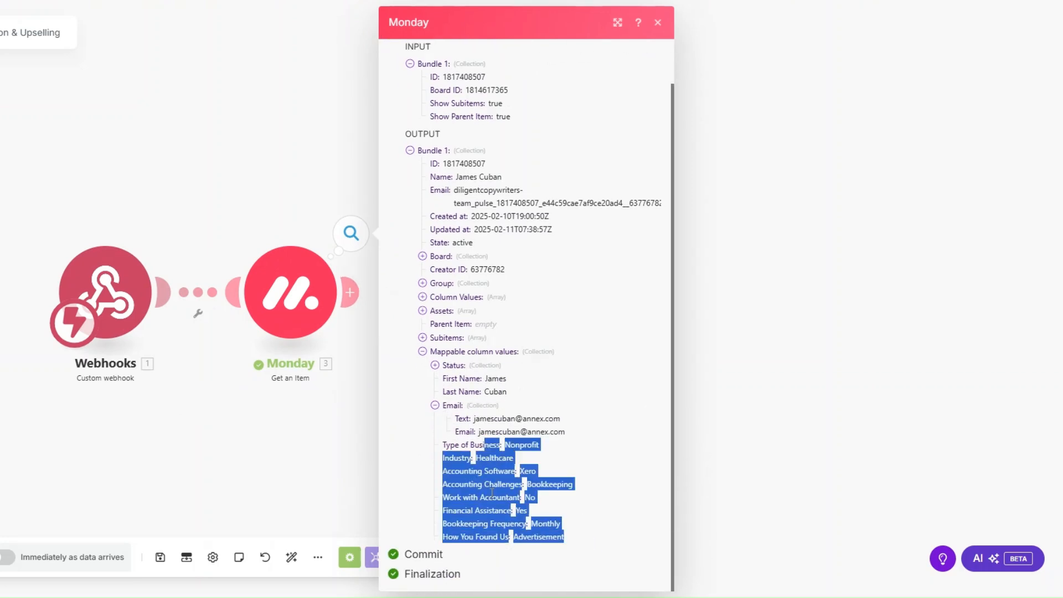
click(208, 397)
drag(209, 396, 172, 401)
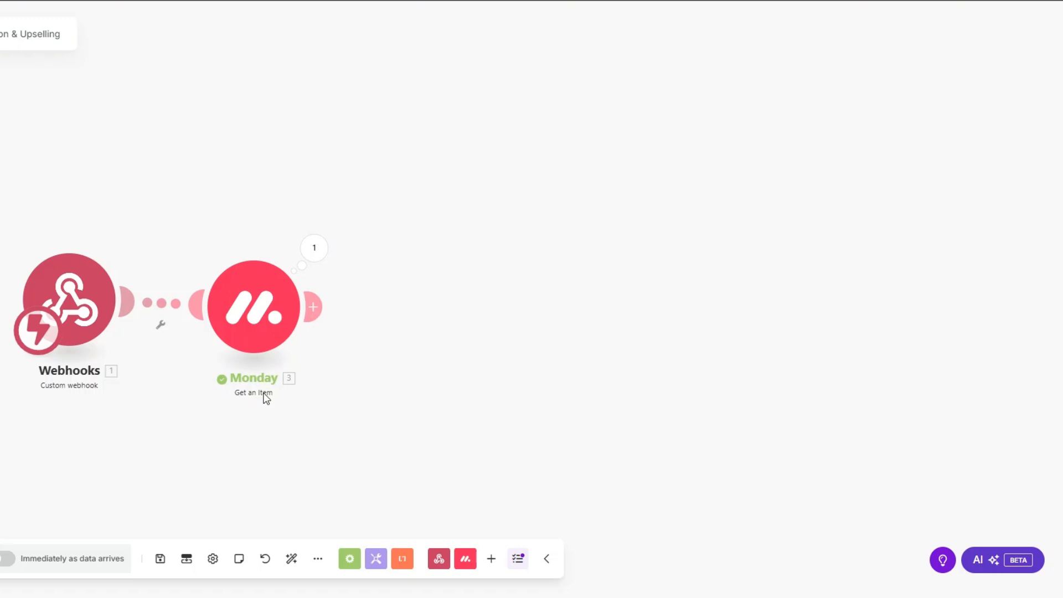
Add a Calendly Create a Scheduling Link step after the Monday module.
drag(264, 394, 227, 368)
click(276, 281)
scroll(516, 325, down, 4)
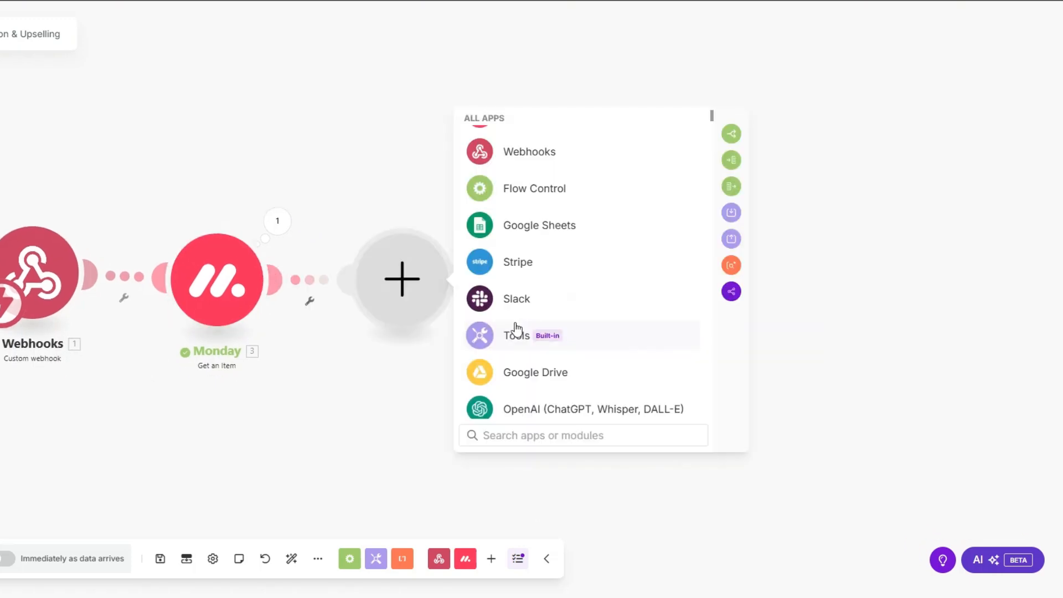
click(521, 250)
scroll(563, 354, down, 3)
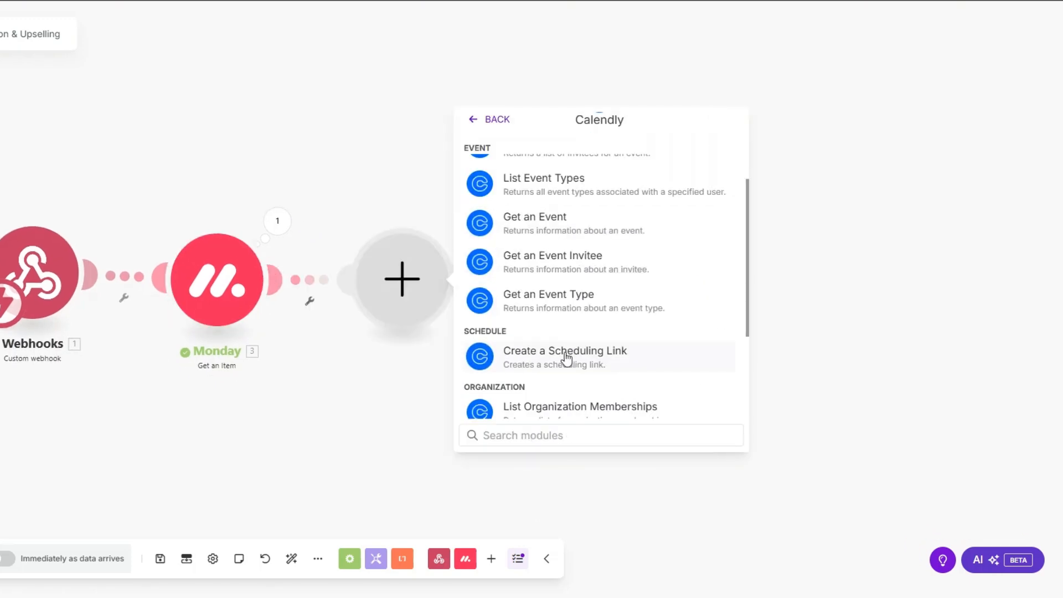
click(561, 355)
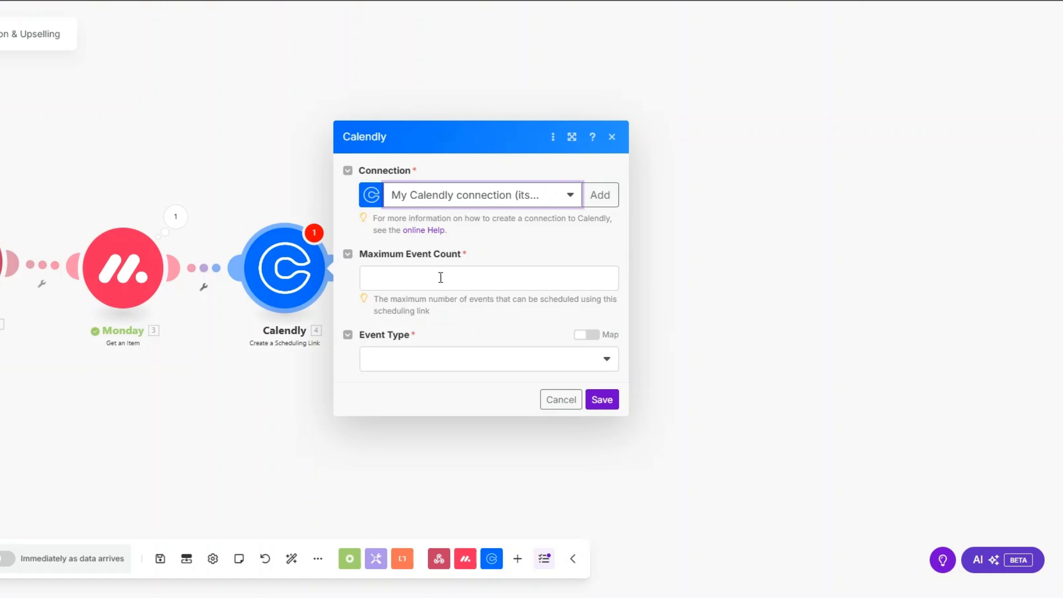
Set Maximum Event Count to 1 and Event Type to Strategy Session, then save.
click(442, 278)
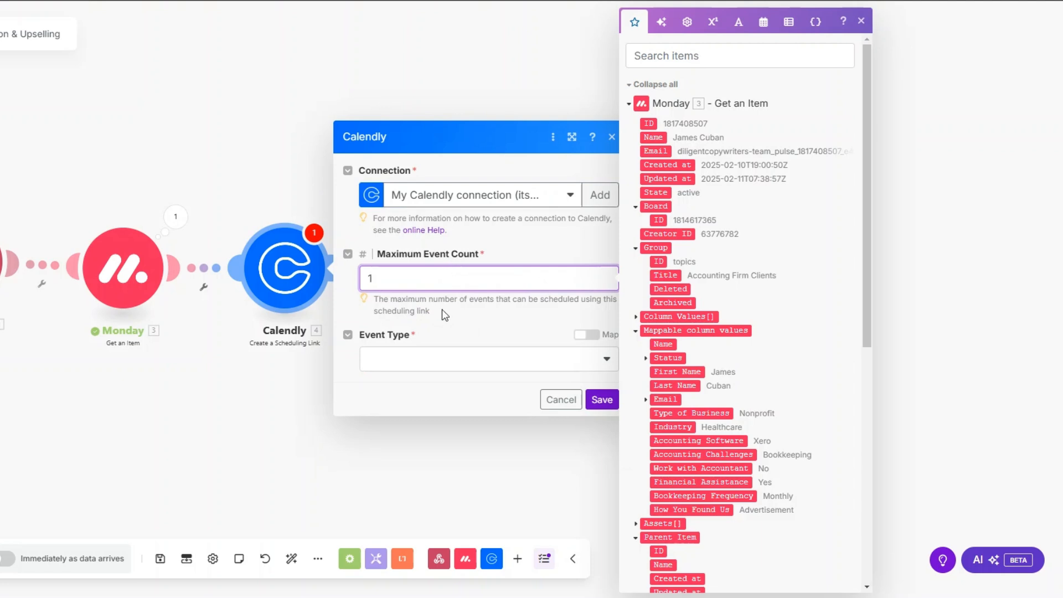
click(425, 360)
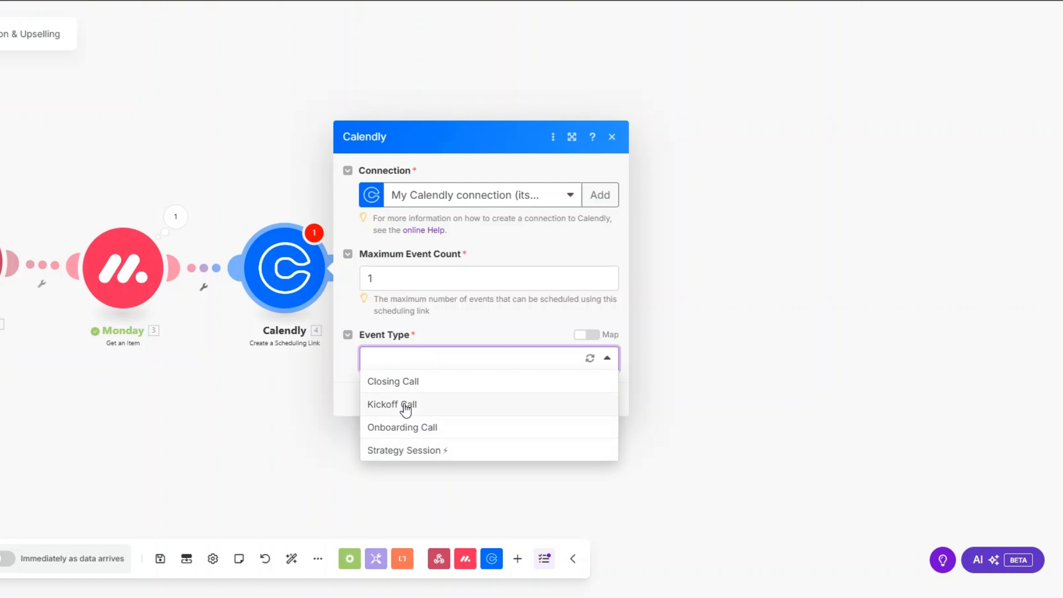
click(410, 451)
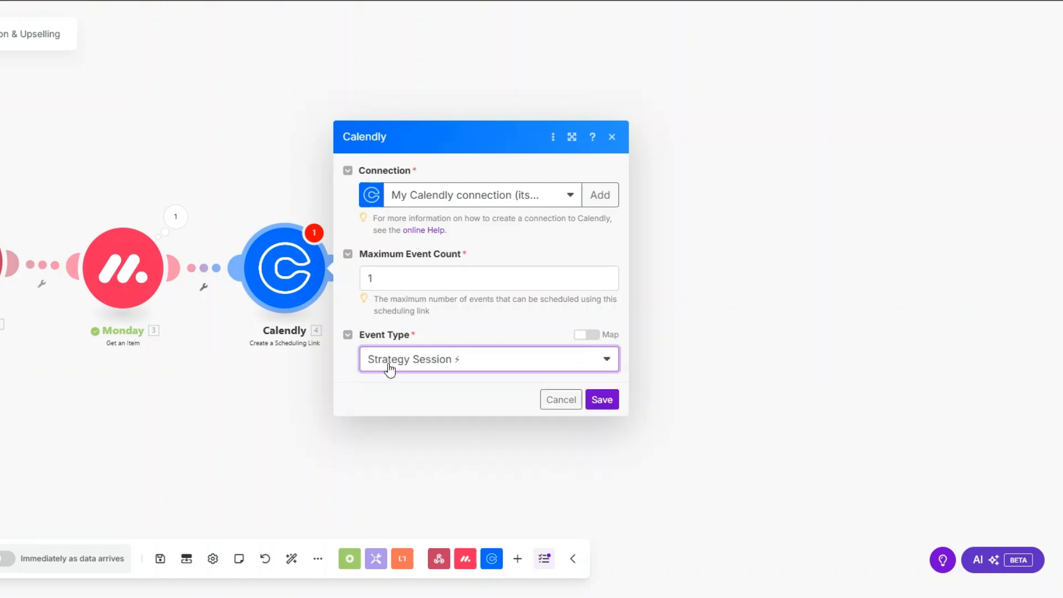
click(601, 399)
Begin renaming the Calendly step to Strategy Session Link.
right_click(287, 265)
click(331, 339)
text(Strategy S)
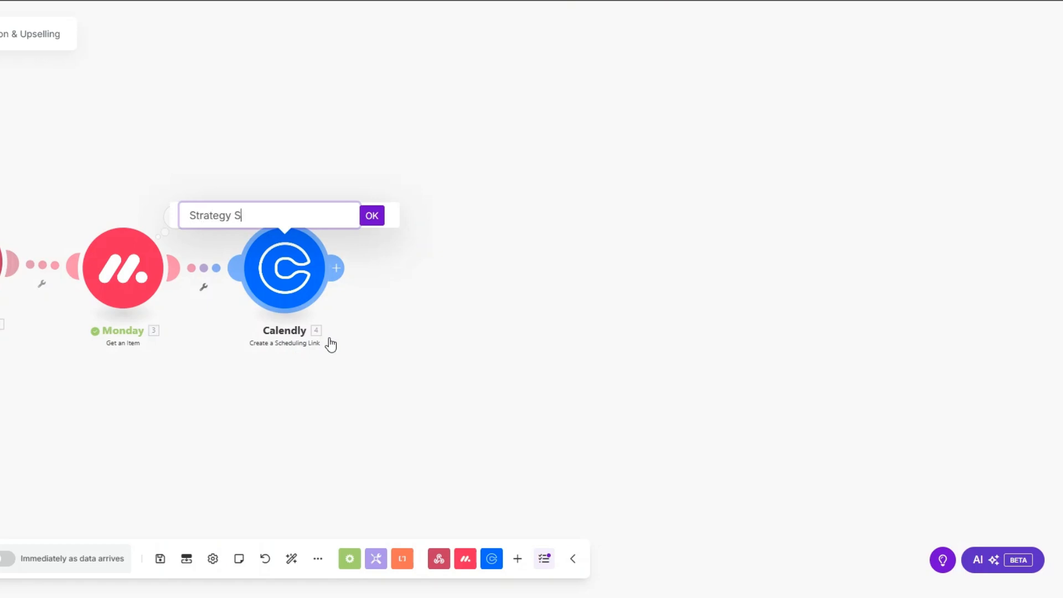
text(ession Link)
Confirm the name Strategy Session Link and map the client's Email into the upsell email's To field.
click(372, 216)
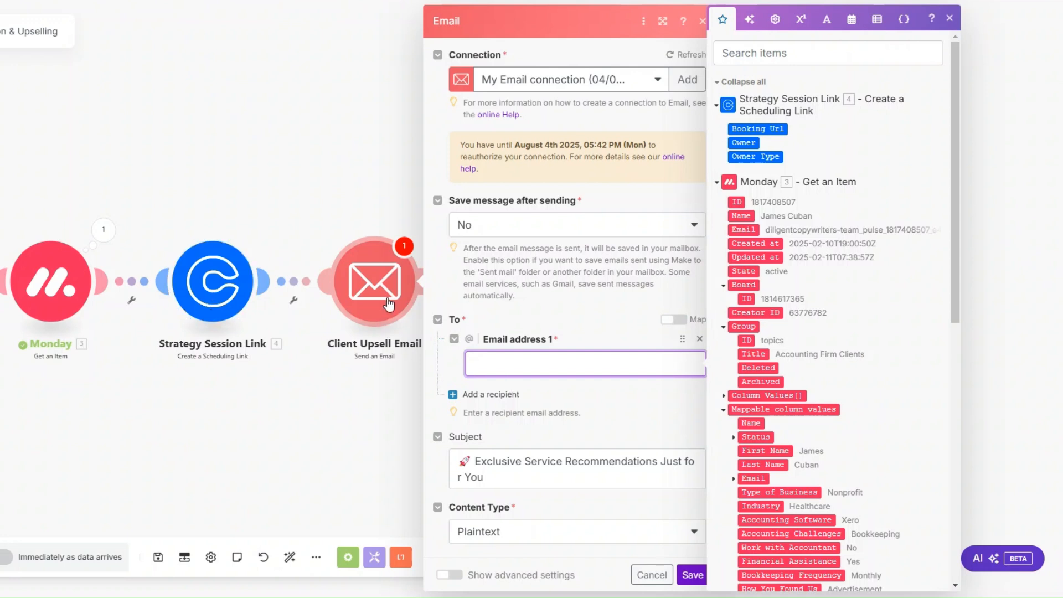
scroll(846, 380, down, 5)
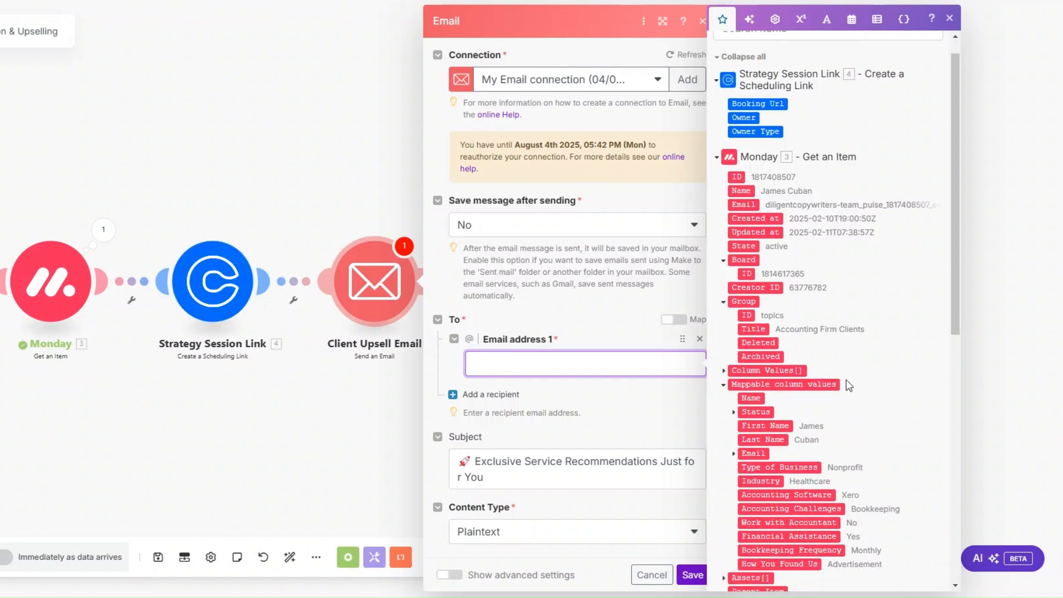
click(736, 349)
click(767, 361)
Insert the client's First Name after 'Hi' in the email body and save the Client Upsell Email.
scroll(526, 277, down, 5)
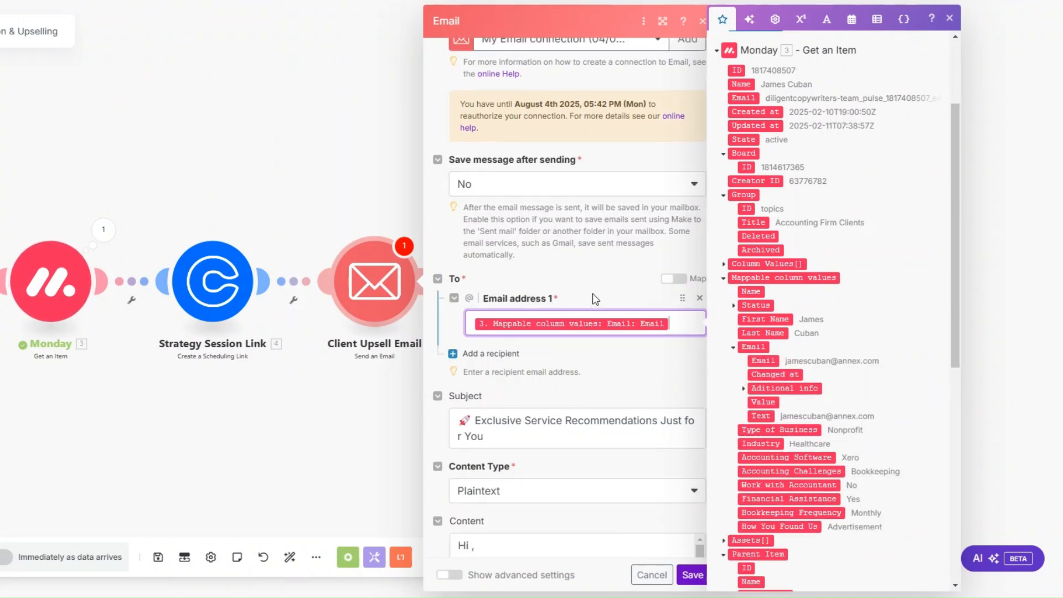
click(493, 213)
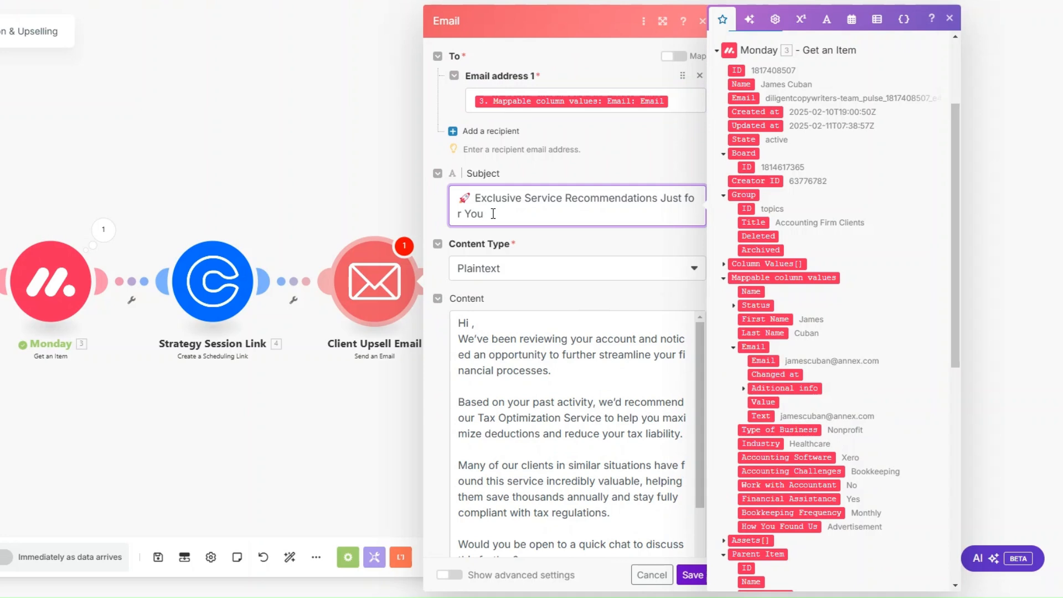
scroll(493, 214, down, 3)
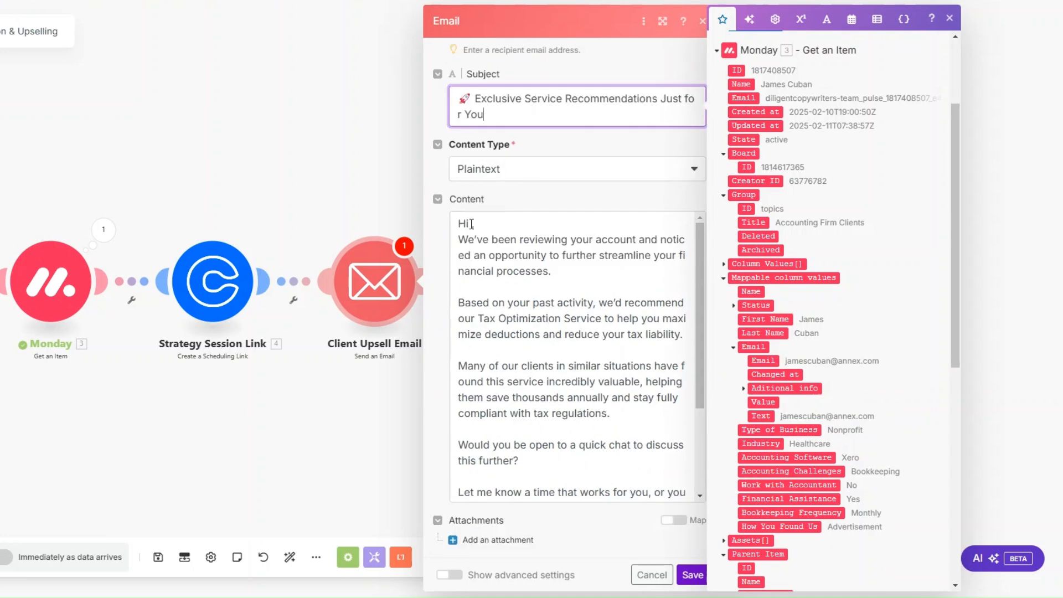
click(471, 224)
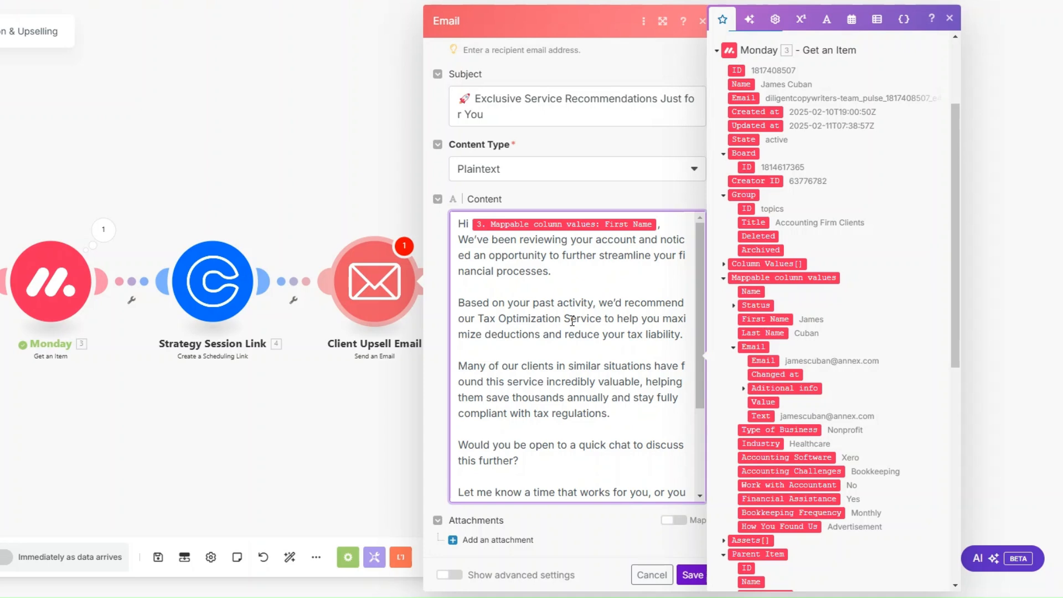
scroll(572, 321, down, 3)
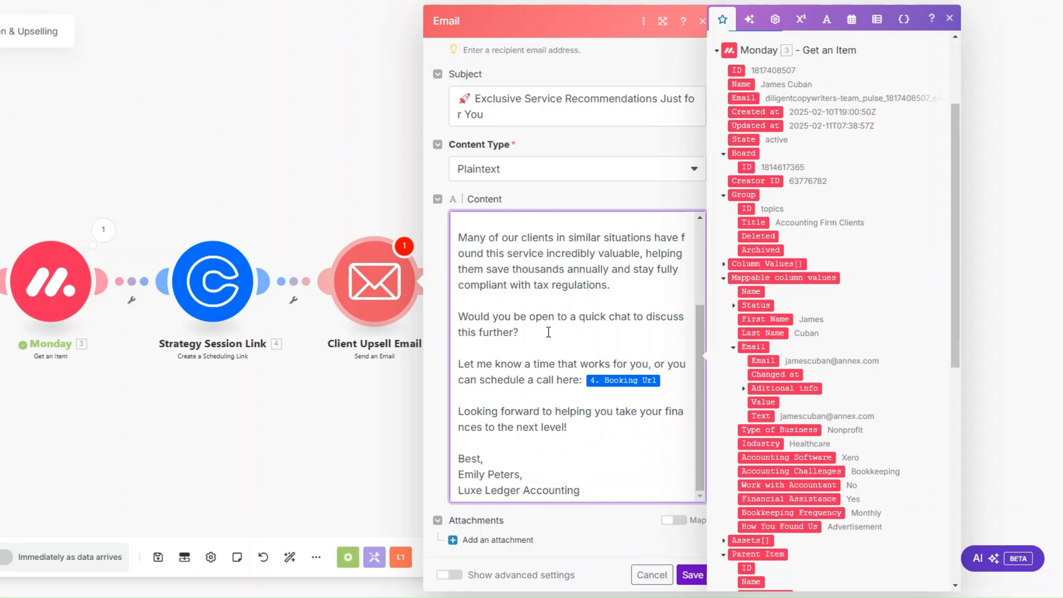
click(670, 382)
click(692, 574)
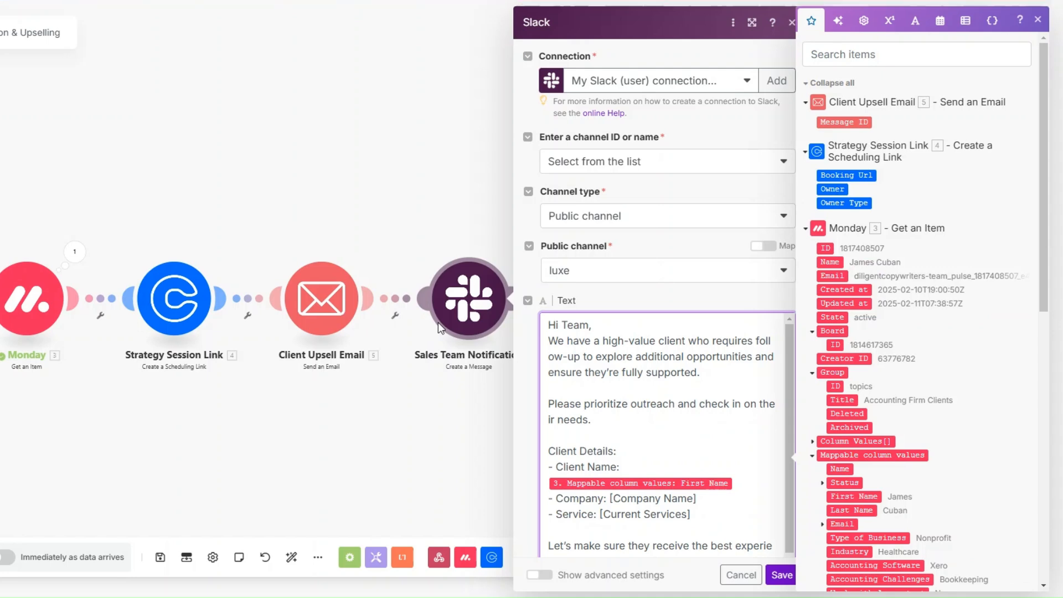
Review the Slack message's Client Details lines with the First Name pill and save the notification.
scroll(608, 243, down, 3)
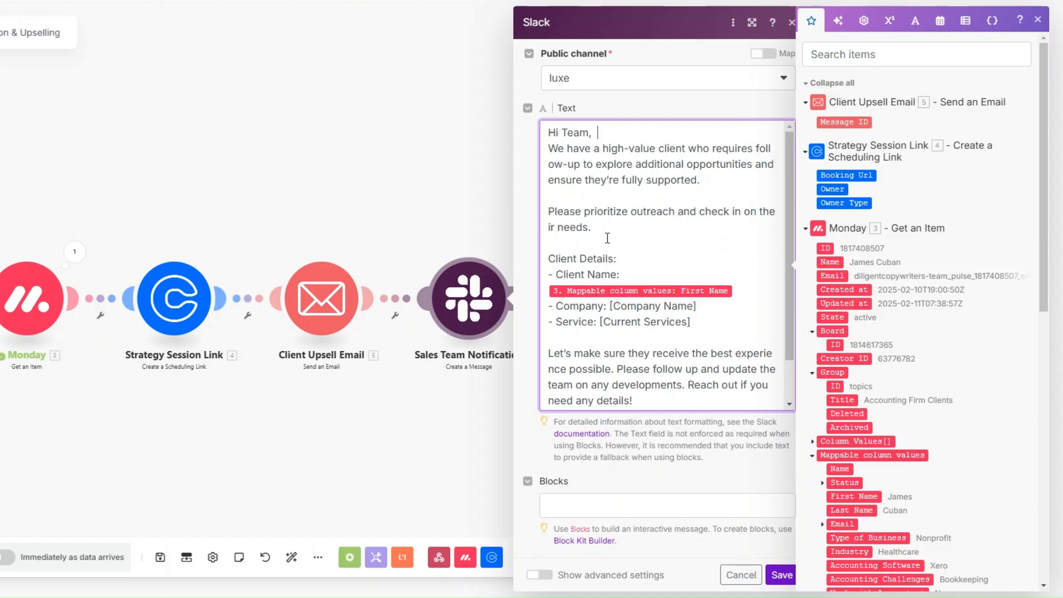
drag(547, 258, 734, 336)
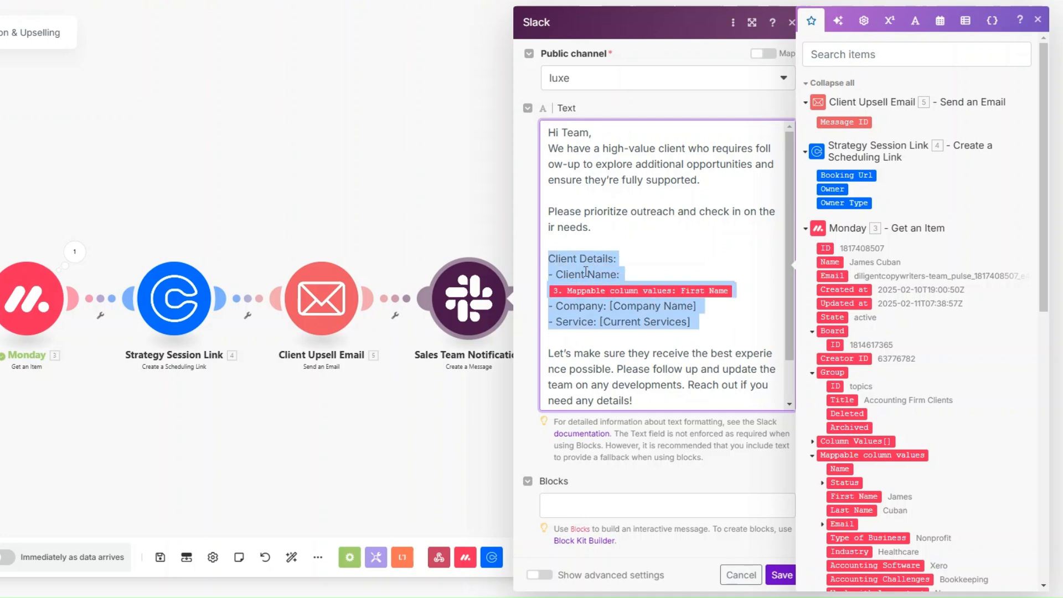
click(585, 272)
click(572, 308)
click(573, 325)
scroll(574, 326, down, 1)
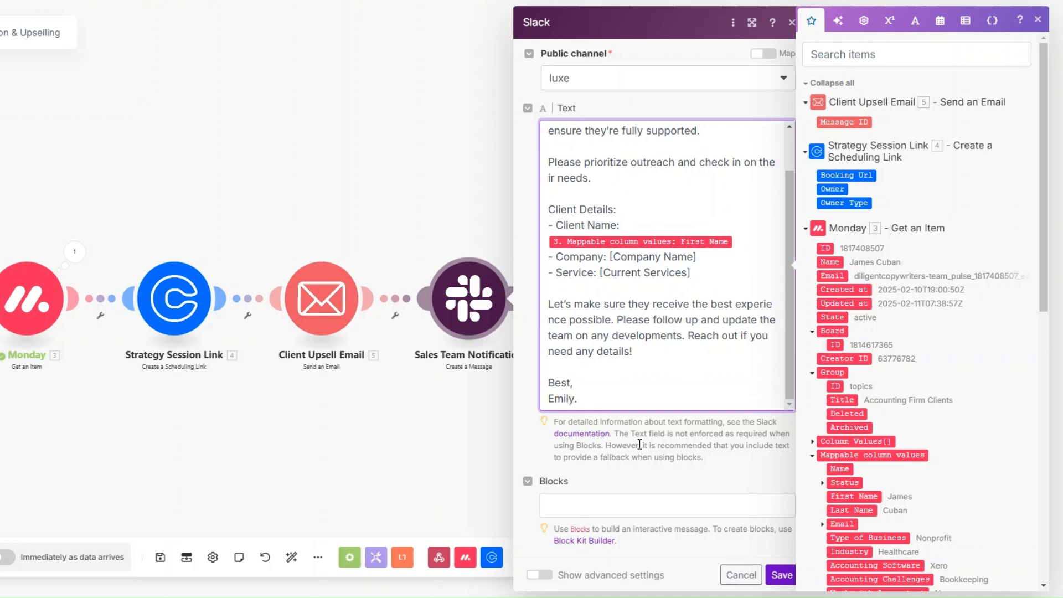
click(781, 575)
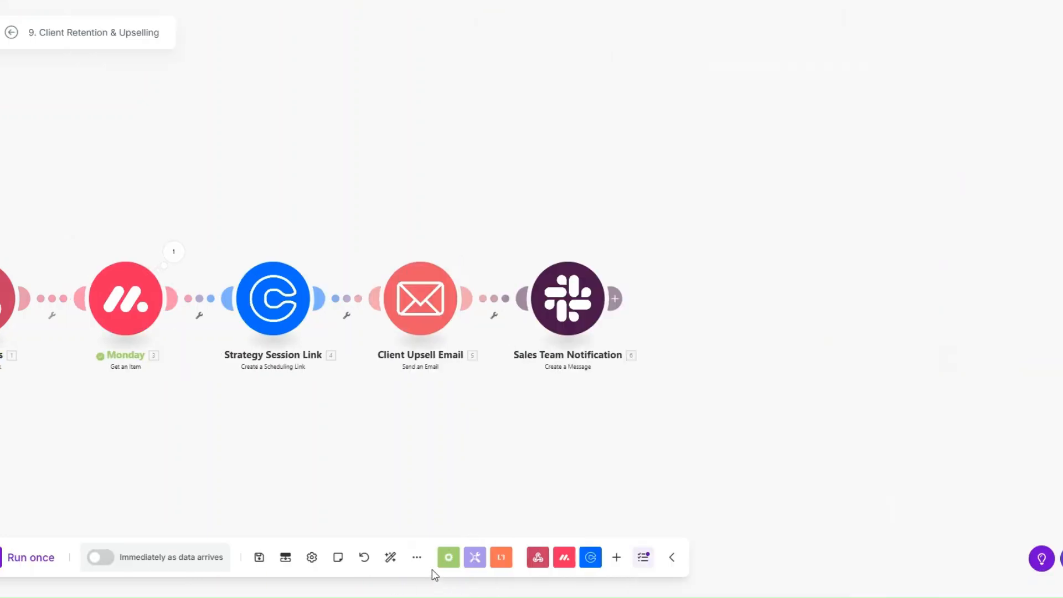
Auto-align the scenario layout and start a single run.
click(291, 557)
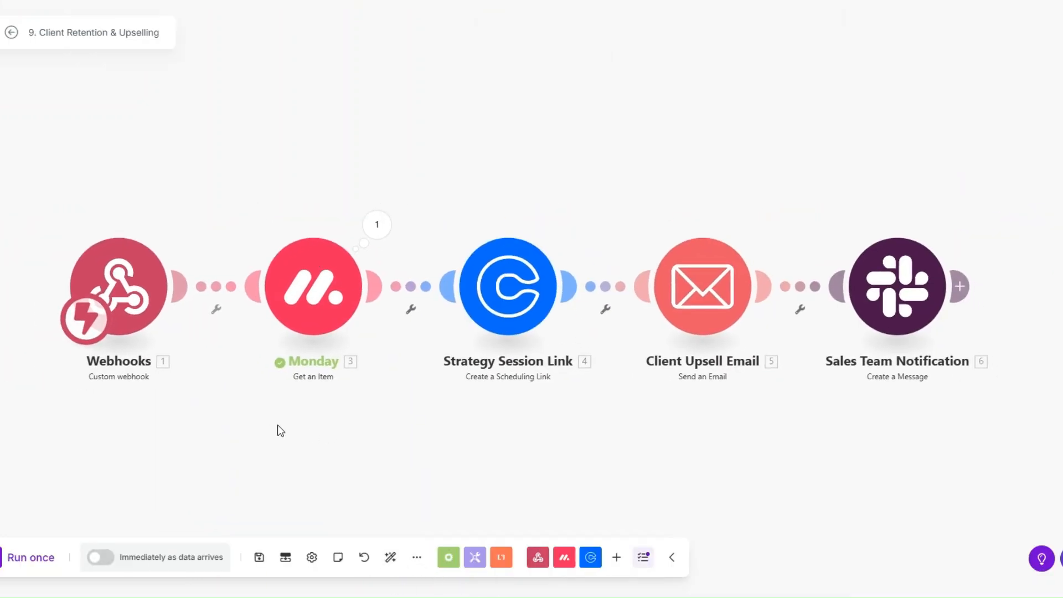
click(30, 557)
scroll(358, 443, up, 1)
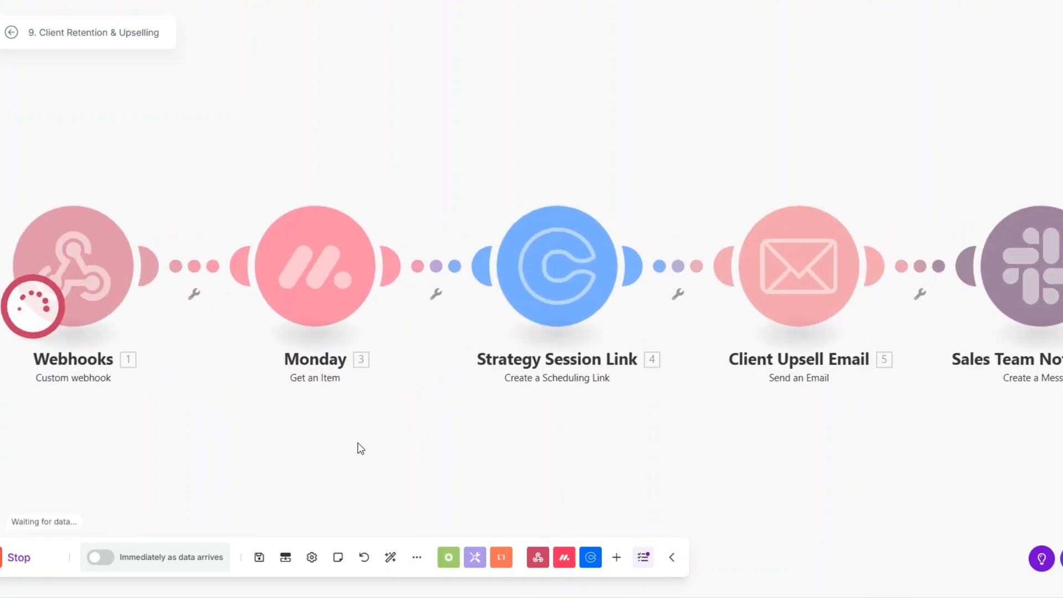
scroll(358, 443, down, 1)
drag(358, 441, 355, 428)
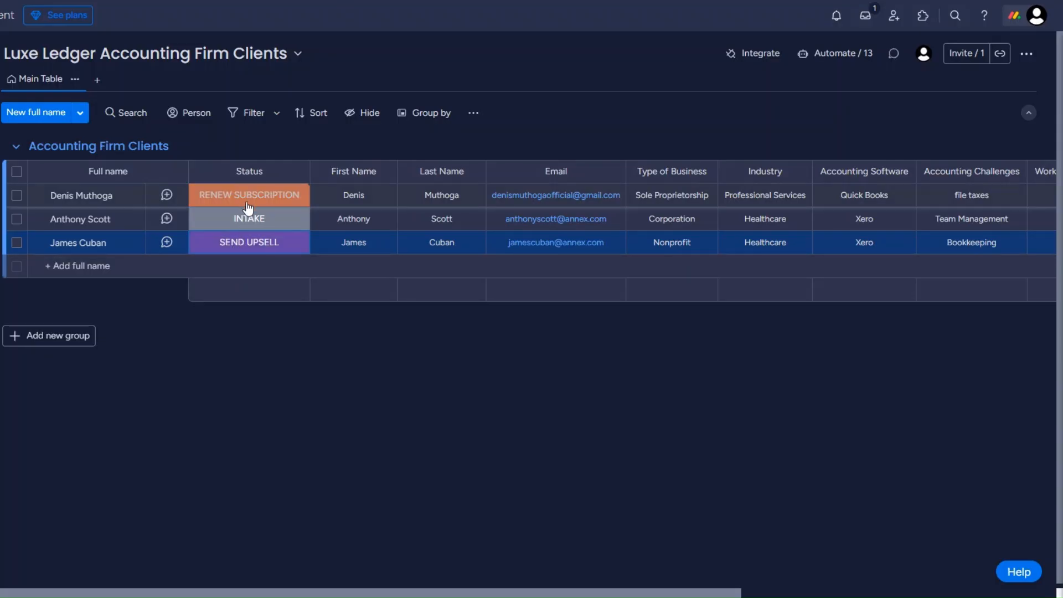
Change the first client's Status label to SEND UPSELL.
click(248, 200)
click(206, 369)
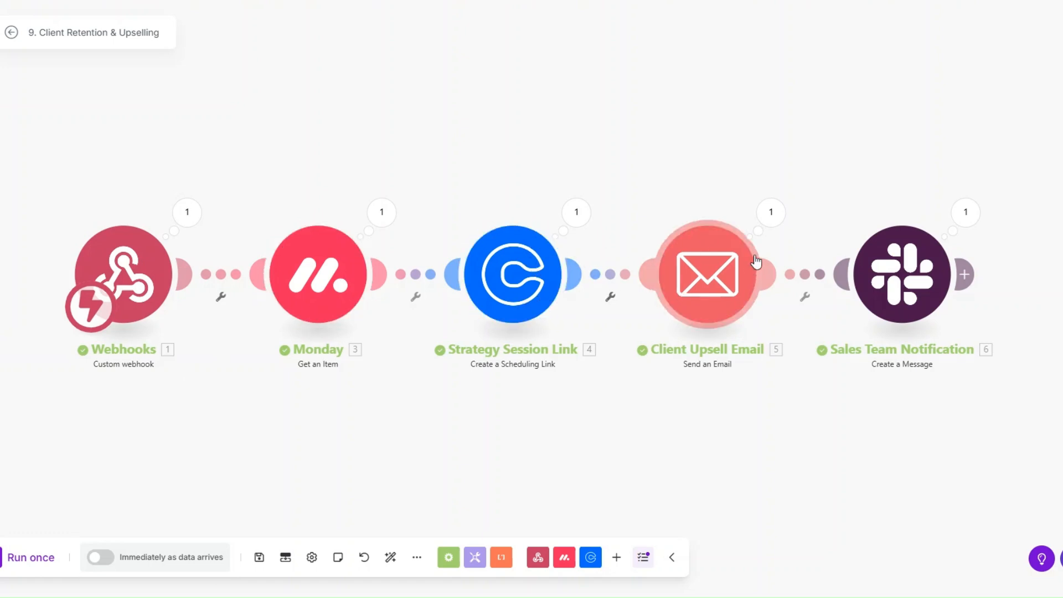
Review the sent upsell email's subject and full body in the Email step's run details.
click(671, 212)
drag(798, 235, 966, 235)
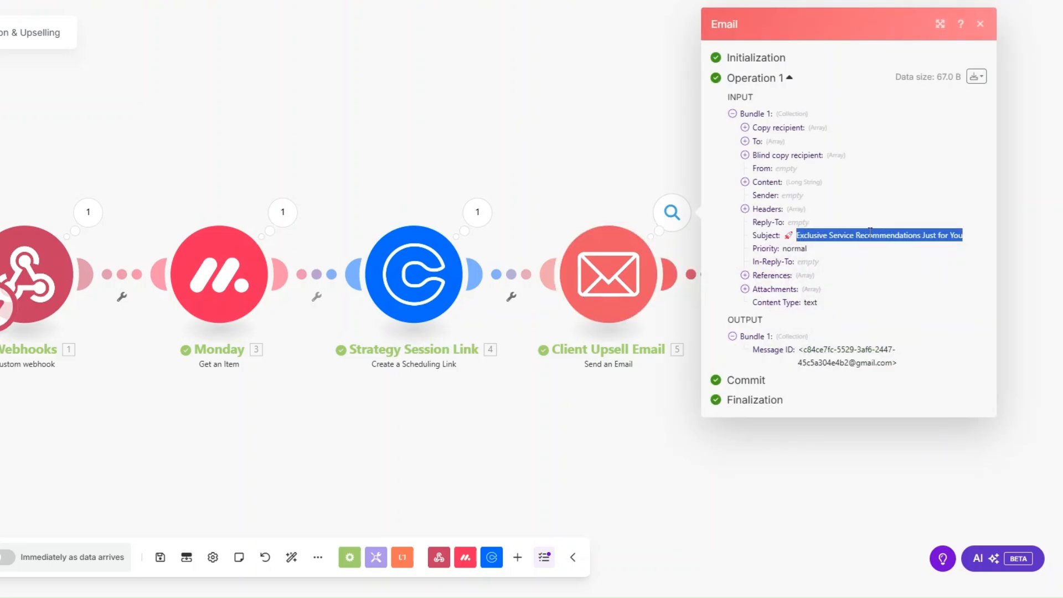
click(740, 182)
click(745, 181)
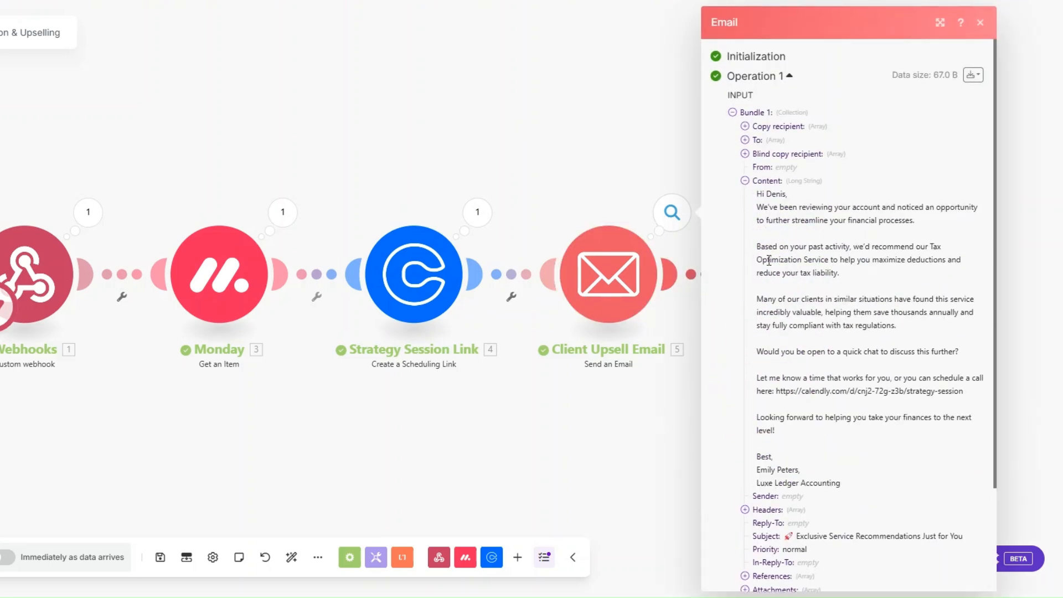
drag(774, 246, 934, 275)
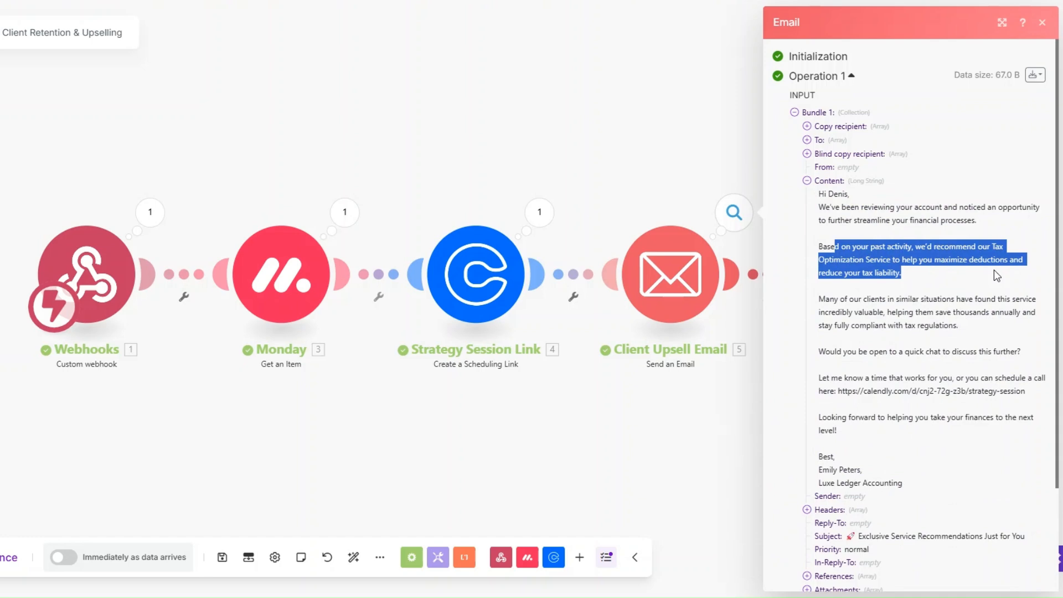
click(738, 407)
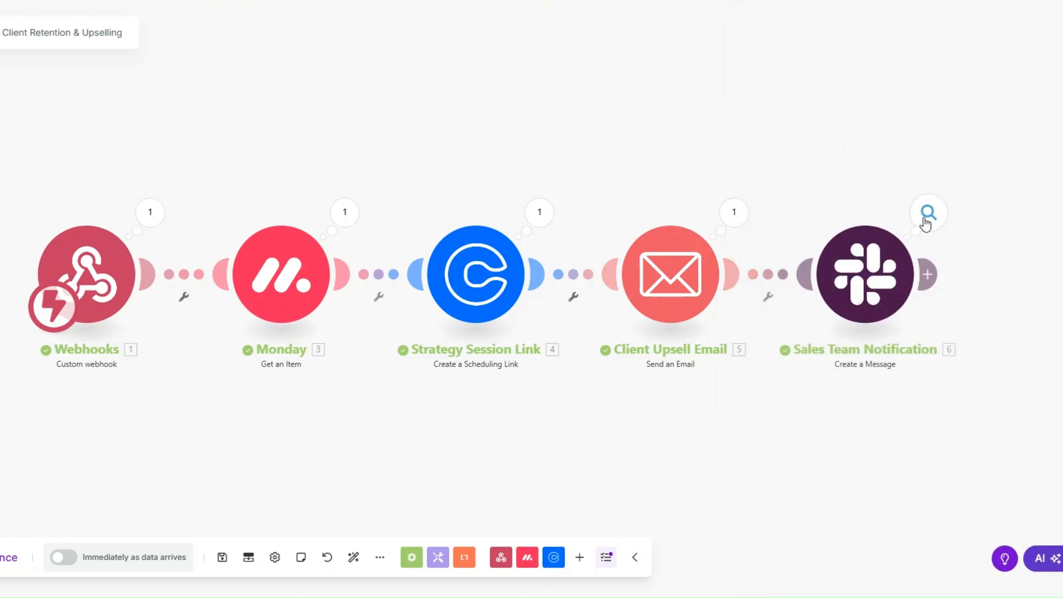
Review the posted Slack message text in the Slack step's run details.
click(927, 216)
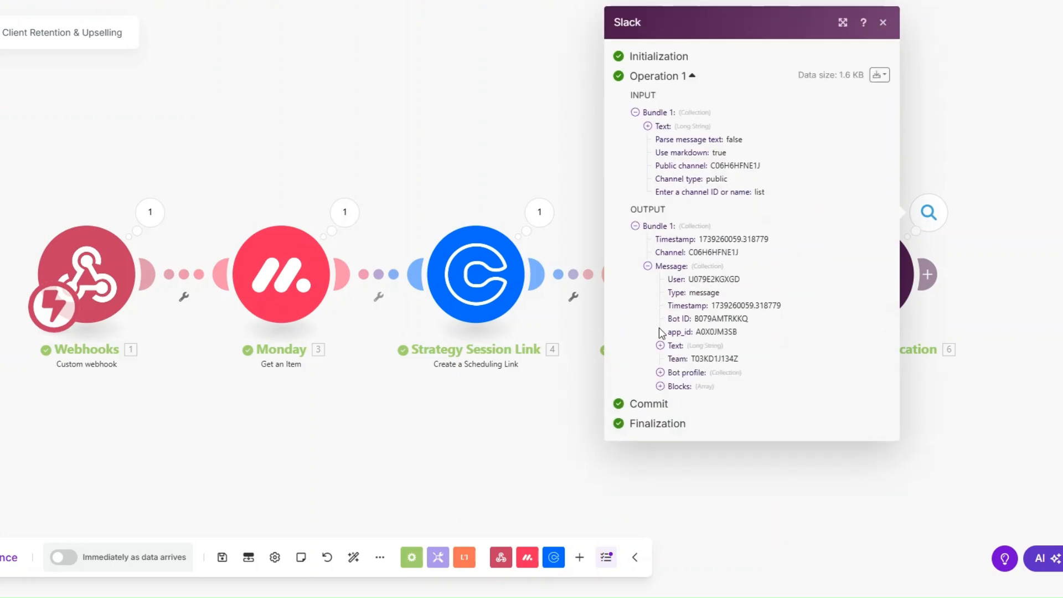
click(660, 345)
drag(675, 346, 802, 542)
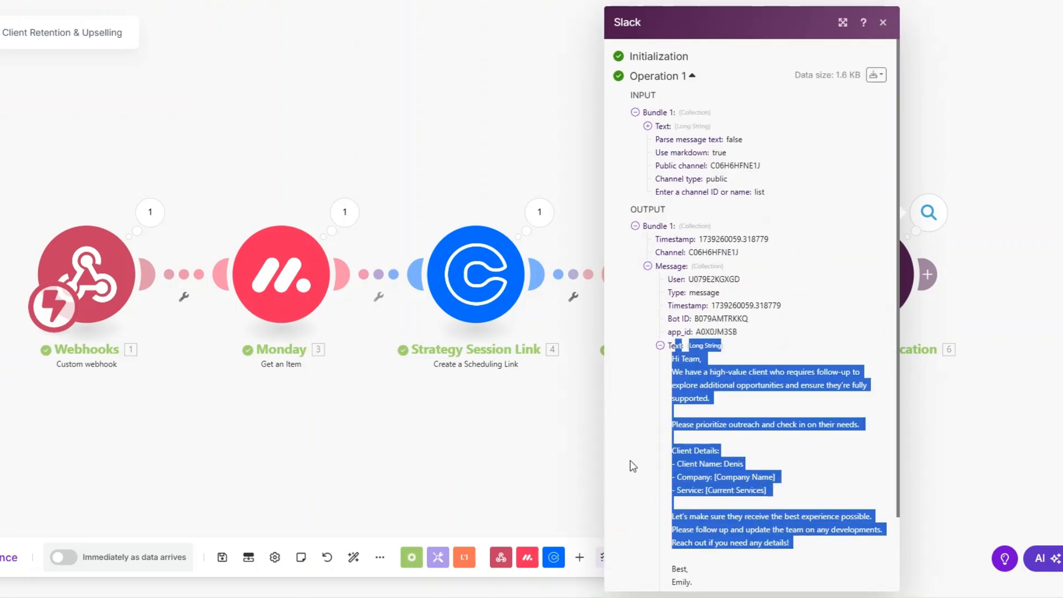
click(510, 430)
drag(437, 428, 430, 434)
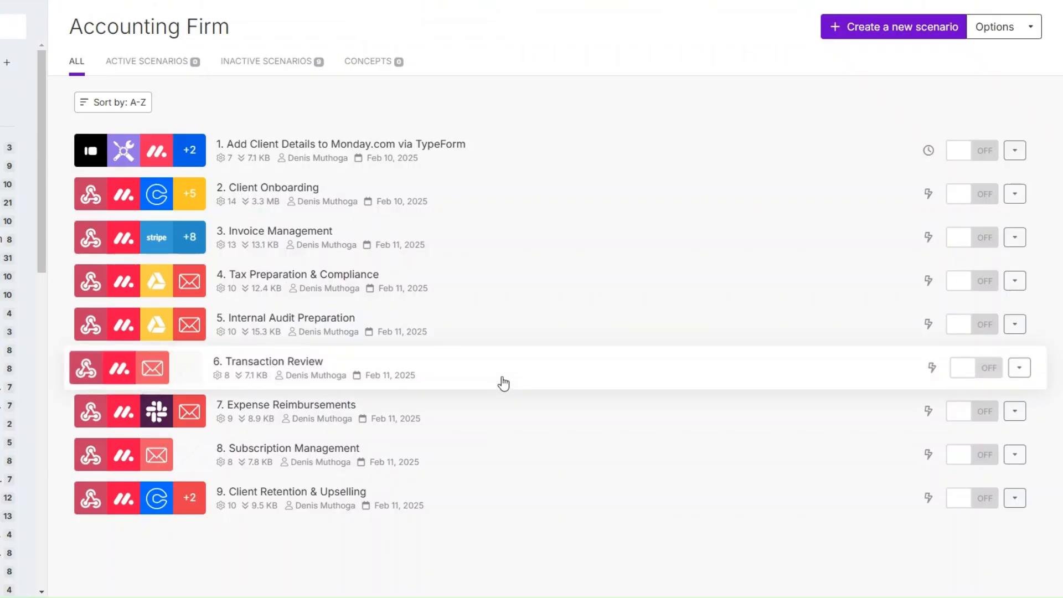
Start a new scenario with a Webhooks Custom webhook trigger.
click(856, 30)
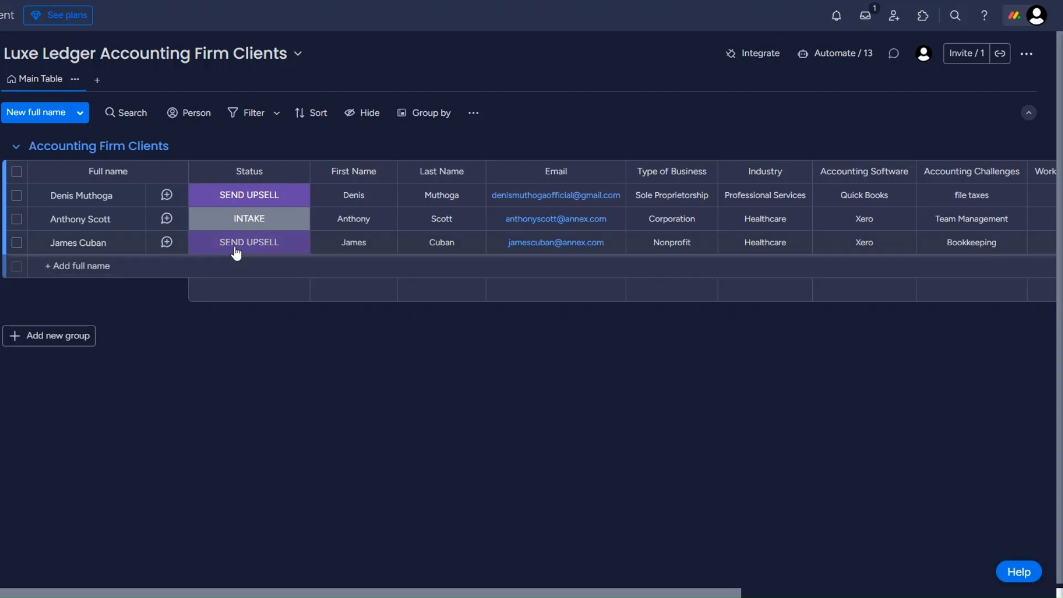
click(236, 250)
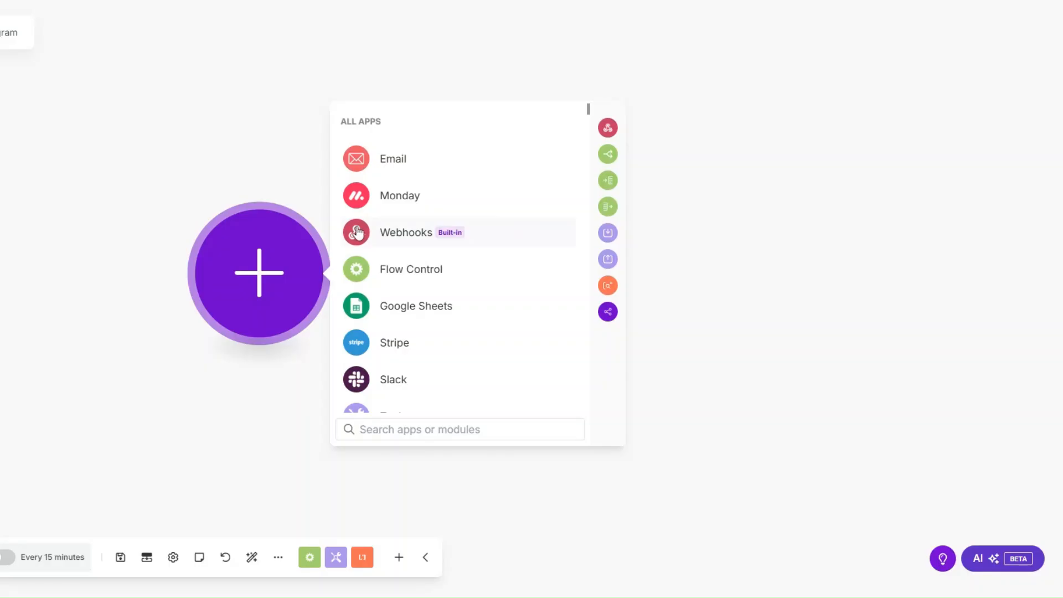
click(407, 232)
click(424, 269)
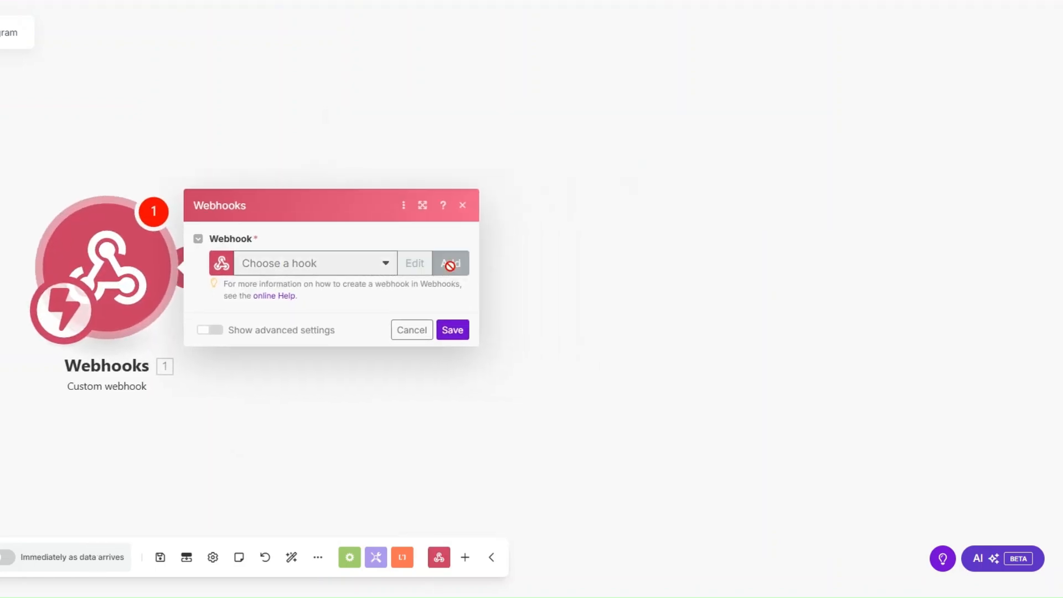
Create a webhook named Referral Program, copy its address, and save the scenario.
click(450, 263)
drag(621, 215, 469, 215)
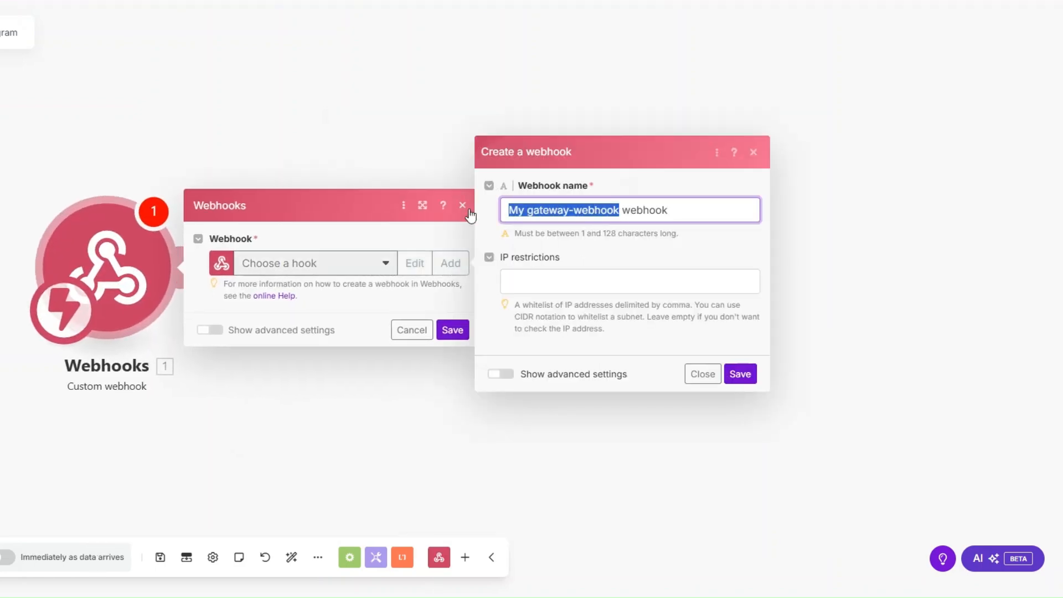
text(Referral Program)
click(742, 375)
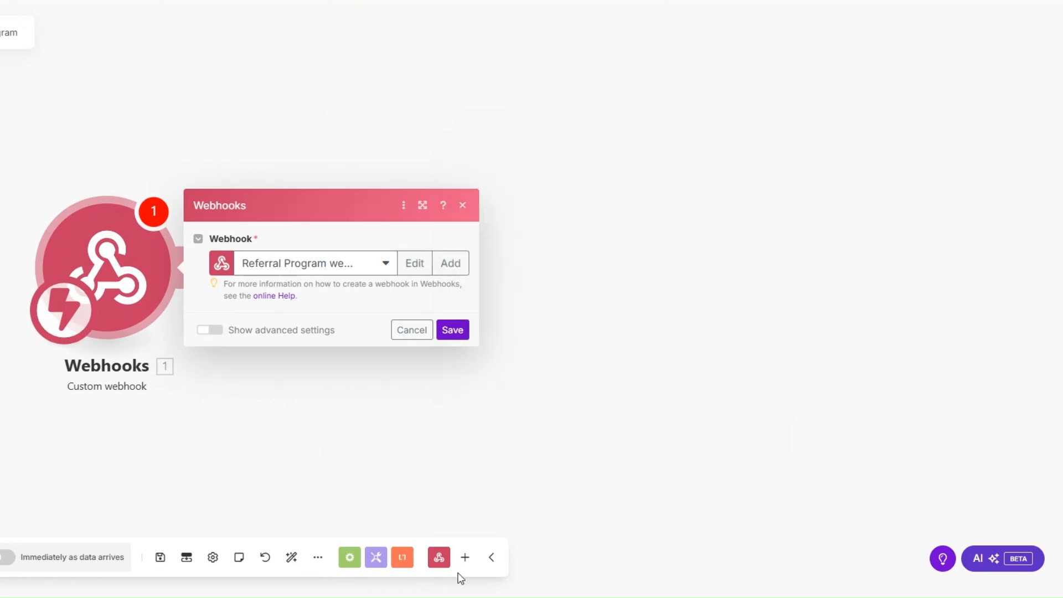
click(464, 318)
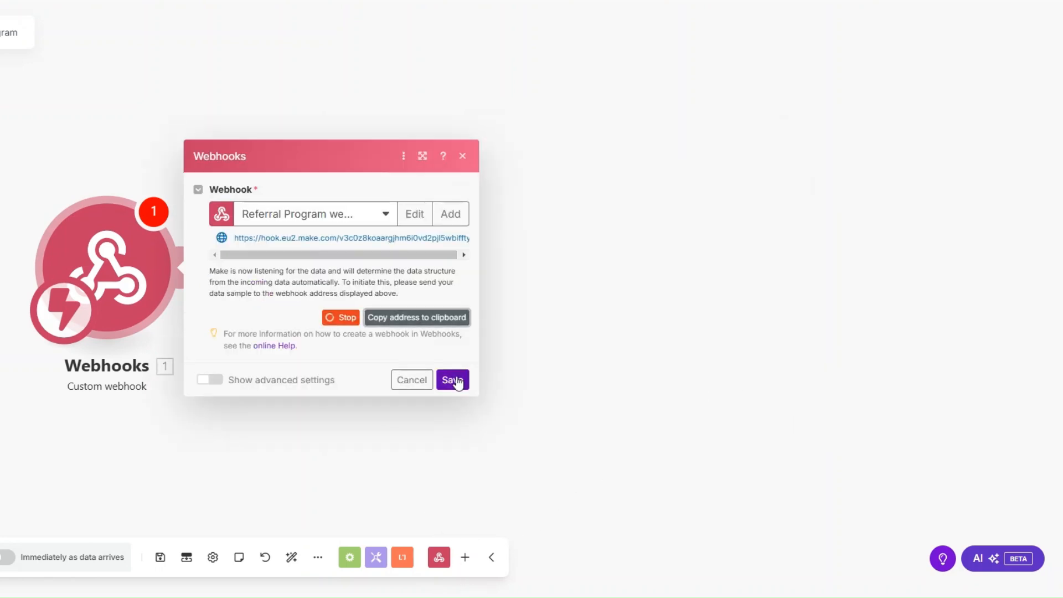
click(453, 379)
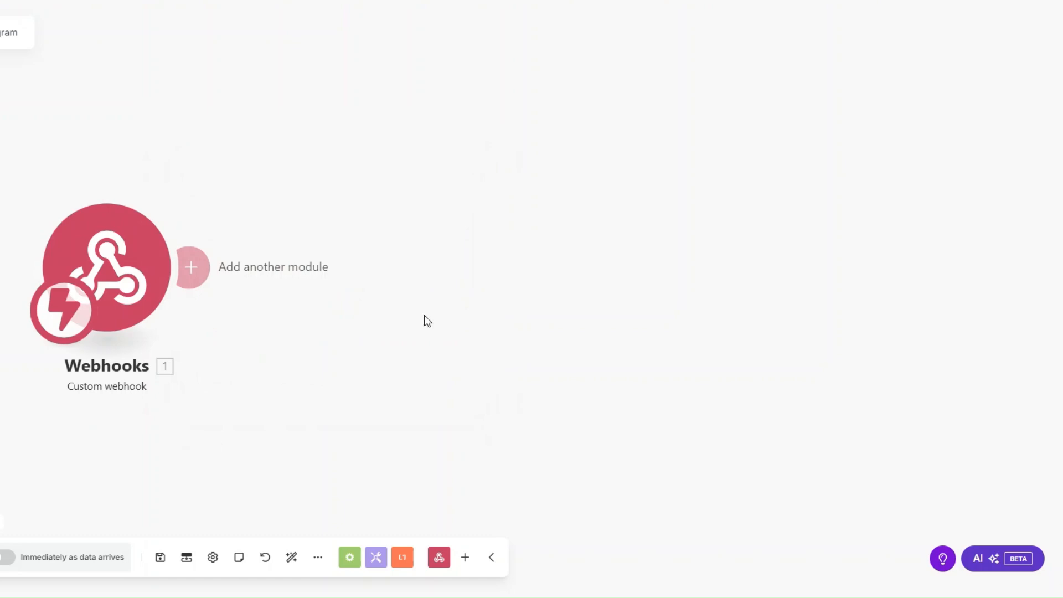
key(ctrl+s)
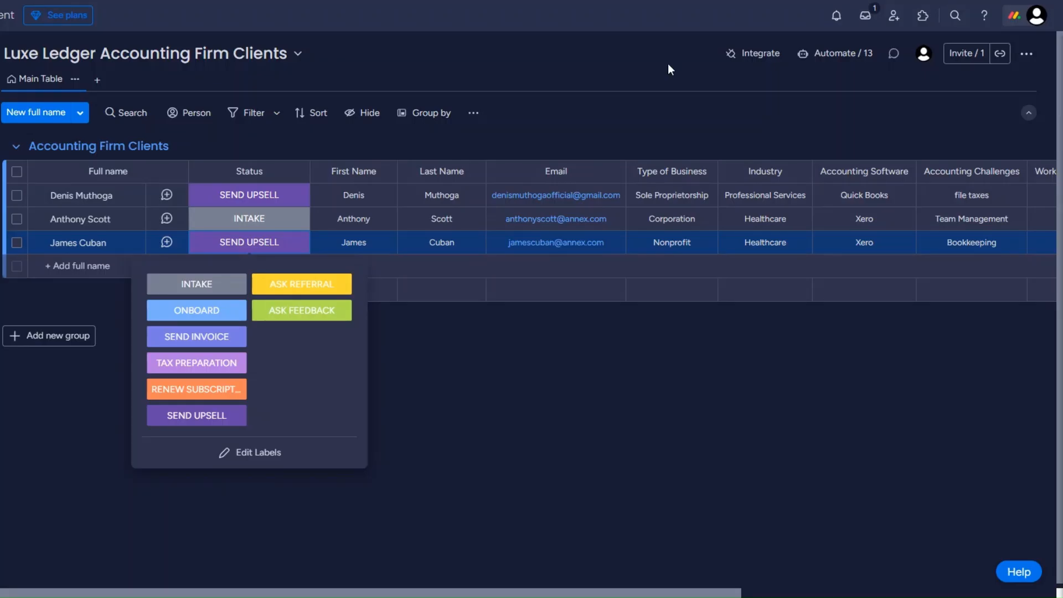
Connect monday.com's 'When a status changes, send a webhook' integration to the copied Make URL.
click(752, 54)
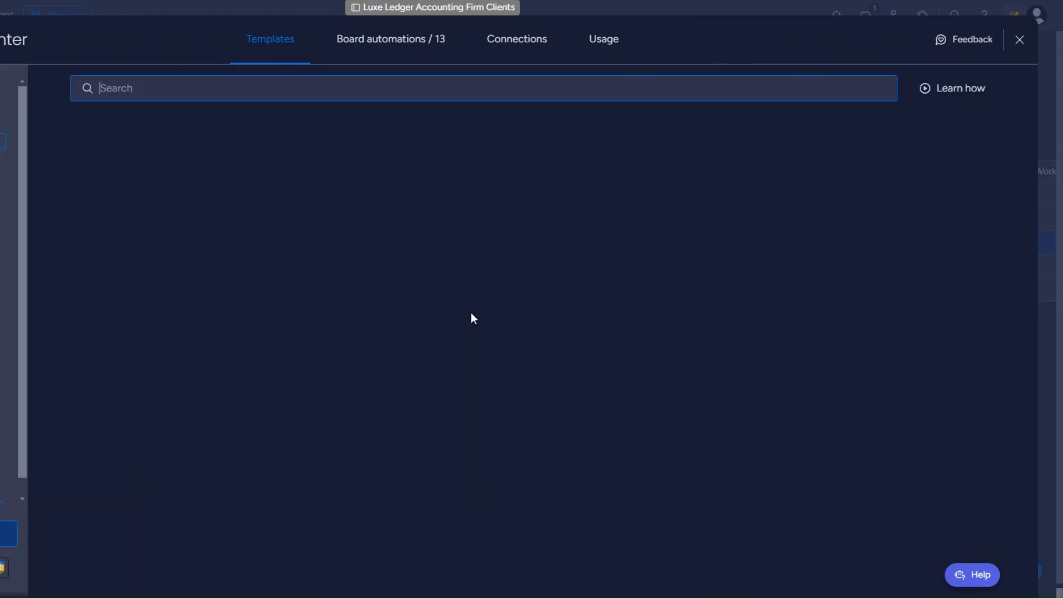
click(696, 480)
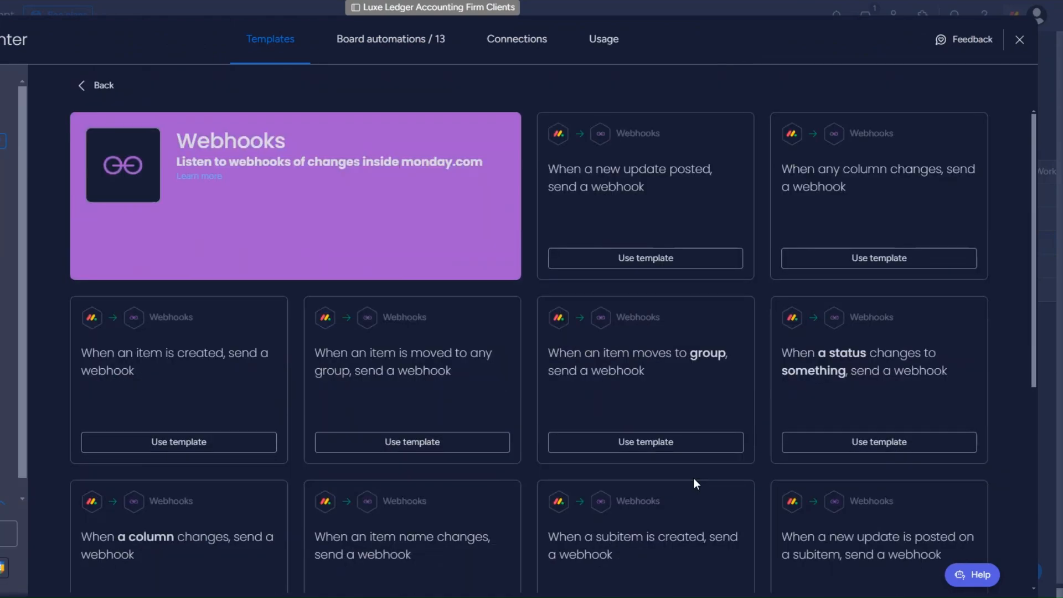
click(856, 359)
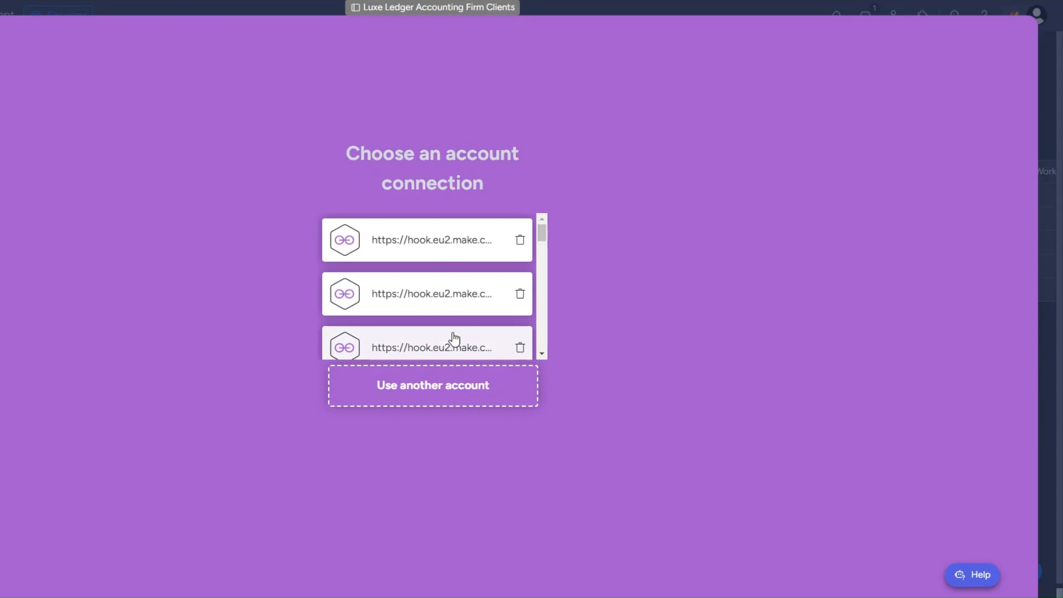
click(430, 385)
click(142, 164)
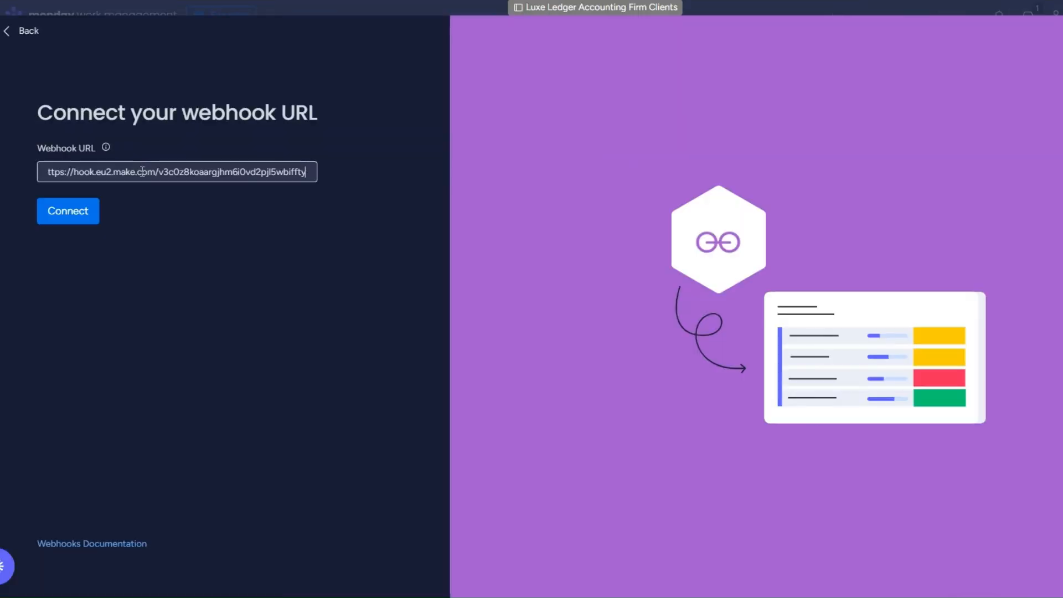
click(90, 226)
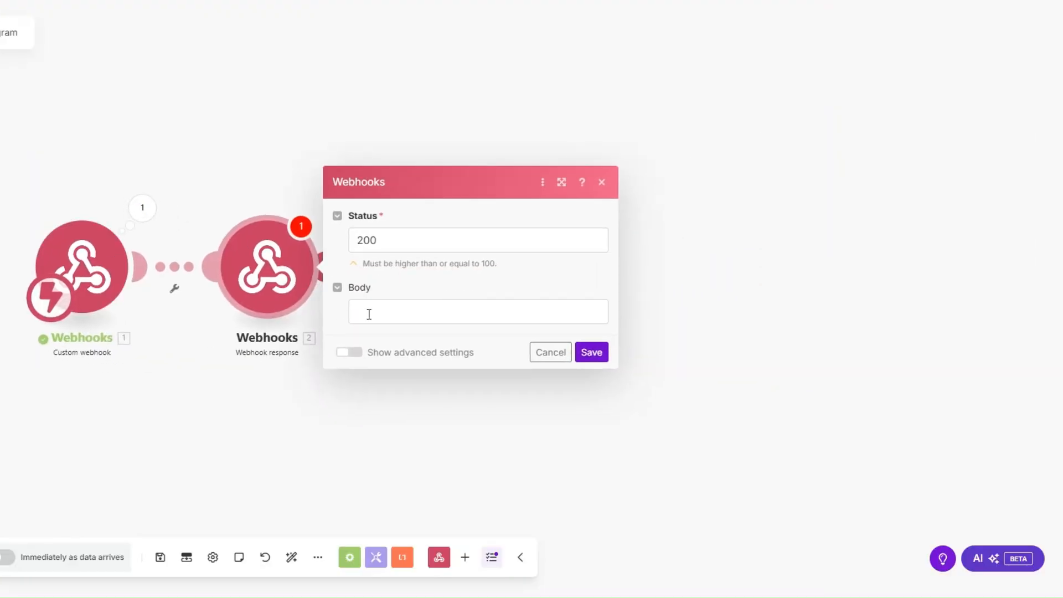
Set the webhook response body to {"challenge":""} with the incoming challenge mapped in, and save.
click(369, 314)
text({})
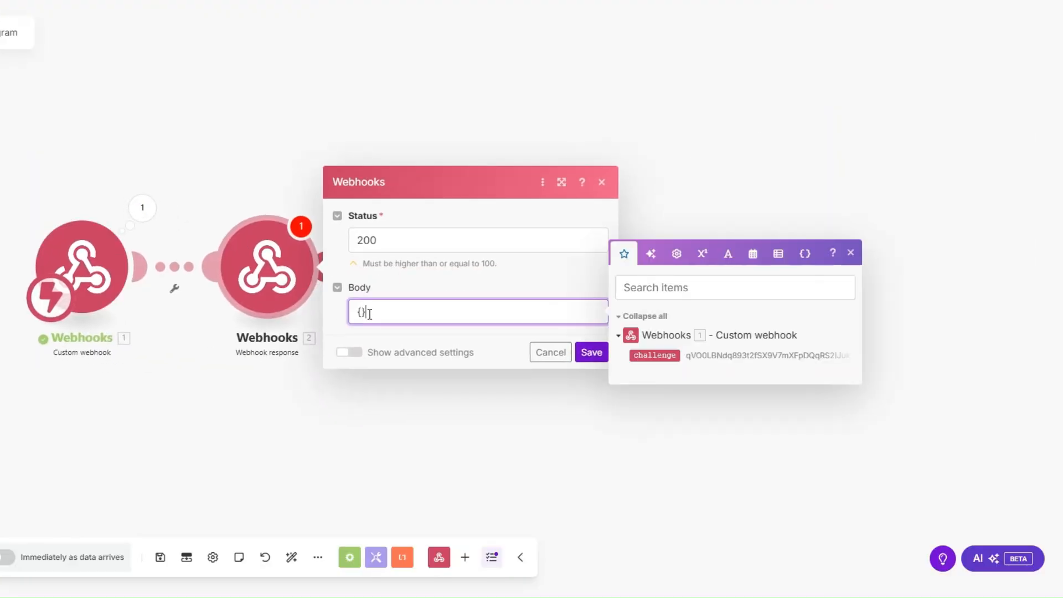
text("":"")
text(challenge)
key(Right)
key(Right)
key(Right)
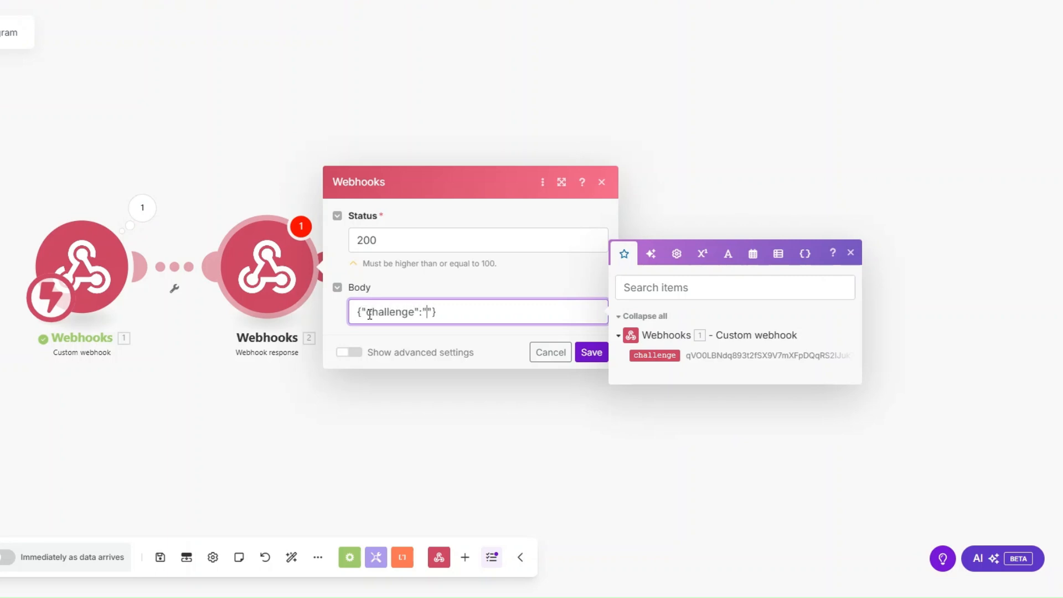
click(655, 355)
click(591, 352)
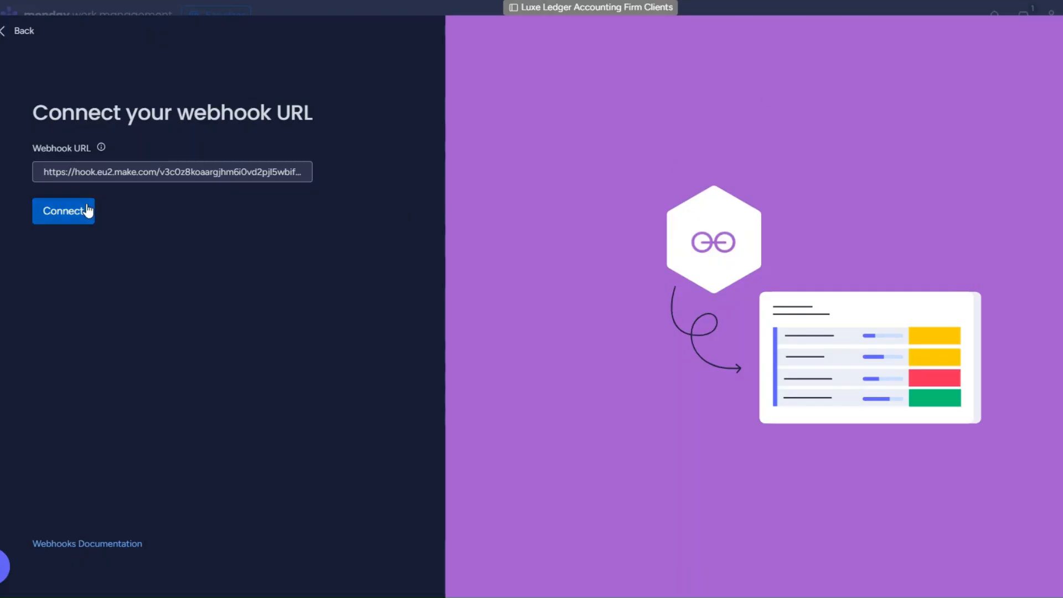
Retry the webhook connection and delete the webhook response module.
click(87, 210)
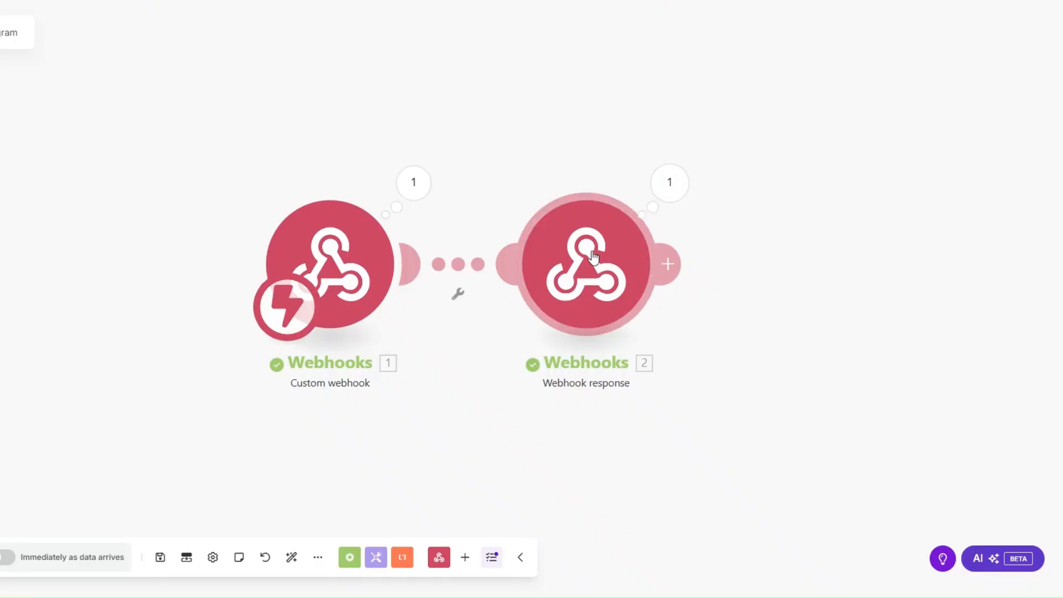
right_click(597, 254)
click(644, 411)
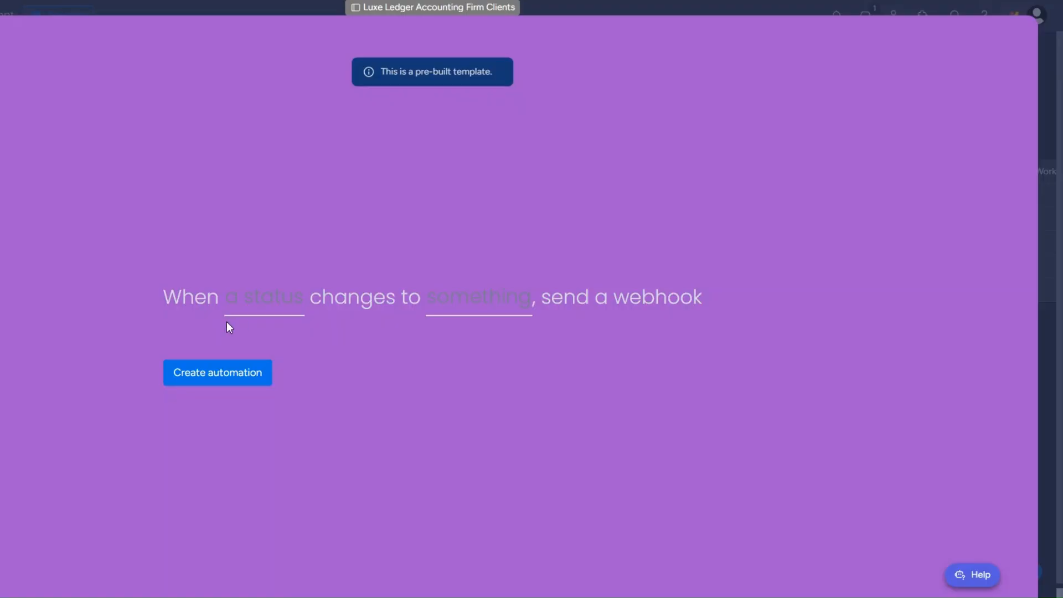
Create a monday.com automation that sends a webhook when Status changes to ASK REFERRAL.
click(270, 306)
click(275, 362)
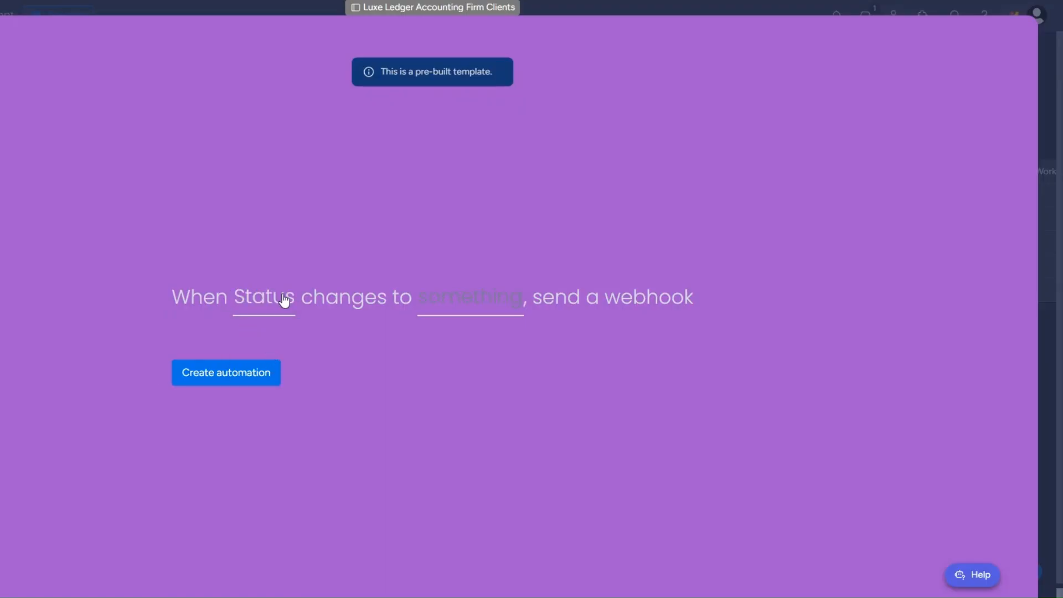
click(474, 309)
scroll(474, 388, down, 5)
click(473, 420)
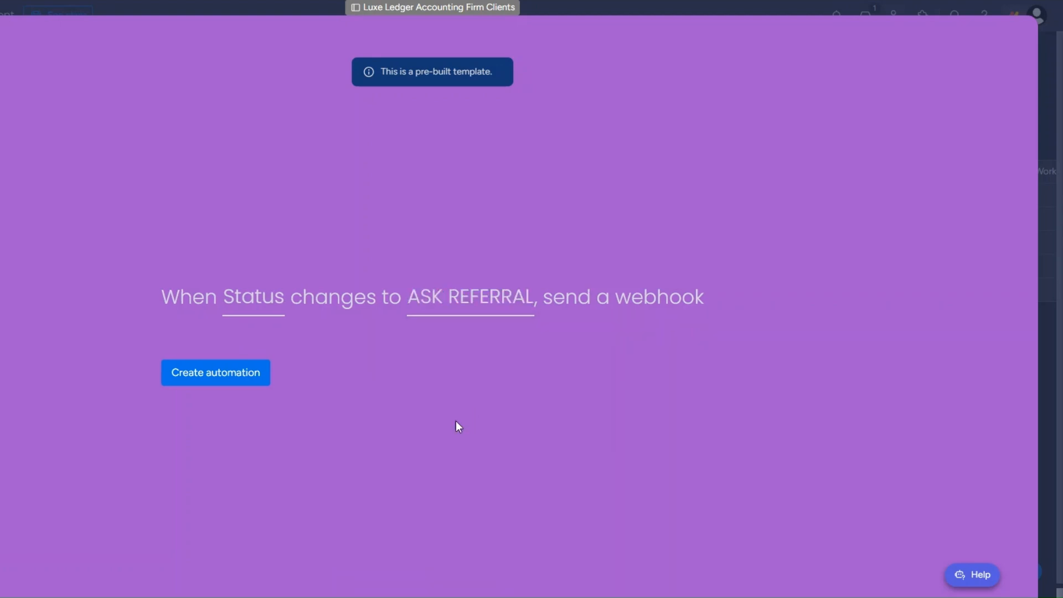
click(250, 379)
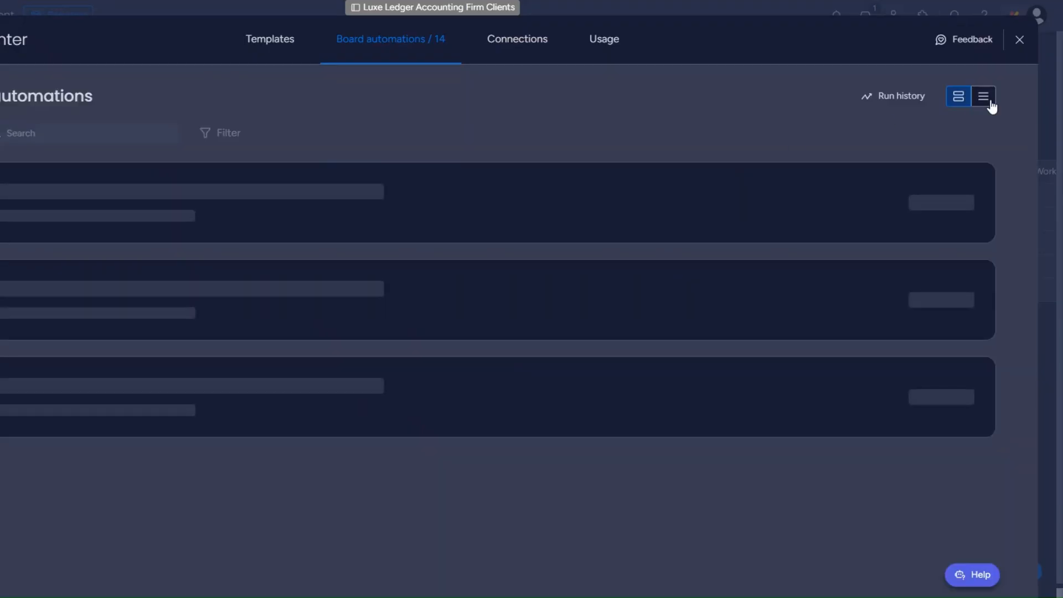
Close the automation center and set the last client's Status to ASK REFERRAL.
click(1020, 39)
click(237, 247)
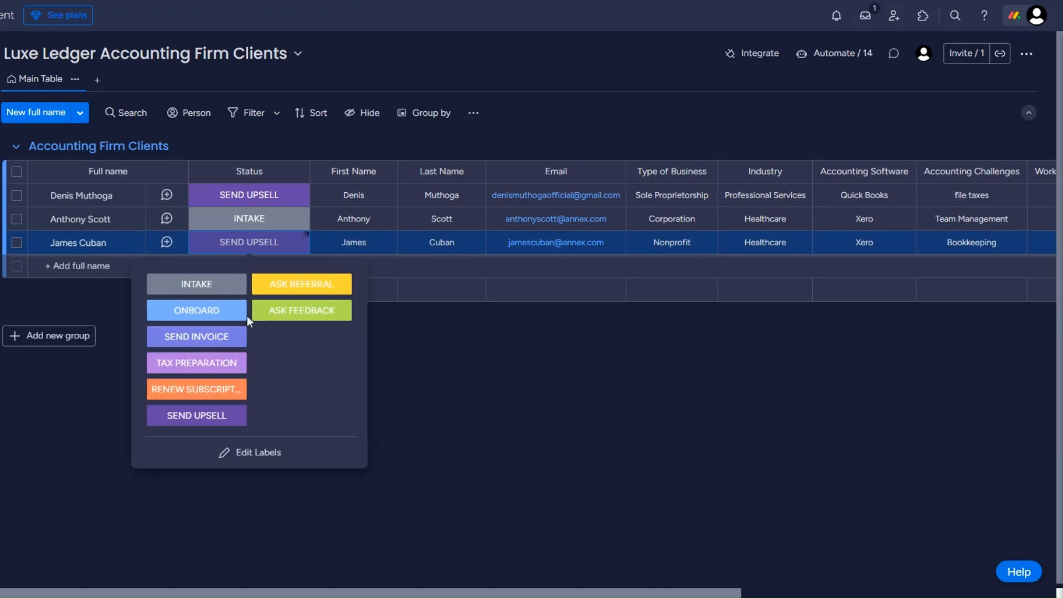
click(301, 285)
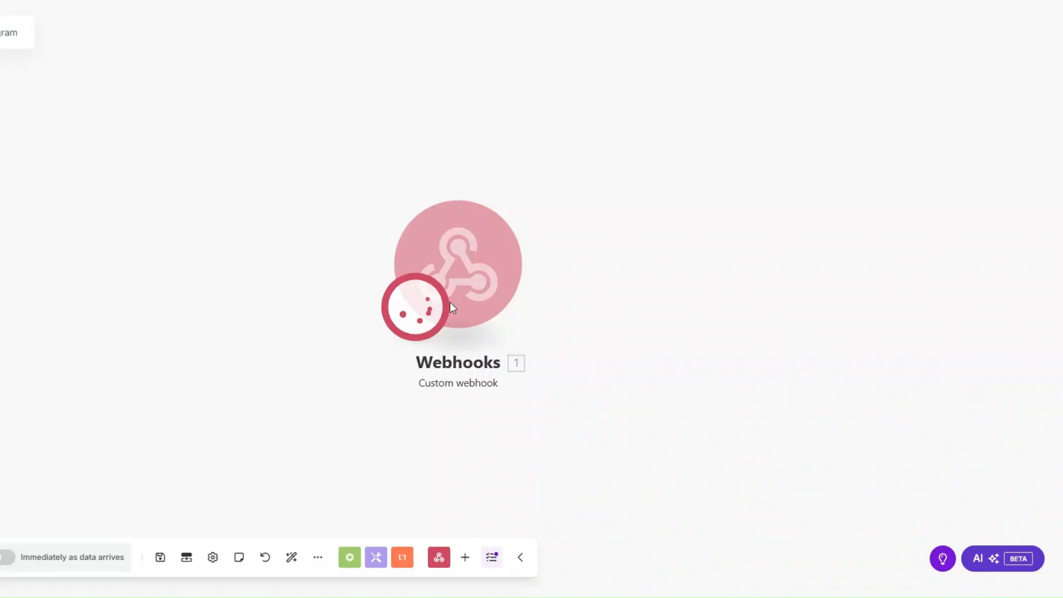
Inspect the received webhook event's item name and pulseId.
click(312, 226)
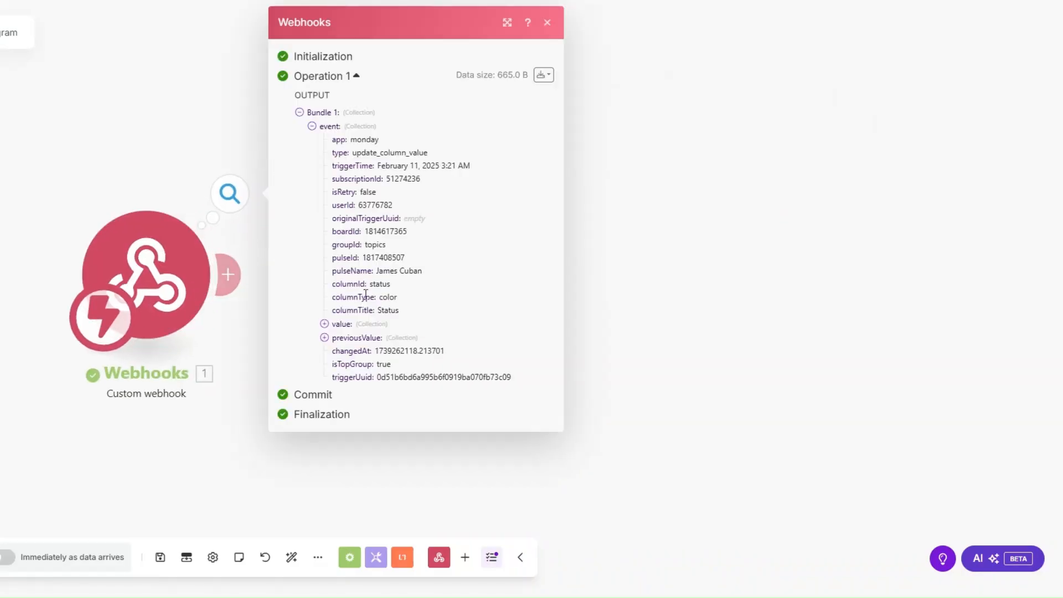
drag(377, 271, 503, 277)
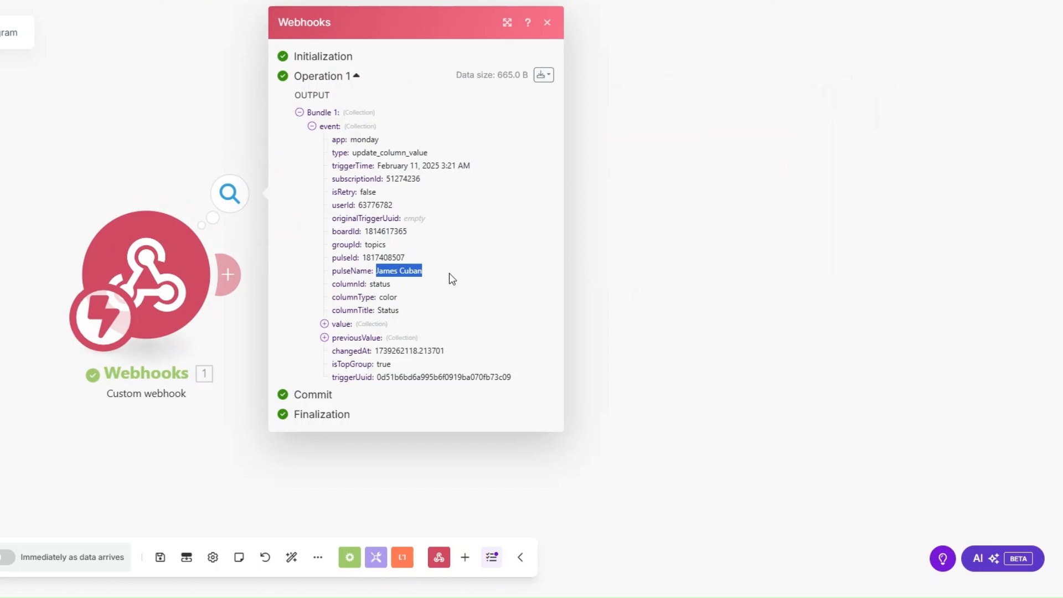
drag(362, 258, 437, 260)
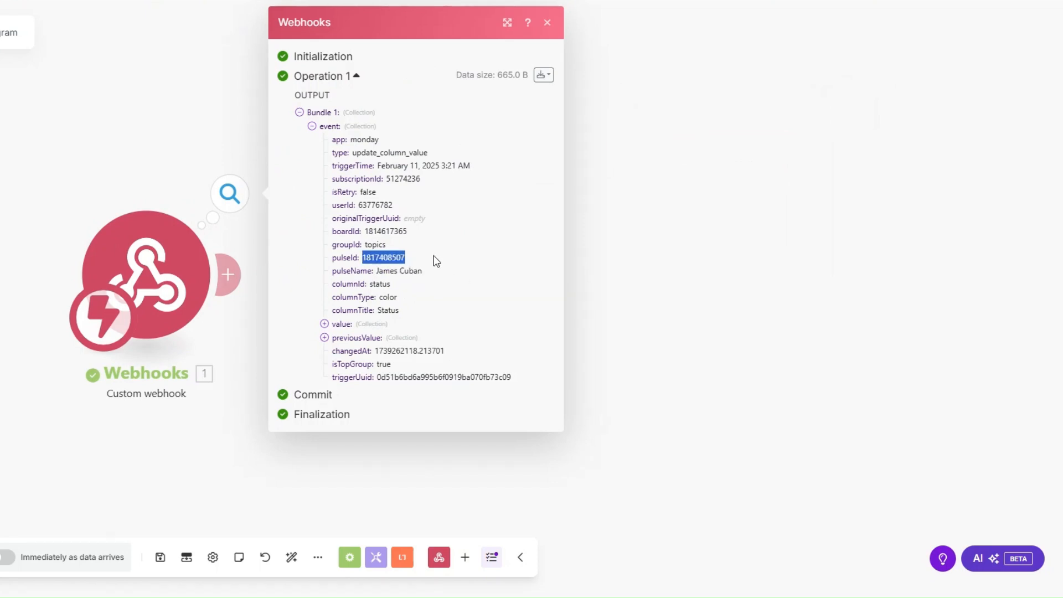
click(228, 324)
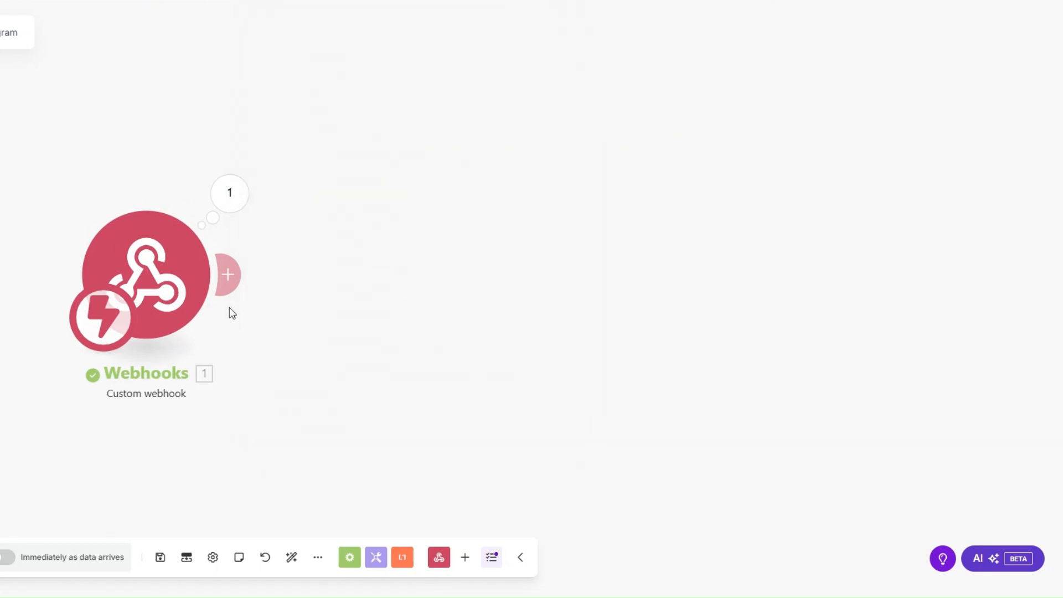
Add a Monday Get an Item step using pulseId on the Luxe Ledger Accounting Firm Clients board.
click(227, 276)
click(548, 270)
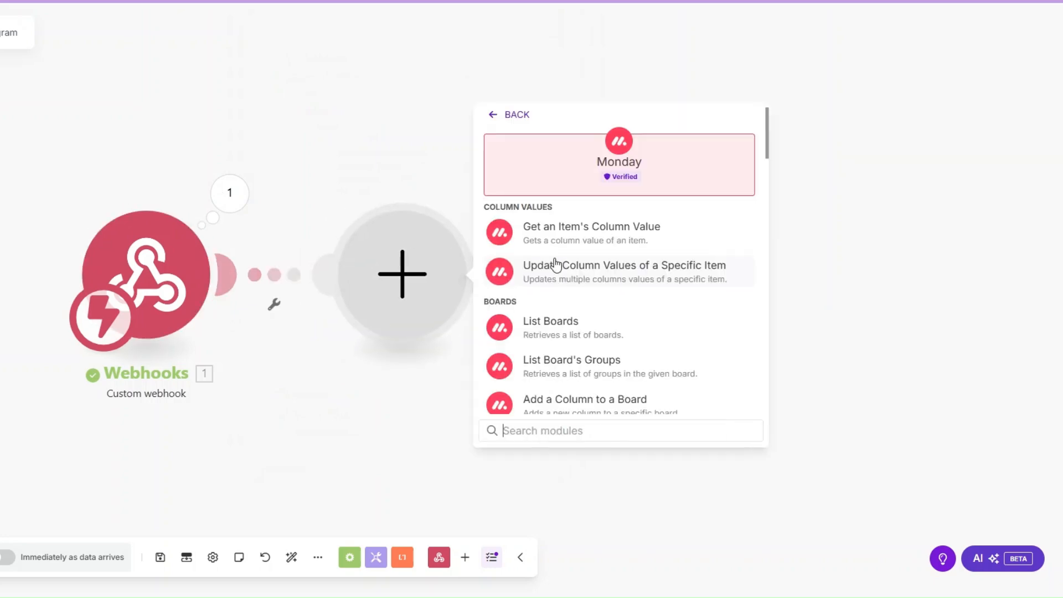
text(get an)
click(557, 326)
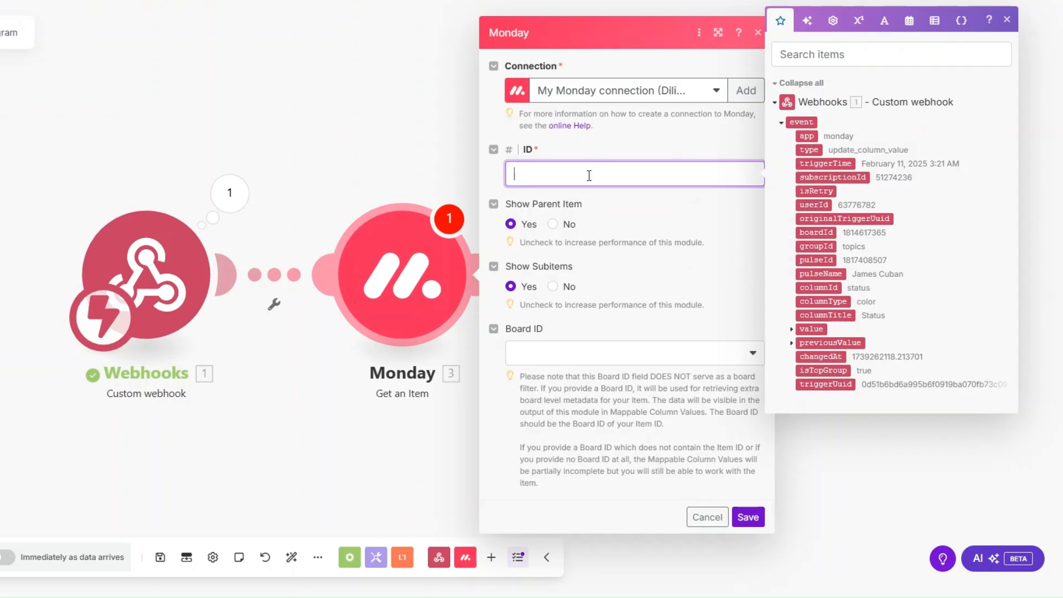
click(817, 259)
click(619, 354)
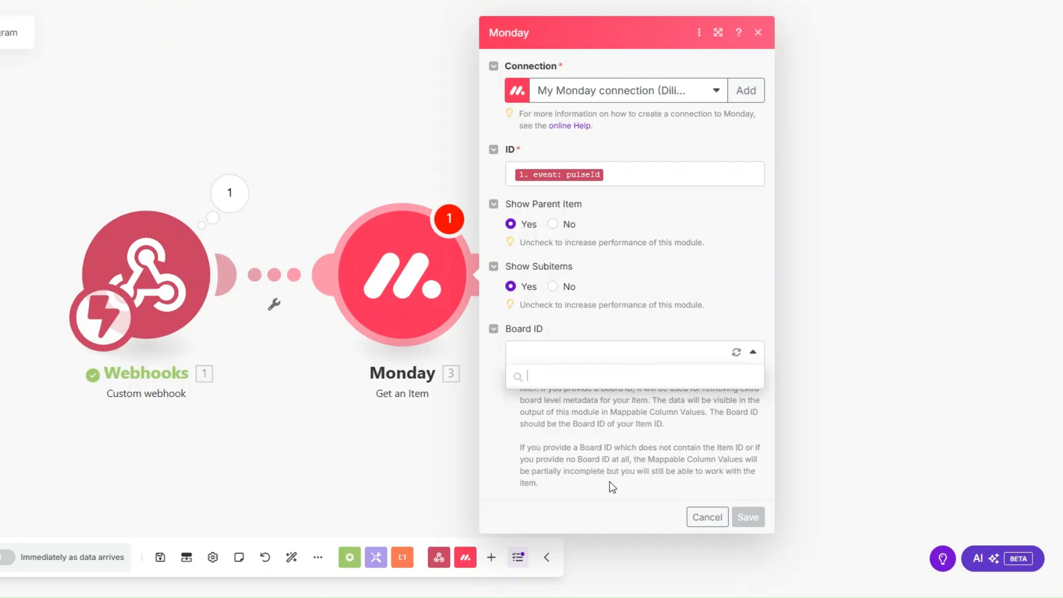
click(615, 508)
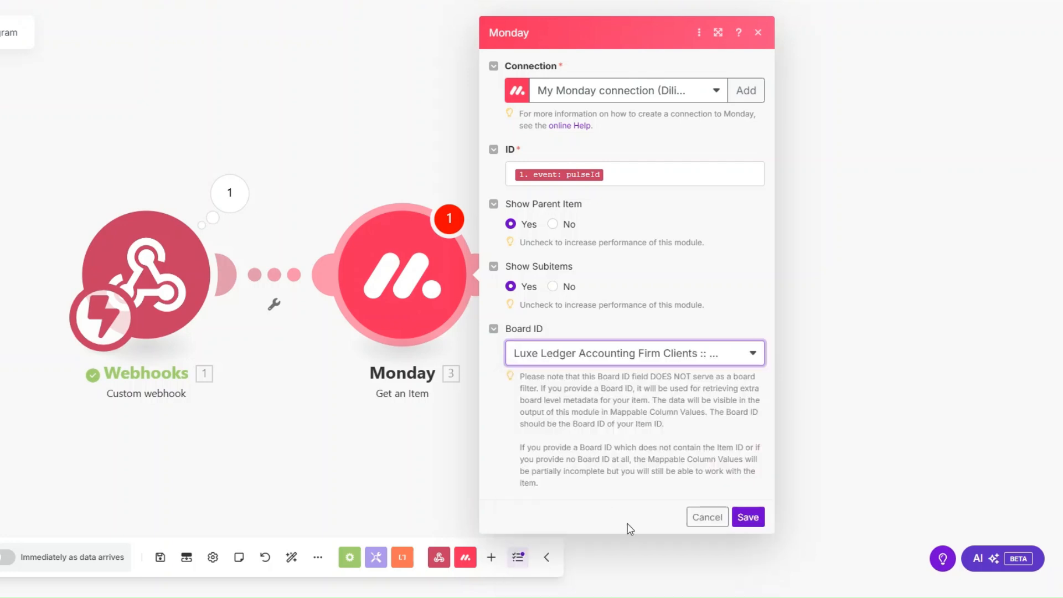
click(749, 517)
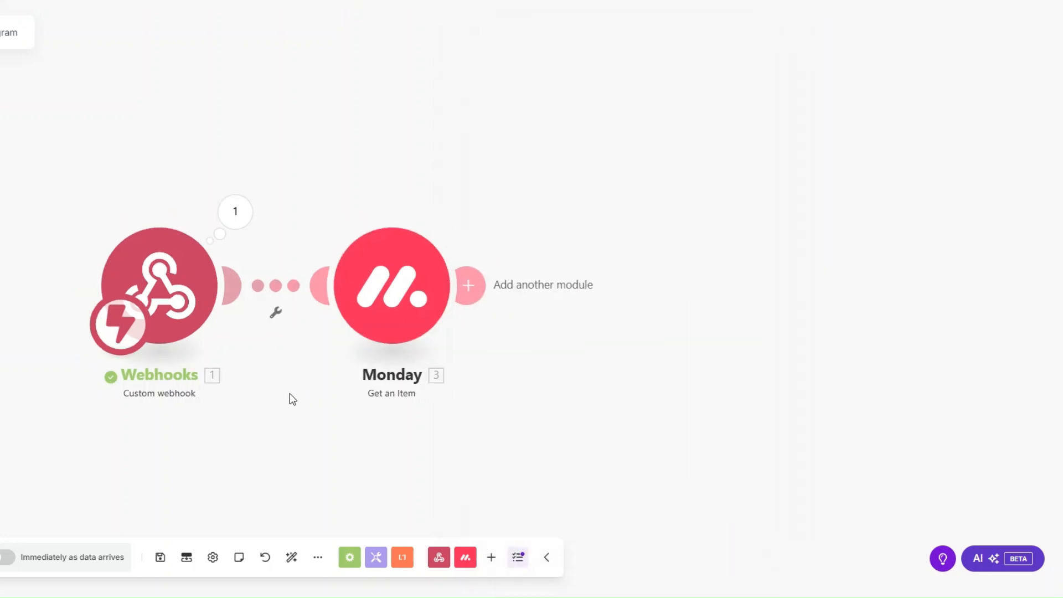
Test-run only the Monday step with the pasted item ID.
drag(290, 397, 171, 391)
right_click(264, 304)
click(314, 340)
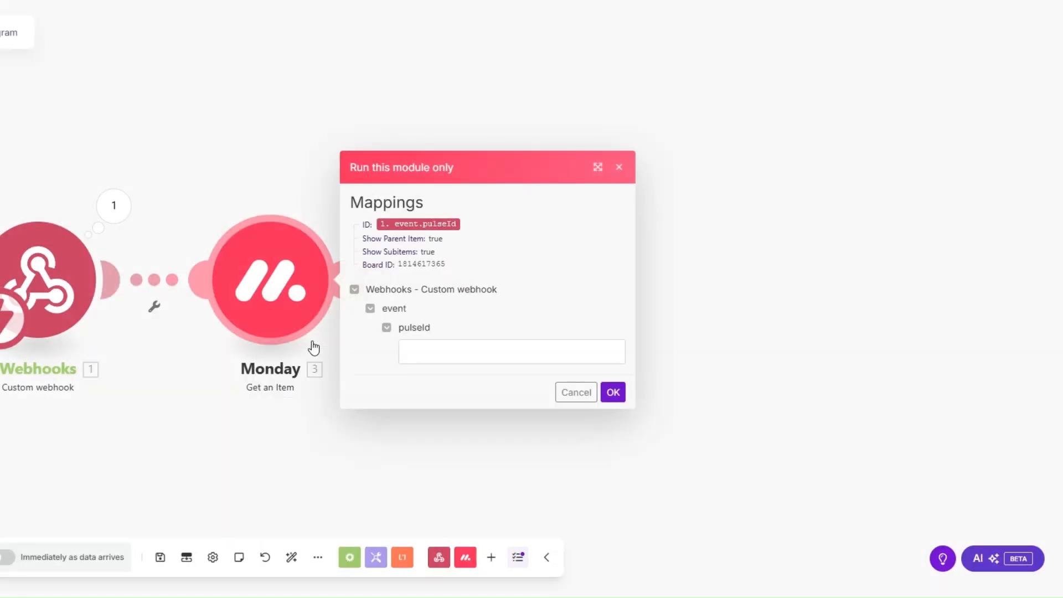
click(410, 351)
key(ctrl+v)
click(613, 392)
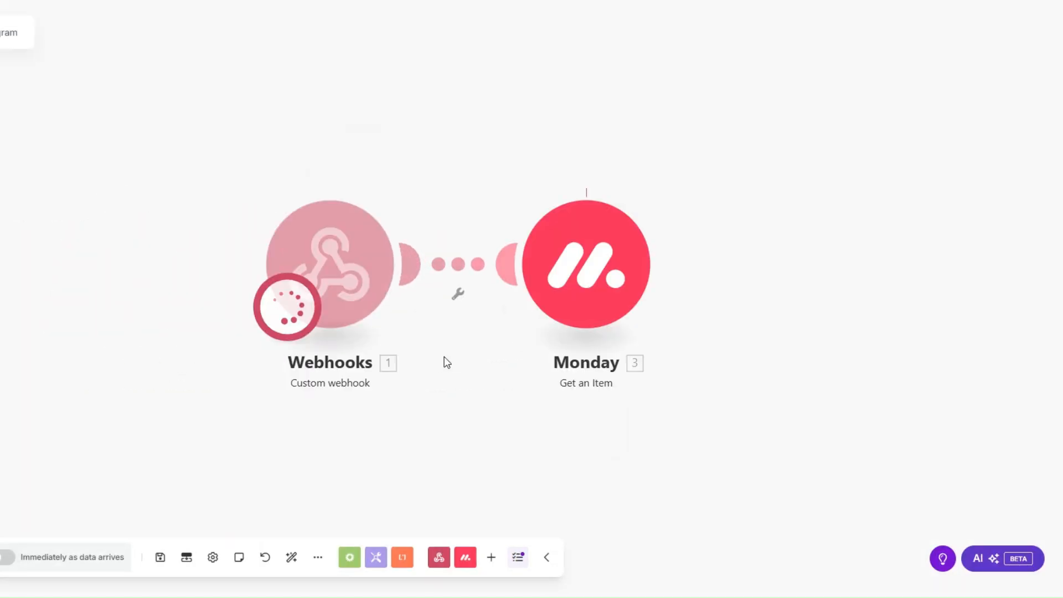
Check the returned mappable column values, including the client's Email.
click(571, 400)
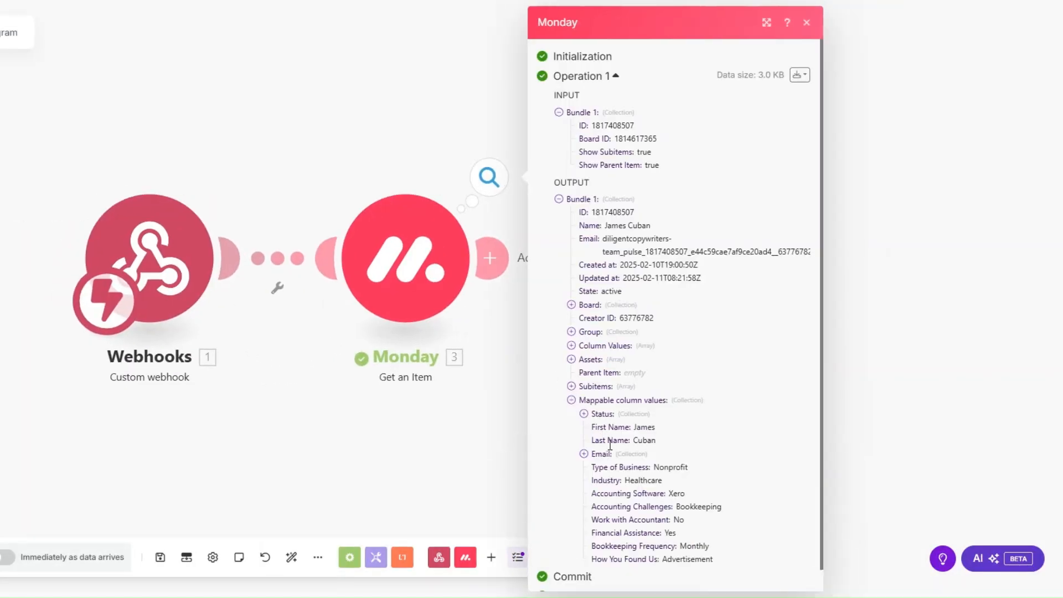
click(584, 455)
scroll(626, 430, down, 1)
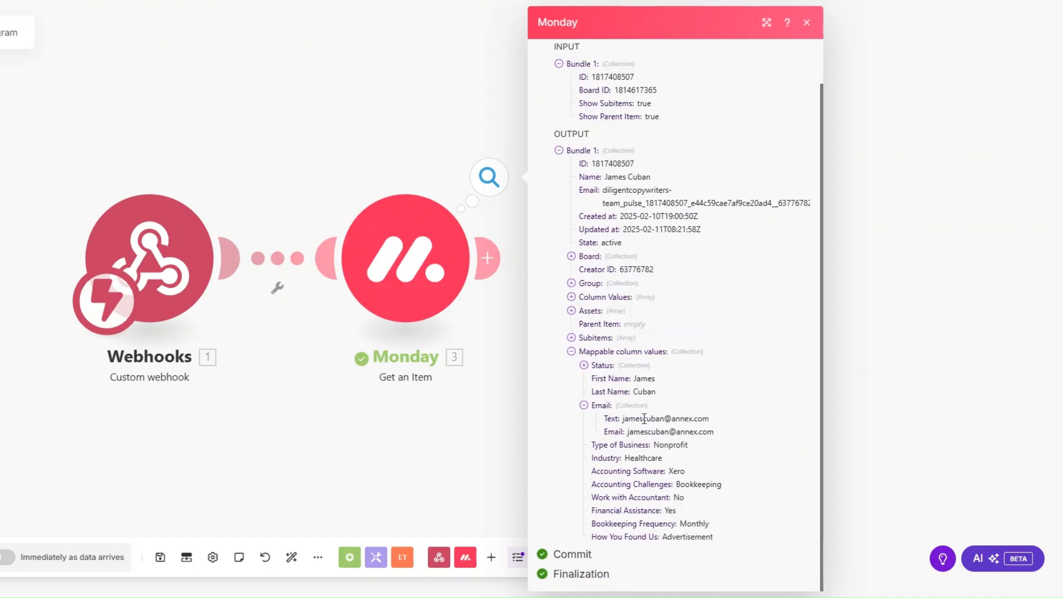
drag(634, 445, 746, 564)
click(364, 423)
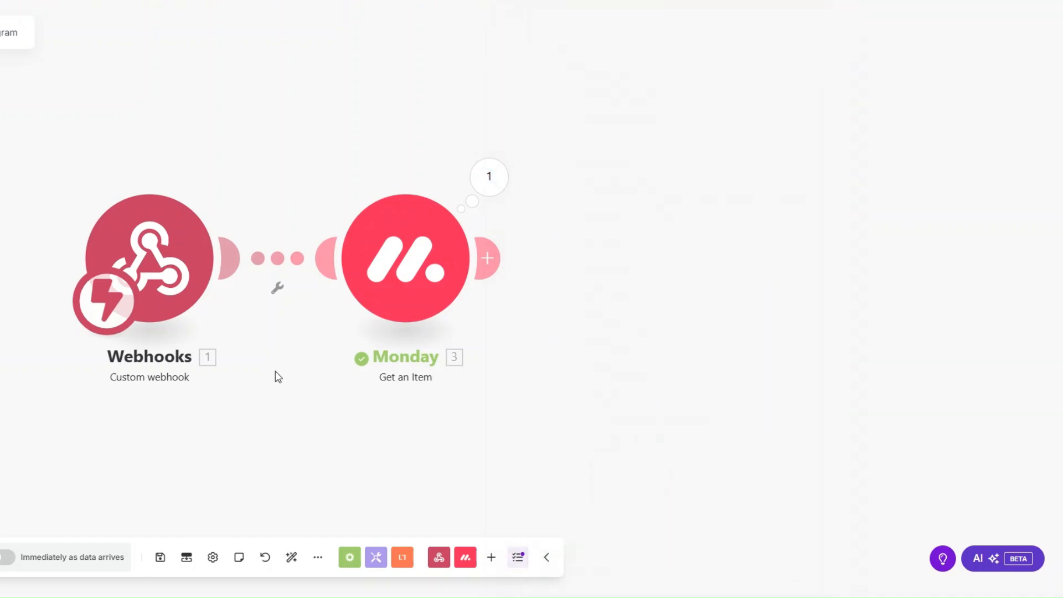
drag(644, 261, 513, 283)
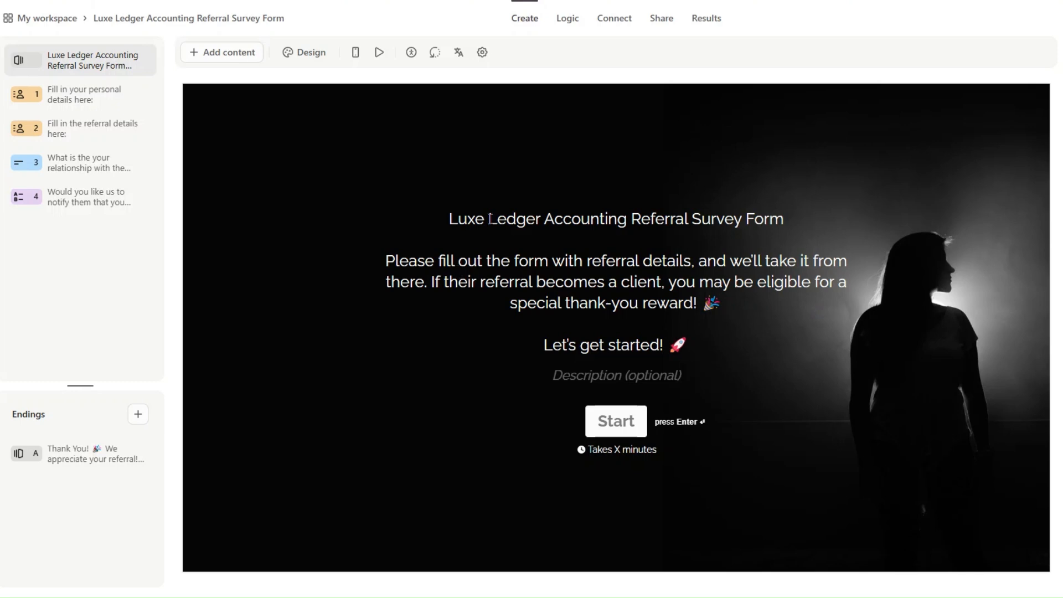
Review the four survey questions, publish the form, and select the form ID in its link.
click(91, 95)
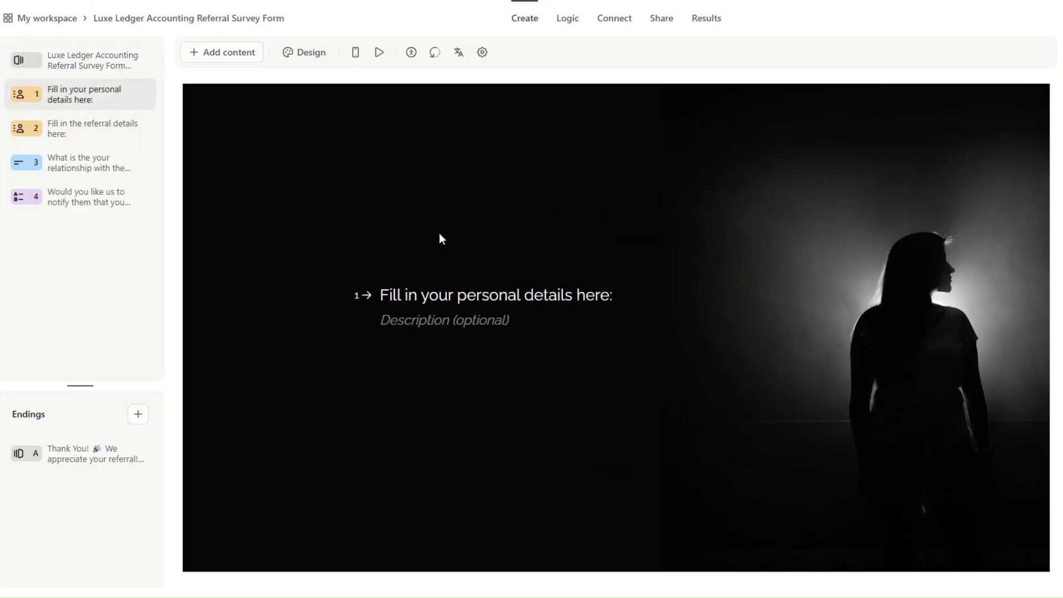
drag(381, 185, 637, 192)
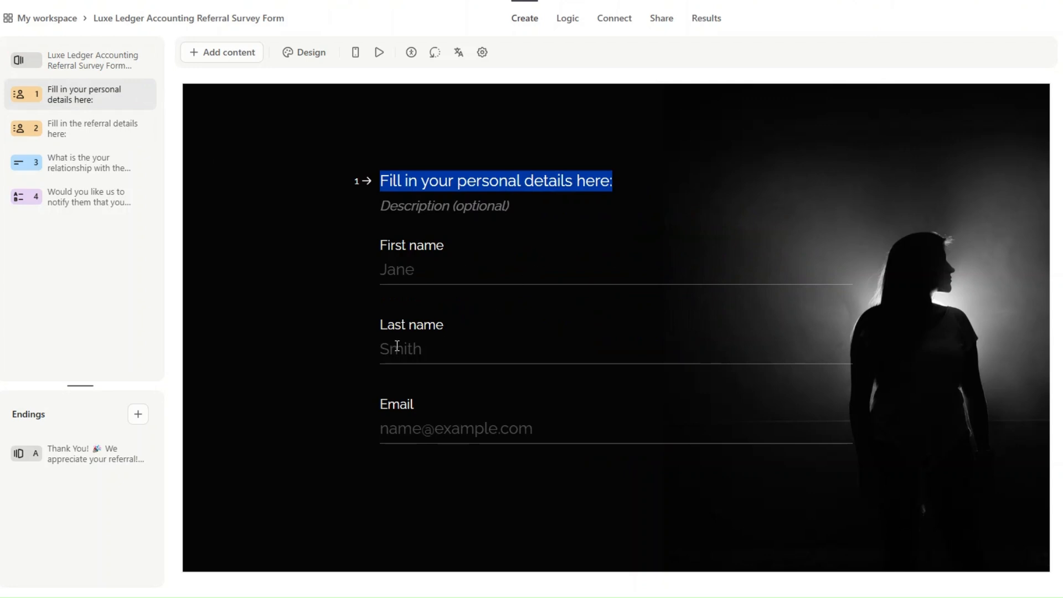
click(103, 127)
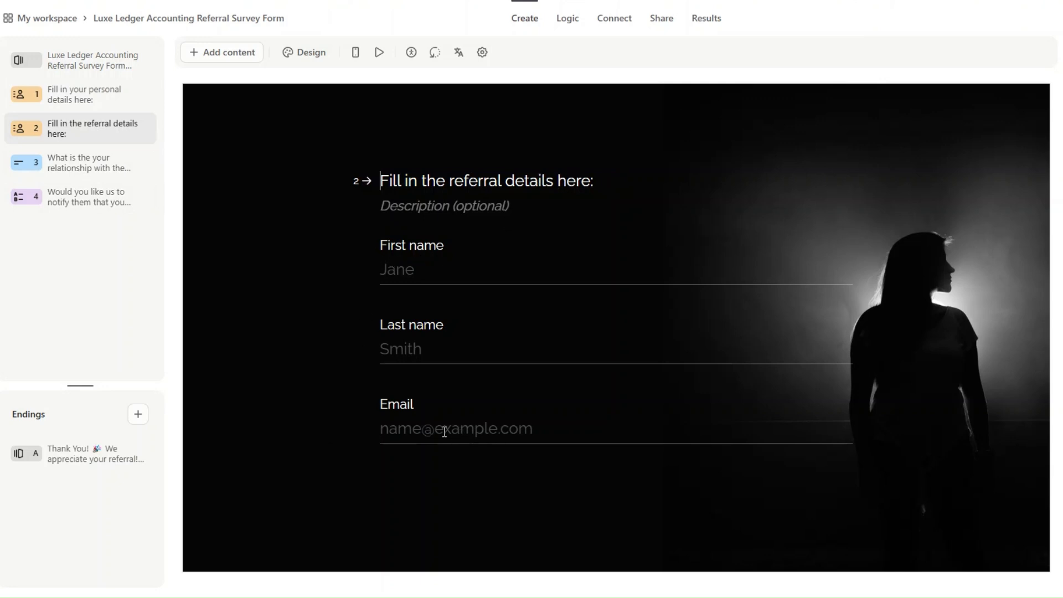
click(78, 166)
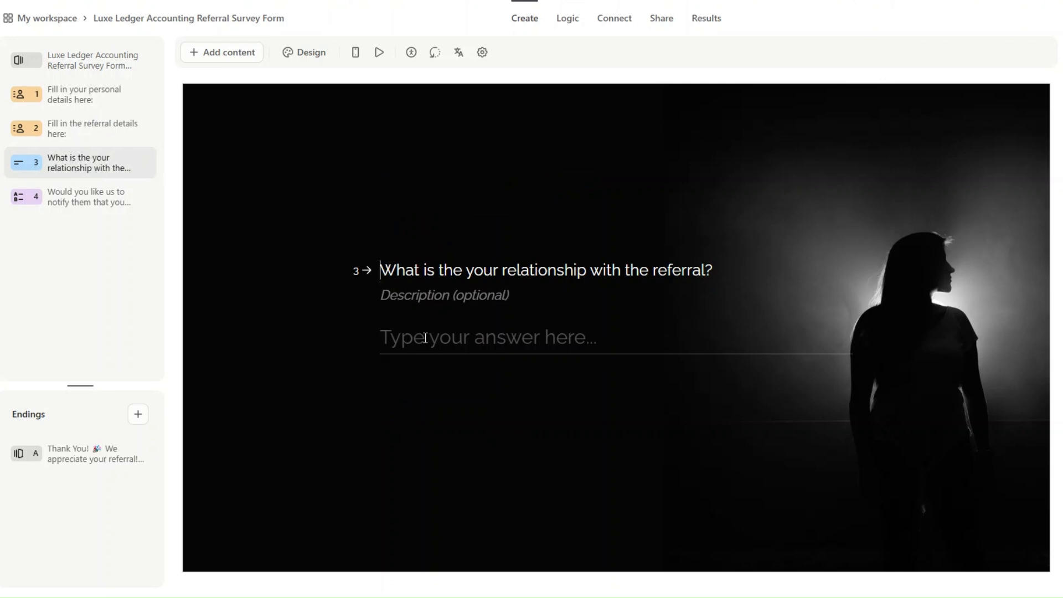
click(134, 198)
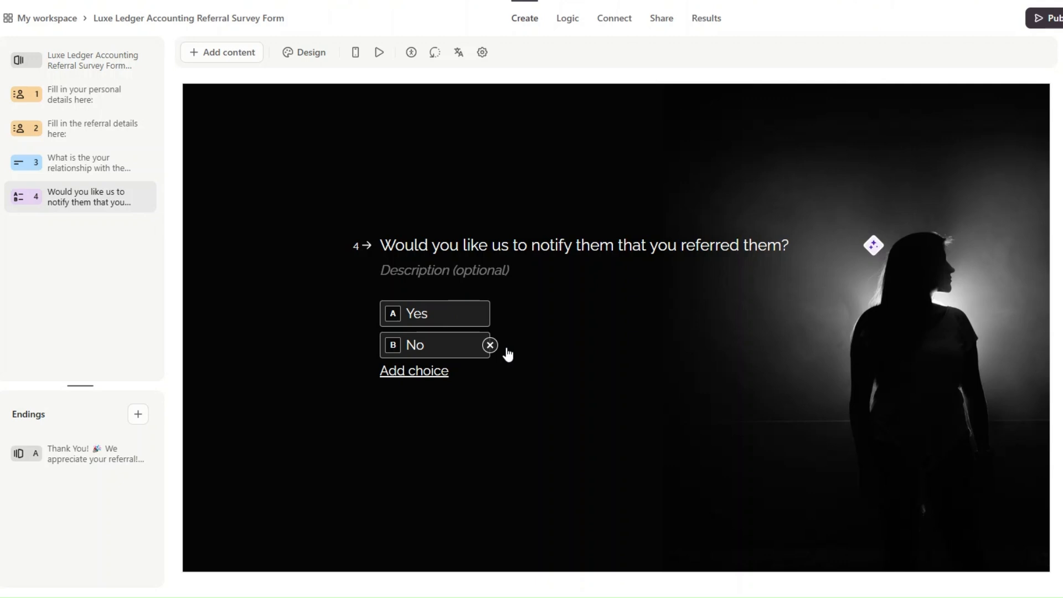
click(1044, 17)
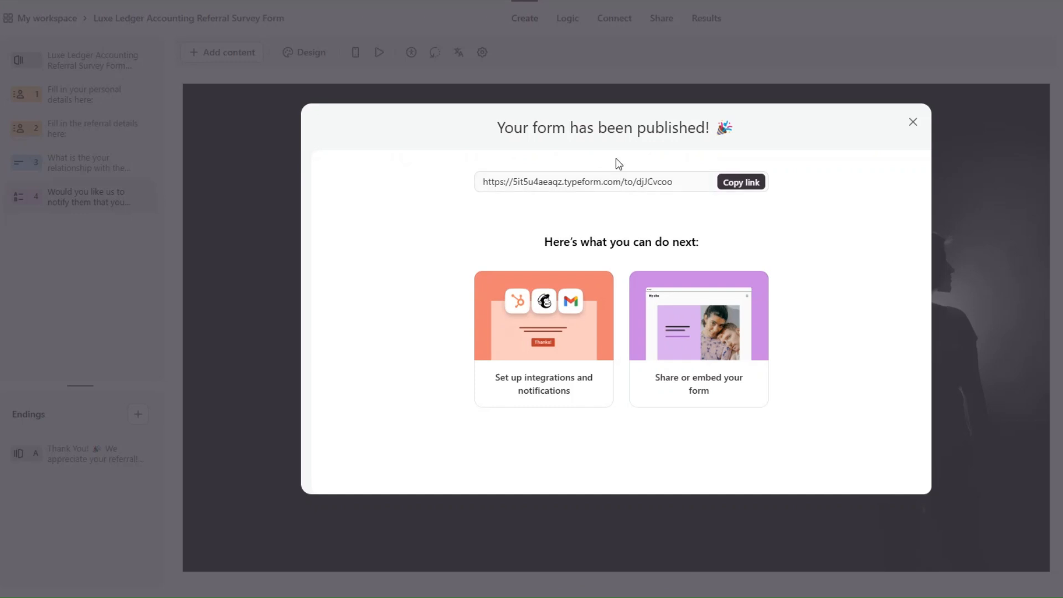
drag(637, 181, 682, 183)
key(ctrl+c)
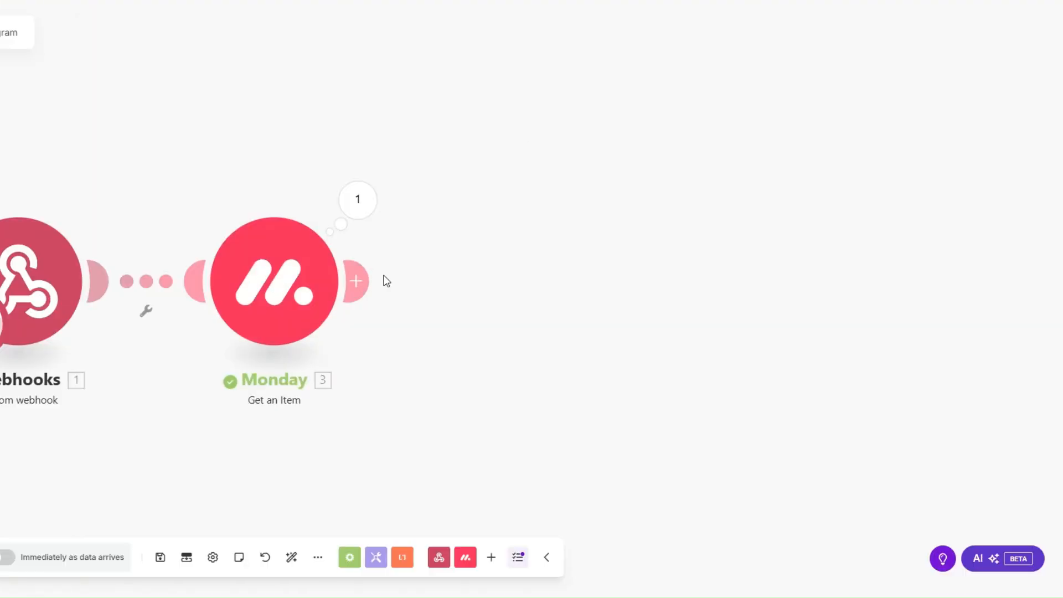
Add a Typeform Get a Form step after Monday using the pasted form ID djJCvcoo.
click(423, 280)
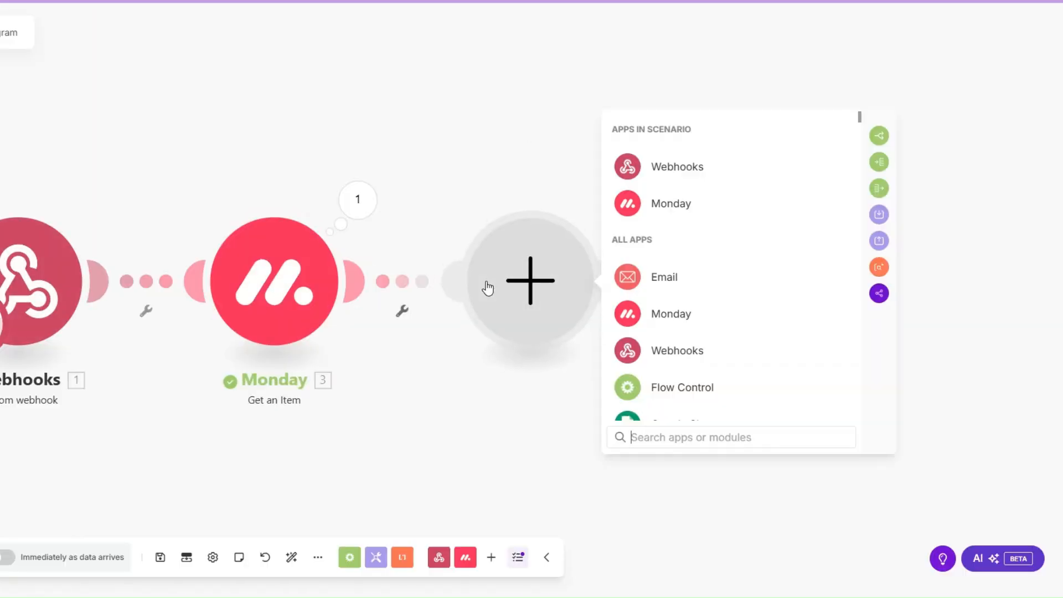
scroll(632, 276, down, 5)
scroll(664, 388, down, 4)
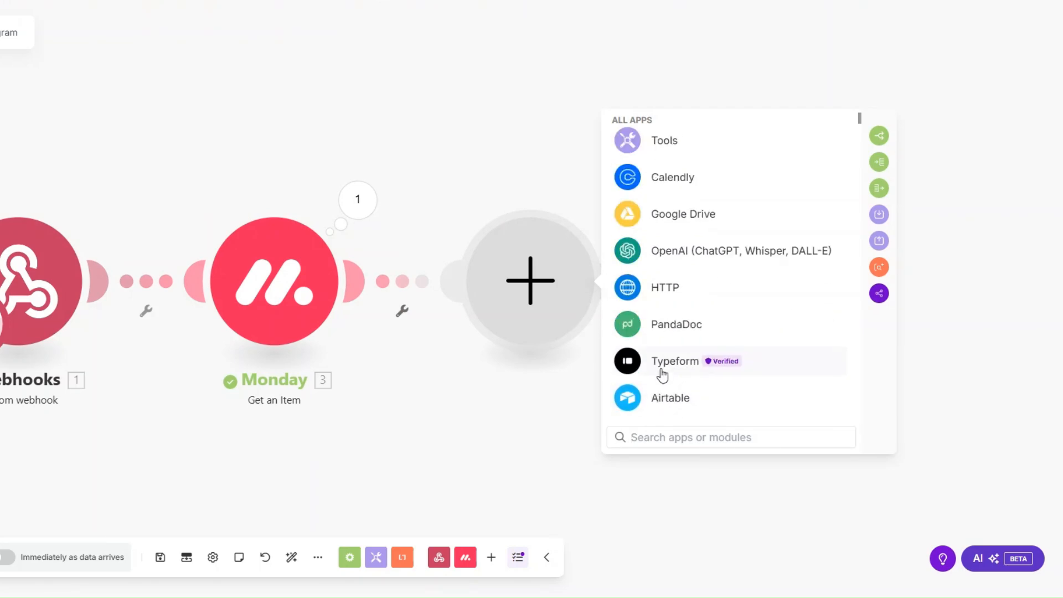
click(663, 363)
click(684, 368)
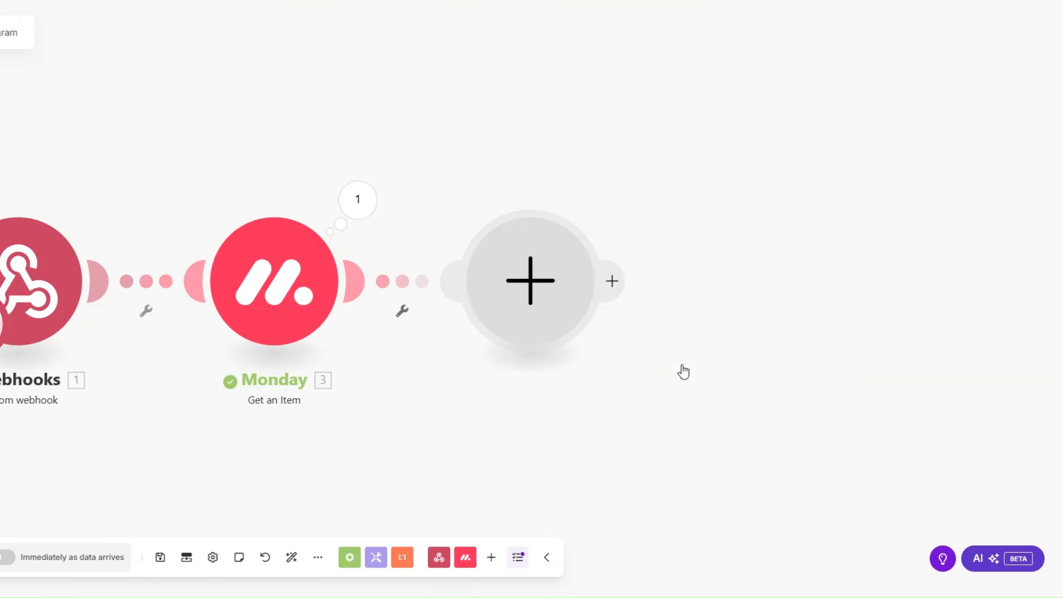
key(ctrl+v)
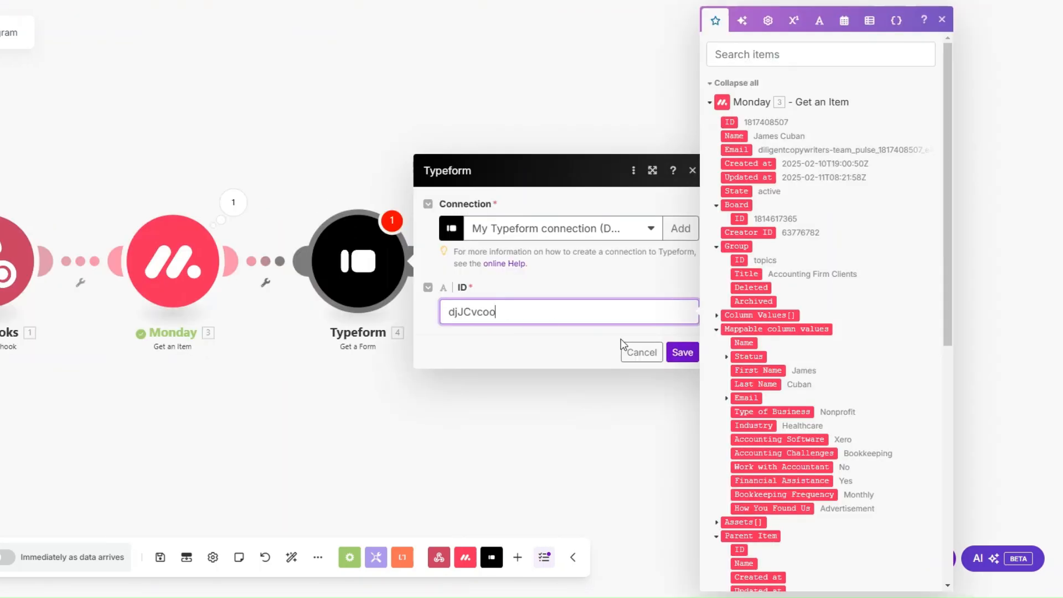
click(682, 353)
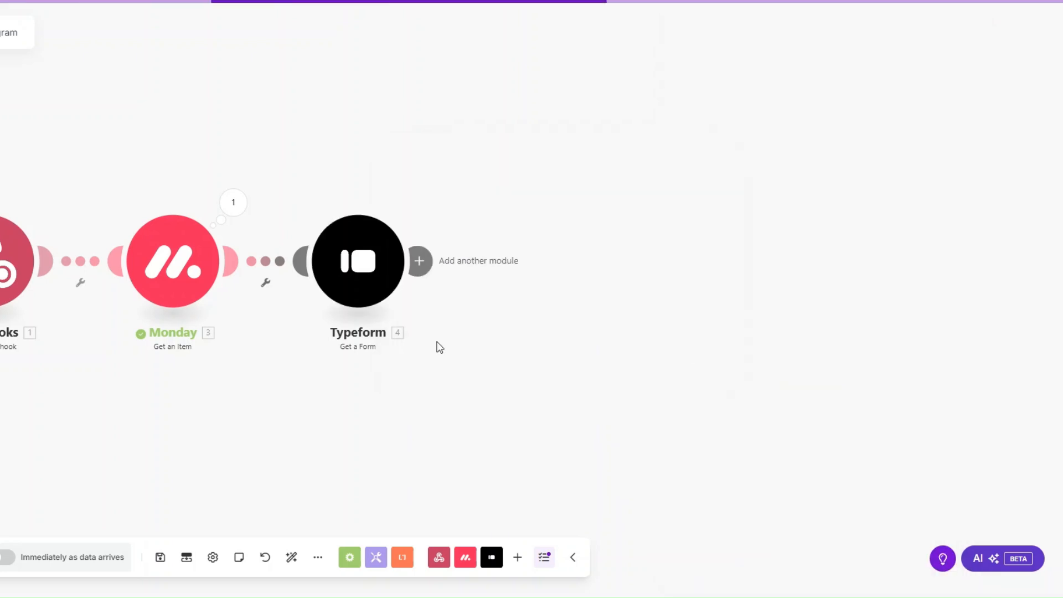
Test-run only the Typeform step and check the returned form title and display link.
right_click(357, 277)
click(401, 308)
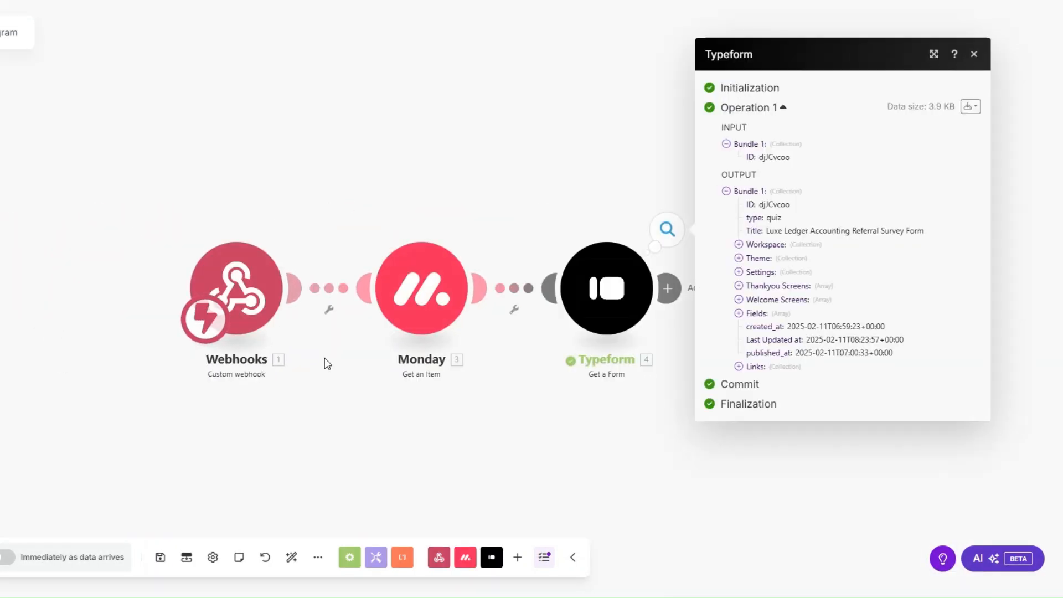
drag(581, 217, 749, 216)
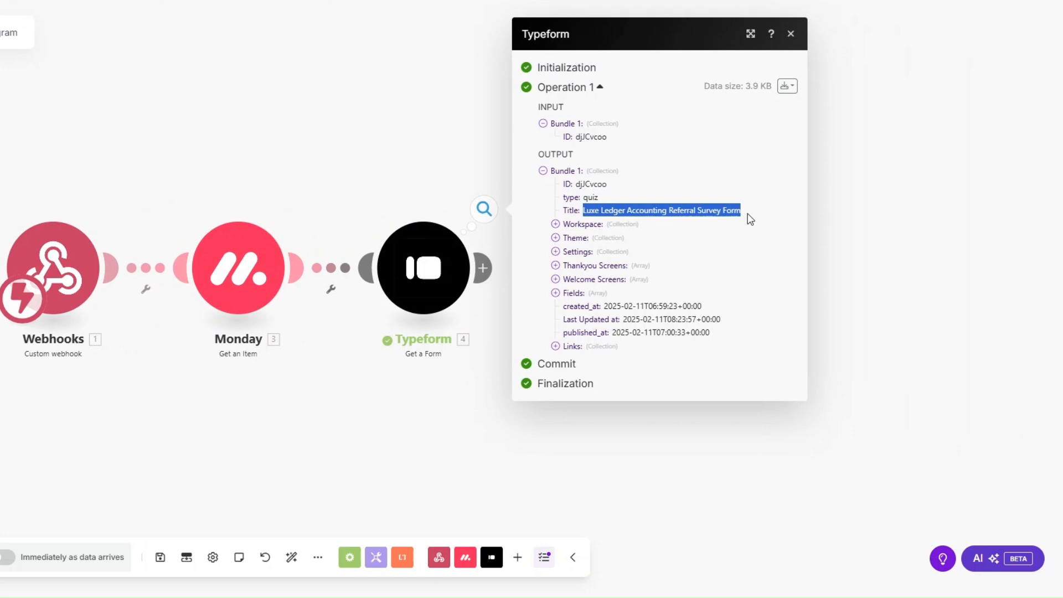
click(665, 209)
click(556, 346)
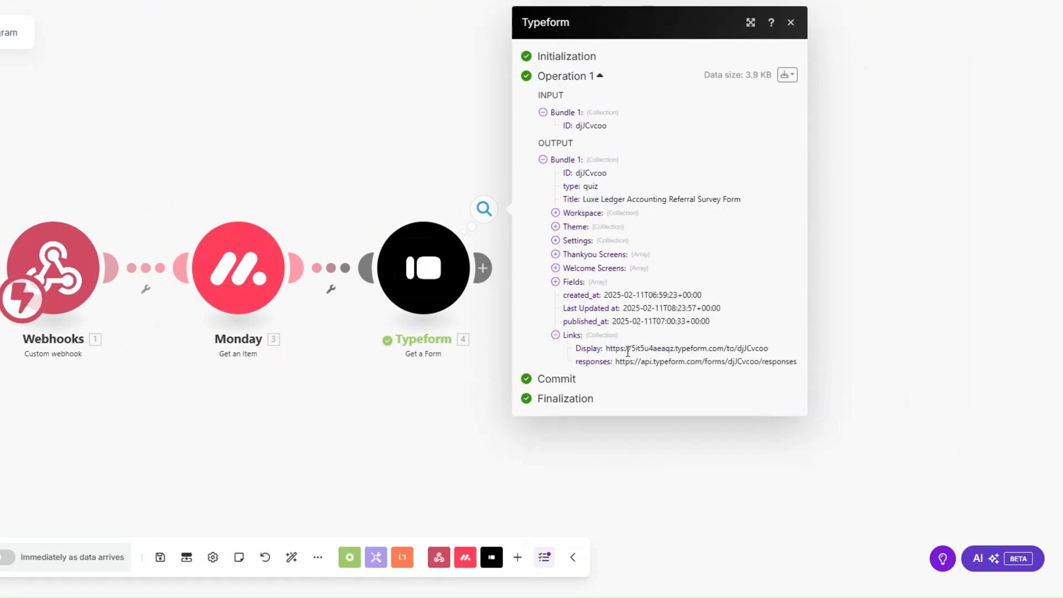
drag(607, 348, 786, 352)
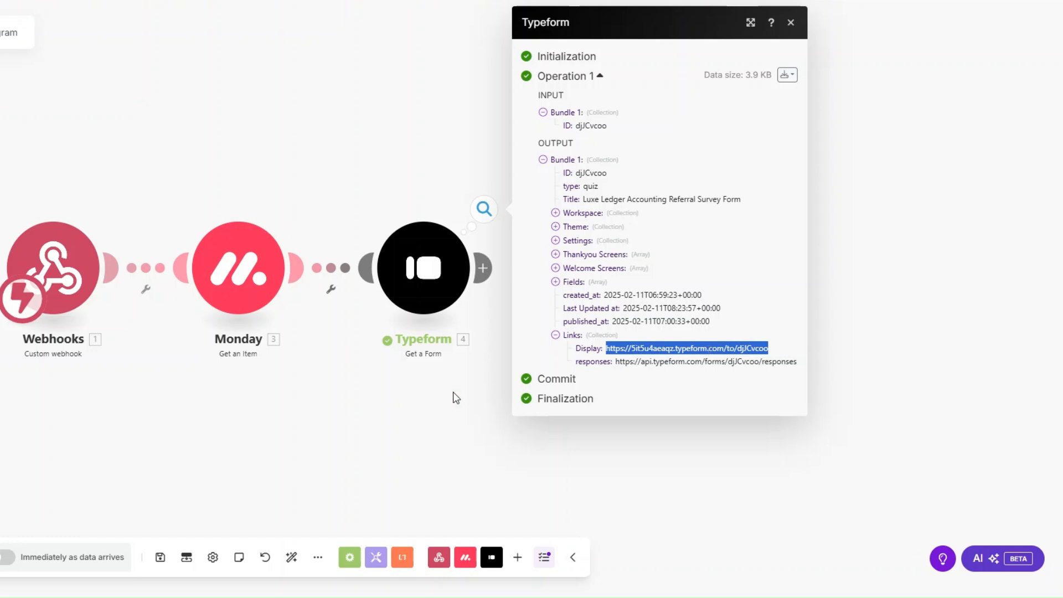
Rename the Typeform step to 'Referral Survey Form'.
right_click(435, 261)
click(473, 340)
text(Referral Survey Form)
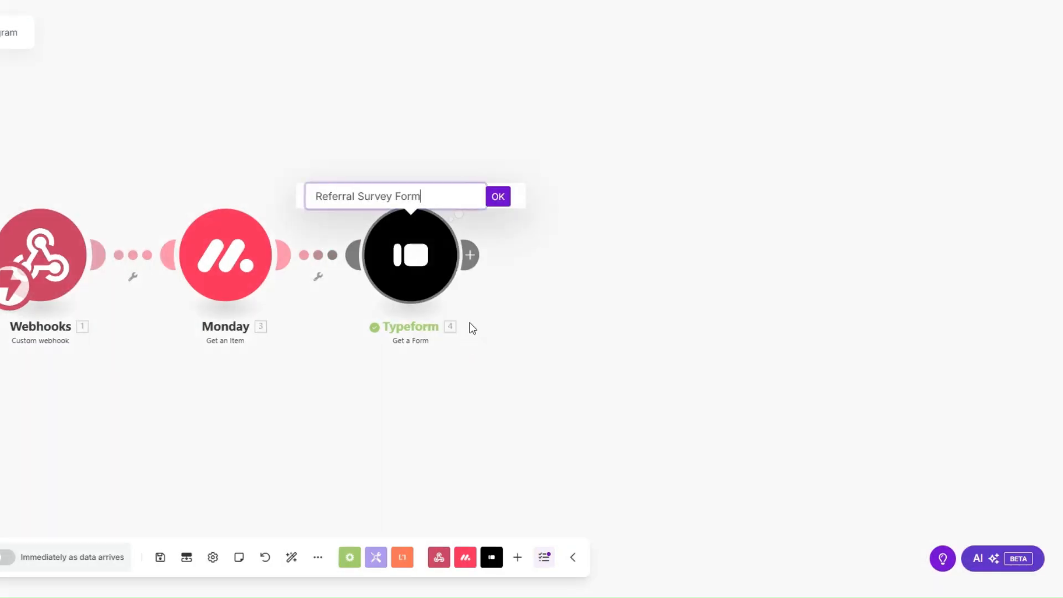
click(498, 196)
Map the client's Email from the Monday data as the email recipient.
drag(322, 363, 314, 374)
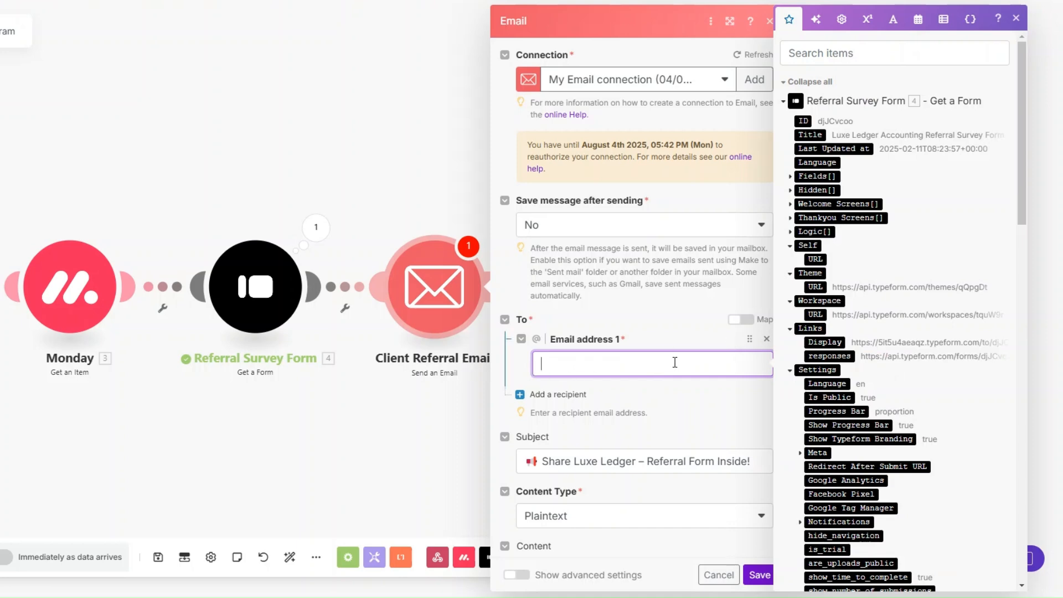
drag(1022, 171, 997, 471)
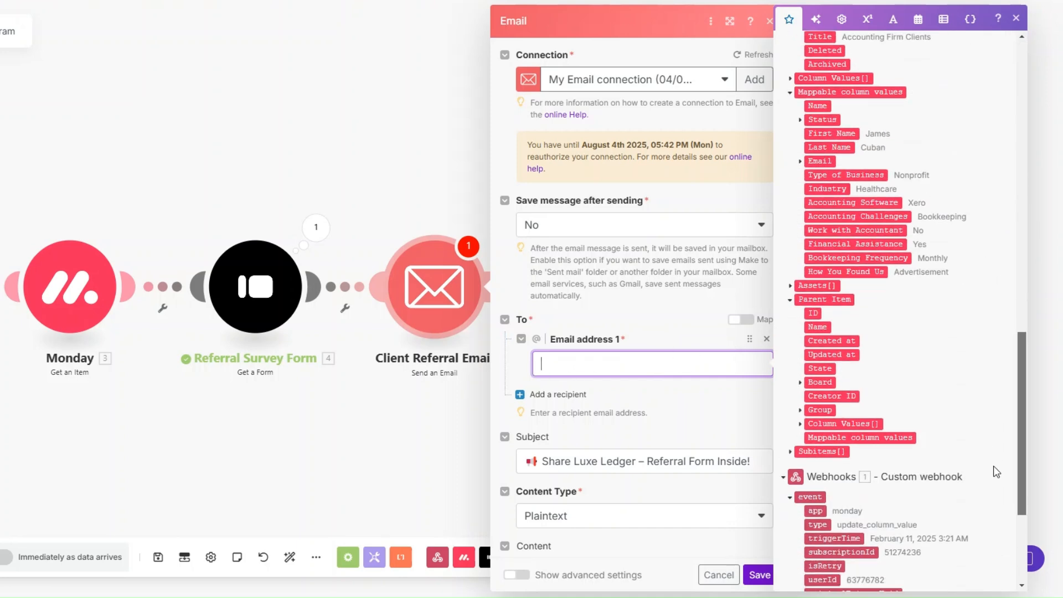
scroll(911, 426, up, 1)
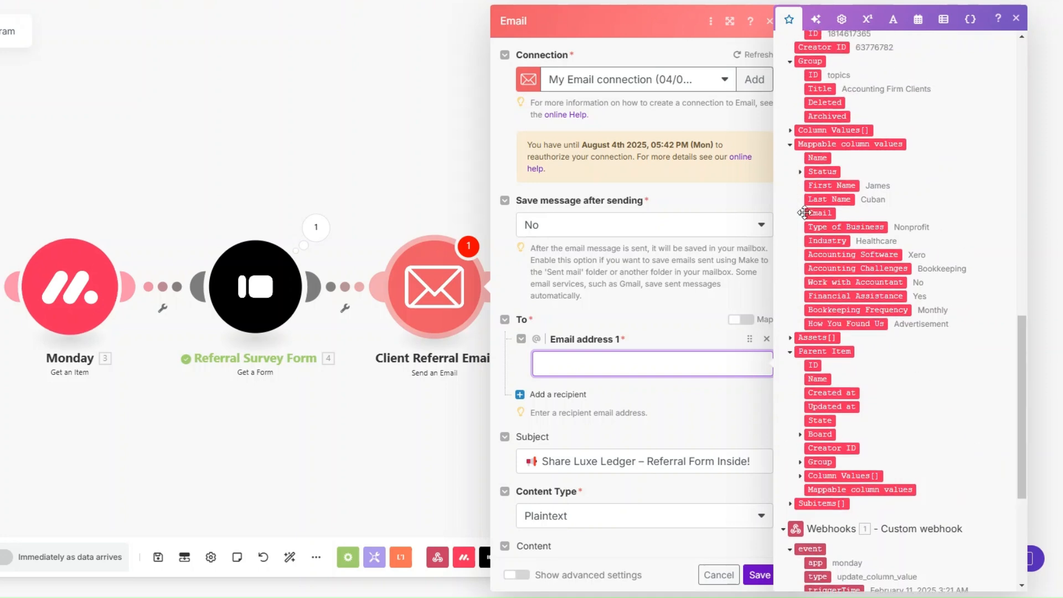
click(801, 213)
click(829, 227)
scroll(654, 260, down, 3)
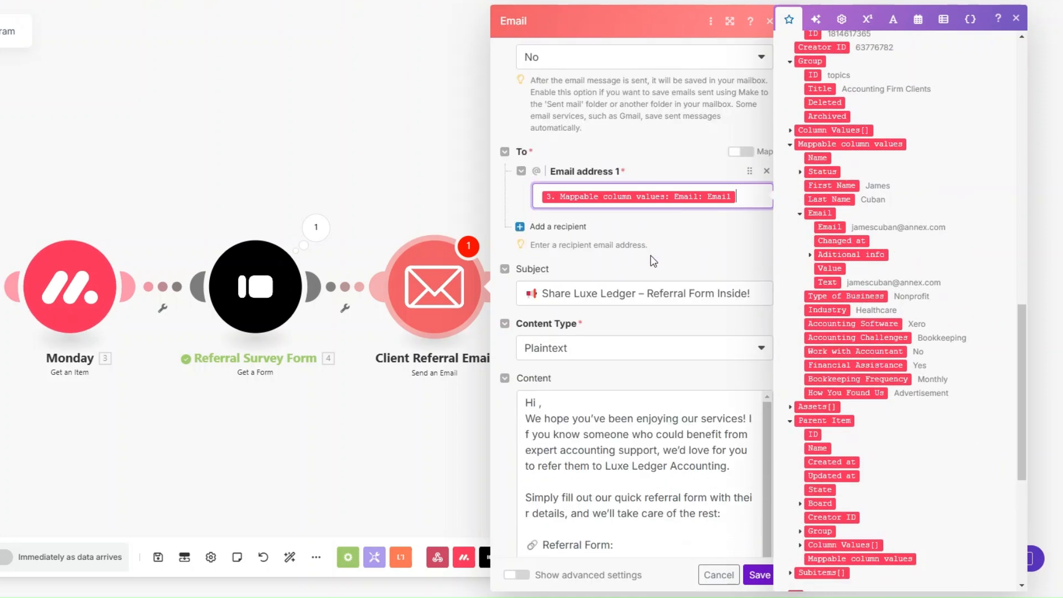
scroll(653, 260, down, 2)
click(762, 202)
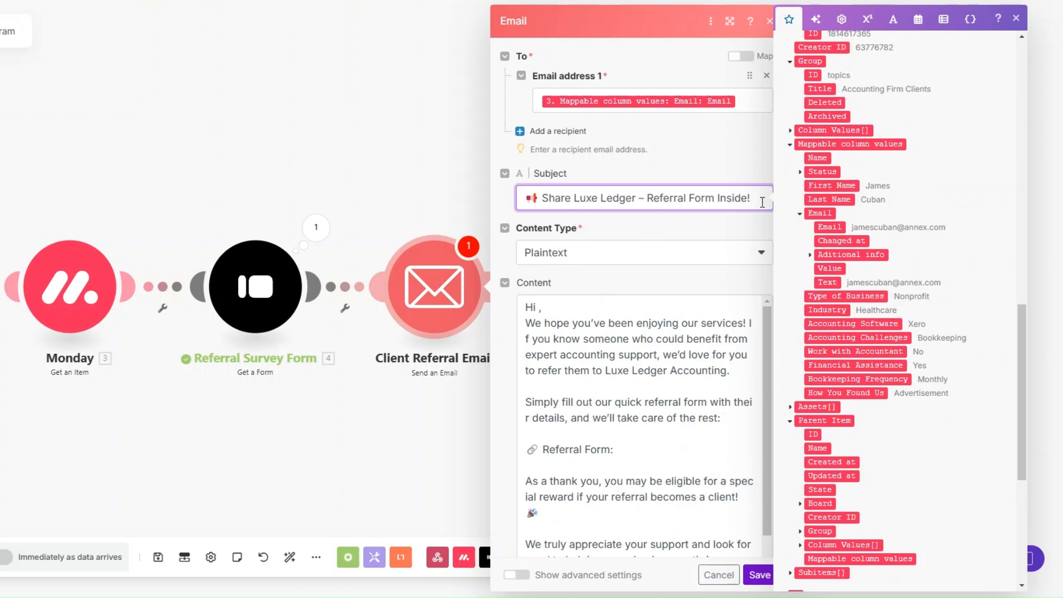
Insert First Name after 'Hi' and the form's Display link after 'Referral Form:', then save.
scroll(715, 189, down, 2)
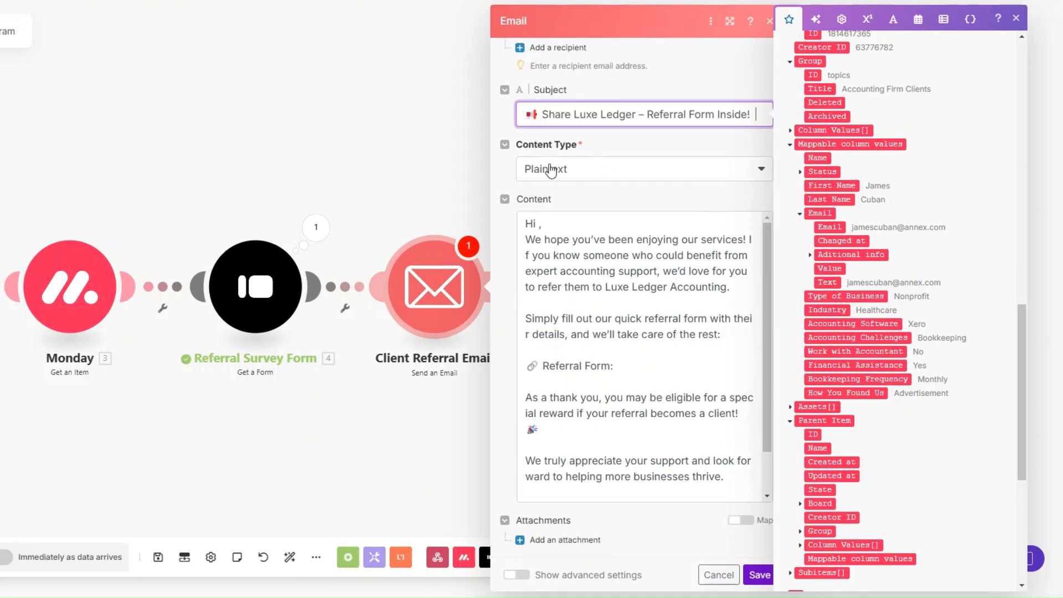
click(539, 223)
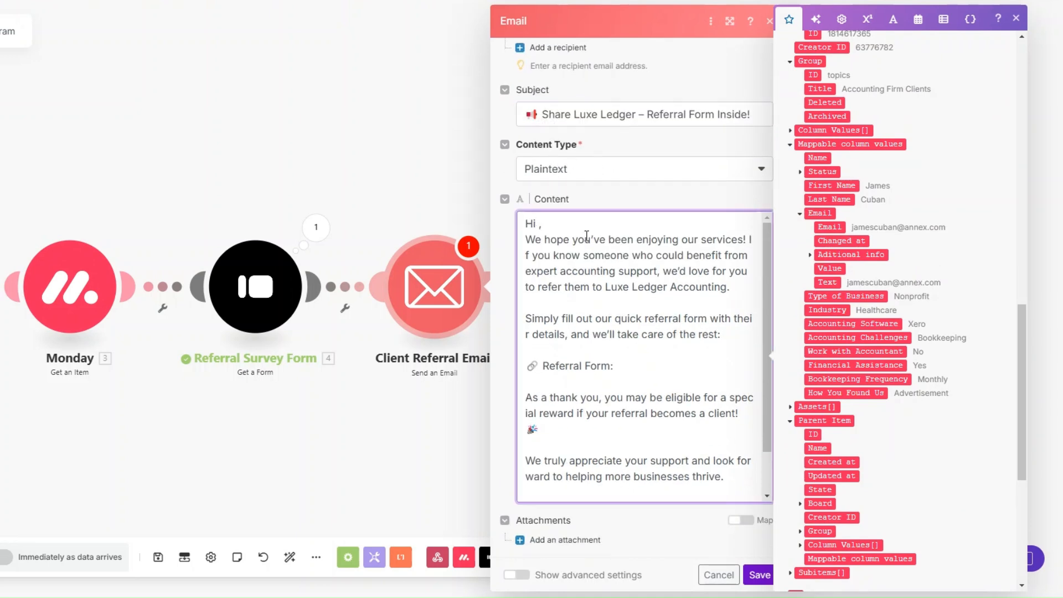
click(832, 185)
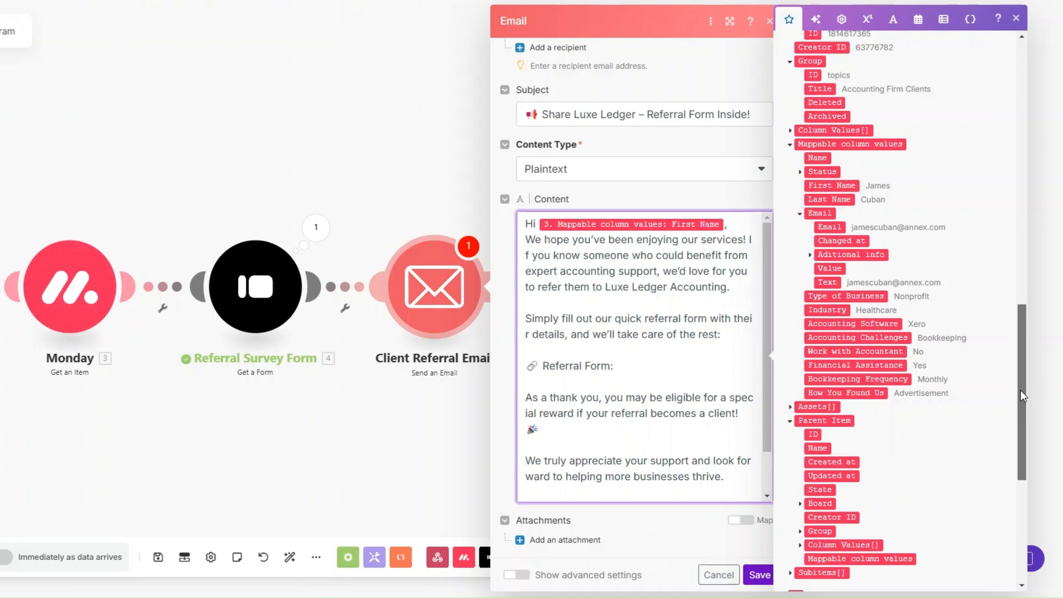
drag(1021, 390, 1021, 149)
click(820, 271)
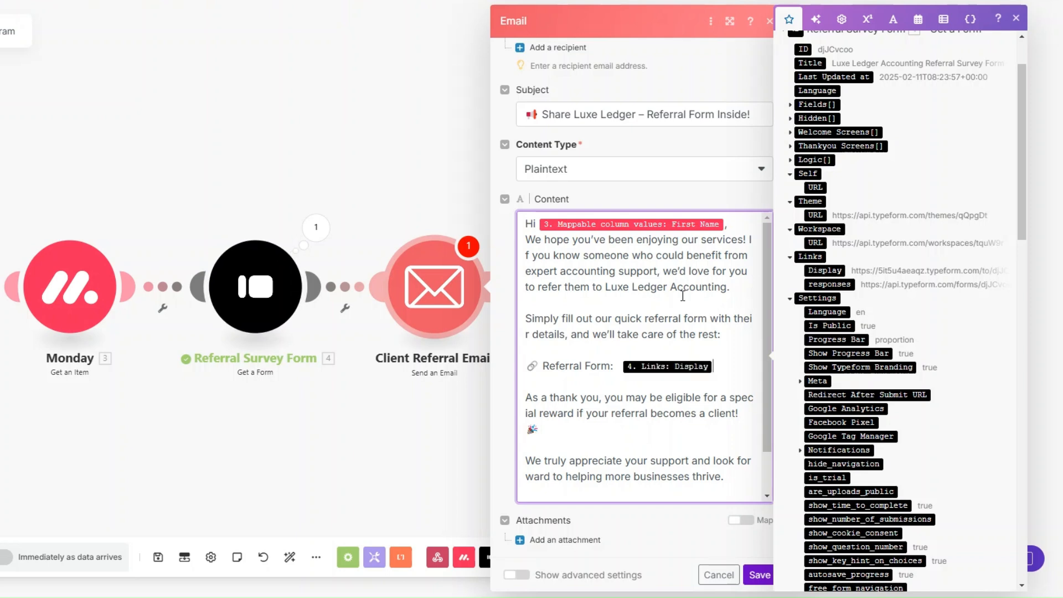
scroll(683, 295, down, 1)
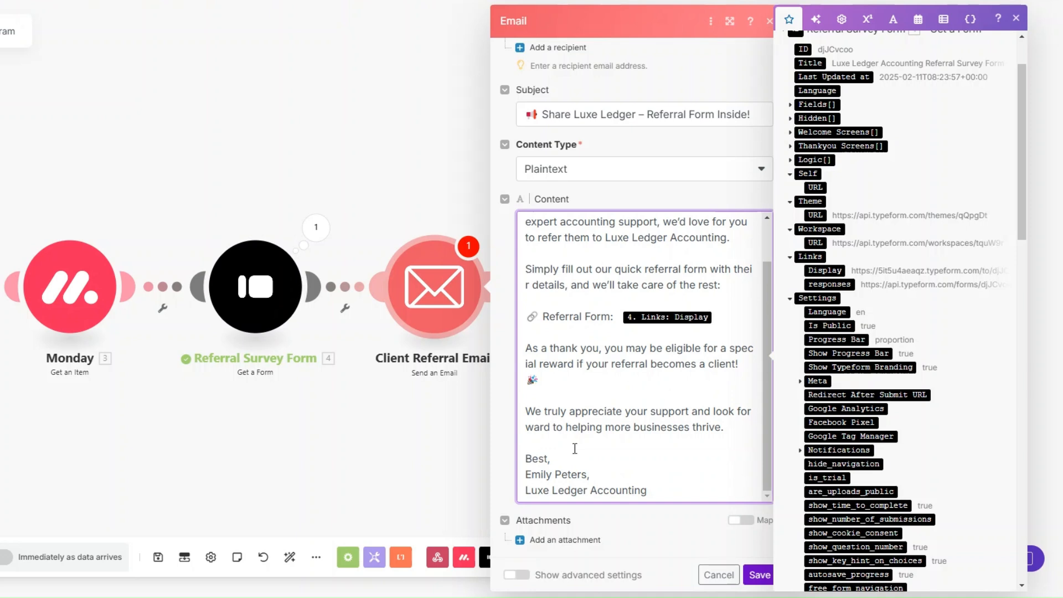
click(760, 576)
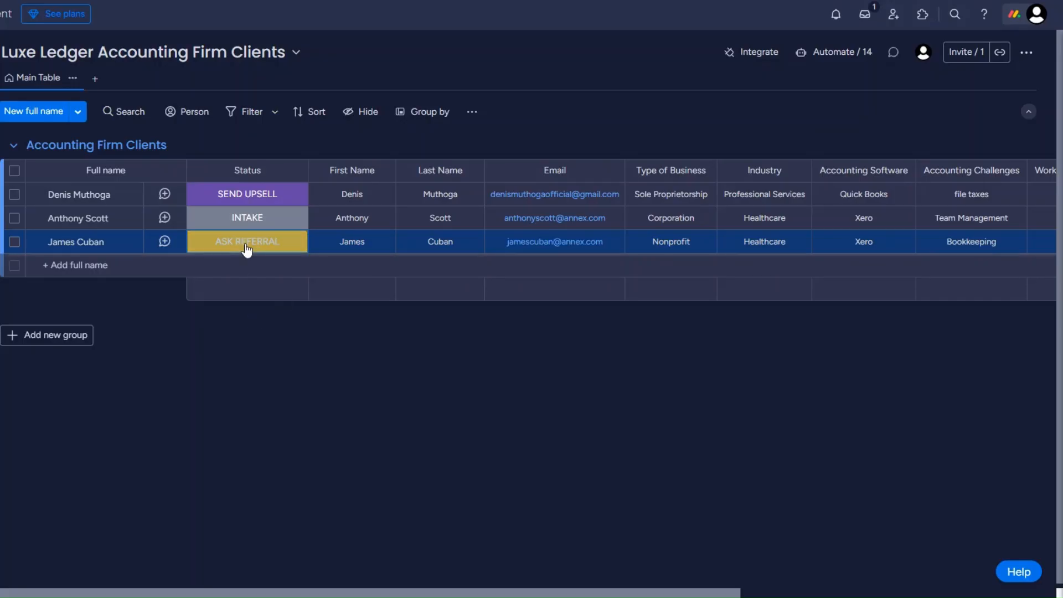
Set the top client row's Status cell to ASK REFERRAL on the clients board.
click(247, 194)
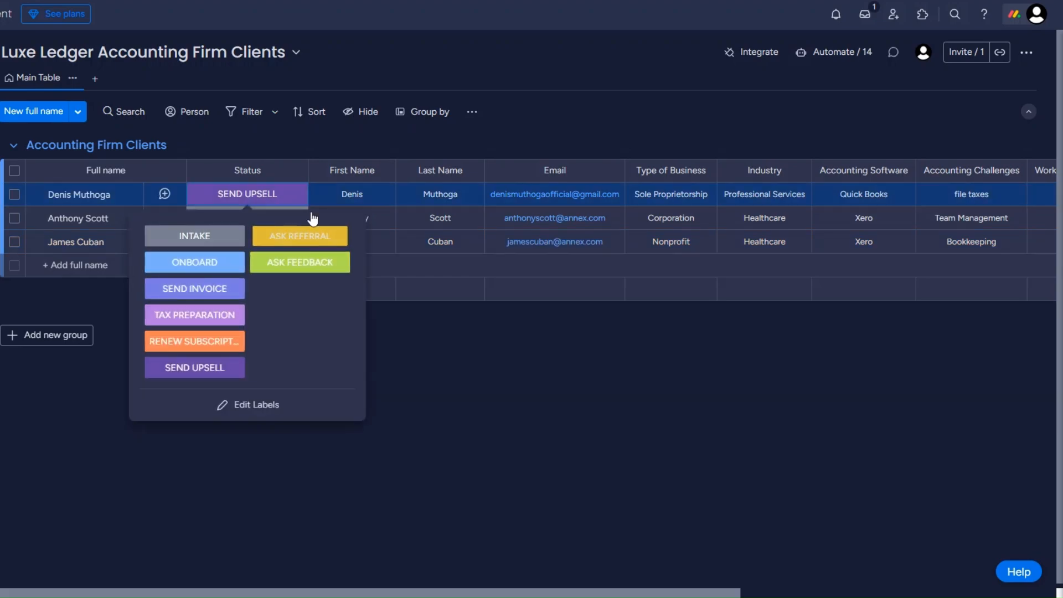
click(301, 235)
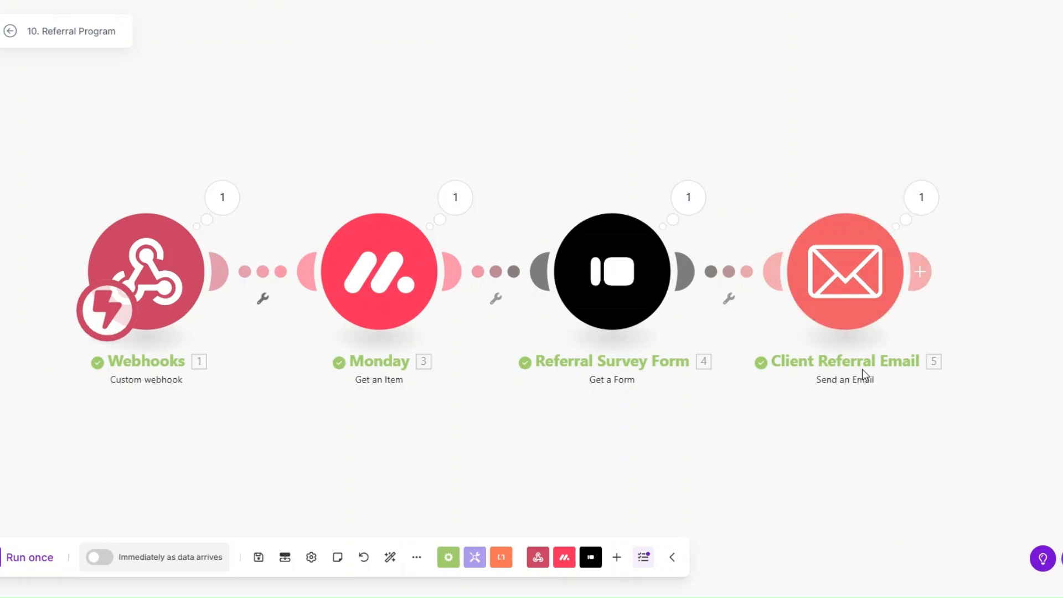
click(921, 217)
triple_click(691, 231)
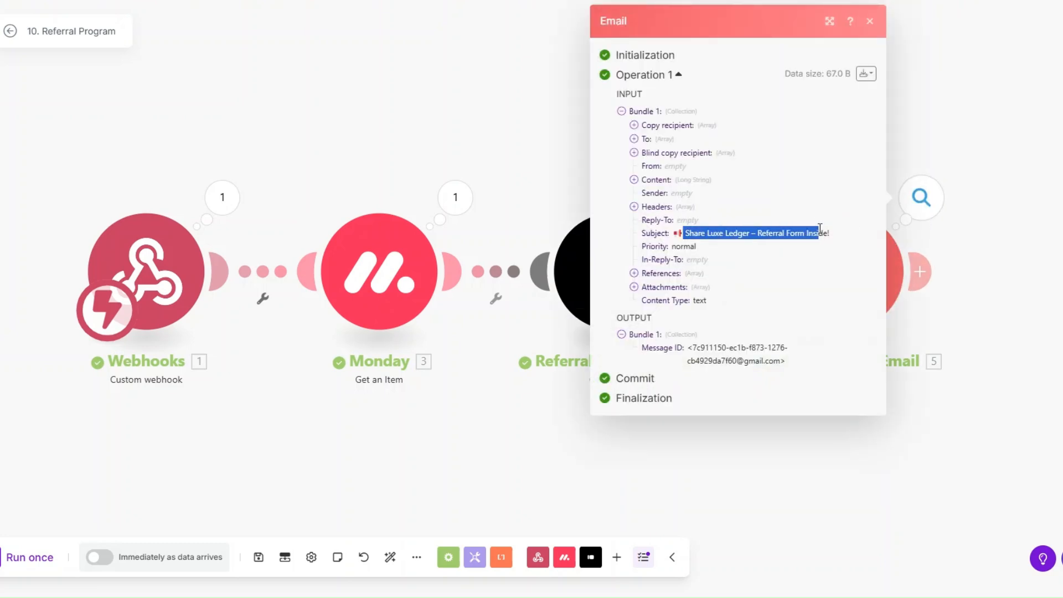
click(634, 179)
drag(646, 194, 648, 456)
click(461, 463)
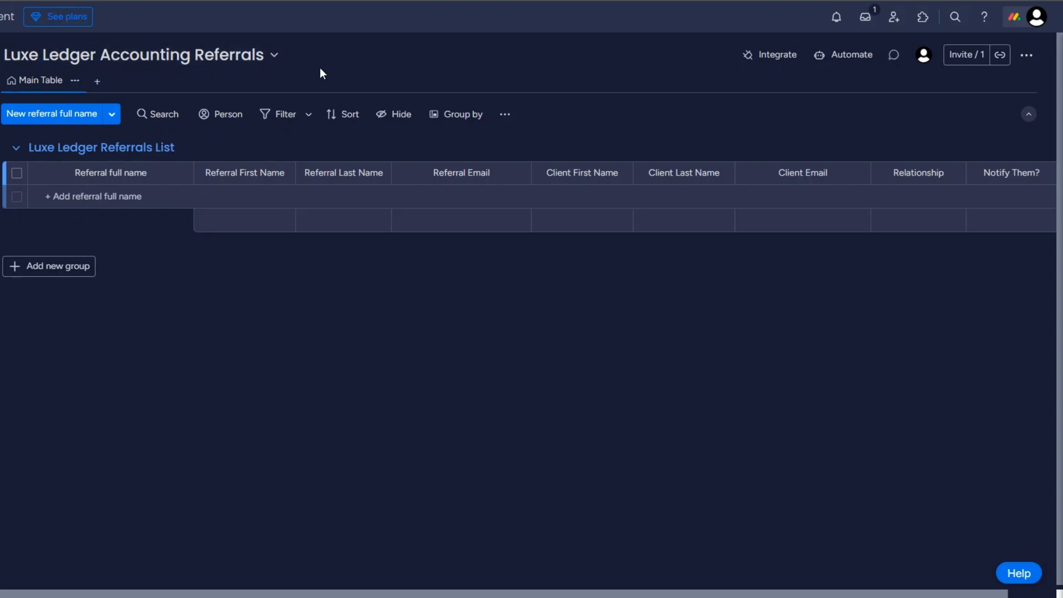
Rename the Luxe Ledger Referrals List group on the Referrals board.
click(132, 146)
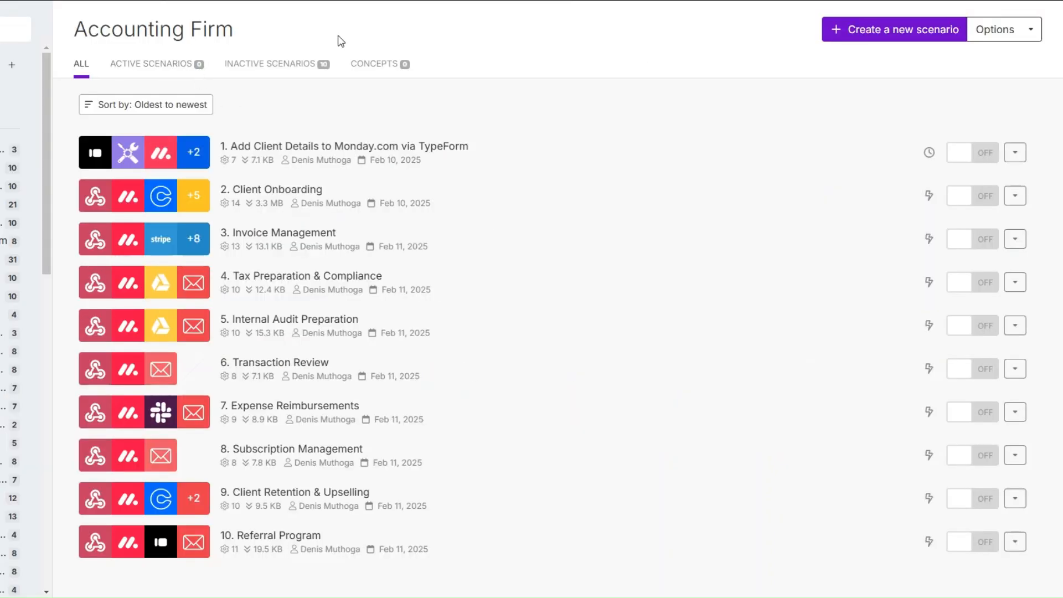
Create a new scenario named '11. Add Referral to Monday.com via TypeForm'.
click(880, 29)
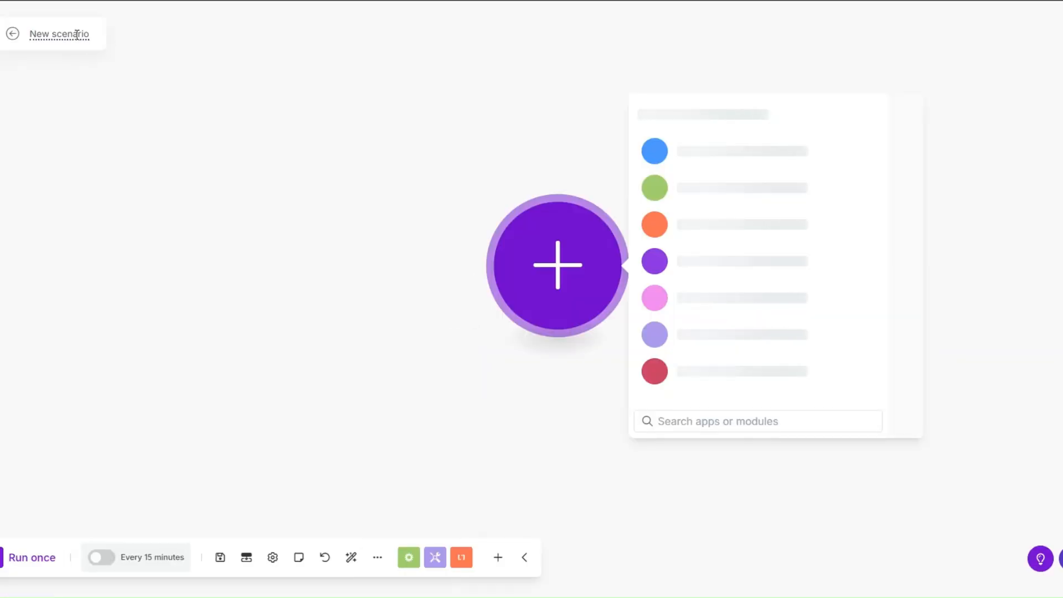
click(76, 34)
text(11. Add Referral to Monday.com via TypeForm)
key(Return)
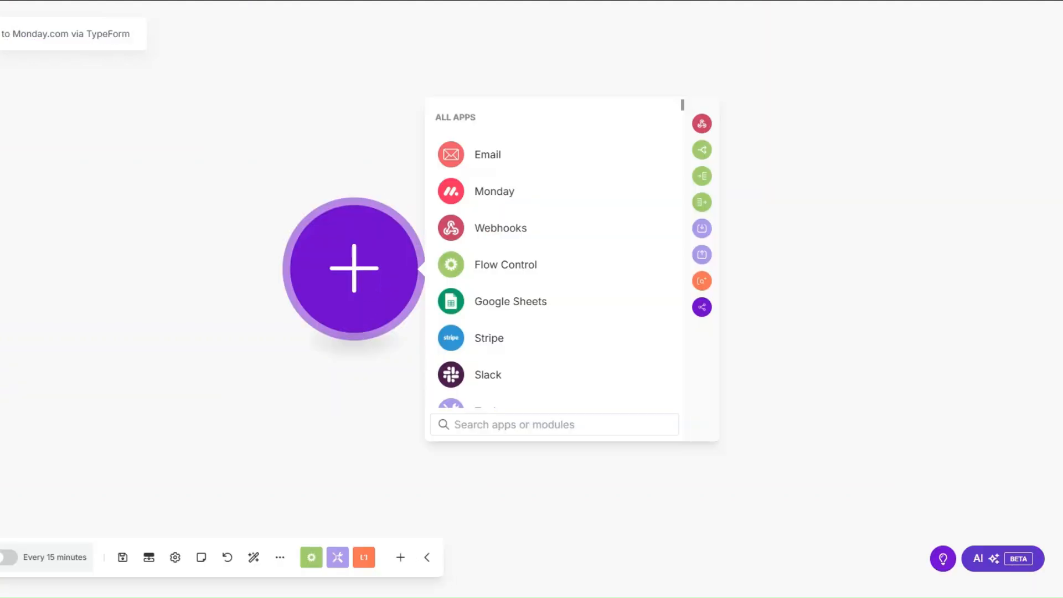
Add a Typeform Watch Responses trigger on the Referral Survey Form, processing responses from now on.
scroll(605, 286, down, 3)
scroll(508, 284, down, 2)
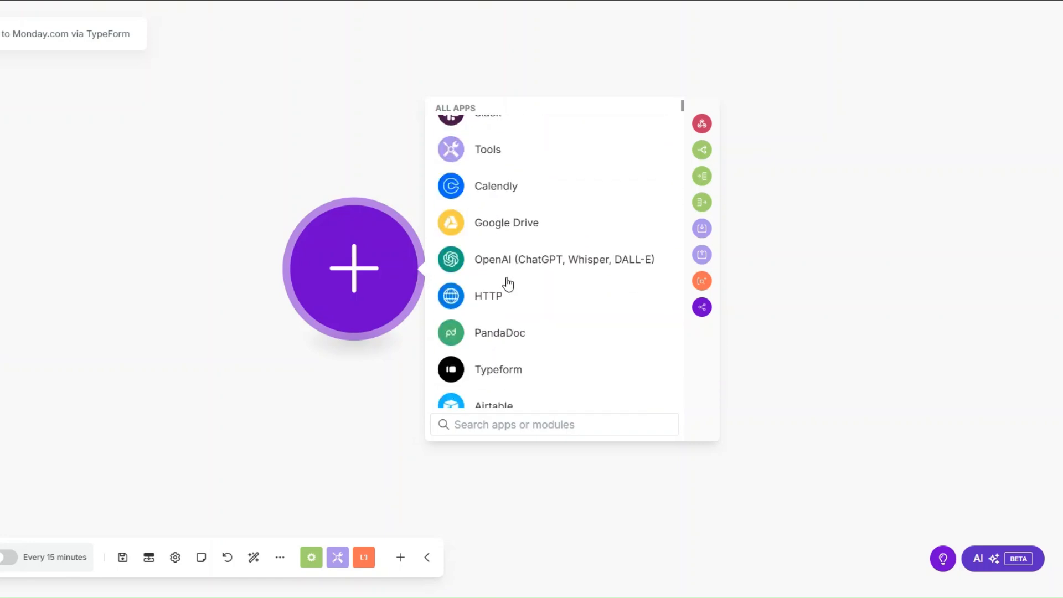
click(505, 376)
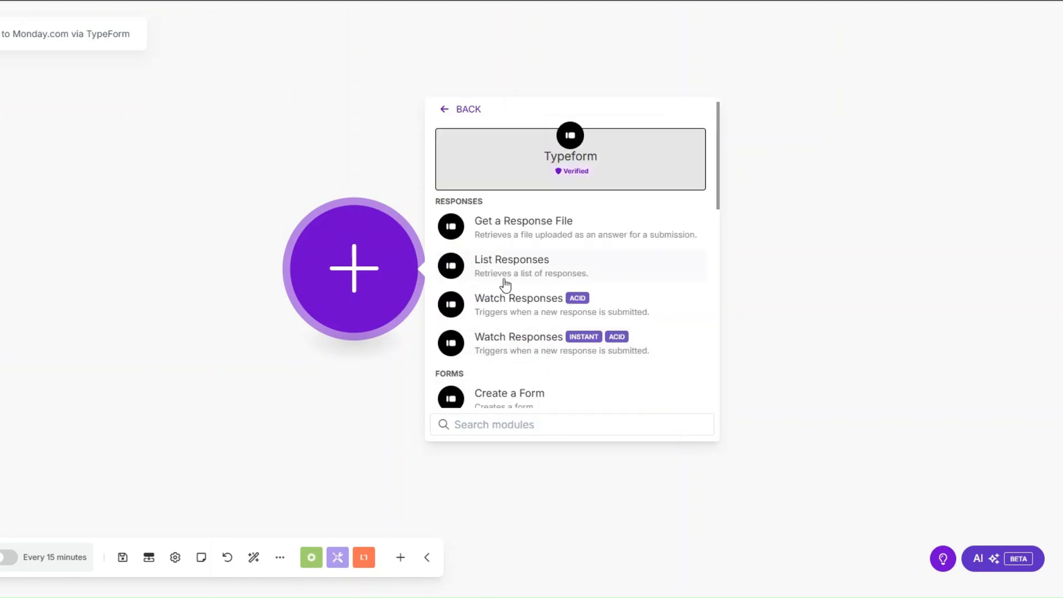
click(518, 295)
click(226, 271)
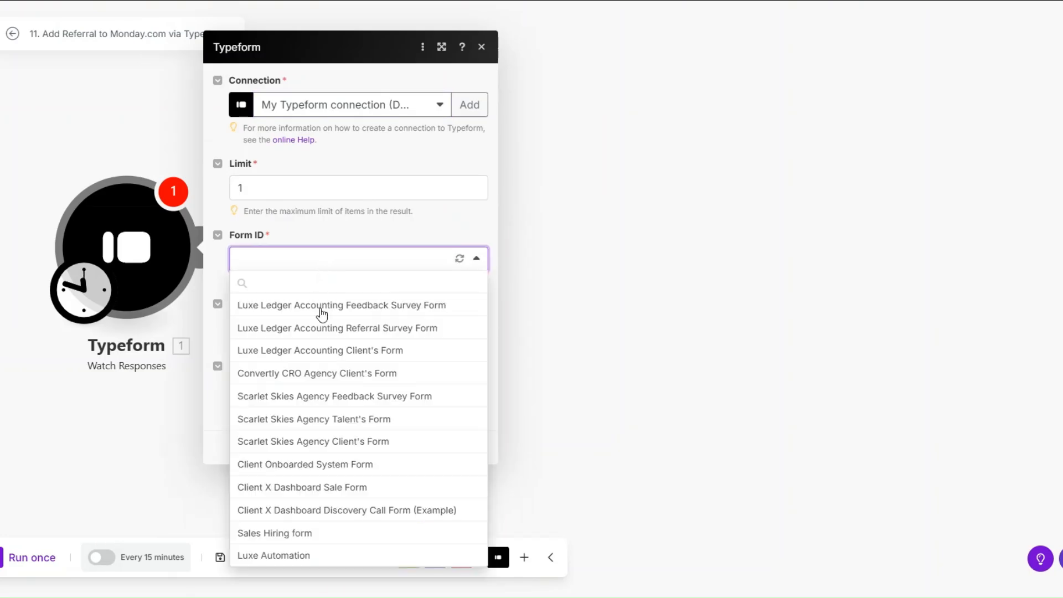
click(320, 326)
click(471, 496)
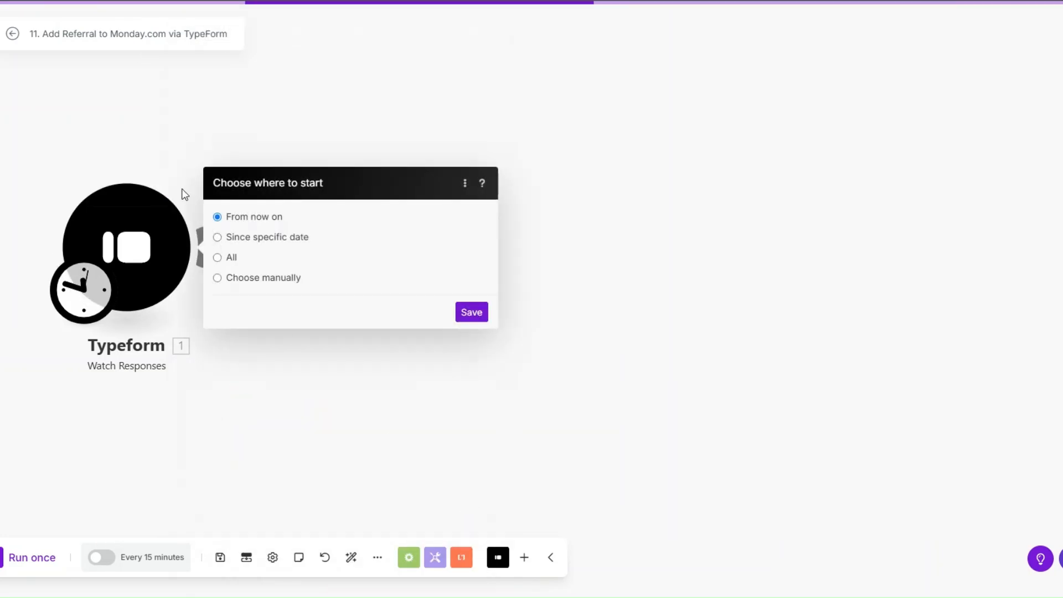
click(472, 312)
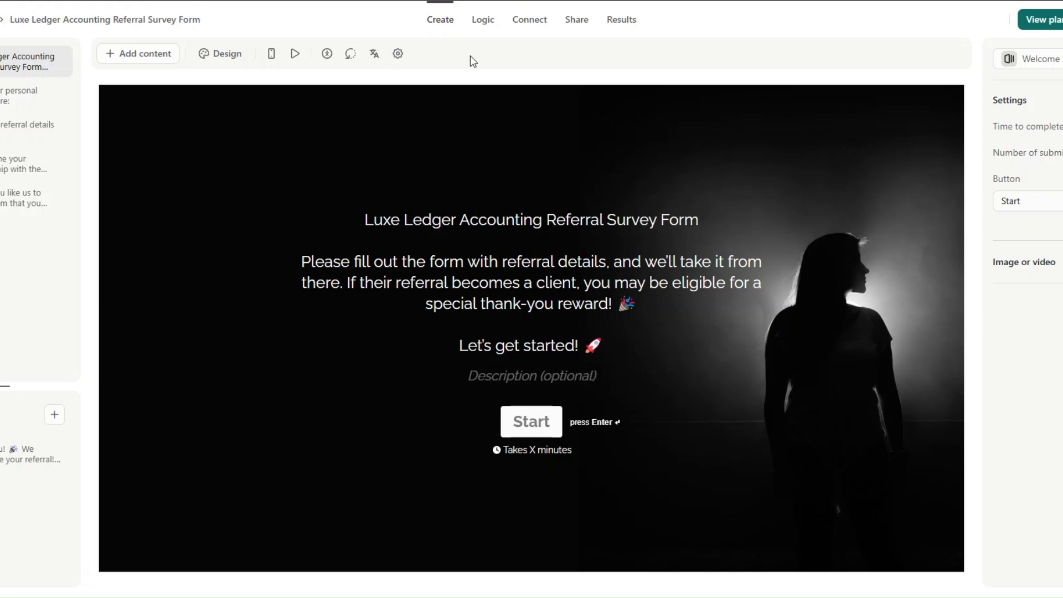
Copy the referral form's public share link.
click(529, 20)
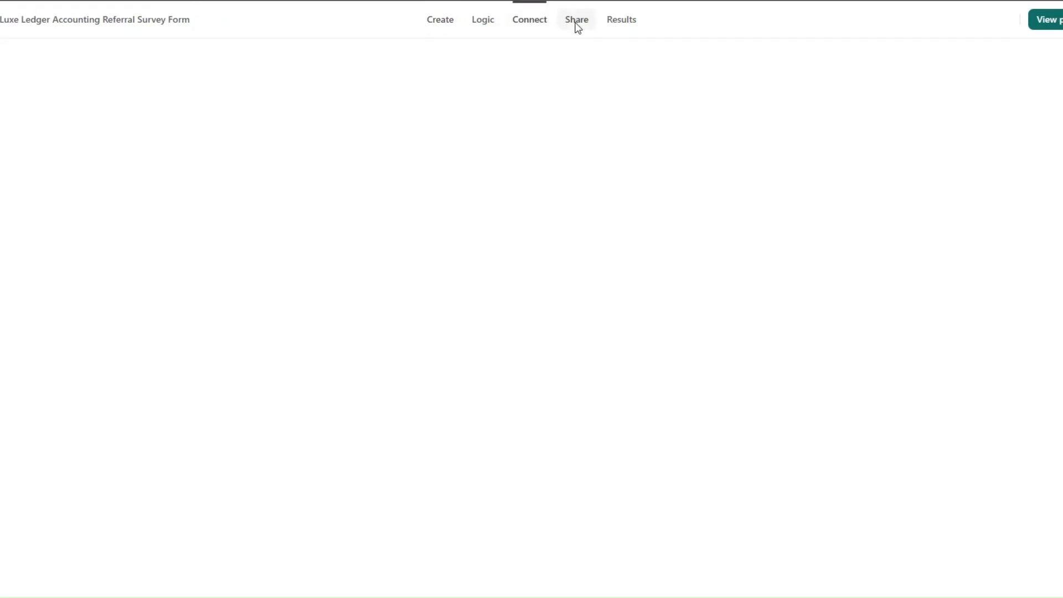
click(576, 27)
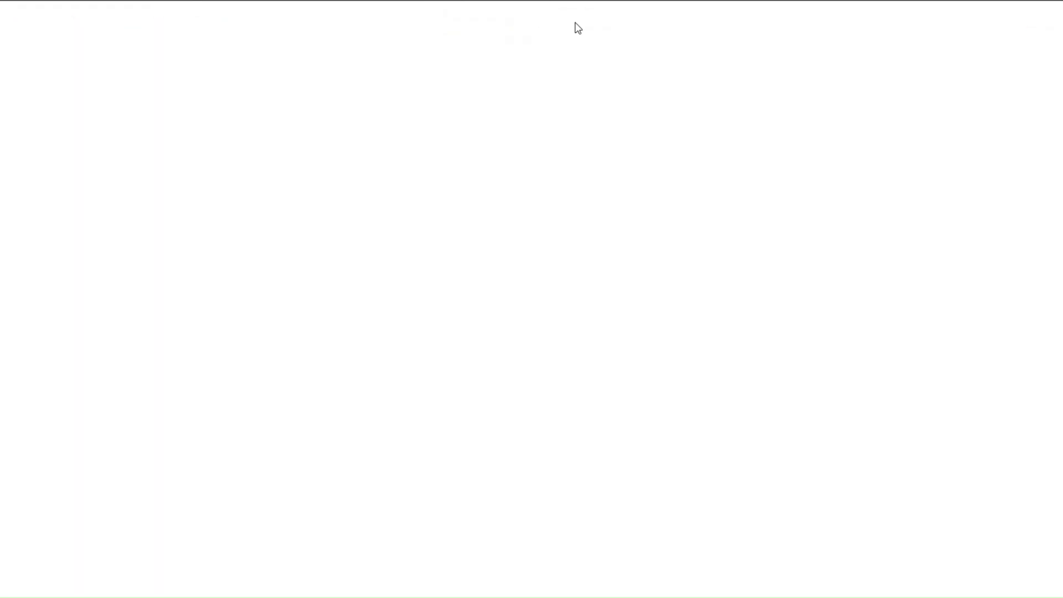
click(137, 61)
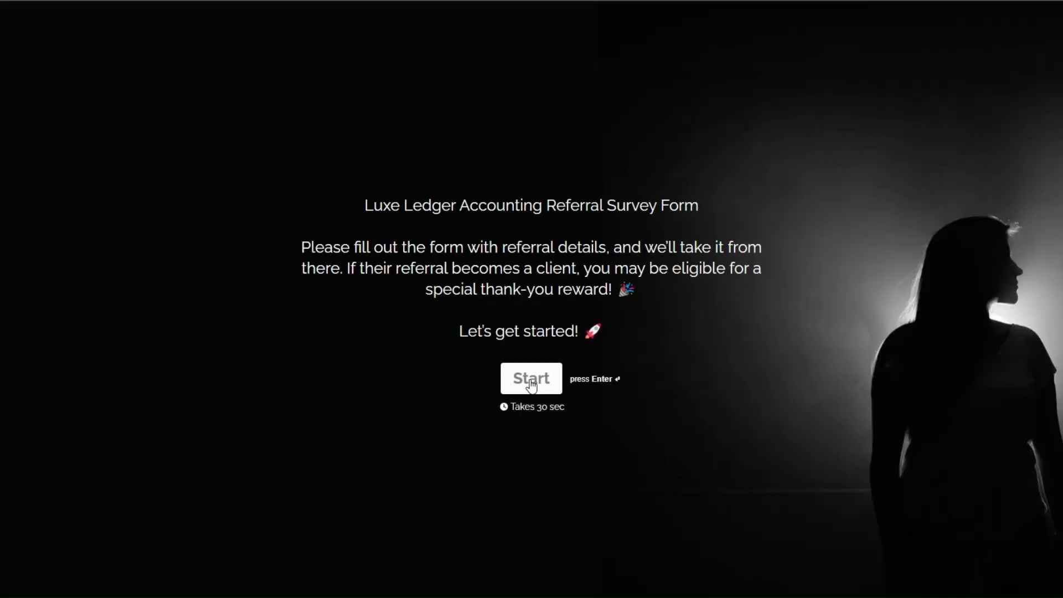
Fill in and submit the personal details and referral details sections of the form.
click(531, 380)
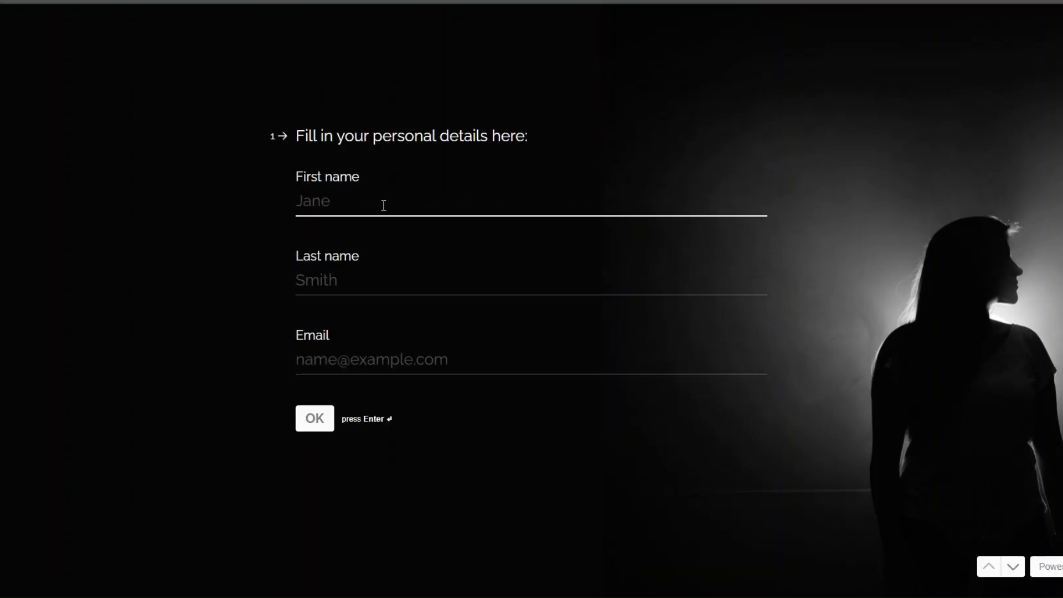
text(A)
click(302, 220)
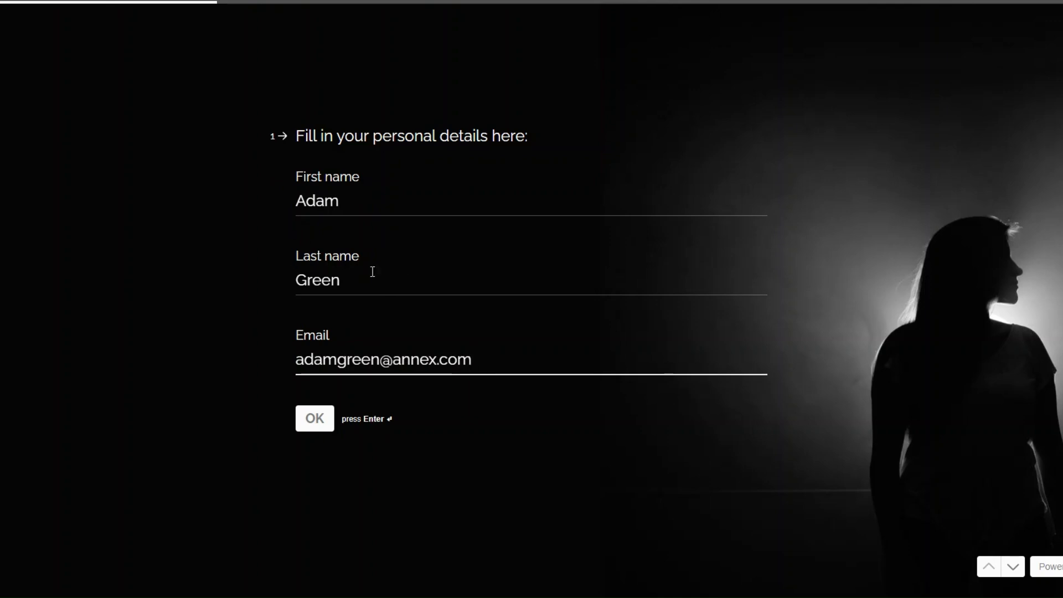
click(319, 417)
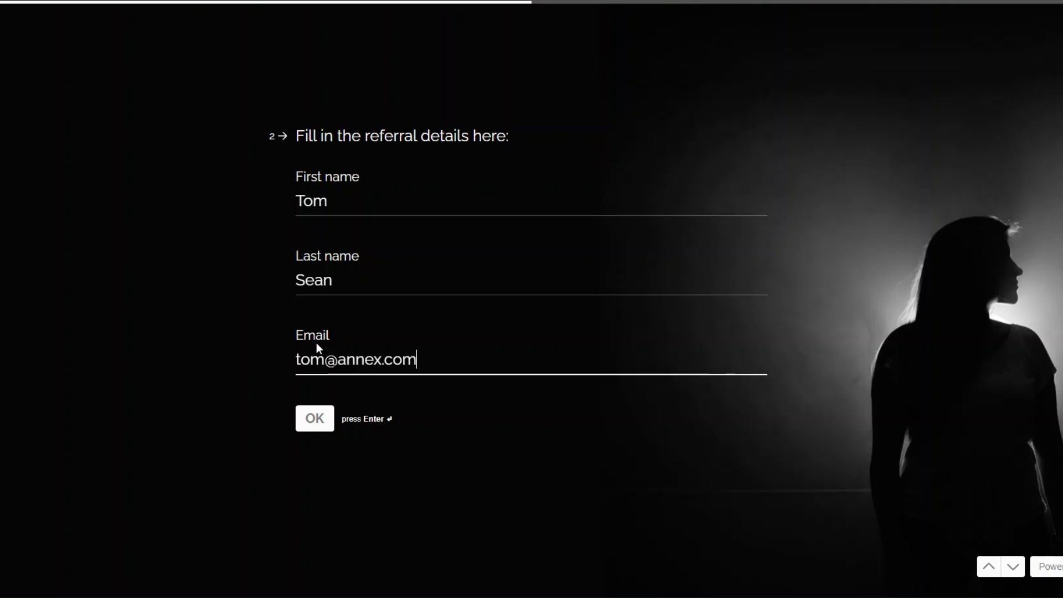
click(308, 422)
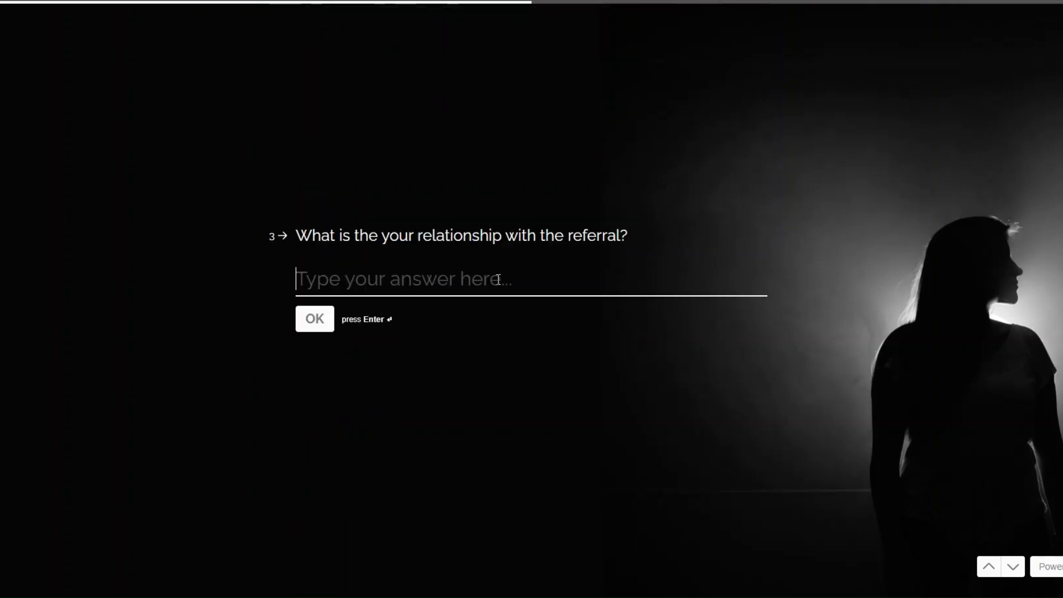
Answer relationship 'Friend' and notify Yes, submit, then run only the Typeform trigger.
text(Friend)
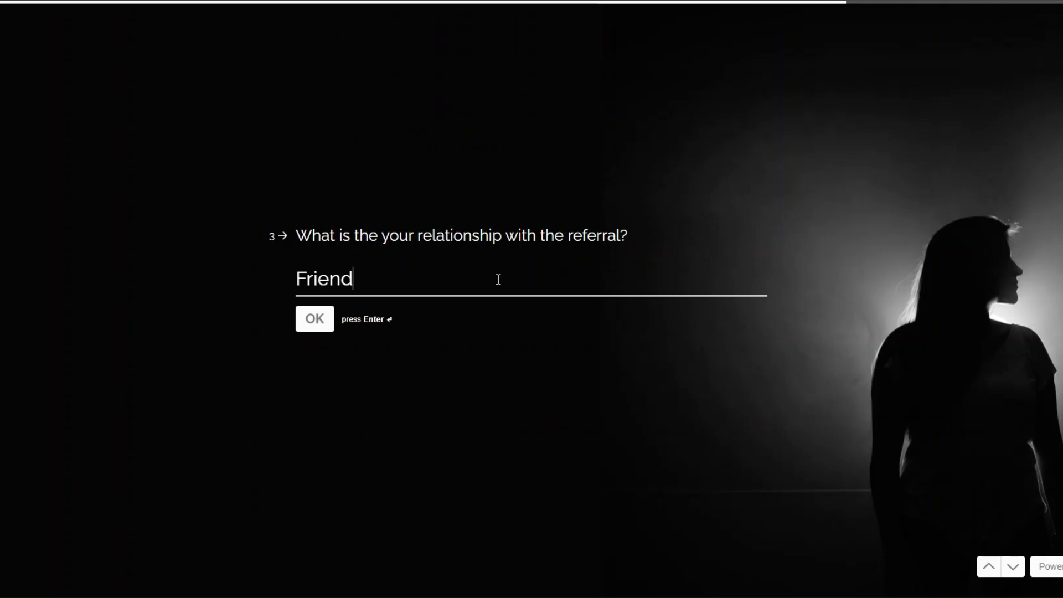
click(314, 325)
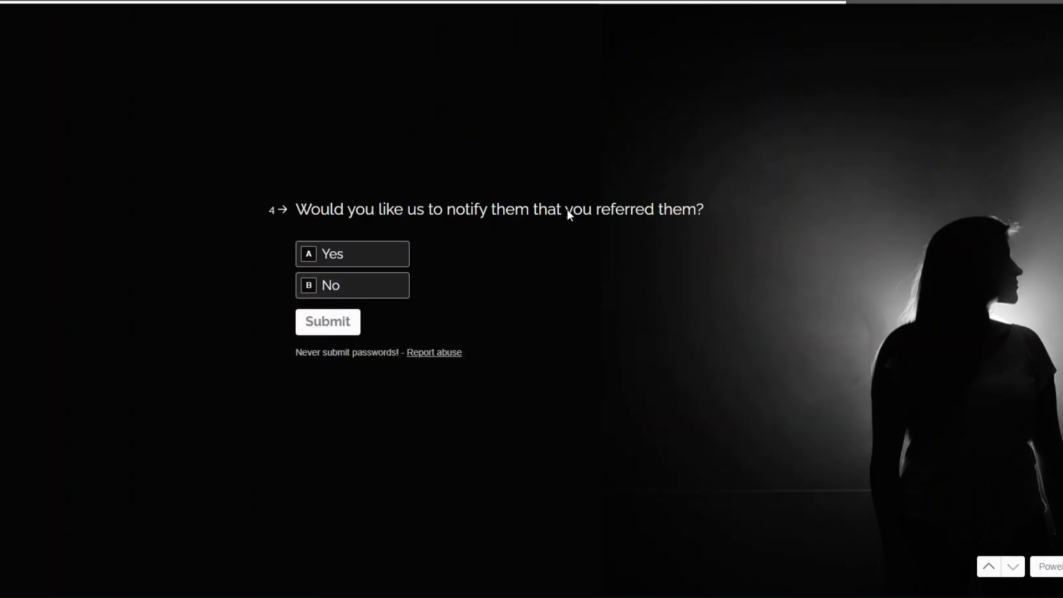
click(341, 258)
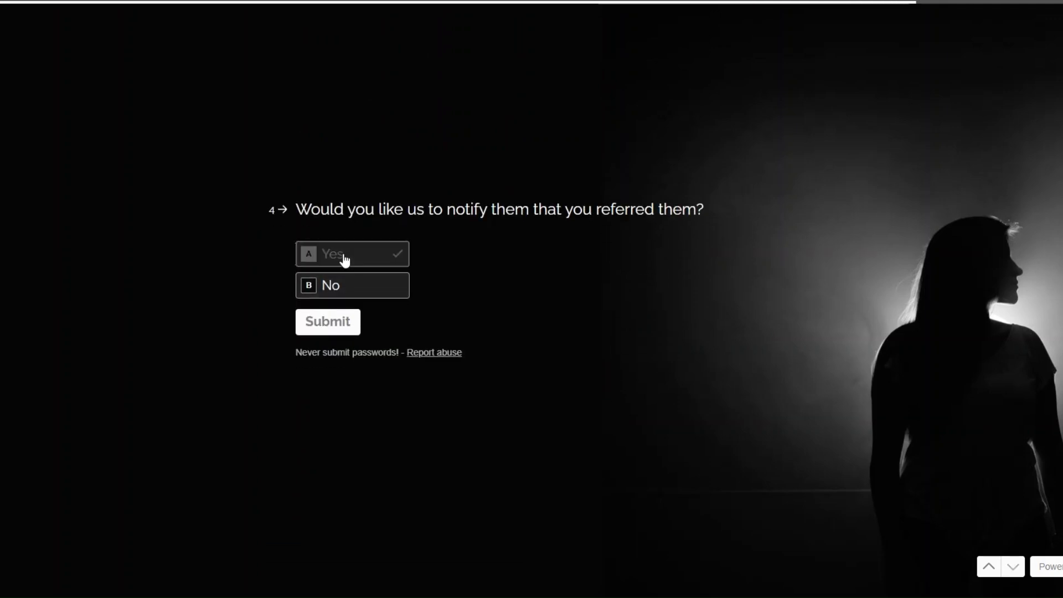
click(331, 325)
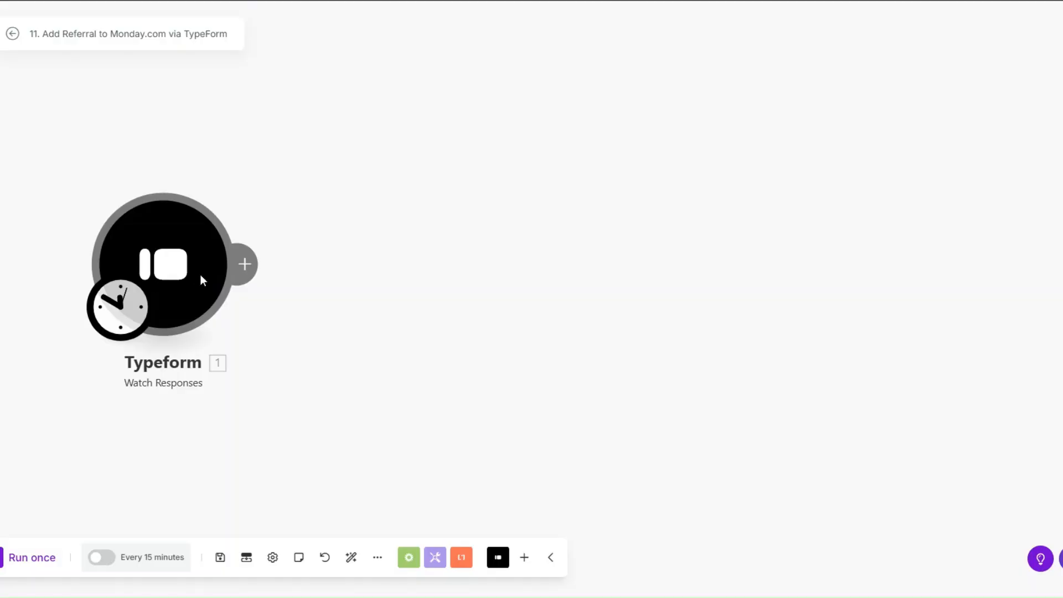
right_click(201, 276)
click(235, 309)
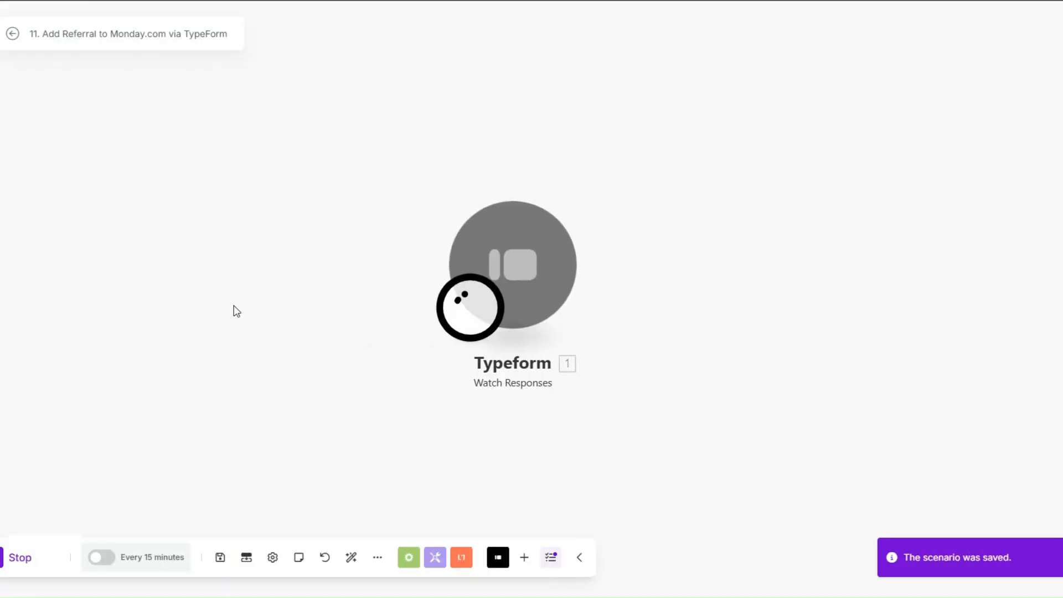
Inspect the fetched Typeform response's mappable answers.
click(722, 285)
drag(639, 302, 346, 293)
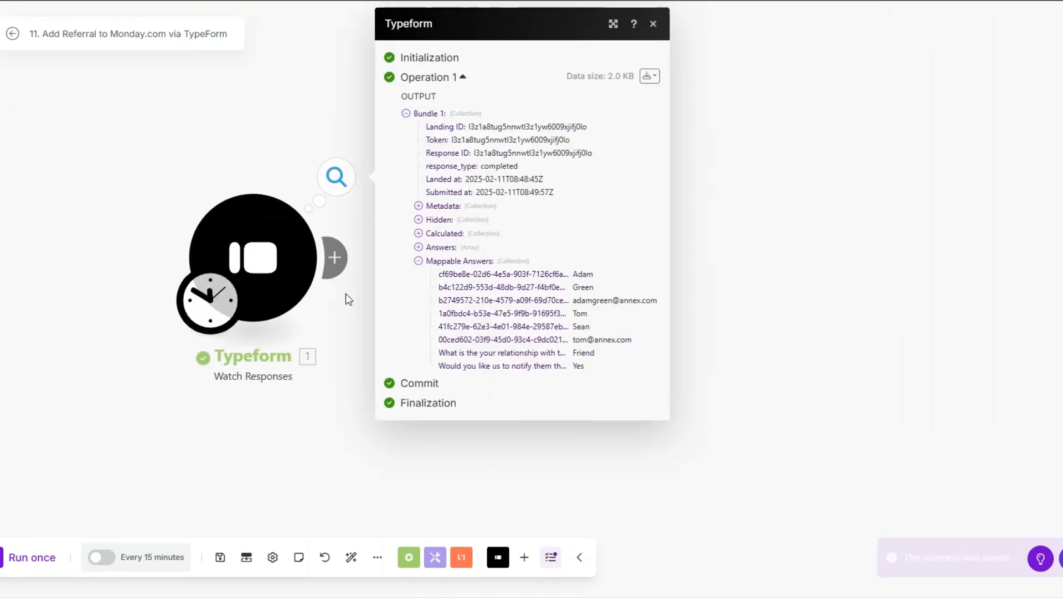
drag(572, 275, 603, 379)
click(610, 287)
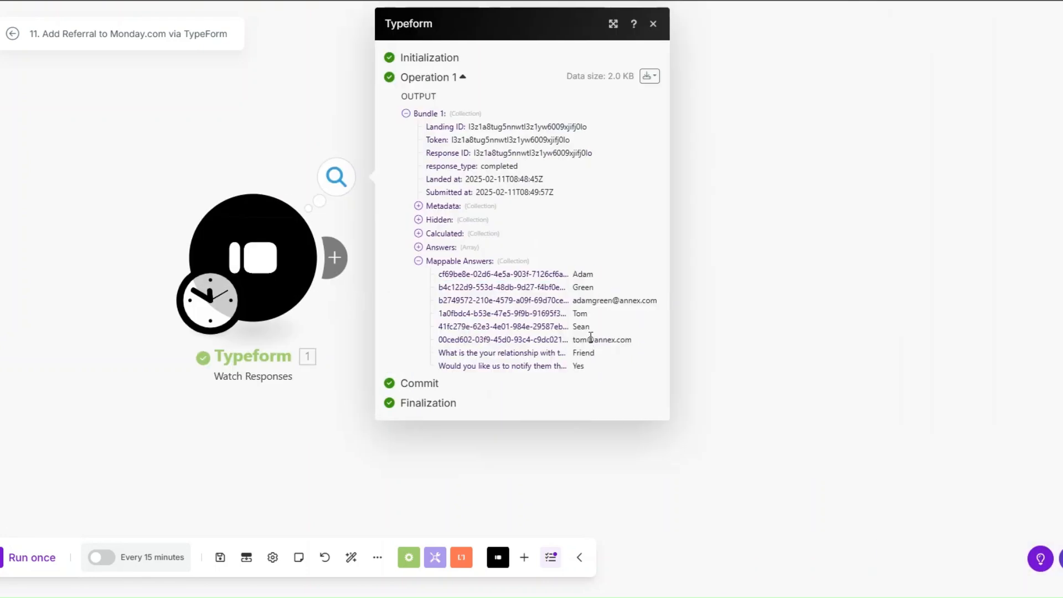
click(359, 328)
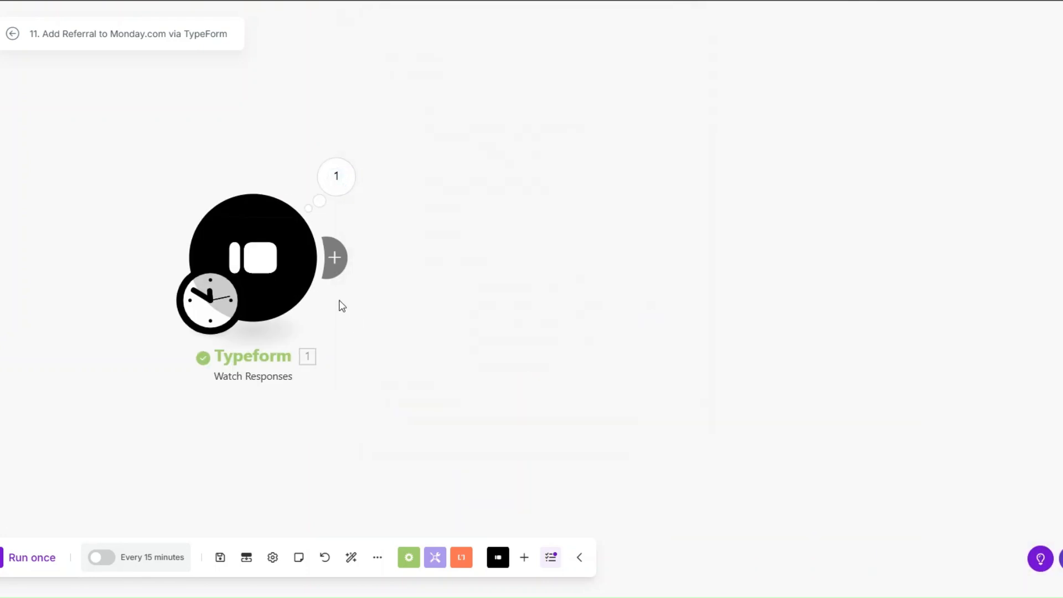
Add a Tools Sleep step with a 3-second delay after Typeform.
click(327, 264)
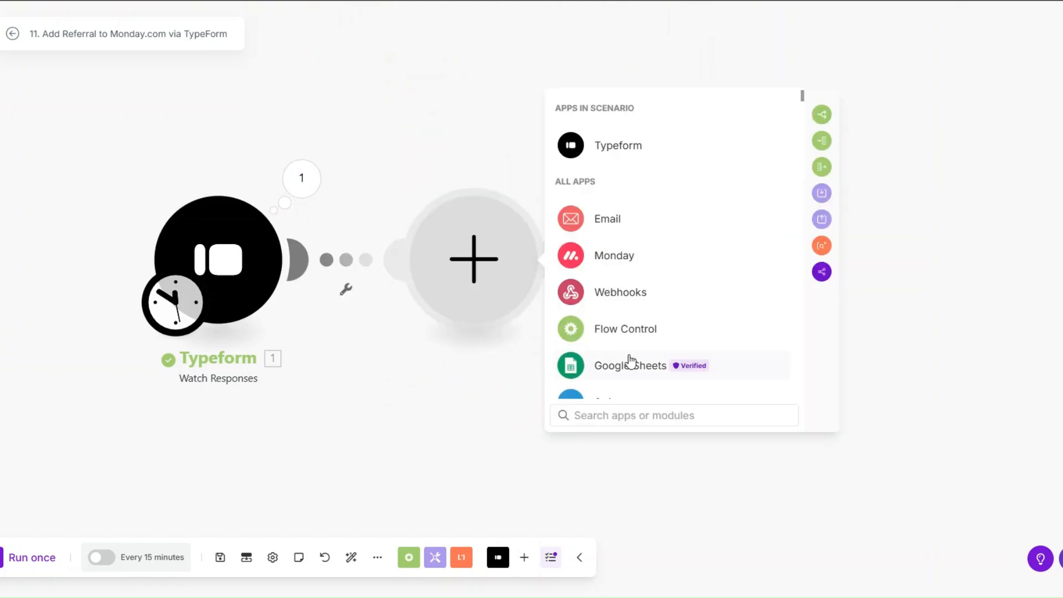
scroll(629, 360, down, 3)
click(621, 282)
scroll(621, 283, down, 3)
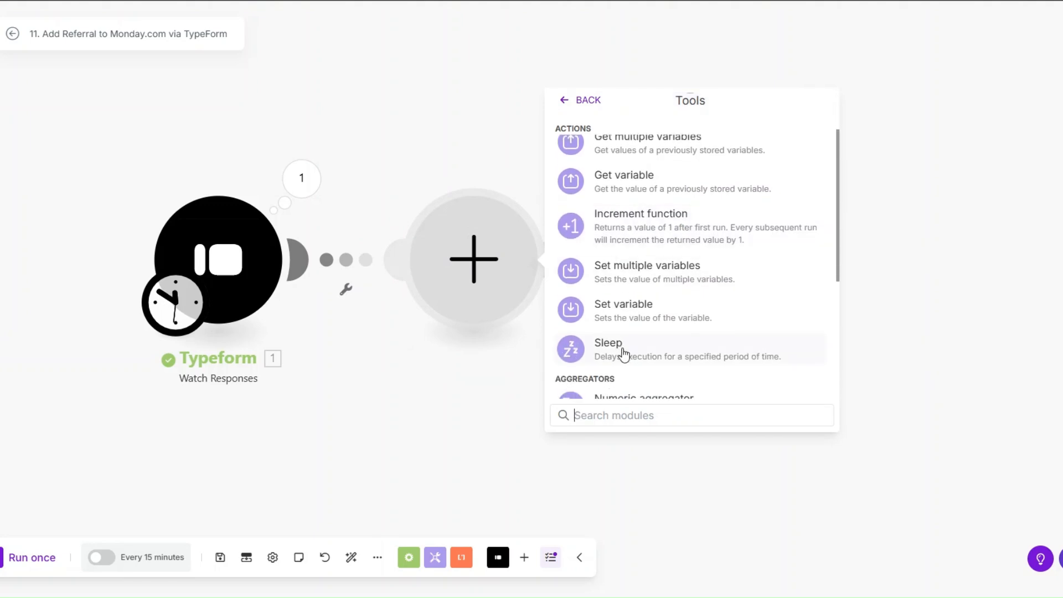
click(626, 231)
click(593, 246)
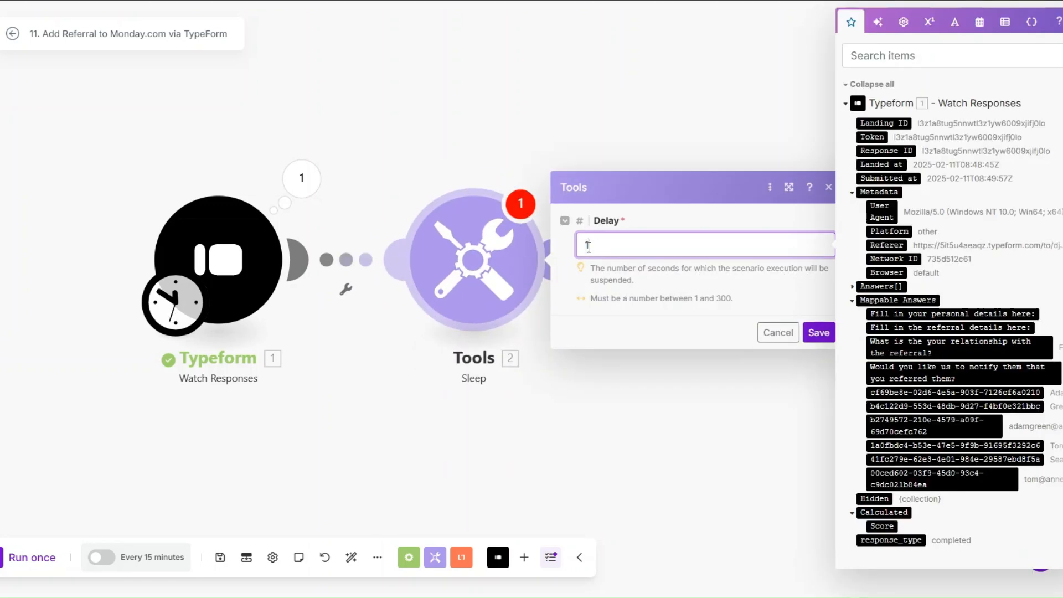
text(3)
click(816, 332)
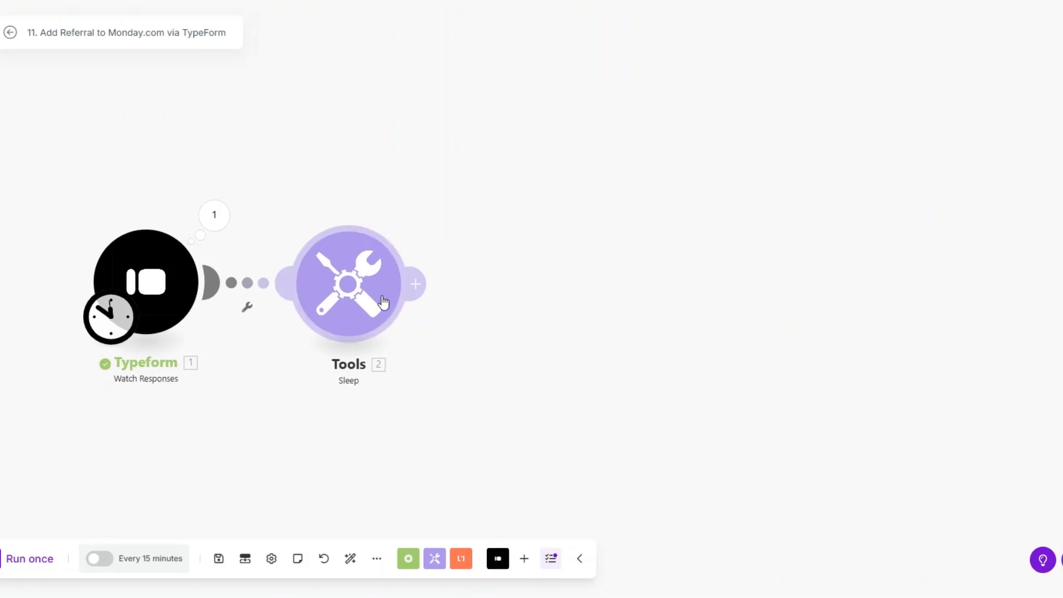
Add a Monday Create an Item step named from the referral's first- and last-name answers, on the Luxe Ledger Accounting Referrals board.
click(421, 294)
click(671, 294)
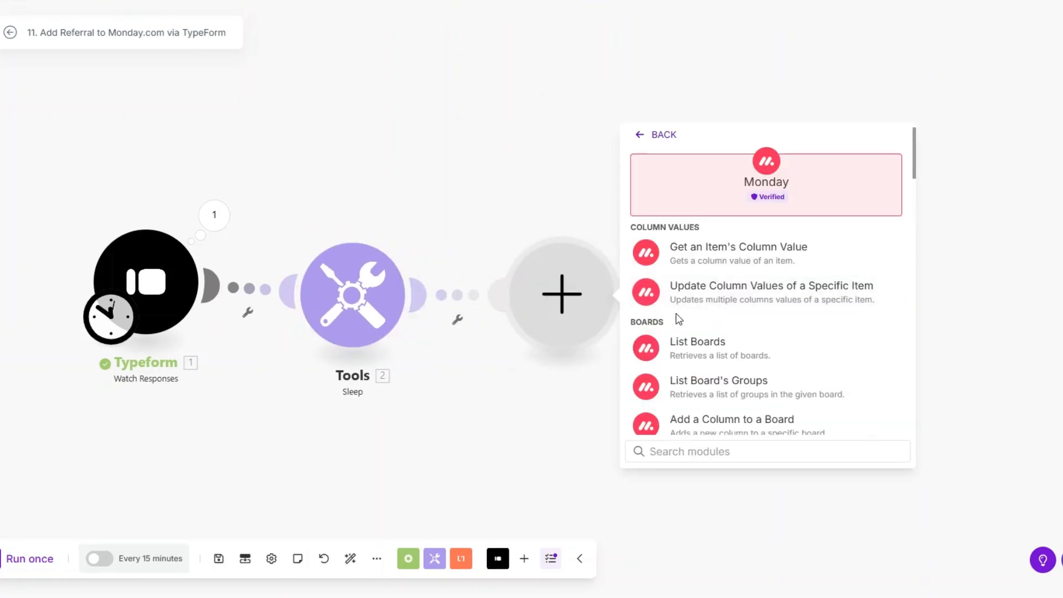
text(create)
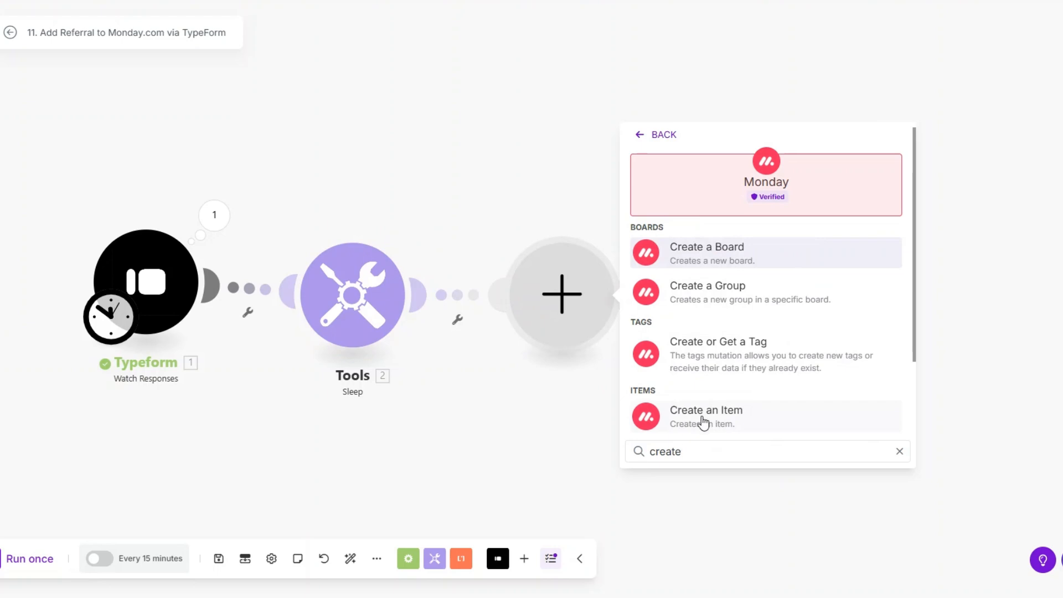
click(703, 421)
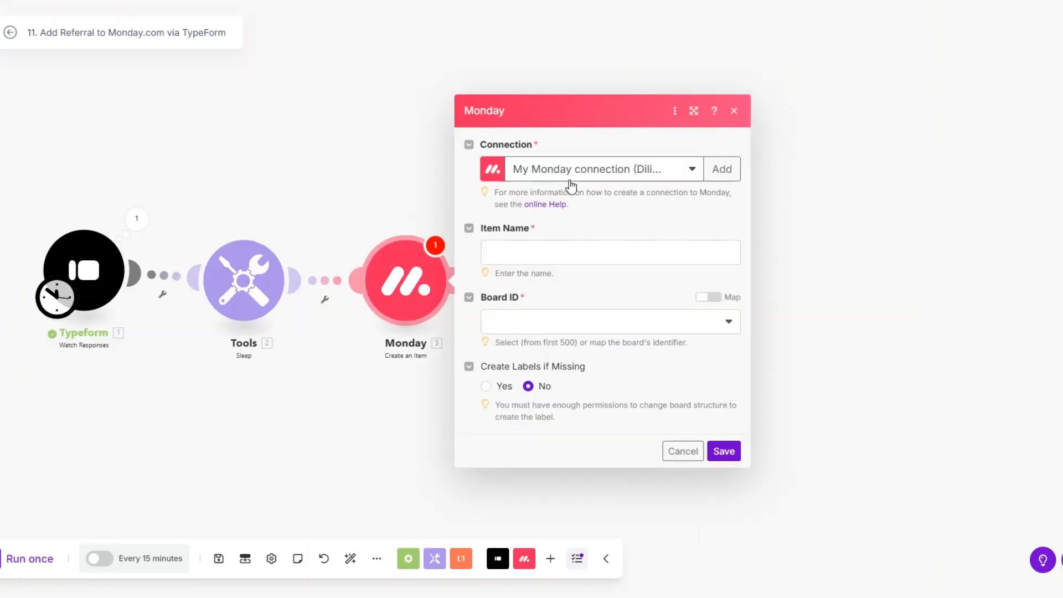
click(567, 250)
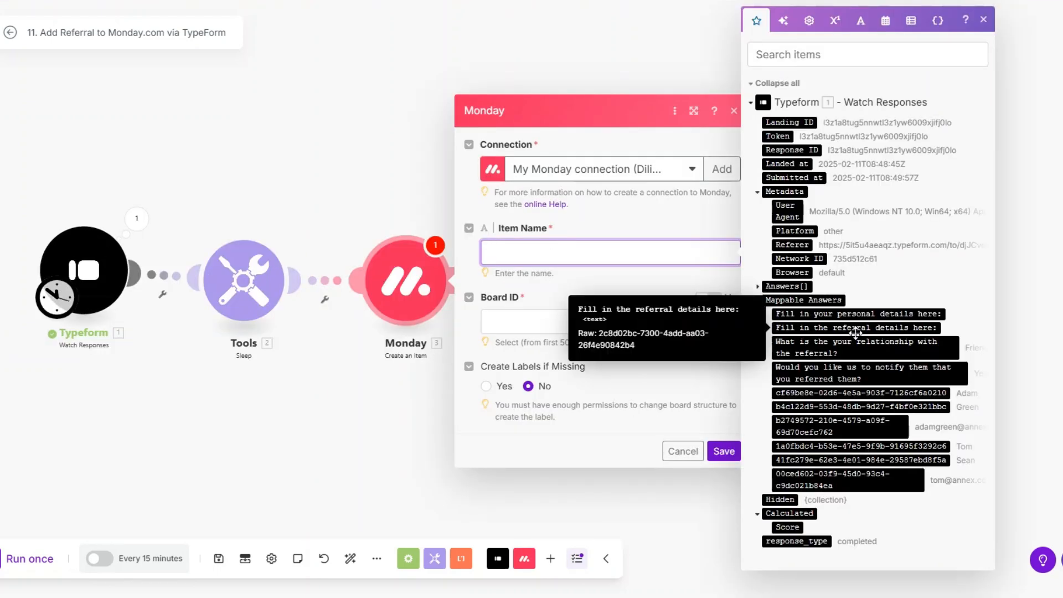
click(891, 446)
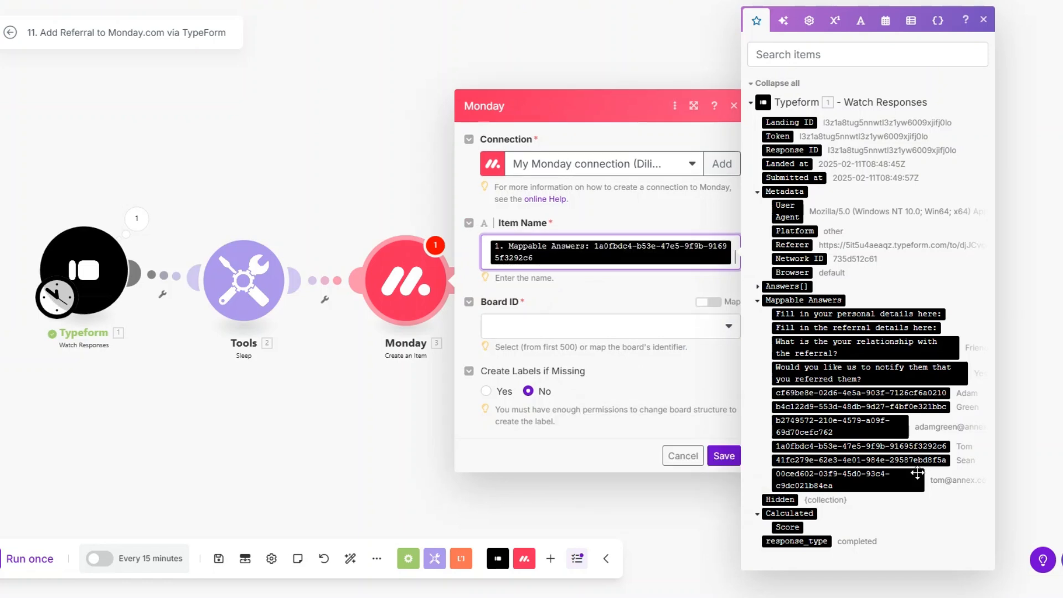
click(913, 461)
click(553, 353)
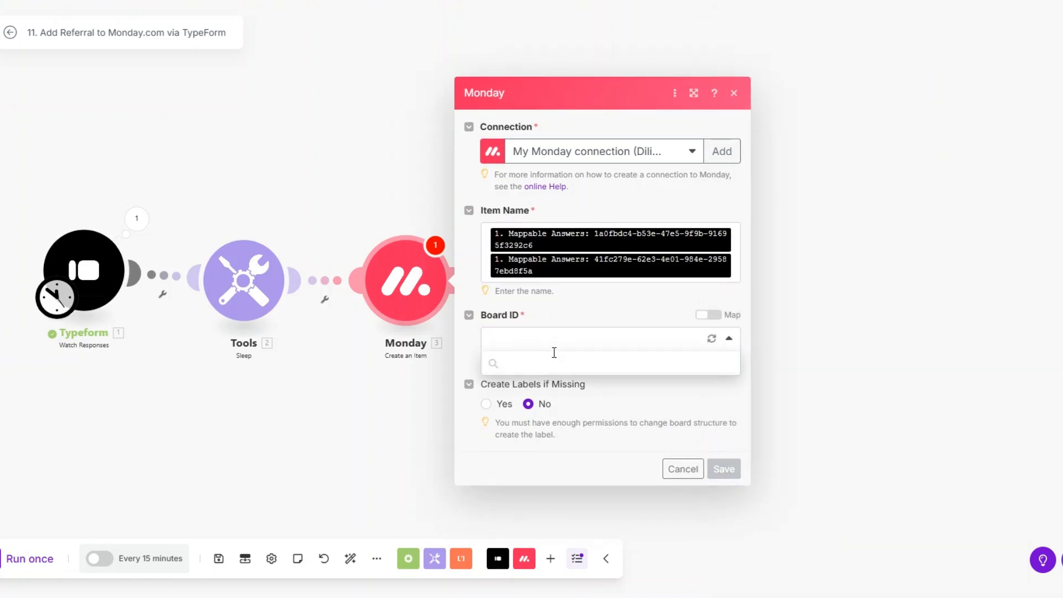
scroll(584, 498, down, 2)
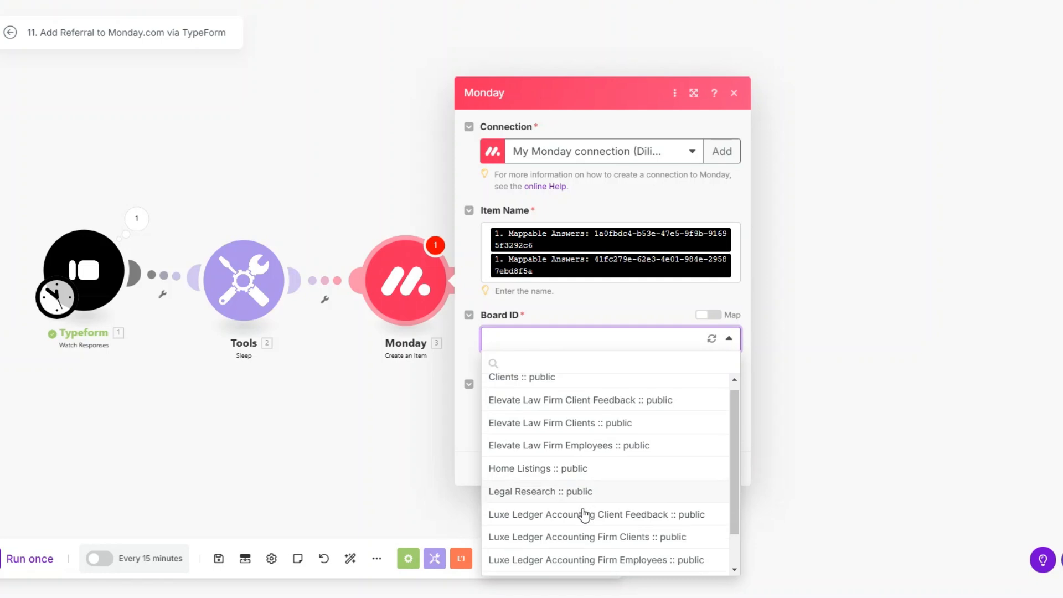
click(585, 543)
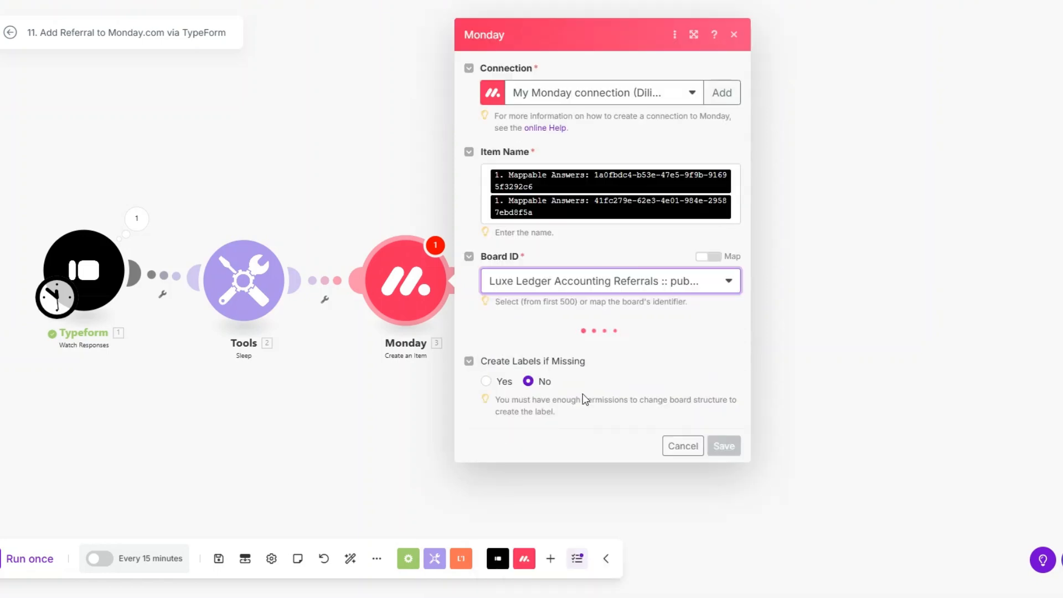
Place the new item in the Luxe Ledger Referrals List group and add a Client Email column entry.
click(551, 345)
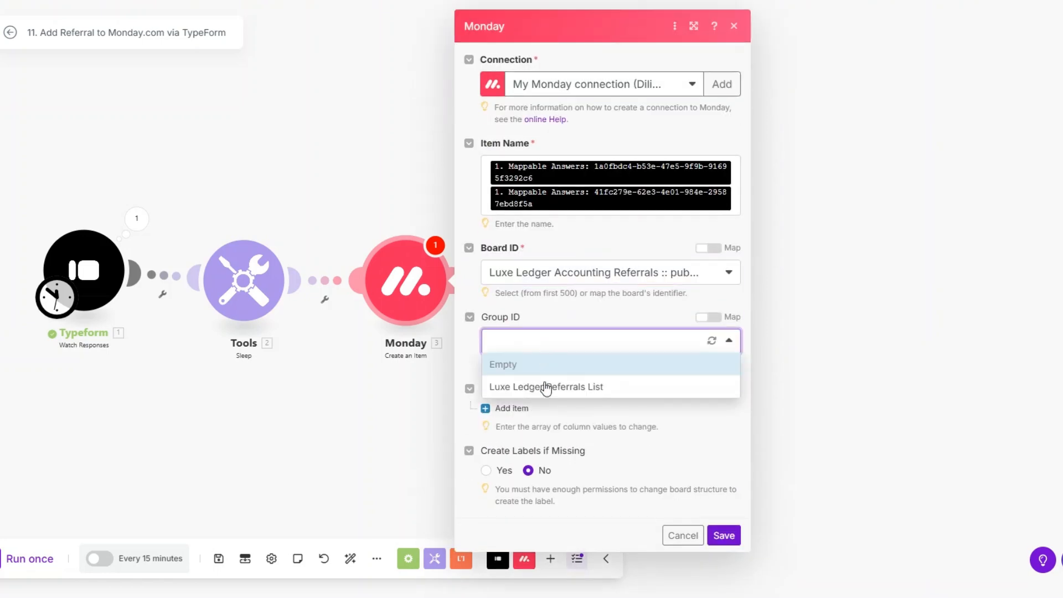
click(544, 385)
click(509, 408)
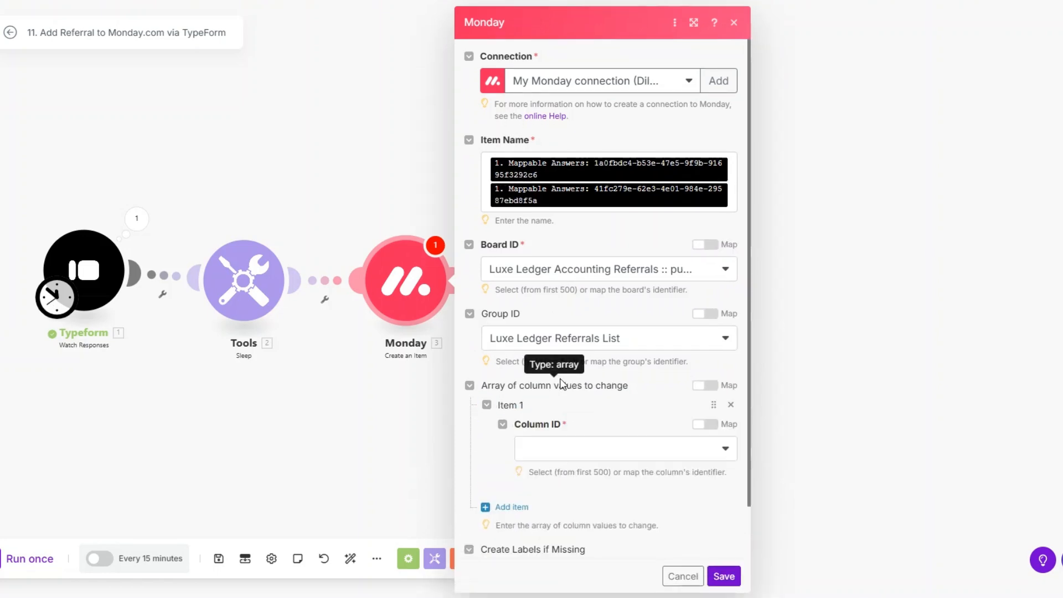
scroll(562, 384, down, 1)
click(558, 384)
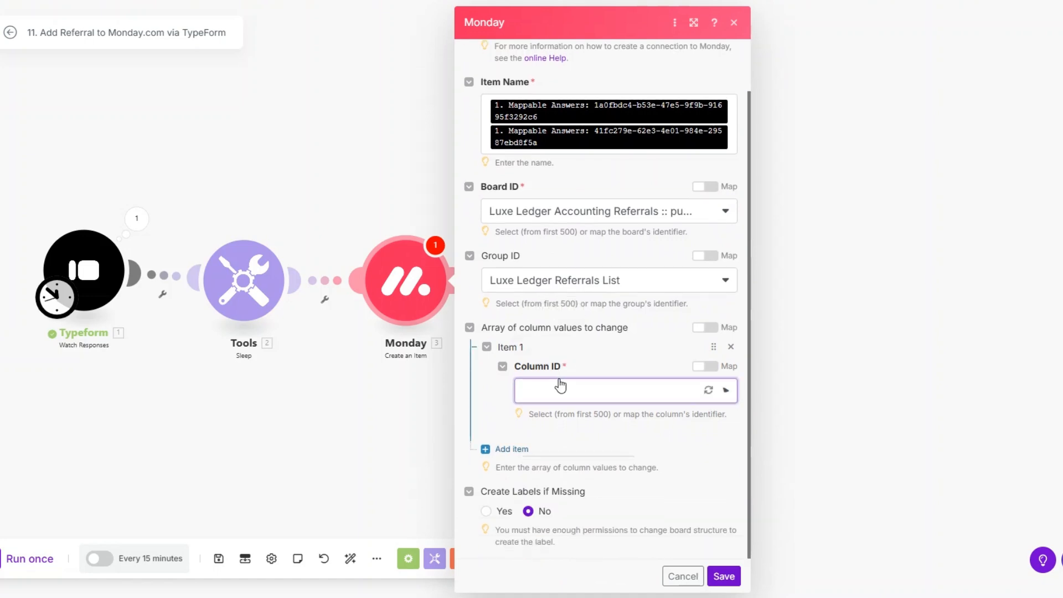
click(533, 413)
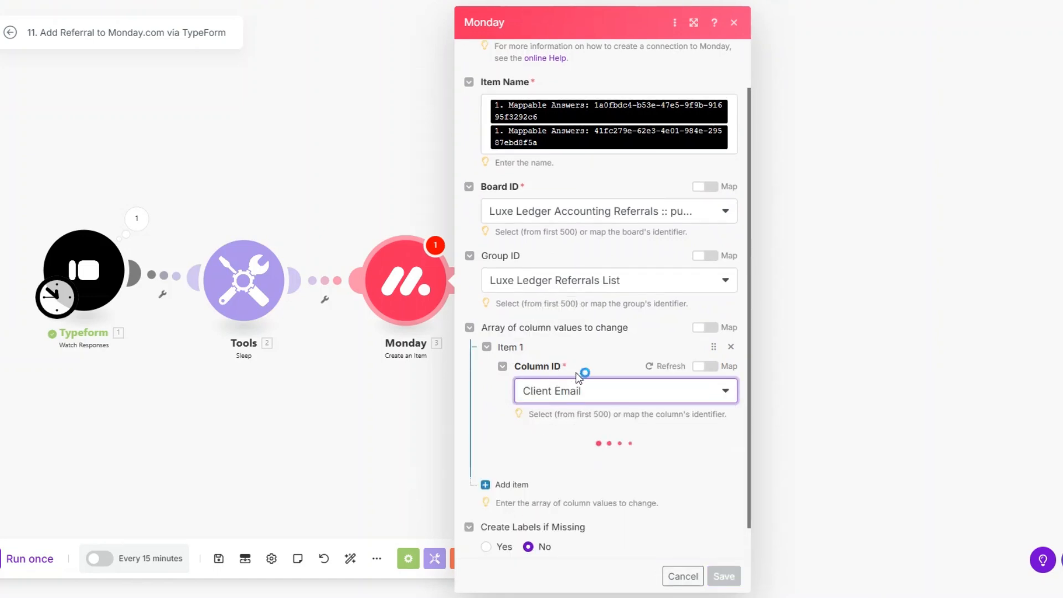
Map the client's email answer into both the Email and Text values of Client Email.
scroll(577, 369, down, 1)
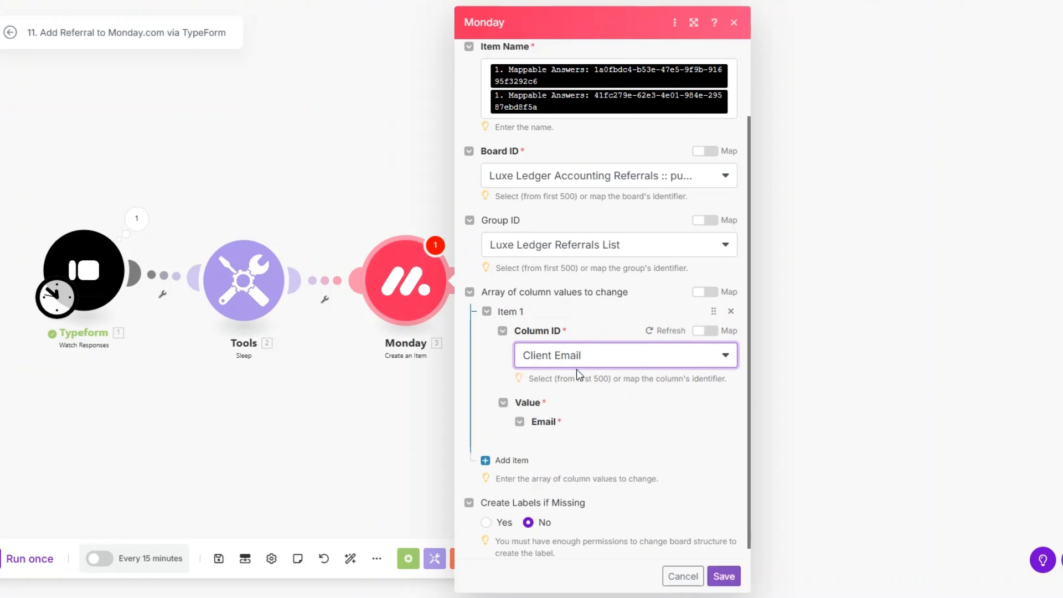
click(585, 446)
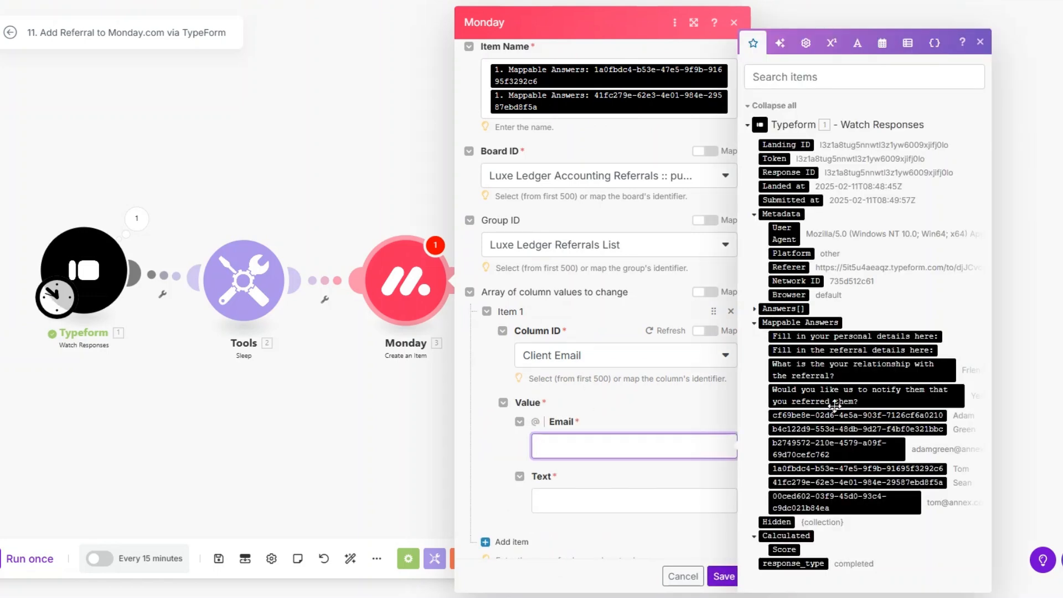
click(825, 446)
scroll(577, 414, down, 2)
click(577, 414)
click(829, 448)
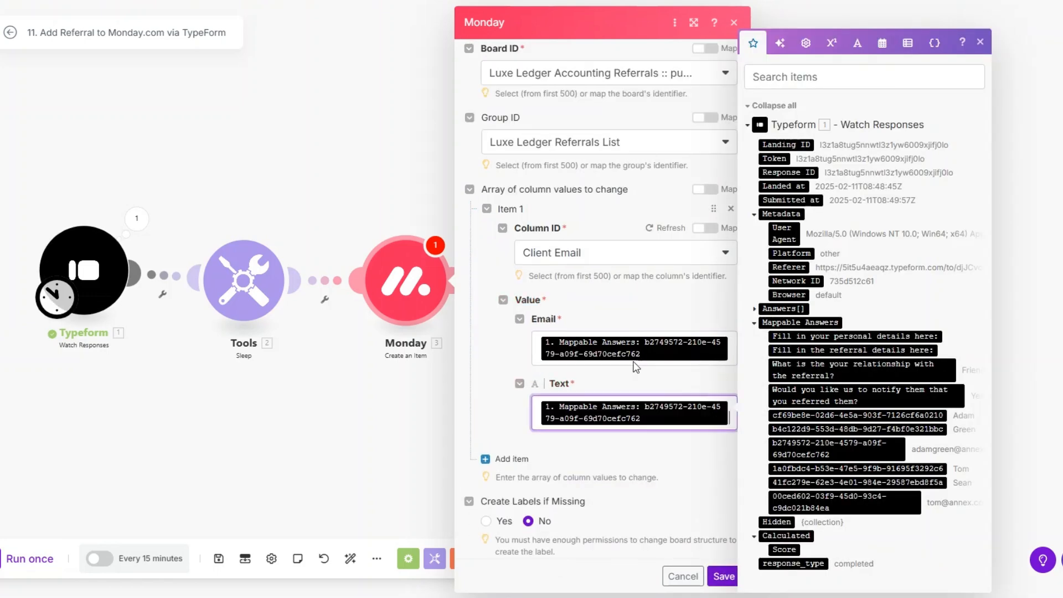
click(505, 448)
scroll(570, 398, down, 2)
Map the client's first-name answer into a Client First Name column entry.
click(574, 391)
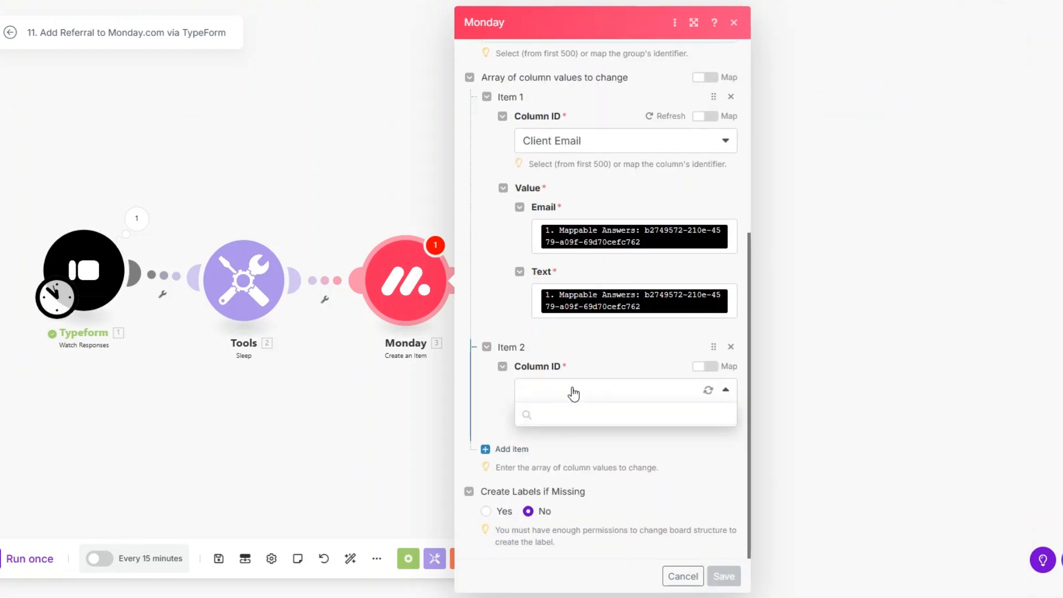
click(562, 438)
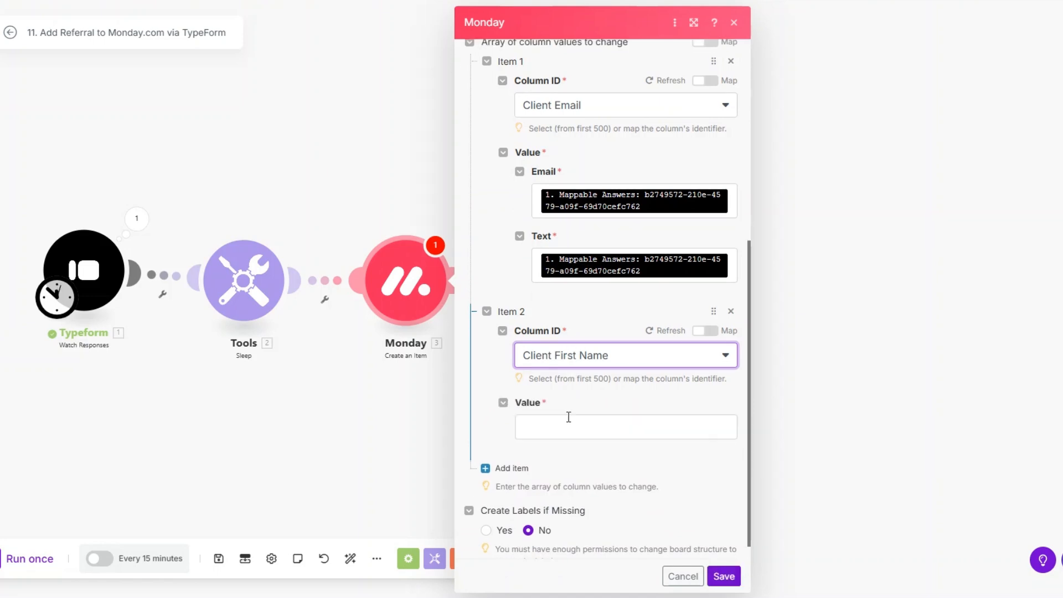
click(568, 425)
click(830, 416)
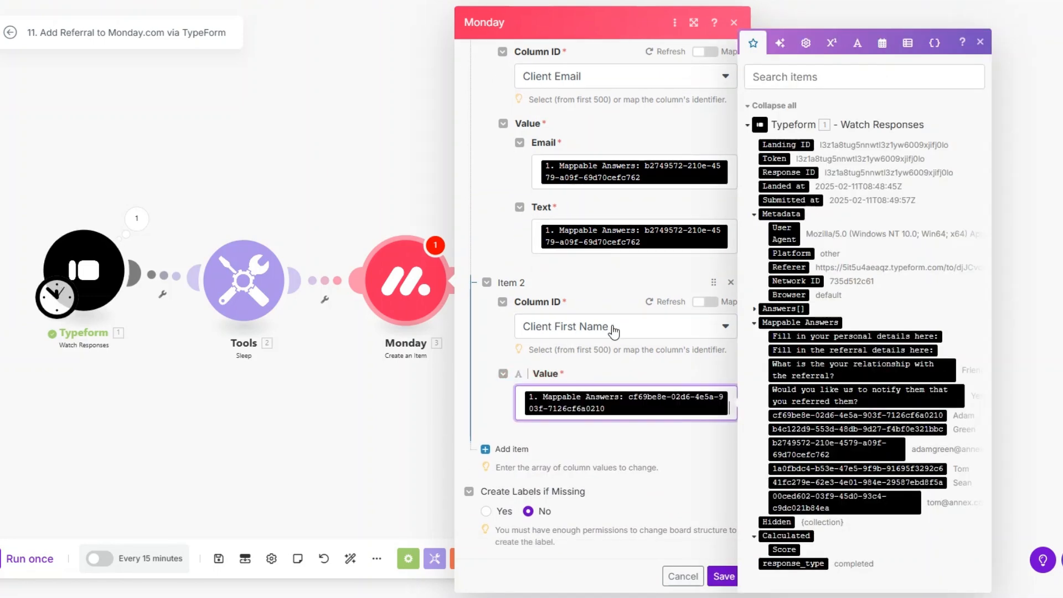
Add a Client Last Name column entry mapped to the client's last-name answer.
click(510, 449)
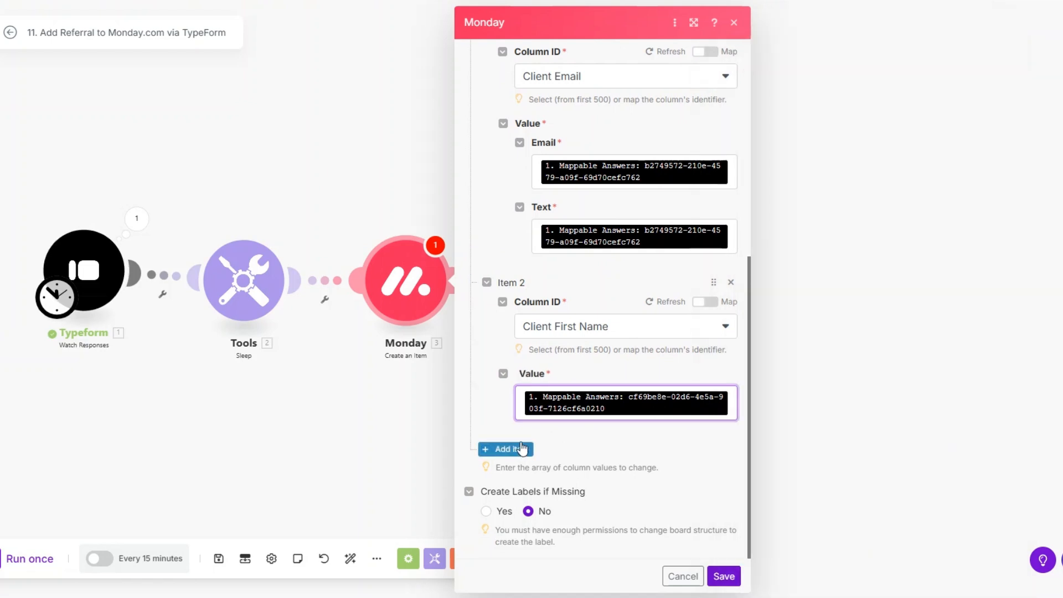
click(585, 394)
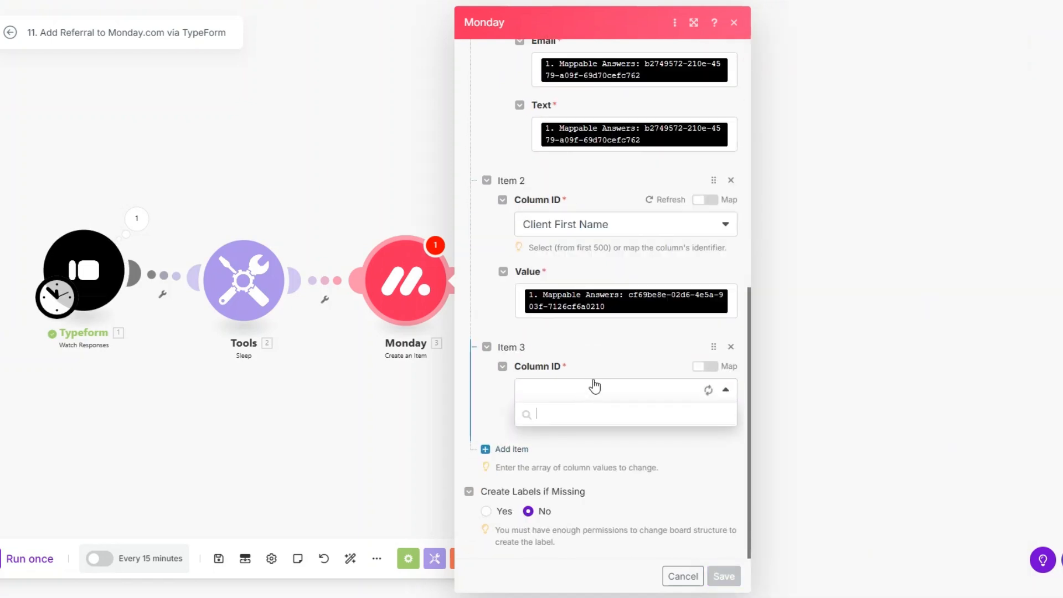
click(578, 455)
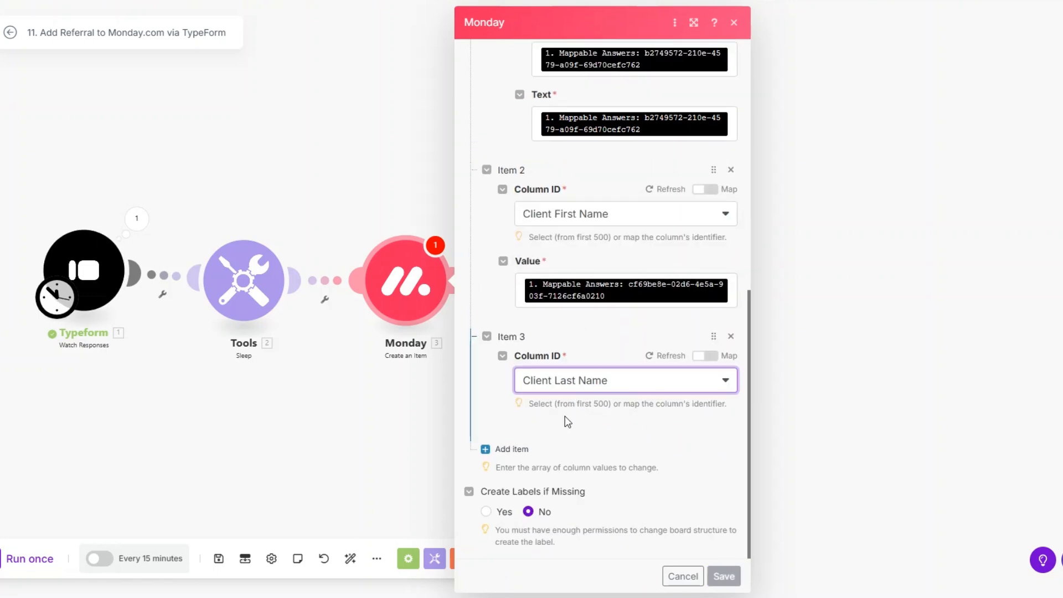
click(573, 427)
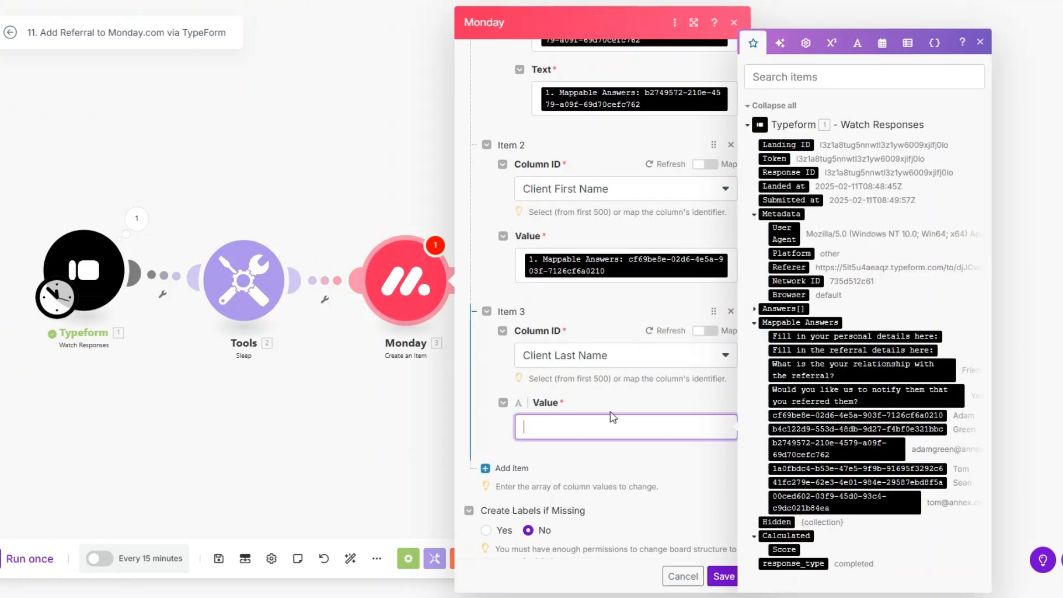
click(857, 429)
Add a Notify Them? column entry mapped to the 'Would you like us to notify them…' answer.
scroll(573, 360, down, 1)
click(505, 449)
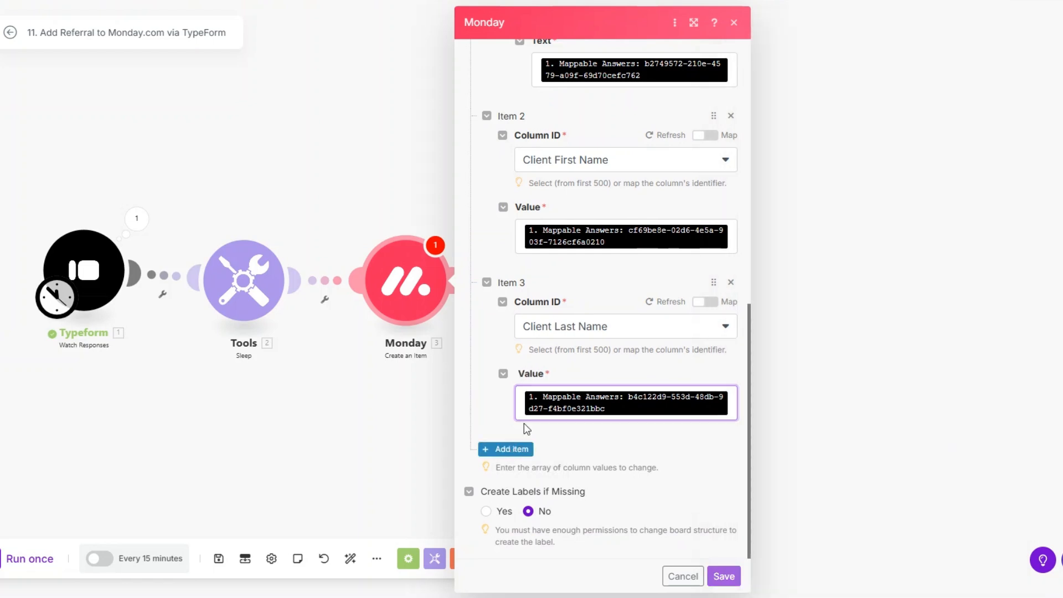
click(556, 391)
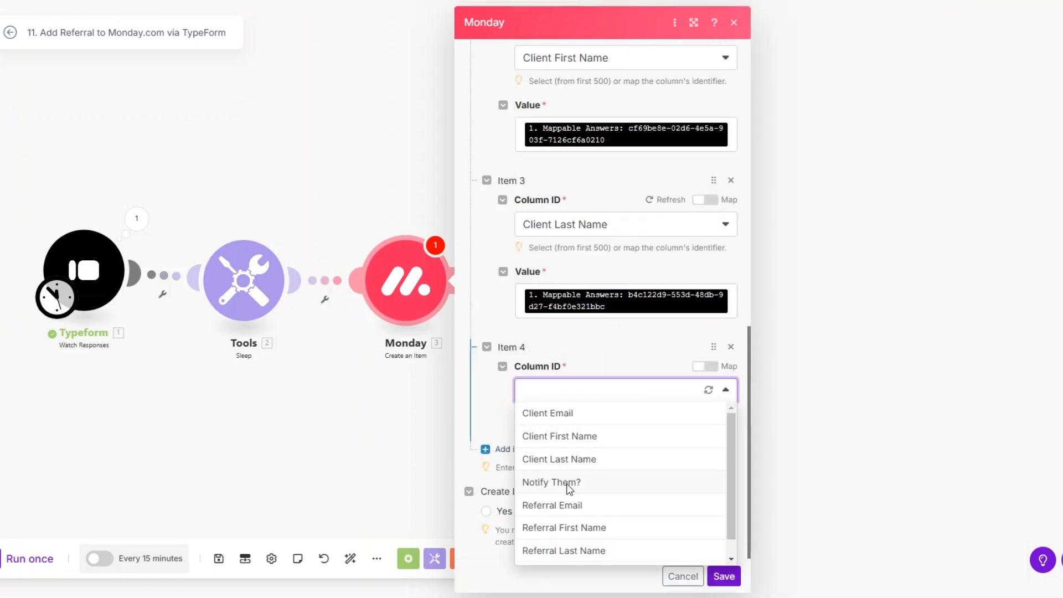
click(569, 484)
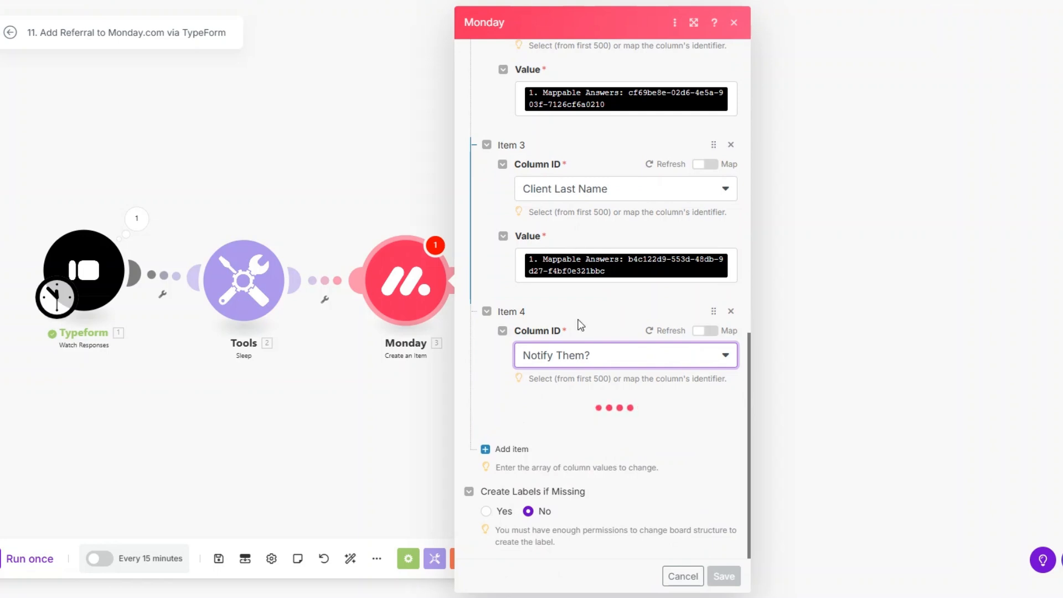
click(580, 425)
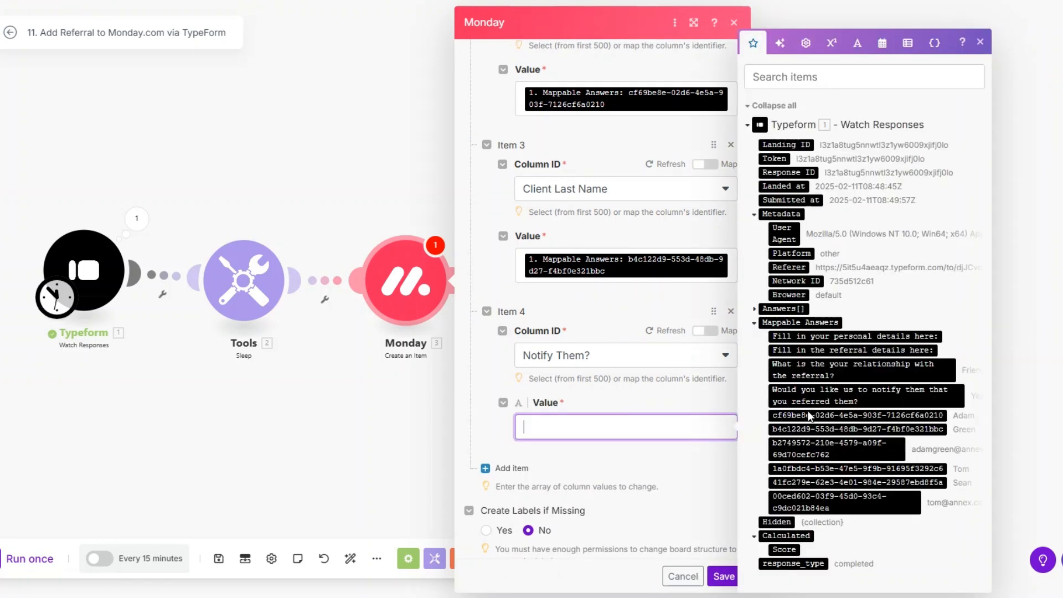
click(824, 402)
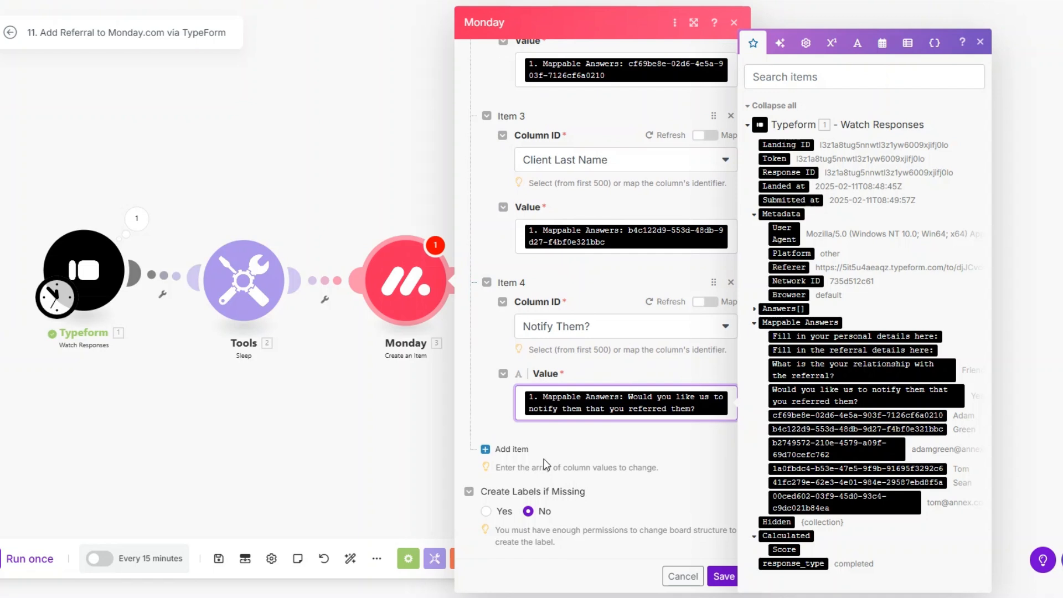
click(504, 447)
click(582, 394)
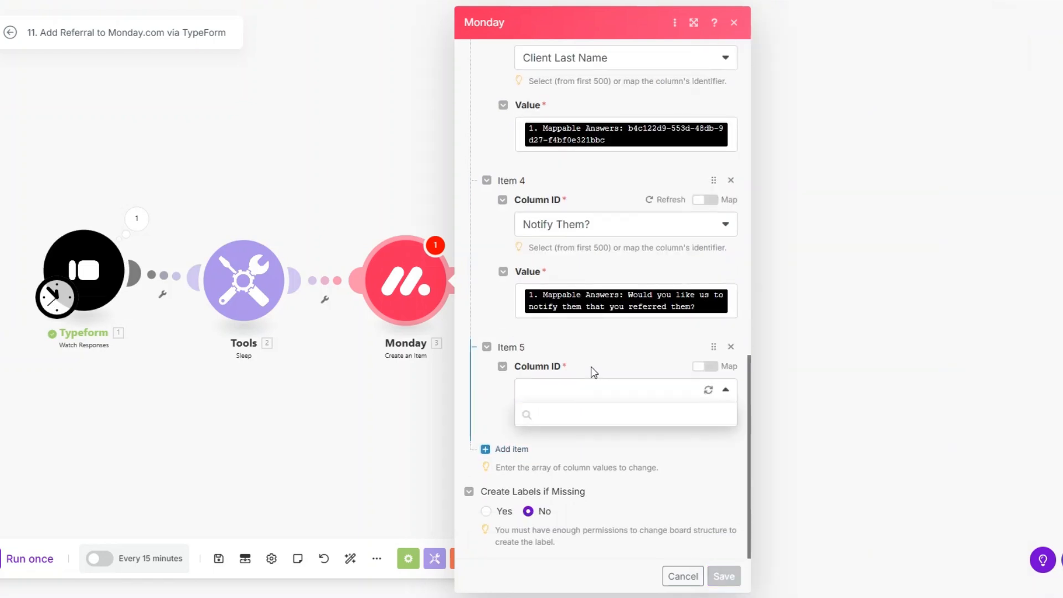
Set Item 5 to Referral Email, mapping the referral e-mail answer into Email and Text.
click(591, 505)
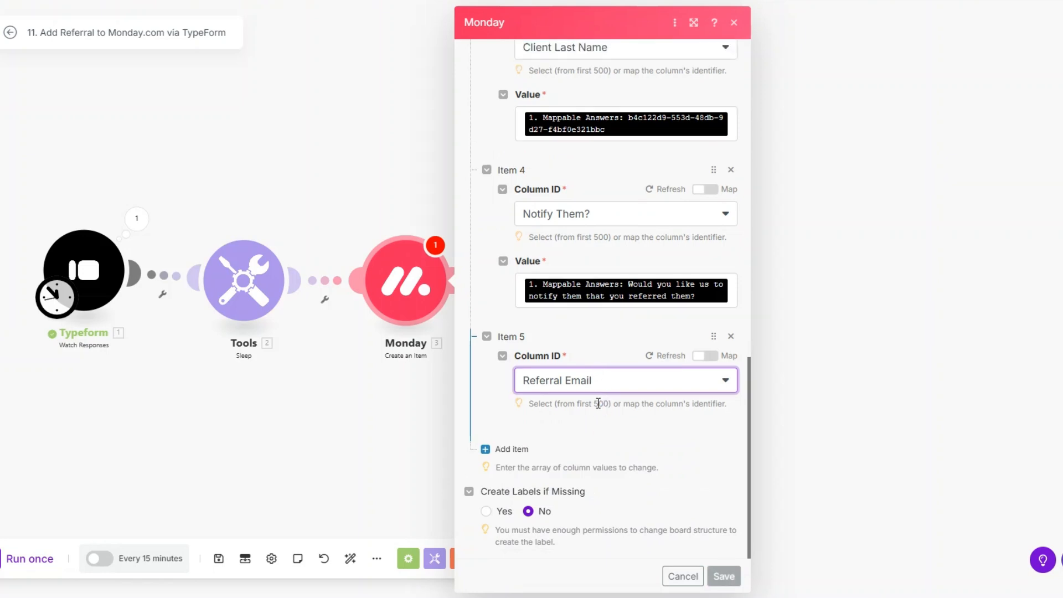
click(583, 455)
click(845, 501)
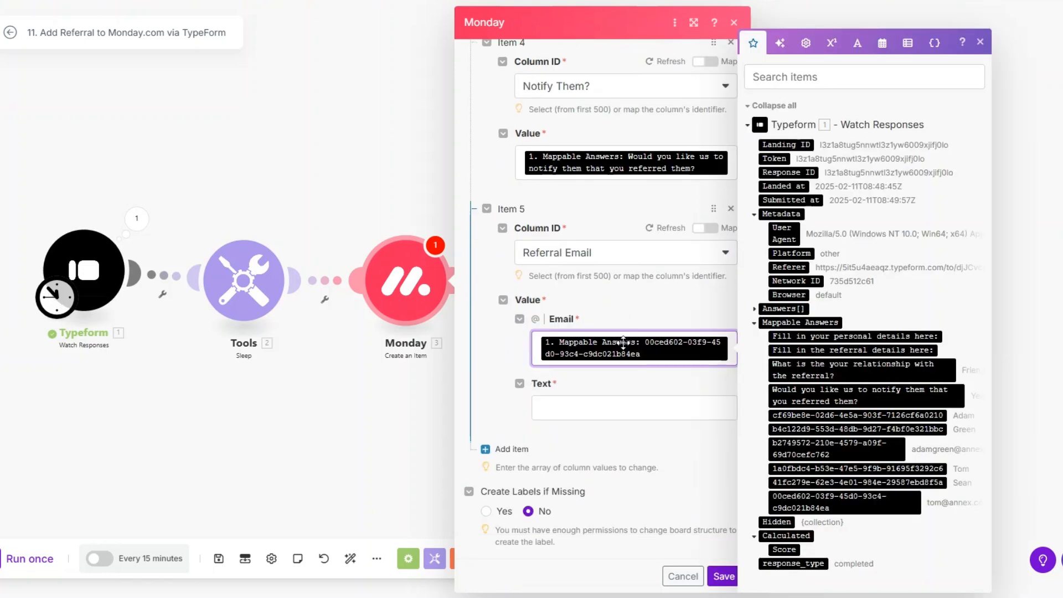
click(612, 407)
click(845, 501)
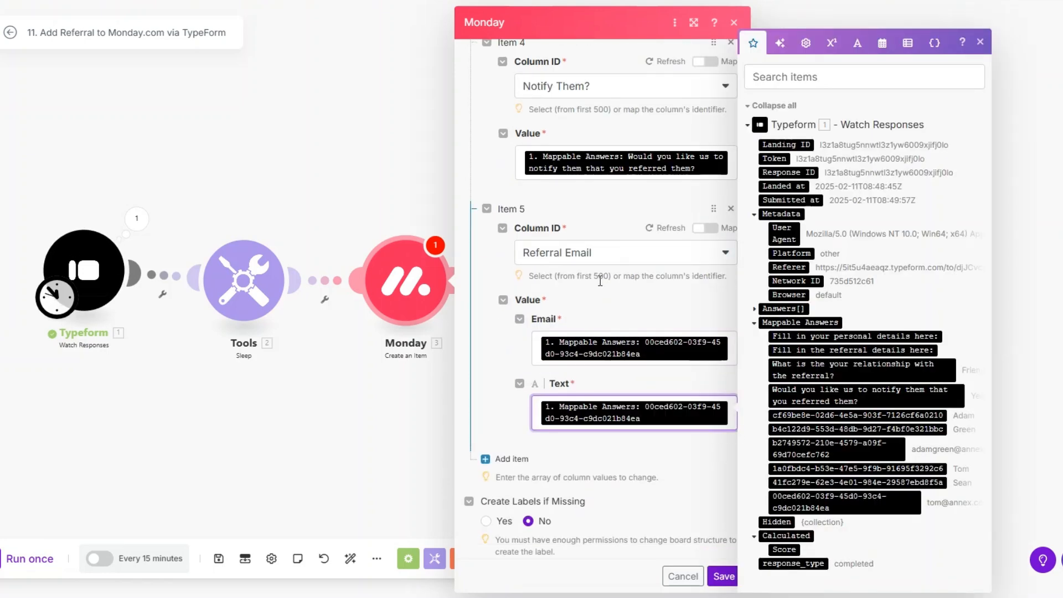
Add a Referral First Name column entry mapped to the referral's first-name answer.
click(513, 449)
scroll(559, 343, down, 2)
click(575, 389)
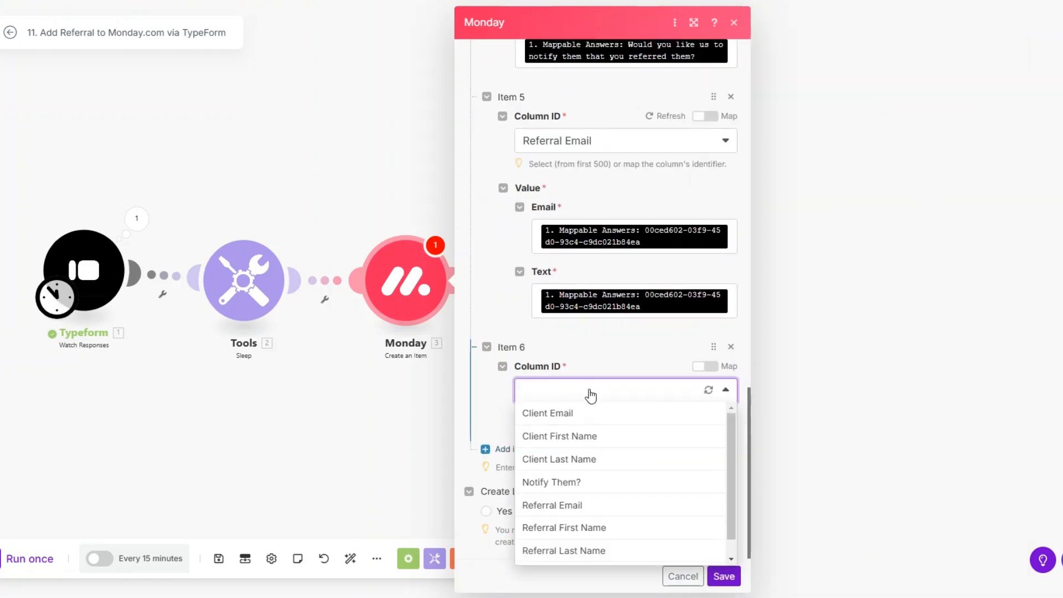
click(584, 529)
scroll(596, 258, down, 1)
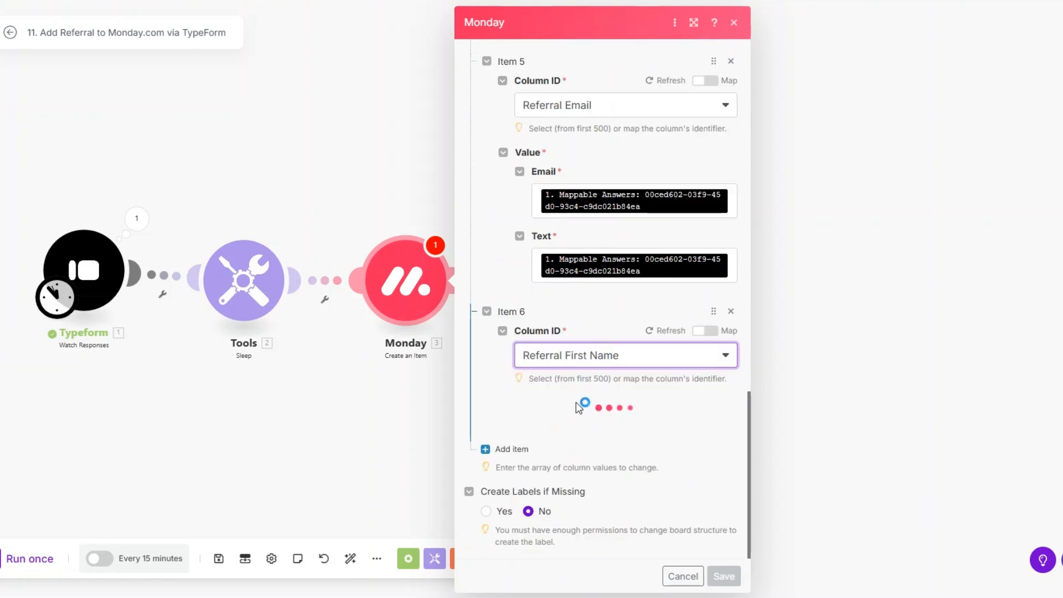
click(574, 430)
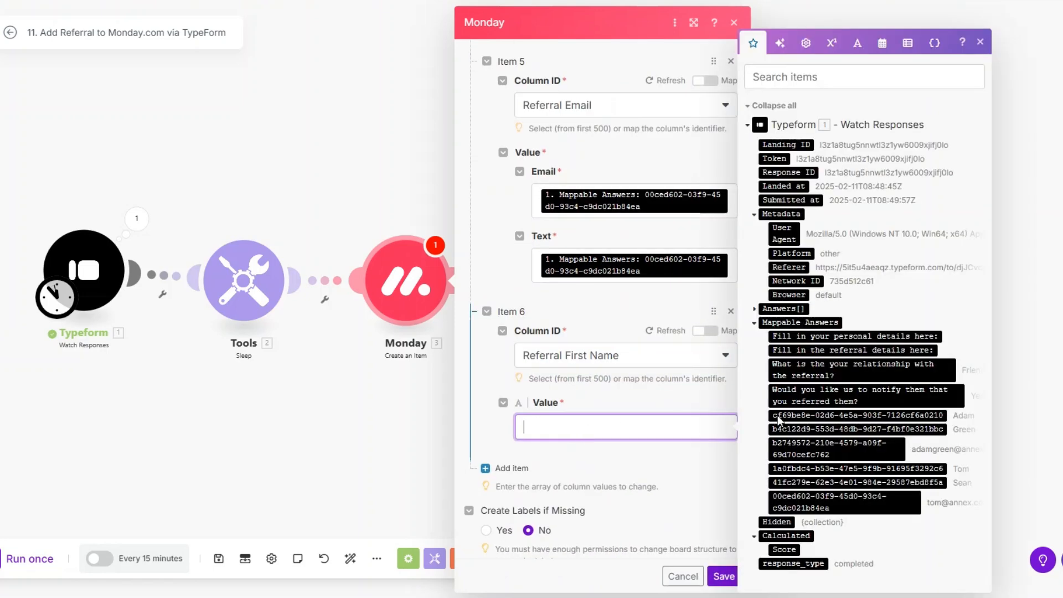
click(840, 468)
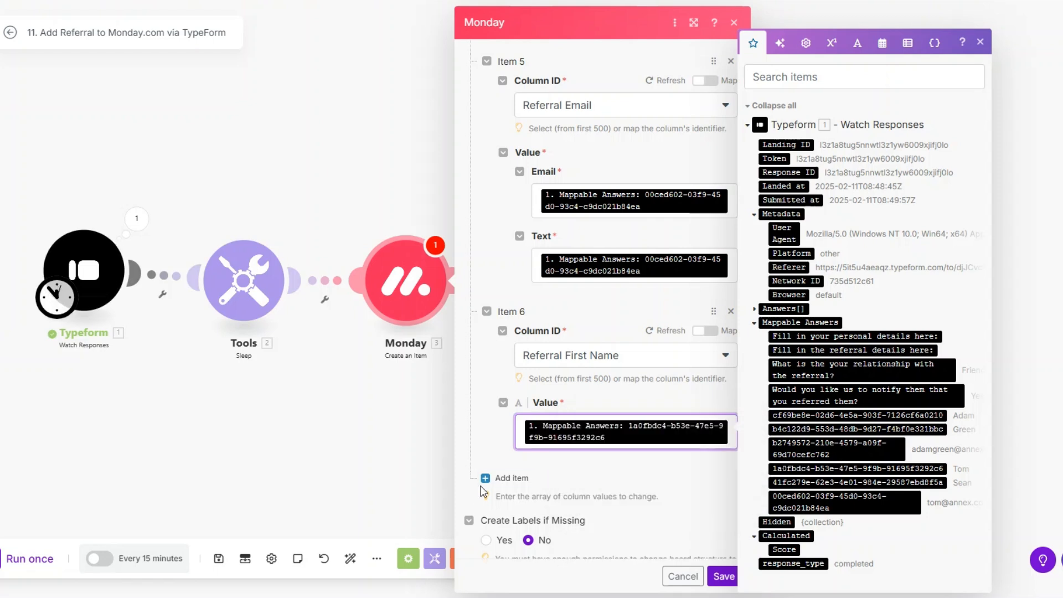
Add a Referral Last Name entry mapped to the referral's last-name answer, then save the module.
click(487, 468)
scroll(583, 365, down, 2)
click(578, 394)
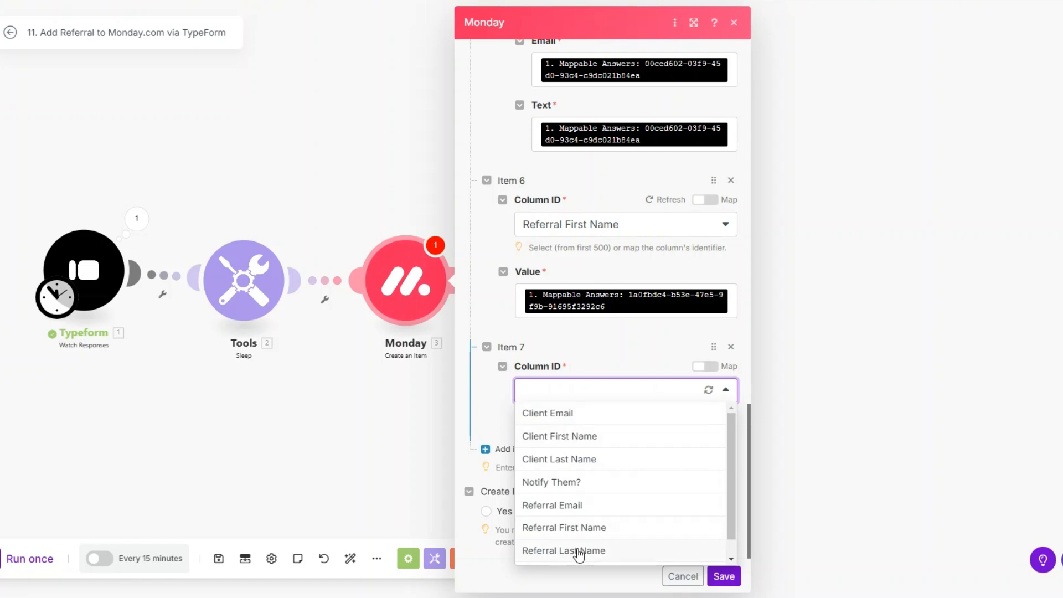
click(576, 550)
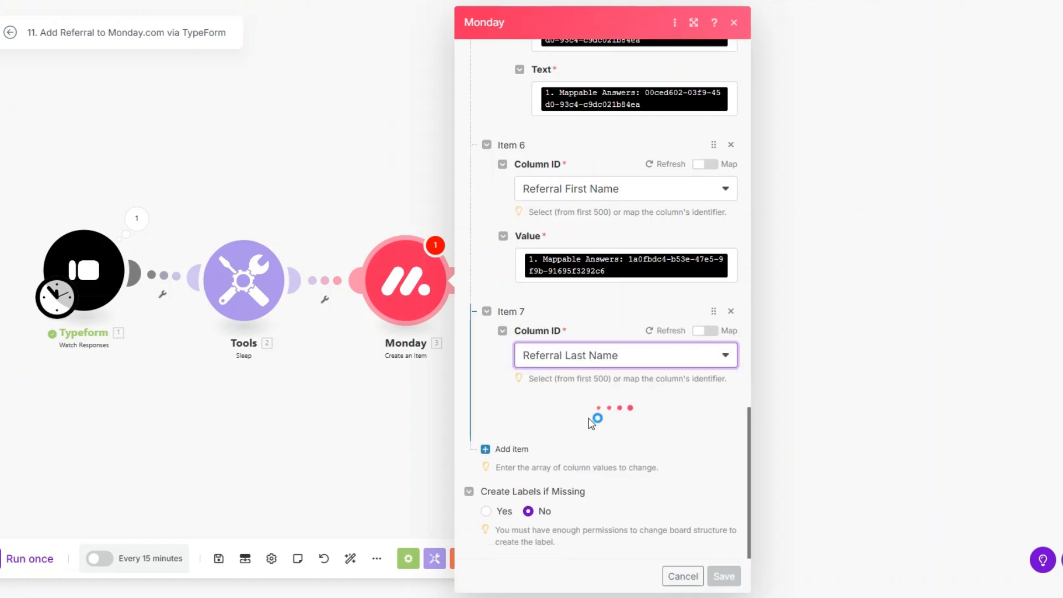
click(590, 422)
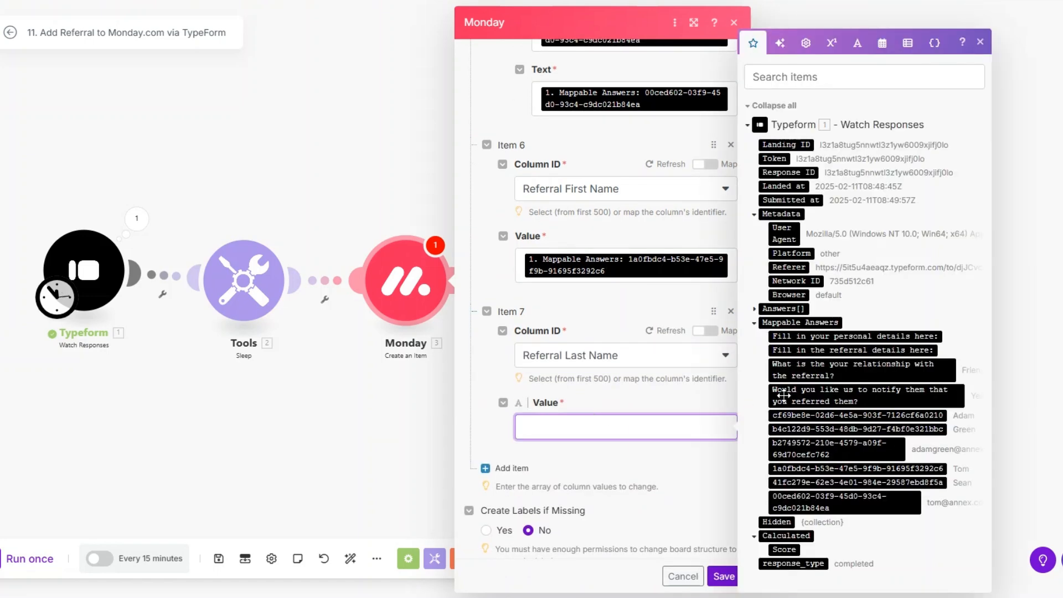
click(852, 481)
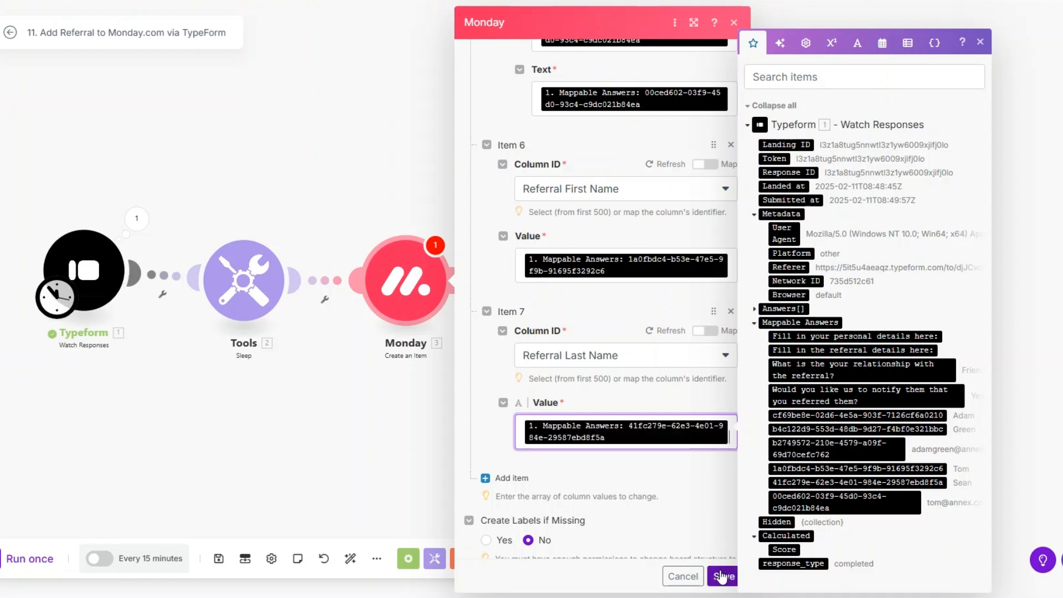
click(723, 576)
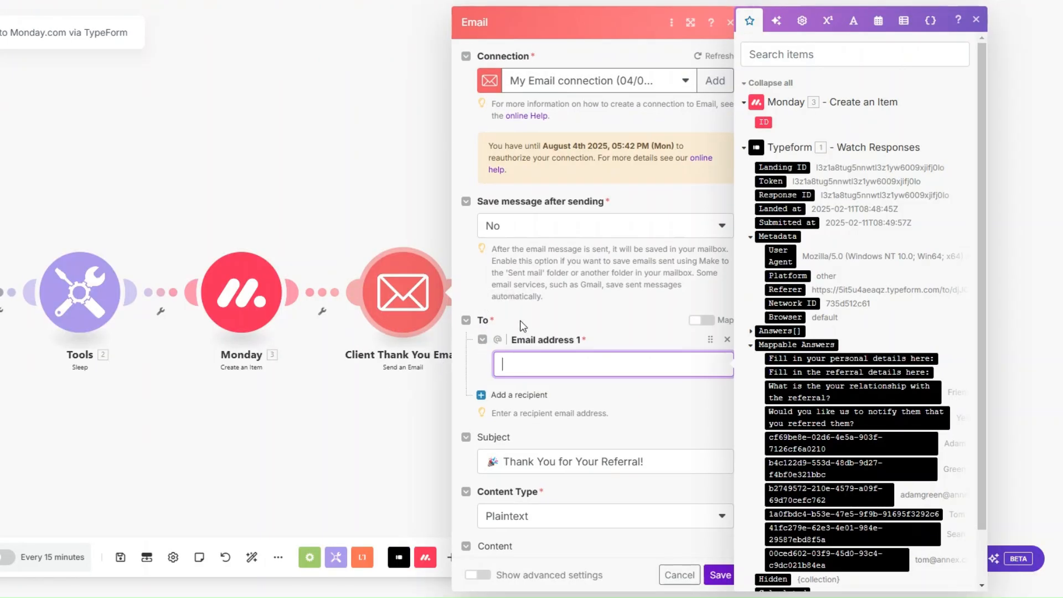
Make the client's e-mail answer the thank-you email's recipient address.
scroll(826, 382, down, 1)
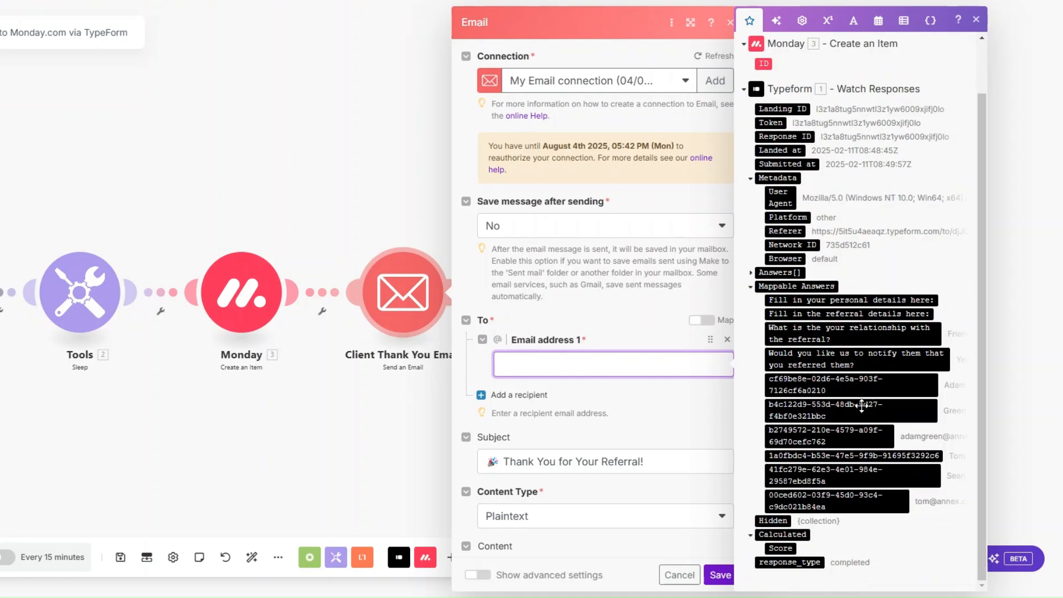
click(853, 436)
scroll(508, 214, down, 5)
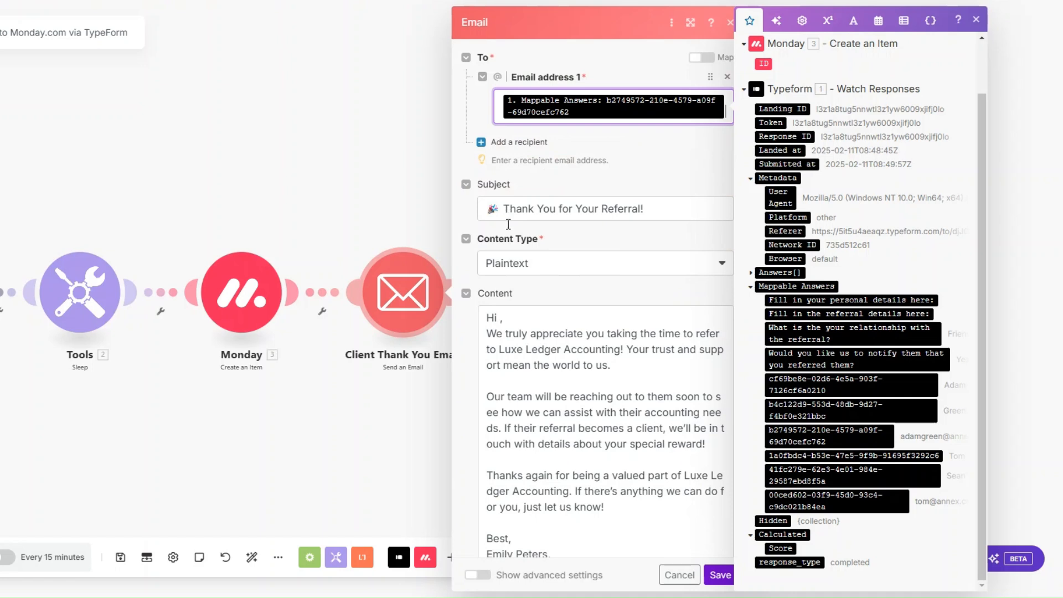
Insert the client's first name after 'Hi' and the referral's first name after 'refer' in the content.
click(499, 314)
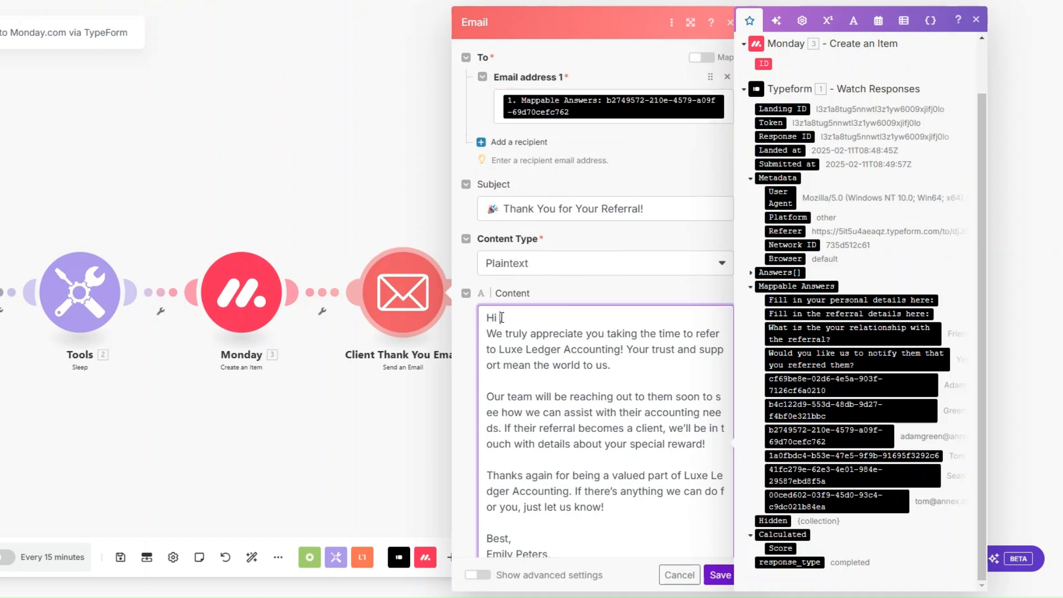
key(BackSpace)
click(878, 382)
text(,)
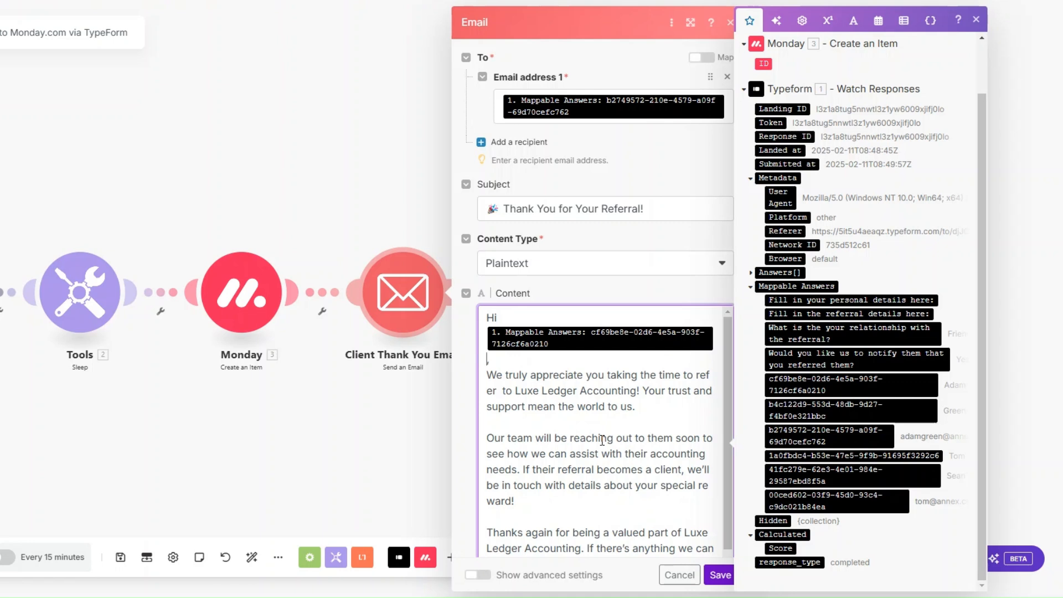
click(500, 391)
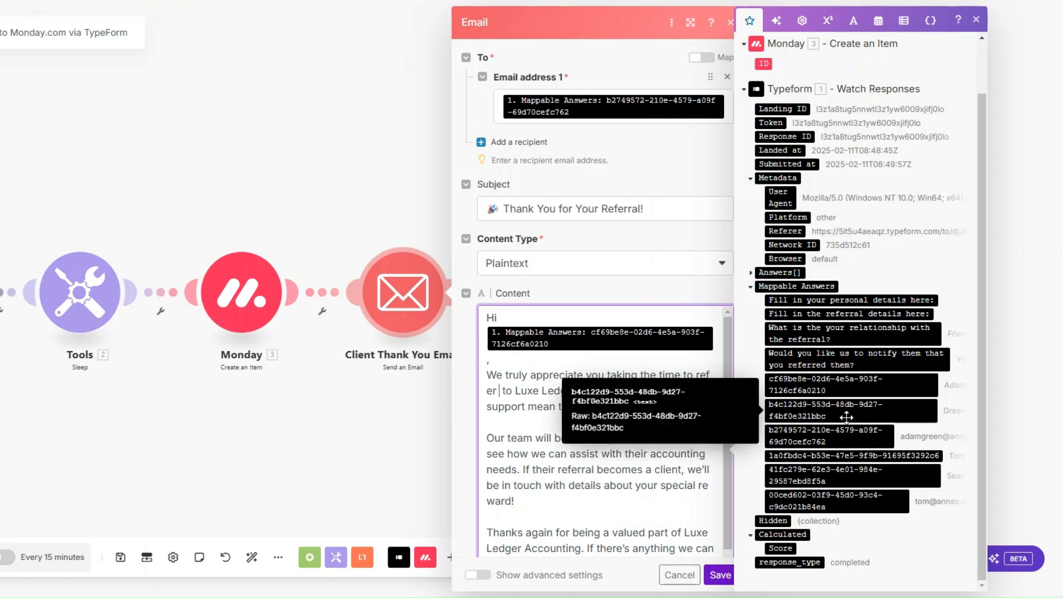
click(850, 455)
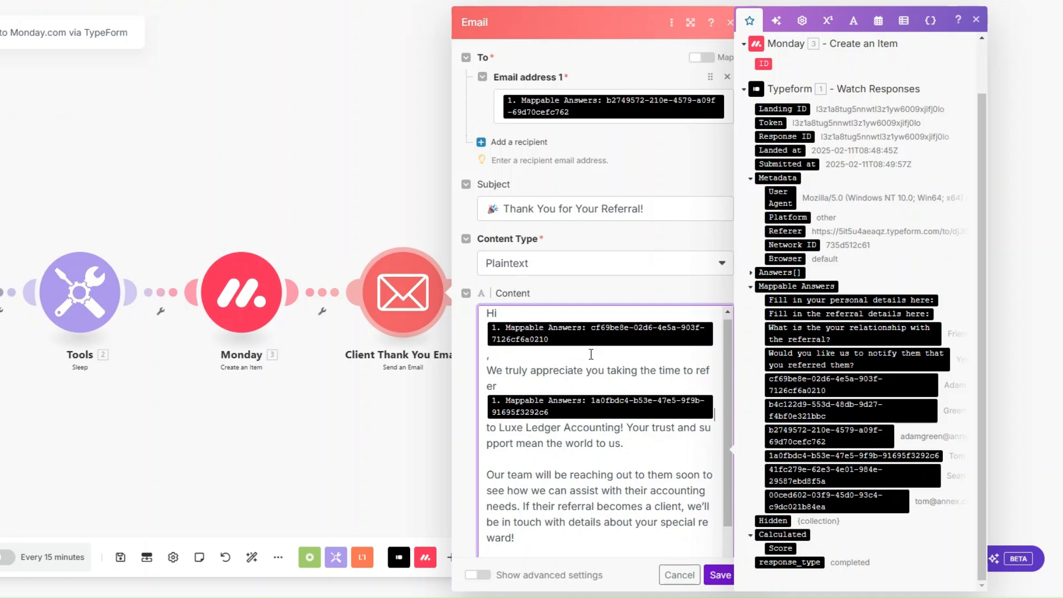
scroll(541, 386, down, 2)
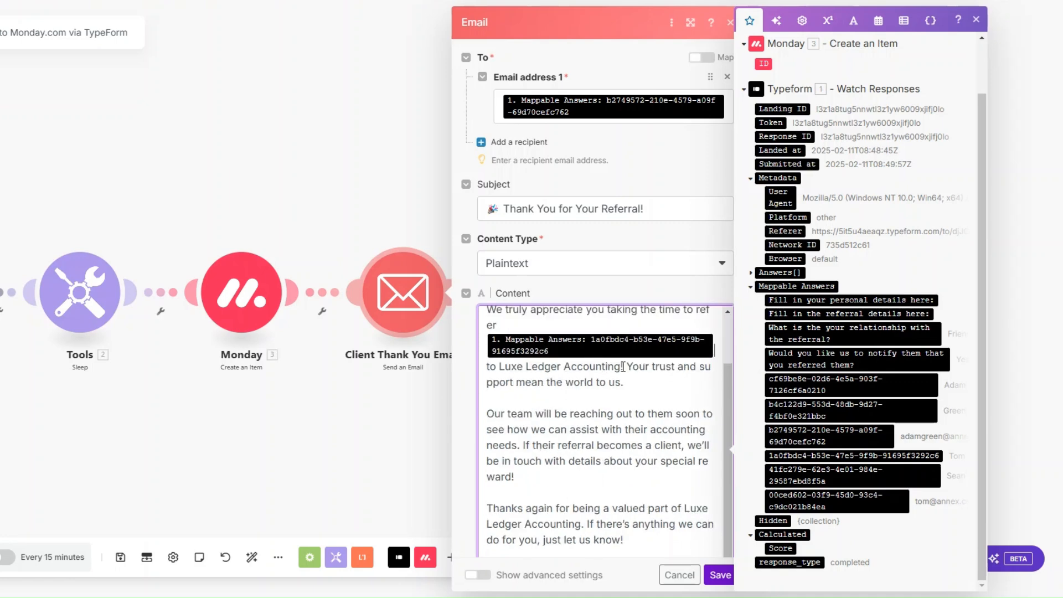
scroll(633, 262, down, 2)
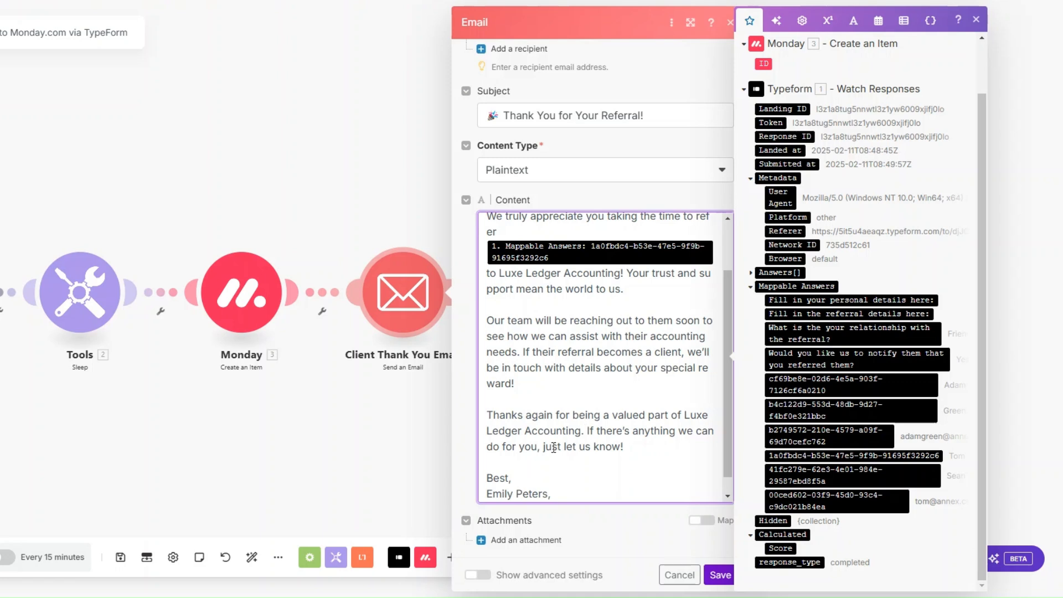
Save the Client Thank You Email settings and add a new module after it.
scroll(553, 447, down, 1)
click(720, 575)
scroll(294, 397, down, 1)
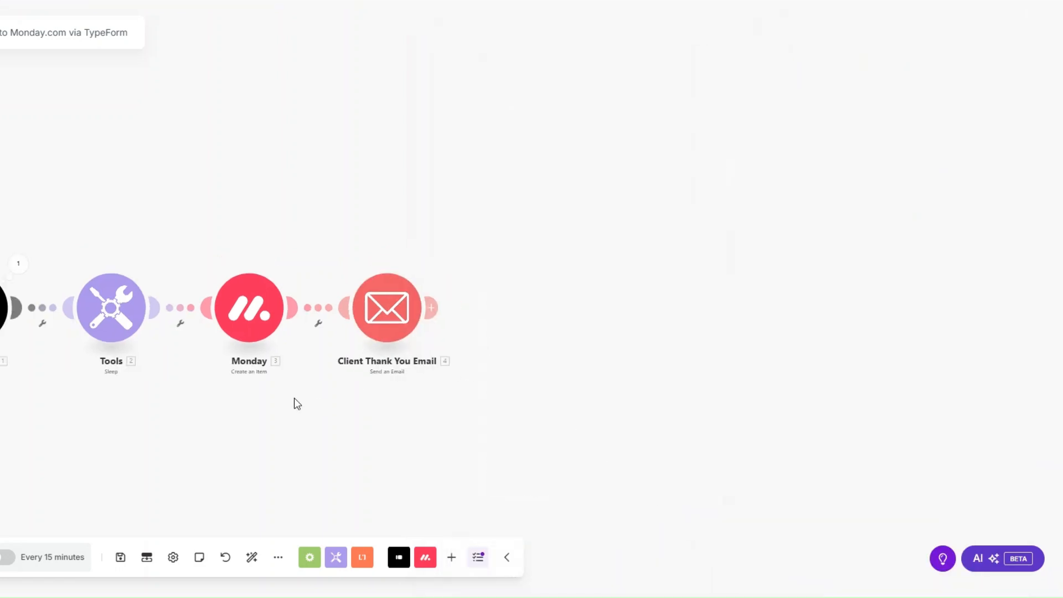
drag(278, 405, 257, 385)
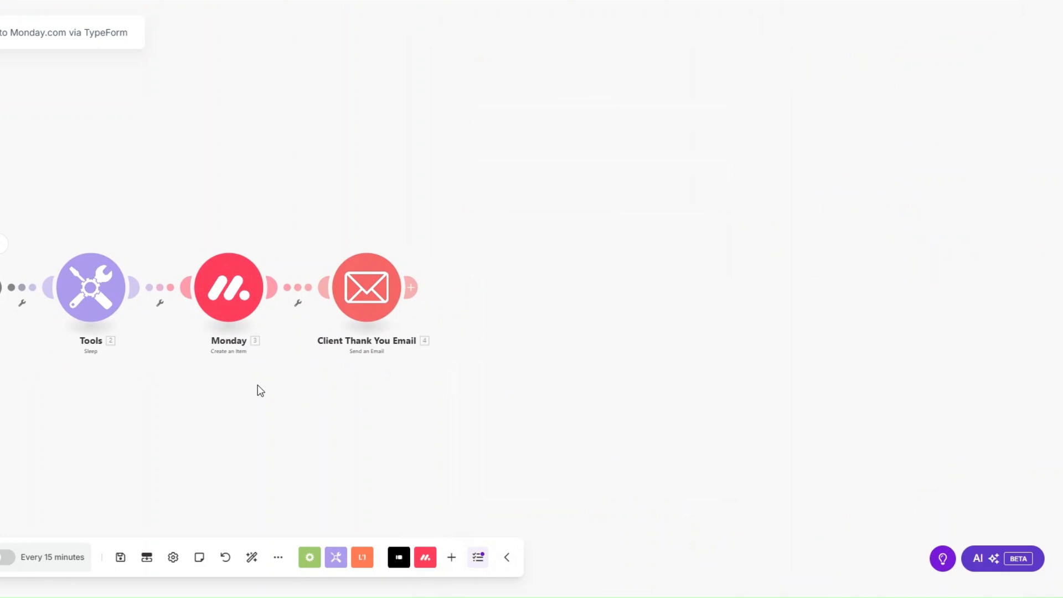
click(410, 287)
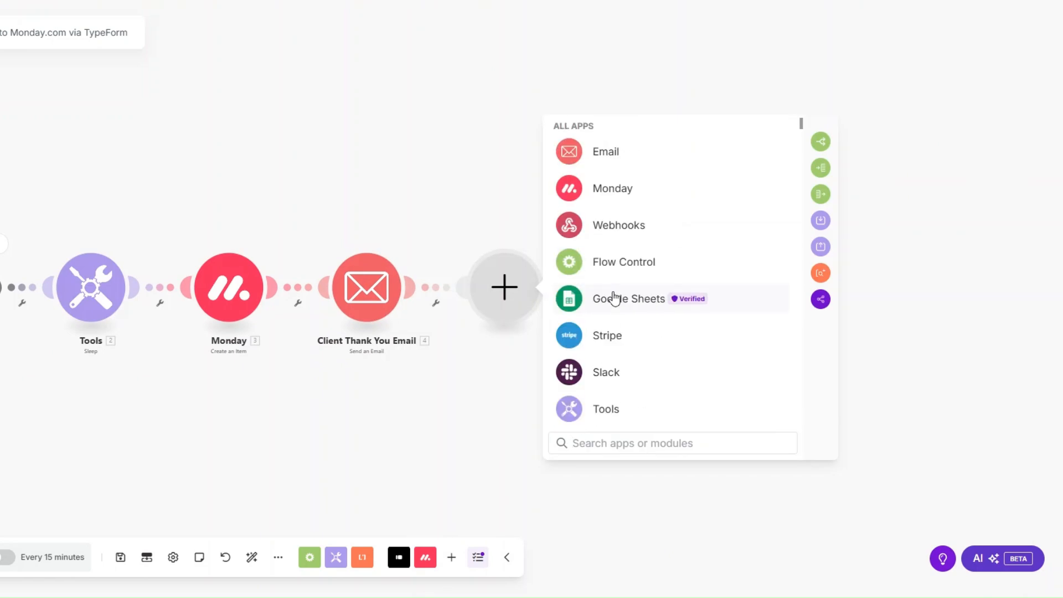
Add a Calendly Create a Scheduling Link module with maximum event count 1 for Strategy Session.
scroll(613, 311, down, 2)
click(612, 384)
scroll(617, 356, down, 3)
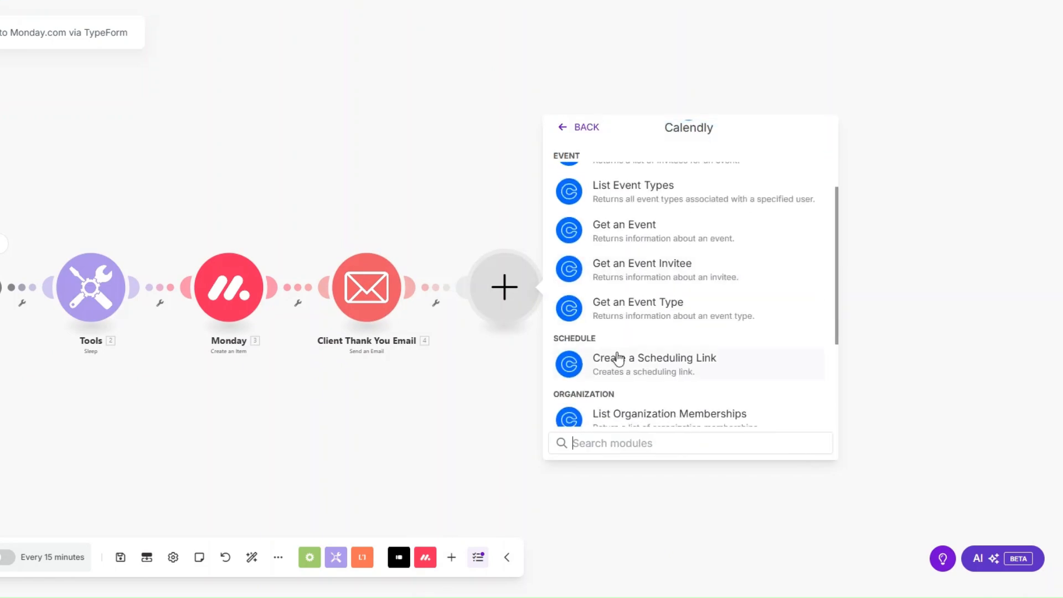
click(618, 359)
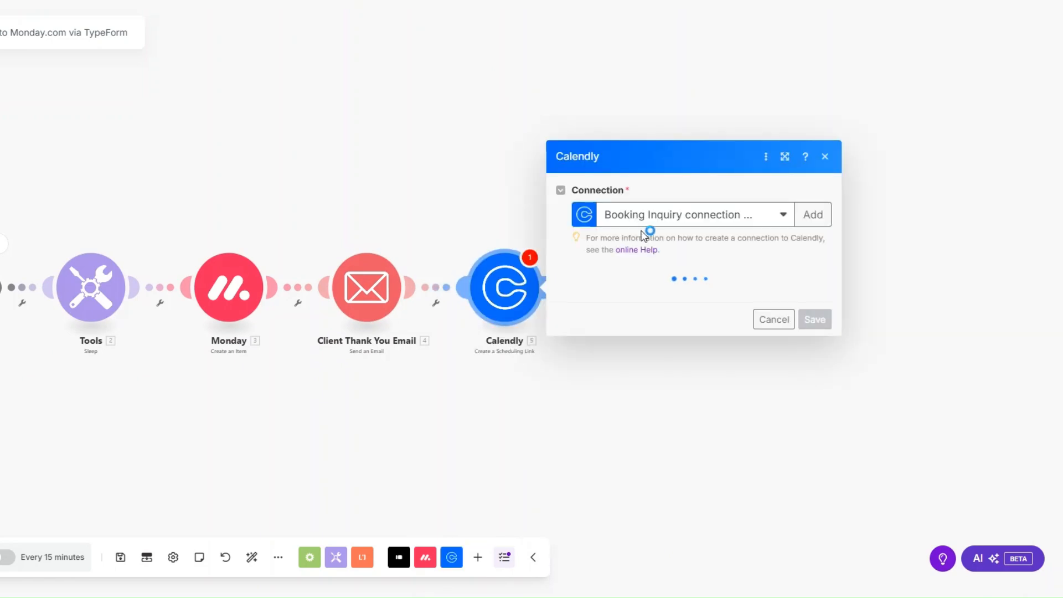
click(643, 286)
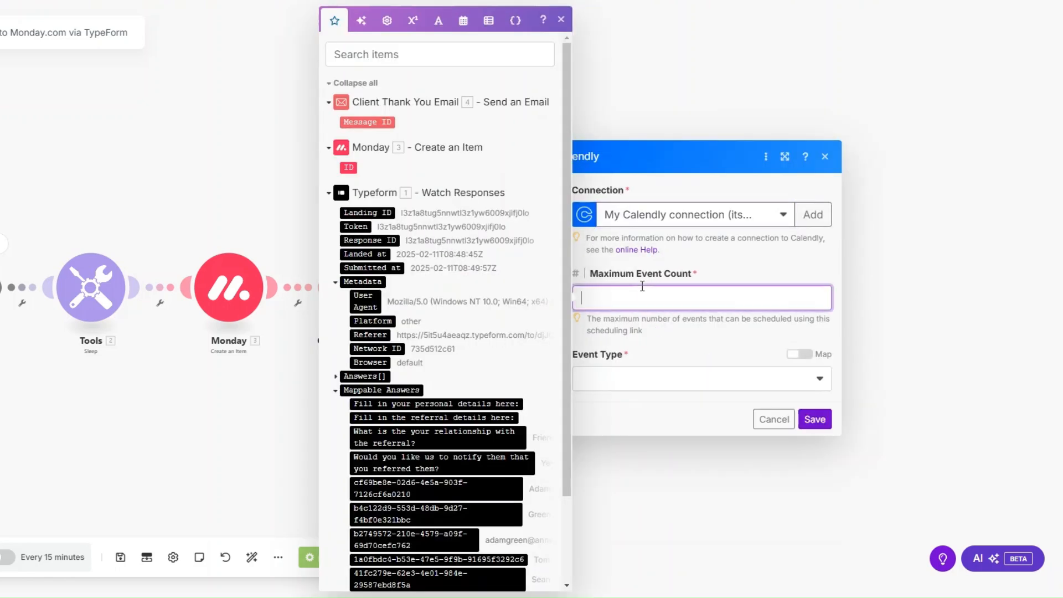
text(1)
click(609, 379)
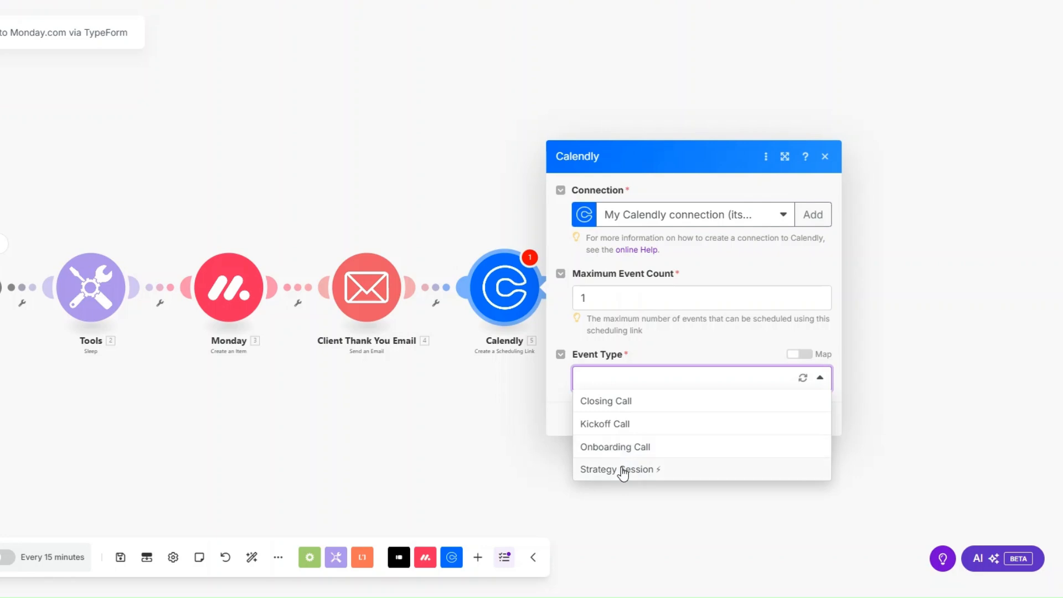
click(622, 470)
click(778, 421)
Rename the Calendly module to 'Consultation Call'.
right_click(507, 301)
click(554, 380)
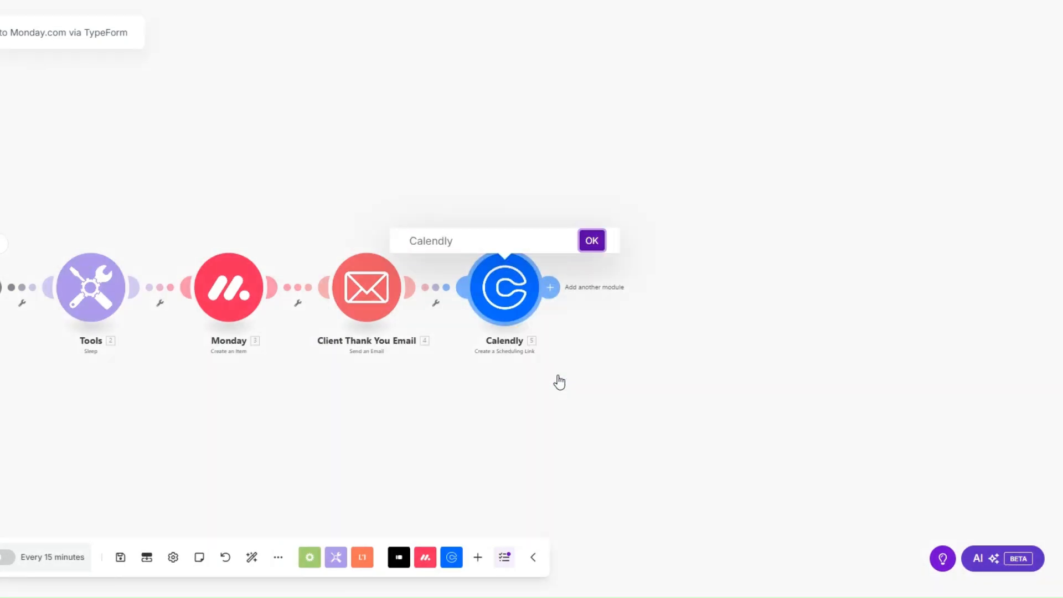
text(Consultation Call)
click(591, 243)
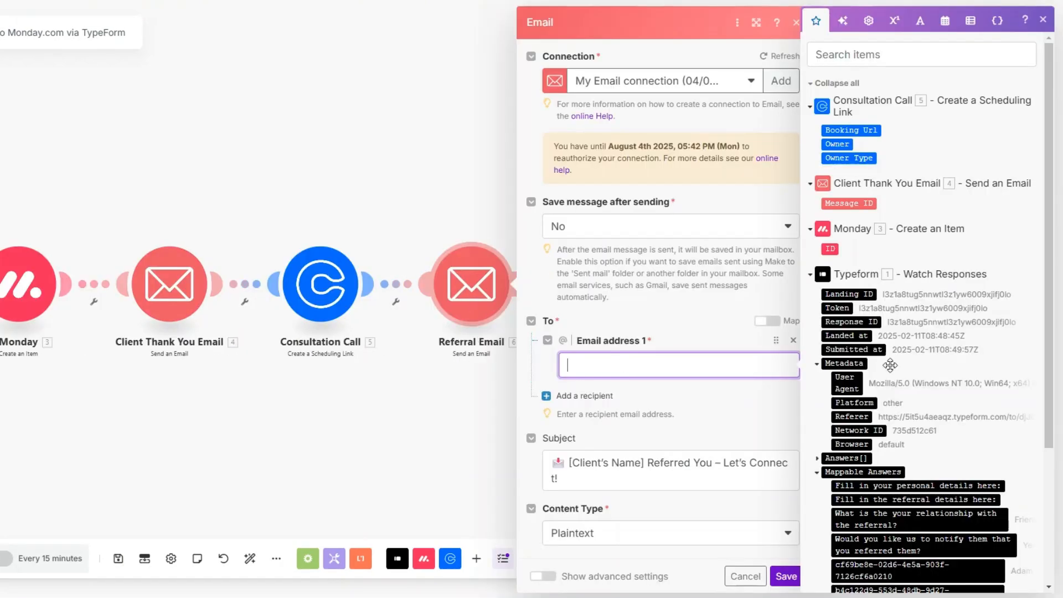
Address the Referral Email to the referral's email answer and replace the subject's client-name placeholder.
scroll(886, 365, down, 3)
click(892, 497)
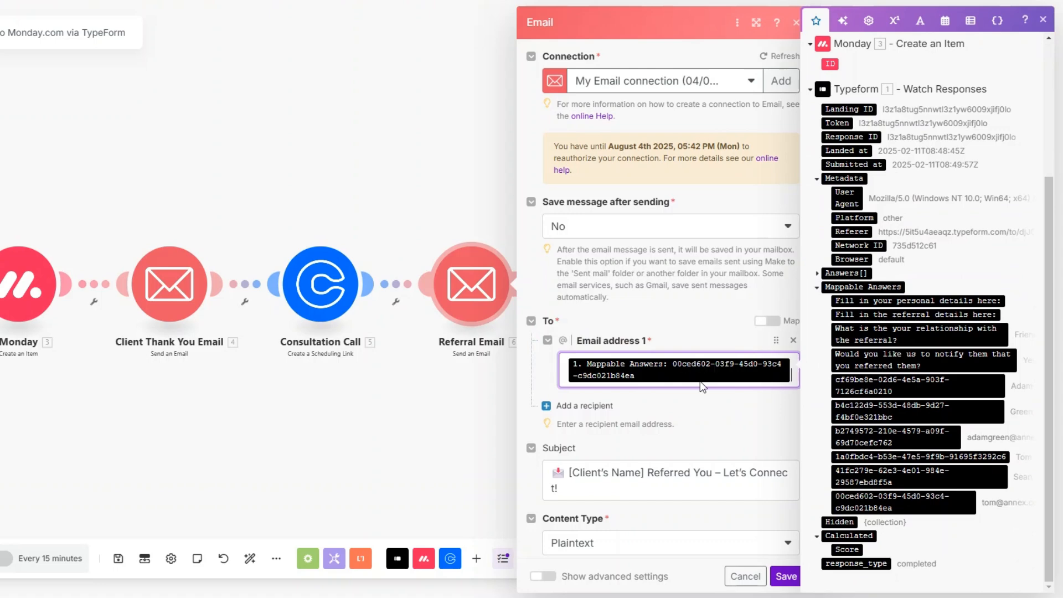
scroll(608, 226, down, 5)
drag(643, 209, 570, 211)
key(BackSpace)
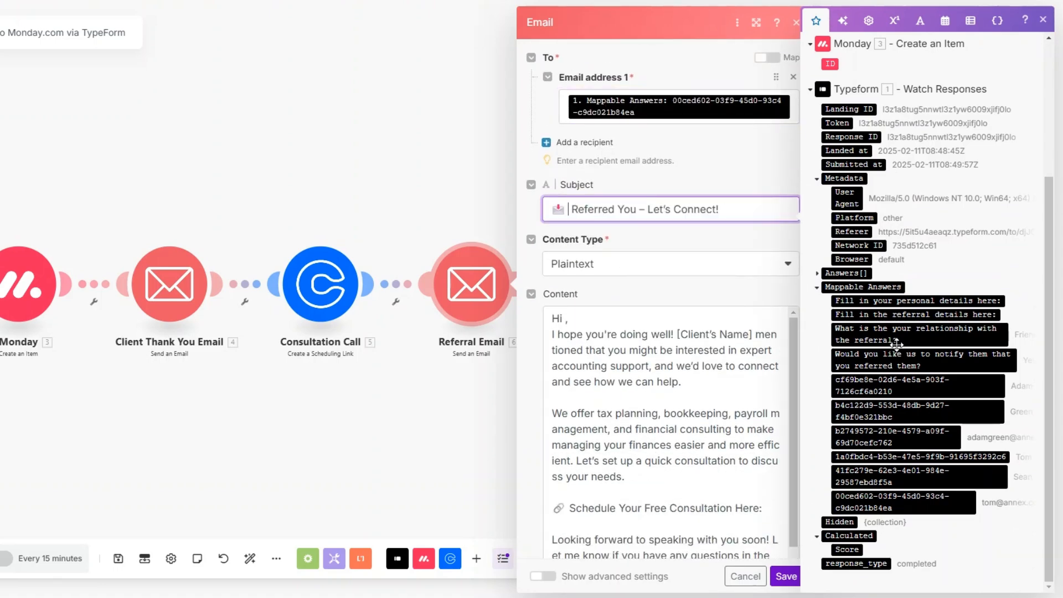
drag(904, 387, 673, 214)
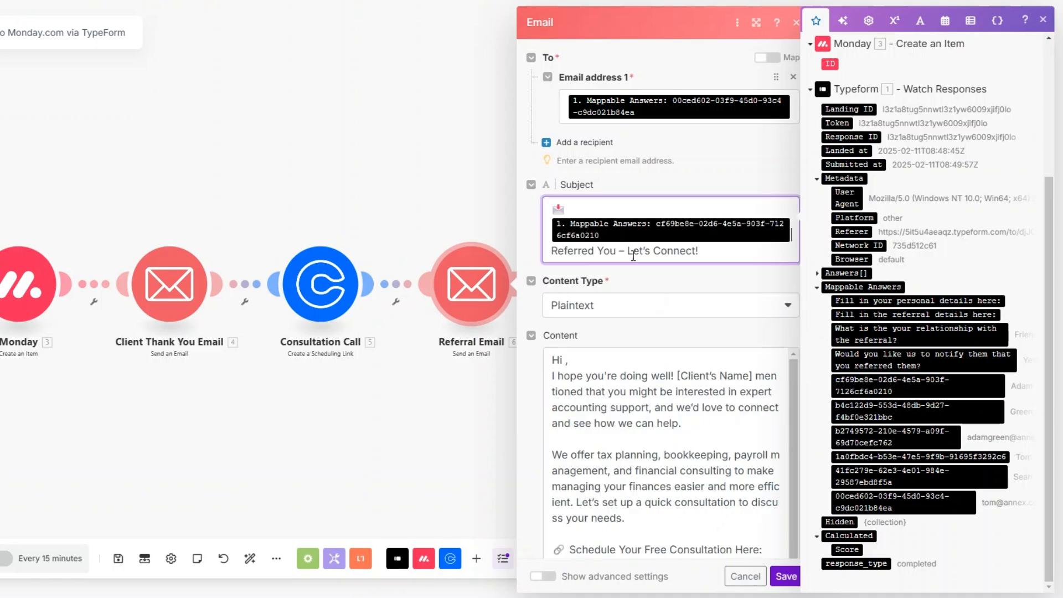
In the body, insert the referral's name after 'Hi' and replace the client-name placeholder with the client's name.
scroll(705, 257, down, 3)
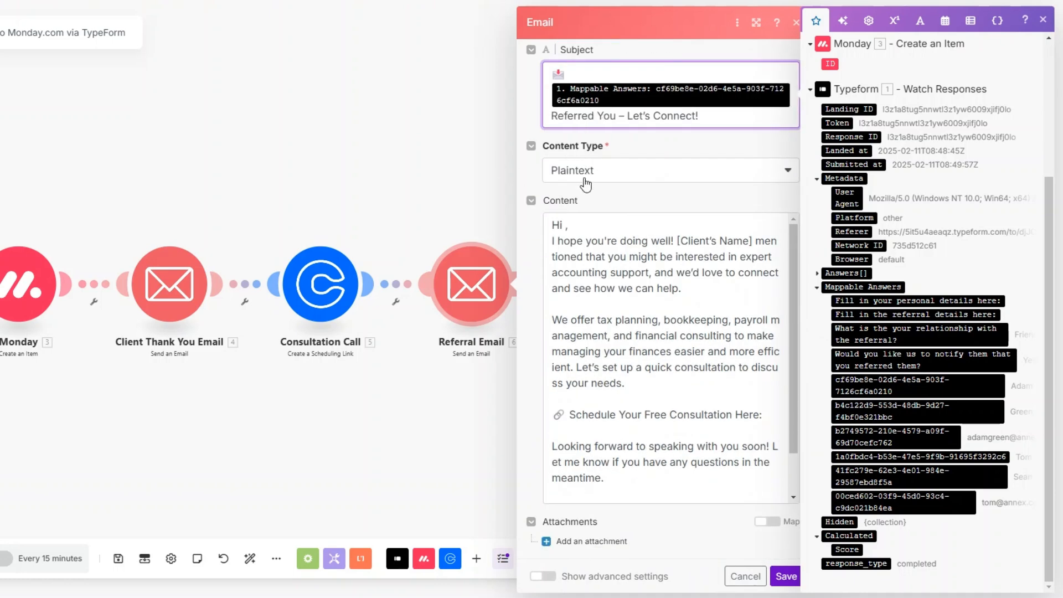
click(569, 224)
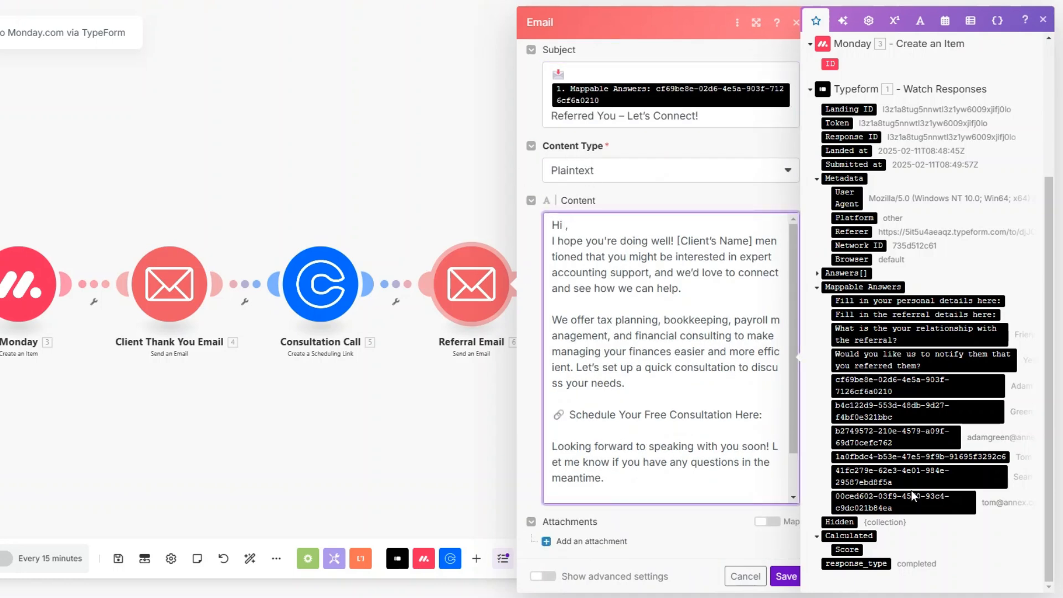
click(905, 456)
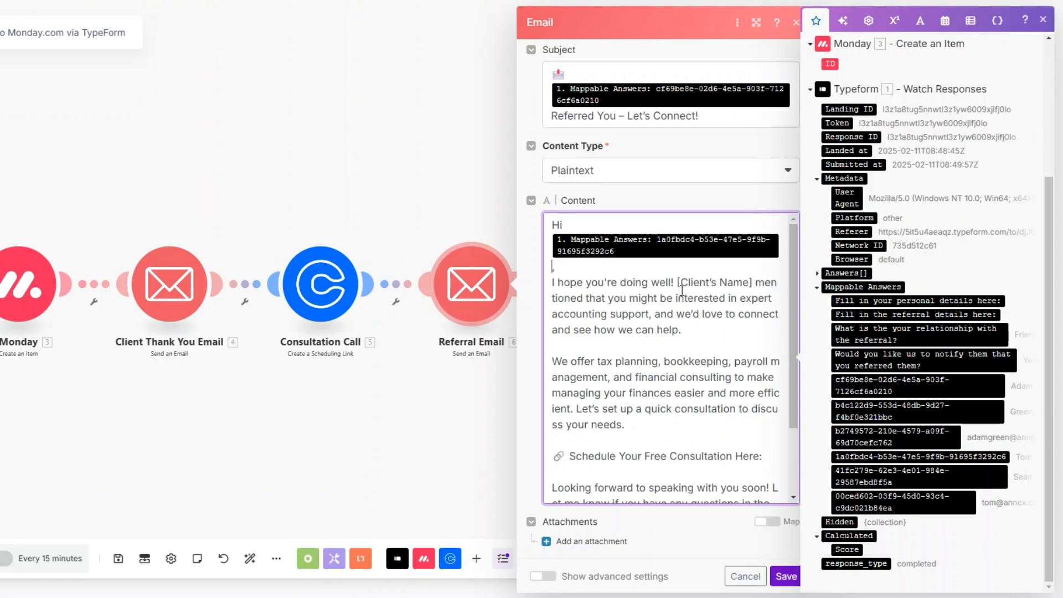
drag(677, 283, 755, 284)
key(BackSpace)
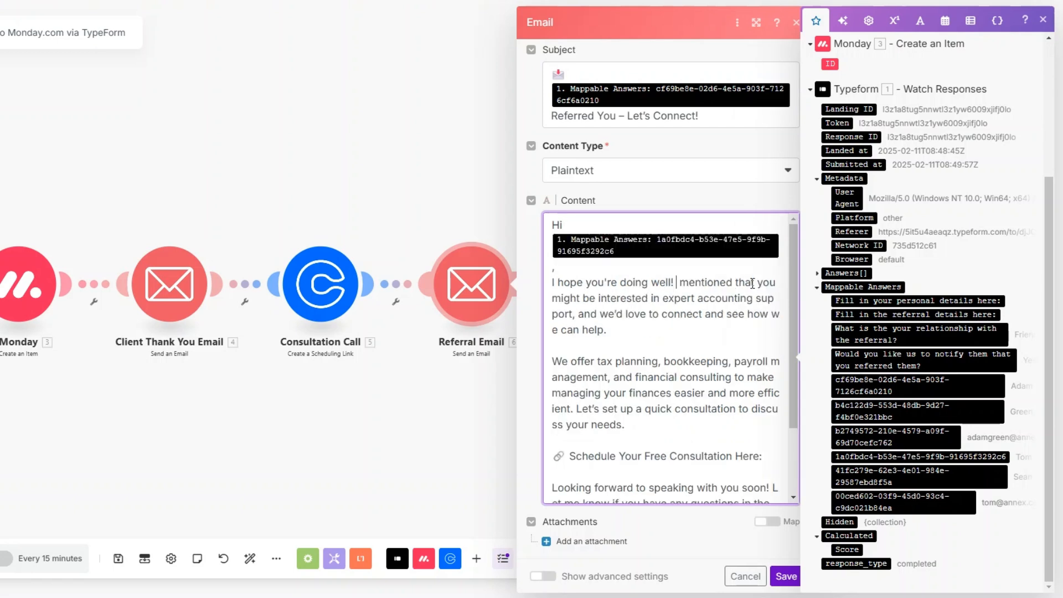
click(871, 384)
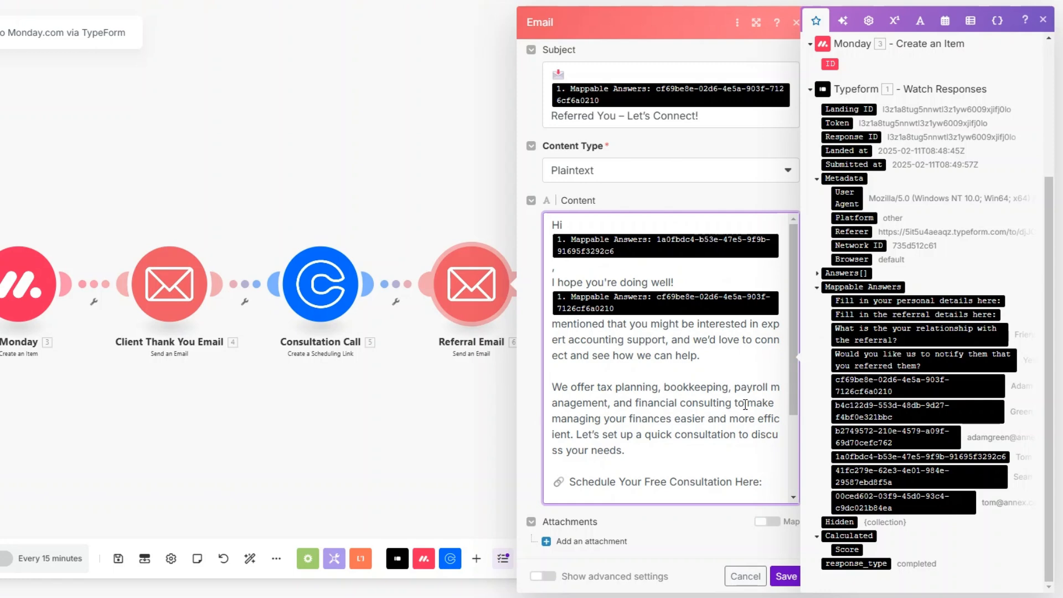
Add the Consultation Call Booking Url after 'Here:' and save the Referral Email.
scroll(633, 397, down, 2)
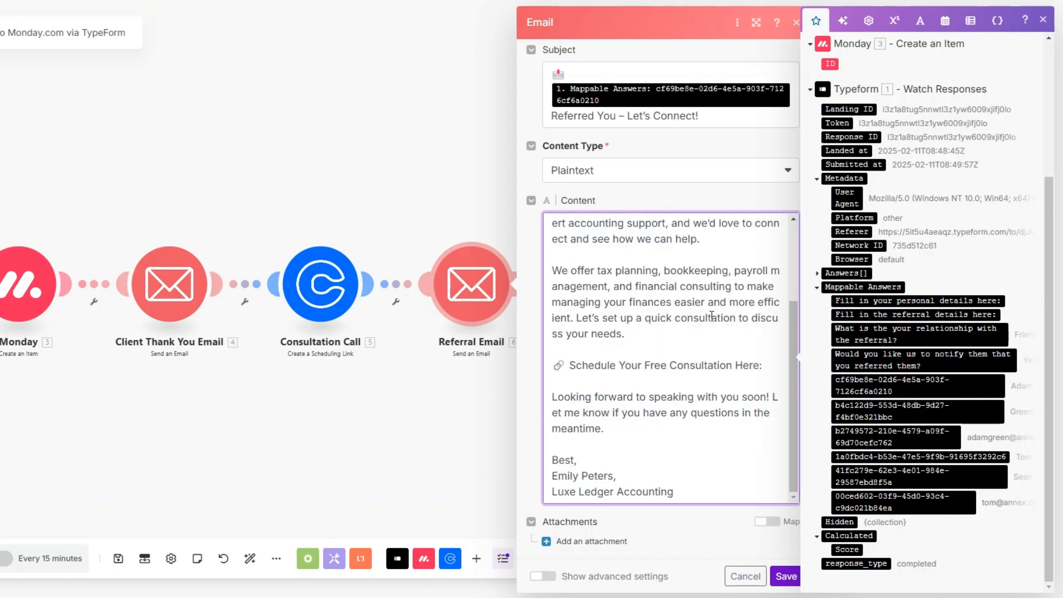
click(770, 366)
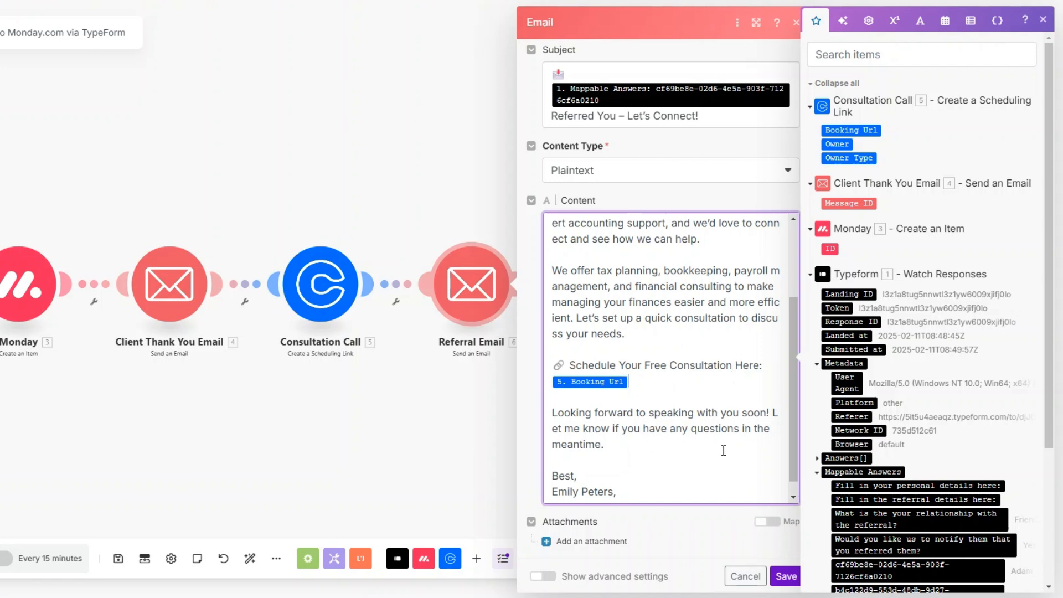
click(785, 577)
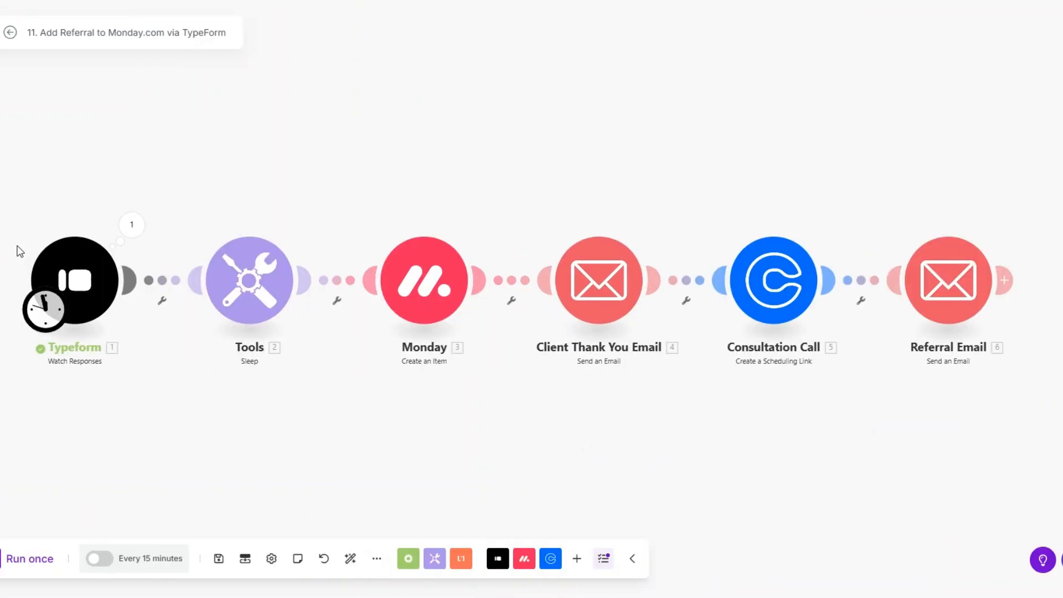
Set the Typeform trigger to start from a manually chosen form response.
right_click(94, 277)
click(145, 332)
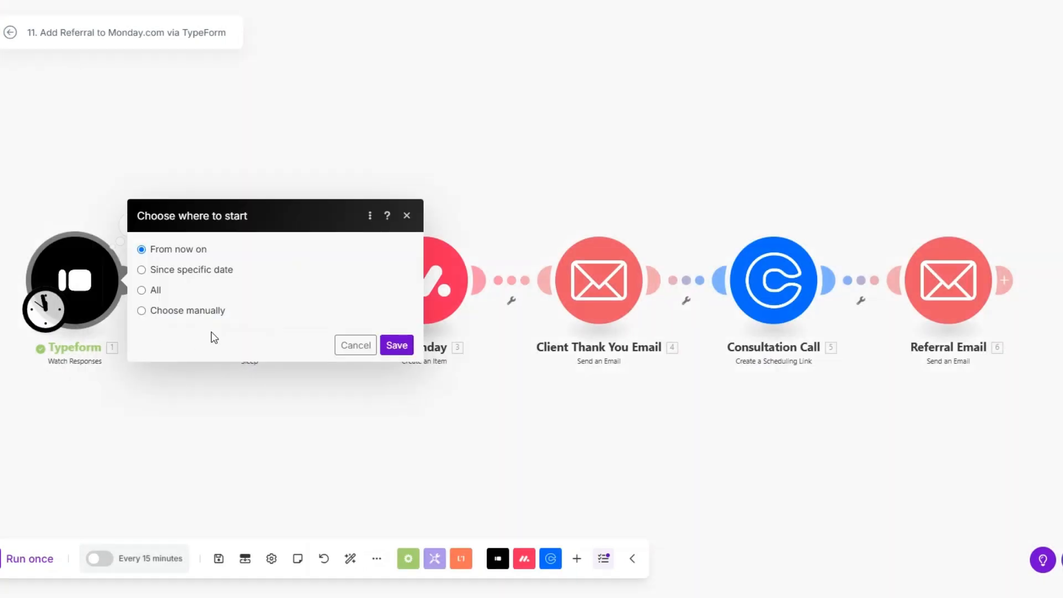
click(210, 312)
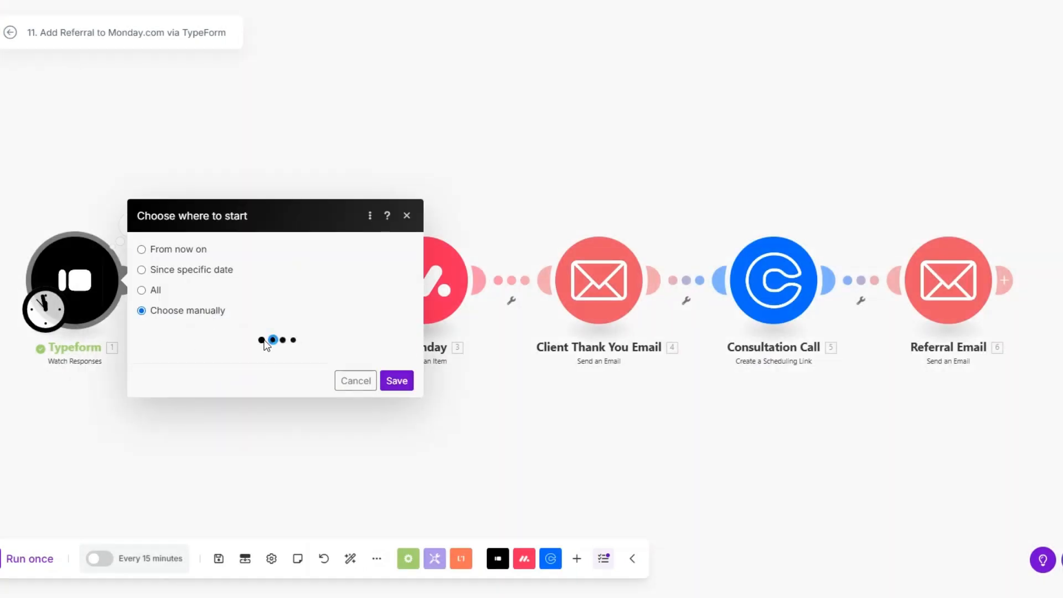
click(252, 327)
click(396, 380)
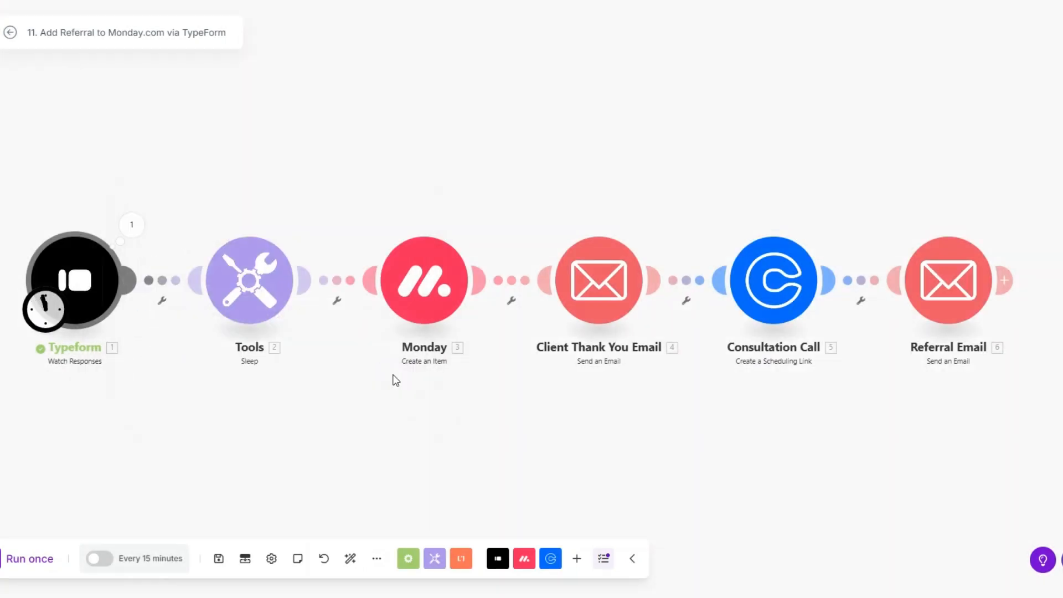
Run the scenario once and review the Typeform trigger's Mappable Answers output.
click(42, 561)
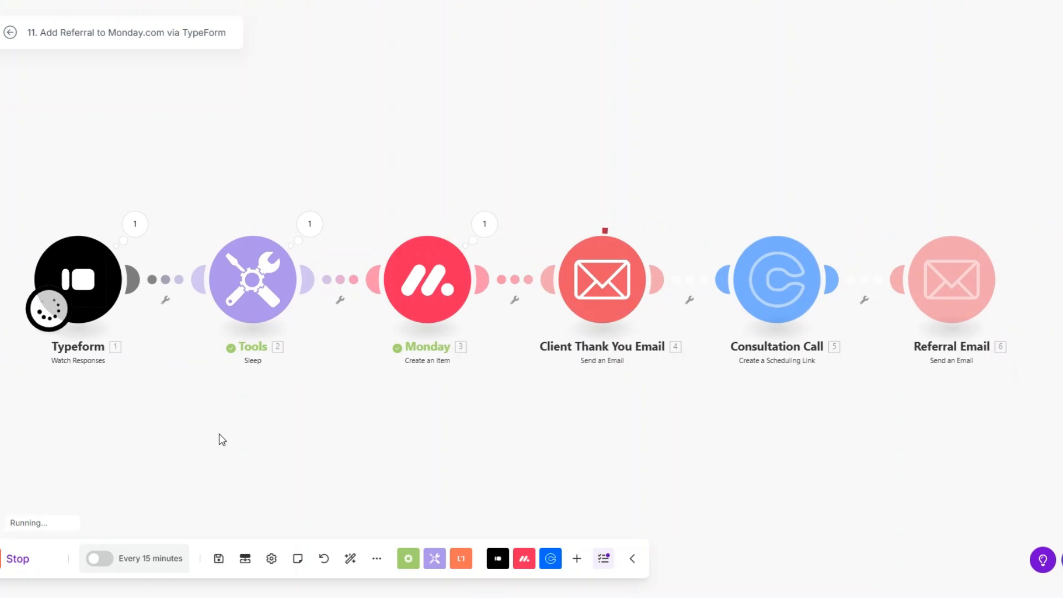
scroll(251, 437, up, 1)
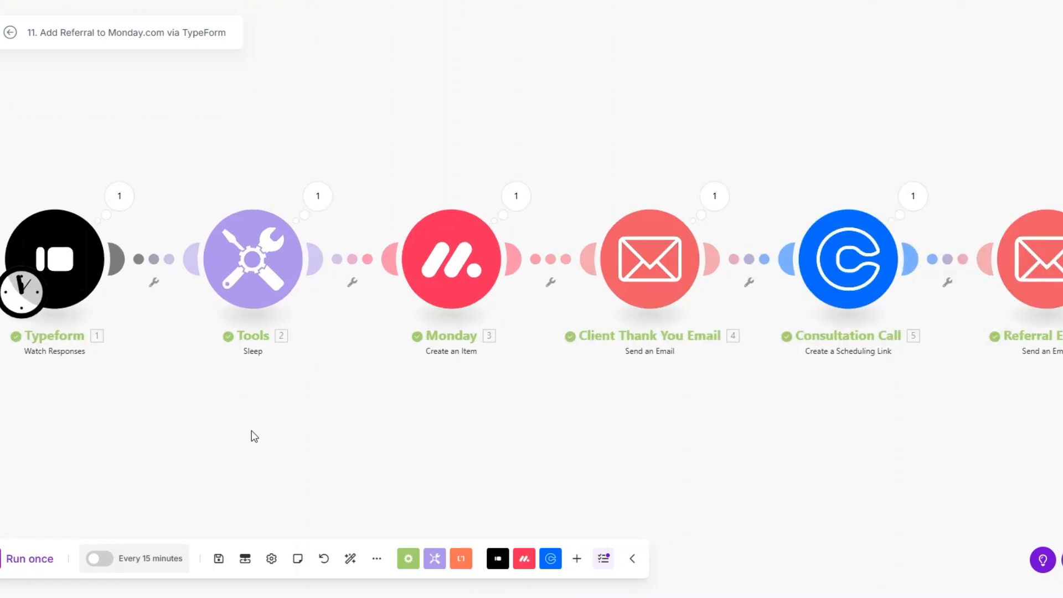
scroll(252, 431, down, 1)
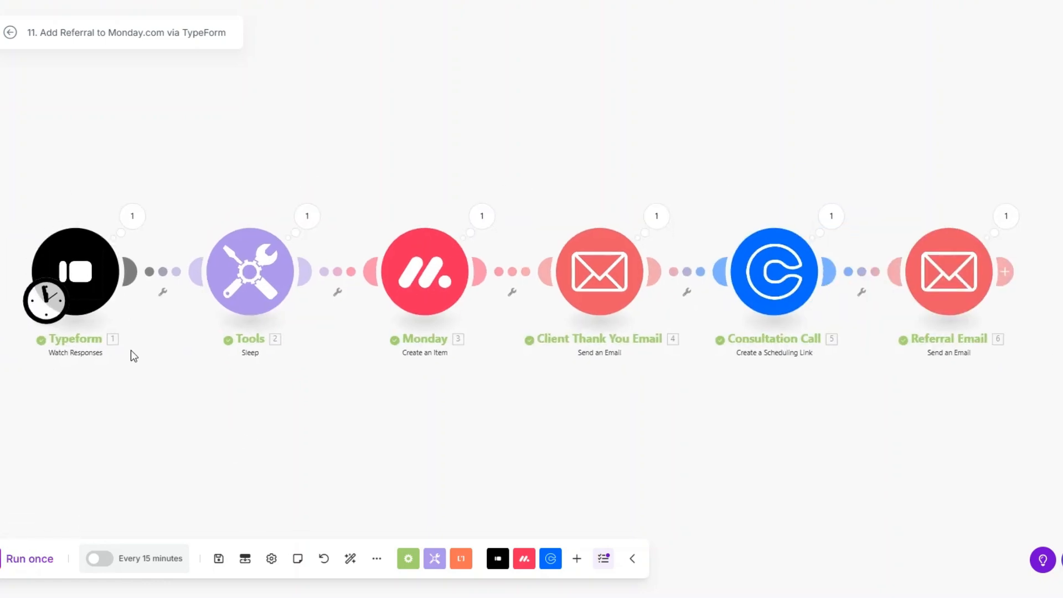
click(131, 216)
click(203, 313)
drag(222, 272, 406, 403)
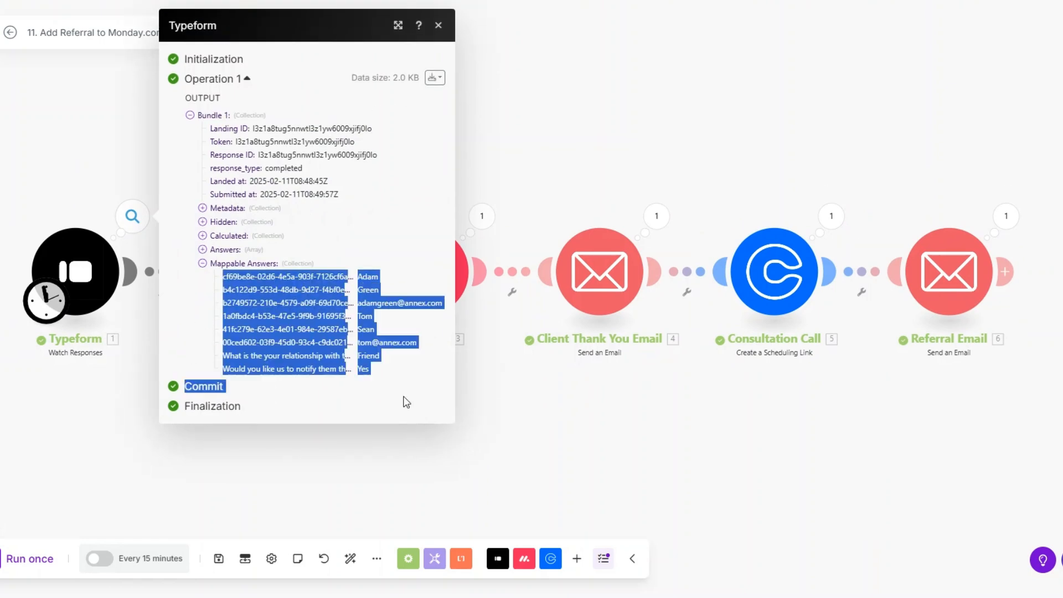
click(500, 409)
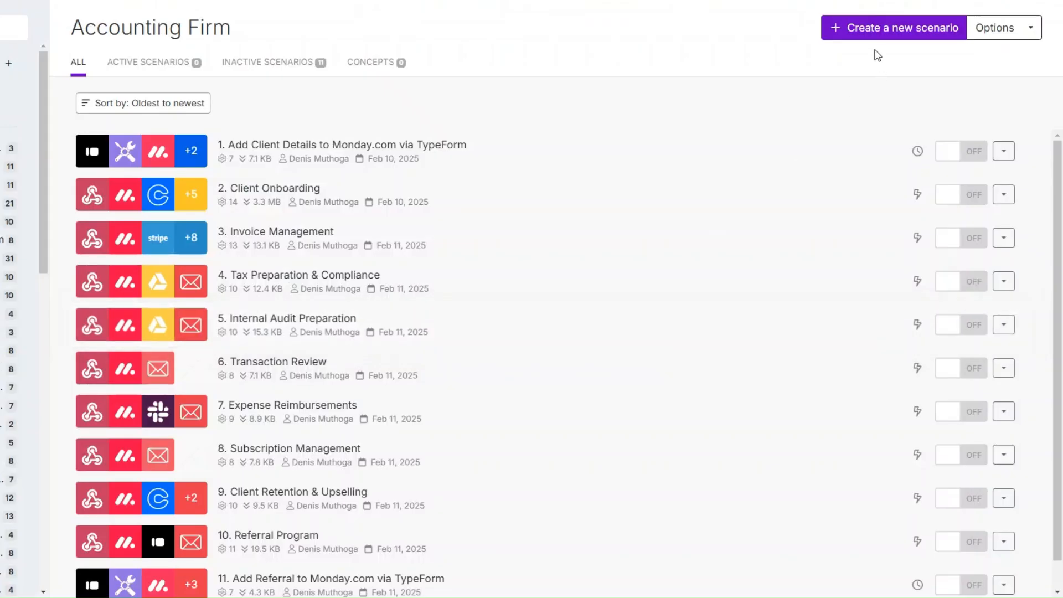
Create a new scenario starting with a Webhooks Custom webhook trigger.
click(875, 35)
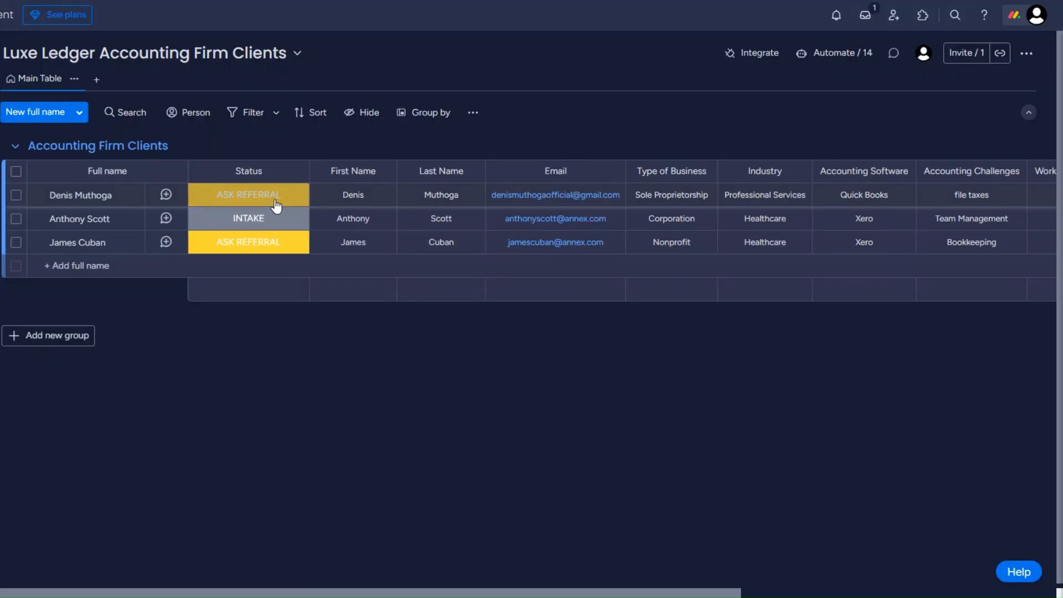
click(276, 207)
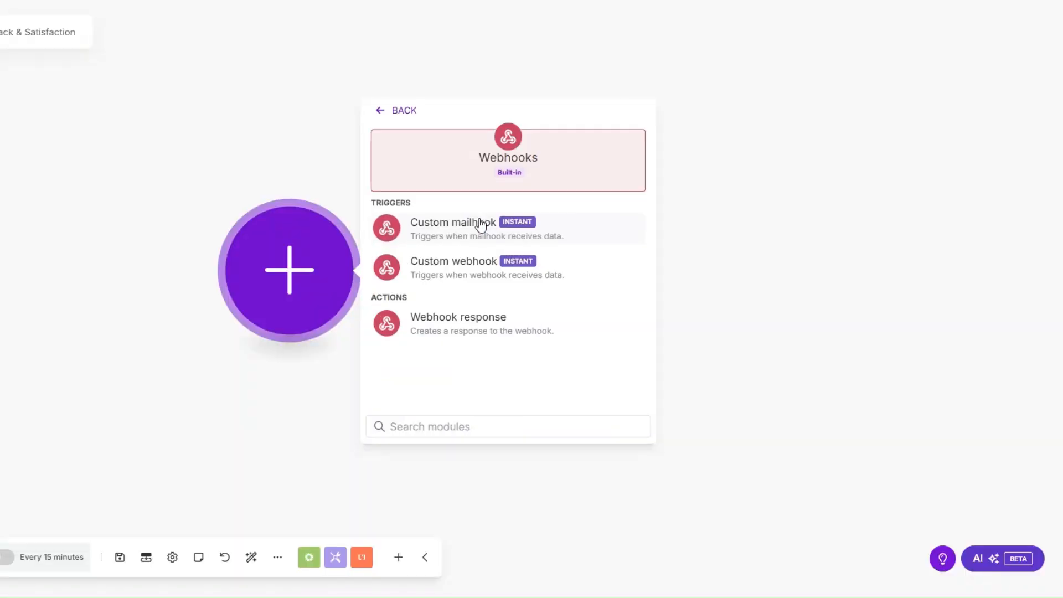
click(463, 270)
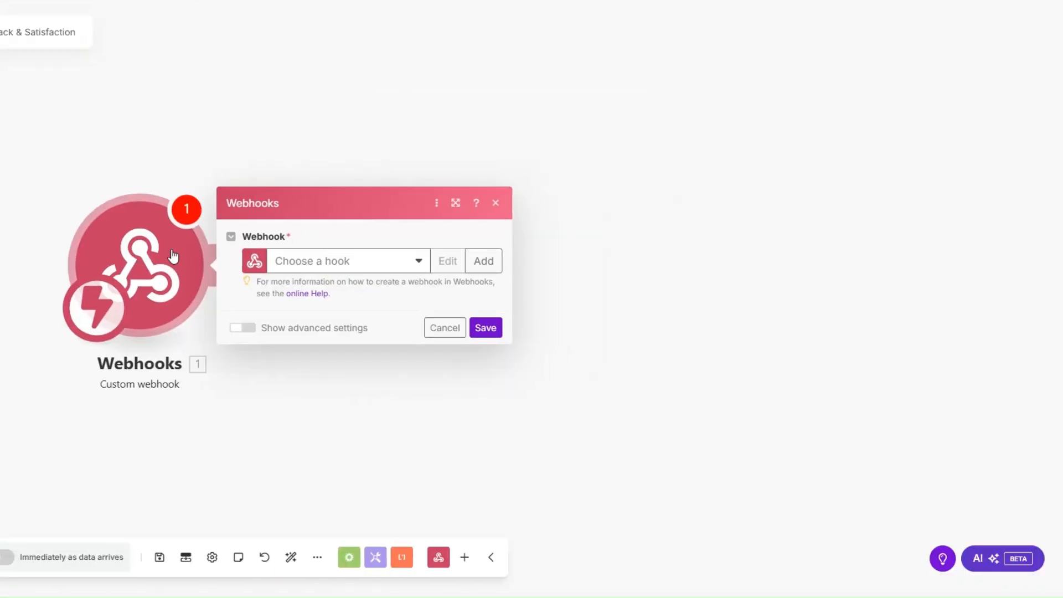
Create a new webhook named 'Client Feedback' for the trigger and save the scenario.
click(483, 261)
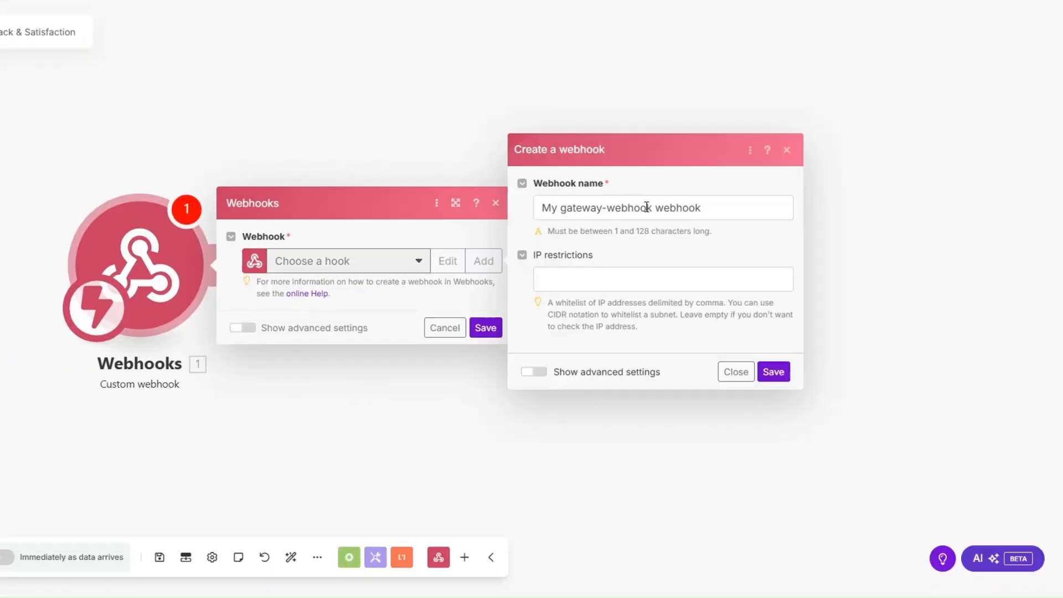
drag(653, 207, 519, 212)
text(Client Fe)
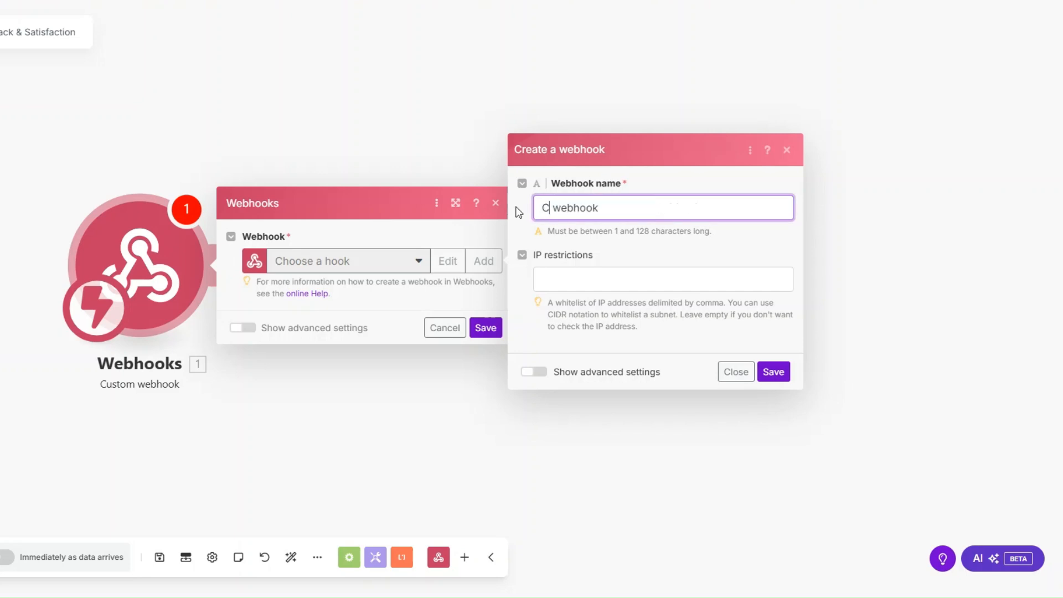
text(edback)
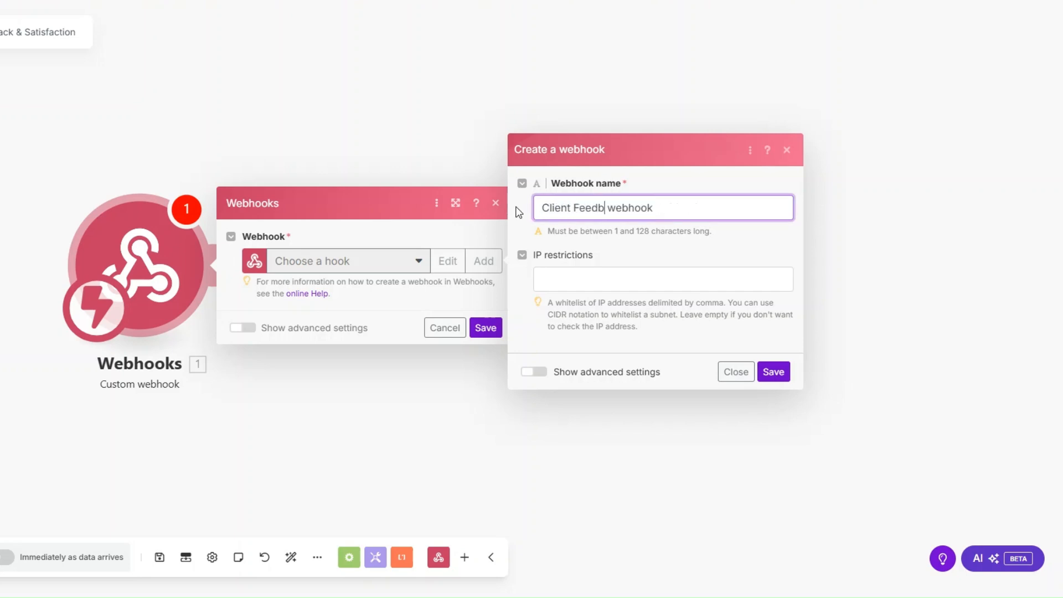
click(774, 372)
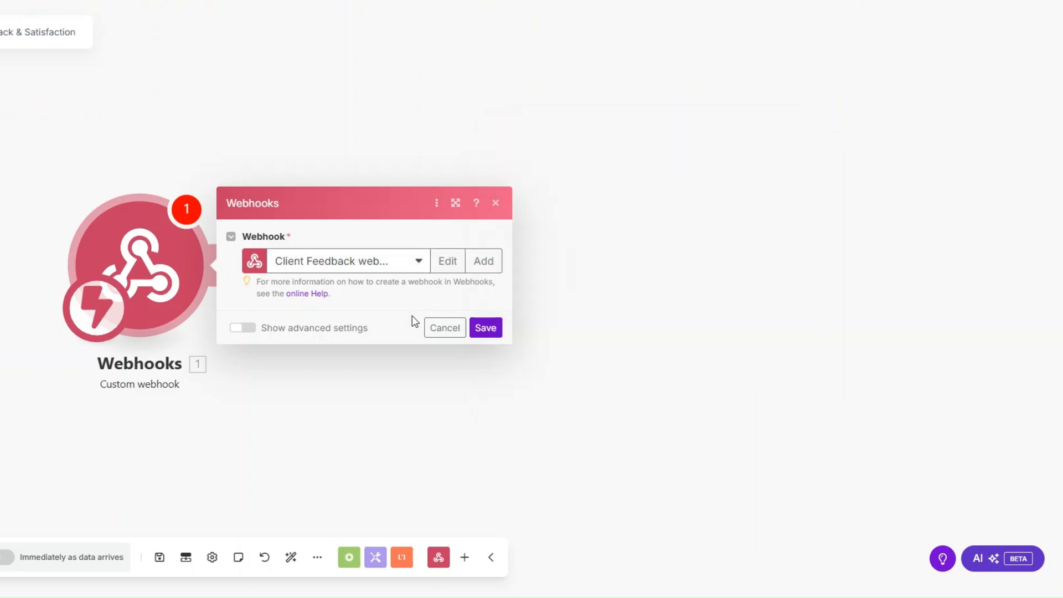
click(487, 378)
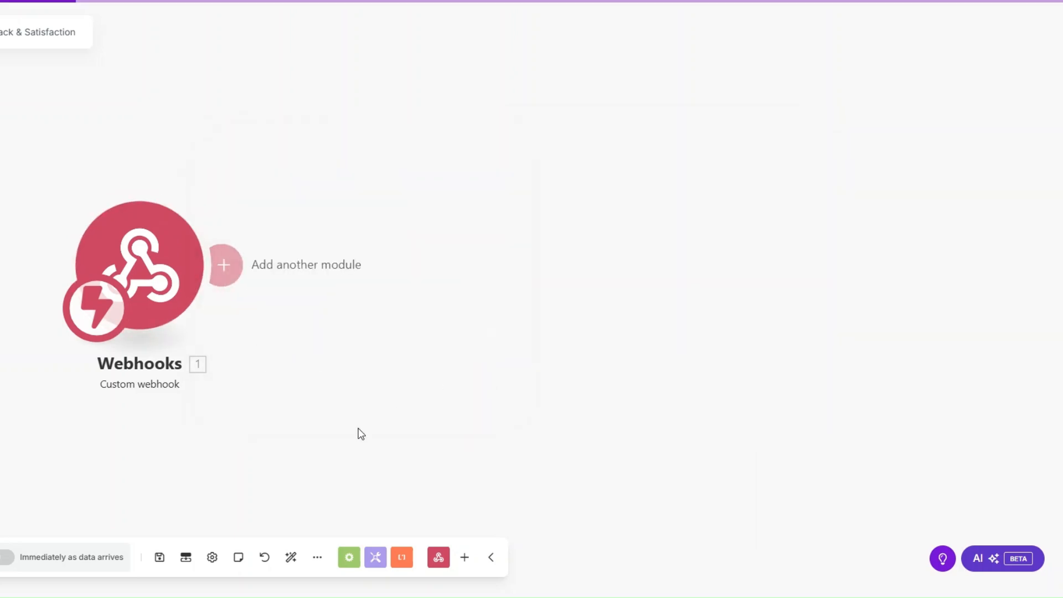
click(159, 557)
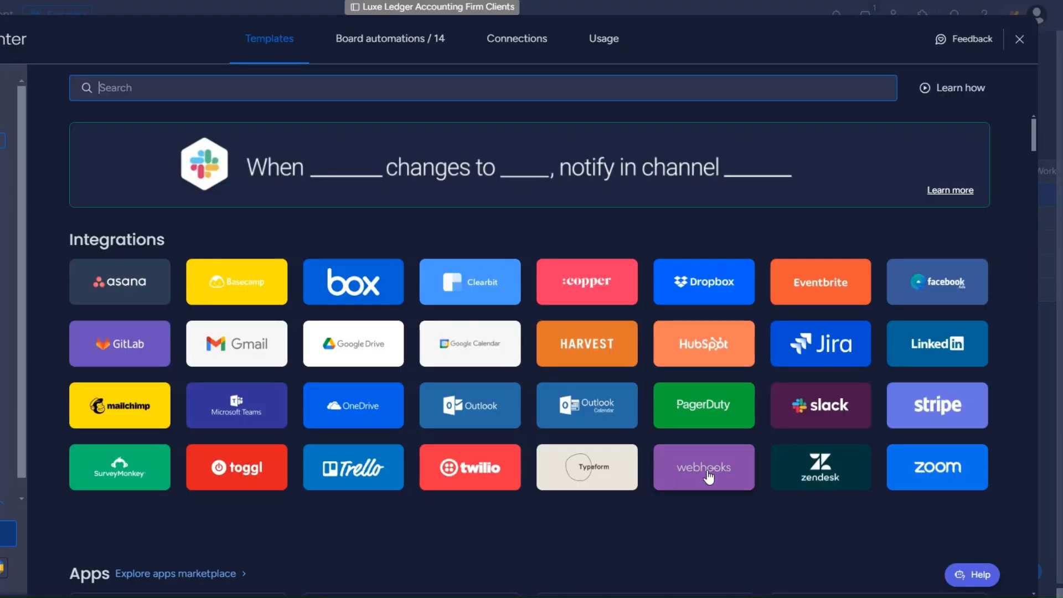
Use monday.com's status-change webhook recipe and connect it with the pasted Make webhook URL.
click(707, 470)
click(848, 441)
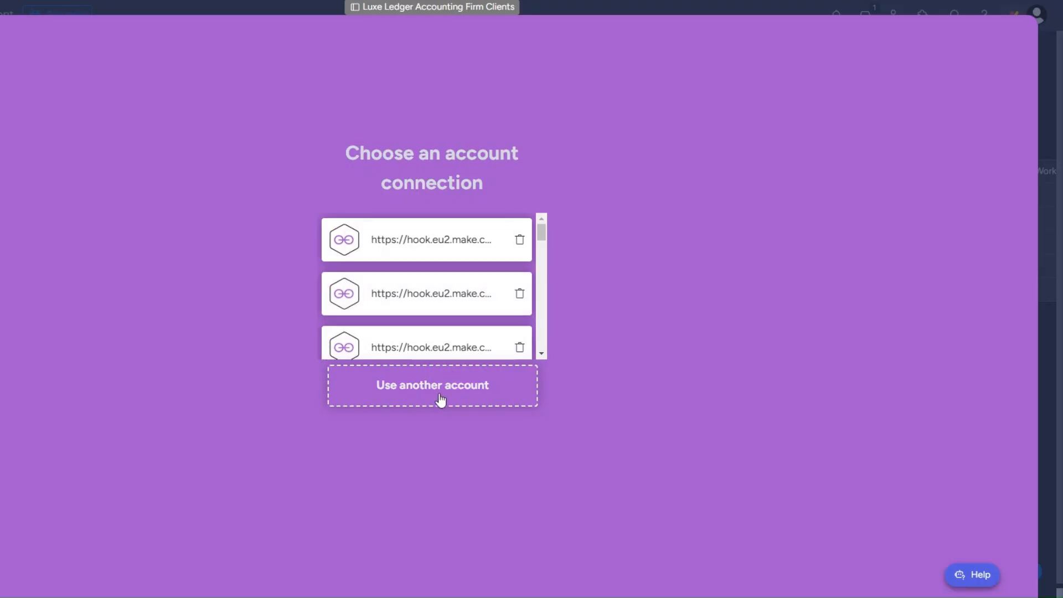
click(439, 397)
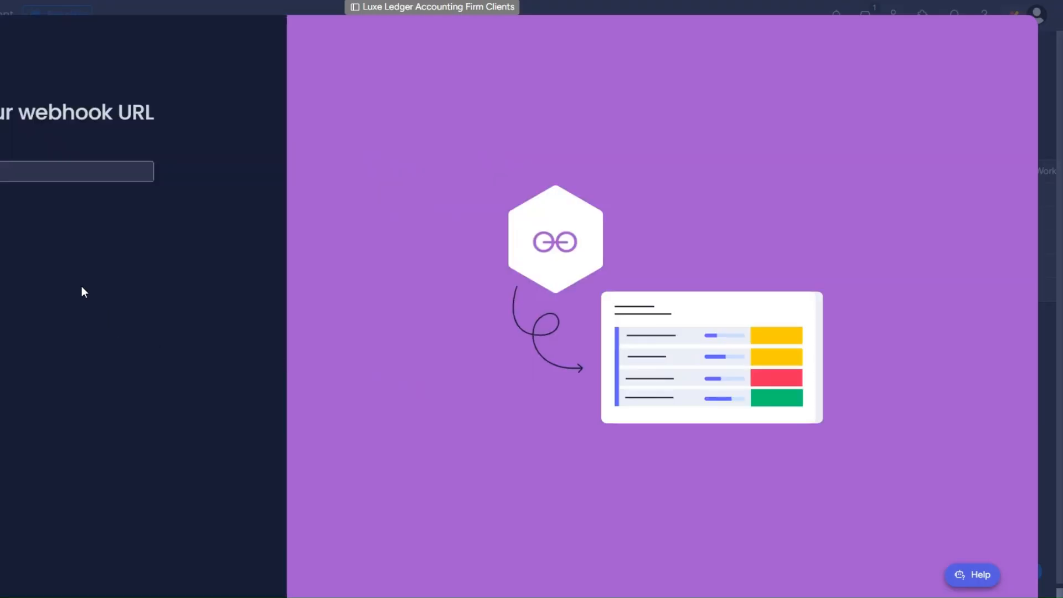
key(ctrl+v)
click(68, 214)
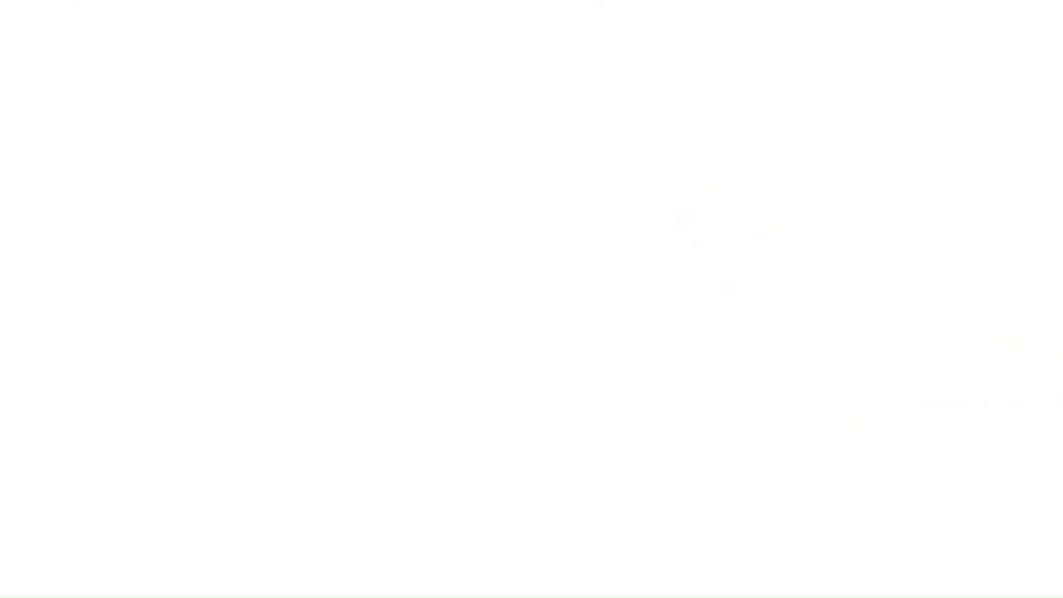
Add a Webhooks response returning the challenge value, then delete it once verification succeeds.
click(213, 275)
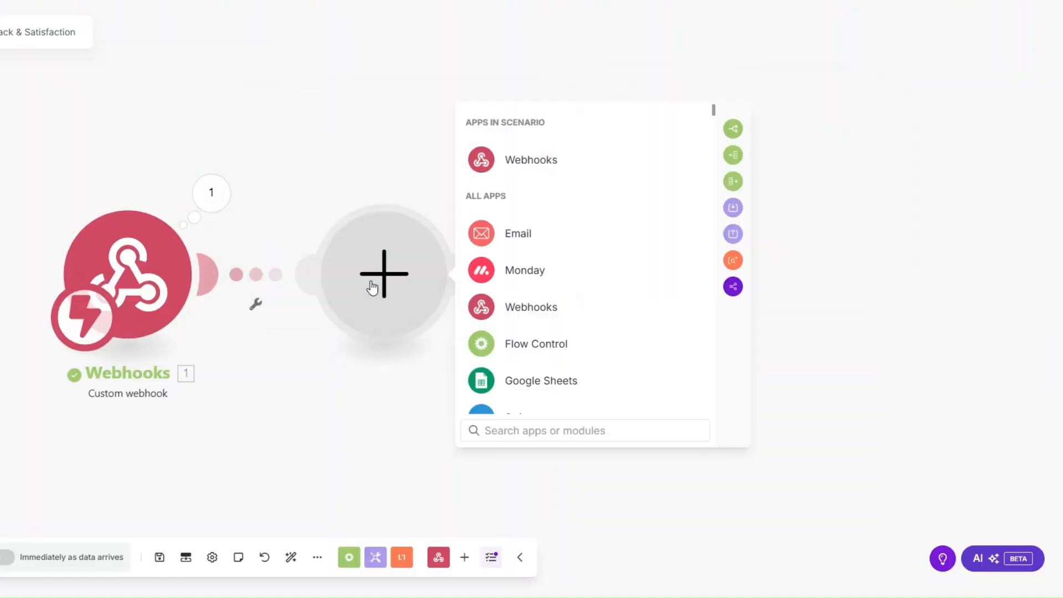
click(527, 159)
click(546, 229)
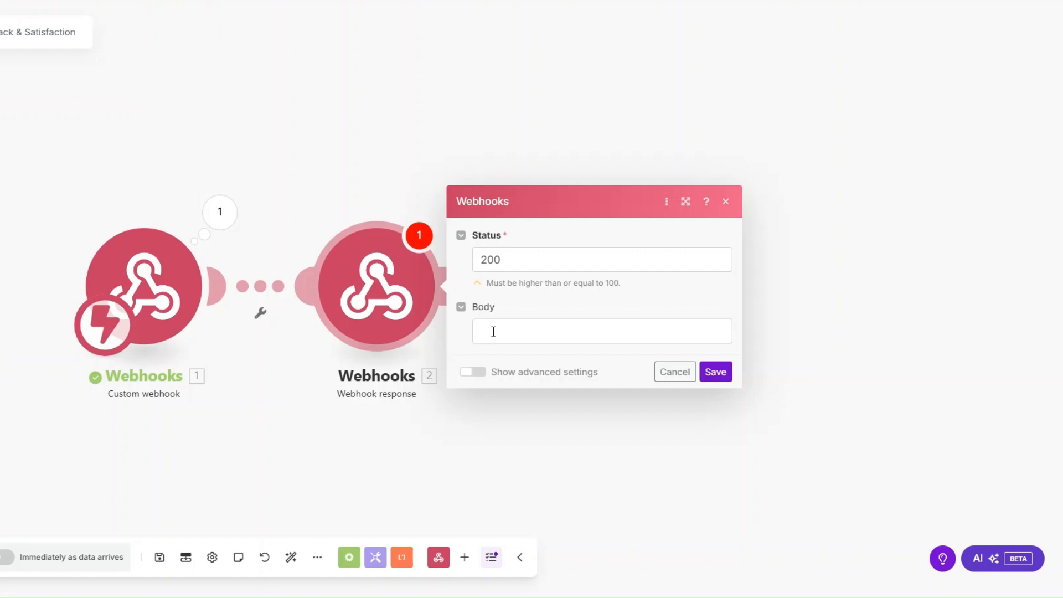
click(501, 330)
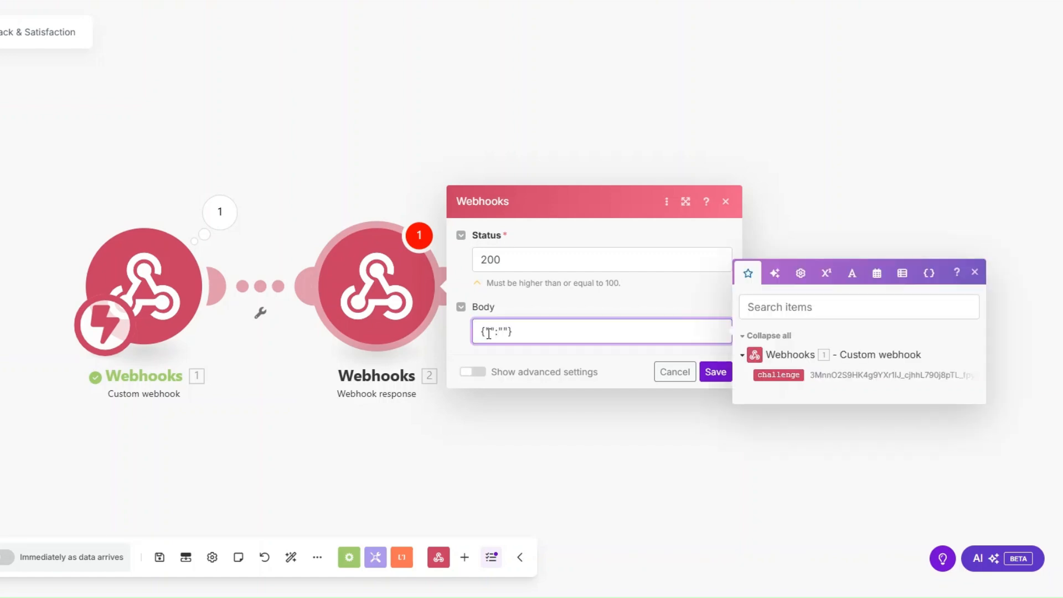
text(challenge":""})
click(778, 377)
click(716, 372)
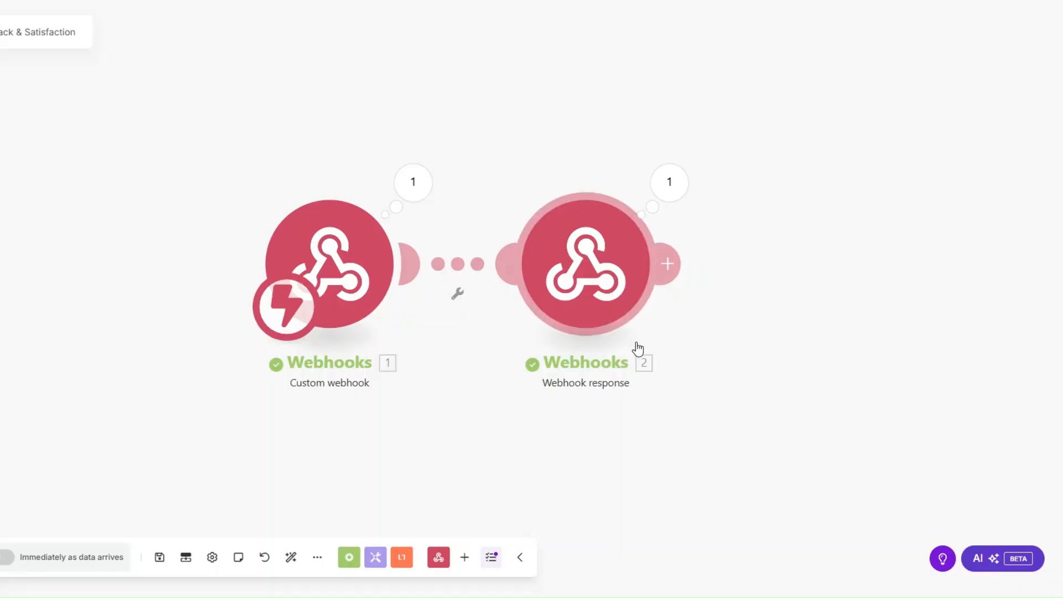
right_click(637, 377)
click(638, 418)
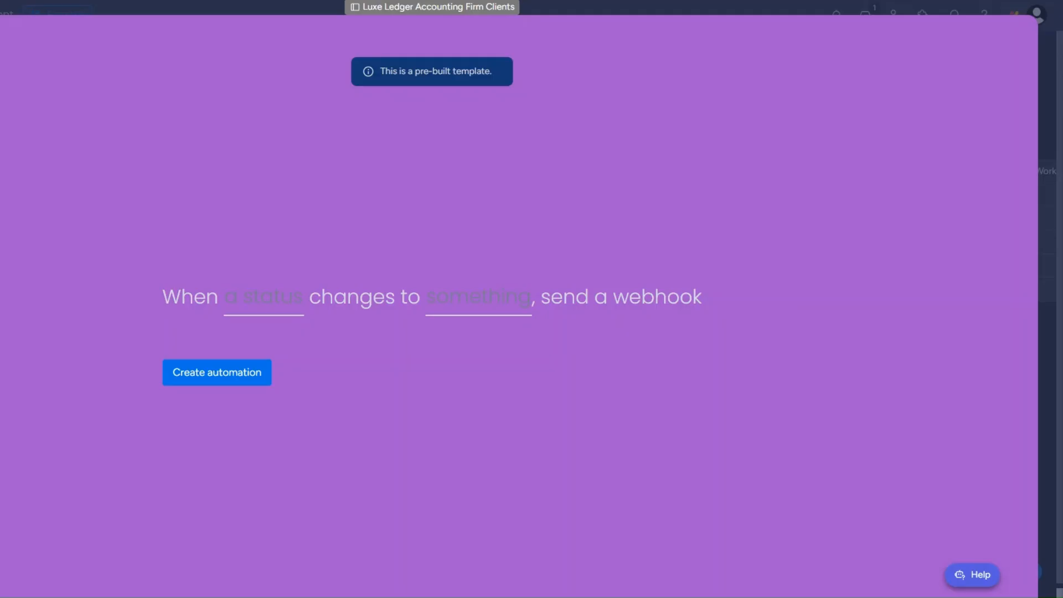
Create the automation firing when Status changes to ASK FEEDBACK, then return to the board.
click(260, 304)
click(266, 363)
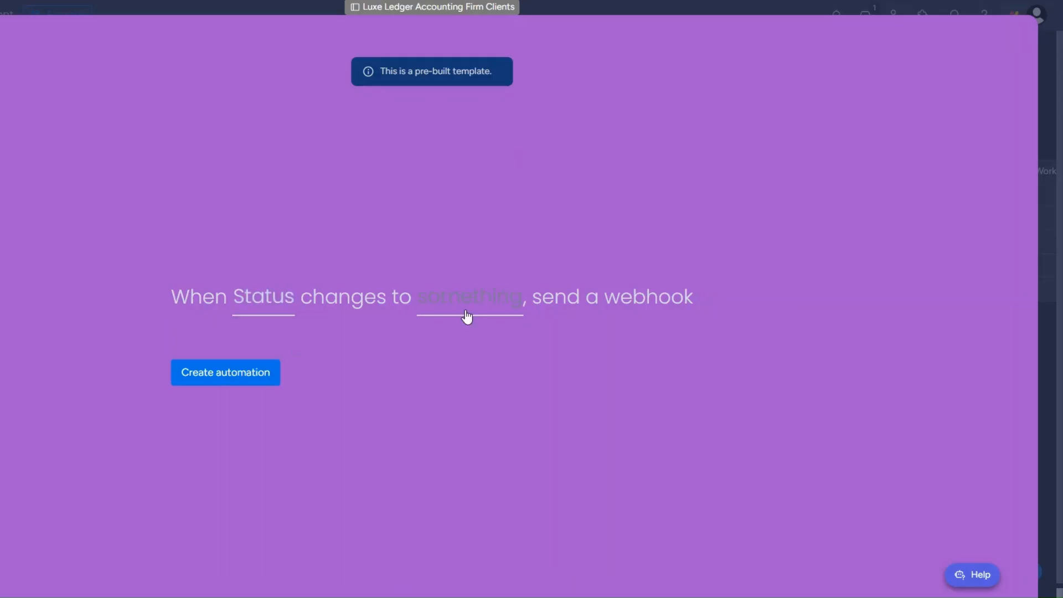
click(467, 314)
scroll(473, 401, down, 4)
click(476, 440)
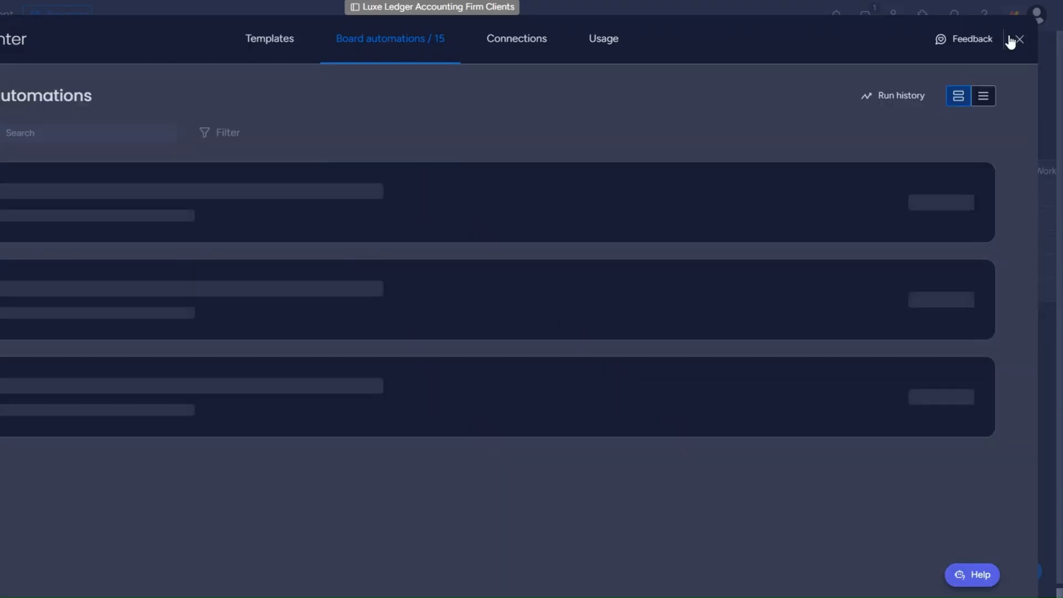
click(1019, 38)
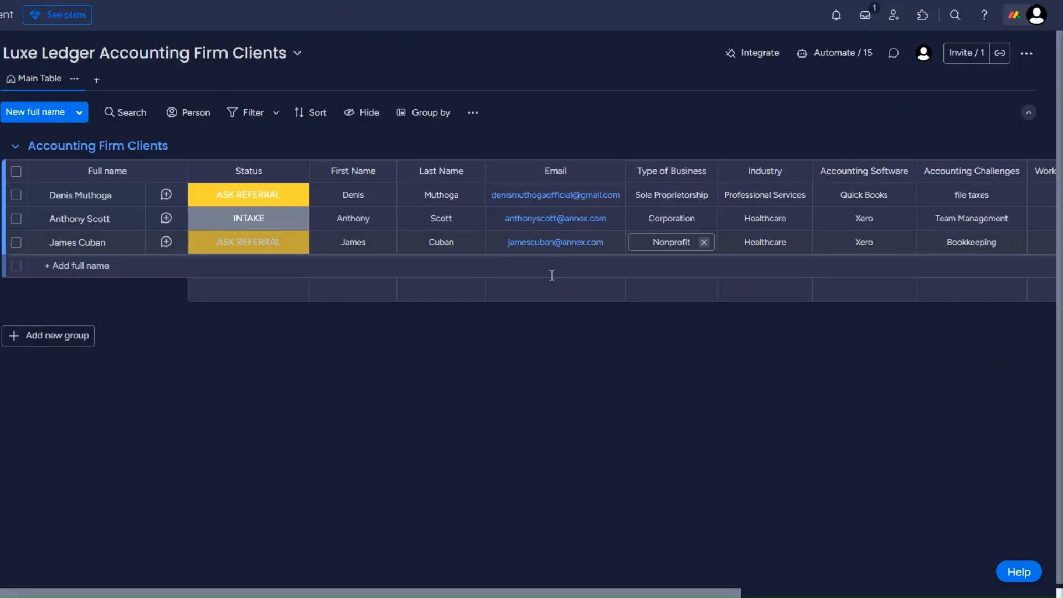
click(254, 245)
Set the third client's status to ASK FEEDBACK and inspect the received event's name and pulseId.
click(289, 313)
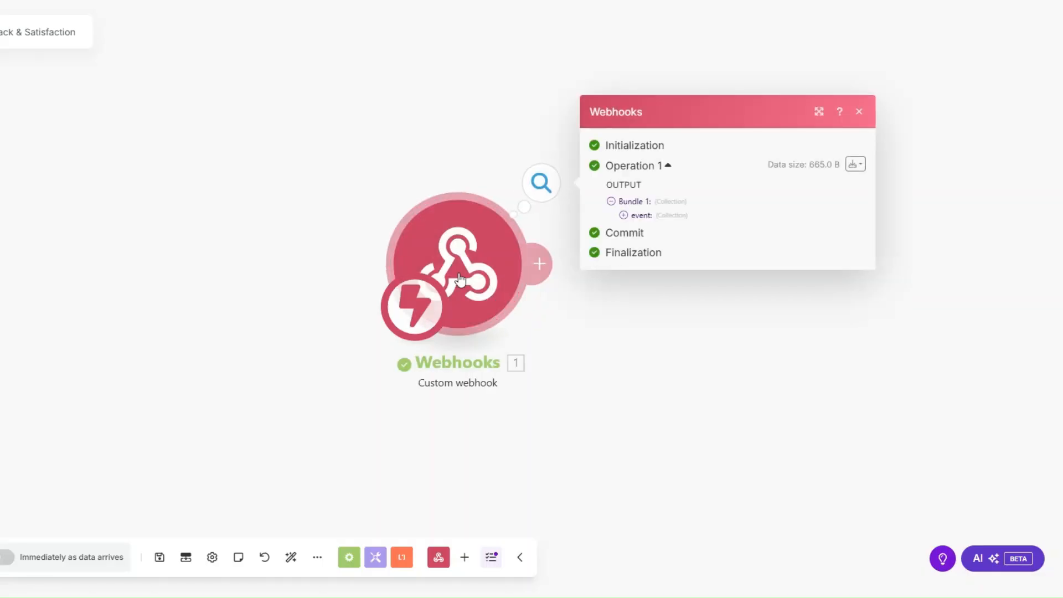
click(373, 222)
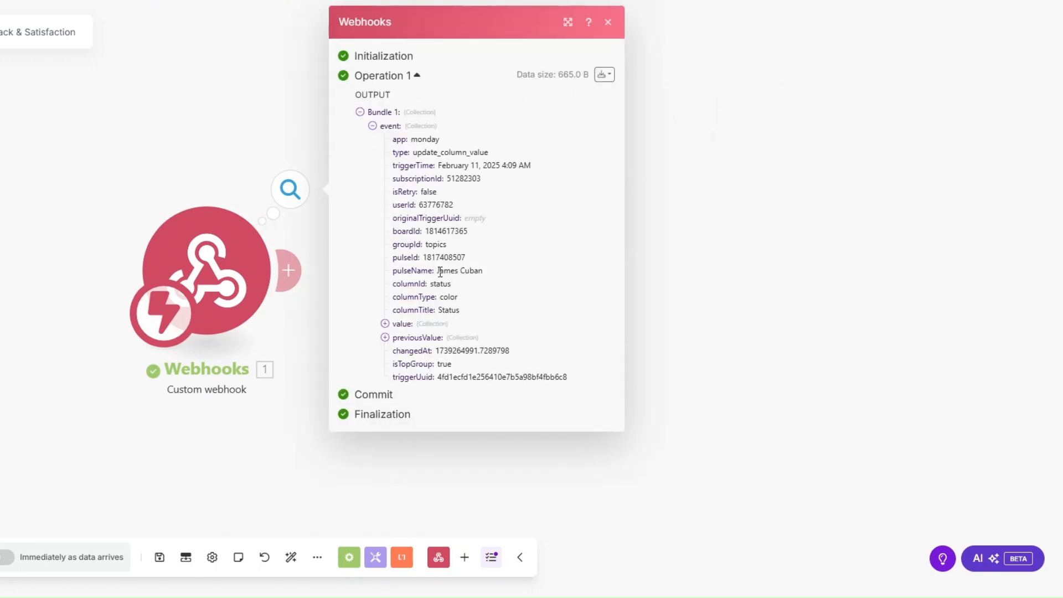
drag(437, 271, 490, 274)
drag(424, 257, 493, 263)
key(ctrl+c)
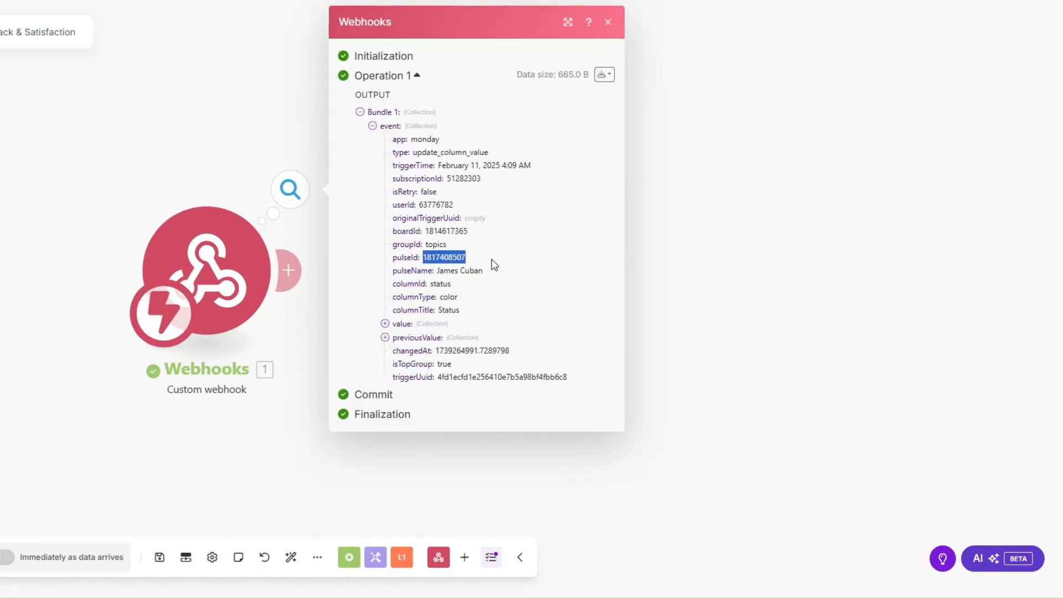
click(267, 309)
Add a Monday Get an Item module using the event pulseId on the Luxe Ledger Accounting Firm Clients board.
click(296, 278)
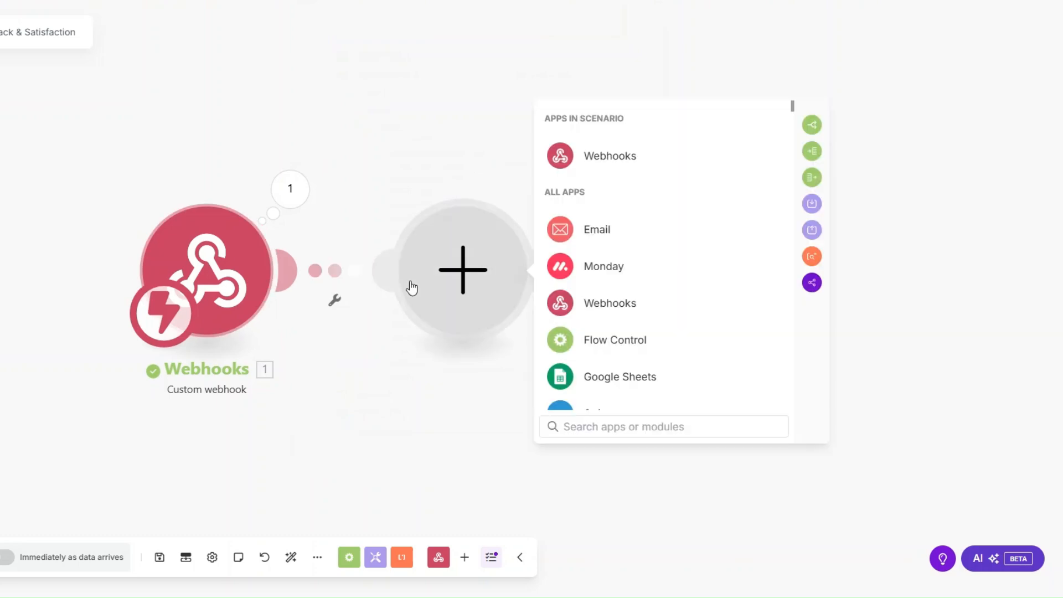
click(597, 280)
text(get an)
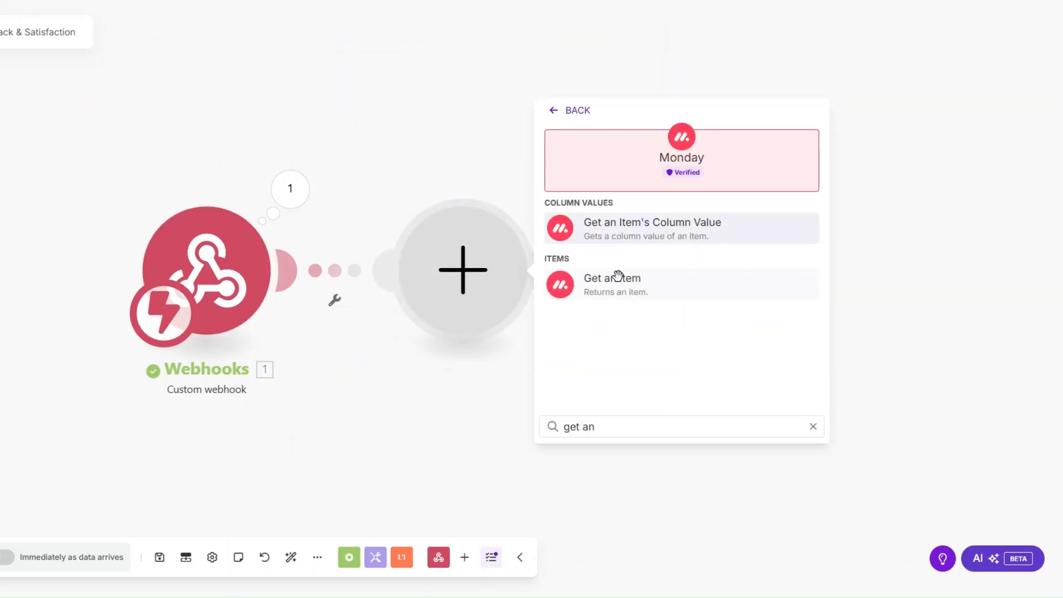
click(619, 277)
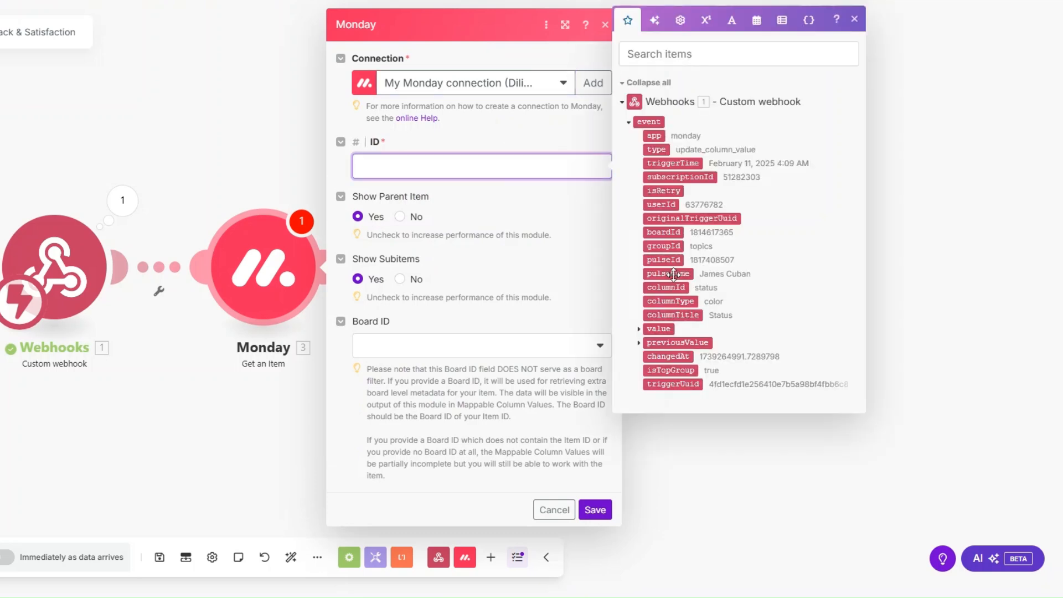
click(663, 260)
click(458, 355)
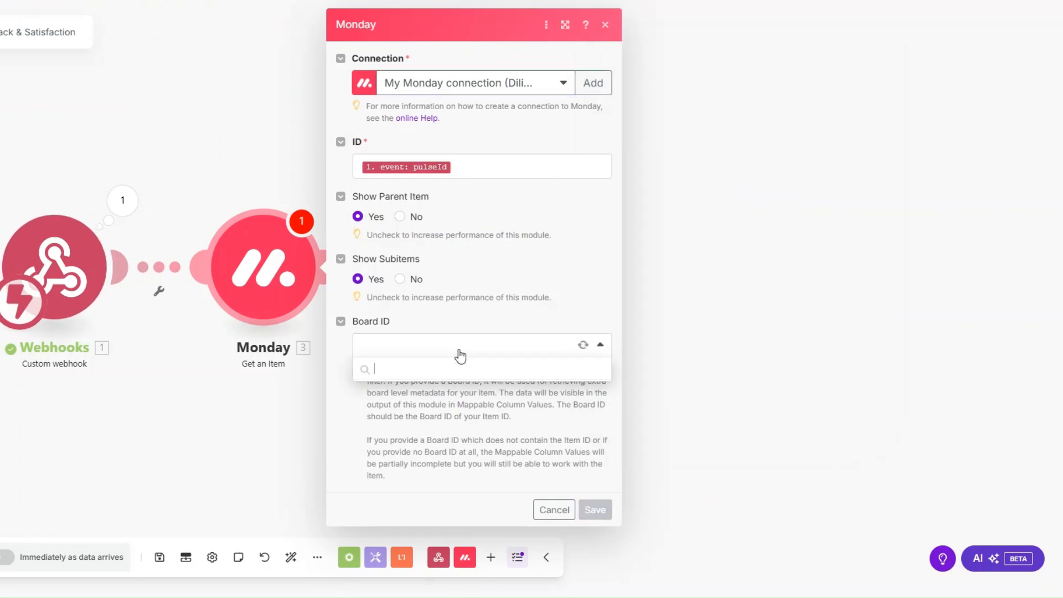
click(470, 574)
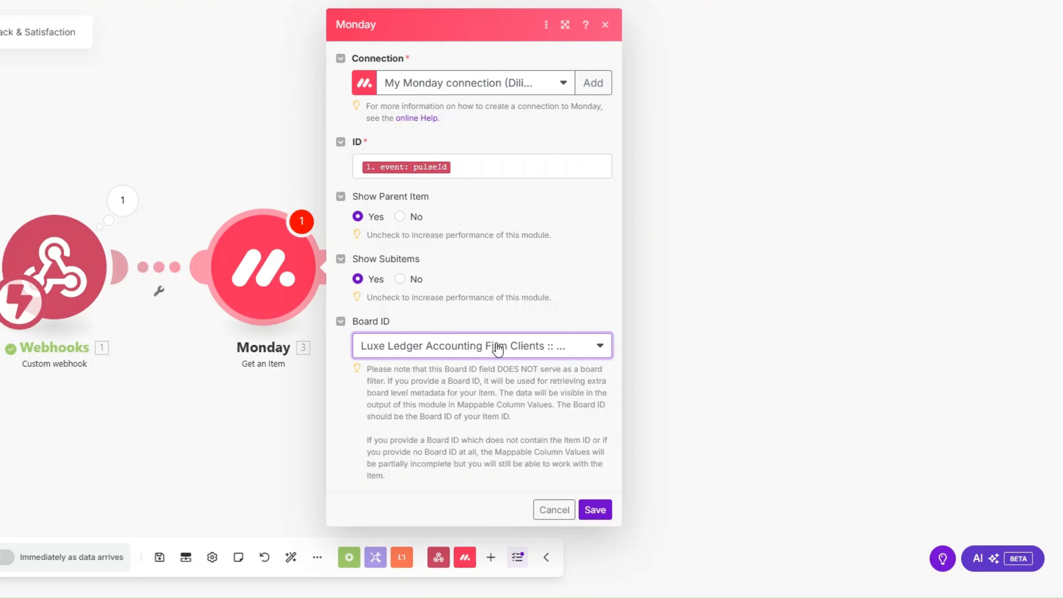
click(594, 508)
right_click(276, 278)
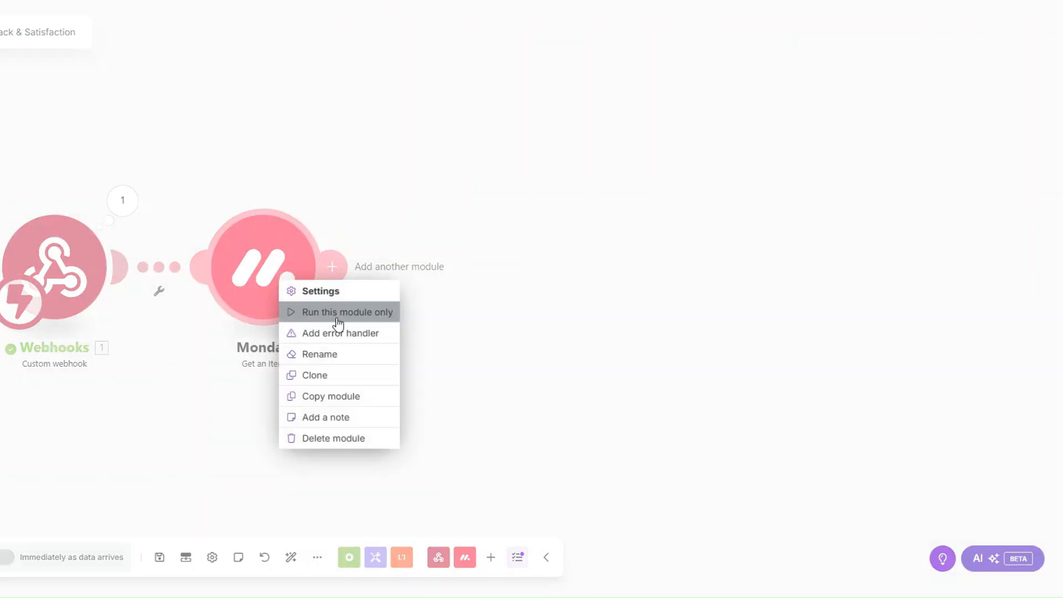
click(339, 312)
click(410, 336)
key(ctrl+v)
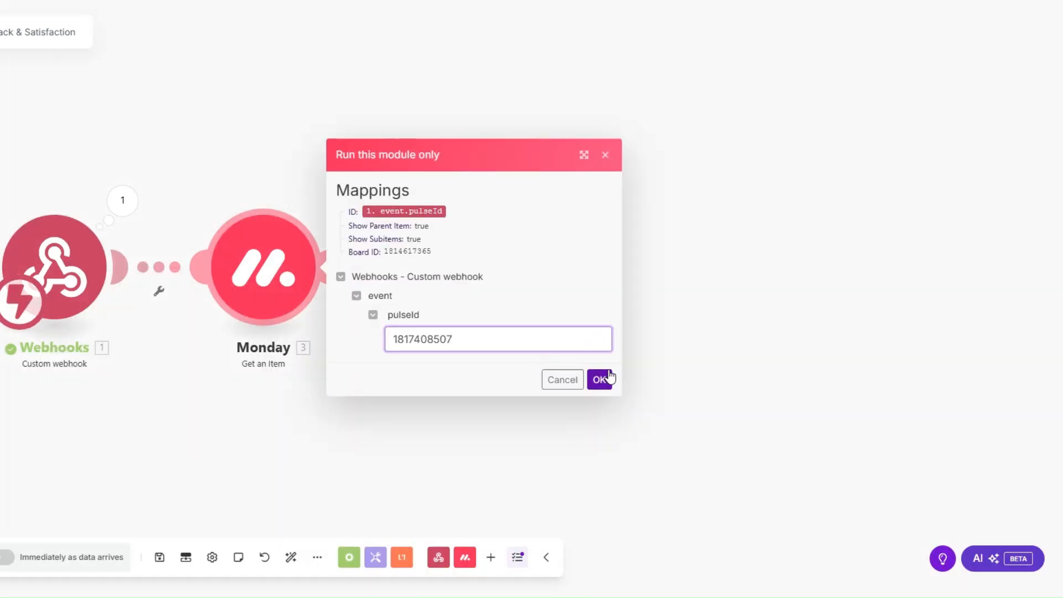
click(600, 379)
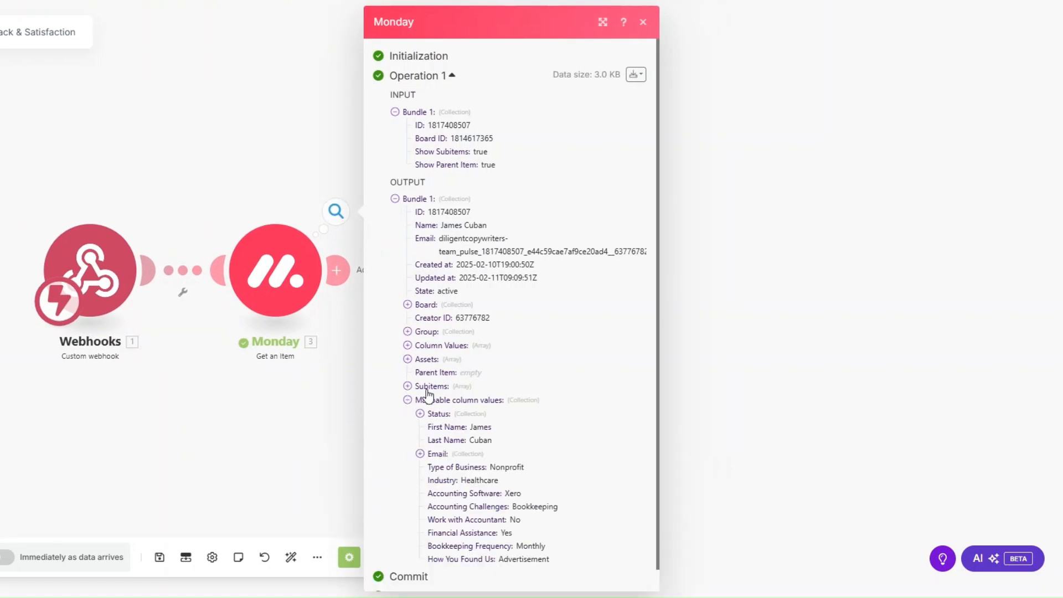
scroll(428, 395, down, 1)
click(420, 431)
scroll(468, 384, down, 1)
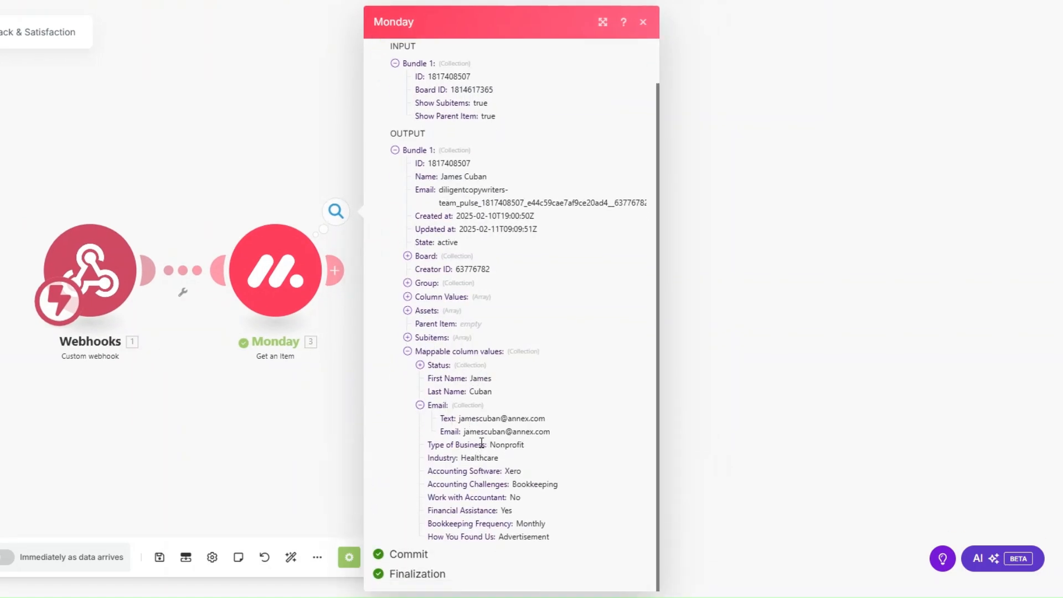
drag(482, 444, 553, 537)
click(208, 387)
drag(328, 342, 278, 370)
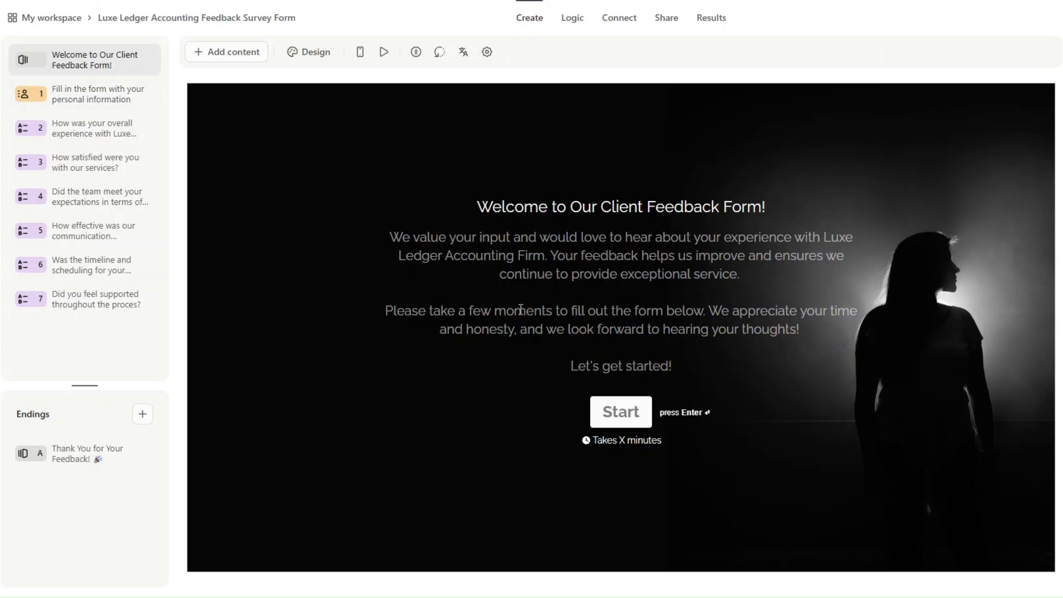
Review survey questions 1–6, from personal information through timeline and scheduling.
click(105, 94)
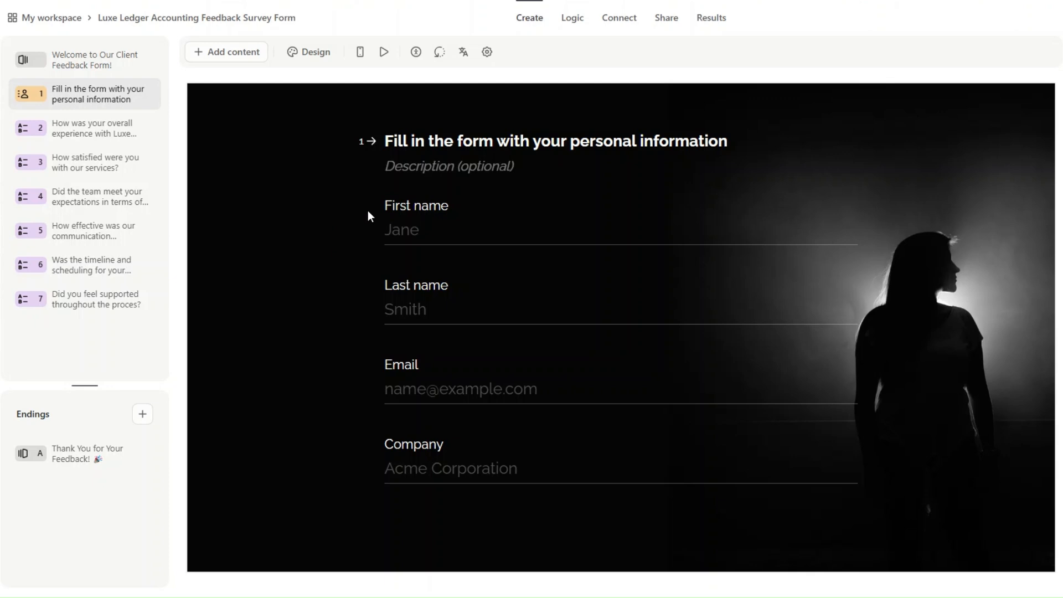
click(128, 132)
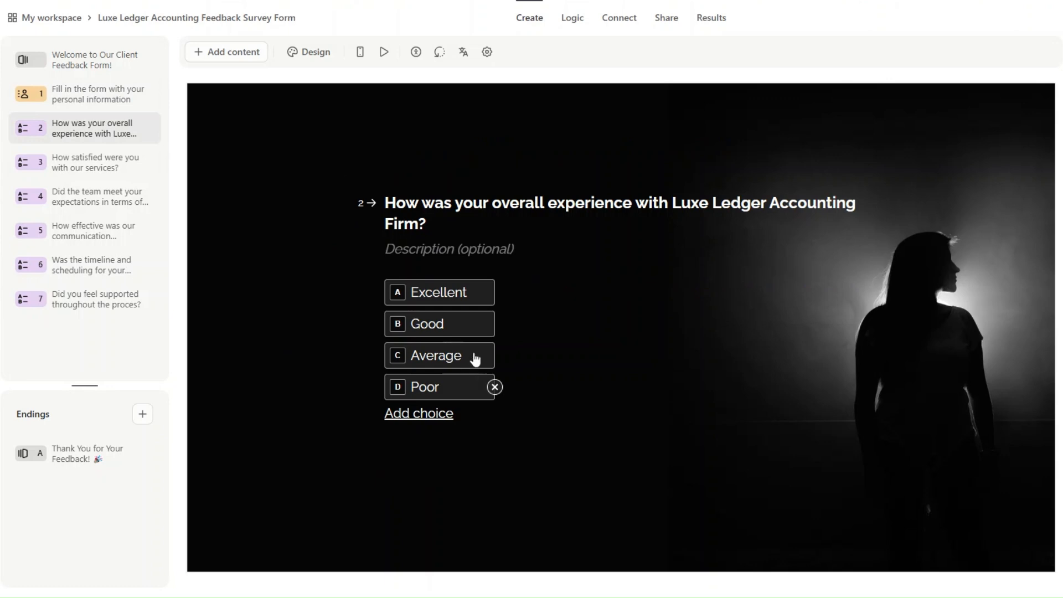
click(101, 161)
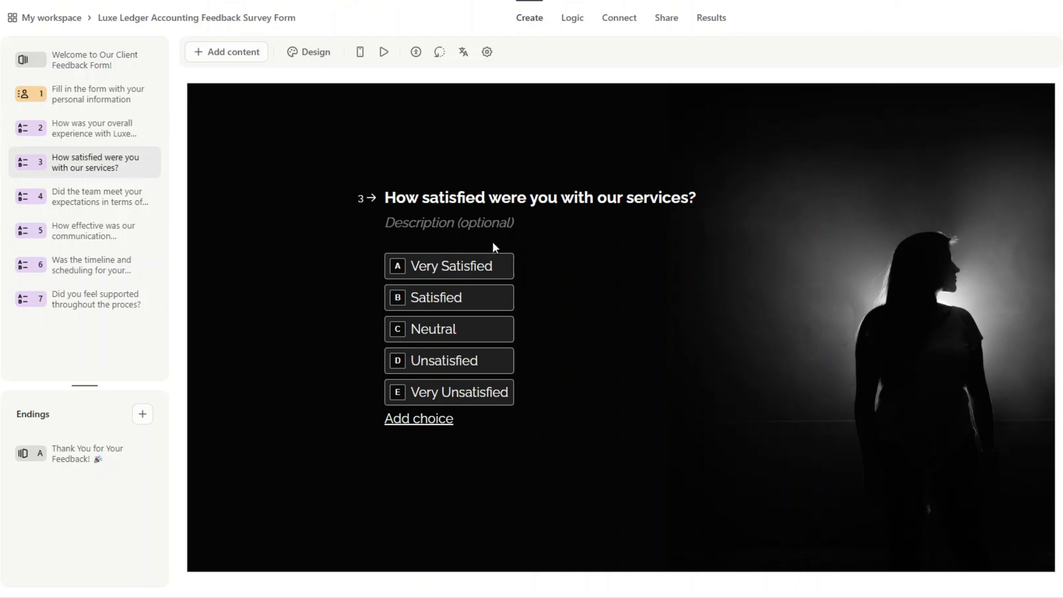
click(103, 202)
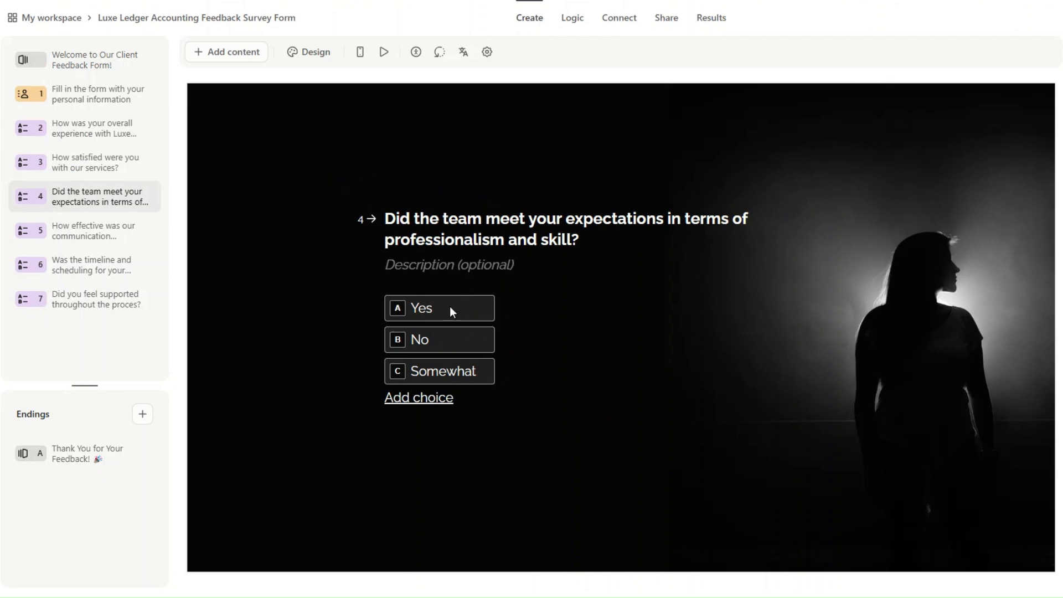
click(96, 227)
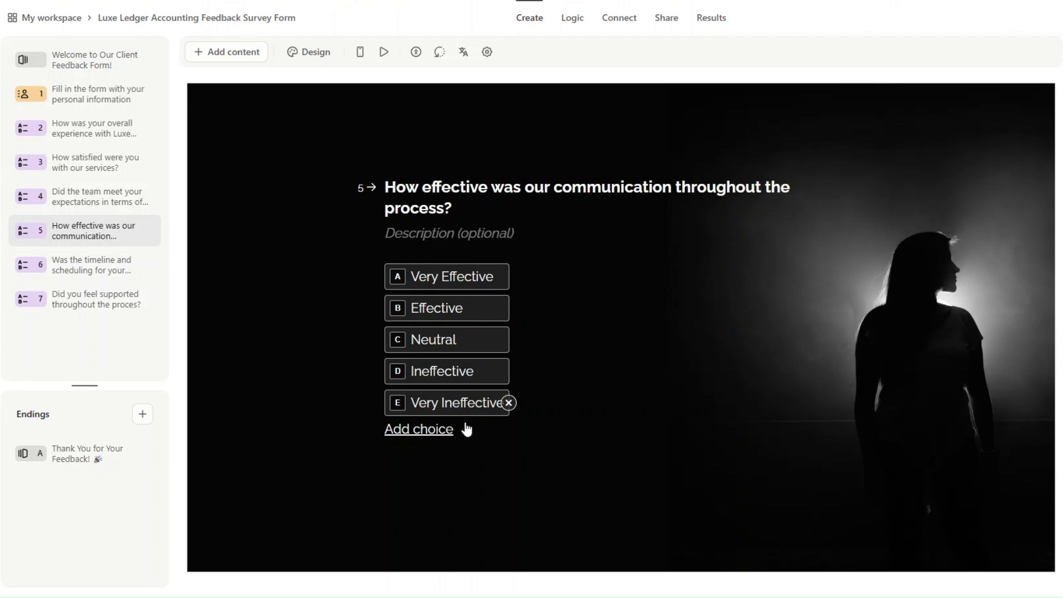
click(109, 270)
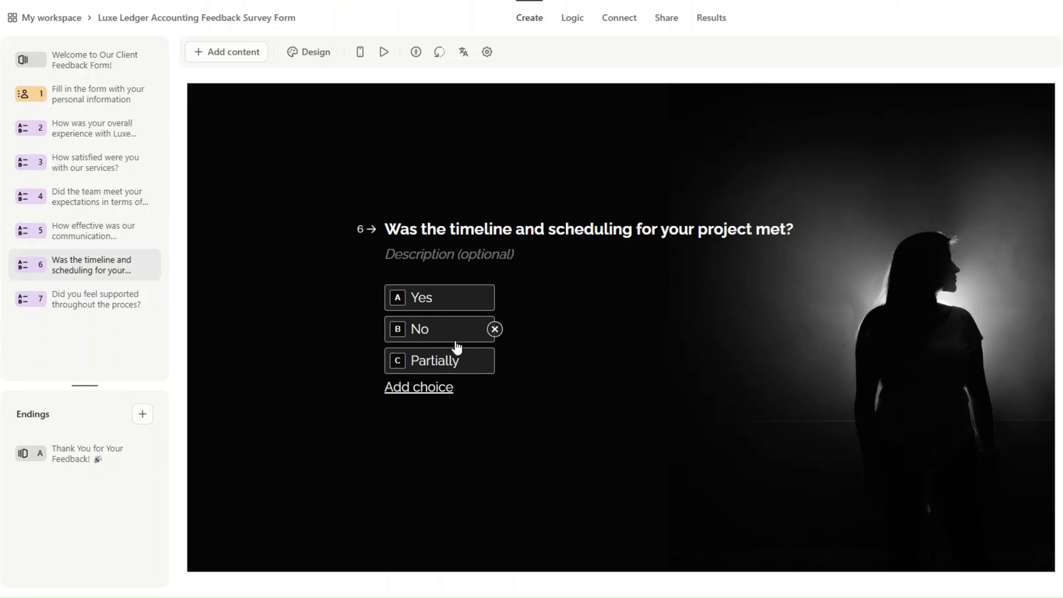
Correct question 7 to end in 'process?', publish the form, and select its form ID.
click(147, 303)
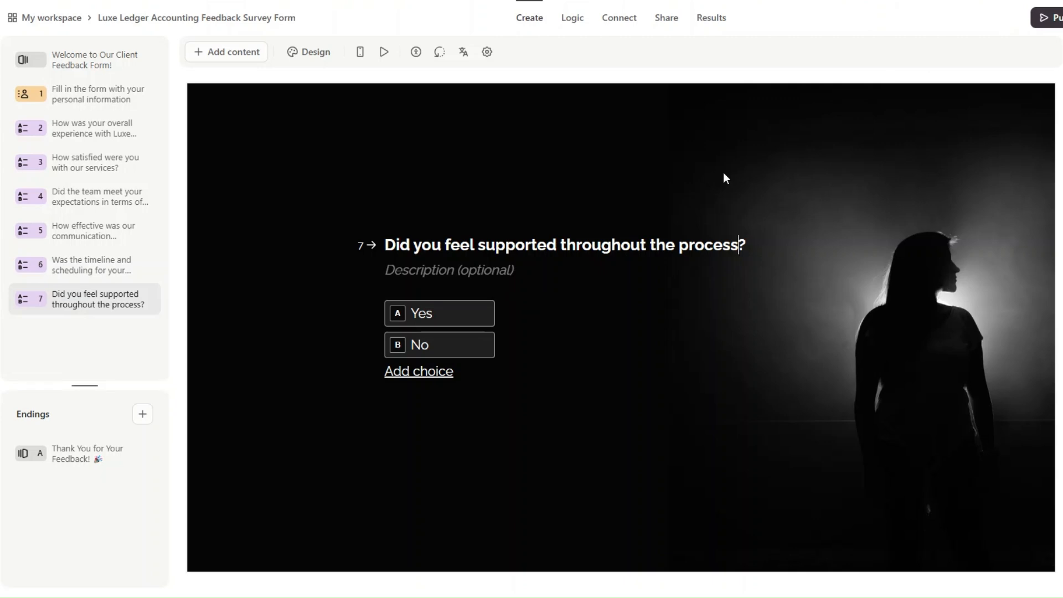
click(1038, 25)
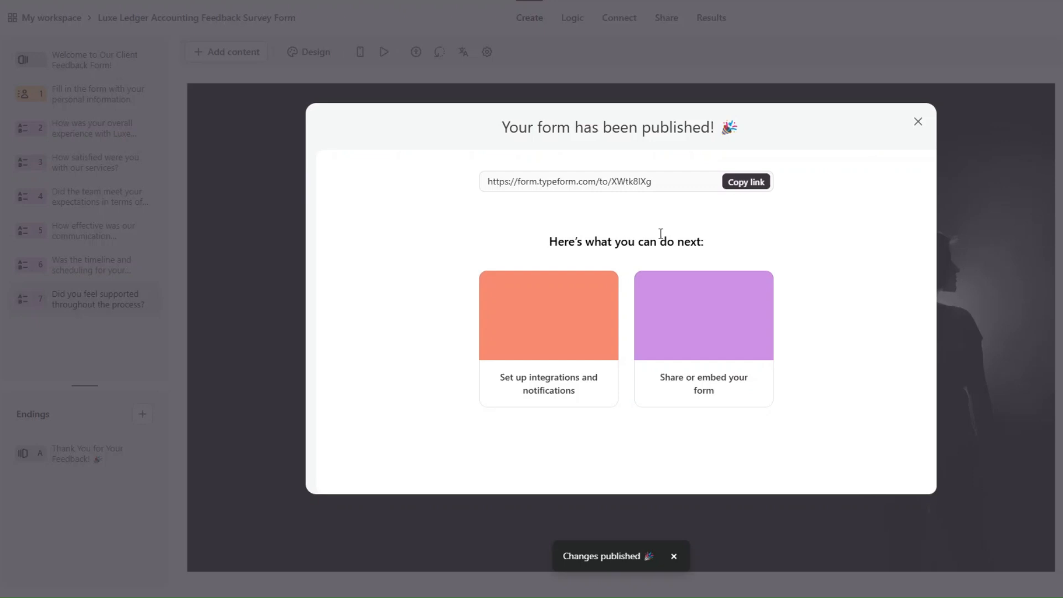
drag(640, 182, 691, 182)
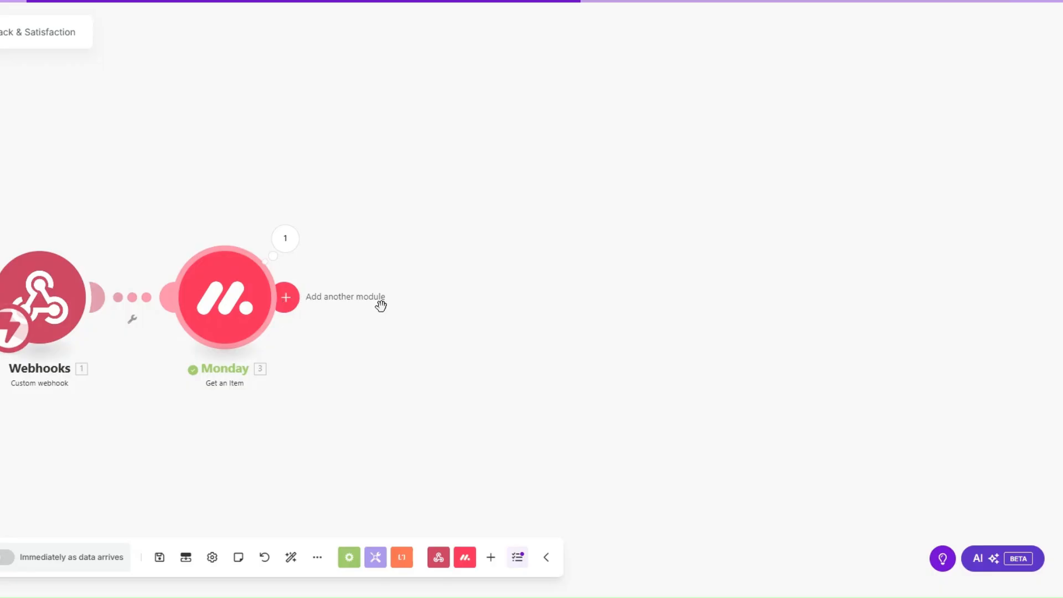
Add a Typeform Get a Form step after Monday using the pasted published form ID.
click(380, 303)
scroll(550, 301, down, 5)
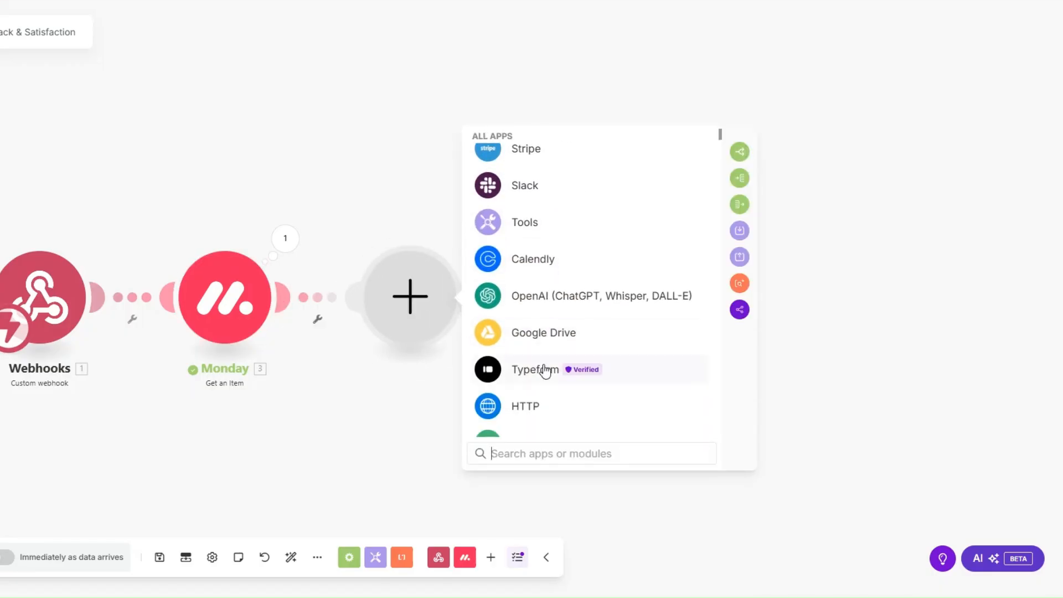
click(545, 369)
click(551, 327)
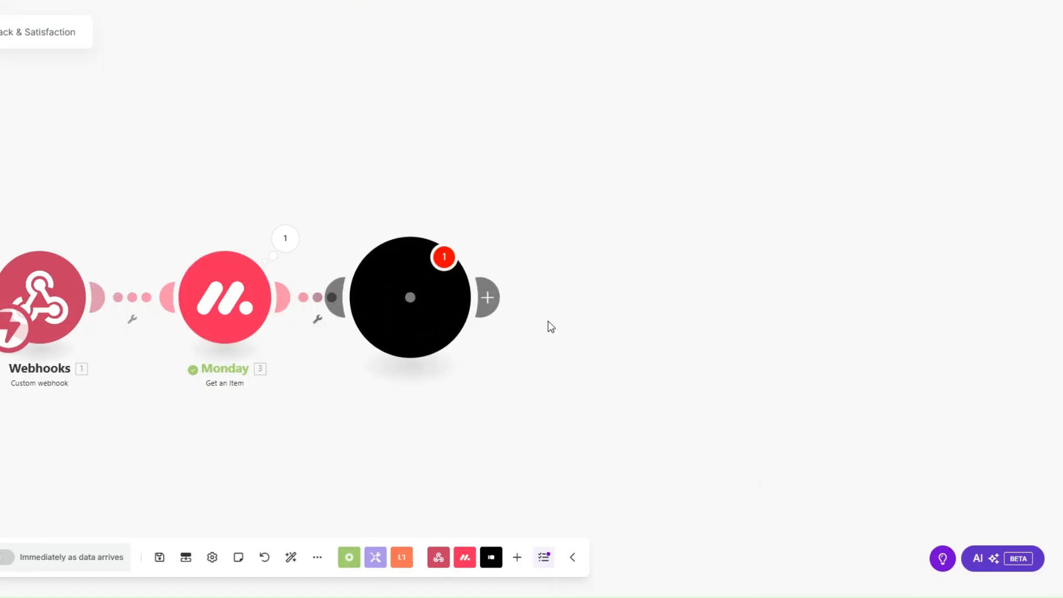
click(529, 349)
text(XWtk8IXg)
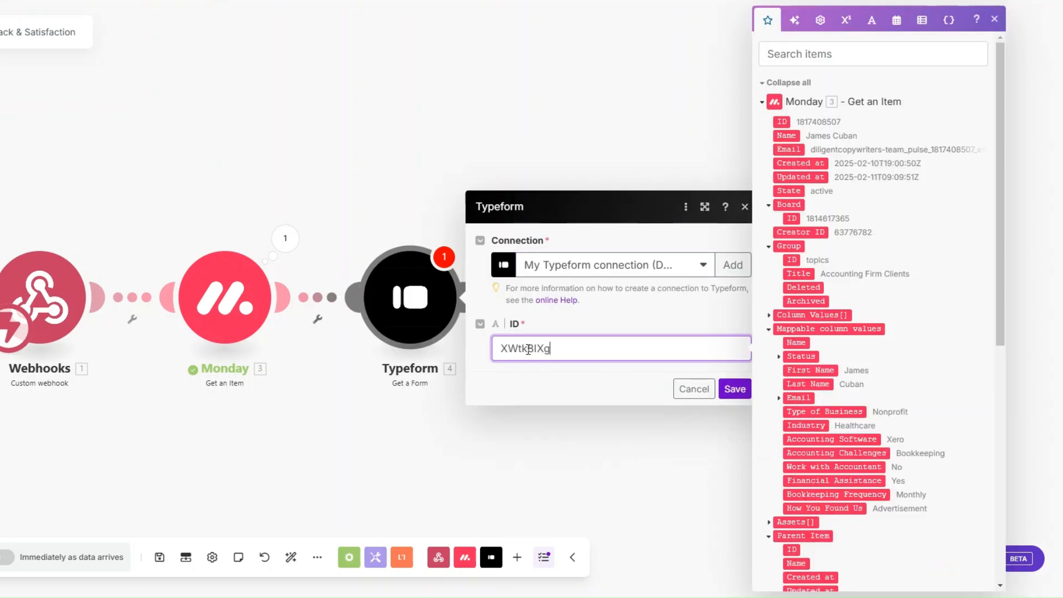
click(732, 389)
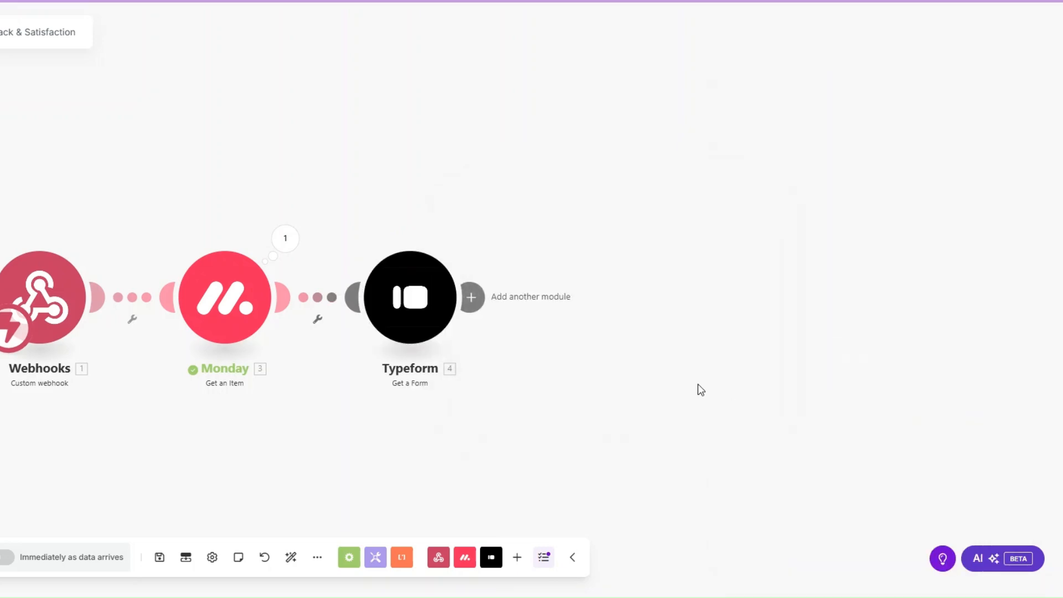
Run the Typeform step alone and check the returned form title and Display URL.
right_click(455, 342)
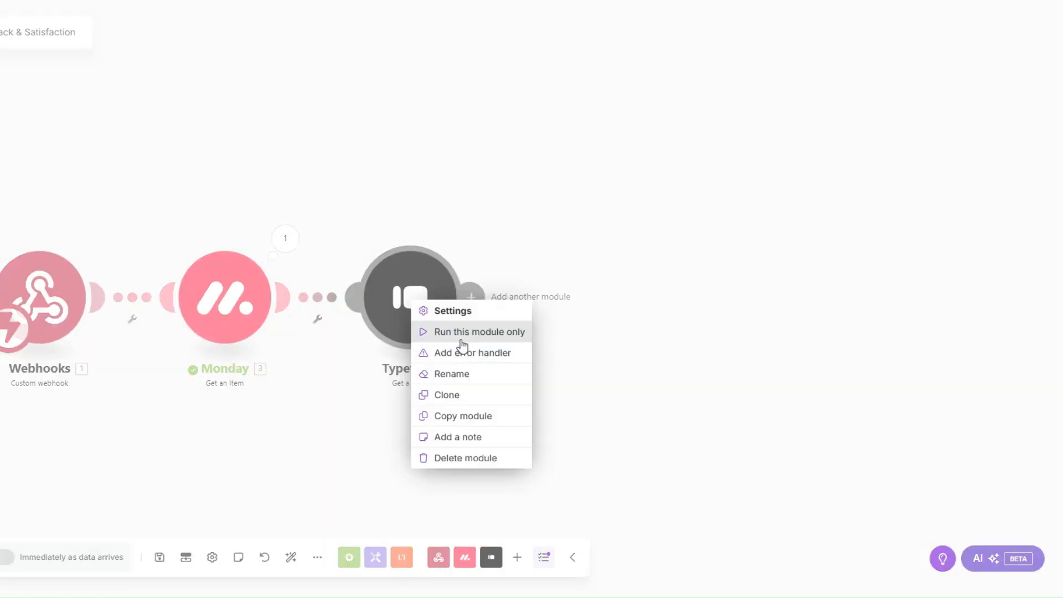
click(463, 339)
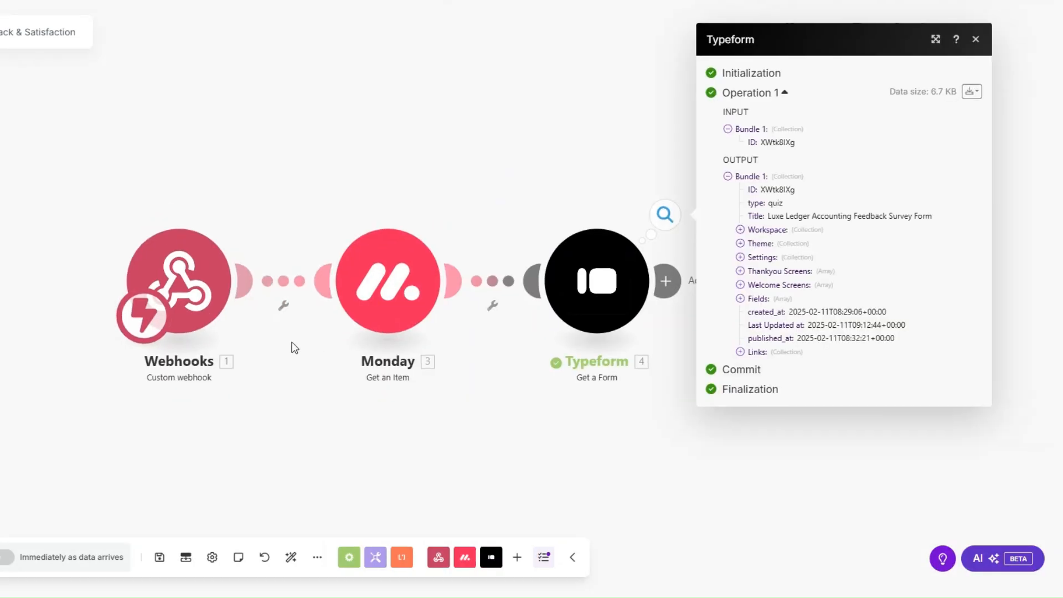
drag(622, 218, 790, 223)
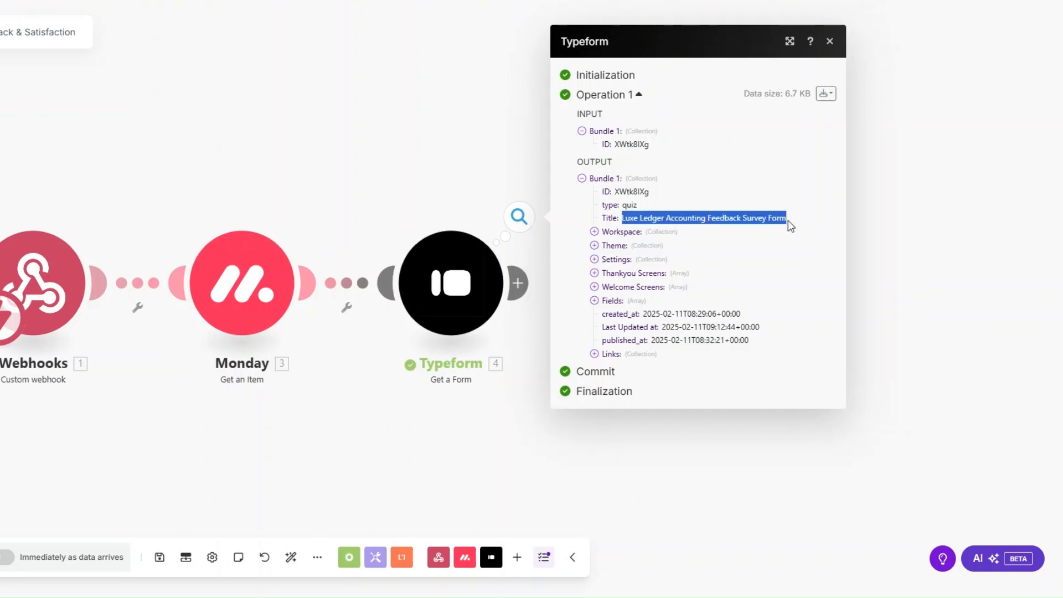
click(796, 226)
click(595, 354)
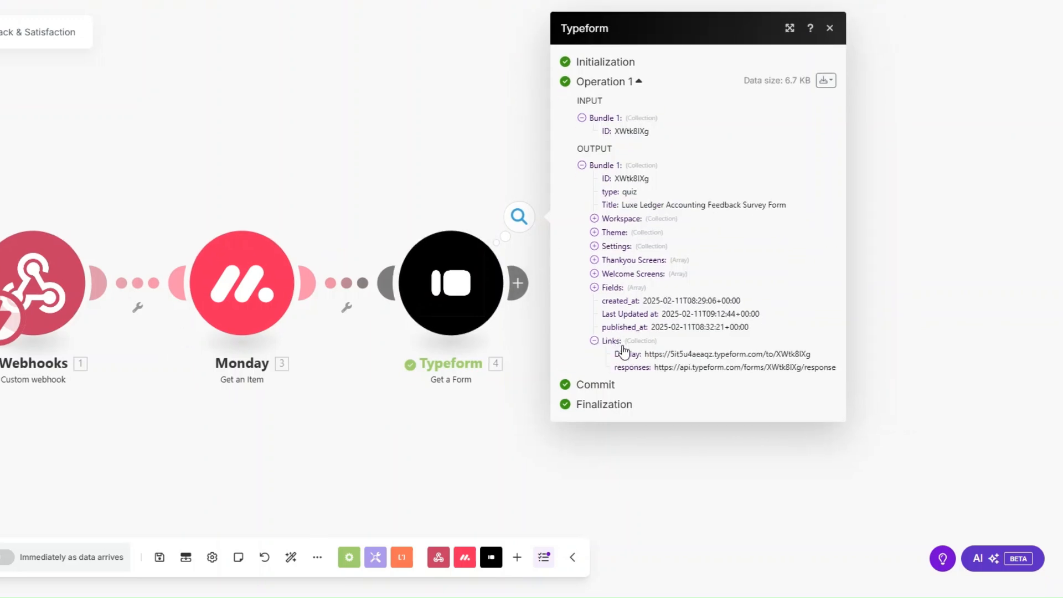
drag(647, 355, 811, 355)
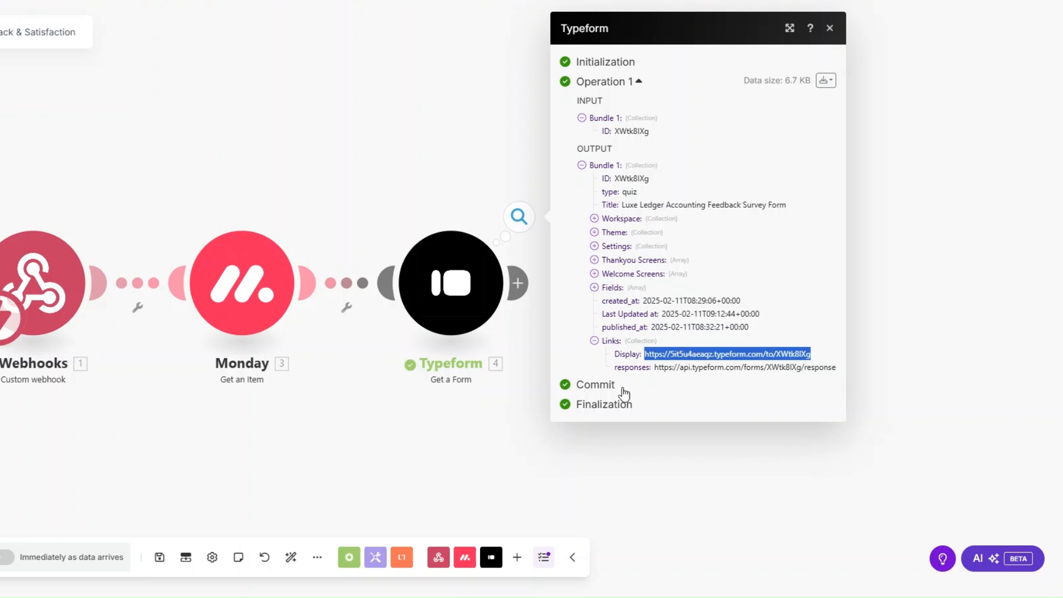
Rename the Typeform step to 'Feedback Survey Form'.
right_click(462, 294)
click(513, 369)
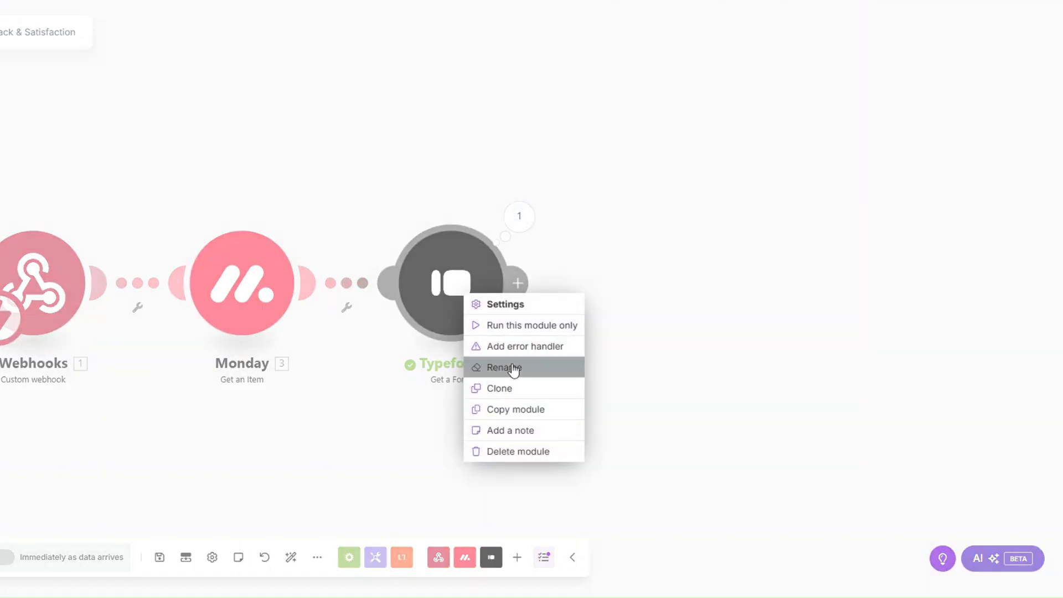
text(Feedback Survey Form)
click(536, 220)
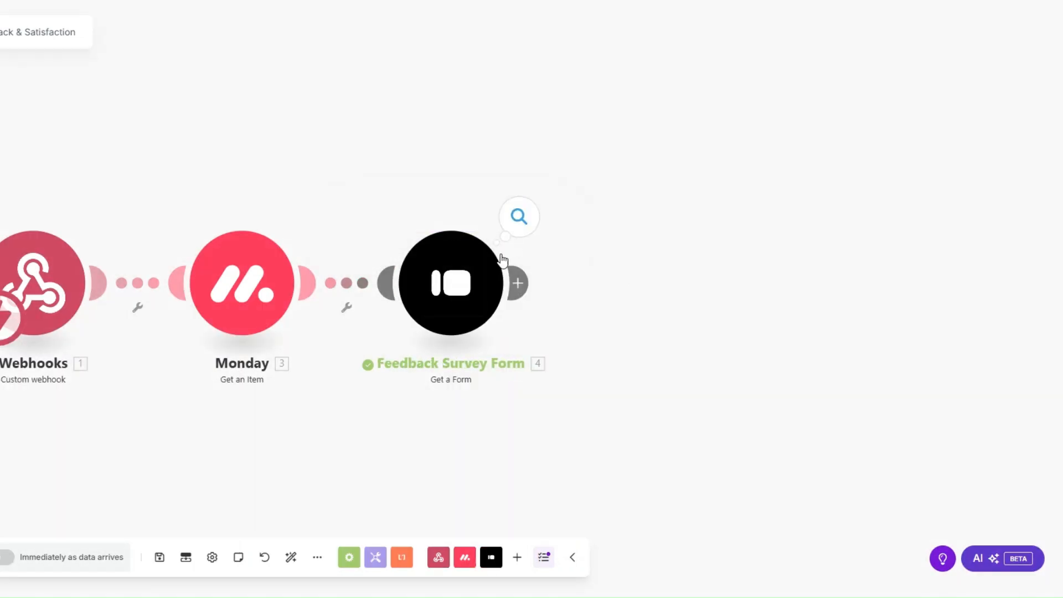
drag(314, 367, 287, 377)
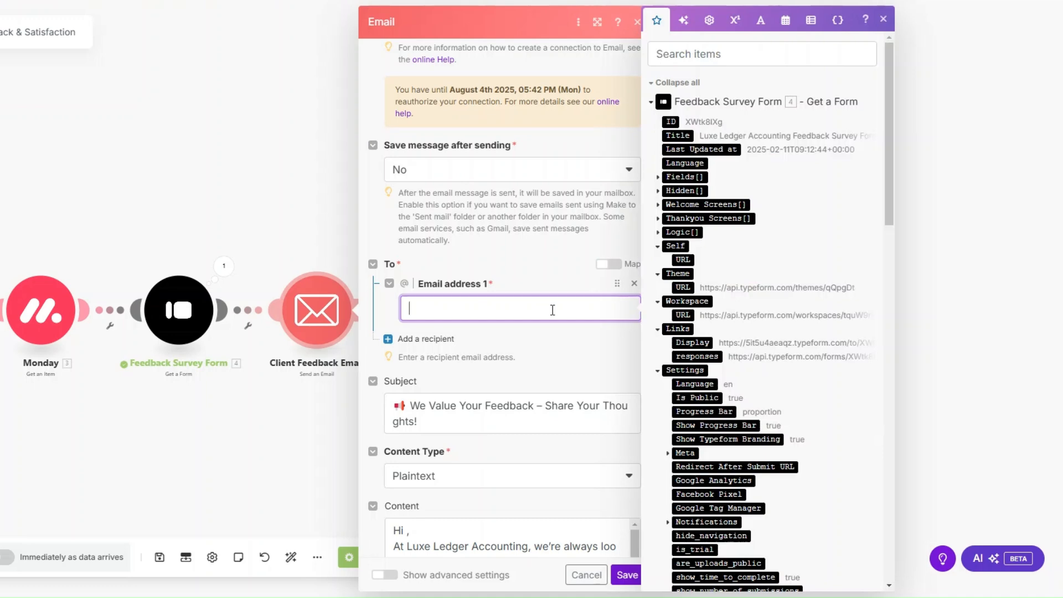
Insert the client's First Name after 'Hi' in the email body greeting.
scroll(753, 344, down, 7)
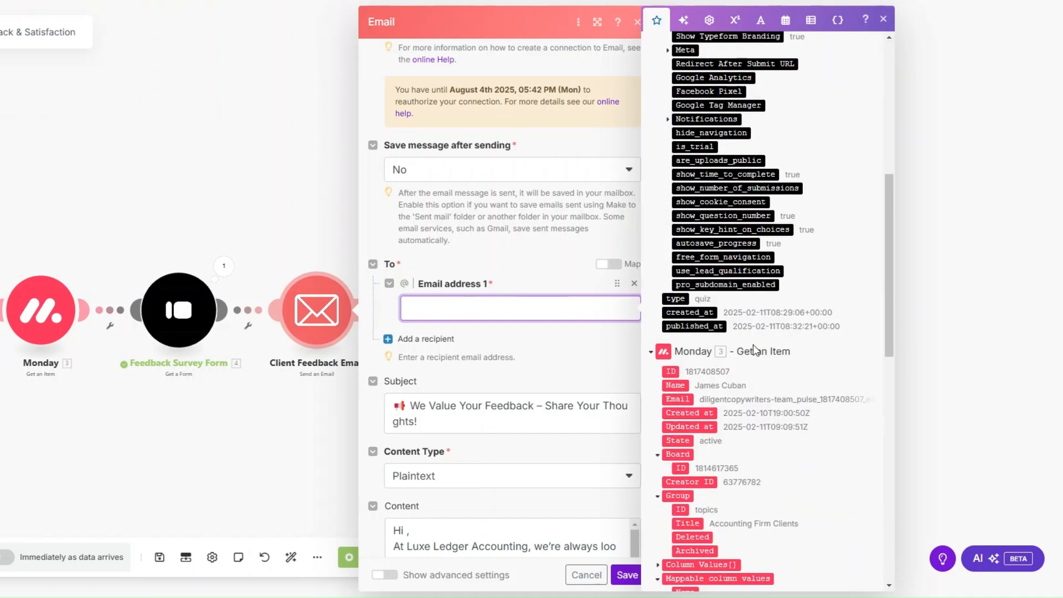
scroll(753, 344, down, 5)
scroll(720, 310, down, 1)
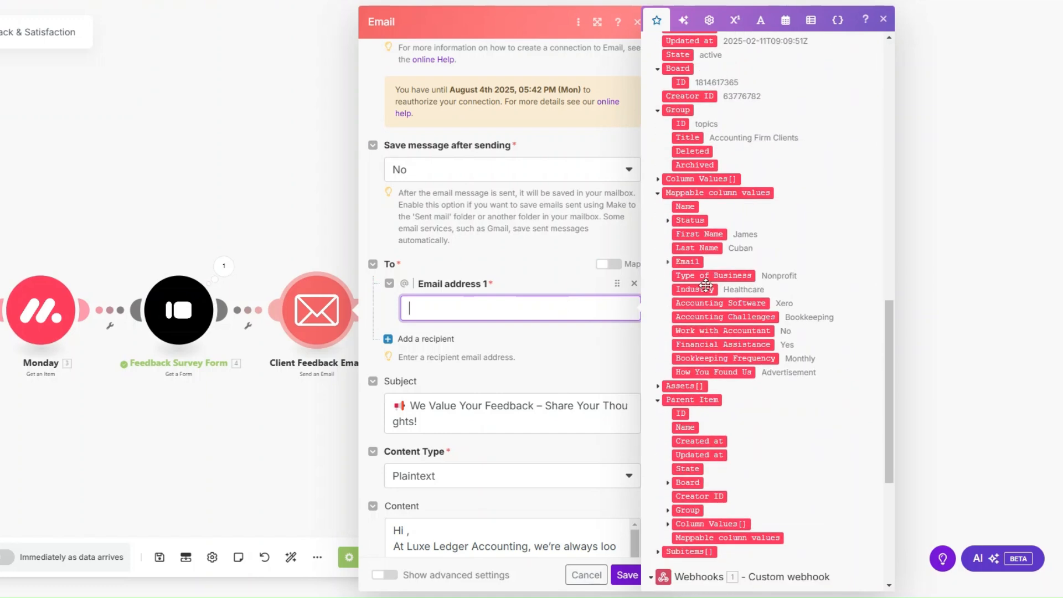
click(668, 262)
scroll(568, 246, down, 3)
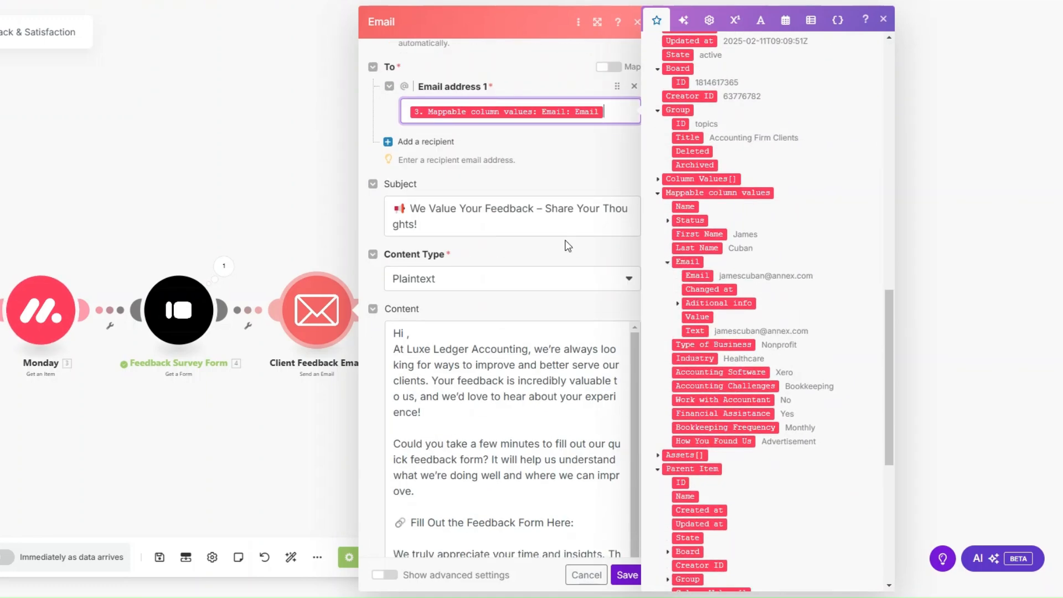
click(496, 228)
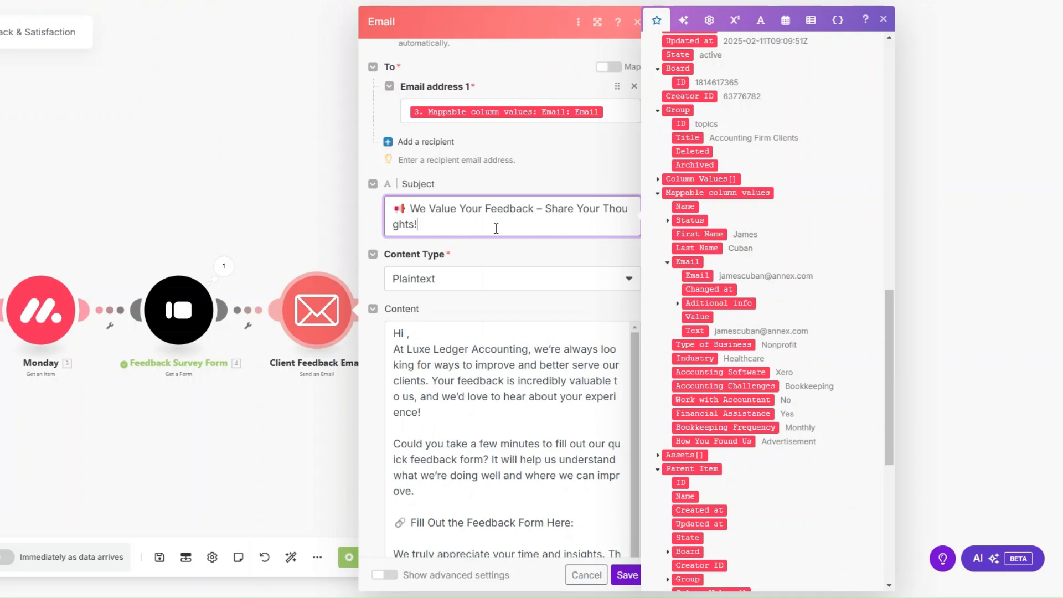
click(410, 336)
click(410, 335)
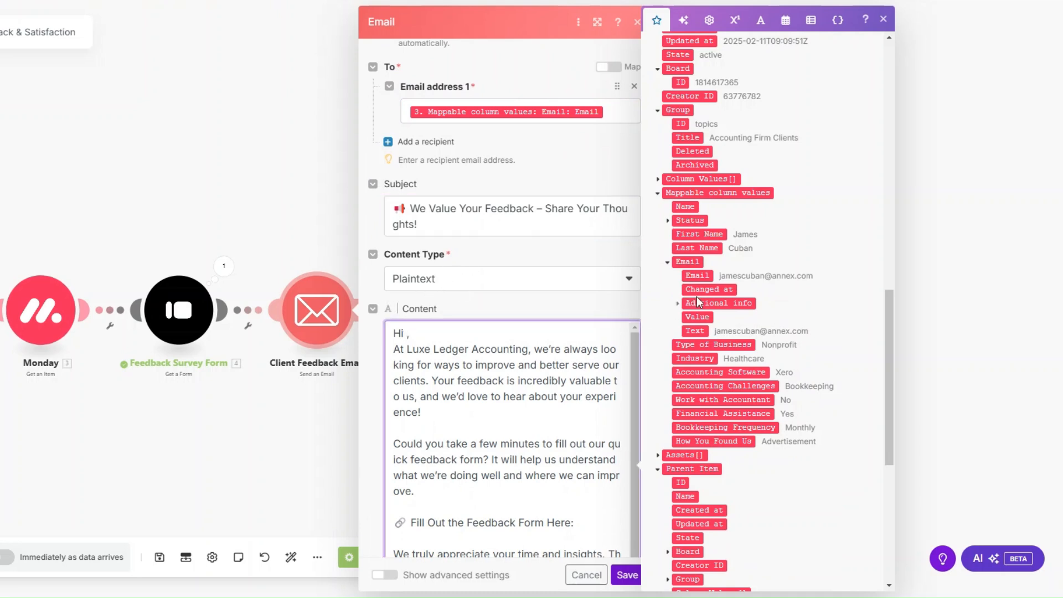
click(697, 237)
Add the survey's Links: Display URL after the form prompt and save the email step.
scroll(521, 249, down, 2)
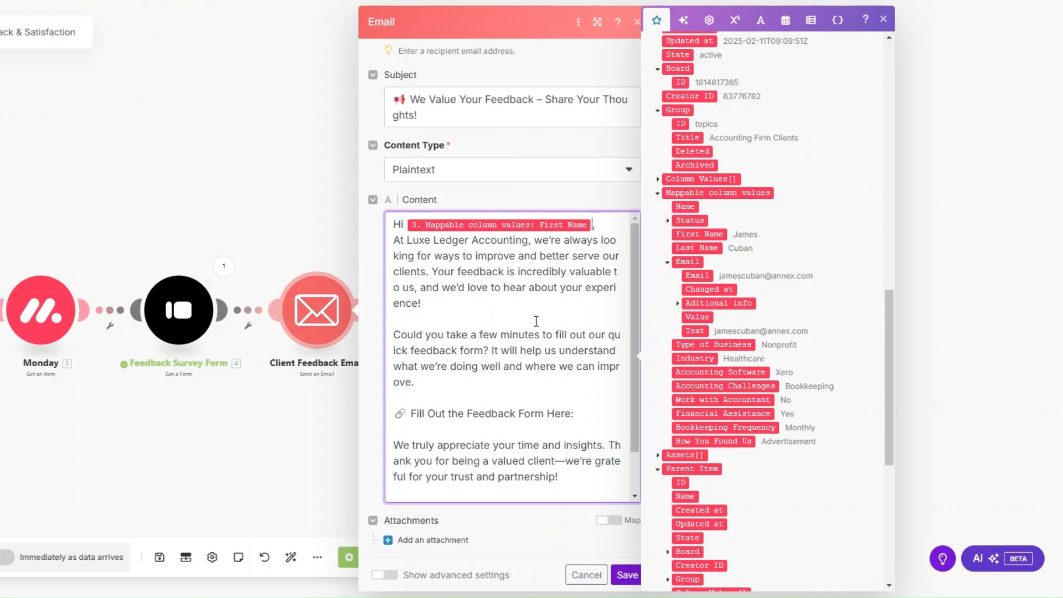
scroll(536, 321, down, 2)
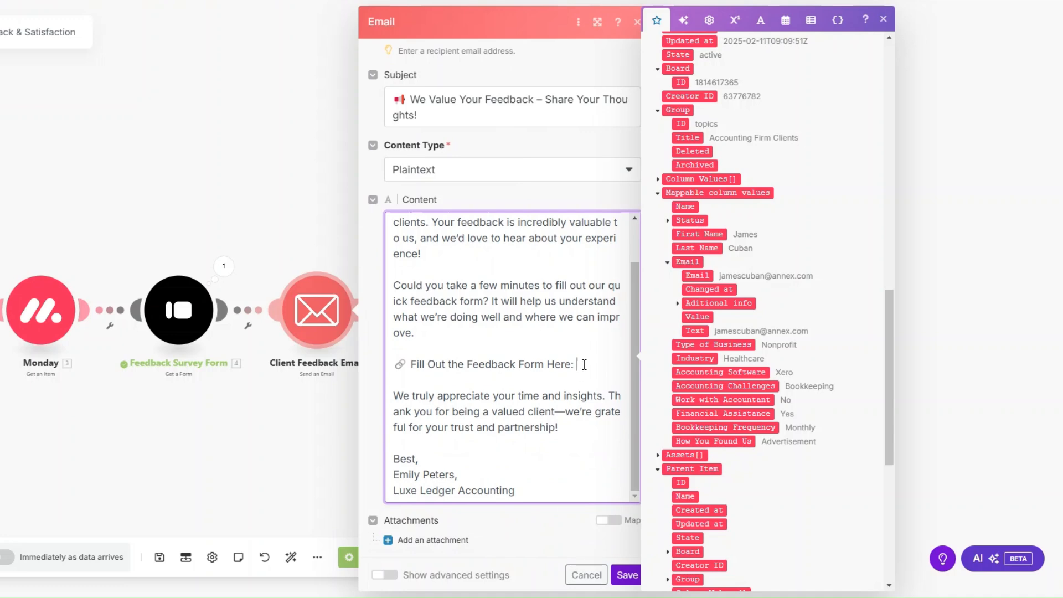
scroll(740, 304, up, 15)
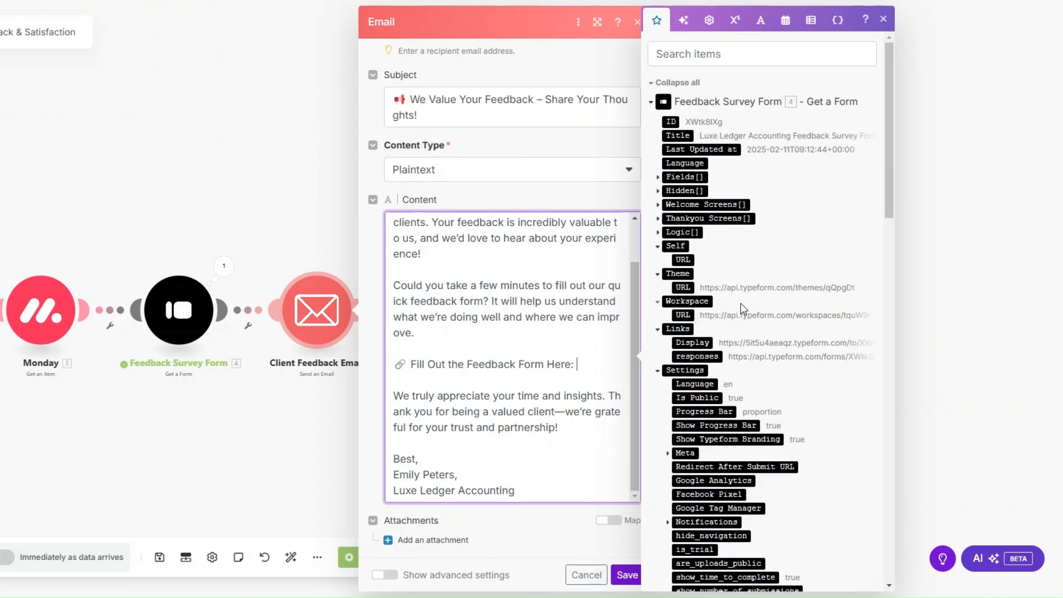
click(692, 342)
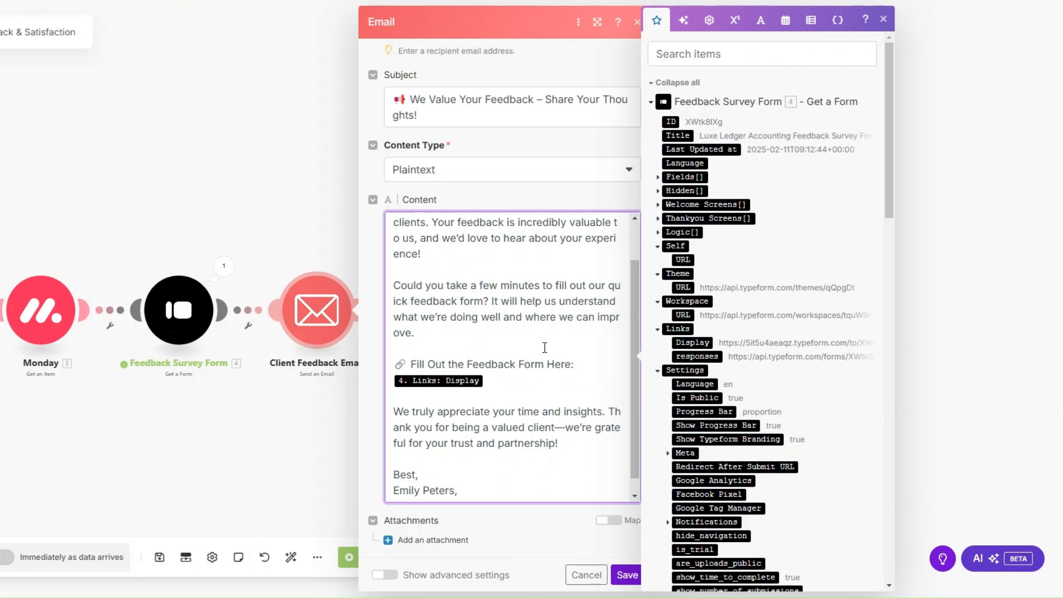
scroll(544, 348, down, 1)
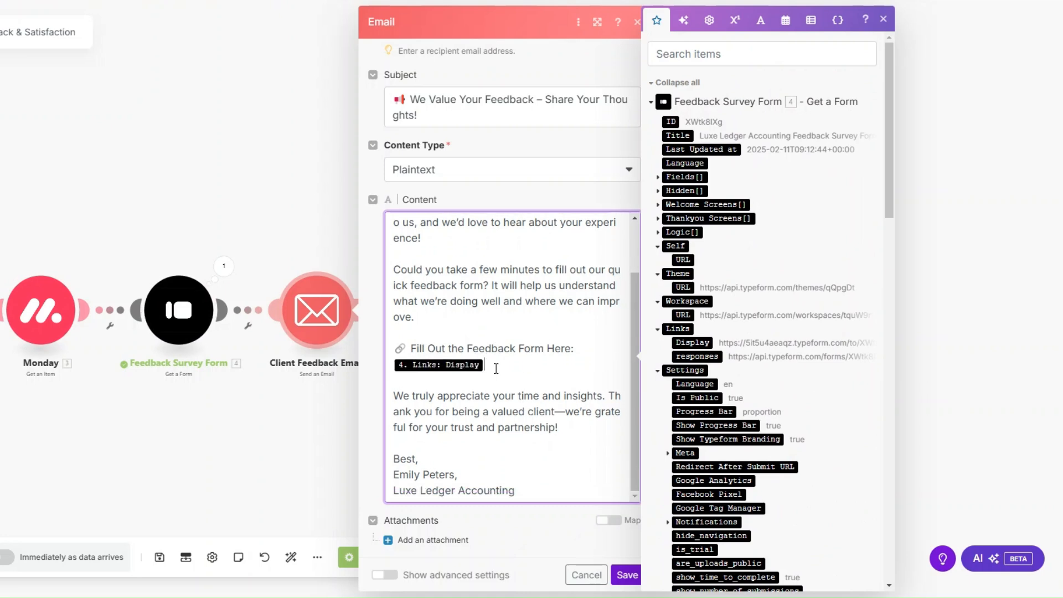
scroll(497, 368, up, 1)
scroll(497, 354, down, 1)
click(627, 575)
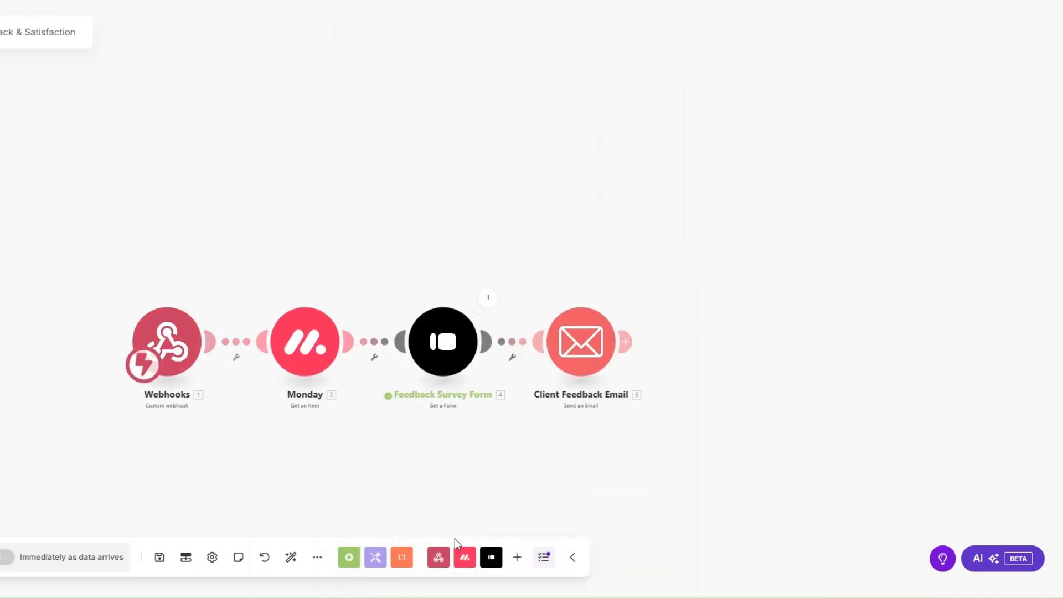
Run the scenario once, then set the first client's Status to ASK FEEDBACK in monday.com.
click(7, 557)
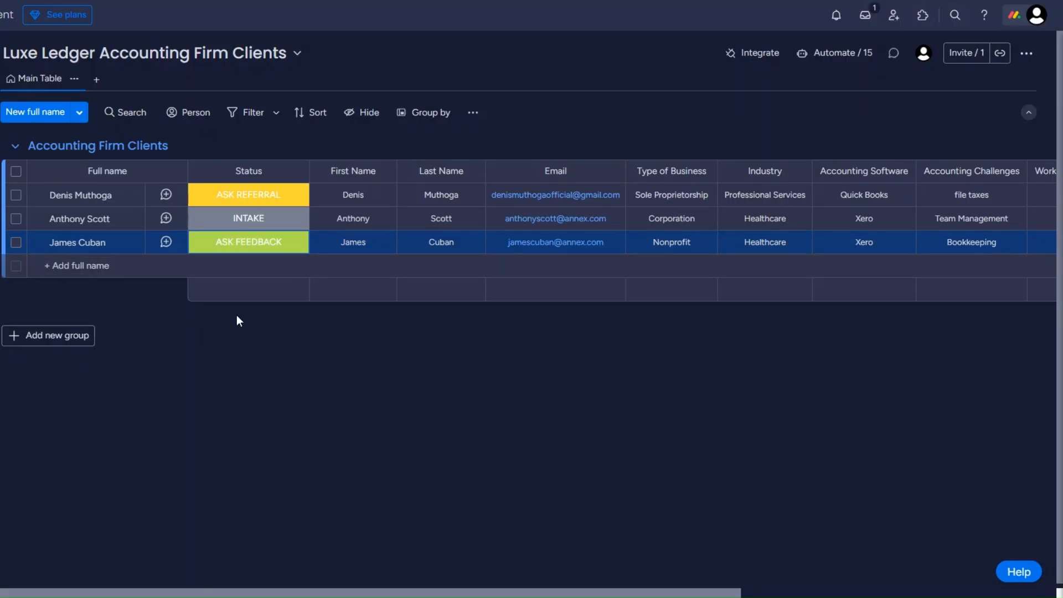
click(244, 201)
click(302, 263)
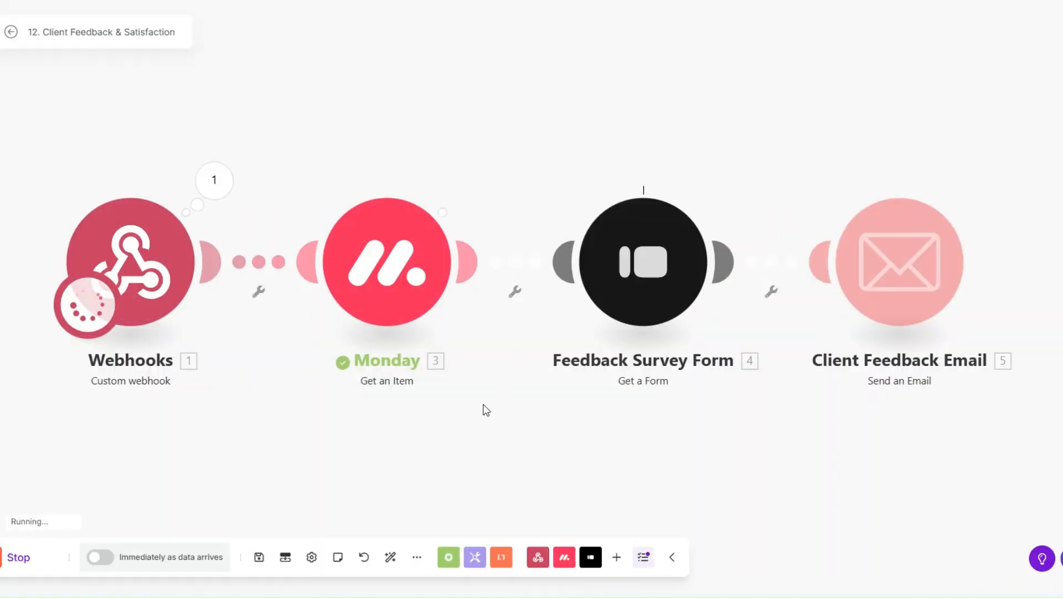
Inspect the Email step's run output, checking subject, personalised body, and survey link.
drag(478, 404, 464, 405)
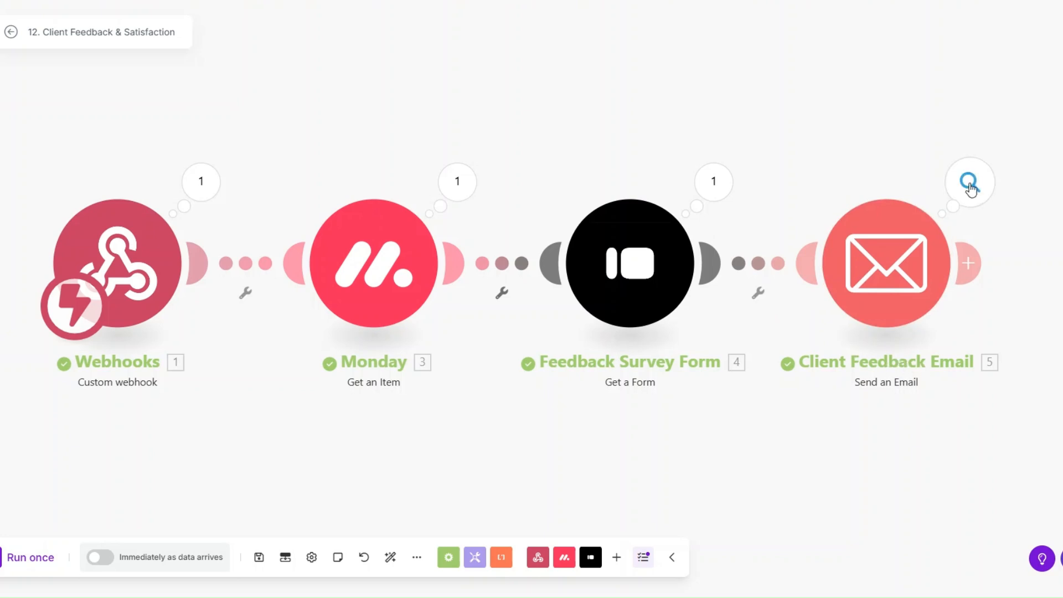
click(969, 181)
drag(731, 234, 906, 236)
click(679, 180)
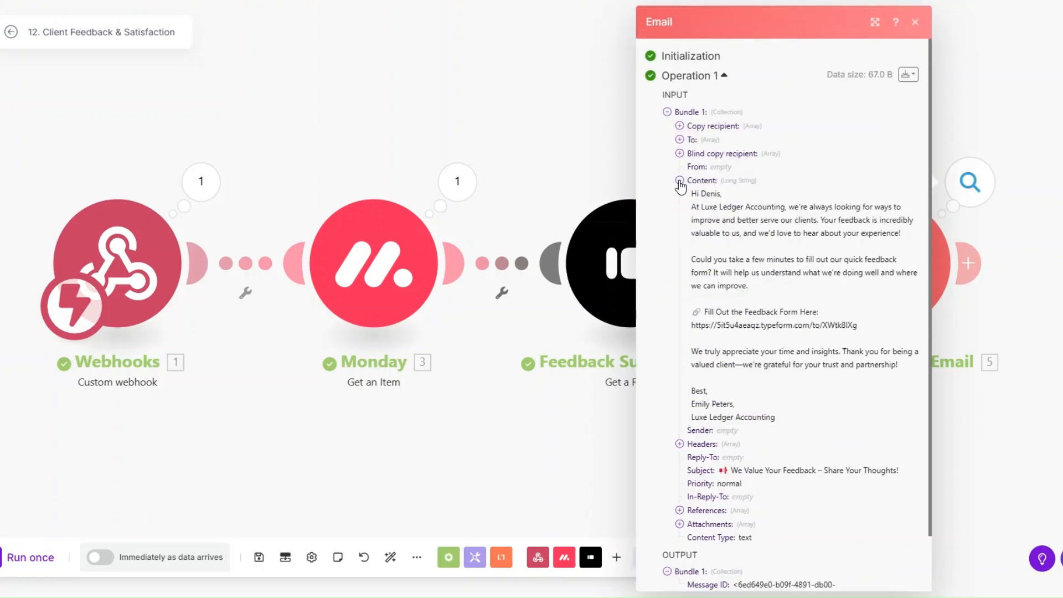
drag(691, 193, 857, 421)
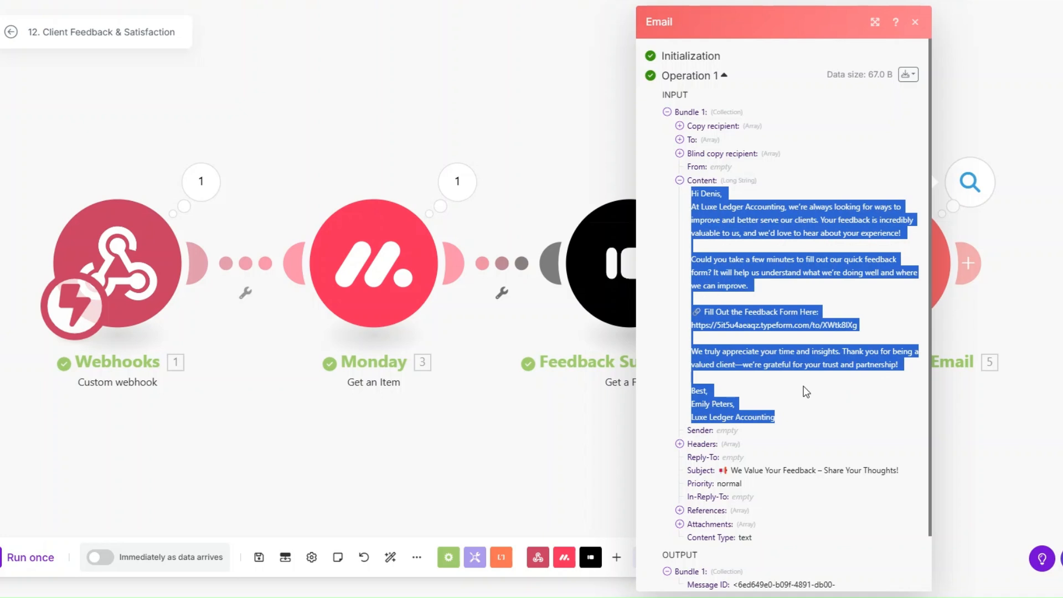
click(745, 345)
drag(692, 327, 858, 330)
click(579, 435)
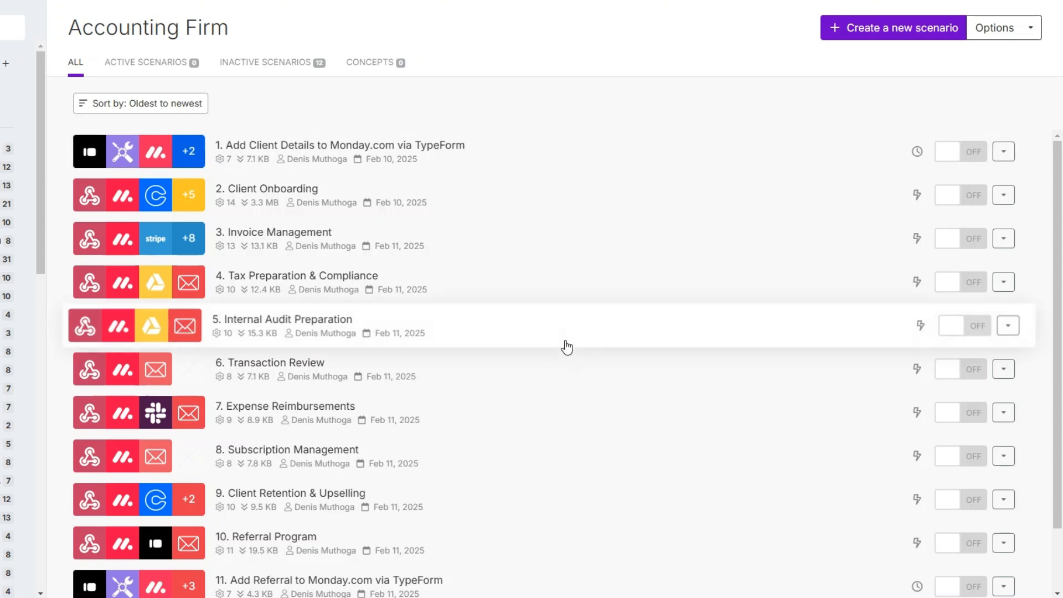
Create a new scenario with Typeform Watch Responses on the Luxe Ledger feedback survey, from now on.
click(866, 29)
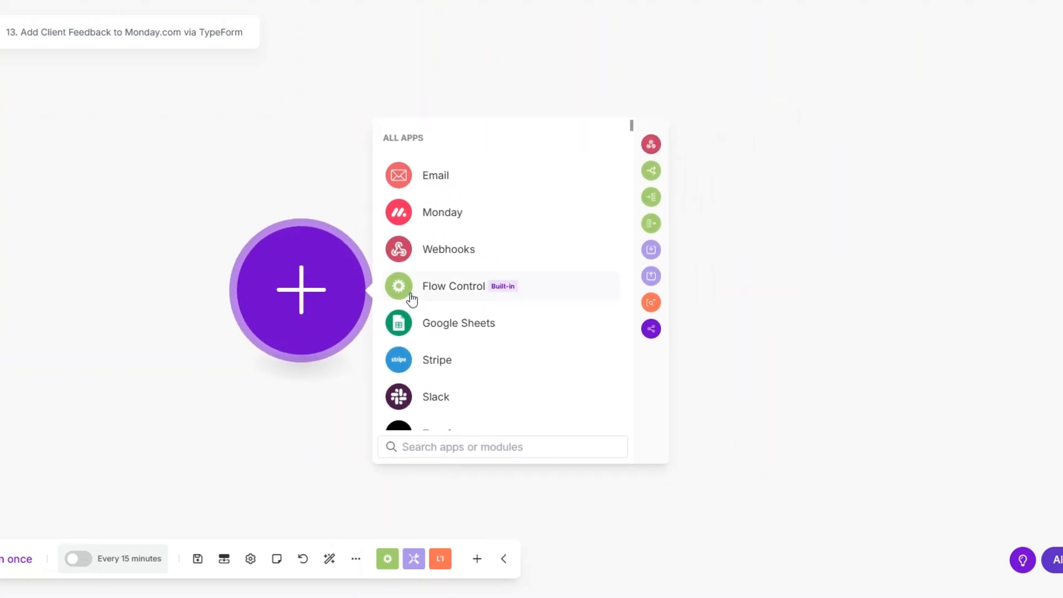
scroll(412, 315, down, 3)
click(433, 310)
click(437, 325)
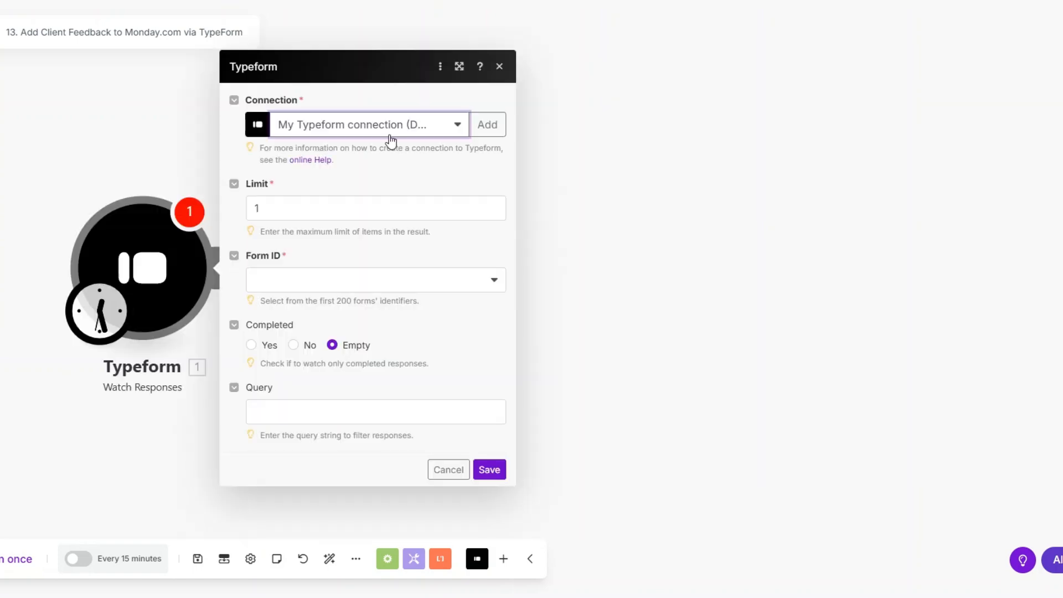
click(332, 287)
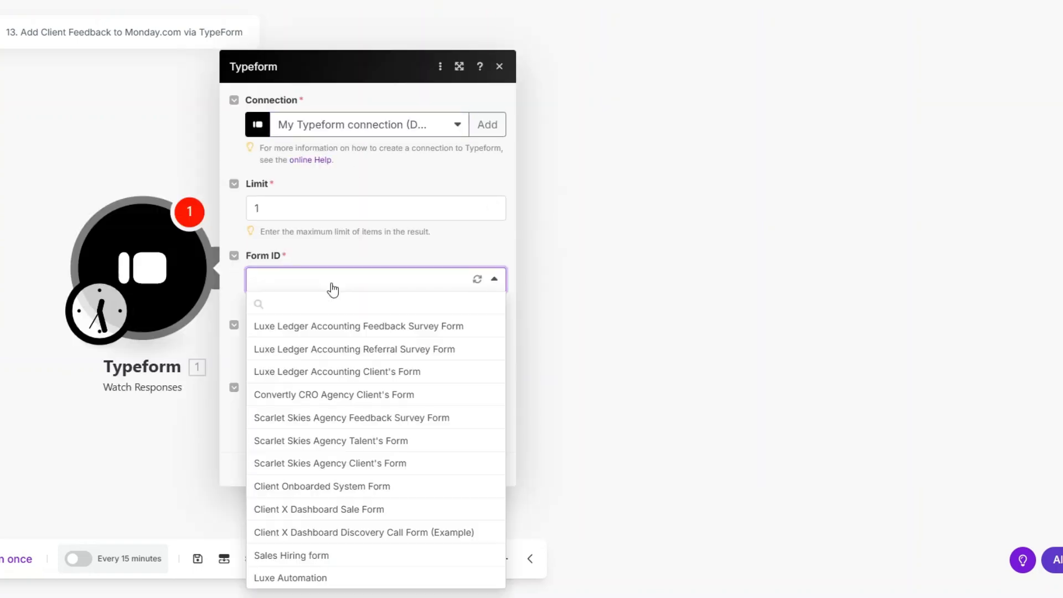
click(359, 329)
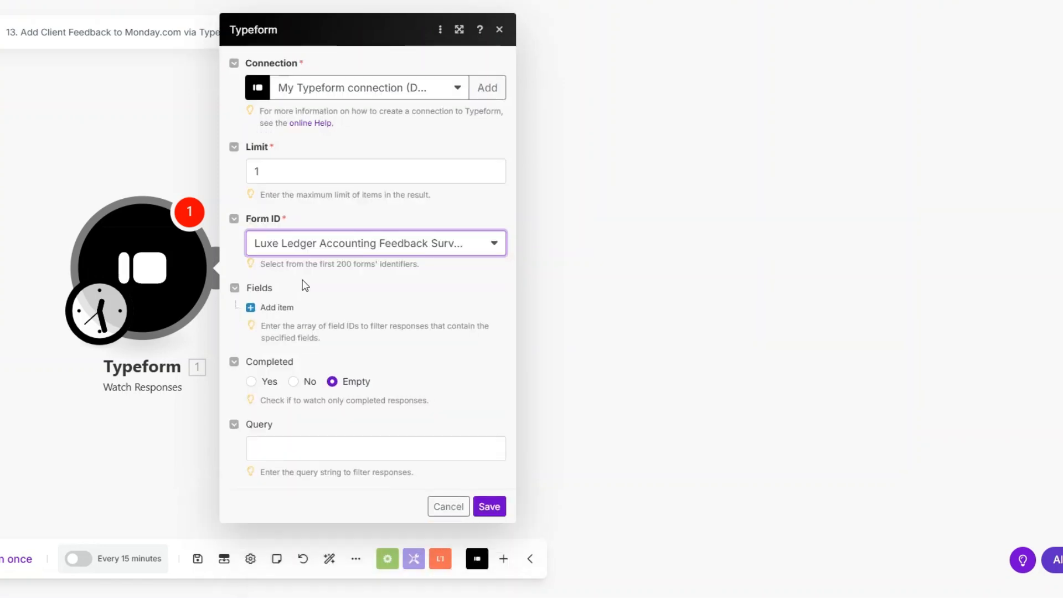
click(491, 506)
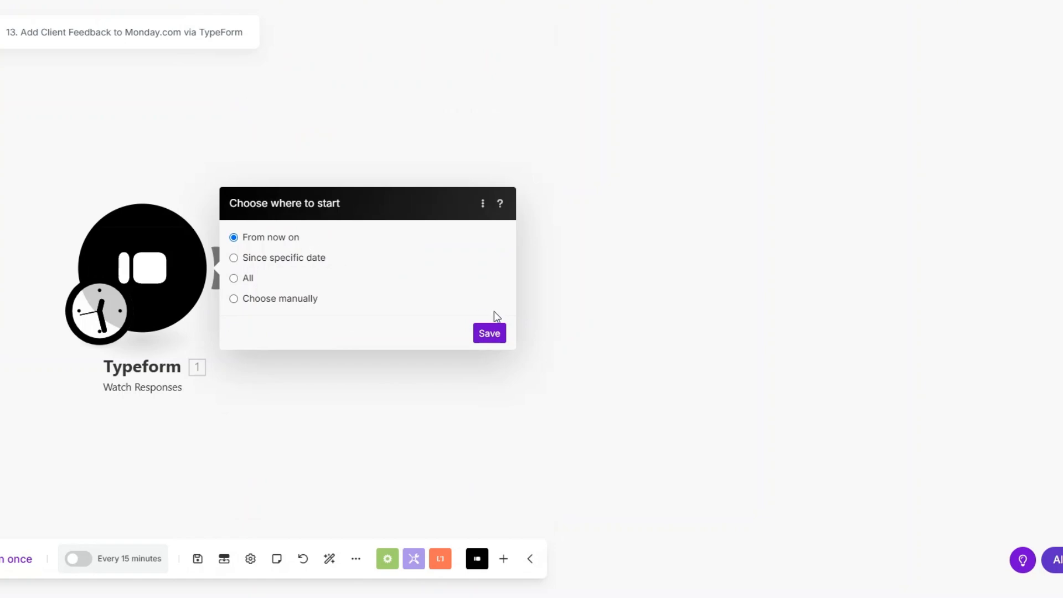
click(489, 333)
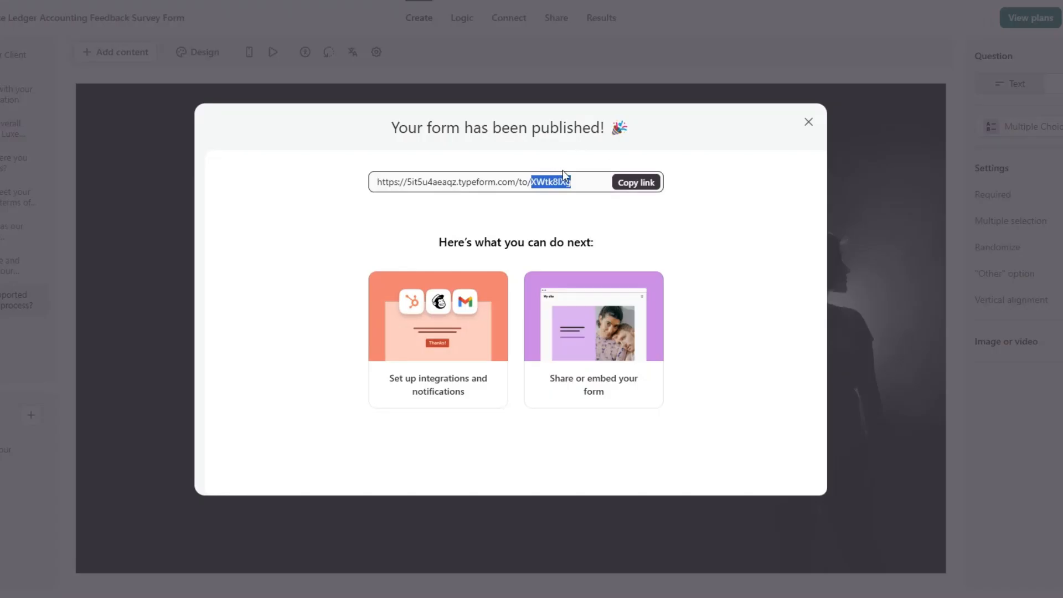
Open the published survey link, start it, and confirm the personal details.
click(633, 187)
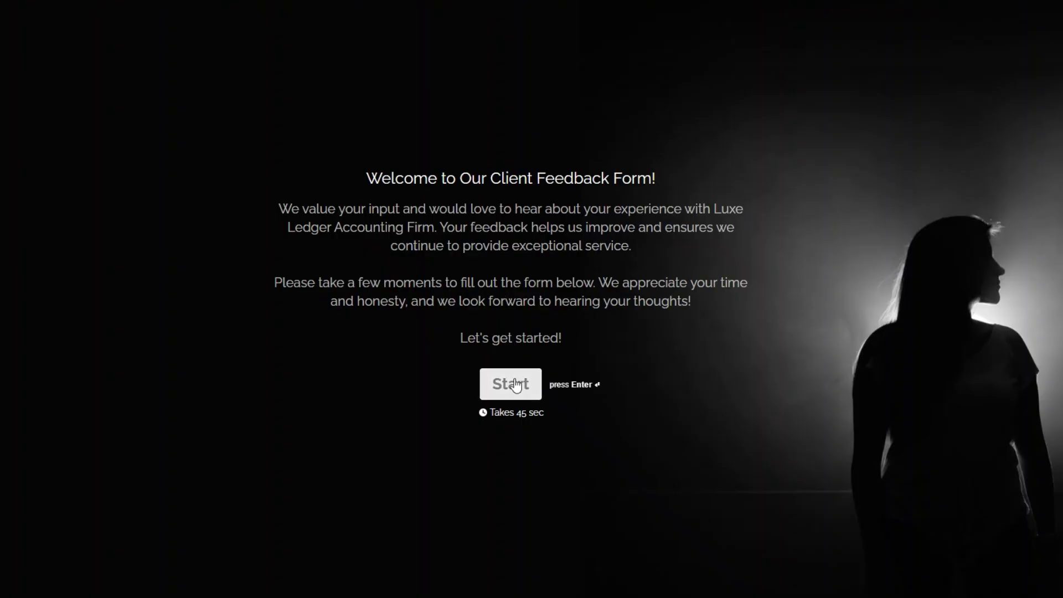
click(516, 385)
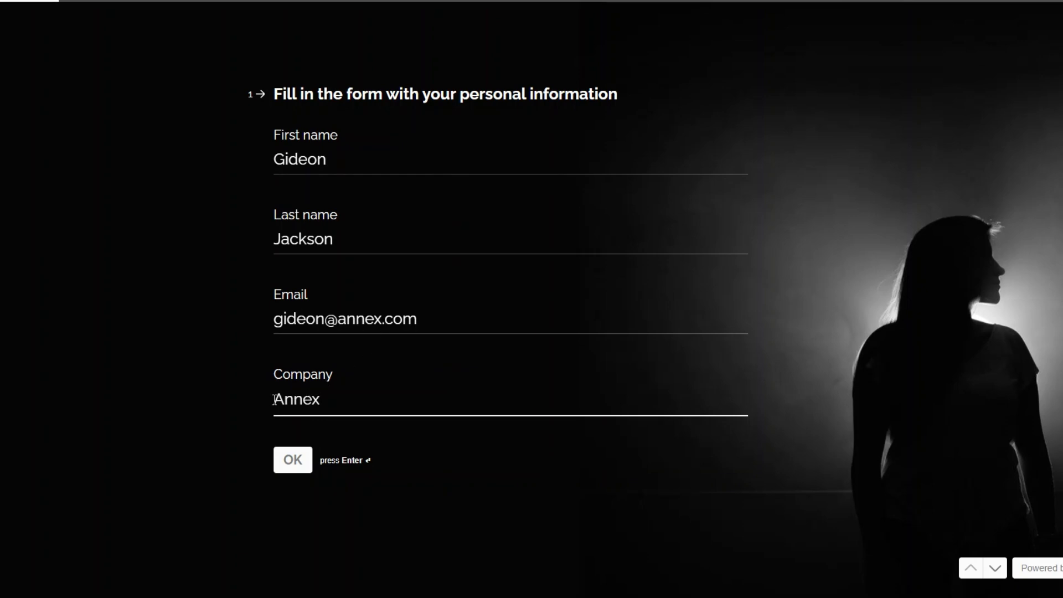
click(292, 460)
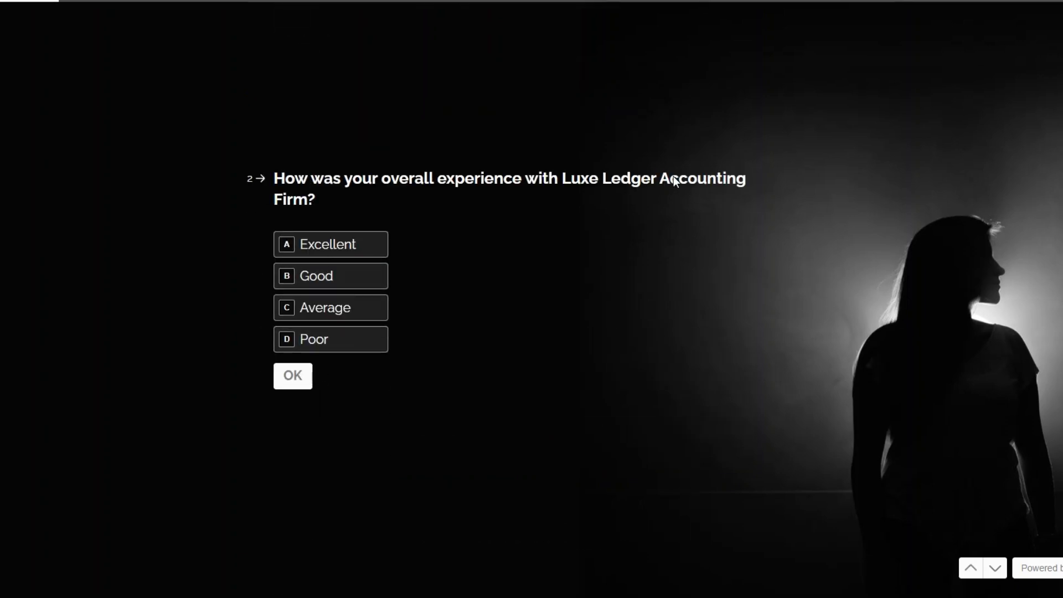
Answer Excellent, Very Satisfied, Yes, Very Effective, Yes, Yes, and submit the response.
click(320, 243)
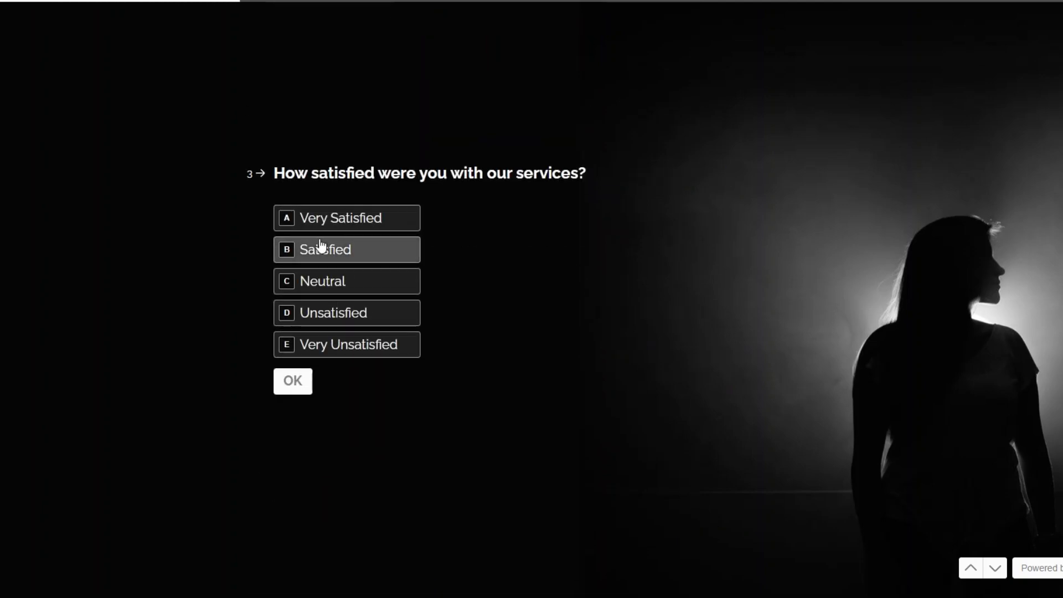
click(344, 222)
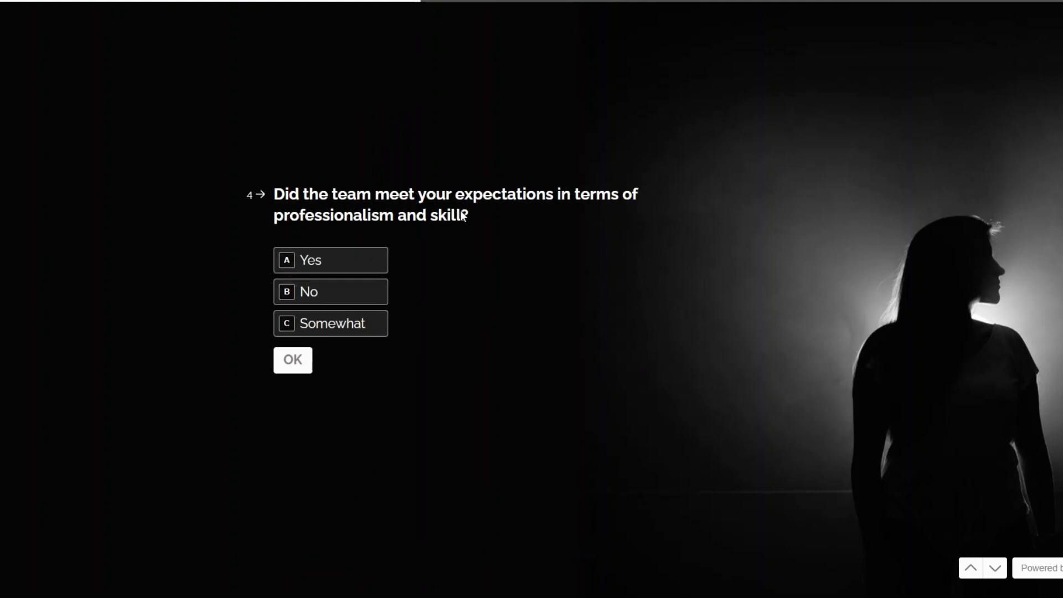
click(325, 267)
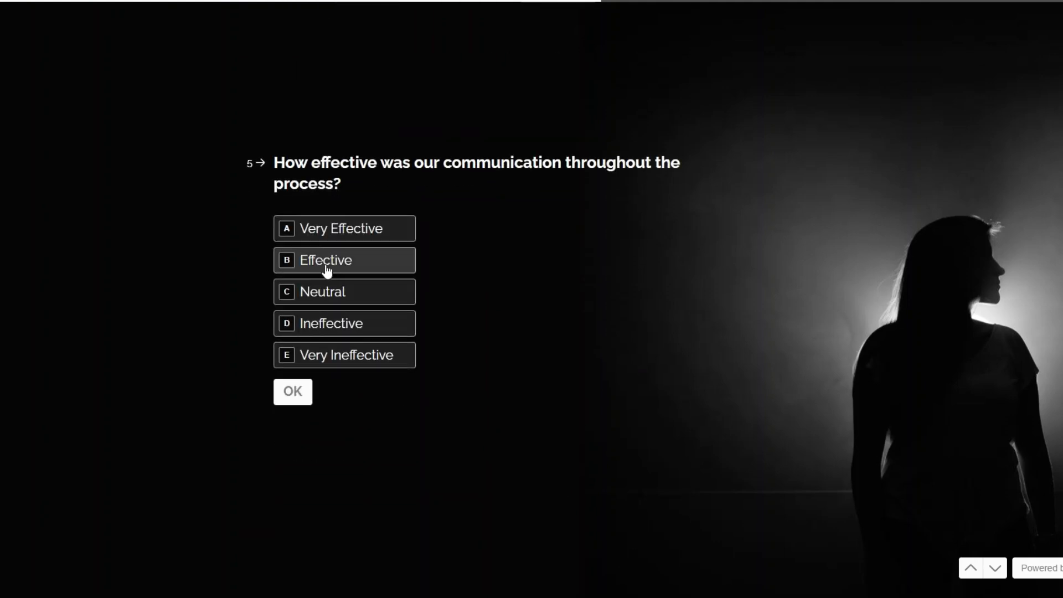
click(330, 237)
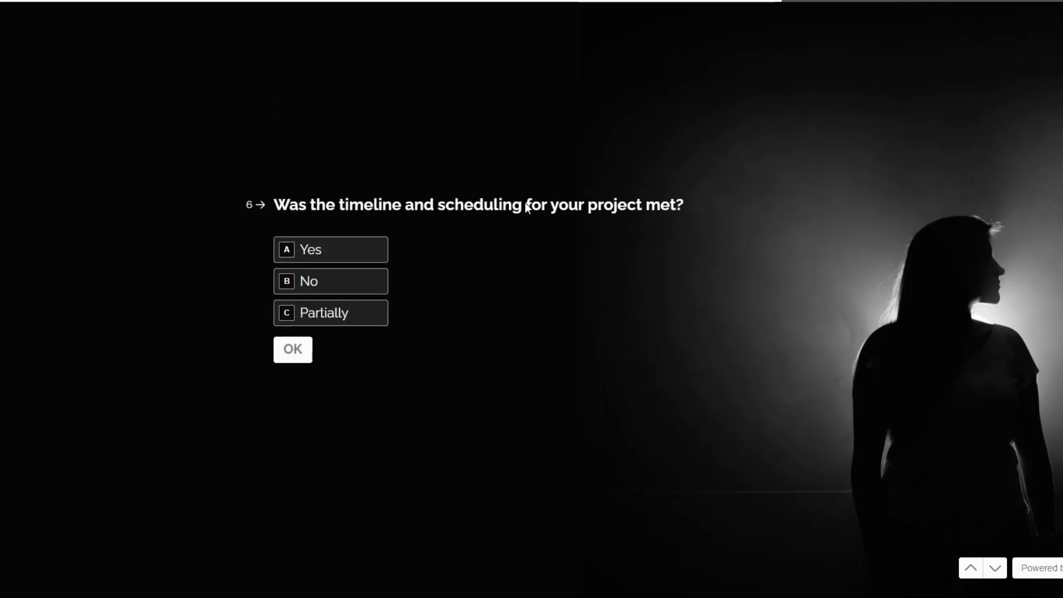
click(336, 249)
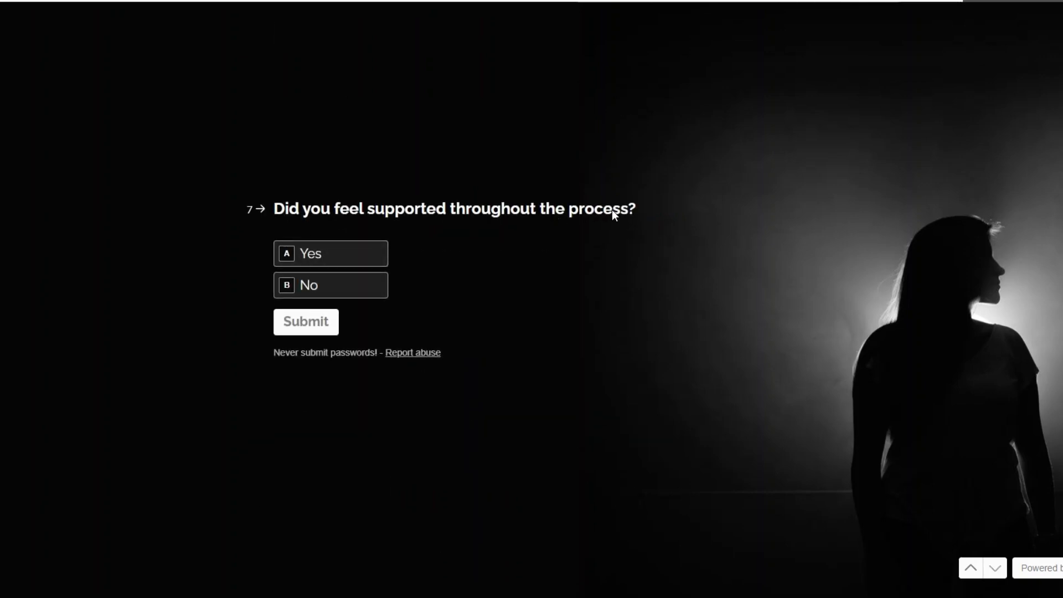
click(332, 257)
click(306, 328)
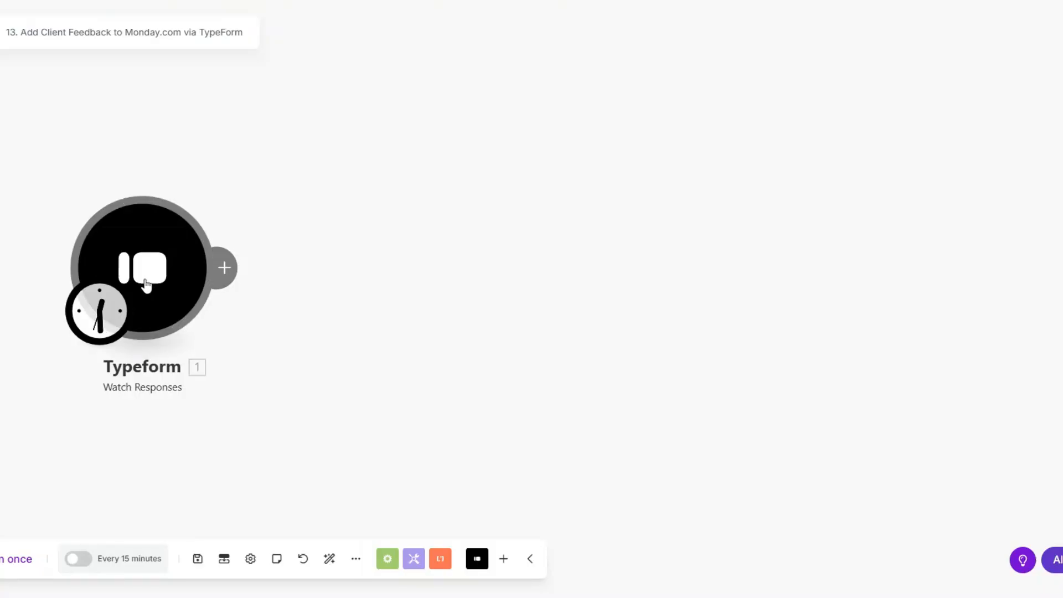
right_click(148, 283)
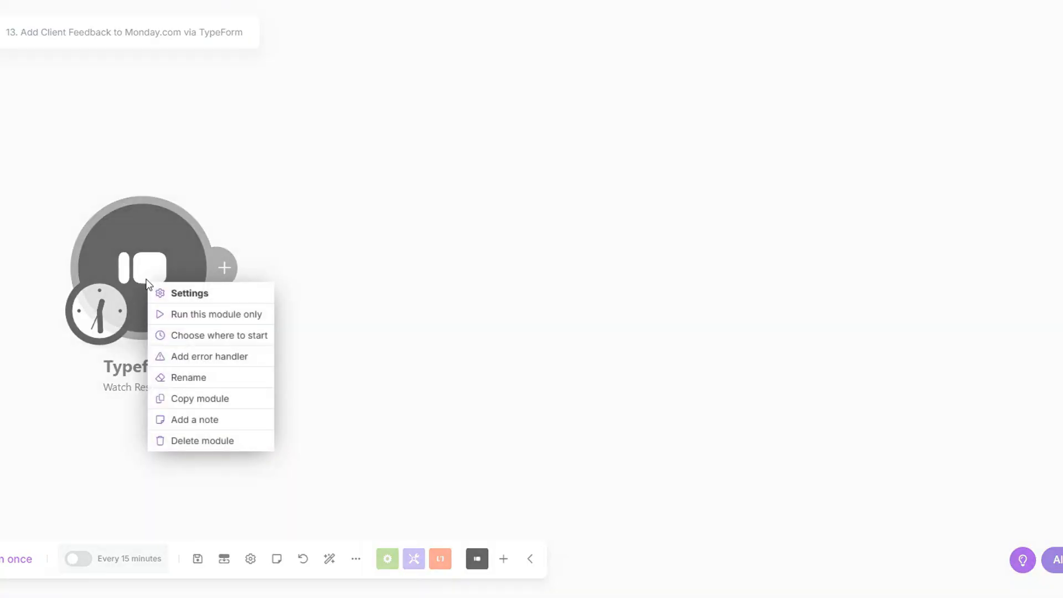
Run the Typeform trigger alone and review the fetched response's mappable answers.
click(187, 315)
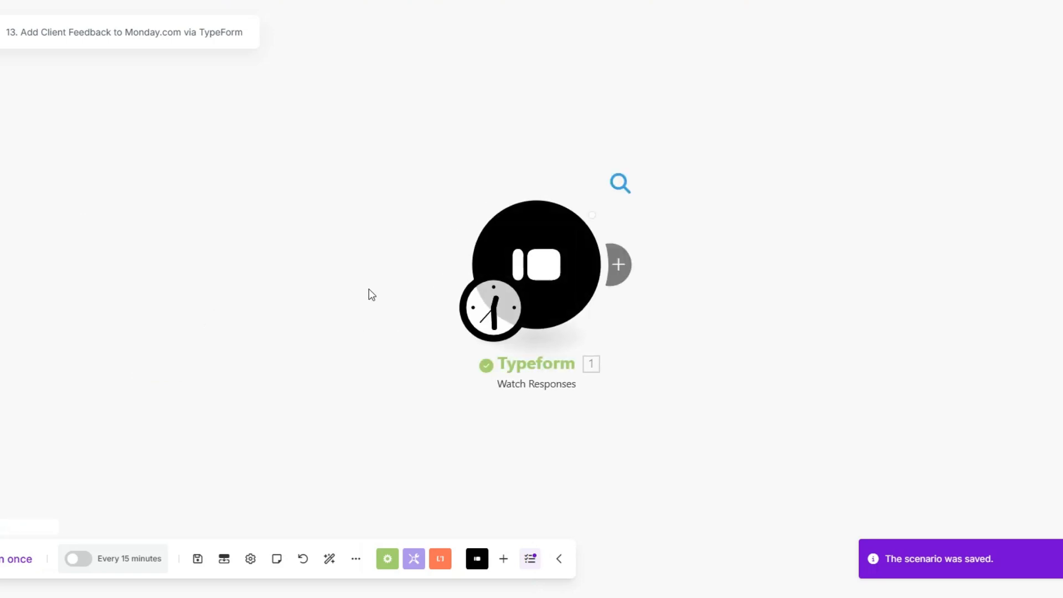
click(620, 184)
click(703, 284)
drag(623, 301, 291, 313)
drag(524, 273, 552, 394)
click(553, 393)
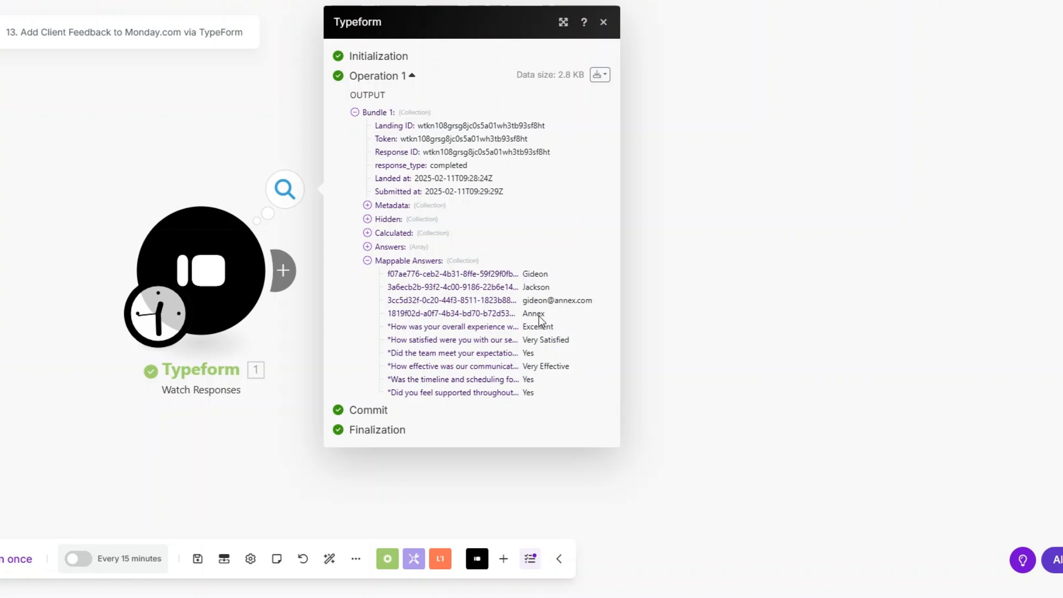
drag(523, 327, 564, 396)
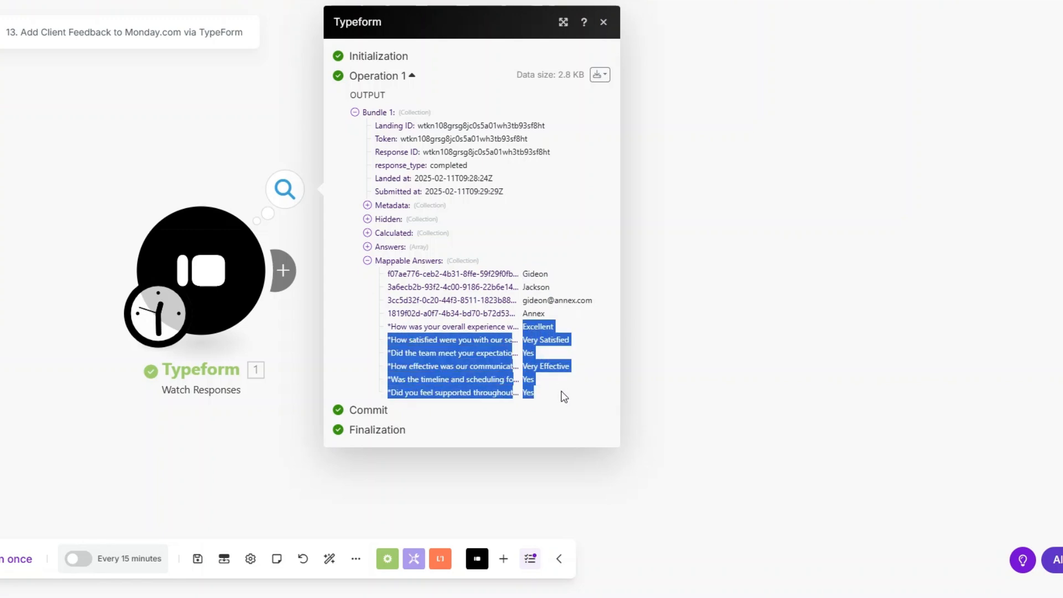
click(691, 387)
Add a Tools Sleep step after the trigger with a 3-second delay.
click(283, 270)
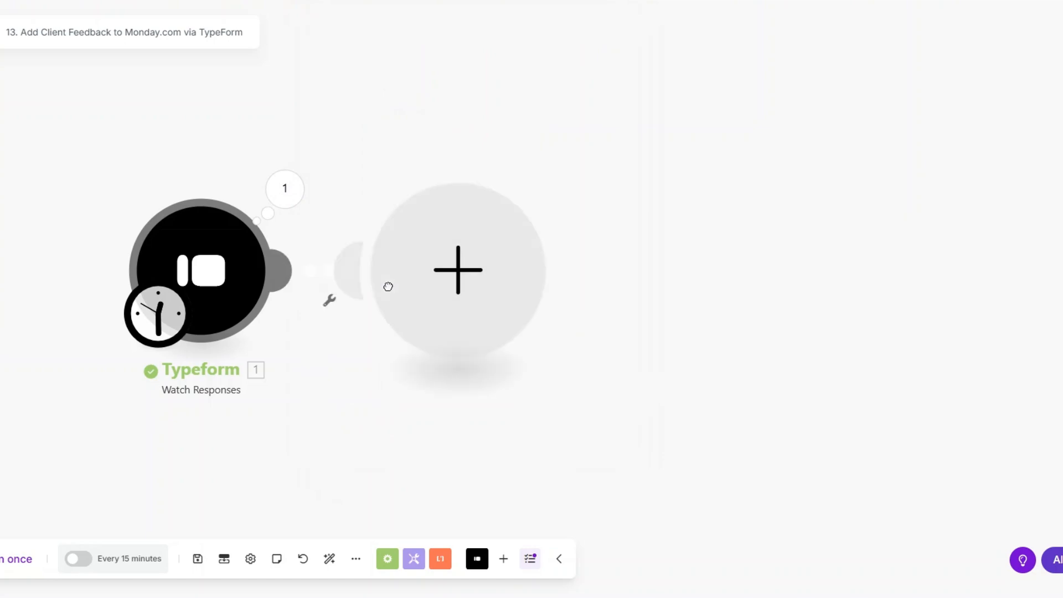
scroll(632, 299, down, 3)
click(608, 388)
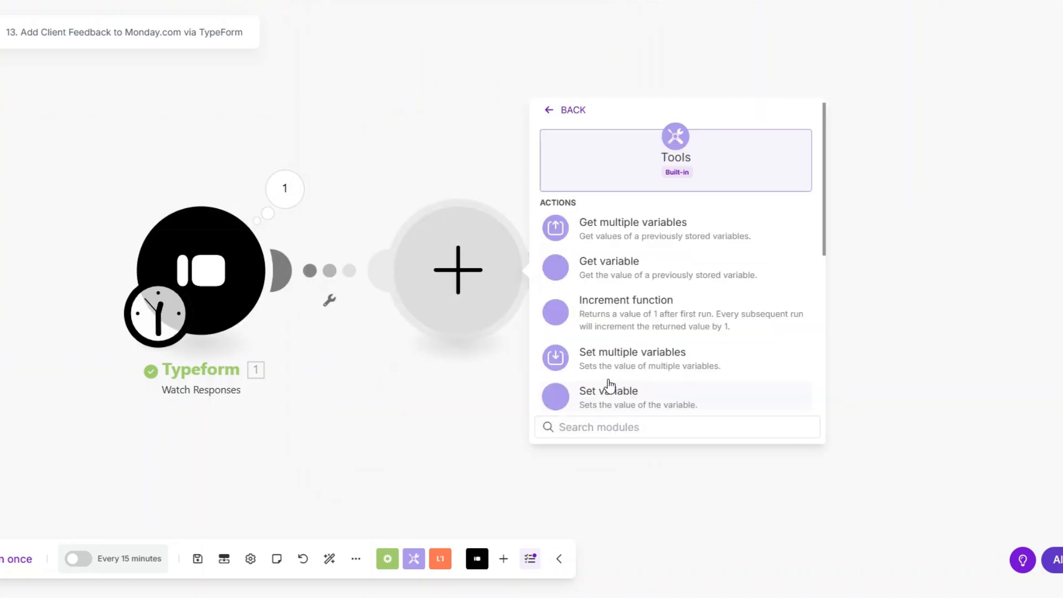
scroll(614, 286, down, 2)
click(602, 367)
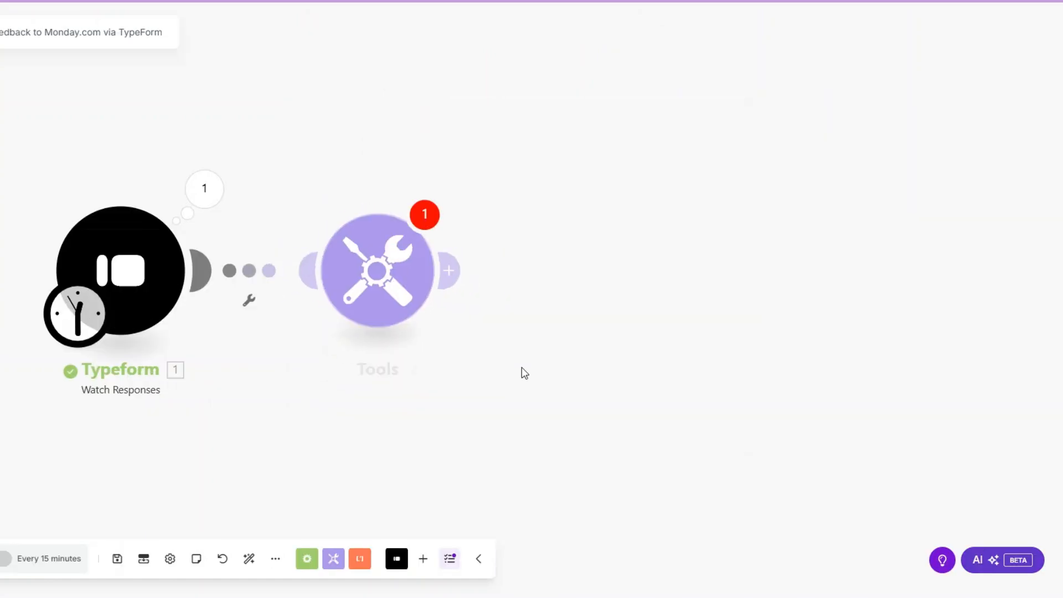
click(500, 256)
key(BackSpace)
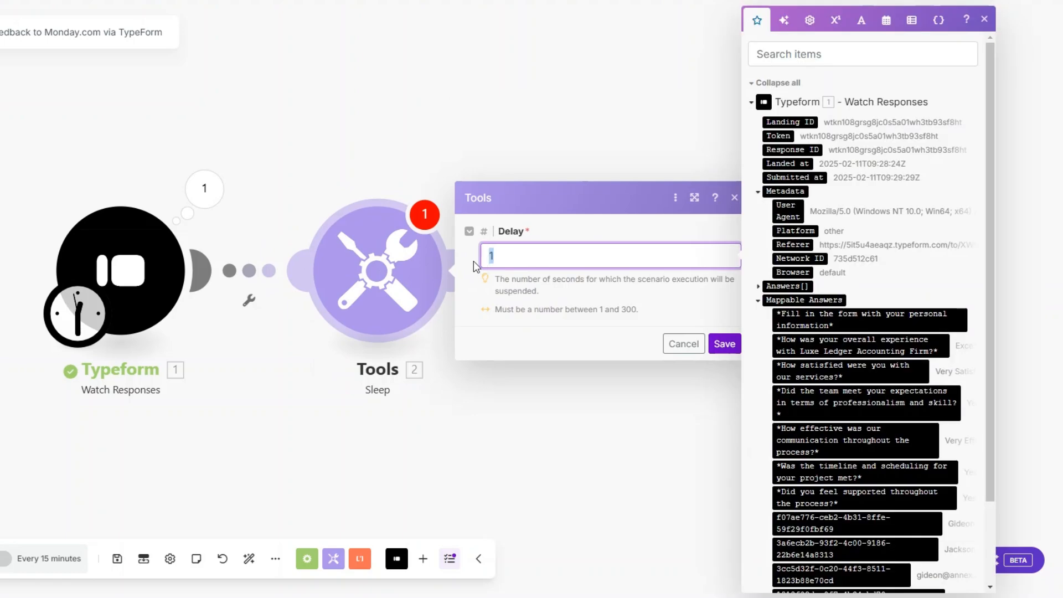
text(3)
click(725, 344)
Rearrange the canvas and start a new module after the Sleep step.
scroll(258, 363, down, 2)
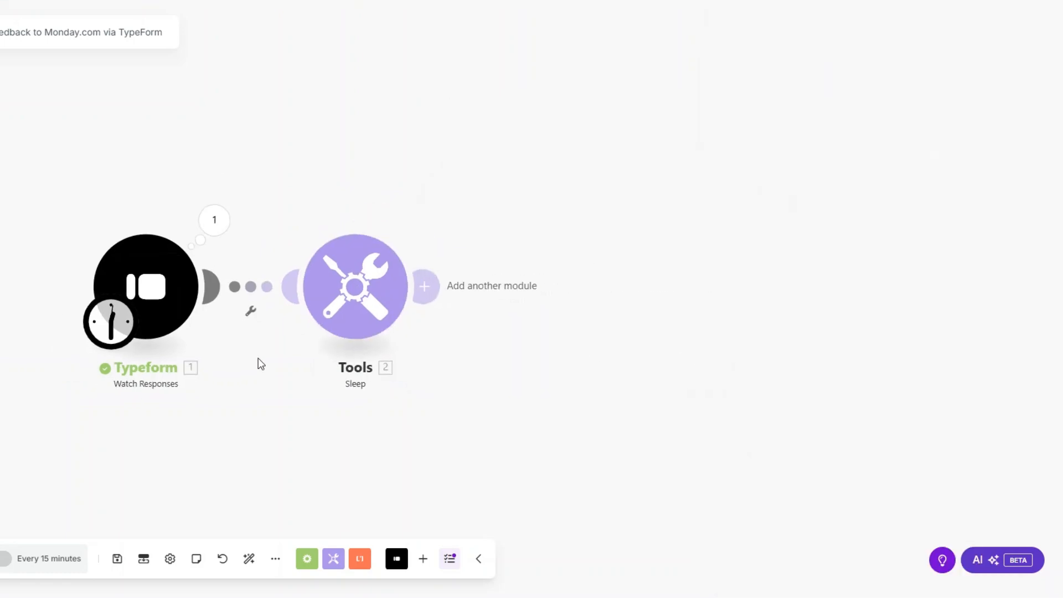
drag(199, 367, 123, 360)
drag(219, 315, 221, 324)
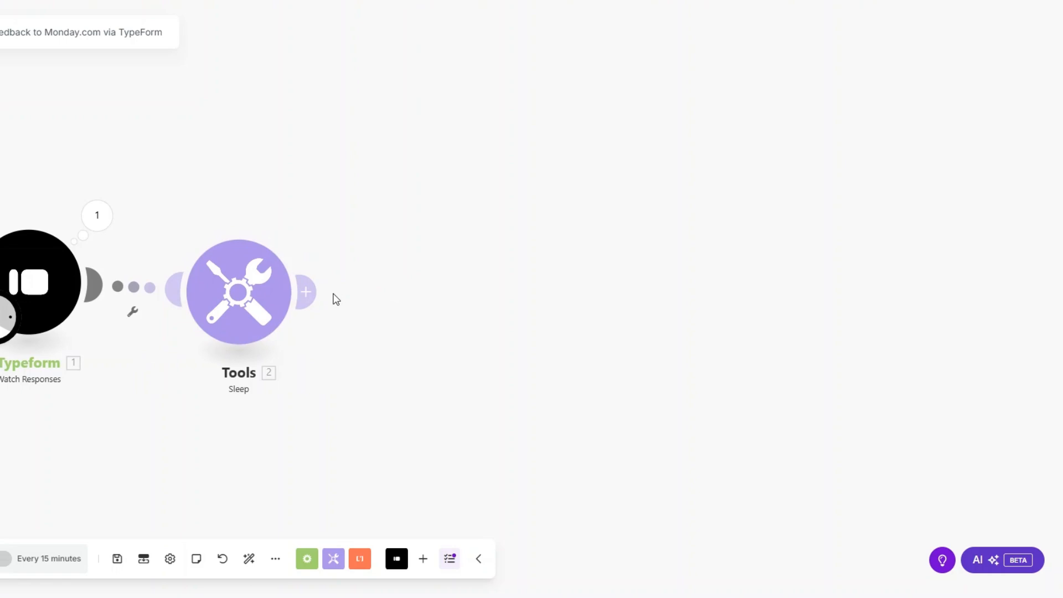
click(392, 293)
Add a Monday Create an Item step whose Item Name maps the first and last name answers.
click(569, 291)
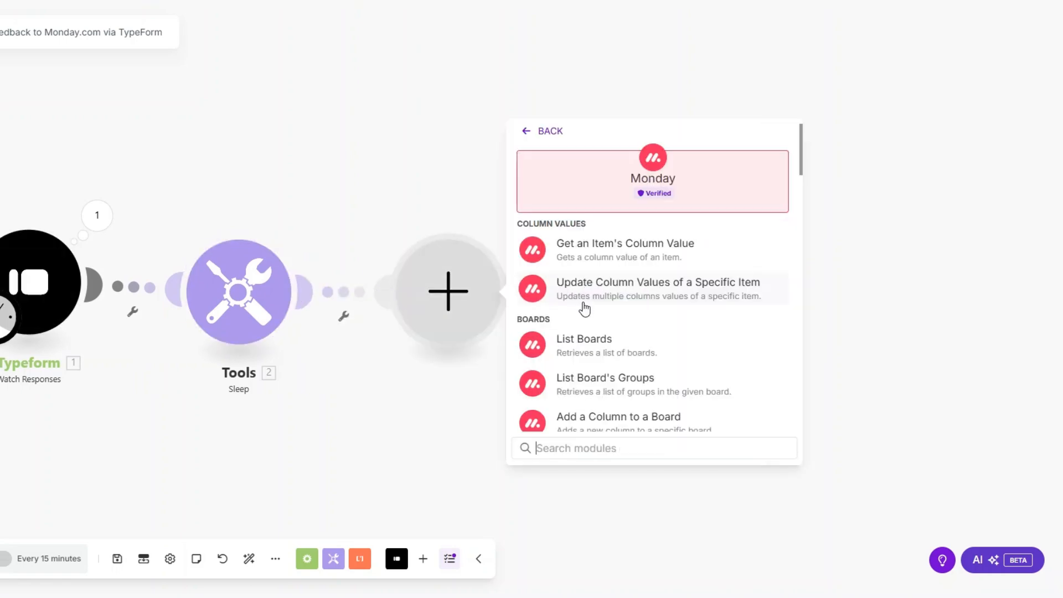
text(create)
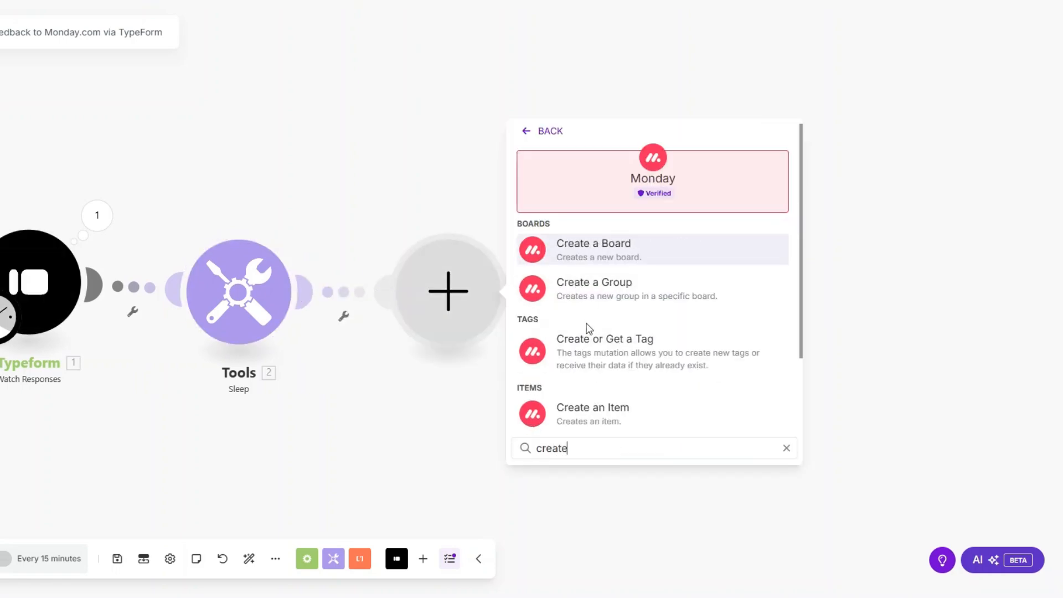
click(589, 407)
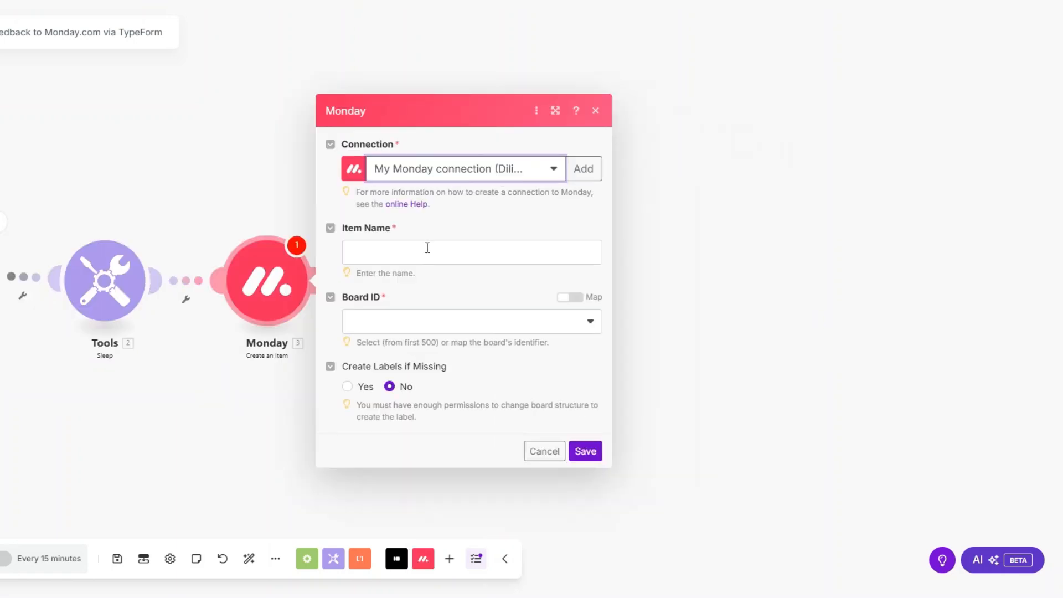
click(501, 249)
scroll(669, 328, down, 3)
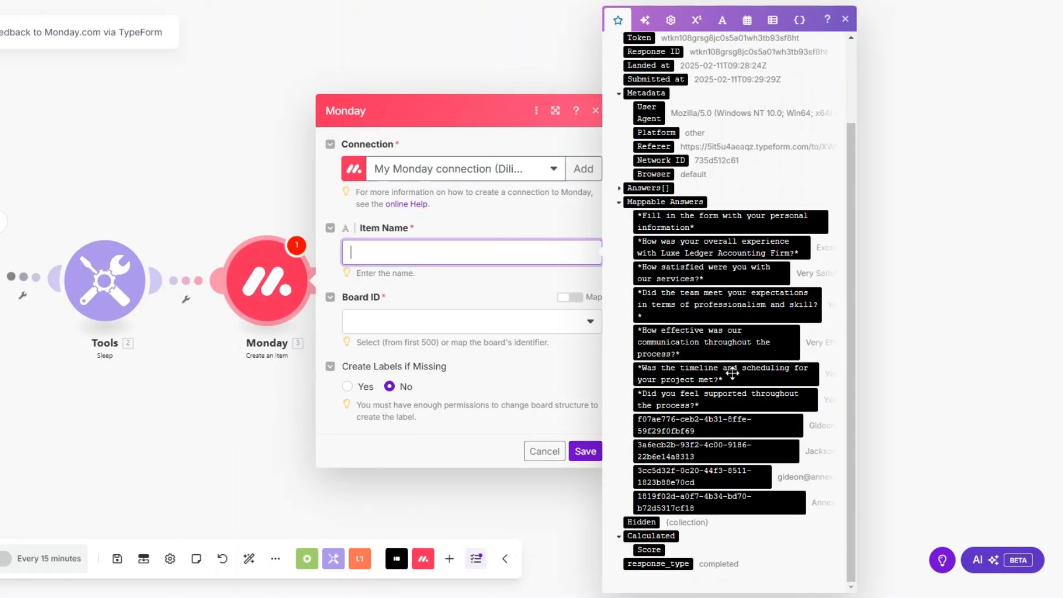
click(733, 426)
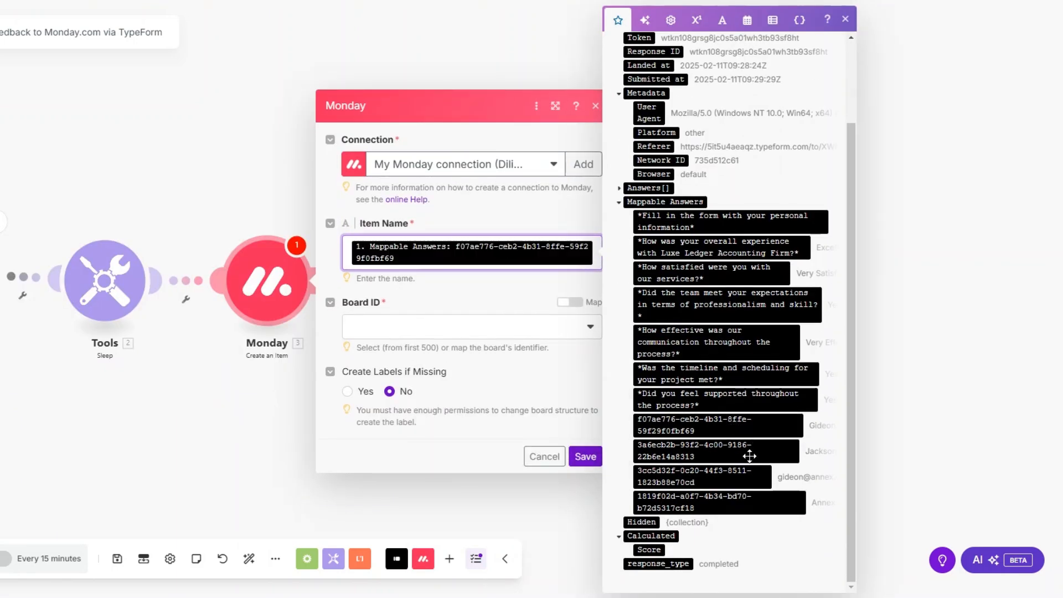
click(727, 451)
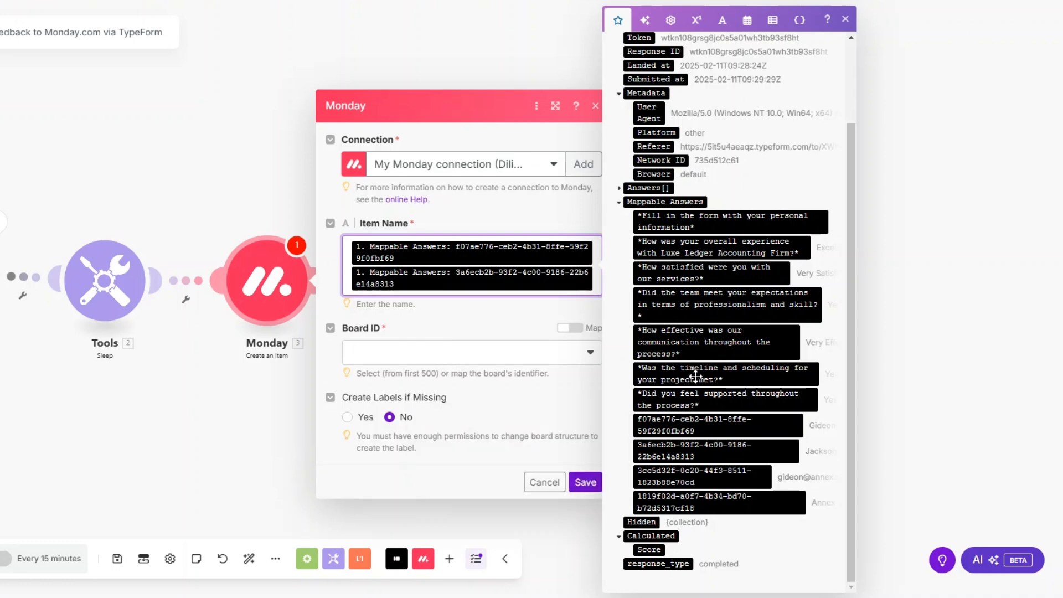
Target board Luxe Ledger Accounting Client Feedback and group Luxe Ledger Client Feedback.
click(475, 359)
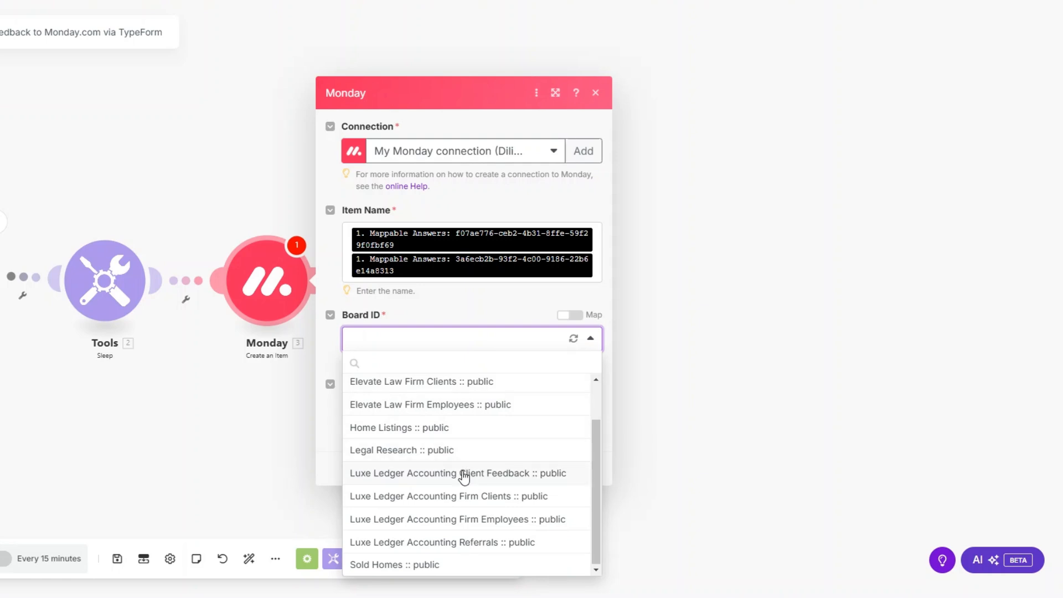
click(464, 474)
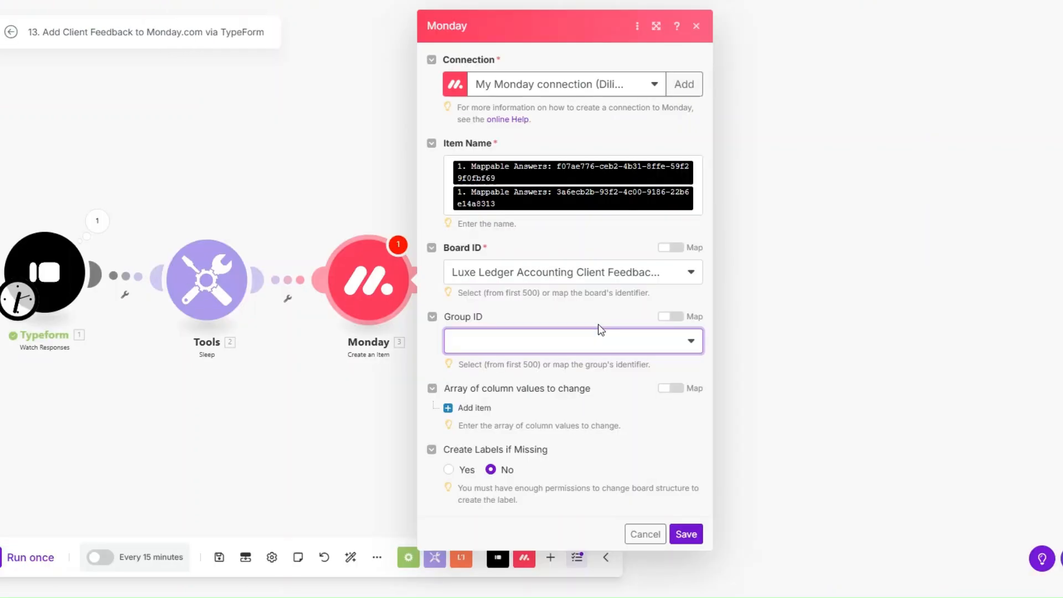
click(595, 339)
click(482, 388)
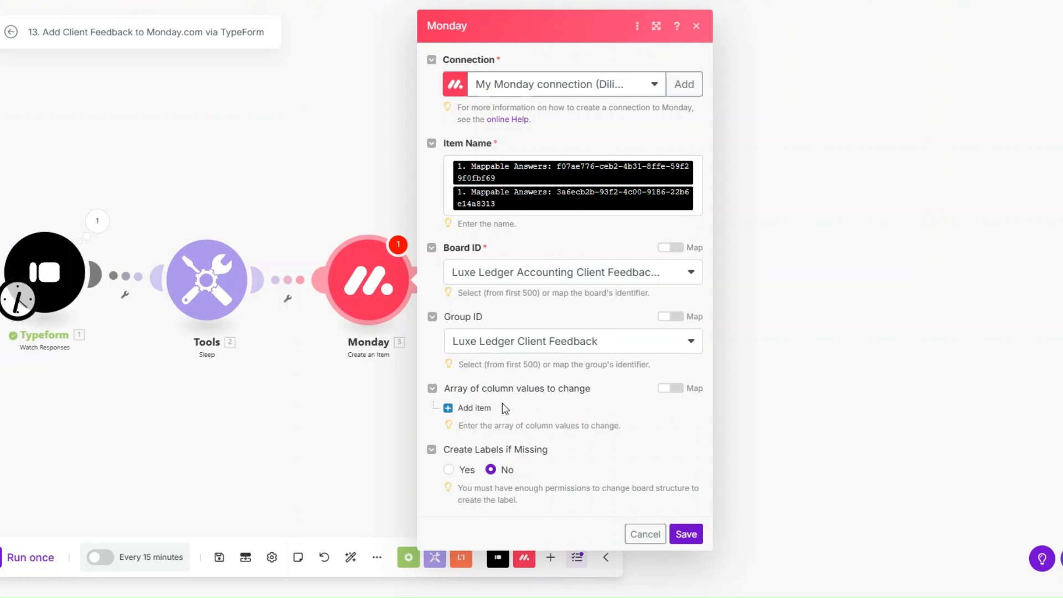
Add a Communication column value to the Monday item and fill its value from Typeform.
click(502, 406)
scroll(504, 396, down, 1)
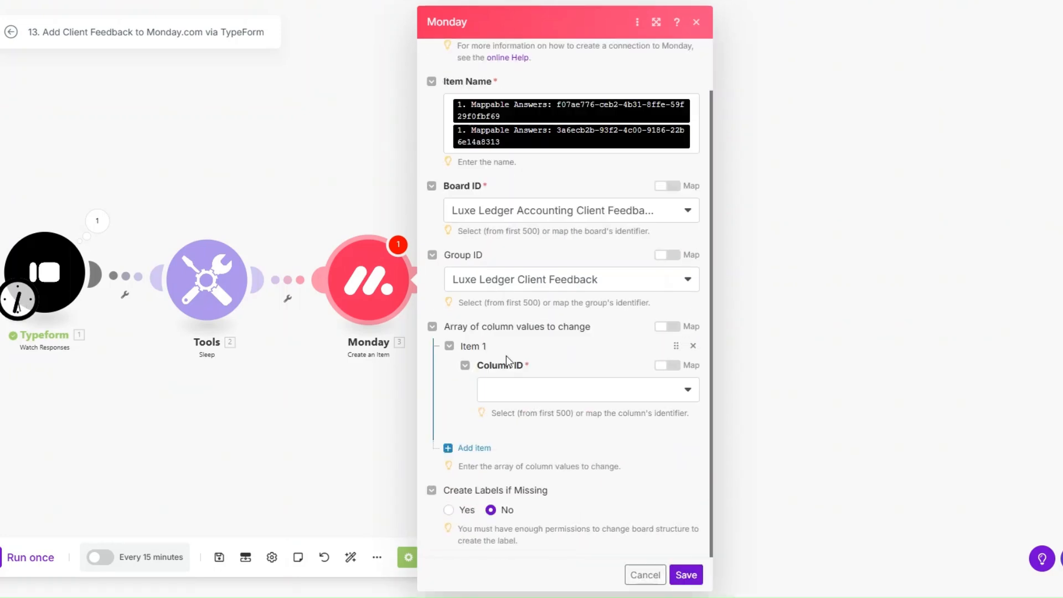
click(505, 395)
click(548, 414)
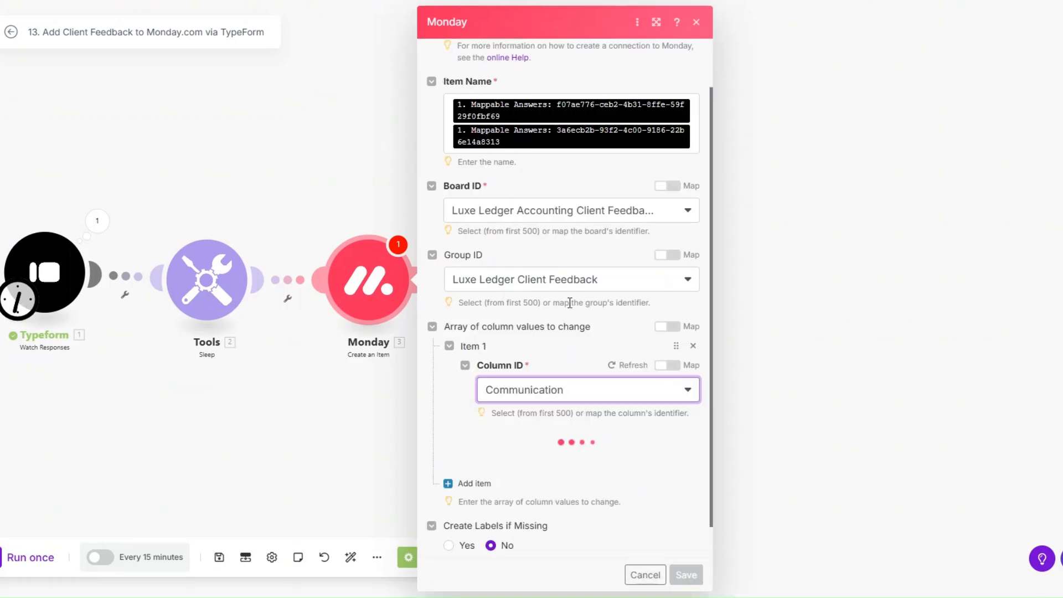
scroll(569, 303, down, 1)
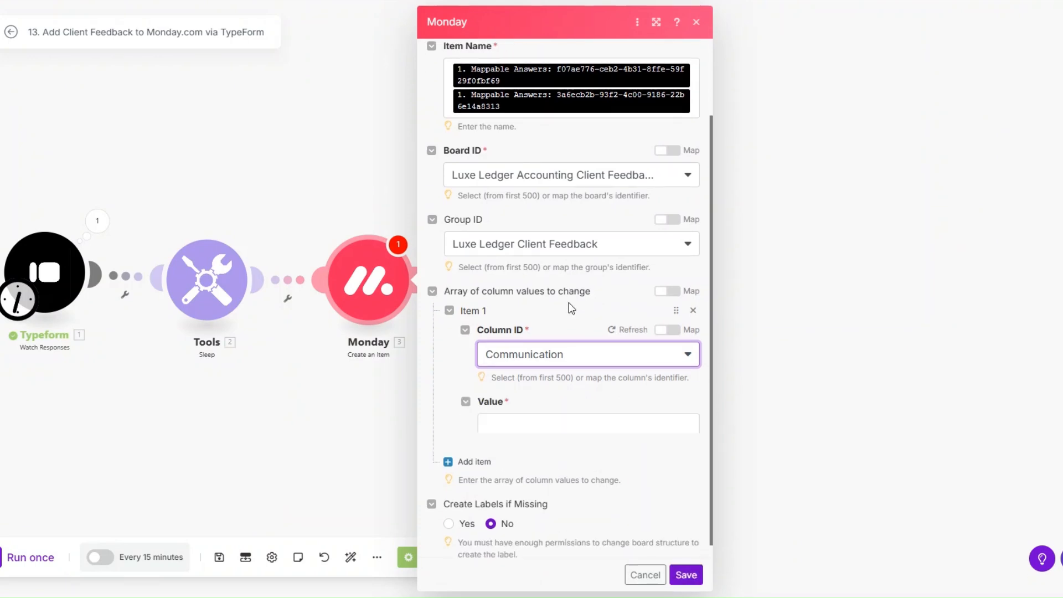
click(584, 425)
drag(787, 438, 587, 426)
scroll(530, 337, down, 1)
Add an Email column, mapping the Typeform email answer into its Email and Text fields.
click(475, 448)
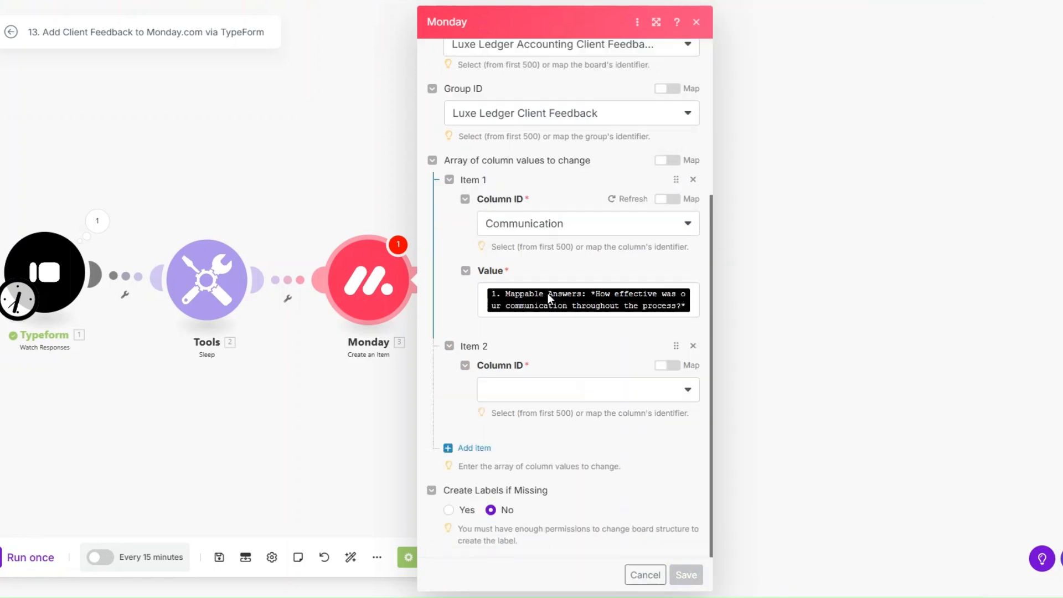
click(546, 388)
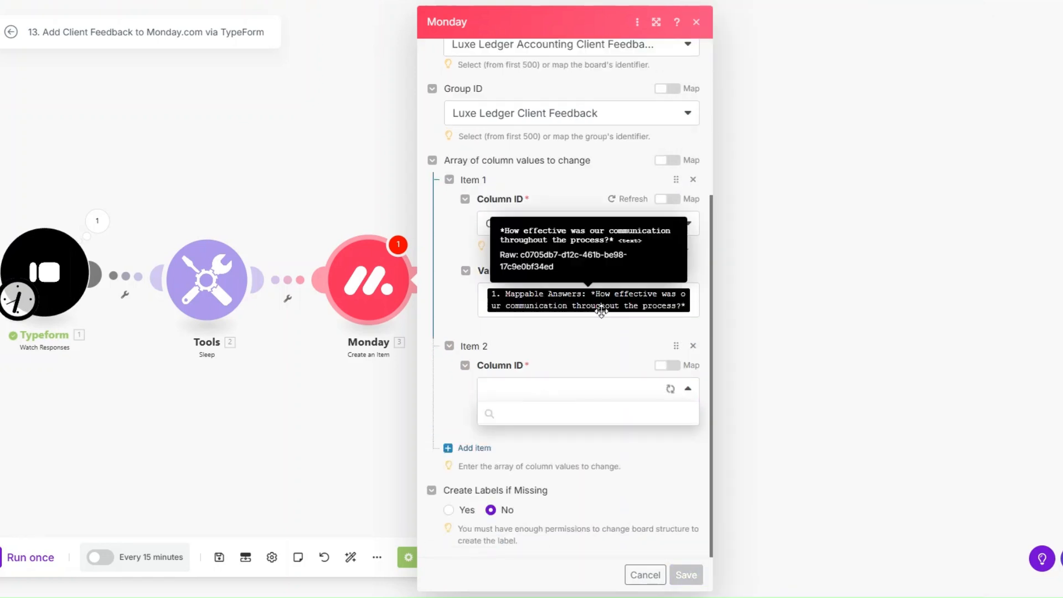
click(573, 435)
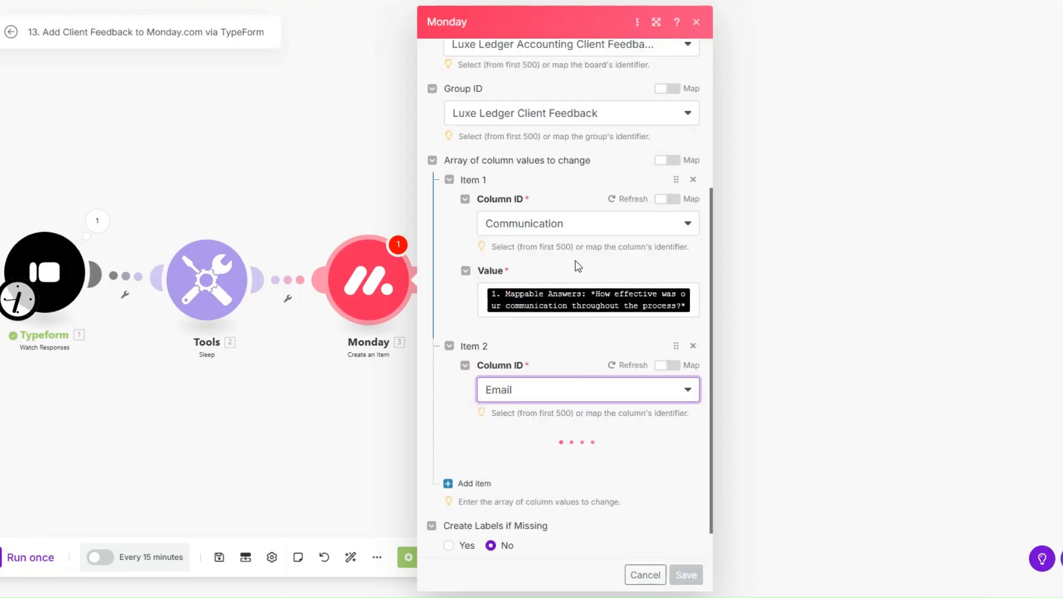
scroll(576, 260, down, 1)
click(596, 444)
scroll(819, 424, down, 2)
click(797, 475)
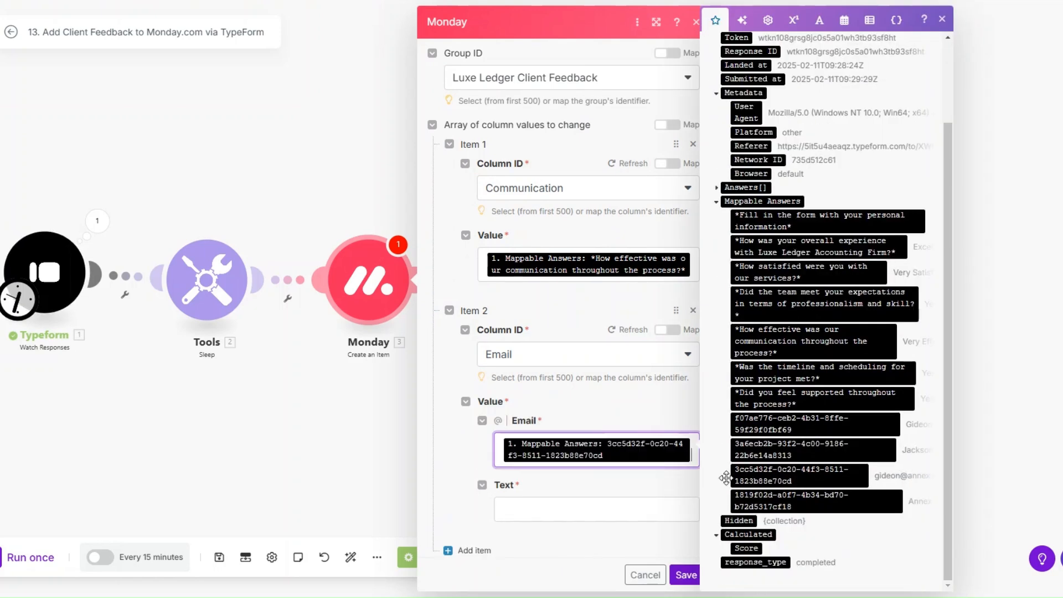
click(607, 507)
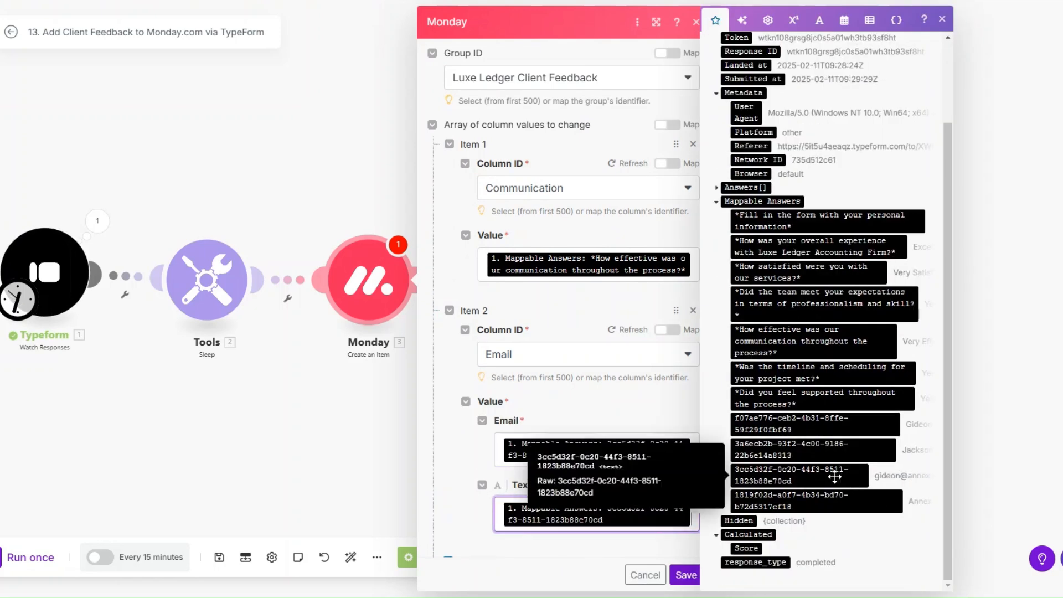
click(803, 474)
scroll(498, 443, down, 2)
Map the expectations and overall experience answers into the Expectations and Experience columns.
click(475, 448)
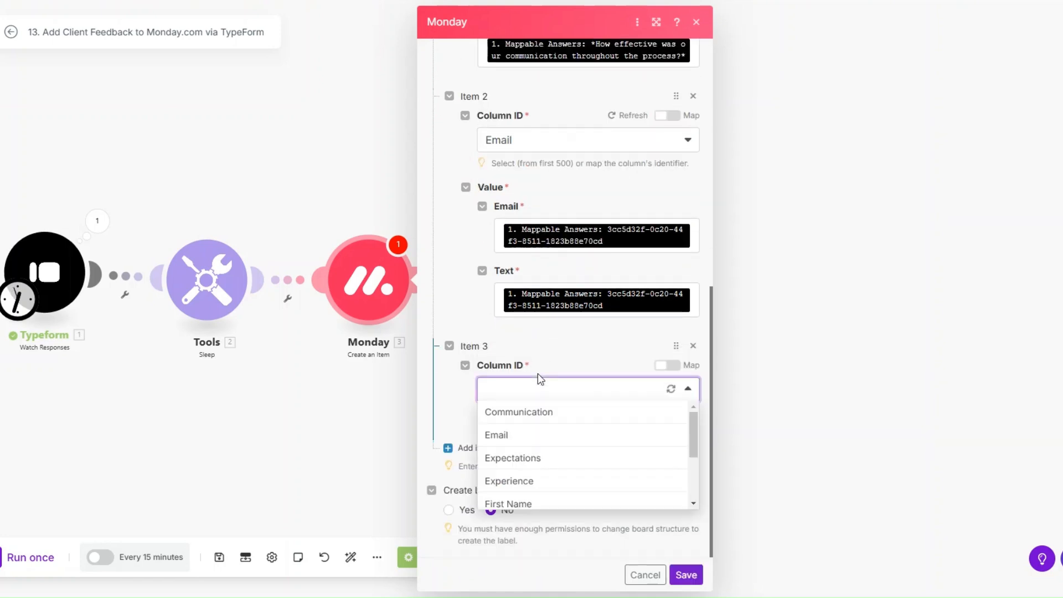
click(525, 459)
scroll(527, 323, down, 1)
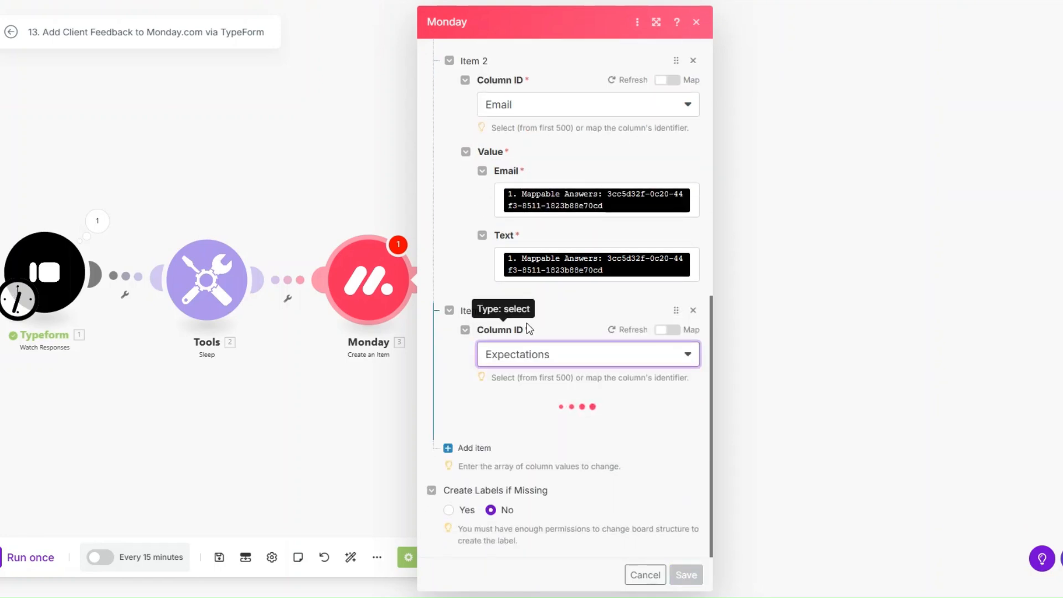
click(574, 424)
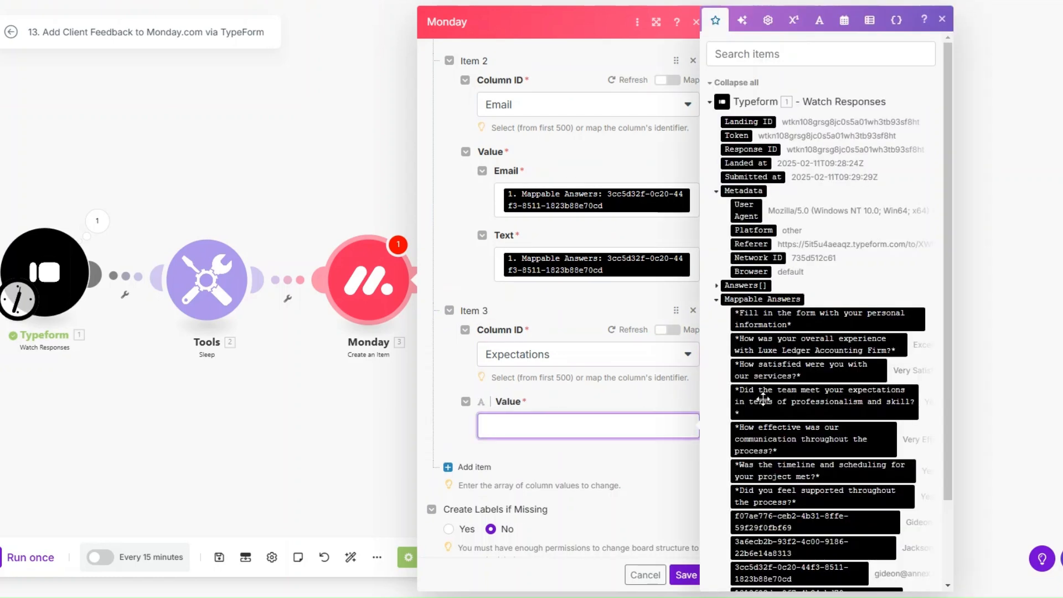
click(800, 397)
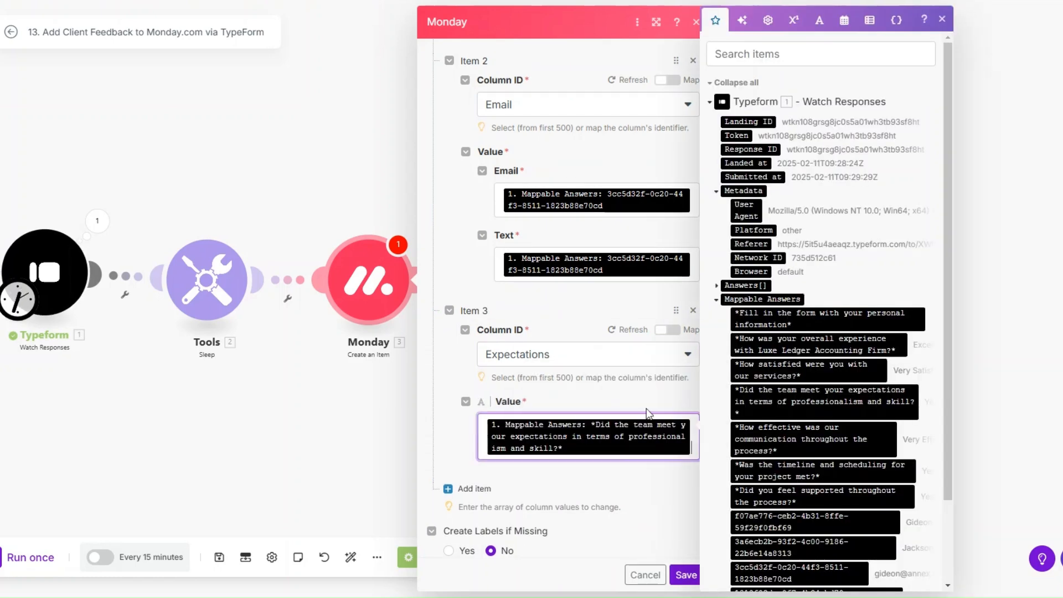
scroll(567, 371, down, 3)
click(570, 385)
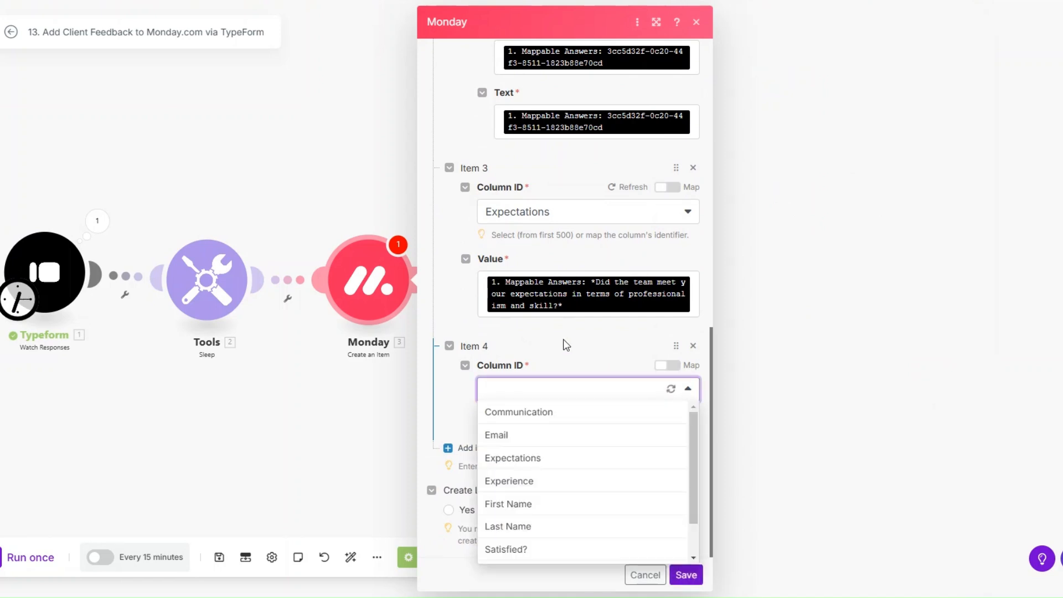
click(537, 483)
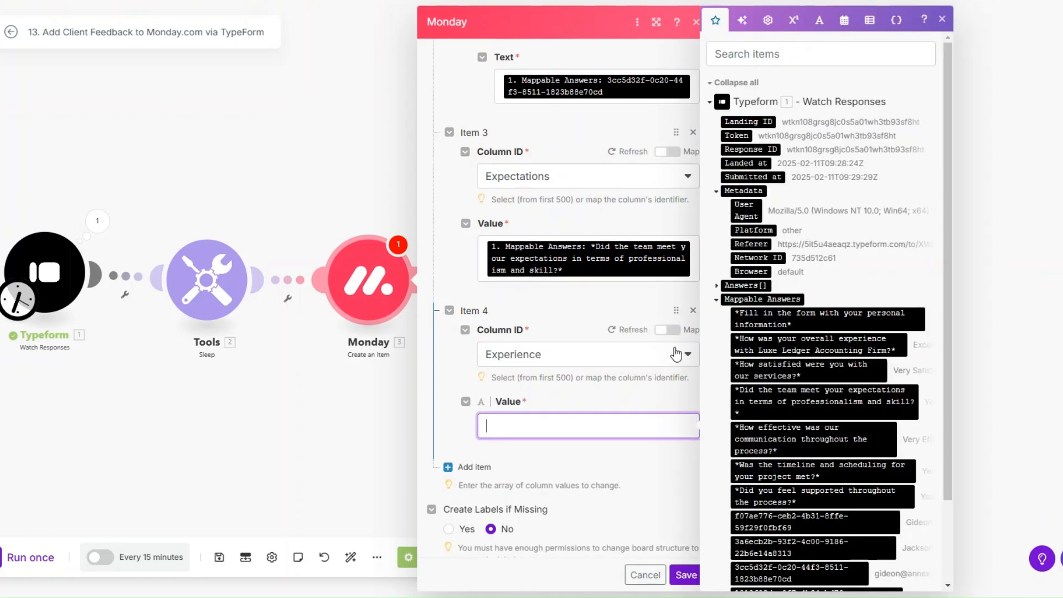
click(801, 347)
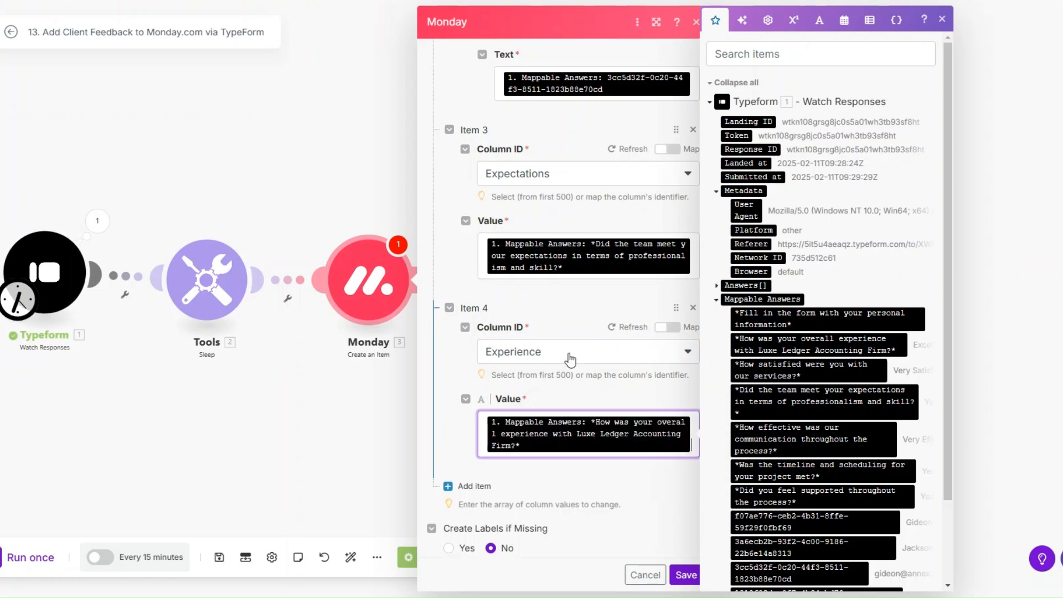
Map the respondent's first name into the First Name column as Item 5.
click(472, 447)
click(554, 390)
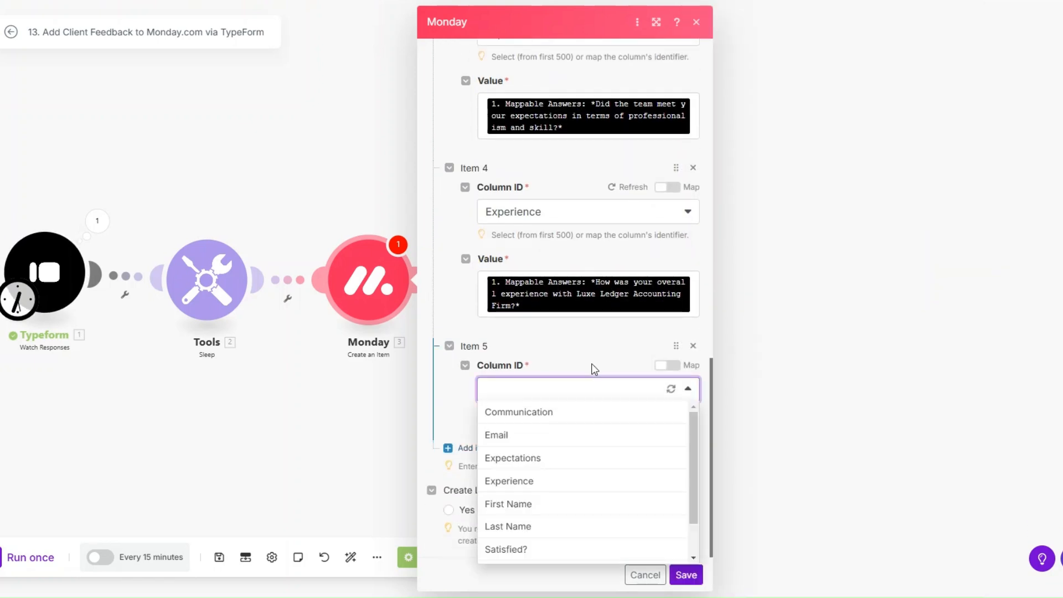
click(553, 506)
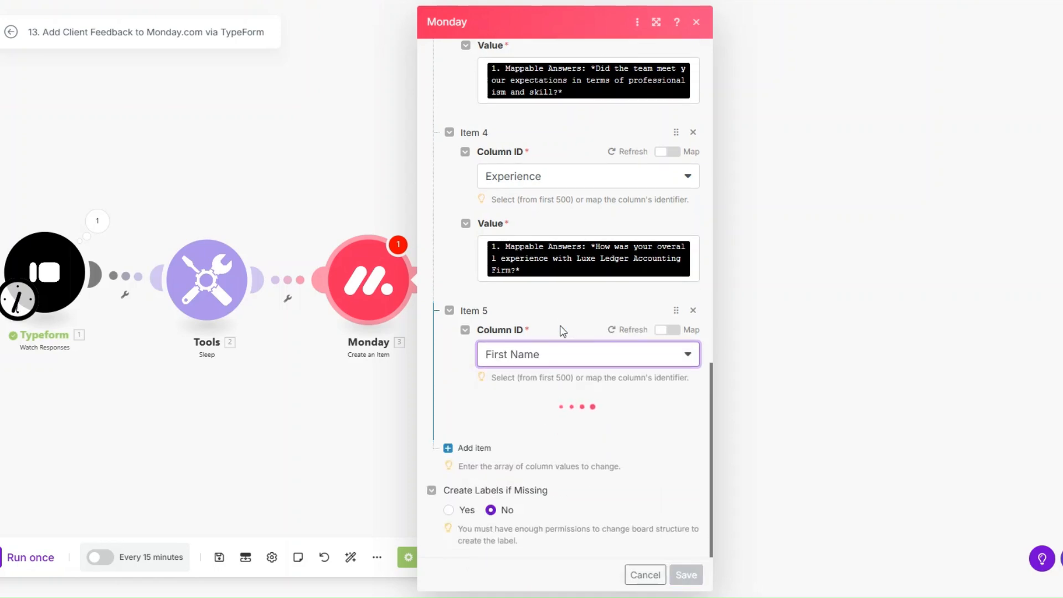
click(560, 425)
scroll(649, 325, down, 1)
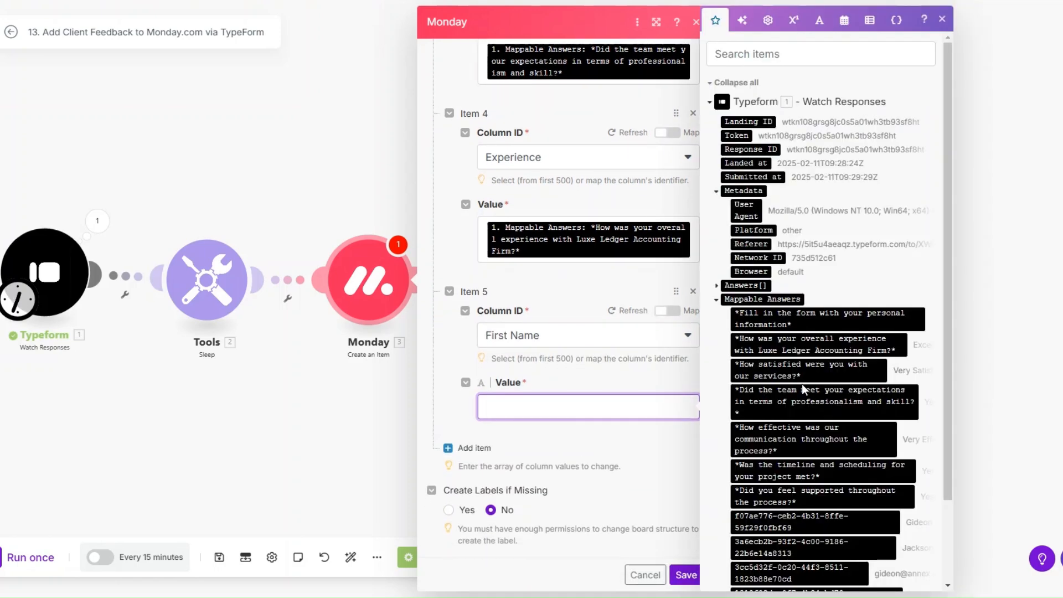
scroll(802, 383, down, 2)
click(803, 427)
Map the respondent's last name into the Last Name column as Item 6.
click(473, 451)
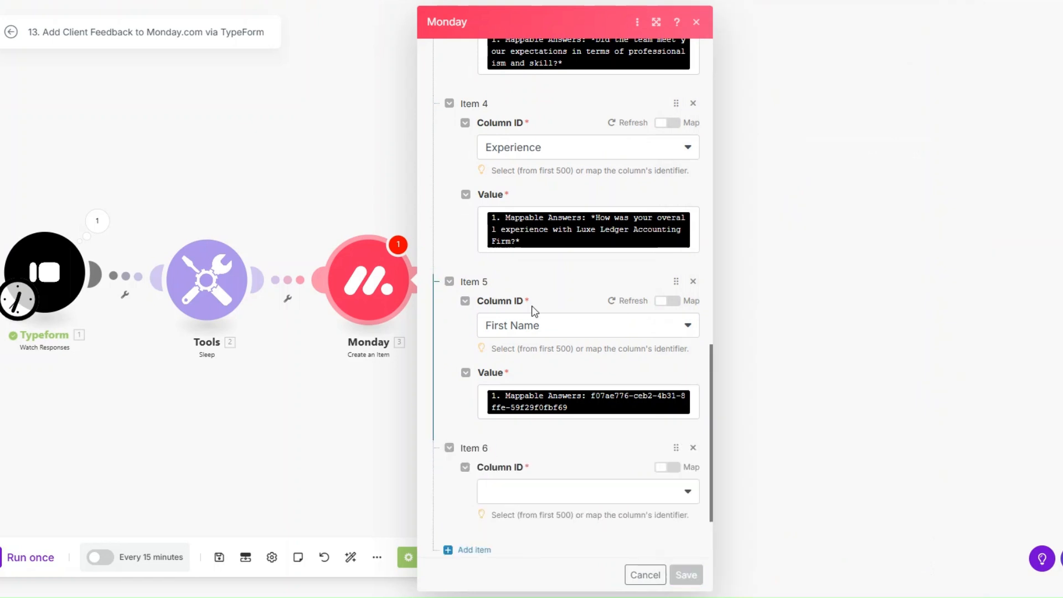
scroll(533, 332, down, 2)
click(536, 387)
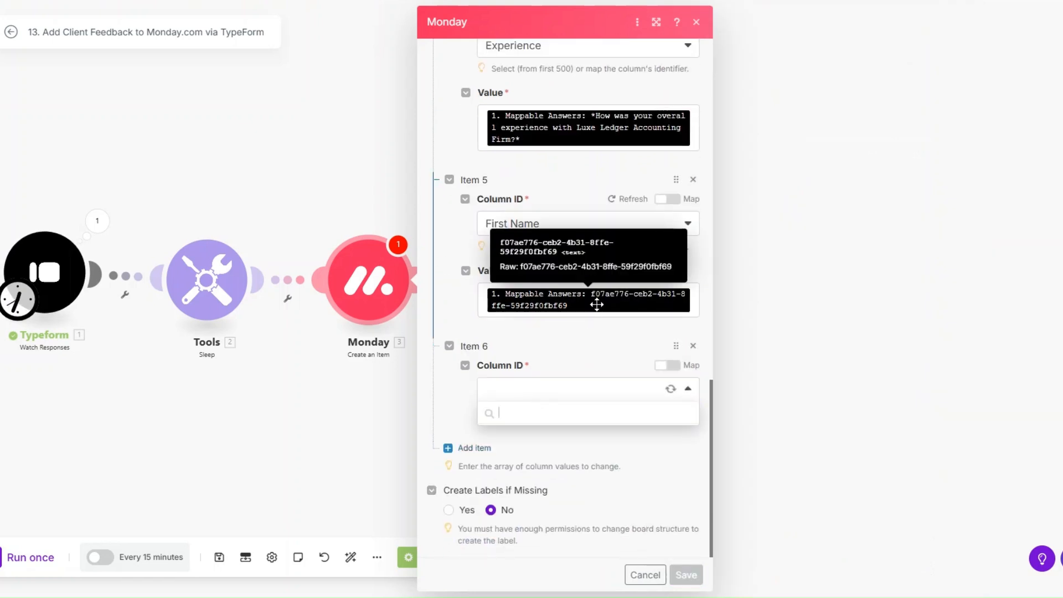
click(549, 529)
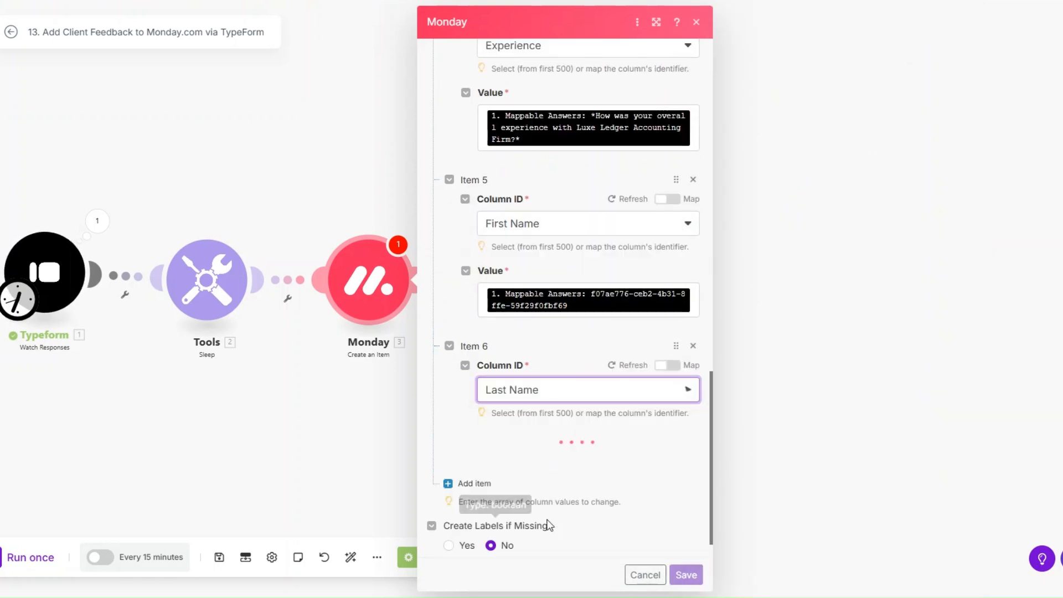
scroll(545, 335, down, 1)
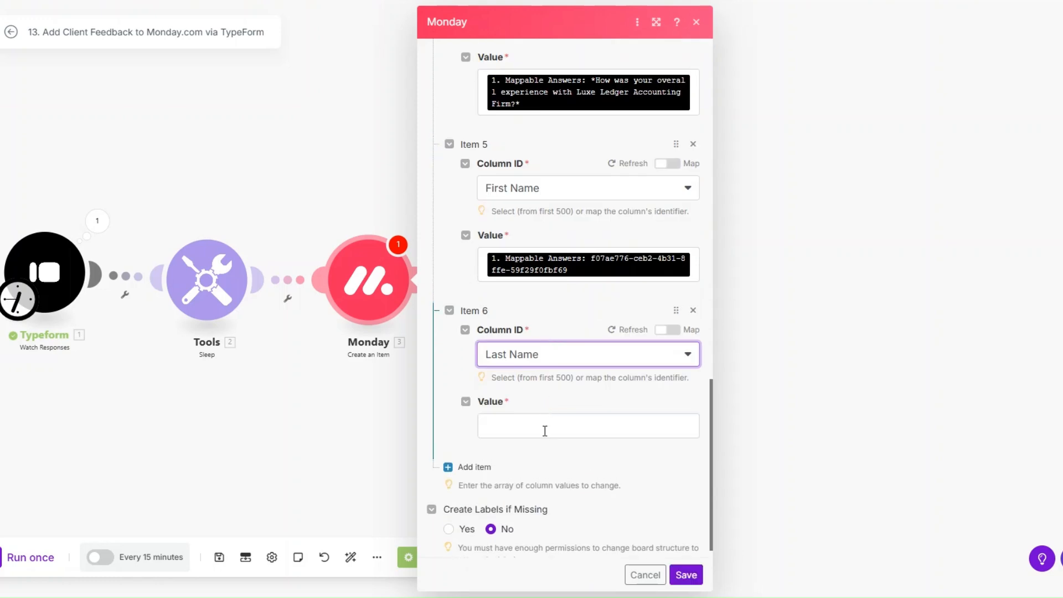
click(543, 430)
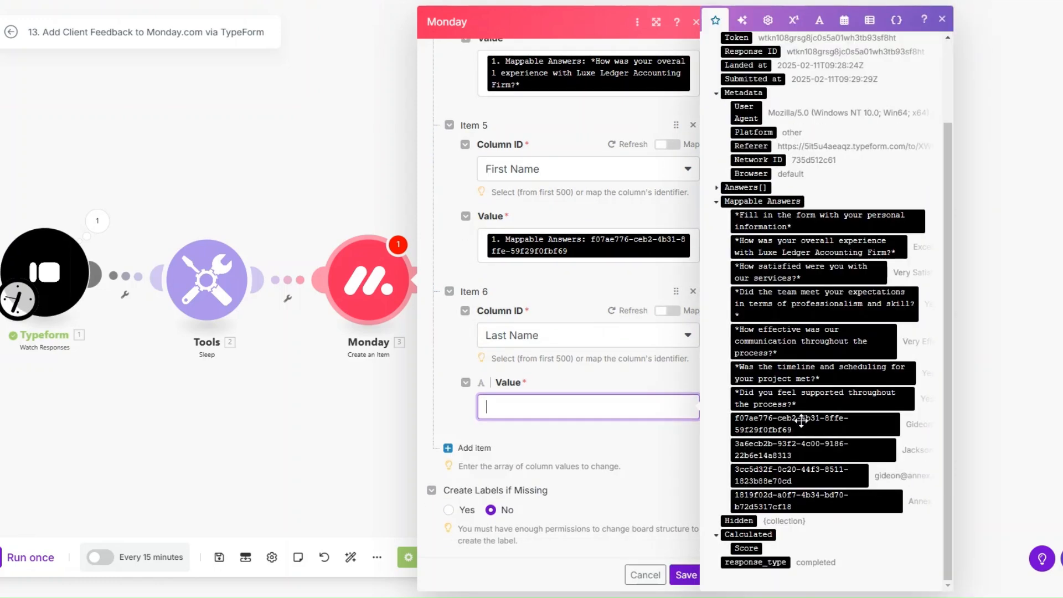
click(786, 449)
Map the satisfaction answer into the 'Satisfied?' column as Item 7.
click(466, 448)
scroll(536, 342, down, 1)
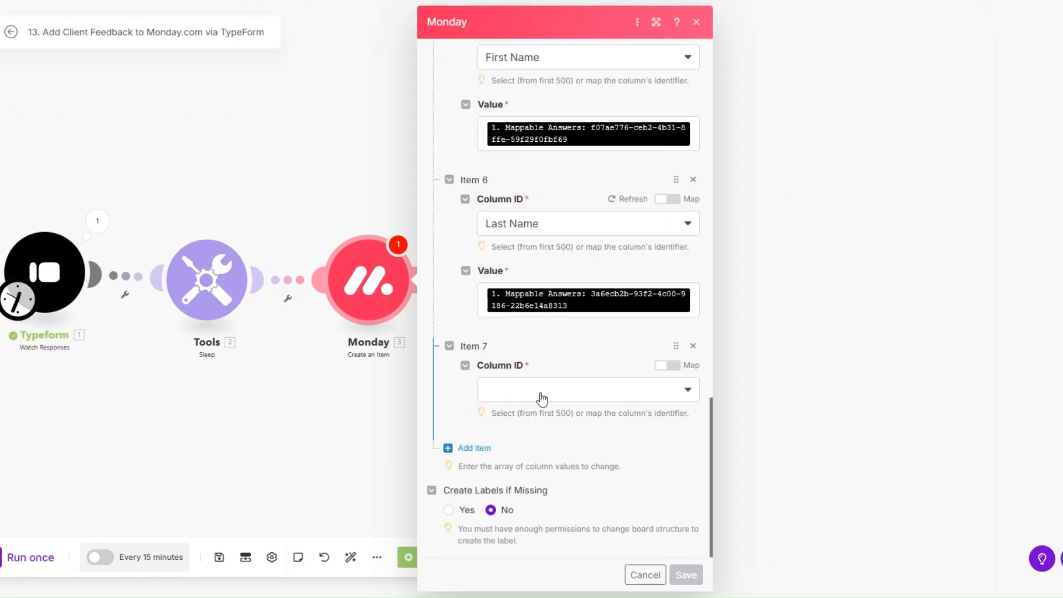
click(543, 389)
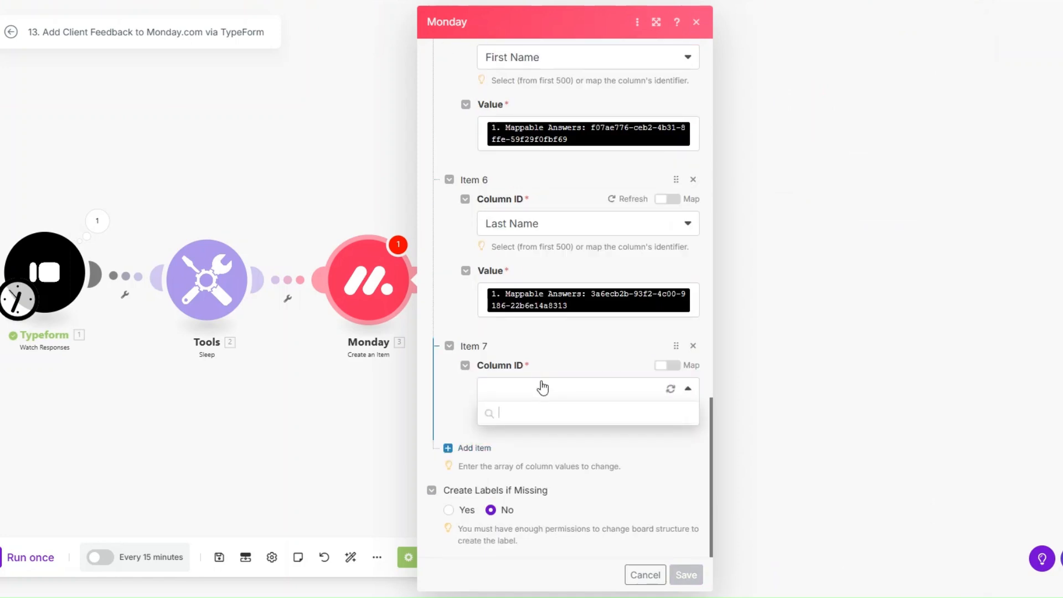
scroll(543, 487, down, 1)
click(543, 504)
scroll(537, 376, down, 1)
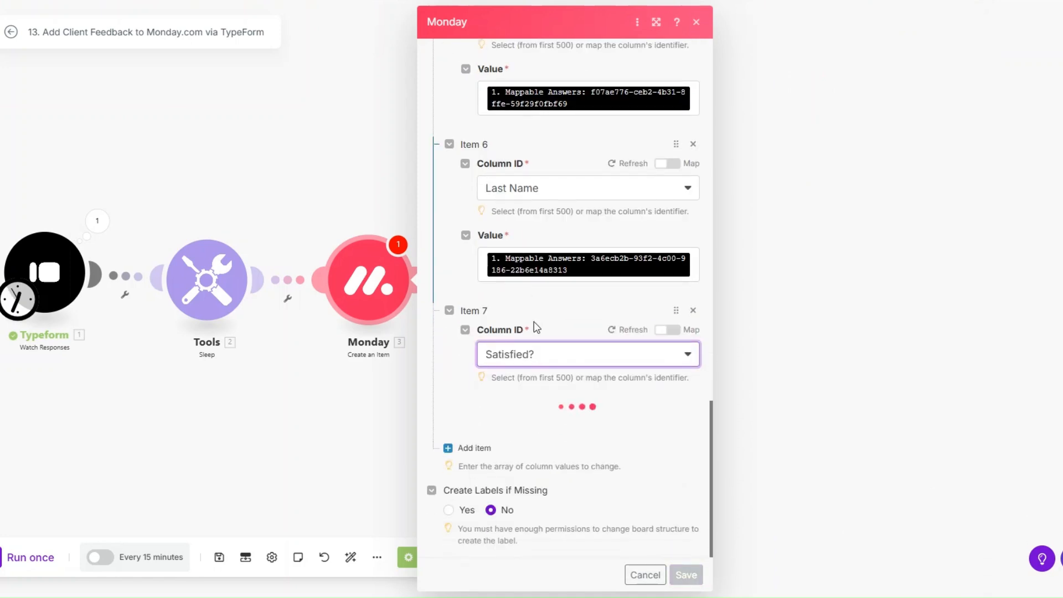
click(554, 429)
click(809, 370)
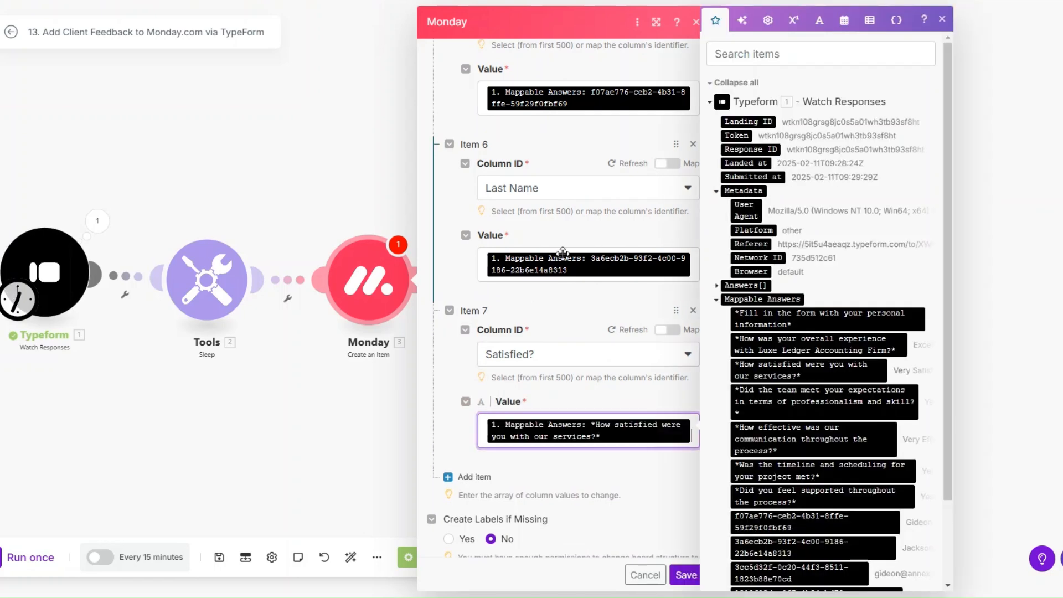
scroll(562, 253, down, 1)
Map the timeline answer into the 'Was the timeline met?' column as Item 8.
click(474, 448)
scroll(537, 322, down, 2)
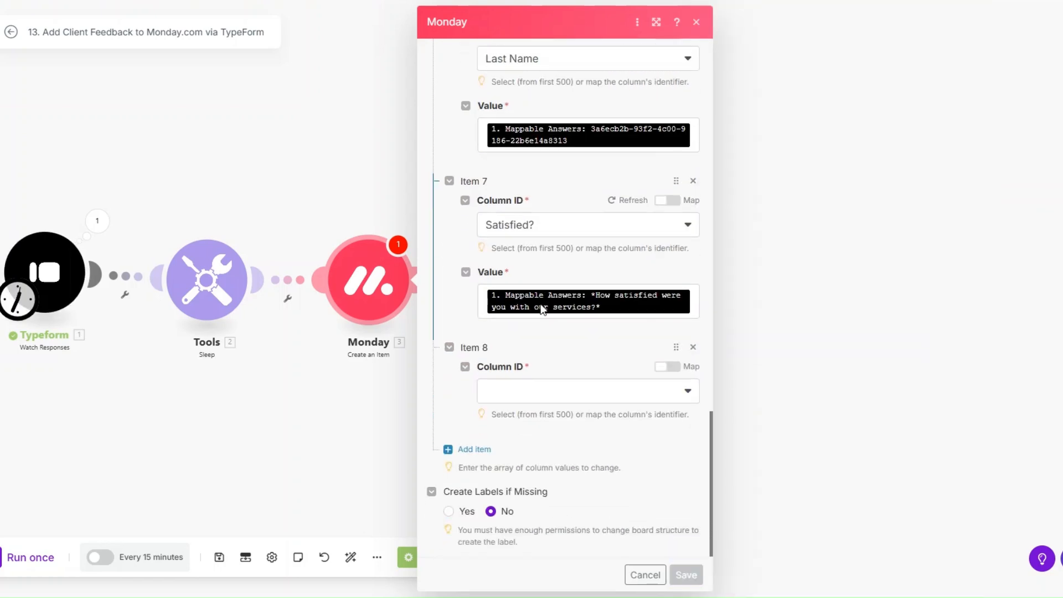
click(541, 393)
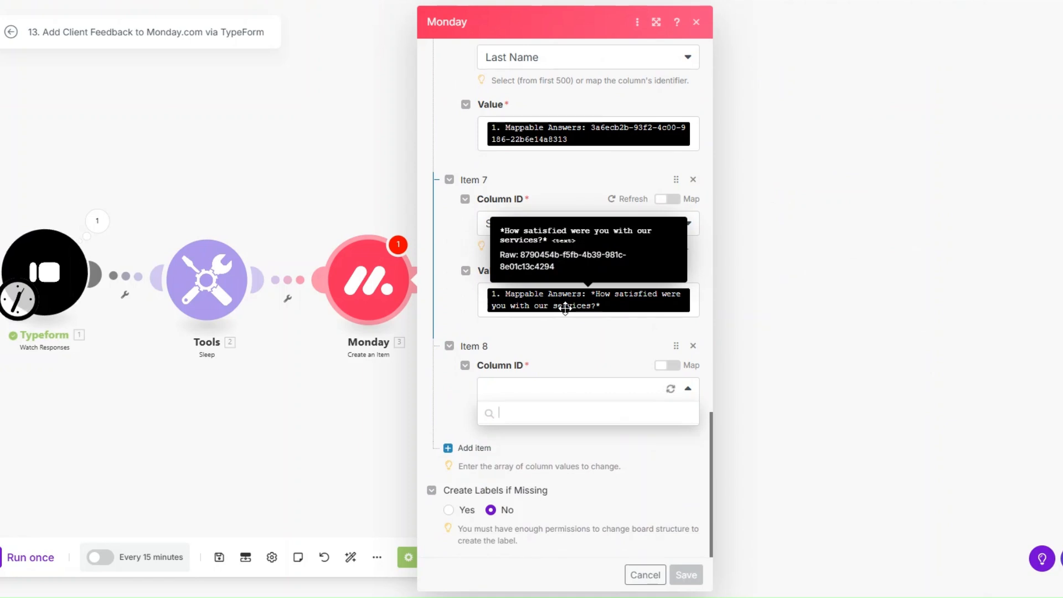
scroll(574, 488, down, 1)
click(559, 531)
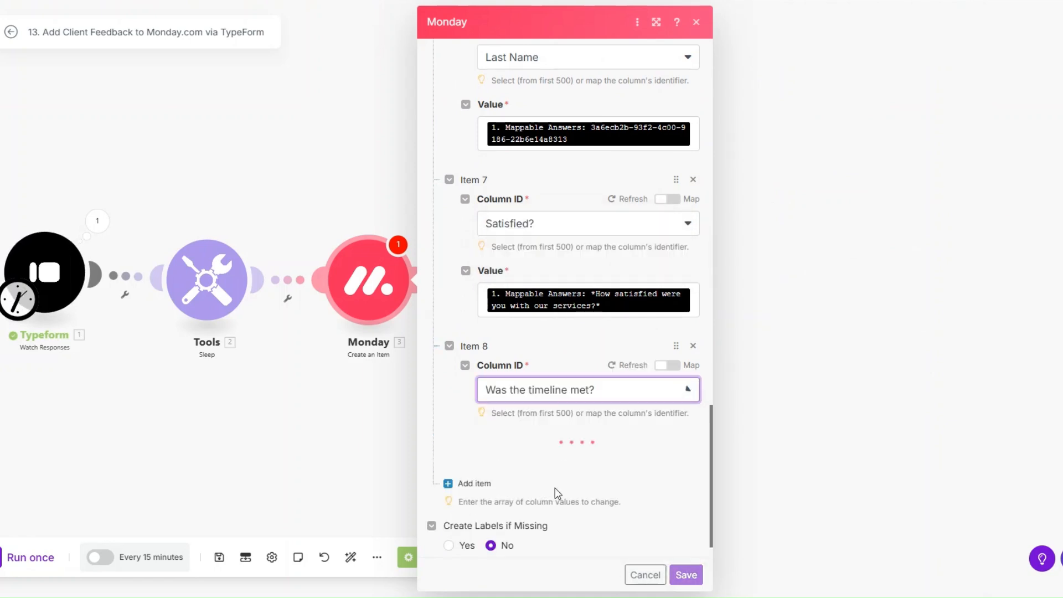
scroll(555, 487, down, 1)
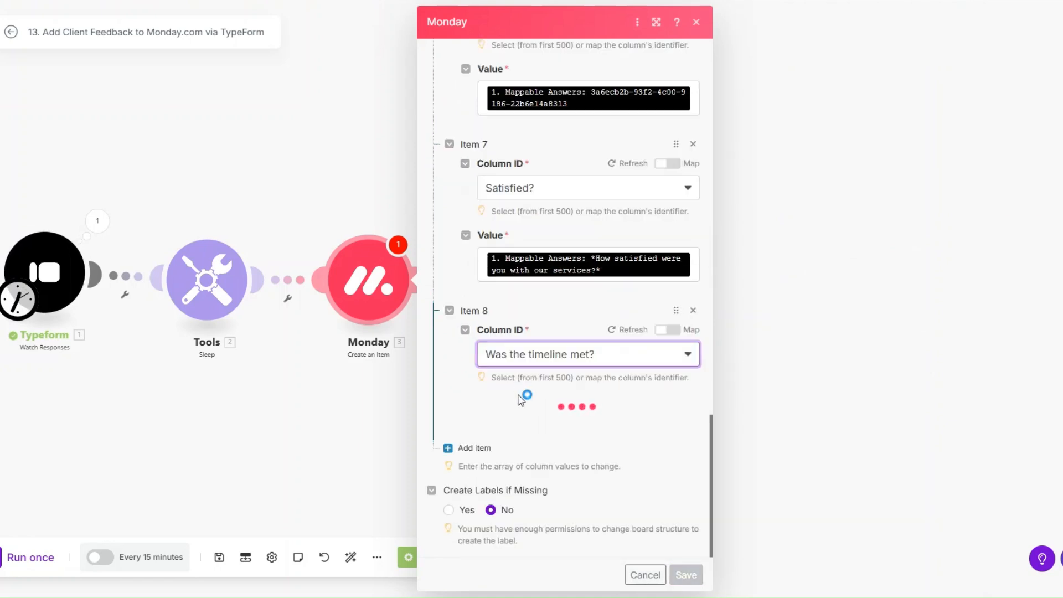
click(524, 430)
click(836, 462)
scroll(472, 332, down, 1)
Map the feeling-supported answer into the 'We're you supported?' column as Item 9.
click(473, 446)
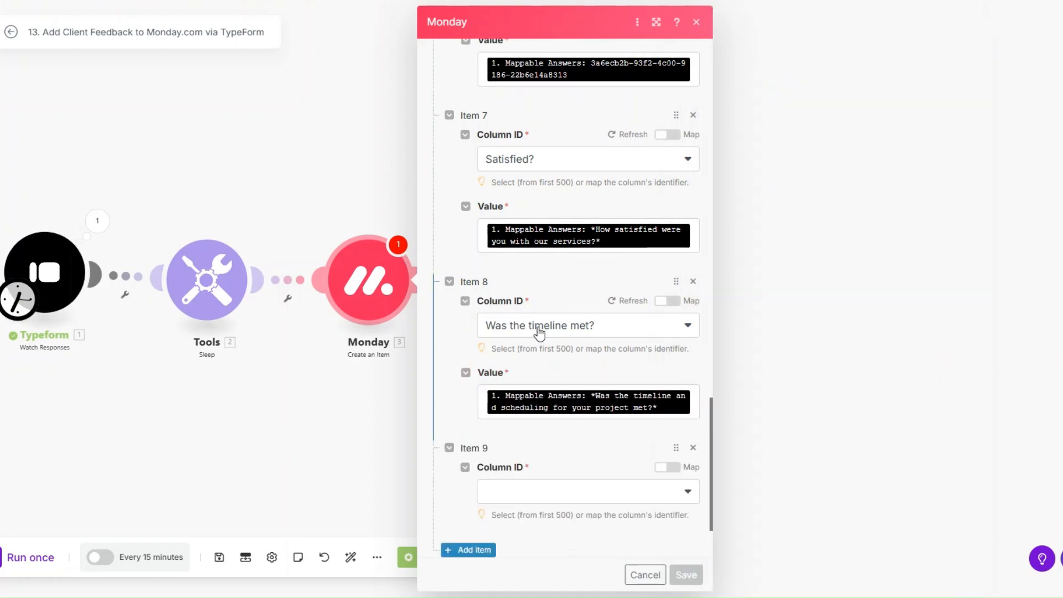
scroll(538, 344, down, 2)
click(536, 389)
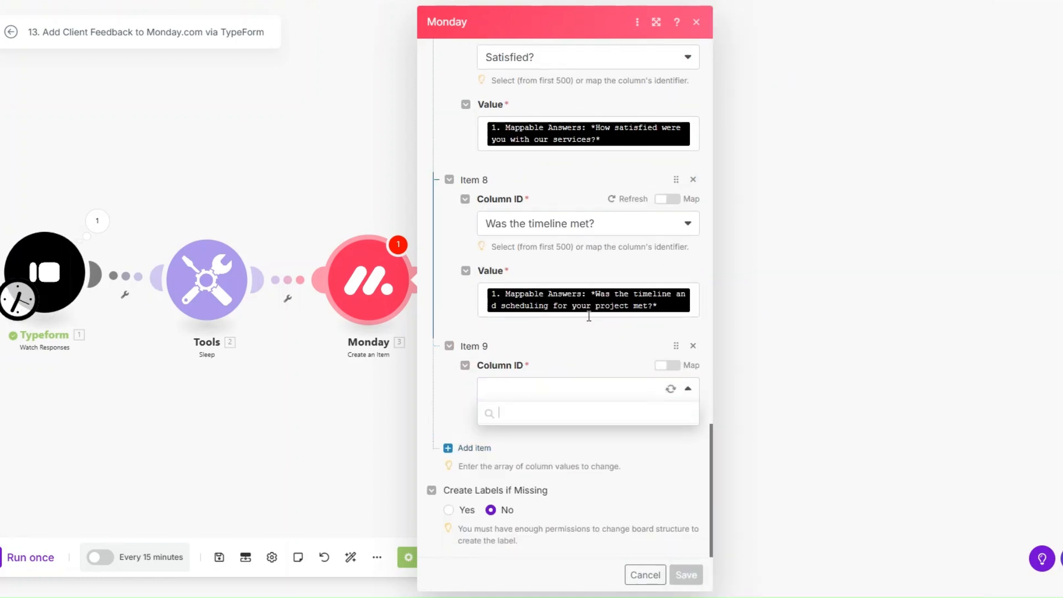
click(540, 553)
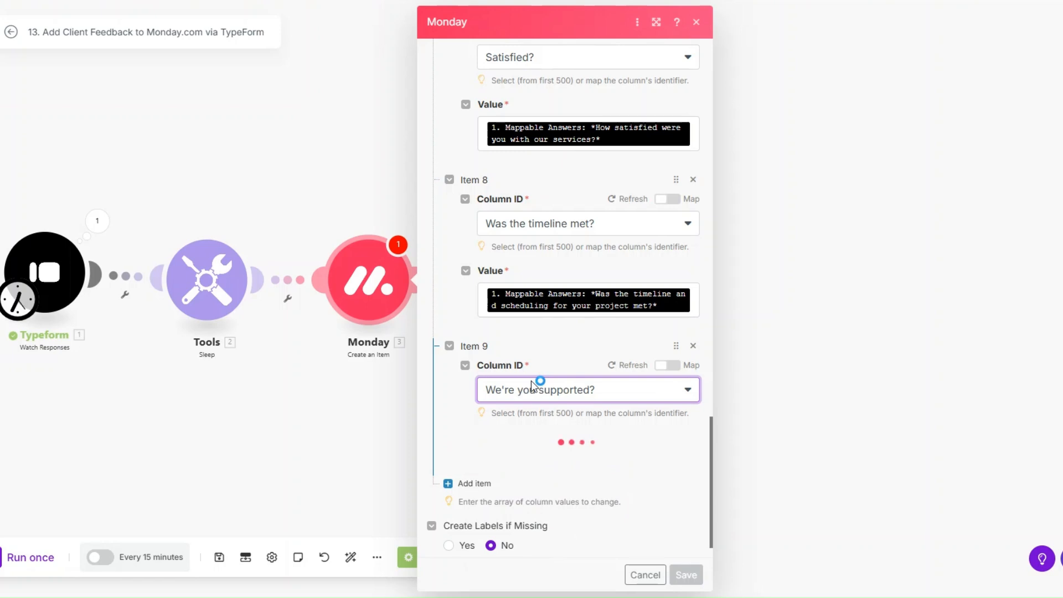
click(521, 461)
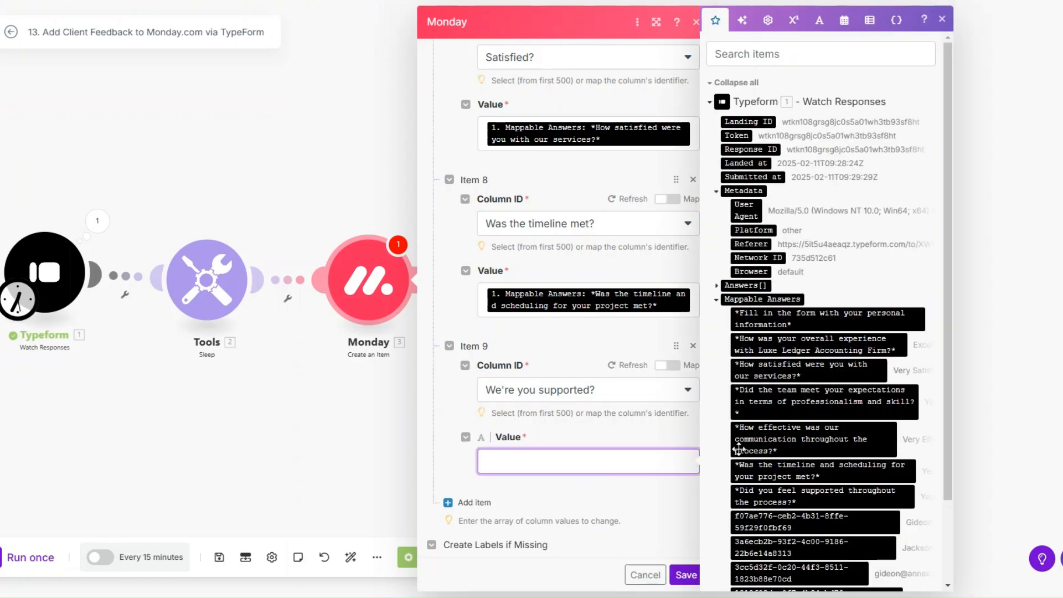
click(812, 491)
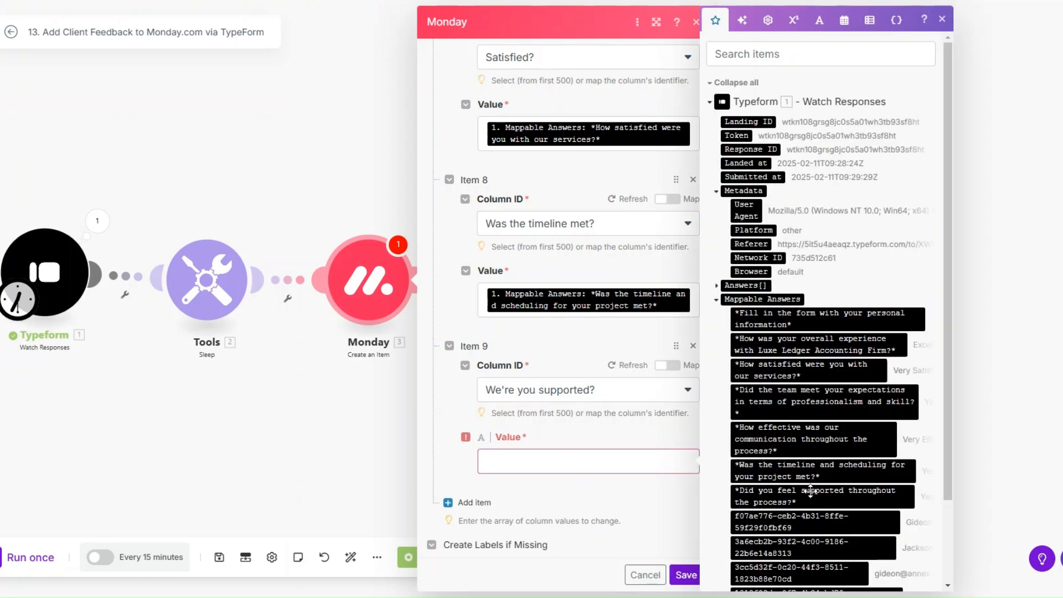
Save the Monday create-item settings and edit the ThankYou email's subject line.
click(687, 576)
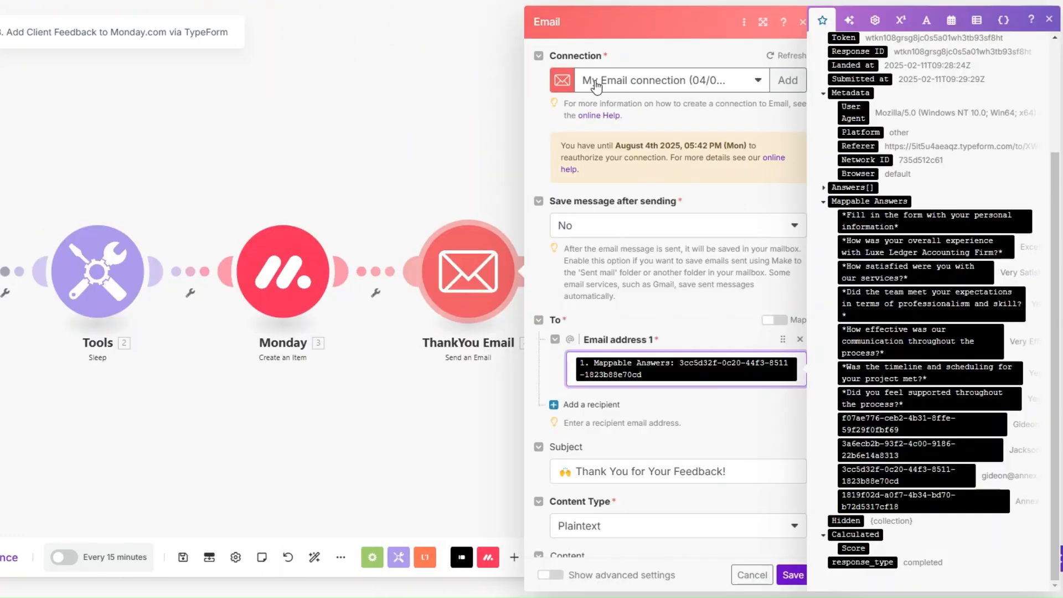
scroll(748, 245, down, 3)
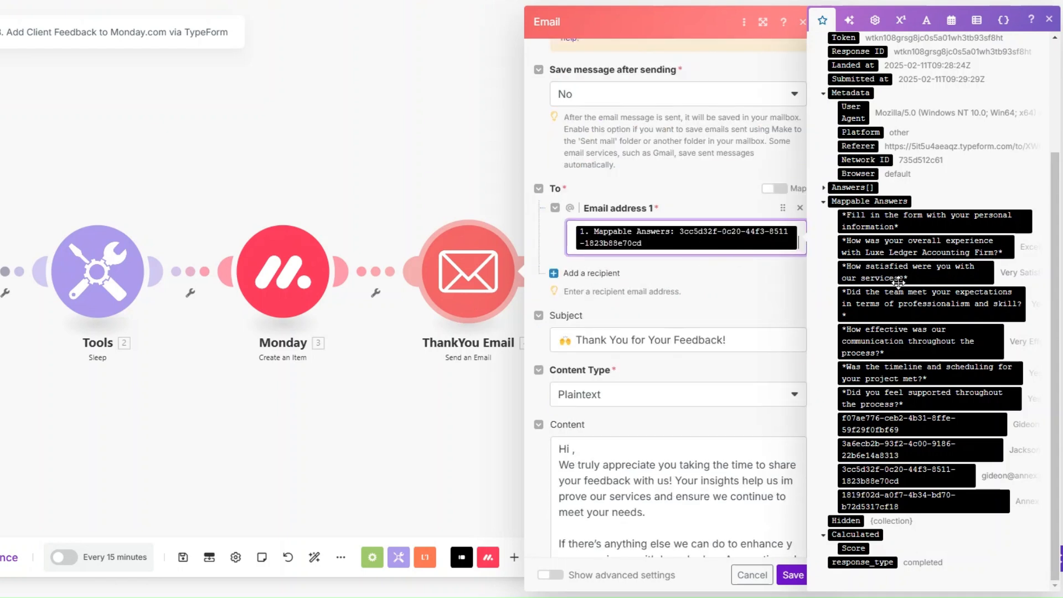
click(741, 342)
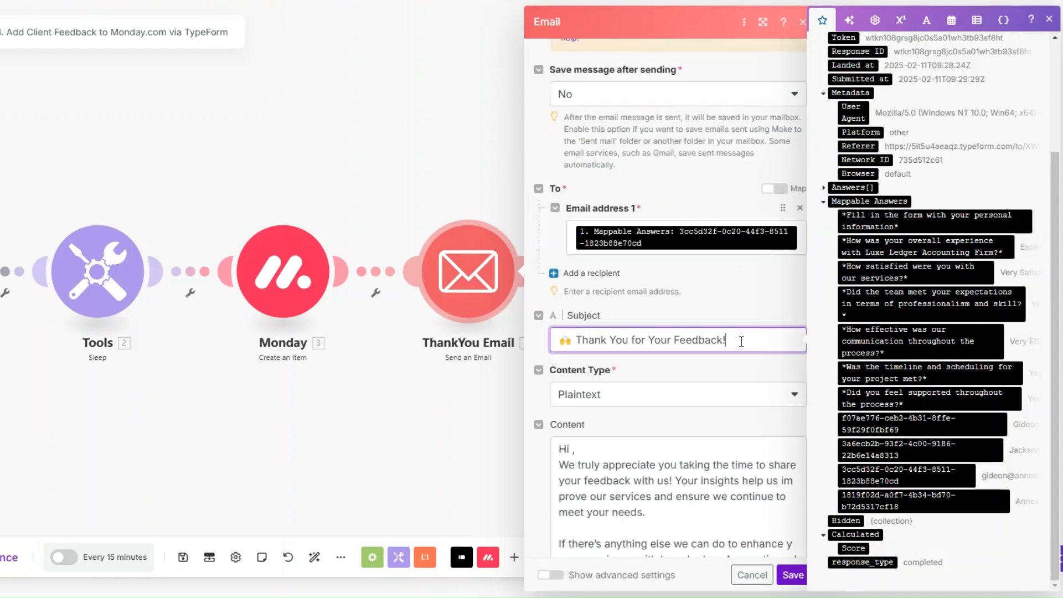
scroll(692, 291, down, 4)
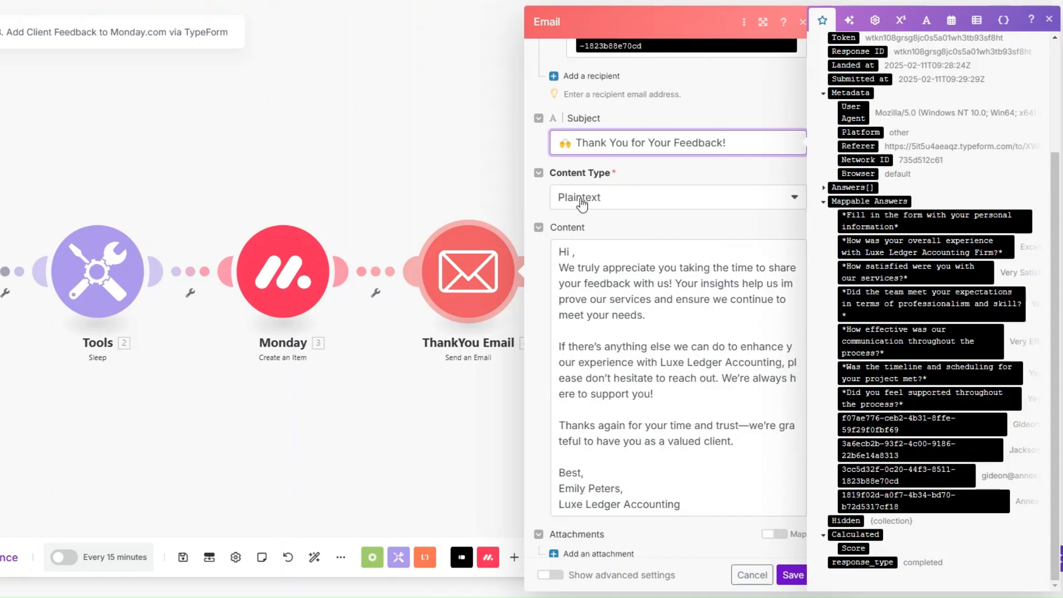
Insert the respondent's first name after 'Hi' in the email body and close the module.
click(573, 252)
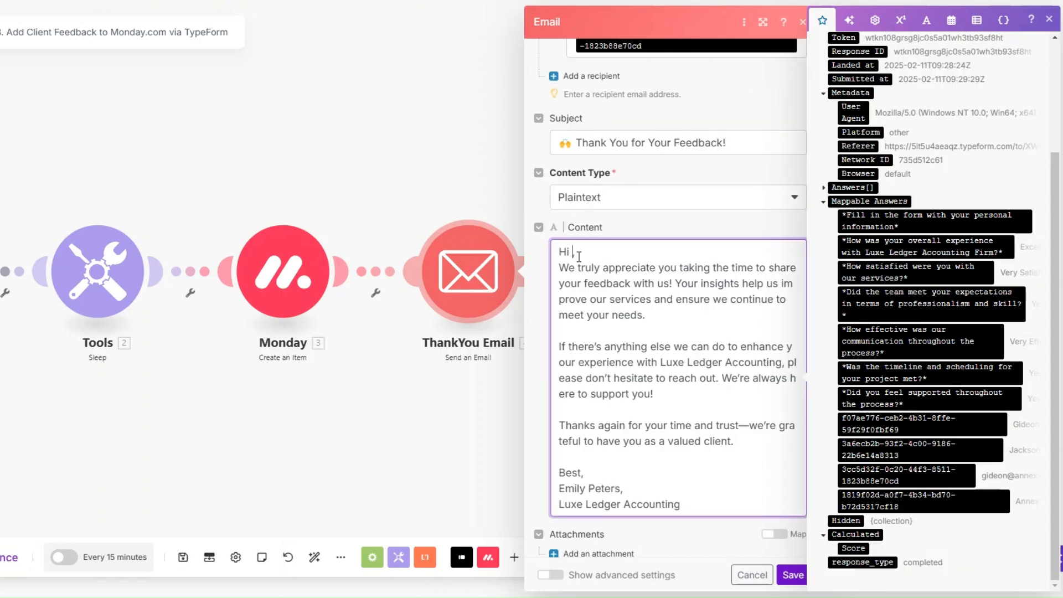
click(933, 424)
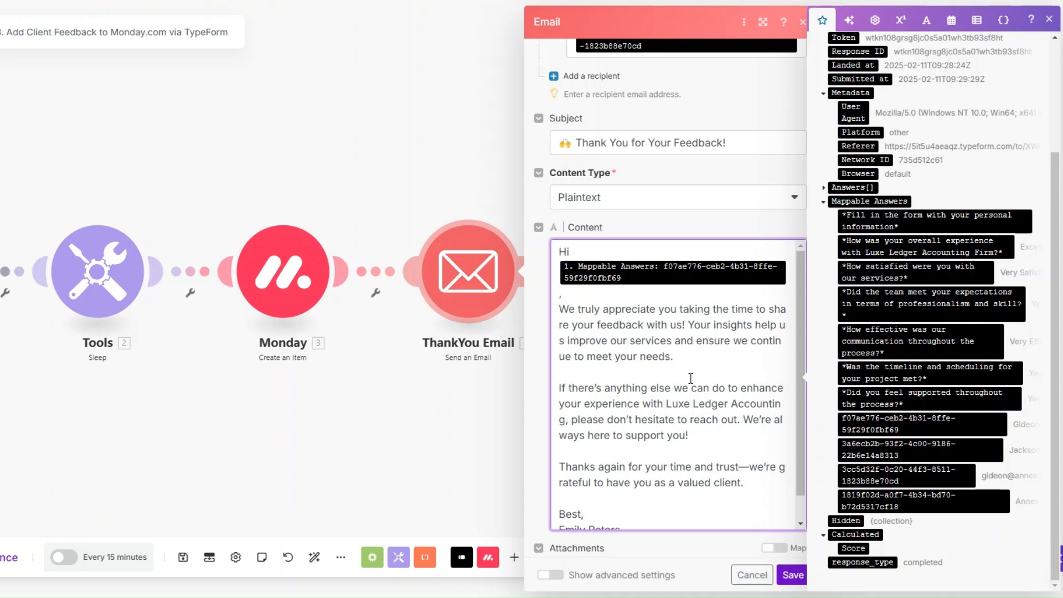
scroll(690, 379, down, 1)
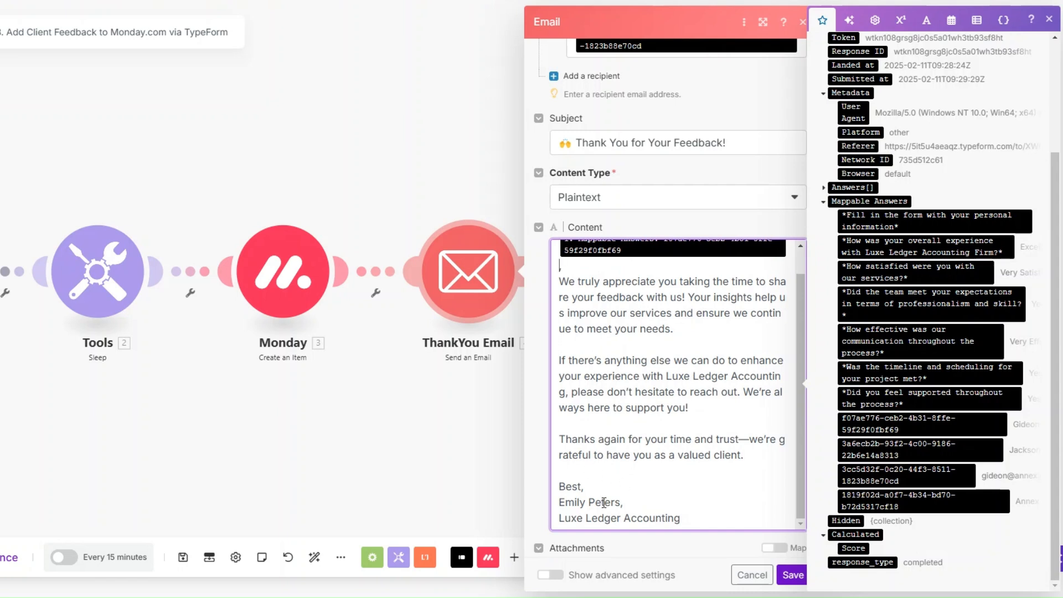
click(792, 575)
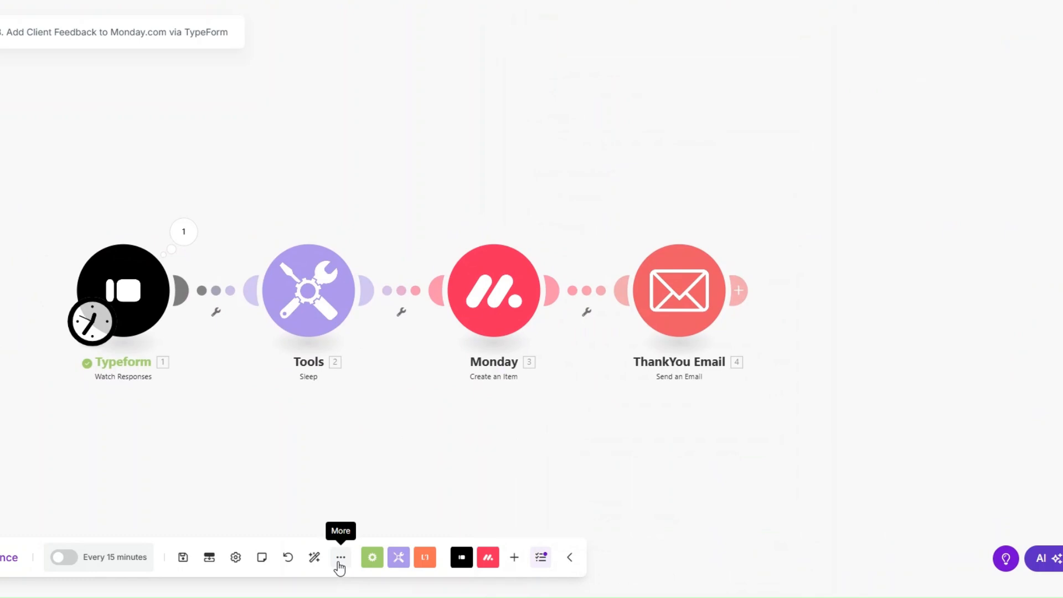
Set the Typeform trigger to start manually from the chosen submitted response.
right_click(153, 267)
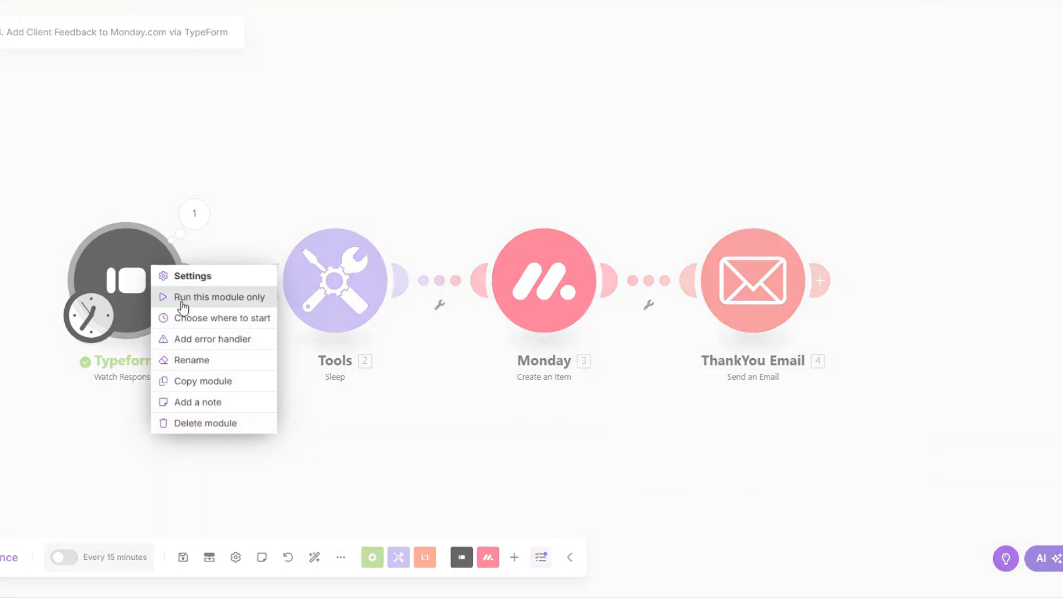
click(195, 321)
click(205, 312)
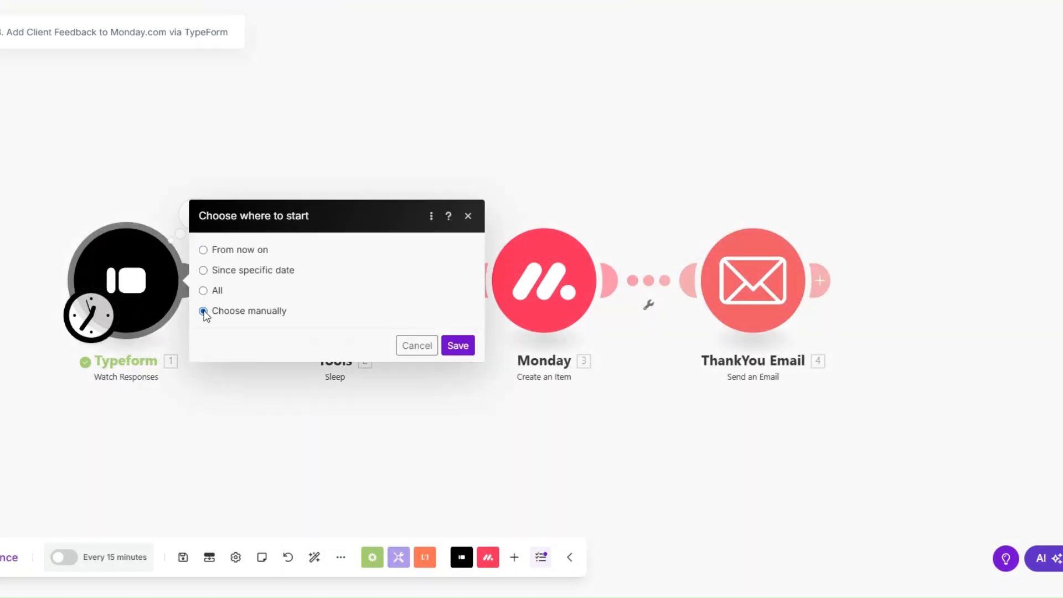
click(301, 316)
click(468, 379)
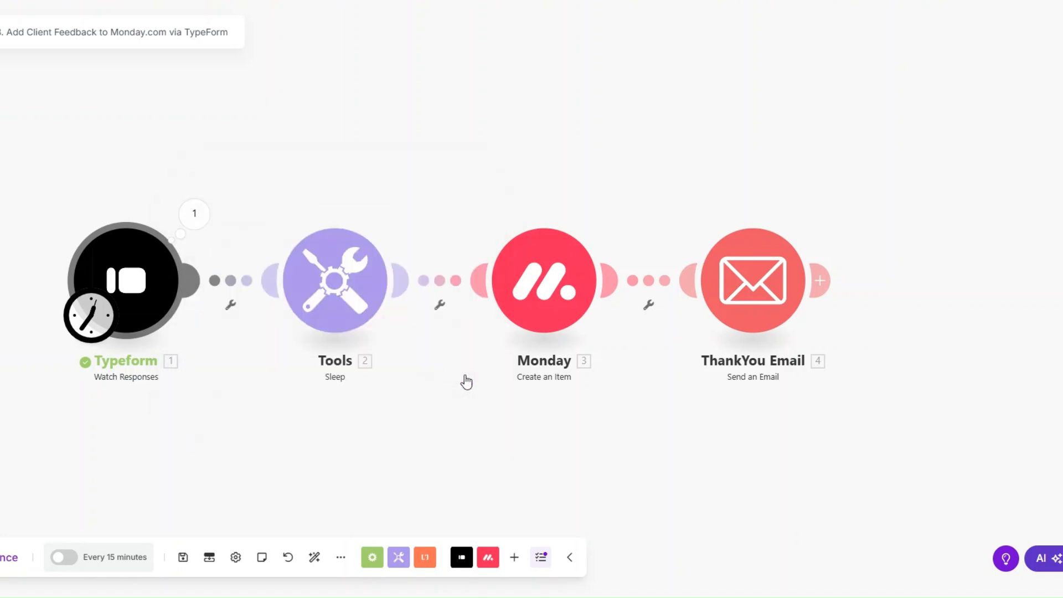
Run the scenario once, then inspect the Typeform answers and the ThankYou email's output.
click(1, 563)
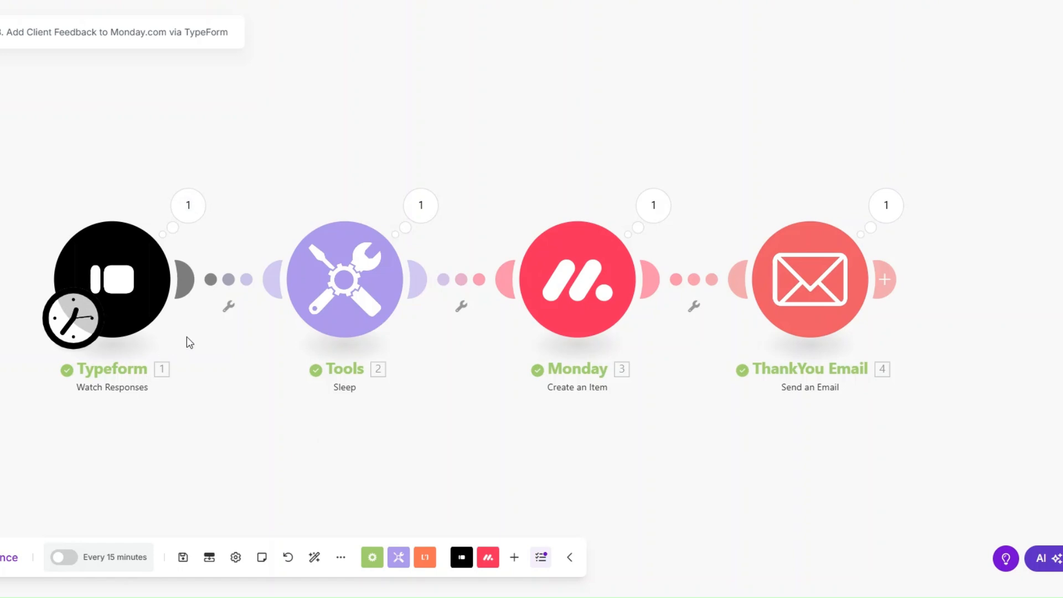
click(188, 205)
click(267, 260)
drag(421, 272, 622, 451)
click(620, 451)
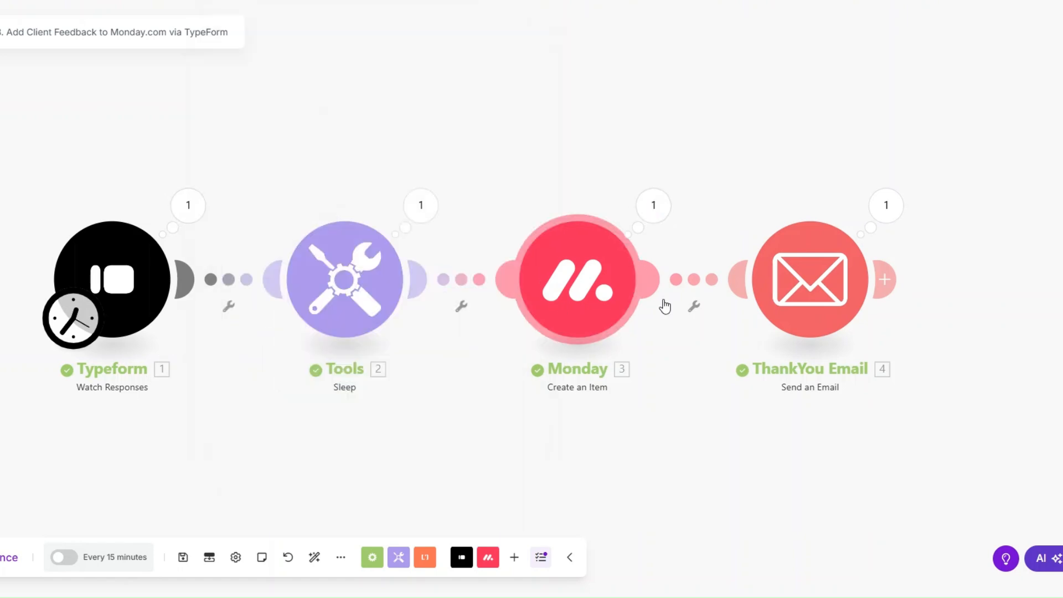
click(888, 207)
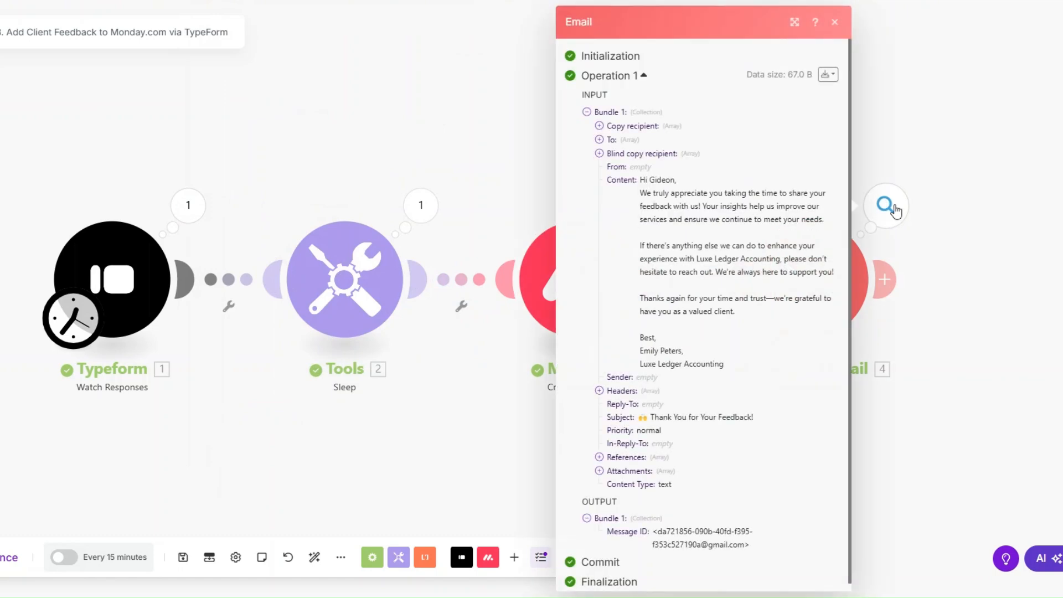
Review the sent email's subject and message body, then close the run details.
triple_click(650, 421)
triple_click(655, 228)
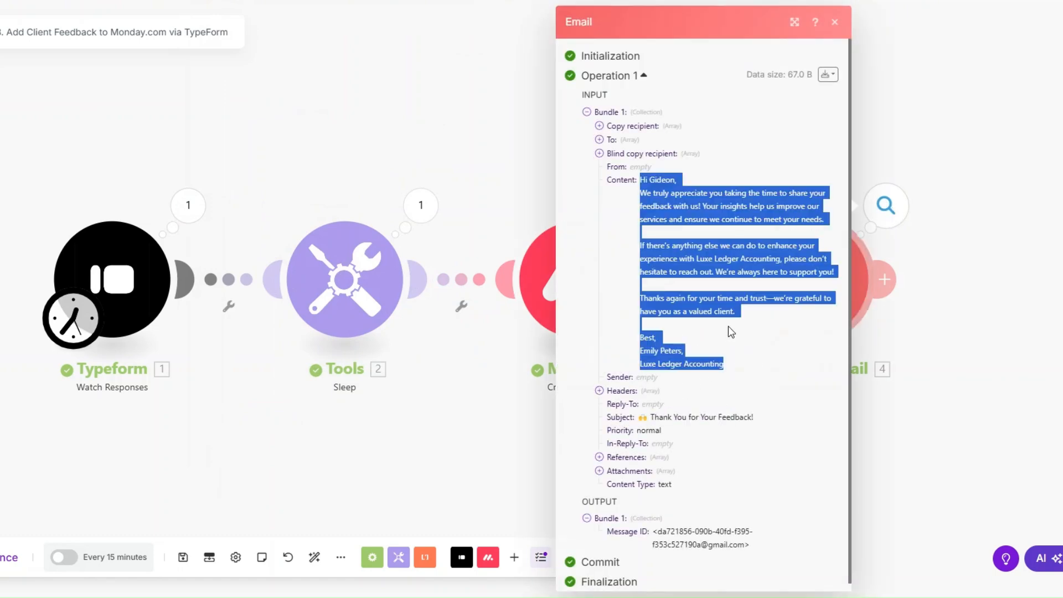
drag(399, 448, 383, 447)
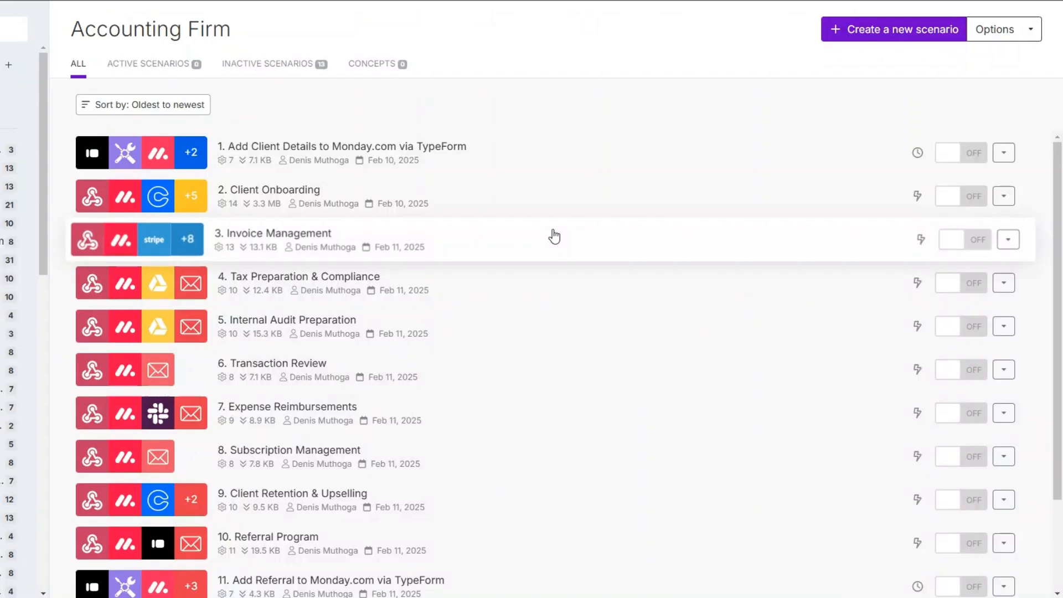
scroll(554, 240, down, 2)
scroll(556, 341, up, 2)
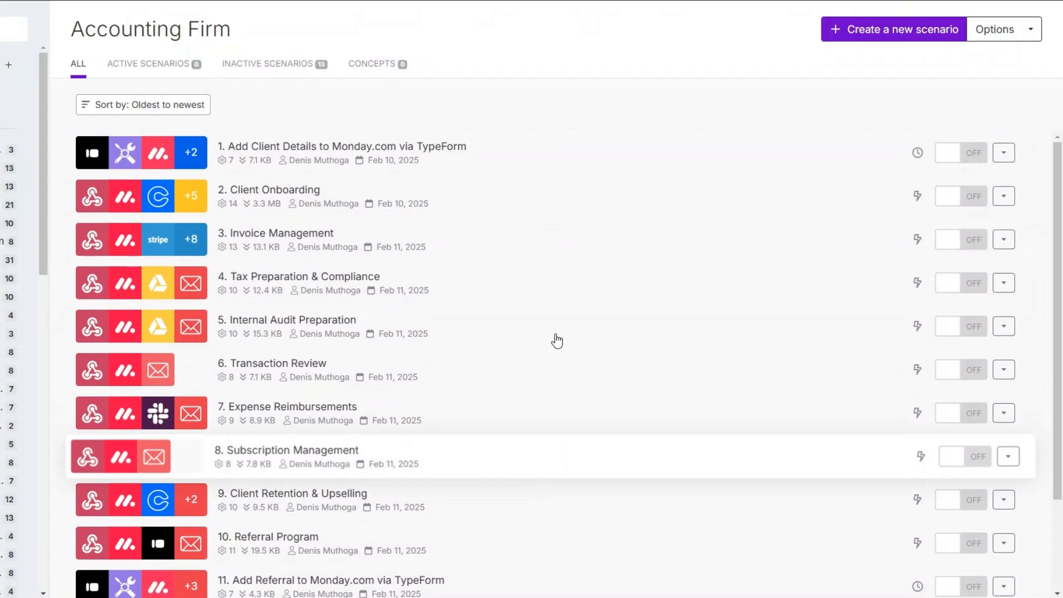
scroll(535, 194, down, 2)
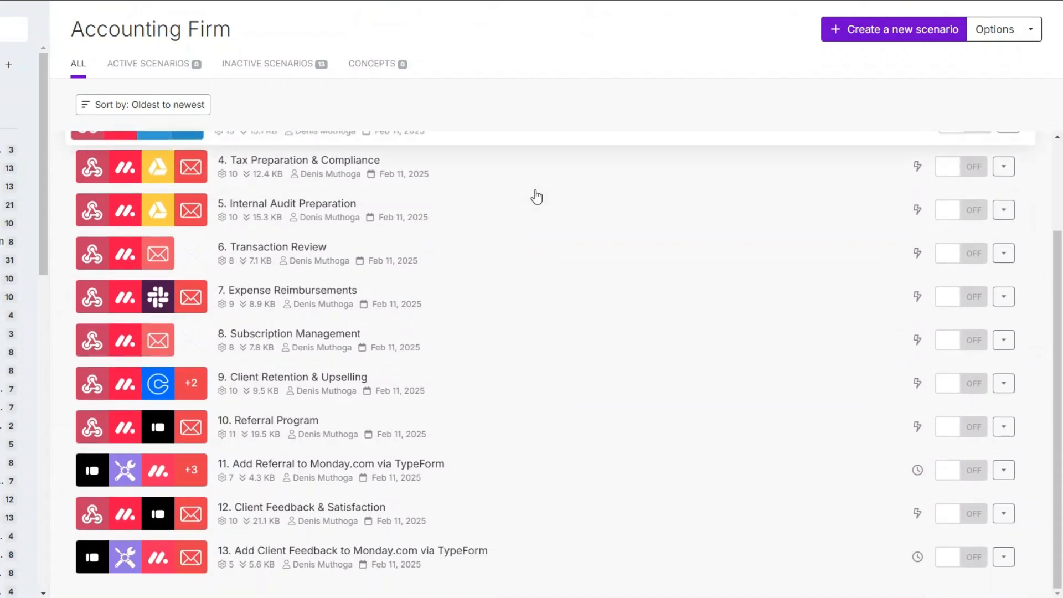
scroll(550, 368, up, 2)
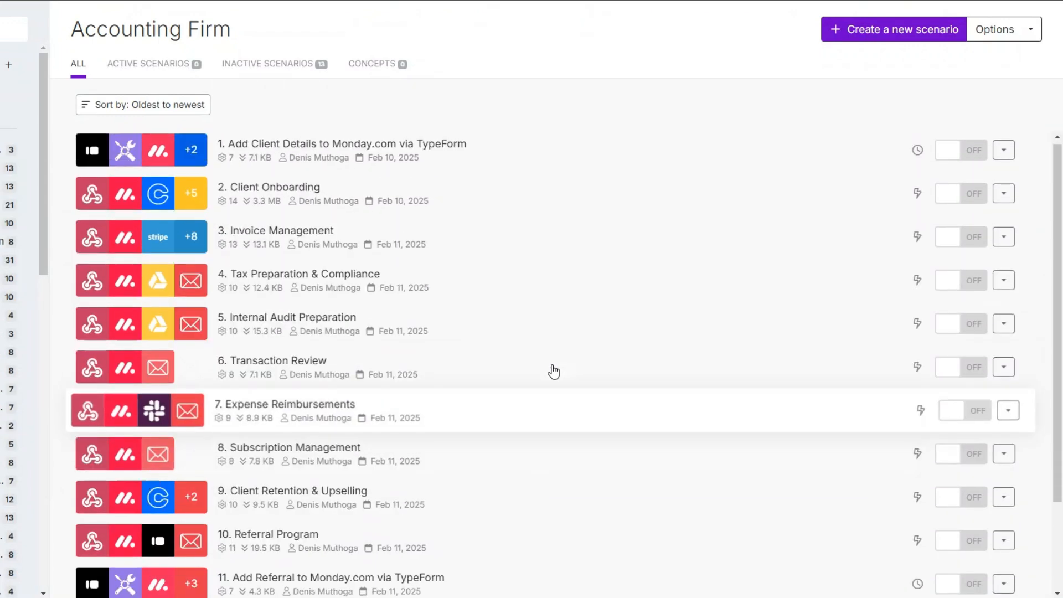
scroll(527, 225, down, 3)
scroll(536, 347, up, 3)
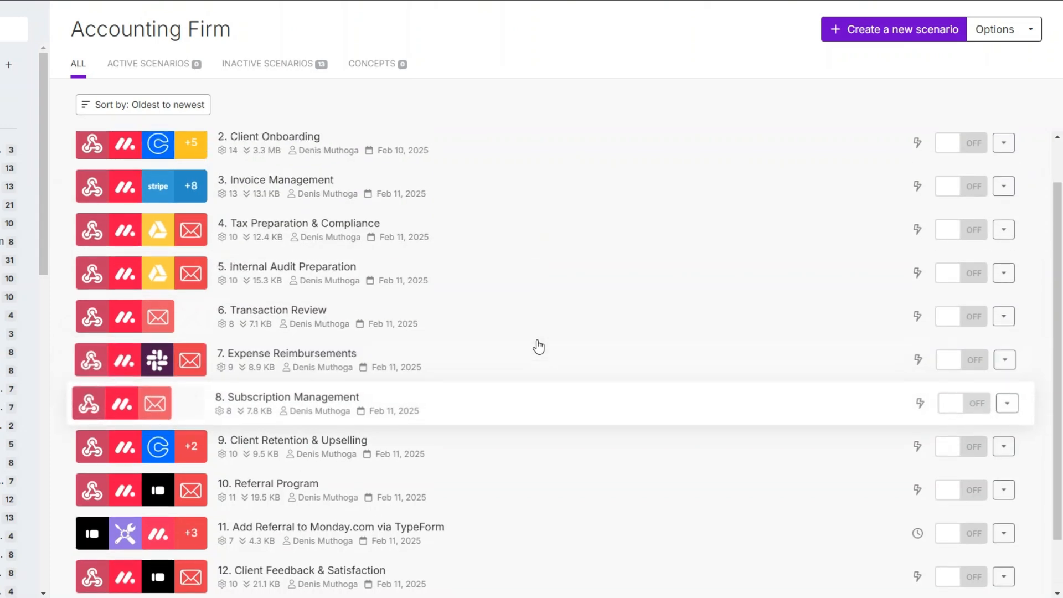
scroll(548, 184, down, 3)
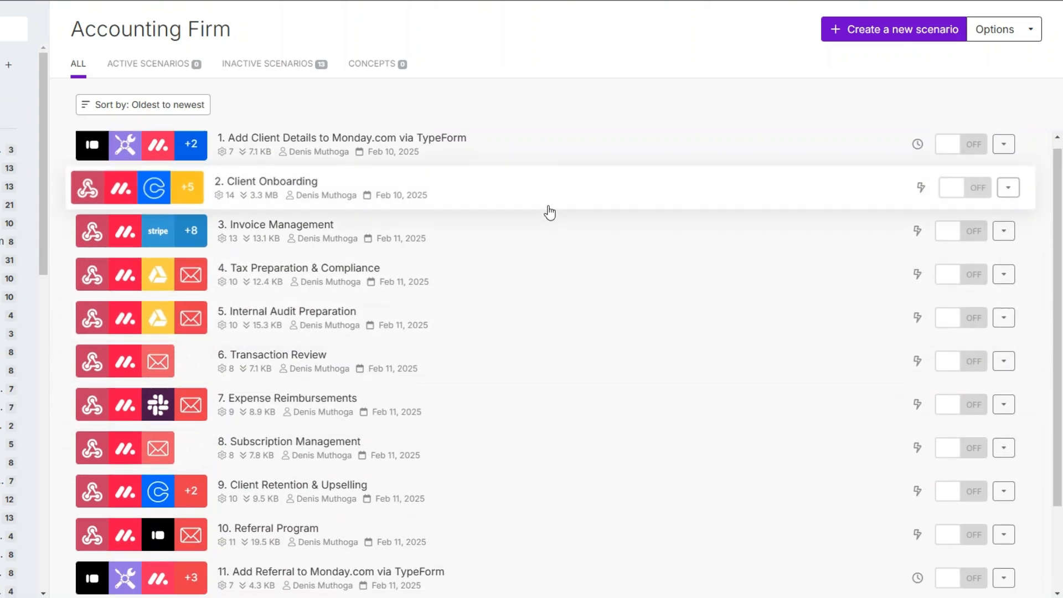
scroll(550, 212, up, 3)
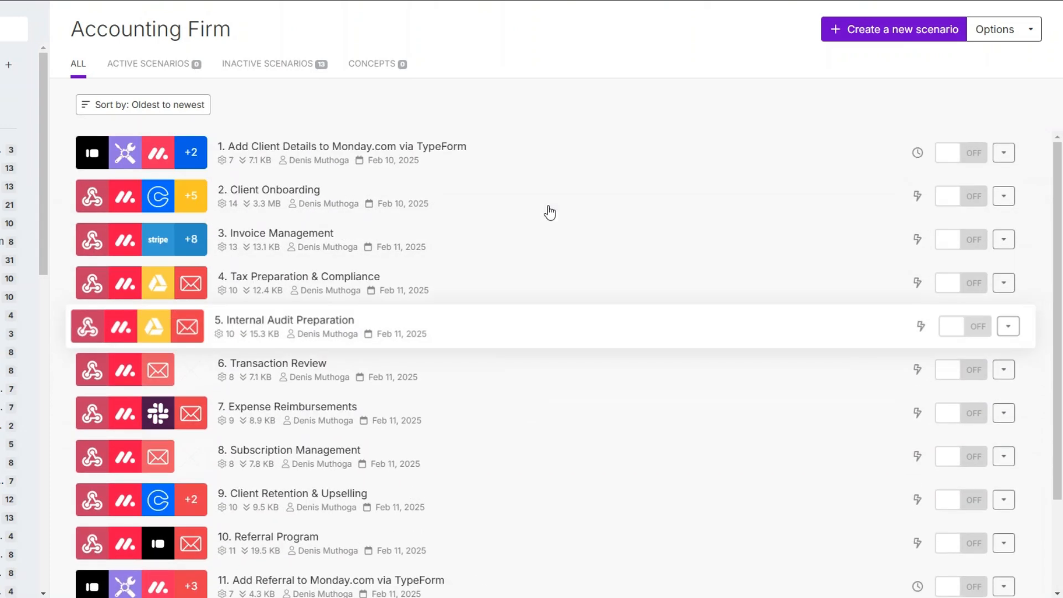
scroll(549, 212, down, 3)
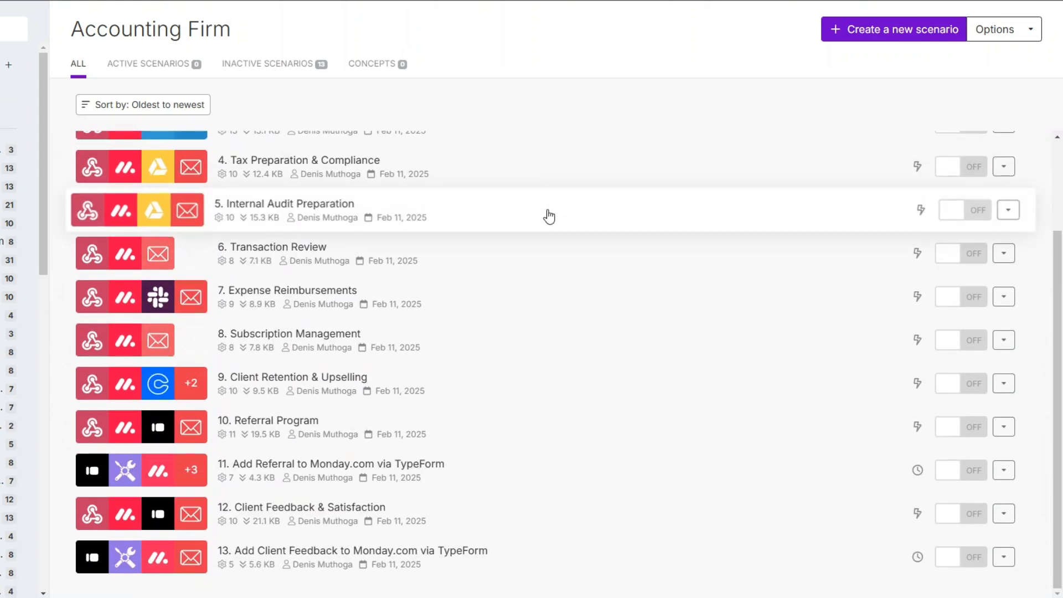
scroll(548, 216, up, 3)
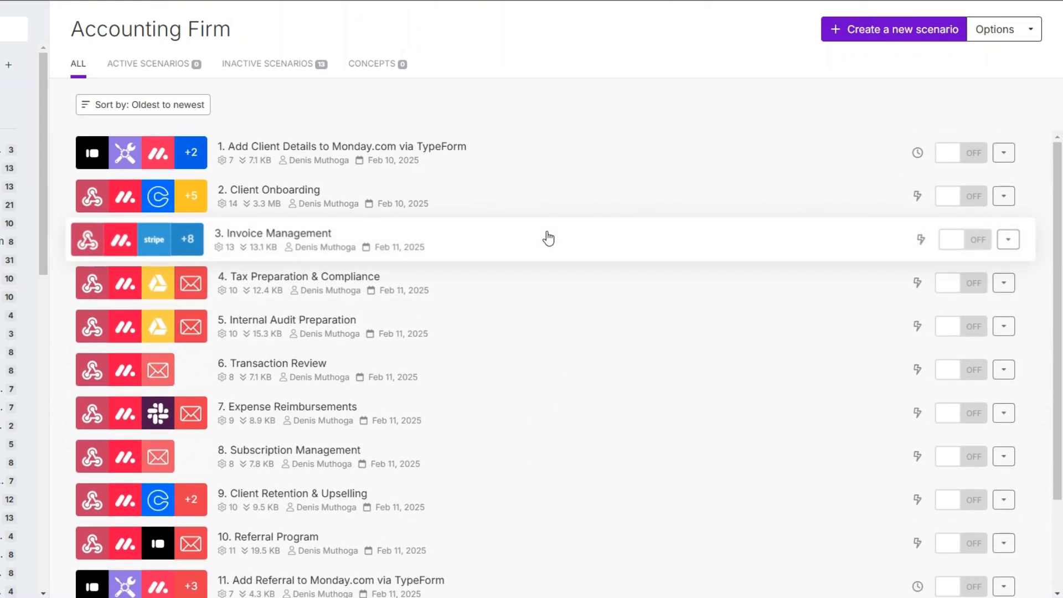
scroll(548, 238, down, 3)
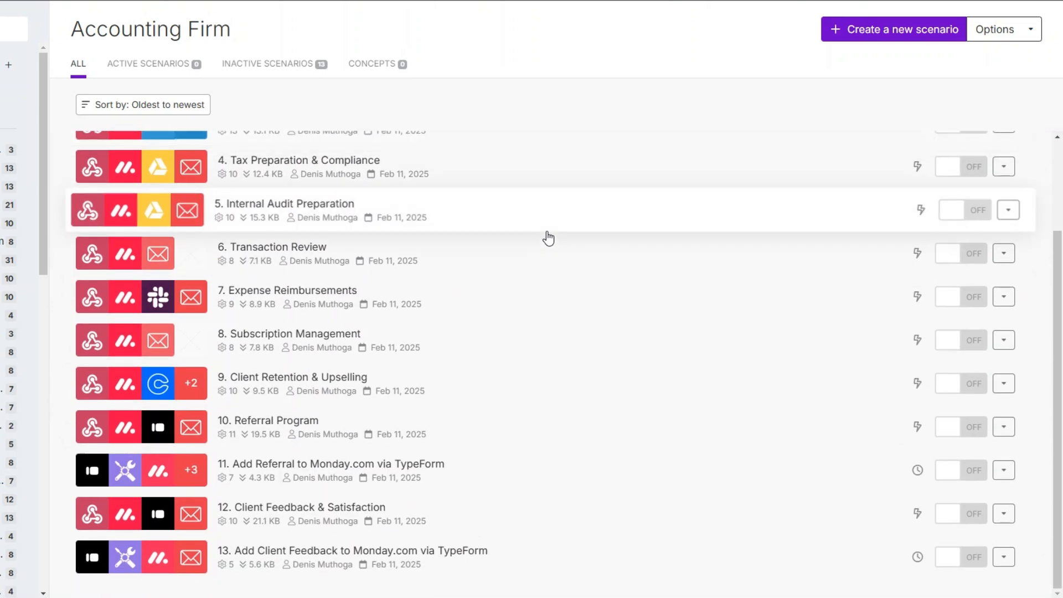
scroll(548, 238, up, 3)
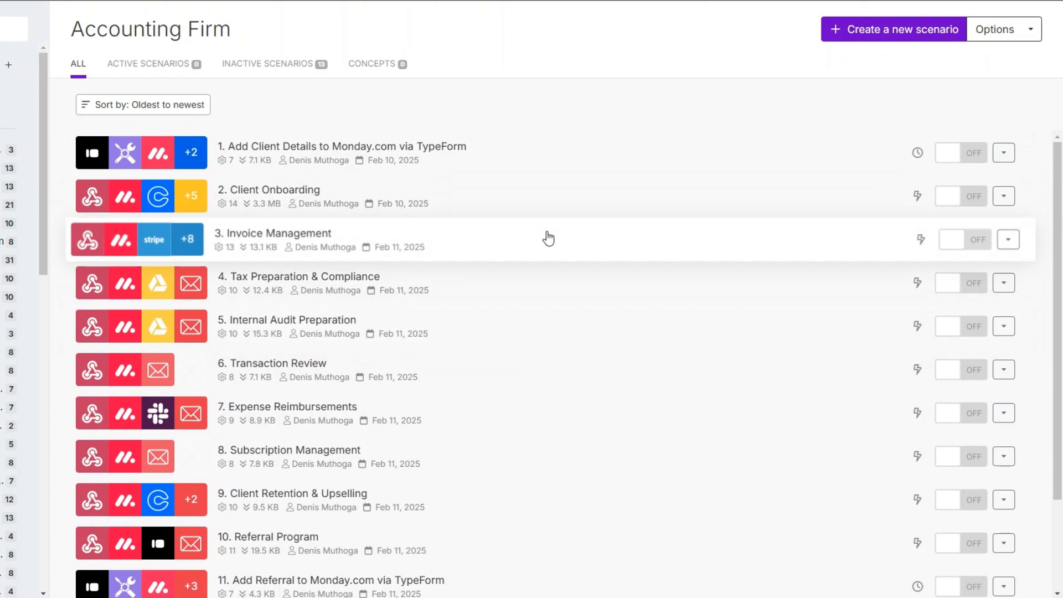
scroll(548, 238, down, 3)
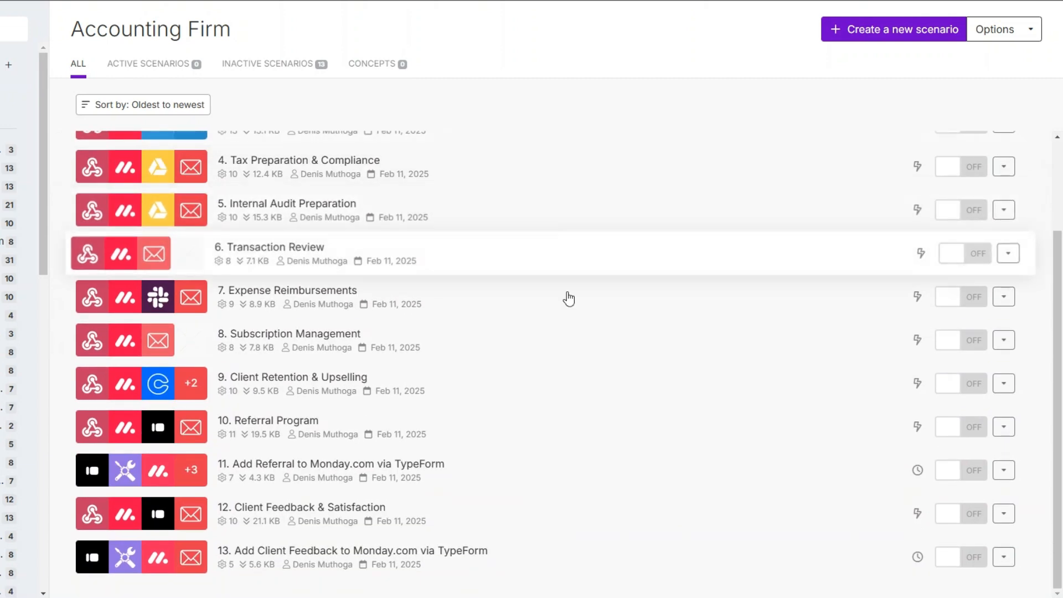
scroll(577, 332, up, 3)
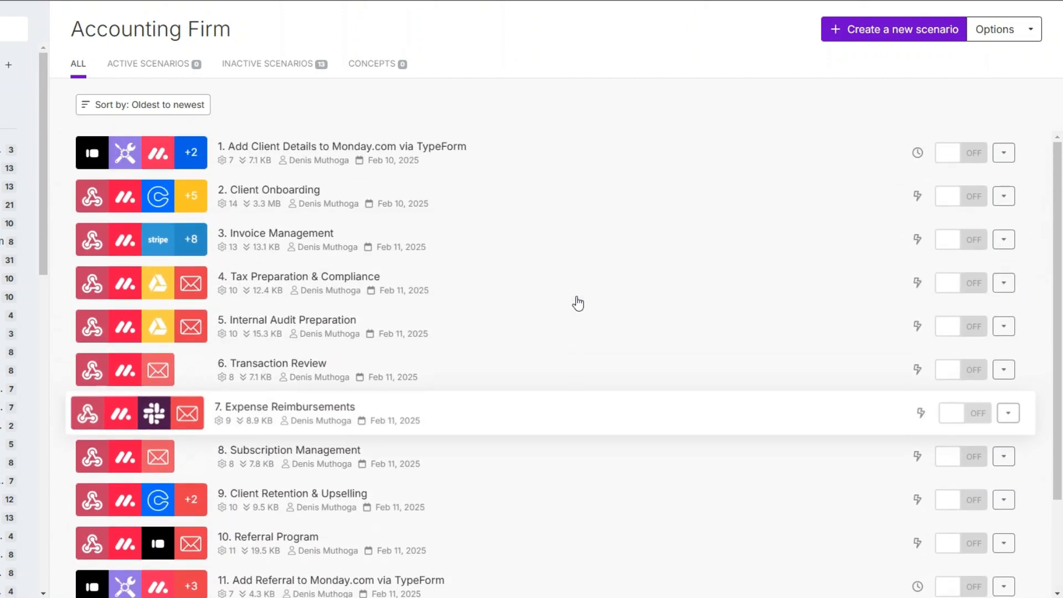
scroll(582, 240, down, 3)
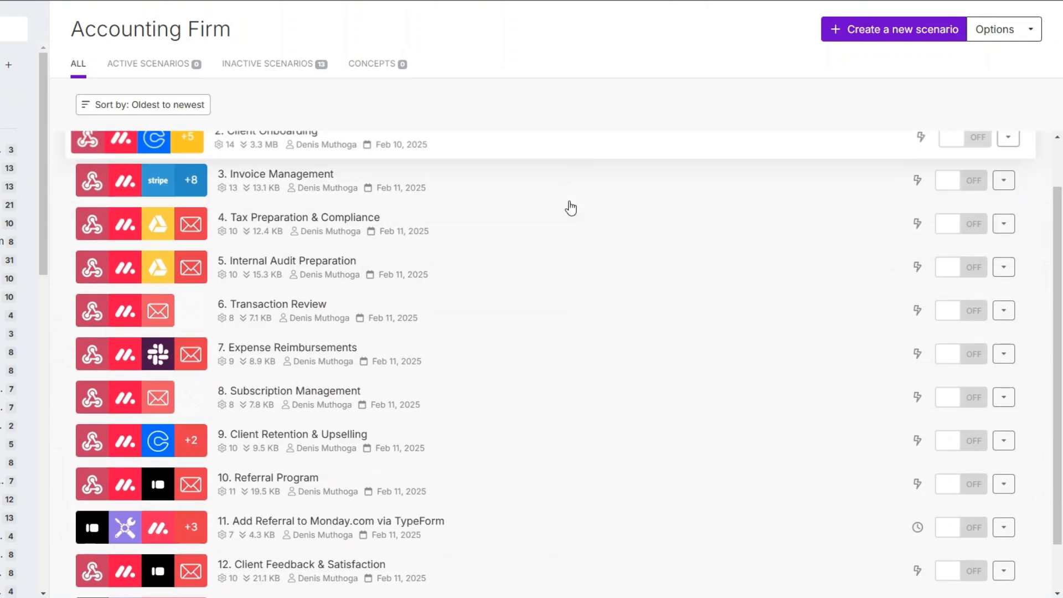
scroll(565, 420, up, 3)
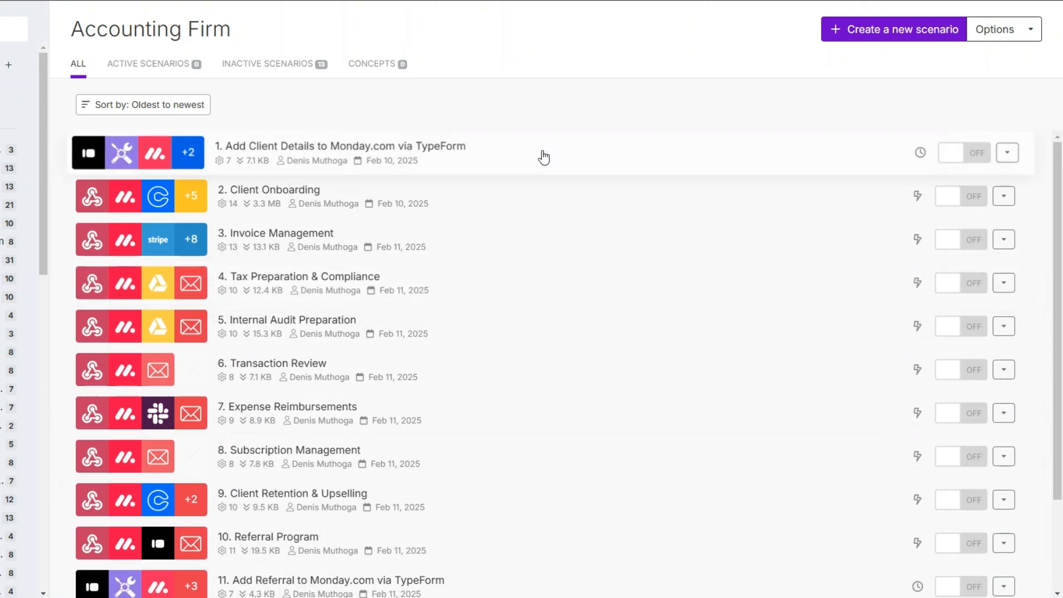